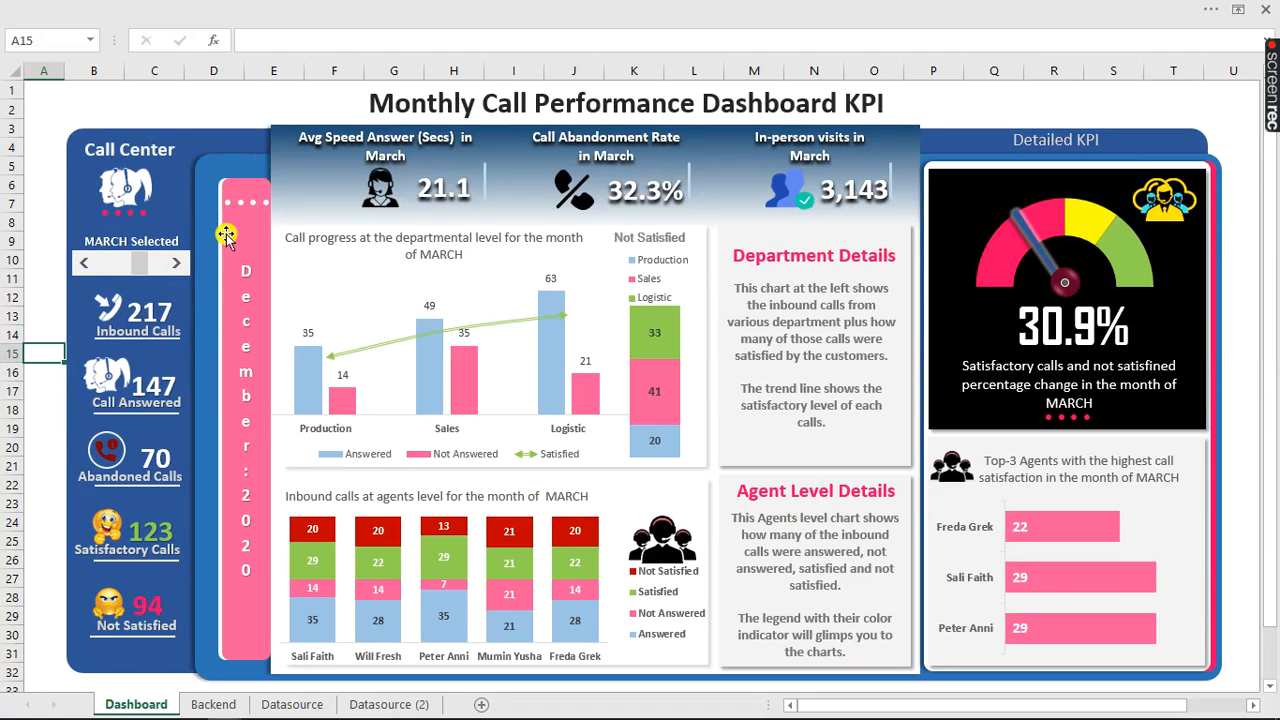
- Switch the dashboard's selected month to February
left_click(80, 264)
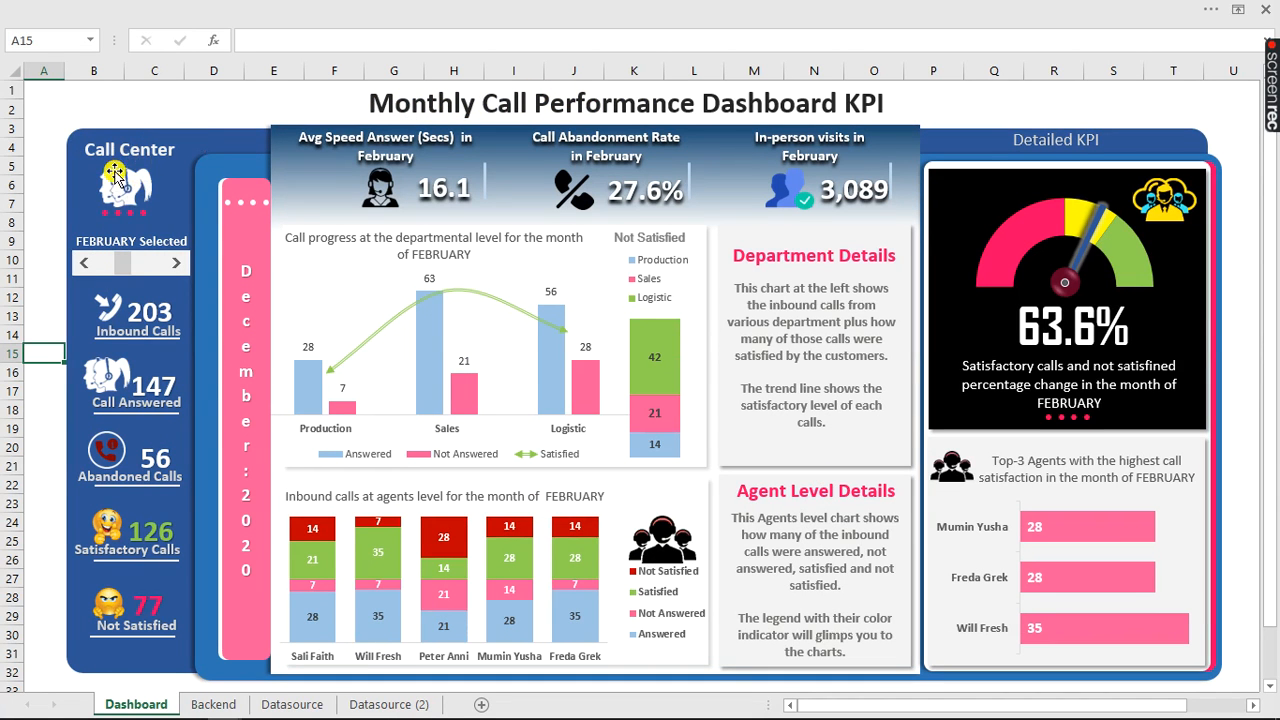
- Review the Datasource sheet's call fields, auto-fitting the Calls Answered(Y/N) column and checking the Satisfaction status values
left_click(285, 705)
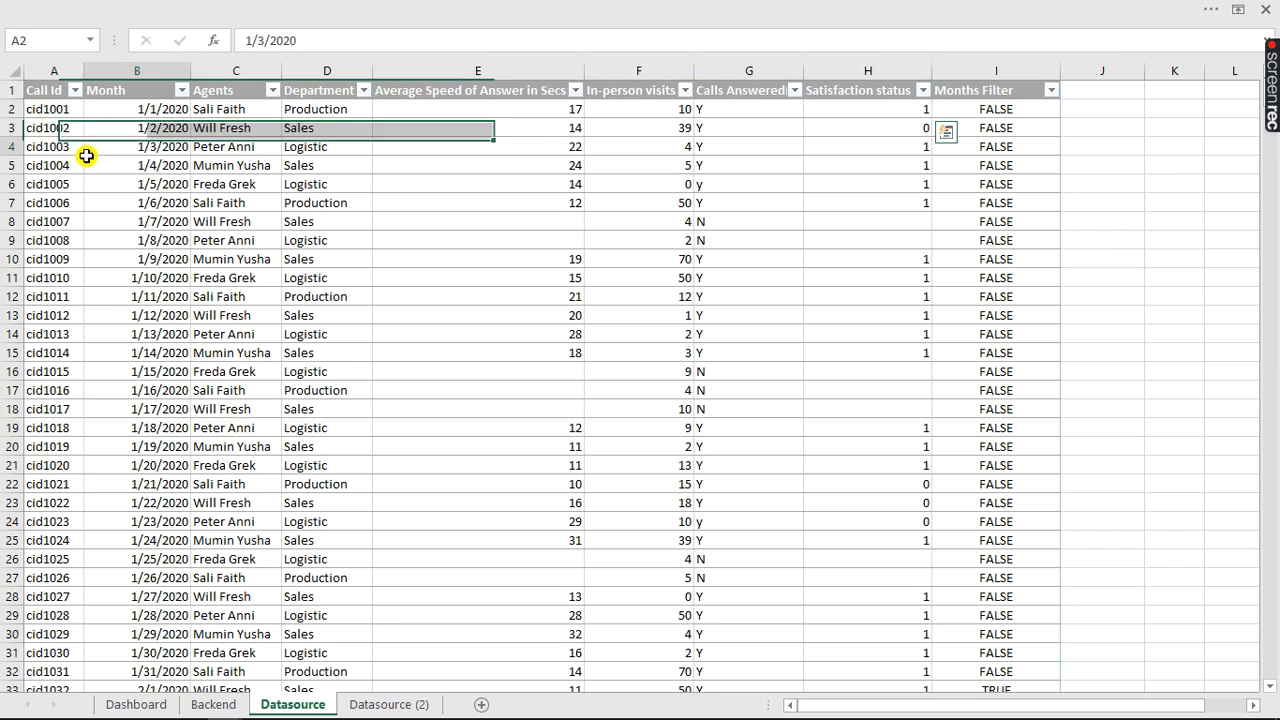
left_click_drag(40, 108, 868, 105)
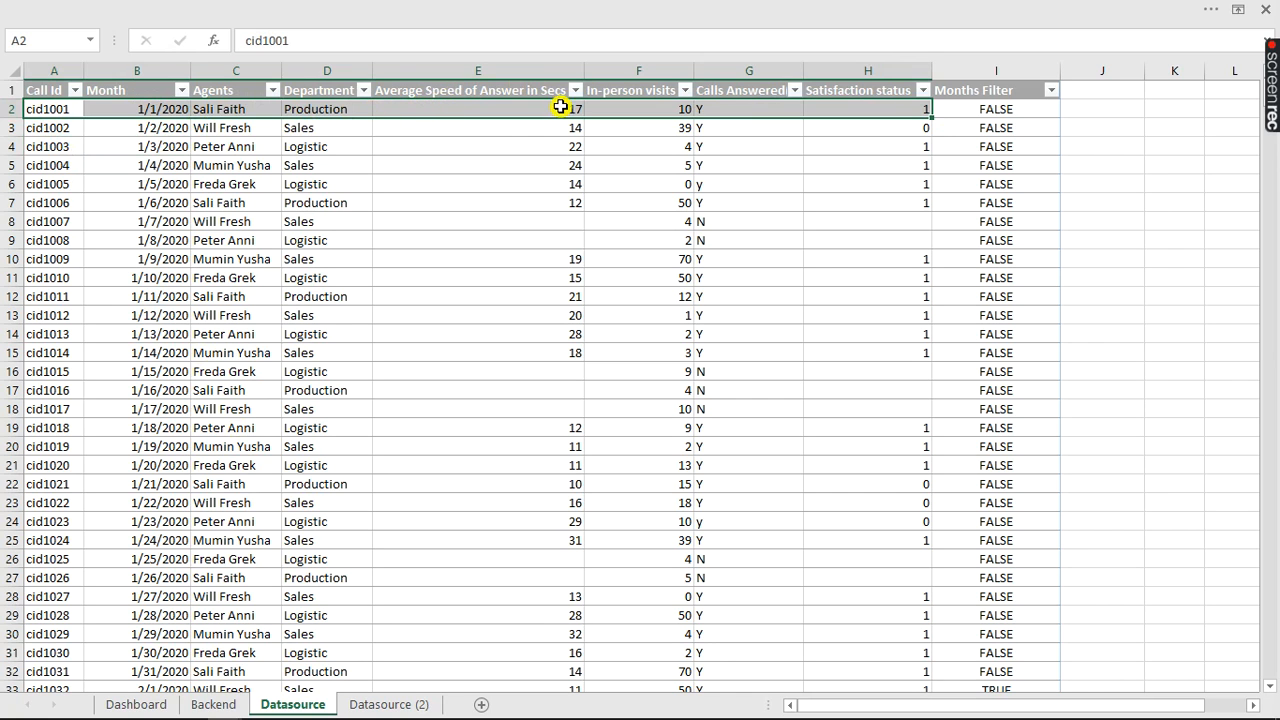
left_click(640, 105)
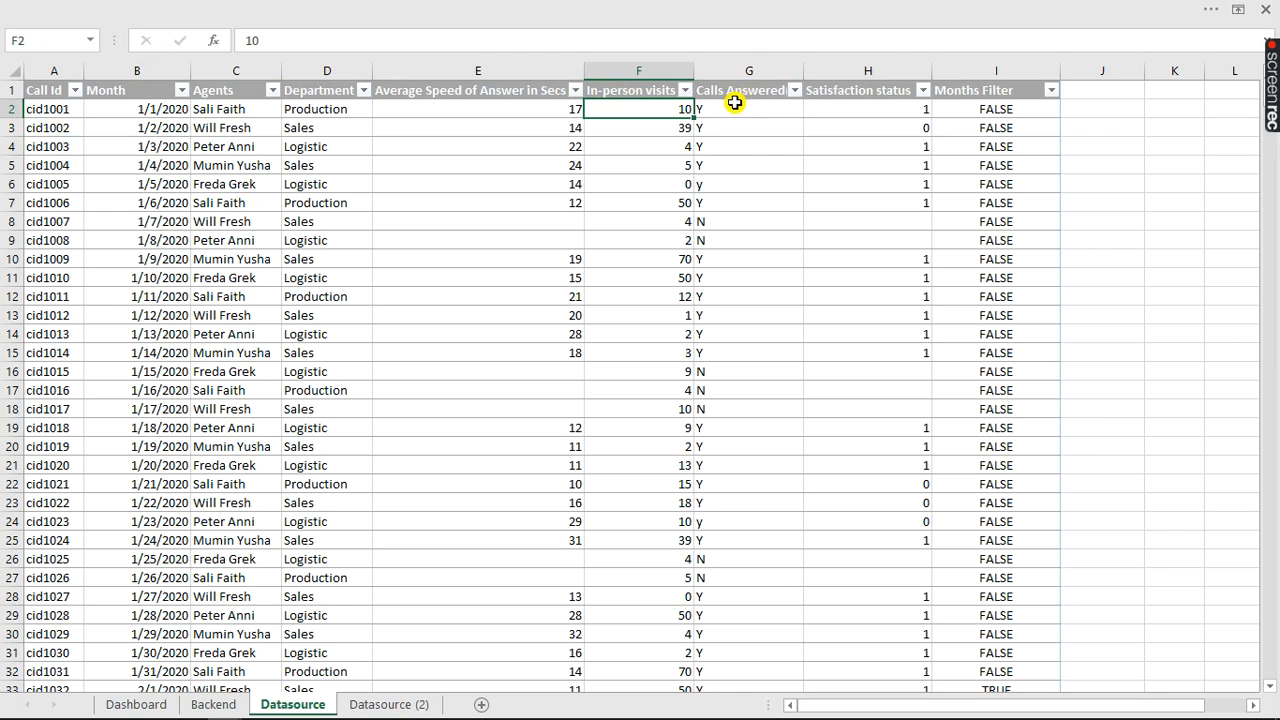
double_click(802, 66)
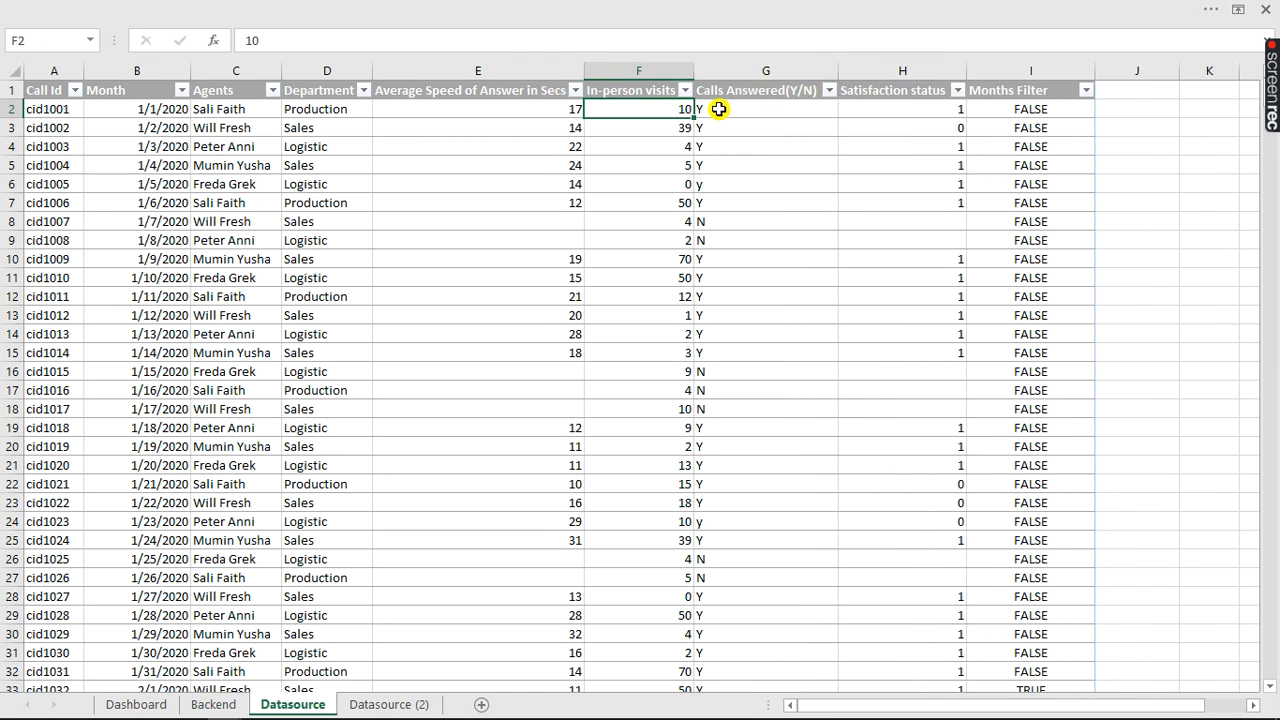
left_click(721, 225)
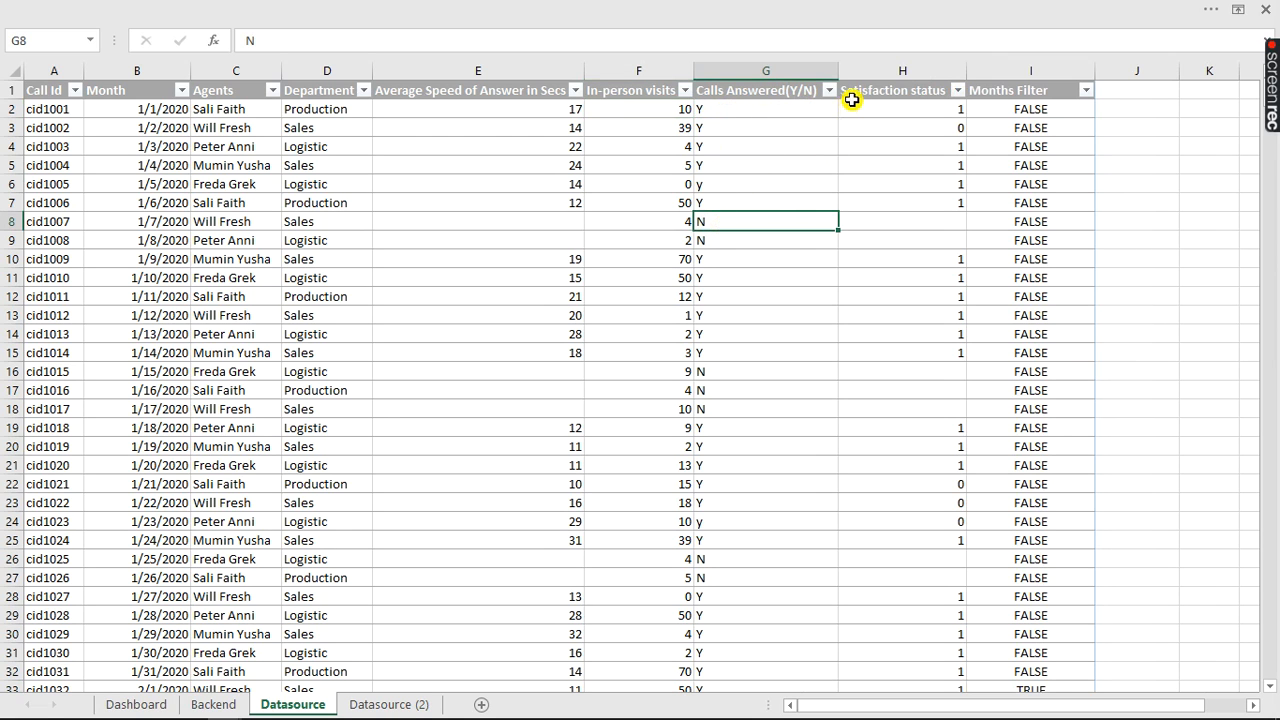
left_click(936, 112)
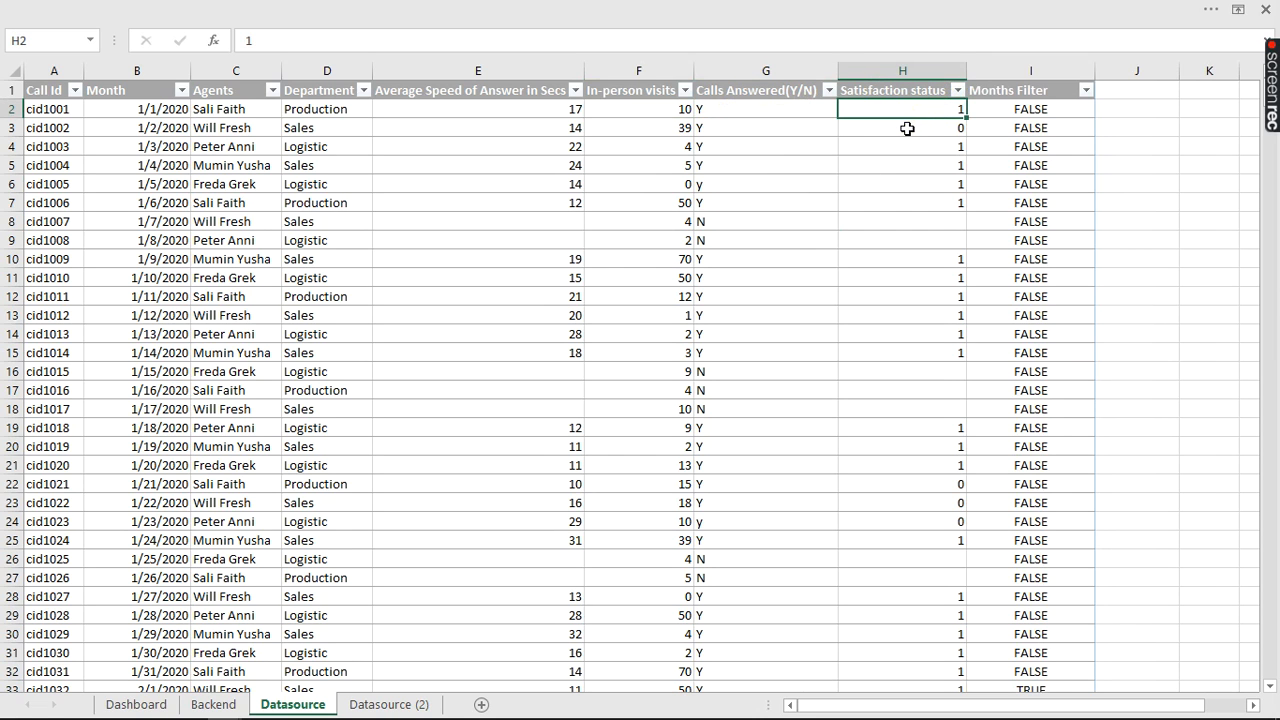
left_click(907, 129)
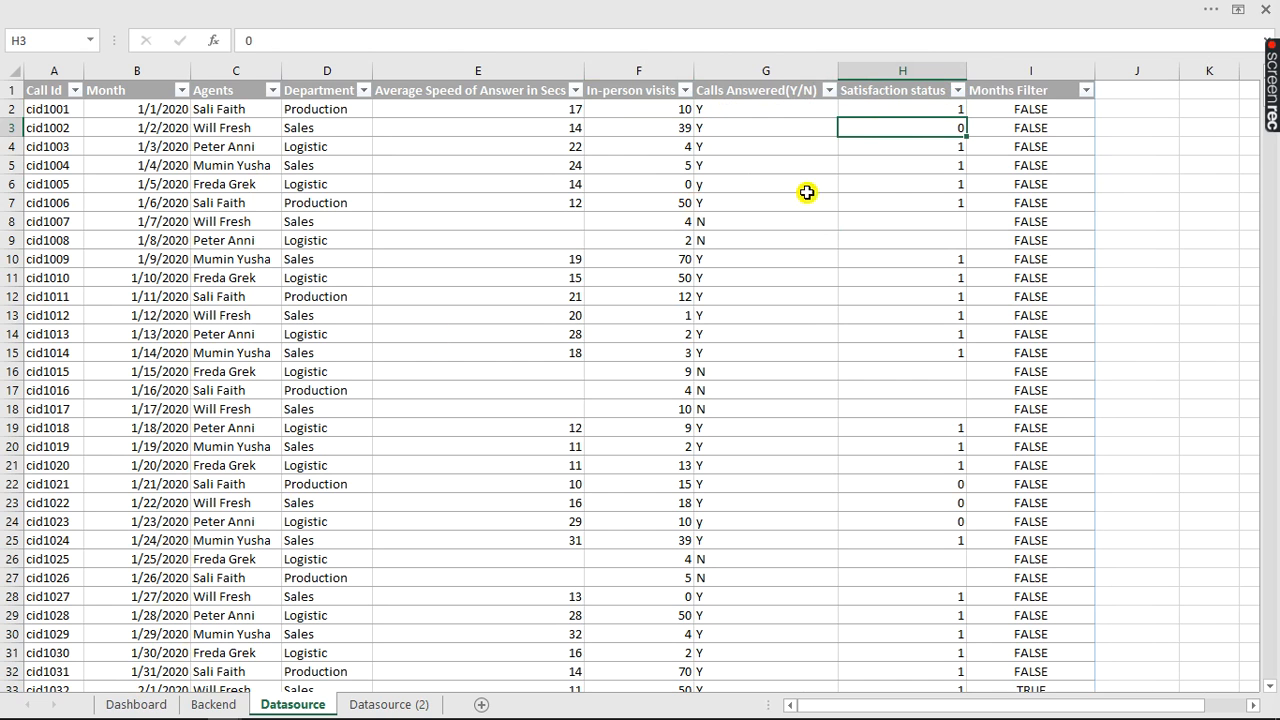
- Examine how the Dashboard, Backend and Datasource sheets relate, including the Months Filter column and the Backend calculation tables
left_click(152, 706)
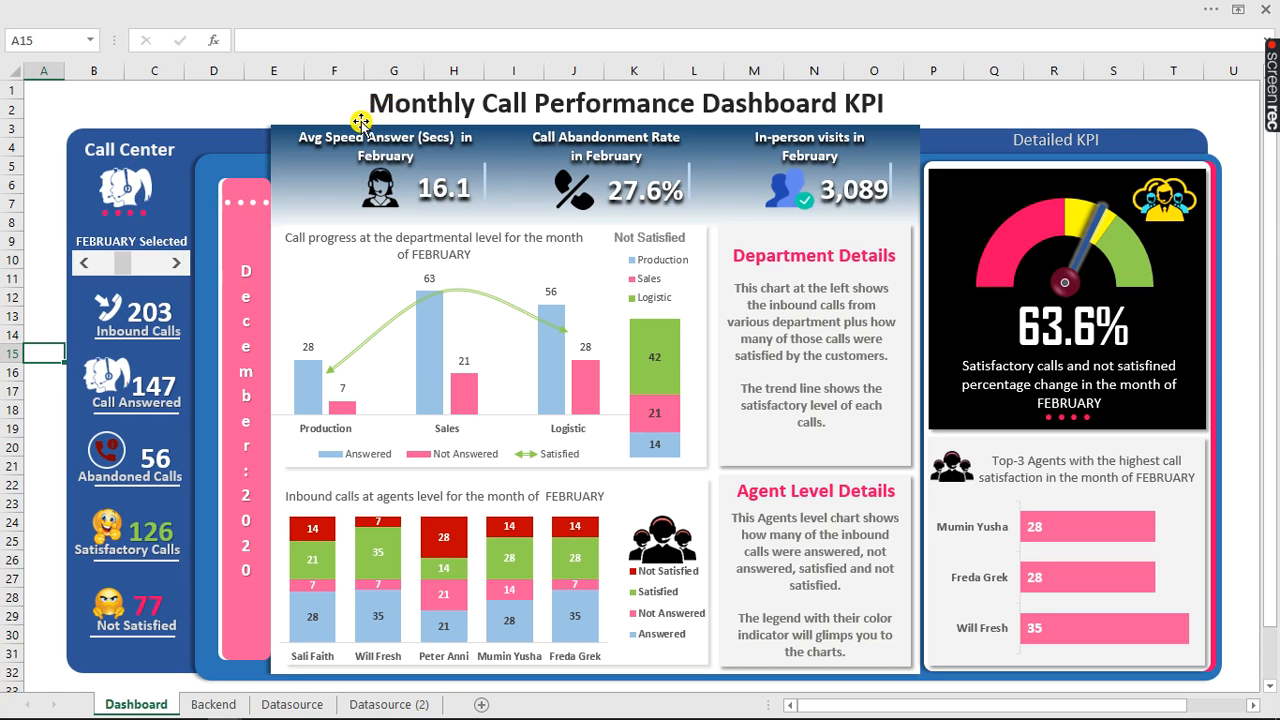
left_click(210, 702)
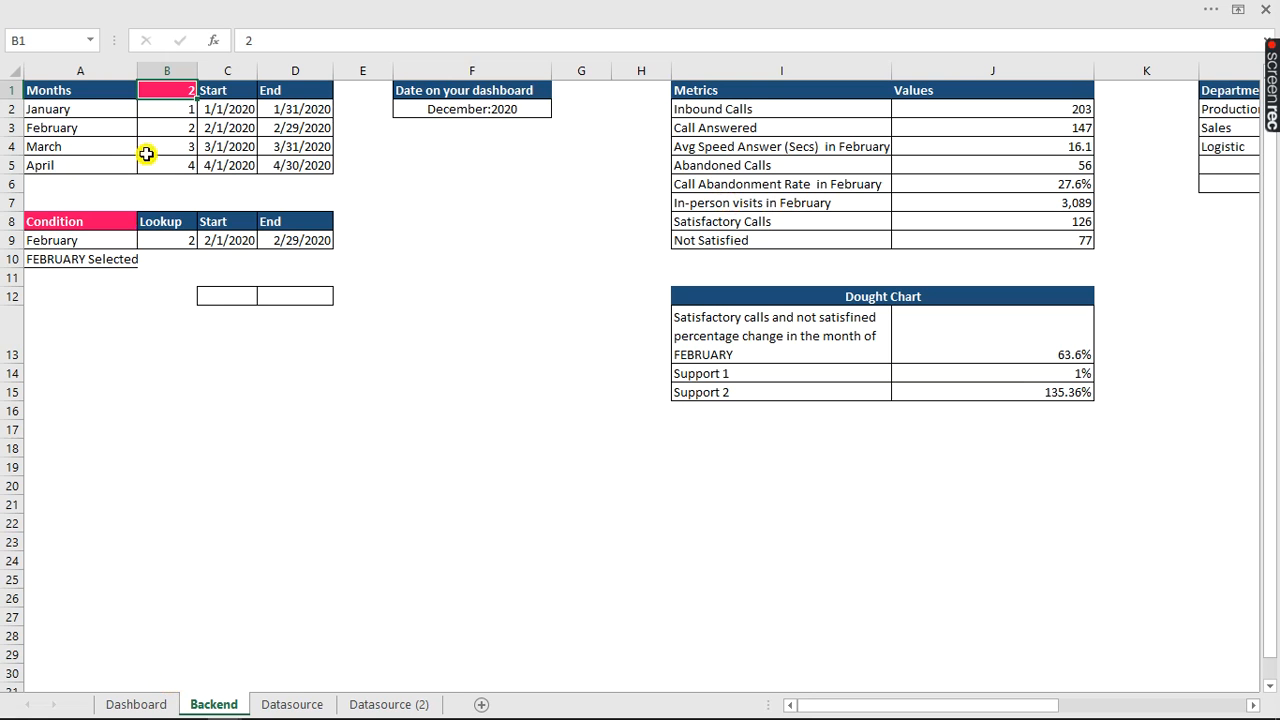
left_click(145, 706)
left_click(290, 704)
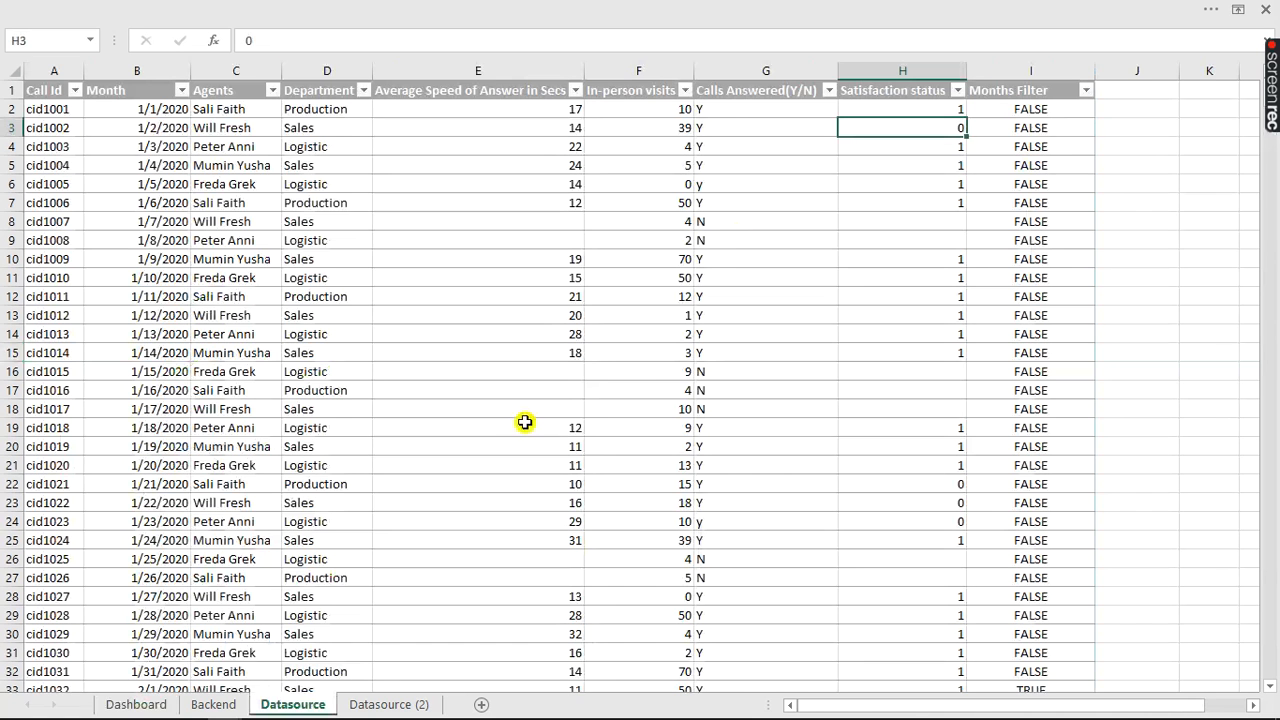
left_click_drag(1043, 120, 1031, 619)
left_click(212, 704)
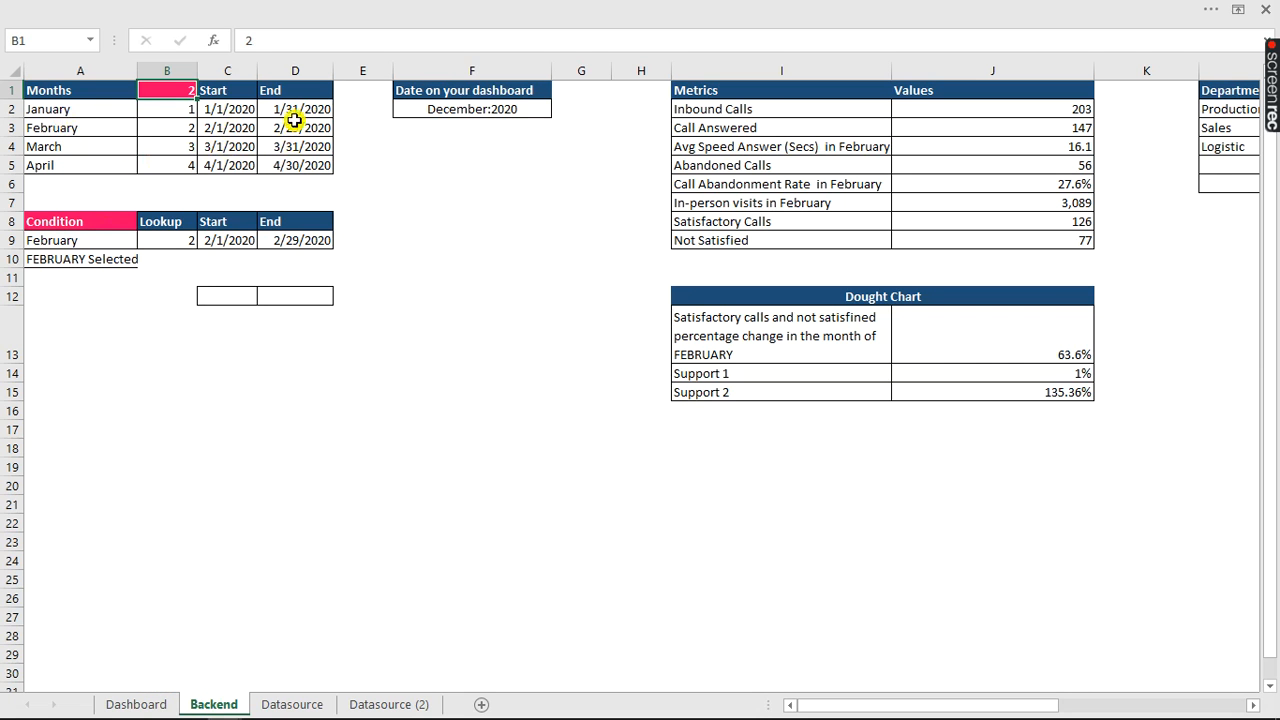
mouse_move(872, 710)
left_mouse_down()
mouse_move(1085, 714)
mouse_move(851, 708)
left_mouse_up()
- Advance the Dashboard's selected month to March and return it to February
left_click(148, 705)
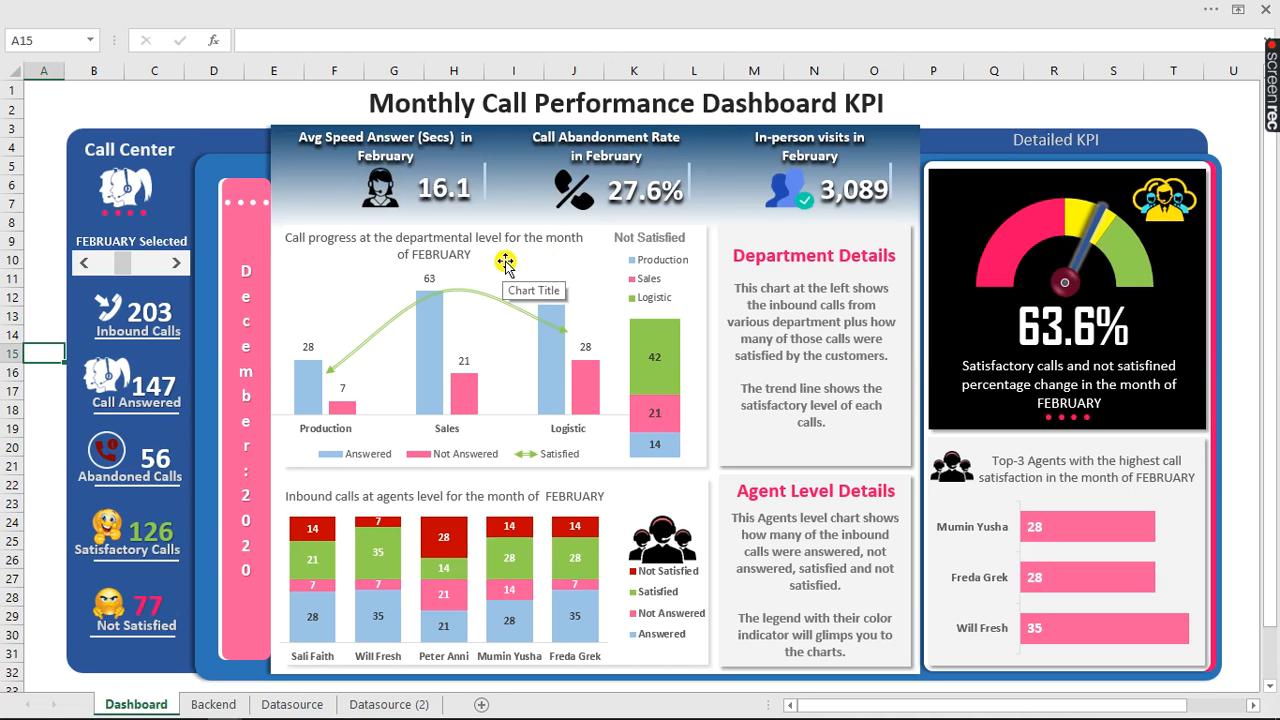
left_click(178, 264)
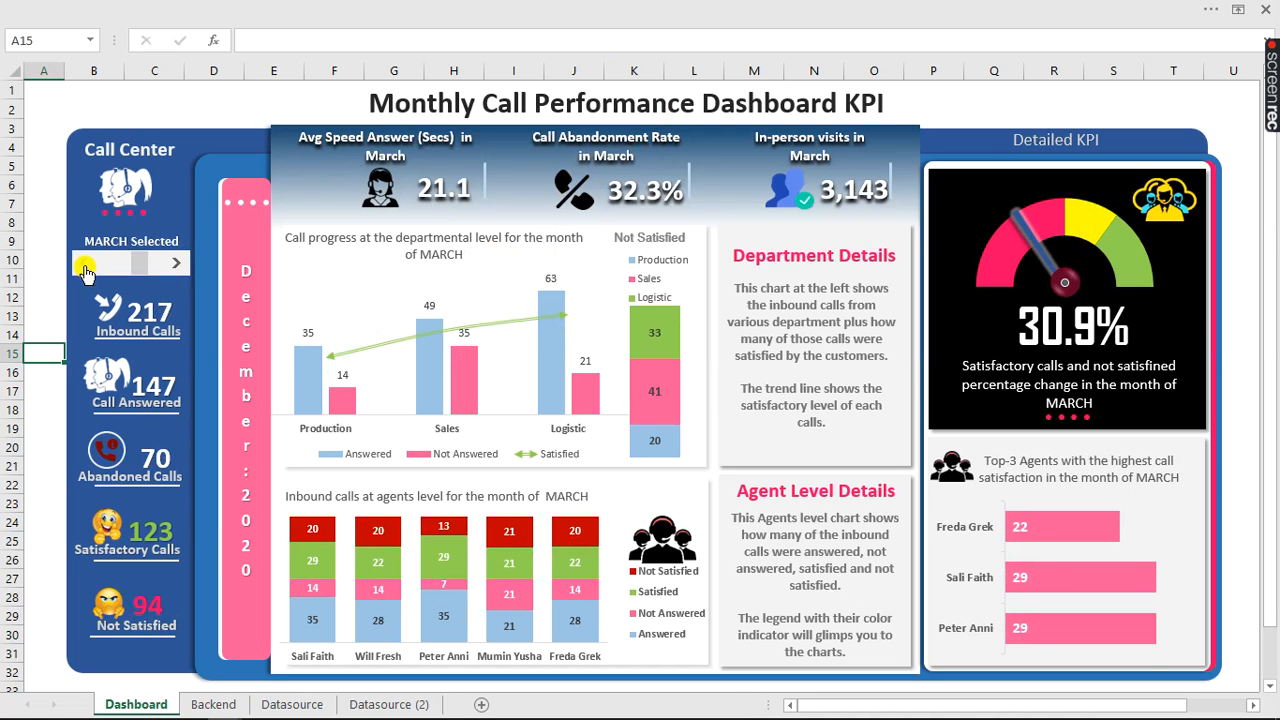
left_click(85, 266)
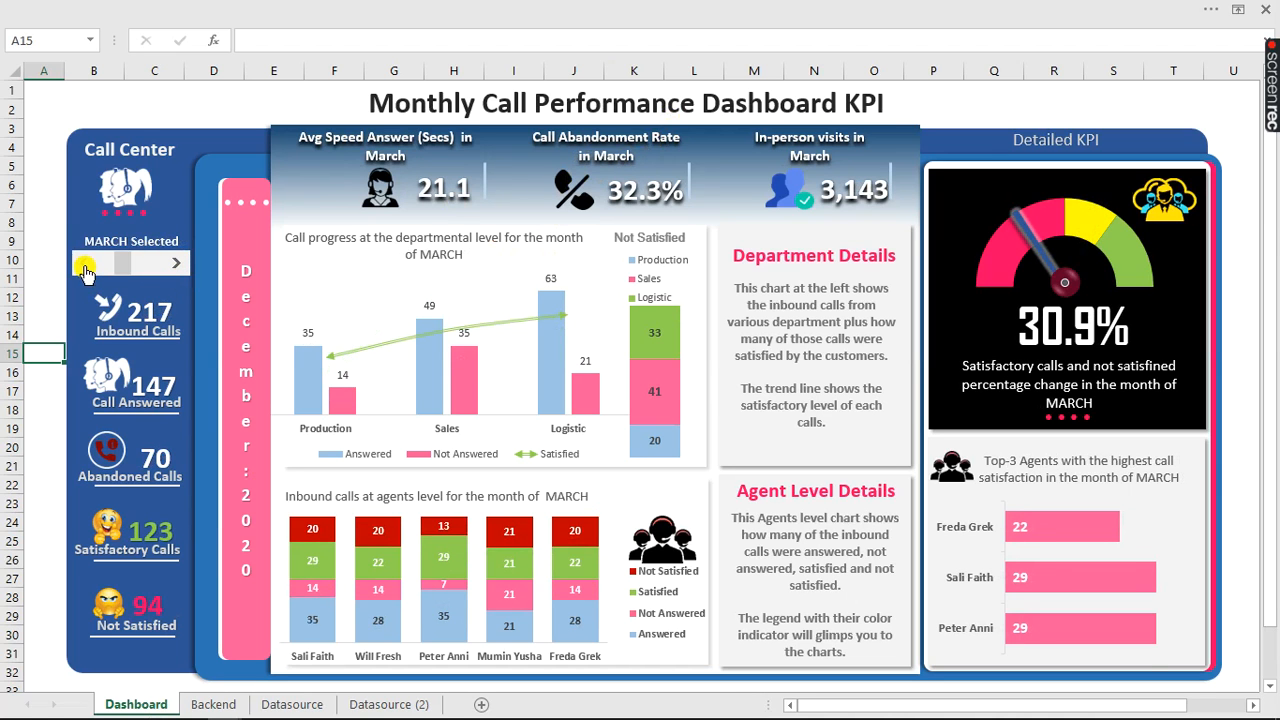
- Switch to the open workbook YouTube Call Center Dashboard Lesson
left_click(817, 8)
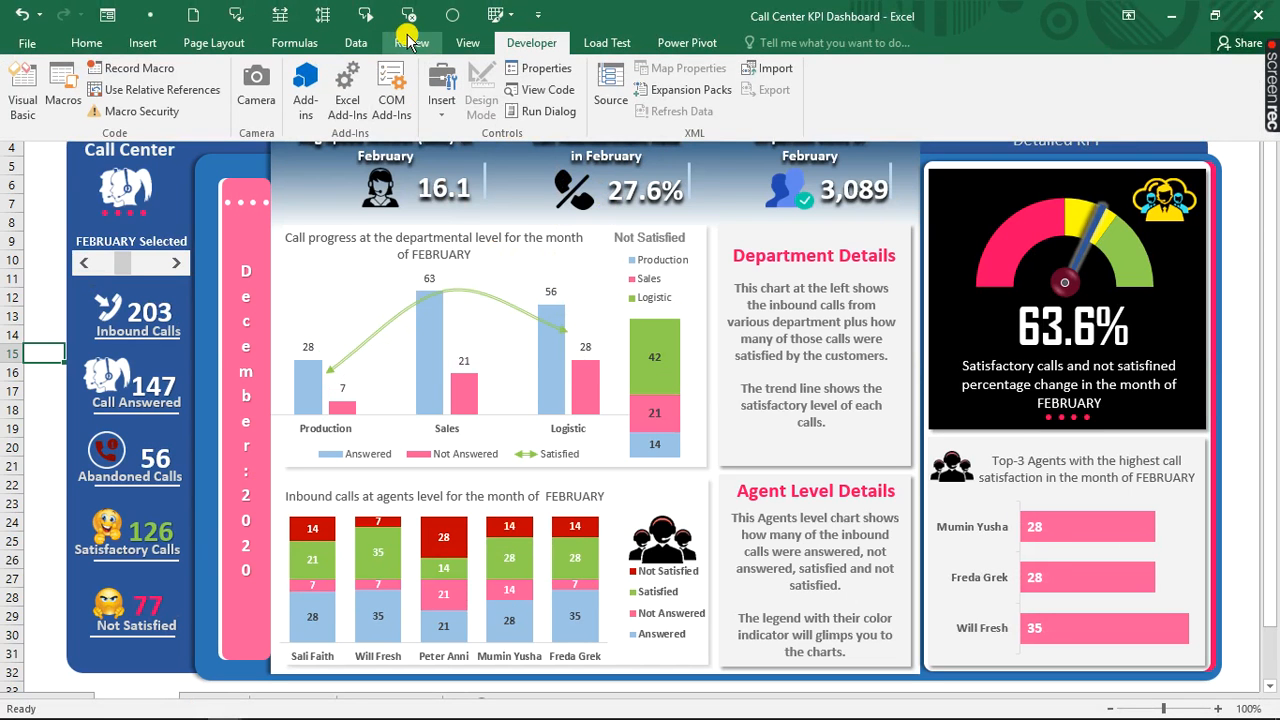
left_click(466, 42)
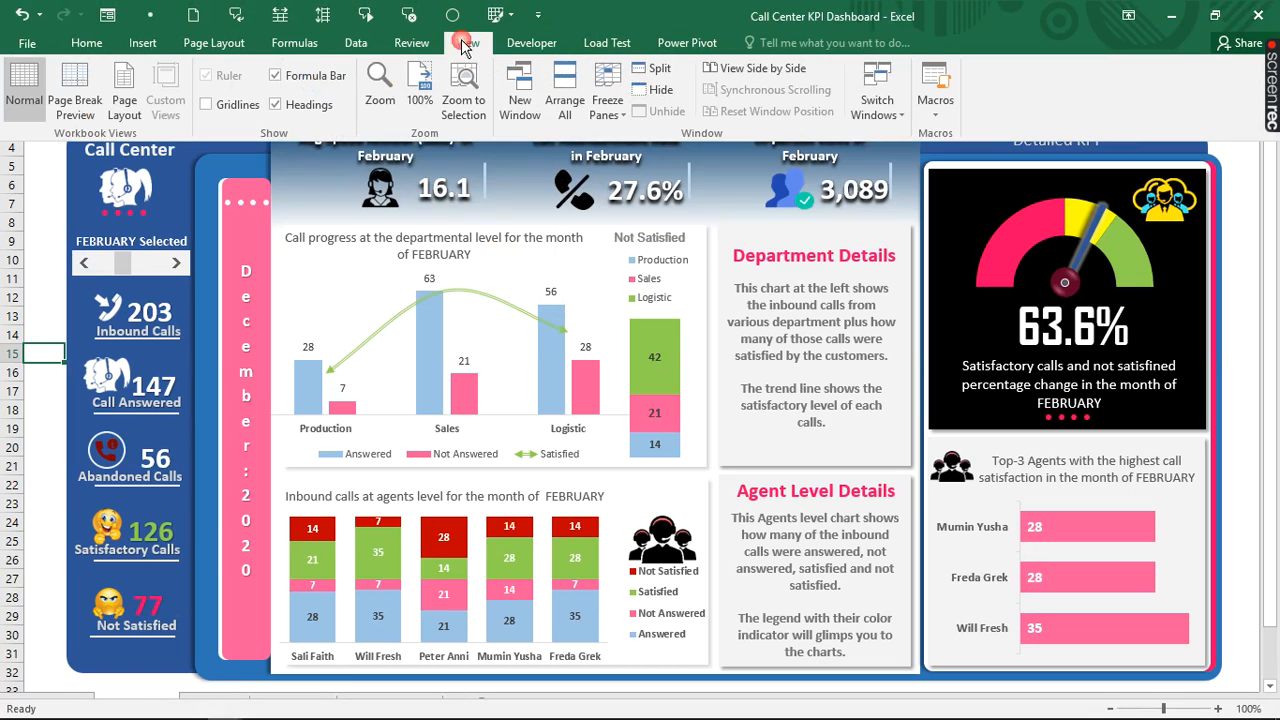
left_click(876, 108)
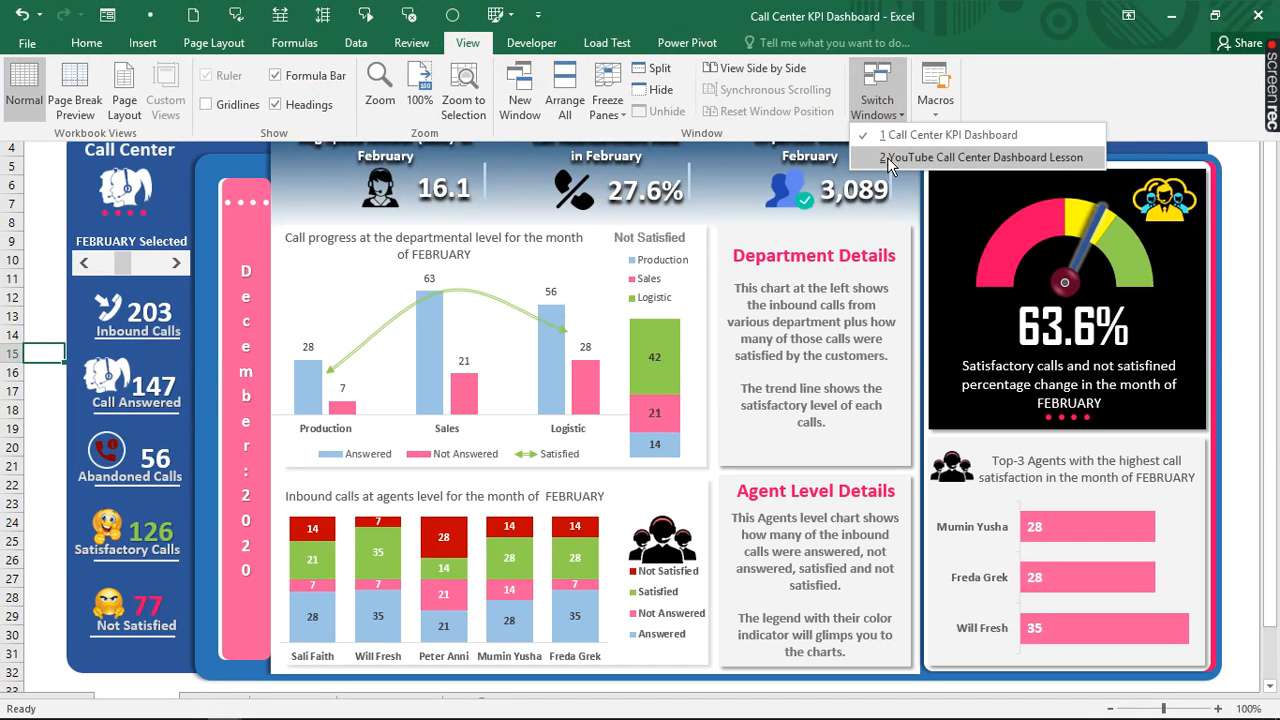
left_click(887, 157)
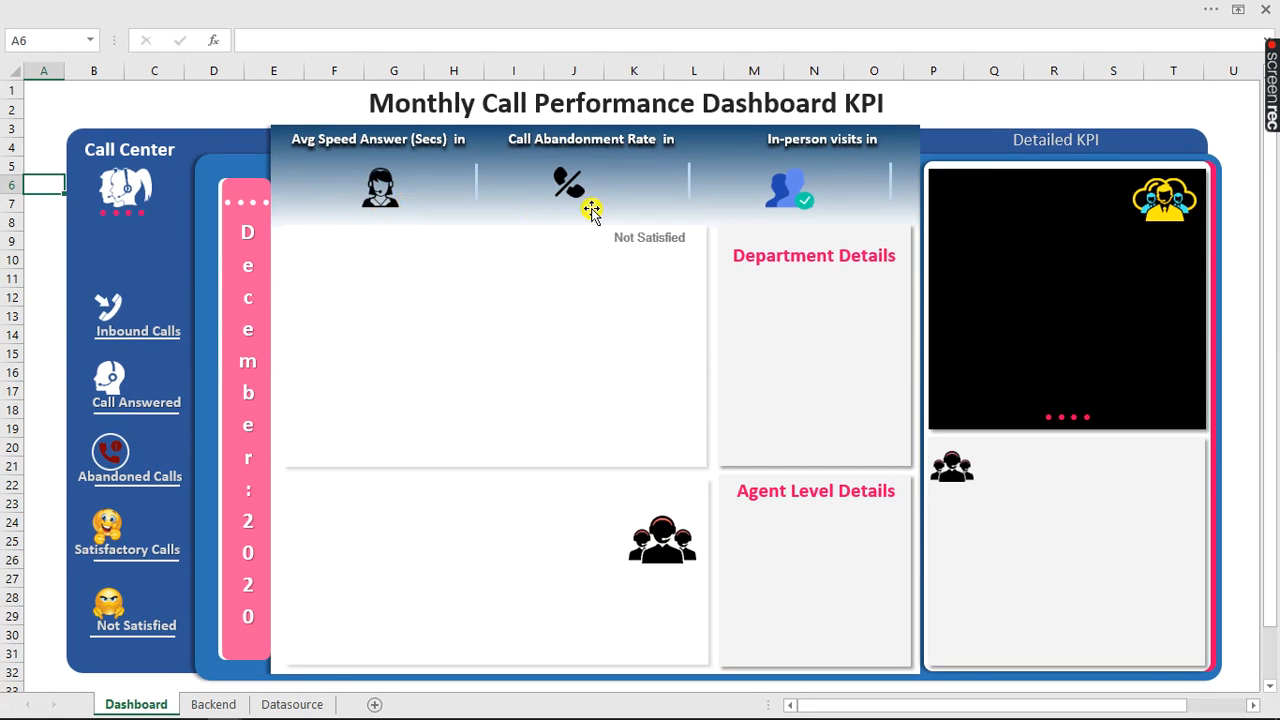
- Check the template's background shapes by selecting them, moving the black Detailed KPI panel and undoing that move
left_click(576, 390)
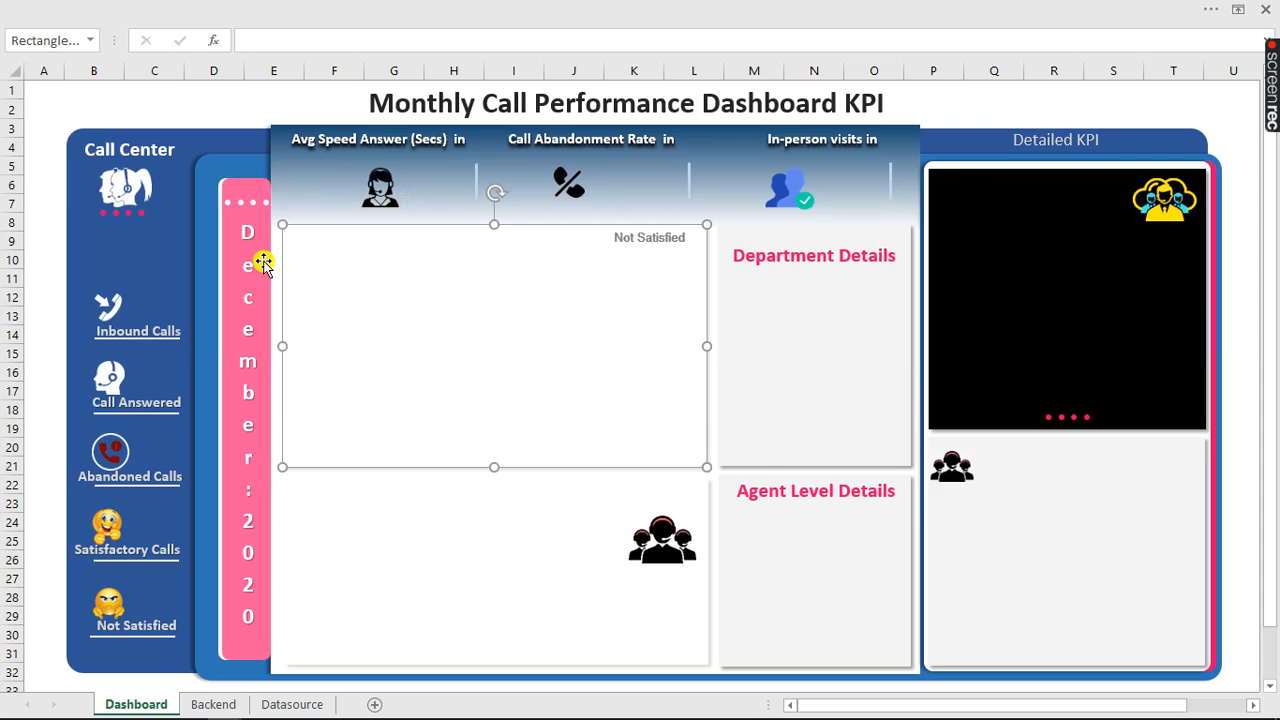
left_click(1043, 246)
left_click_drag(1060, 283, 1167, 338)
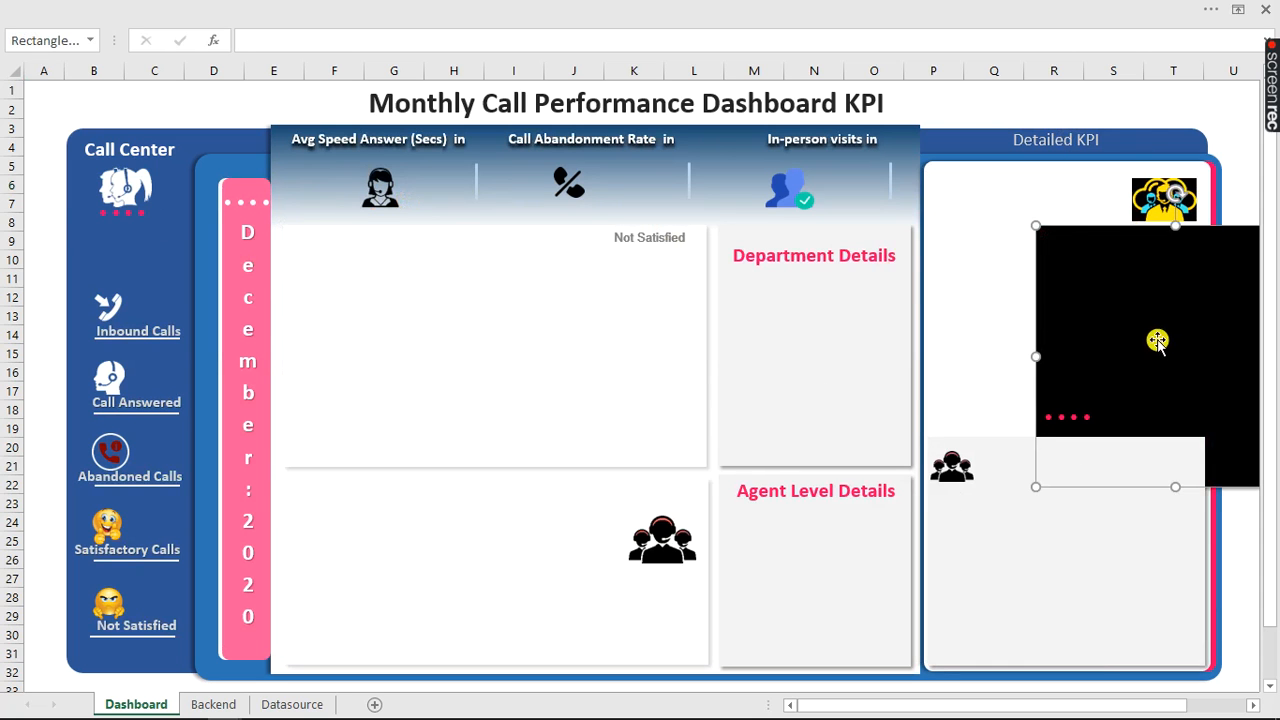
key("ctrl+z")
left_click(968, 106)
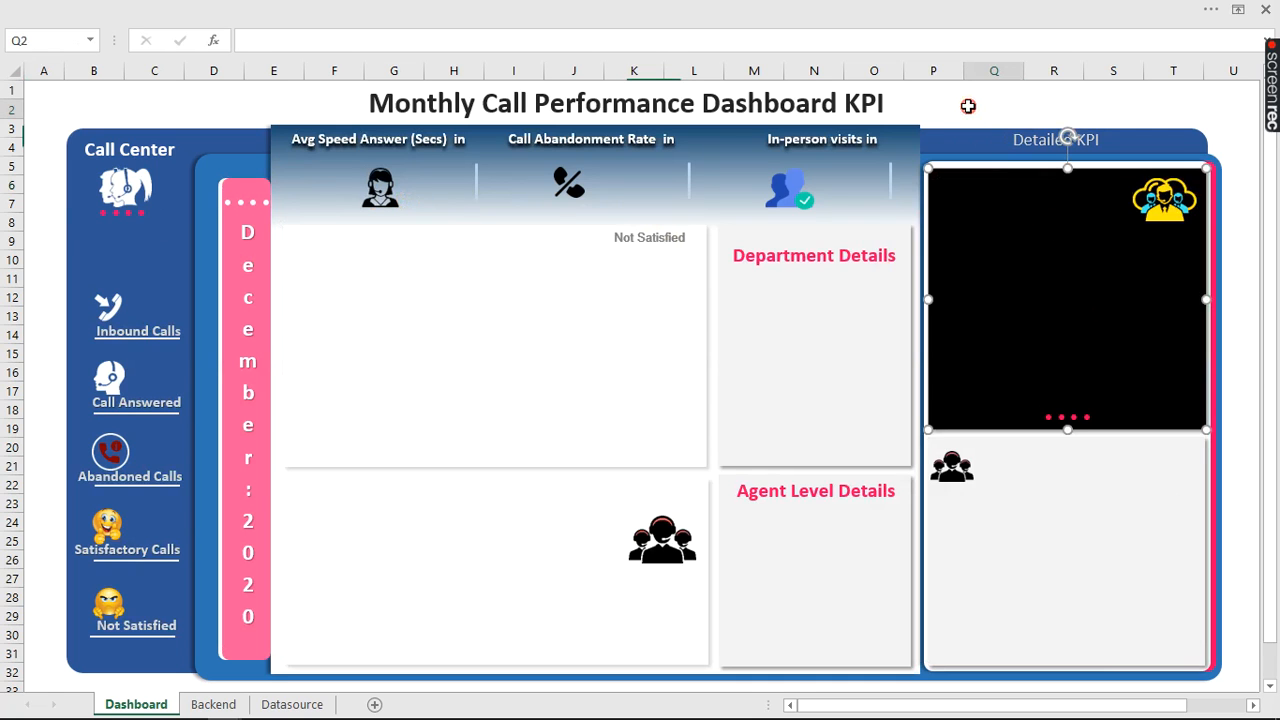
left_click(968, 106)
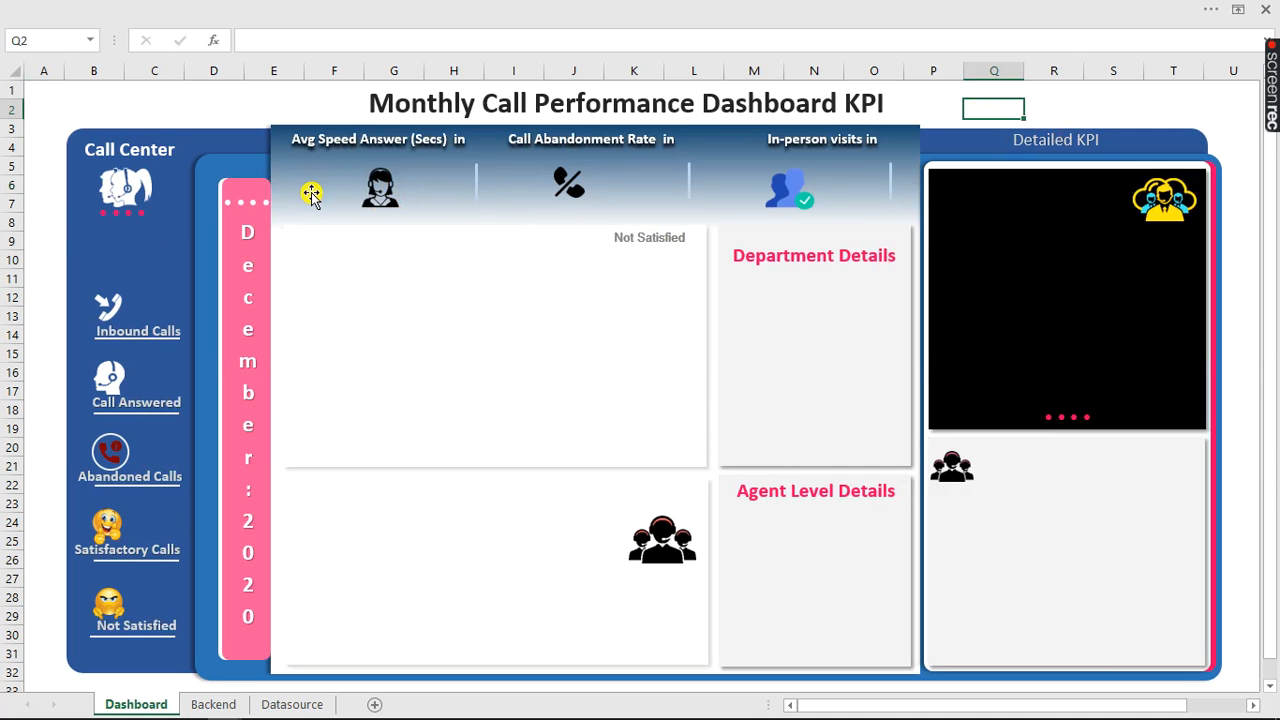
left_click_drag(299, 207, 295, 165)
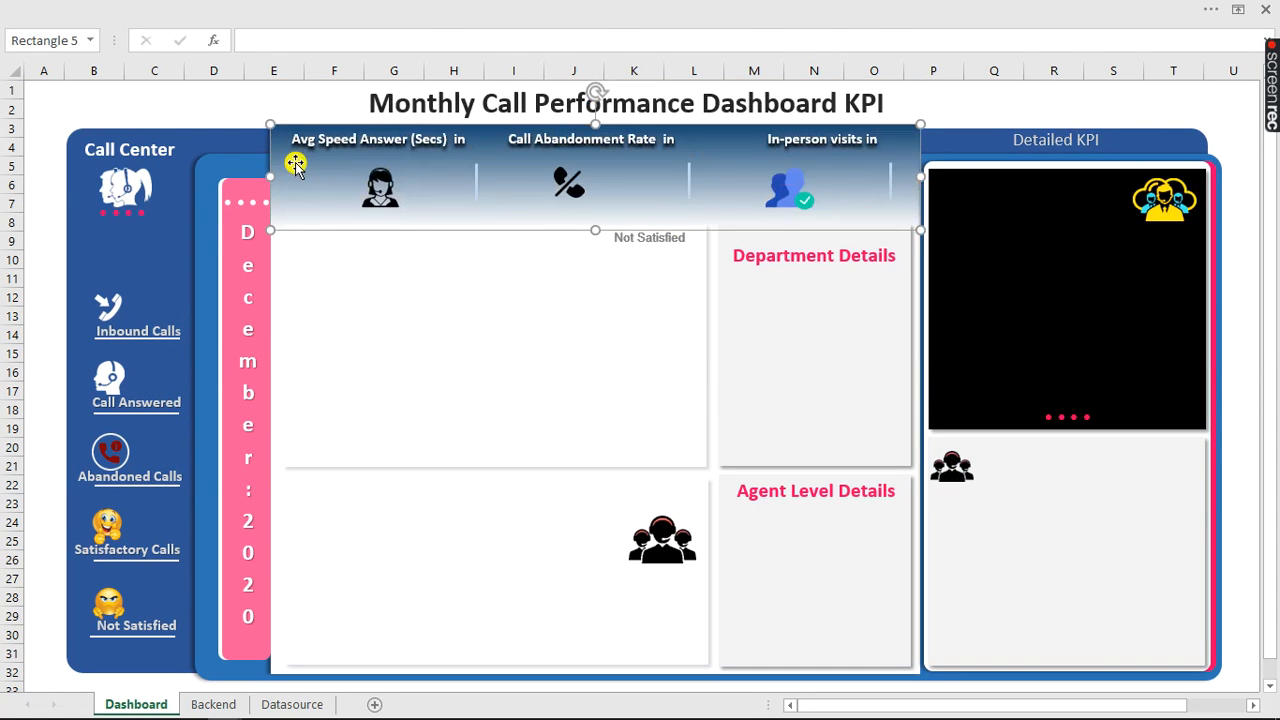
left_click(126, 97)
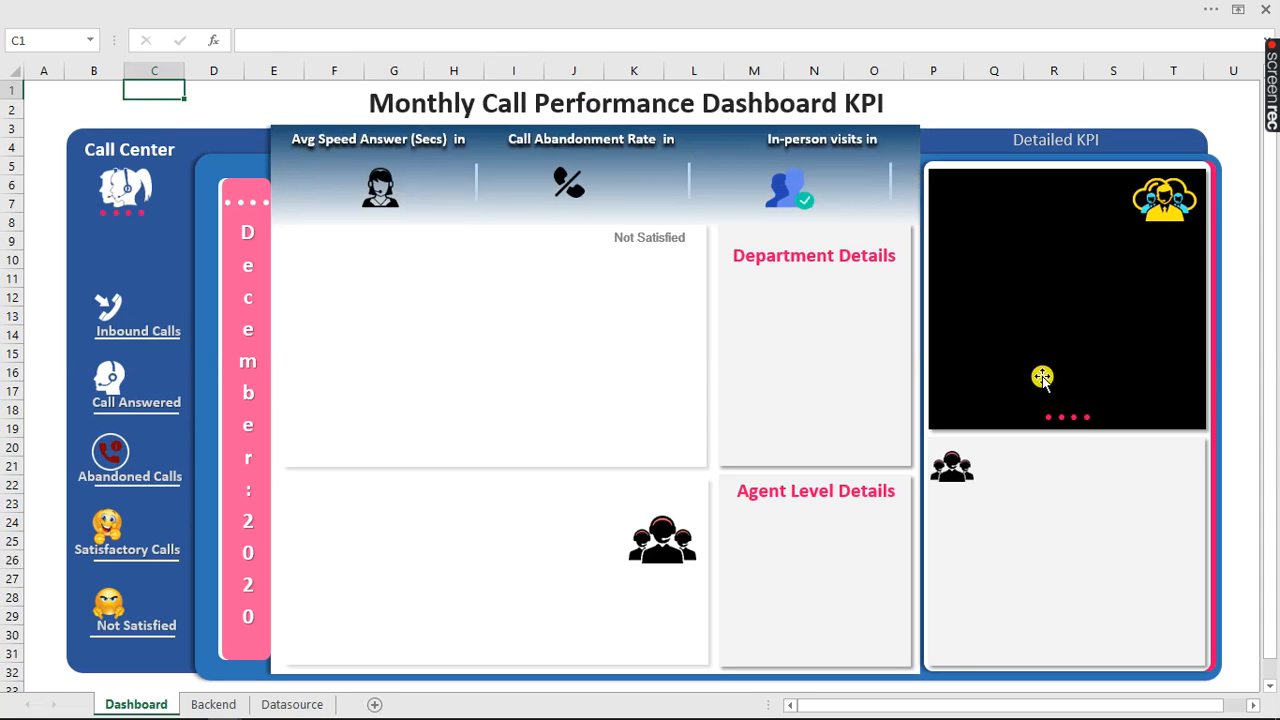
- Examine the Backend sheet's blank Months, Condition, Metrics, Department and Agents tables and return to the Dashboard sheet
left_click(229, 705)
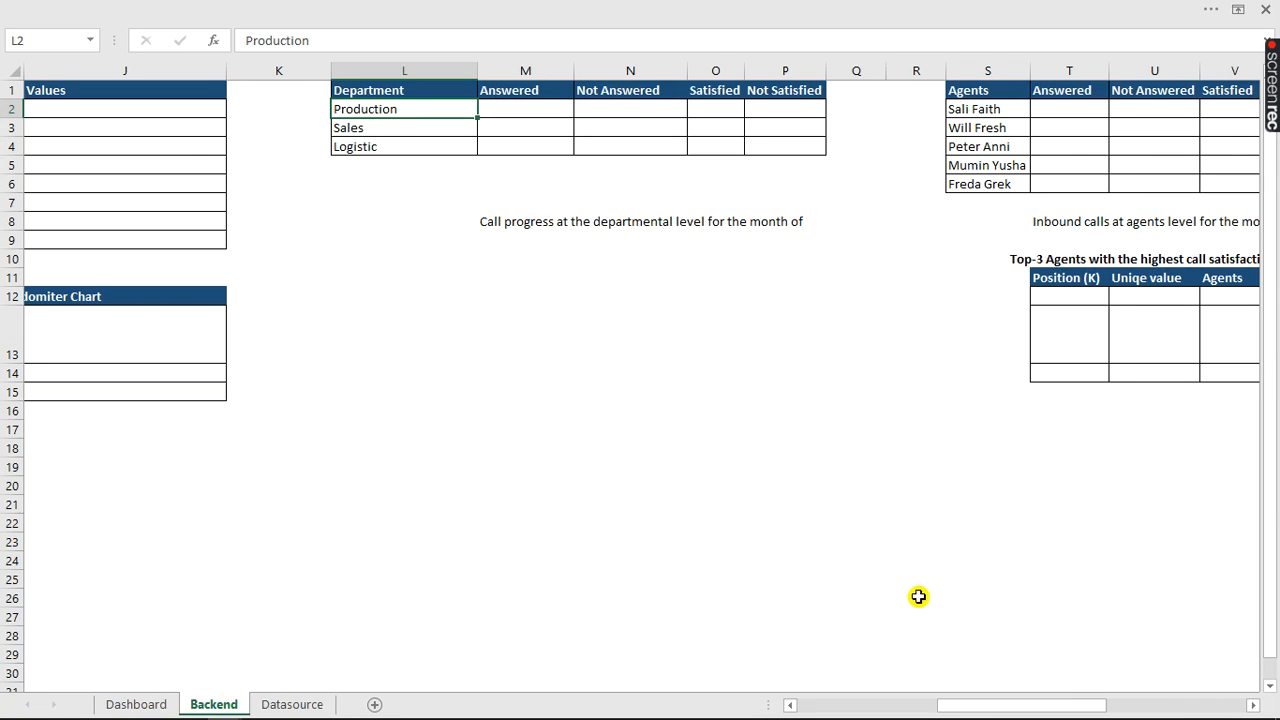
left_click_drag(991, 707, 790, 708)
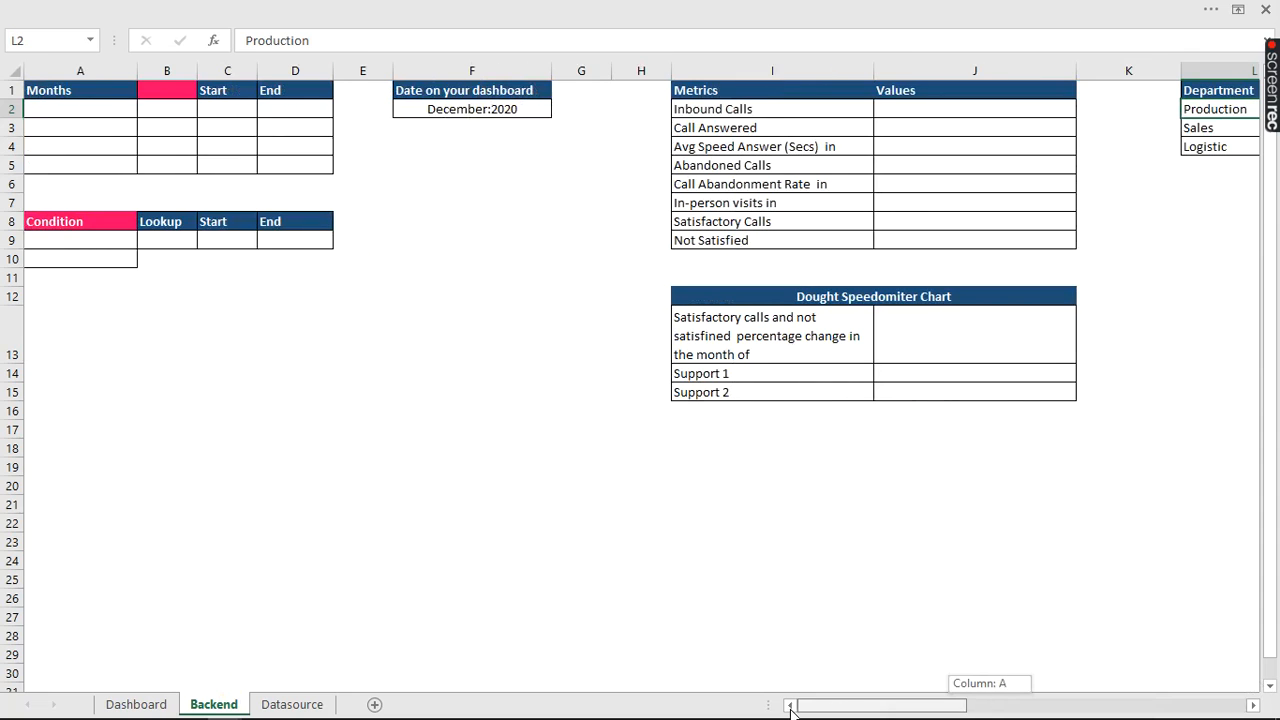
left_click(122, 707)
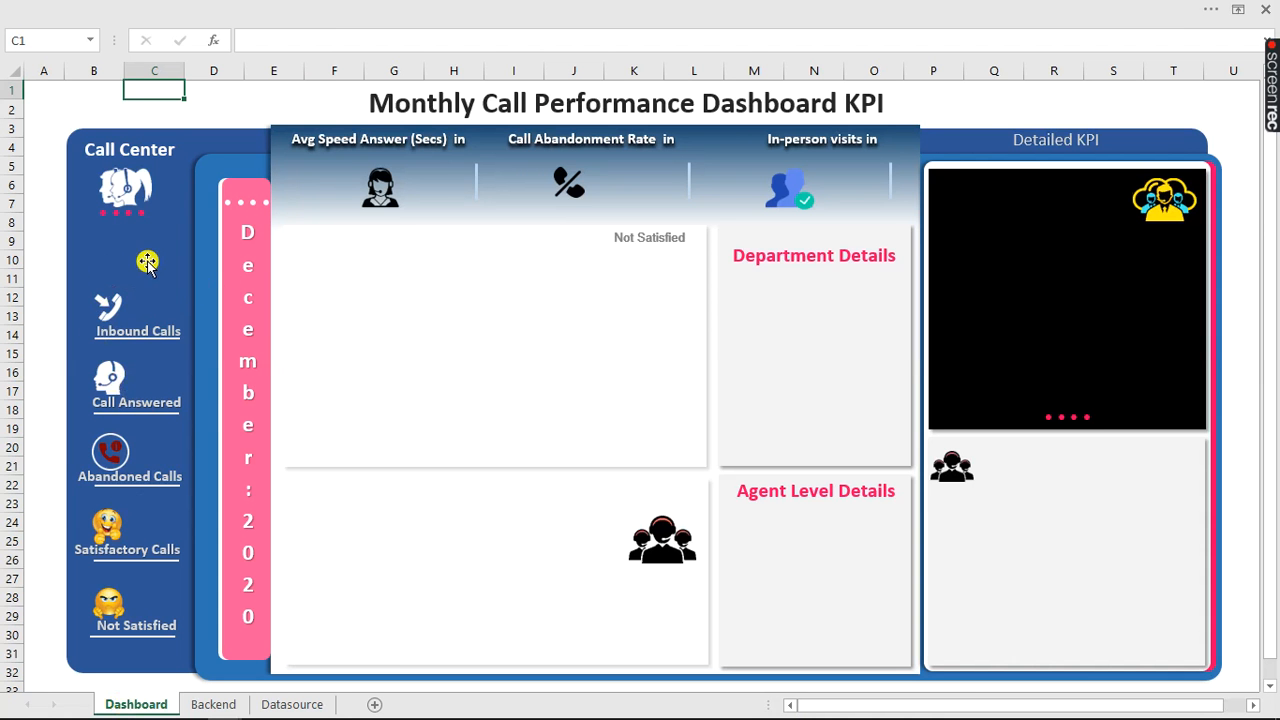
left_click(222, 705)
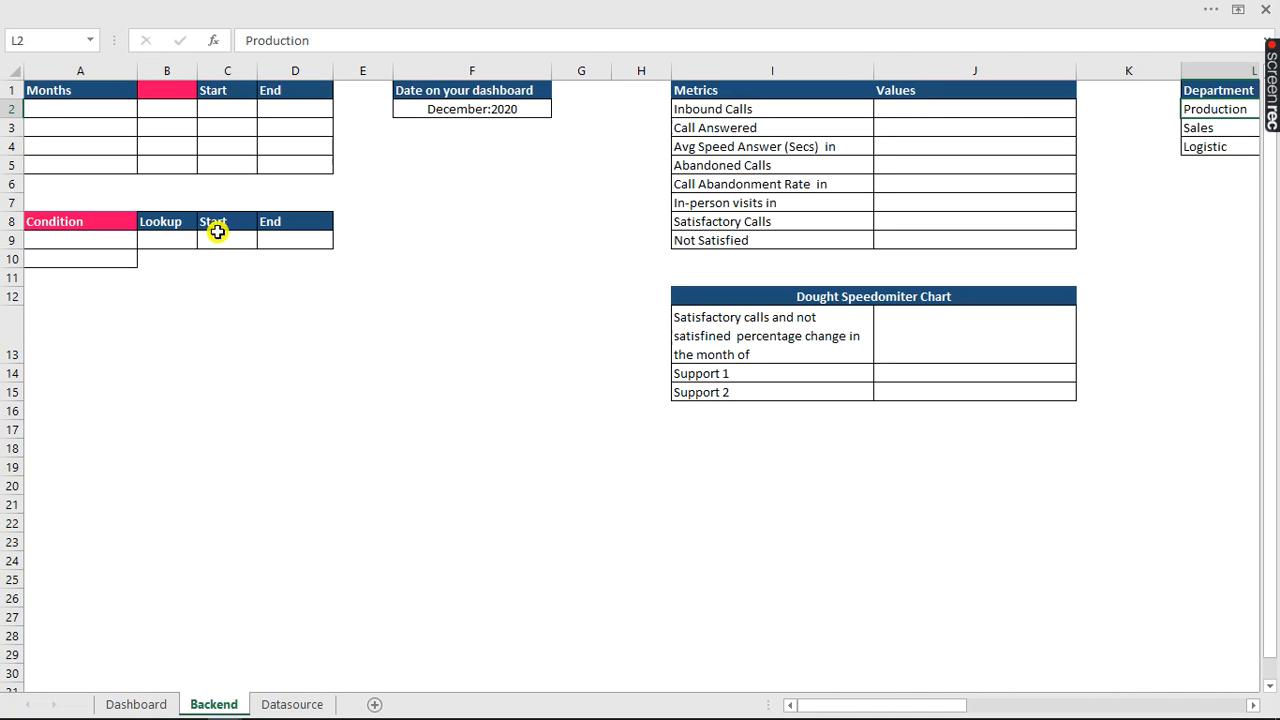
left_click(134, 705)
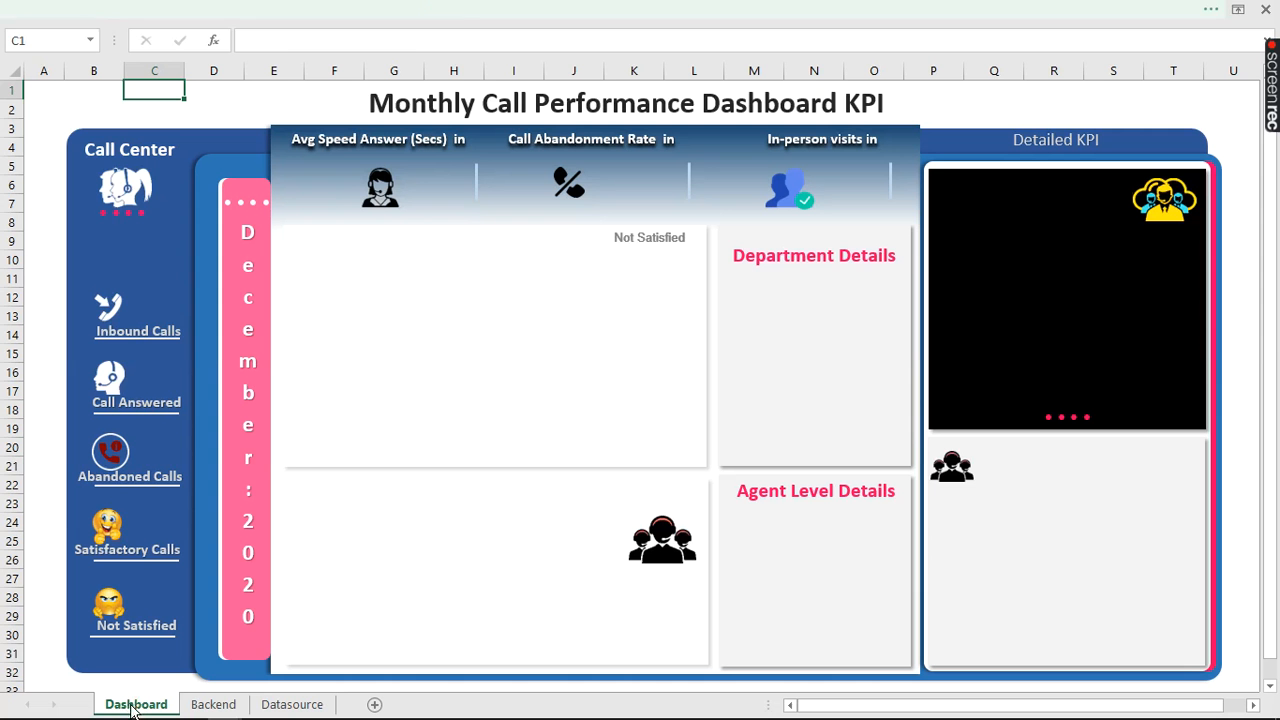
- Insert a horizontal Scroll Bar form control in the Call Center panel, just above the Inbound Calls icon
left_click(454, 10)
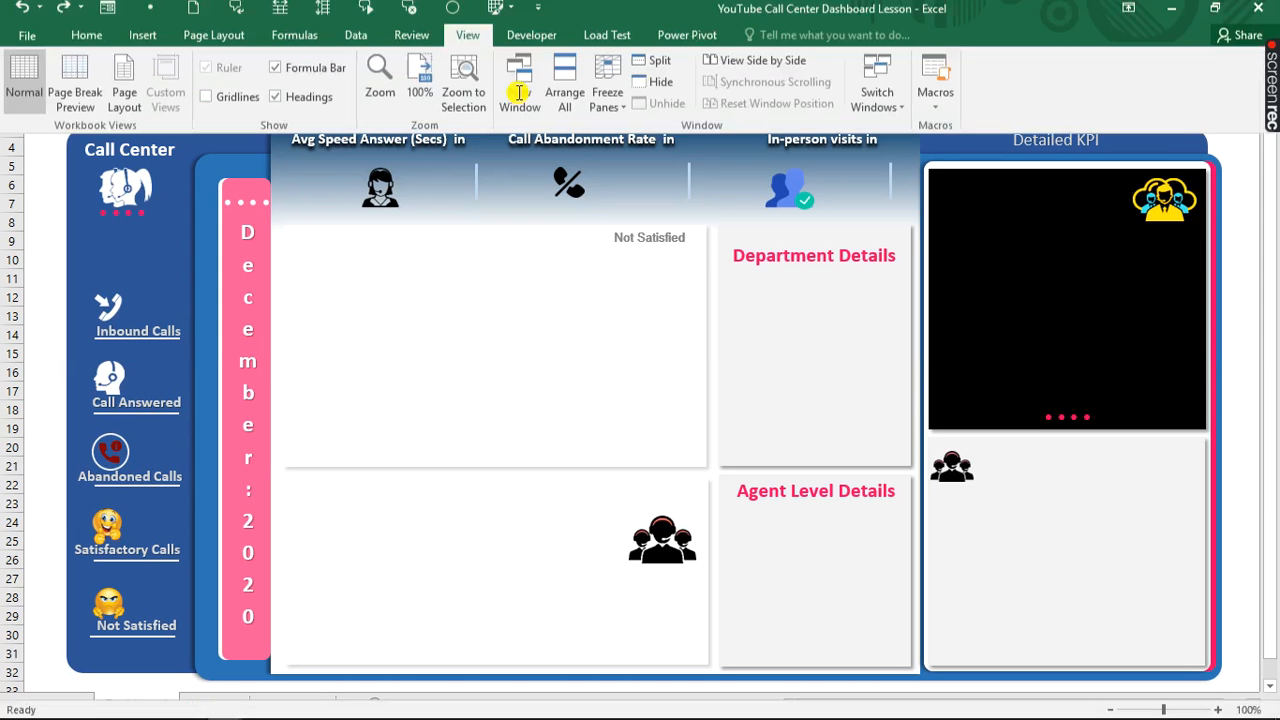
left_click(531, 43)
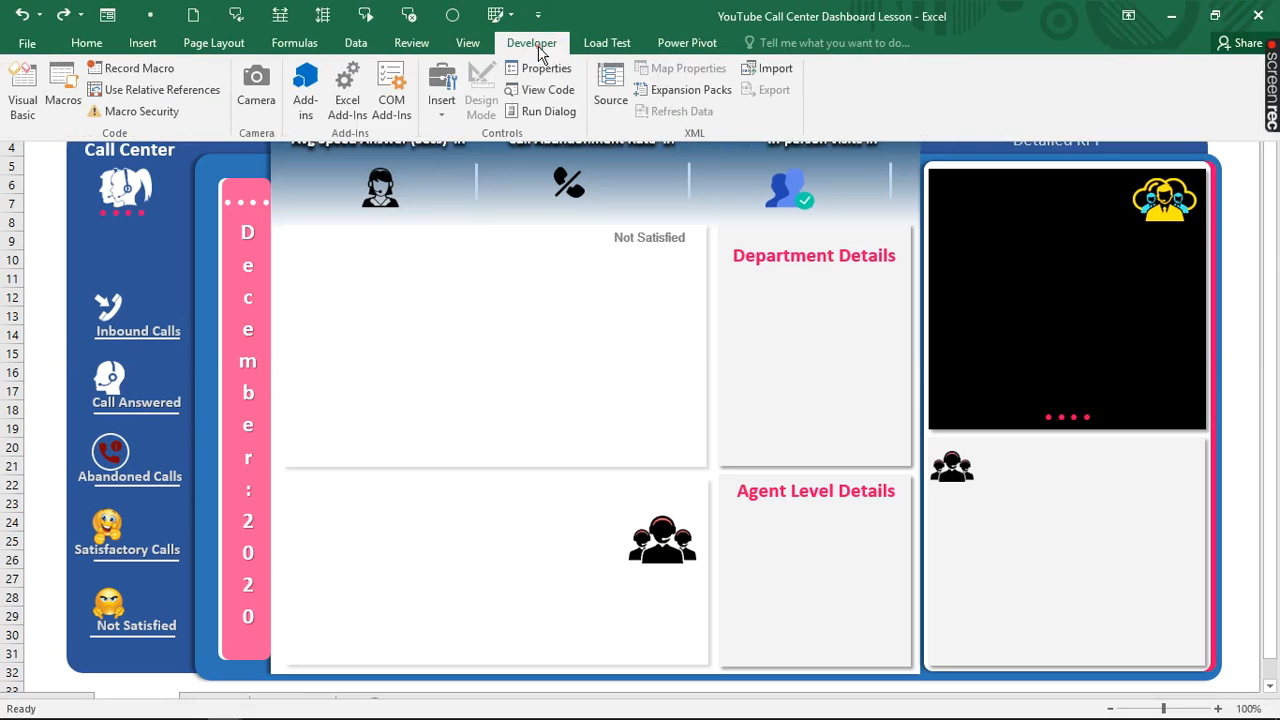
left_click(441, 112)
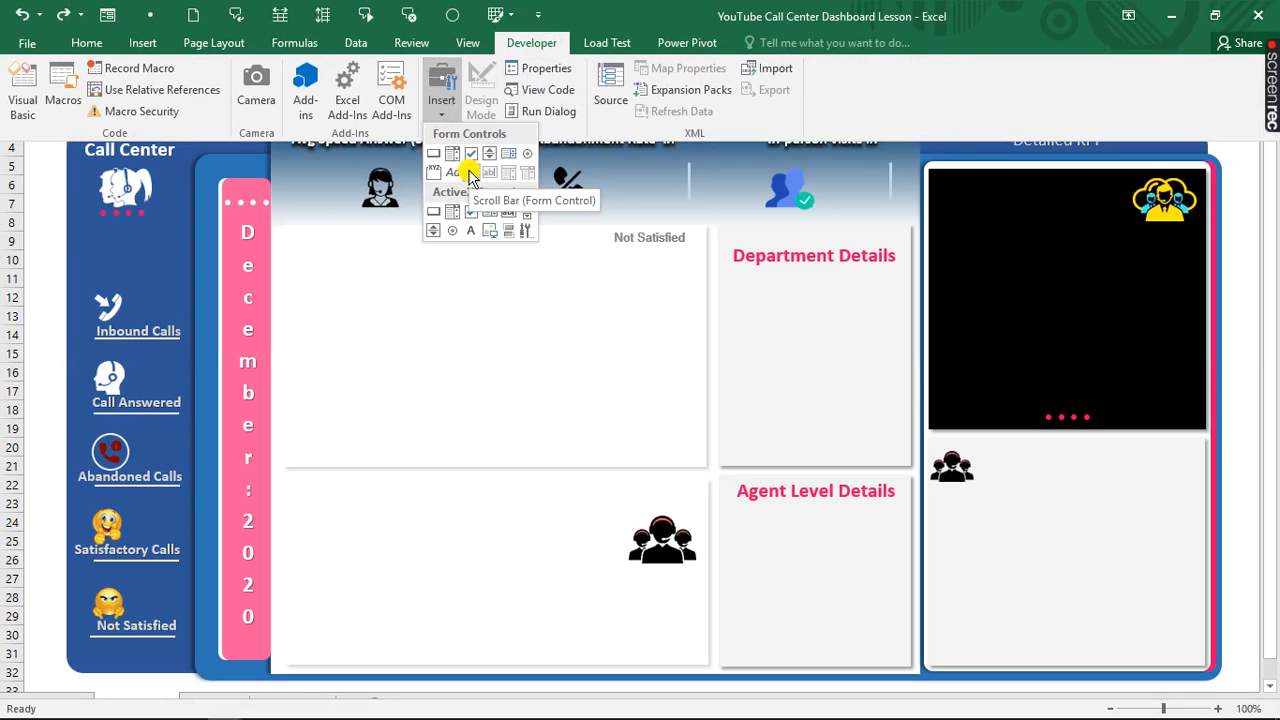
left_click(470, 176)
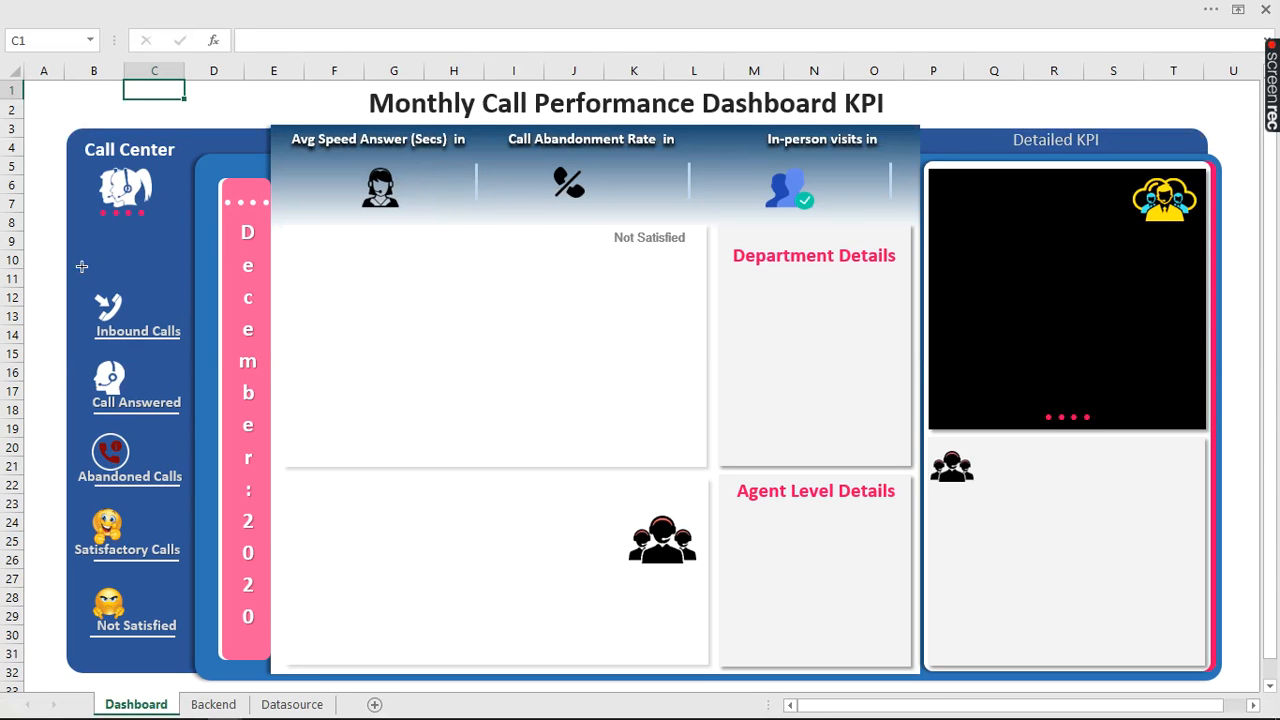
left_click_drag(82, 266, 131, 274)
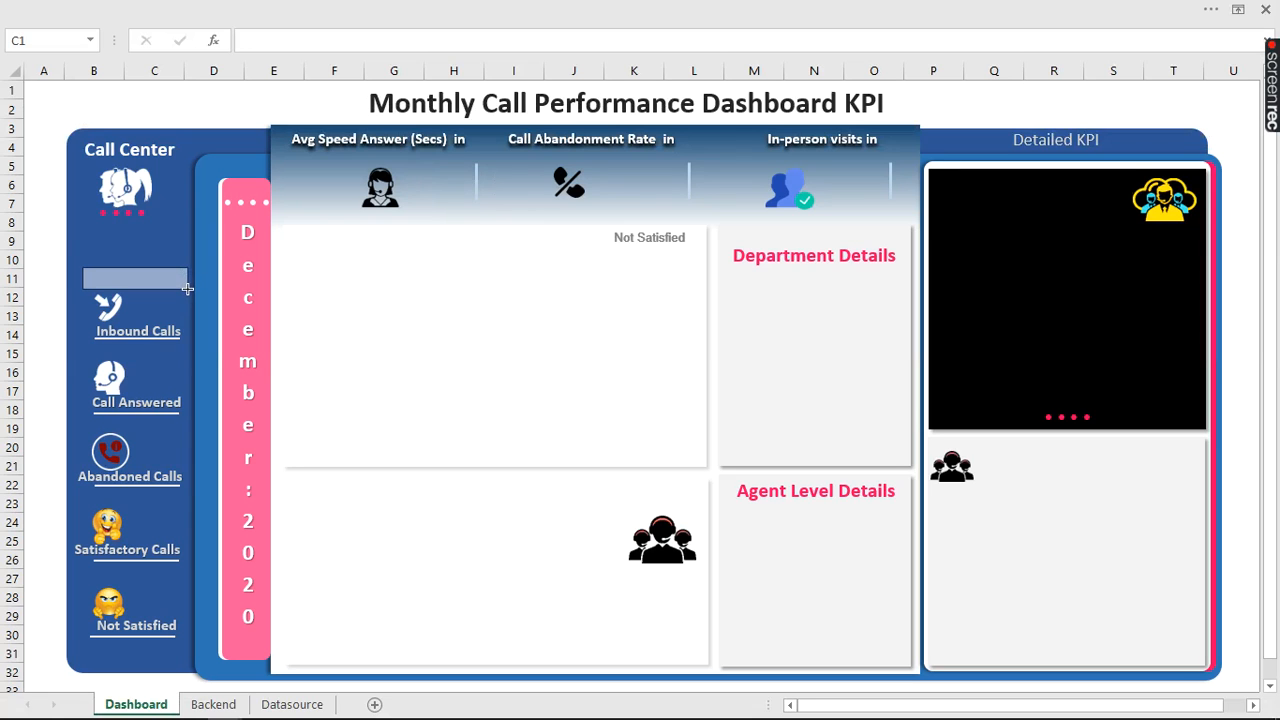
left_click_drag(187, 288, 130, 274)
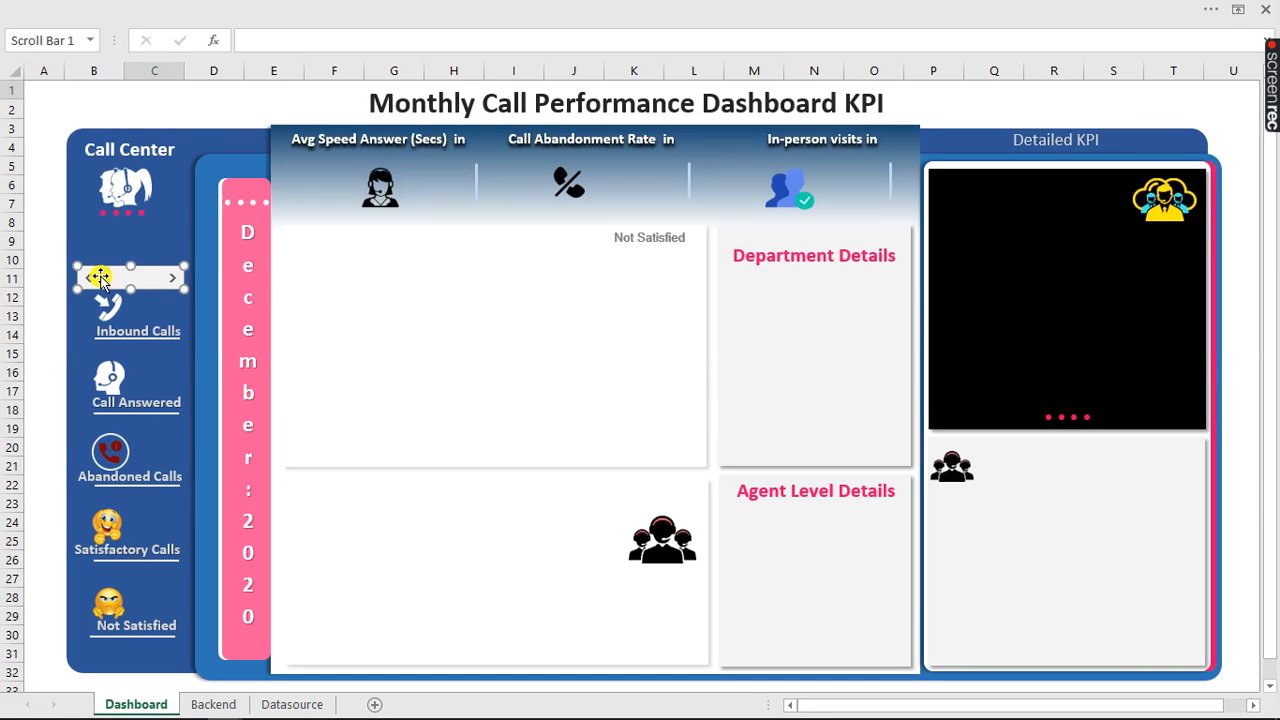
- Format the scroll bar with current value 1, minimum 1, maximum 4, incremental change 1 and page change 1
right_click(100, 276)
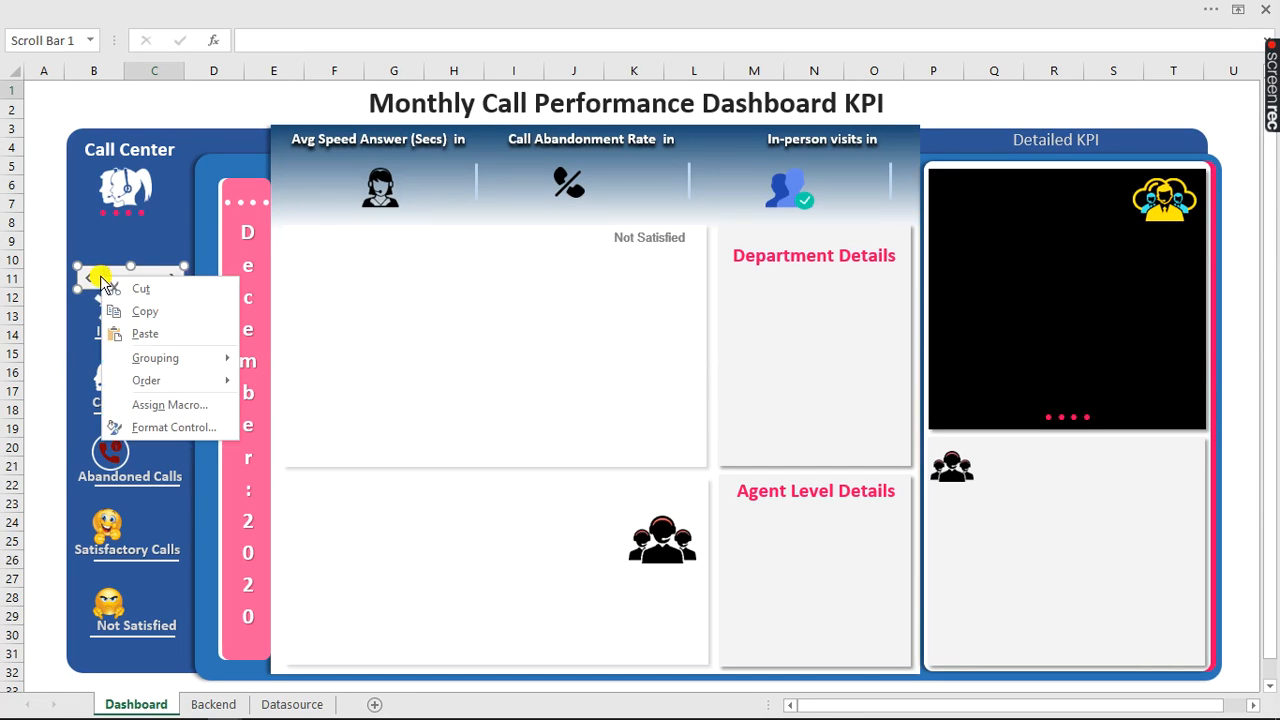
left_click(162, 428)
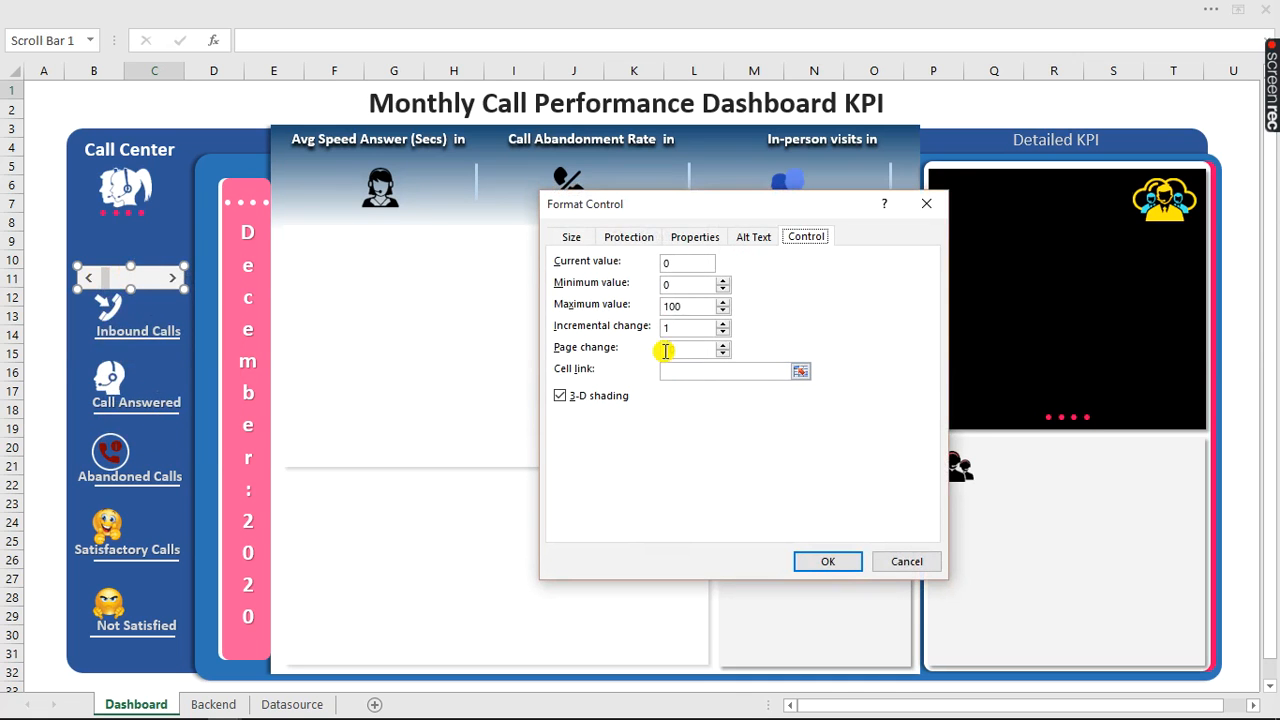
left_click(679, 262)
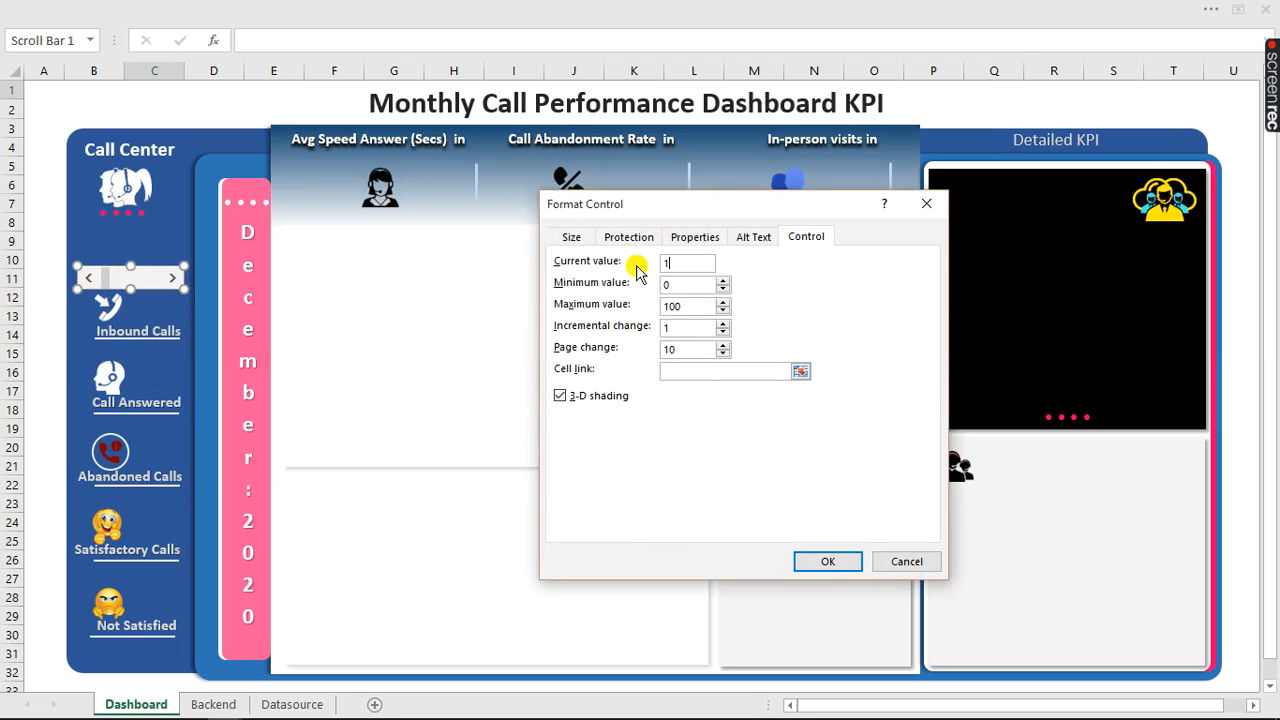
double_click(678, 287)
type("1")
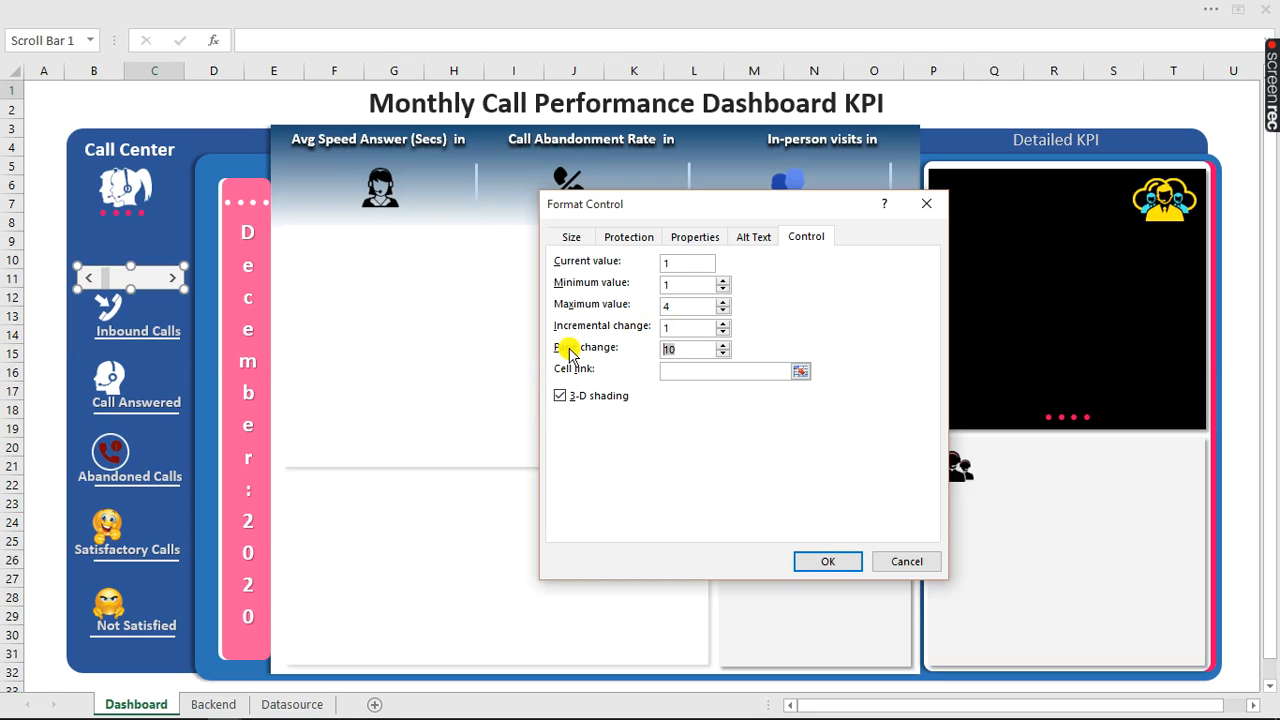
type("1")
type("1")
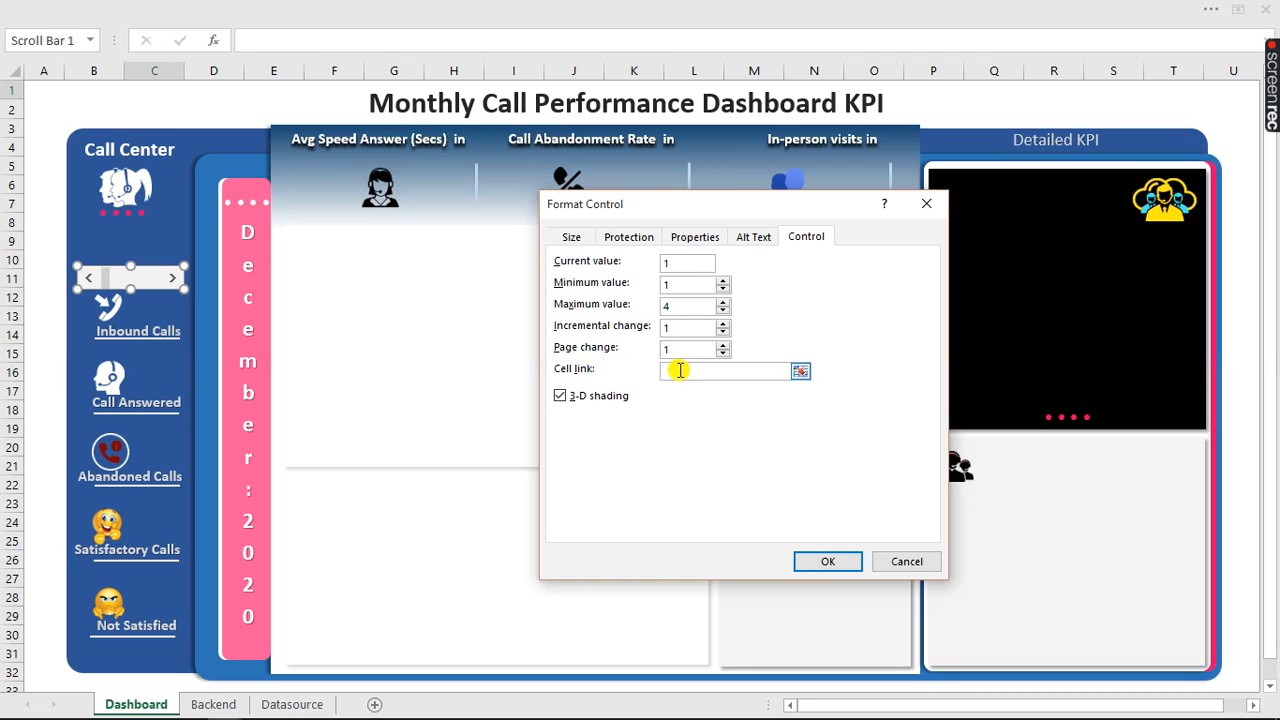
- Link the scroll bar to cell B1 of the Backend sheet and apply the control settings
left_click(678, 368)
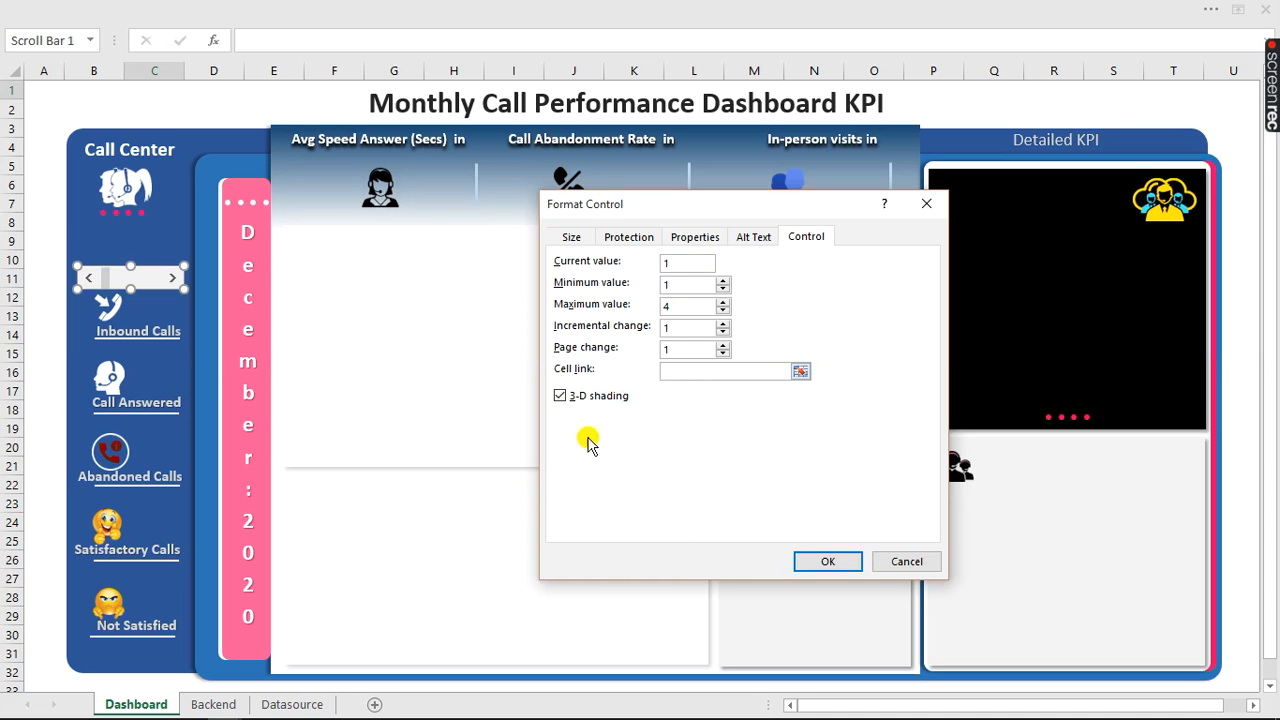
left_click(224, 700)
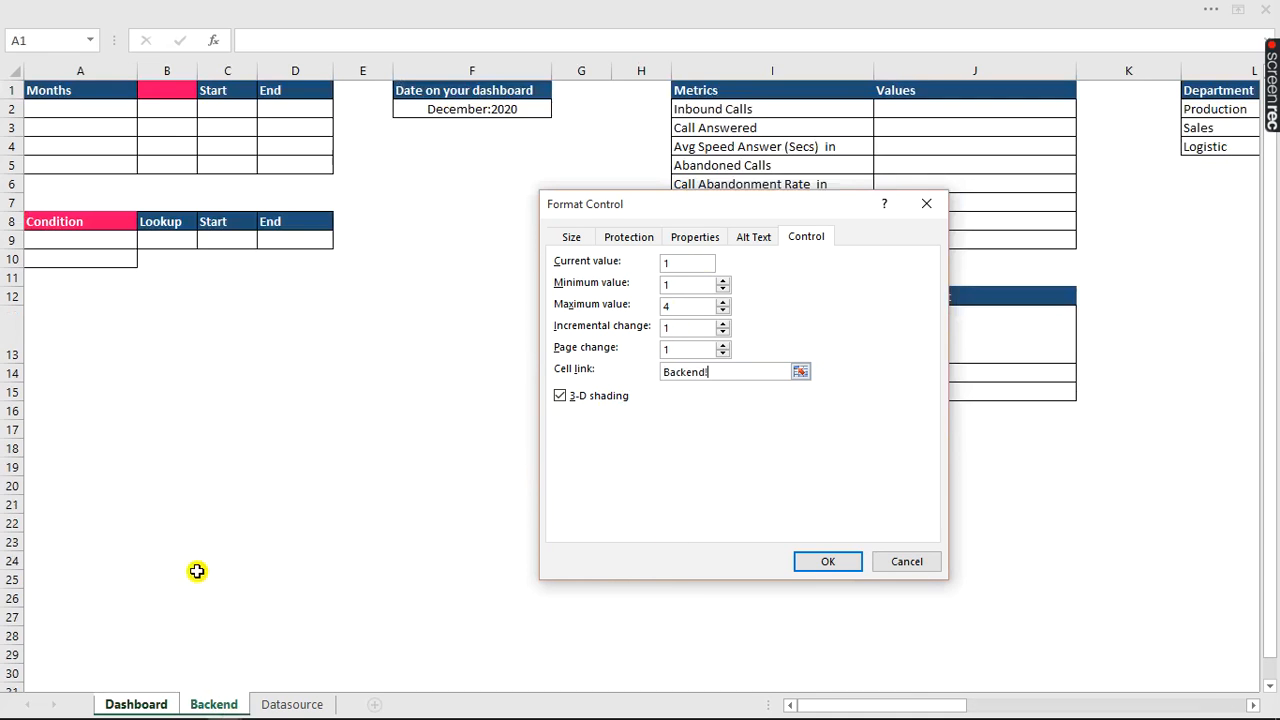
left_click(164, 90)
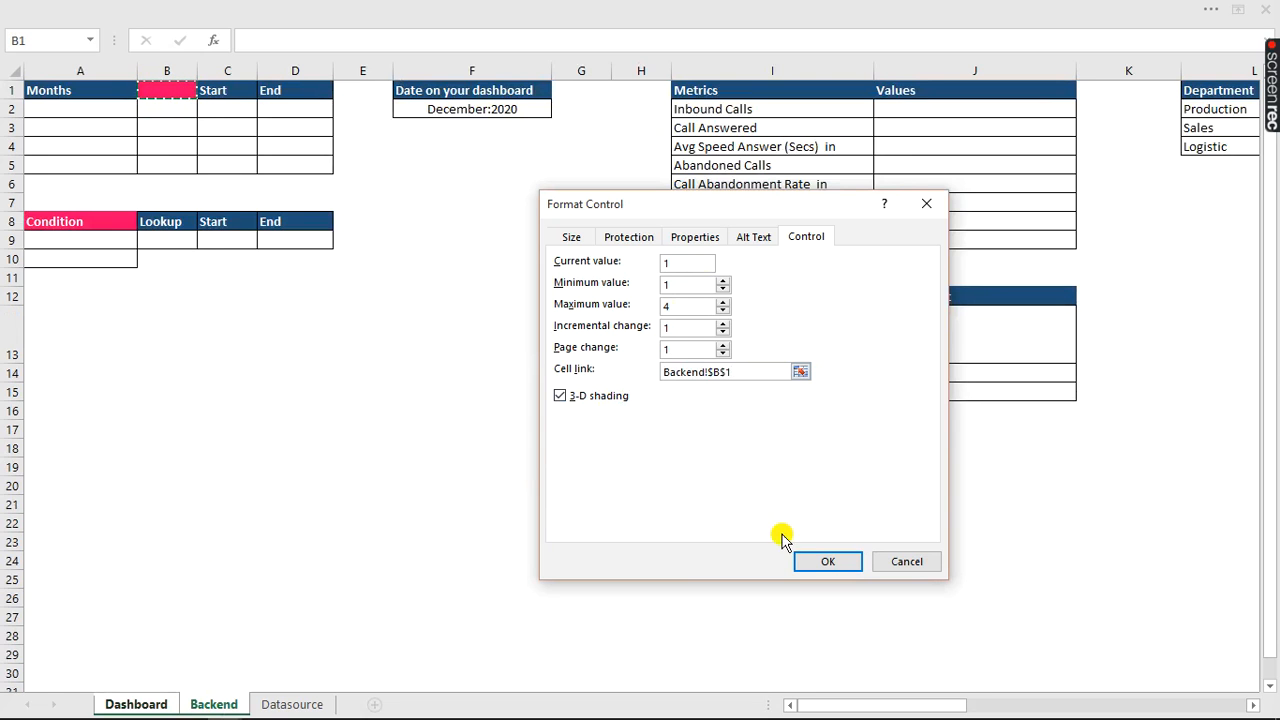
left_click(813, 562)
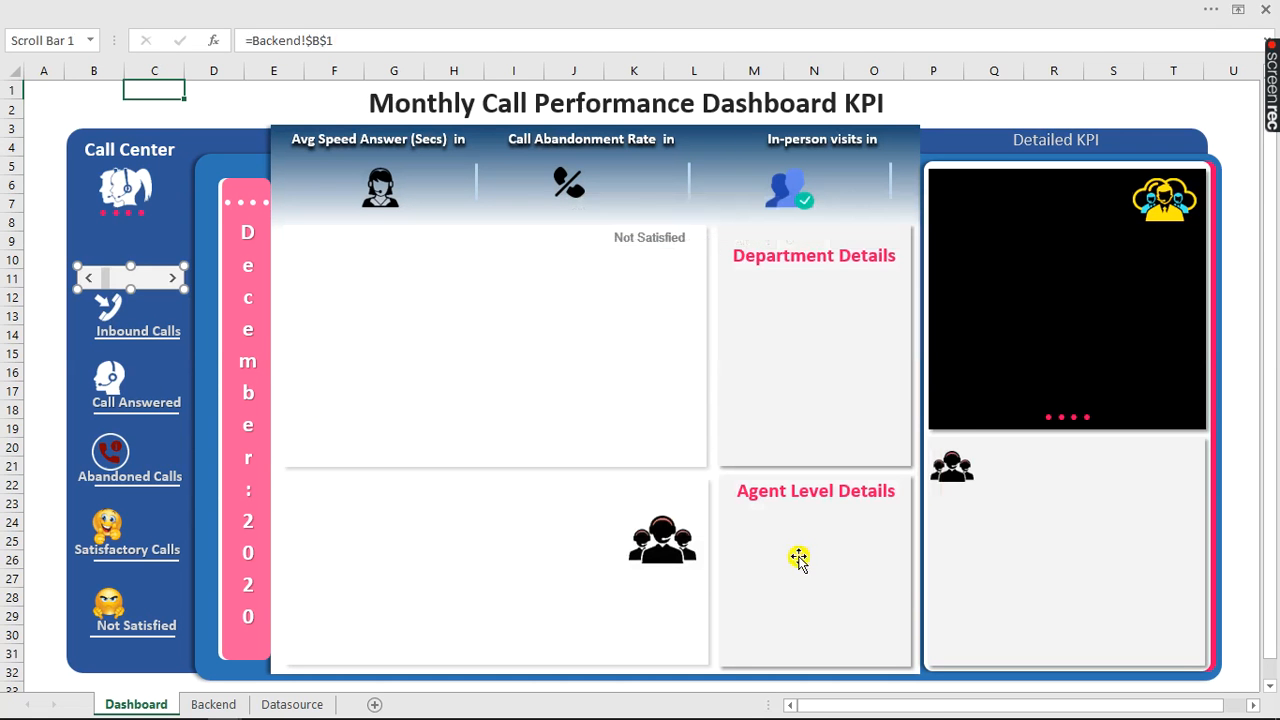
- Test the scroll bar by moving it to its maximum and one step back, and check the linked cell B1 on Backend
left_click(48, 162)
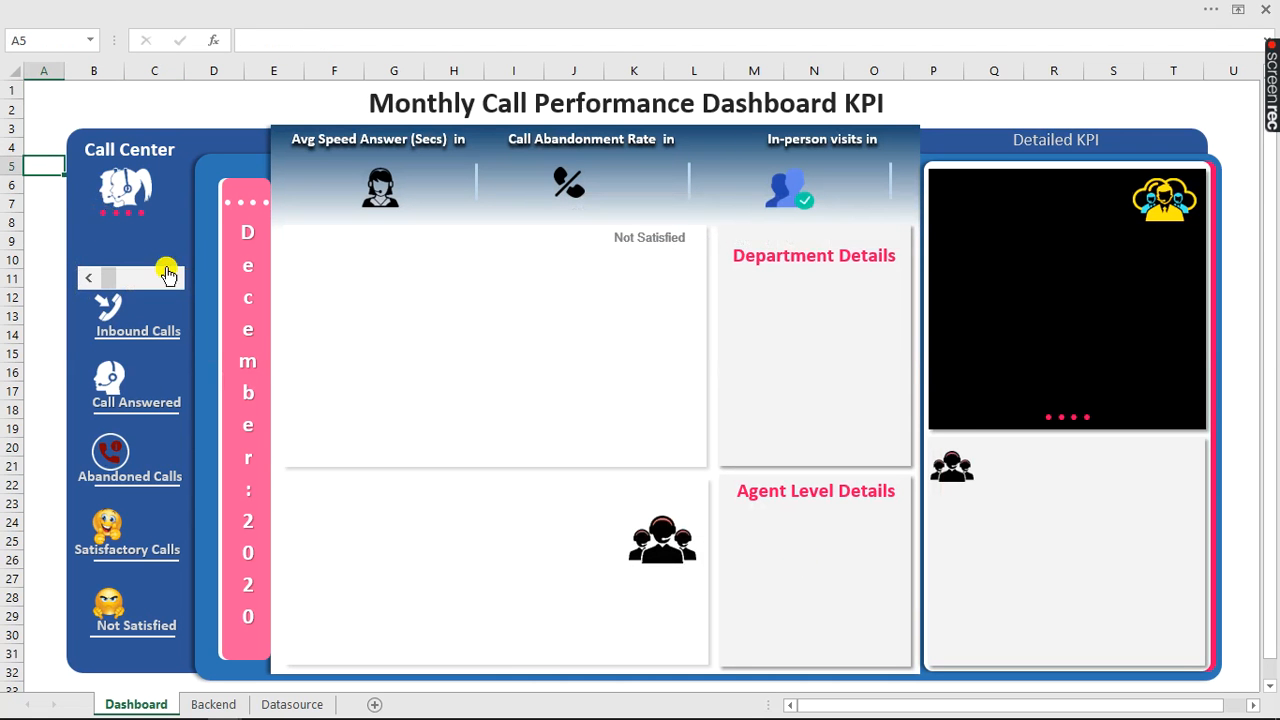
left_click(174, 282)
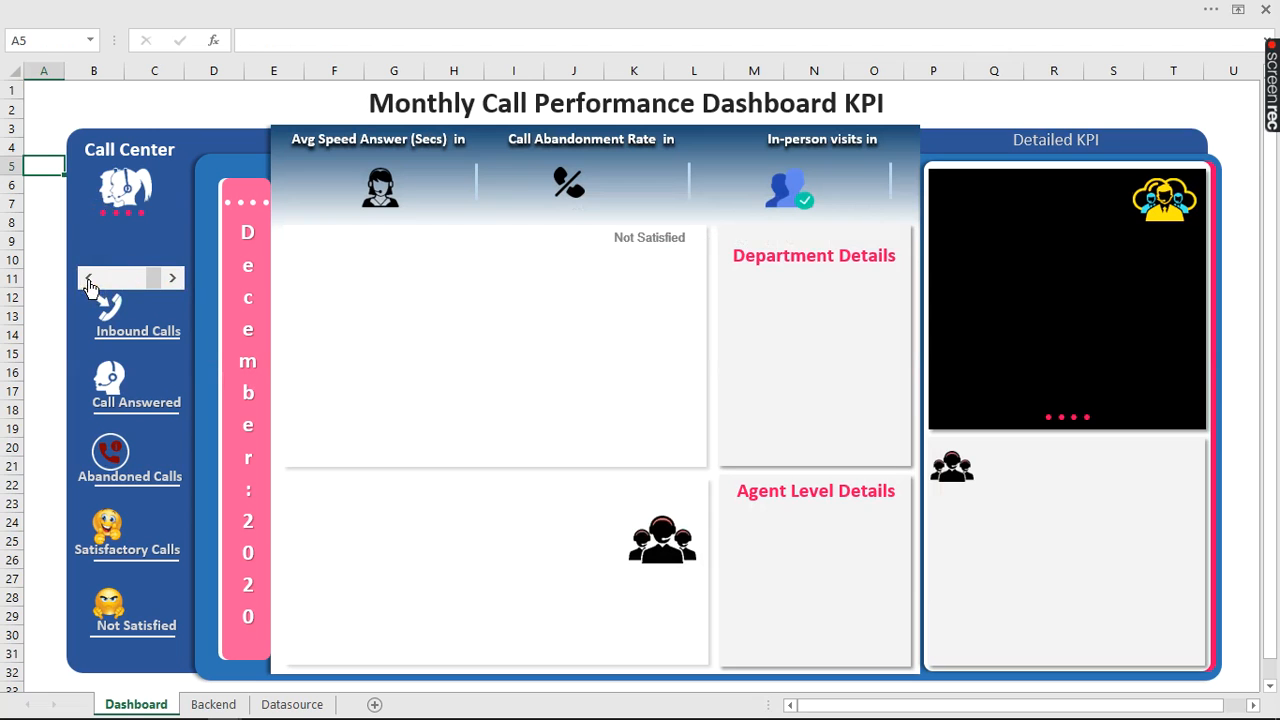
left_click(89, 282)
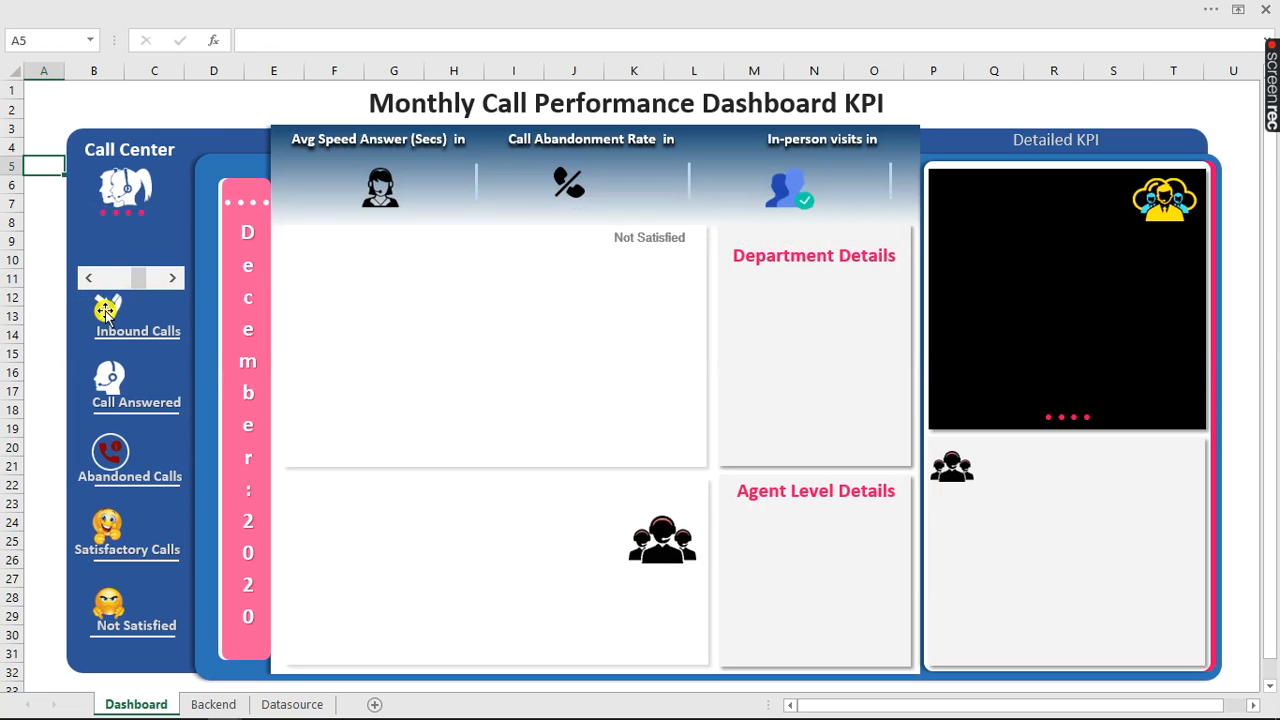
left_click(211, 703)
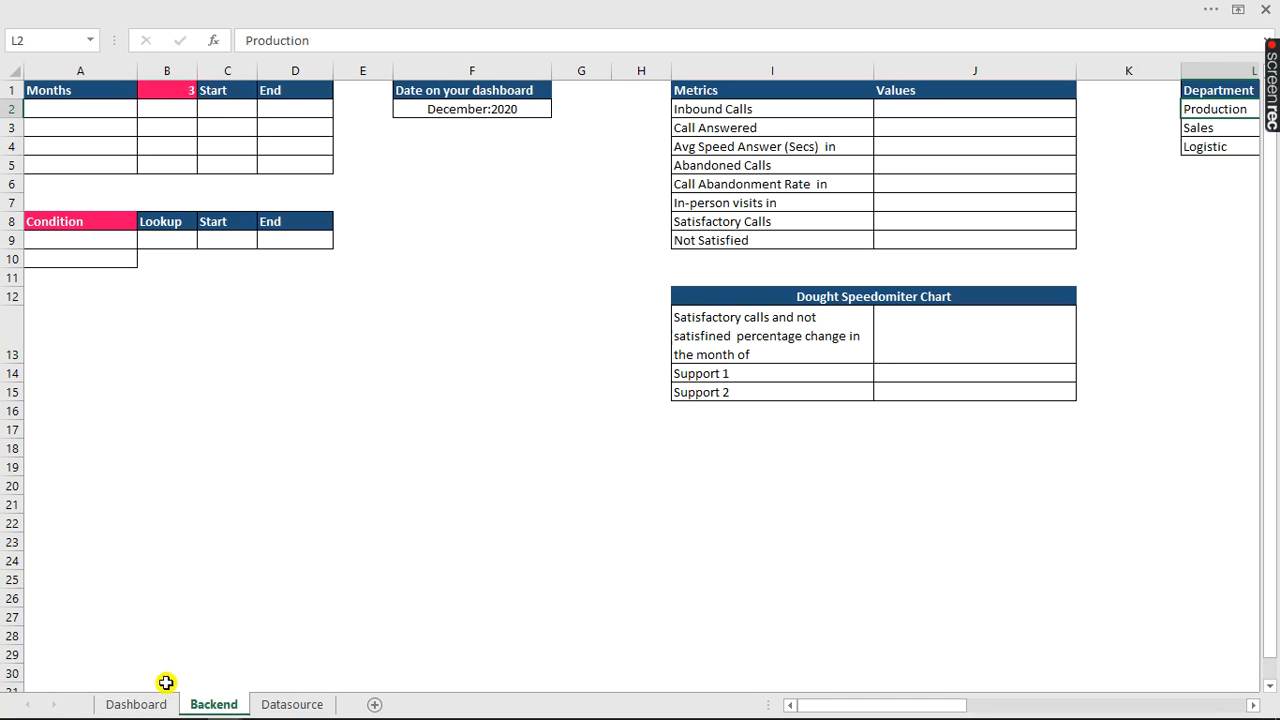
- Return the Dashboard scroll bar to 1 and check cell B1 on the Backend sheet again
left_click(138, 704)
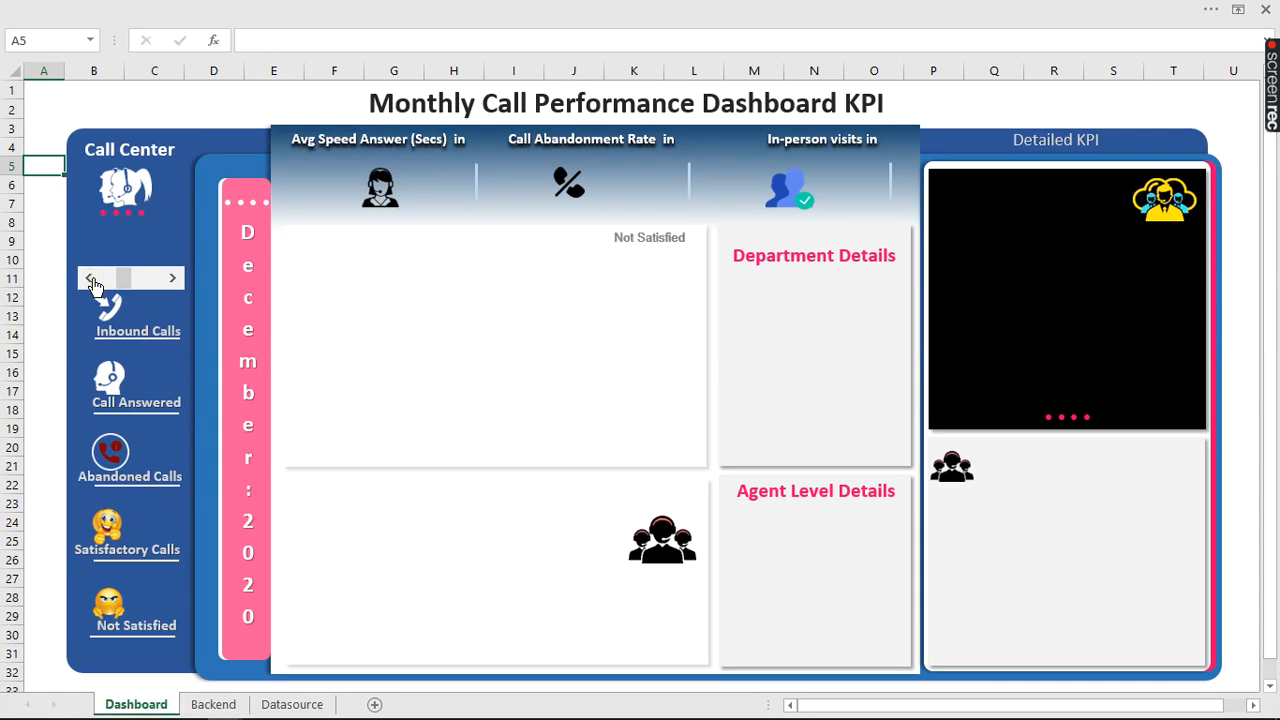
left_click(48, 279)
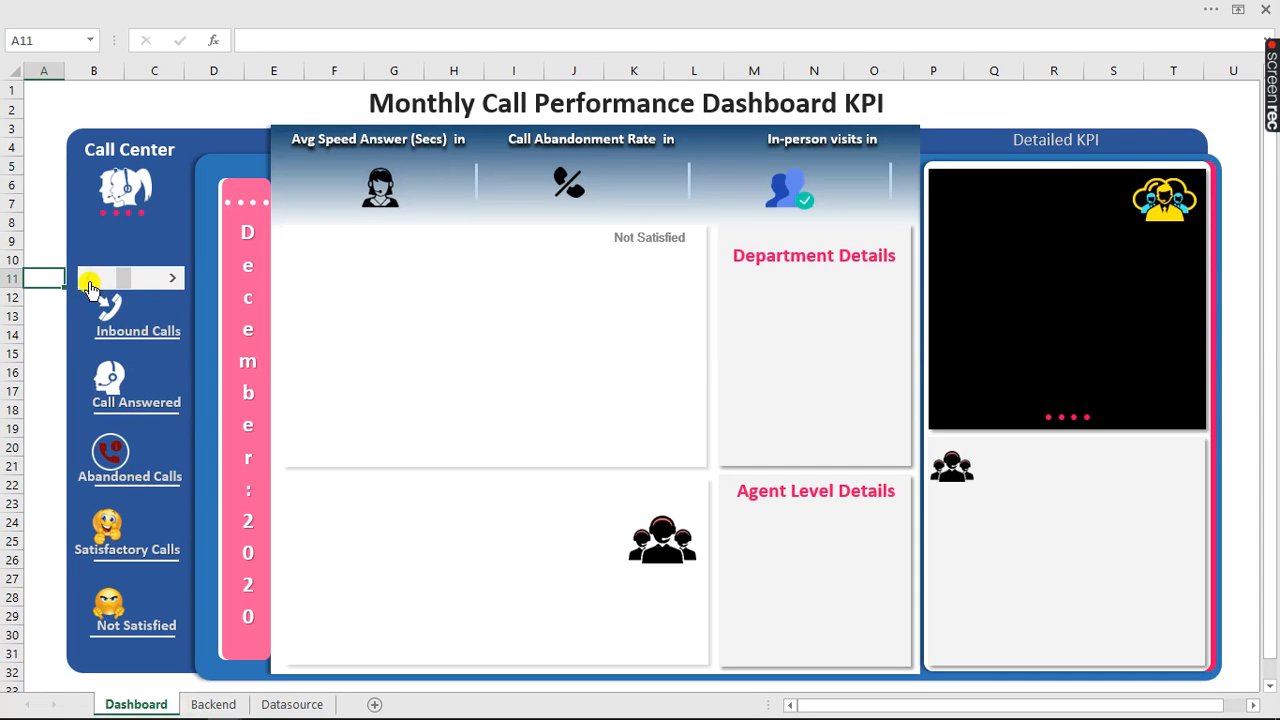
left_click(89, 279)
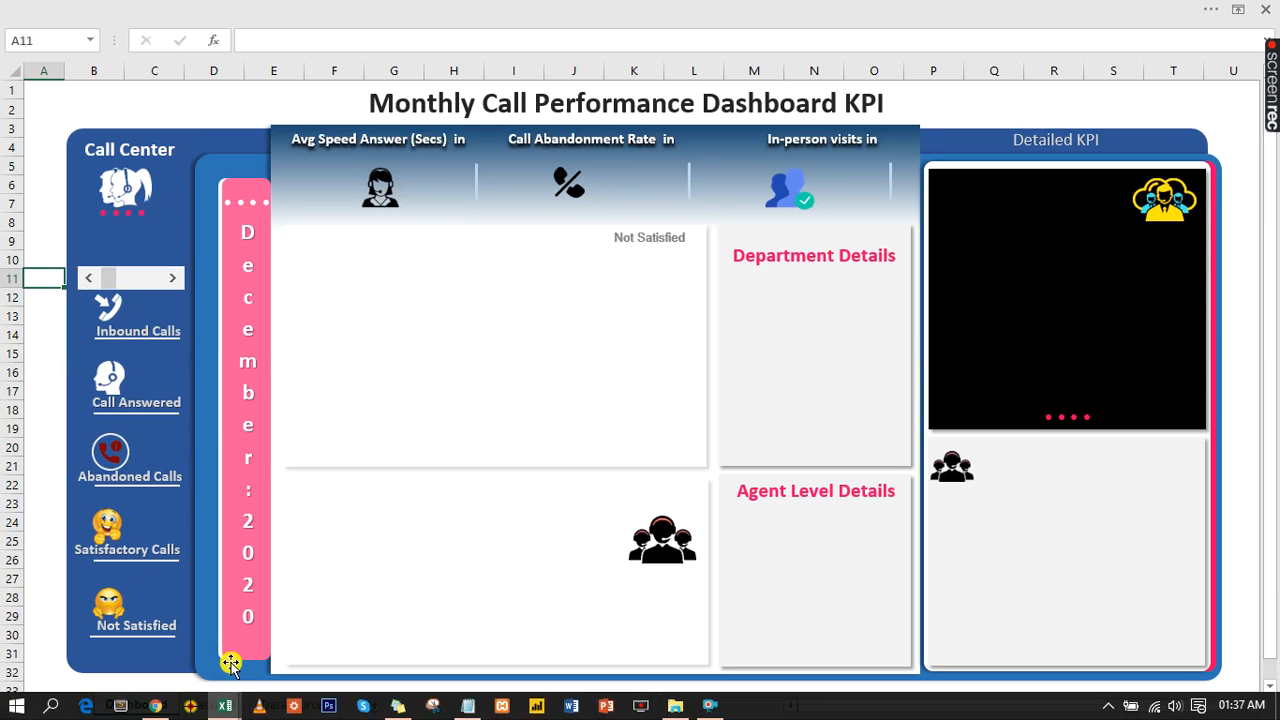
left_click(214, 702)
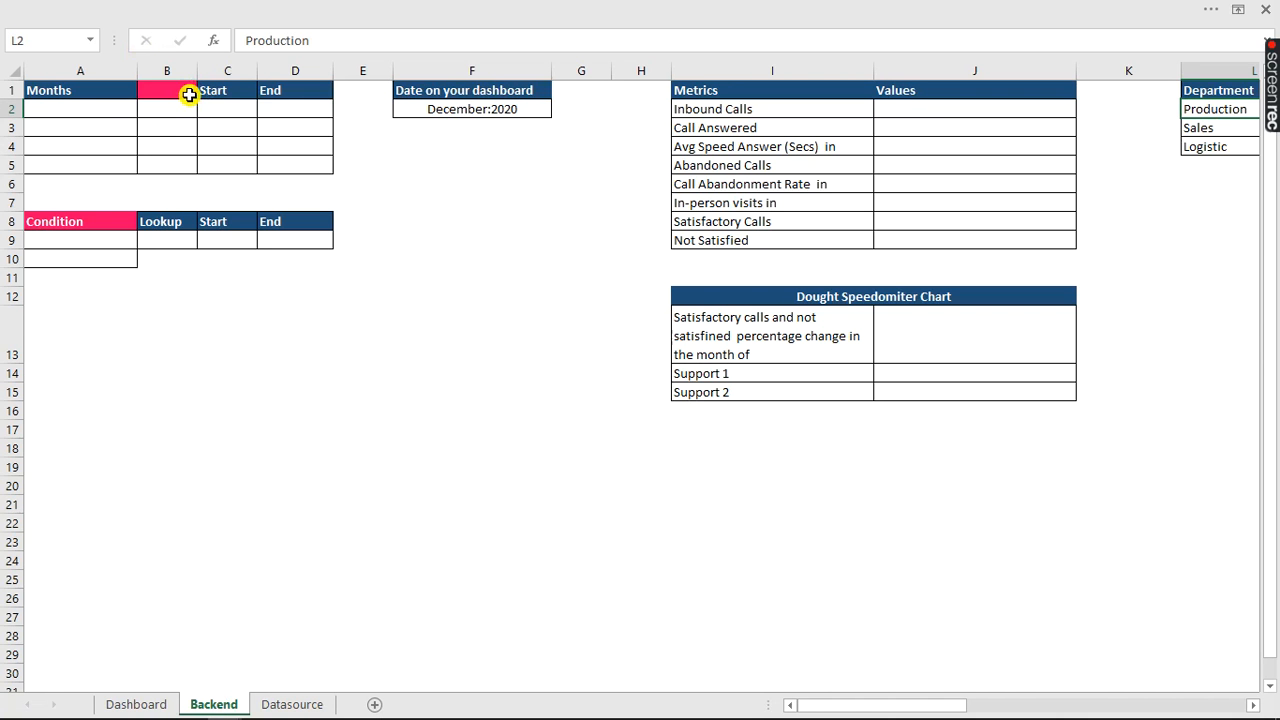
left_click(57, 108)
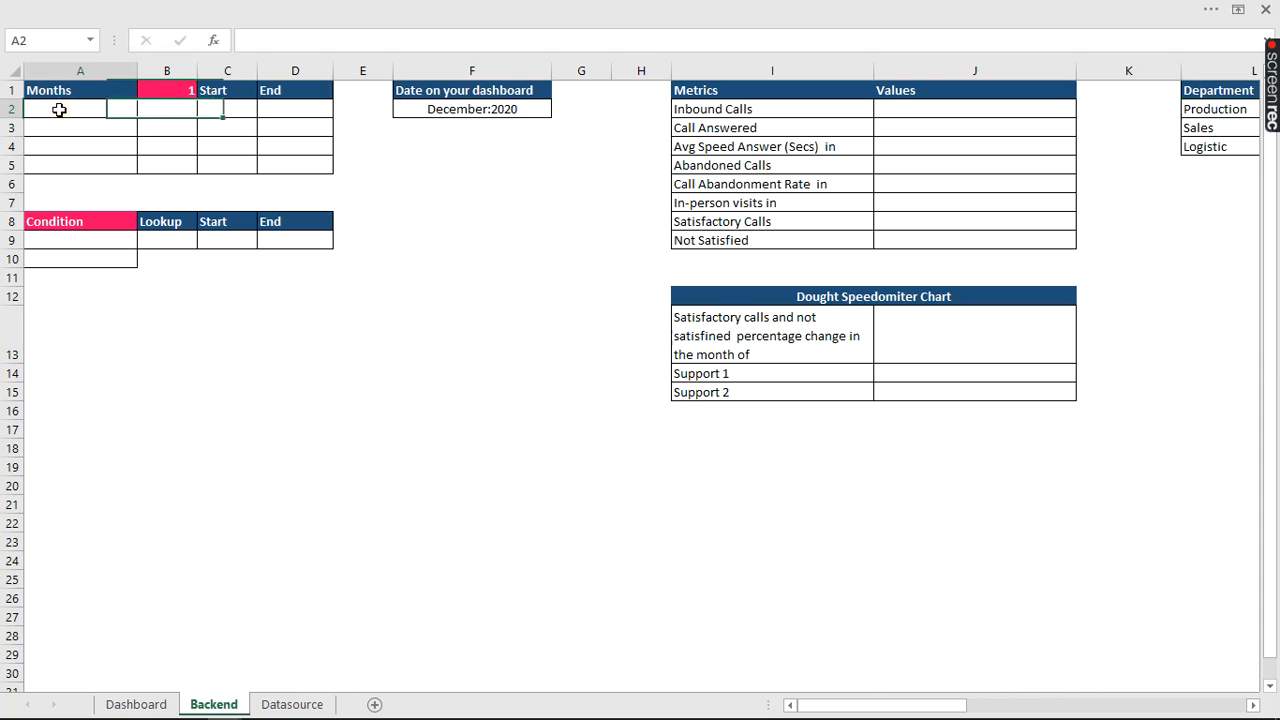
- Check which months the Datasource sheet covers using the Month column's filter list, and close it without filtering
left_click(134, 703)
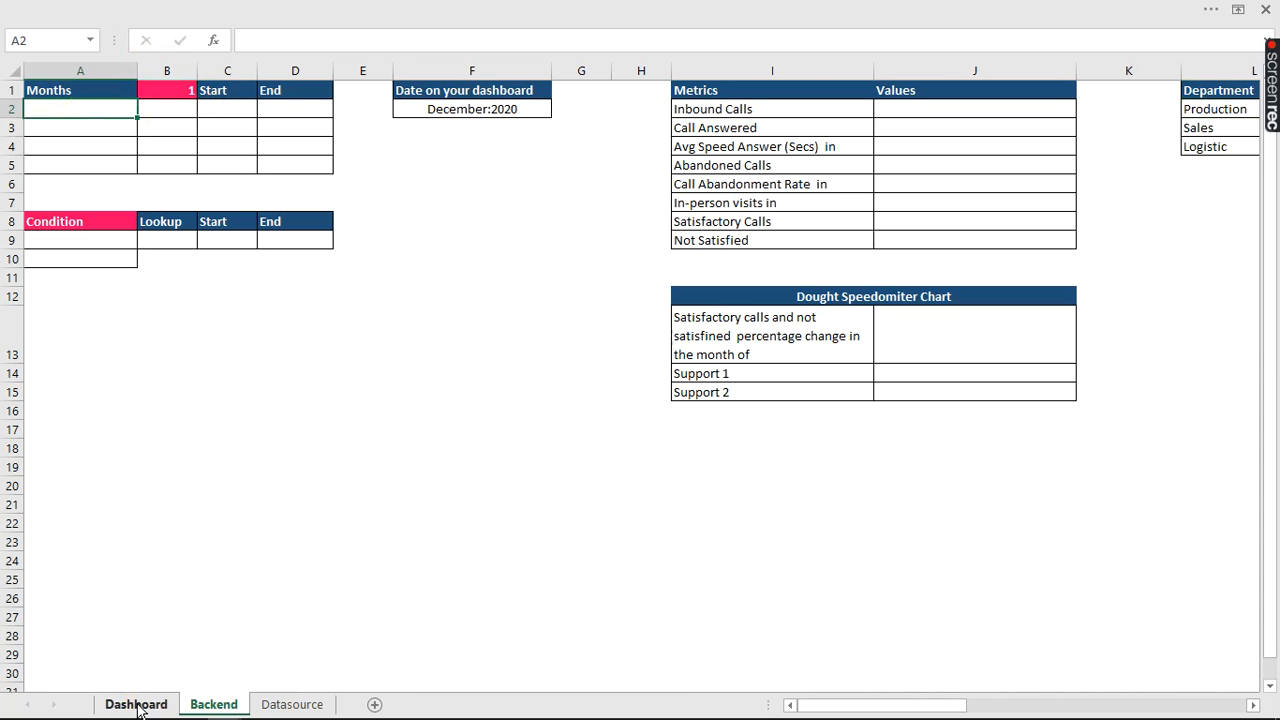
left_click(300, 704)
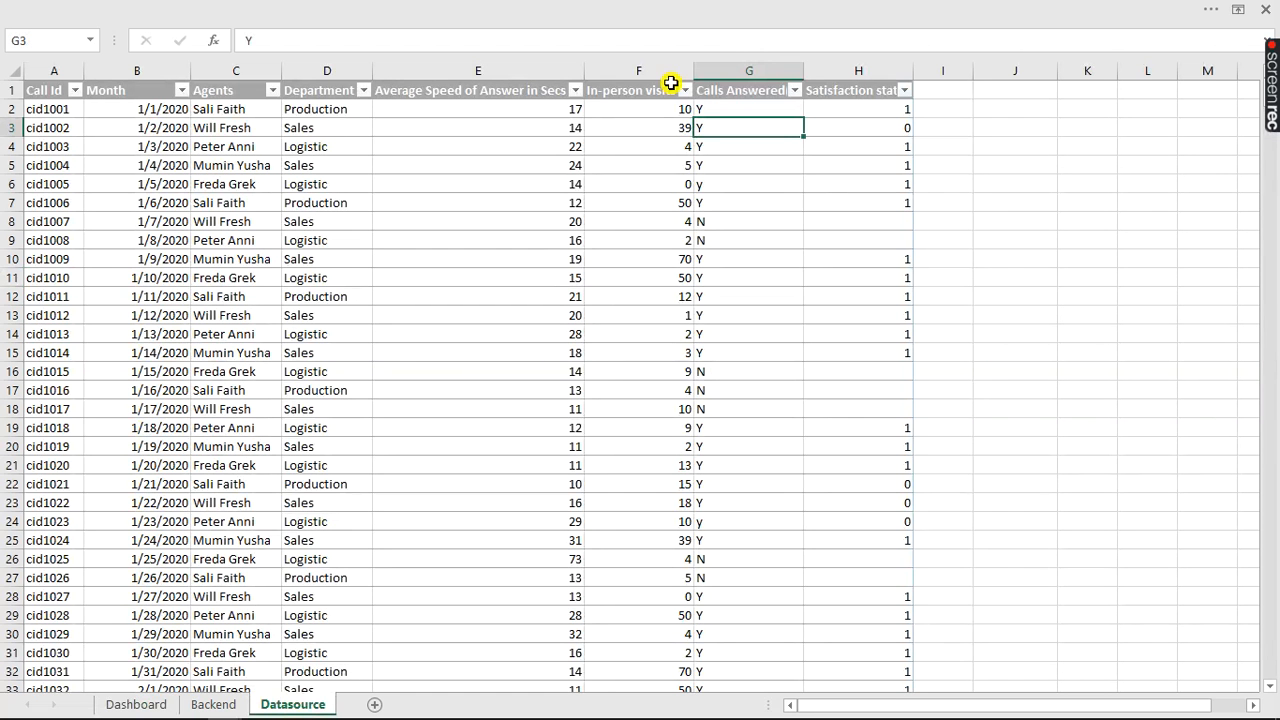
left_click(138, 704)
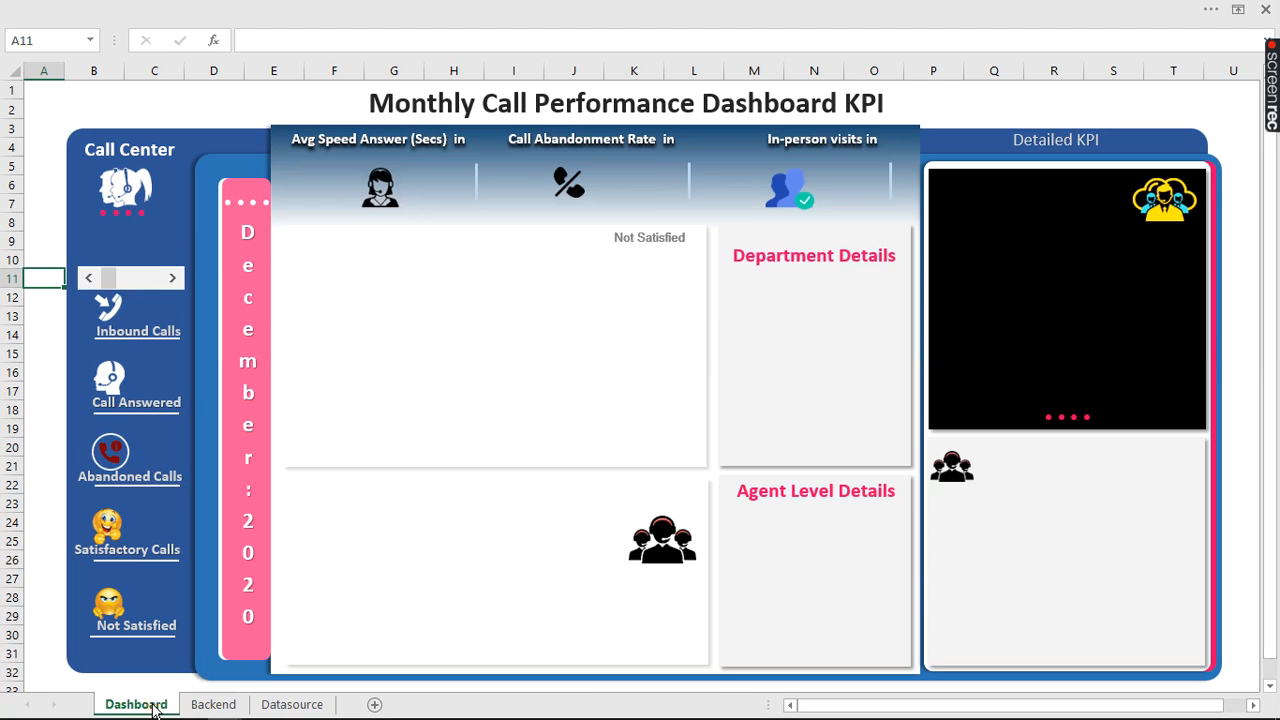
left_click(213, 704)
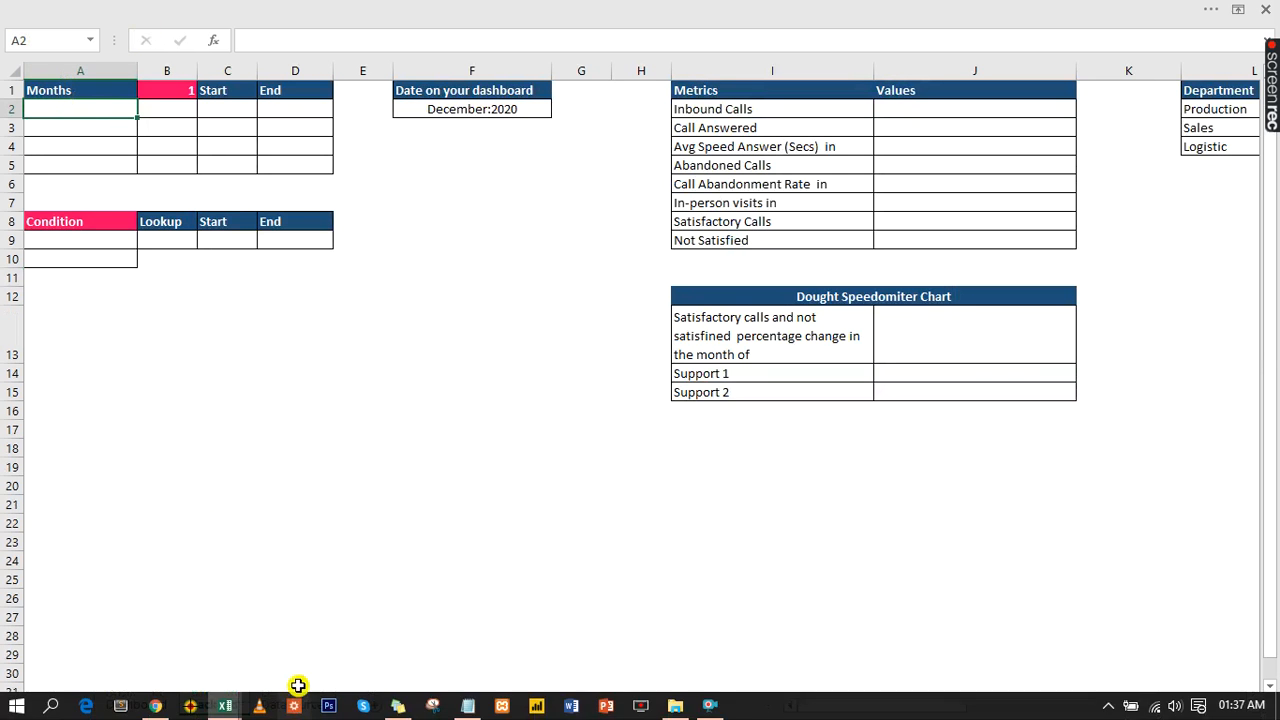
left_click(294, 704)
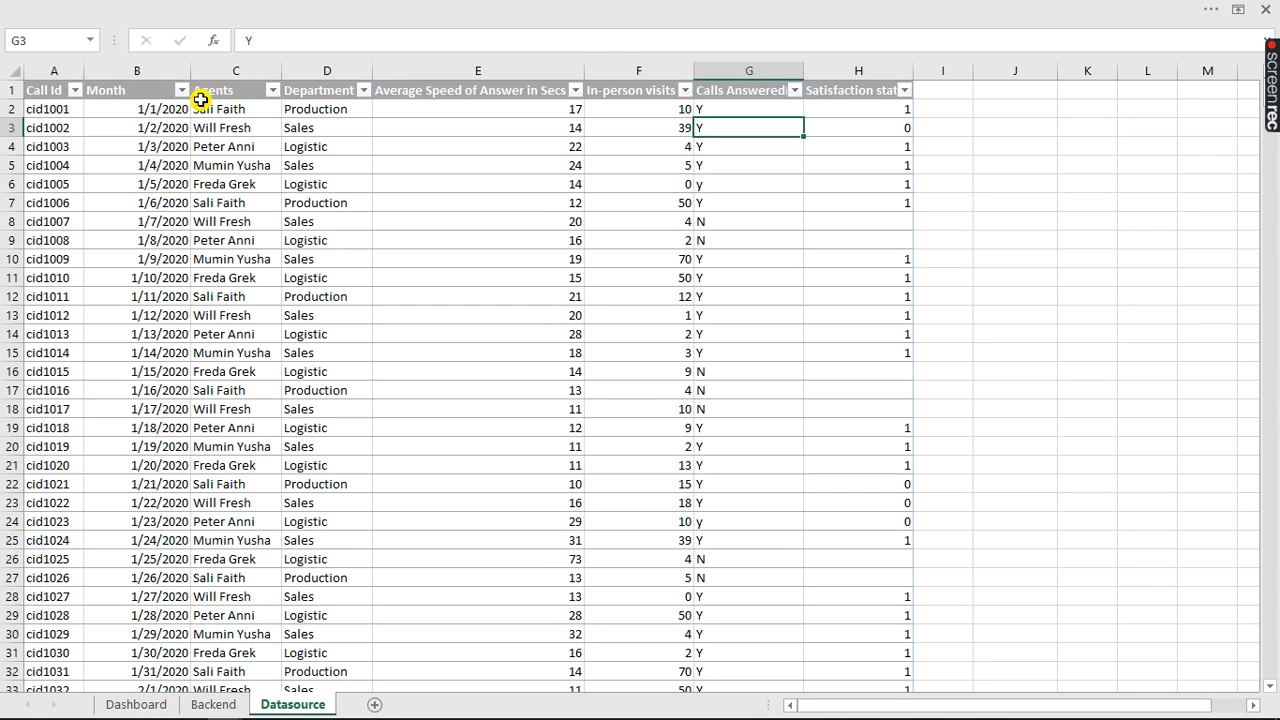
left_click(181, 90)
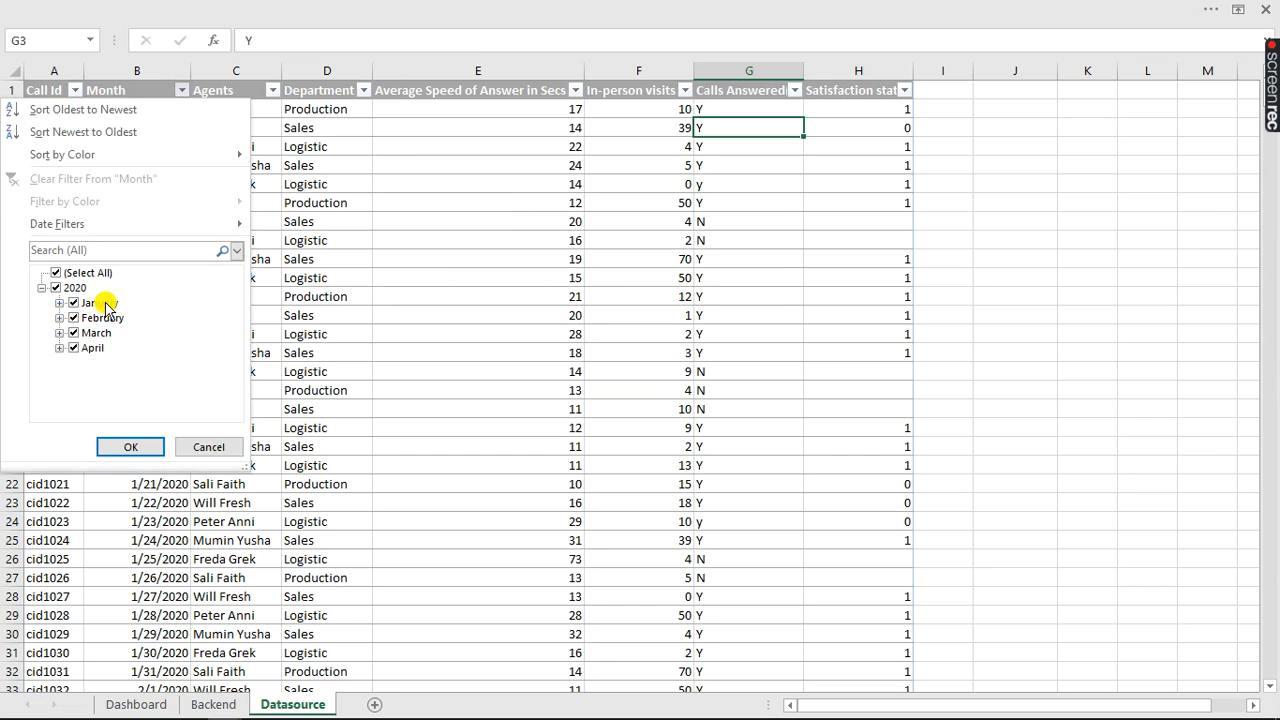
left_click(210, 447)
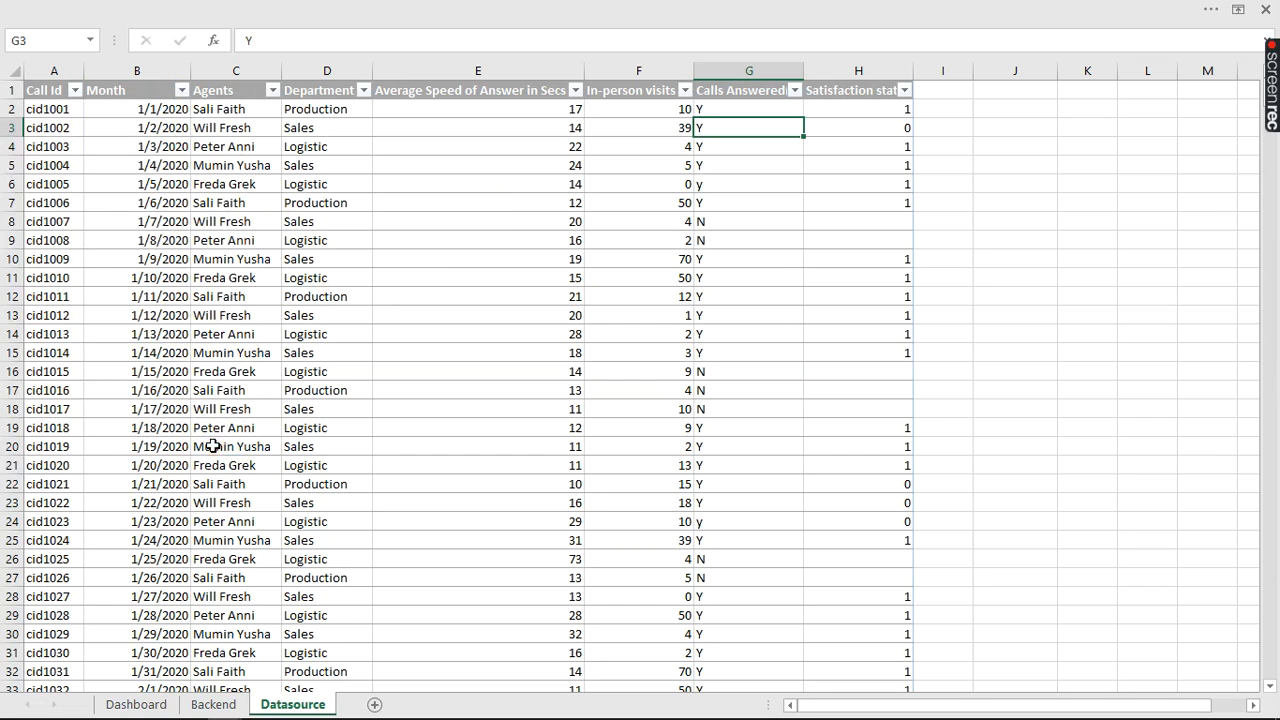
- Enter Junuary as the first entry under Months in cell A2 of the Backend sheet
left_click(212, 705)
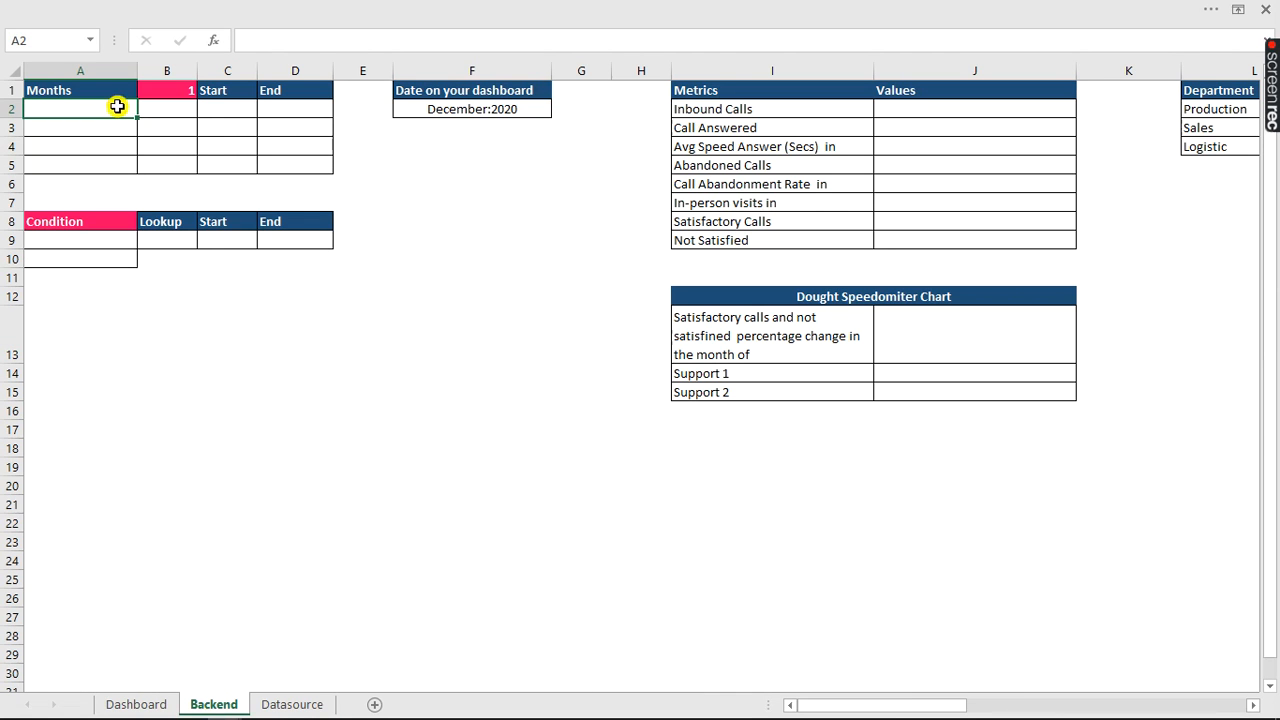
type("Junuary")
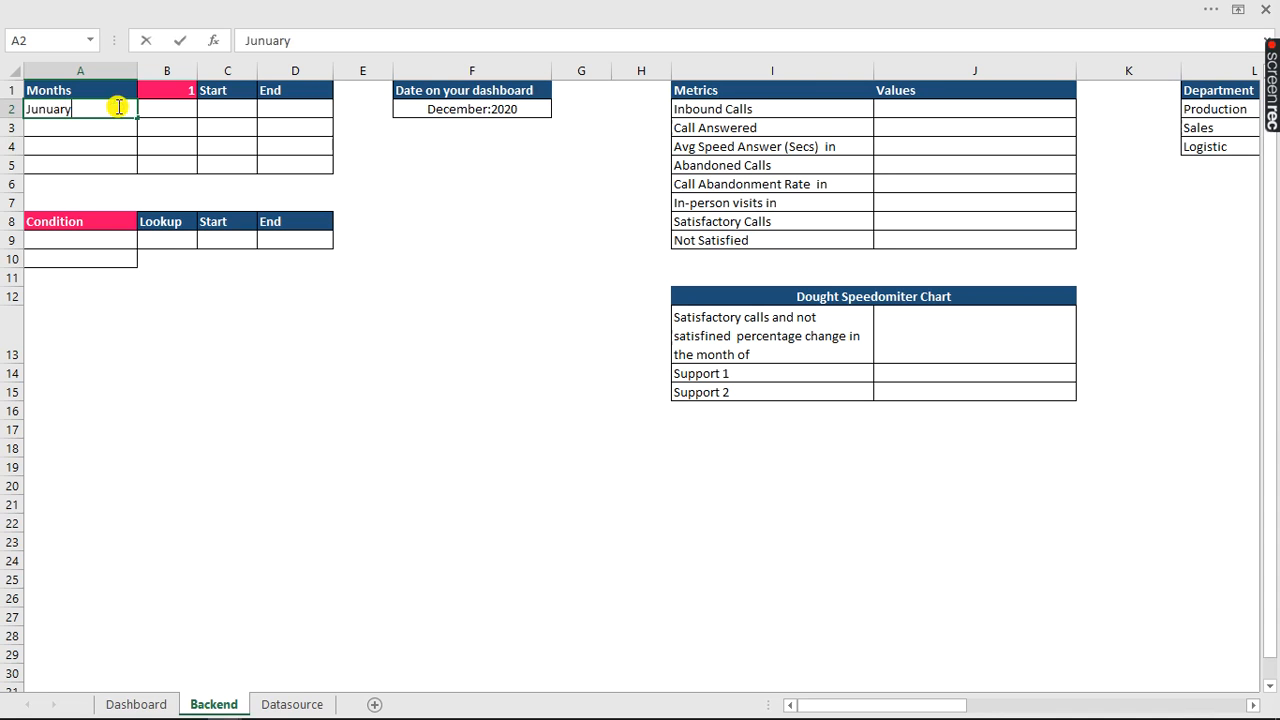
key("Return")
- Try to fill the months from A2 down through A5 and look through the fill options for a series
left_click(117, 106)
left_click_drag(133, 117, 122, 179)
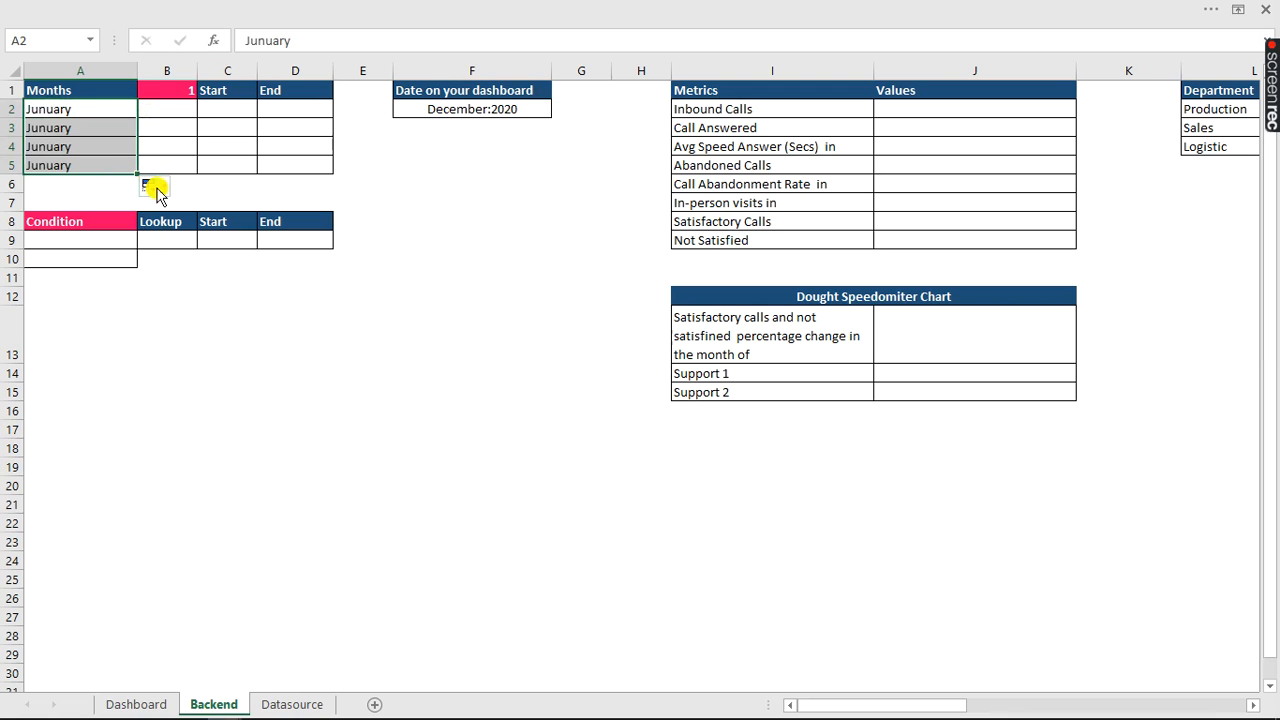
left_click(148, 185)
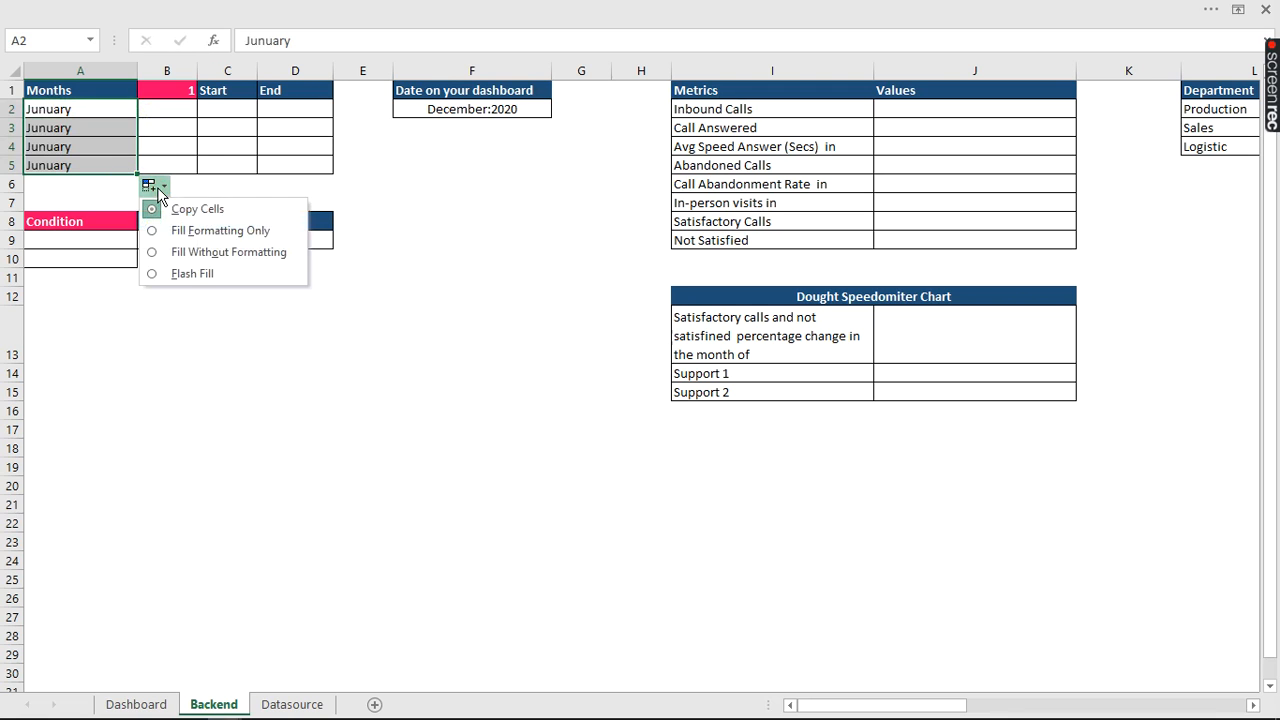
left_click(80, 116)
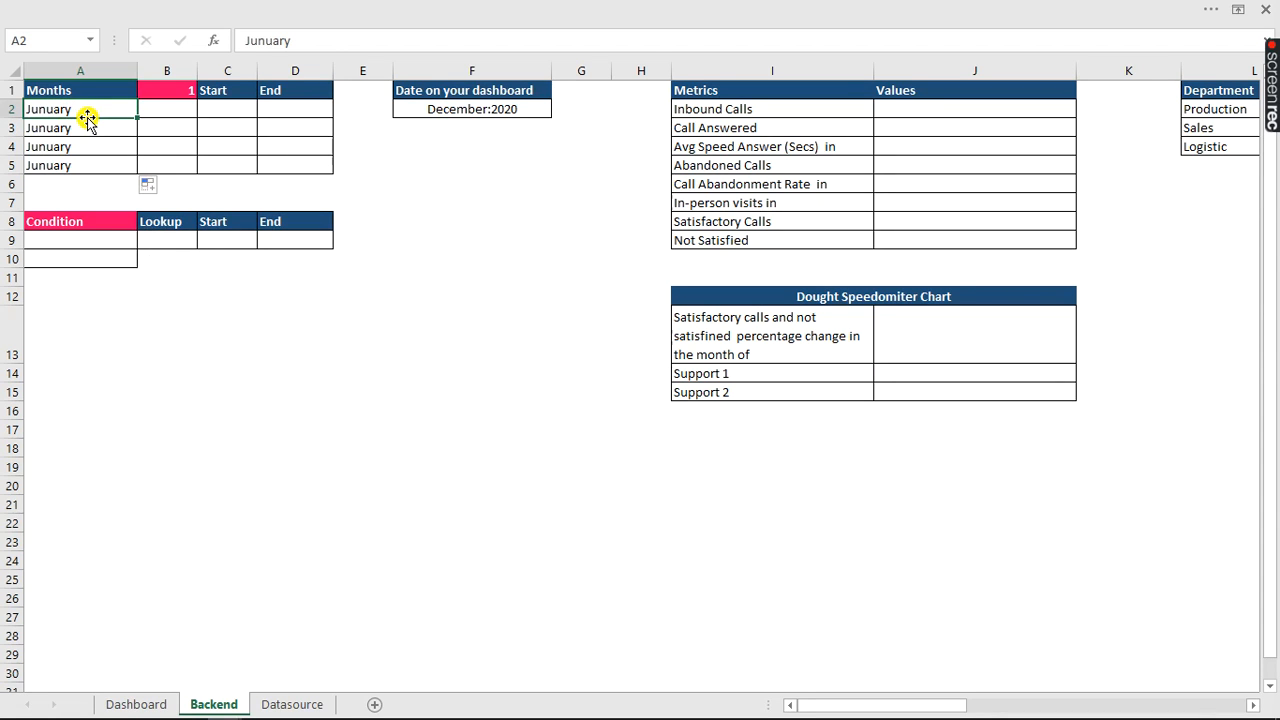
- Enter Febuary, Match and April in cells A3 to A5 of the Months column
key("Down")
type("F")
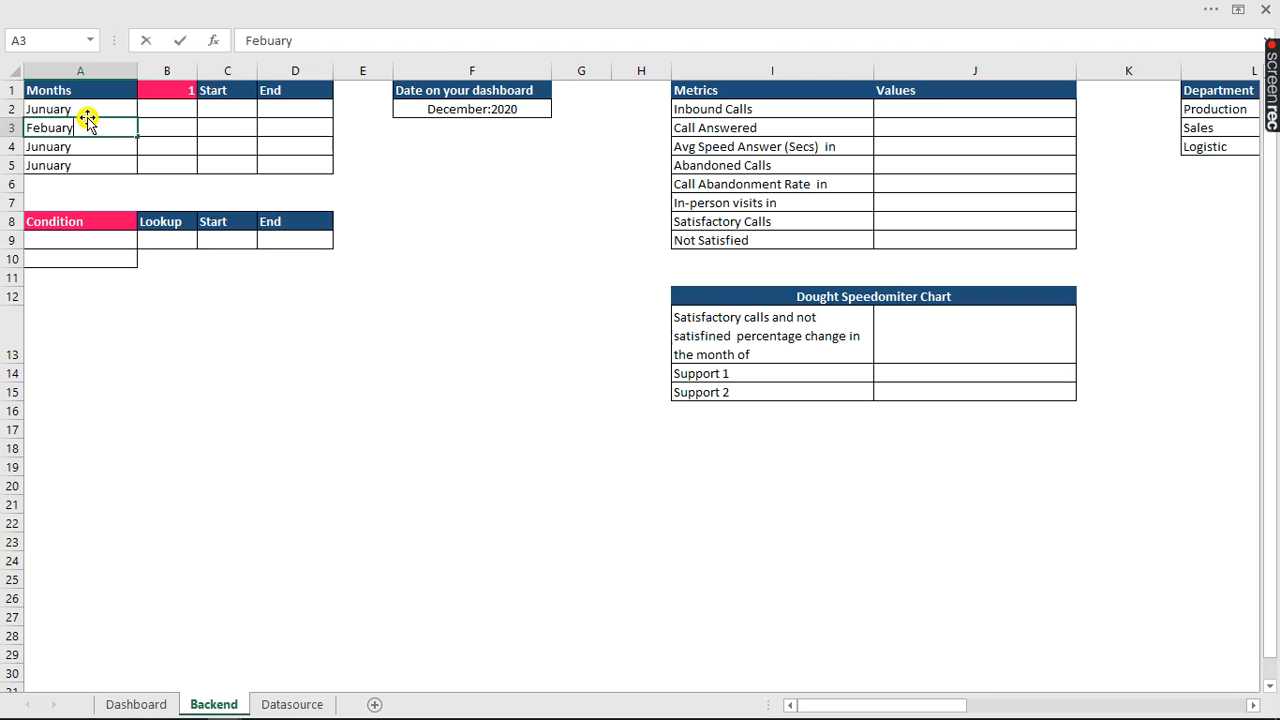
key("Return")
type("Match")
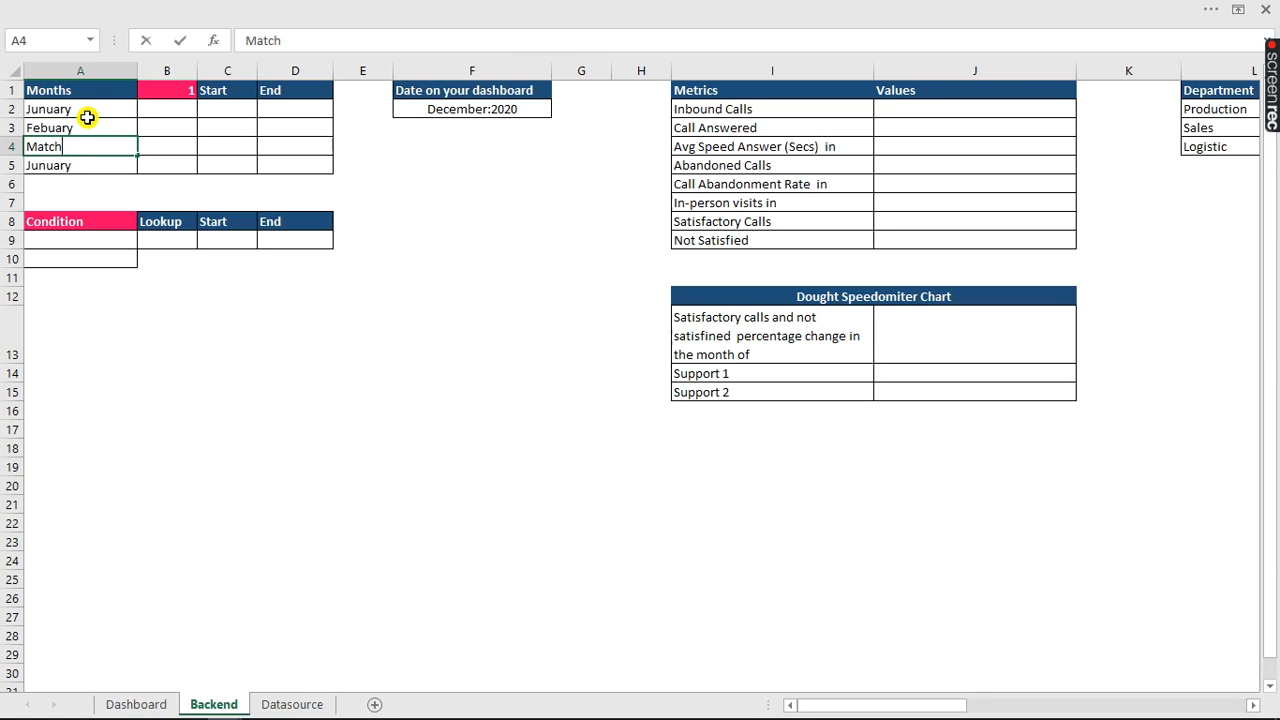
key("Return")
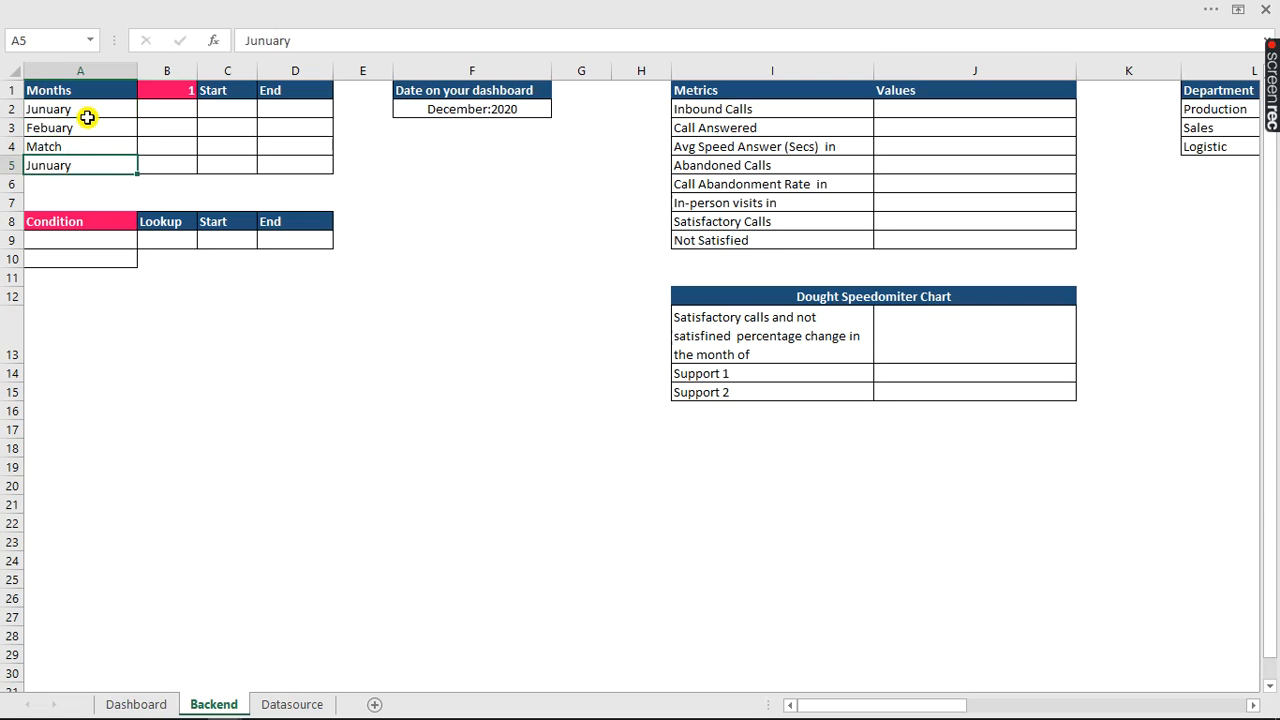
type("April")
key("Return")
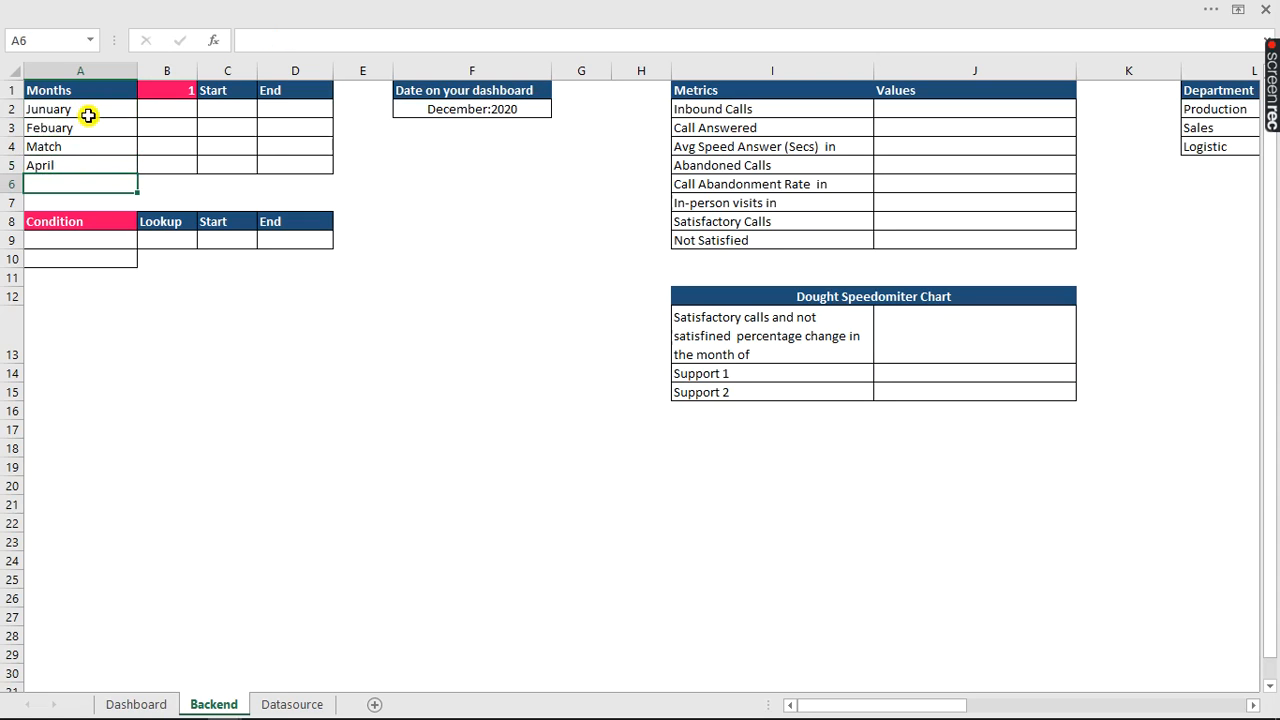
- Number the four months 1, 2, 3 and 4 in cells B2 to B5
left_click(161, 108)
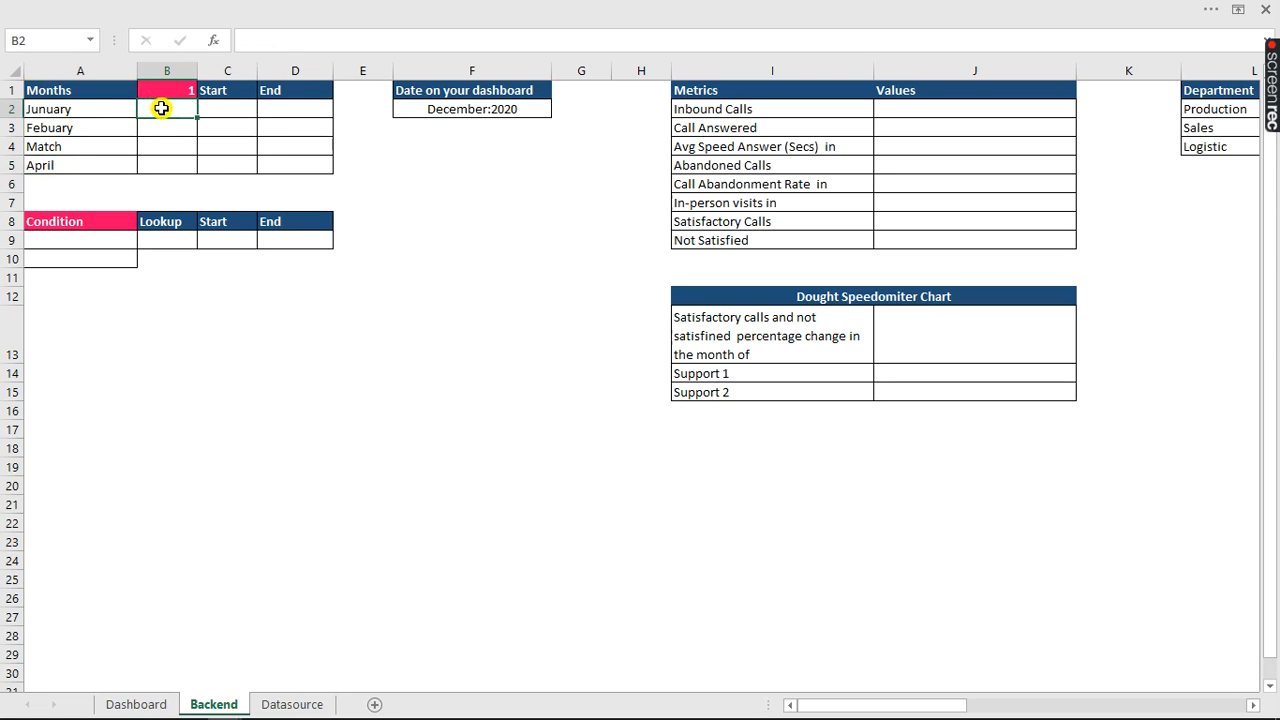
type("1")
key("Return")
type("2")
key("Return")
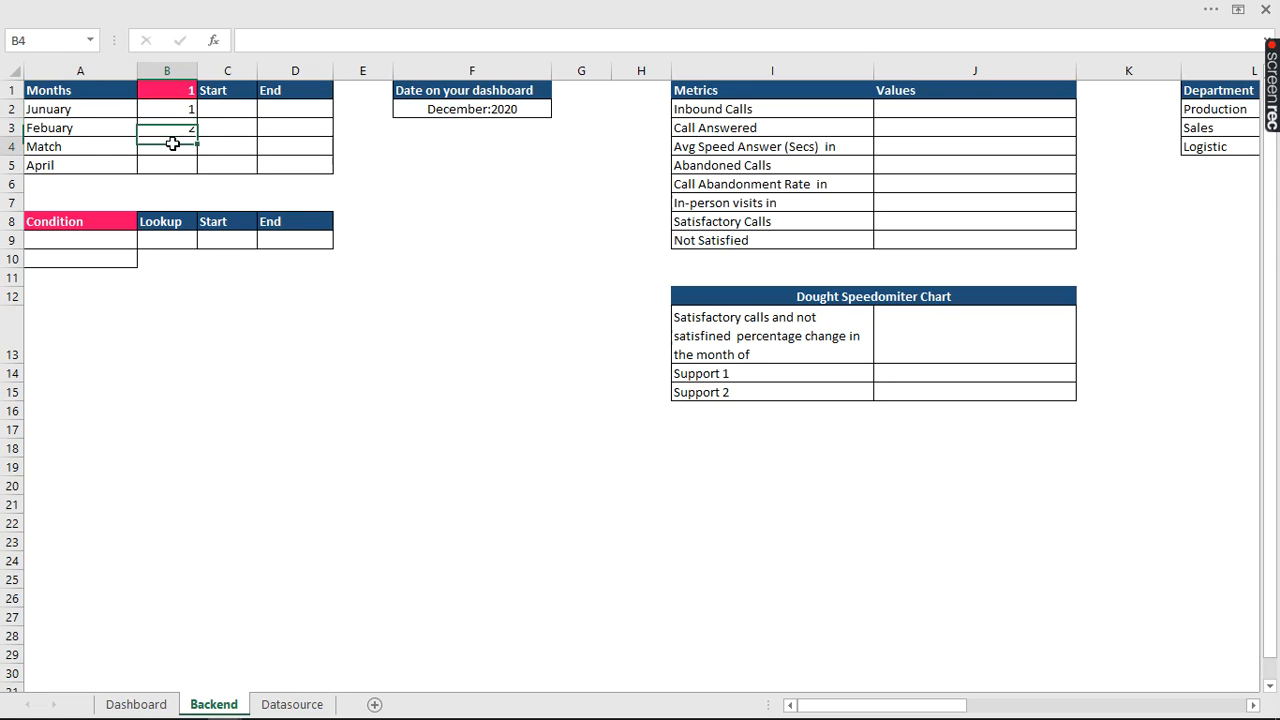
type("3")
key("Return")
type("4")
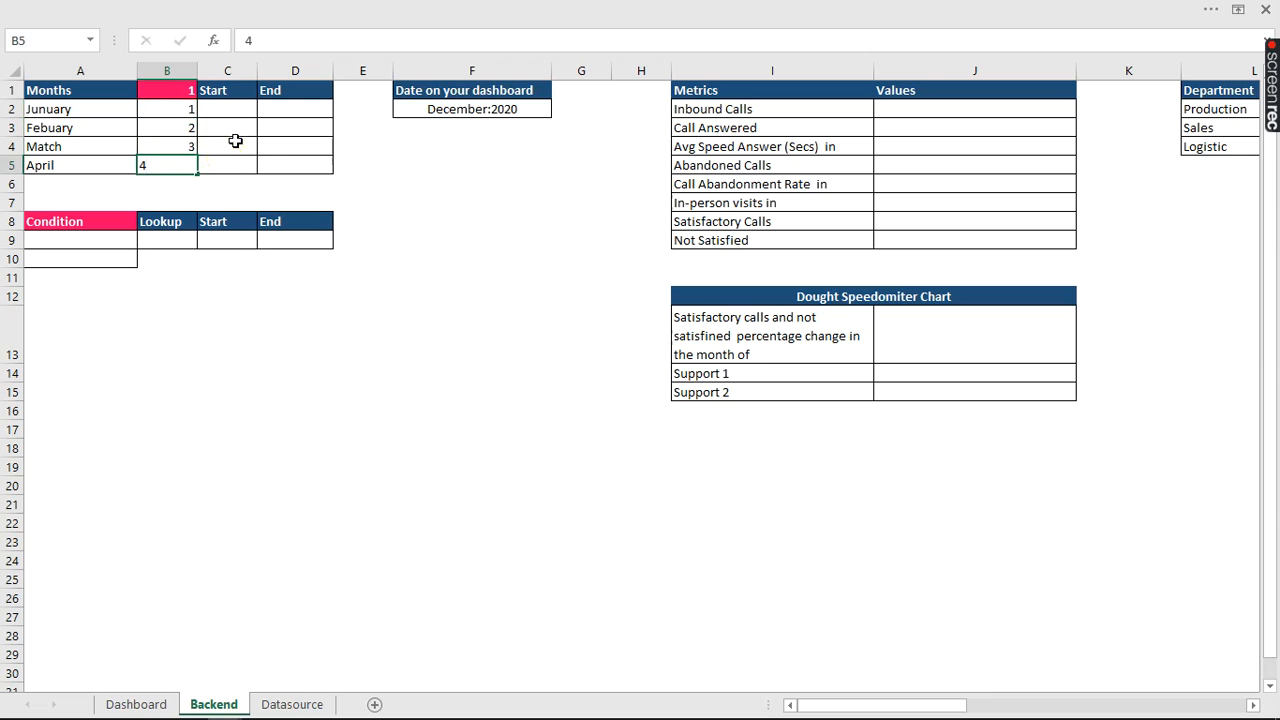
left_click(235, 141)
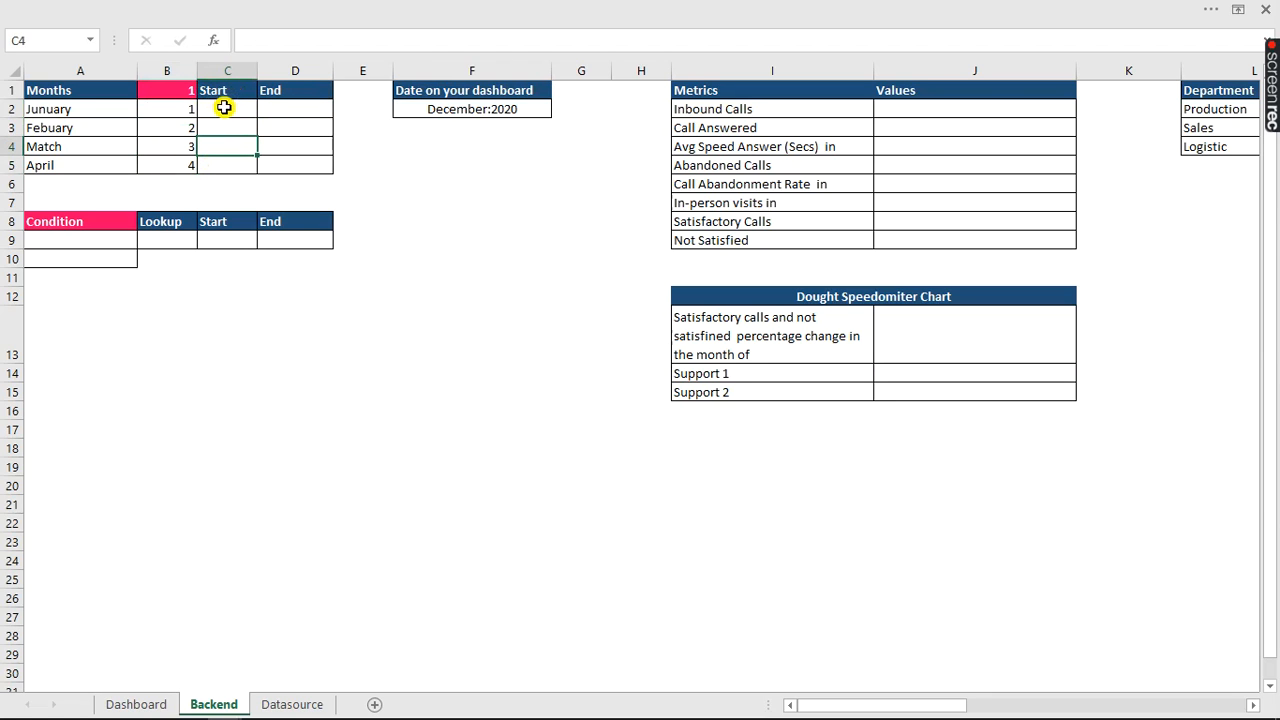
- Widen columns C and D slightly, and enter 1/1/20 as the first month's start date in C2
left_click_drag(257, 70, 269, 70)
left_click_drag(347, 70, 357, 70)
left_click(241, 108)
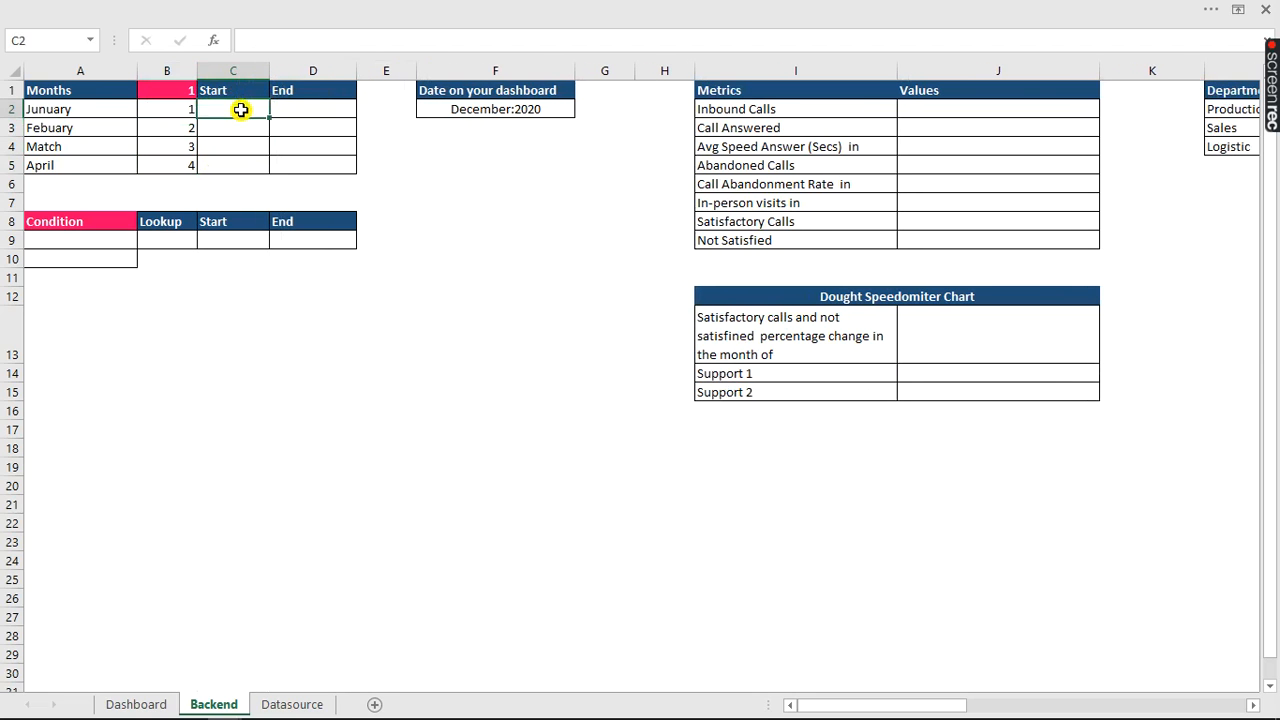
type("1/1/20")
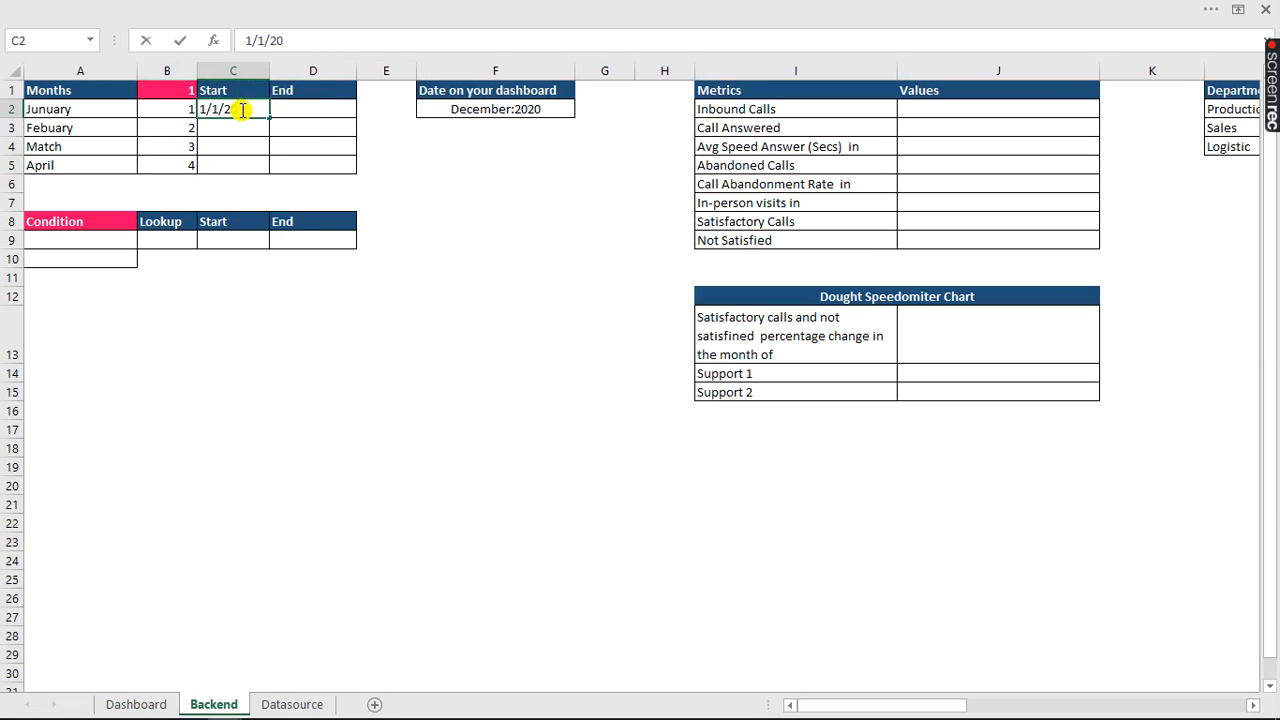
key("Return")
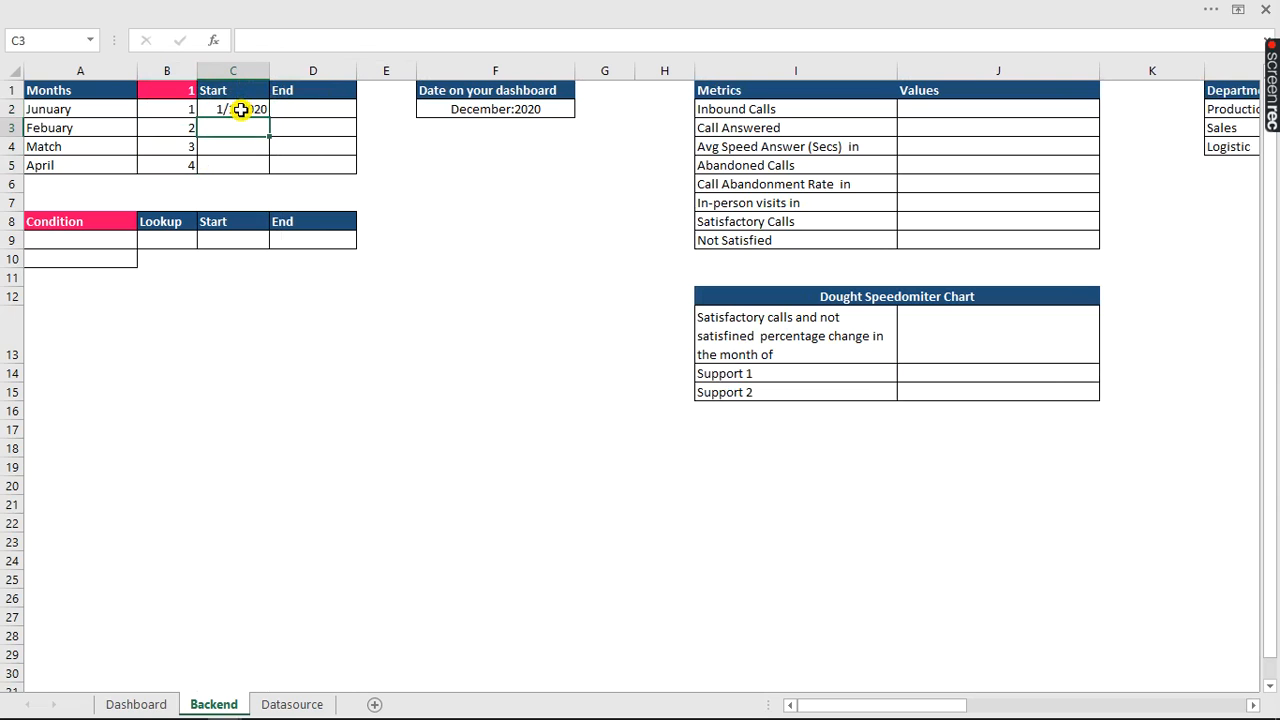
- Fill the start dates from C2 down through C5 in one-month increments and check each filled date
left_click(241, 110)
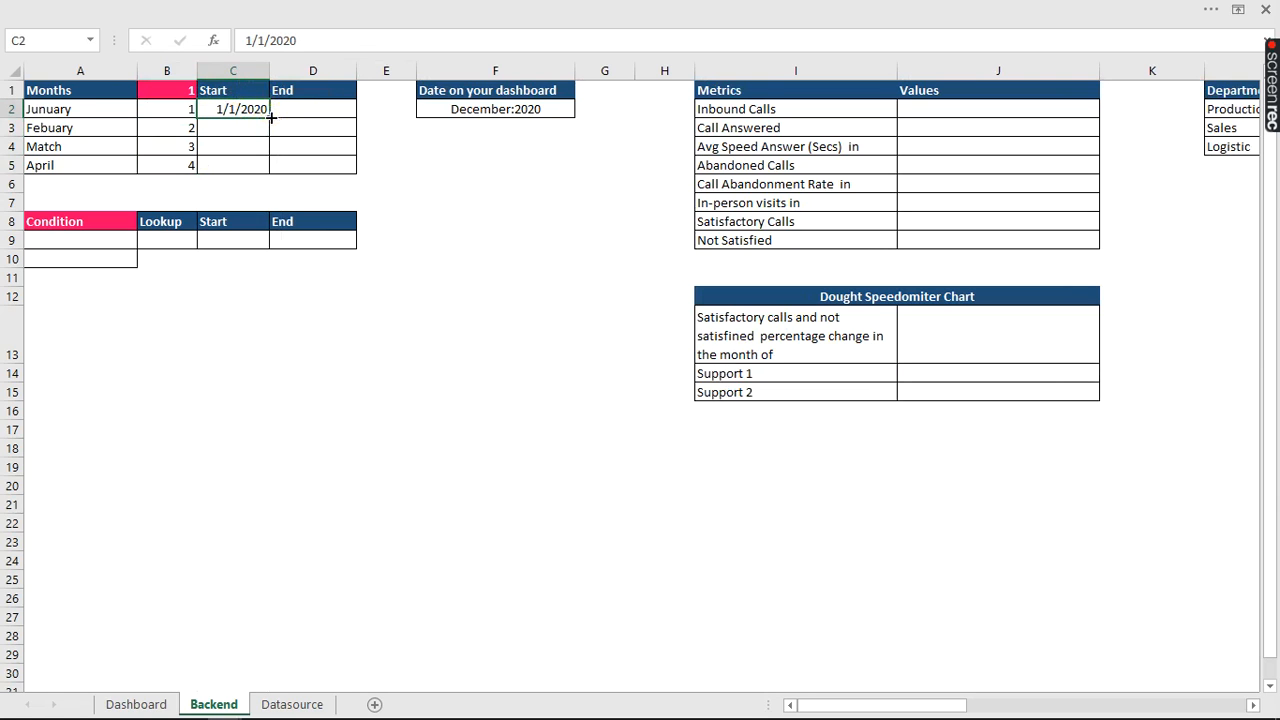
left_click_drag(270, 118, 263, 172)
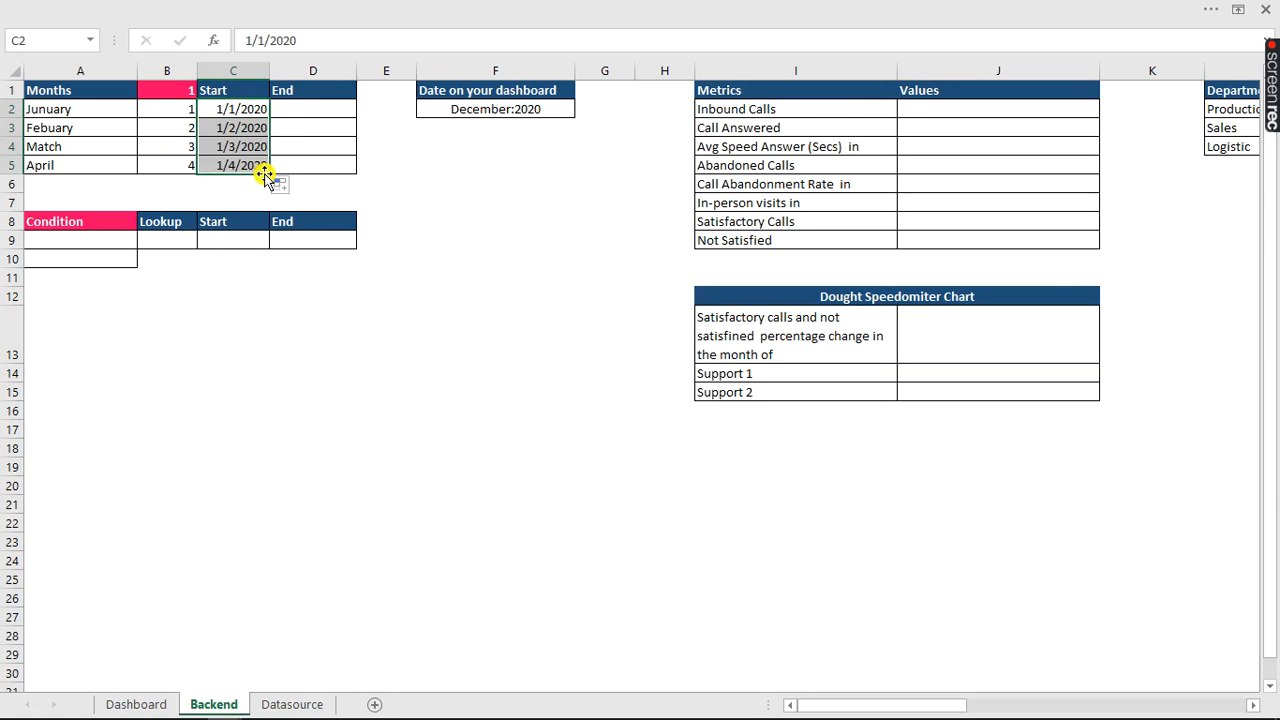
left_click(285, 186)
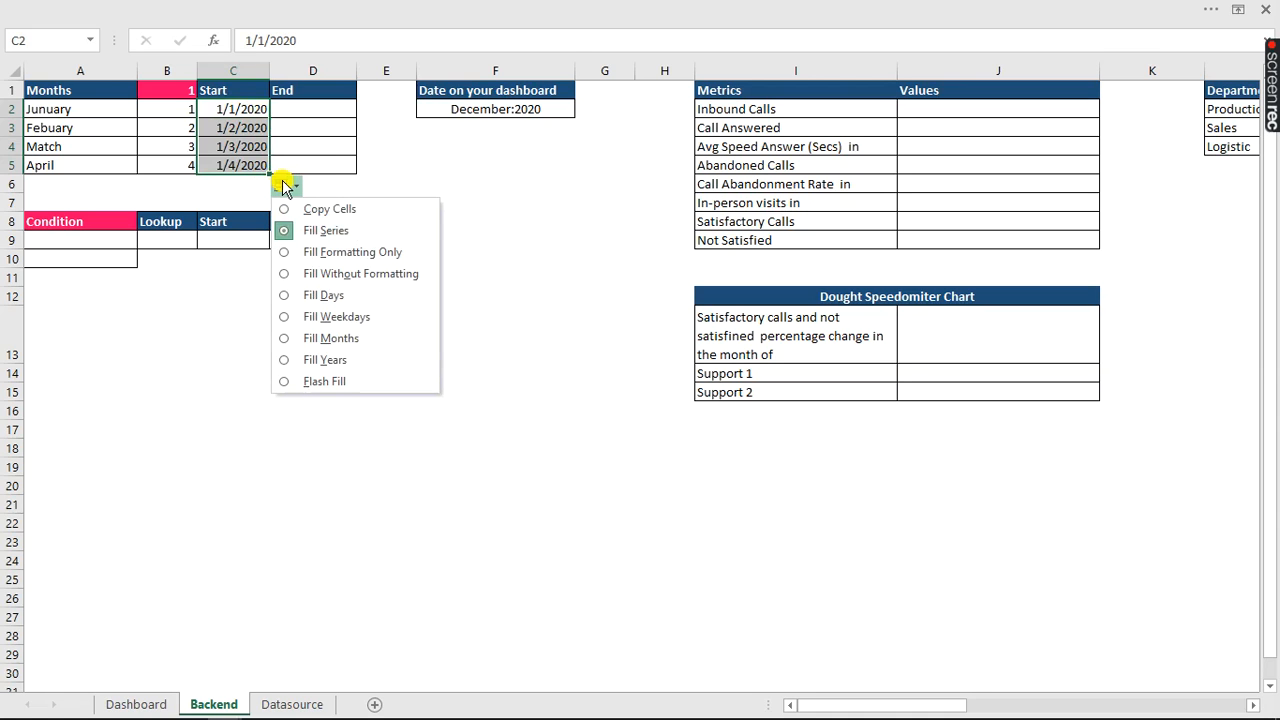
left_click(330, 338)
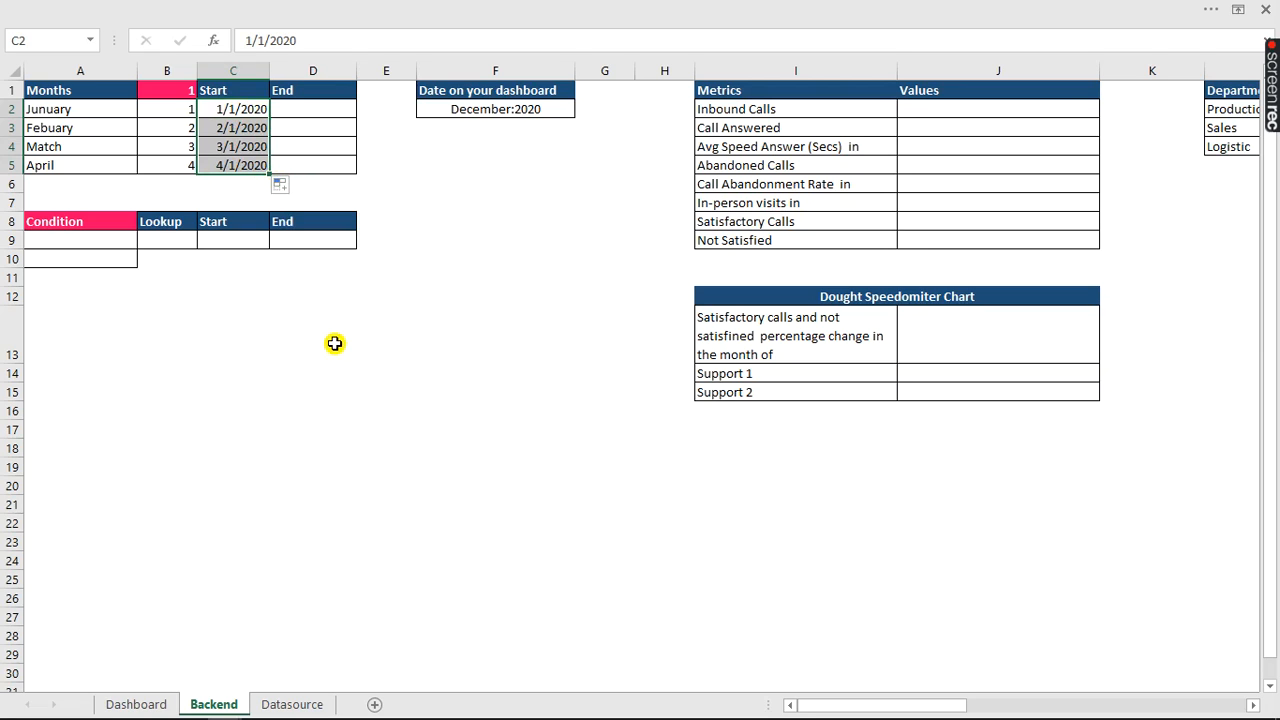
left_click(252, 127)
left_click(246, 146)
left_click(241, 165)
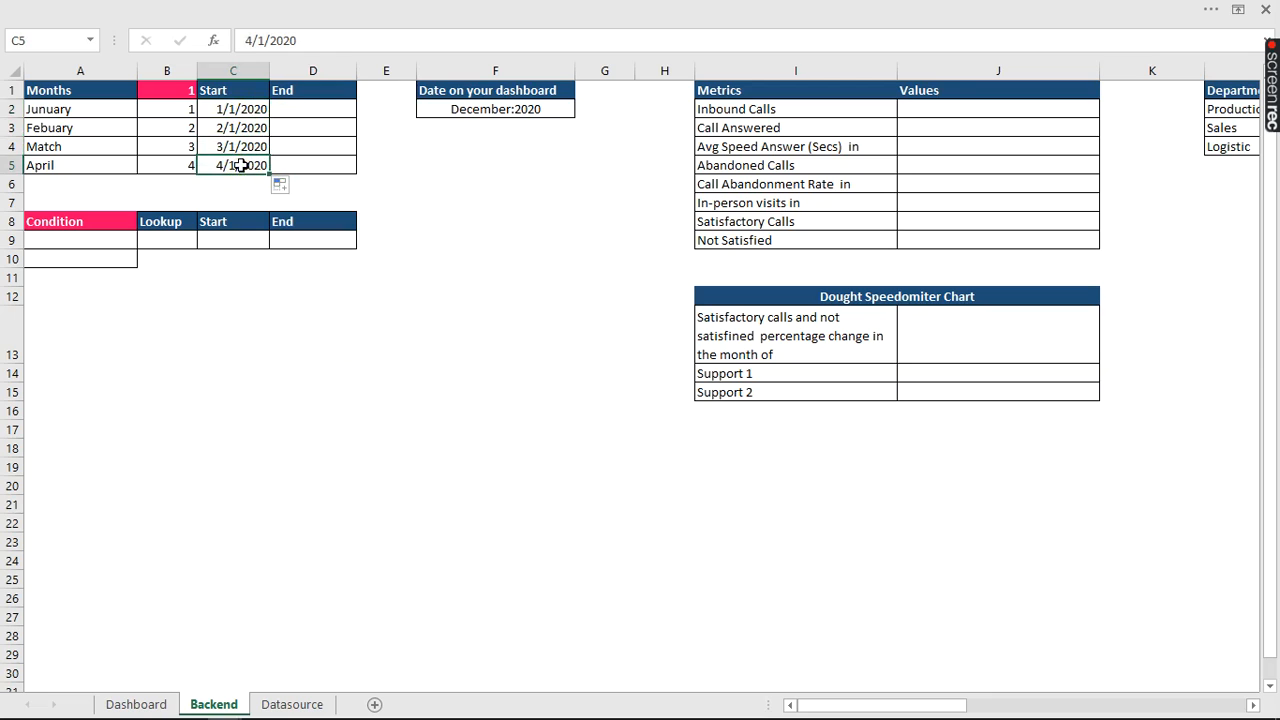
- Enter =EOMONTH(C2,0) in D2 to calculate the first month's end date
left_click(310, 110)
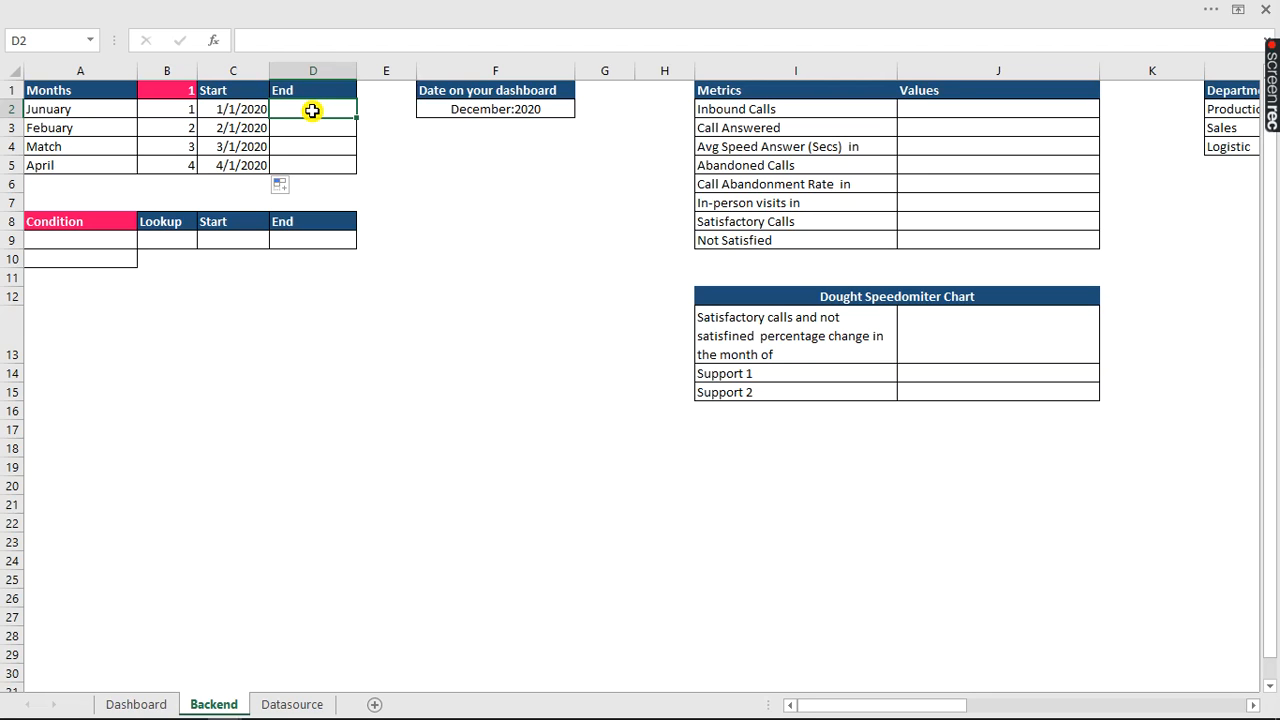
type("=")
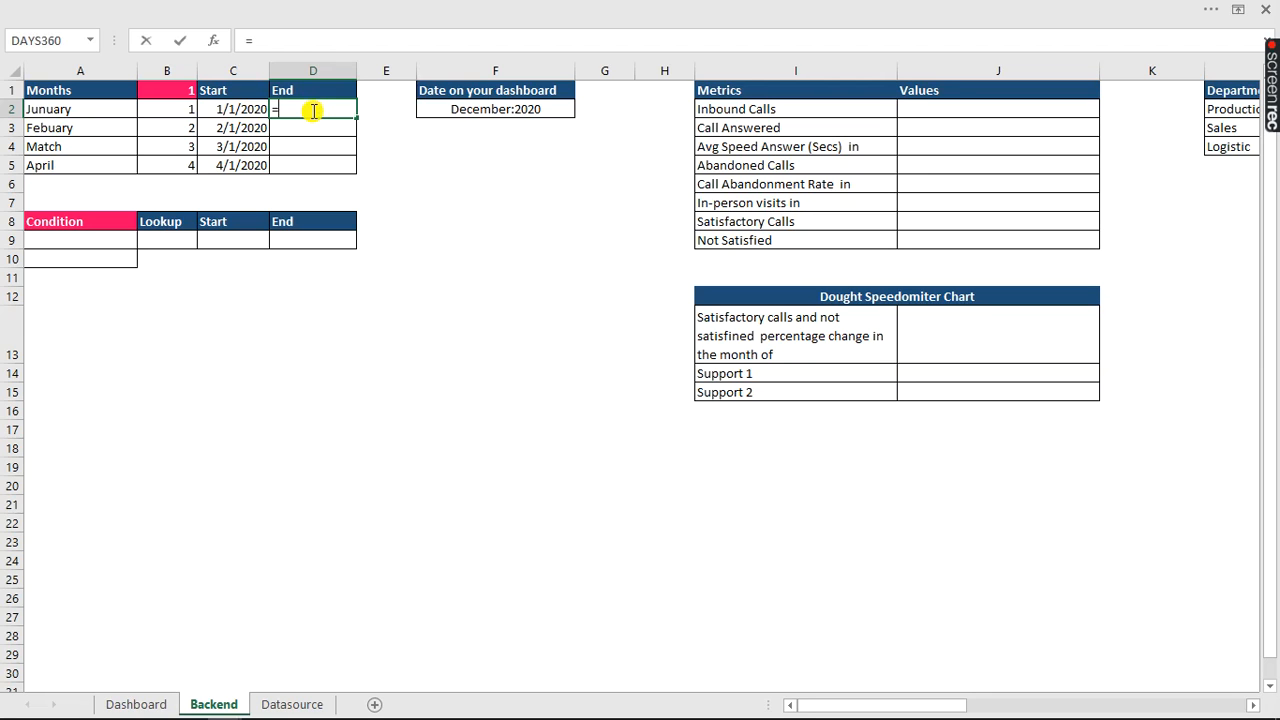
type("eo")
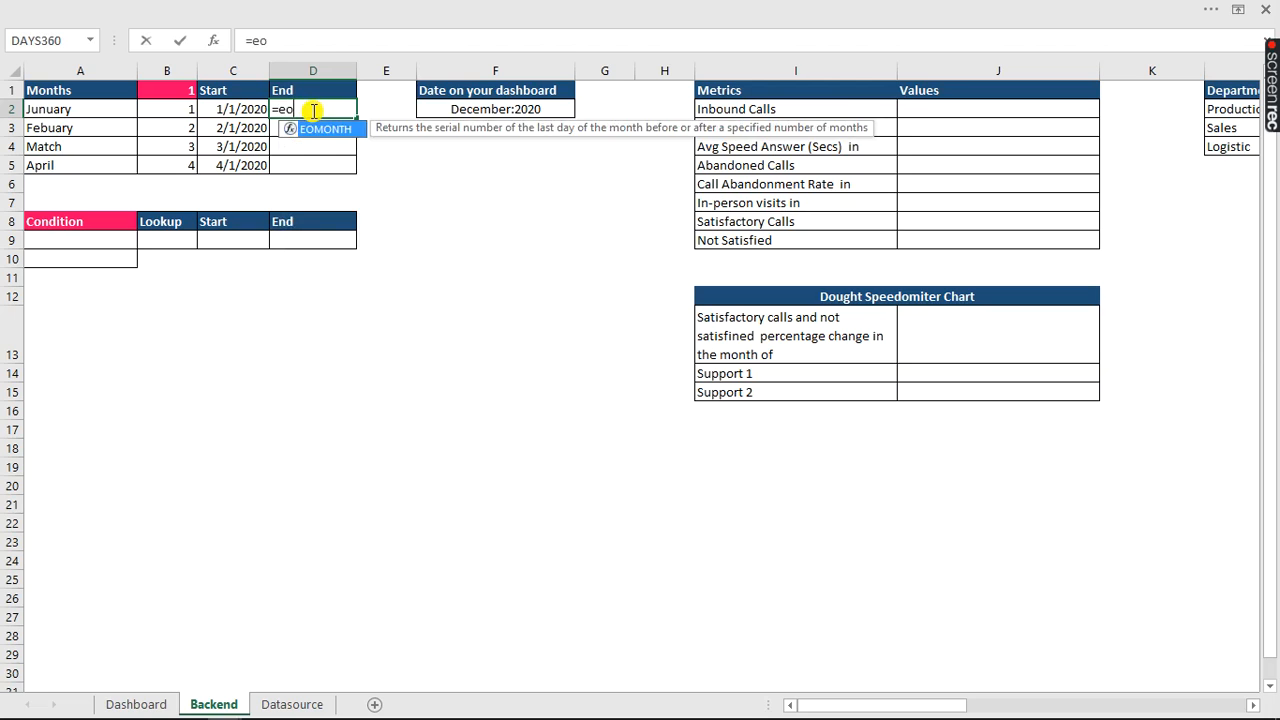
key("Tab")
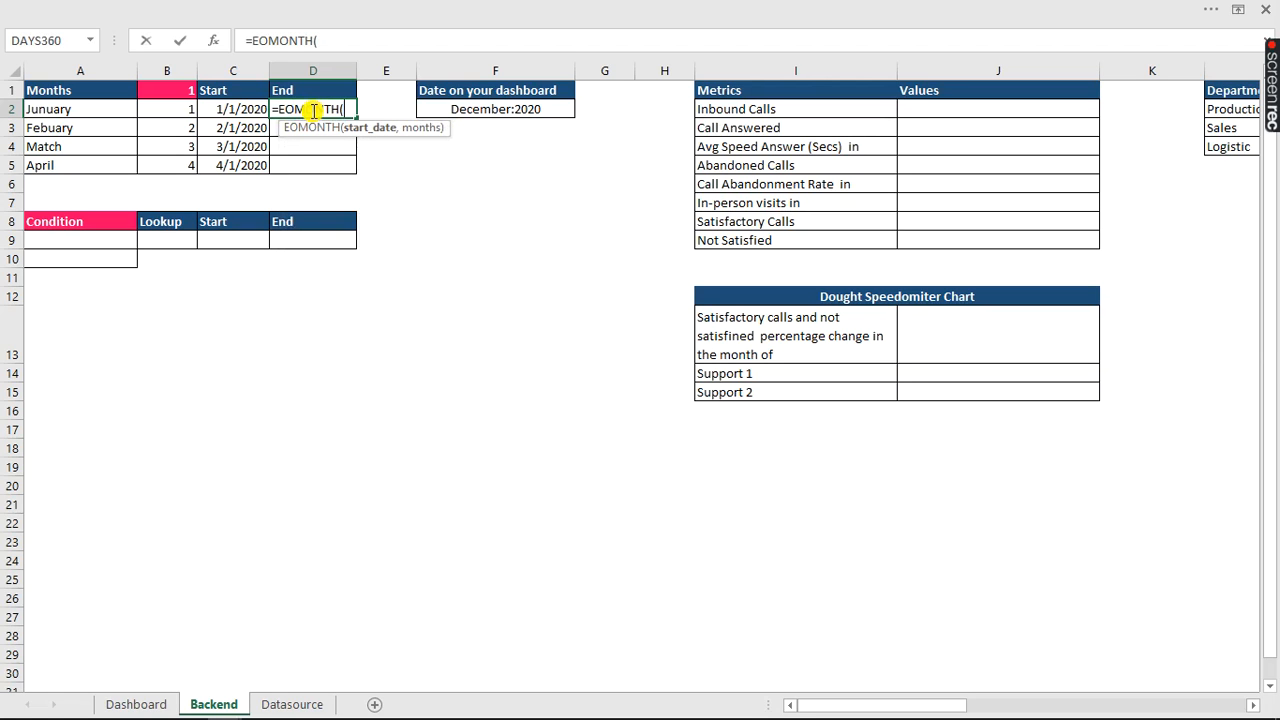
left_click(226, 111)
type(",")
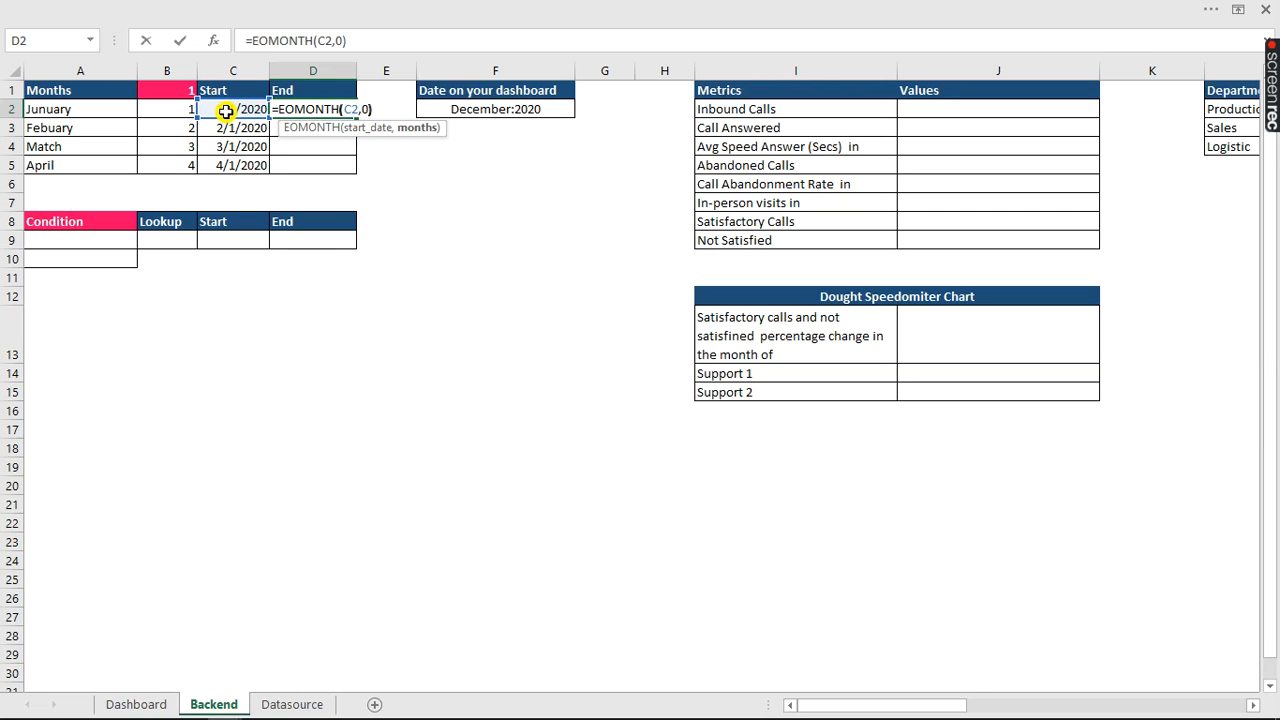
type("0)")
key("Return")
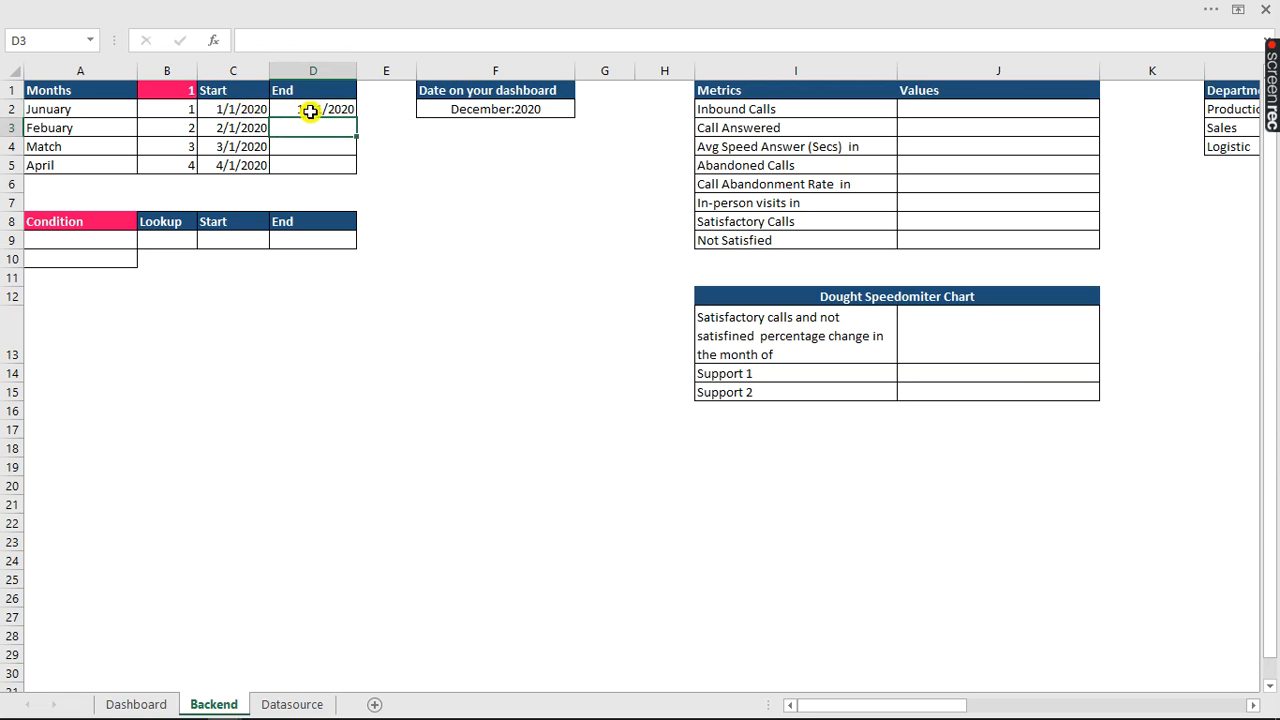
- Try copying the end-date formula from D2 down through D5, view the fill options, and clear the copies in D3:D5
left_click(342, 108)
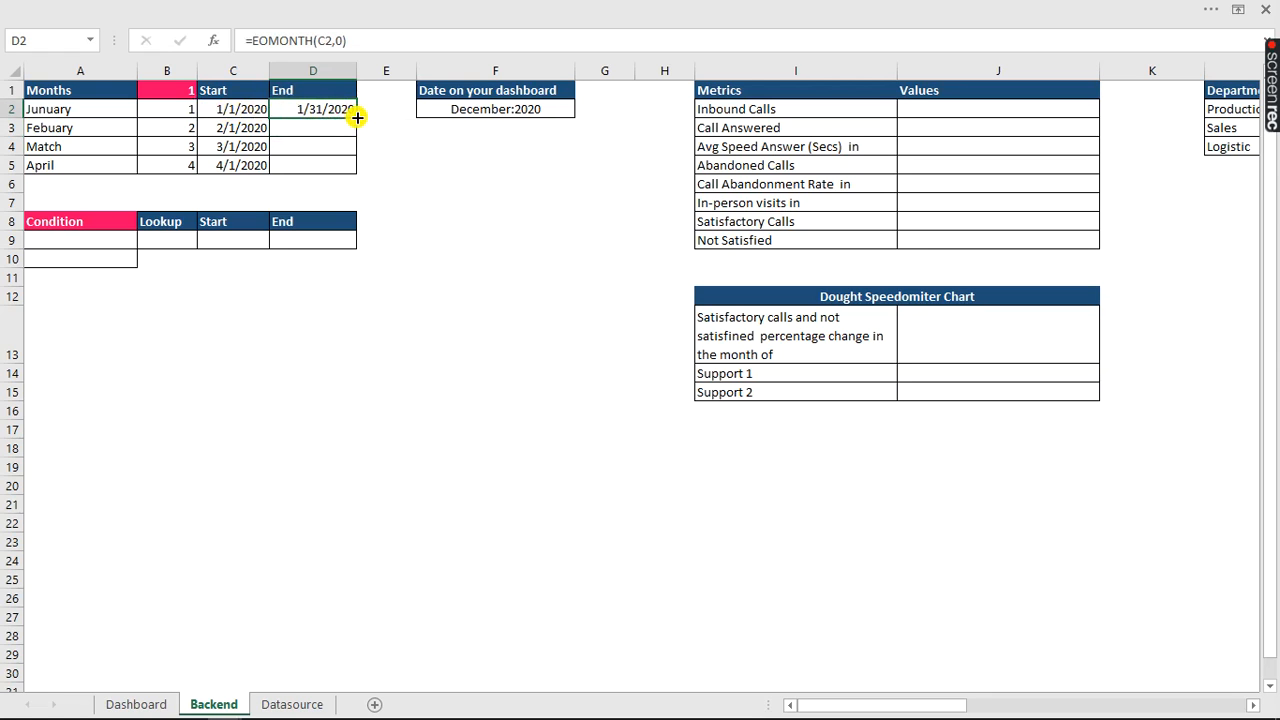
left_click_drag(357, 117, 357, 172)
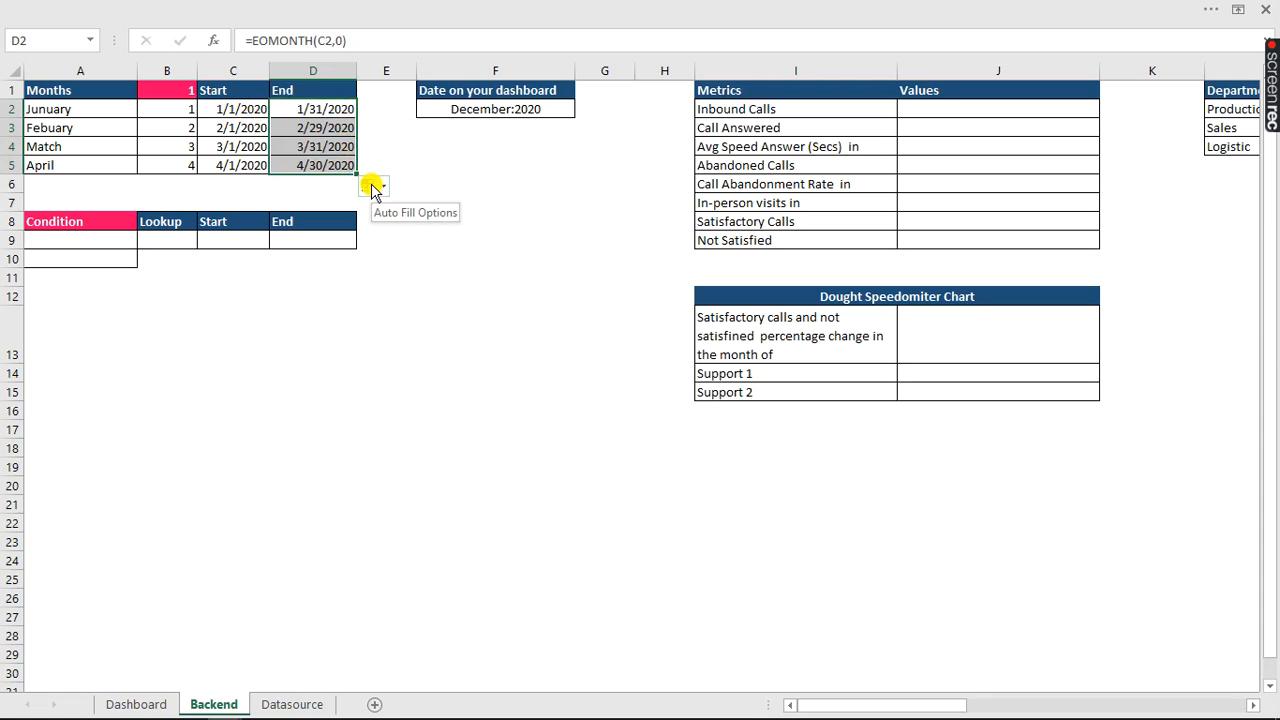
left_click(375, 188)
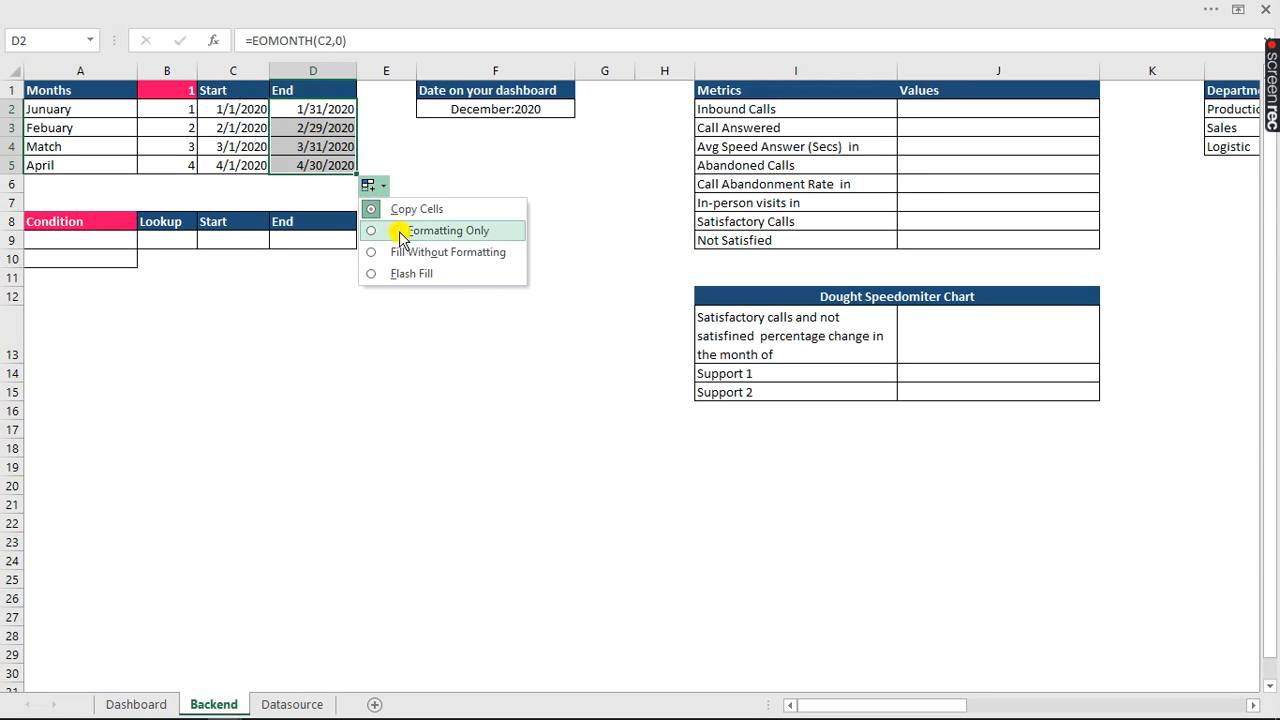
left_click(321, 131)
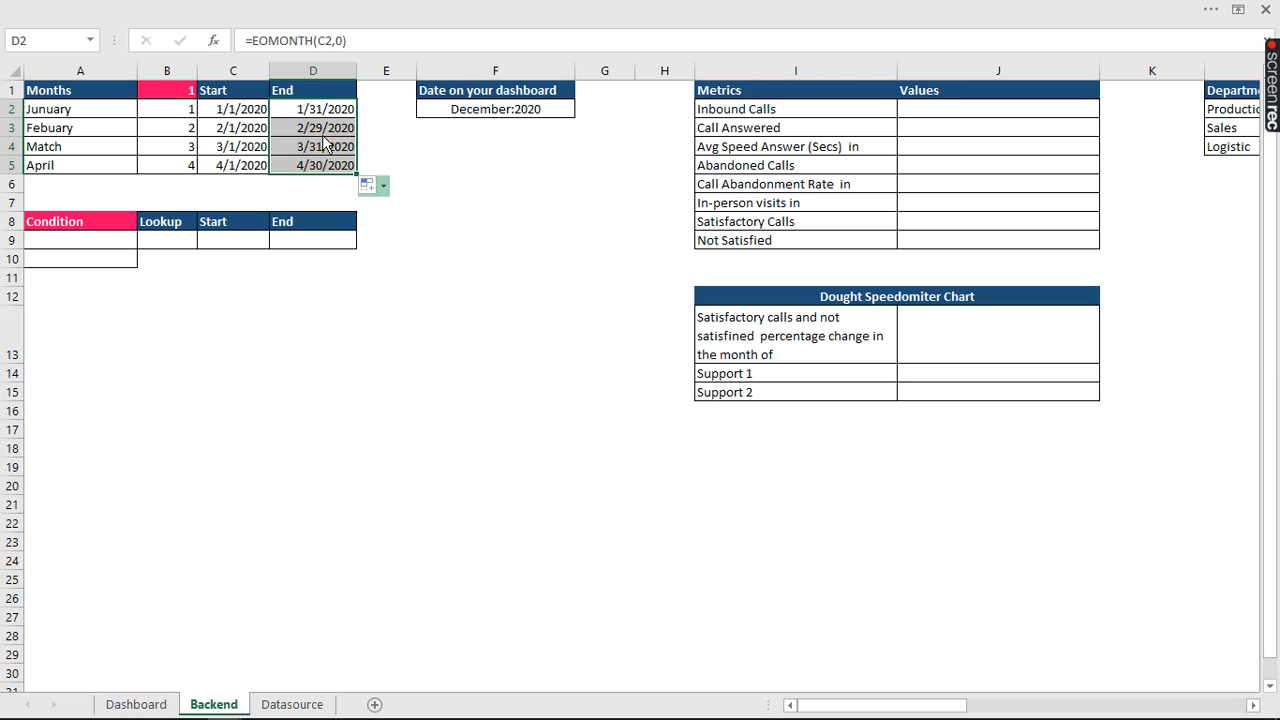
left_click_drag(320, 131, 321, 163)
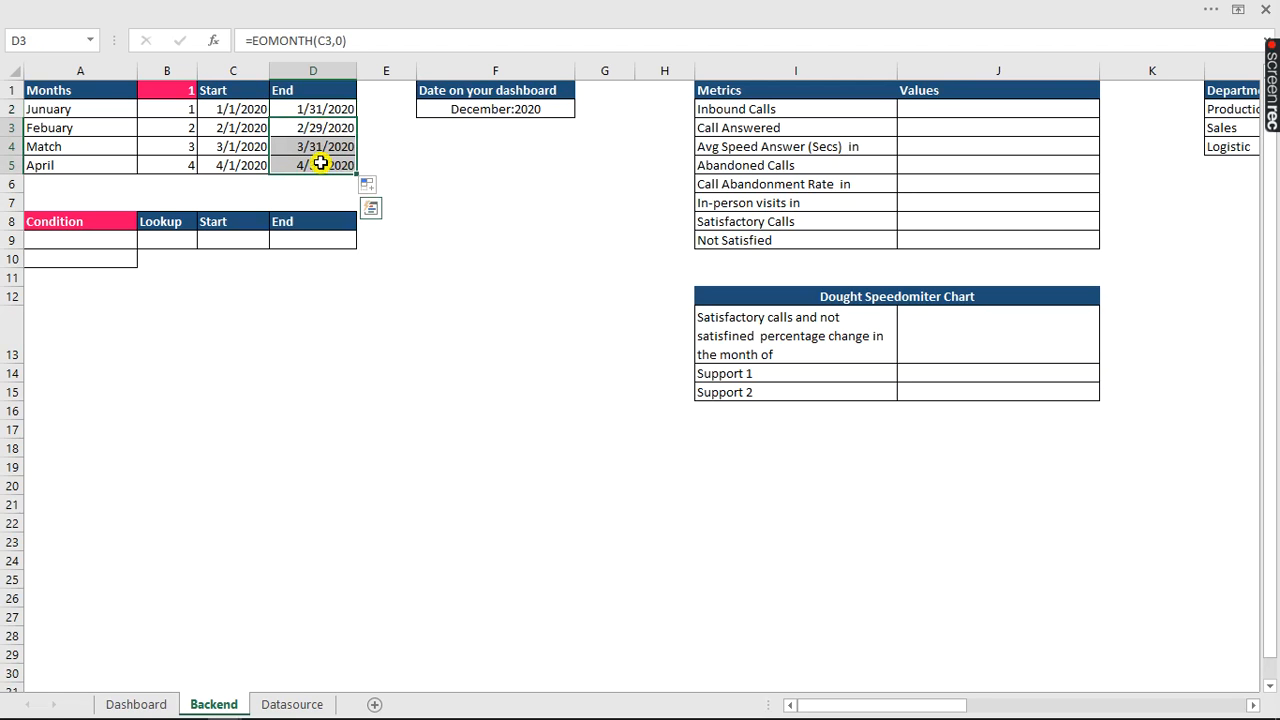
key("Delete")
- Copy the end-date formula from D2 down through D5 and open the fill options for the copied range
left_click(323, 109)
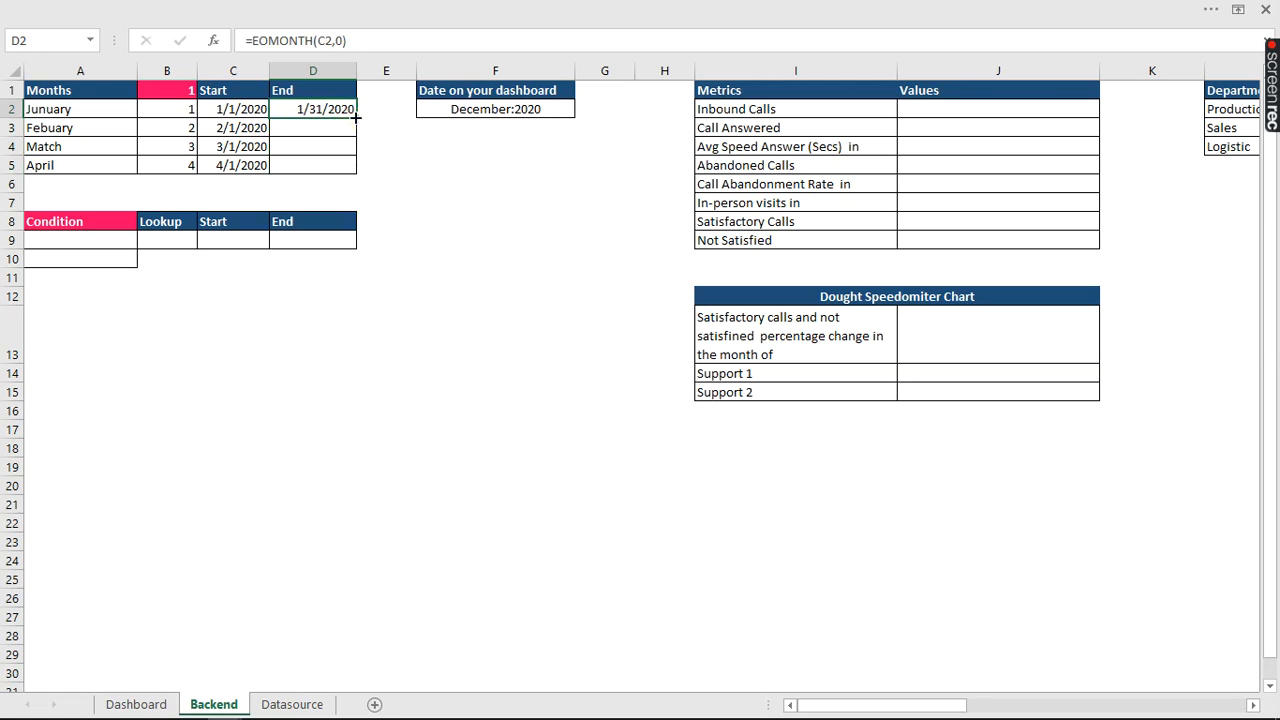
left_click_drag(354, 118, 350, 175)
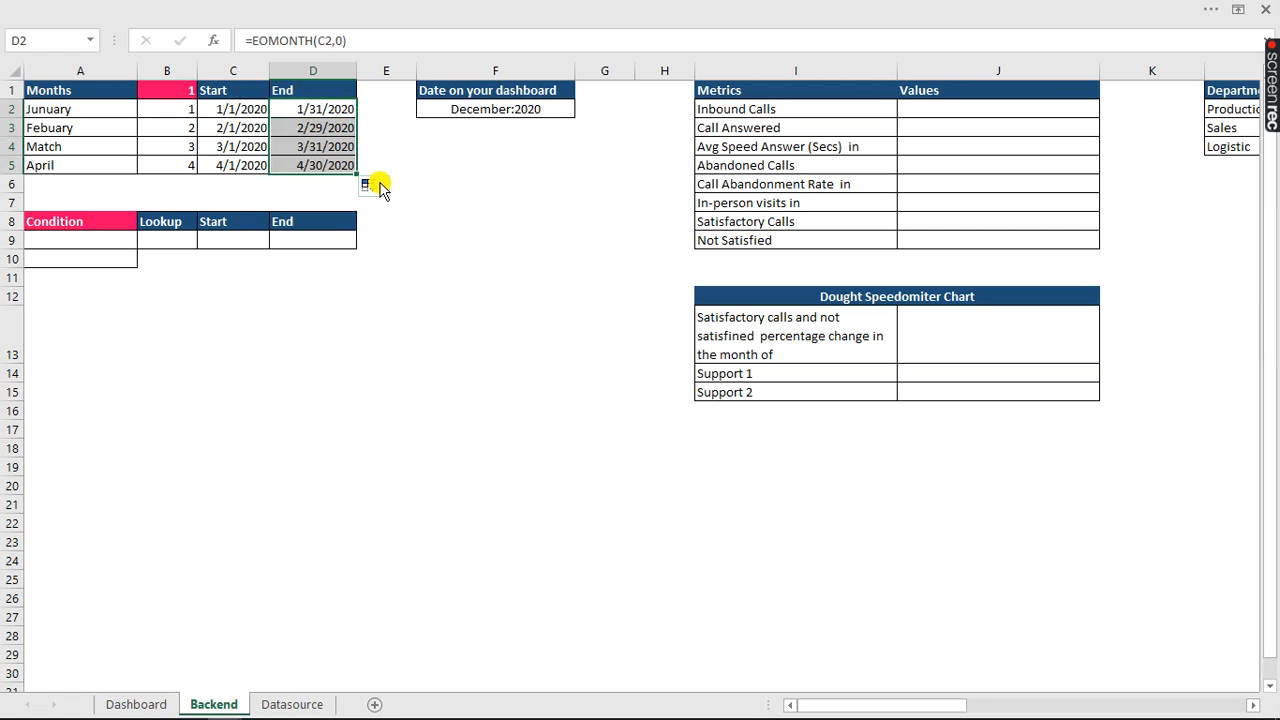
left_click(370, 185)
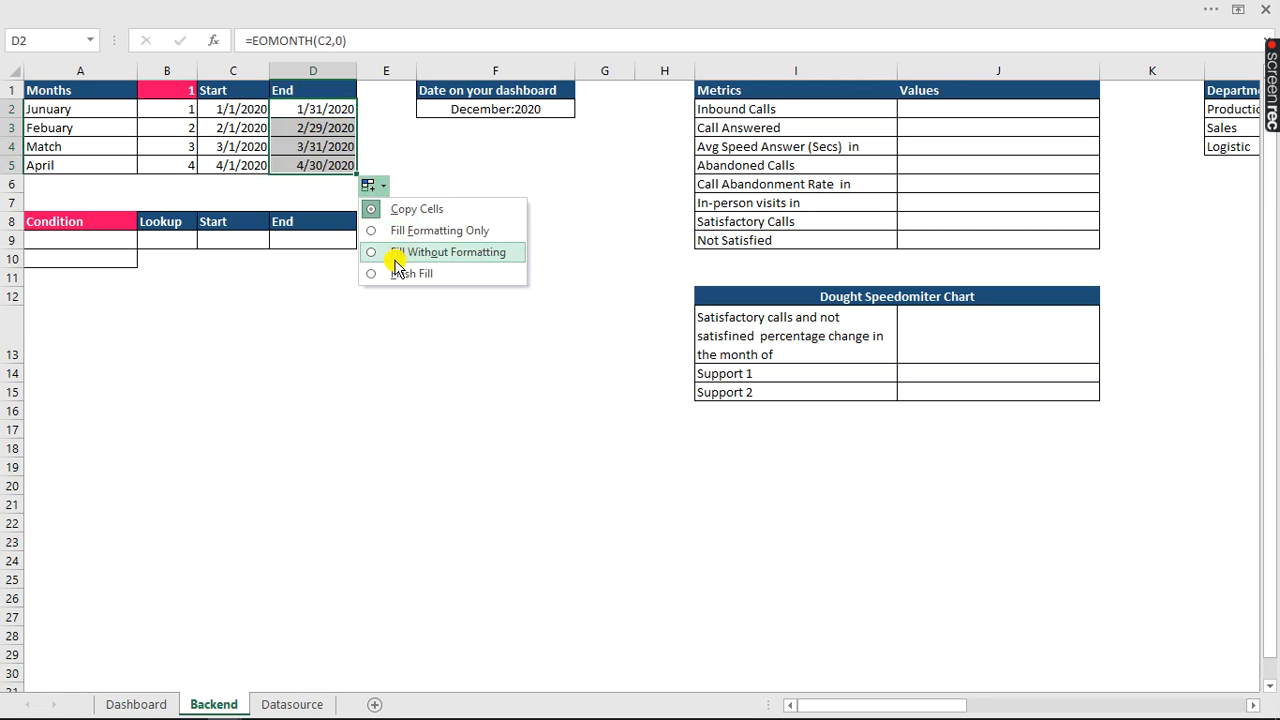
- Close the fill options and check the copied end-date formulas in D3, D5 and D2
left_click(316, 135)
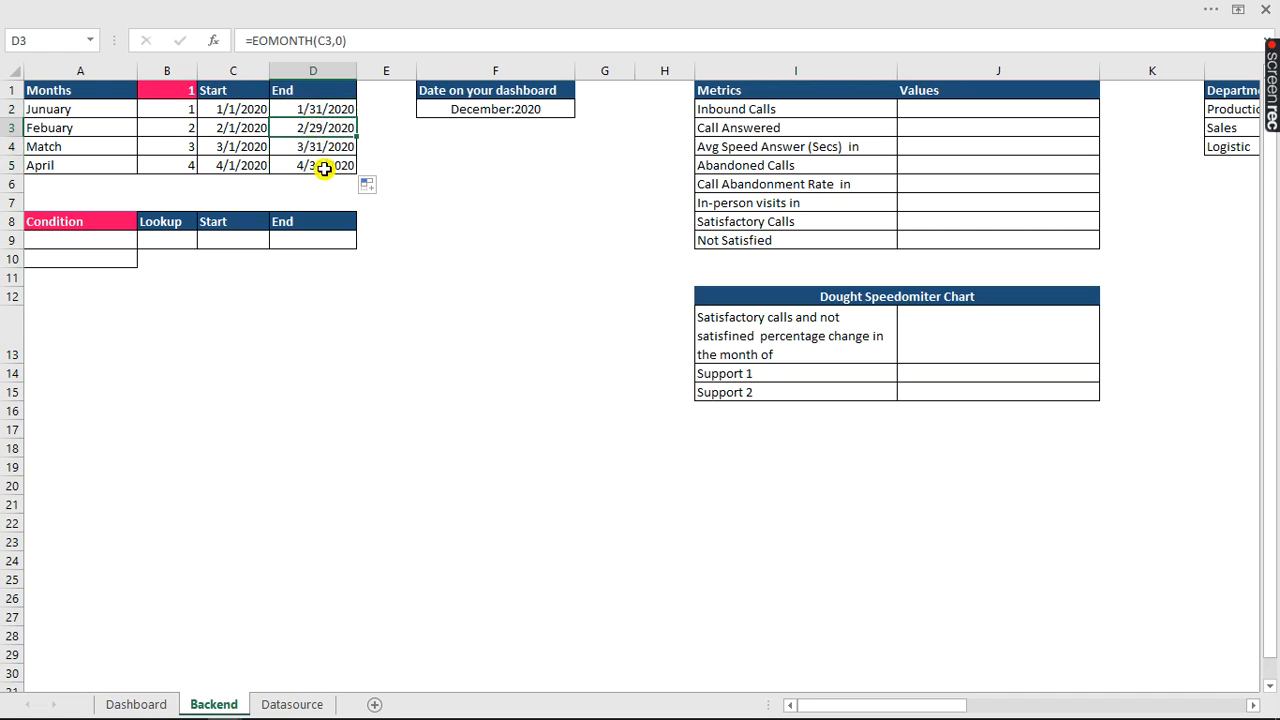
left_click(324, 164)
left_click(296, 113)
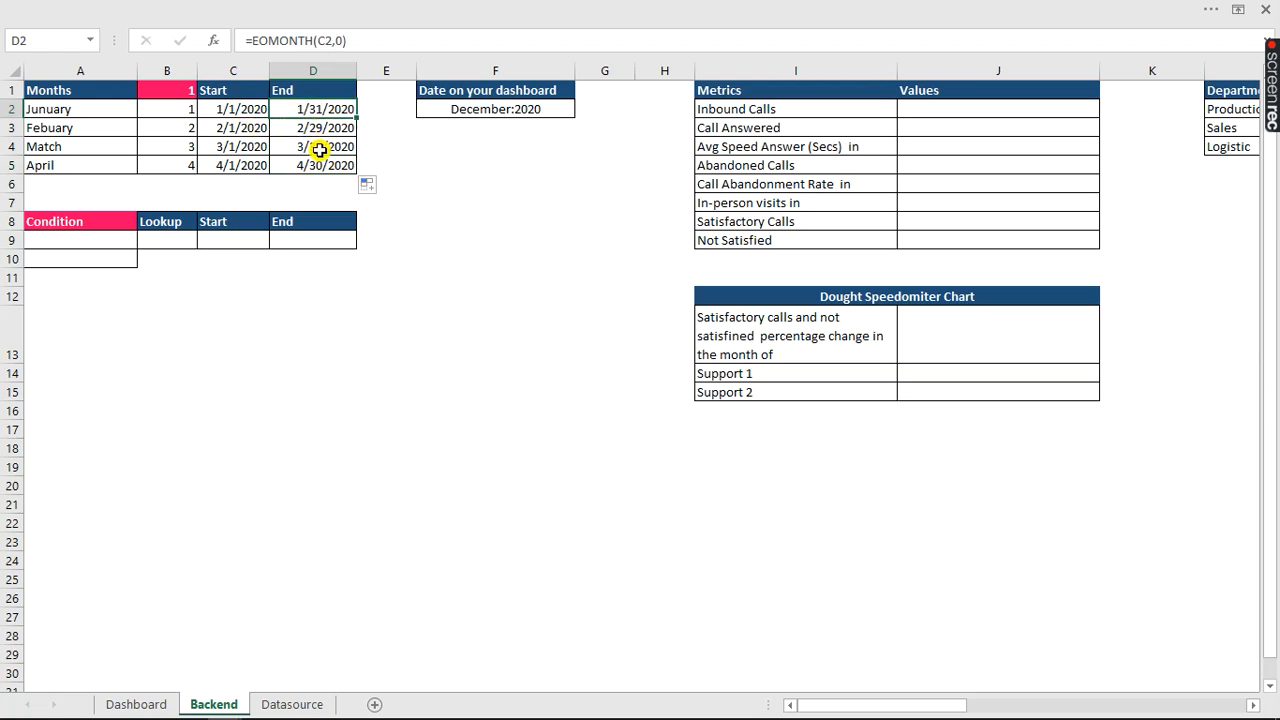
left_click(403, 263)
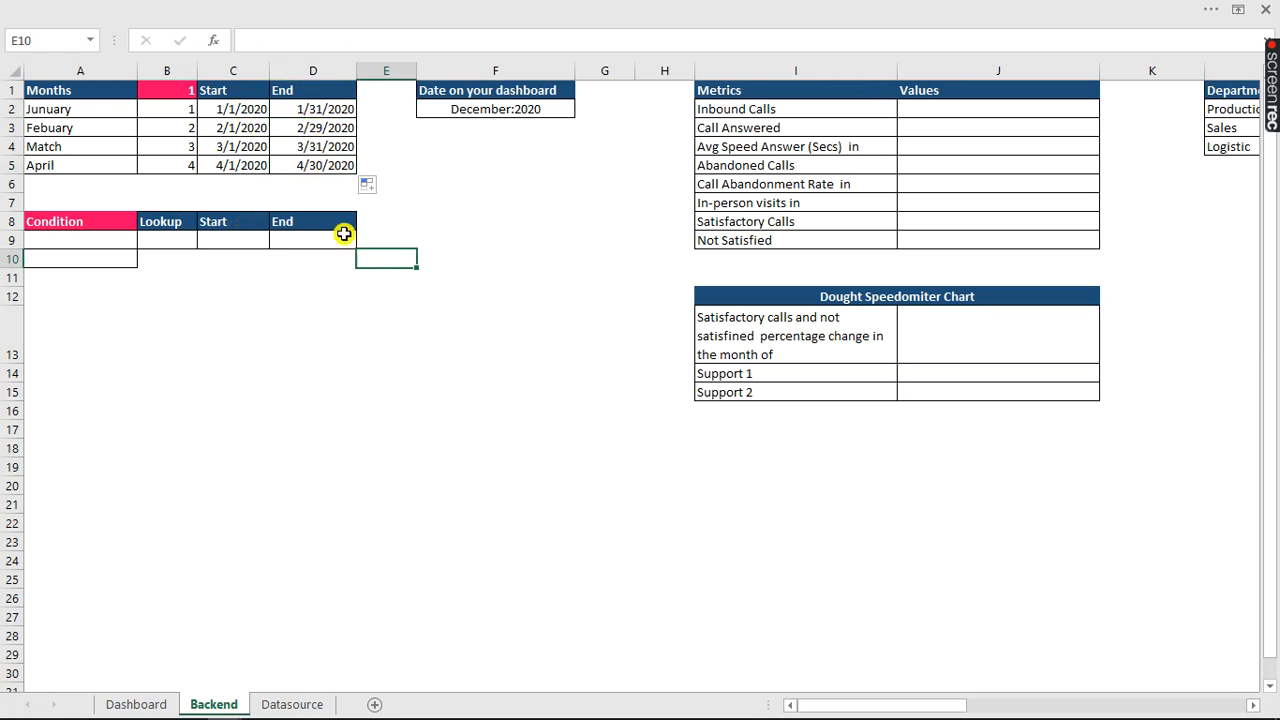
- Start an INDEX formula in C9 with the start and end dates C2:D5 as its array
left_click(232, 246)
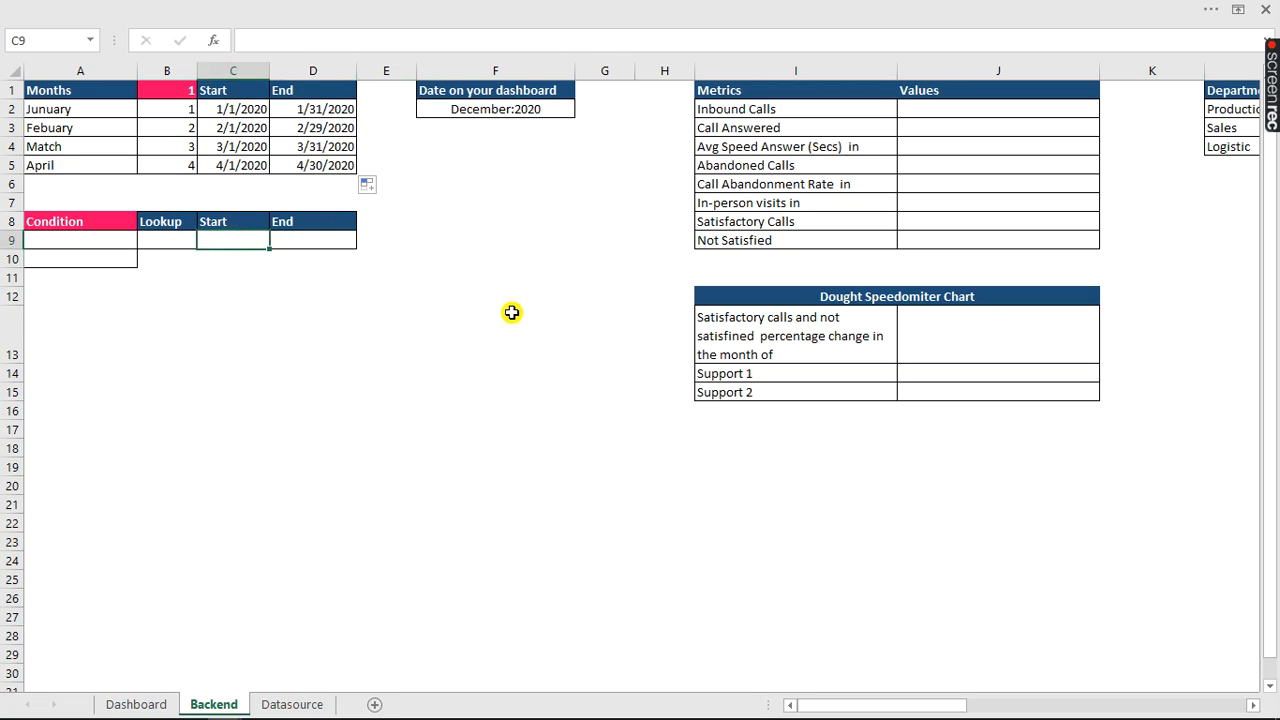
type("=ind")
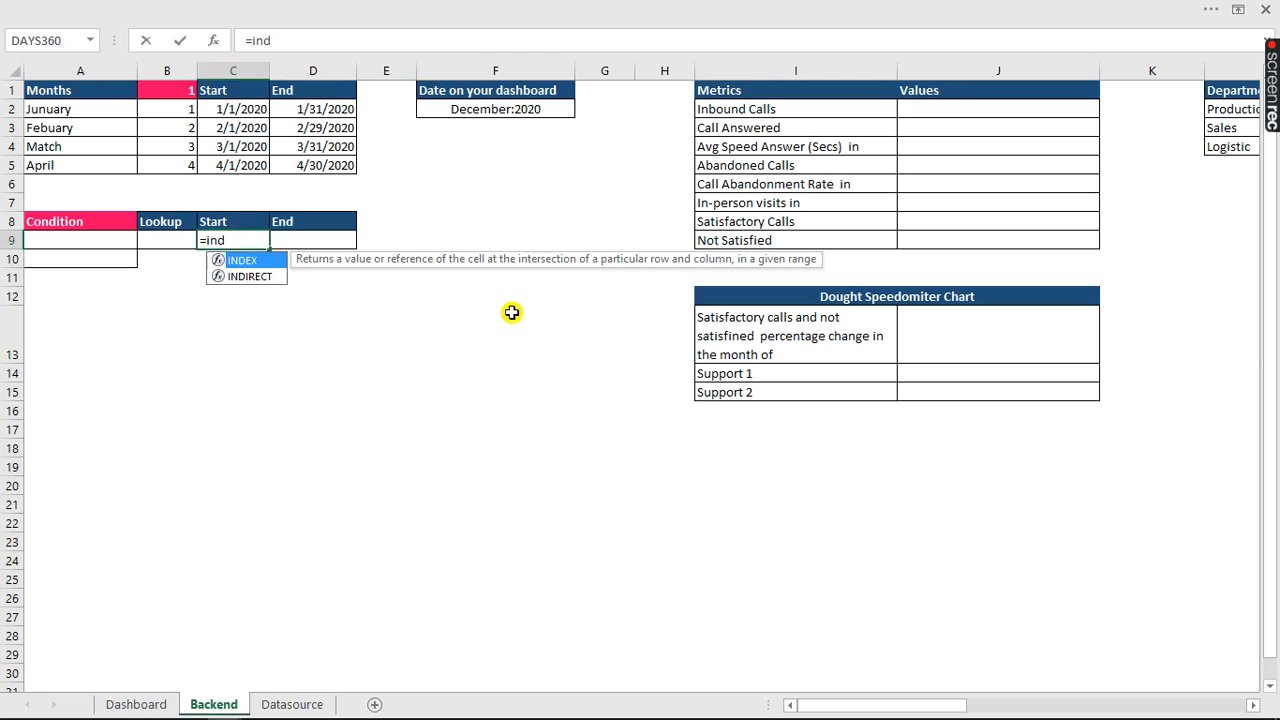
key("Tab")
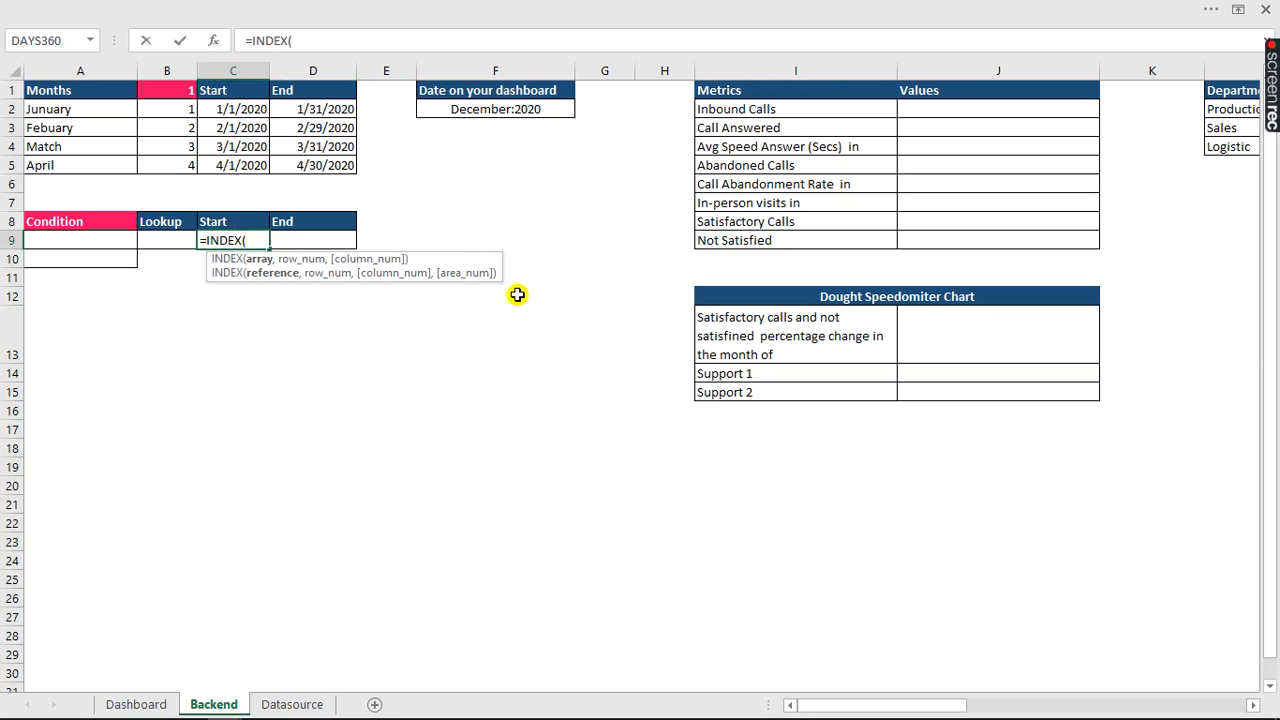
left_click_drag(228, 112, 338, 163)
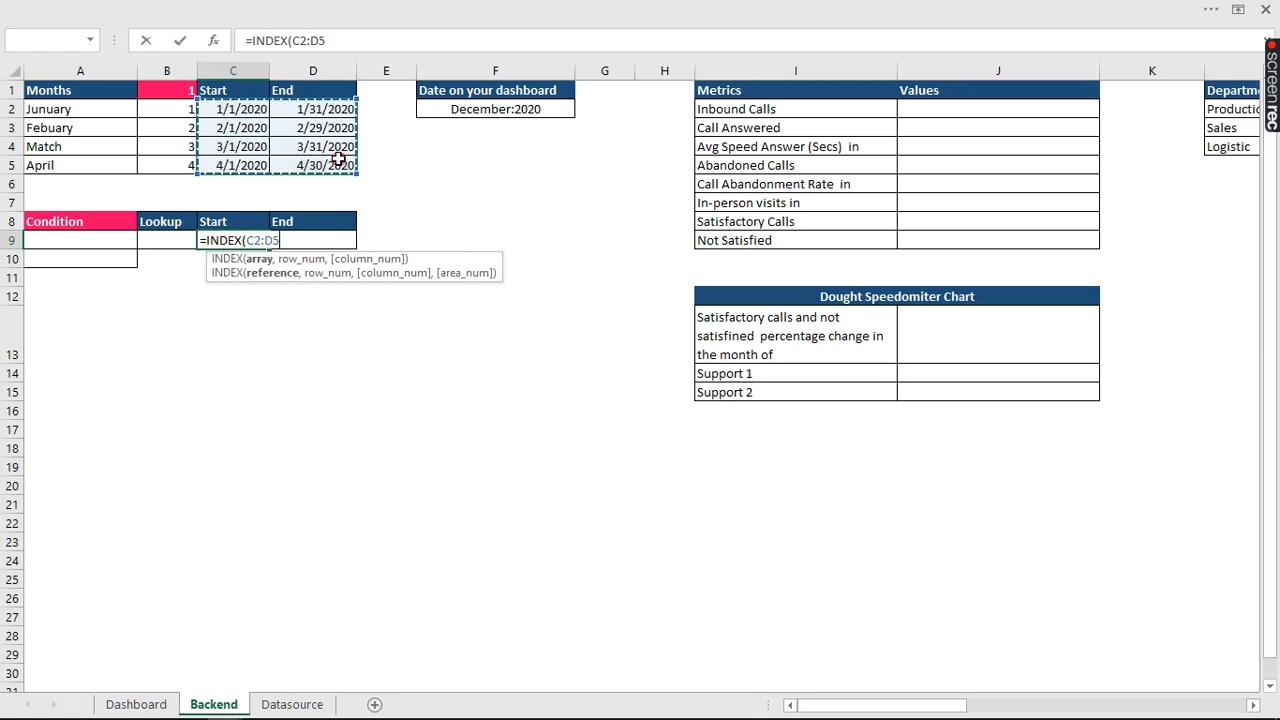
type(",")
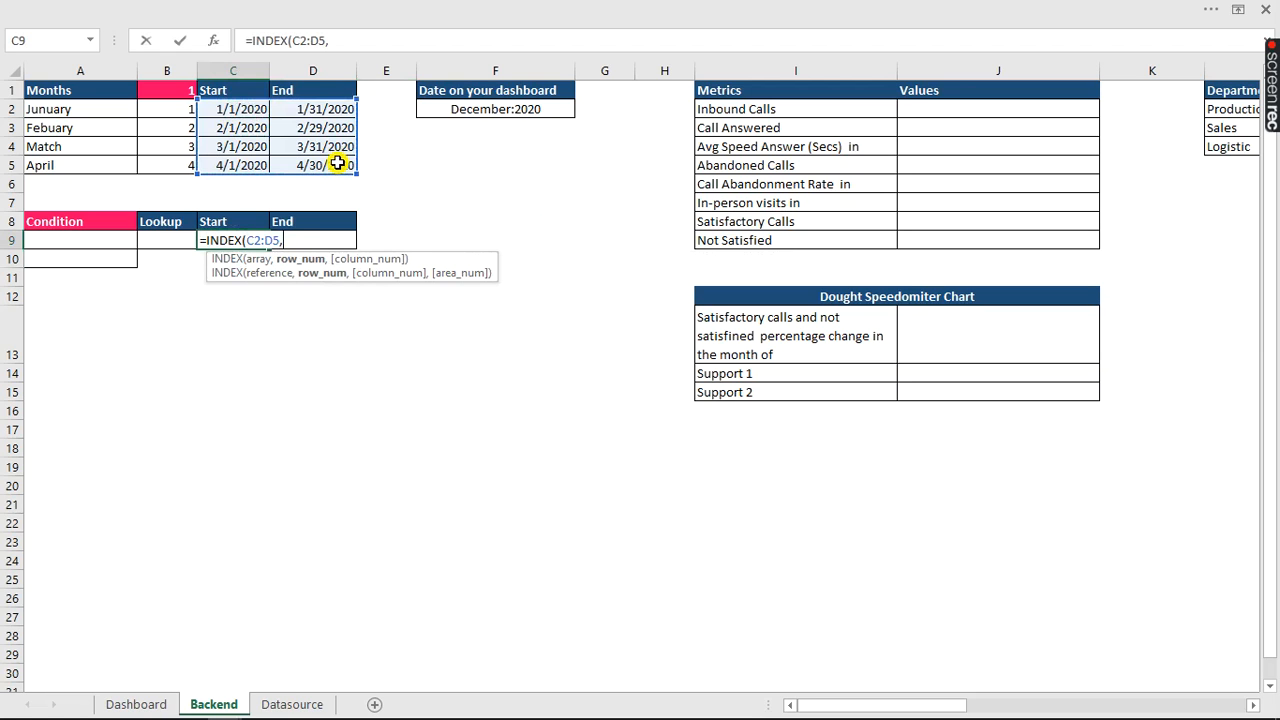
- Add MATCH(B1,B2:B5,0) as the row number argument of the INDEX formula in C9
type("ma")
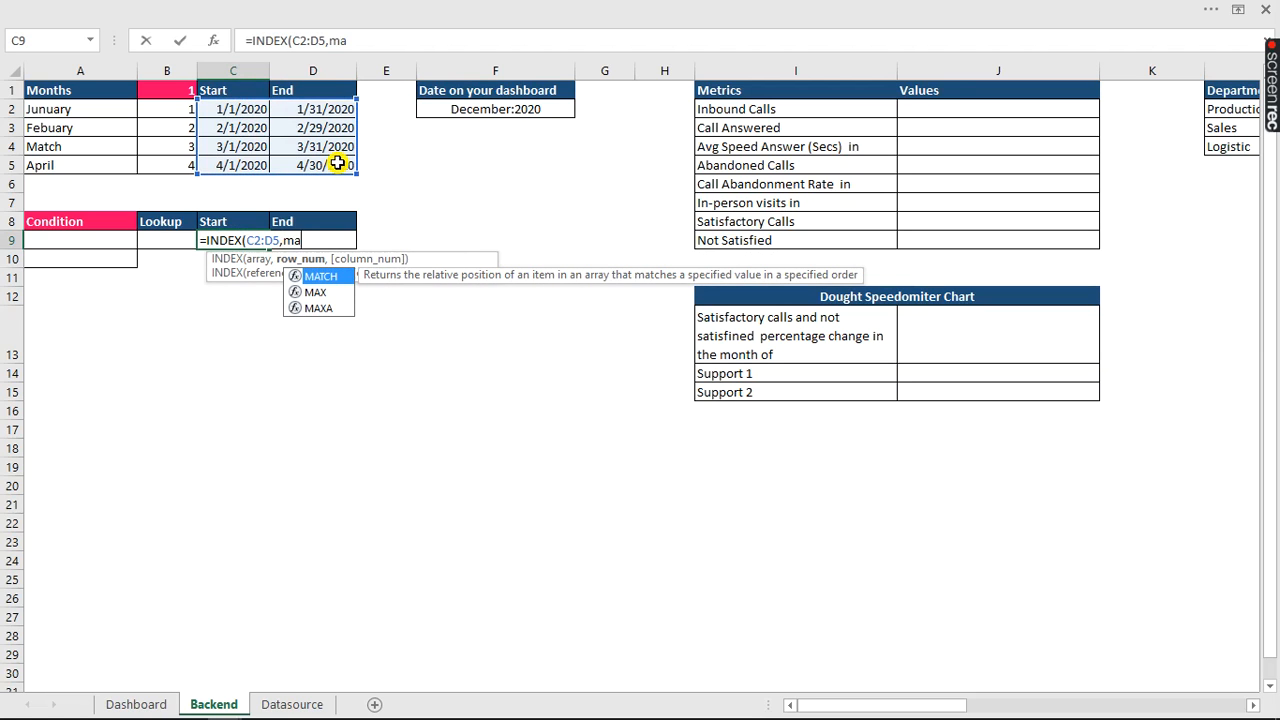
key("Tab")
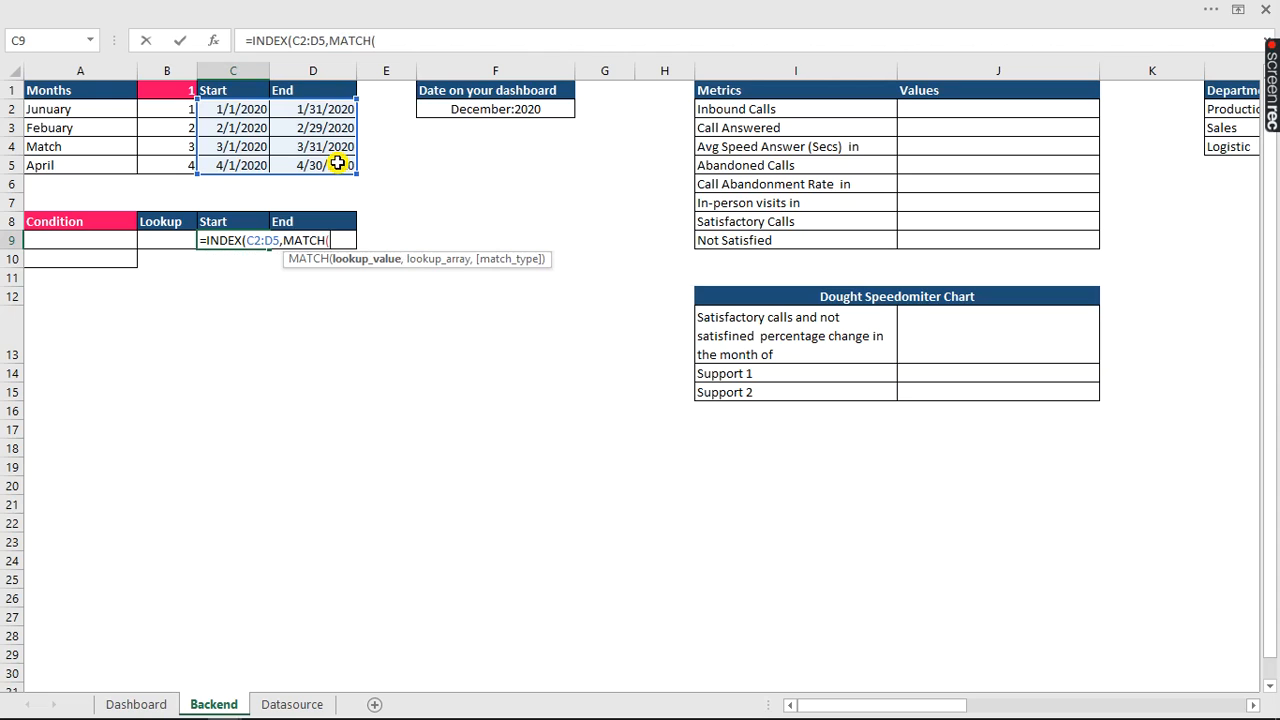
left_click(172, 90)
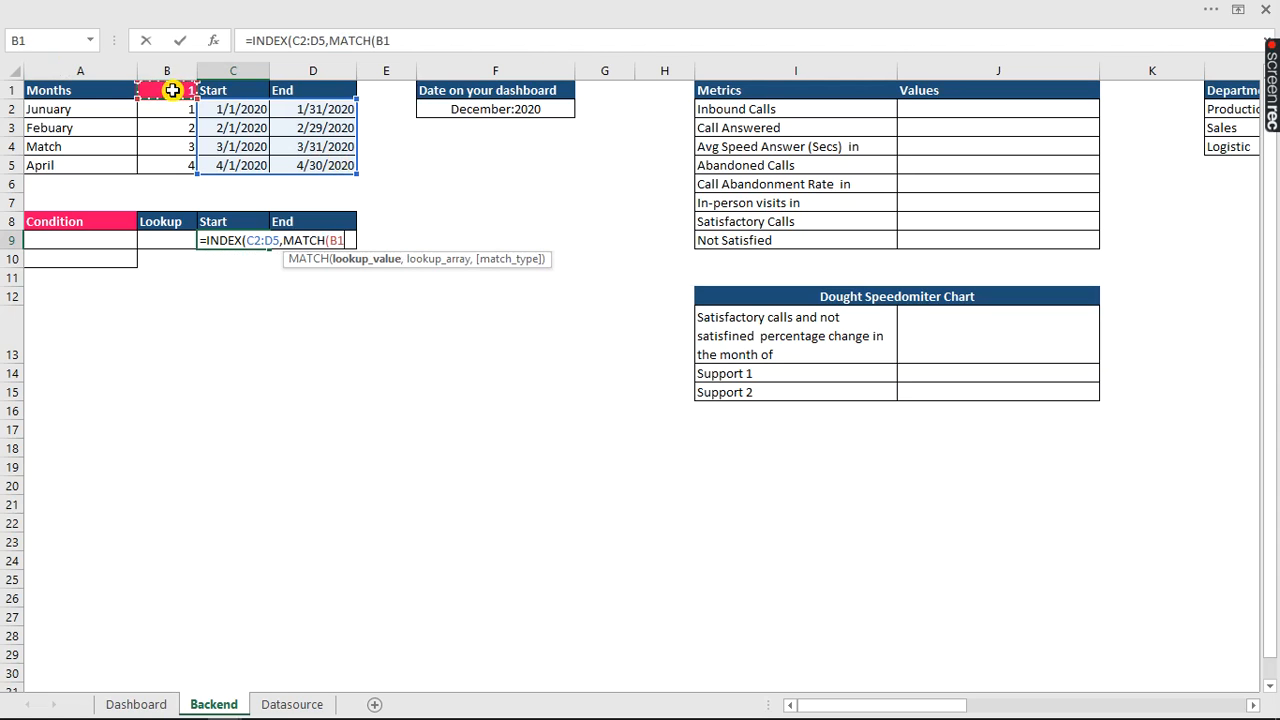
type(",")
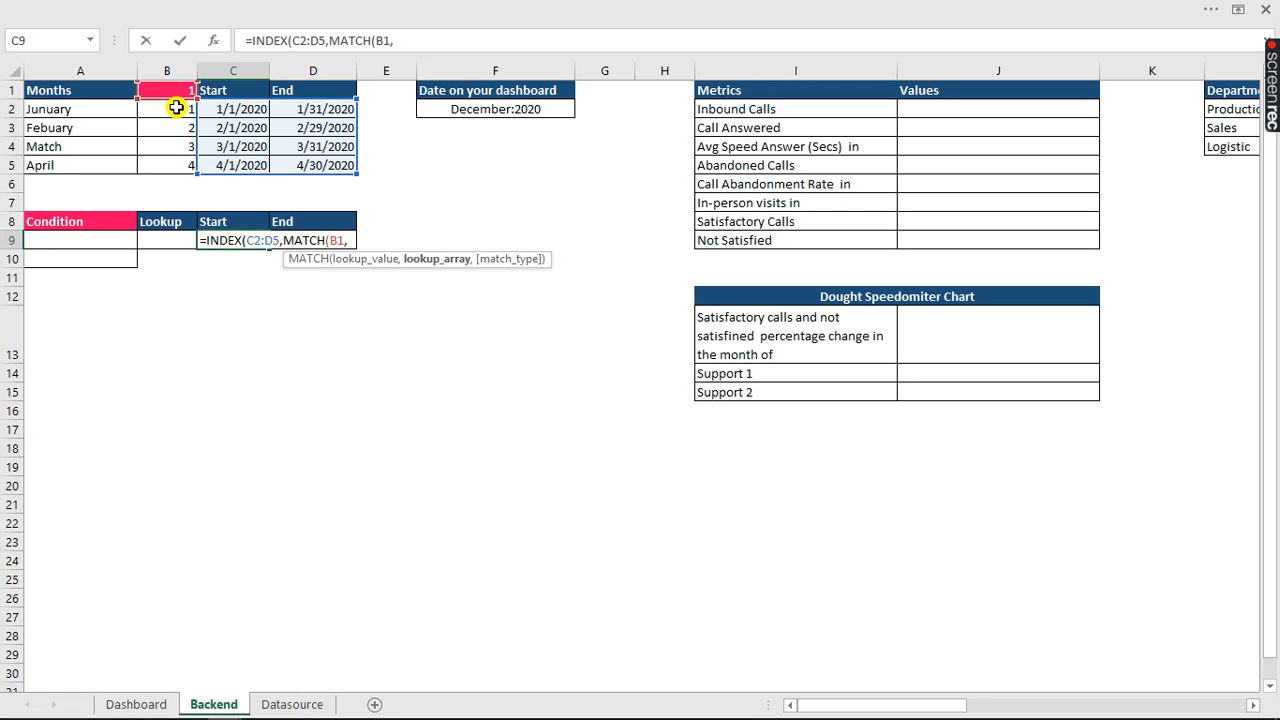
left_click_drag(176, 108, 176, 163)
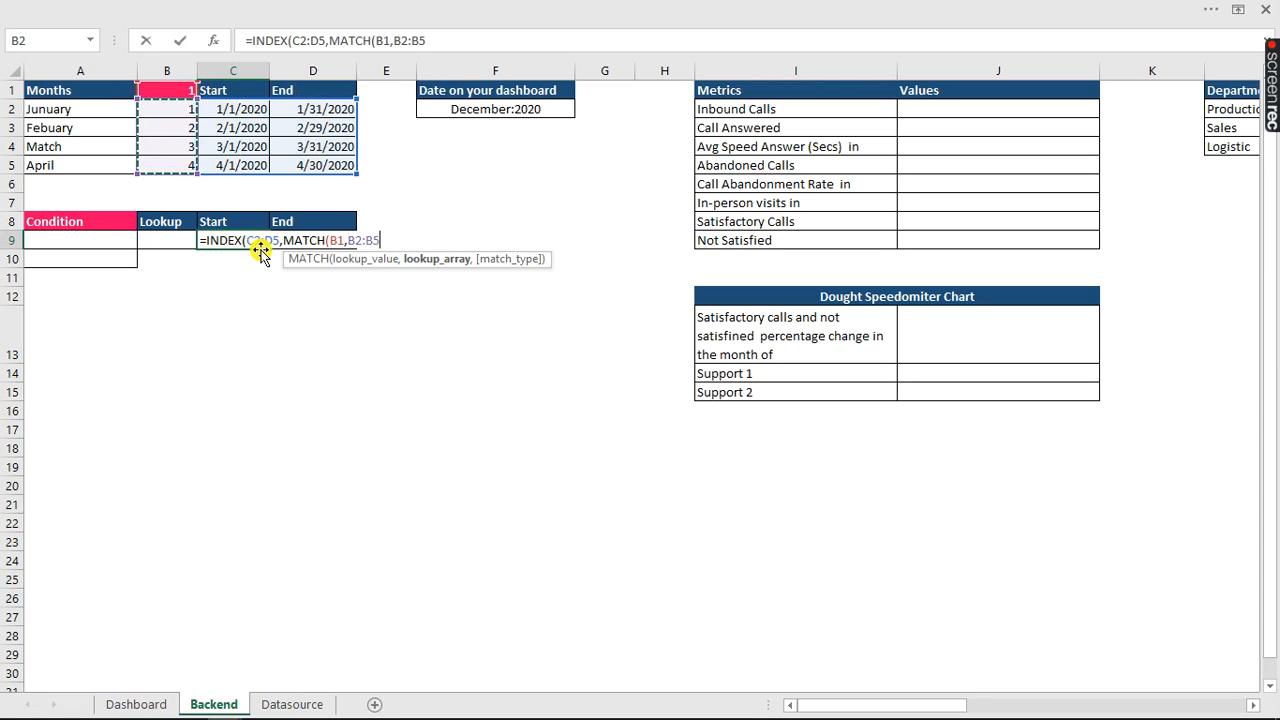
type(",")
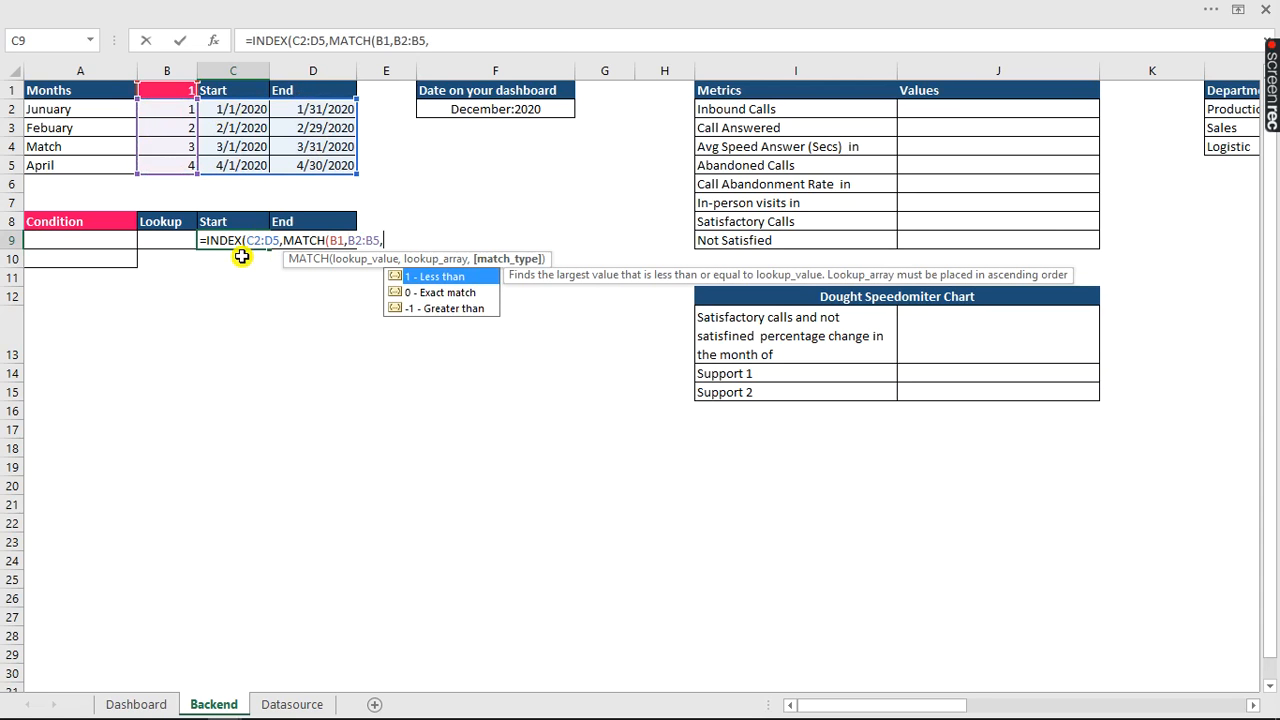
type("0")
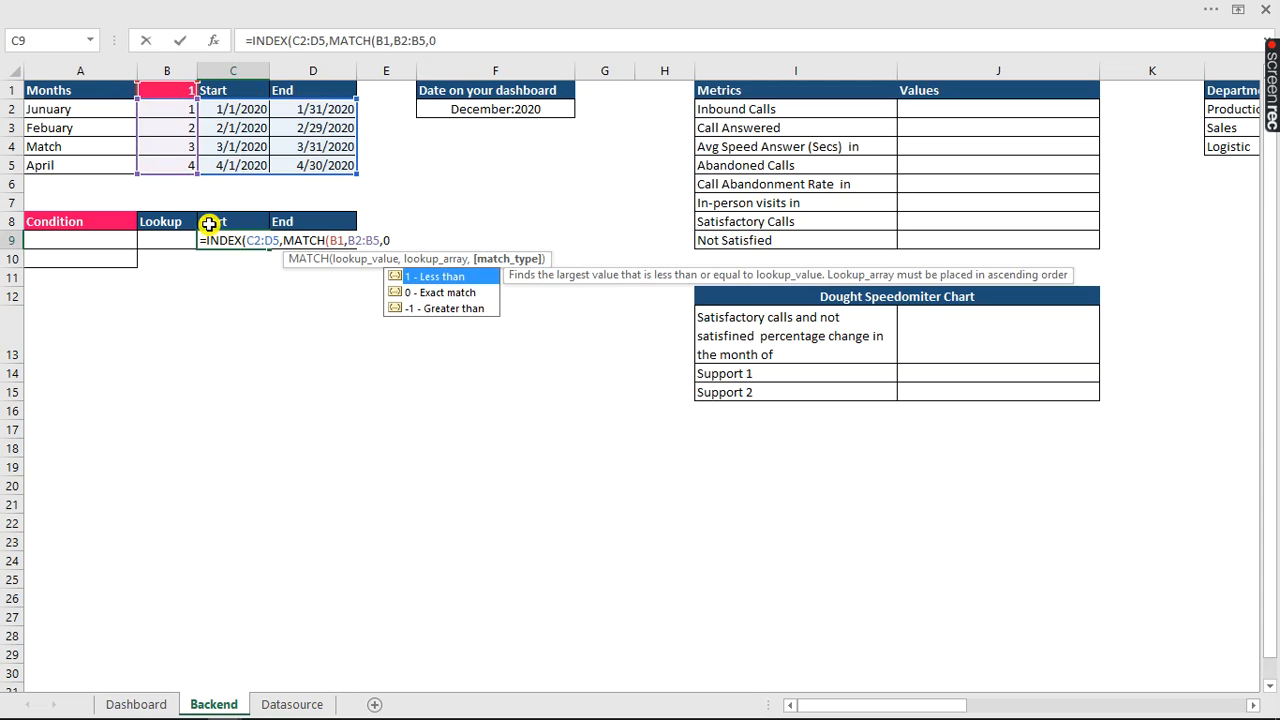
type("),")
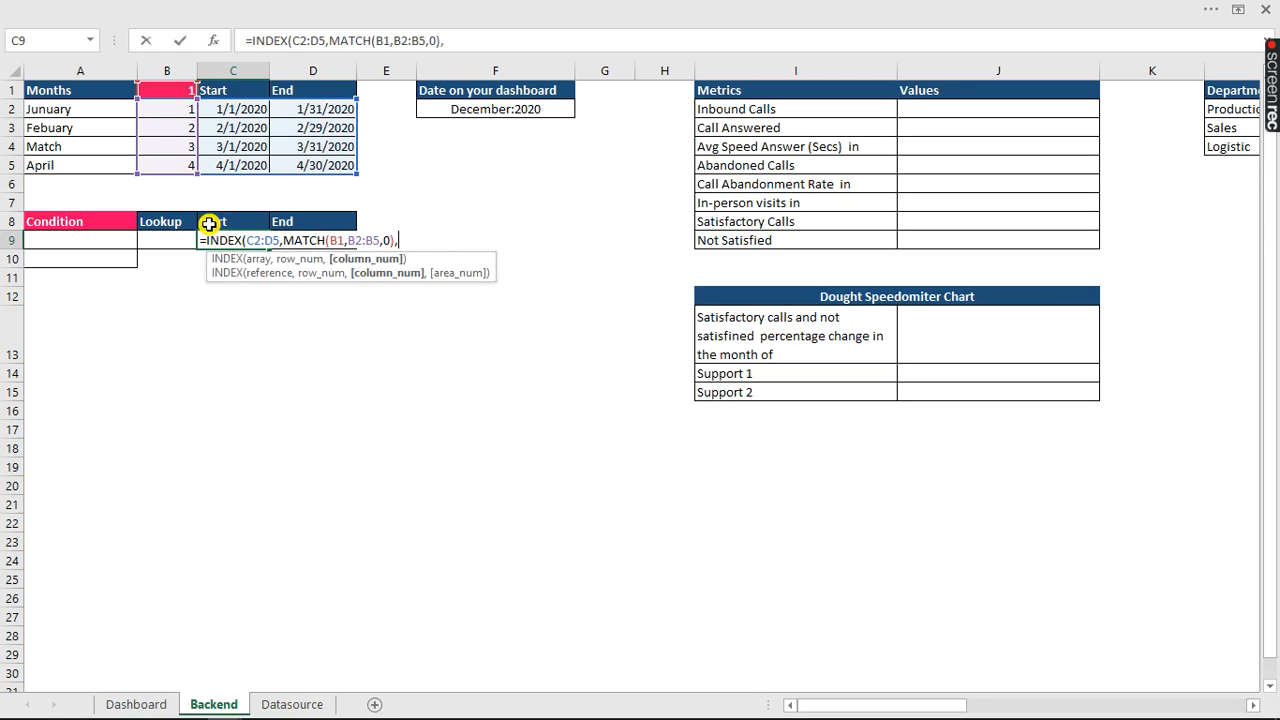
- Add MATCH(C8,C1:D1,0) as the column number argument and complete the INDEX formula in C9
type("ma")
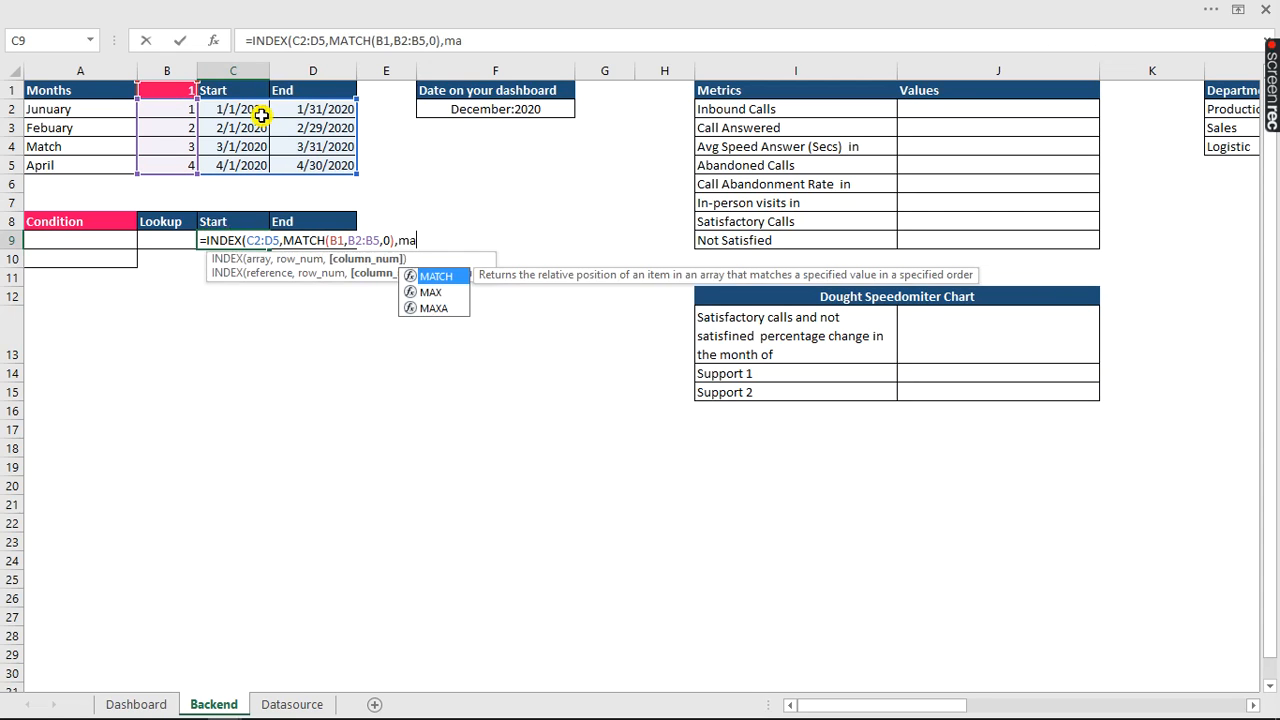
key("Tab")
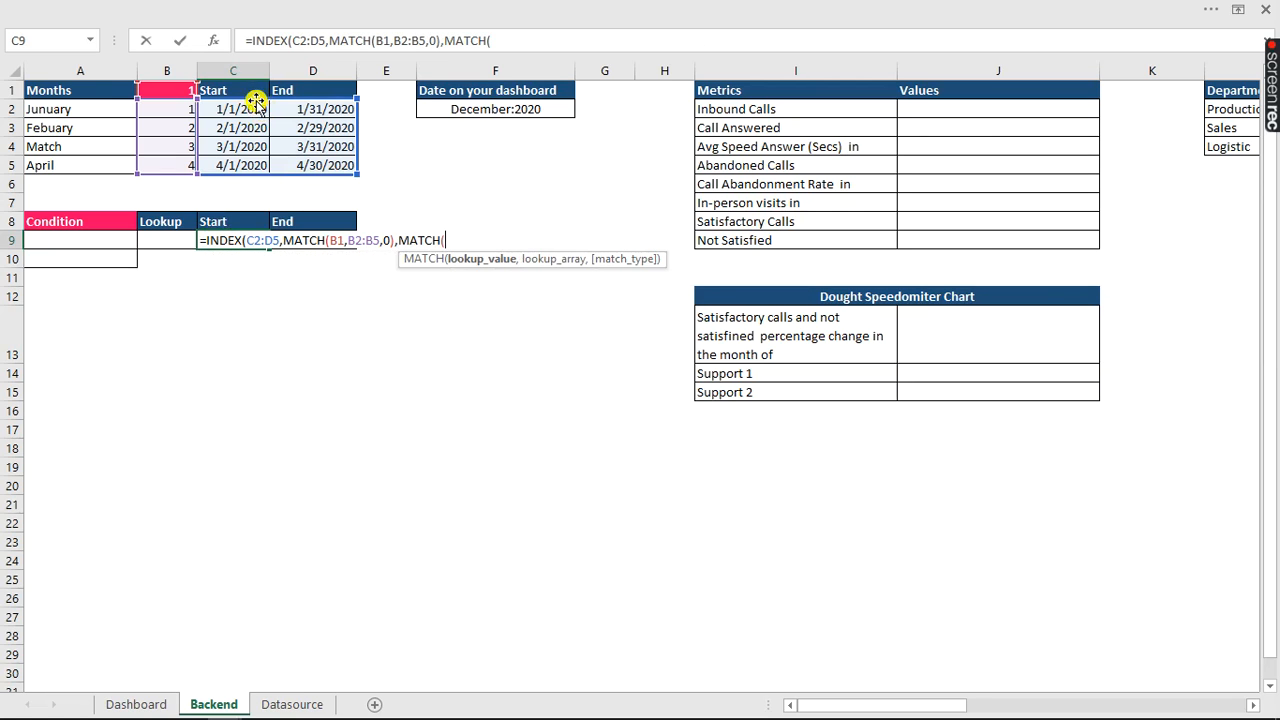
left_click(229, 221)
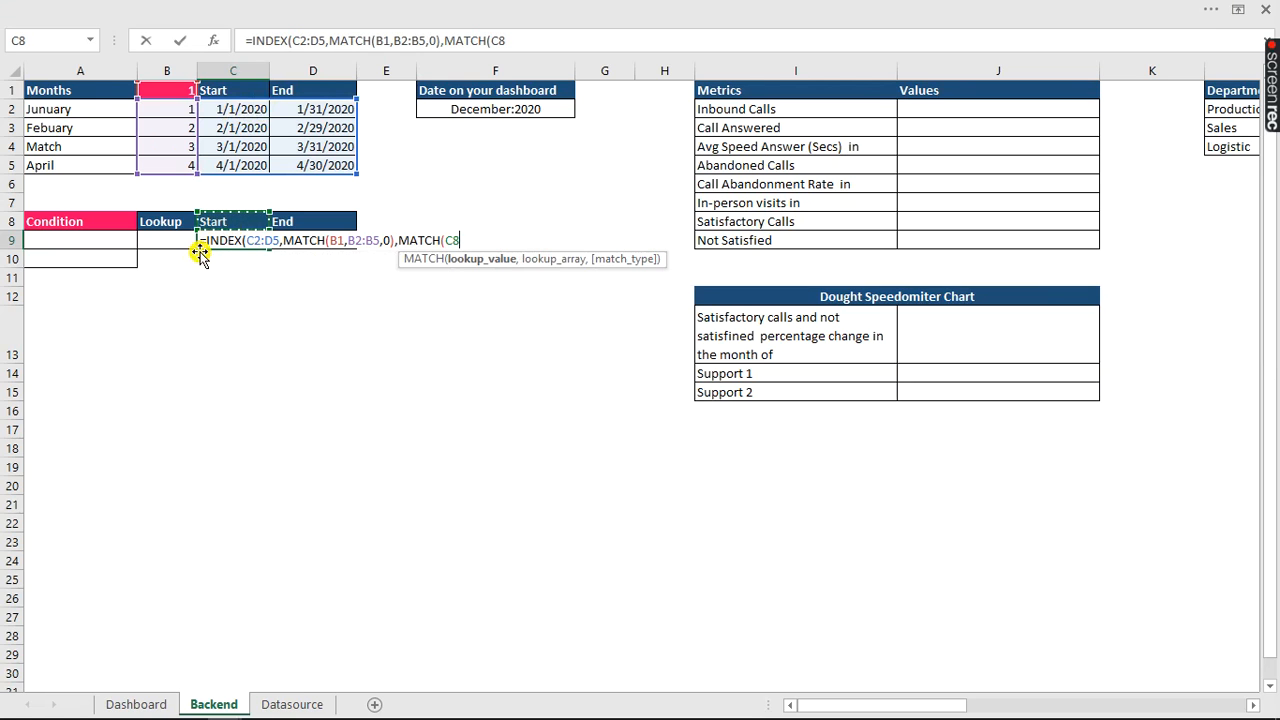
type(",")
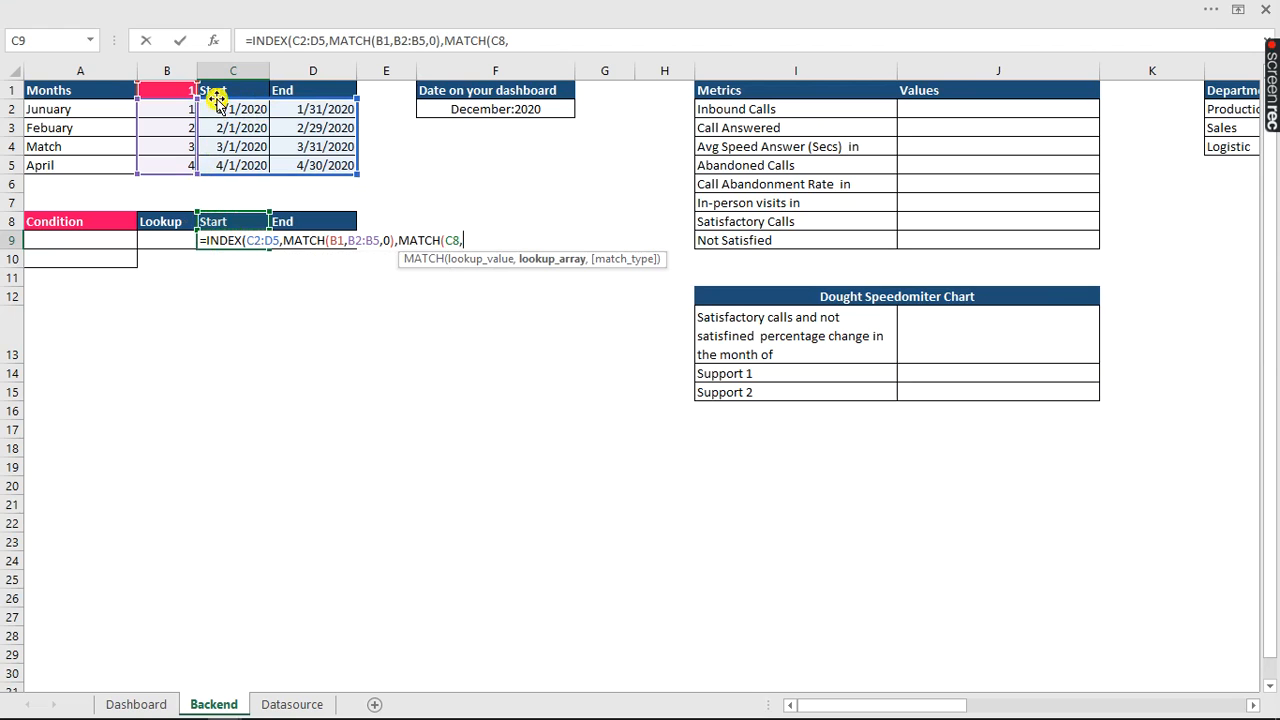
left_click_drag(216, 96, 297, 93)
type(",")
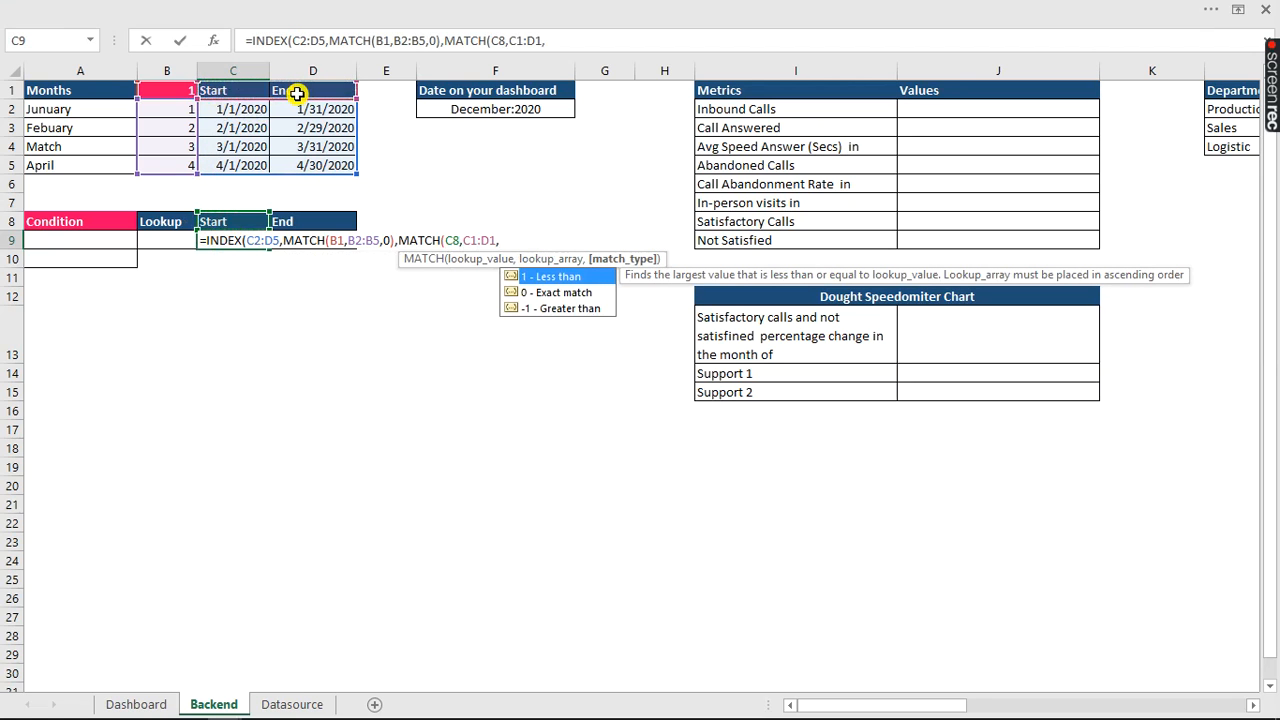
type("0)")
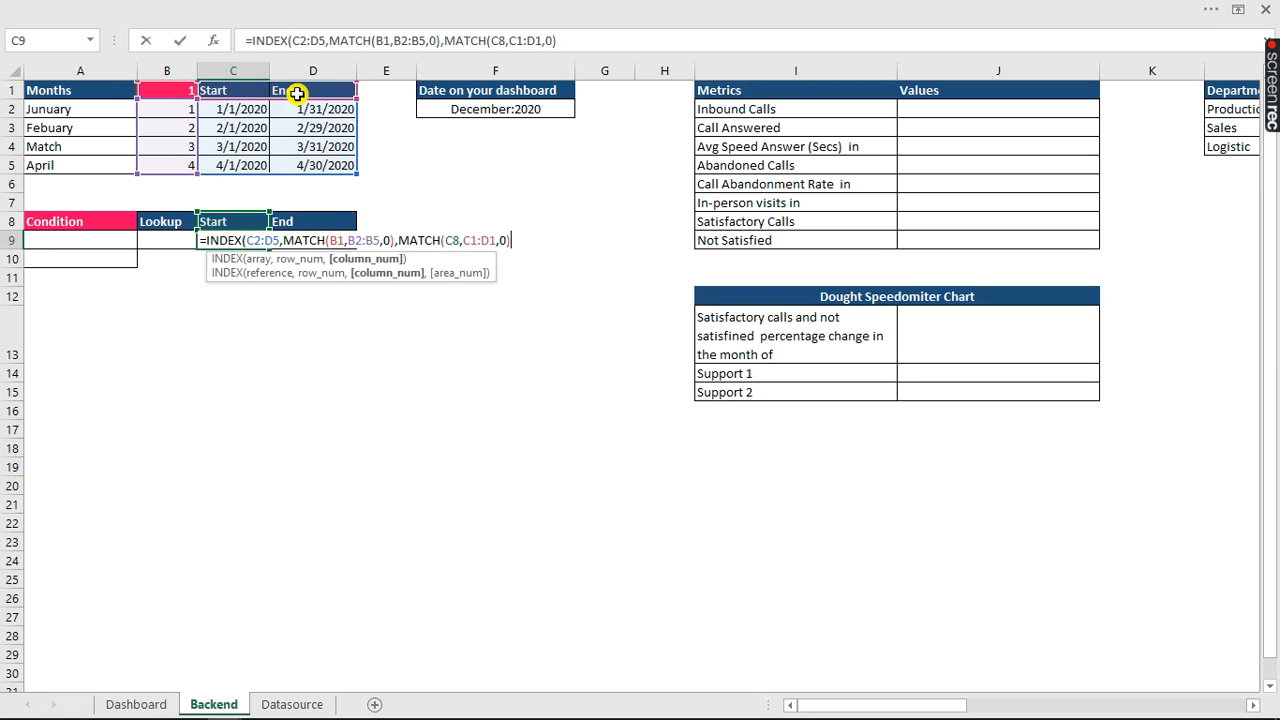
key("Return")
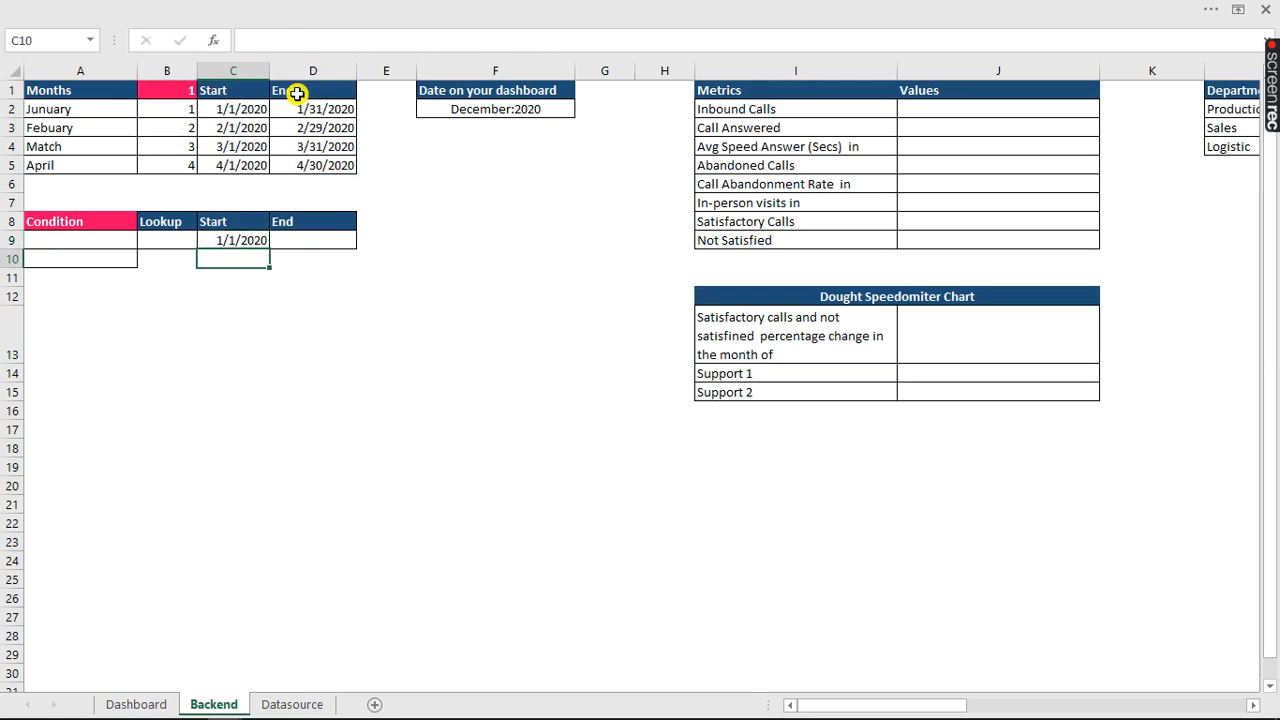
- Copy the full formula text from C9 and paste it with unchanged references into D9
left_click(247, 240)
left_click(595, 40)
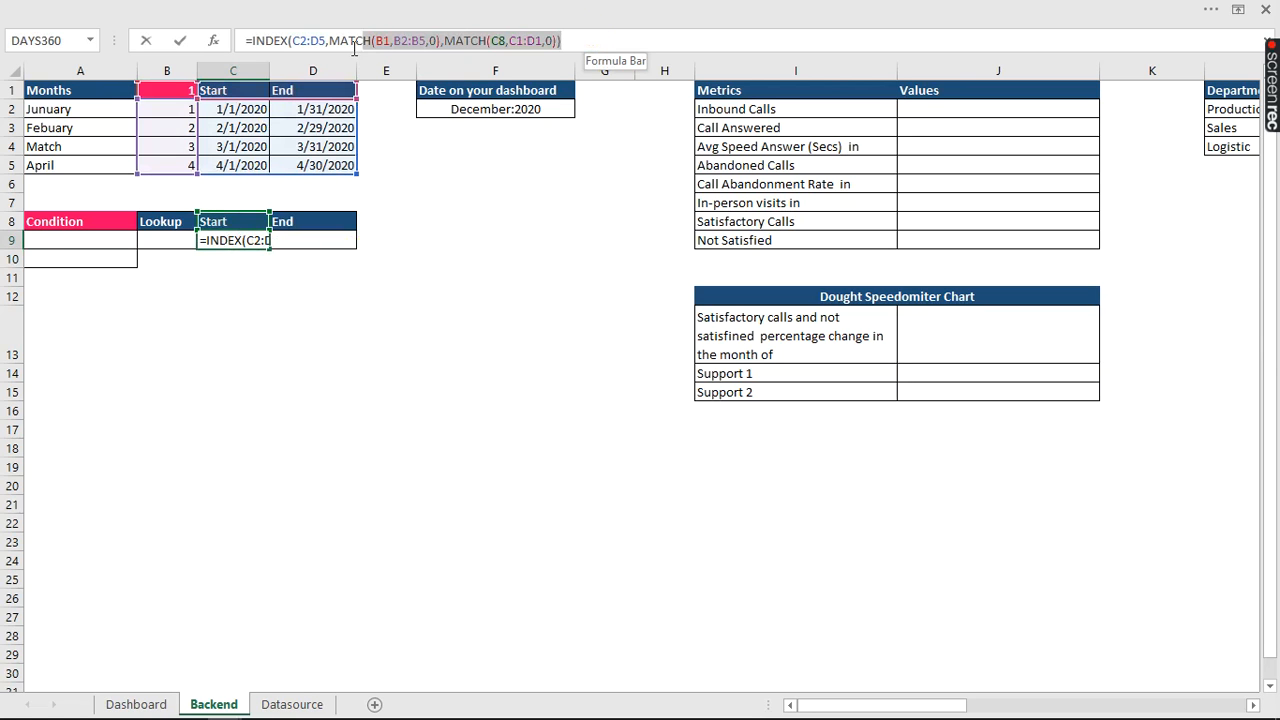
left_click_drag(196, 41, 193, 44)
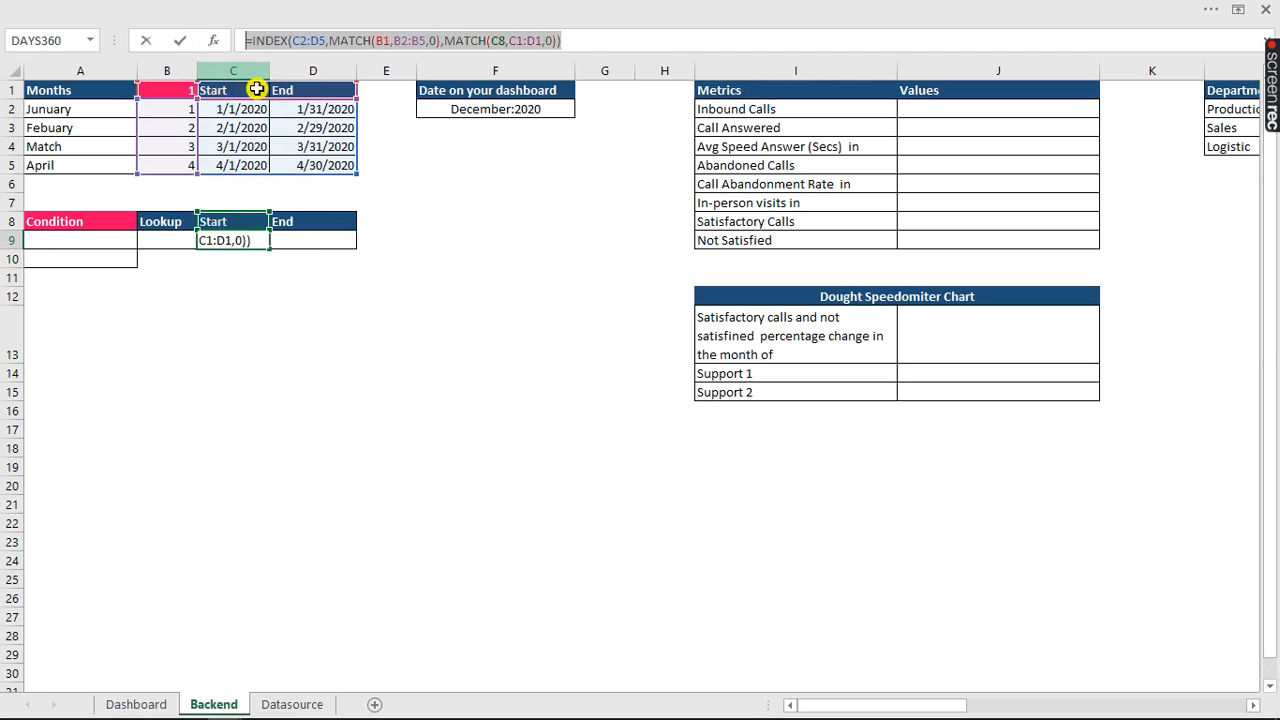
key("Escape")
left_click(328, 240)
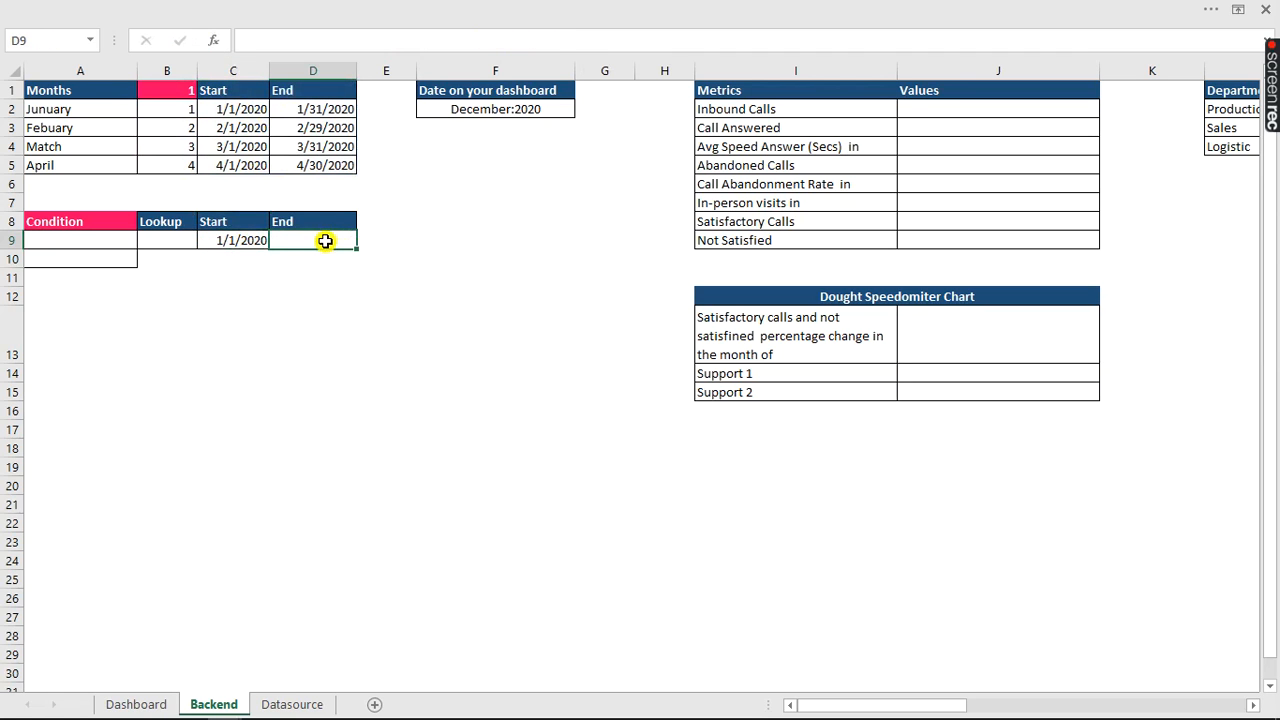
key("ctrl+v")
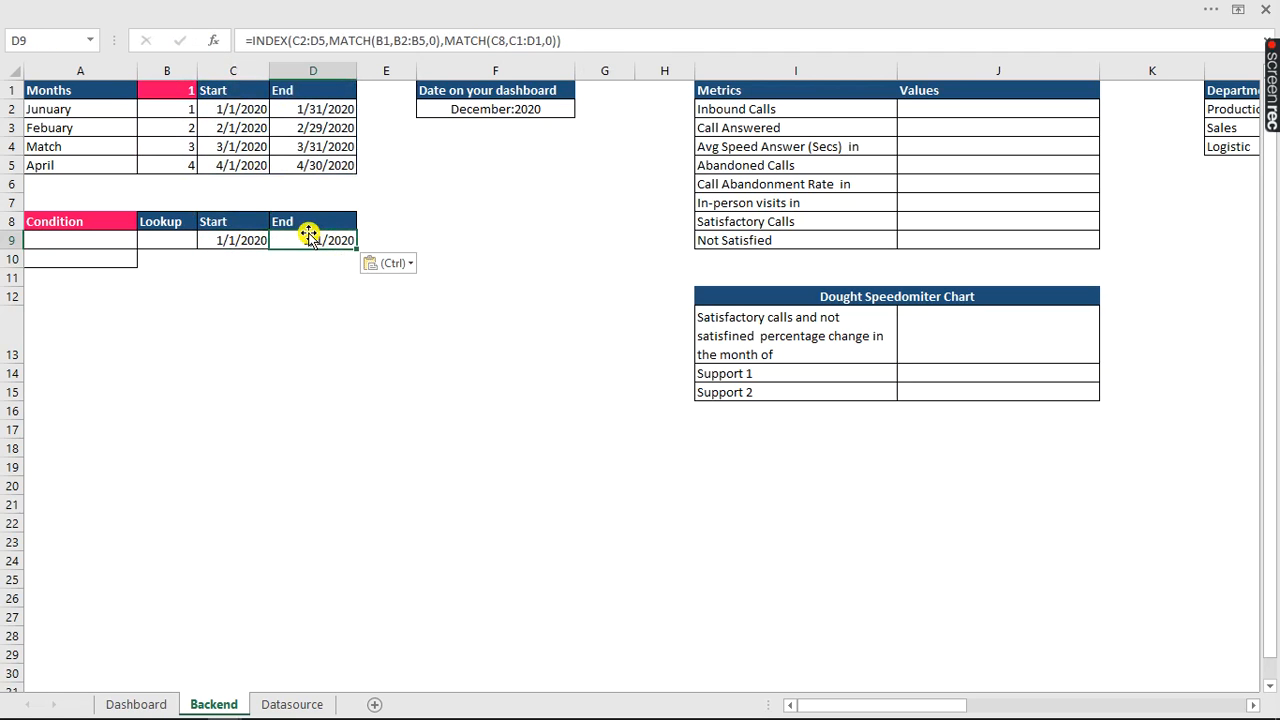
- Point the second MATCH lookup value in the D9 formula to the End header in D8
left_click(300, 40)
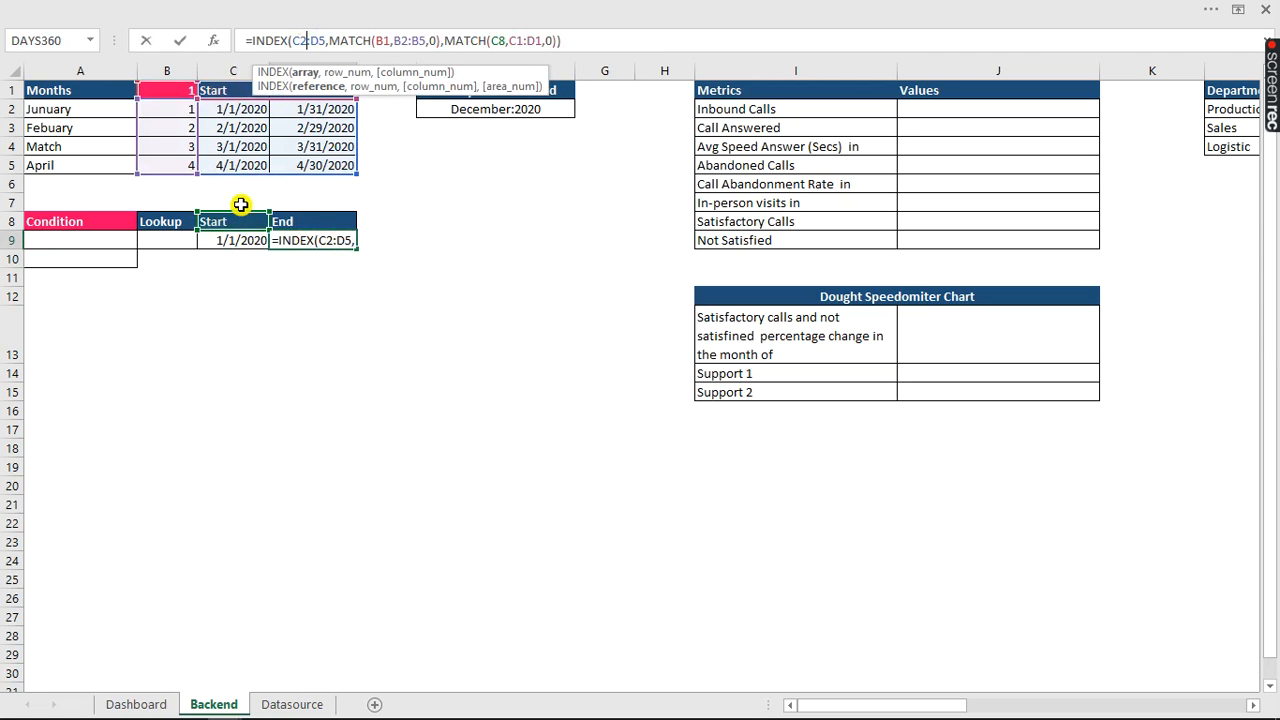
left_click_drag(241, 211, 290, 218)
key("Return")
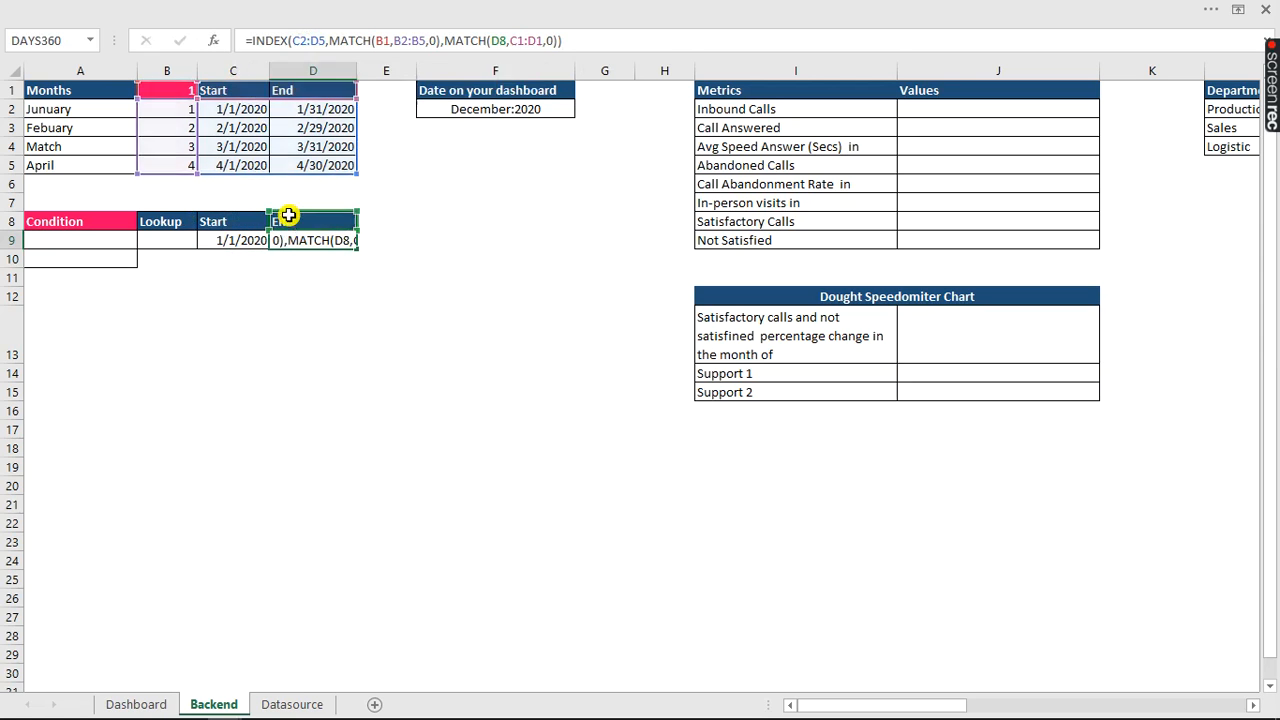
- Check the lookup cells C9 and D9, testing them by setting the month selector B1 to 2 and then to 4
left_click(235, 241)
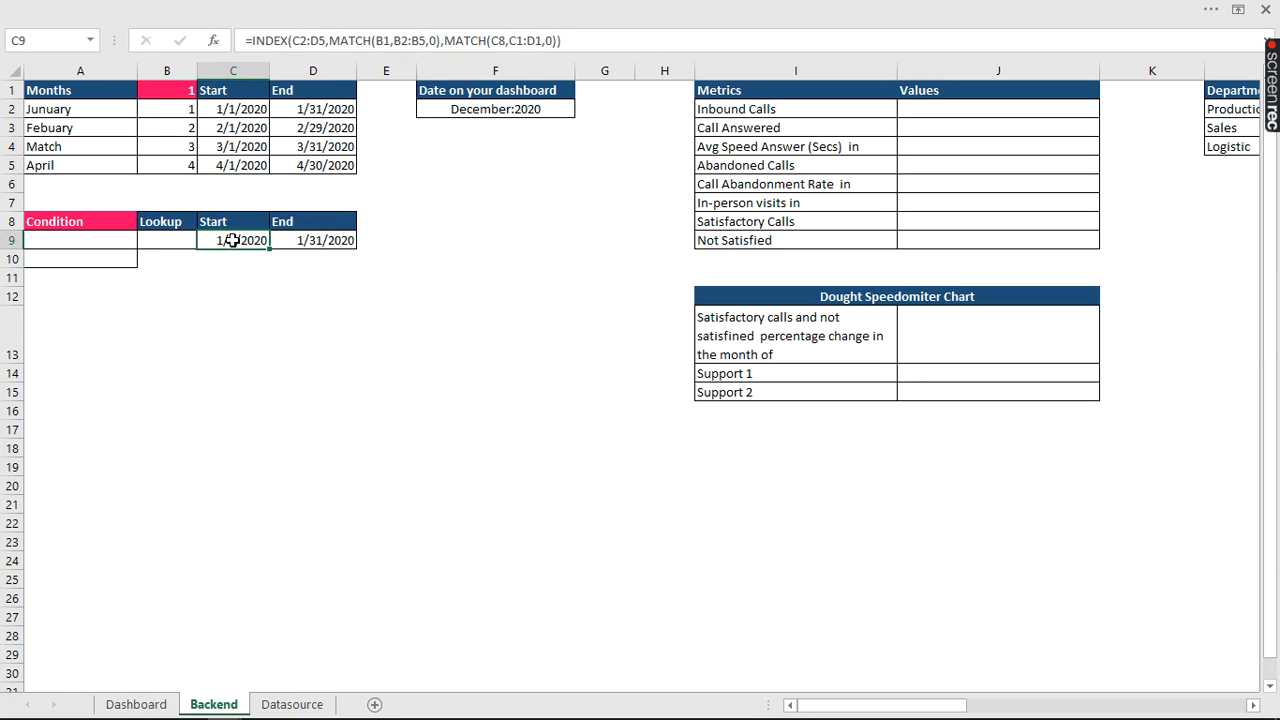
left_click(310, 245)
left_click(158, 92)
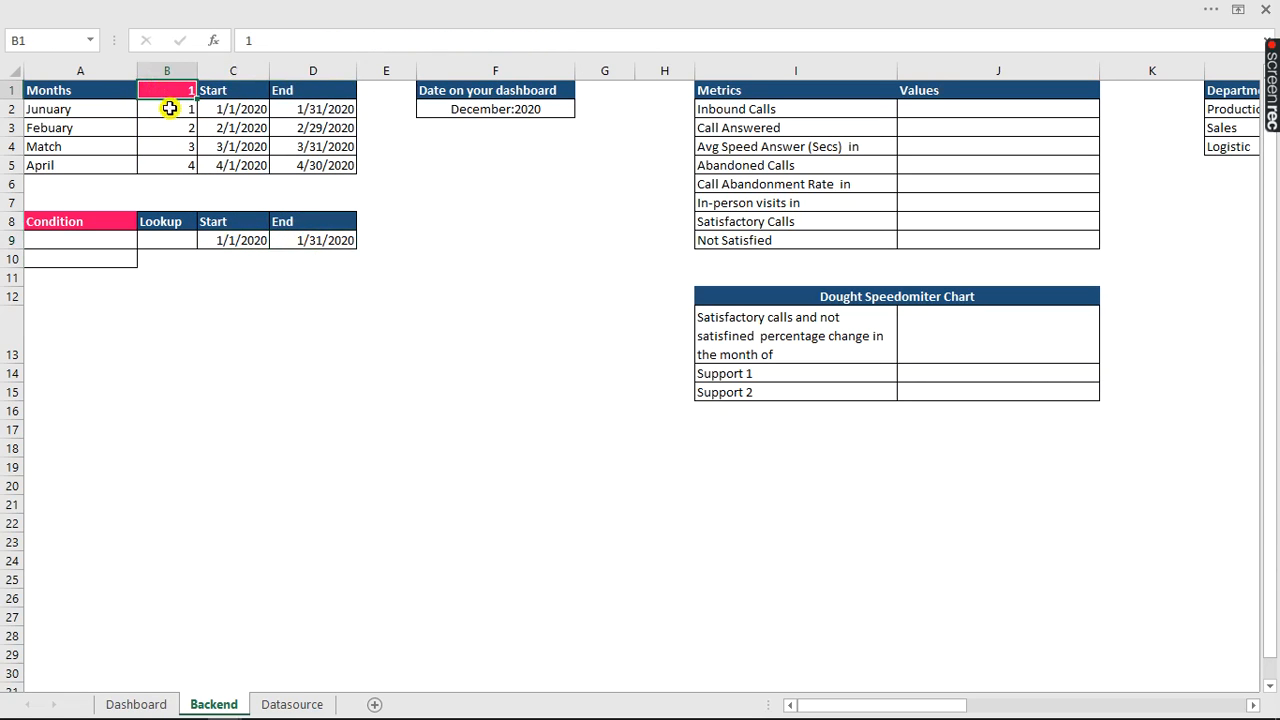
type("2")
left_click(349, 290)
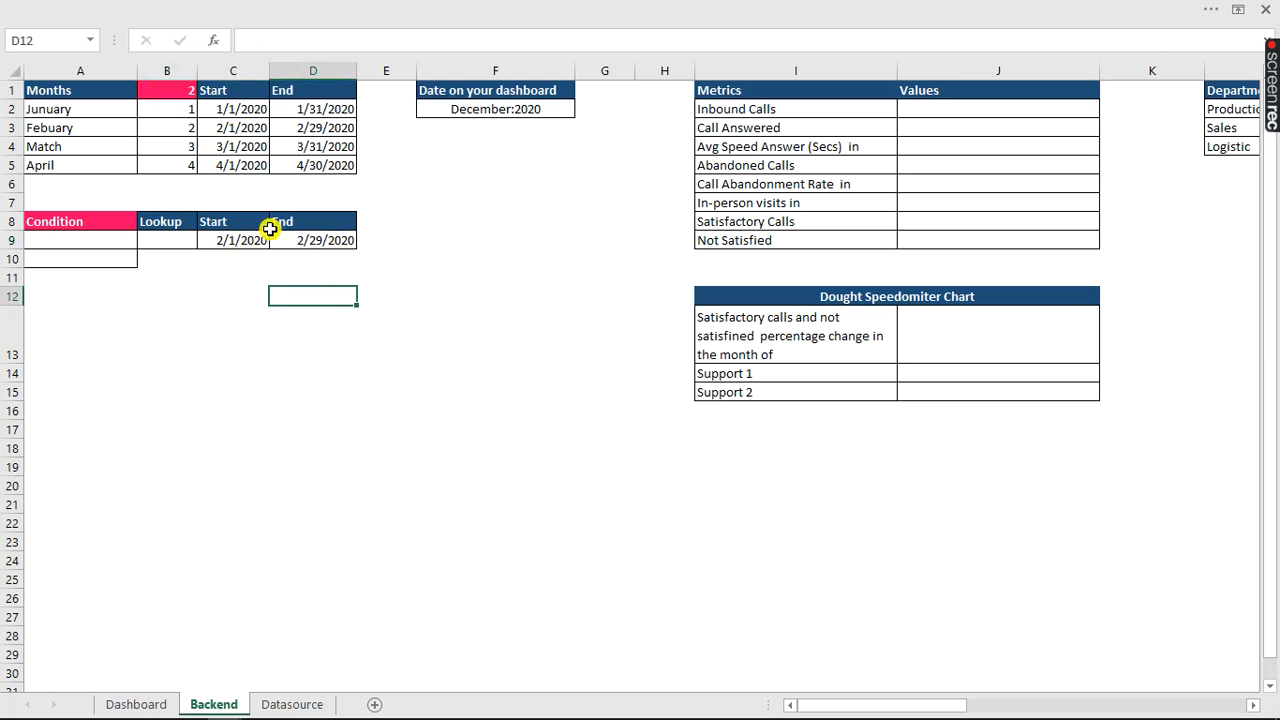
left_click(180, 96)
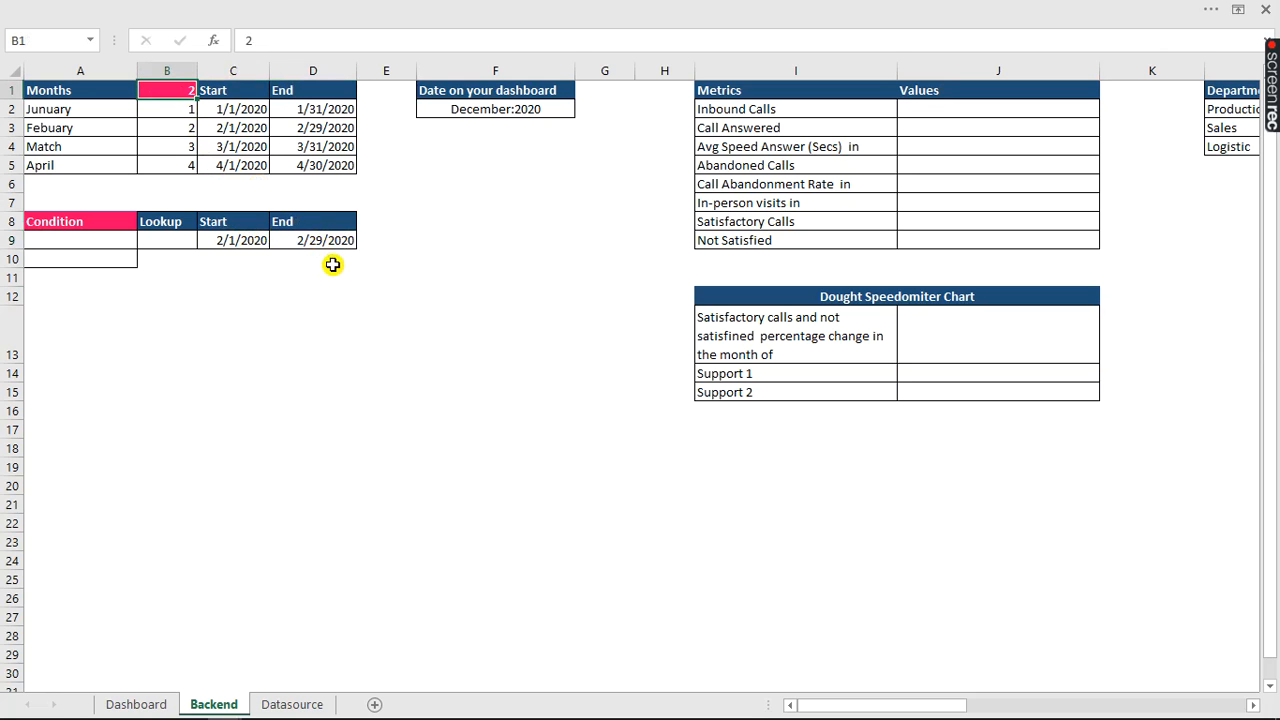
type("4")
left_click(354, 307)
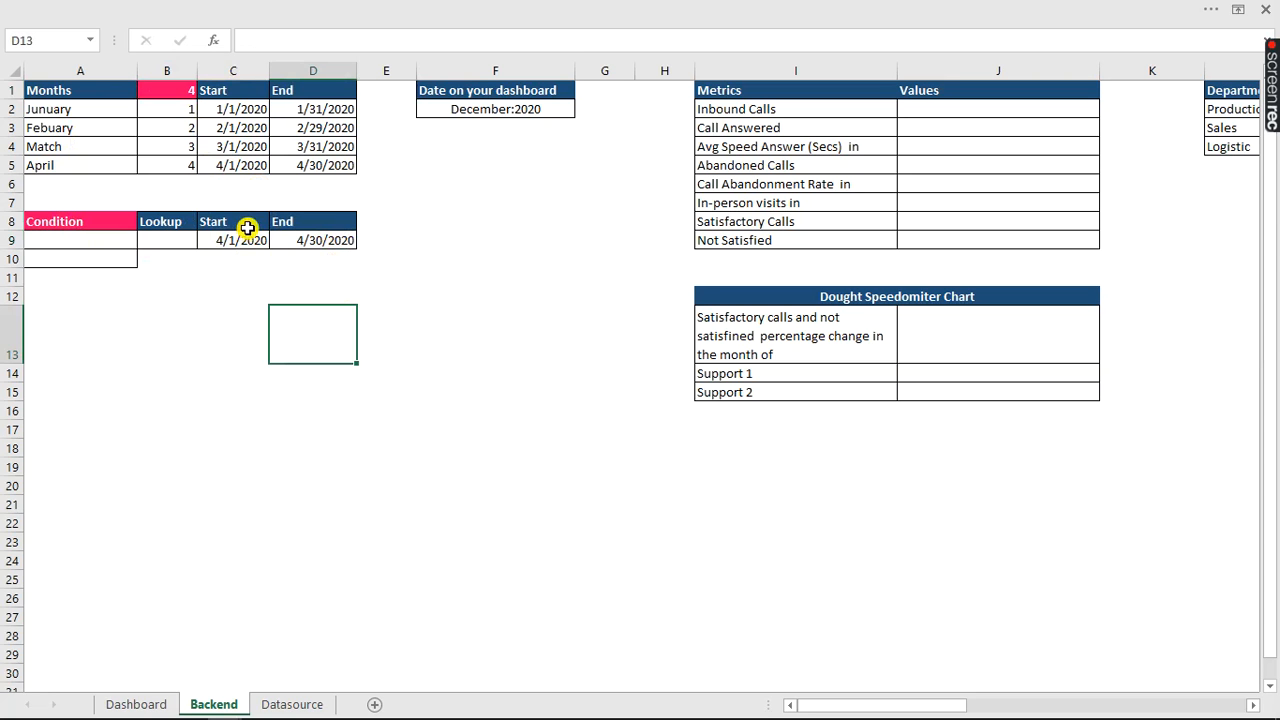
- Add a "Month Filter" column header in I1 of the Datasource sheet and fit the column width to it
left_click(292, 704)
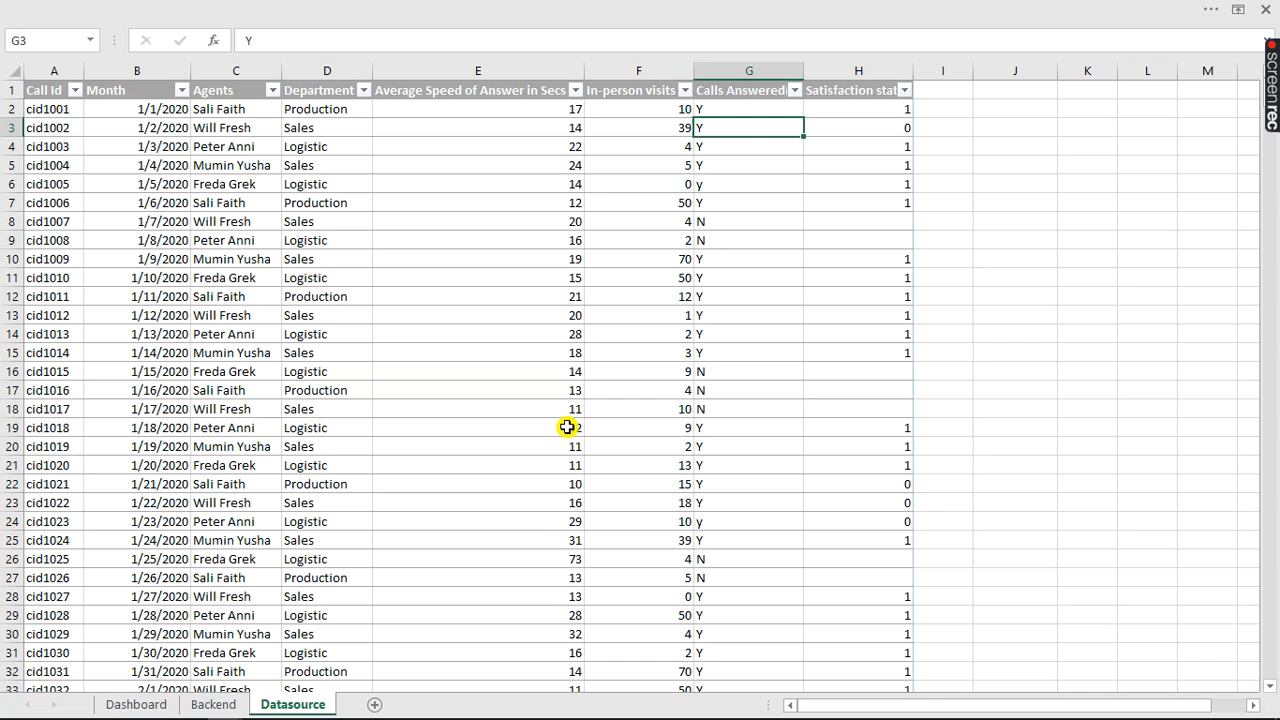
left_click(938, 92)
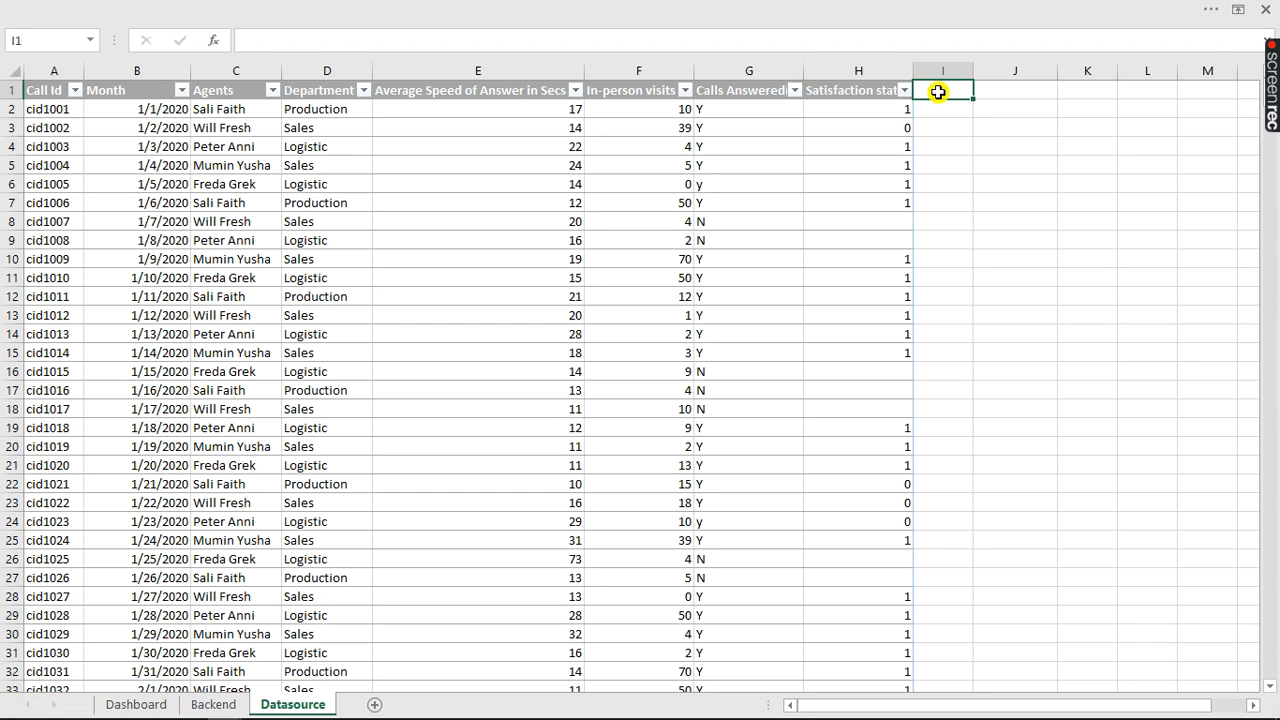
type("Month Filter")
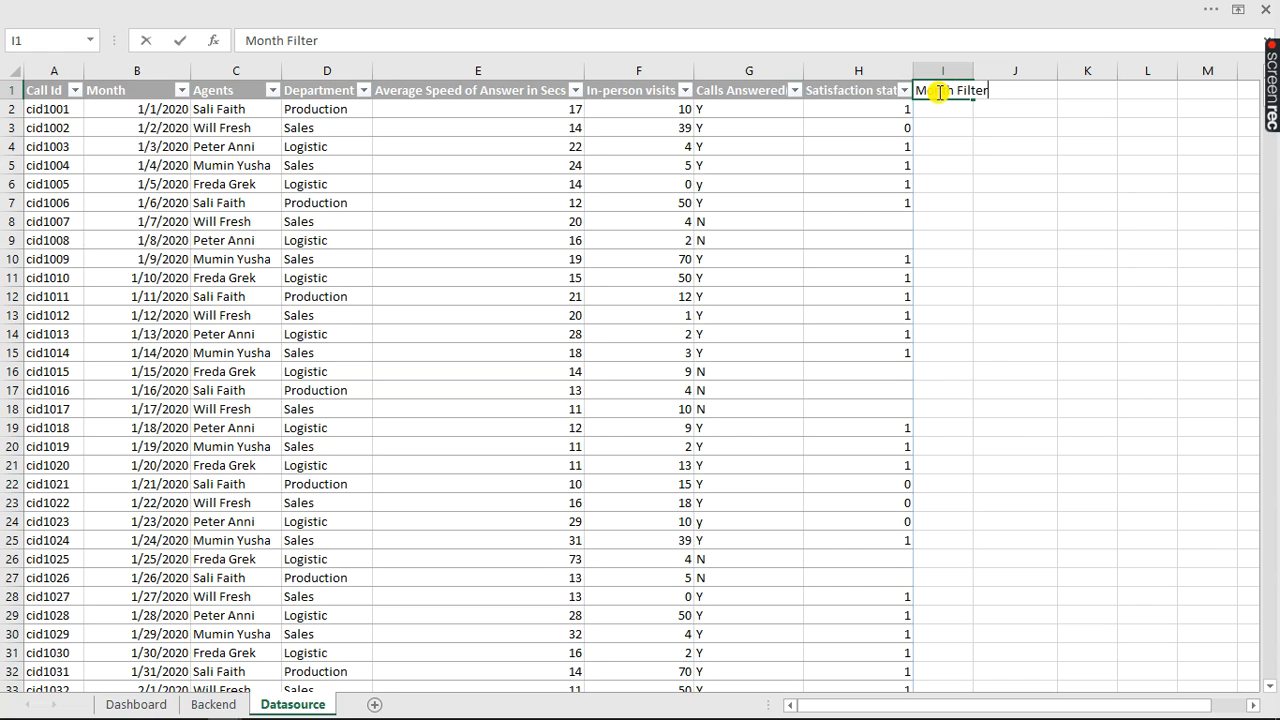
key("Return")
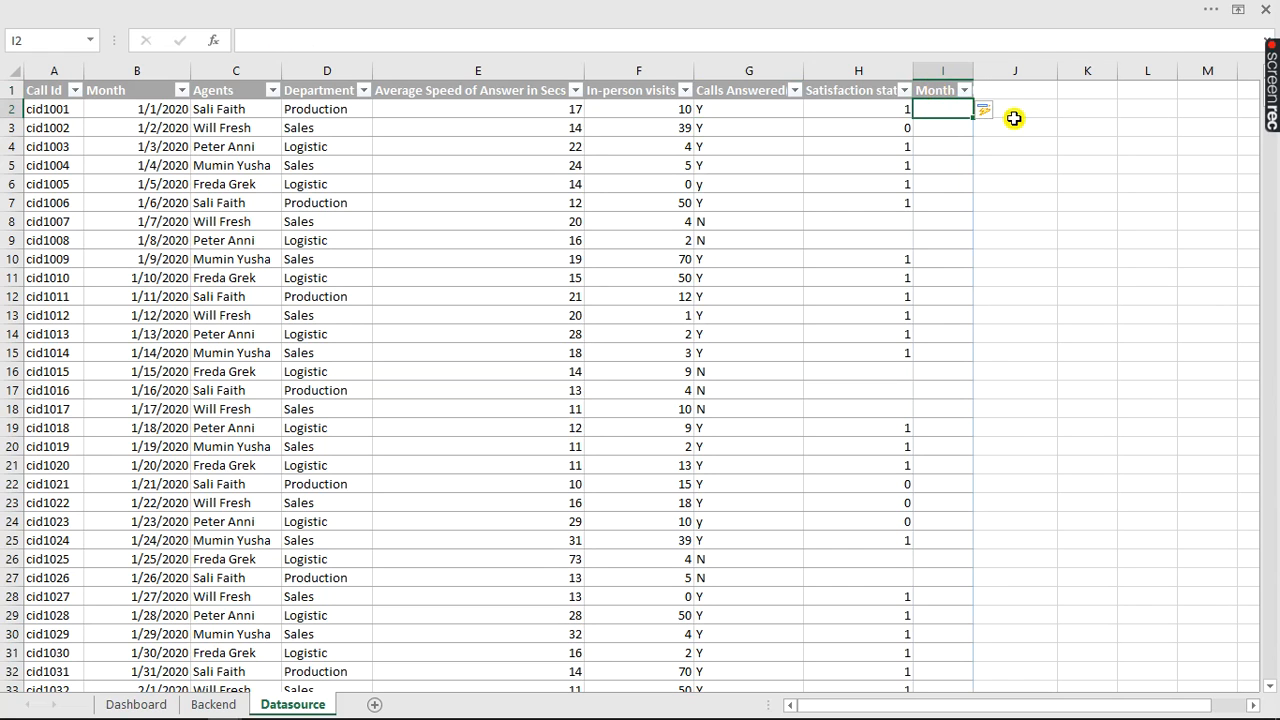
double_click(969, 71)
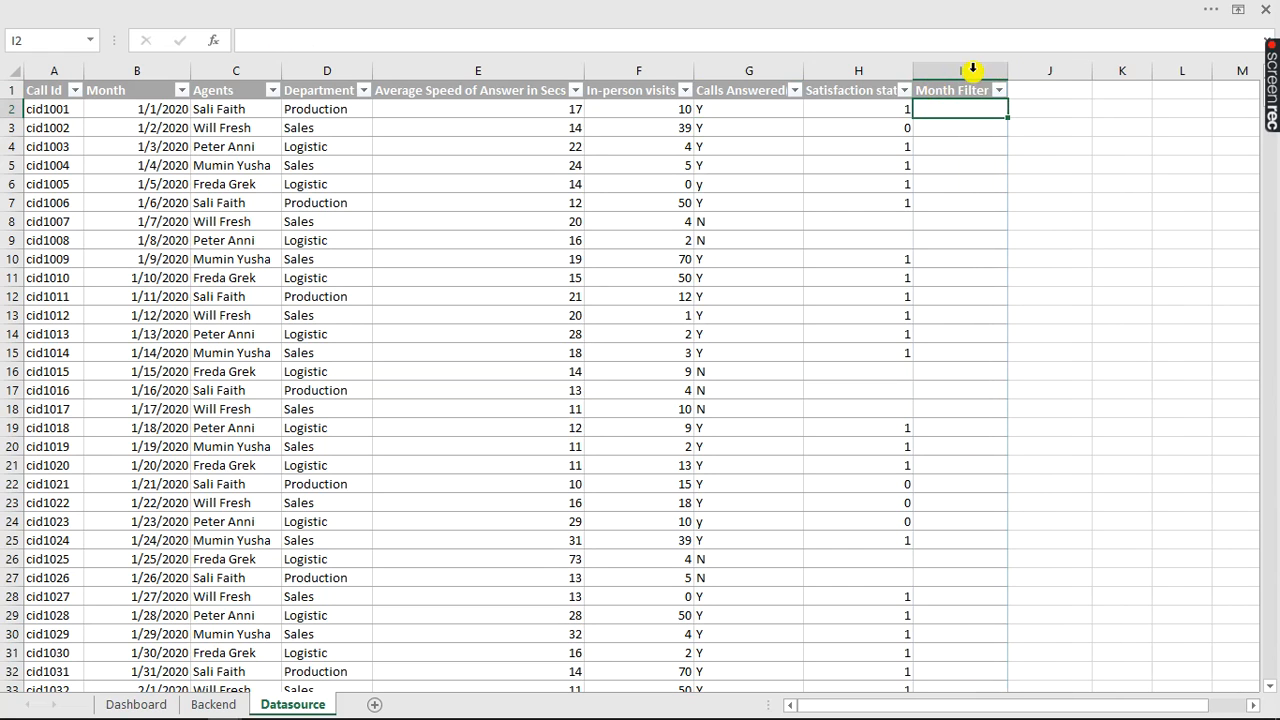
- Rename the Datasource table as FullTable
left_click(708, 160)
left_click(346, 262)
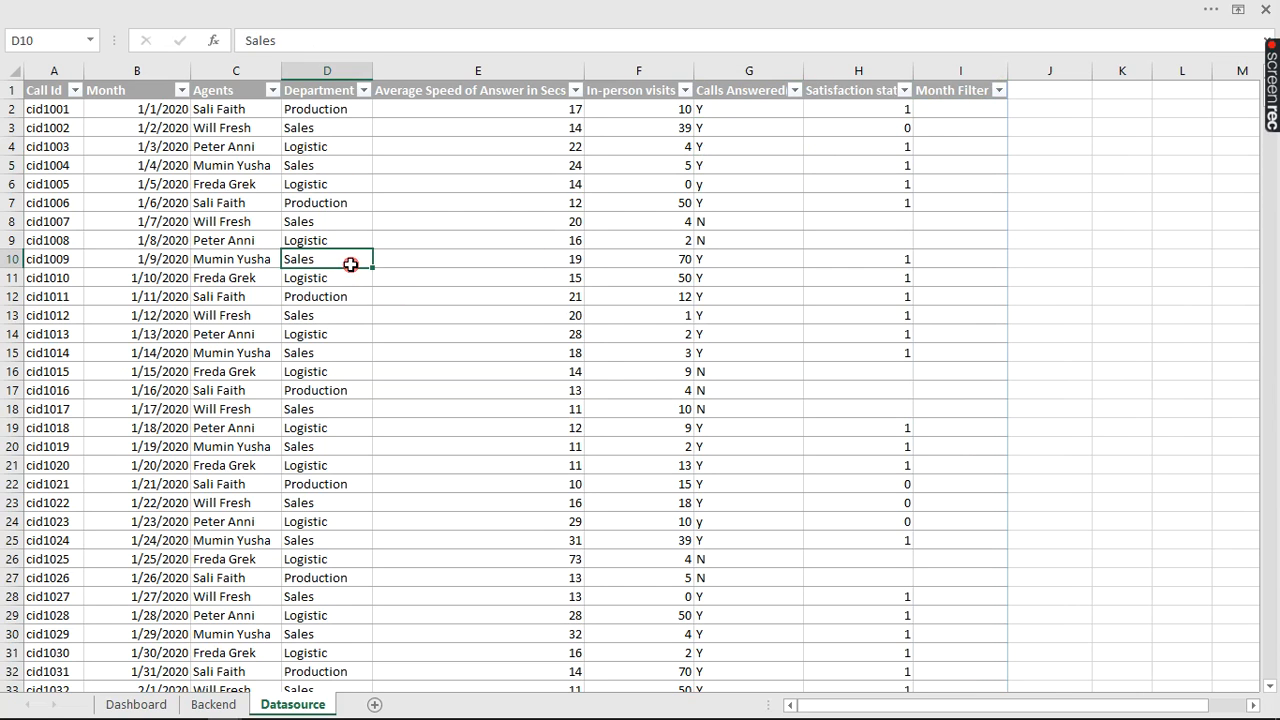
left_click(604, 348)
left_click(433, 251)
left_click(626, 7)
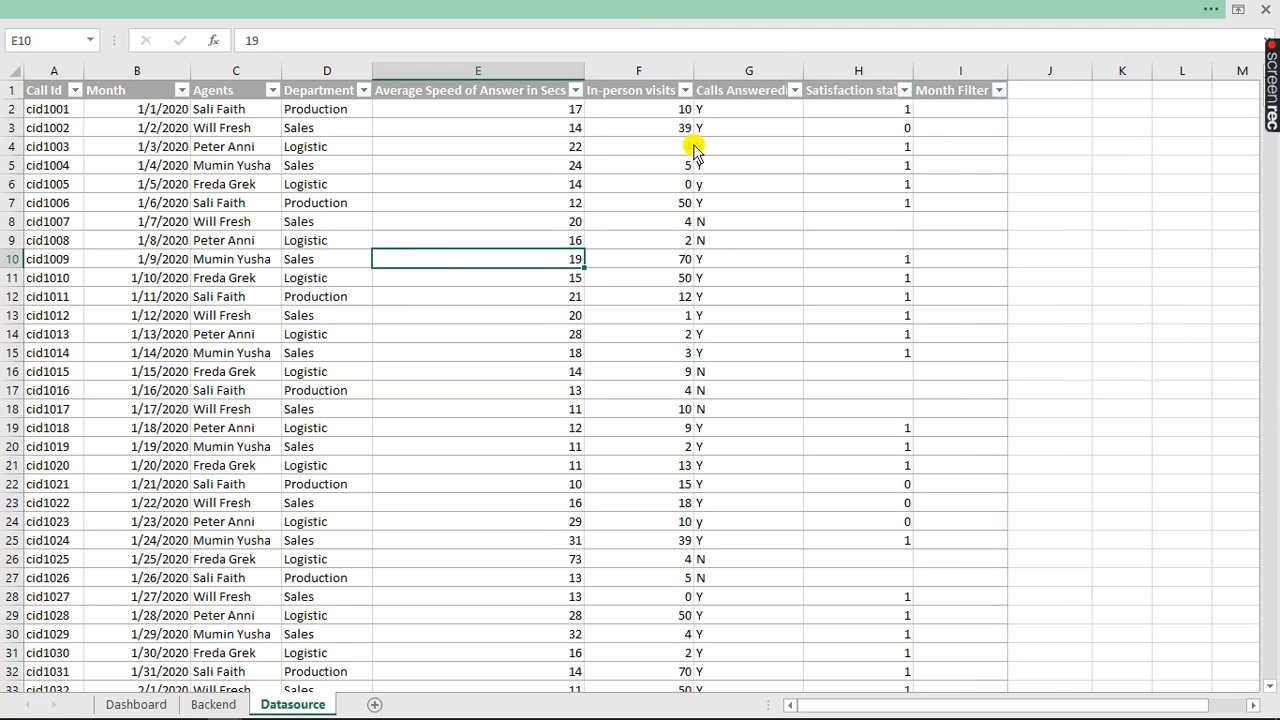
left_click(752, 42)
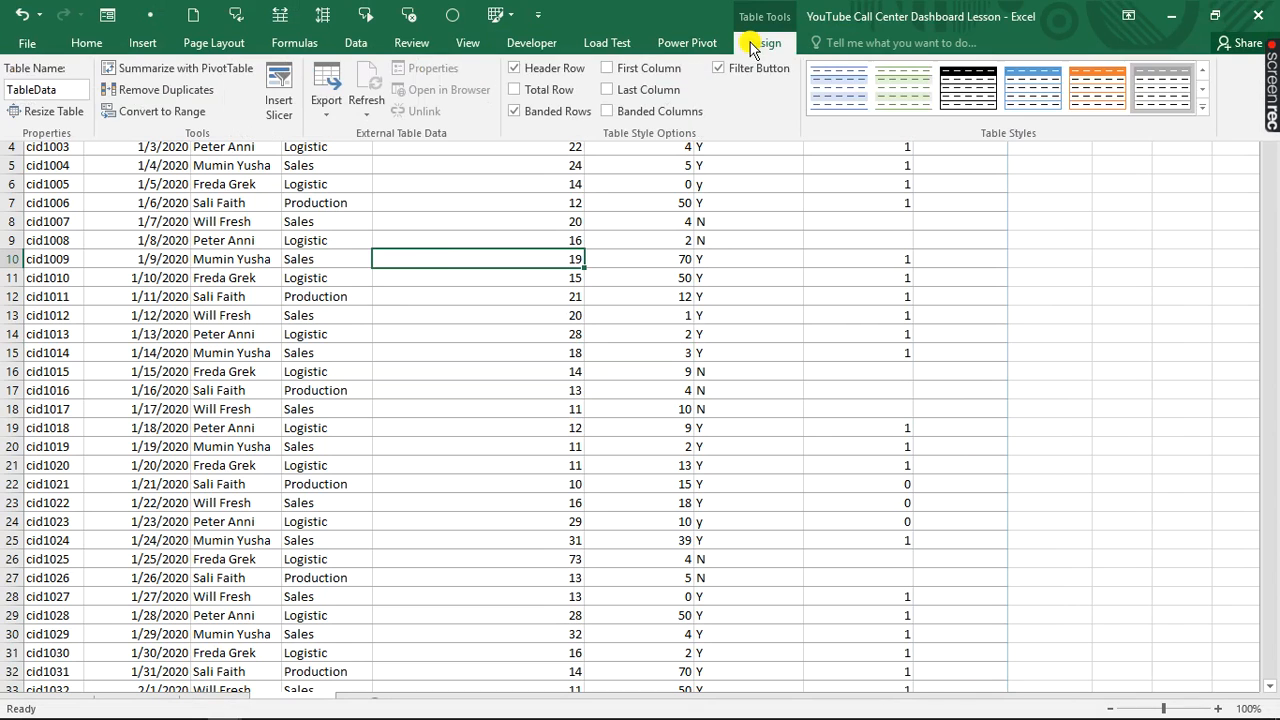
left_click(55, 88)
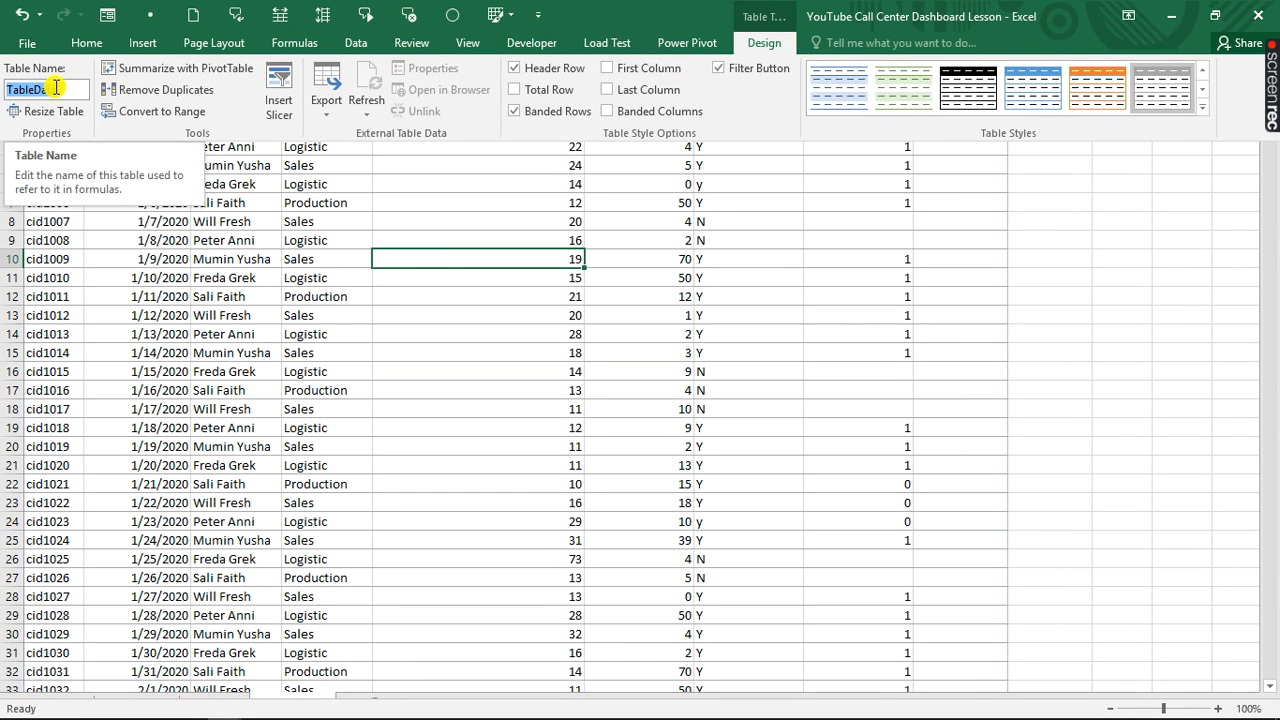
type("Full")
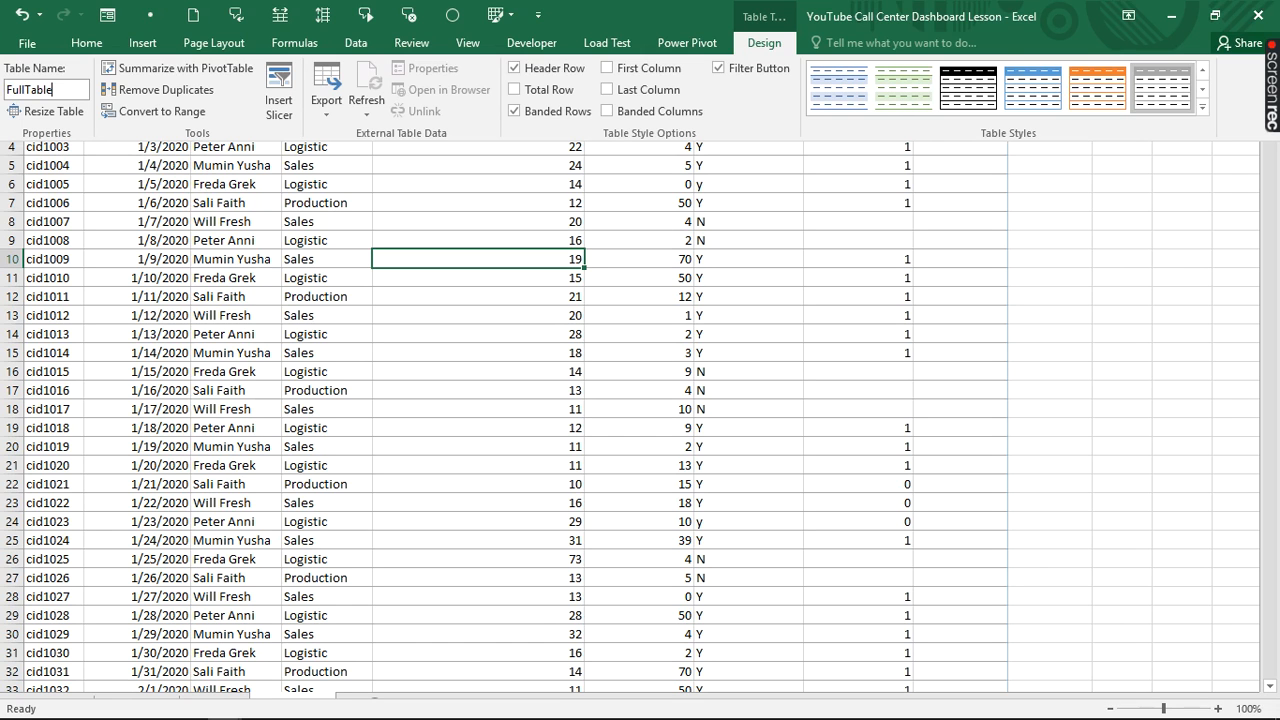
type("Table")
key("Return")
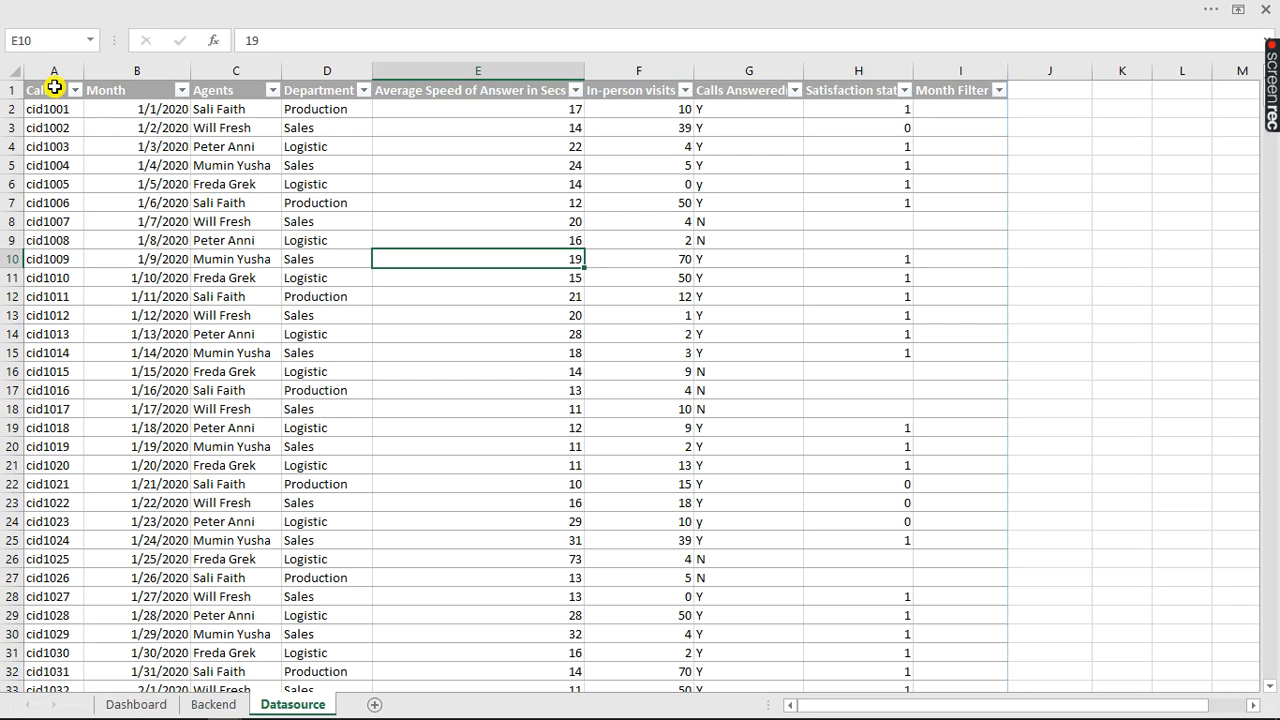
- Start an IF(AND( formula in I2 with the first condition that the row's Month is >= Backend!C9
left_click(953, 106)
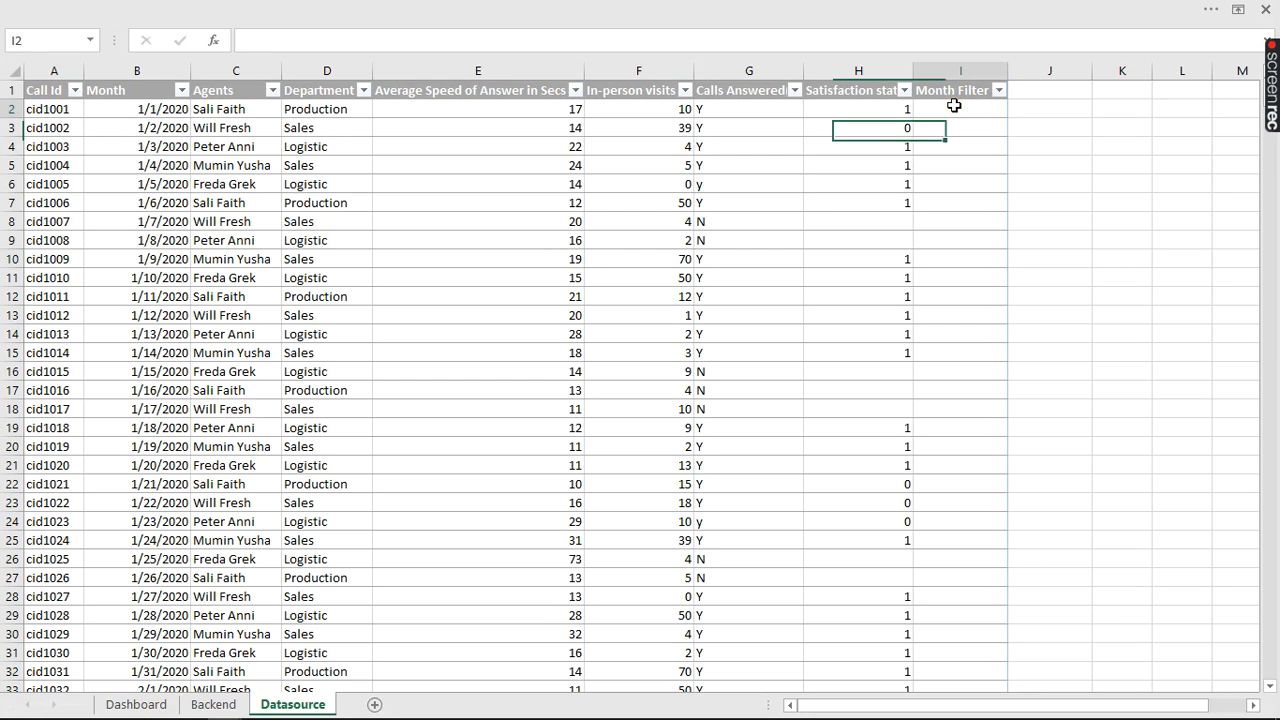
type("=if")
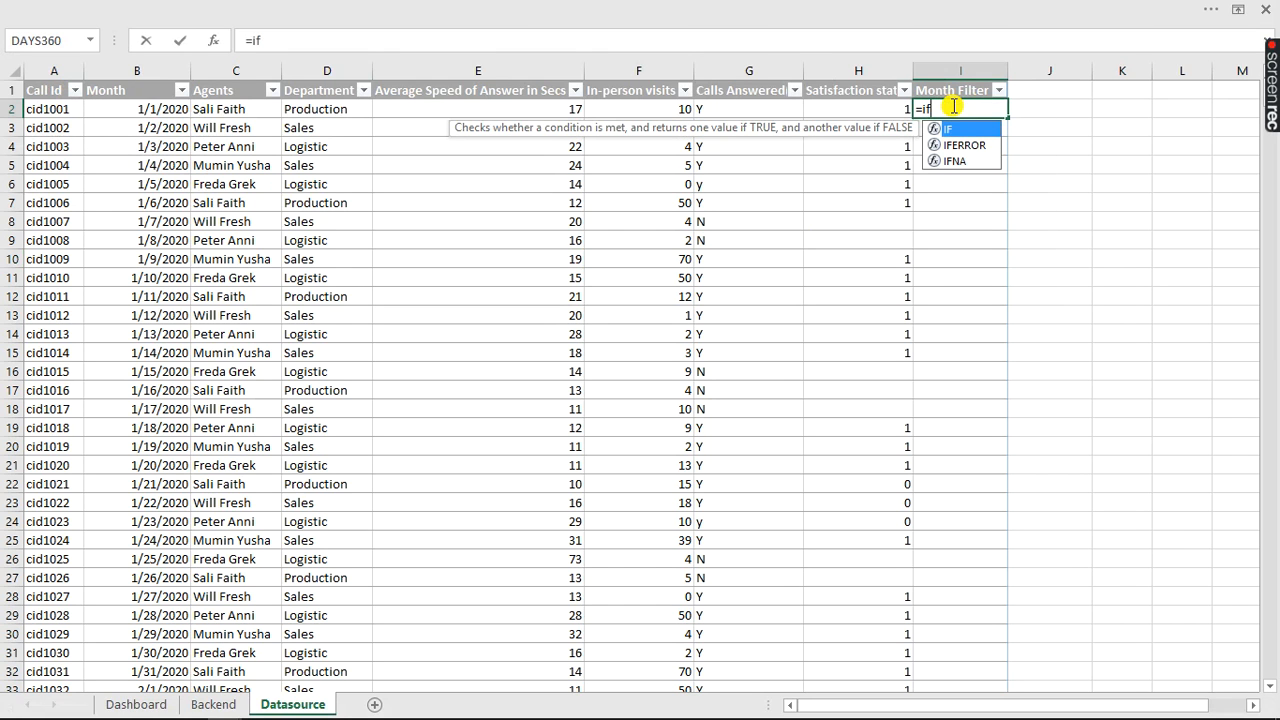
key("Tab")
type("an")
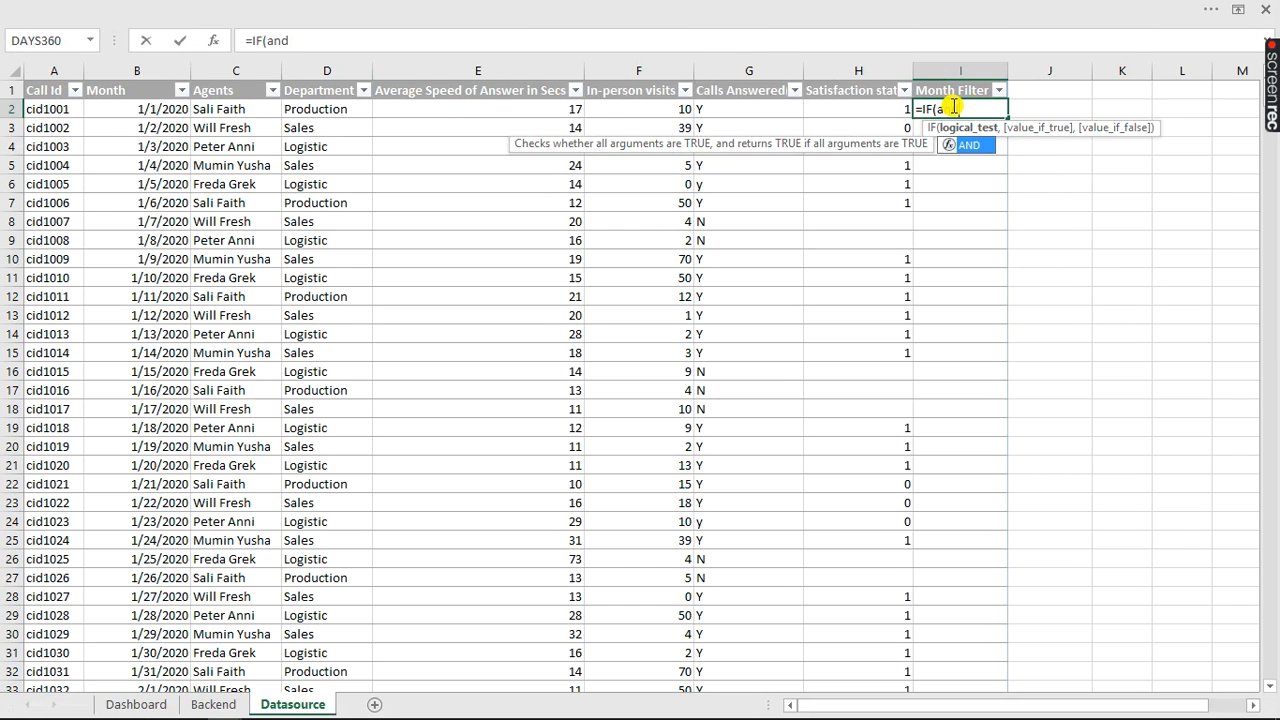
type("d")
key("Tab")
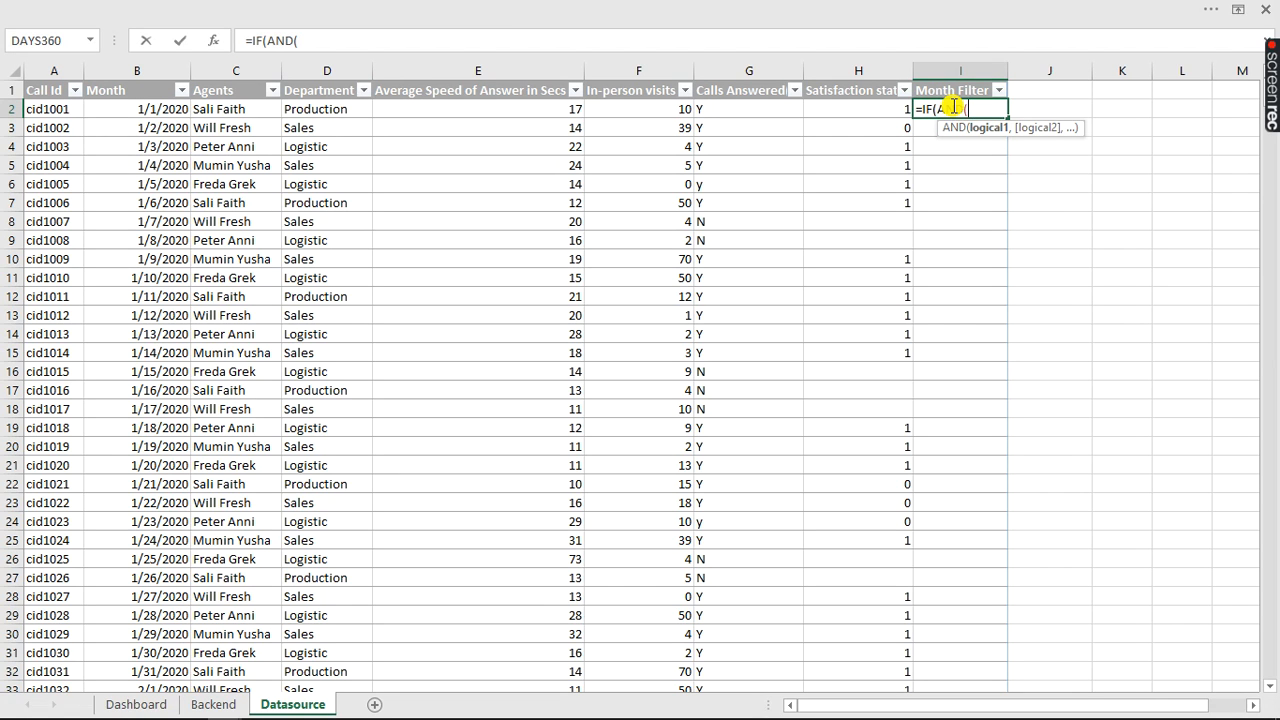
left_click(153, 113)
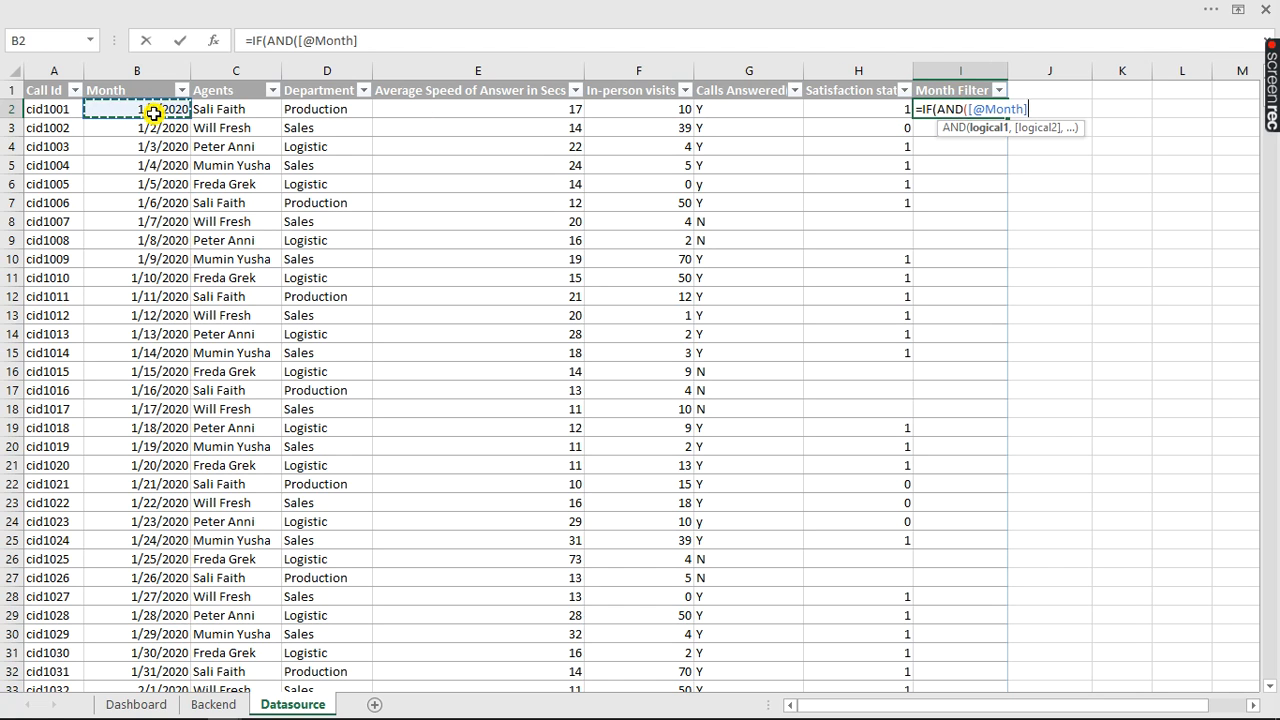
type(">=")
left_click(232, 705)
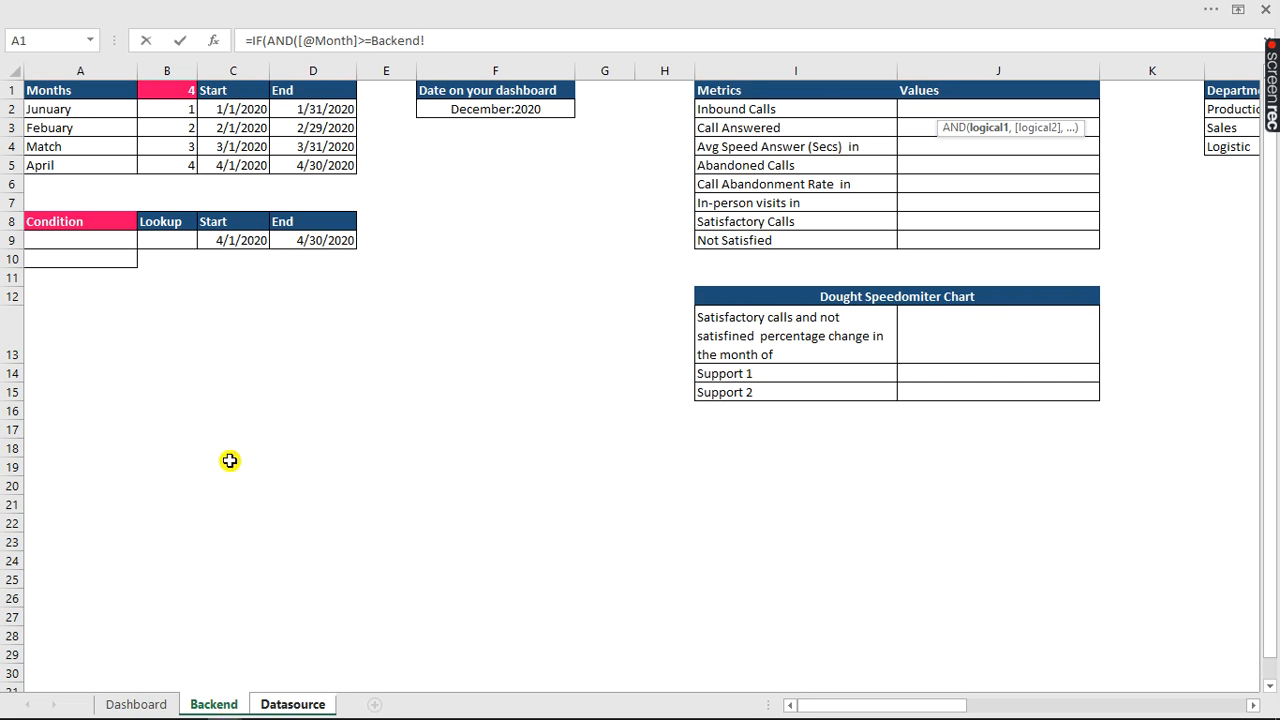
left_click(227, 240)
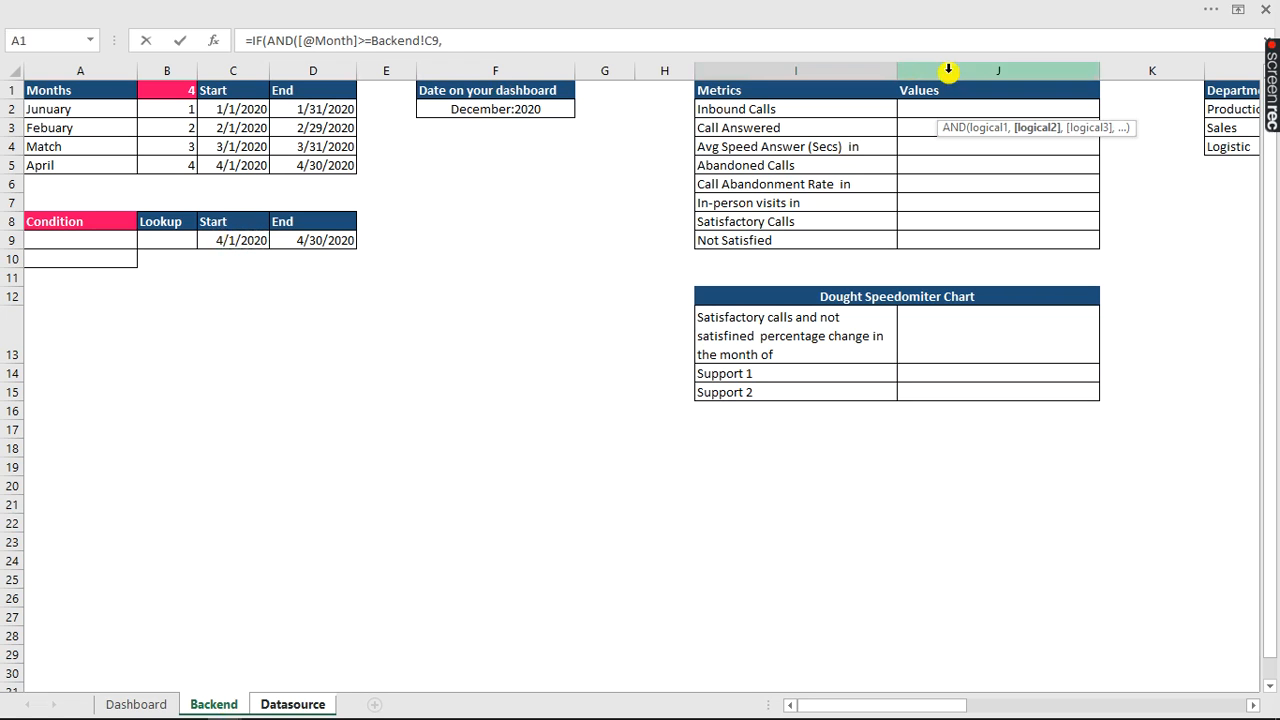
left_click_drag(1085, 127, 557, 162)
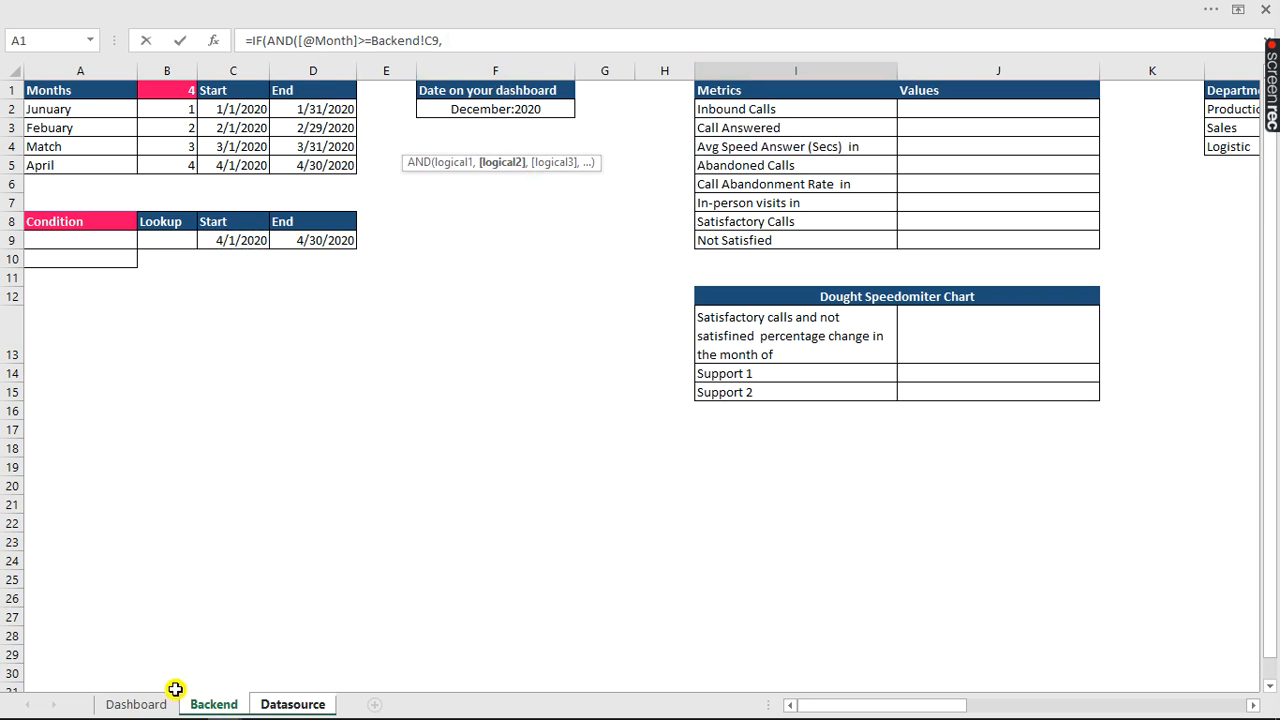
left_click(292, 704)
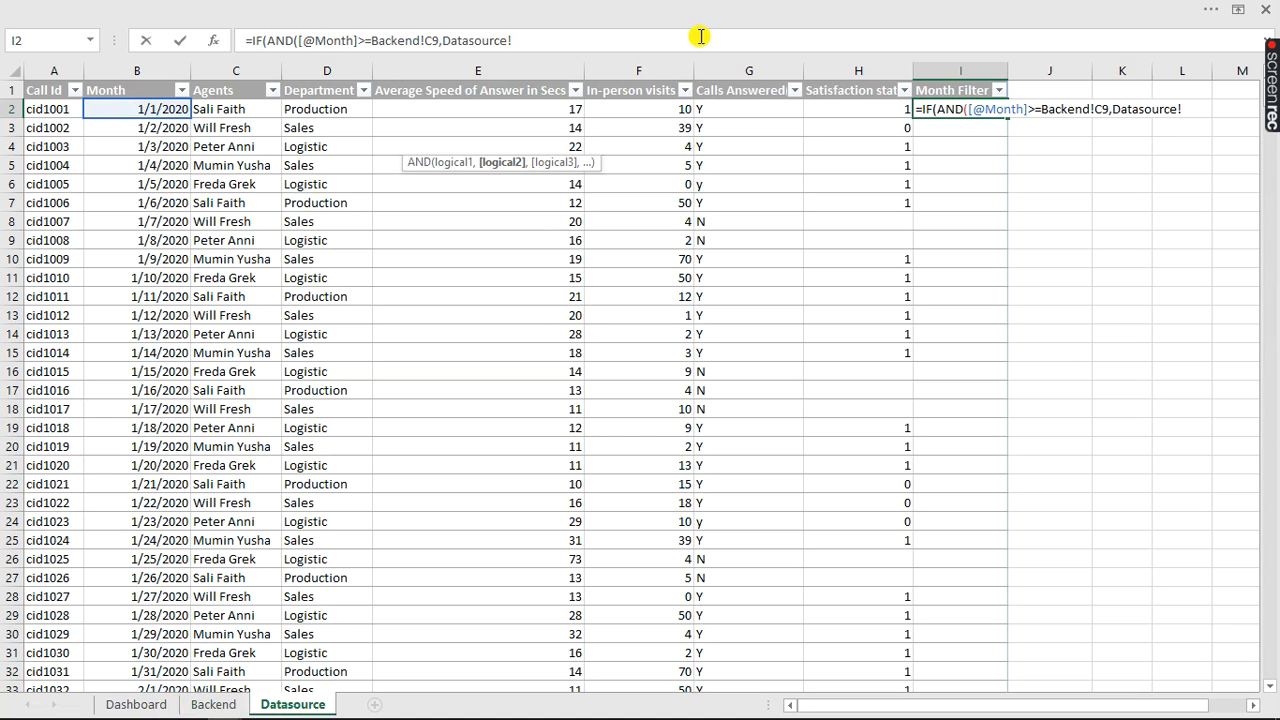
left_click(138, 110)
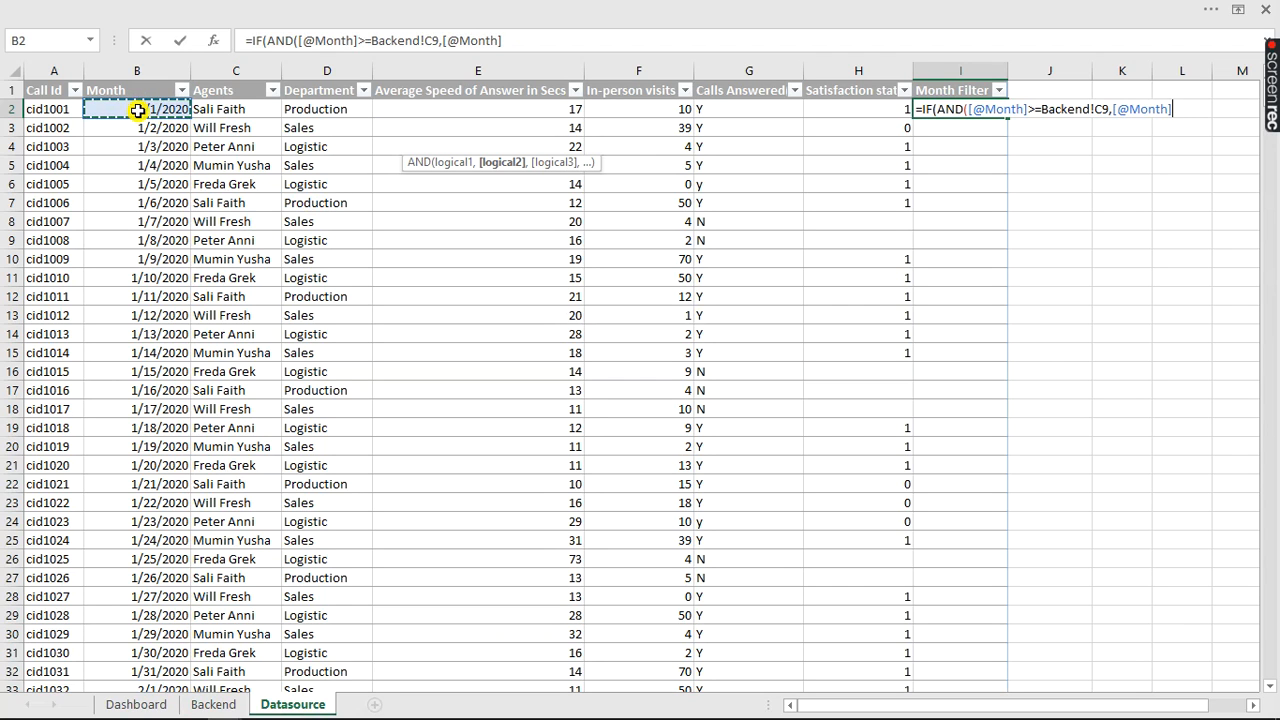
type("<=")
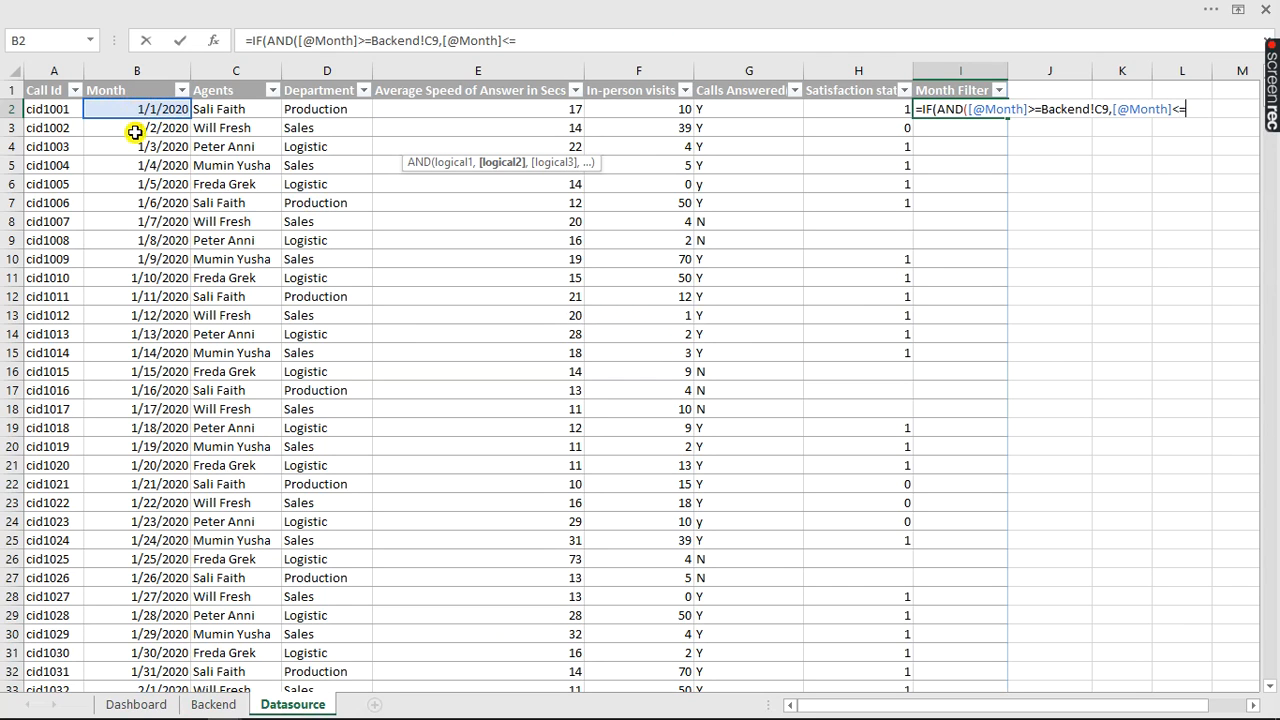
left_click(226, 706)
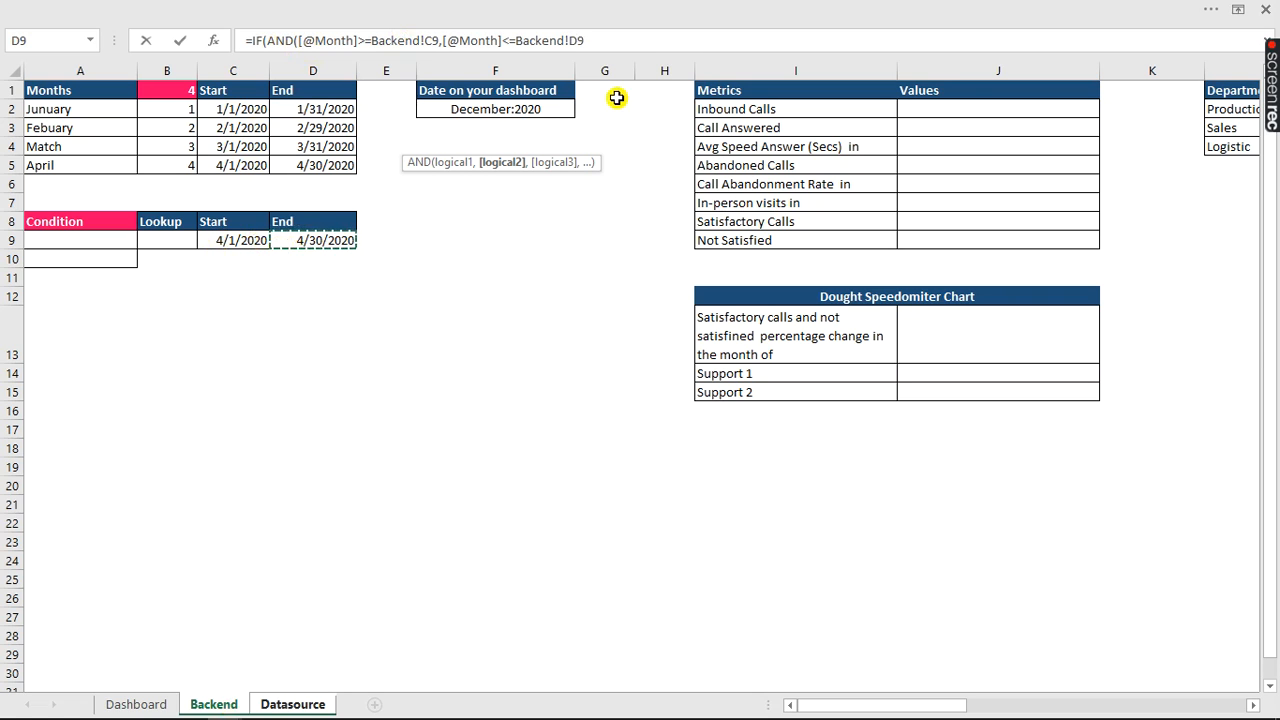
left_click(631, 40)
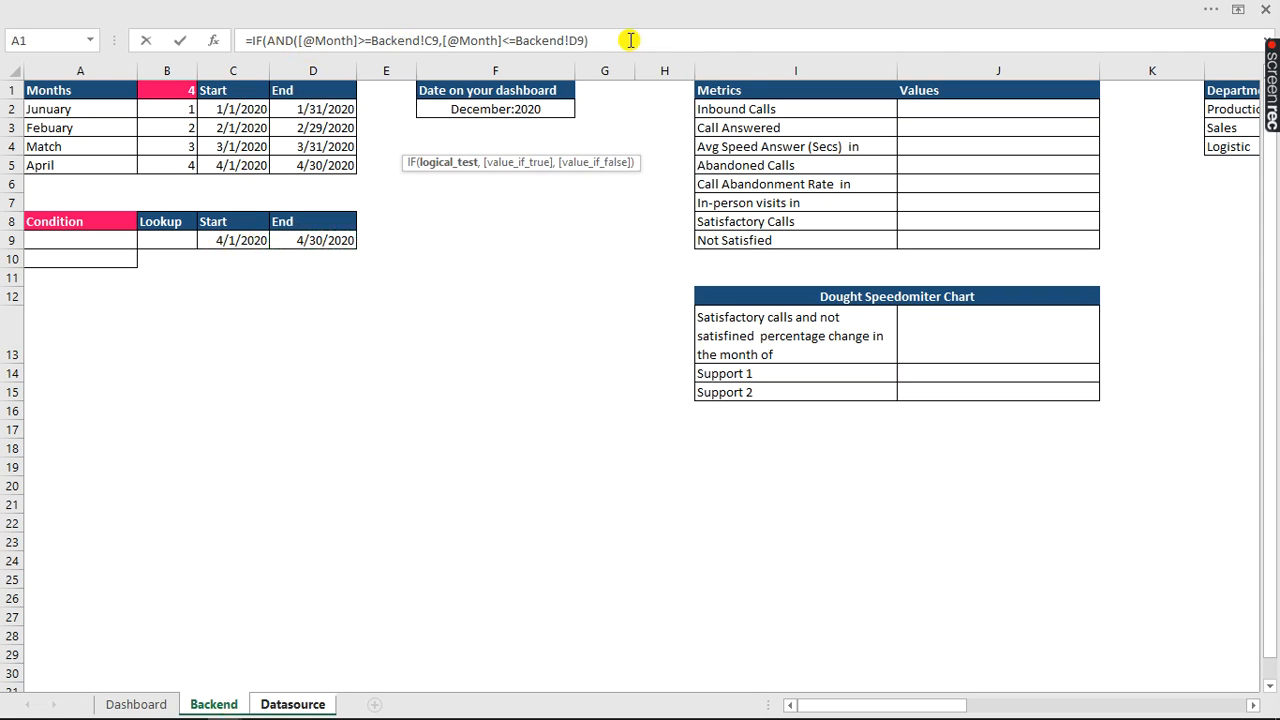
type(",")
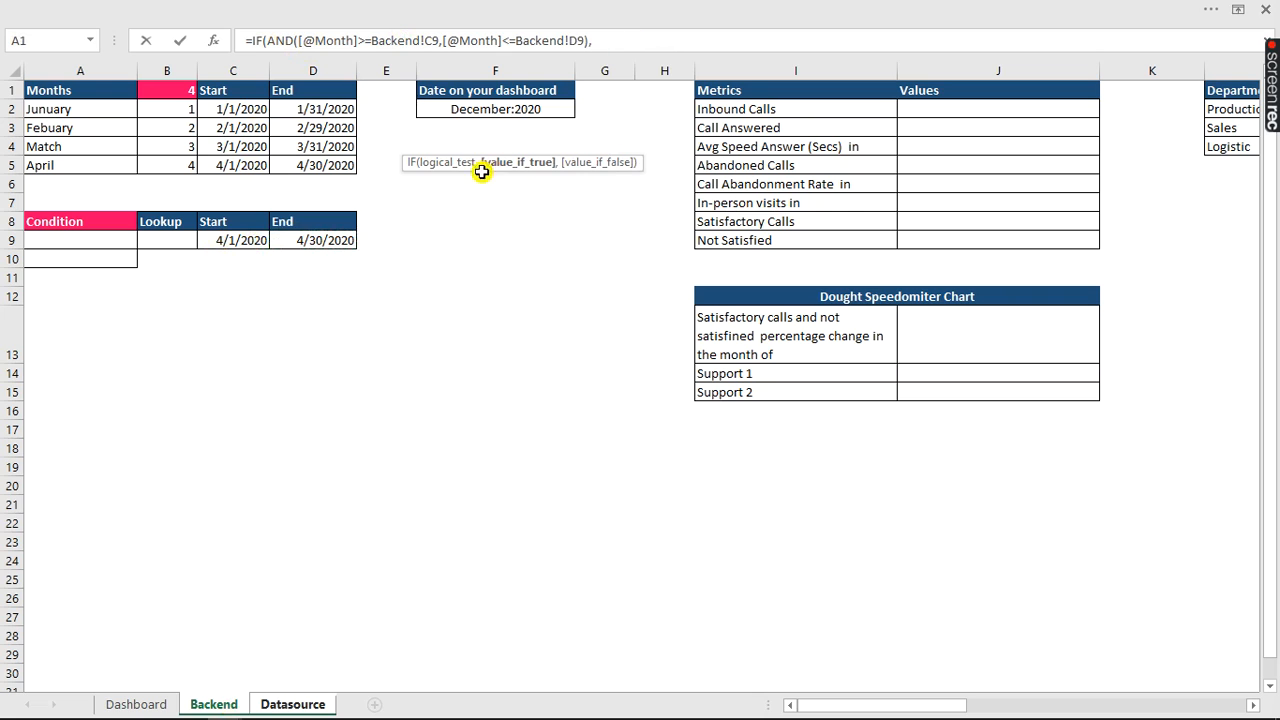
- Set the IF results to TRUE when the date test is met and FALSE otherwise, completing the Month Filter formula in I2
left_click(440, 162)
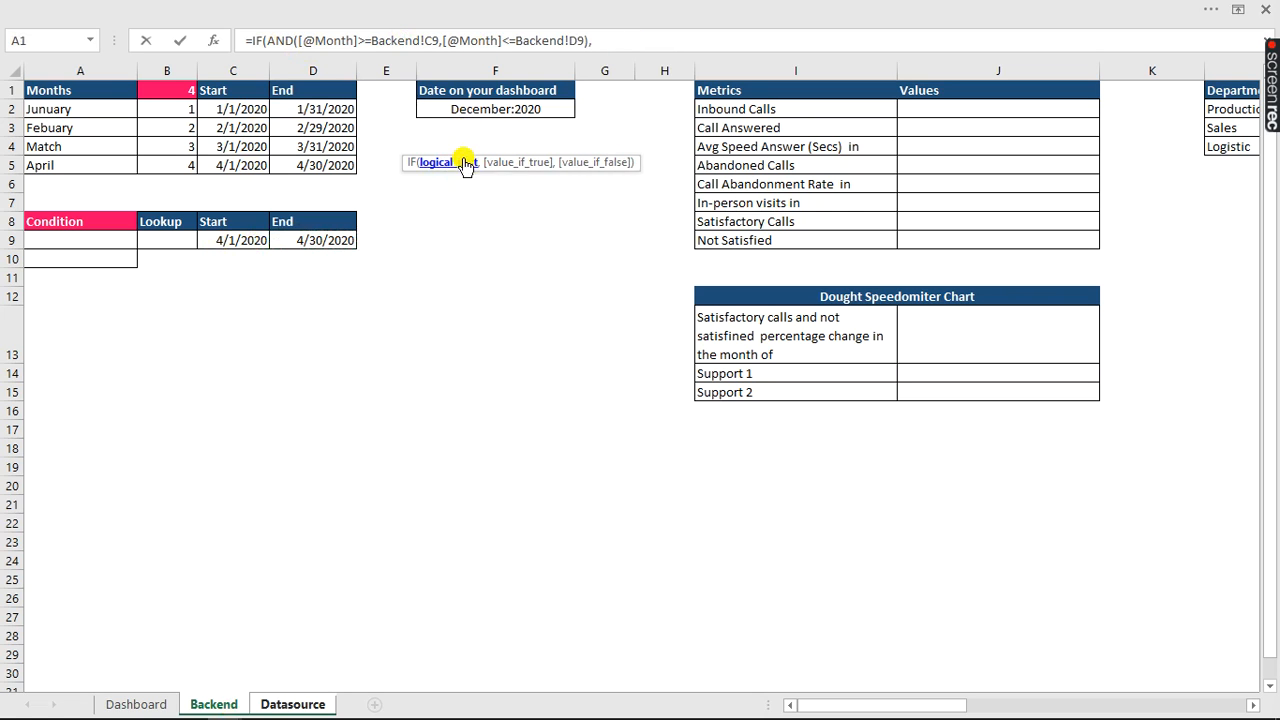
left_click(602, 40)
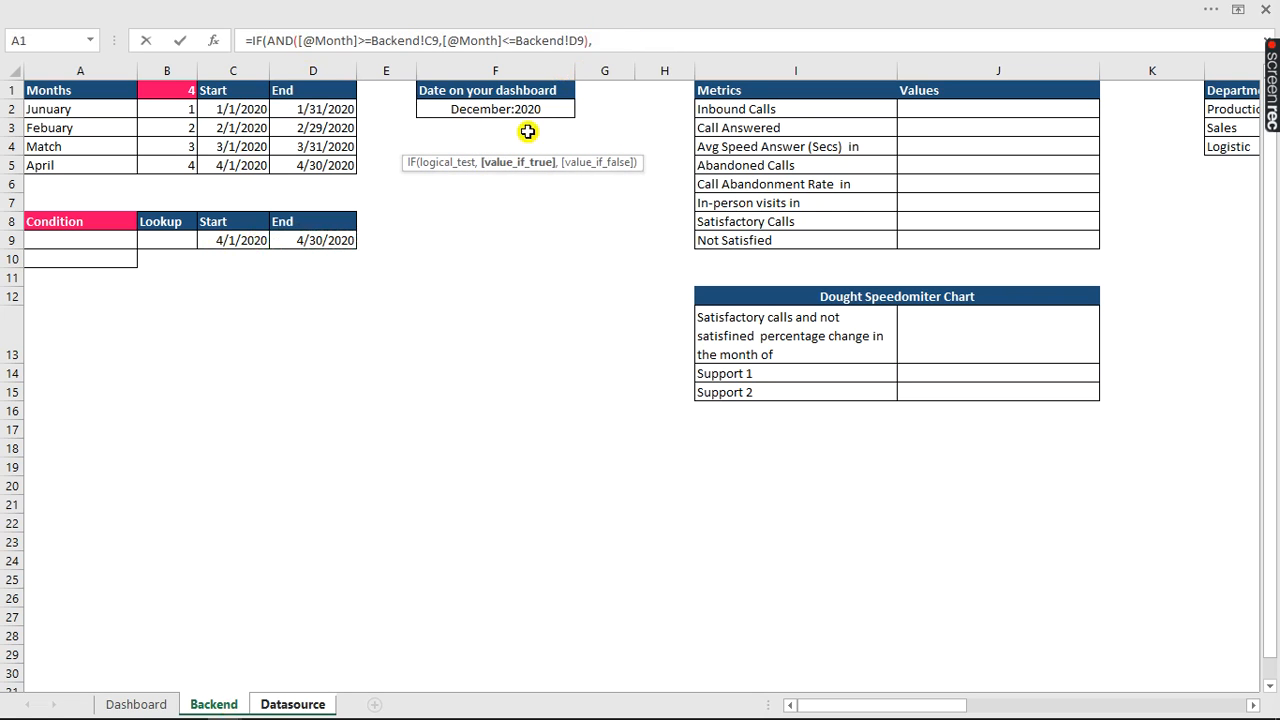
left_click(458, 165)
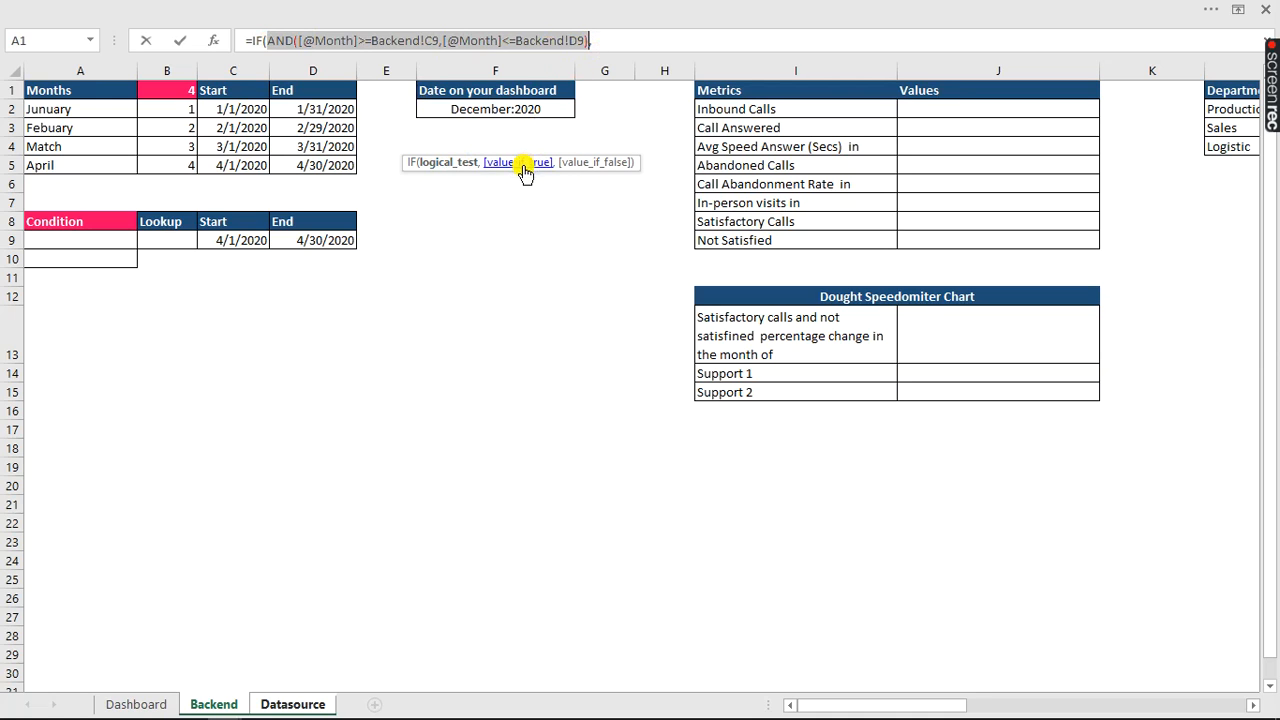
left_click(598, 41)
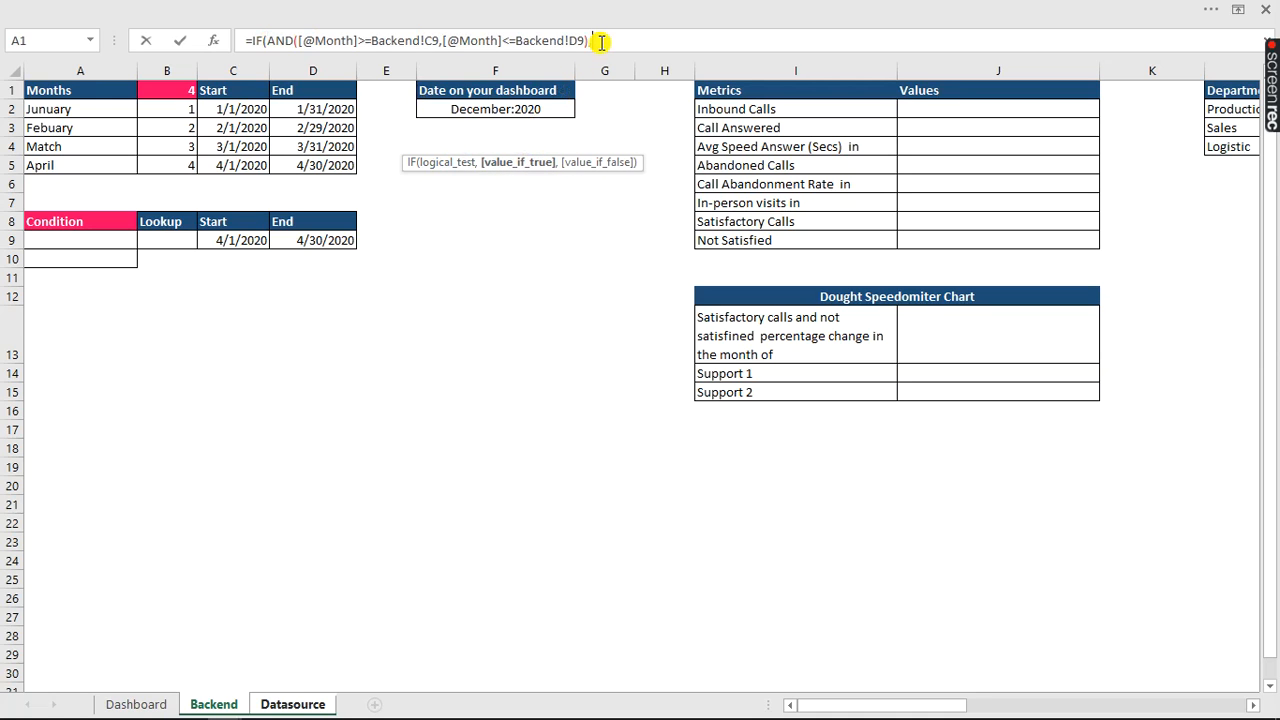
type("tru")
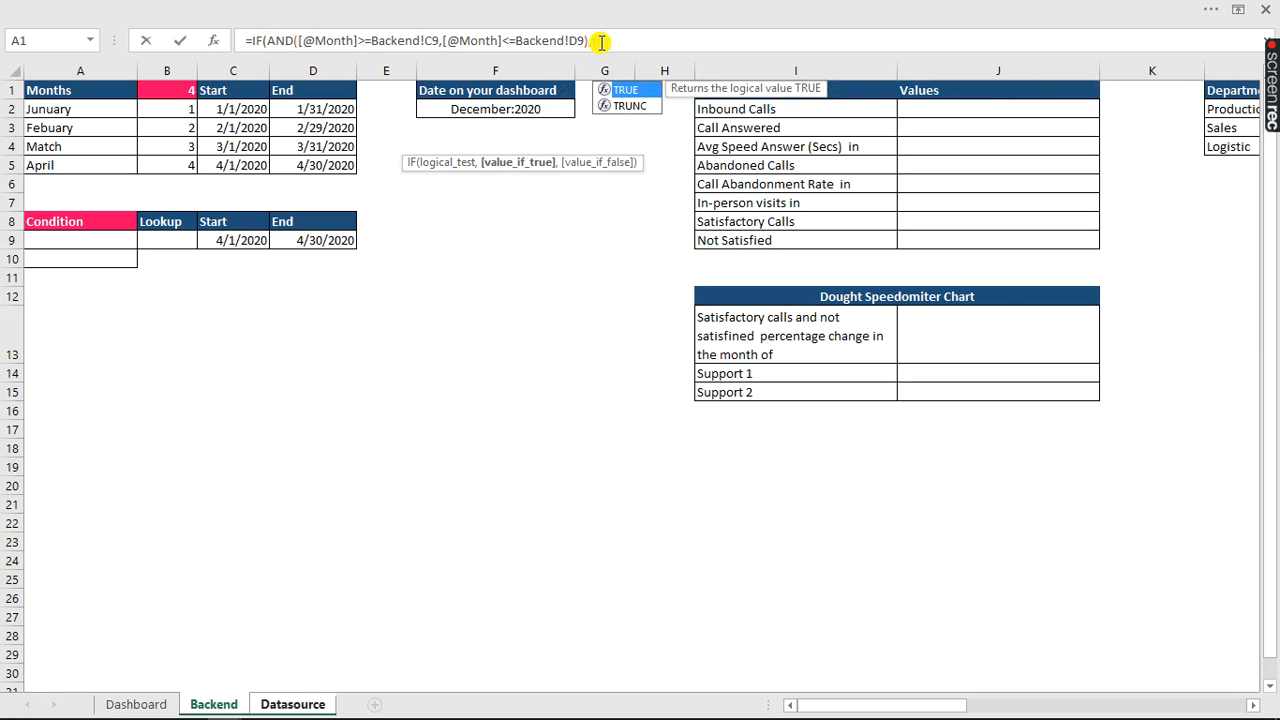
key("Tab")
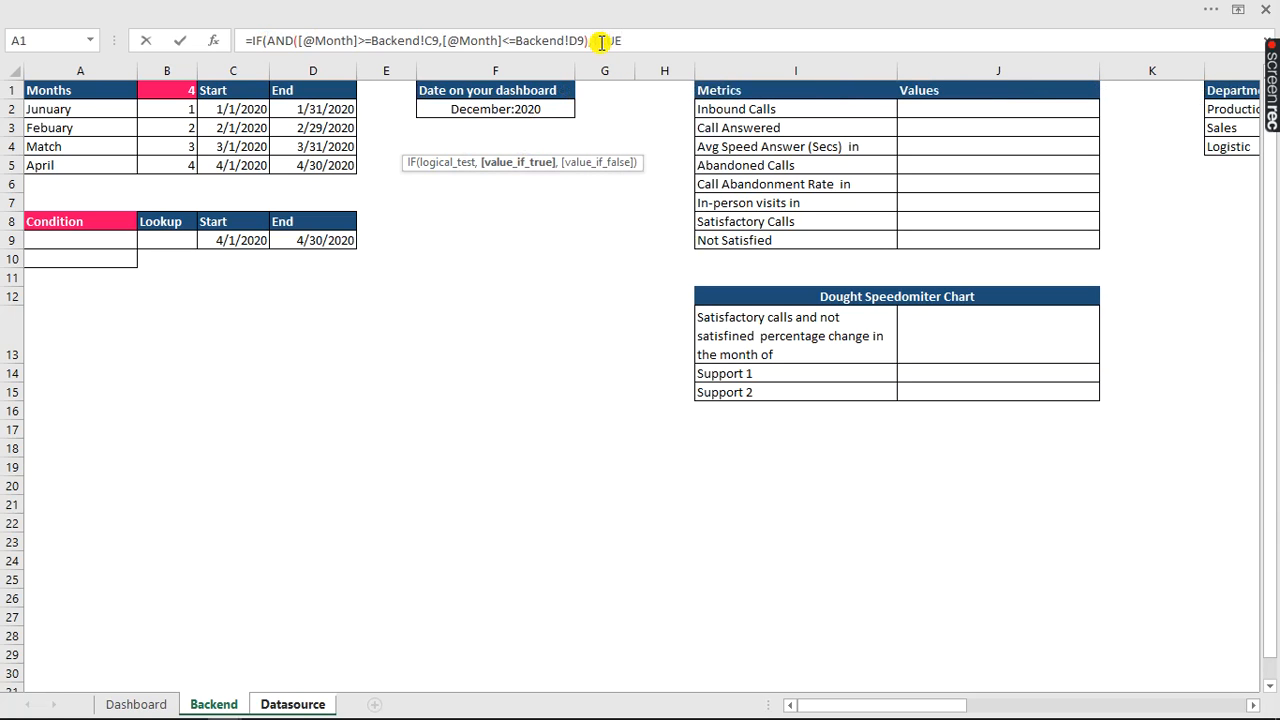
type(",")
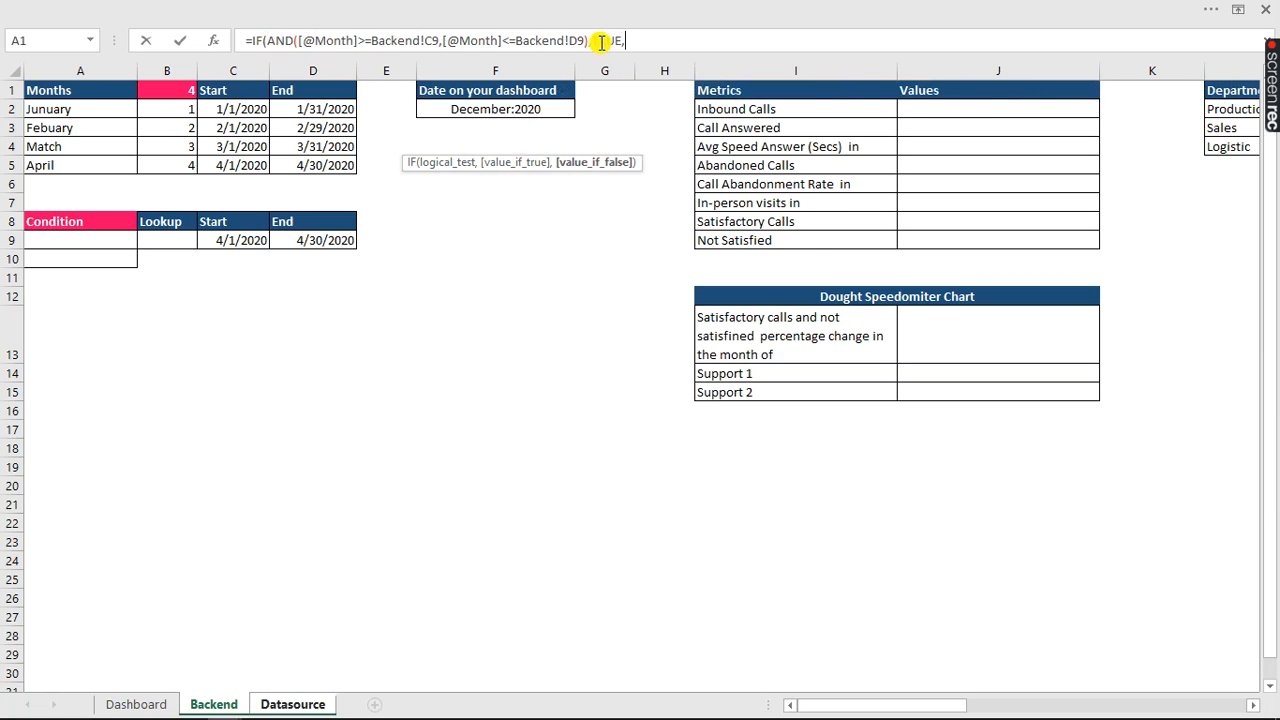
type("fal")
key("Tab")
type(")")
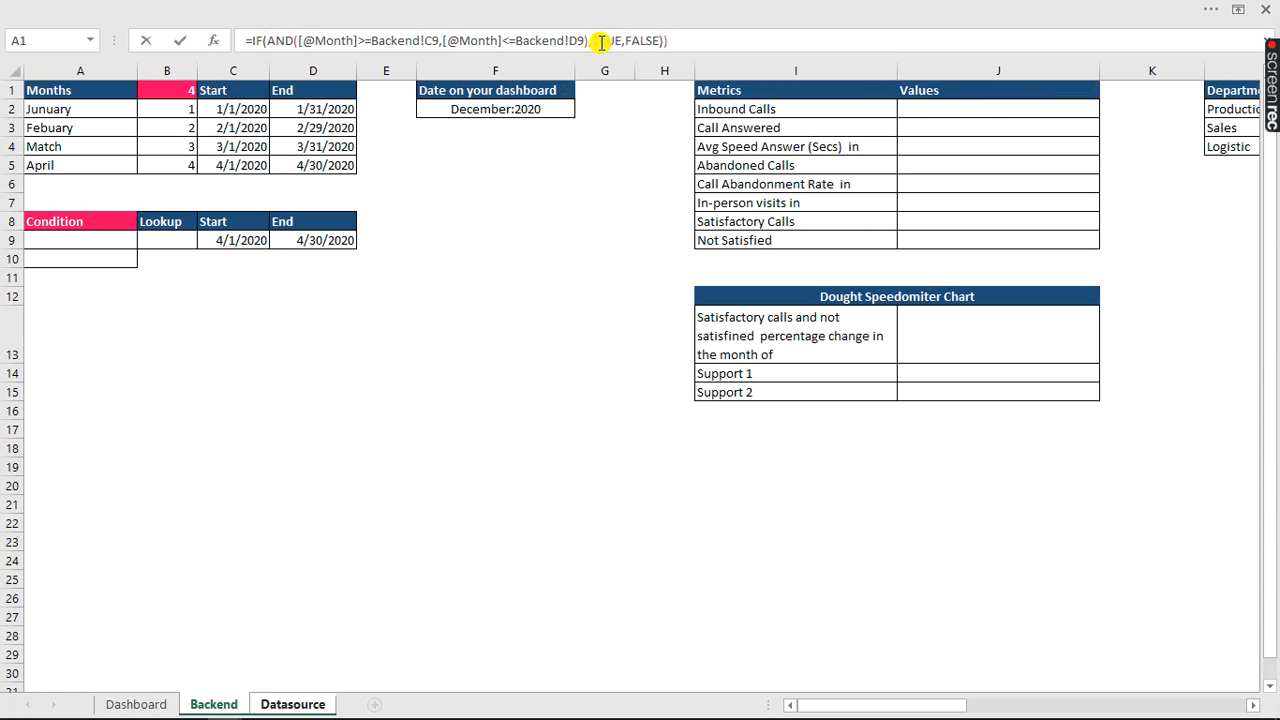
key("Return")
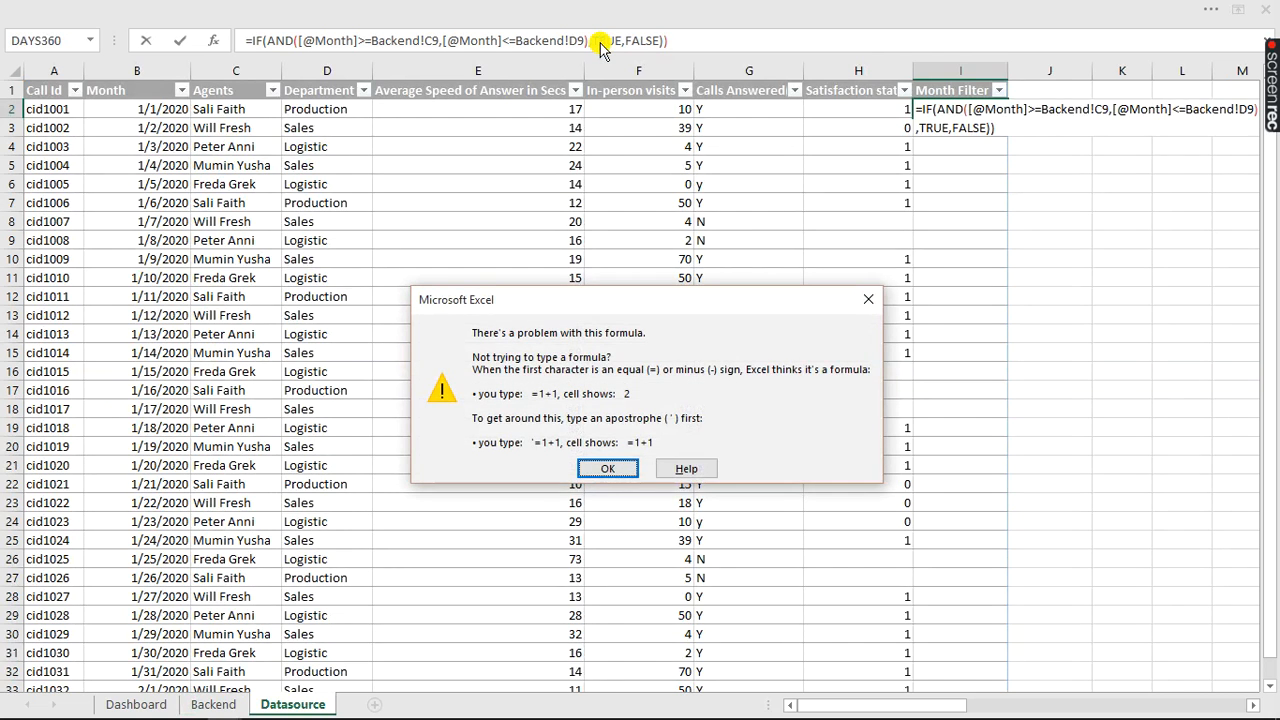
key("Return")
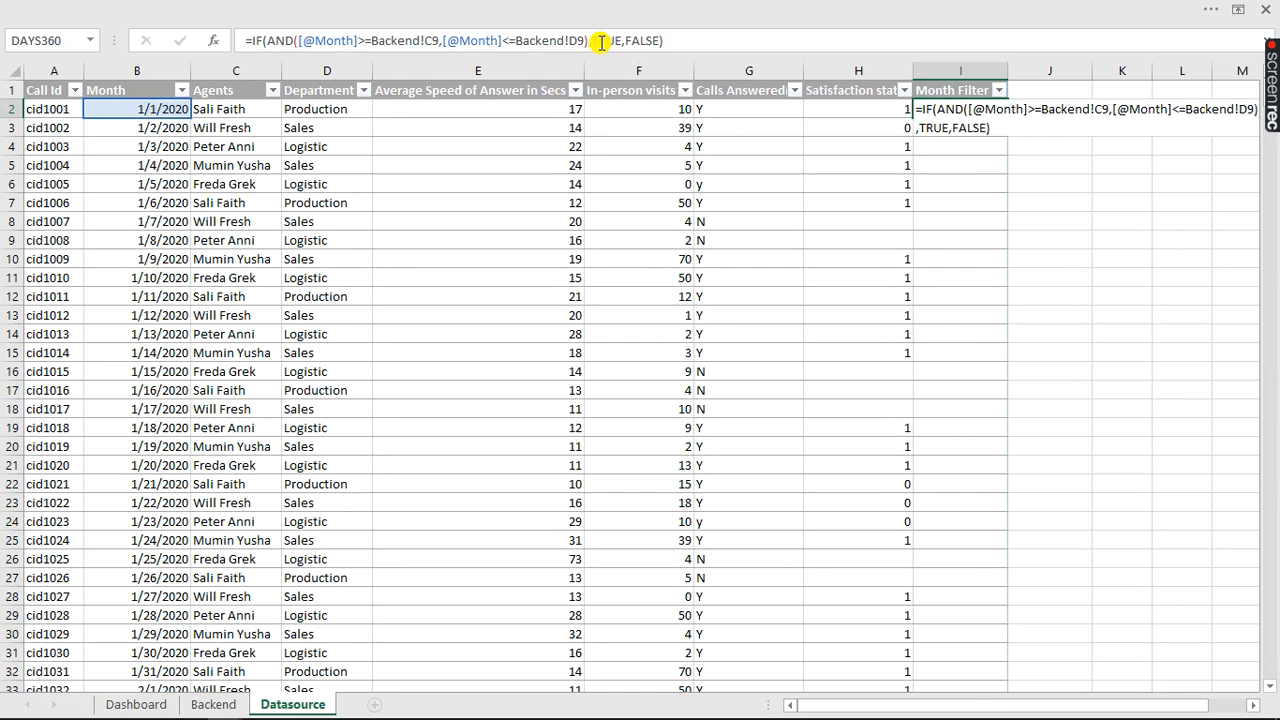
- Commit the Month Filter formula and check its column results and filter values against the Backend start and end dates
key("Return")
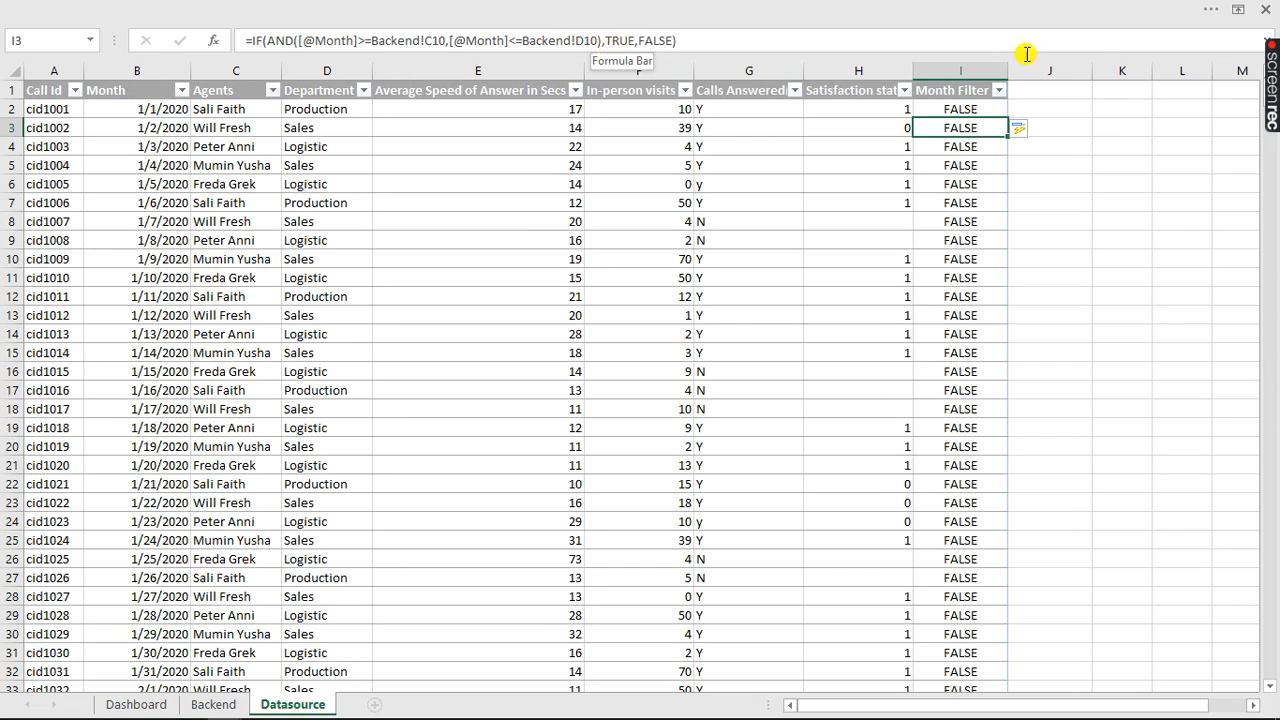
left_click(955, 259)
left_click(968, 183)
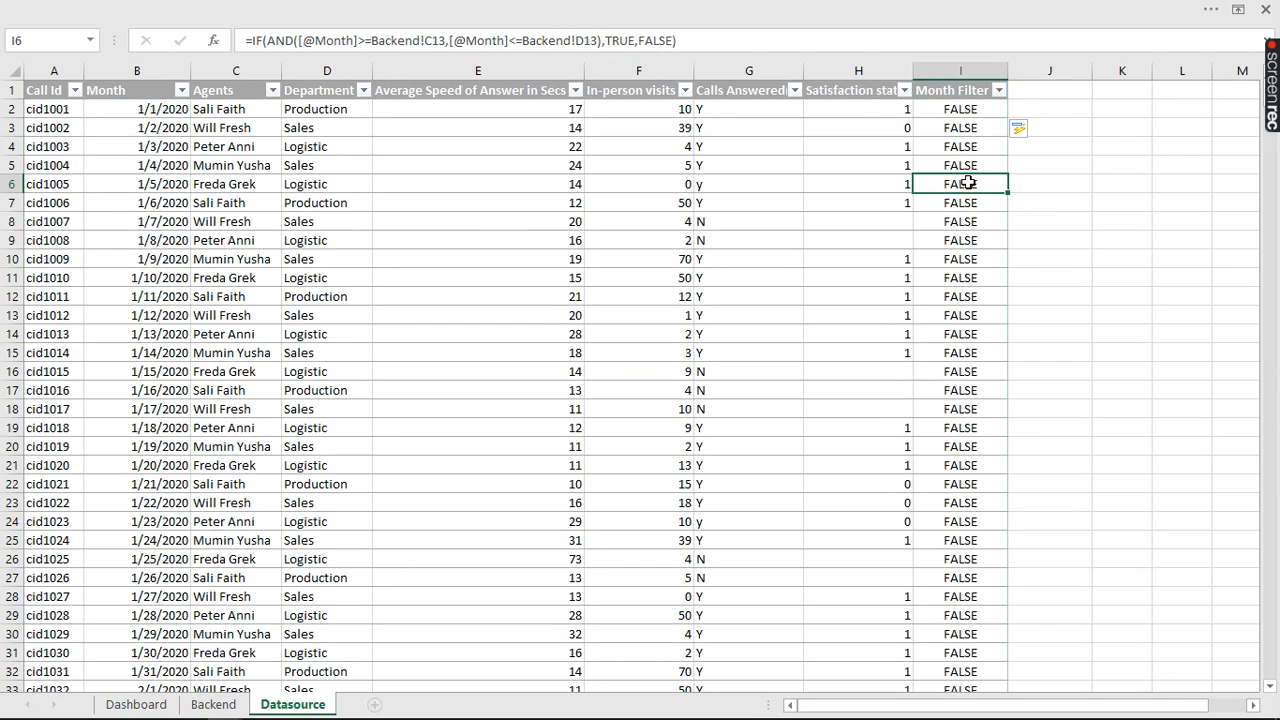
left_click(999, 90)
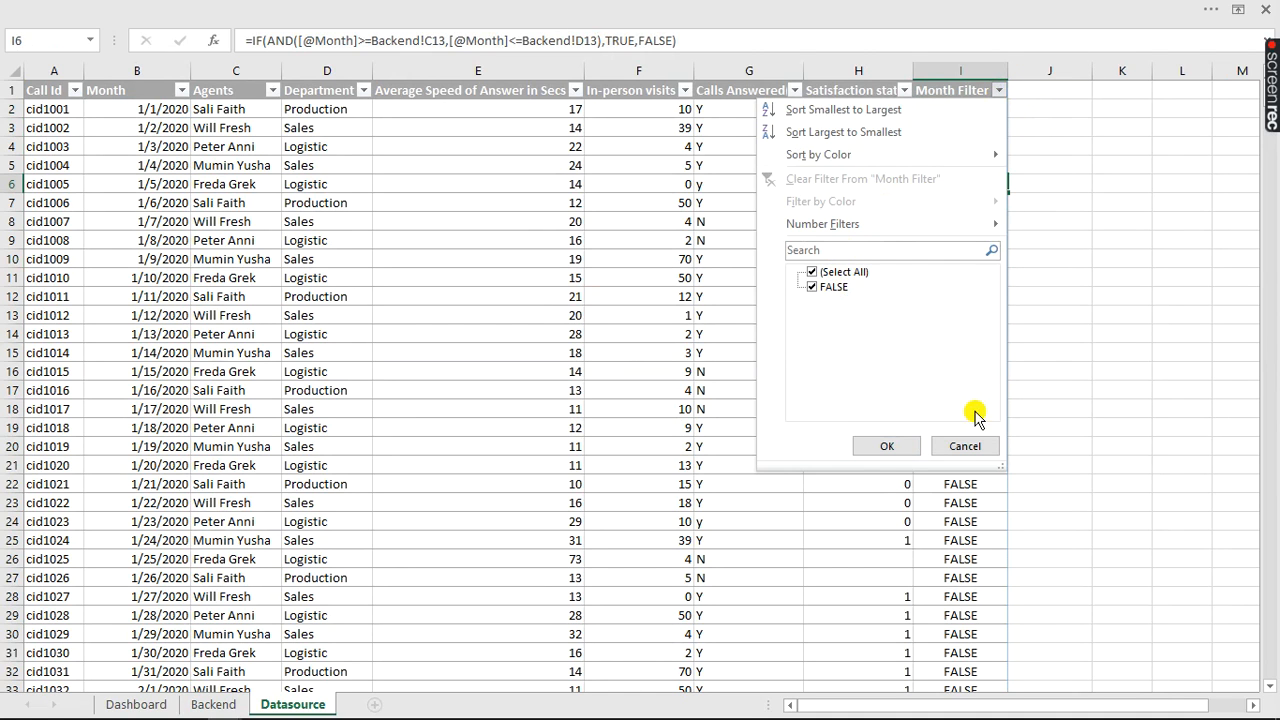
left_click(966, 446)
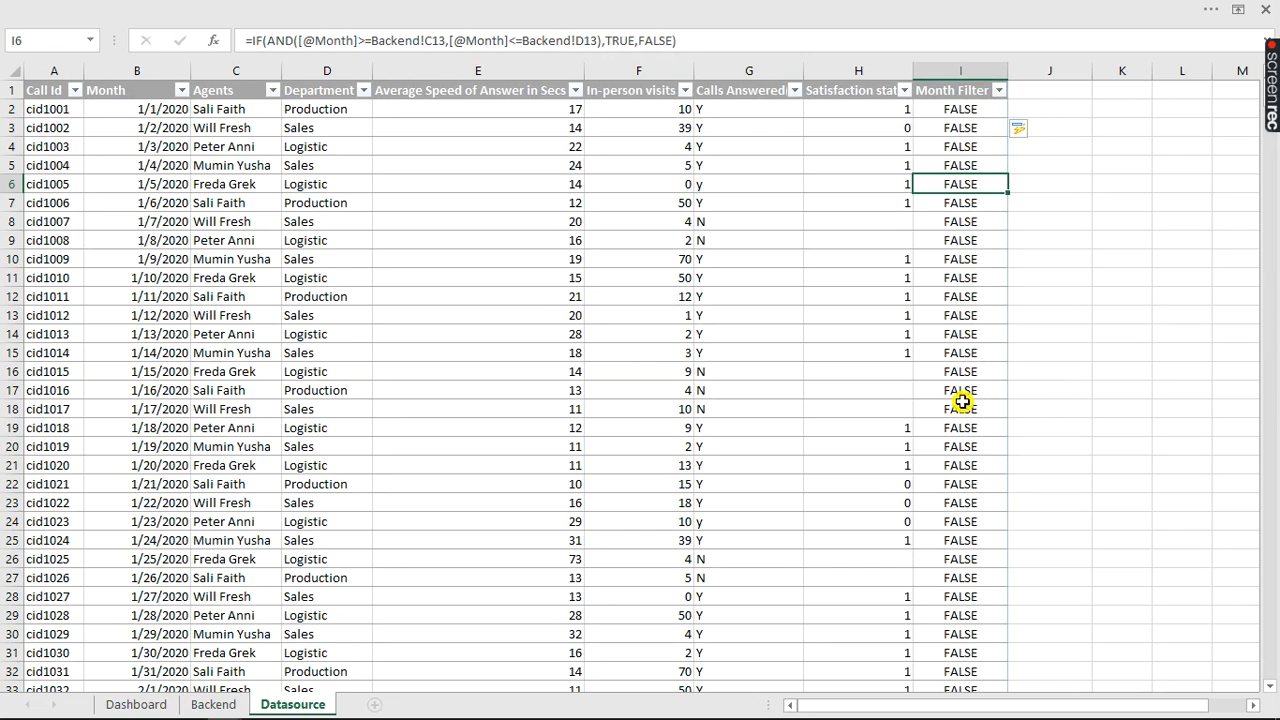
left_click(214, 704)
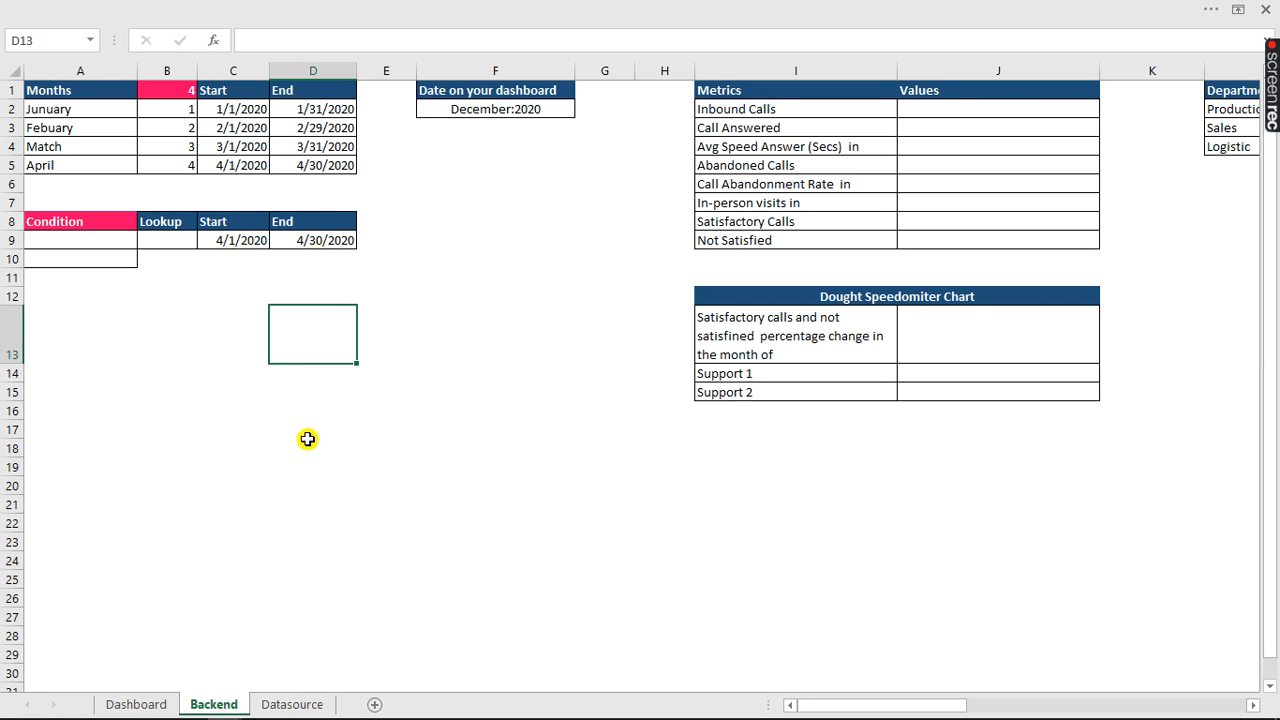
left_click(292, 704)
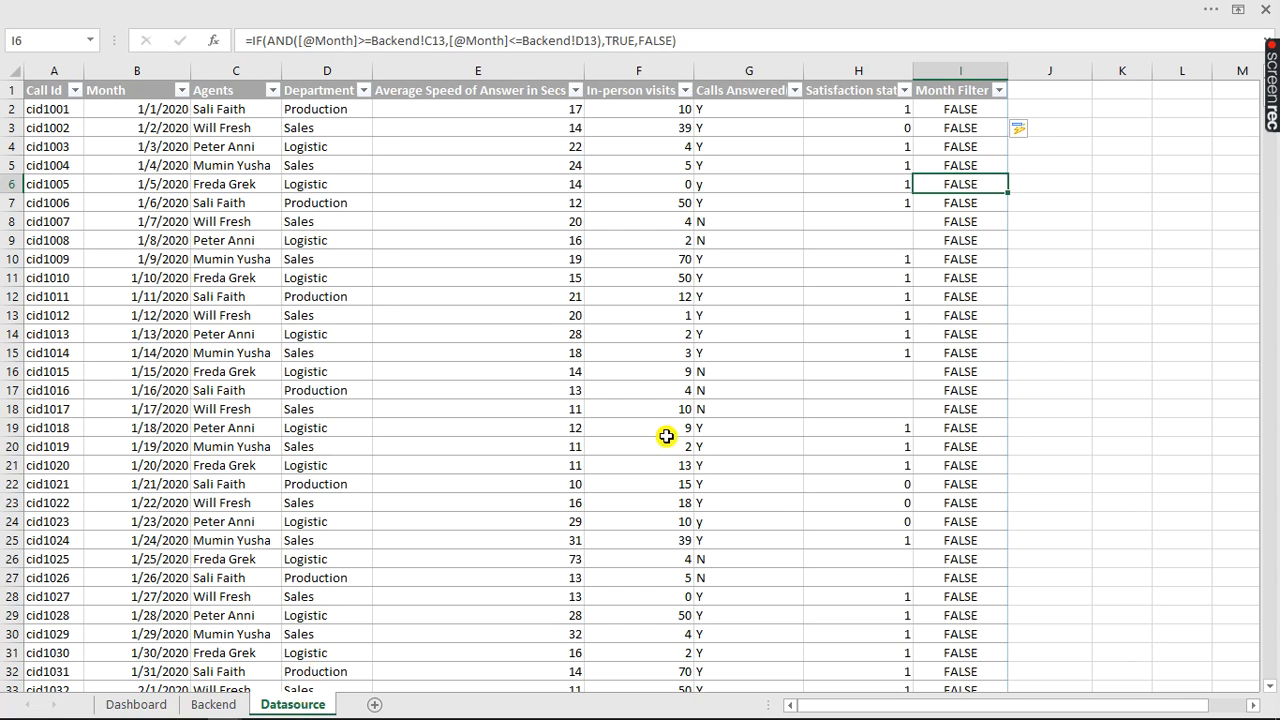
- Make the Backend references in the I2 Month Filter formula absolute, as Backend!$C$9 and Backend!$D$9
left_click(960, 111)
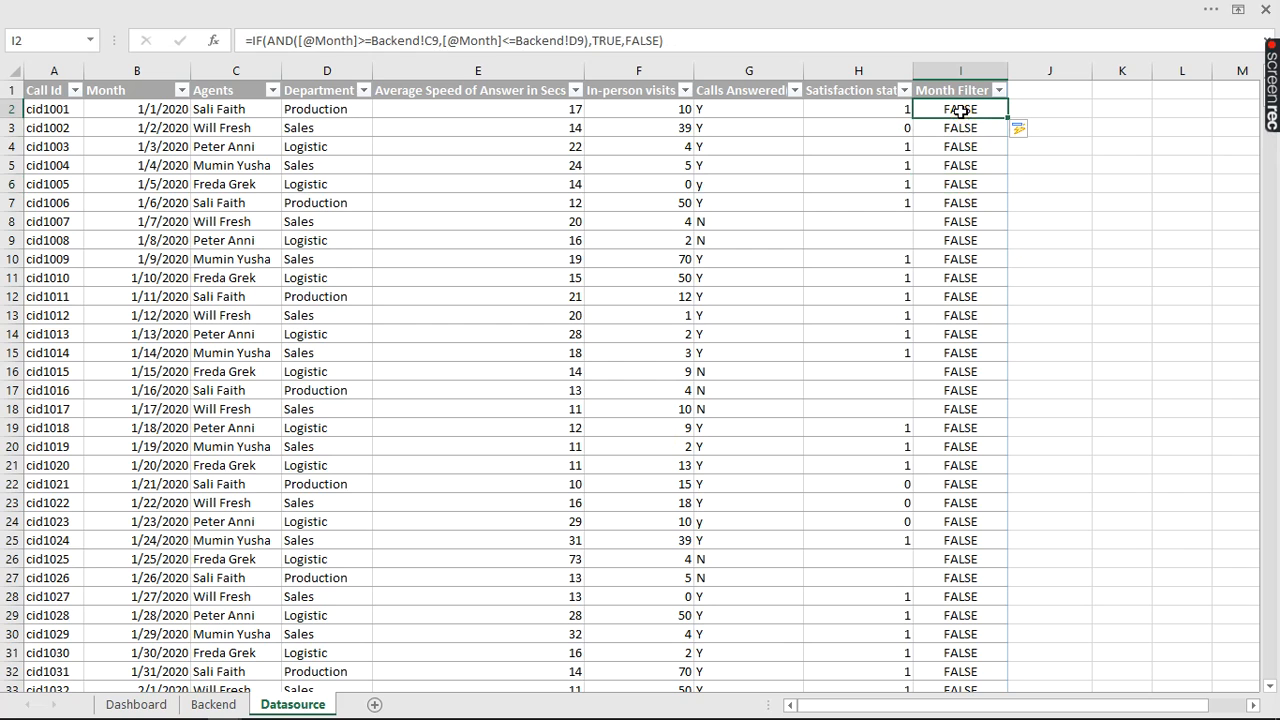
left_click(428, 40)
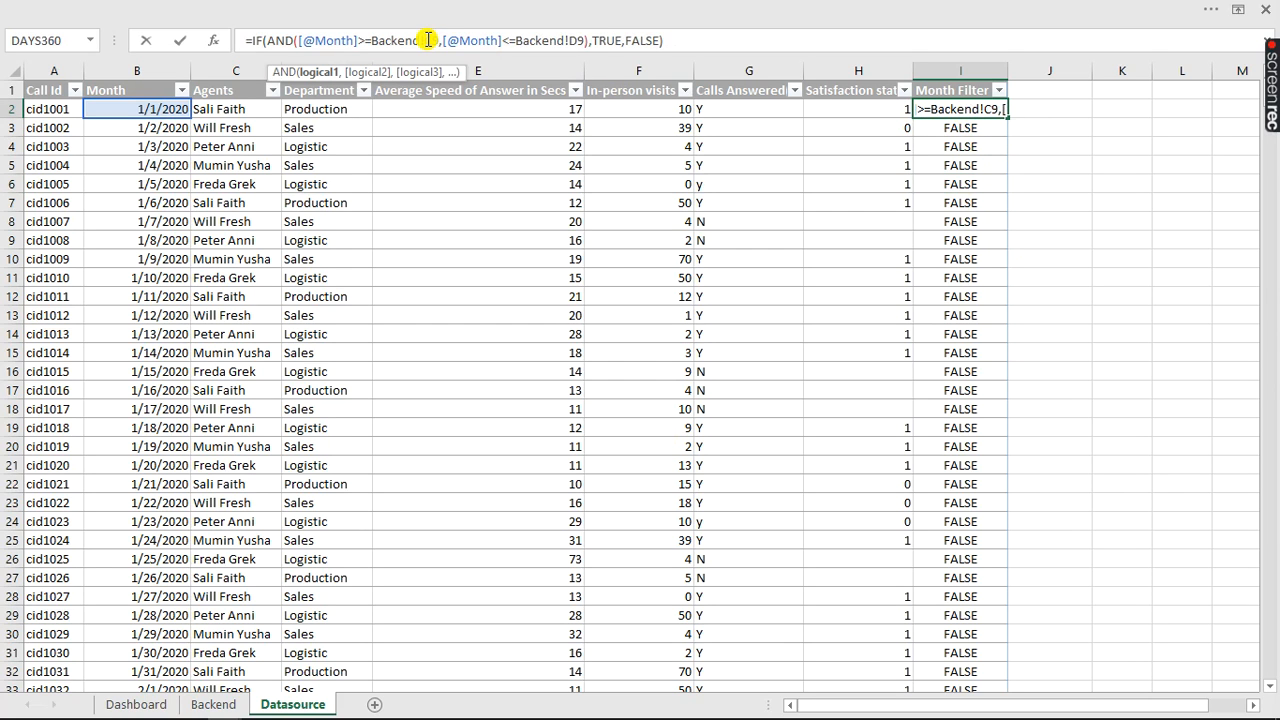
type("$C")
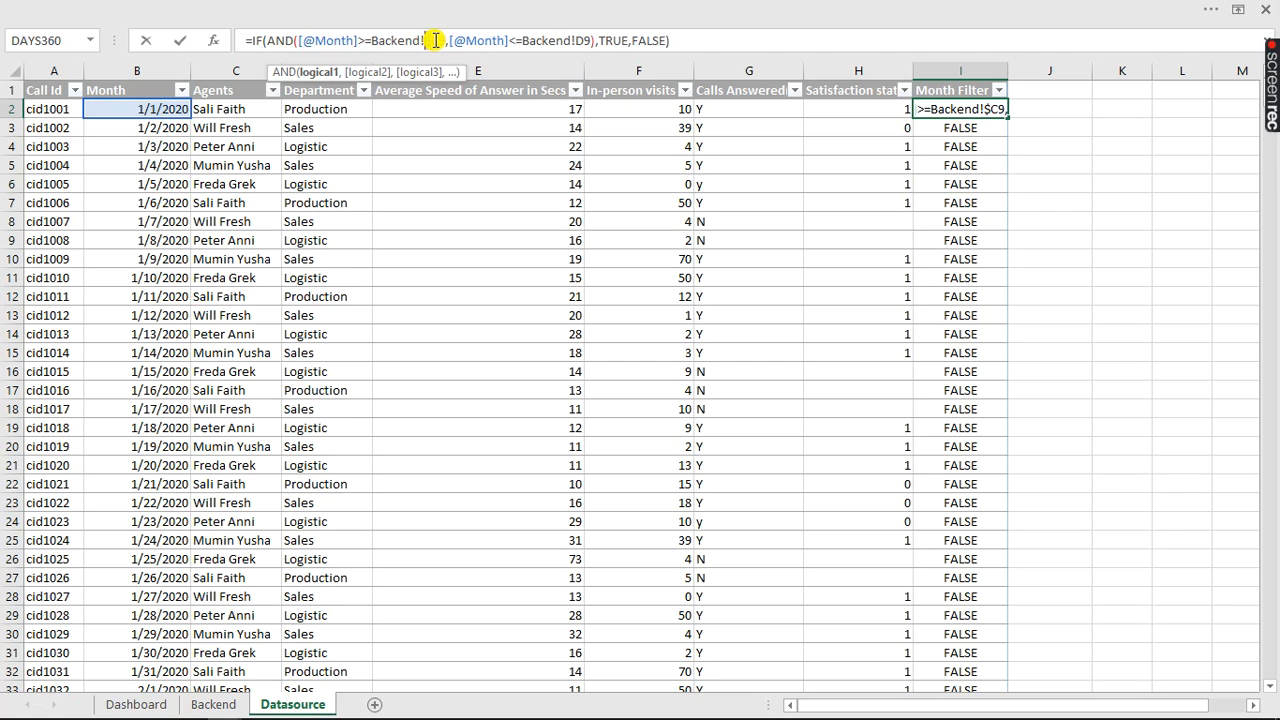
type("$")
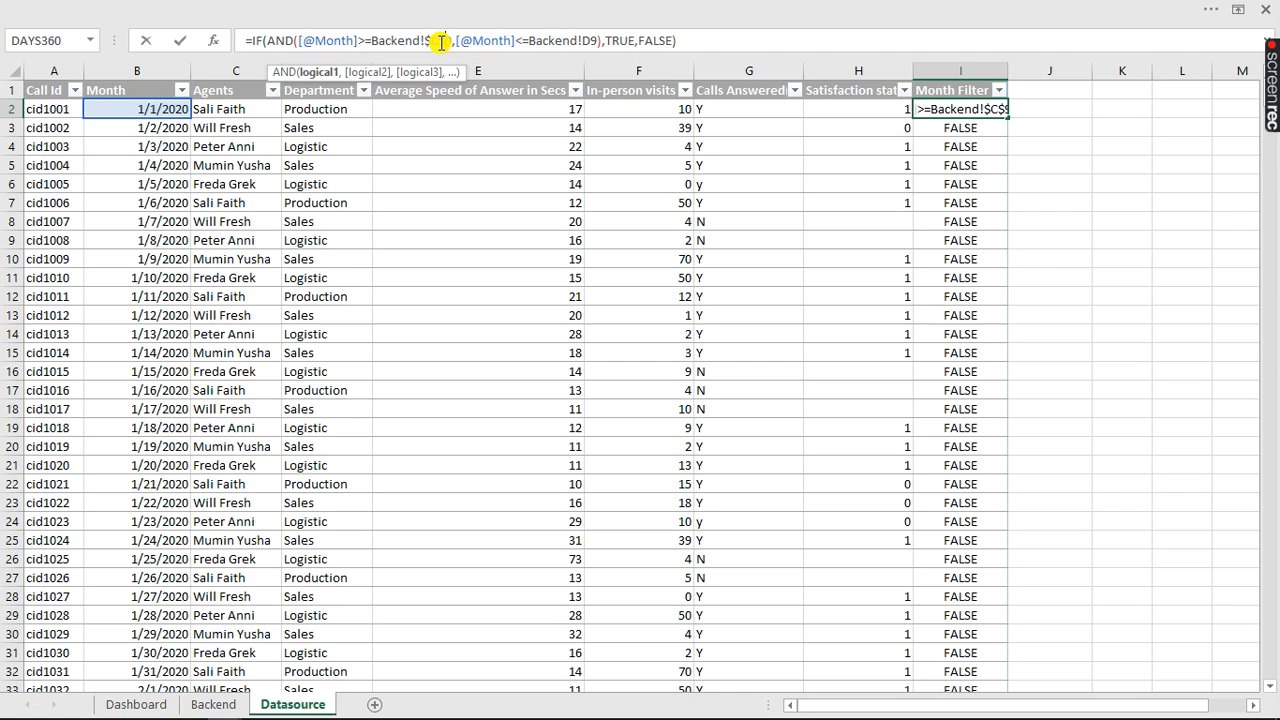
left_click(584, 42)
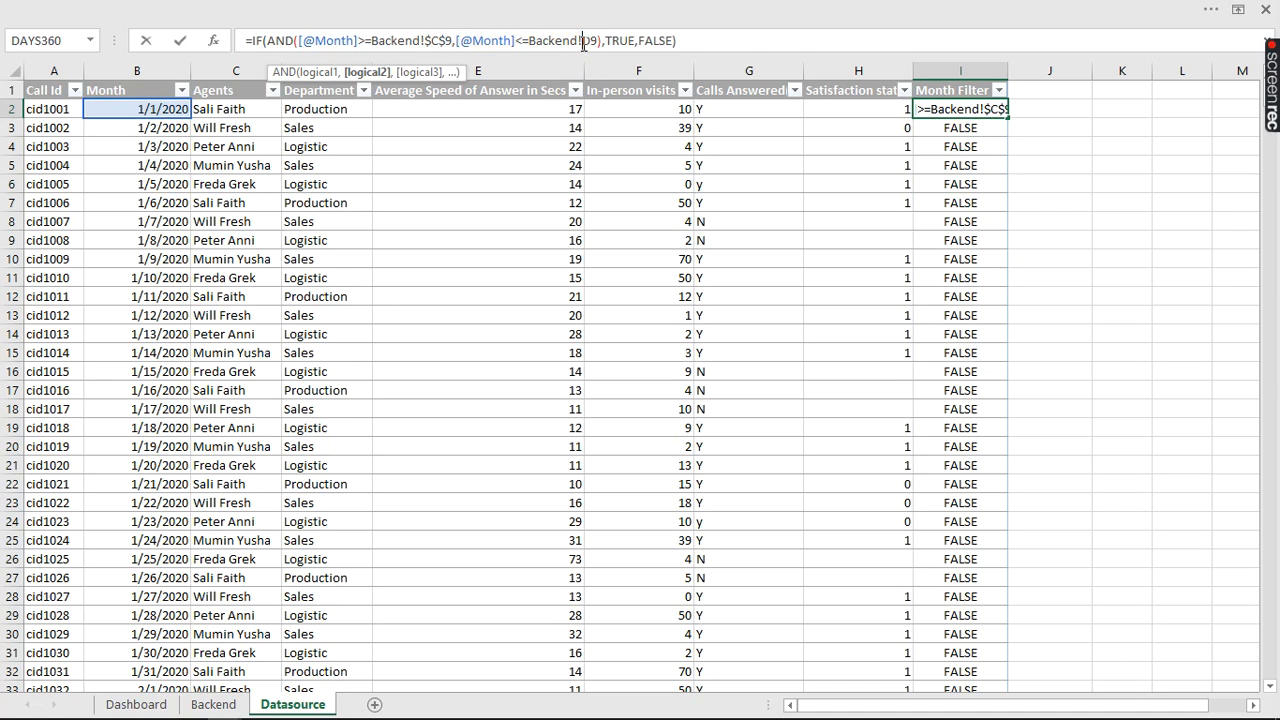
type("$")
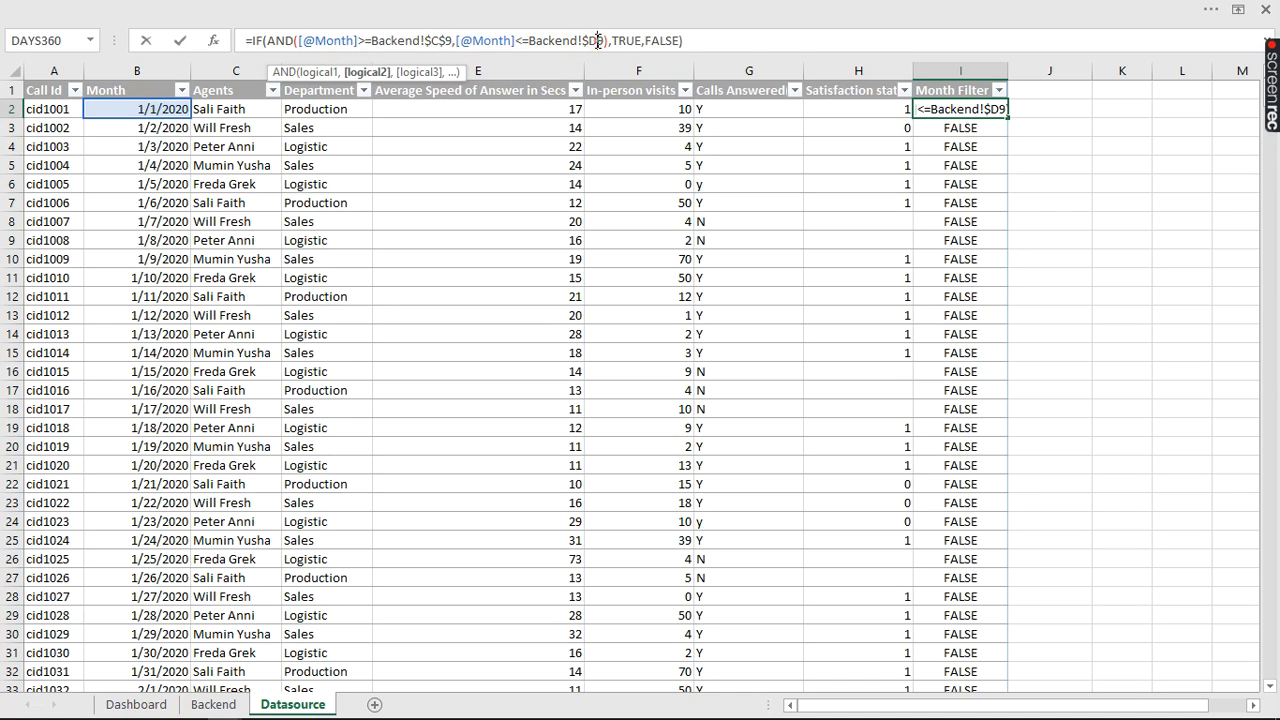
left_click(598, 41)
type("$")
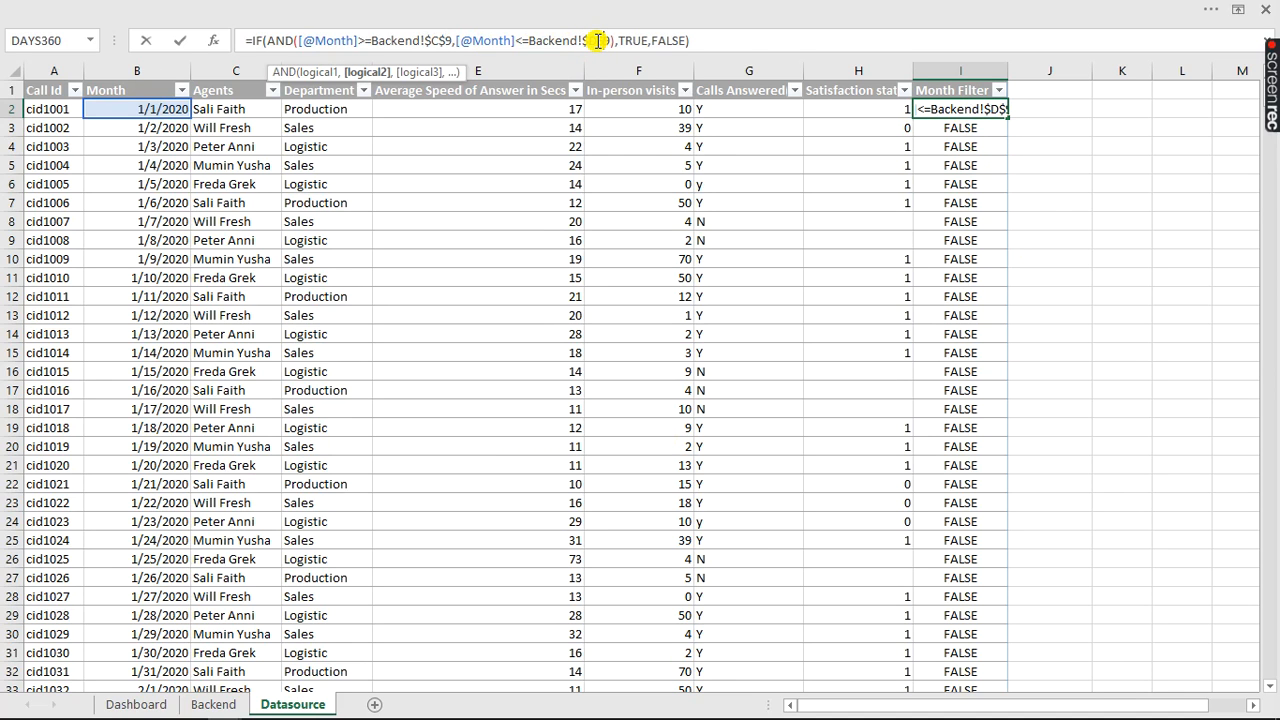
key("Return")
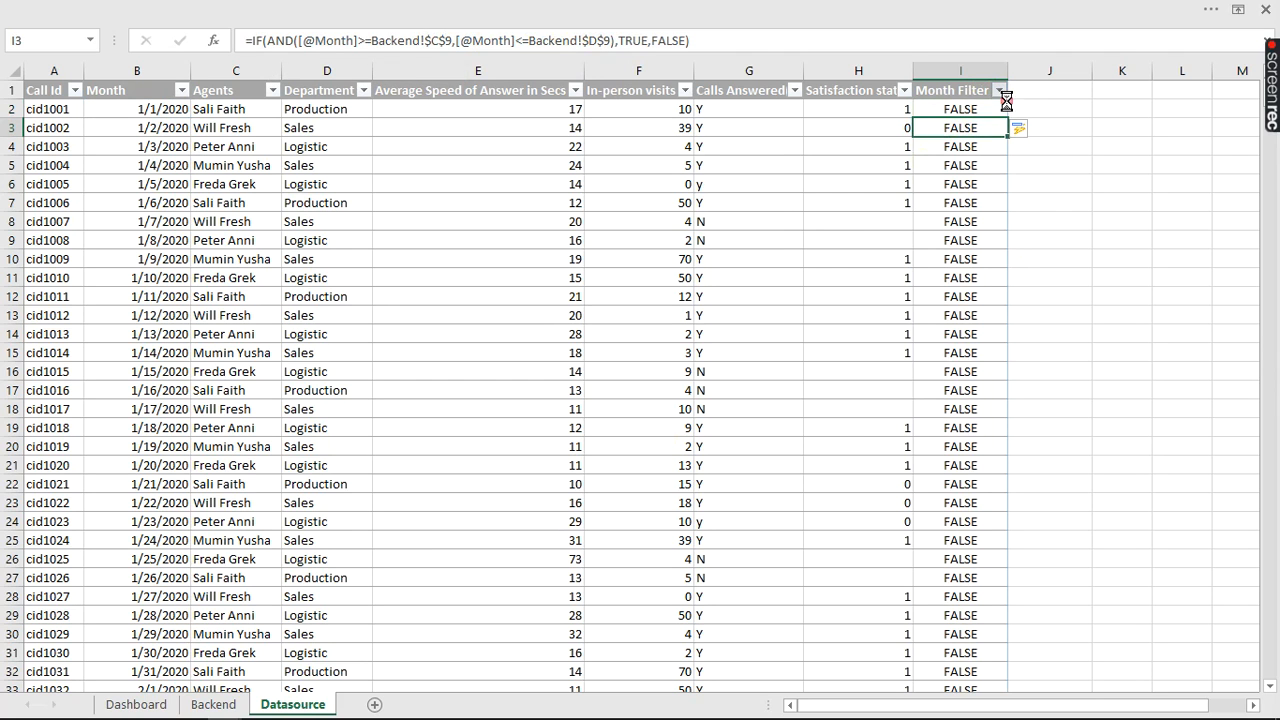
- Filter the Datasource table's Month Filter column to show only the TRUE rows
left_click(999, 90)
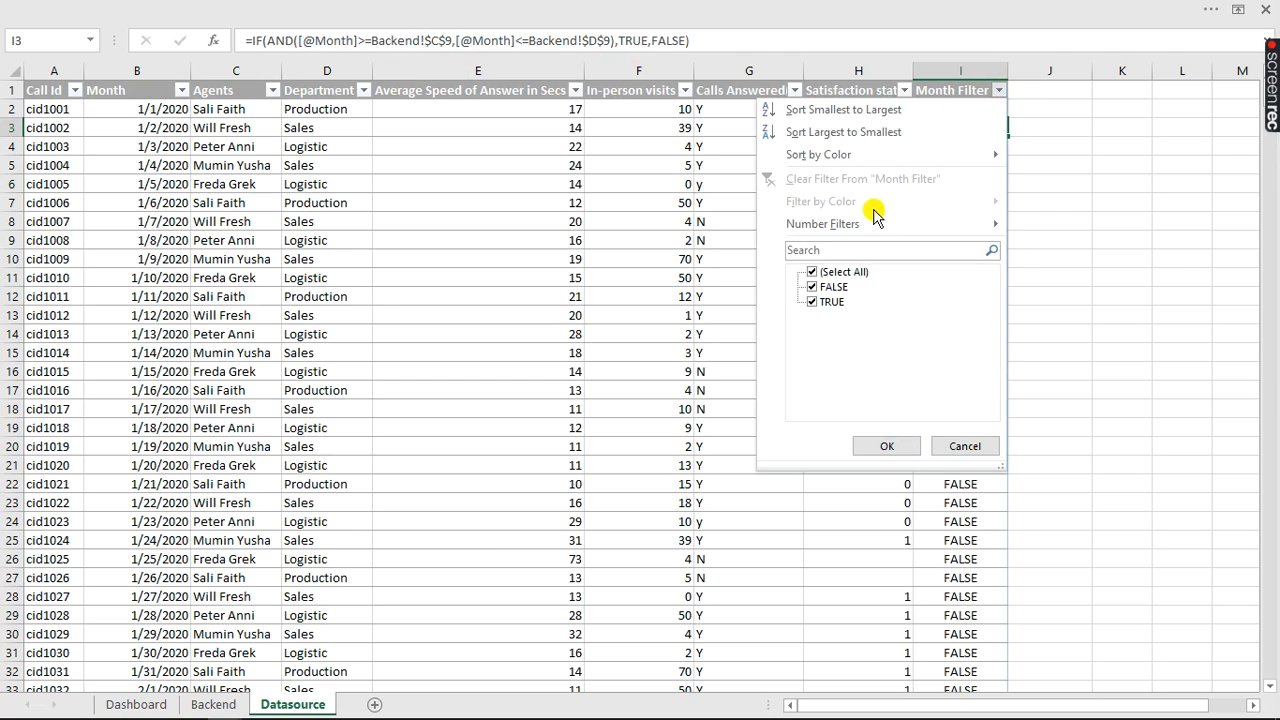
left_click(814, 287)
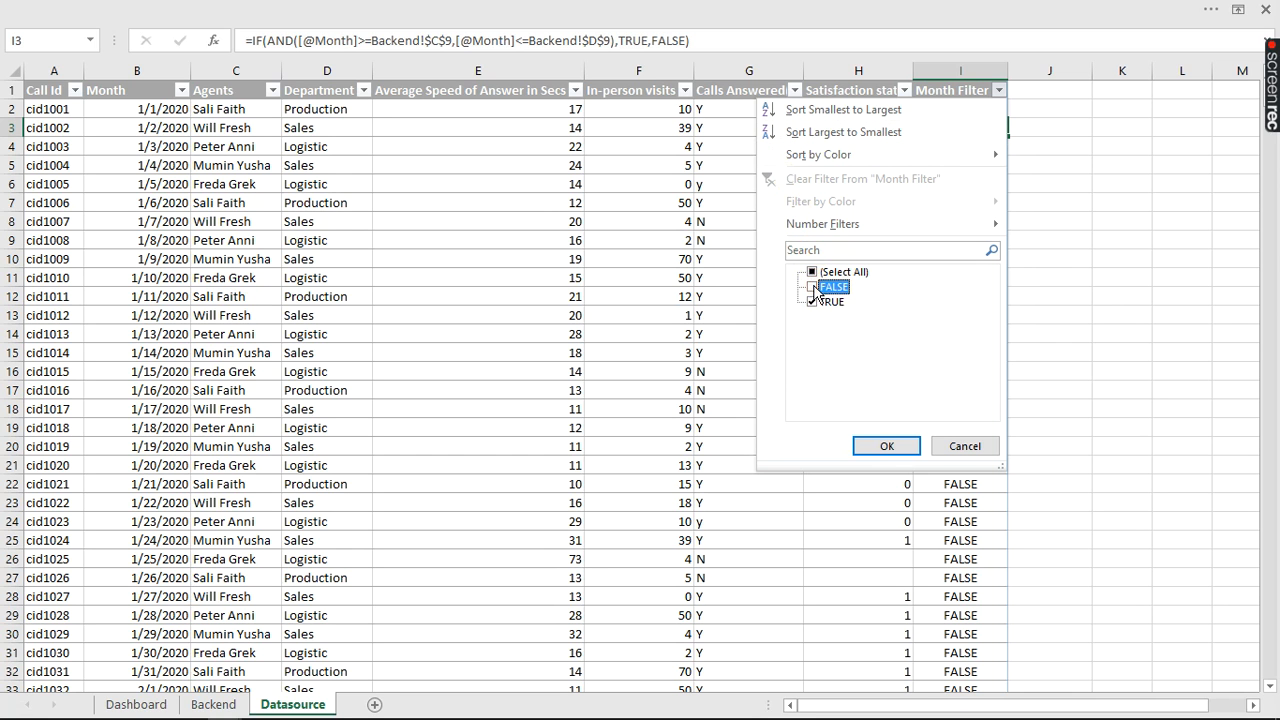
left_click(887, 446)
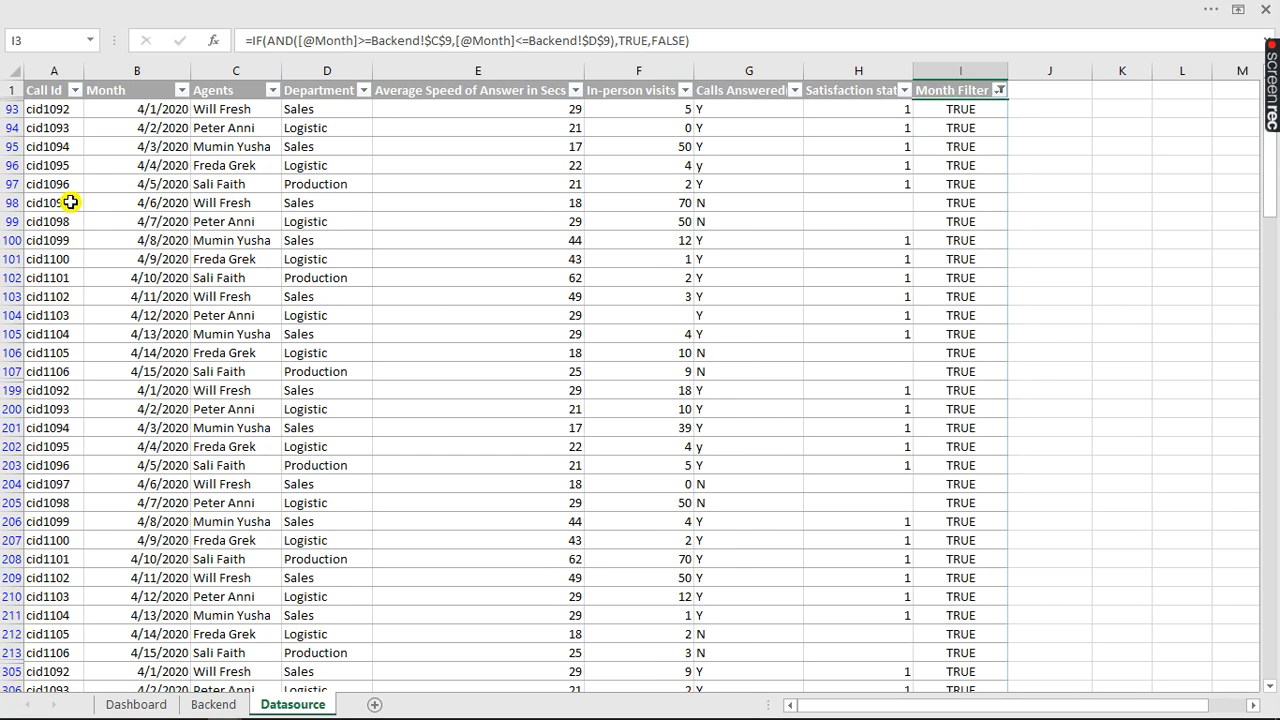
- Set the selected month number in Backend cell B1 to 1
left_click(213, 704)
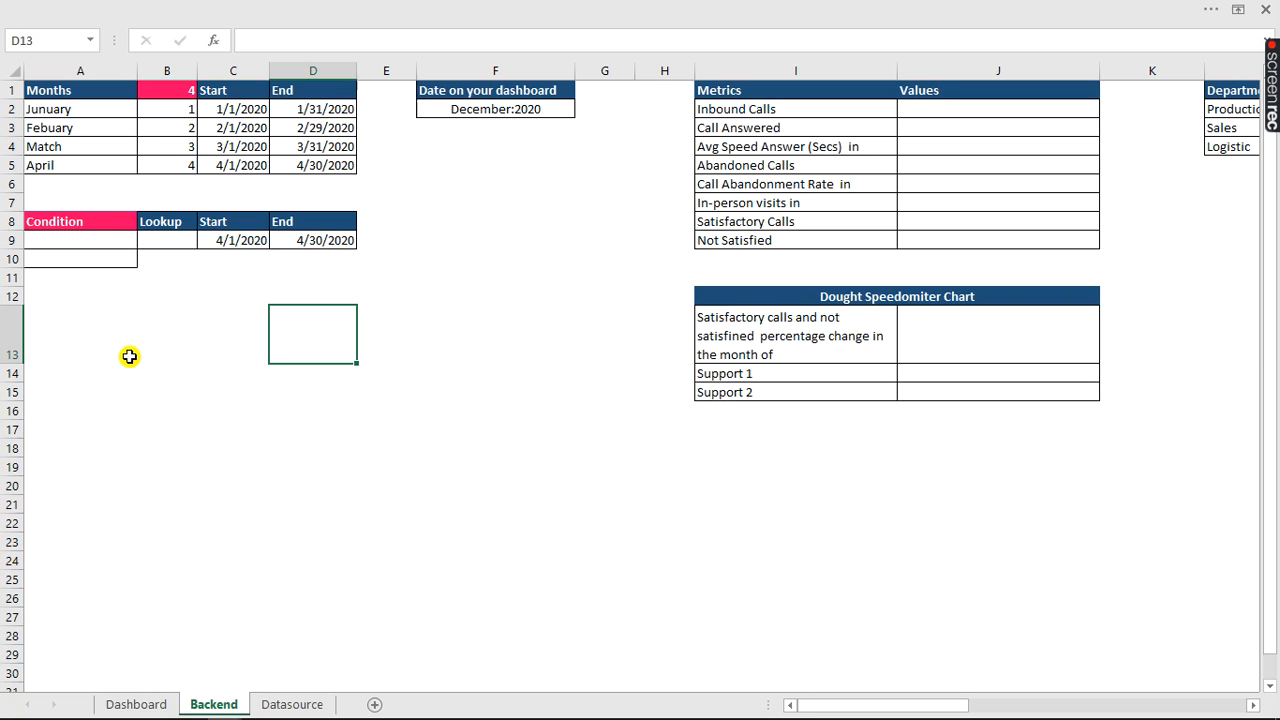
left_click(180, 91)
type("1")
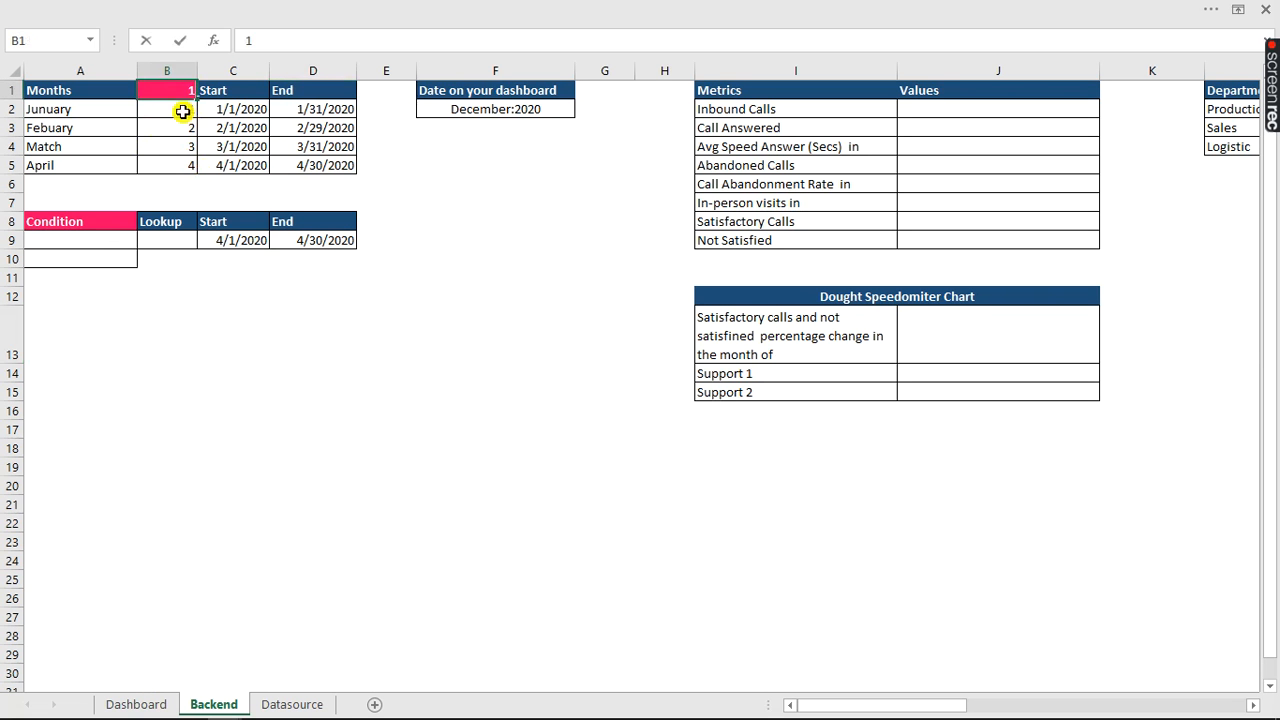
left_click(289, 462)
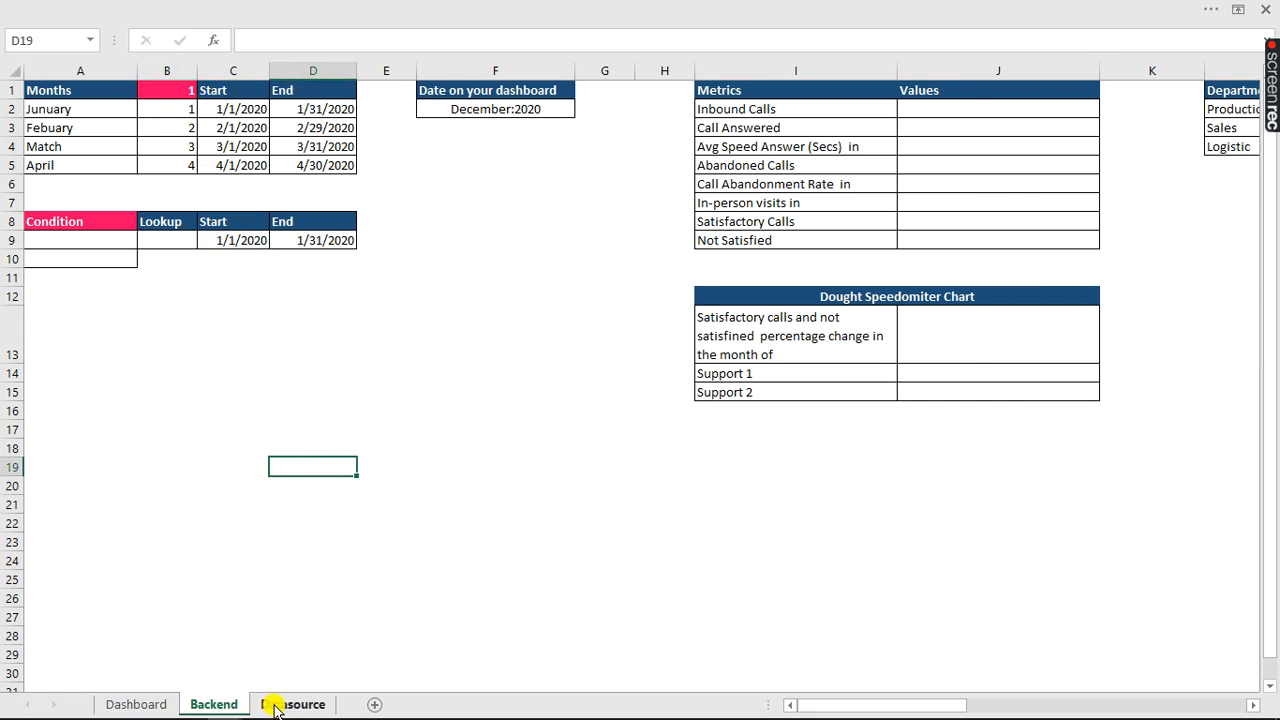
- Clear the existing Month Filter filter on Datasource and reapply it with FALSE excluded for the newly selected month
left_click(268, 704)
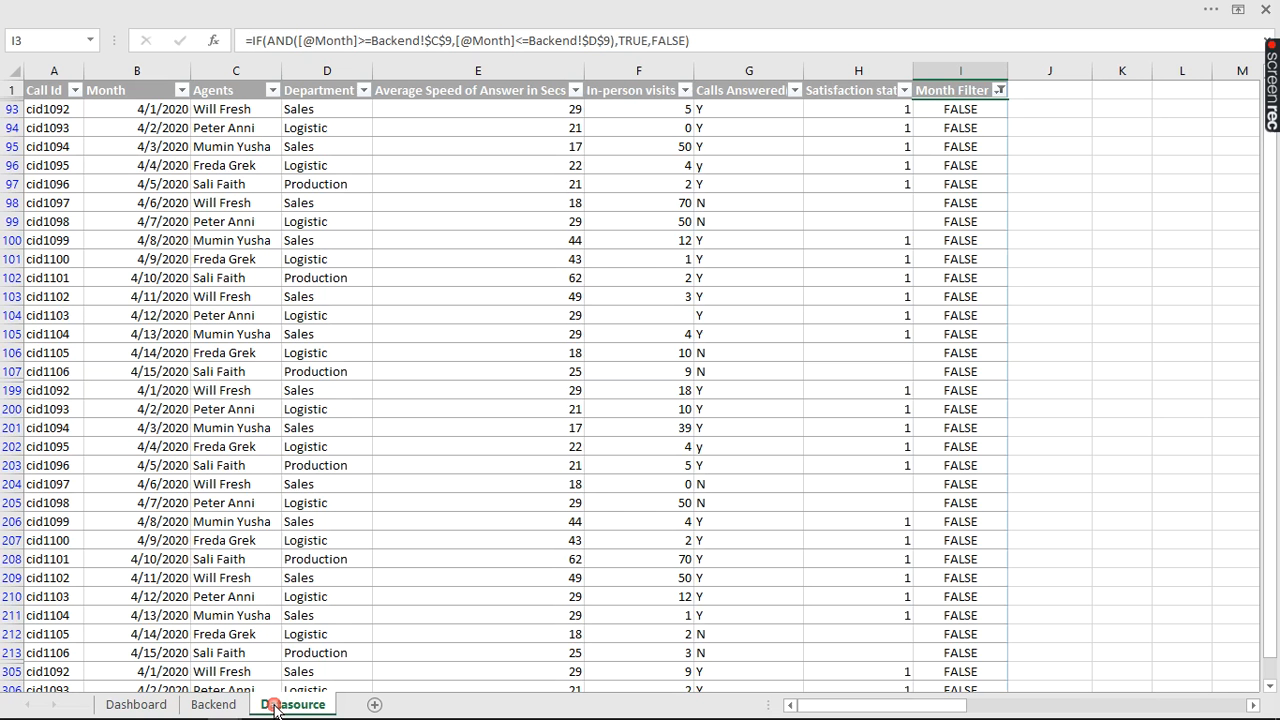
left_click(1000, 90)
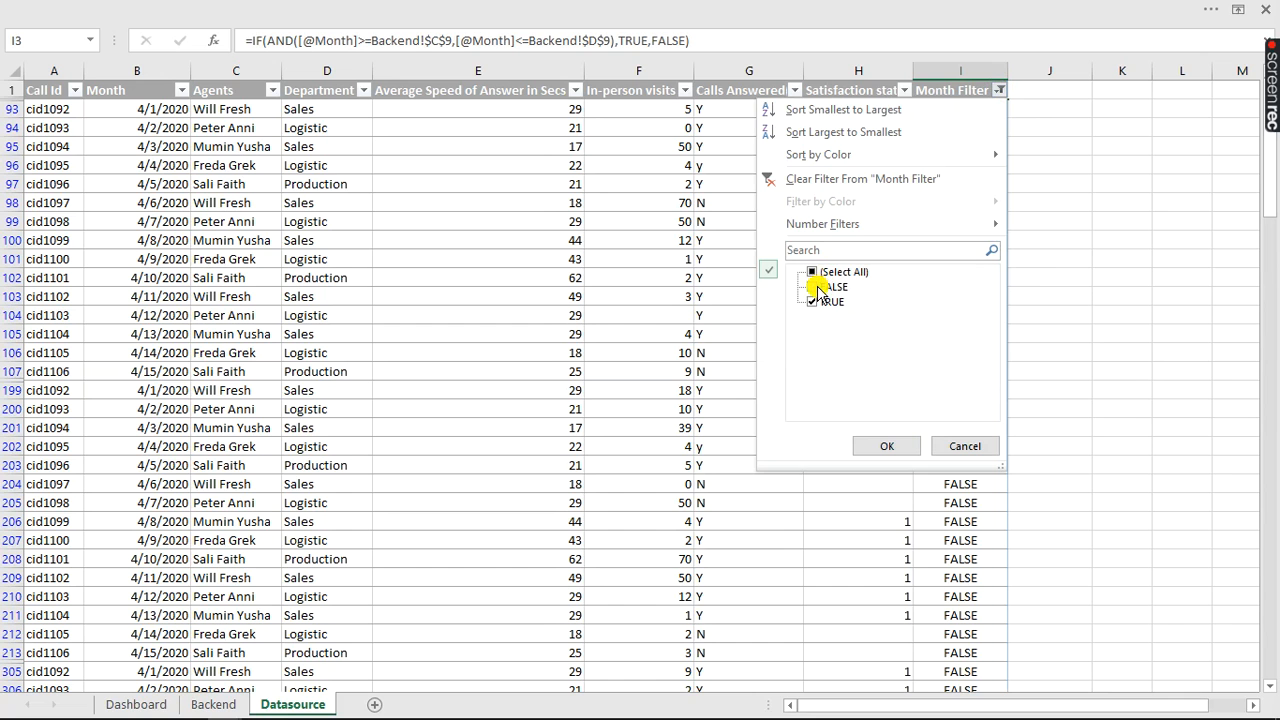
left_click(850, 179)
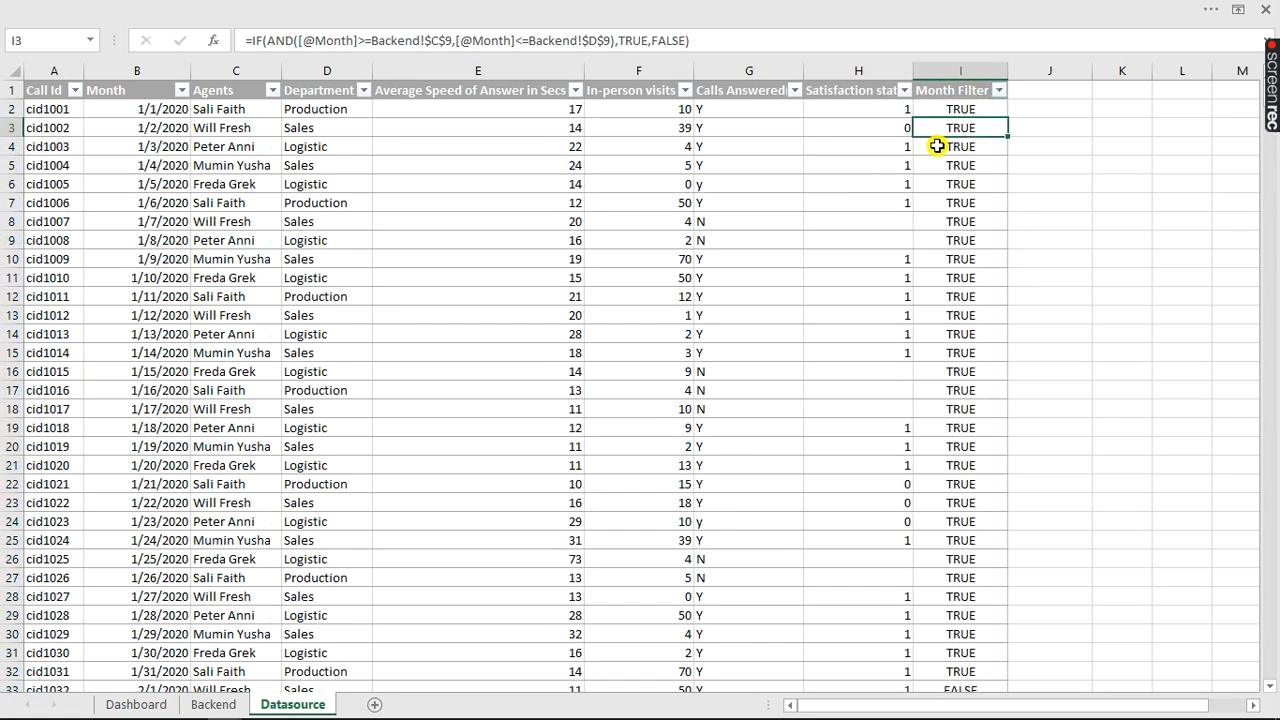
left_click(997, 93)
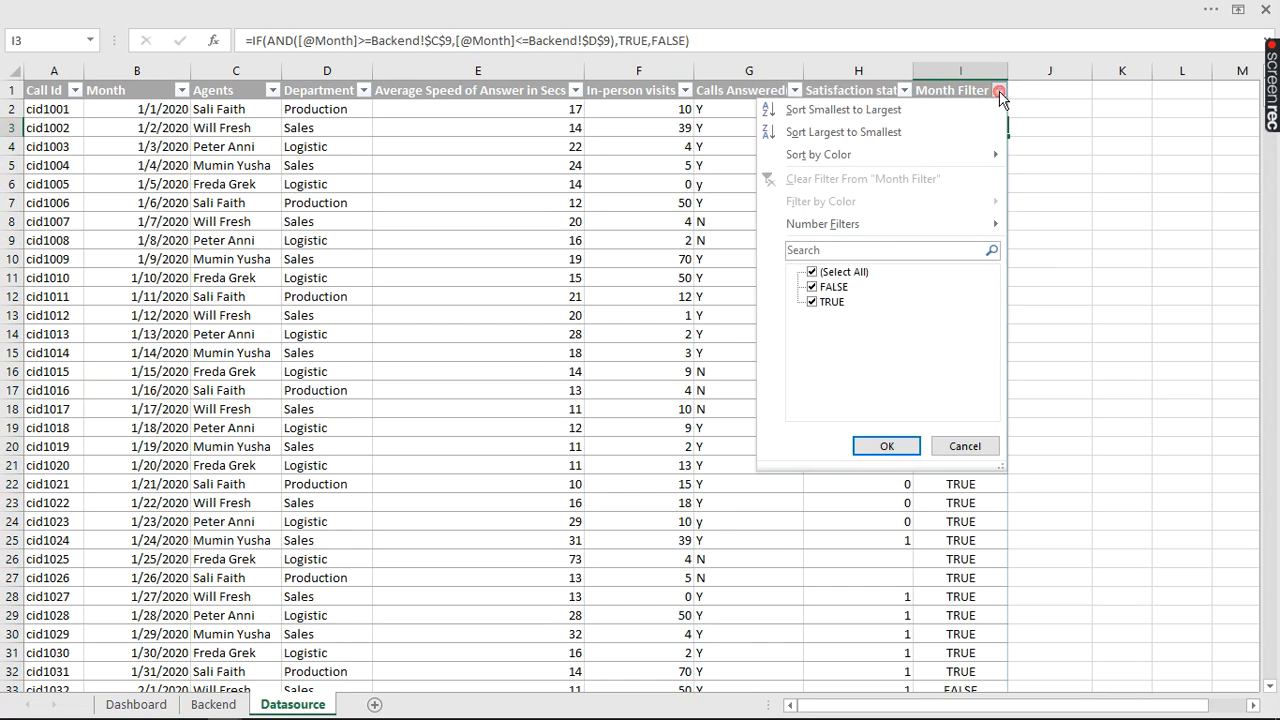
left_click(812, 287)
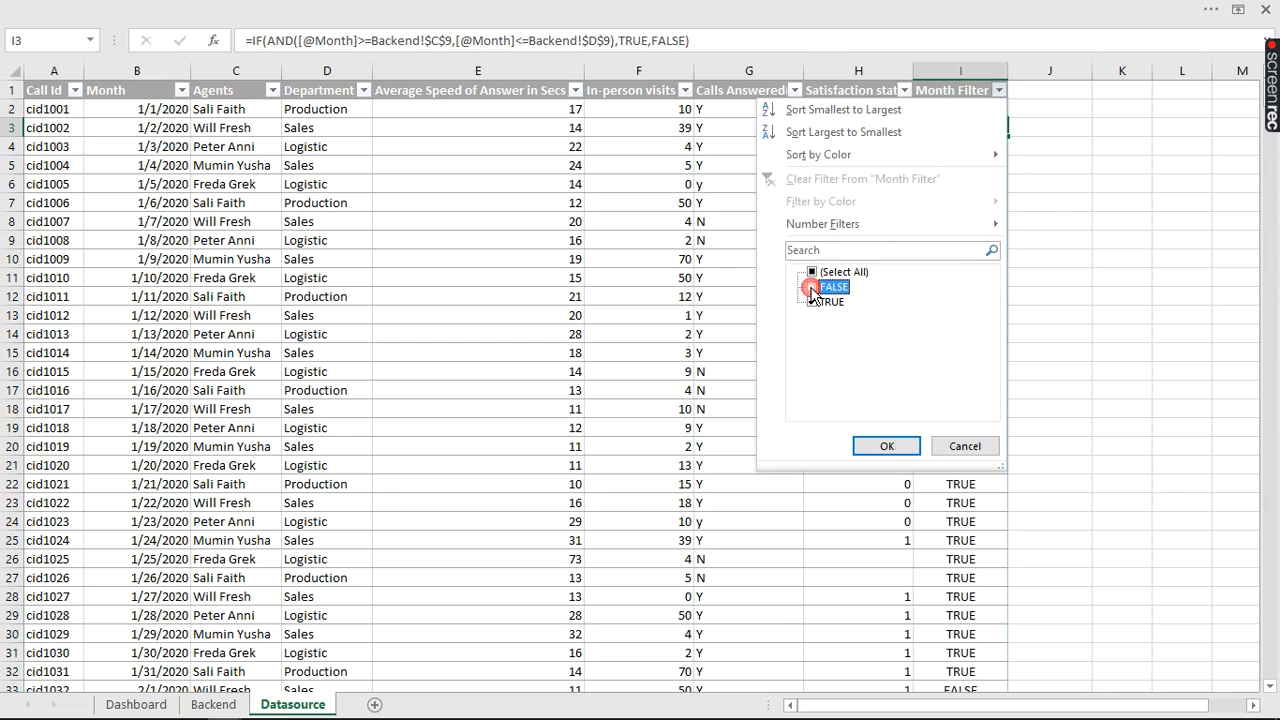
left_click(886, 446)
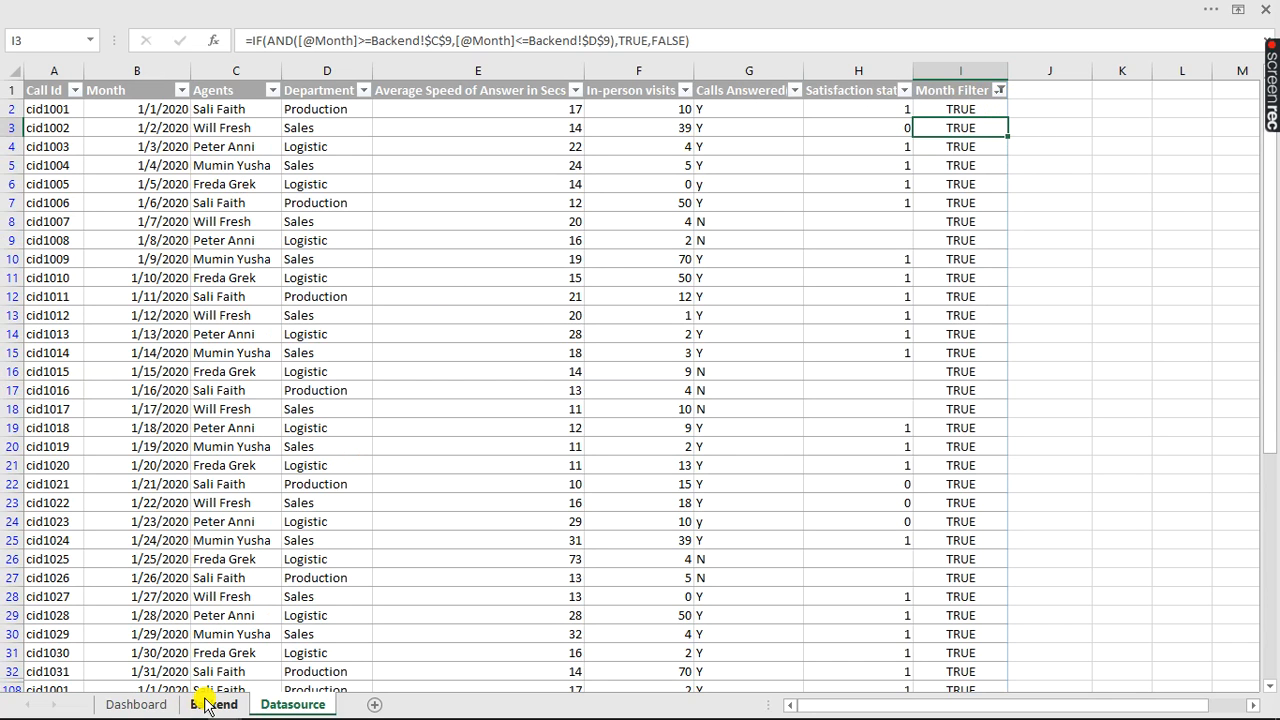
left_click(305, 395)
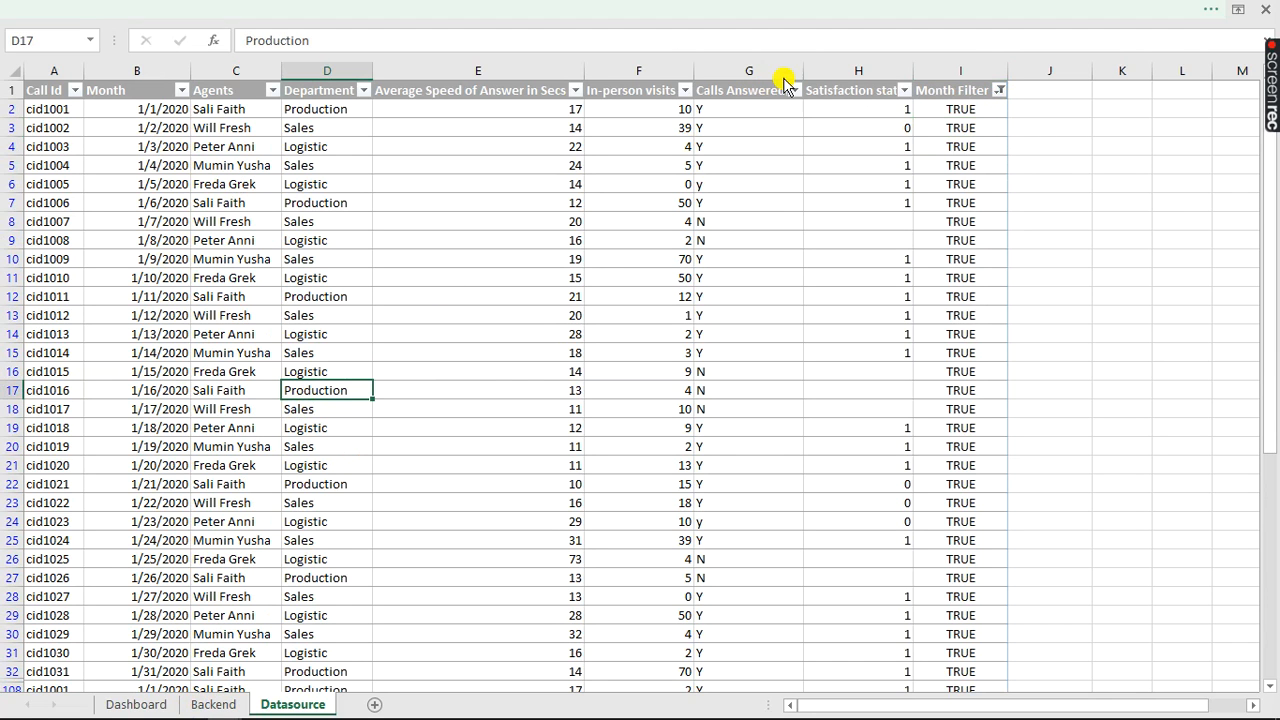
left_click(775, 12)
left_click(765, 43)
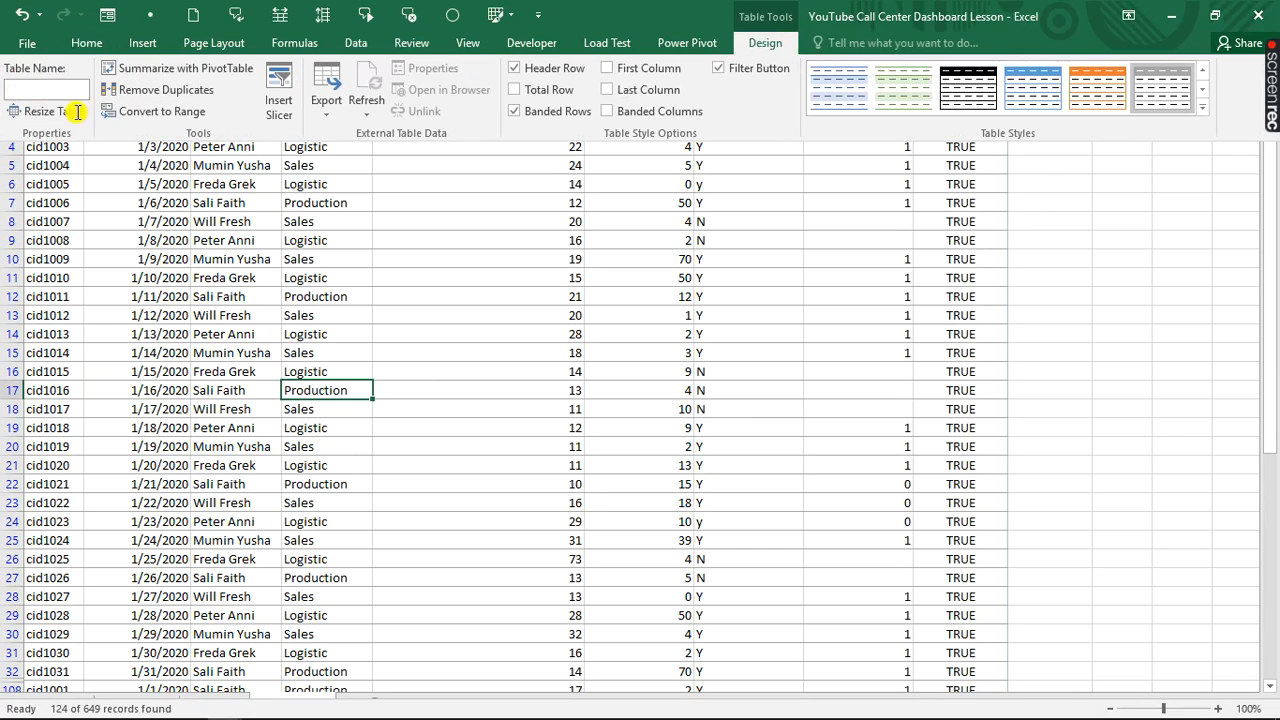
left_click(300, 610)
left_click(300, 559)
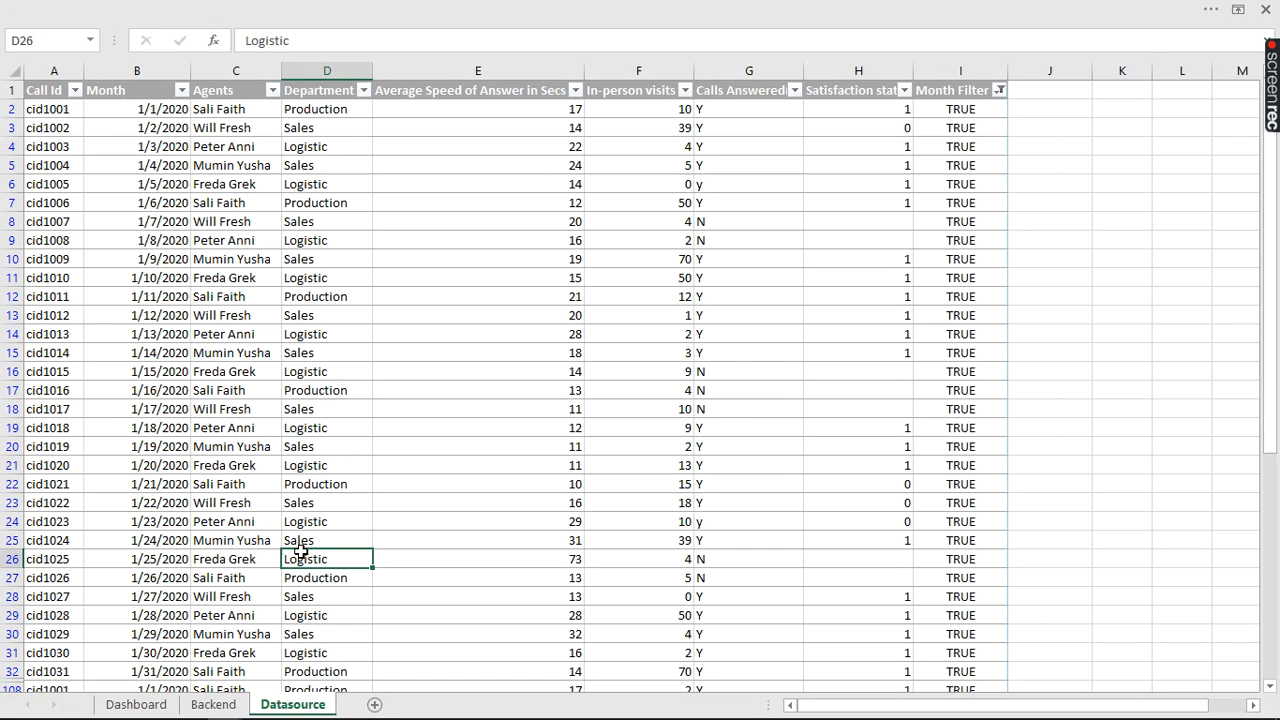
- Enter =INDEX(A2:A5,MATCH(B1,B2:B5,0)) in Backend cell A9 to return the selected month's name, accepting the closing-bracket correction
left_click(212, 704)
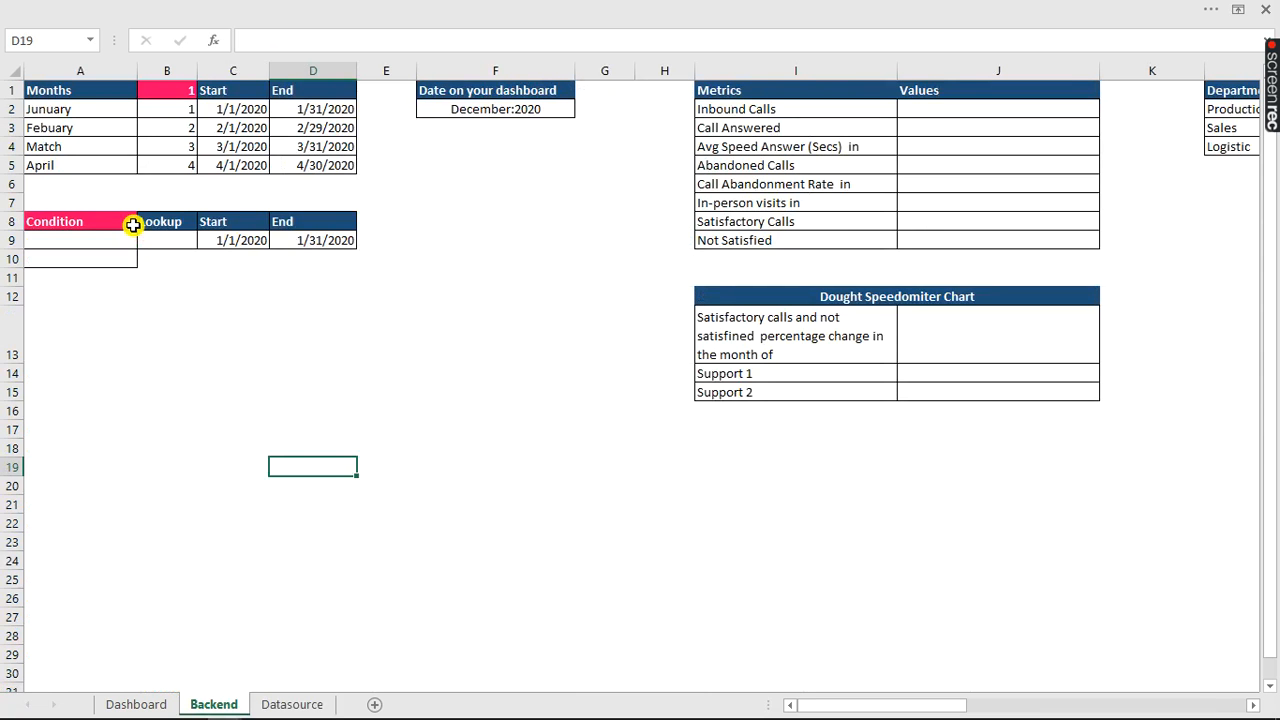
left_click(82, 240)
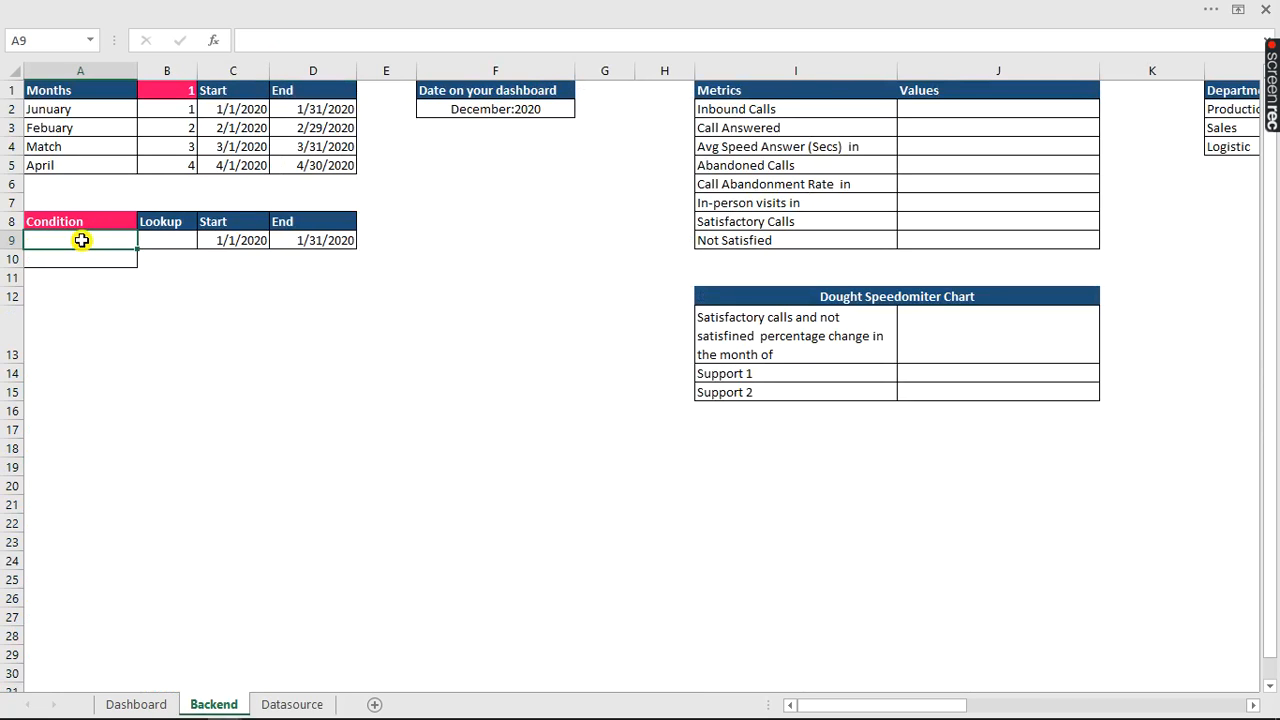
type("=ind")
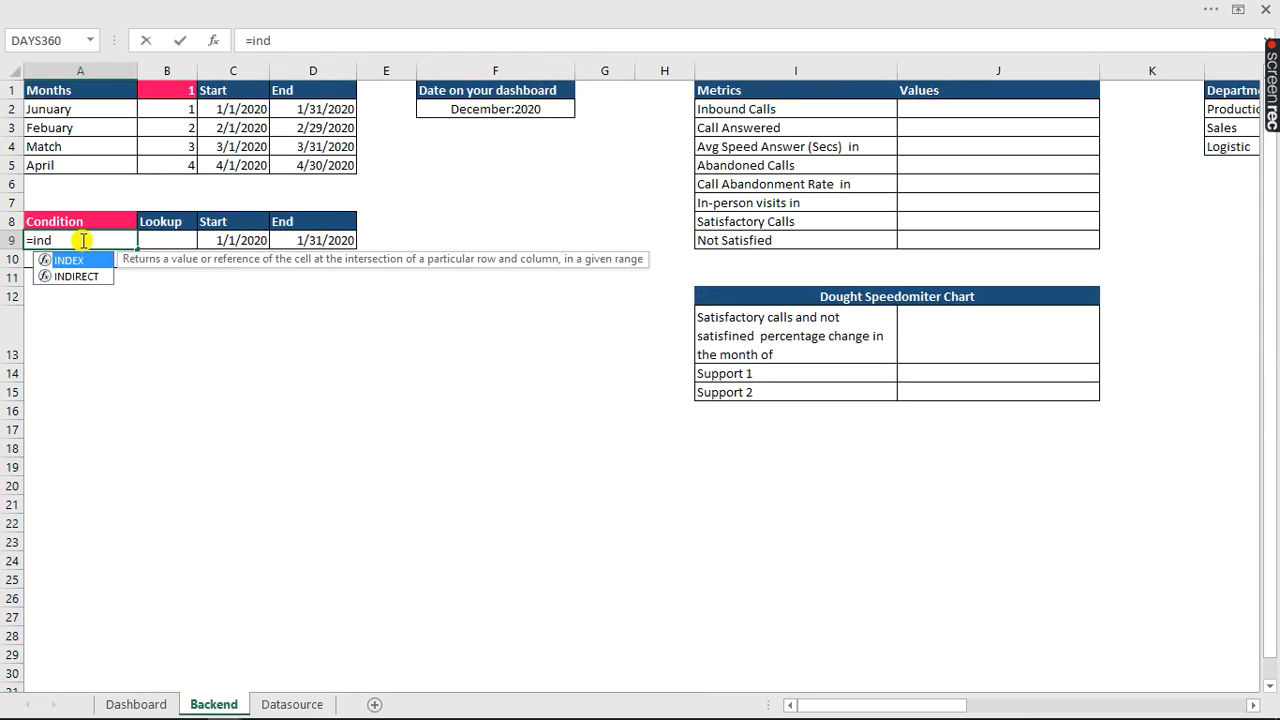
key("Tab")
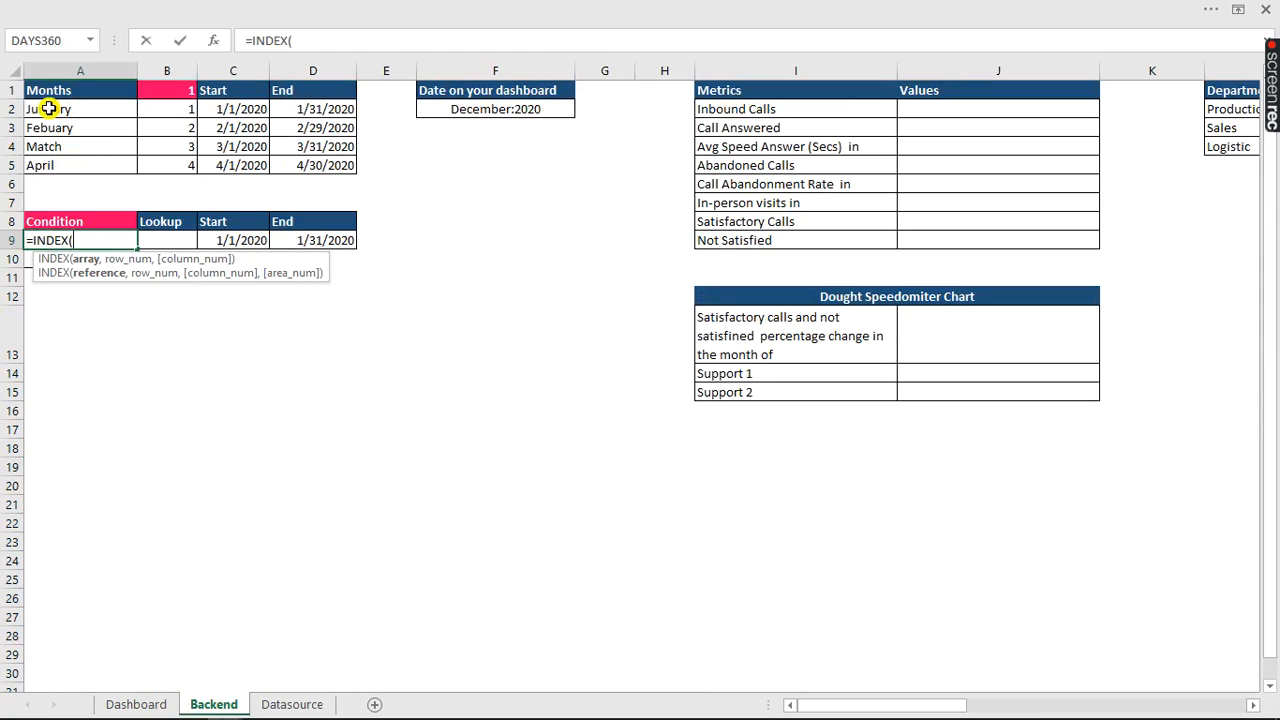
left_click_drag(48, 108, 48, 164)
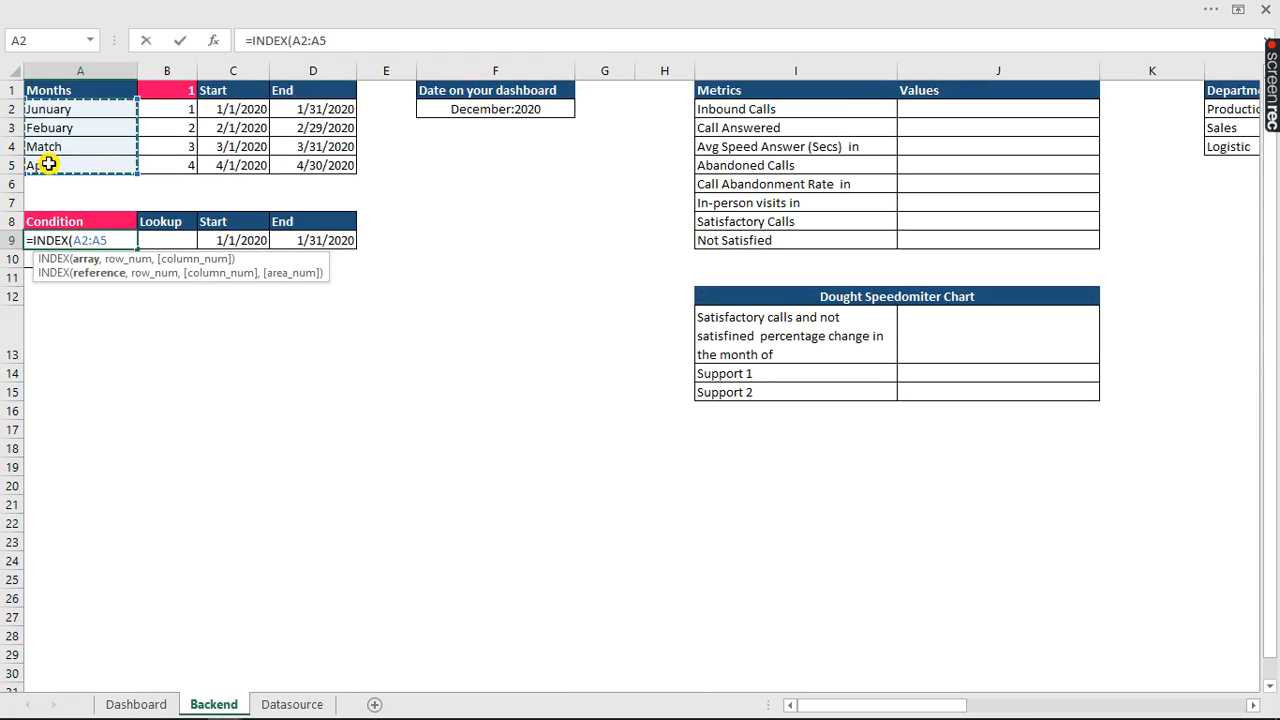
type(",ma")
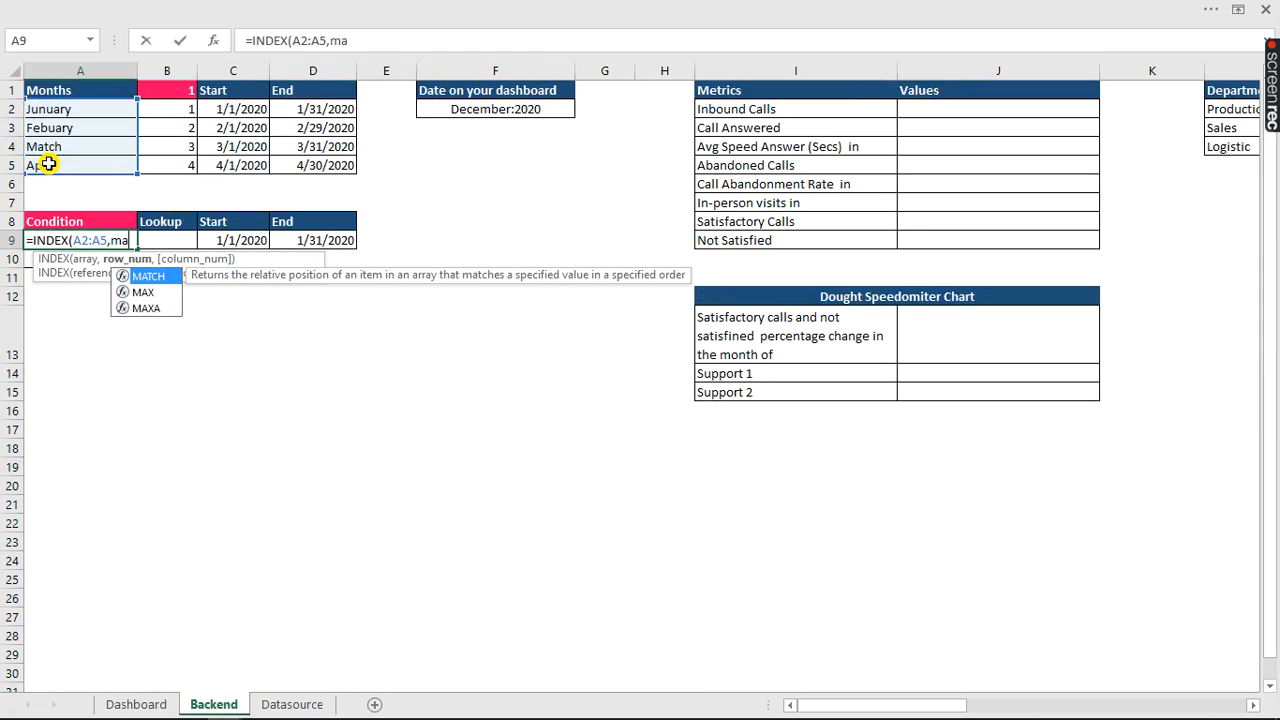
key("Tab")
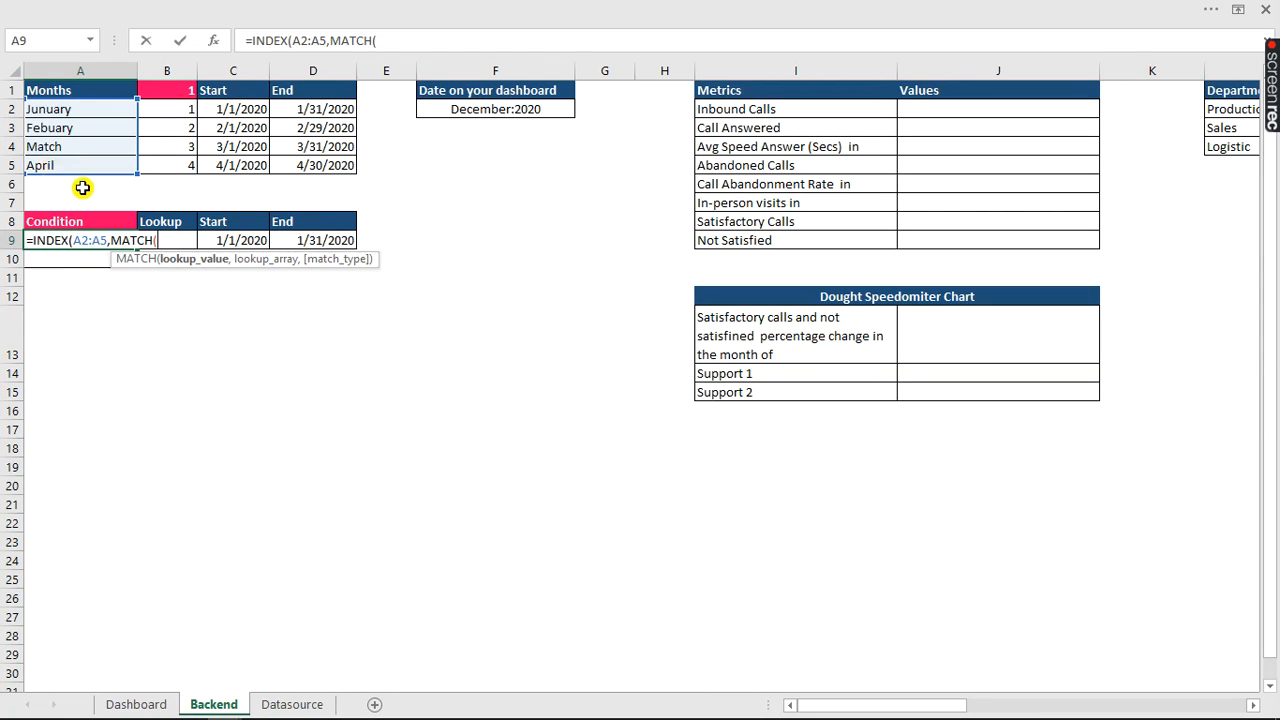
left_click(181, 90)
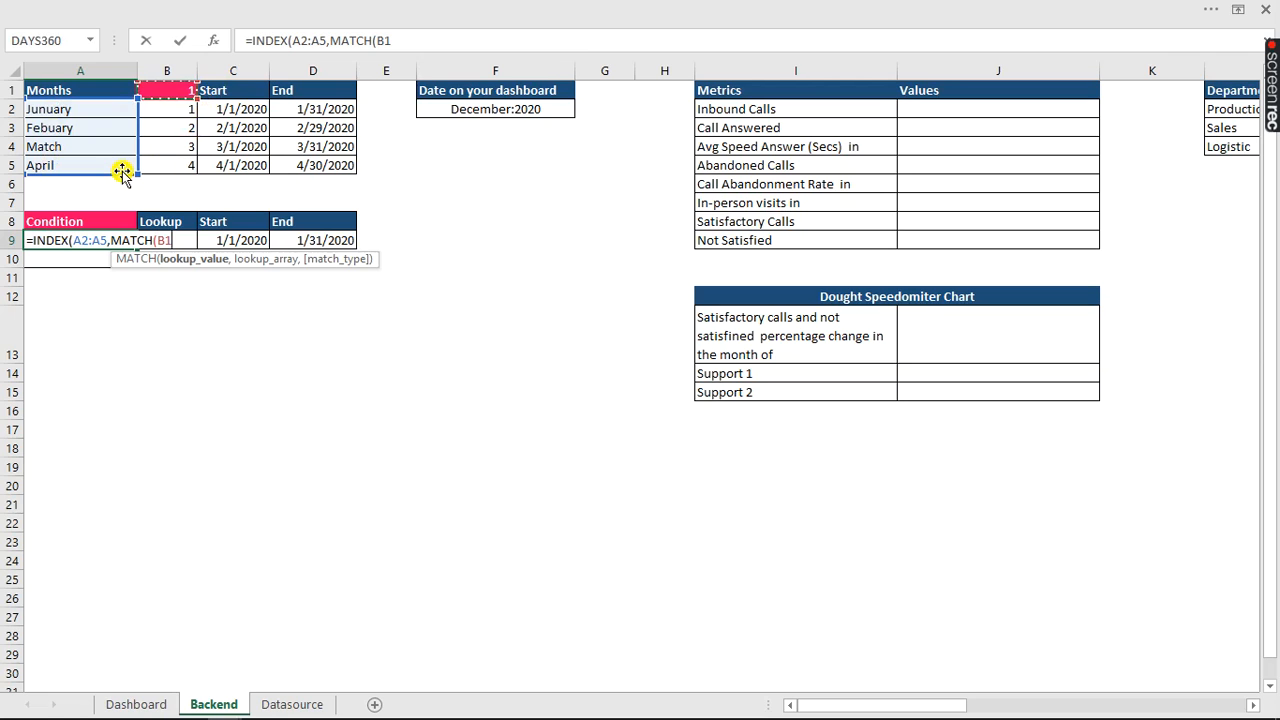
type(",")
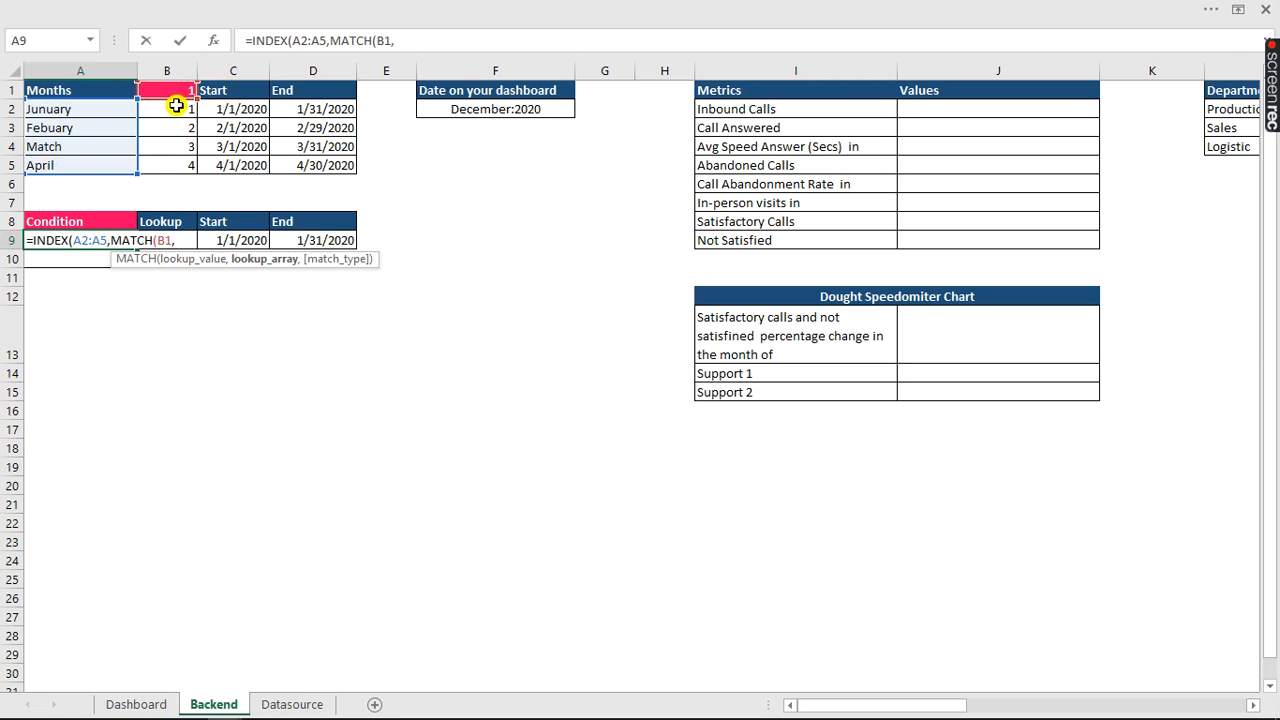
left_click_drag(175, 109, 175, 165)
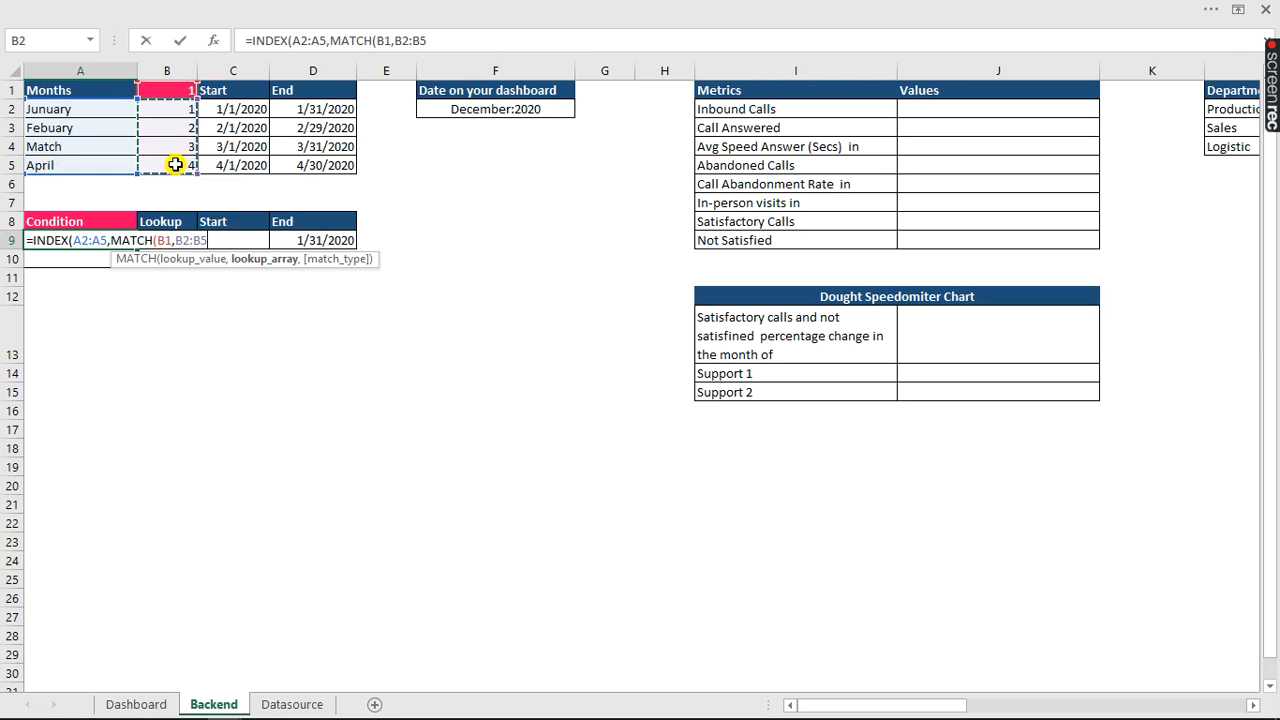
type(",")
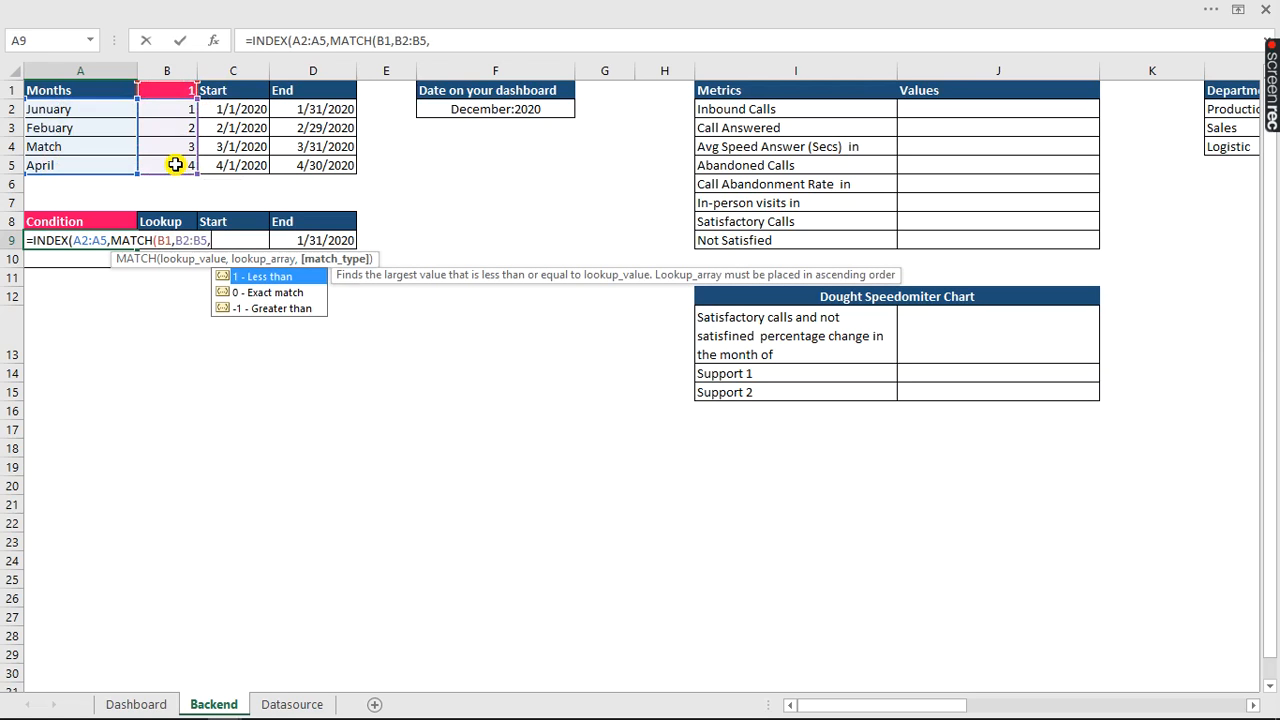
type("0)")
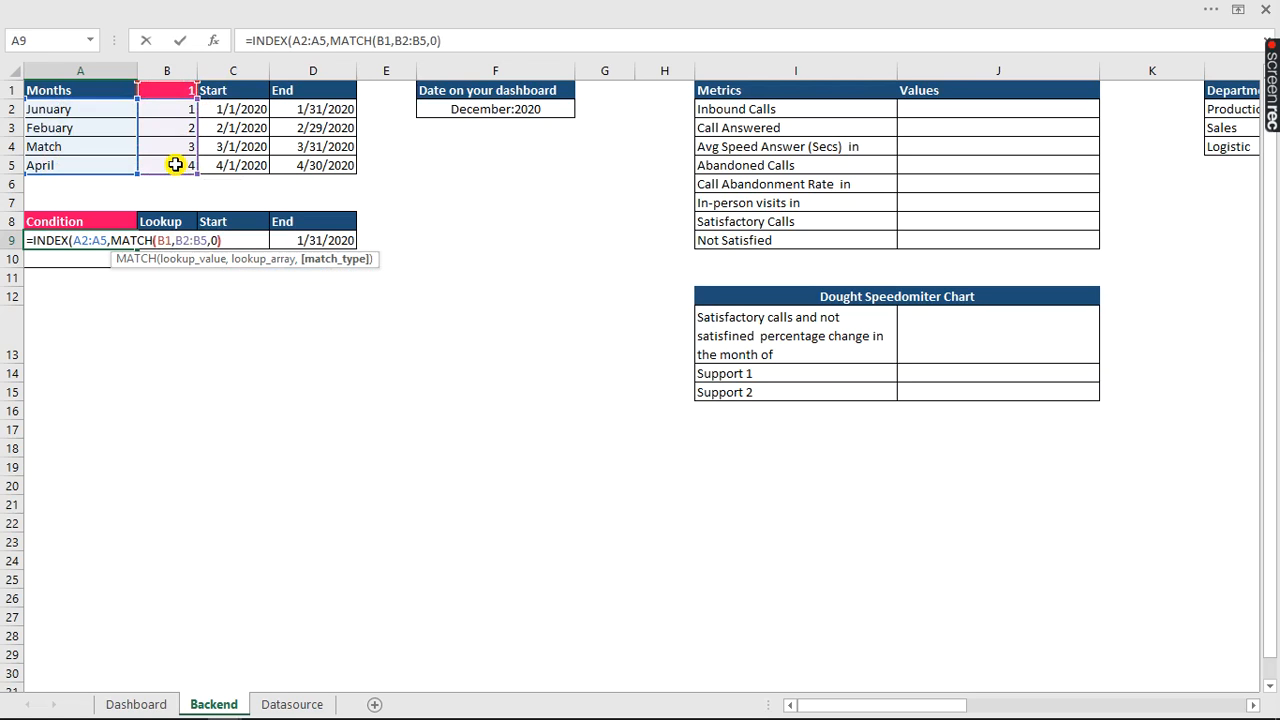
key("Return")
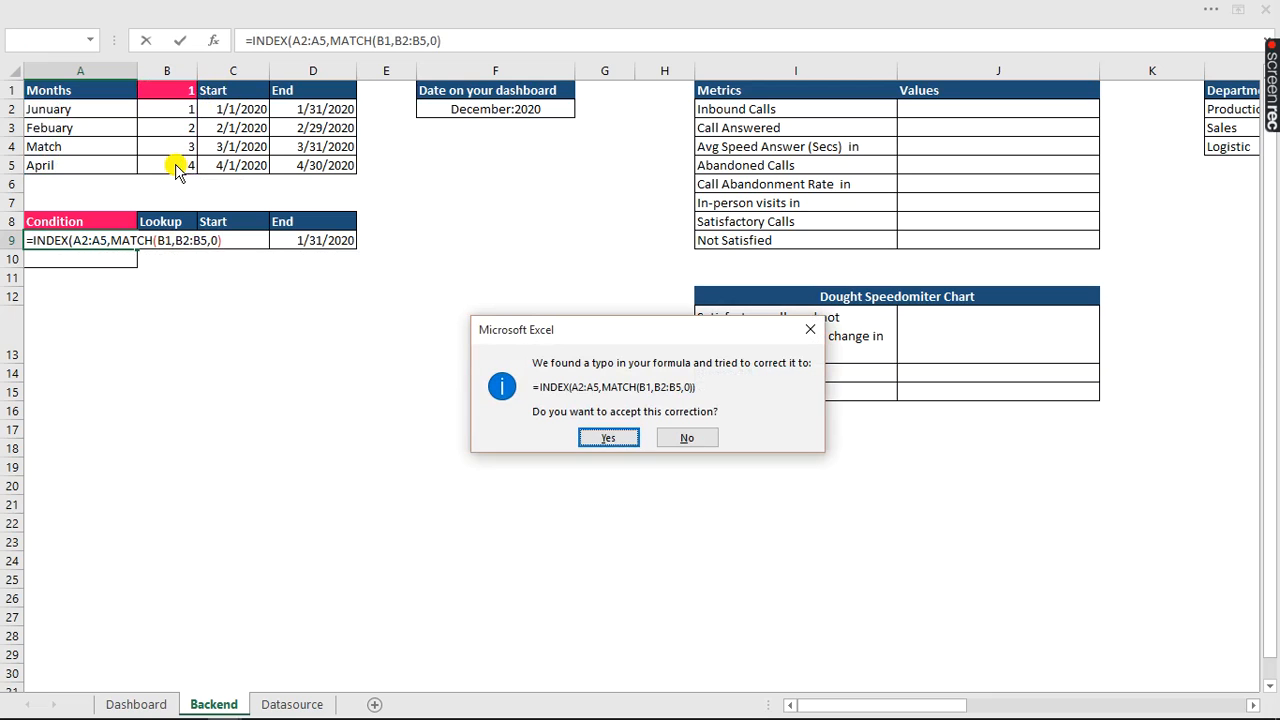
key("Return")
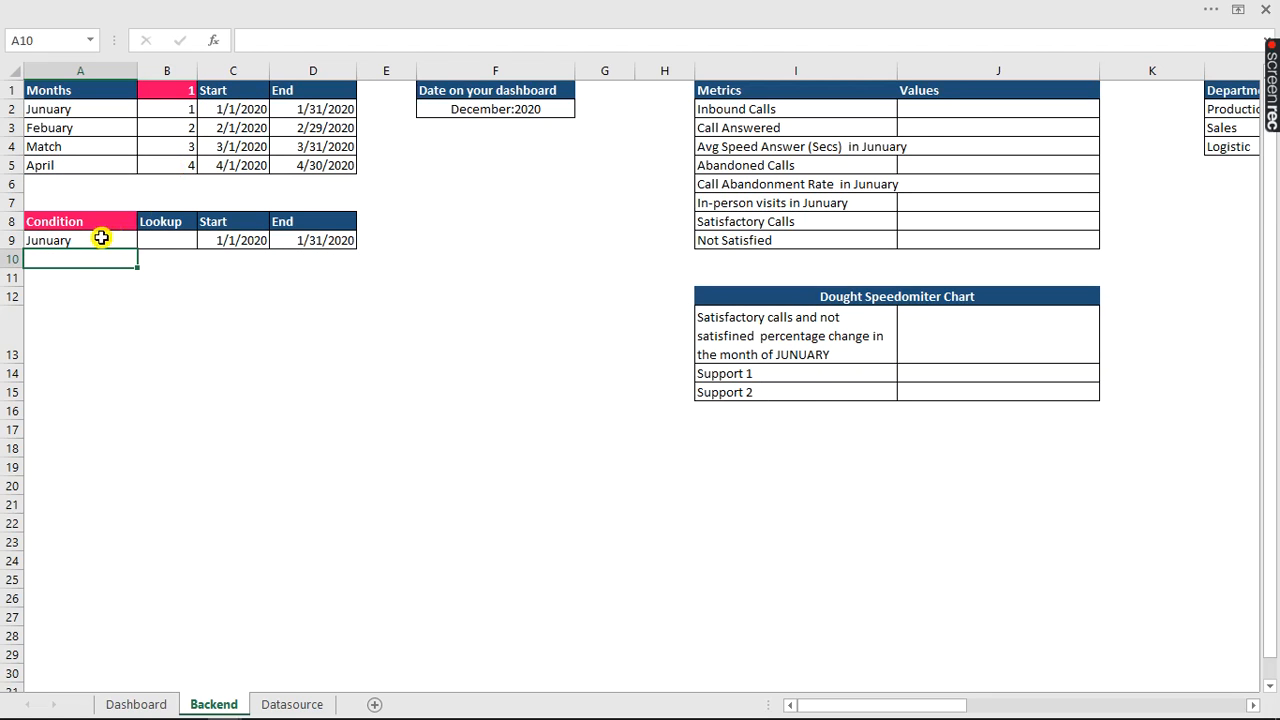
- Widen Backend column I to fit the metric labels and advance the Dashboard's month scroll bar by one month
left_click_drag(897, 70, 917, 70)
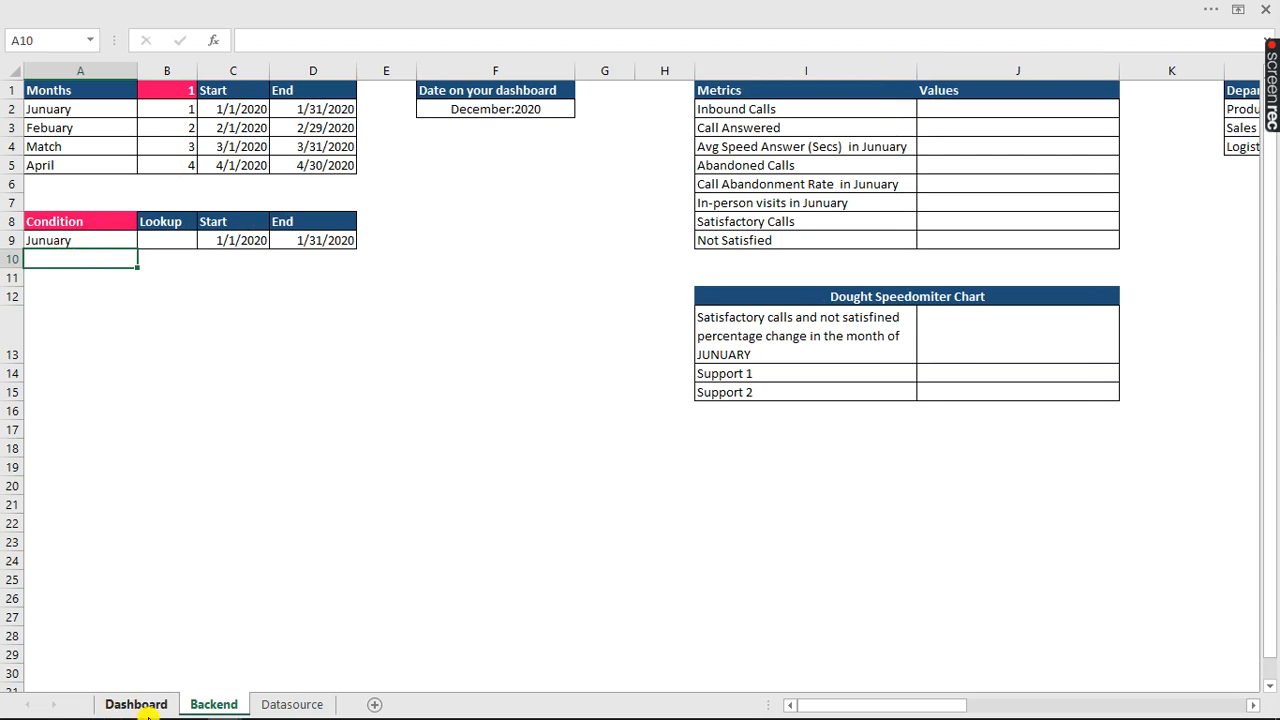
left_click(136, 704)
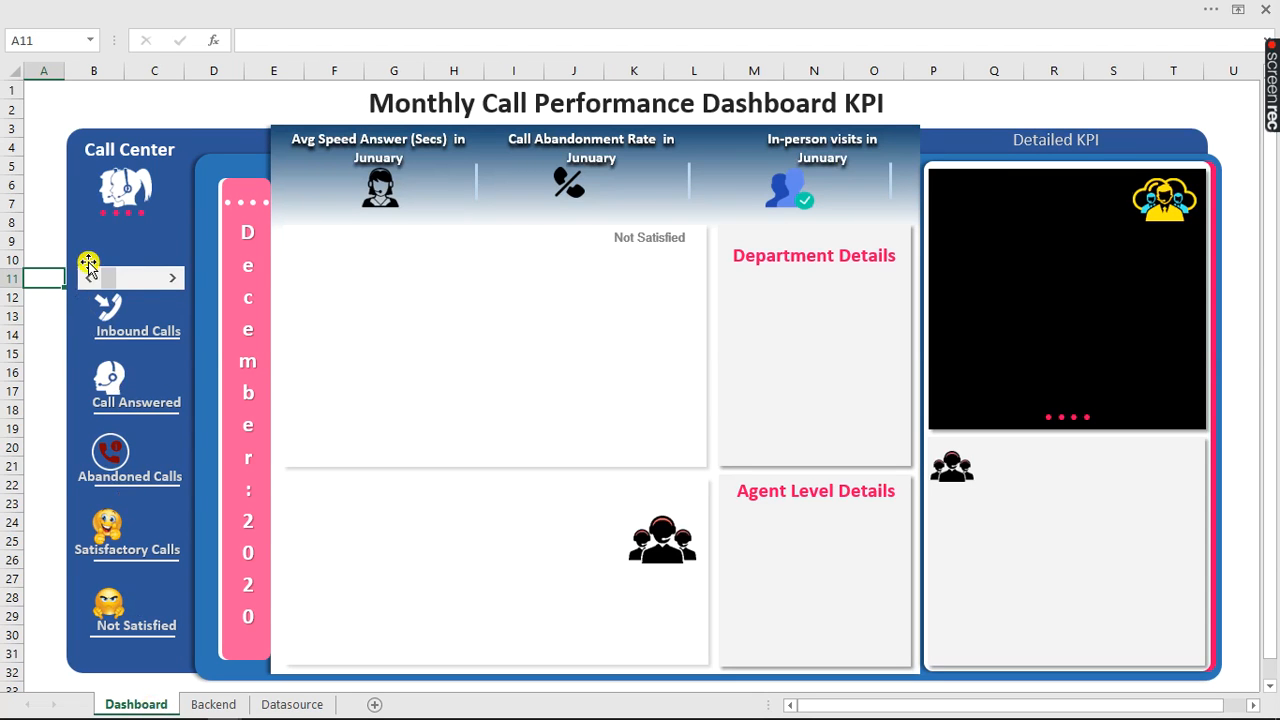
left_click(175, 281)
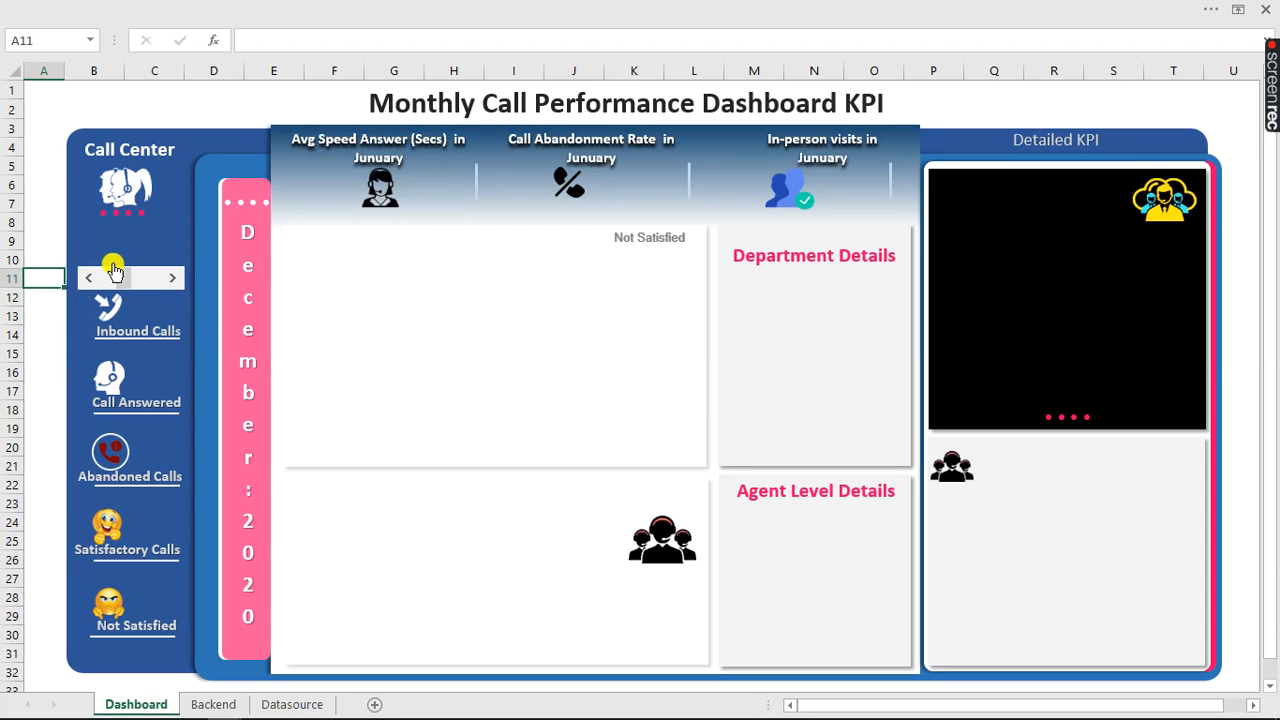
- Enter =A9&" Selected" in Backend cell A10 to build the selected-month caption
left_click(214, 705)
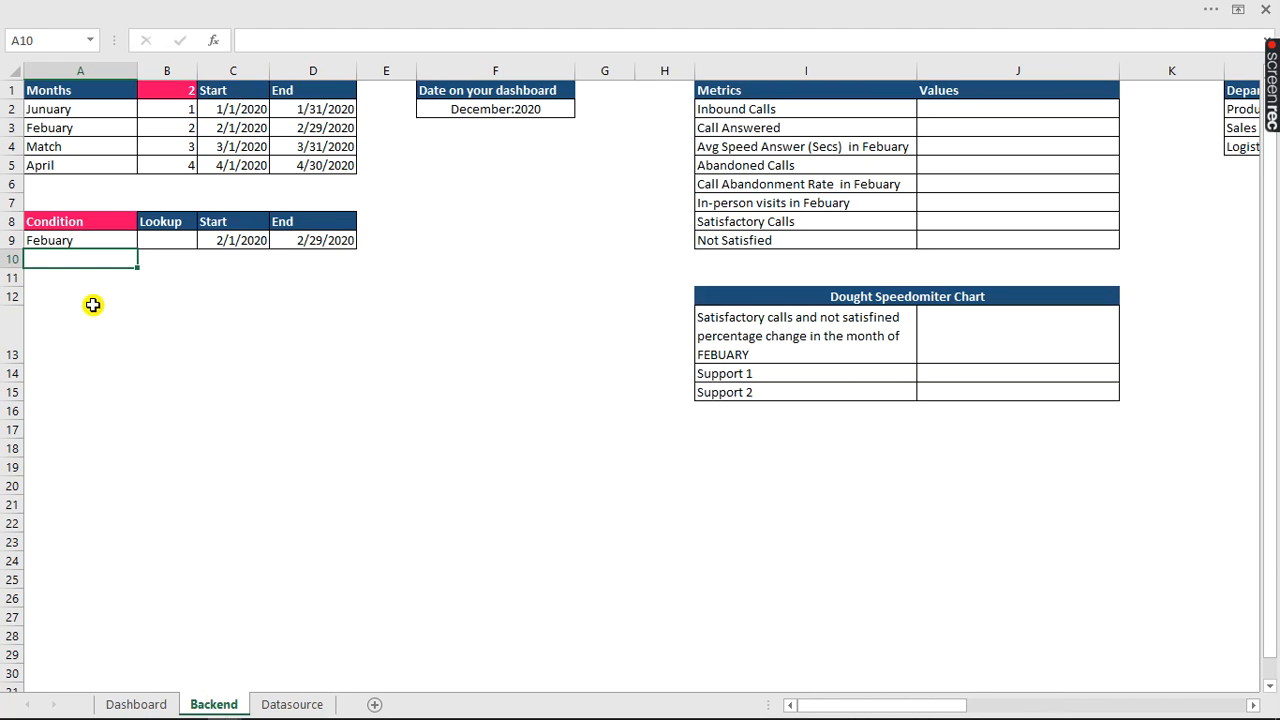
type("=")
left_click(74, 240)
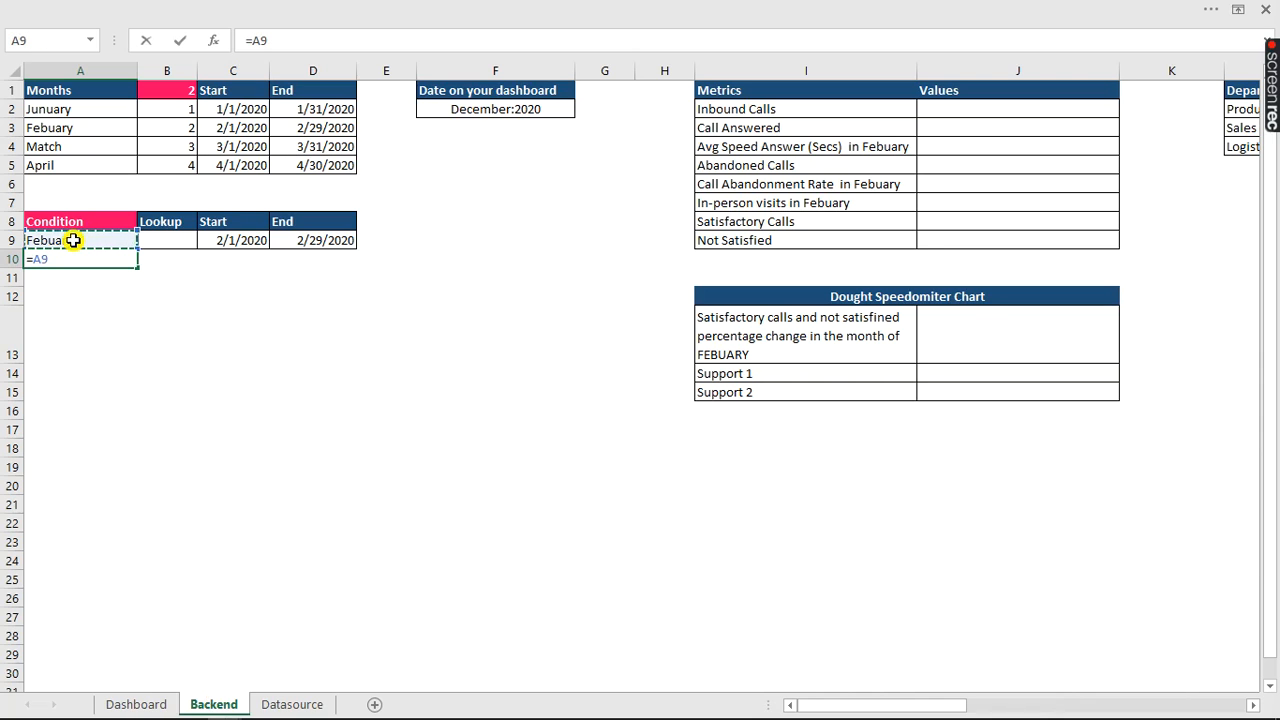
type("&\" Selected")
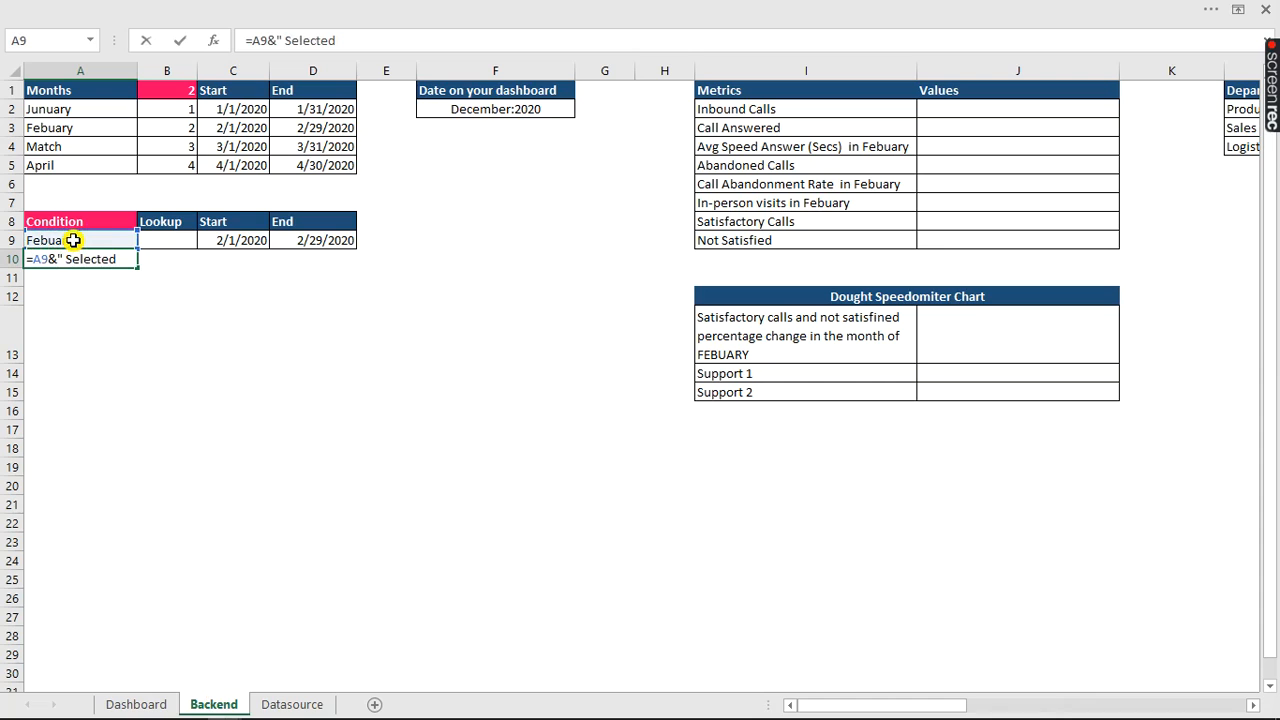
type("\"")
key("Return")
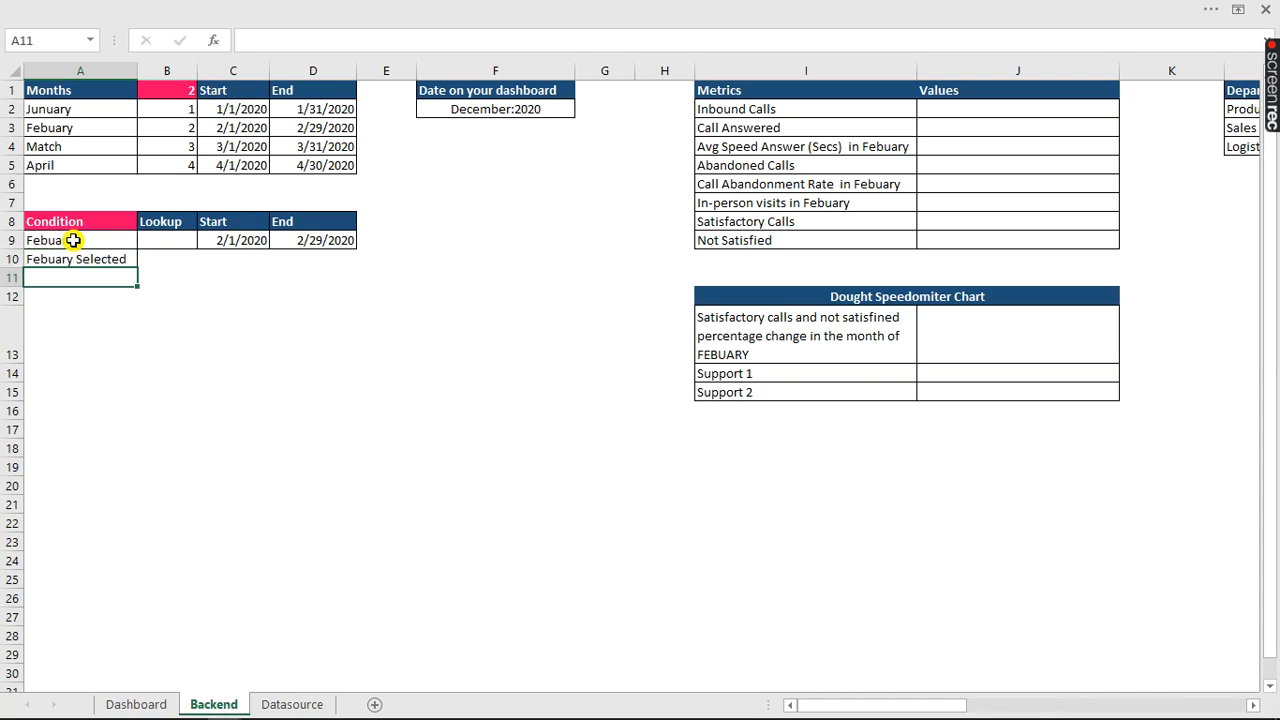
- Set the selected month number in Backend cell B1 back to 1
left_click(186, 89)
type("1")
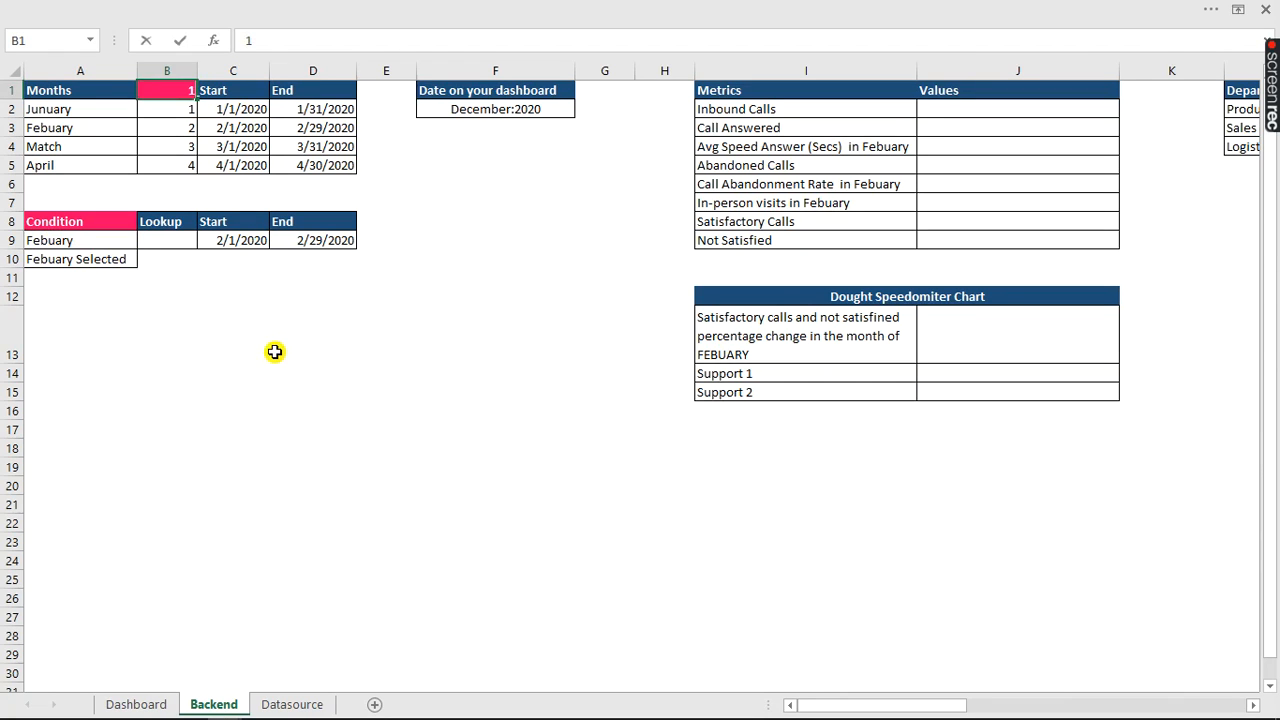
left_click(275, 350)
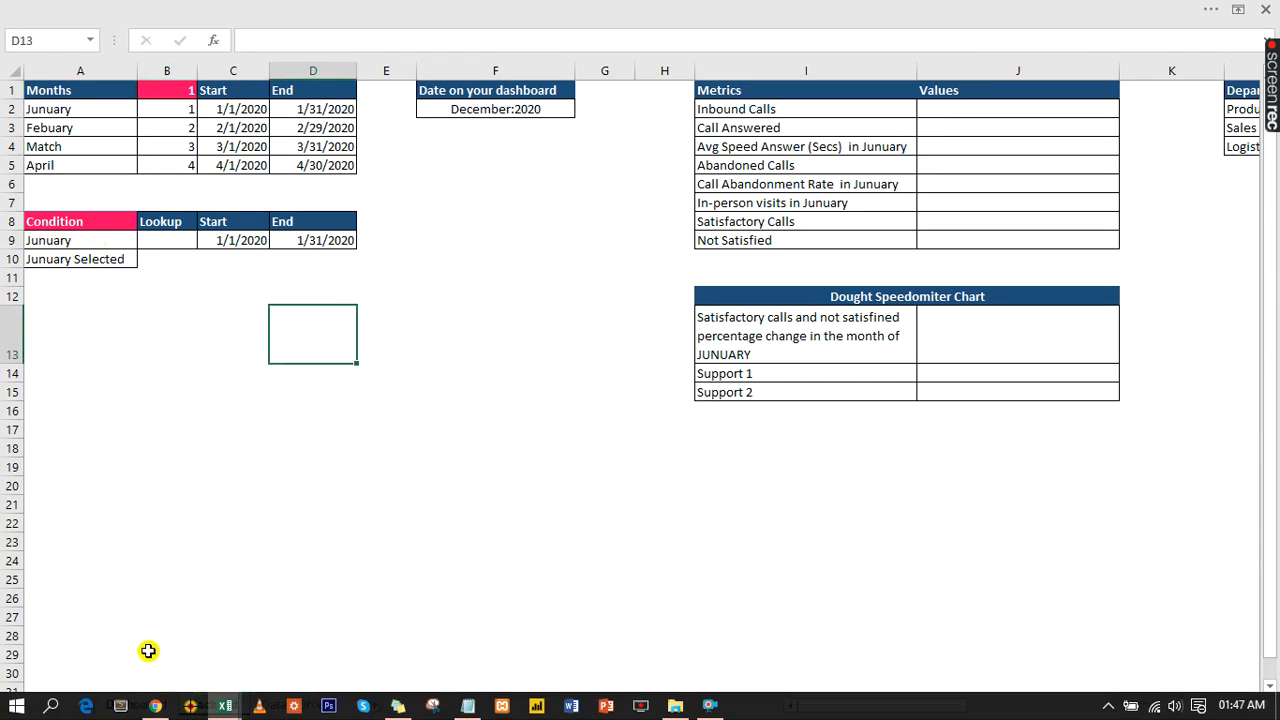
- Insert a plain black WordArt text object on the Dashboard sheet for the month caption
left_click(128, 701)
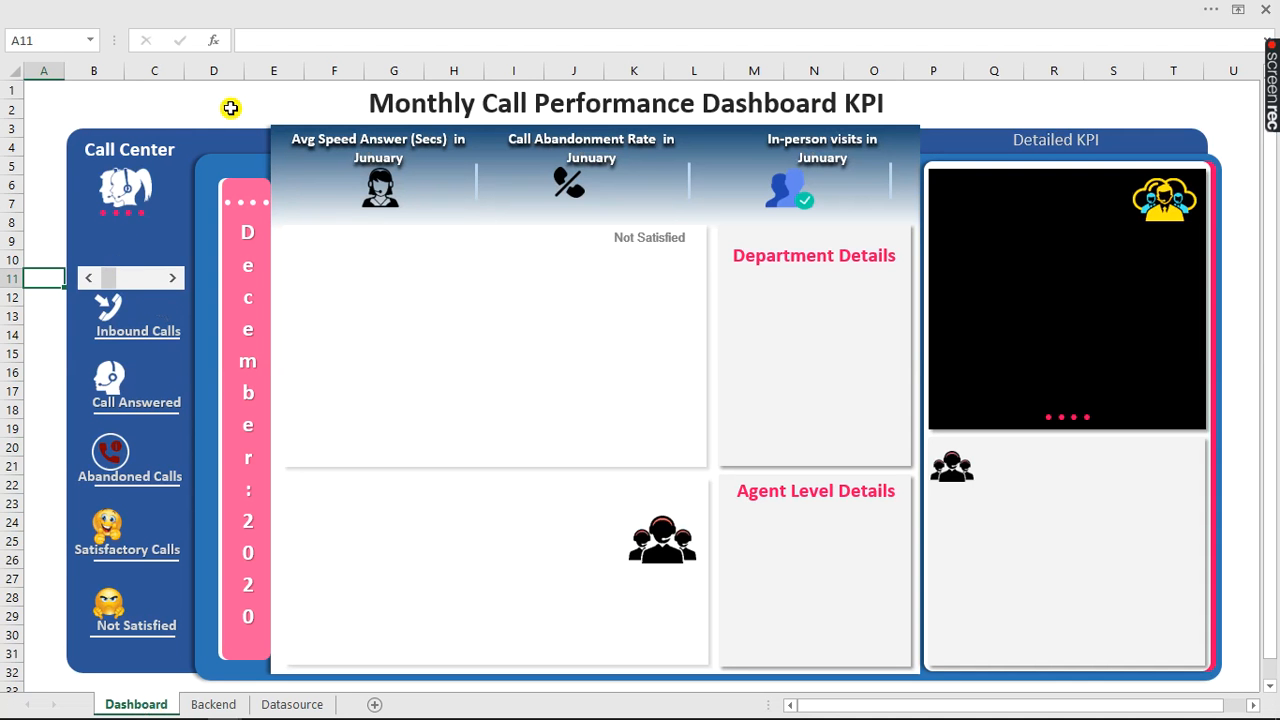
left_click(370, 4)
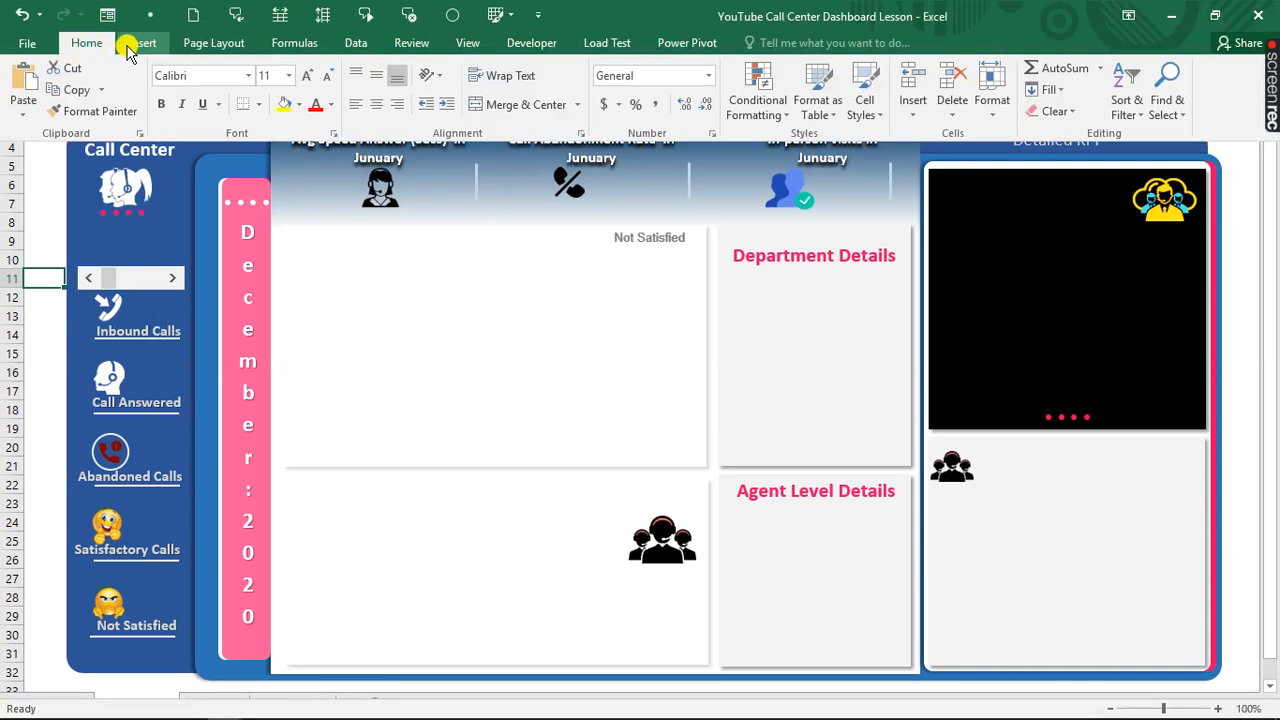
left_click(141, 43)
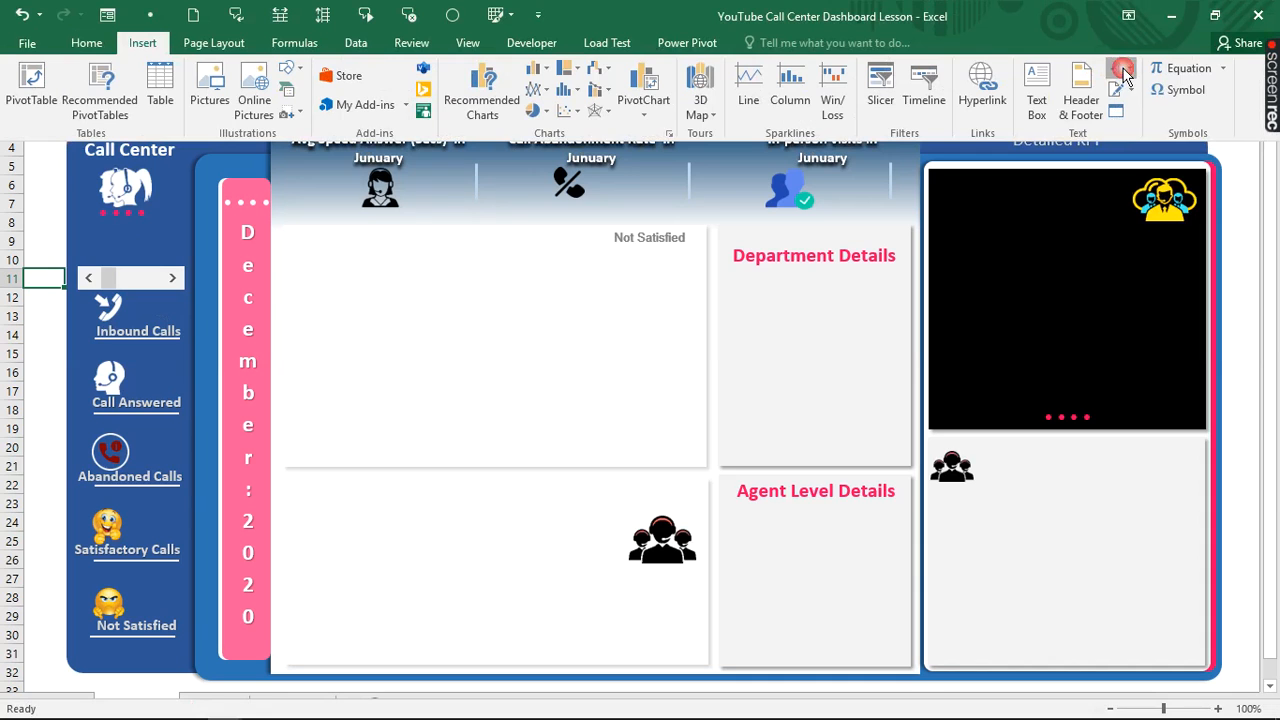
left_click(1120, 68)
left_click(1030, 115)
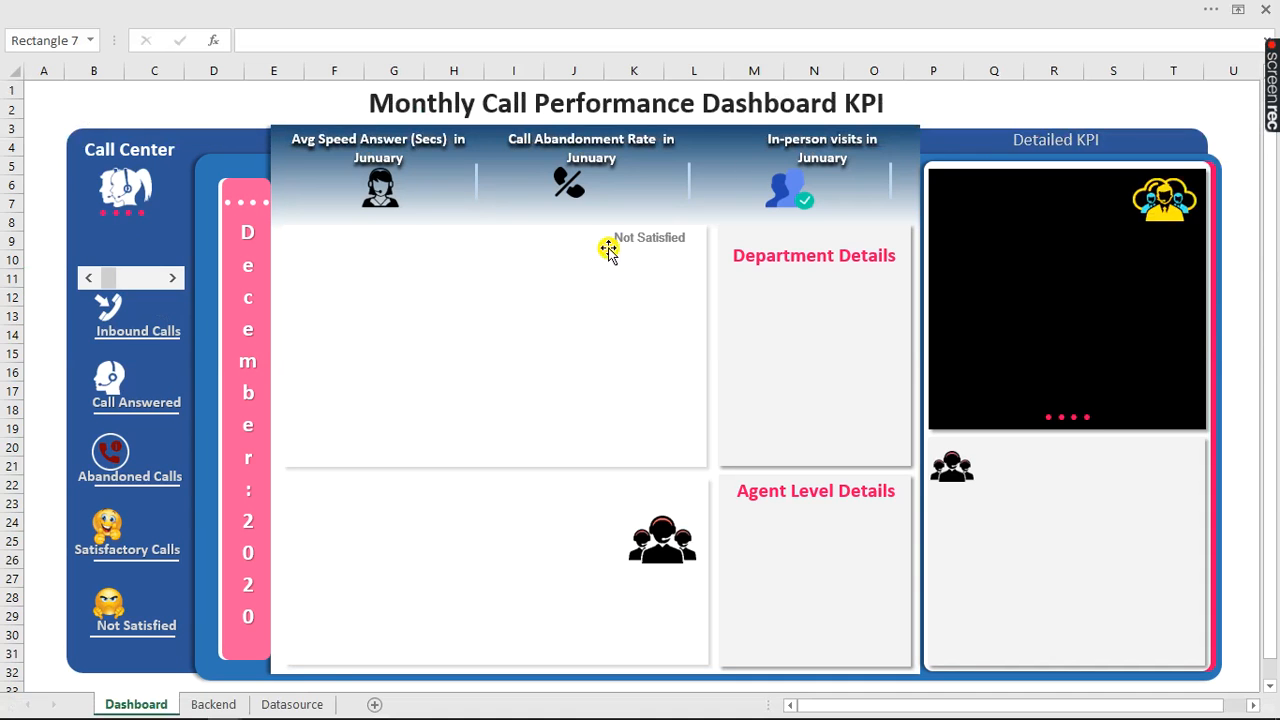
- Link the new WordArt's text to Backend!A10 and place it just above the month scroll bar in the Call Center sidebar
left_click(262, 46)
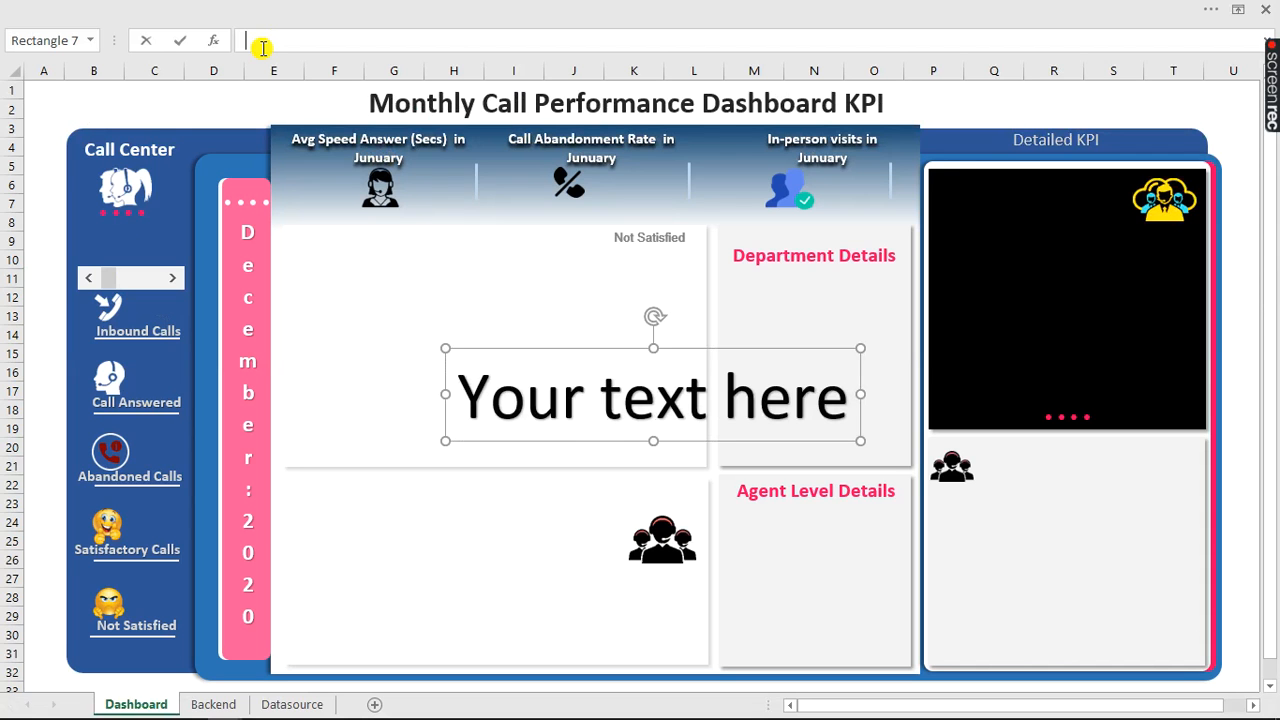
type("=")
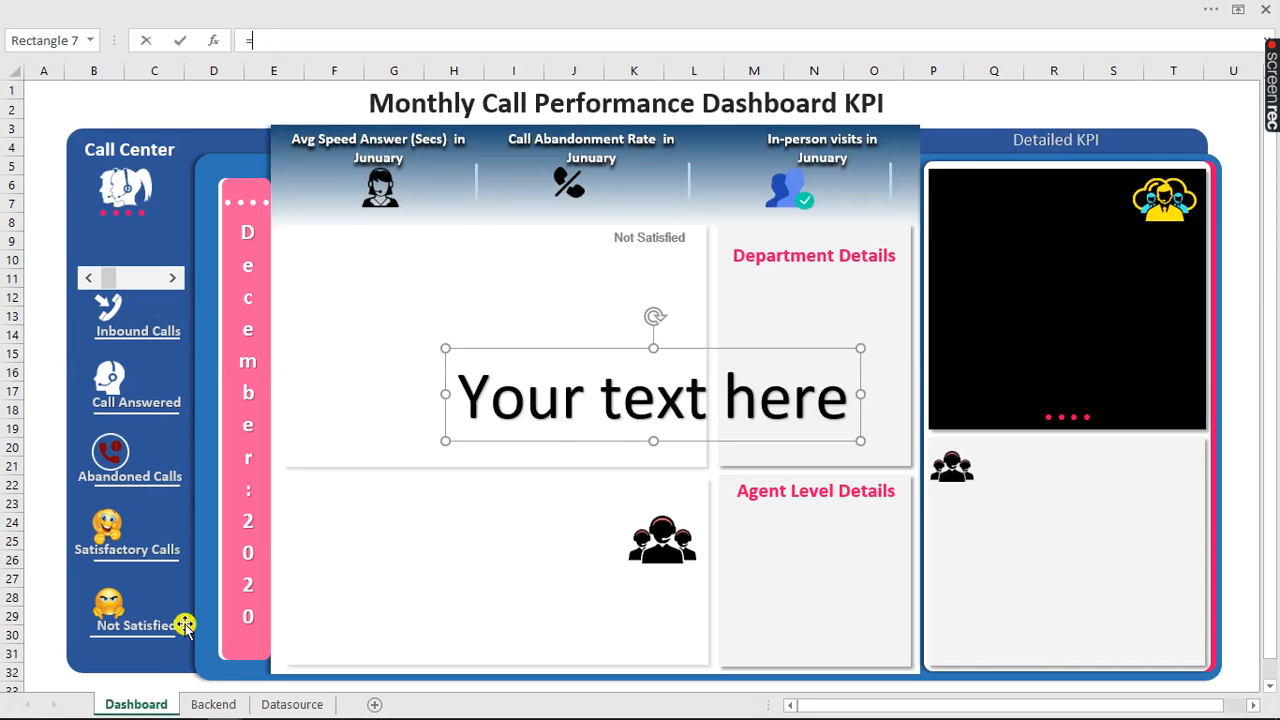
left_click(214, 704)
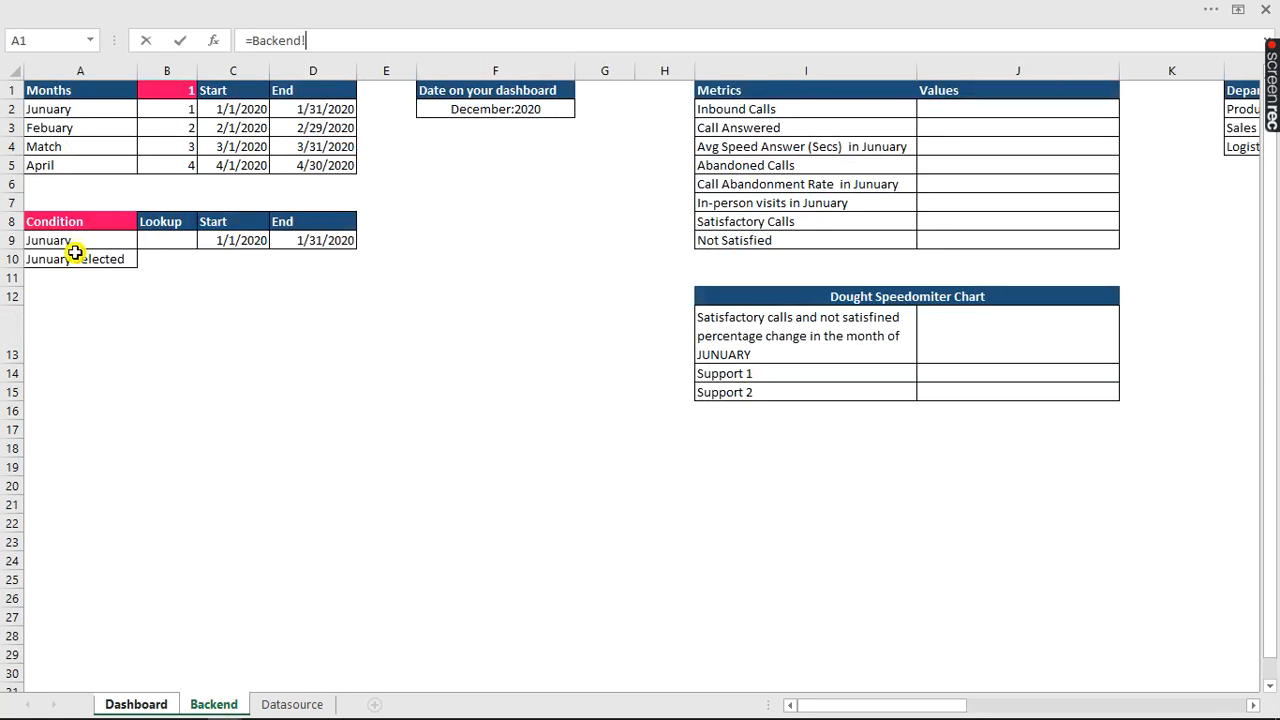
left_click(73, 260)
key("Return")
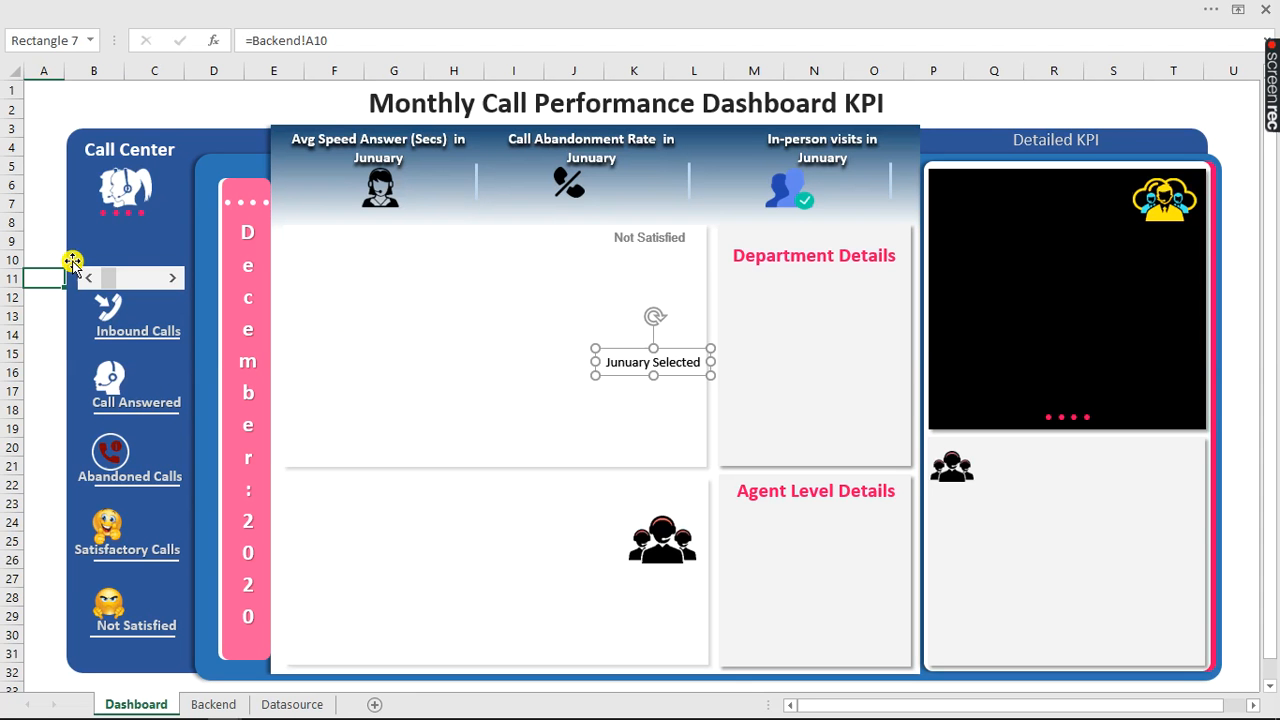
left_click_drag(623, 349, 97, 245)
- Set the font color of the linked month caption above the scroll bar to white
left_click(162, 42)
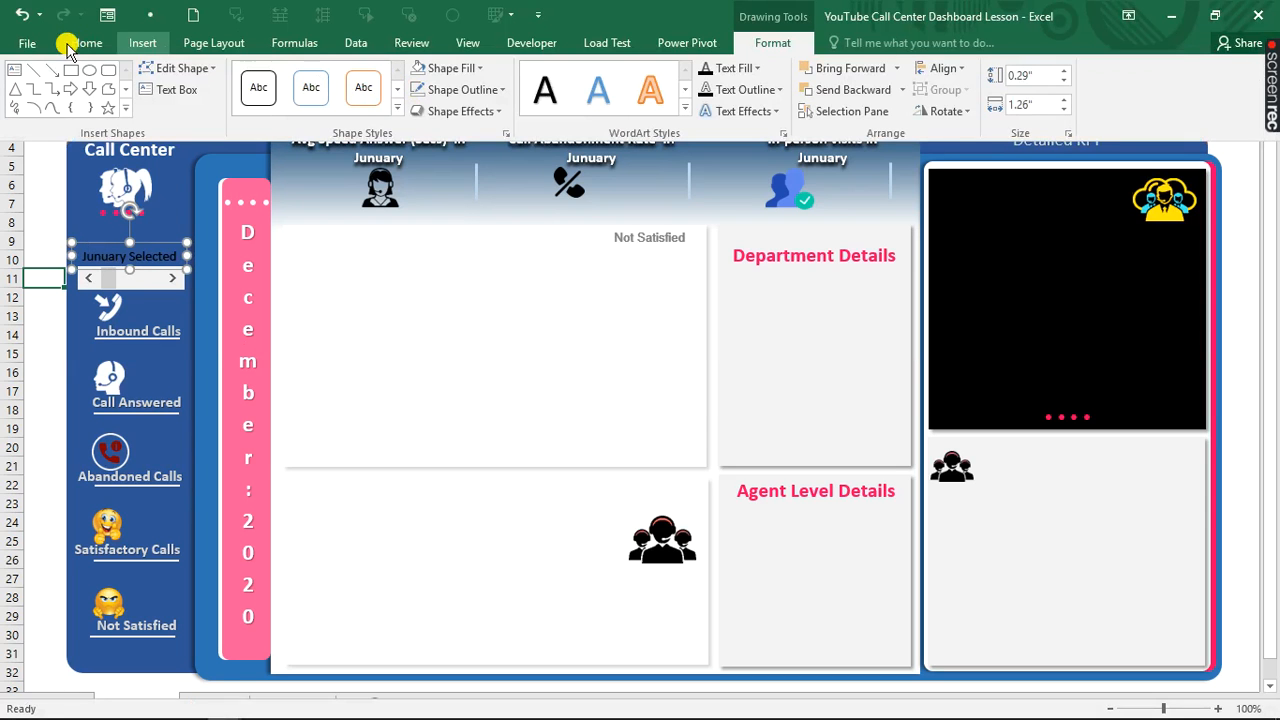
left_click(68, 45)
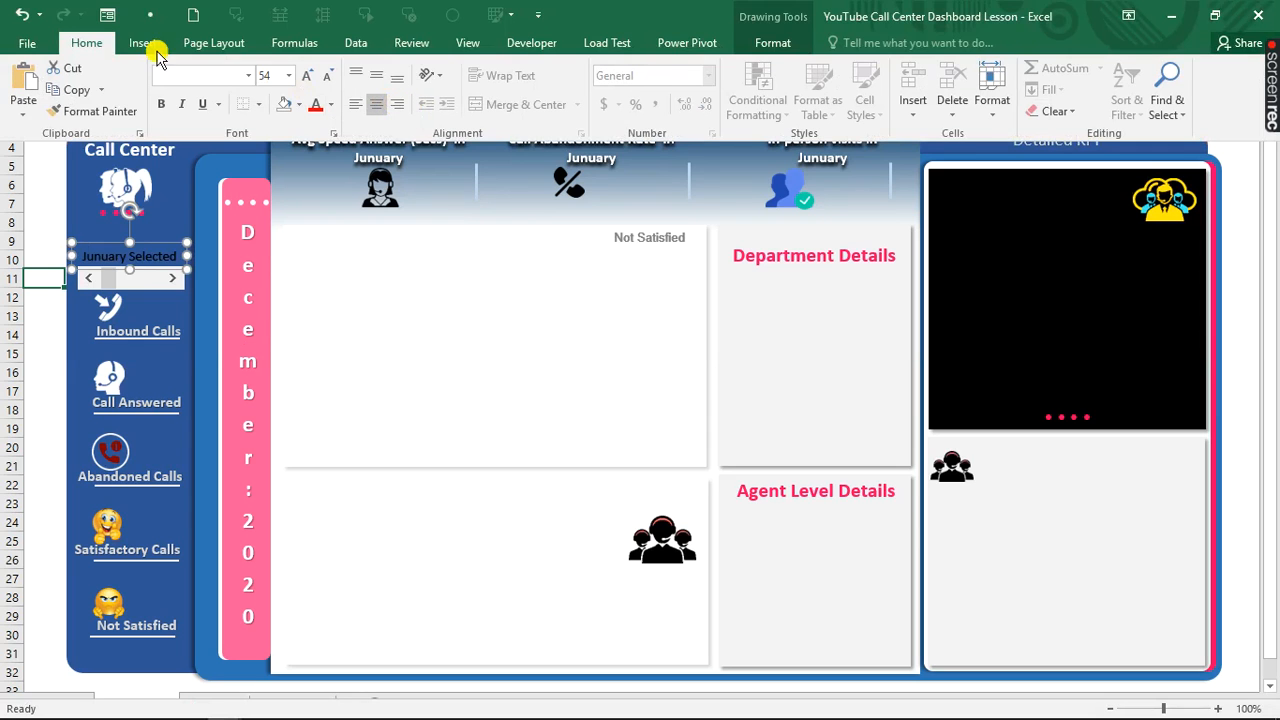
left_click(331, 104)
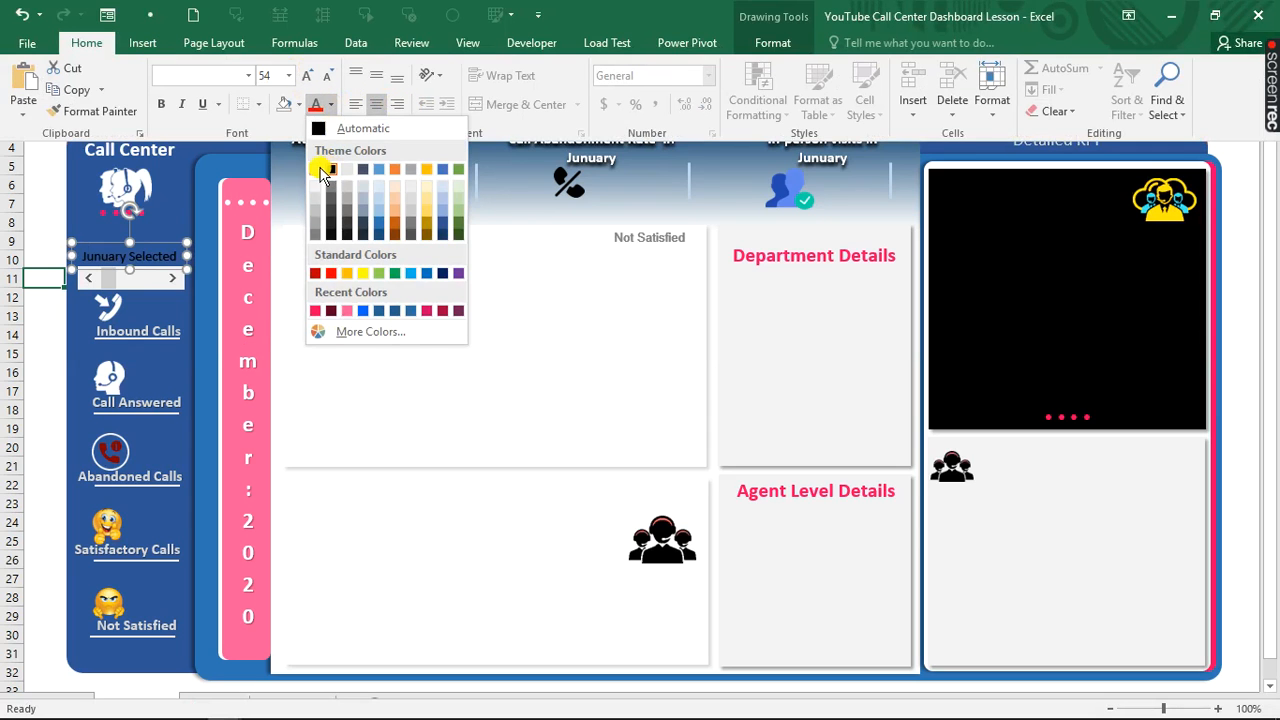
left_click(315, 168)
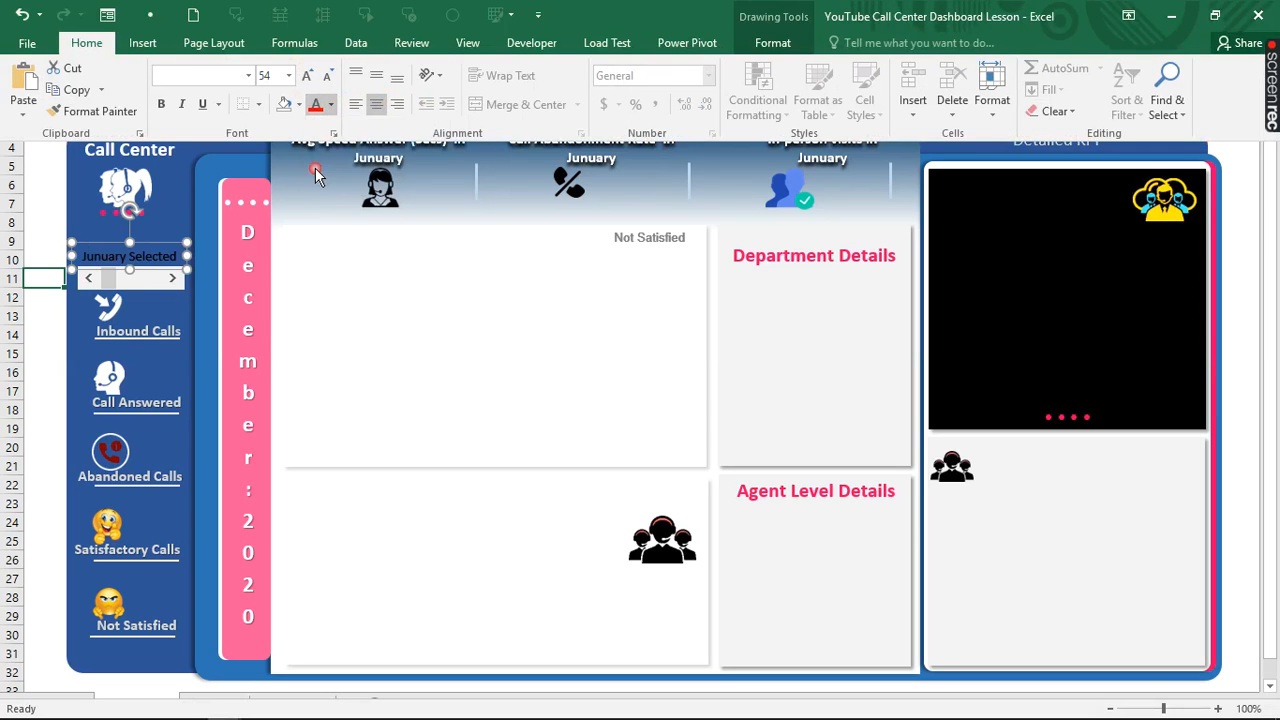
- Make the linked month caption above the scroll bar bold and hide the ribbon
left_click(158, 103)
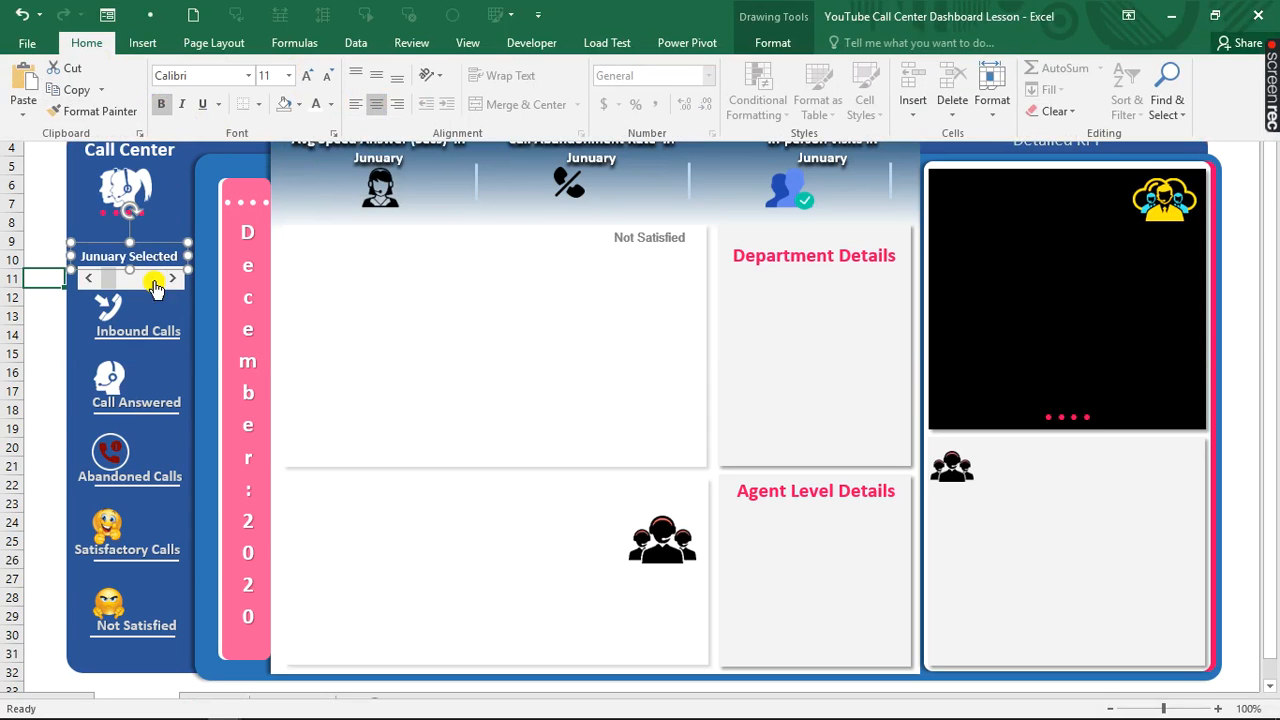
key("ctrl+shift+F1")
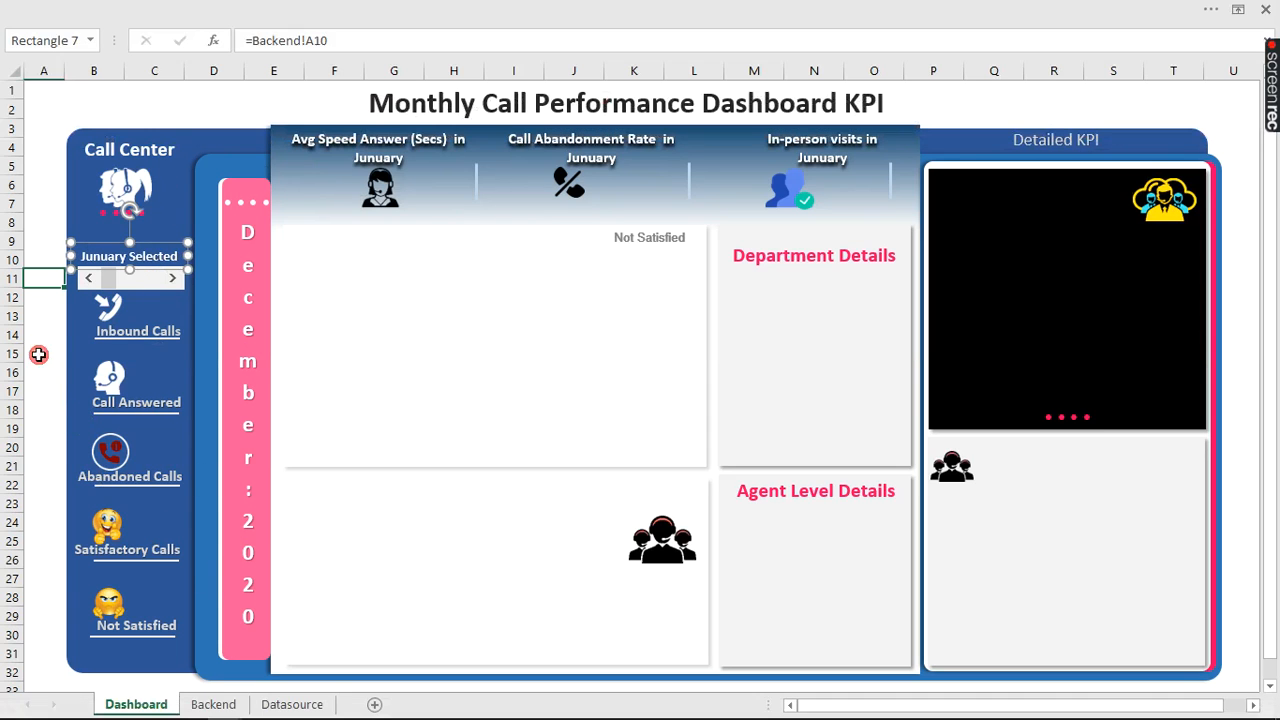
left_click(41, 339)
- Advance the month scroll bar to Febuary and change the Backend A10 caption formula to =UPPER(A9)&" Selected"
left_click(172, 279)
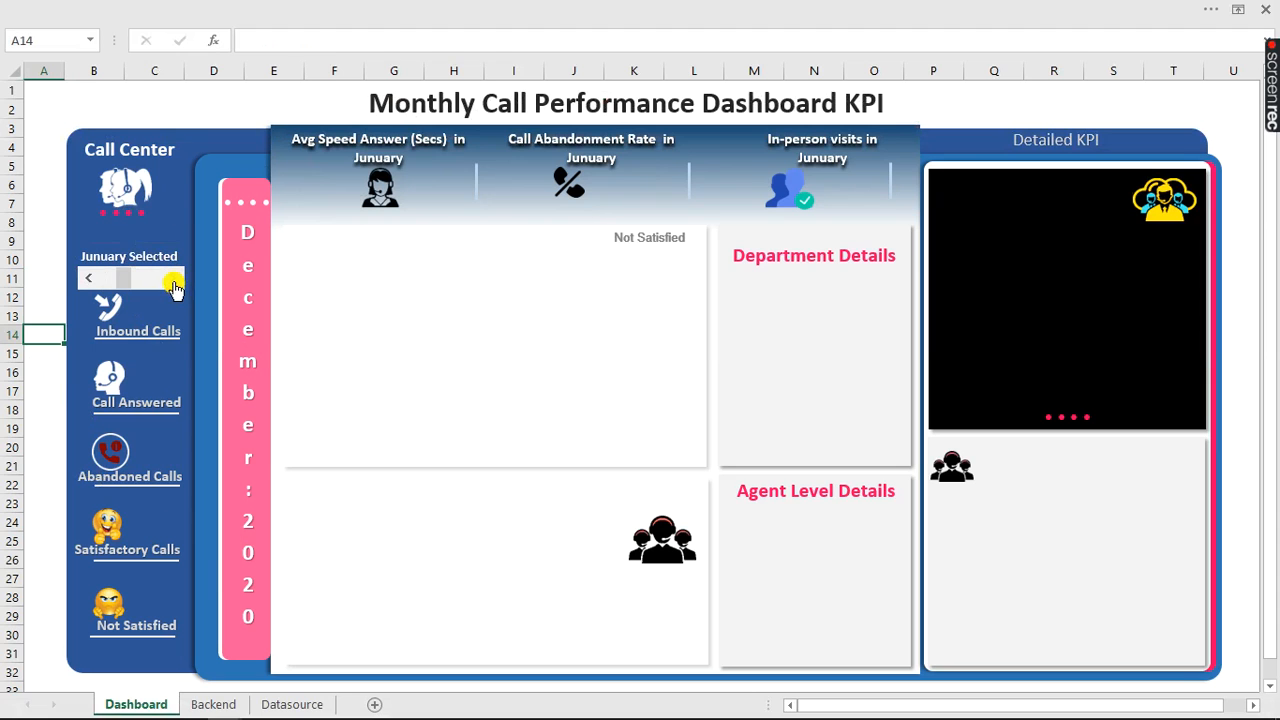
left_click(213, 704)
left_click(50, 259)
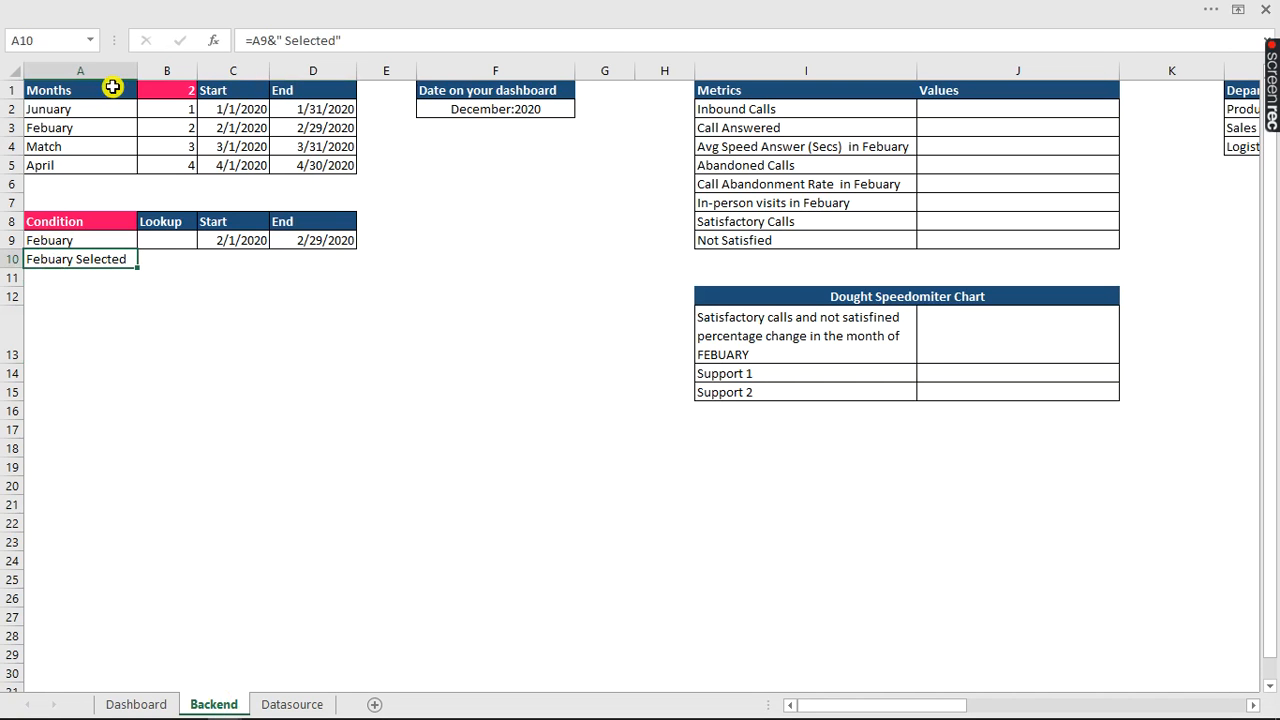
left_click(251, 41)
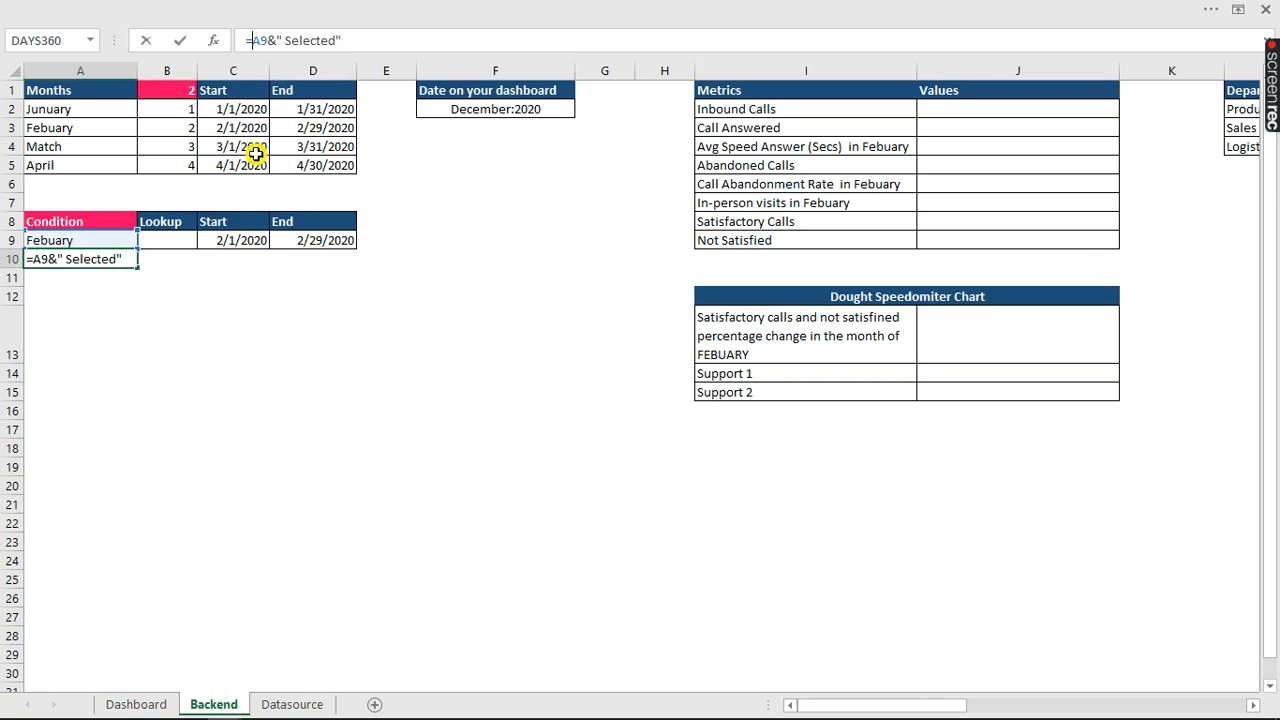
type("up")
key("Tab")
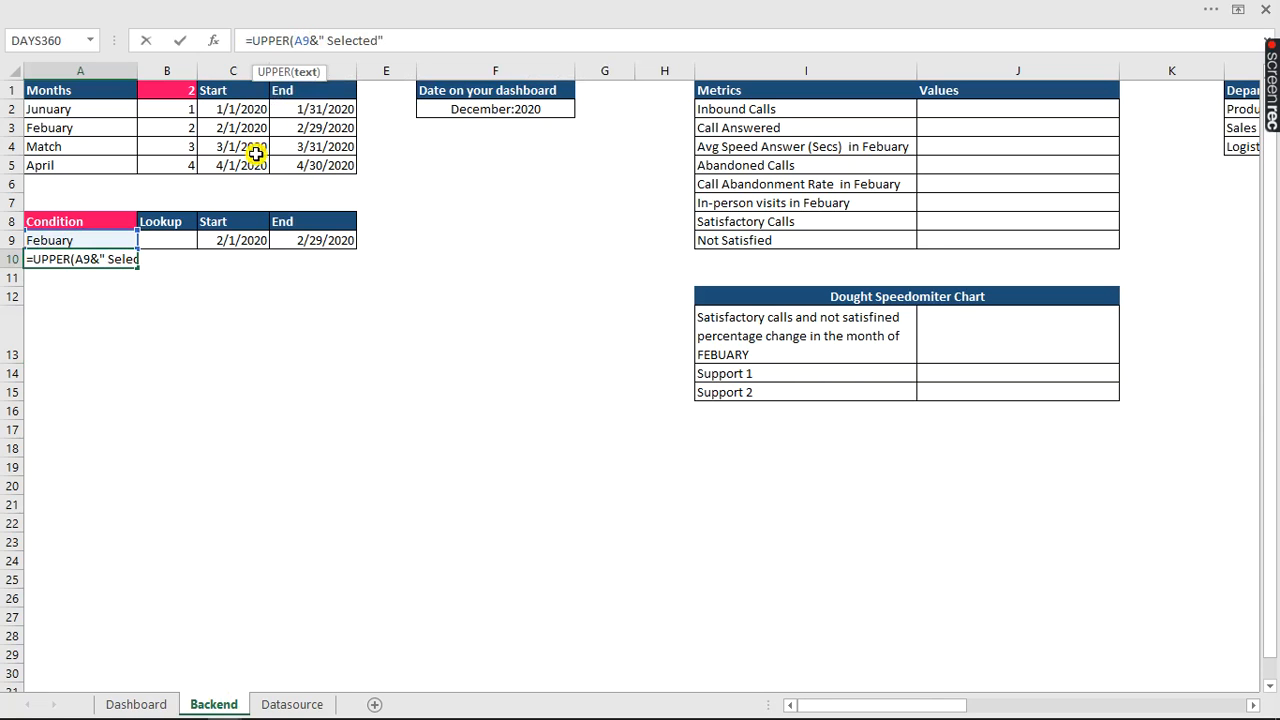
type(")")
key("Return")
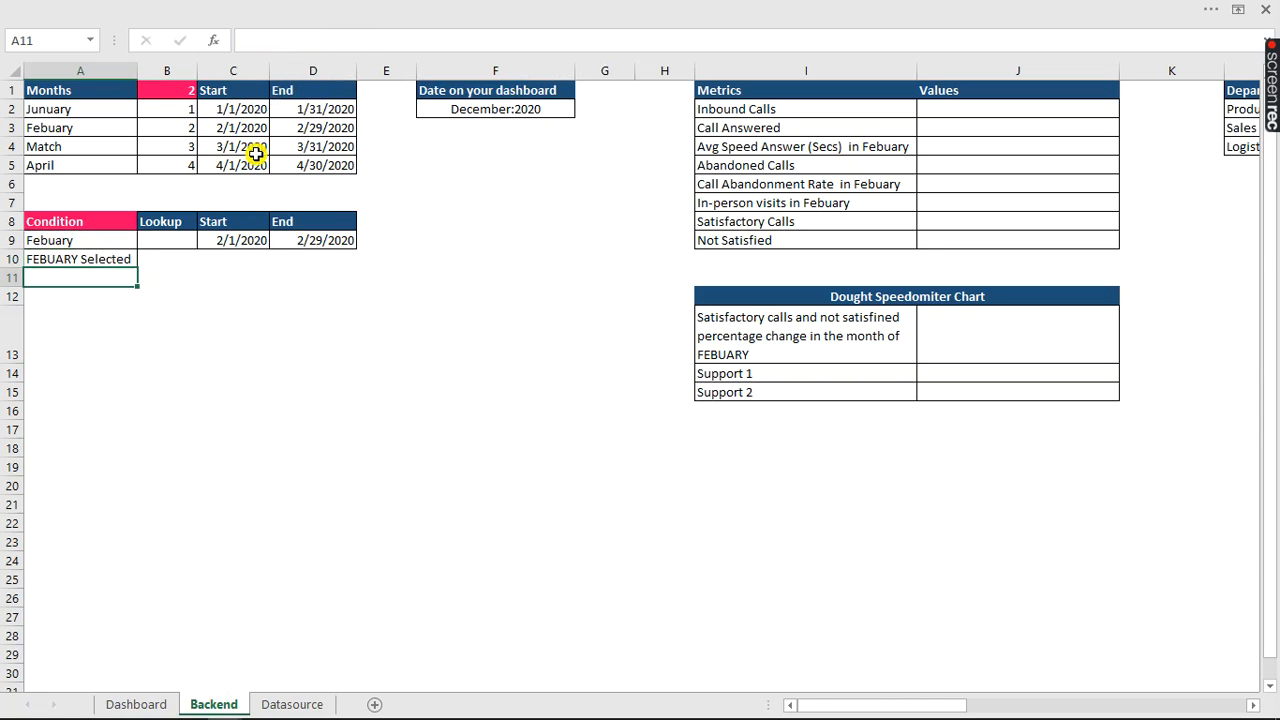
- Test the Dashboard month scroll bar by stepping to Match and back to Febuary, then return to the Backend Metrics table
left_click(140, 705)
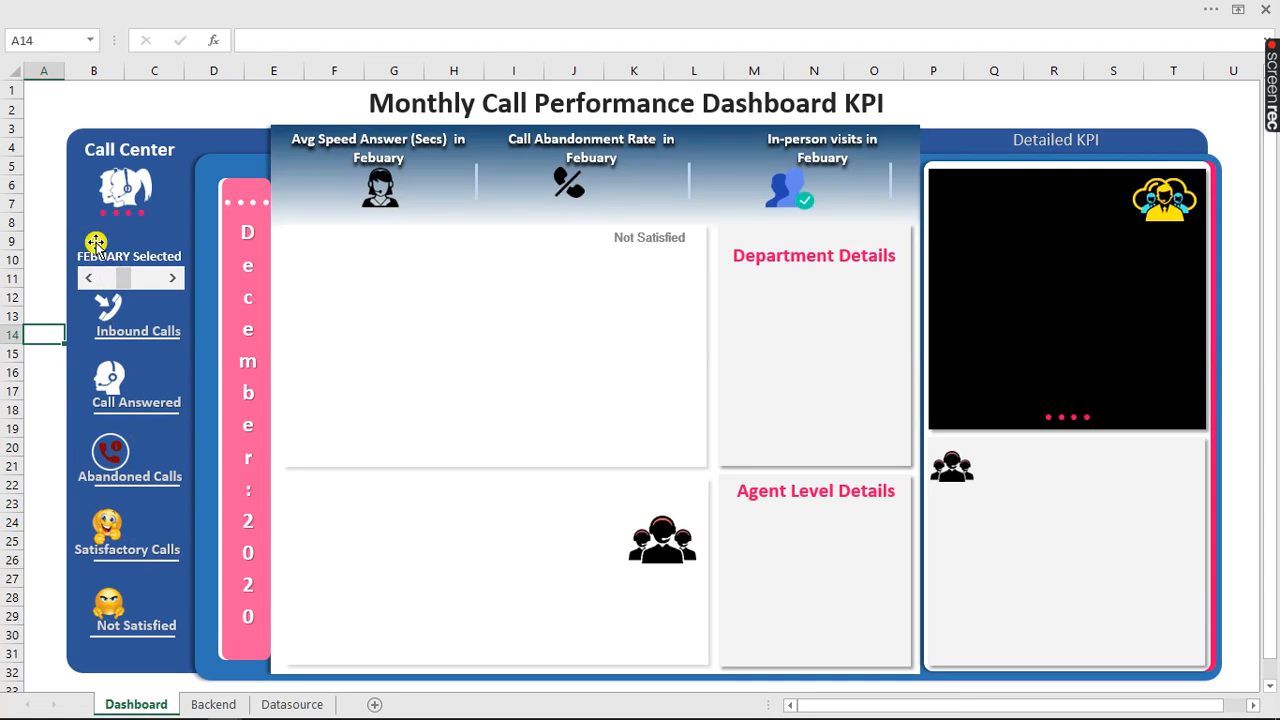
left_click(172, 278)
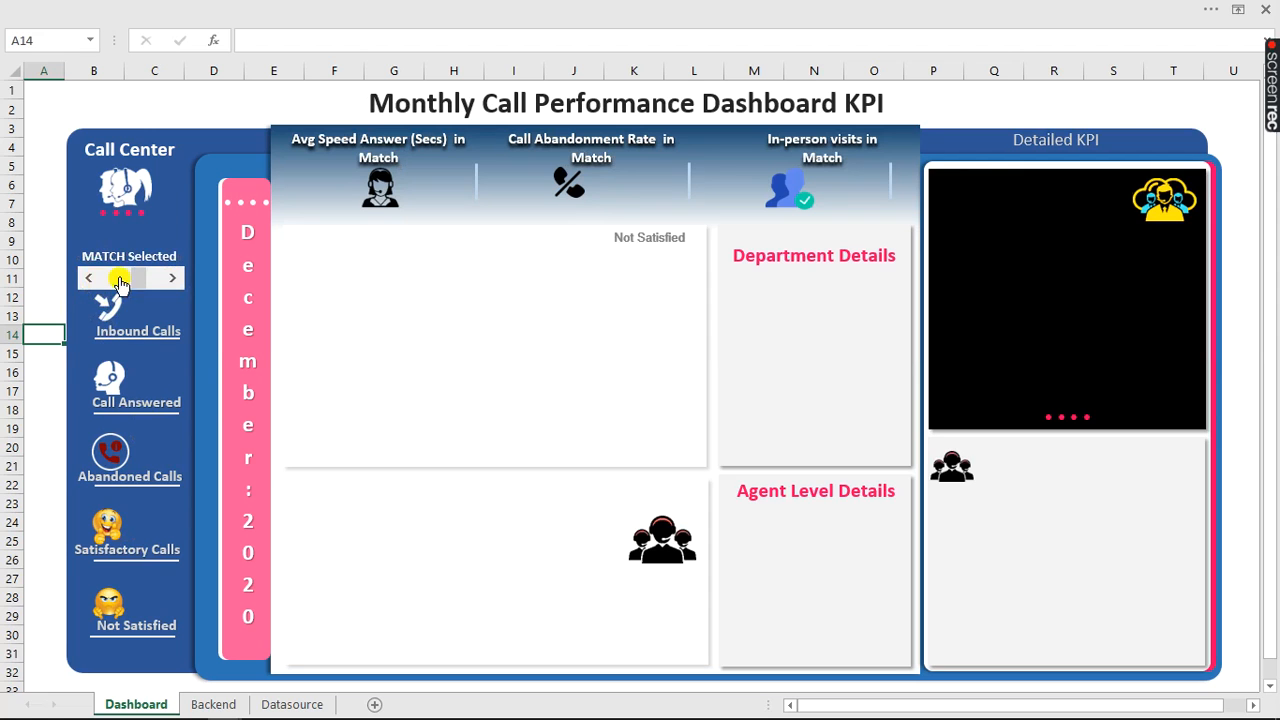
left_click(88, 278)
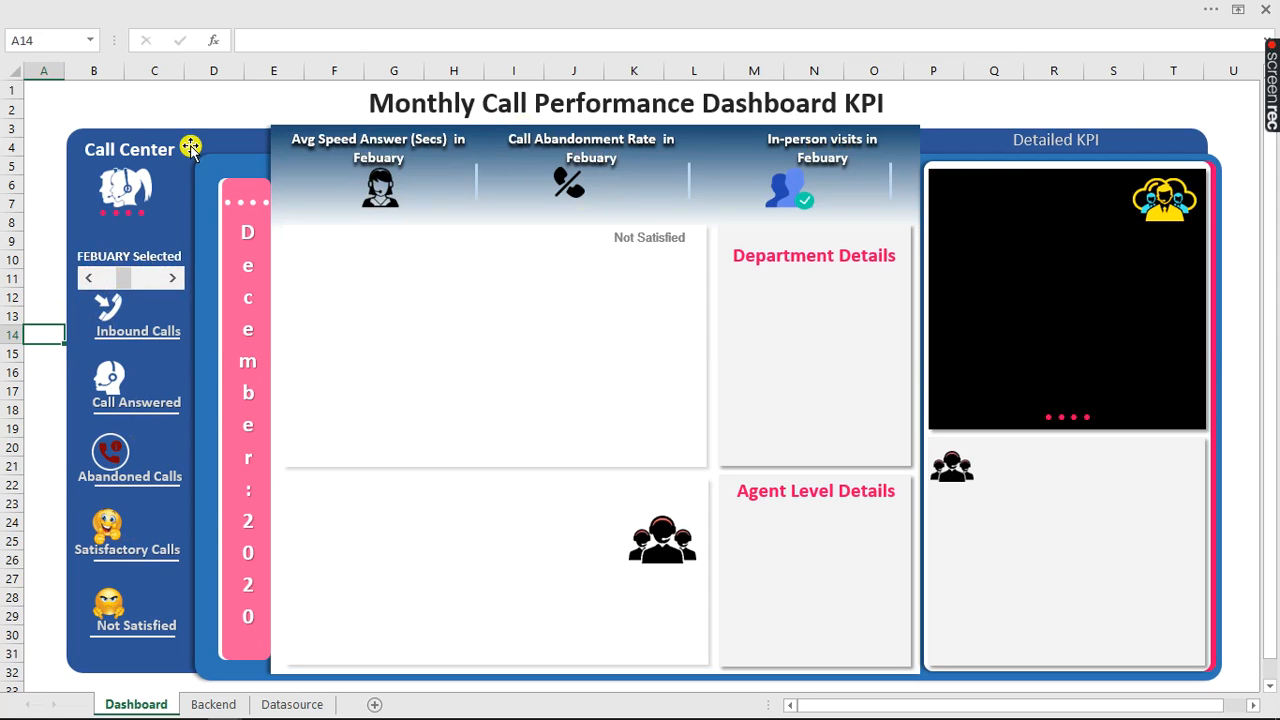
left_click(214, 705)
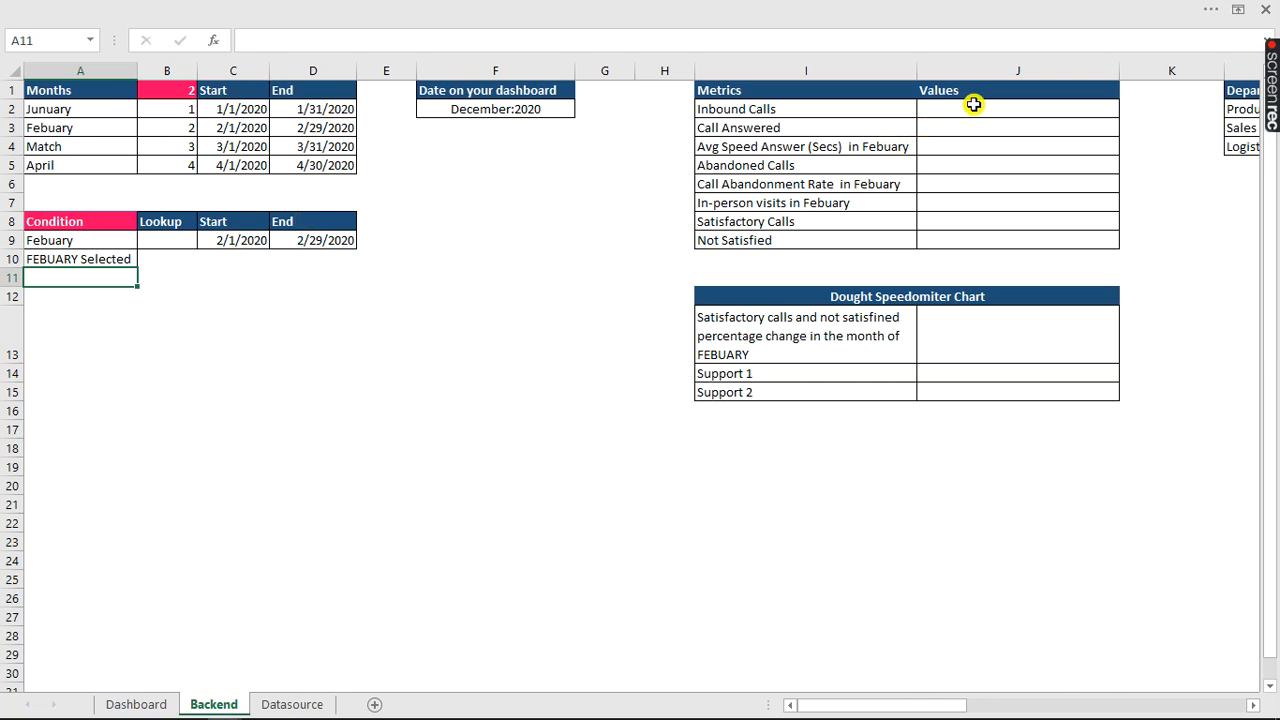
left_click_drag(886, 700, 958, 712)
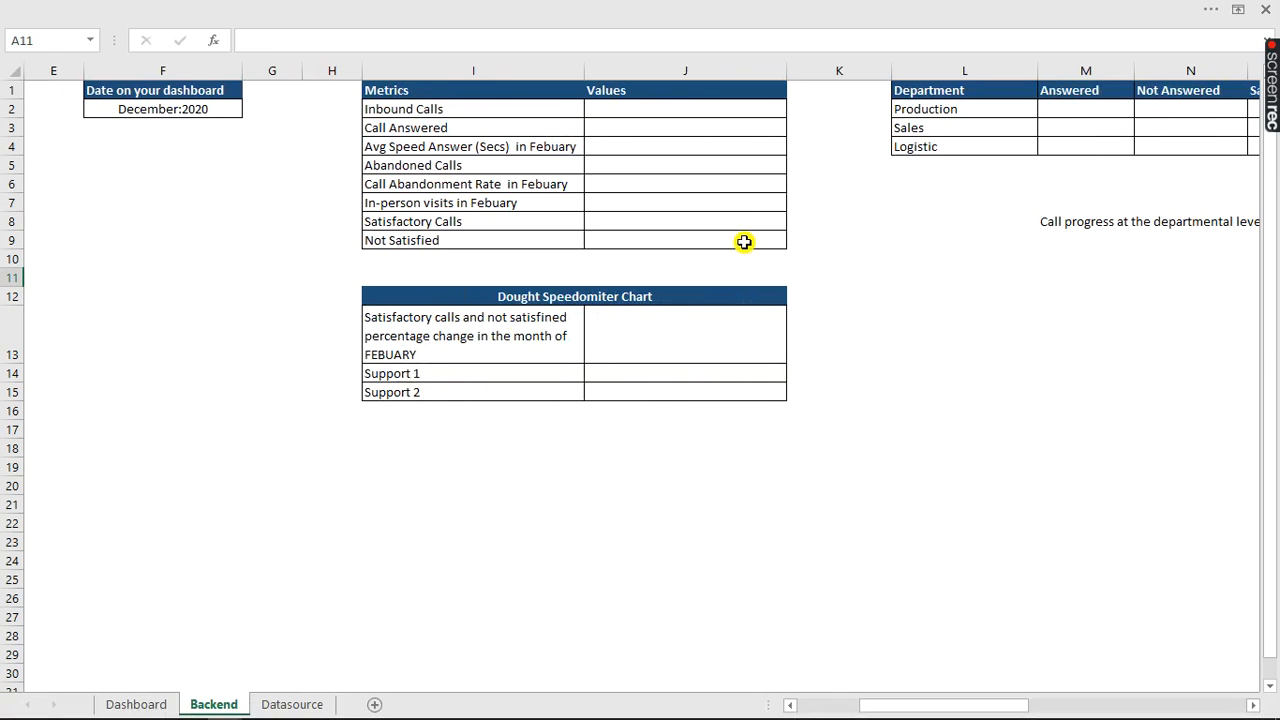
left_click(687, 109)
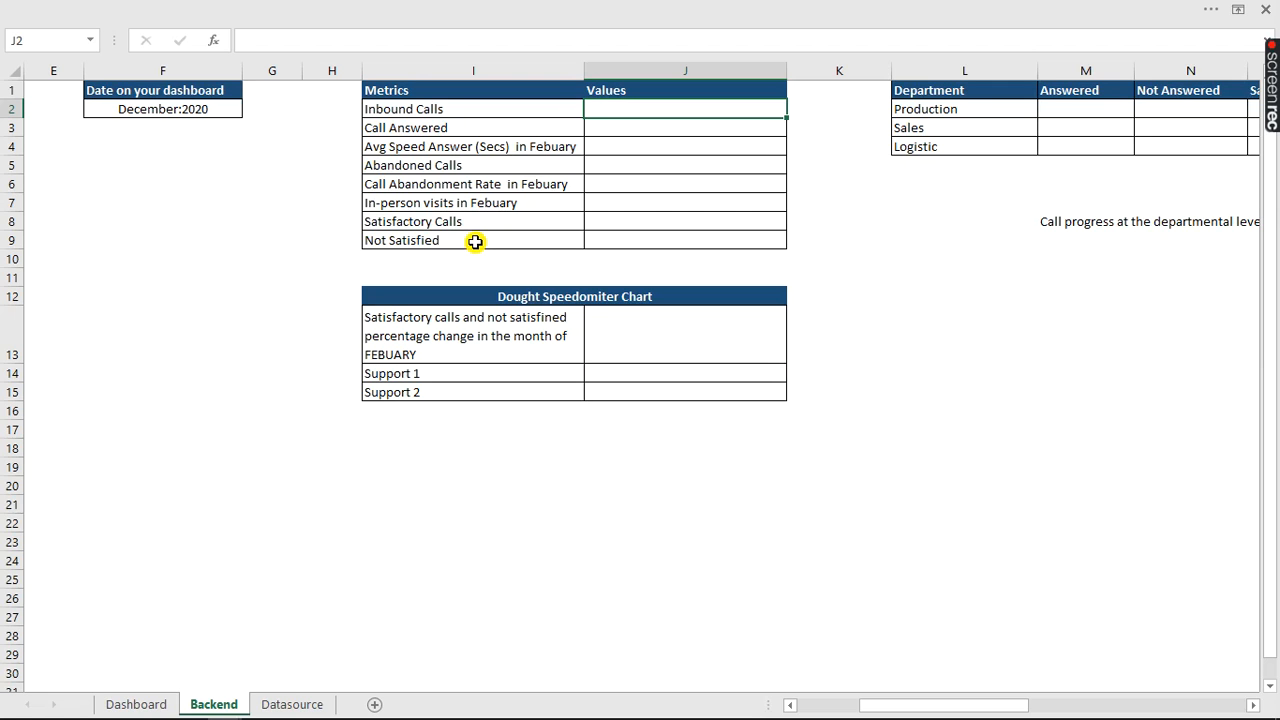
type("=")
type("counif")
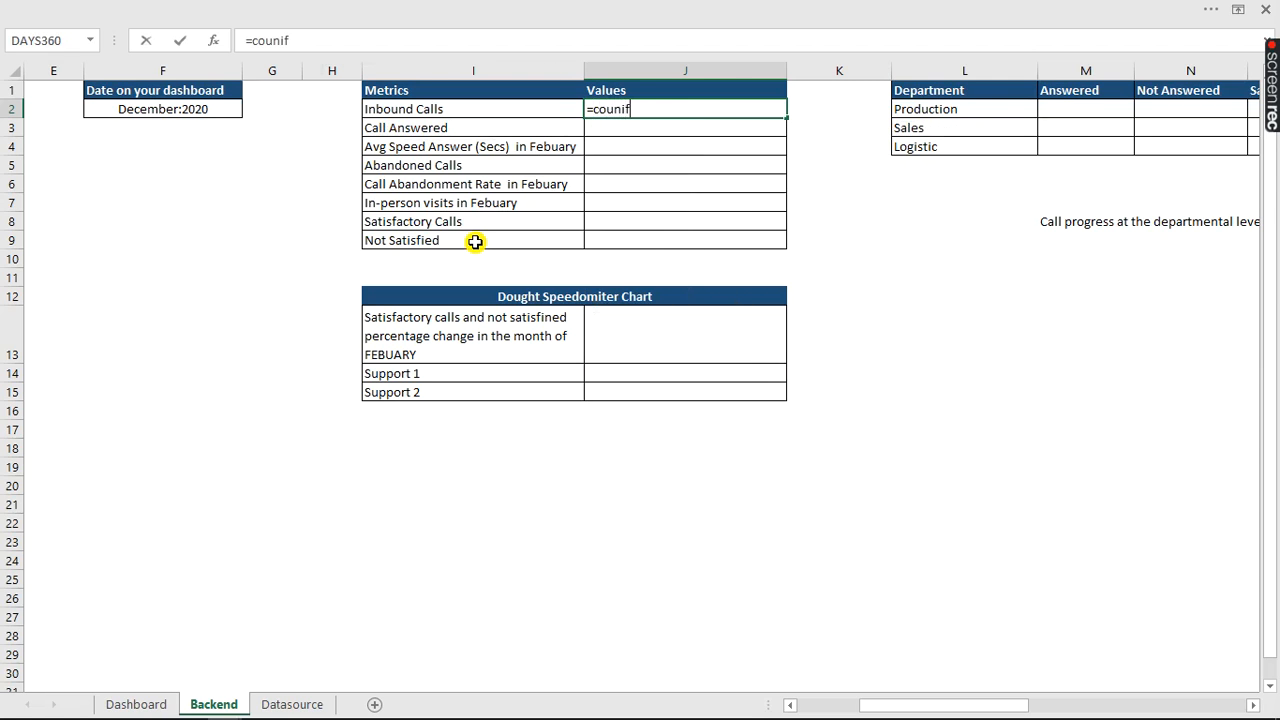
key("Tab")
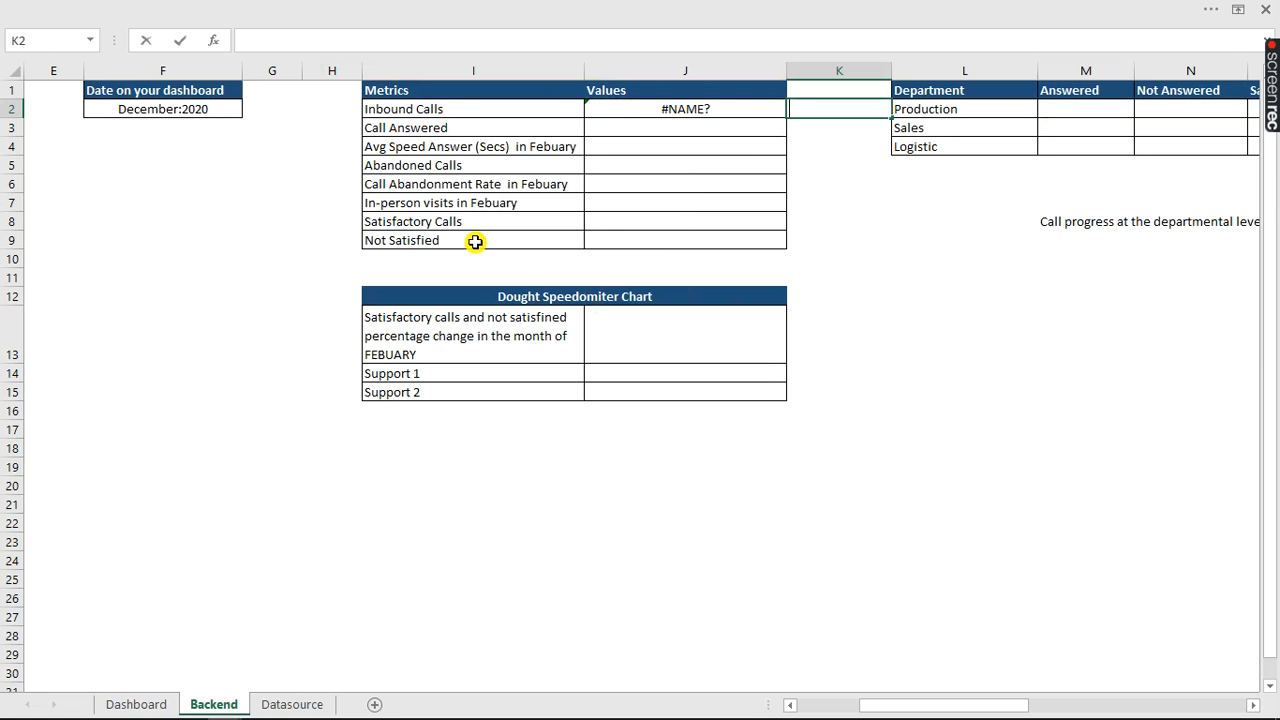
left_click(926, 190)
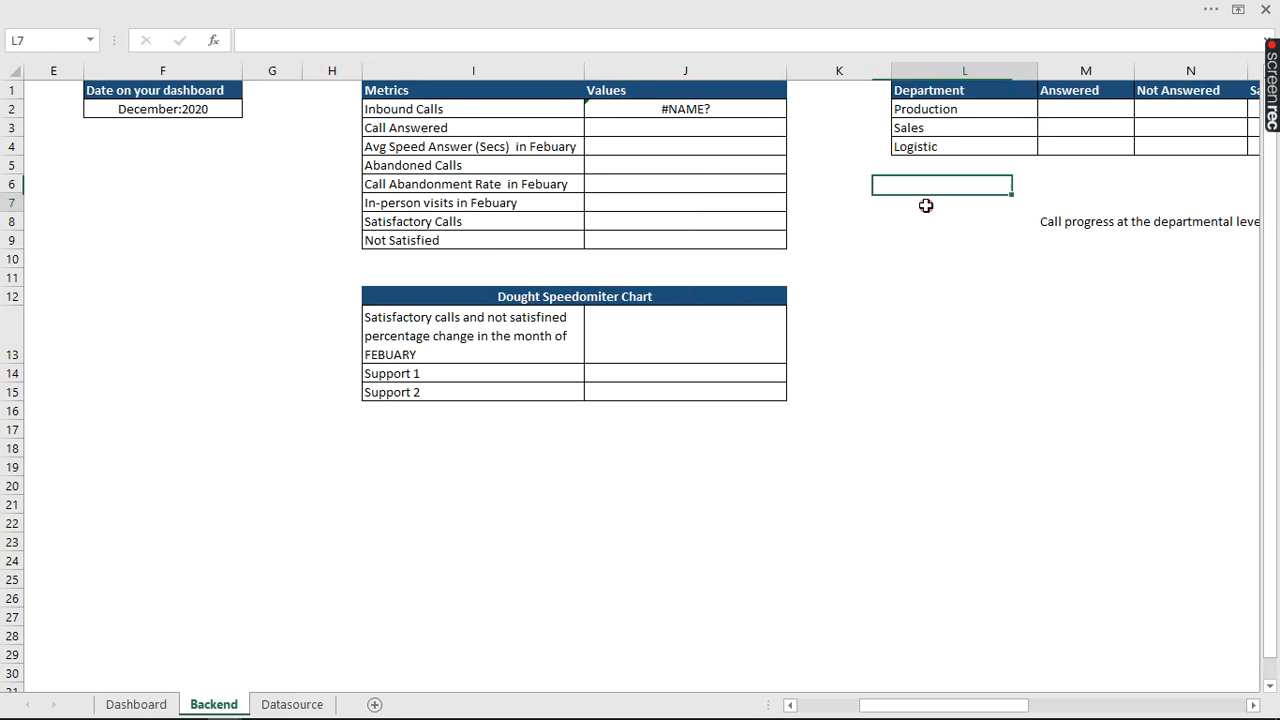
- Enter =COUNTIF(FullTable[Month Filter],TRUE) in Backend cell J2 as the Inbound Calls value
left_click(695, 114)
type("=")
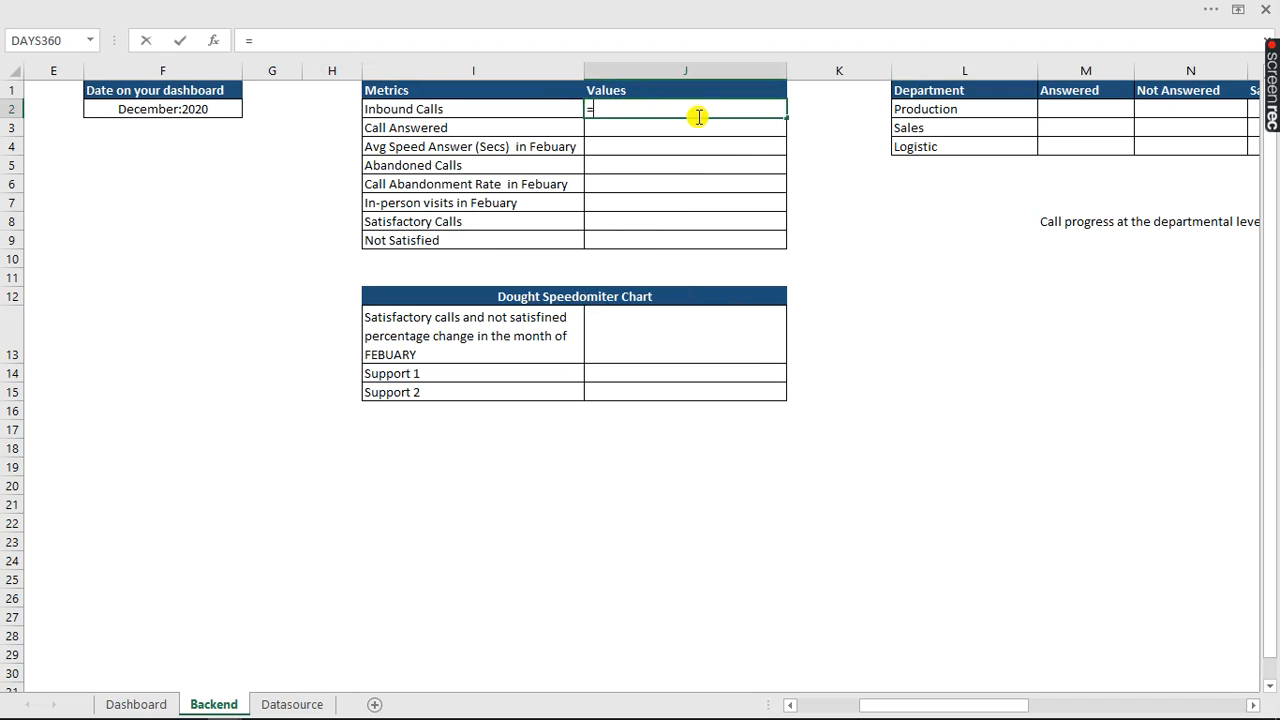
type("countif")
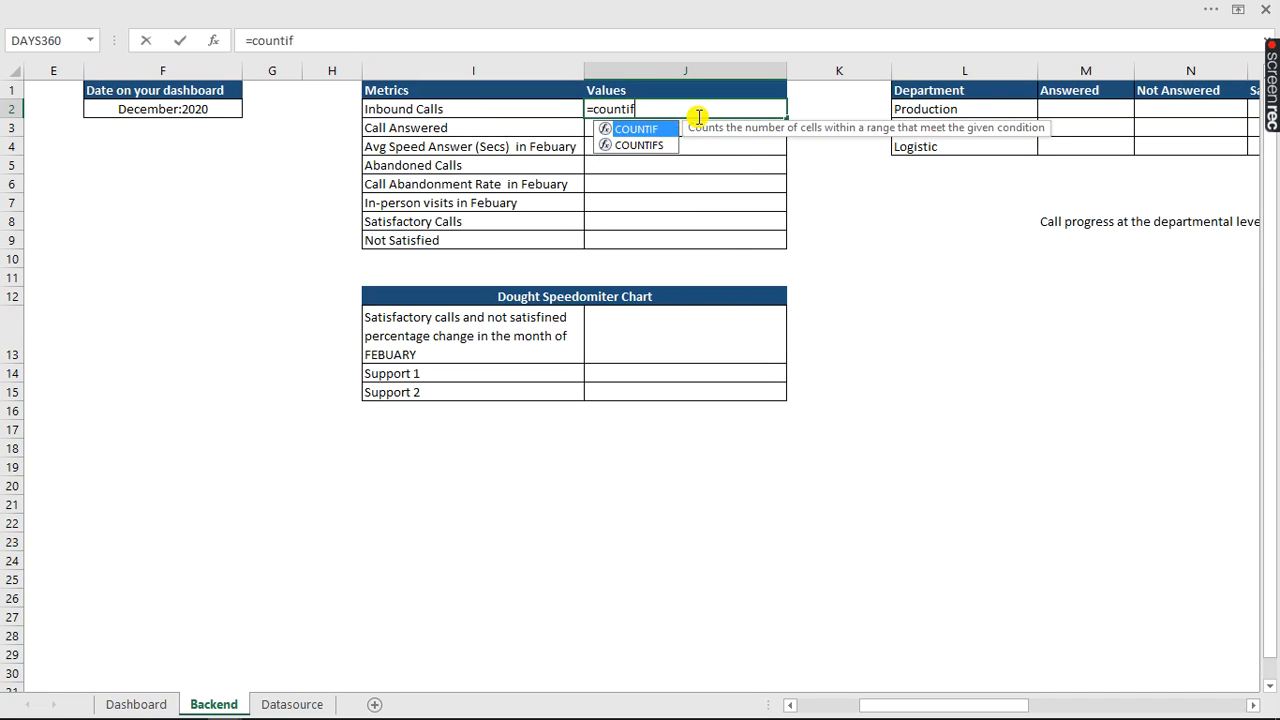
key("Tab")
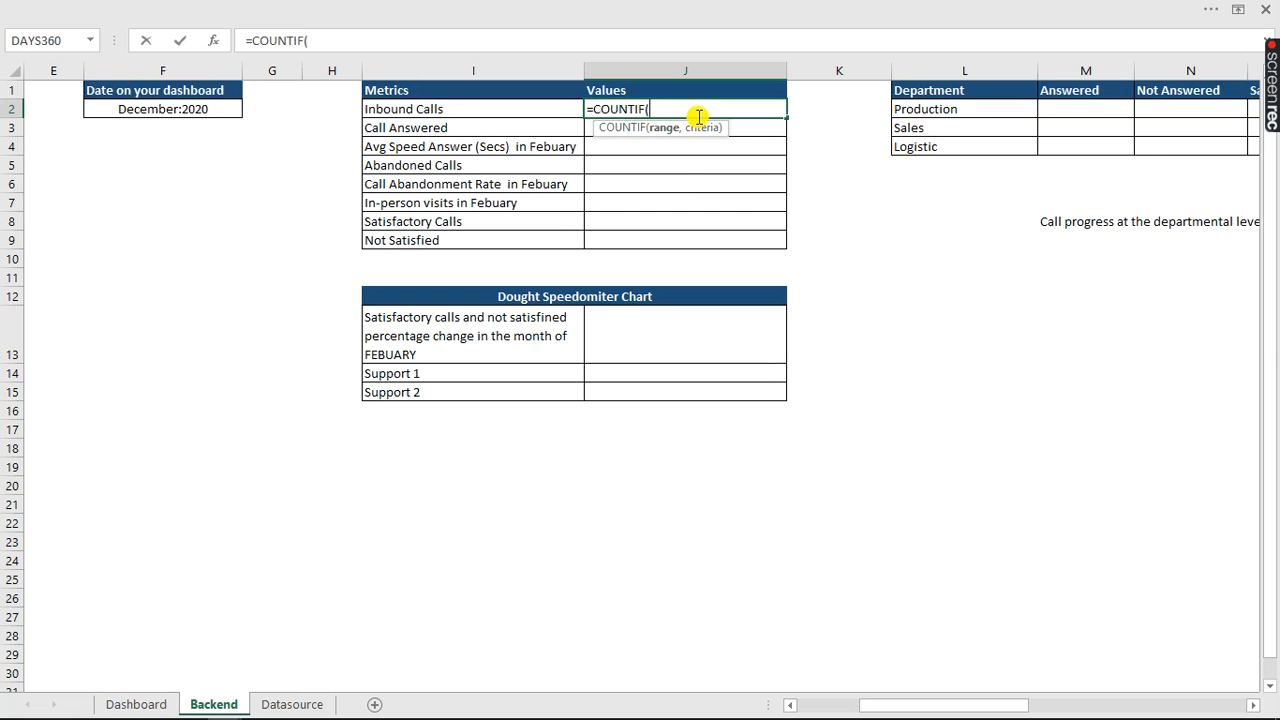
type("fu")
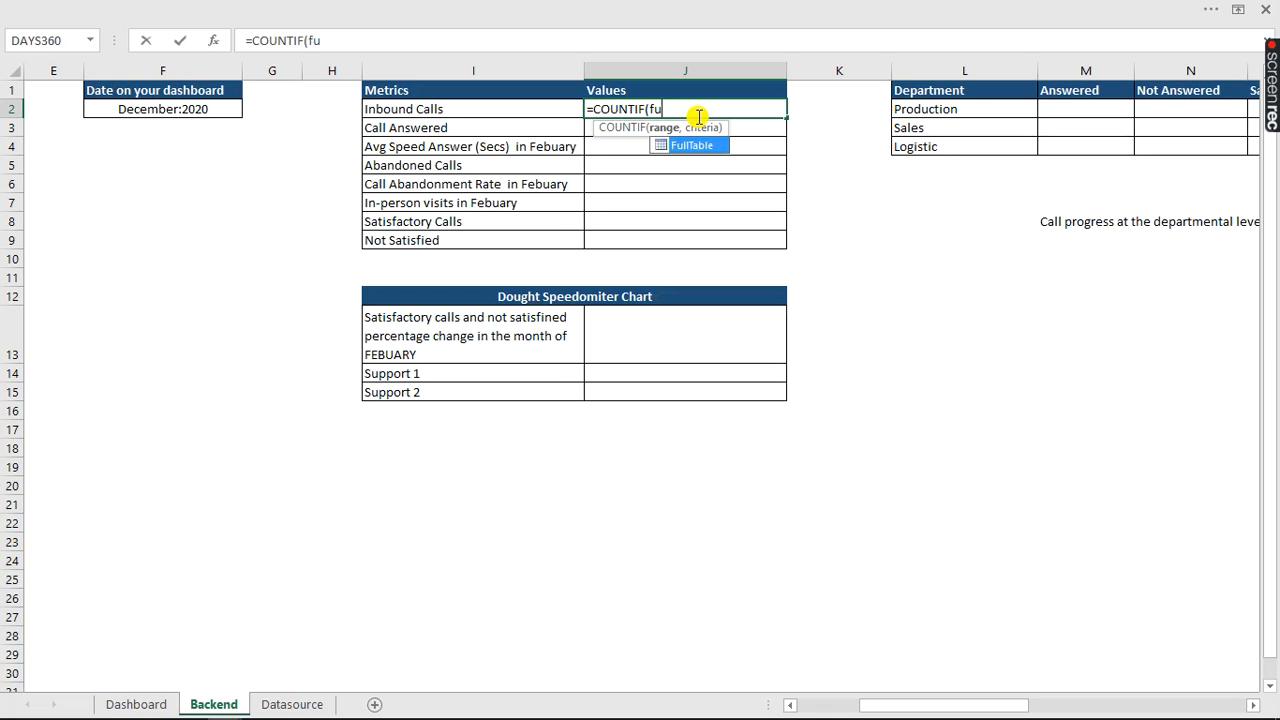
key("Tab")
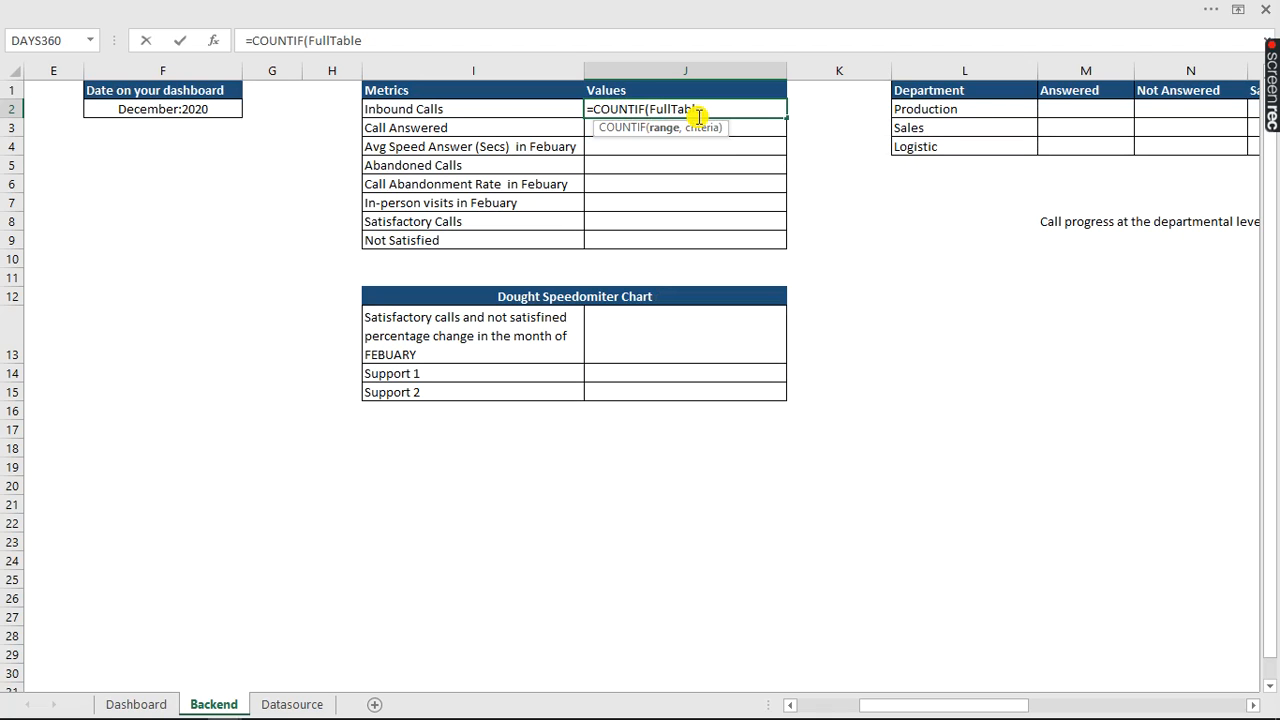
type("[m")
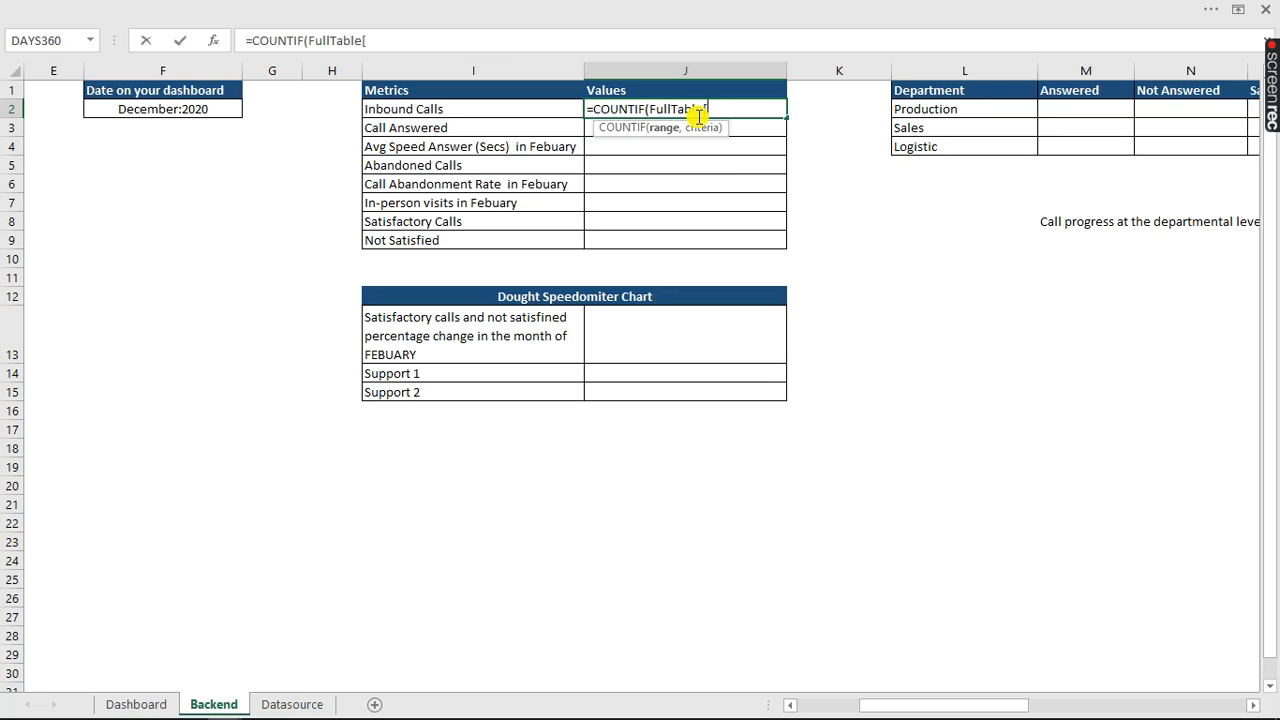
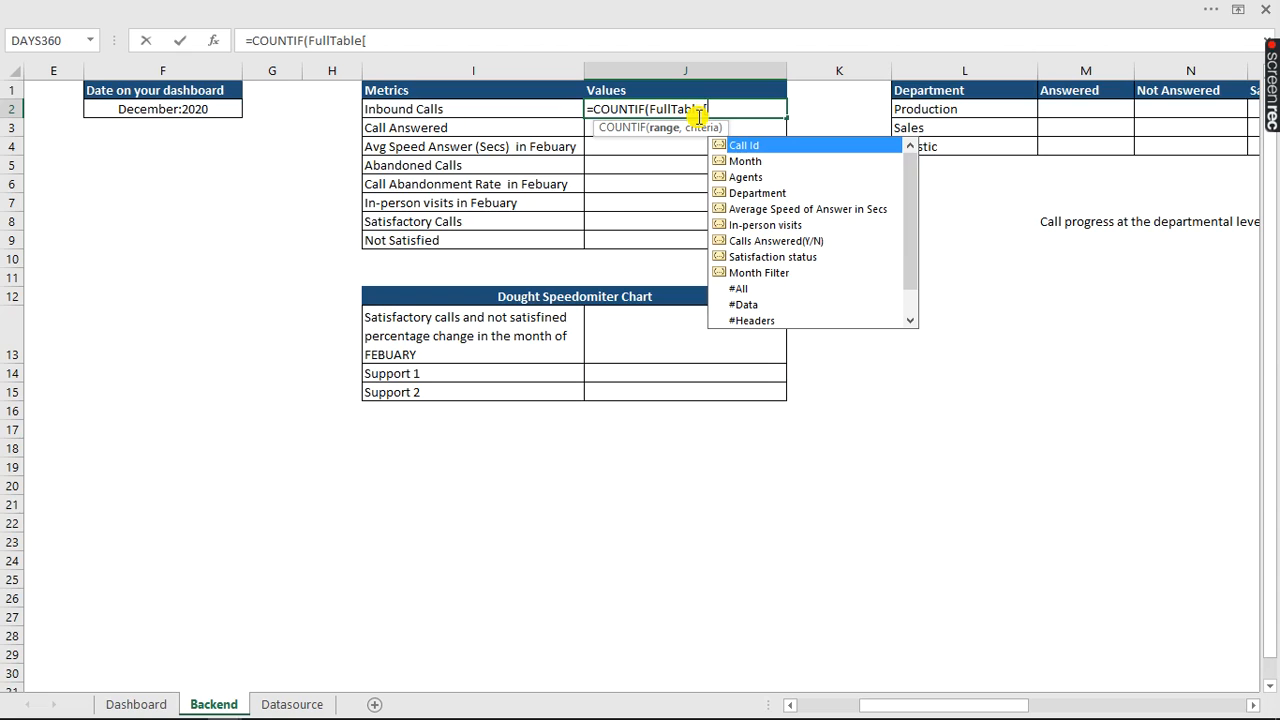
type("m")
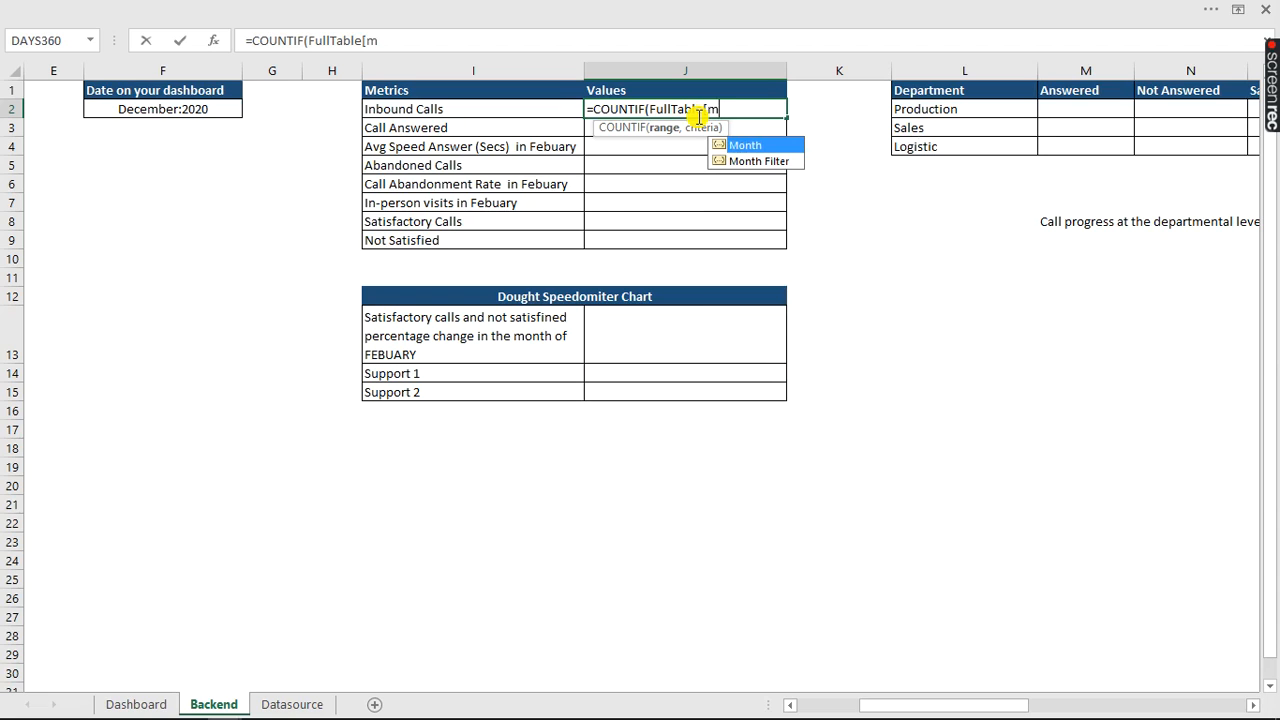
key("Down")
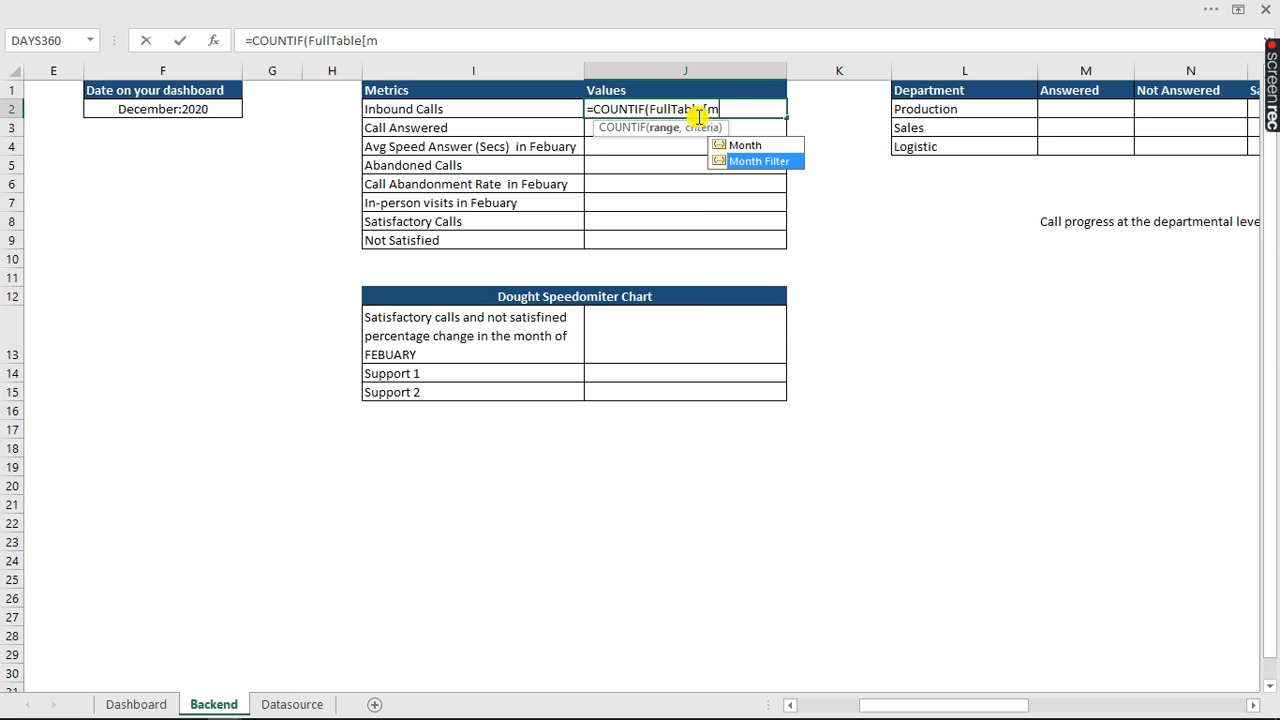
key("Tab")
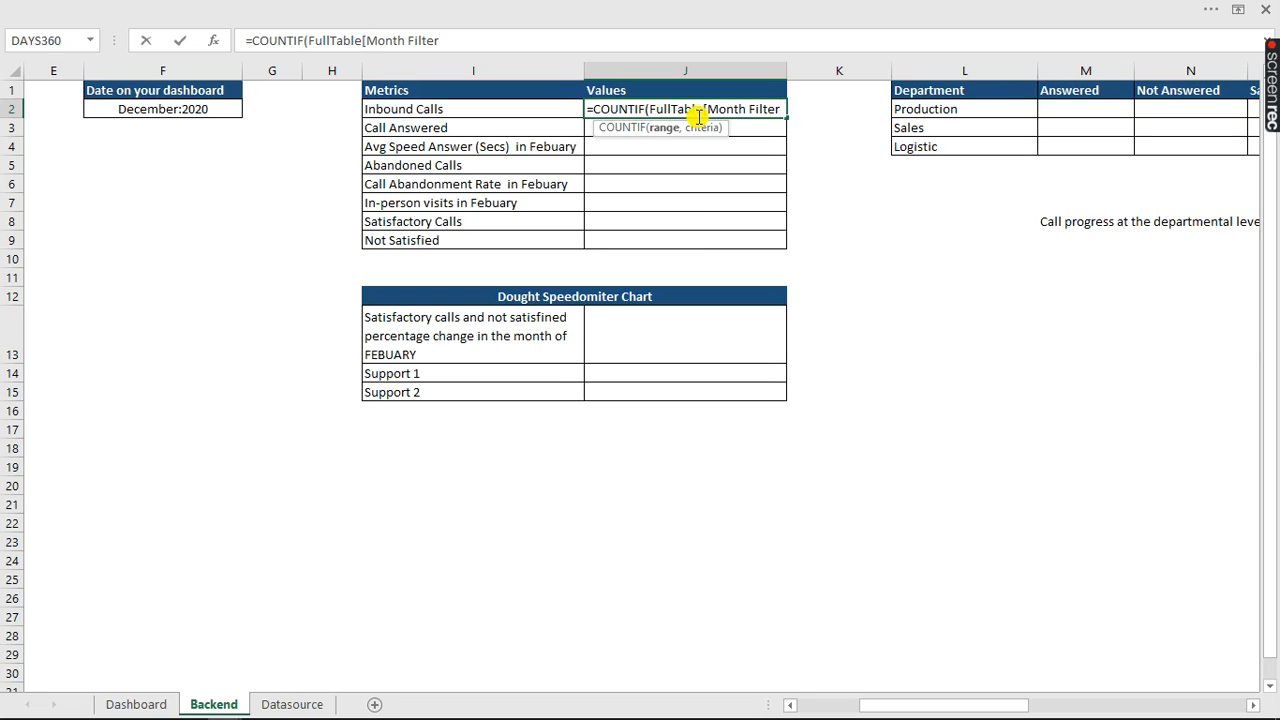
type("],tru")
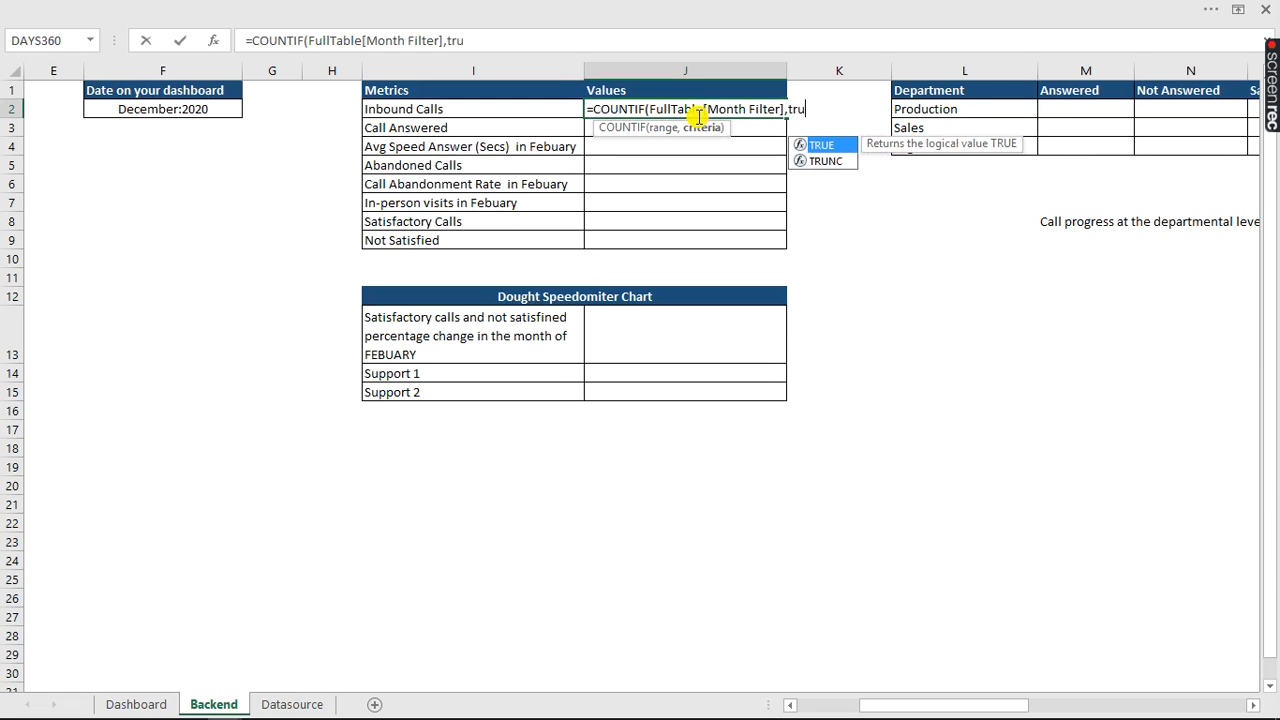
key("Tab")
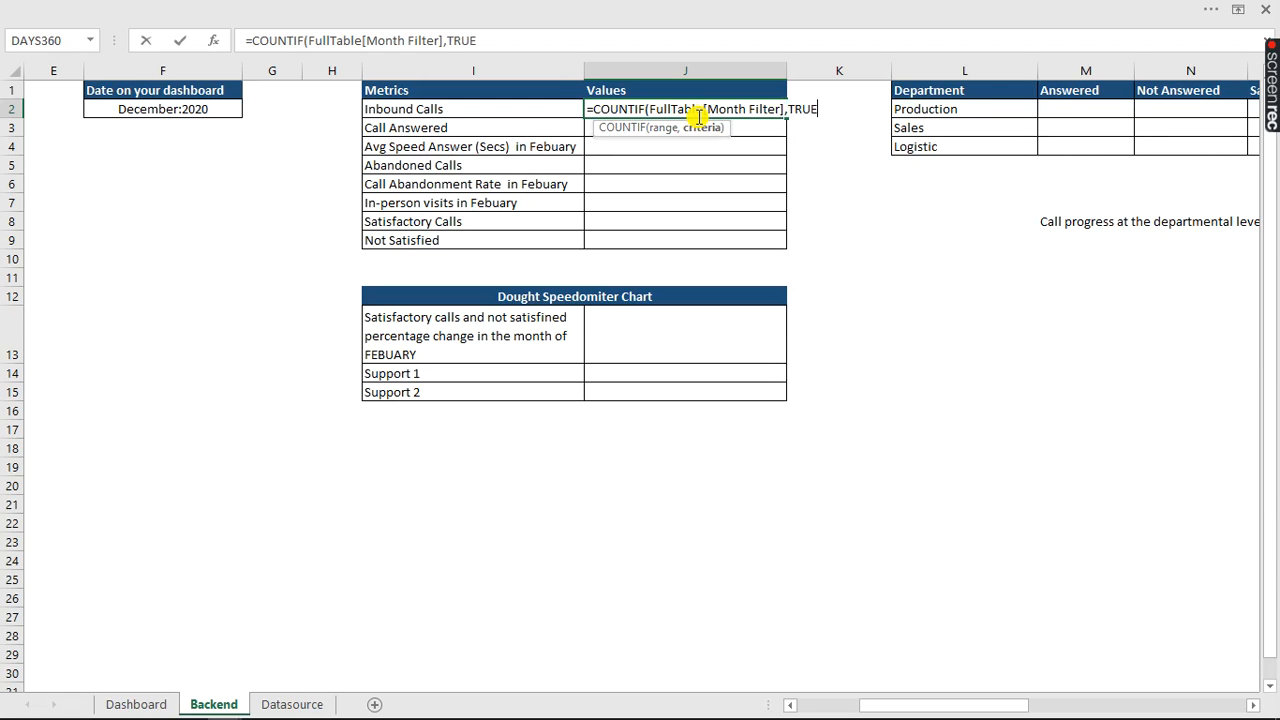
type(")")
key("Return")
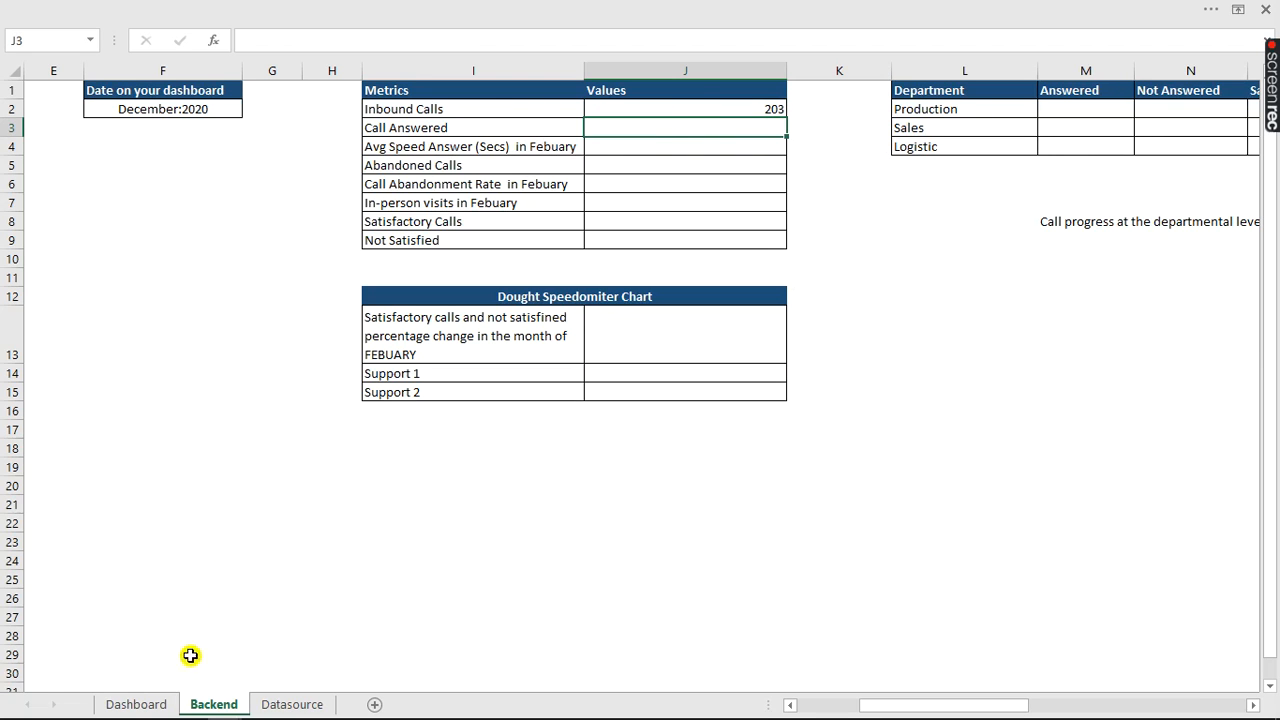
- Cross-check the Inbound Calls count by entering =COUNTIF(I:I,TRUE) in cell K3 of the Datasource sheet
left_click(147, 706)
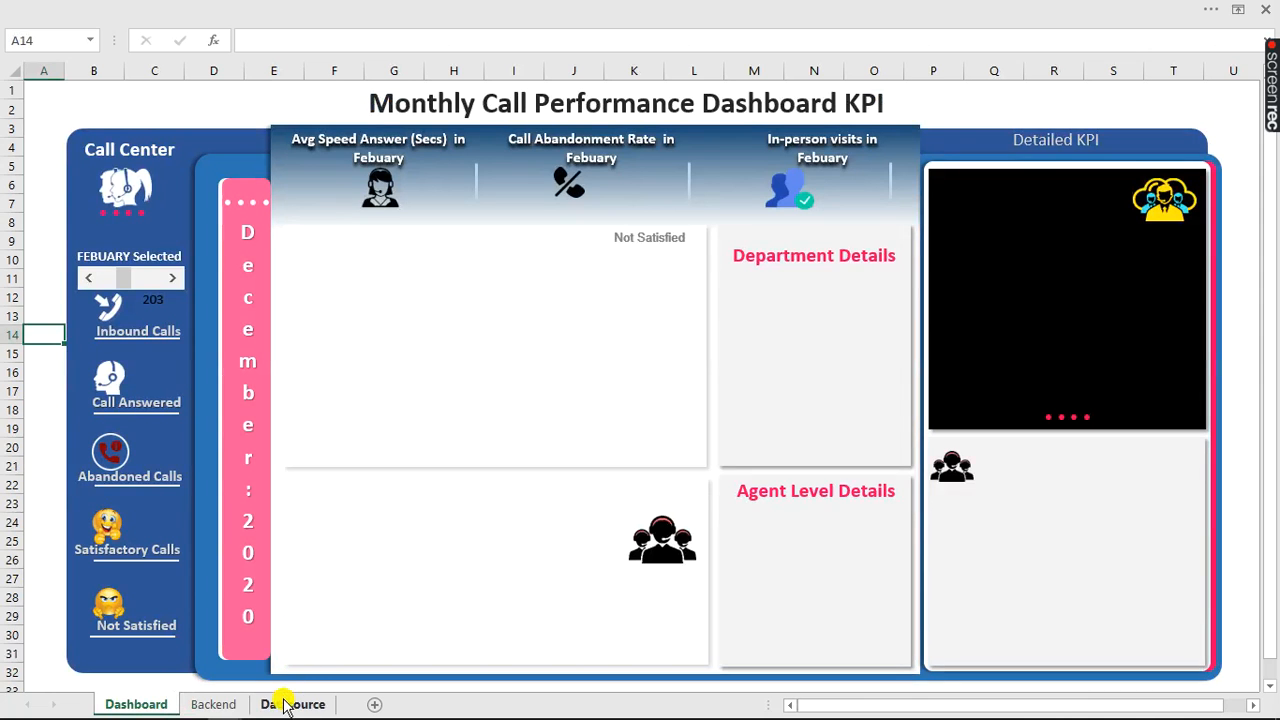
left_click(288, 703)
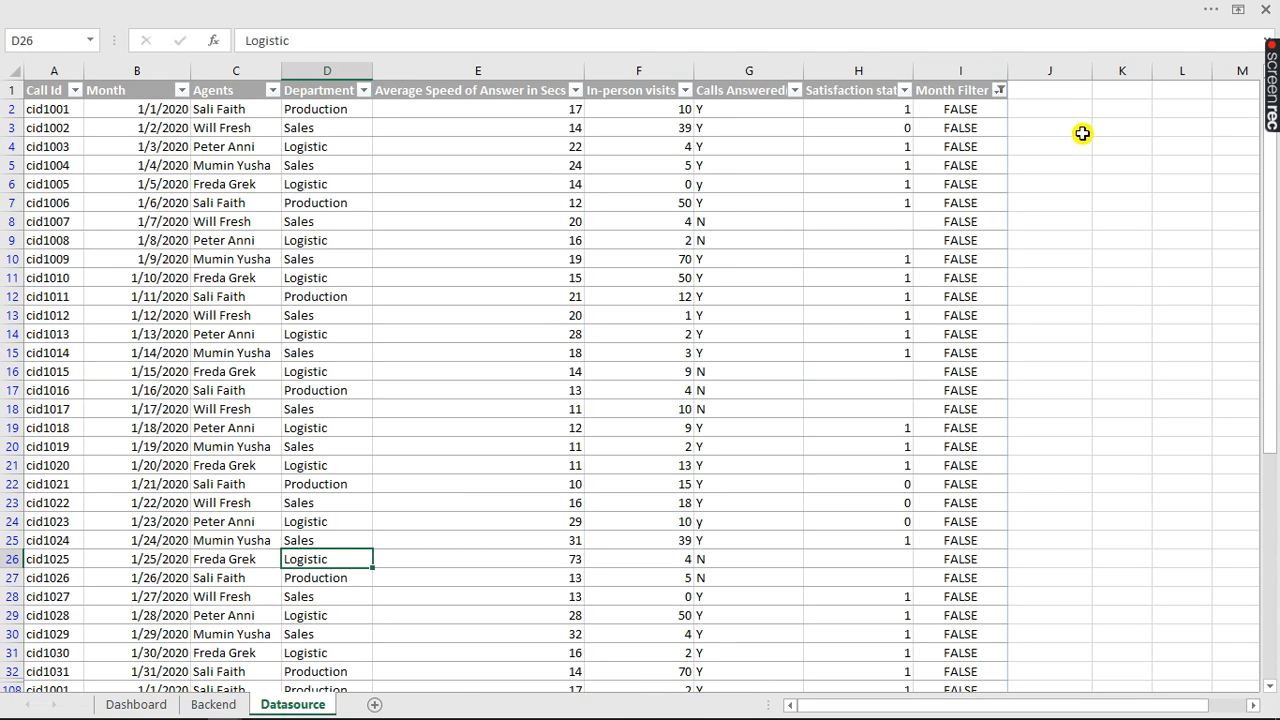
left_click(1075, 128)
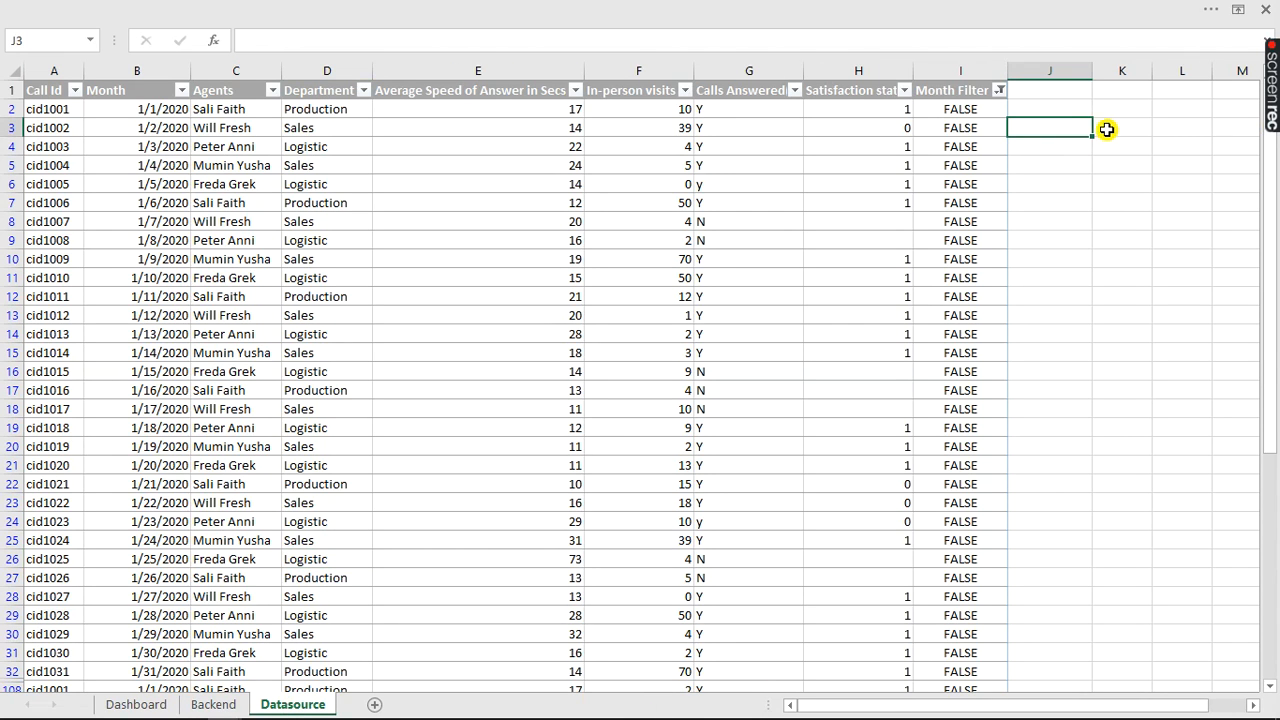
left_click(1107, 128)
type("=")
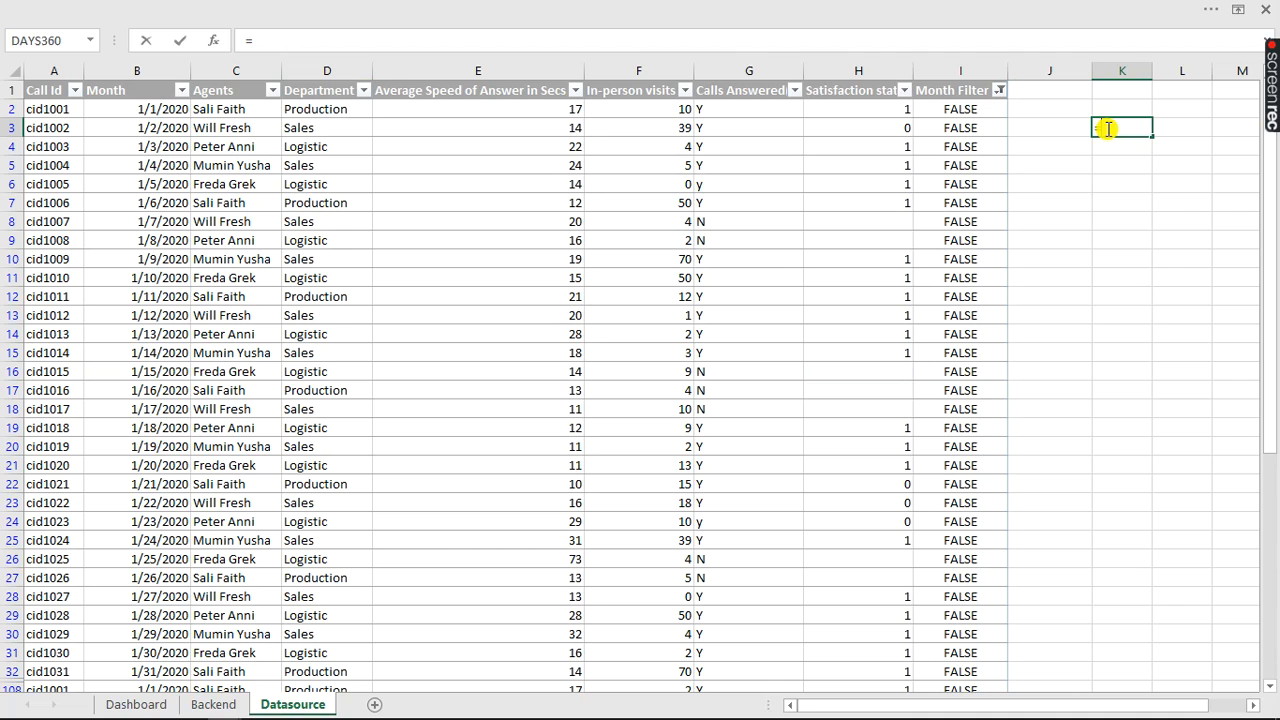
type("coun")
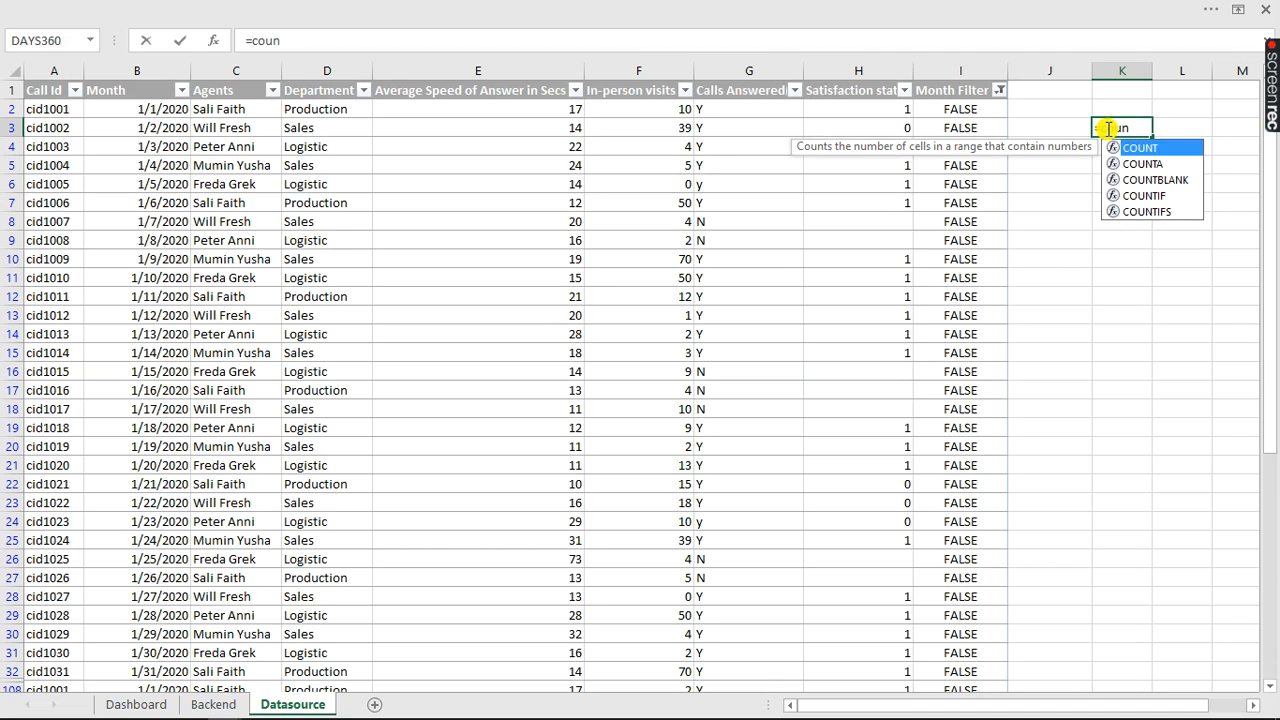
type("tif")
key("Tab")
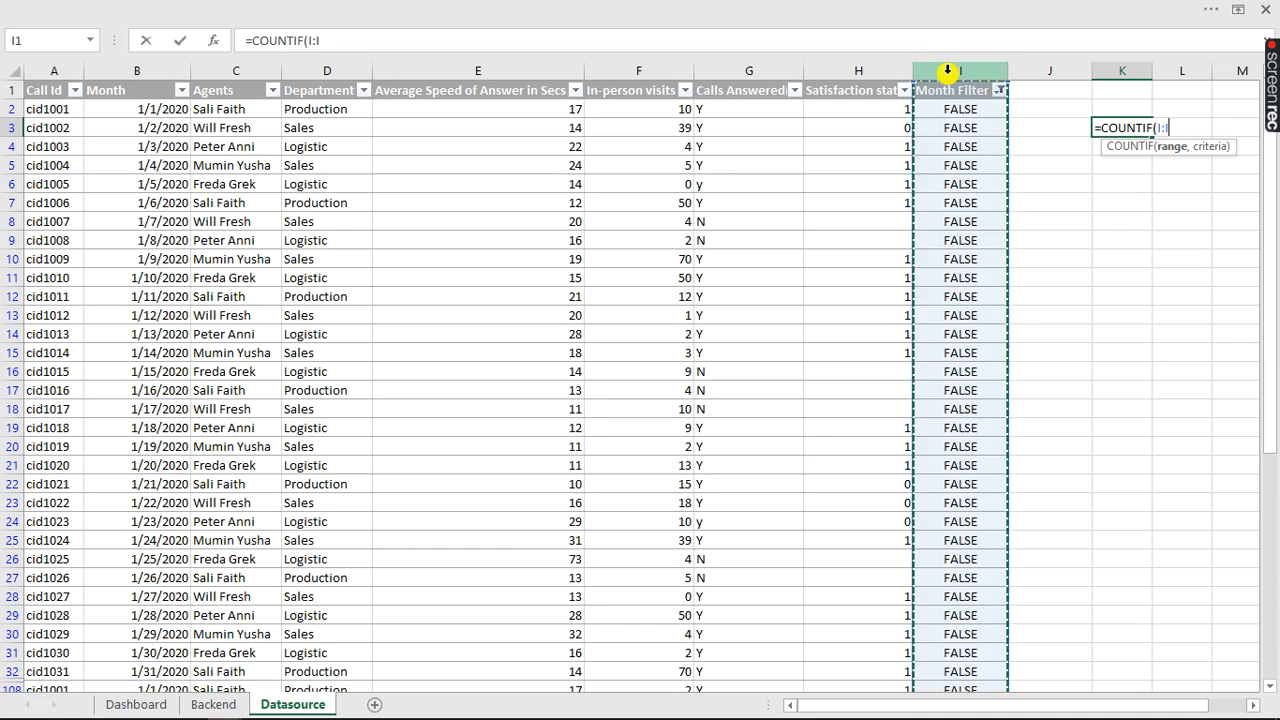
type(",")
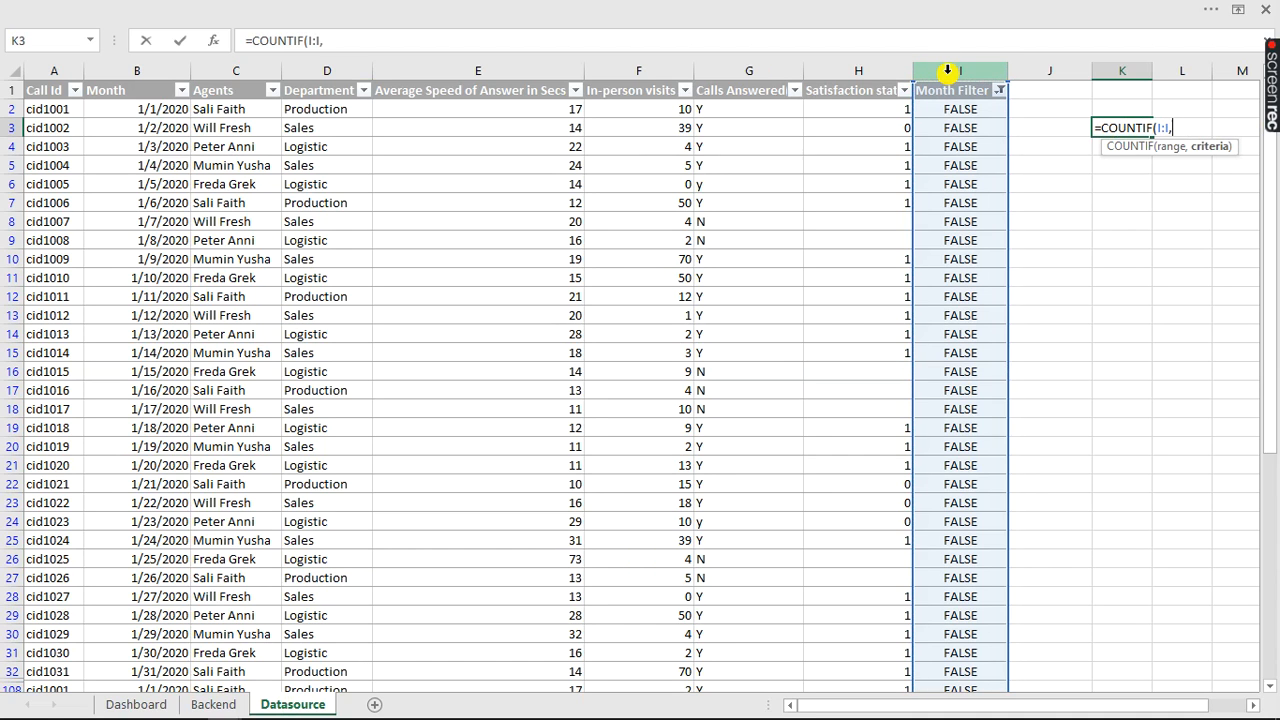
type("tru")
key("Tab")
key("Return")
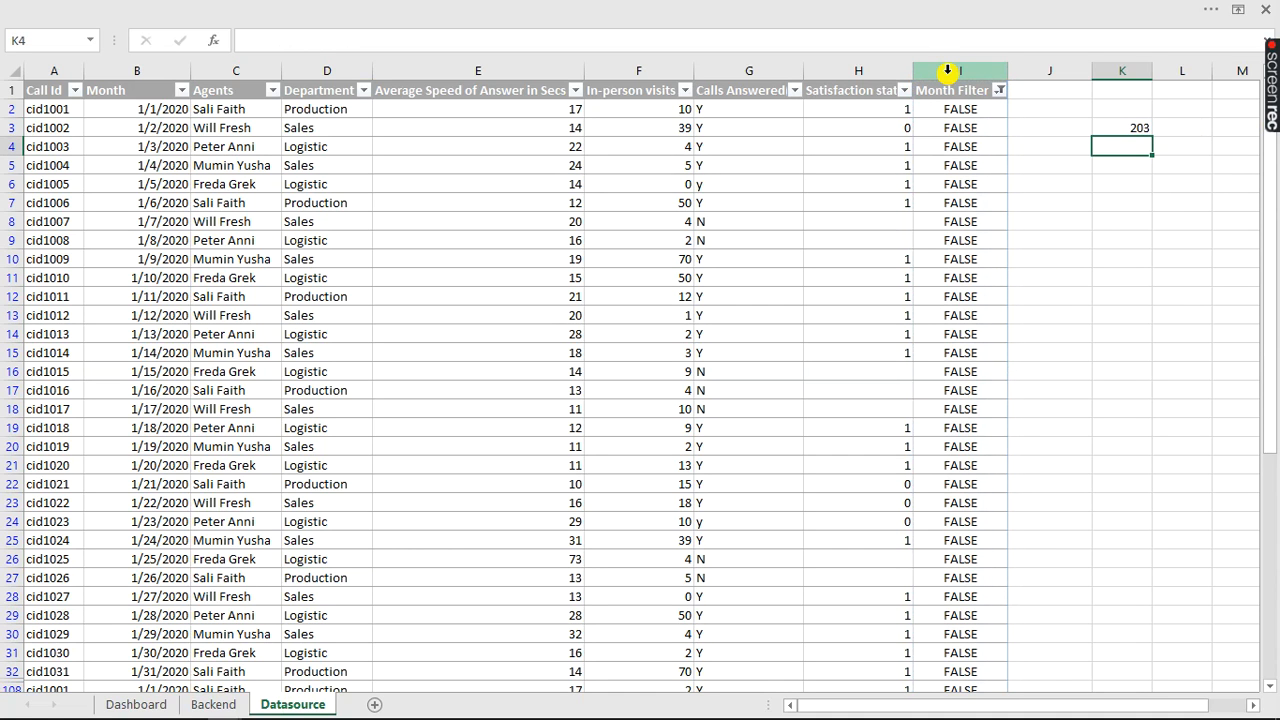
- Review the Inbound Calls value on the Backend sheet and inspect its linked text box on the Dashboard
left_click(190, 700)
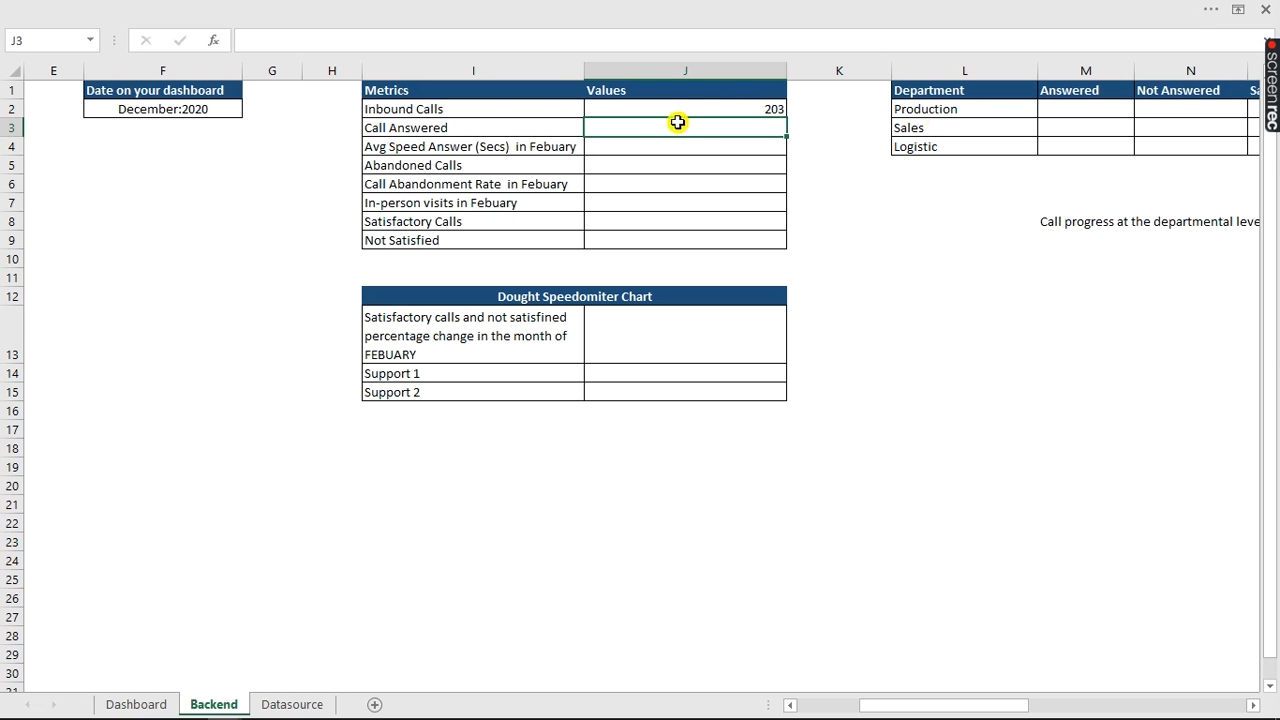
left_click(139, 705)
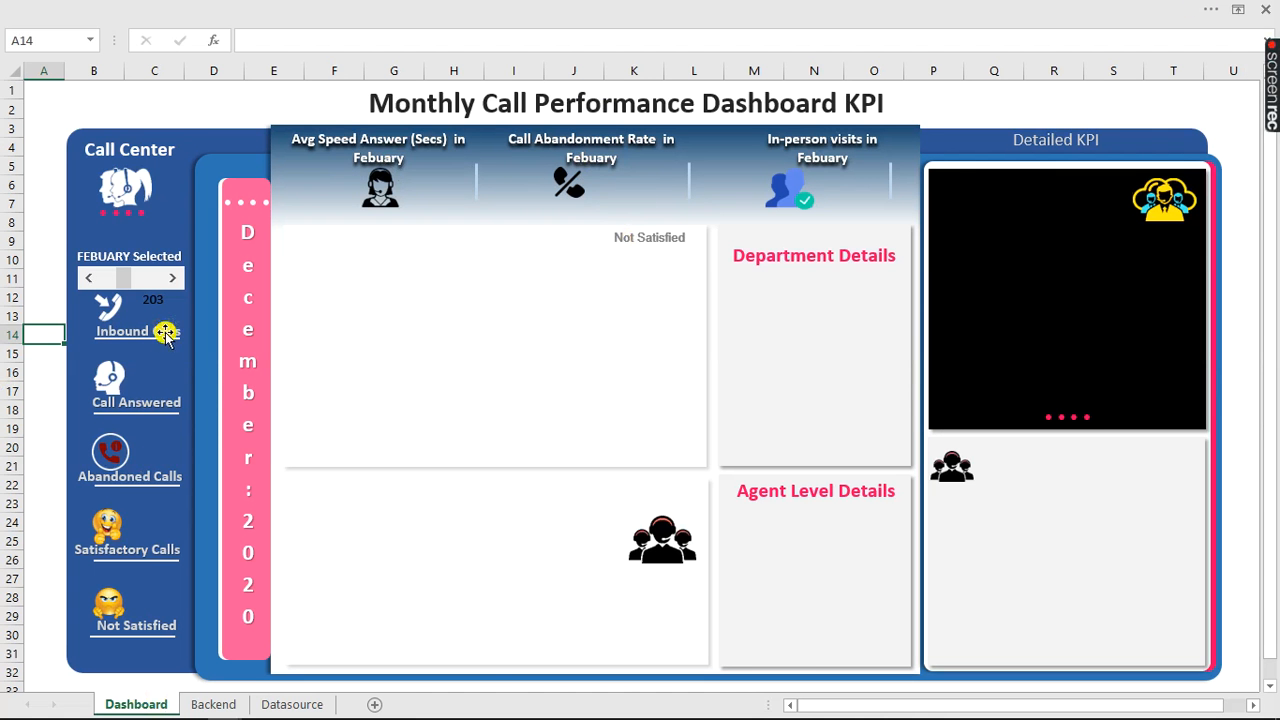
left_click(154, 302)
left_click(154, 302)
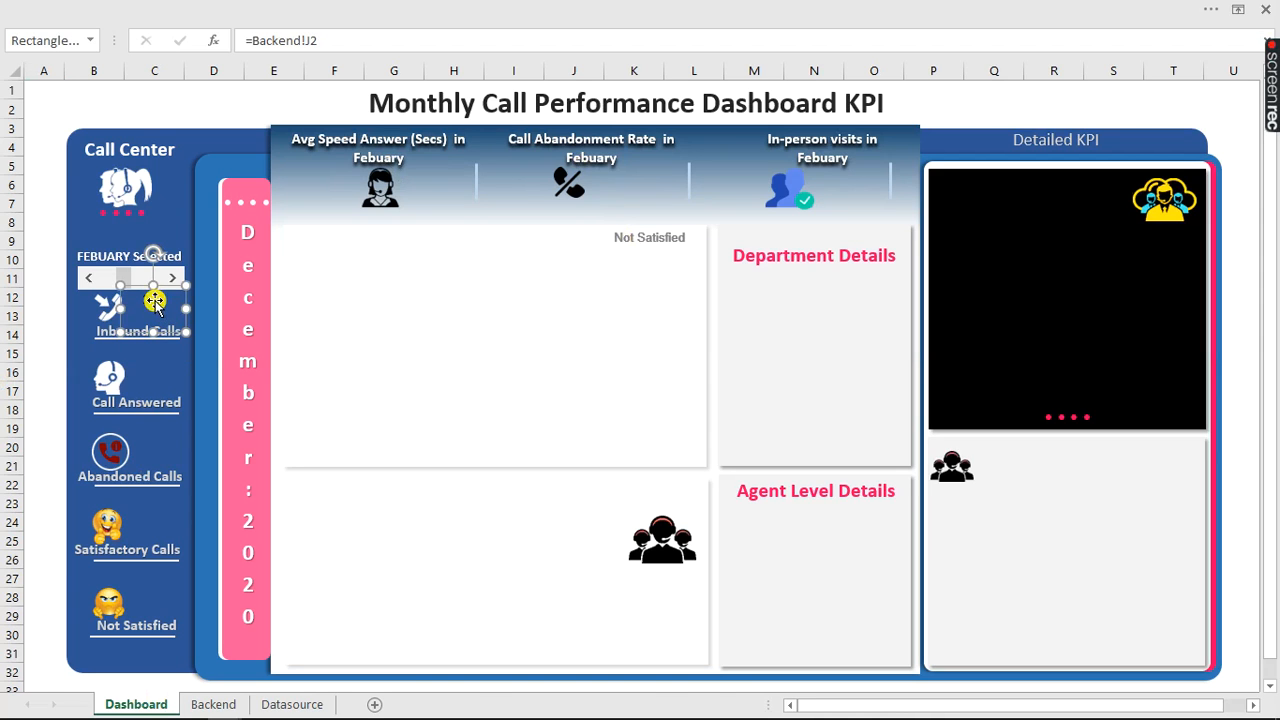
left_click_drag(154, 302, 165, 289)
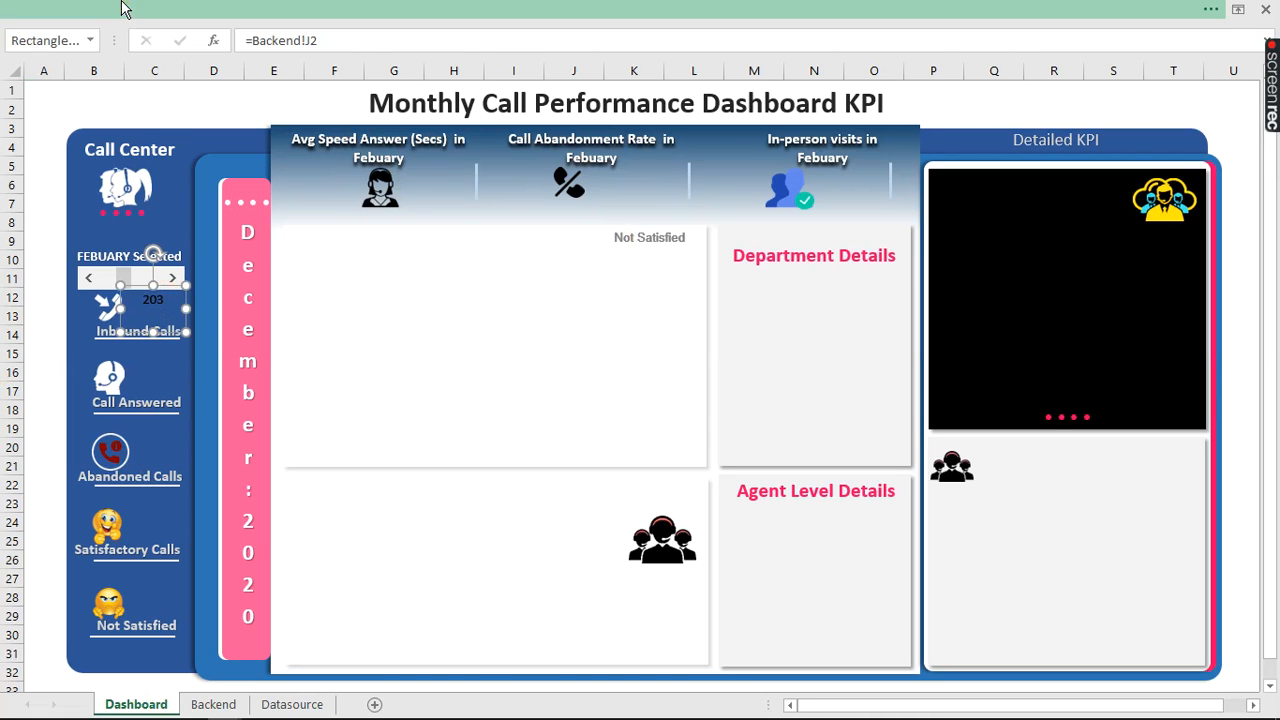
- Try a WordArt text box on the Dashboard linked to =Backend!J2, and delete it
left_click(172, 9)
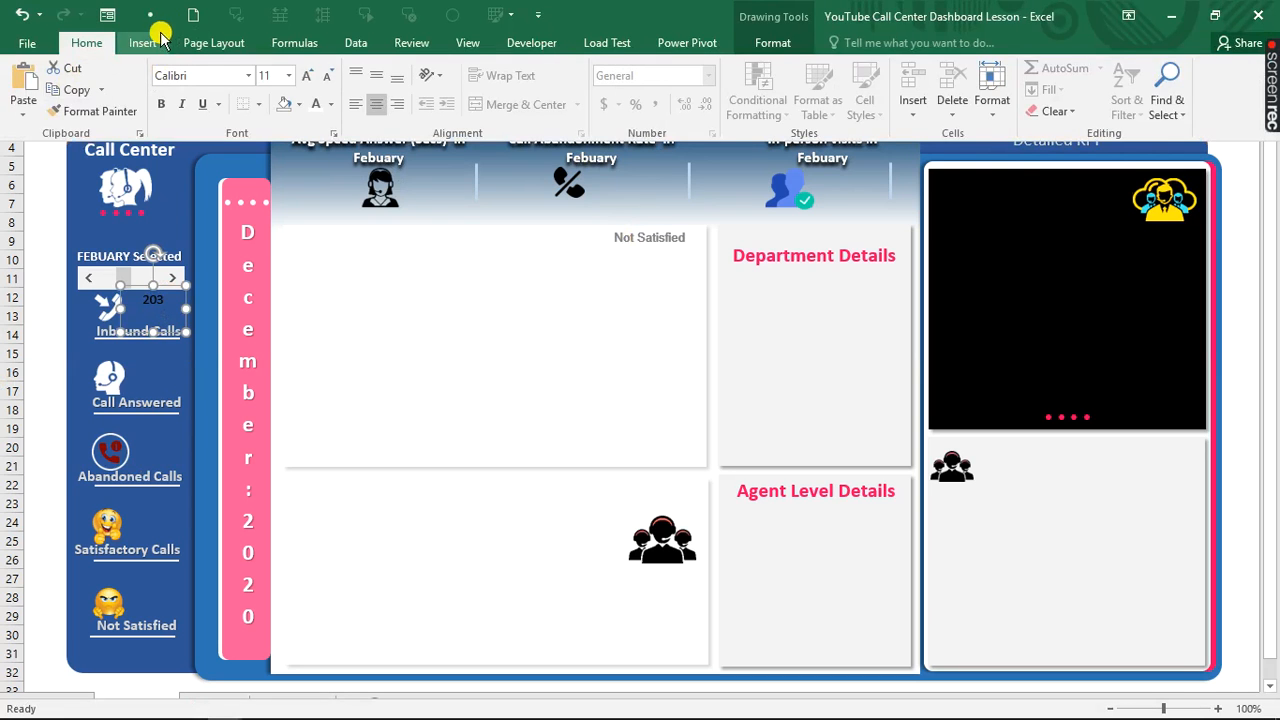
left_click(142, 43)
left_click(1117, 68)
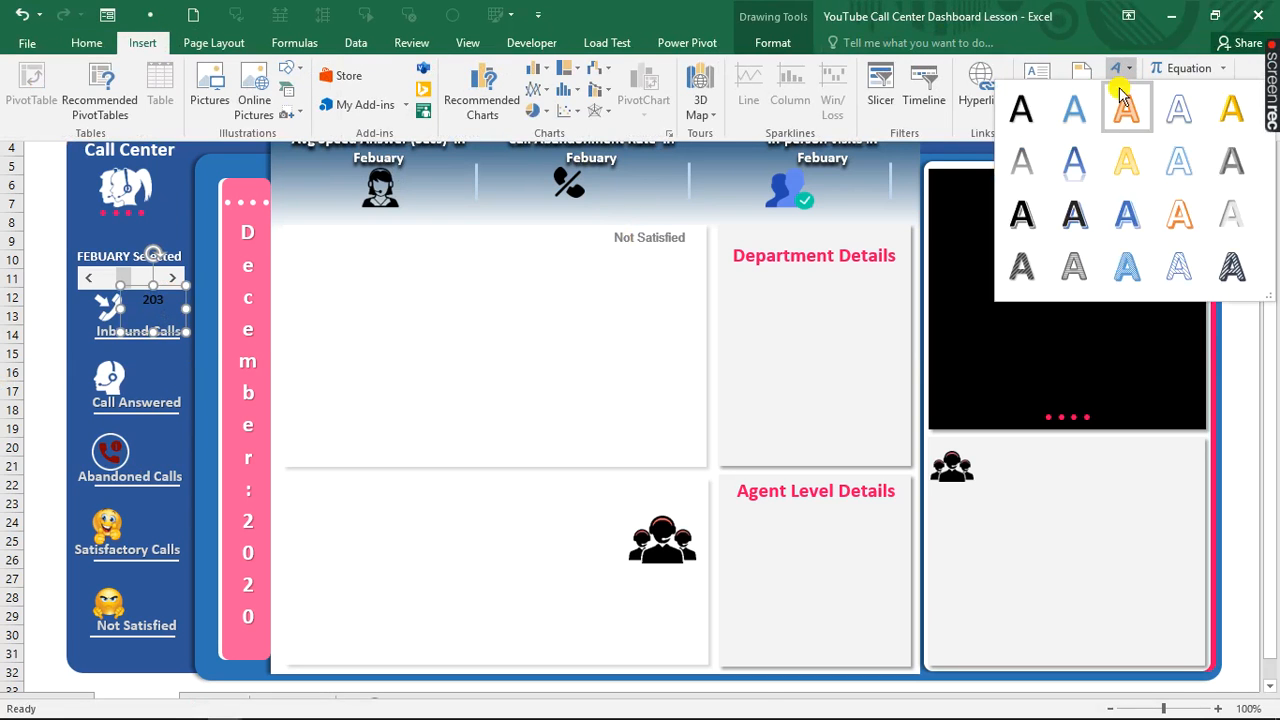
key("Escape")
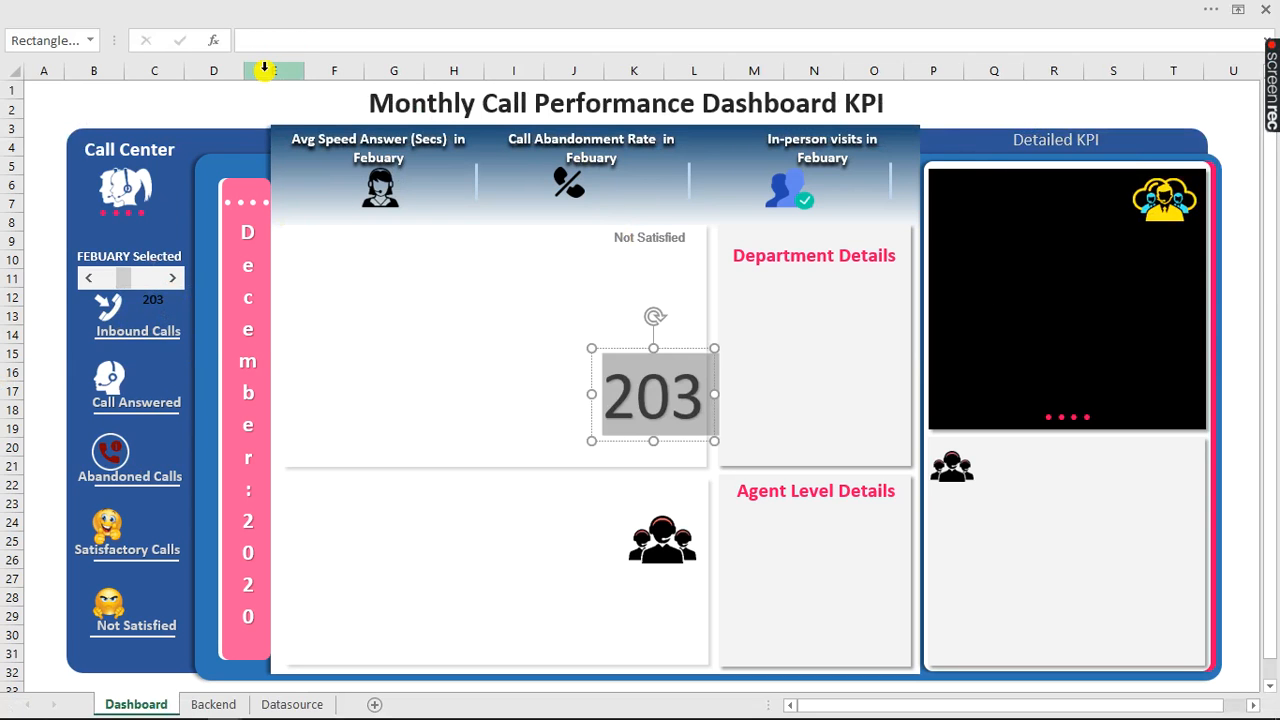
left_click(290, 41)
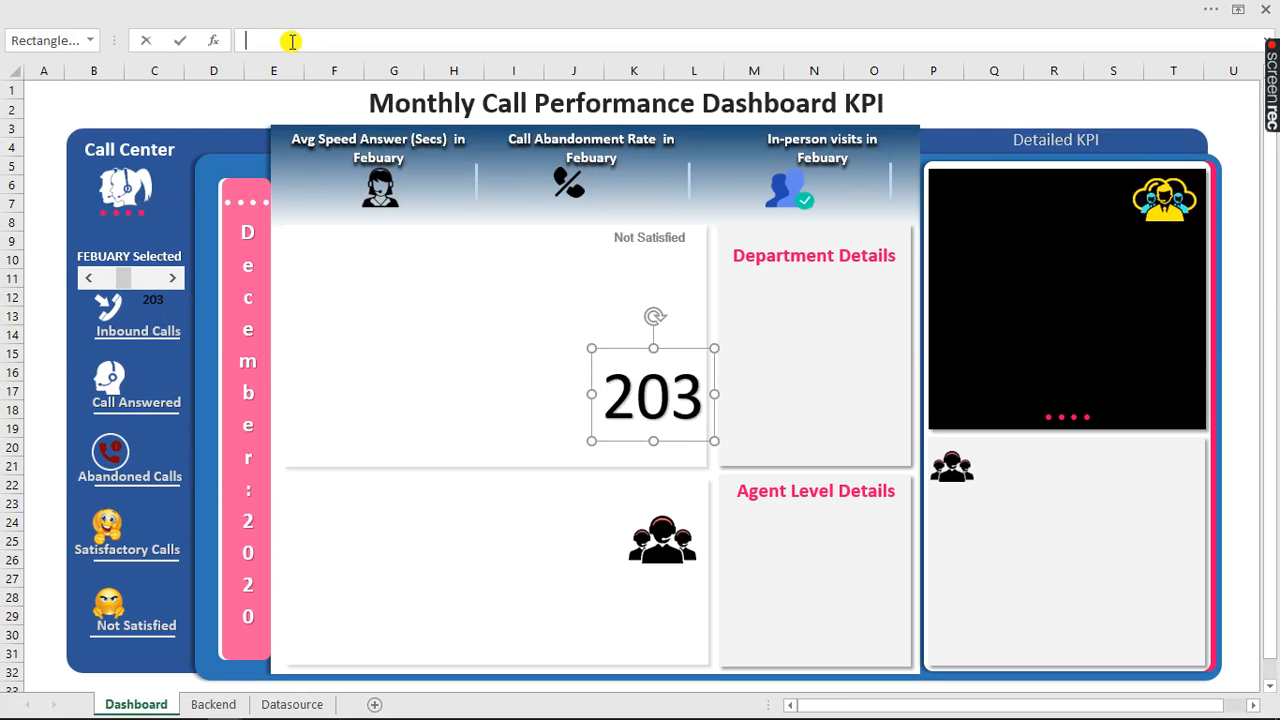
type("=")
left_click(213, 704)
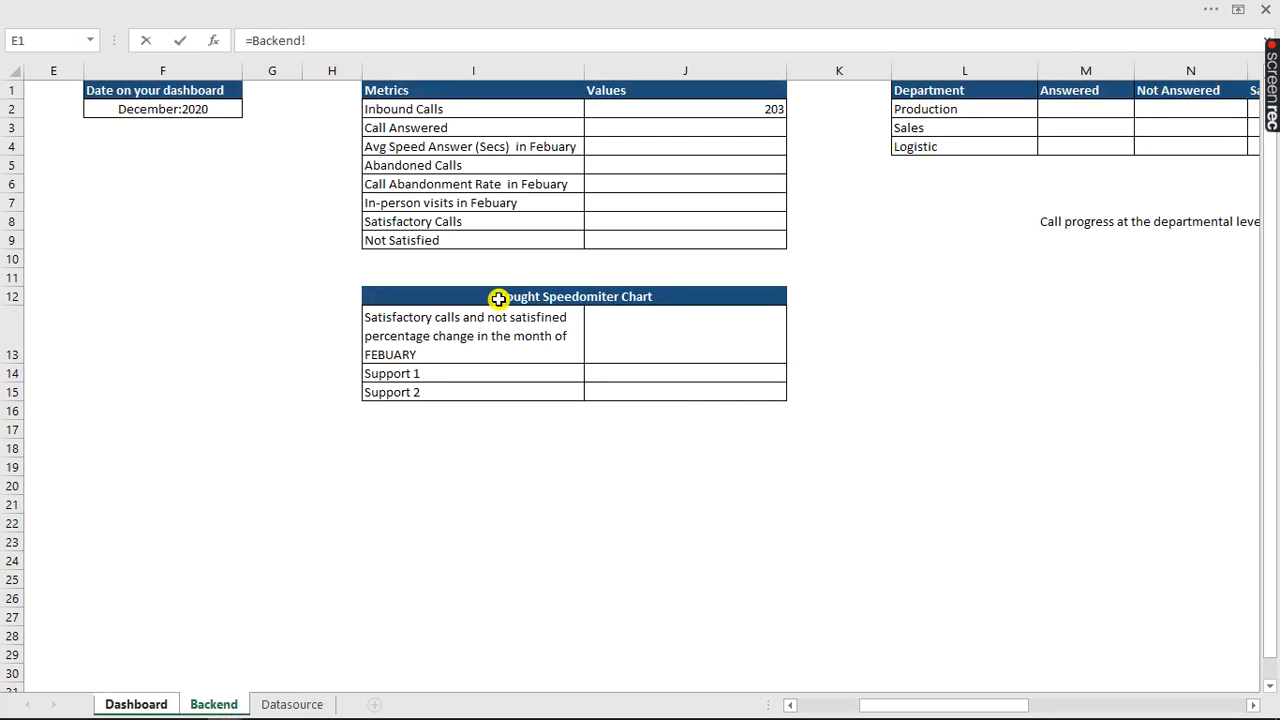
left_click(770, 113)
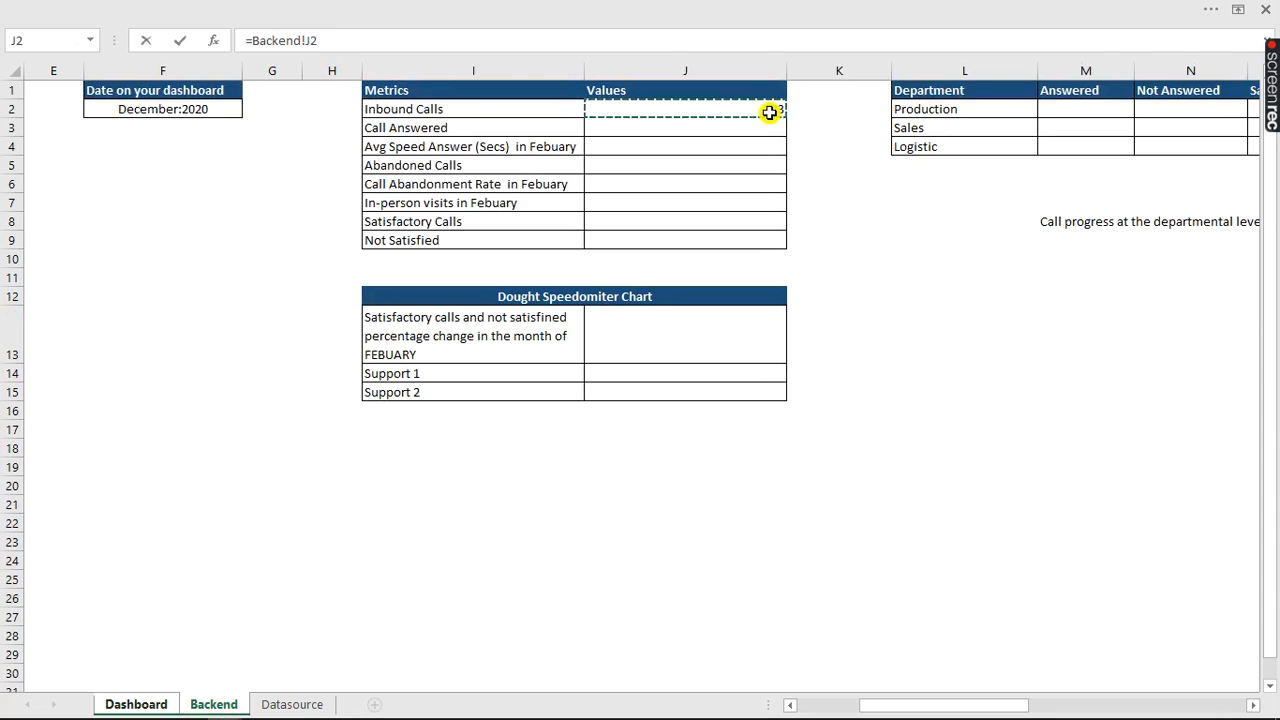
key("Return")
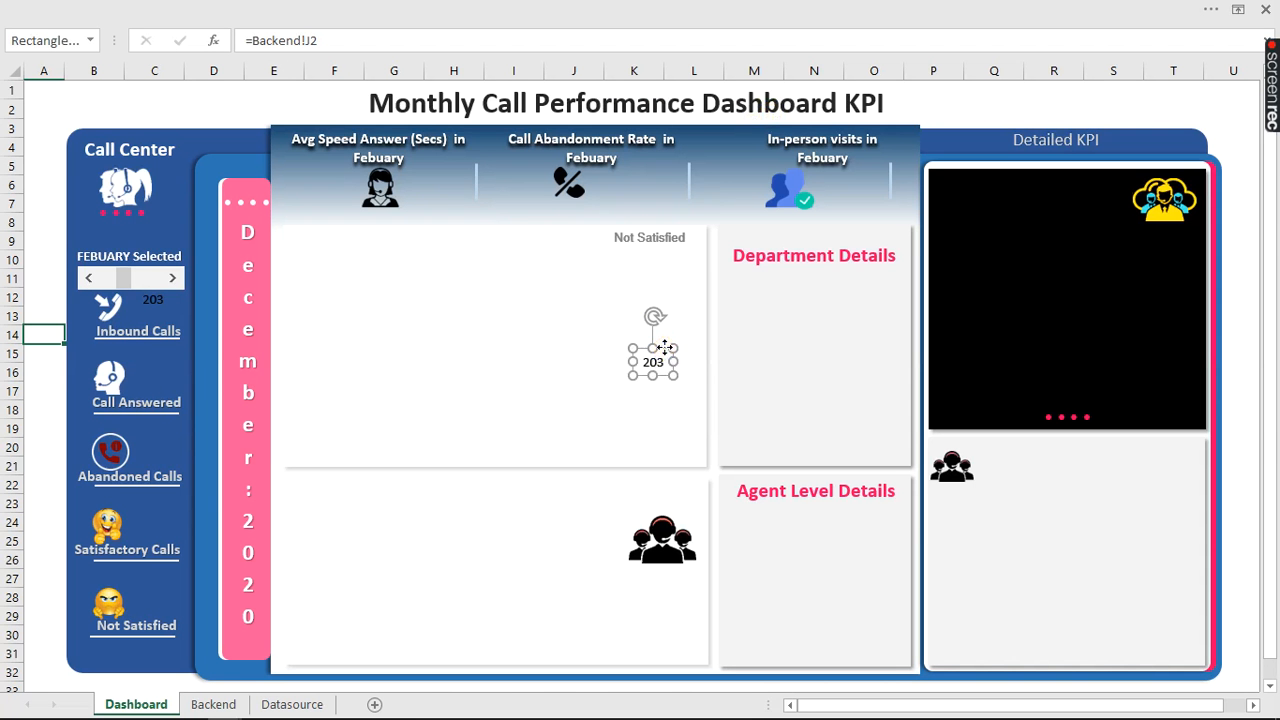
left_click_drag(665, 350, 355, 312)
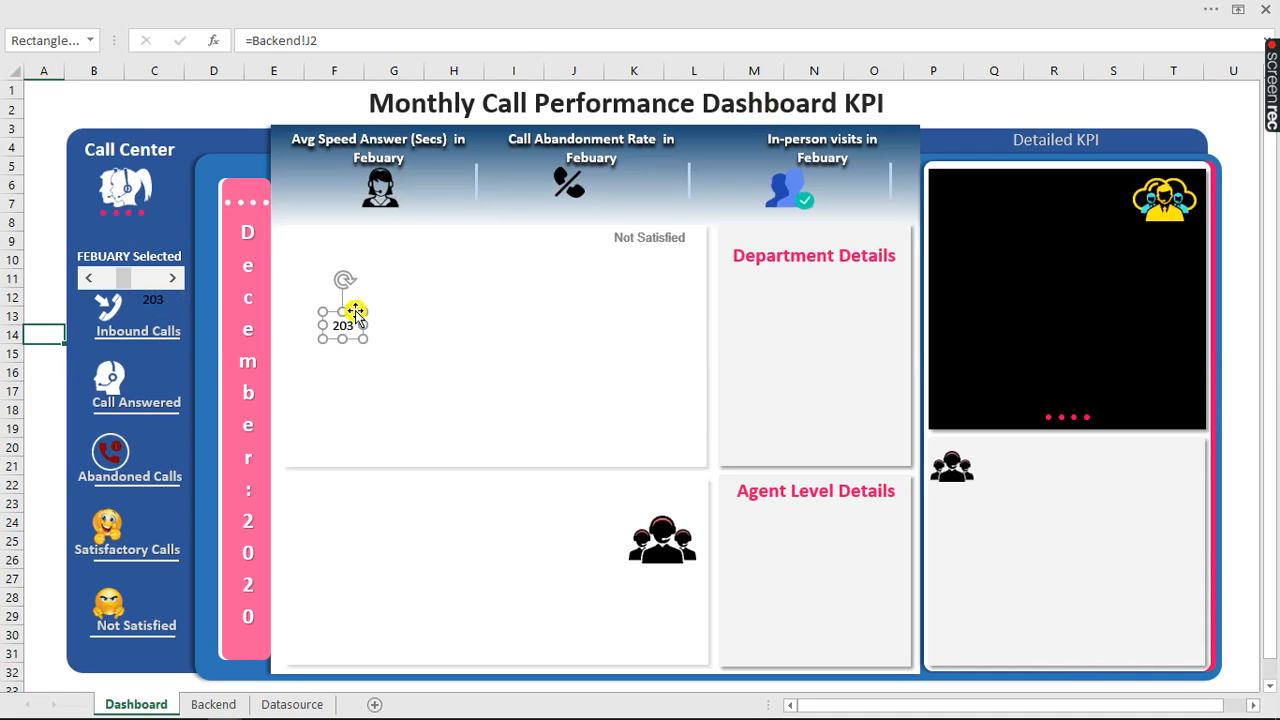
key("Delete")
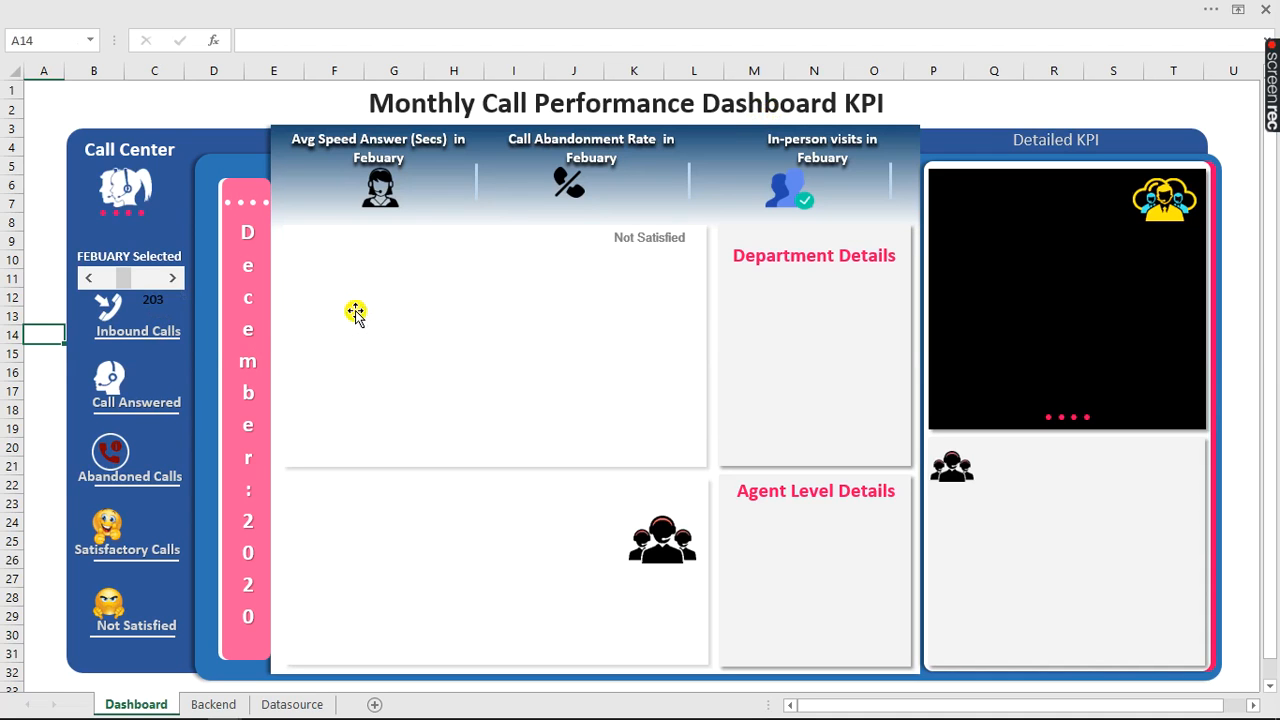
- Start the Call Answered formula in Backend cell J3 with =SUMPRODUCT((FullTable[Month Filter]=TRUE as its first condition
left_click(157, 305)
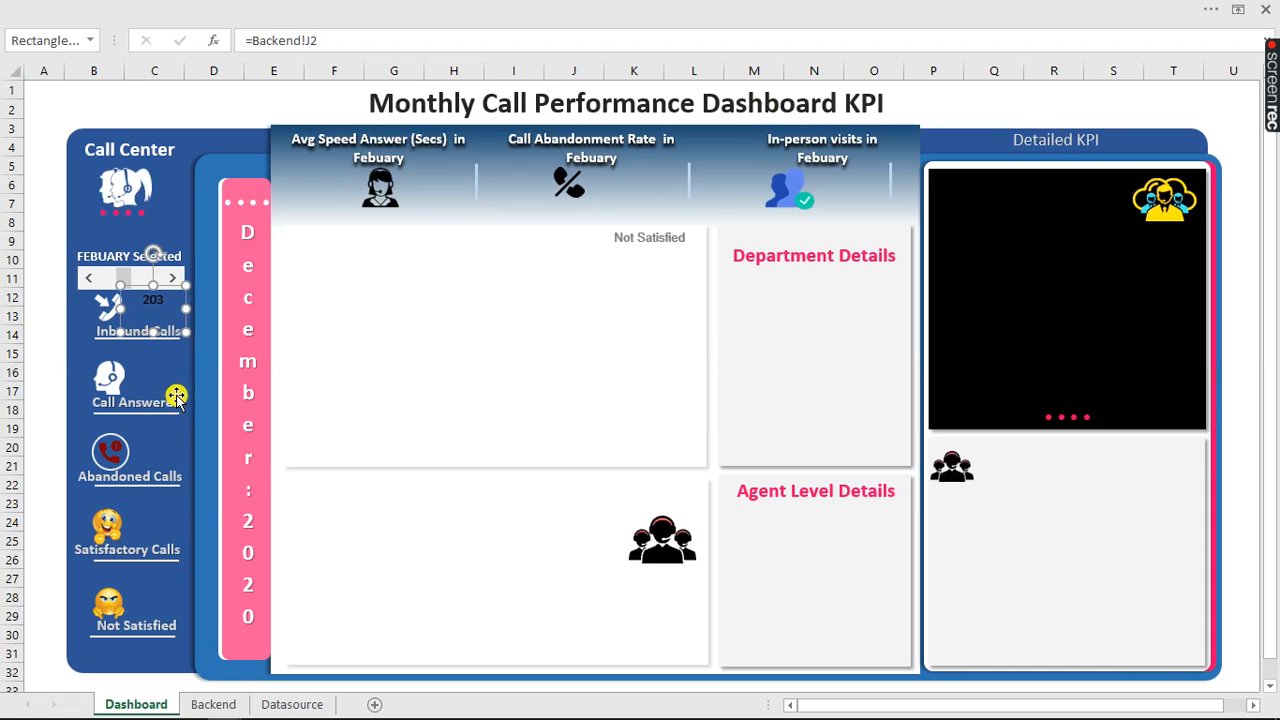
left_click(213, 704)
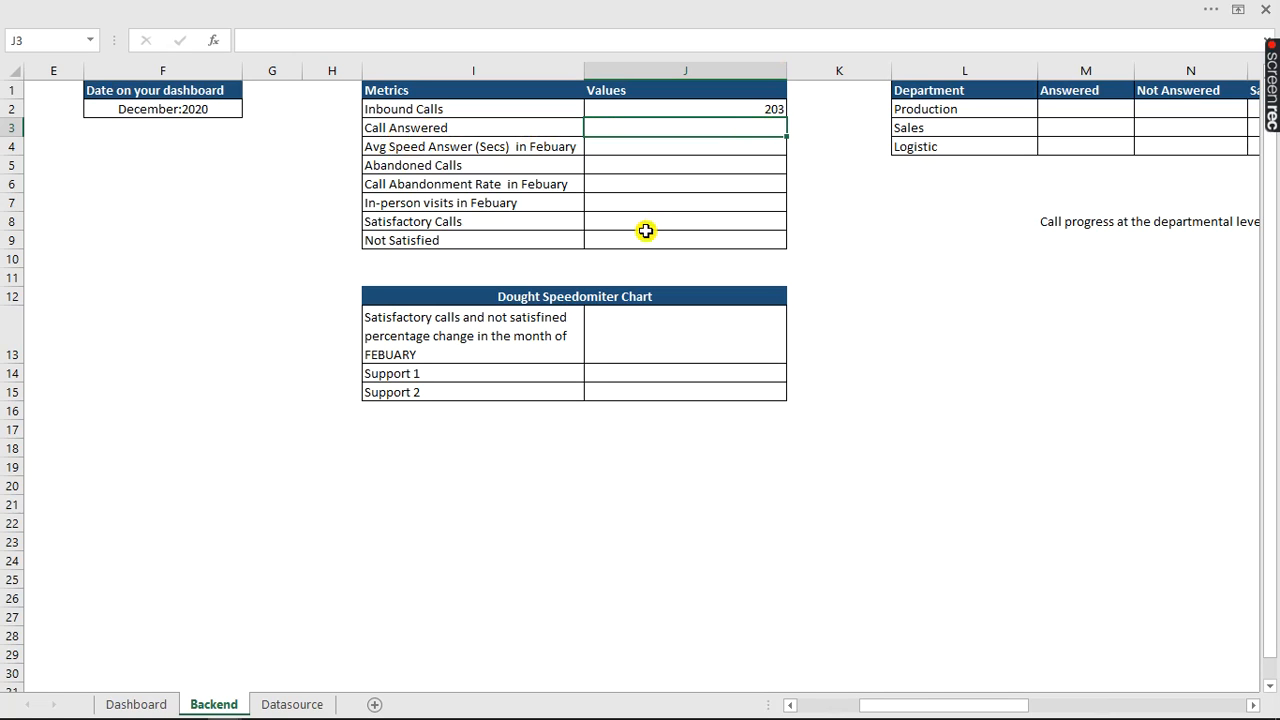
type("=sump")
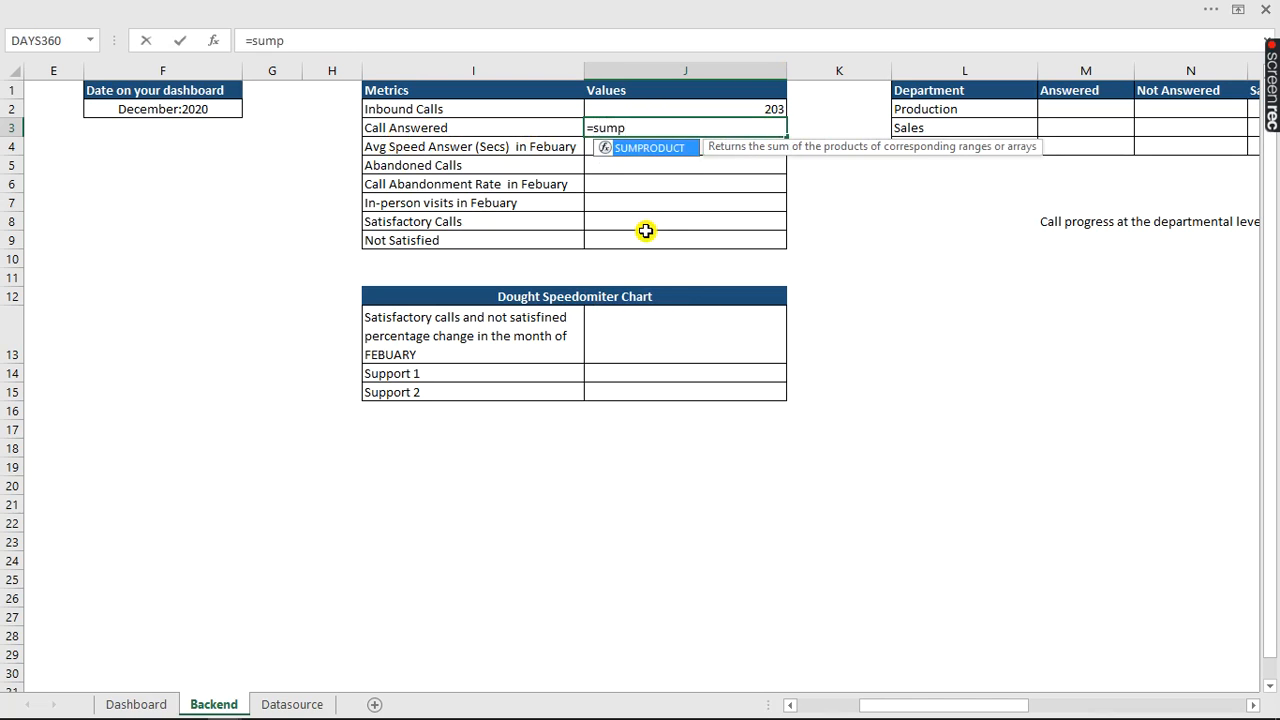
key("Tab")
type("(")
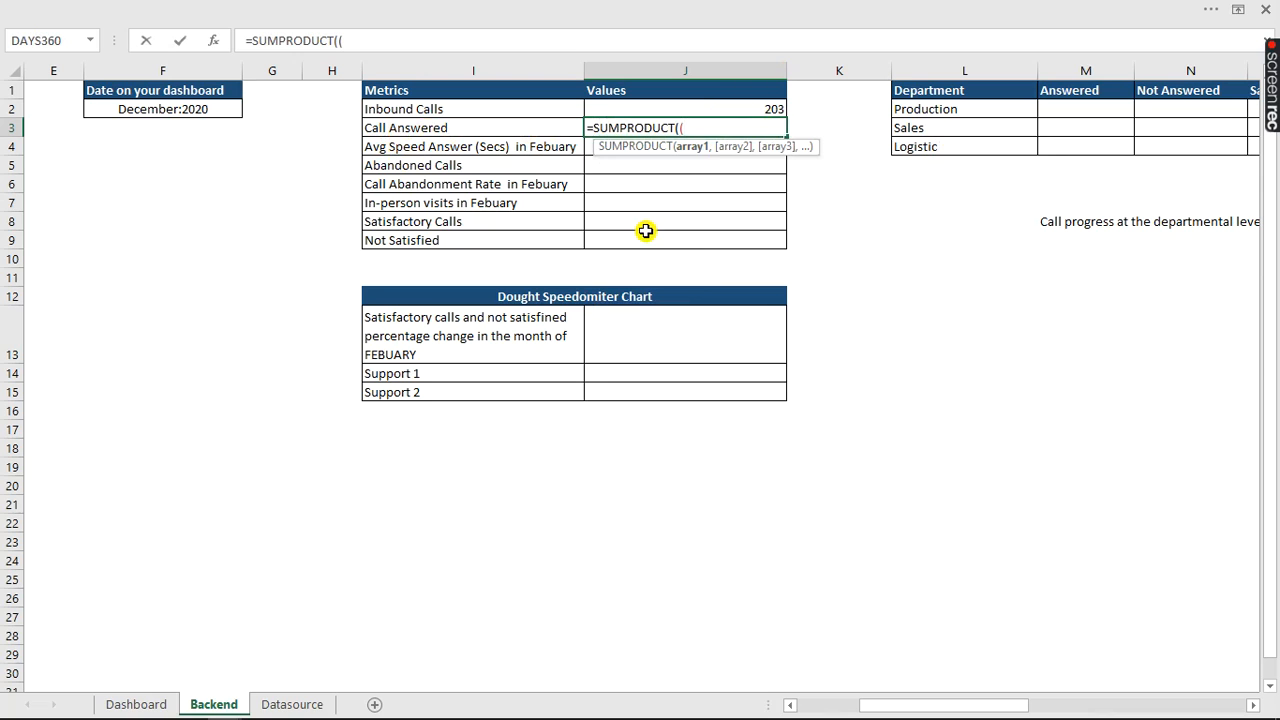
type("ta")
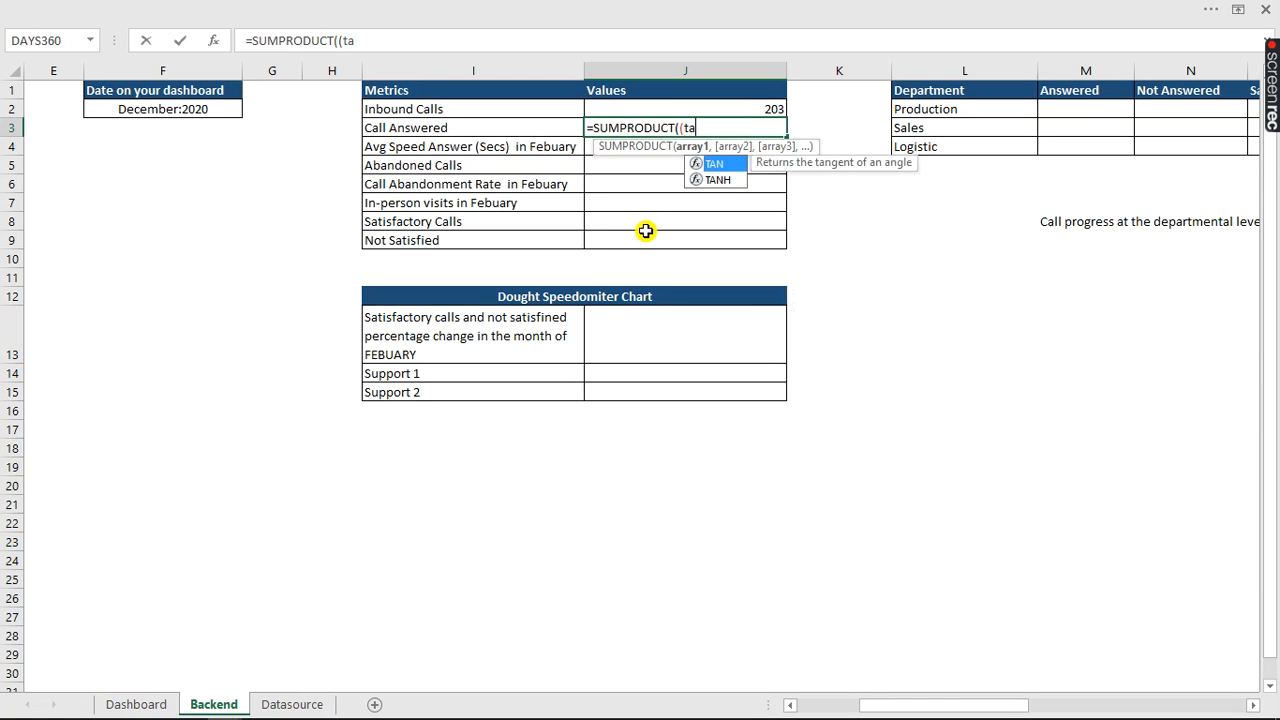
key("BackSpace")
key("BackSpace")
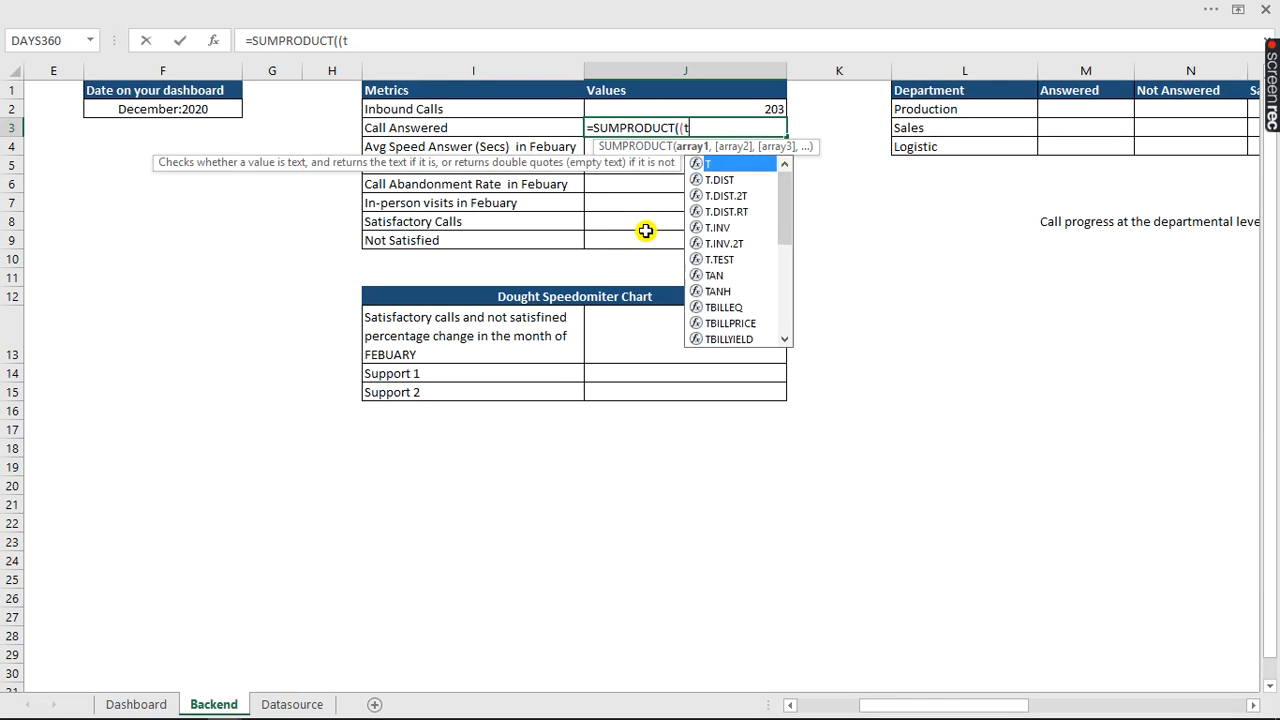
type("ful")
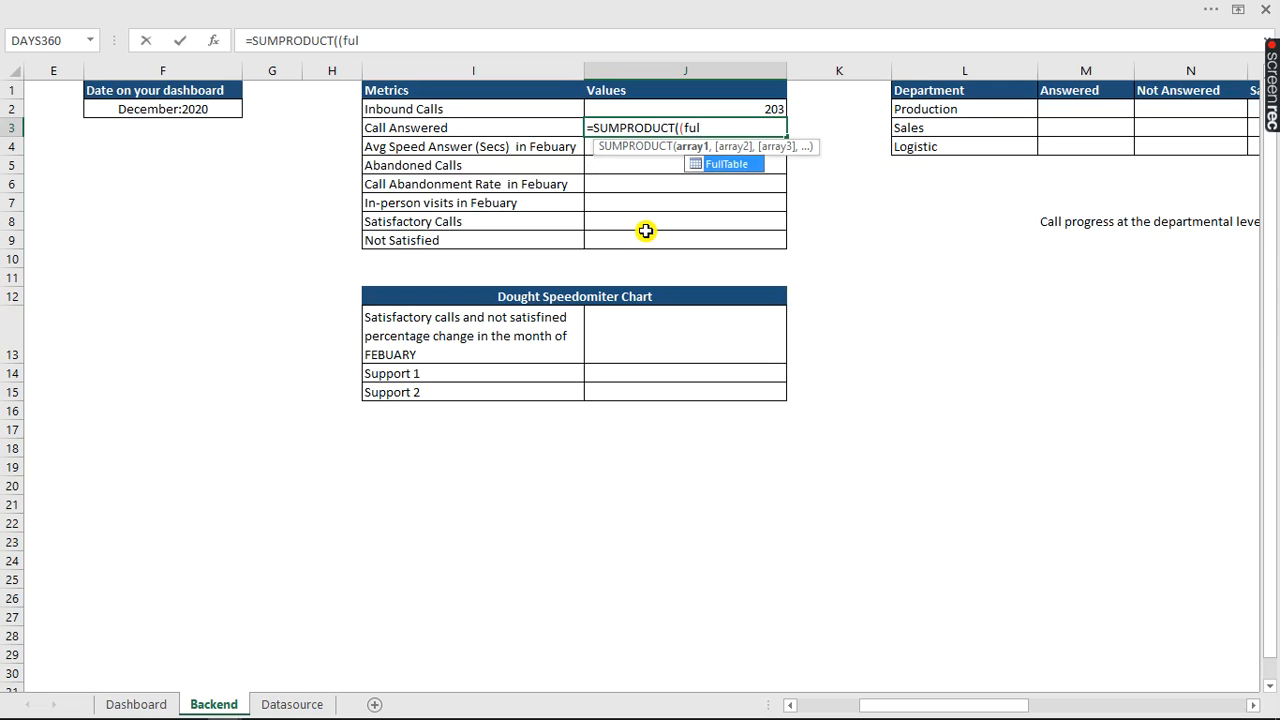
key("Tab")
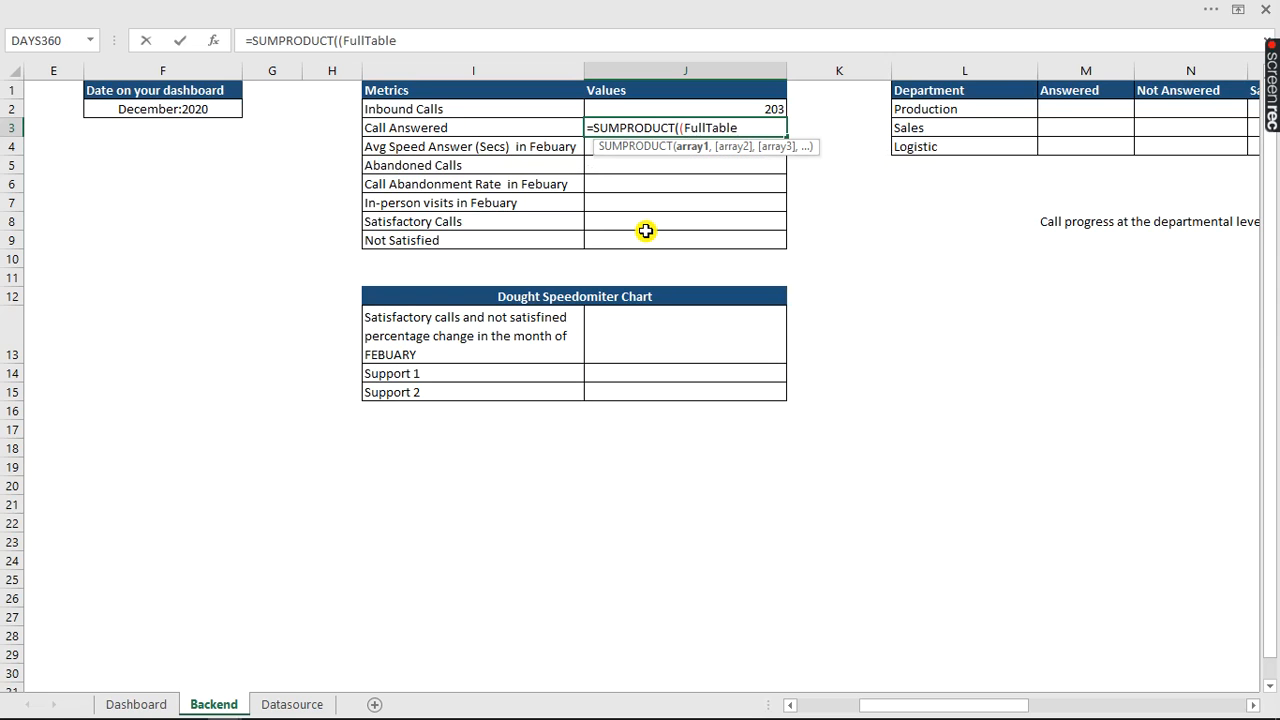
type("[")
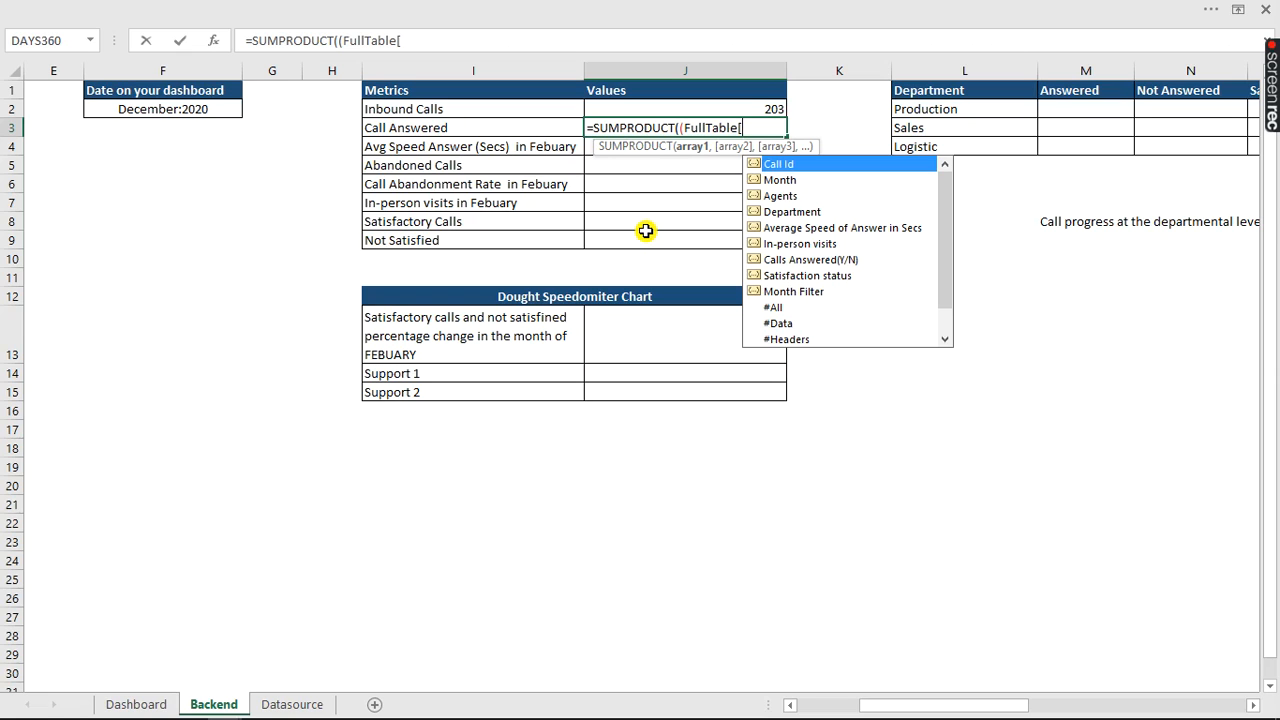
type("mon")
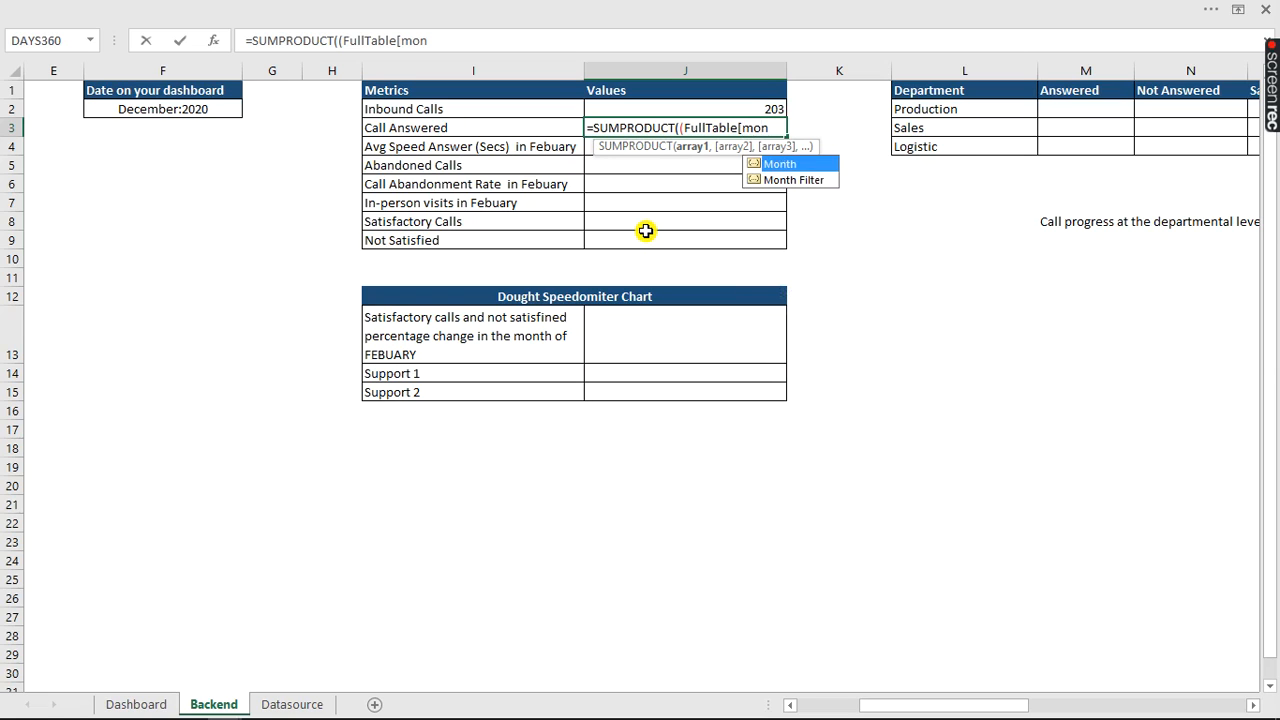
key("Down")
key("Tab")
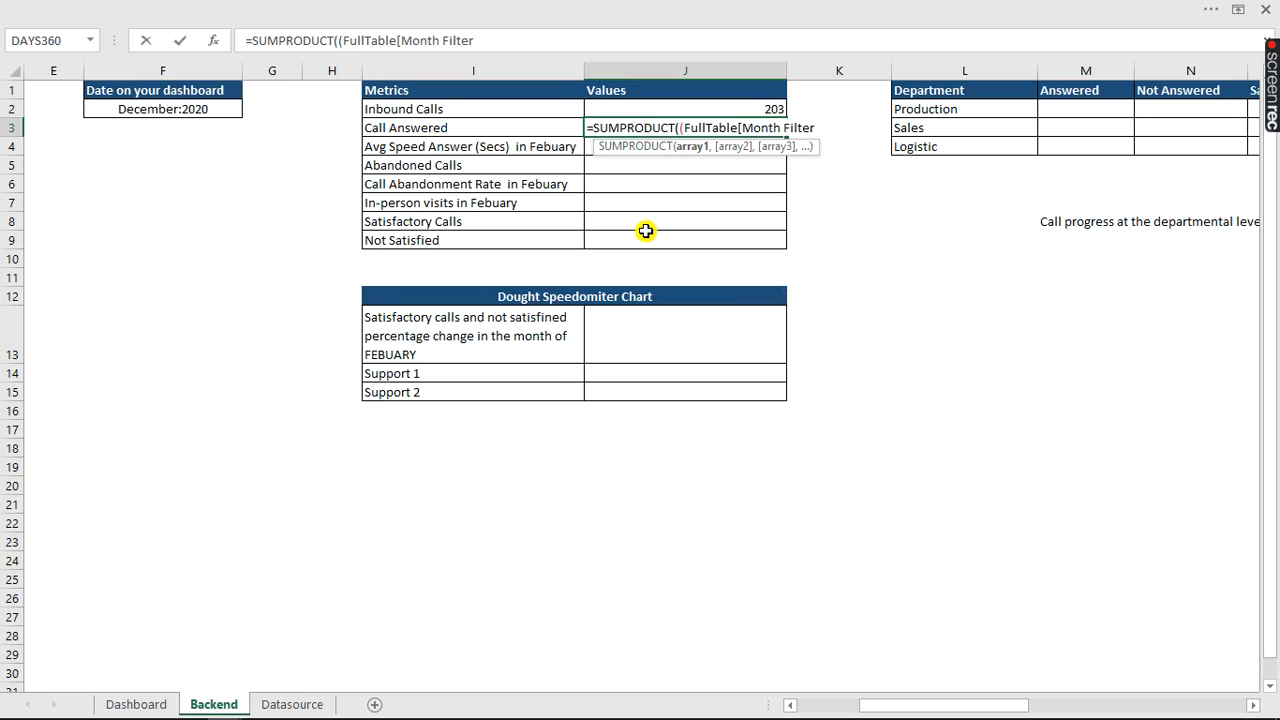
type("]=tru")
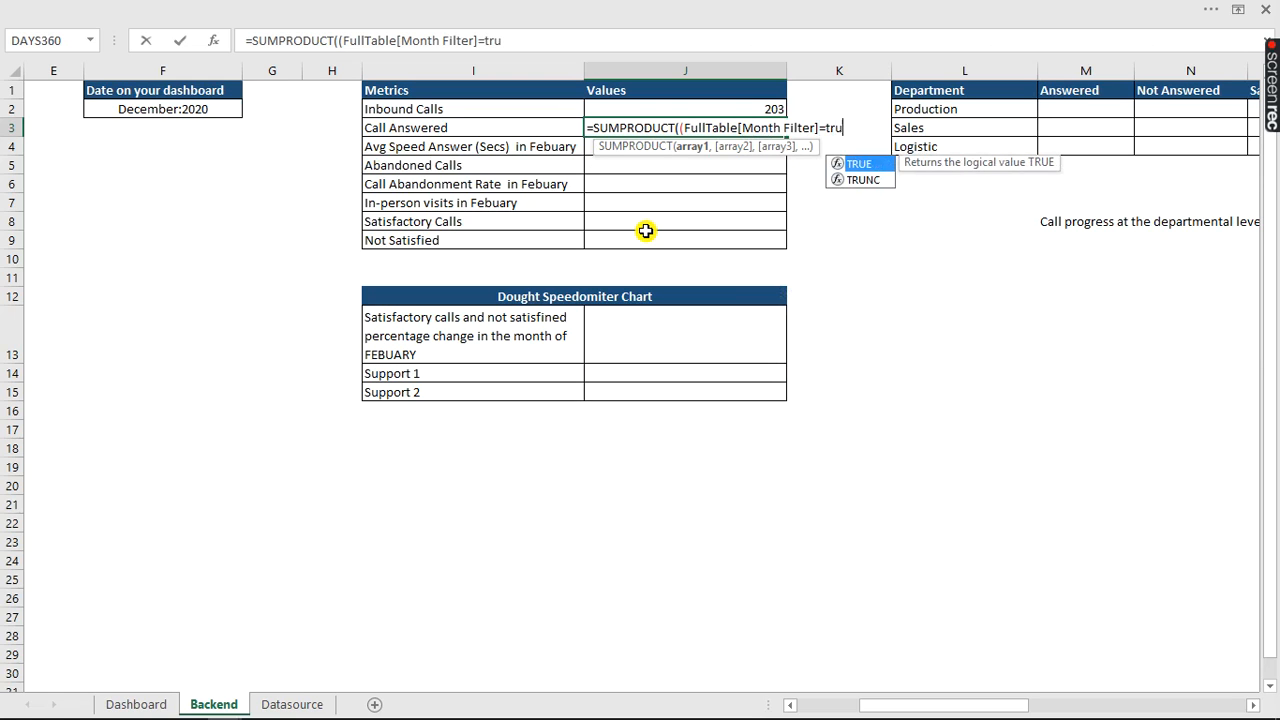
key("Tab")
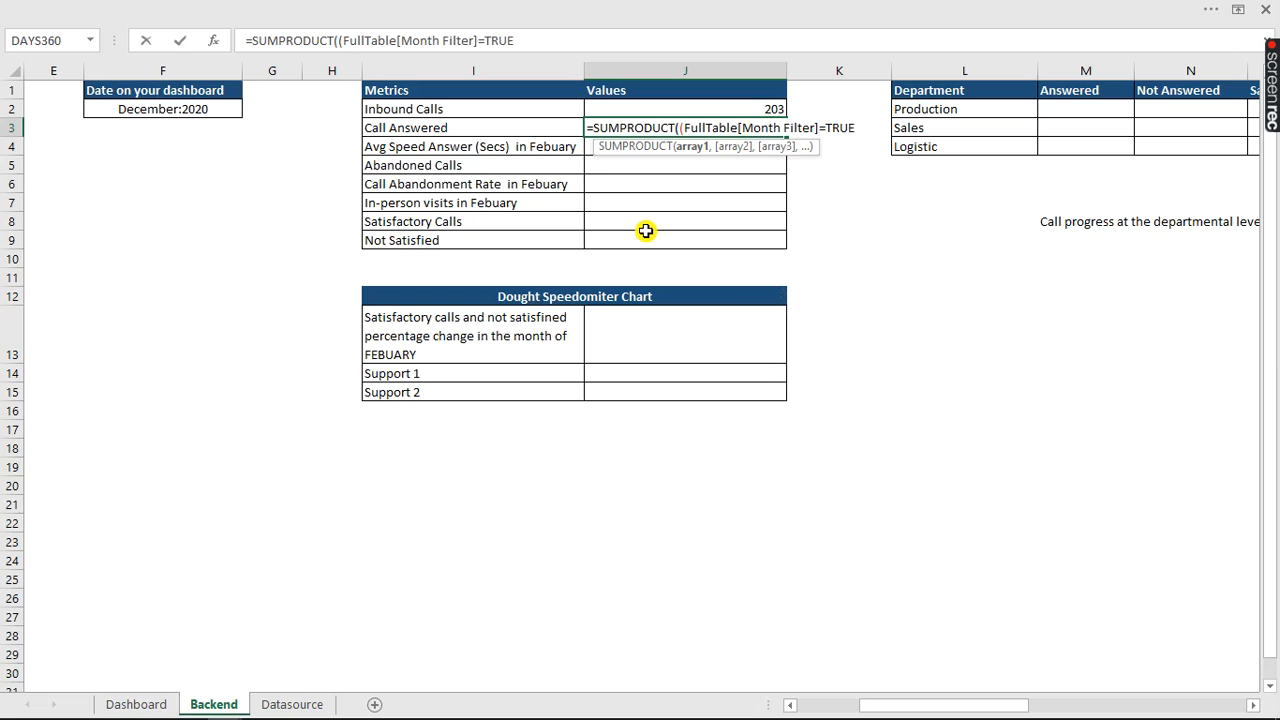
- Complete the J3 formula by multiplying by the condition (FullTable[Calls Answered(Y/N)]="Y") and enter it
type(")*(ful")
key("Tab")
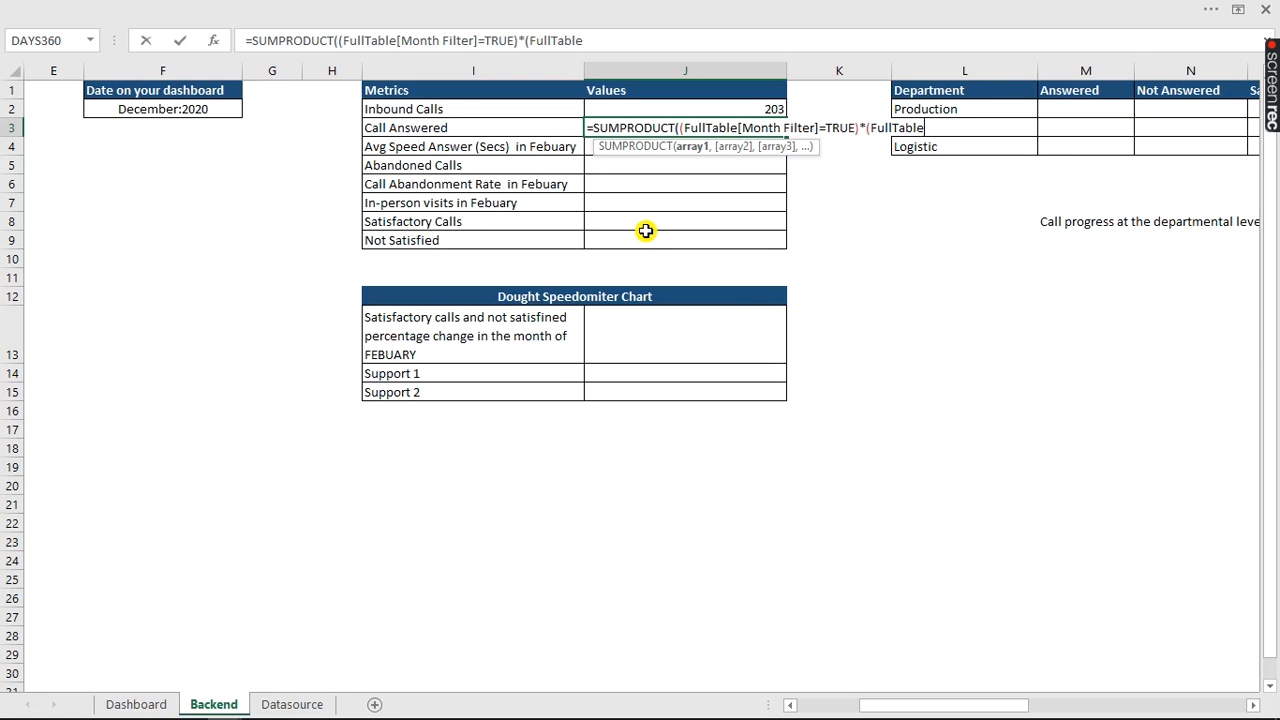
type("[")
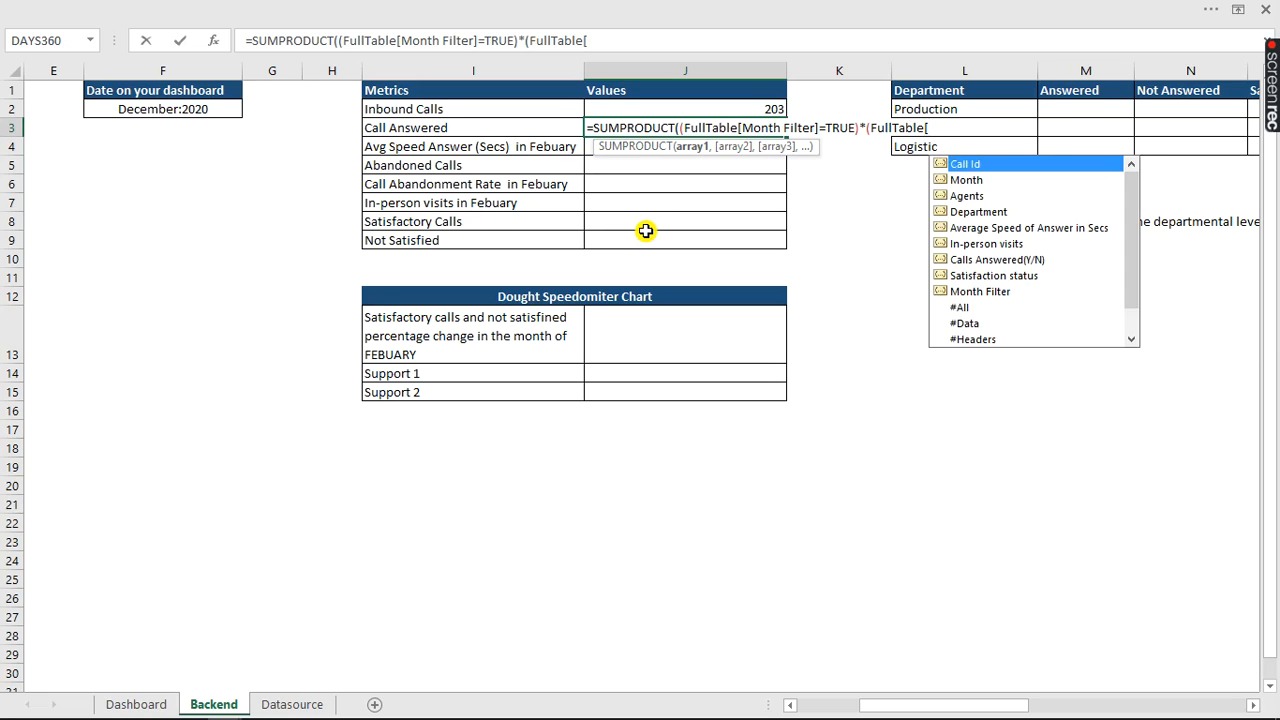
type("ca")
key("Down")
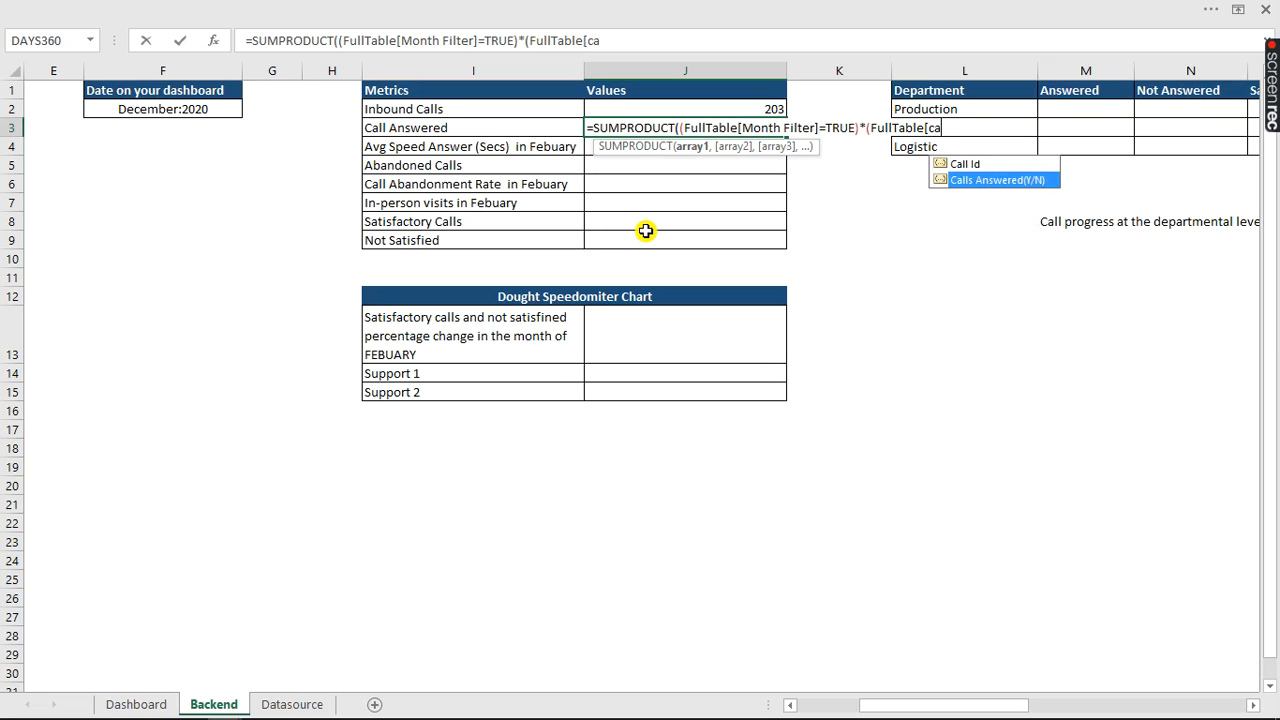
key("Tab")
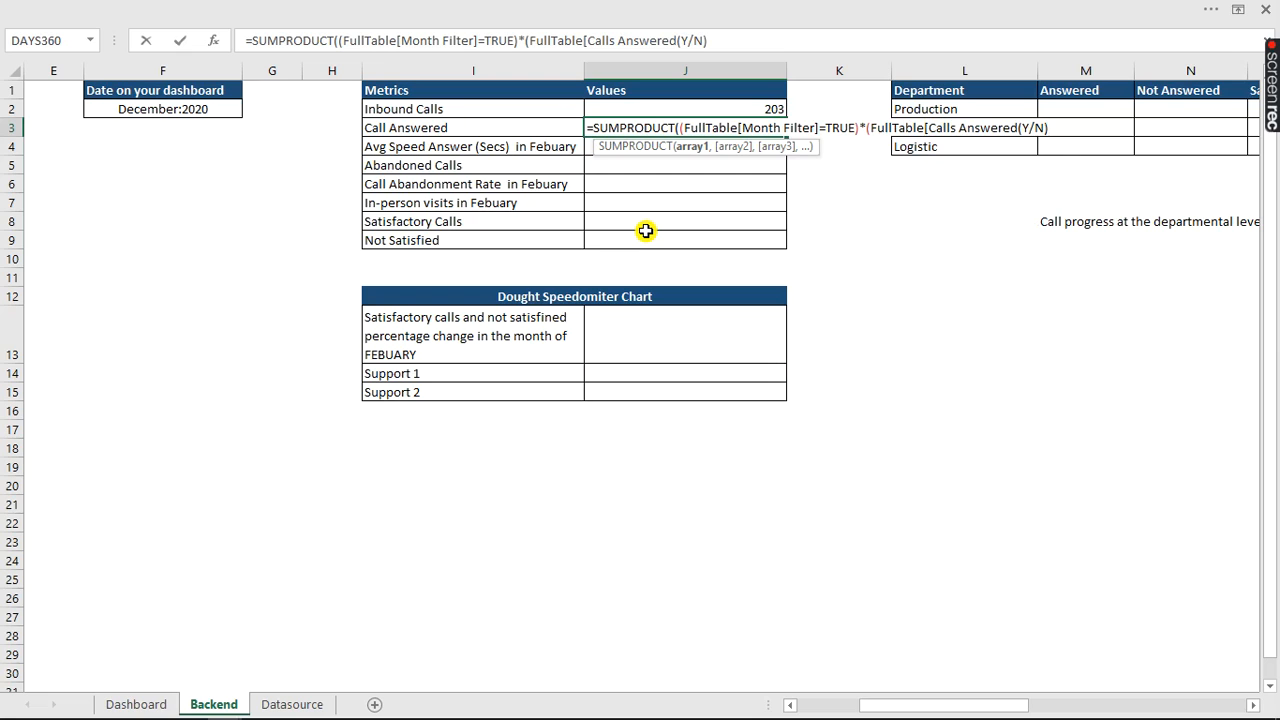
type("]=")
type("\"Y\")")
key("Return")
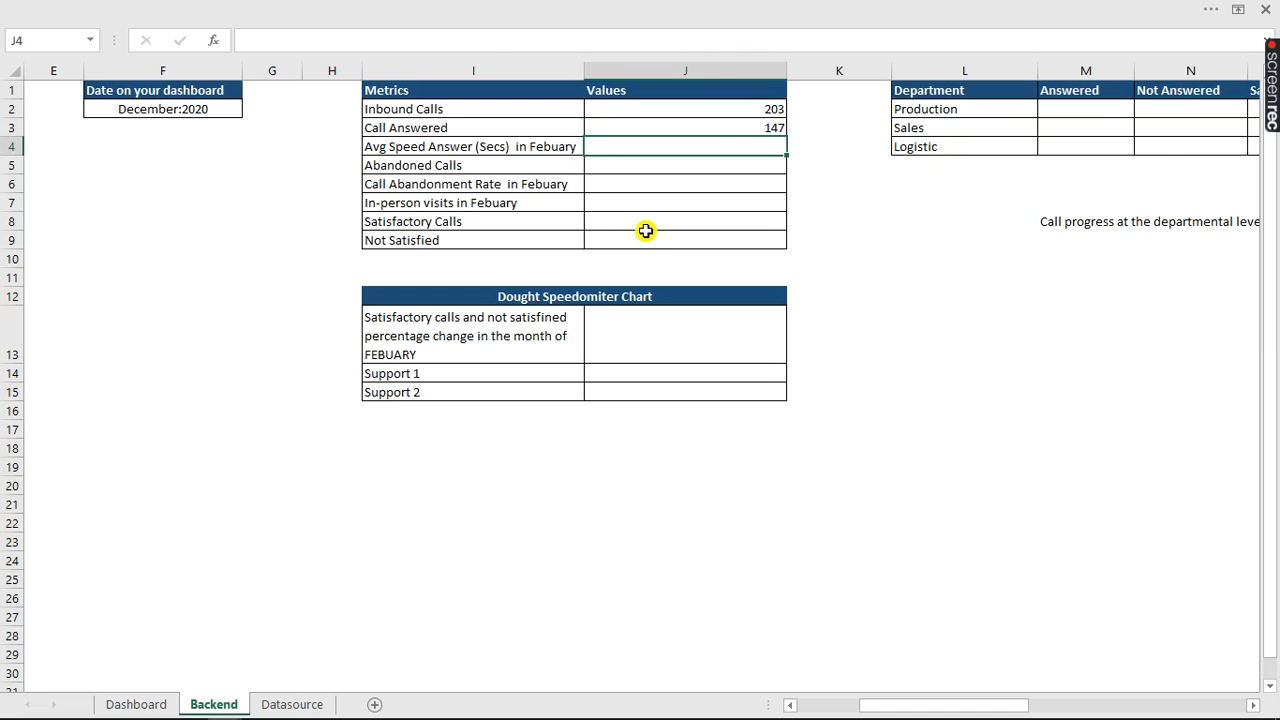
- Test the Inbound Calls and Call Answered formulas by setting the month selector in Backend cell B1 to 3, and to 4
left_click(650, 123)
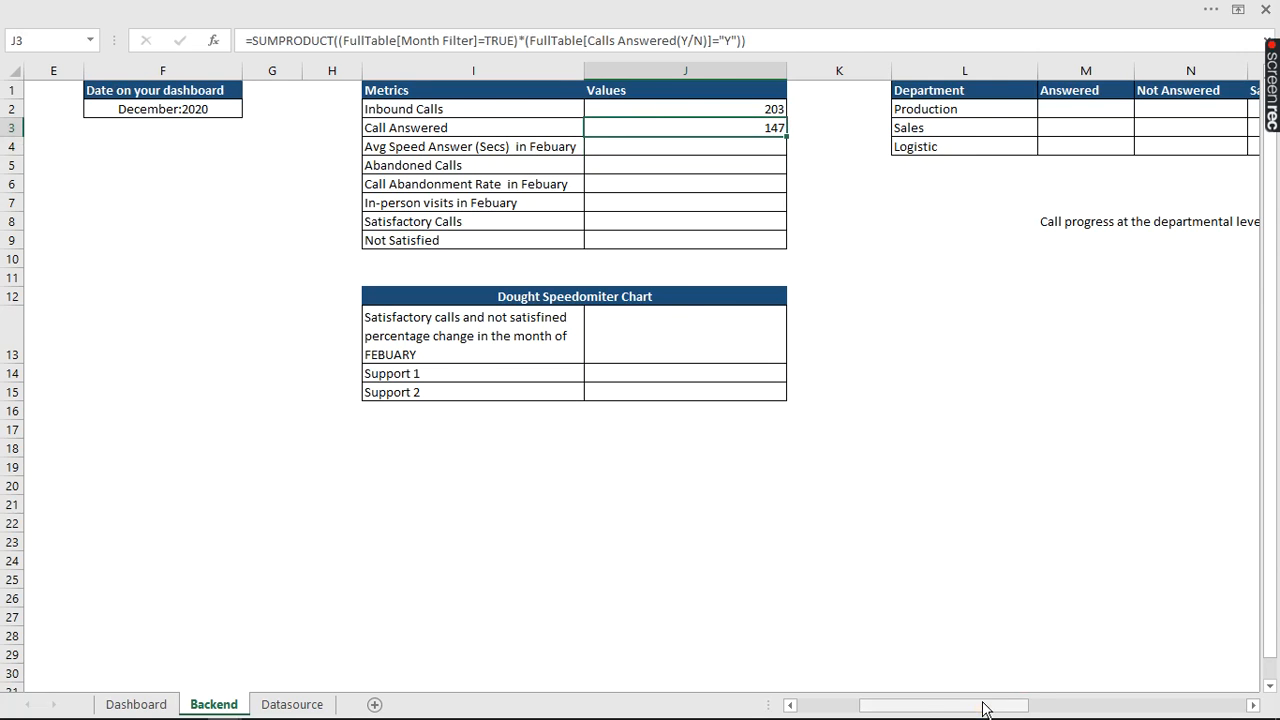
left_click_drag(983, 708, 858, 708)
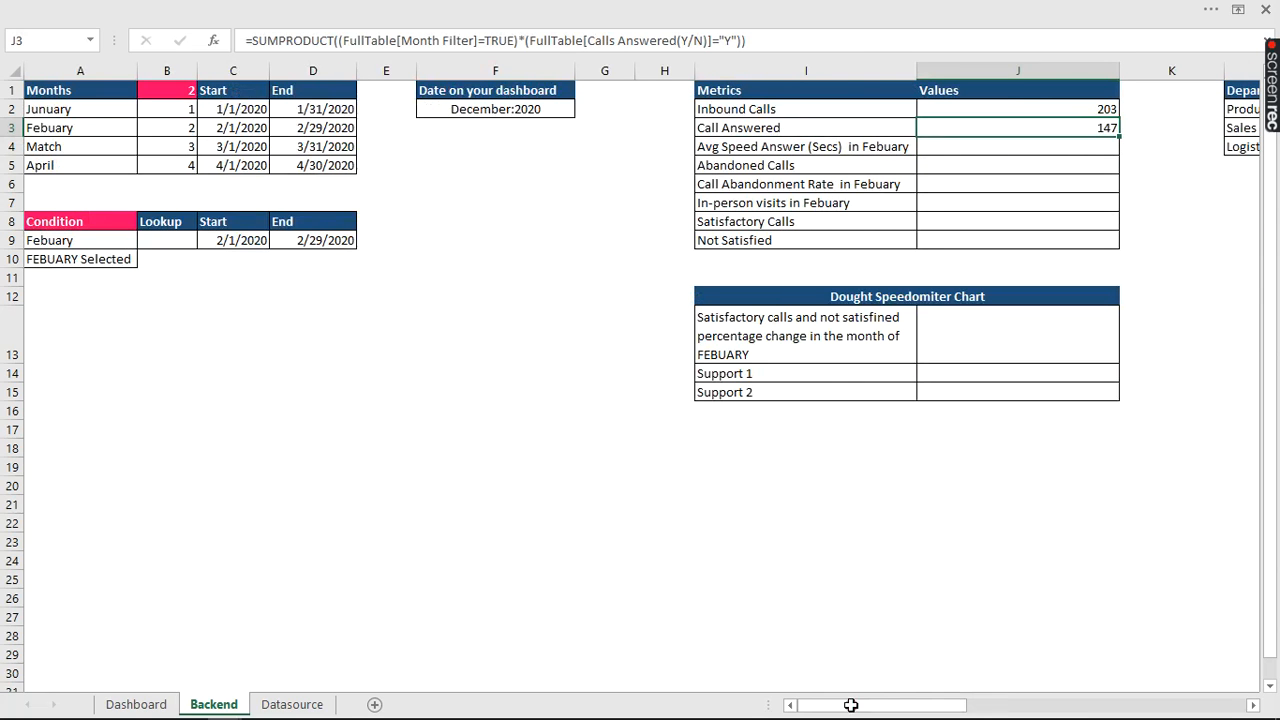
left_click(177, 91)
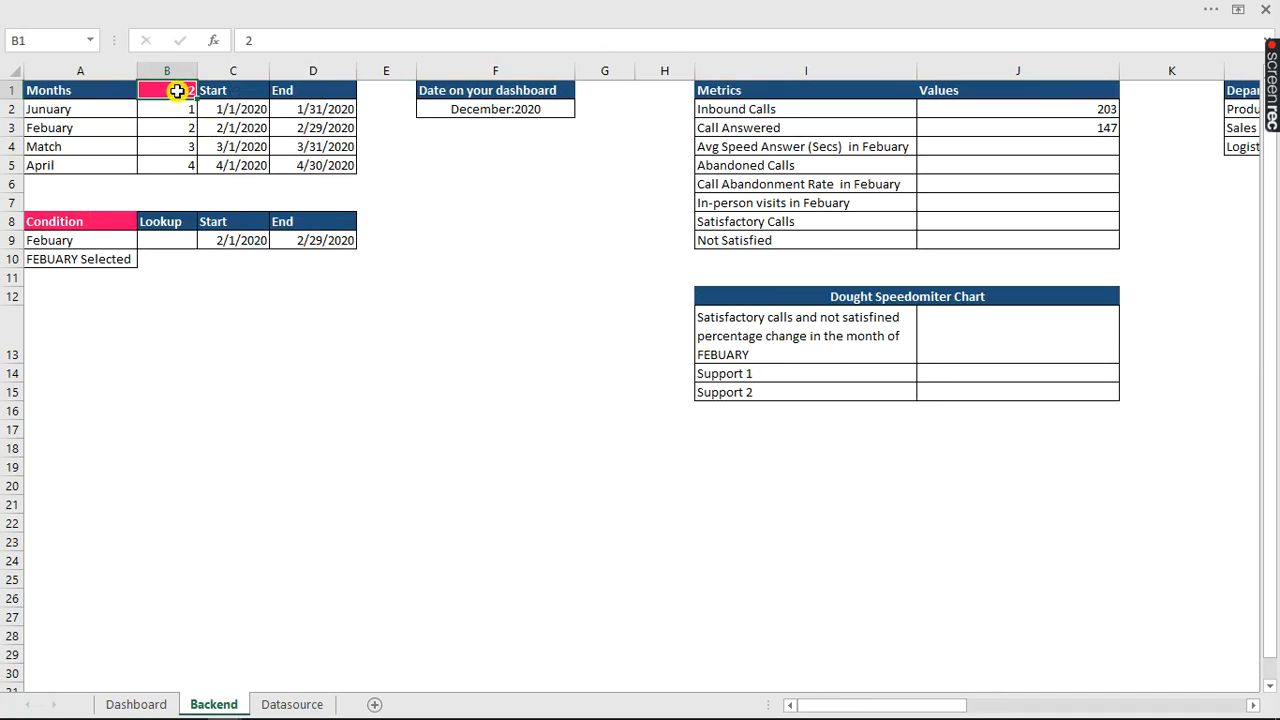
type("3")
left_click(414, 218)
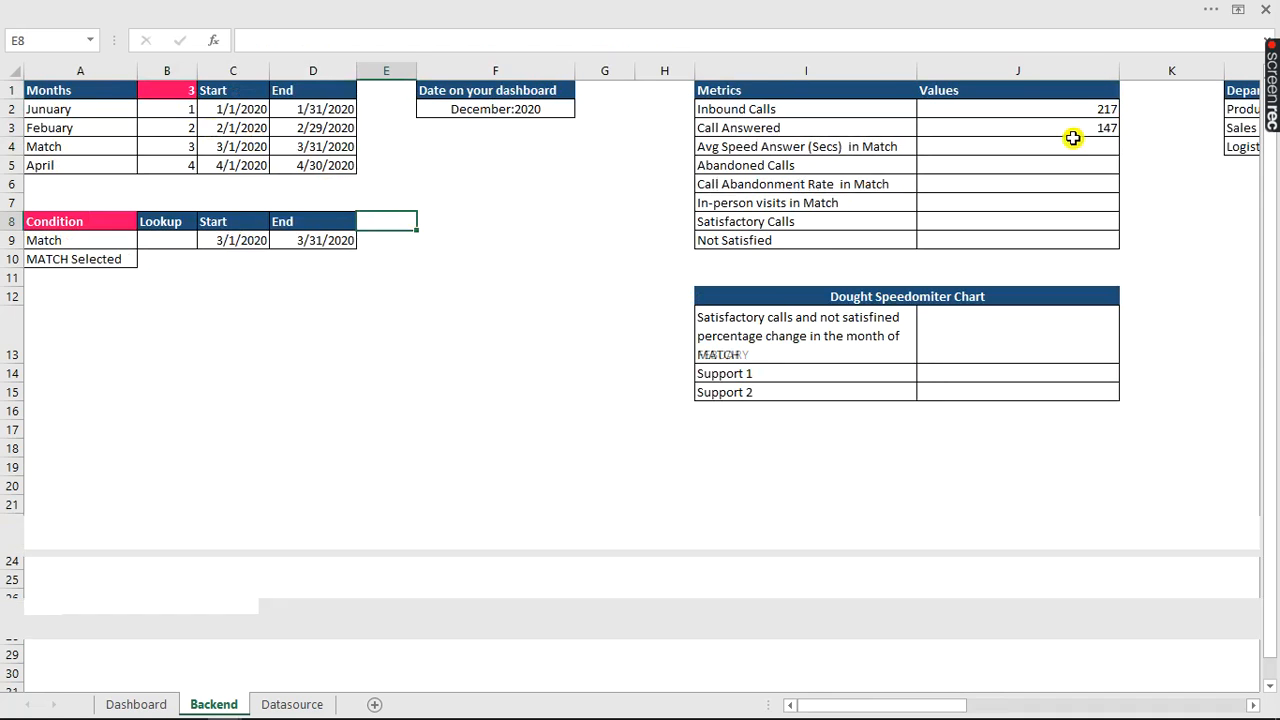
left_click(185, 92)
type("4")
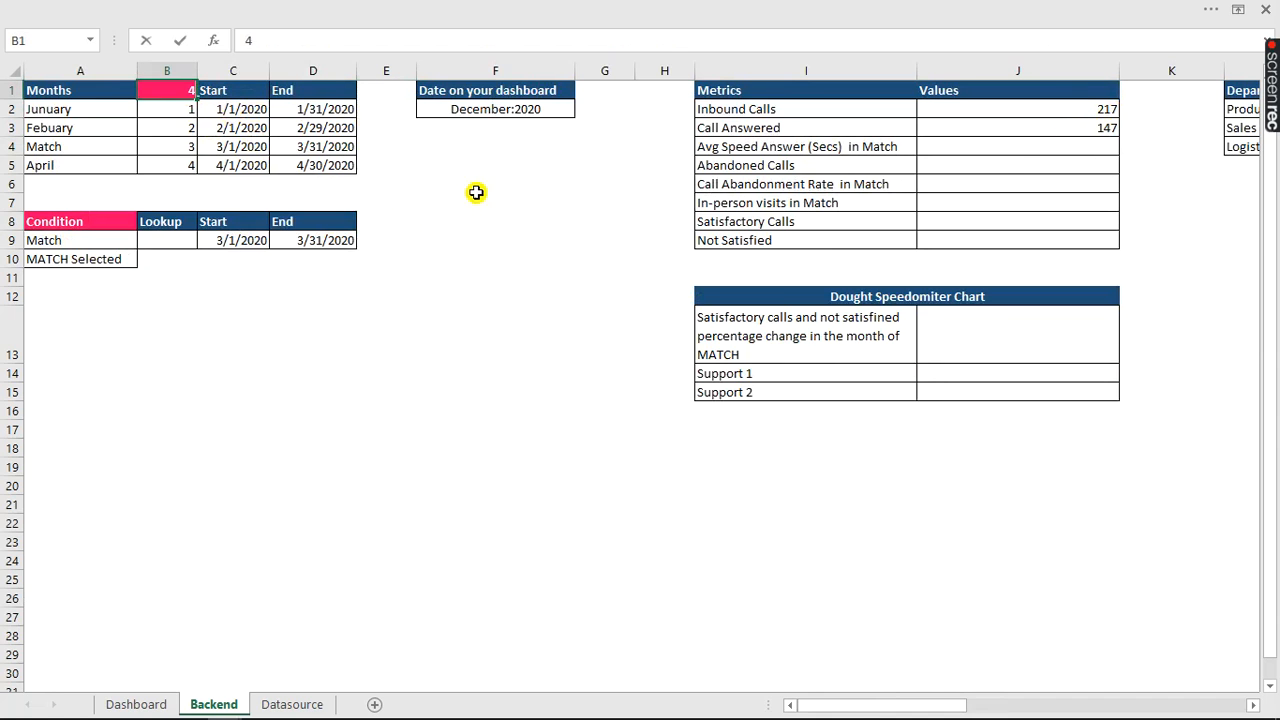
left_click(495, 200)
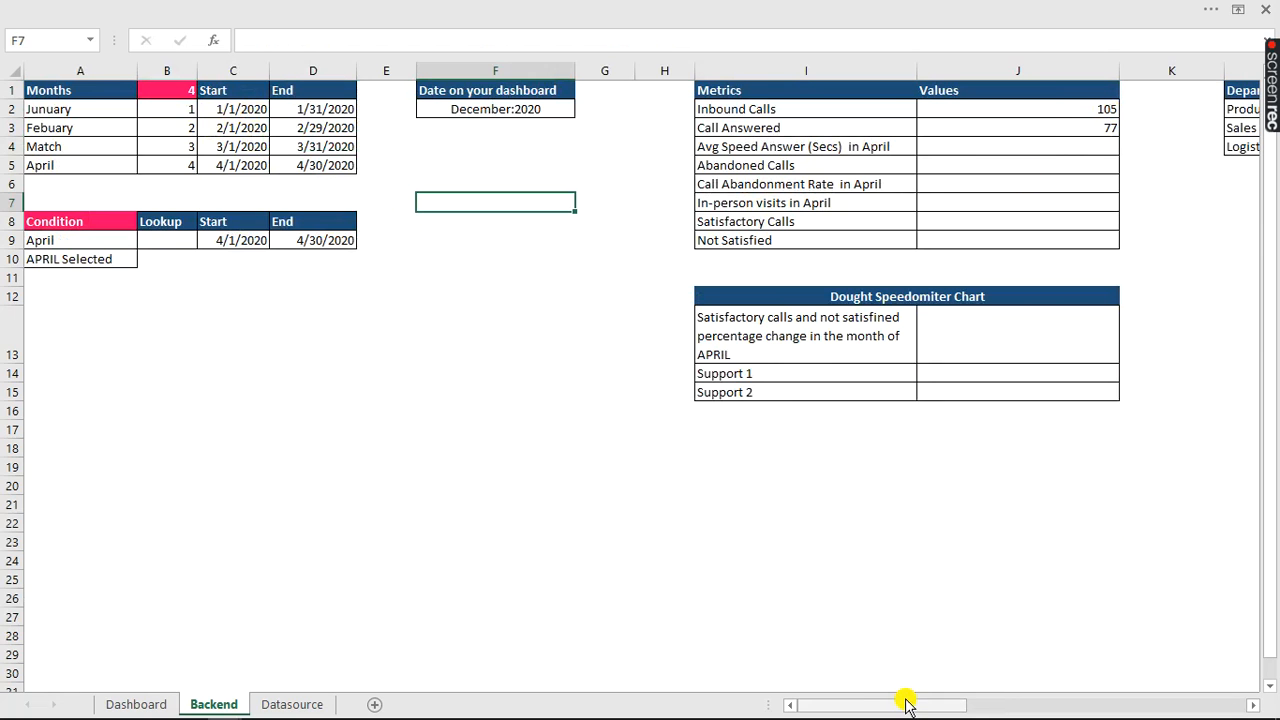
- Zoom the Backend sheet to the Metrics and speedometer tables, and check the linked call figures on the Dashboard
left_click_drag(905, 705, 956, 693)
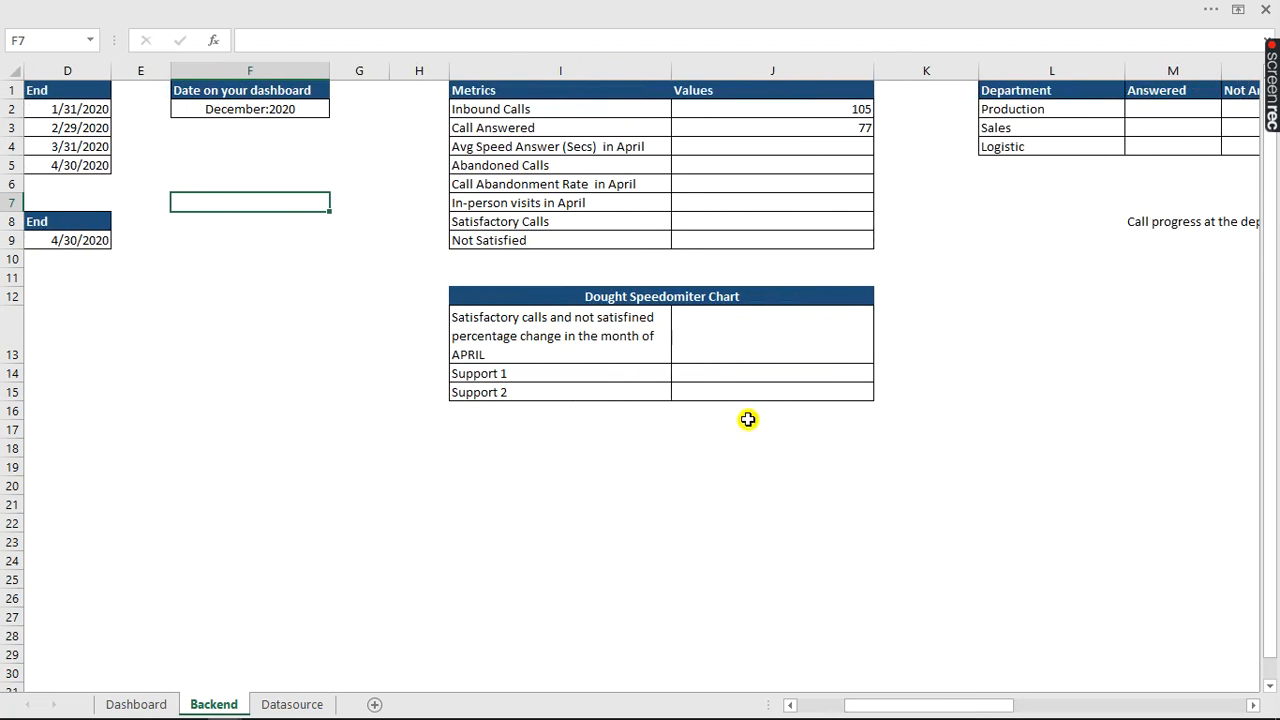
left_click_drag(929, 468, 423, 36)
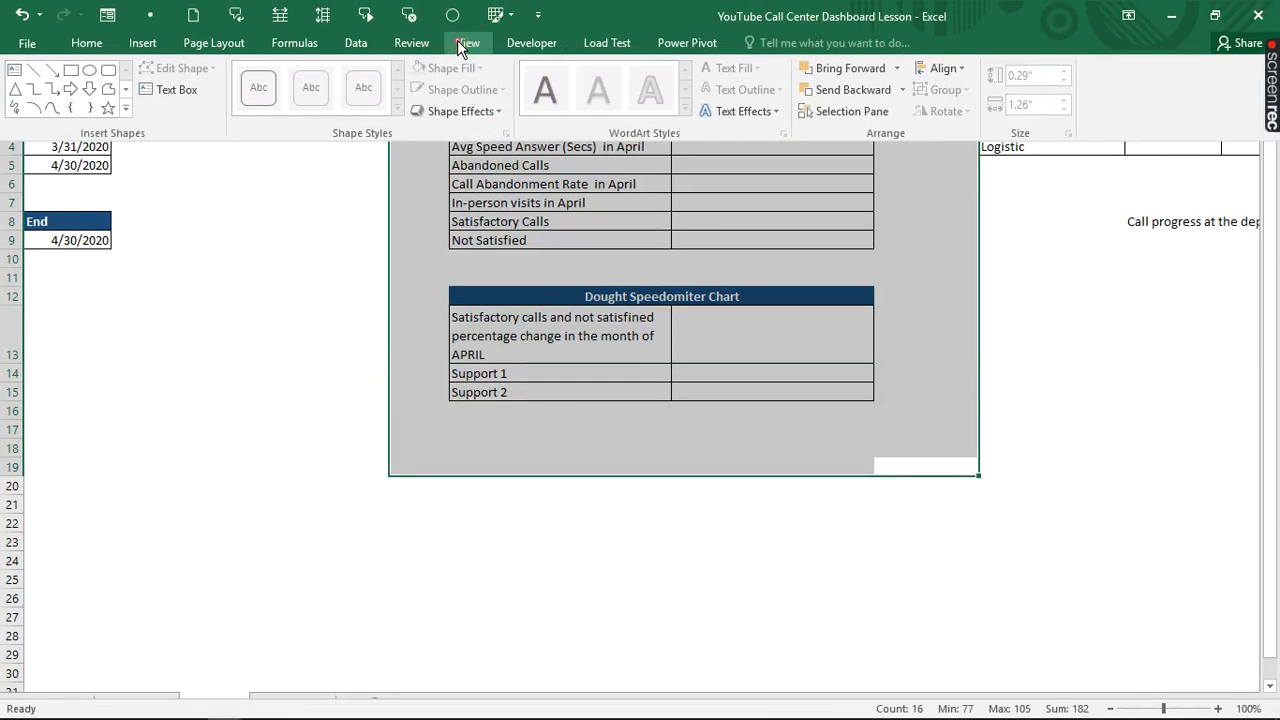
left_click(465, 44)
left_click(463, 92)
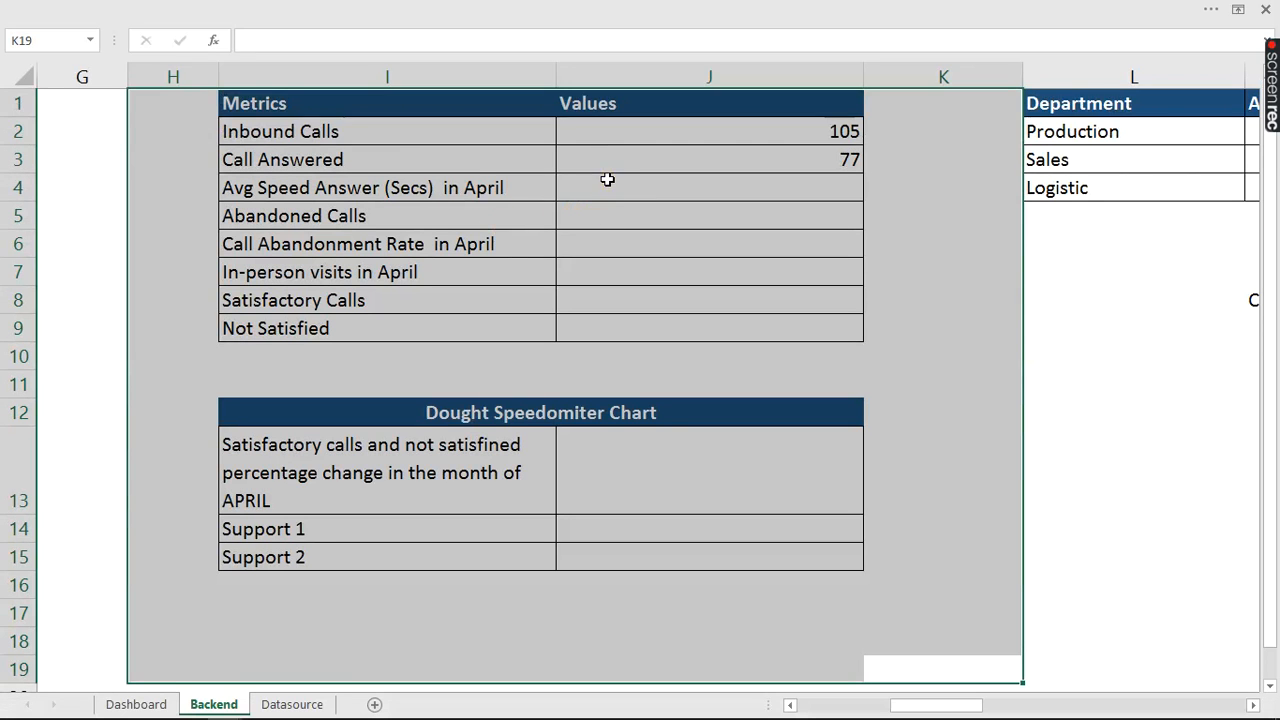
left_click(606, 182)
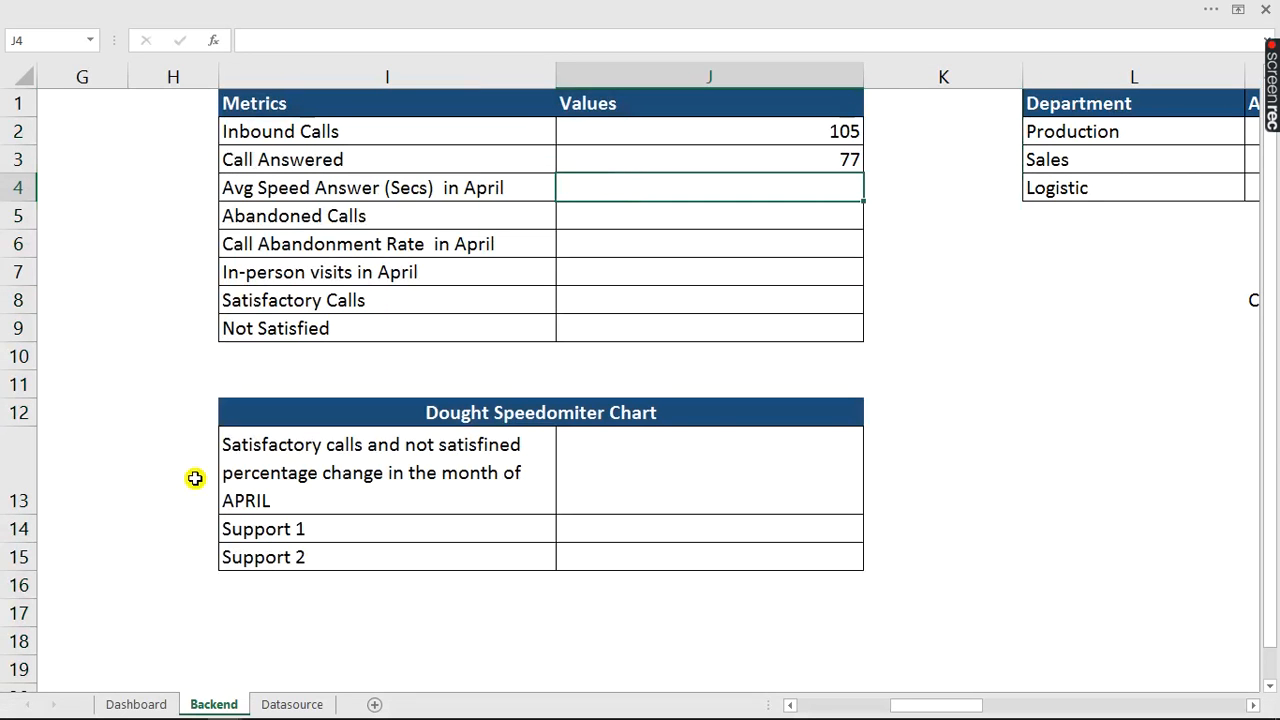
left_click(128, 704)
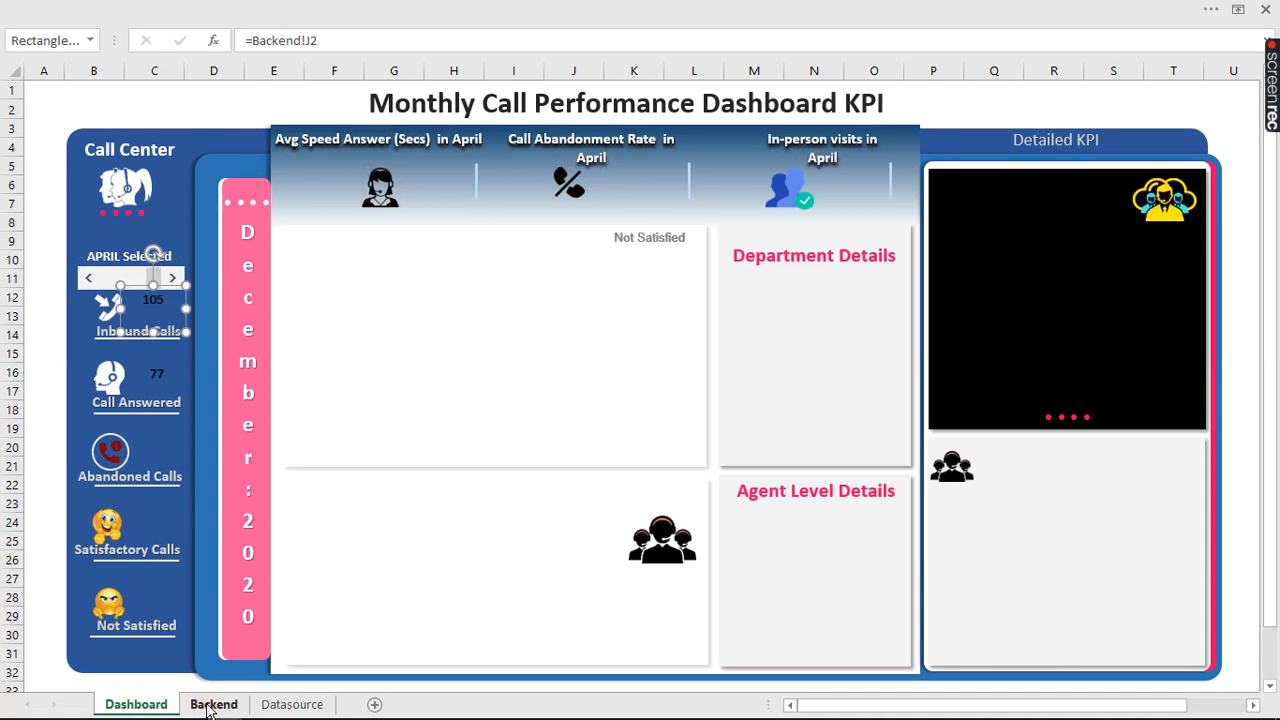
left_click(212, 704)
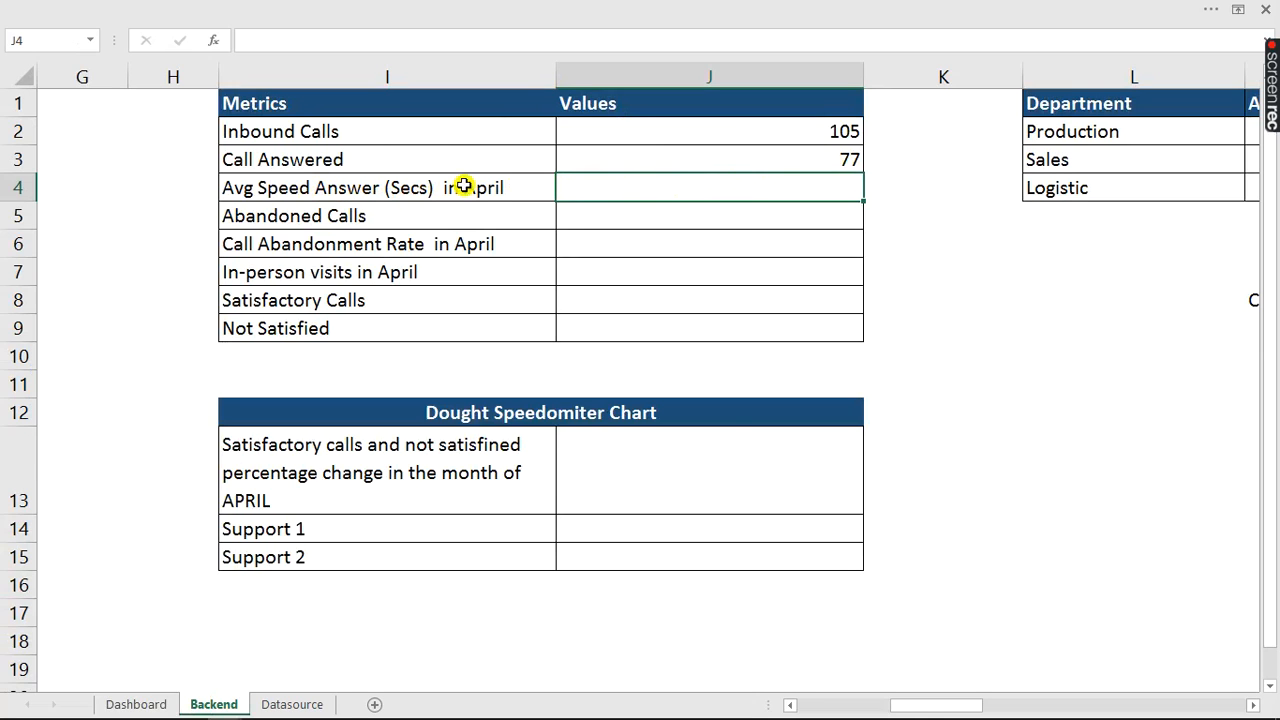
- Start the Avg Speed Answer formula in Backend cell J4 with =SUMPRODUCT((FullTable[Month Filter]=TRUE) as its first condition
type("=sump")
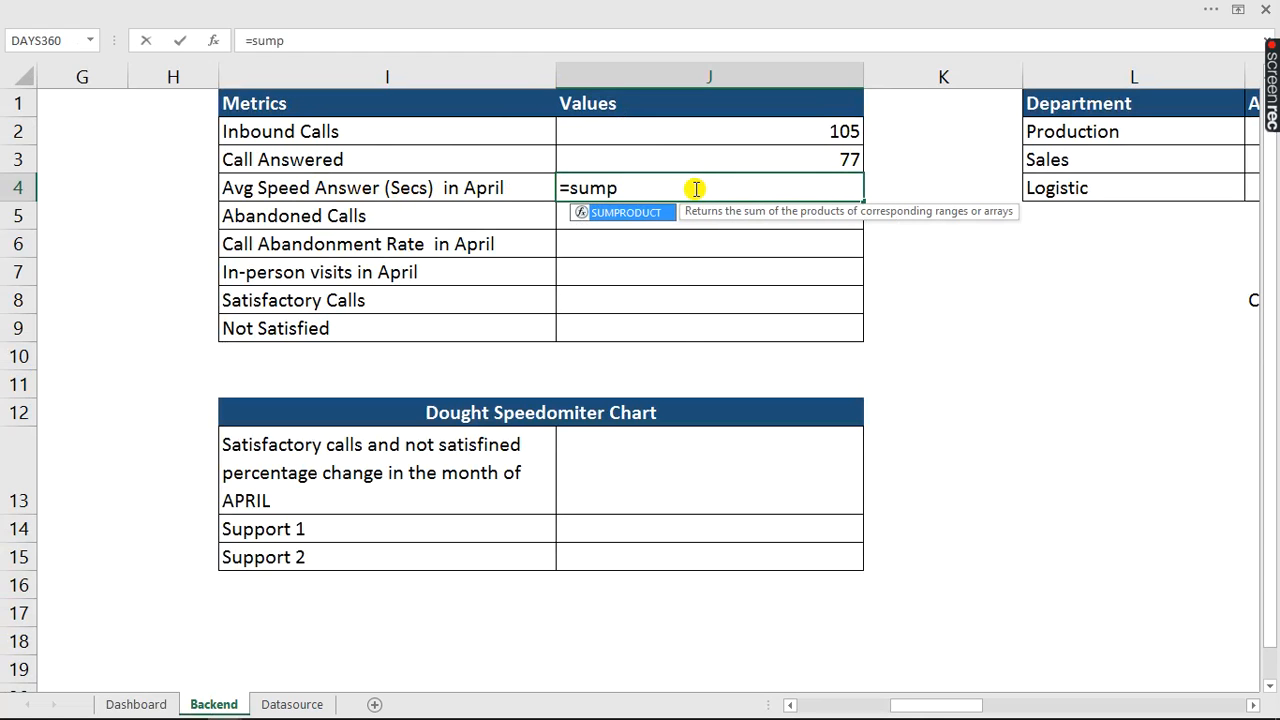
key("Tab")
type("(")
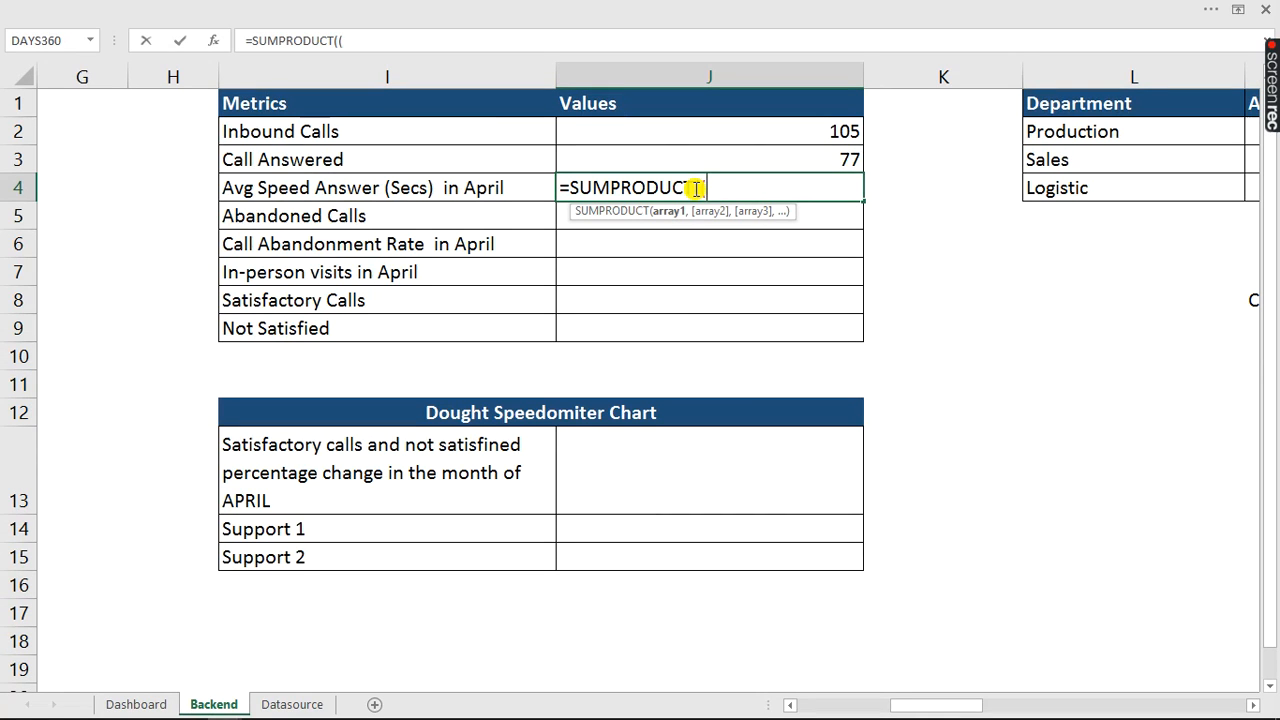
type("fu")
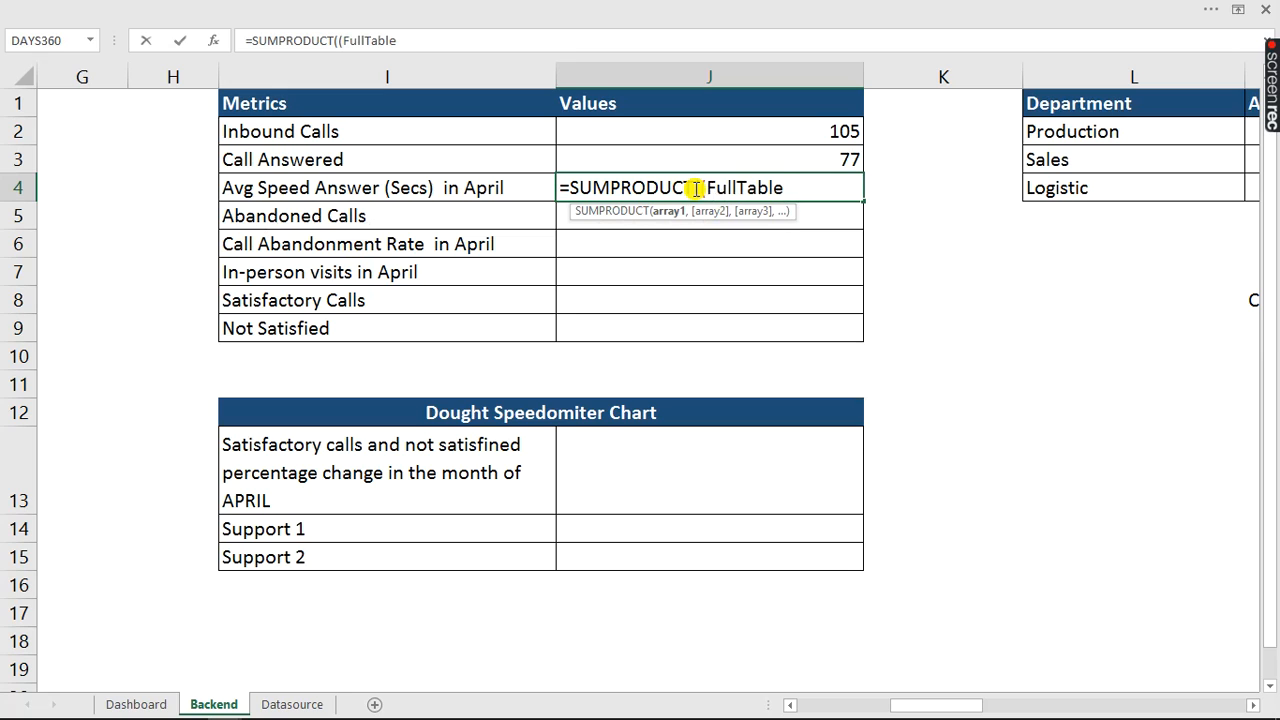
type("[")
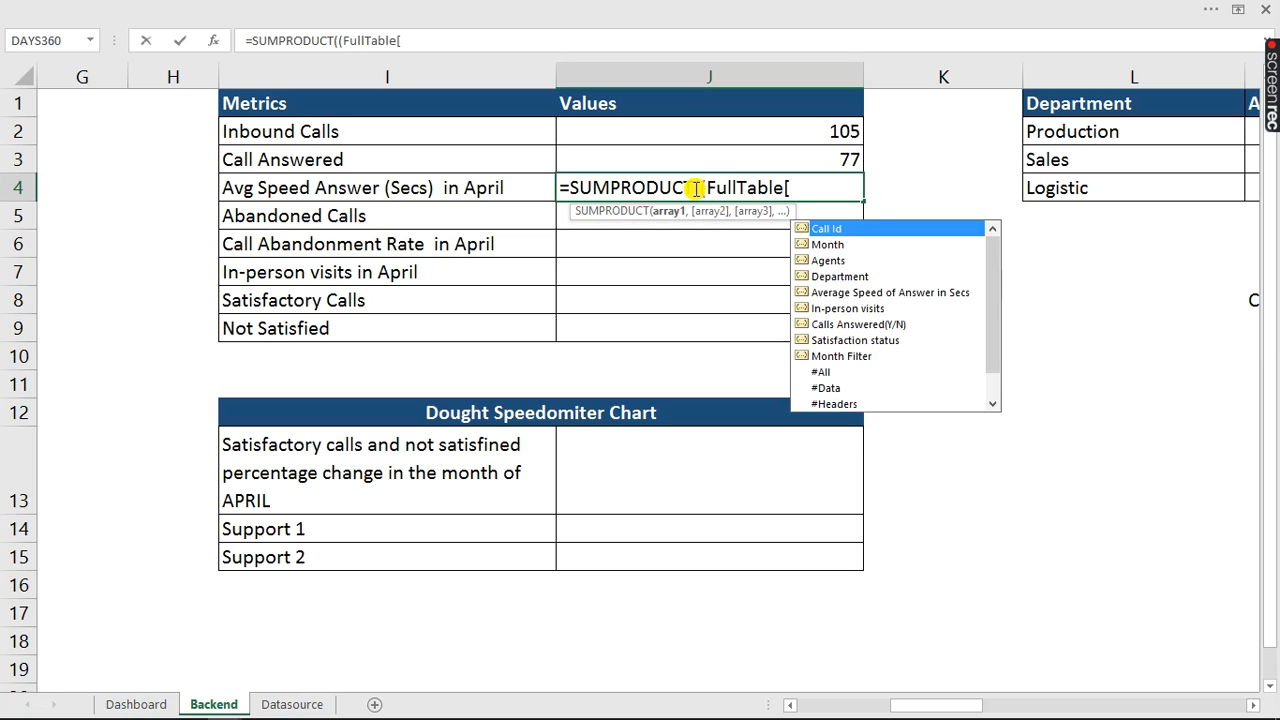
type("m")
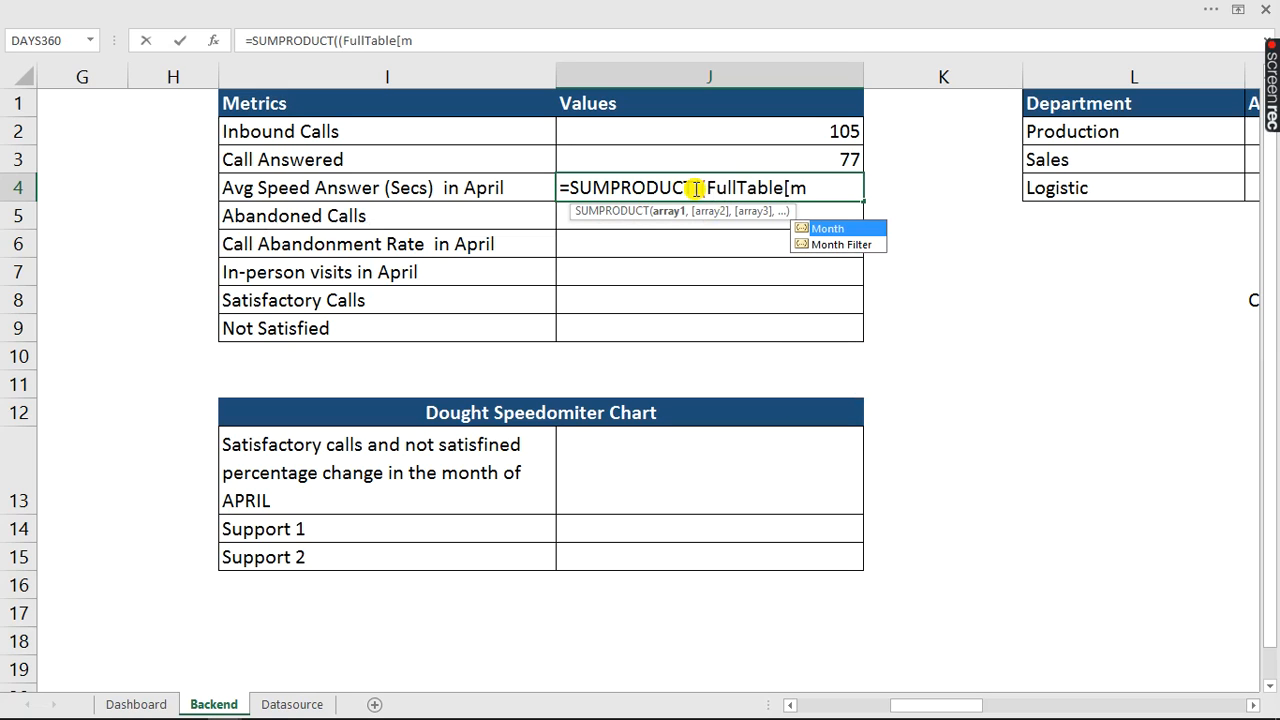
key("Down")
key("Tab")
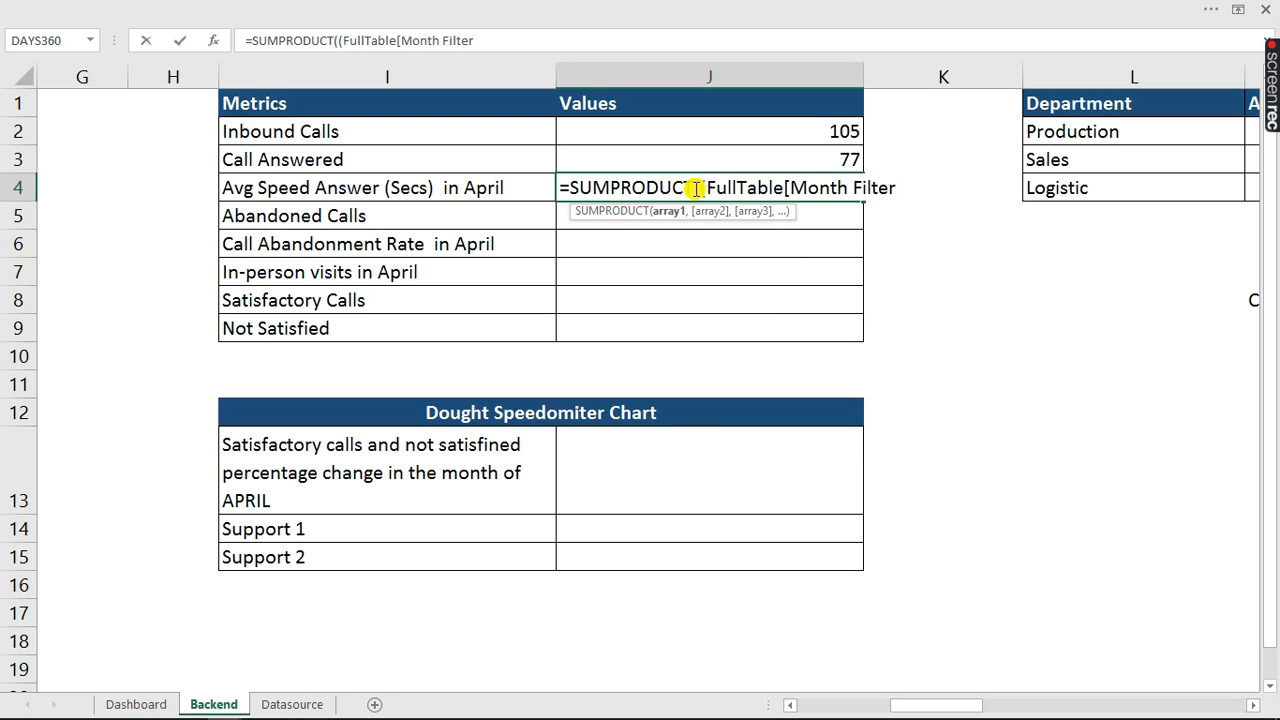
type("]=tru")
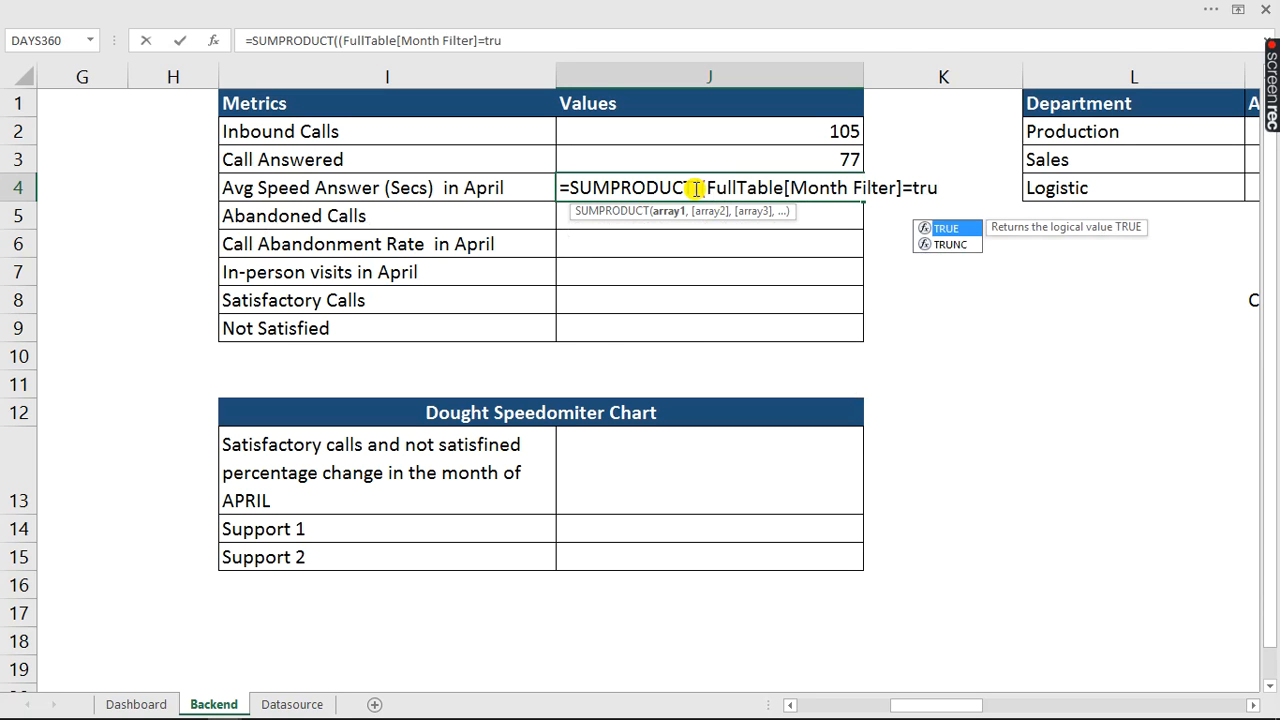
key("Tab")
type(")")
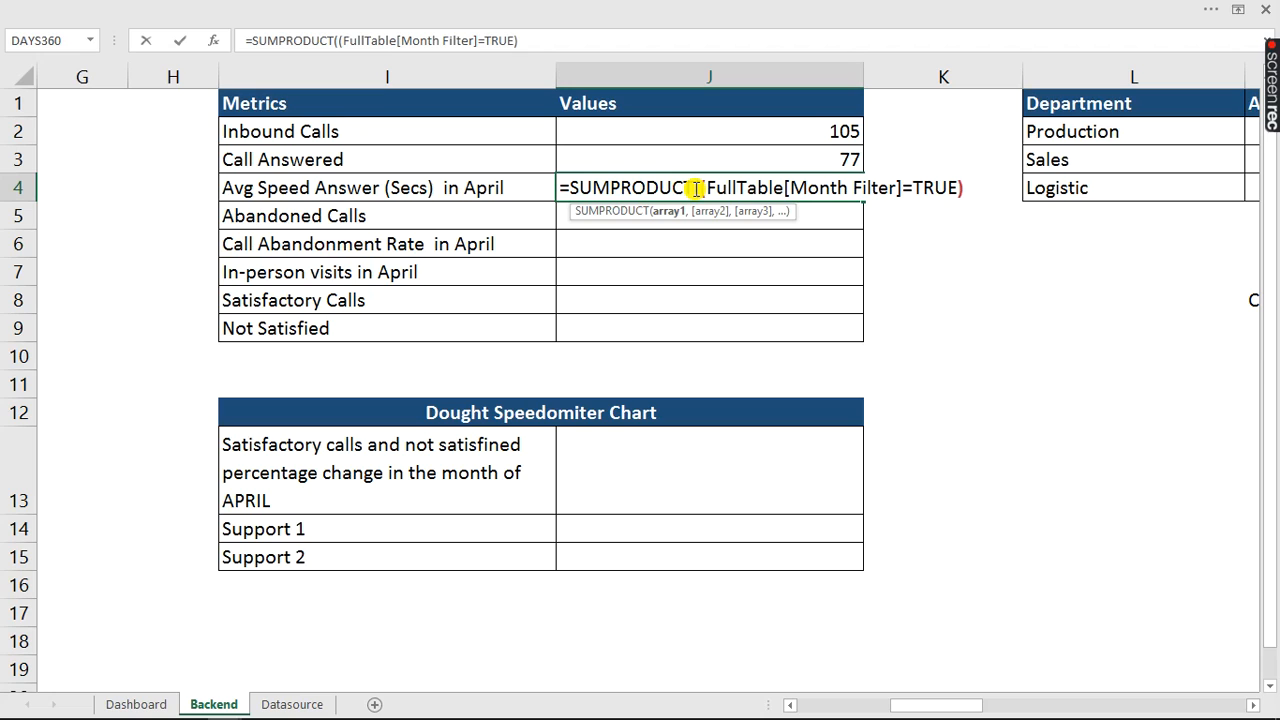
- Complete the J4 formula by multiplying by (FullTable[Average Speed of Answer in Secs]), close all parentheses and enter it
type("*(")
type("ful")
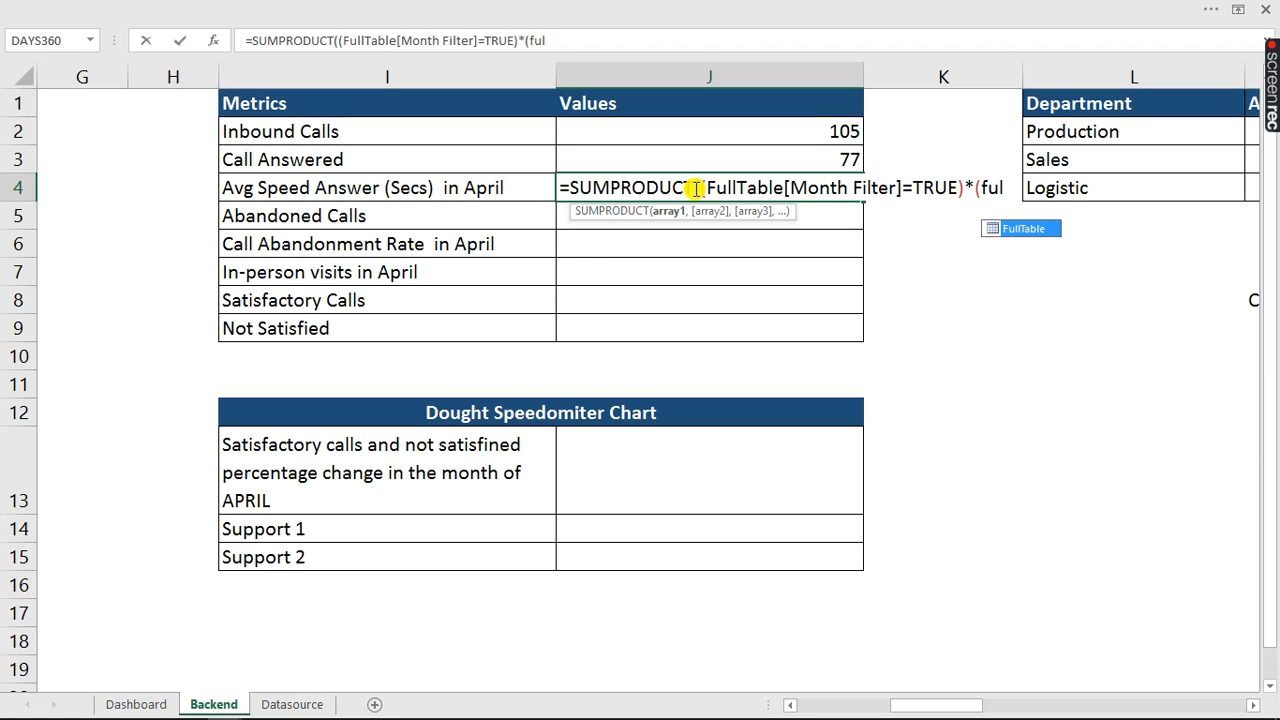
key("Tab")
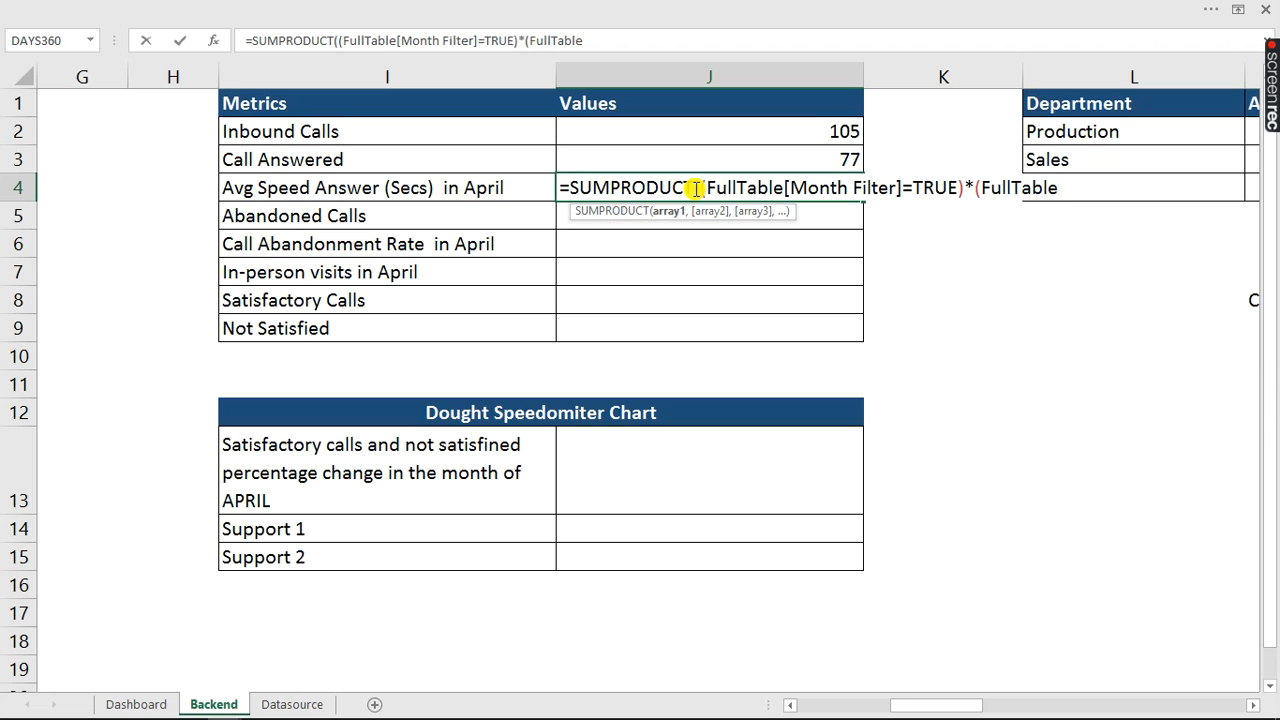
type("[a")
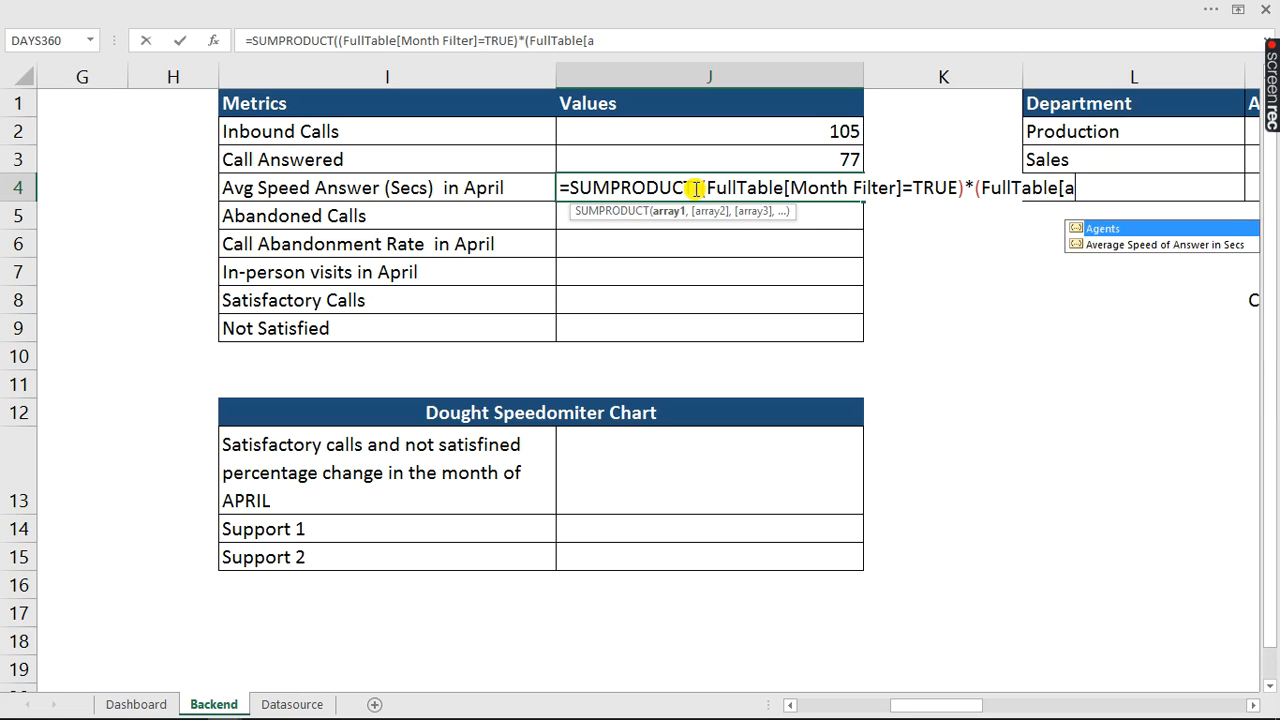
key("Down")
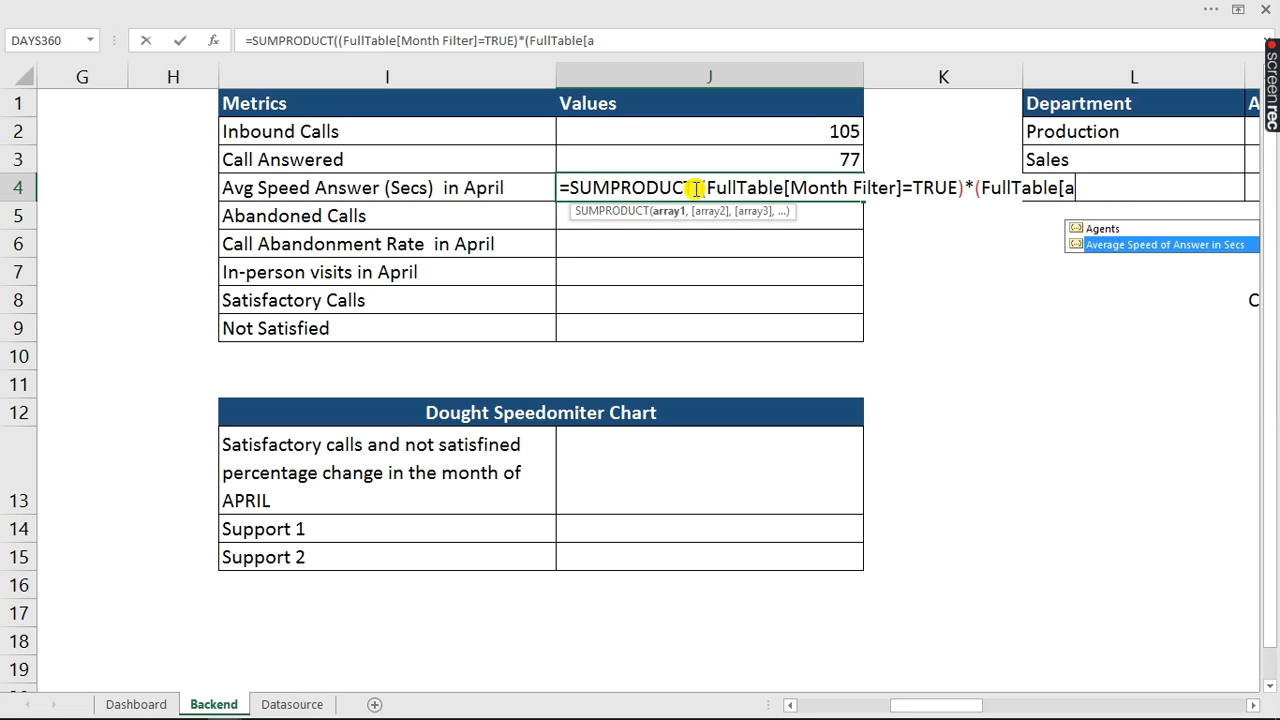
key("Tab")
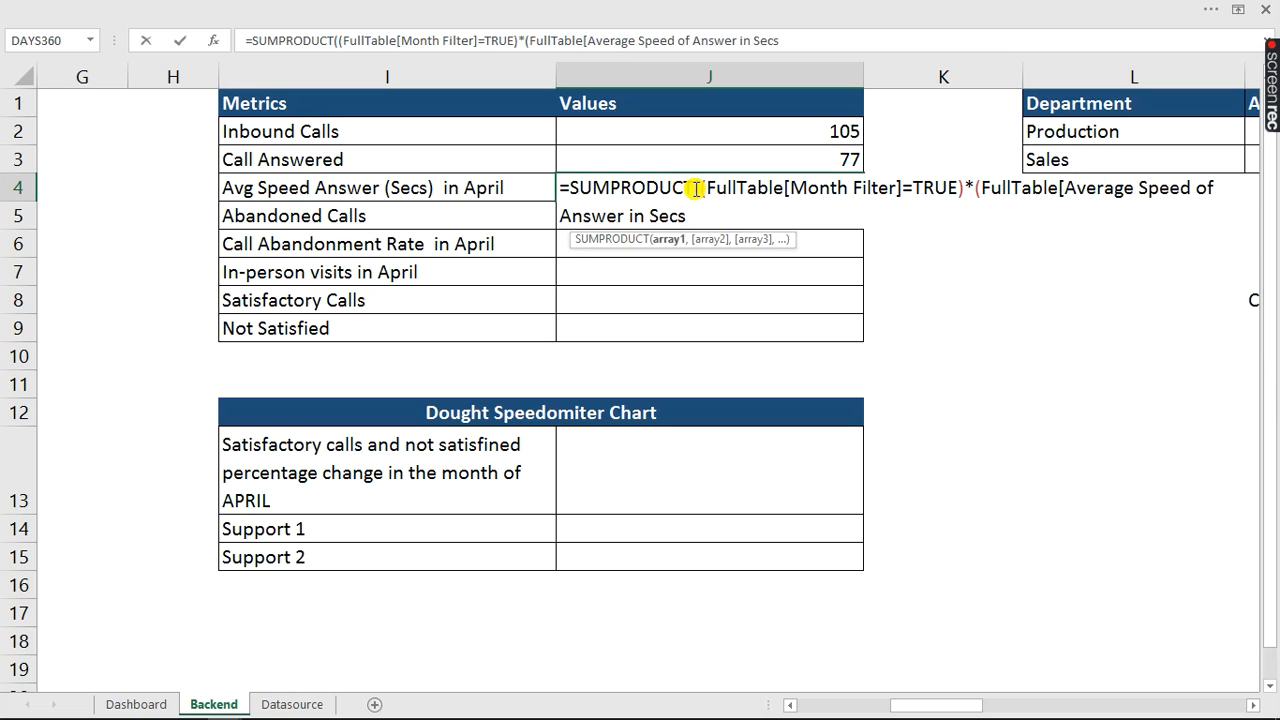
type("])")
key("Return")
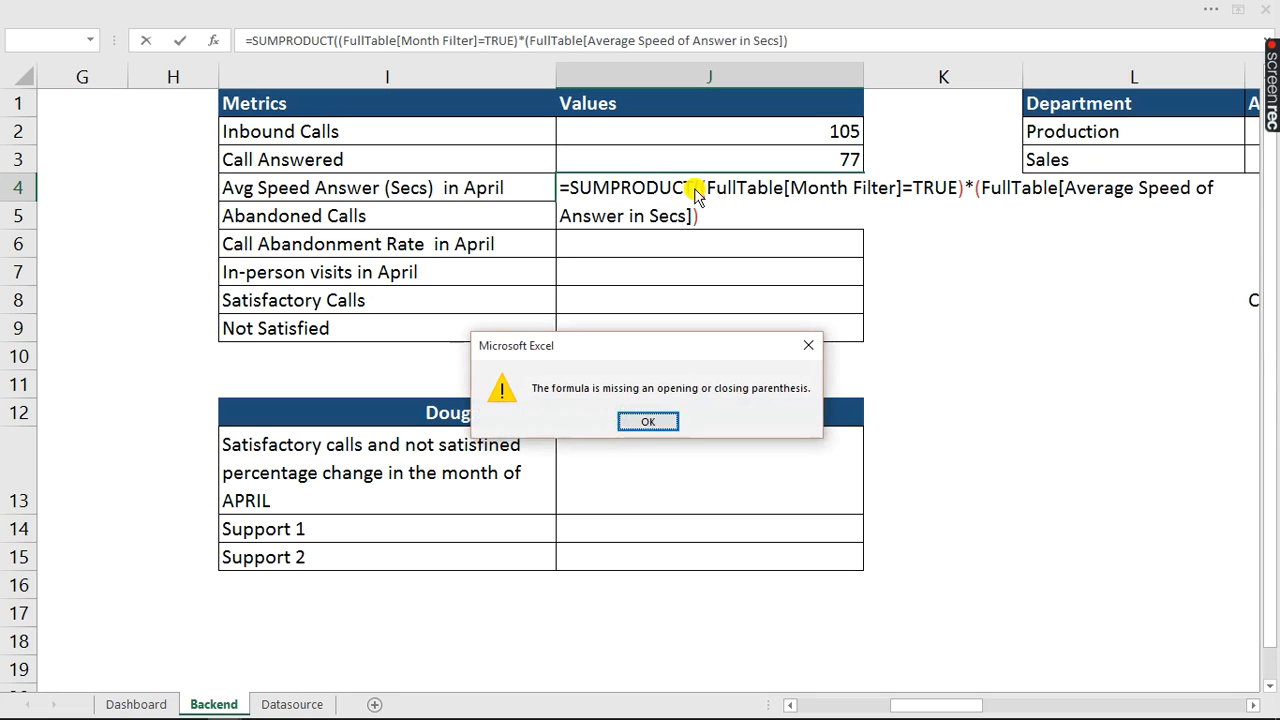
key("Return")
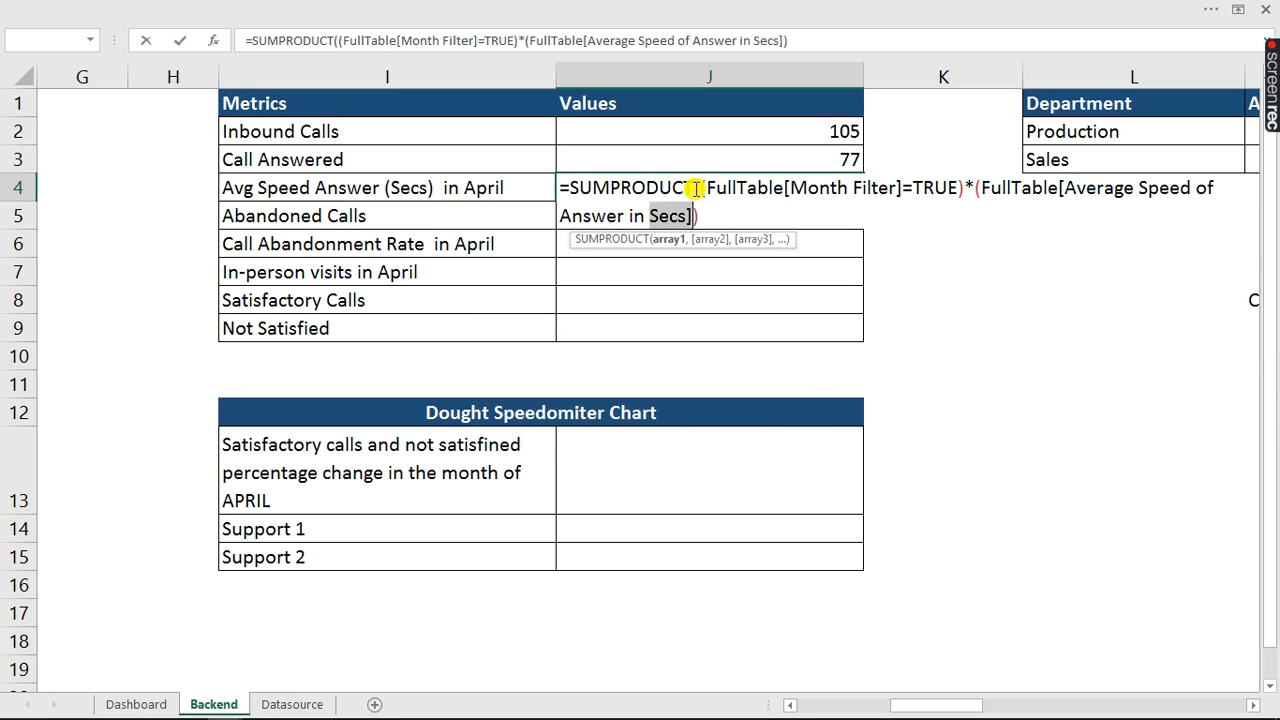
key("Right")
type(")")
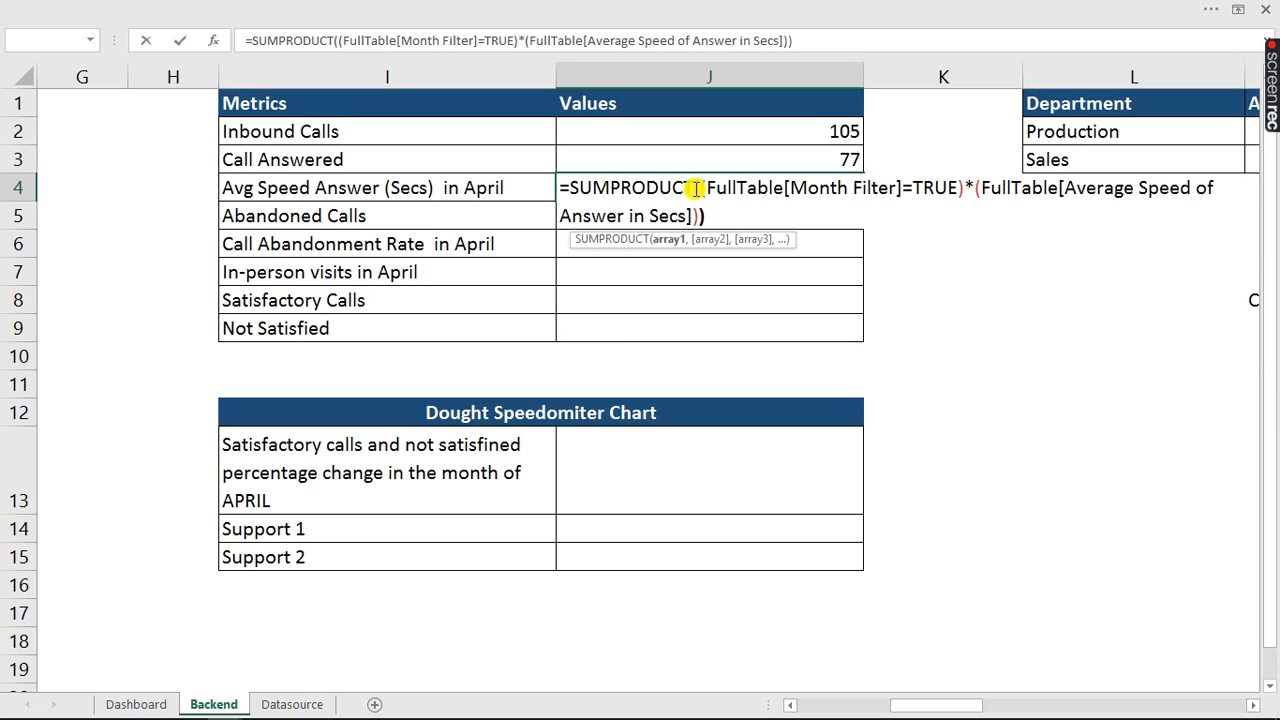
key("Return")
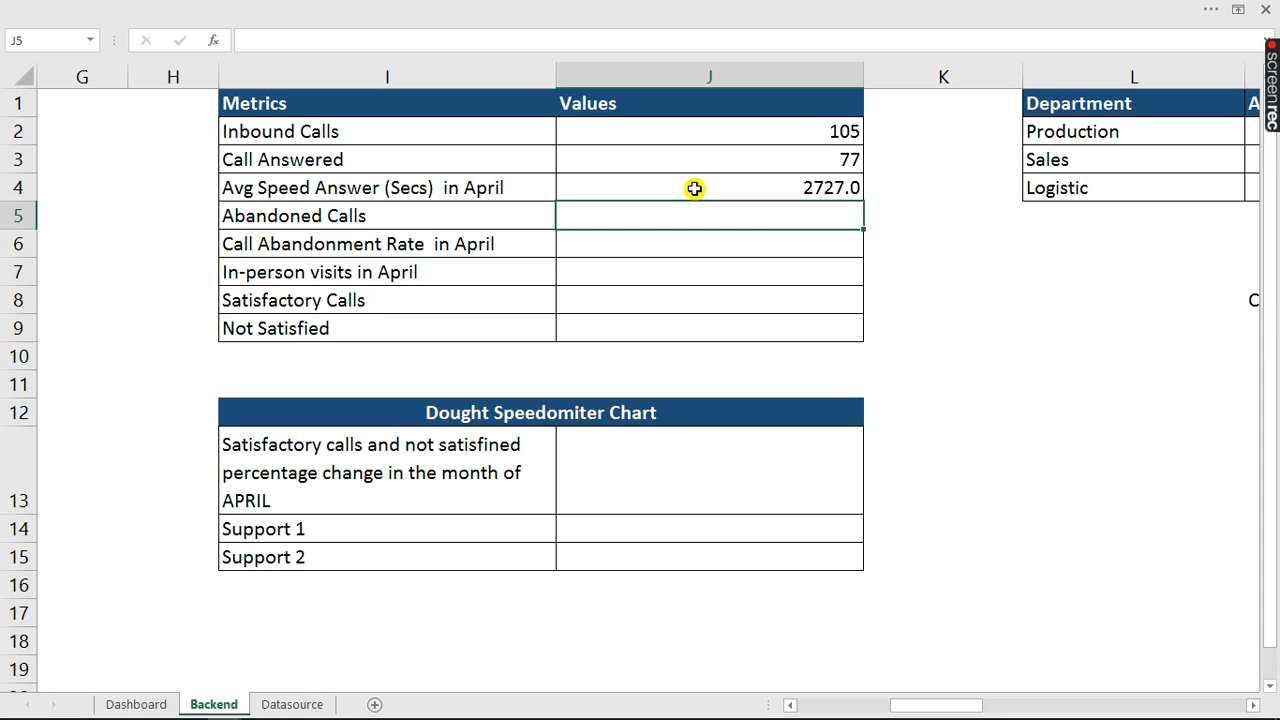
- Divide the SUMPRODUCT formula in J4 by the Inbound Calls cell J2 to get the average answer speed
left_click(694, 188)
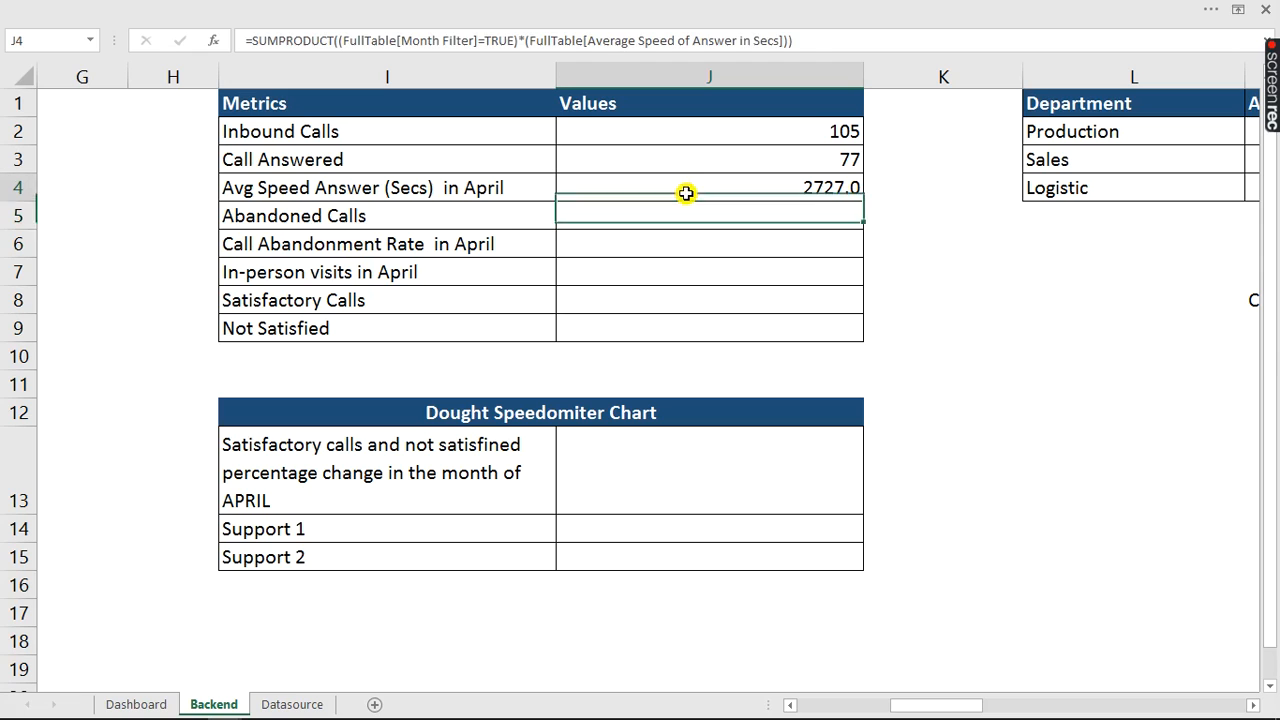
left_click(821, 42)
type("/")
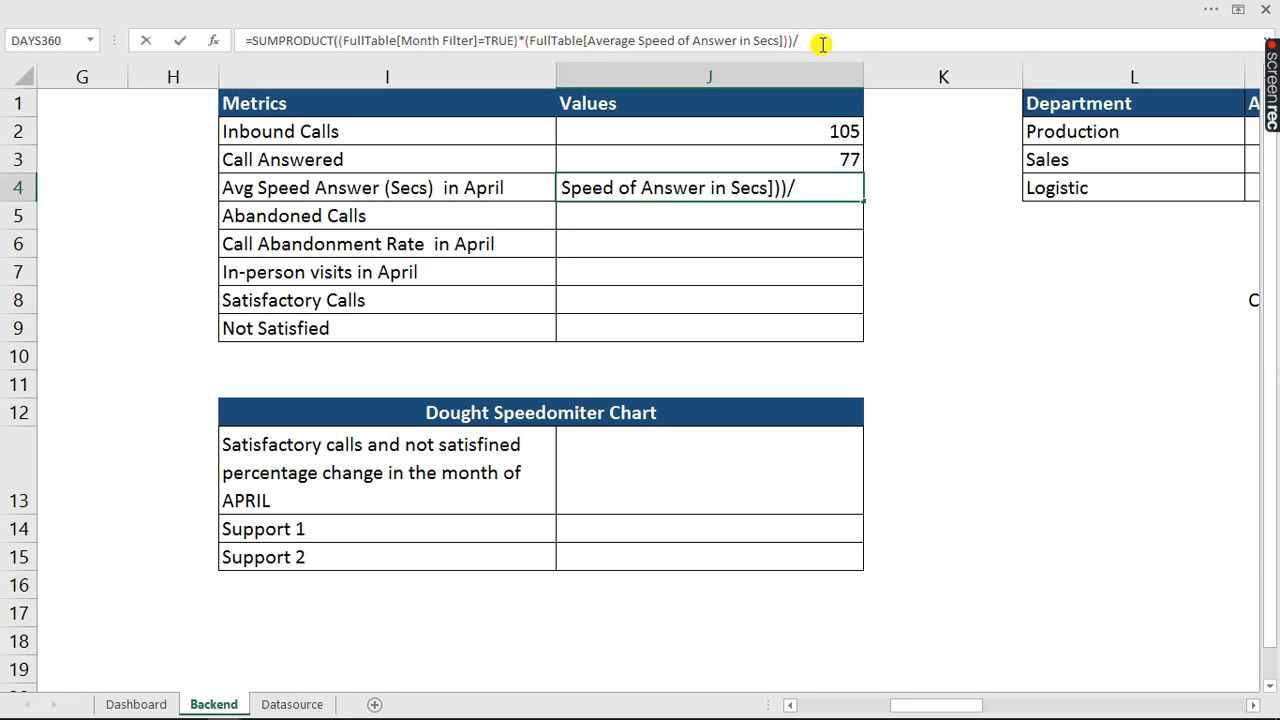
left_click(793, 129)
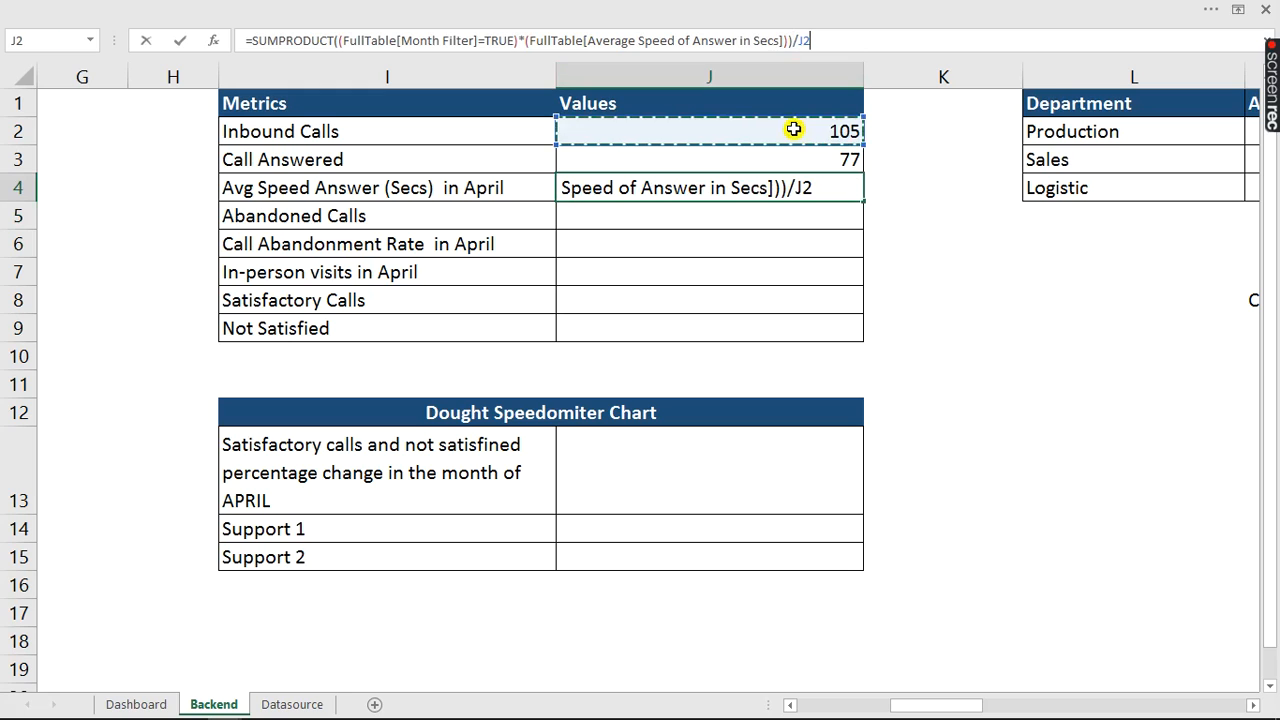
key("Return")
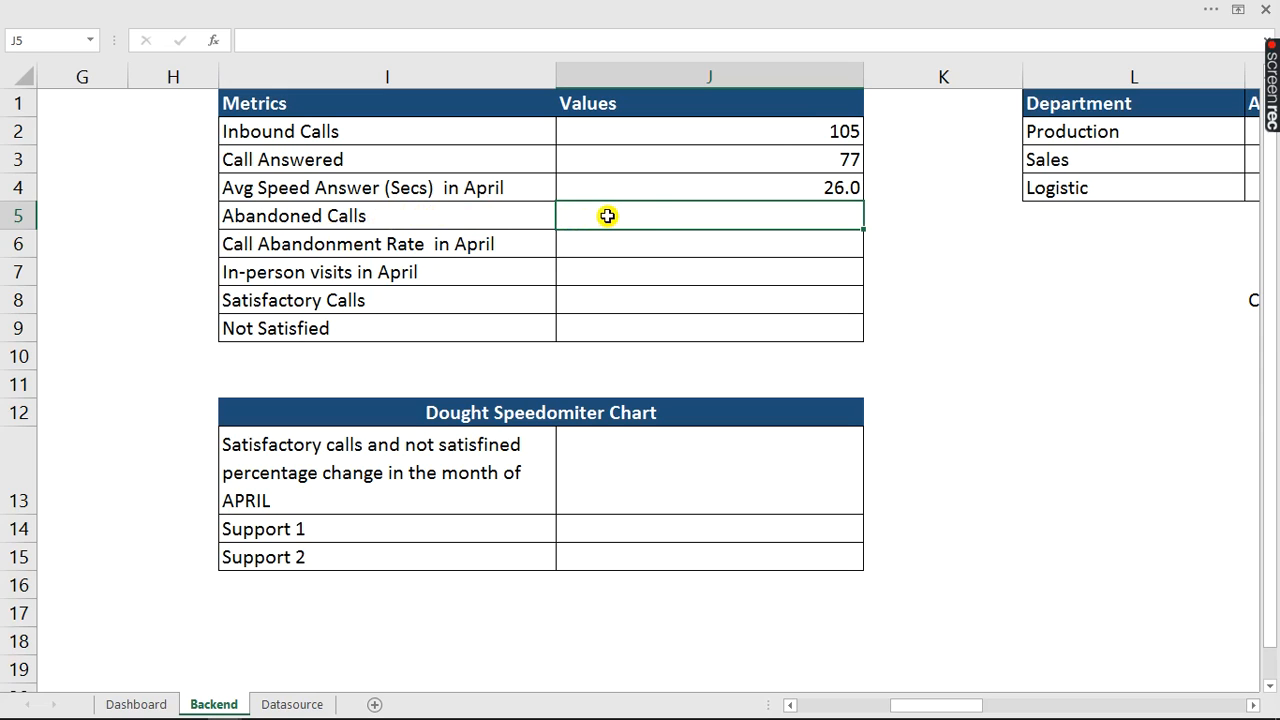
- Calculate Abandoned Calls in cell J5 as inbound minus answered calls with =J2-J3
type("=")
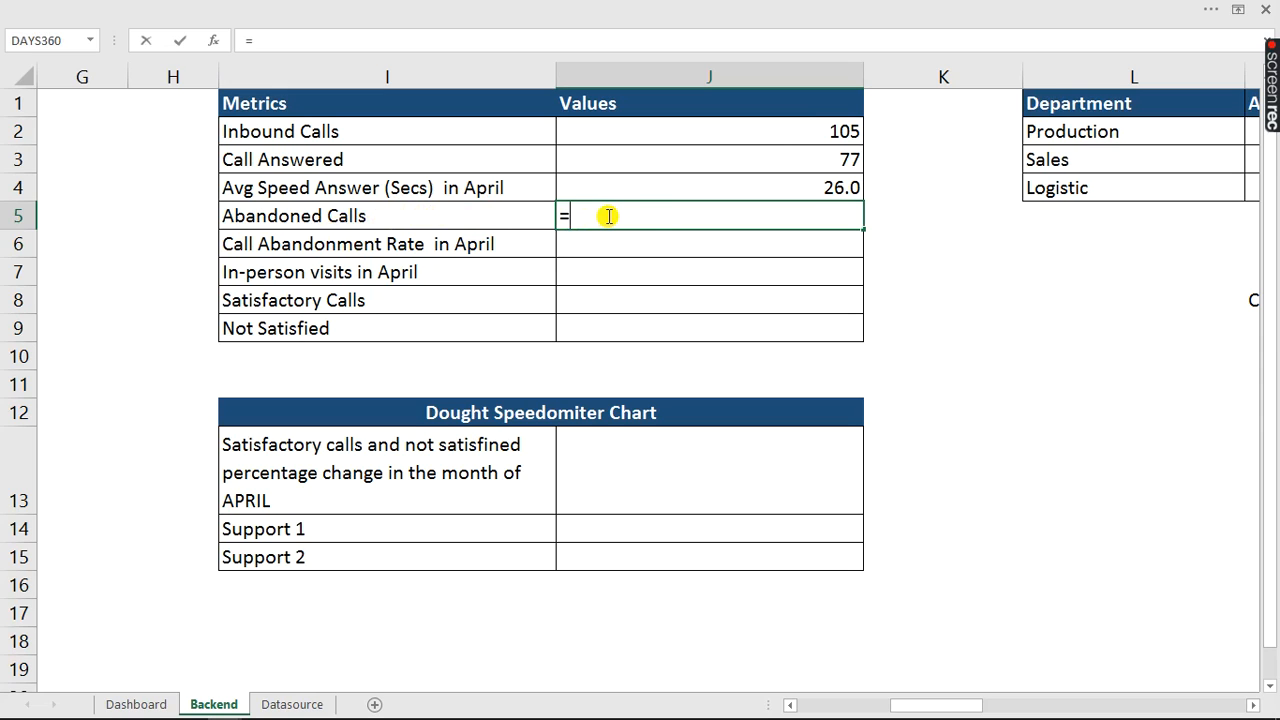
left_click(798, 131)
type("-")
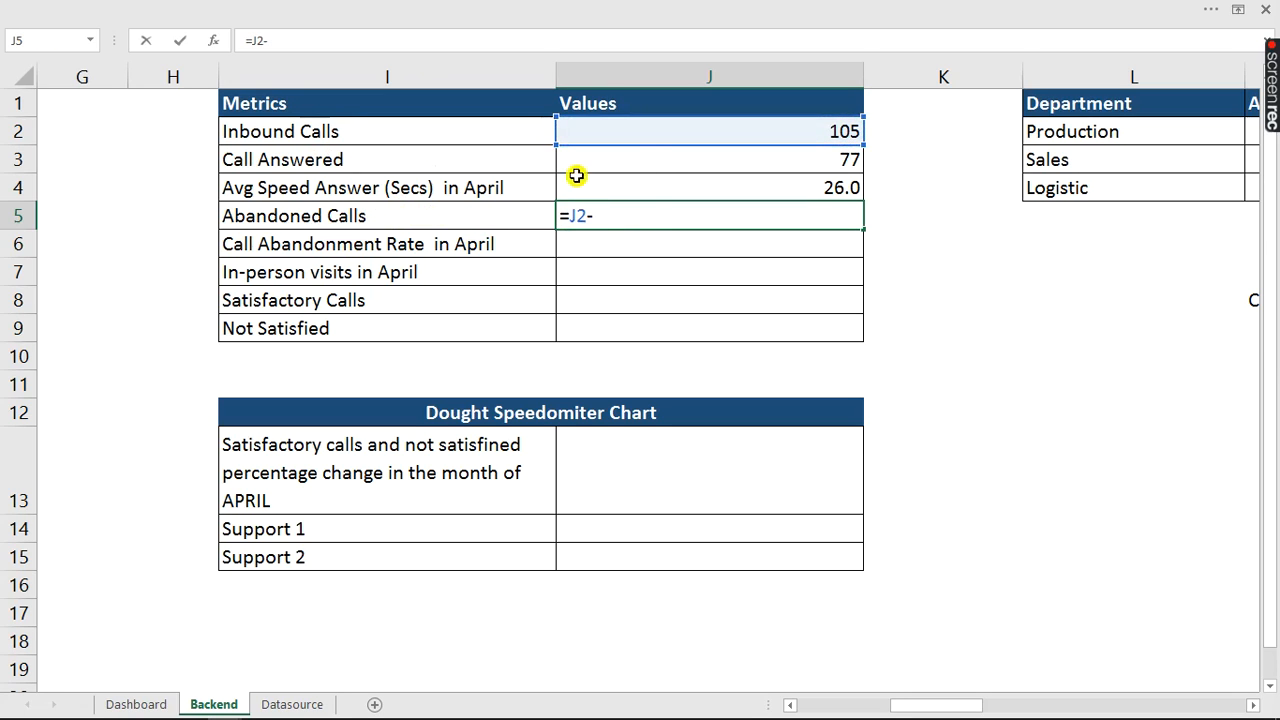
left_click(682, 161)
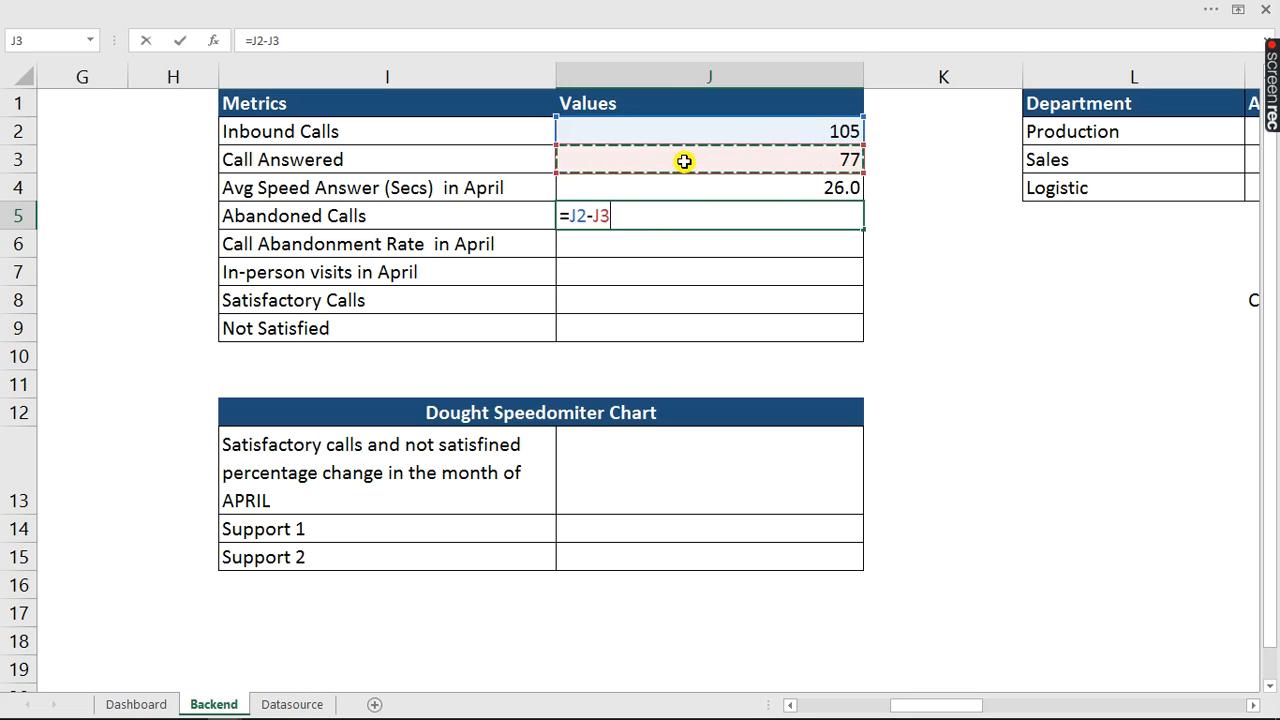
key("Return")
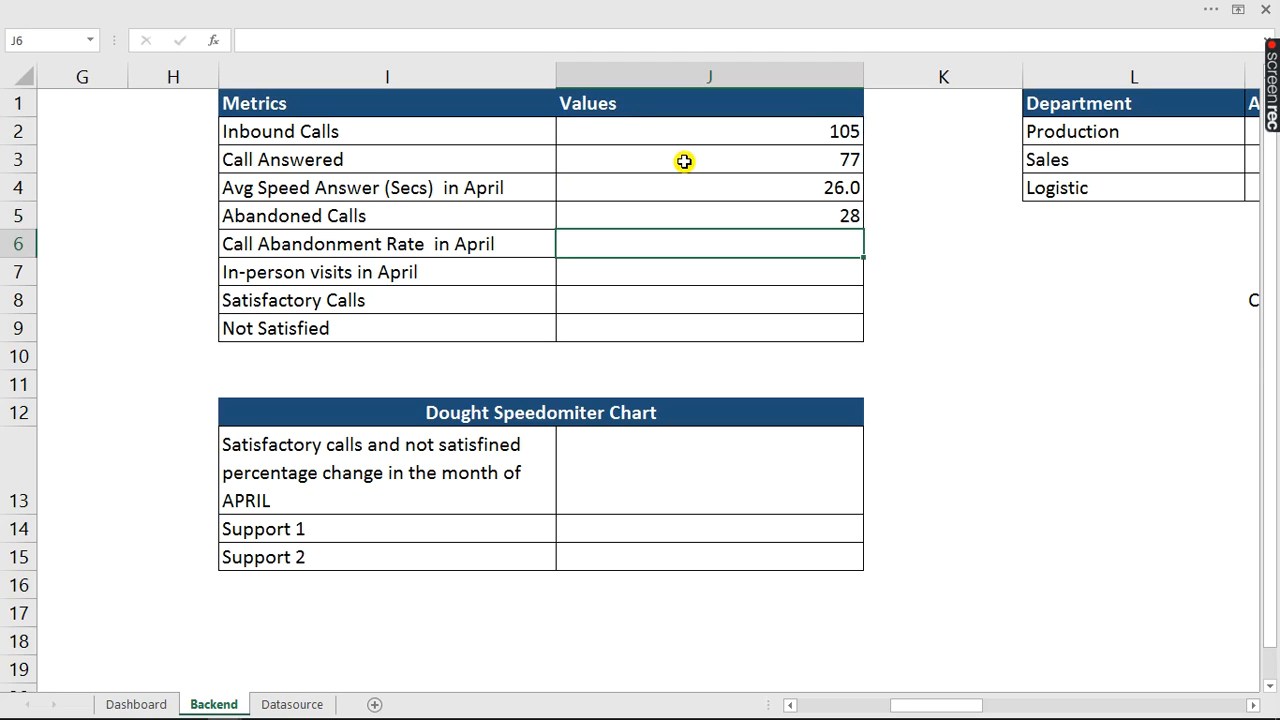
- Calculate the Call Abandonment Rate in cell J6 with the formula =(J2-J3)/J2
type("=(")
left_click(774, 131)
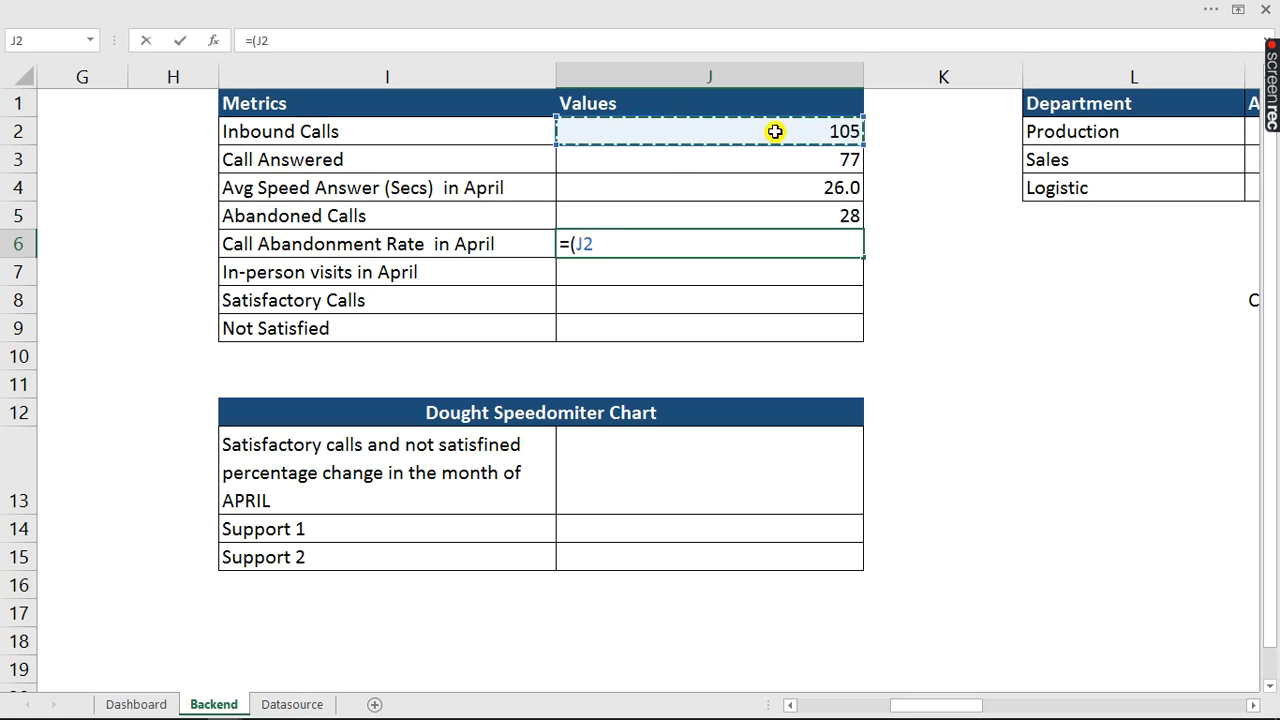
type("-")
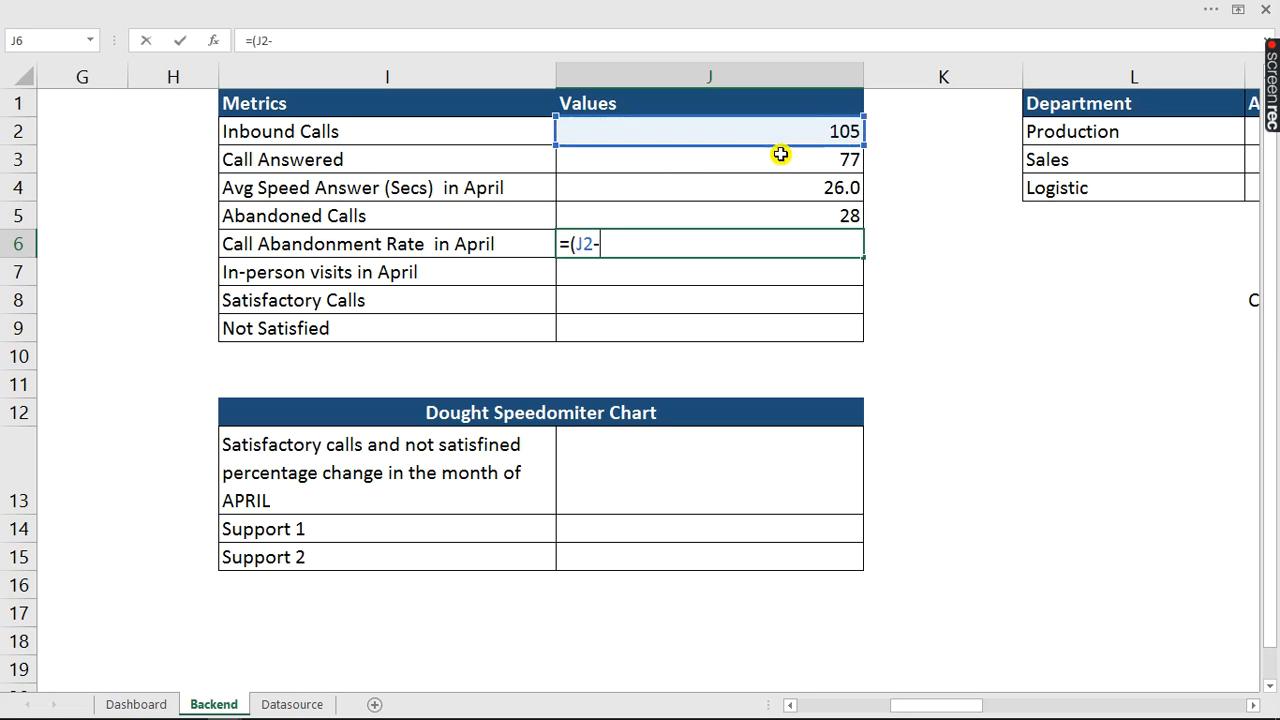
left_click(780, 160)
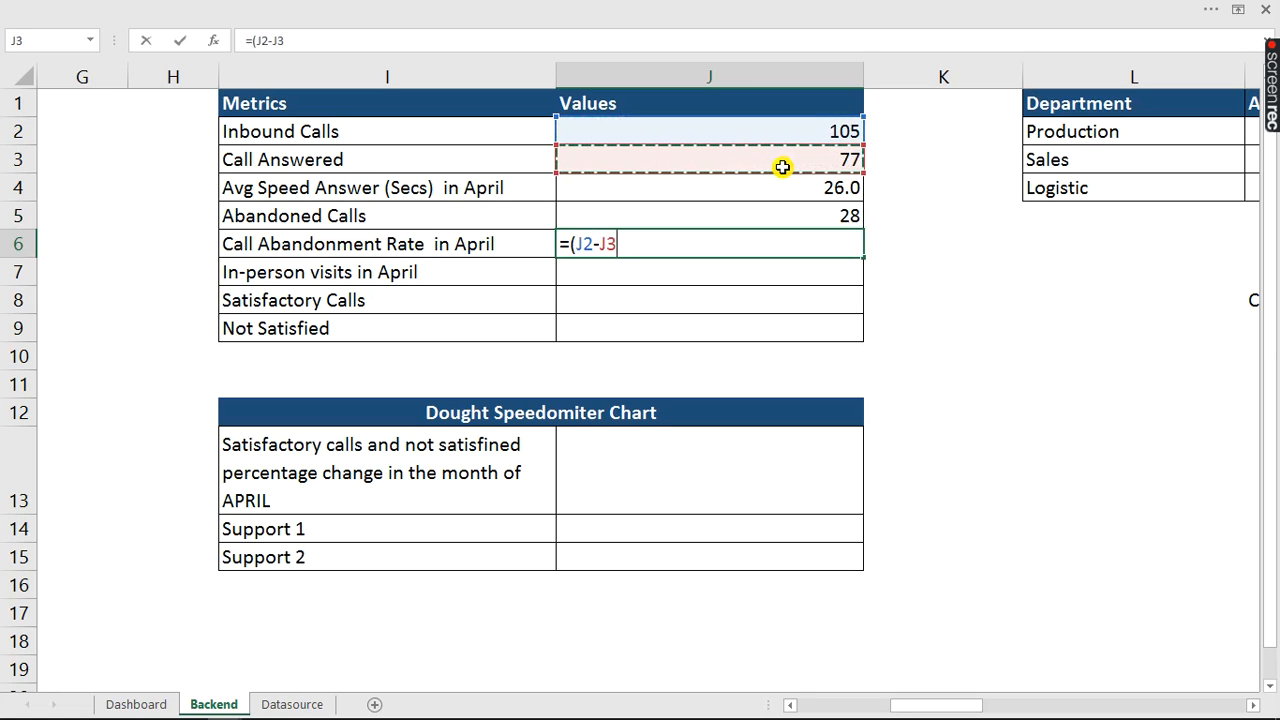
type(")/")
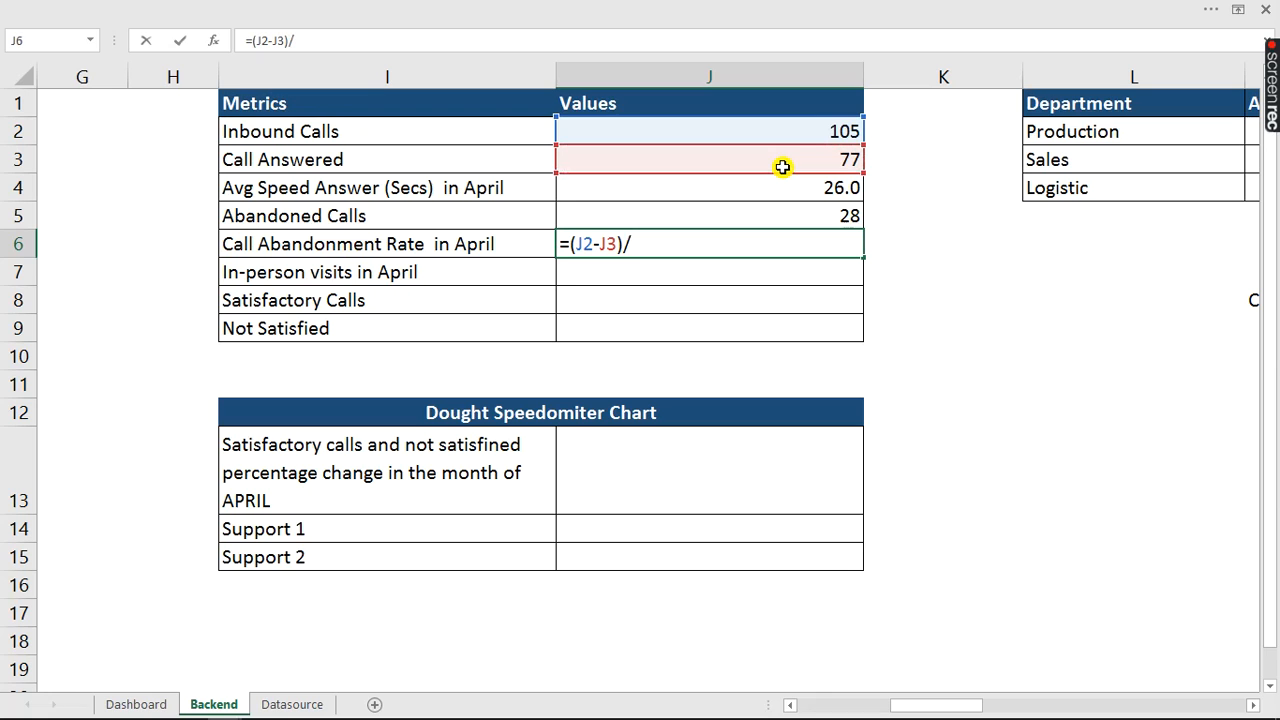
left_click(816, 131)
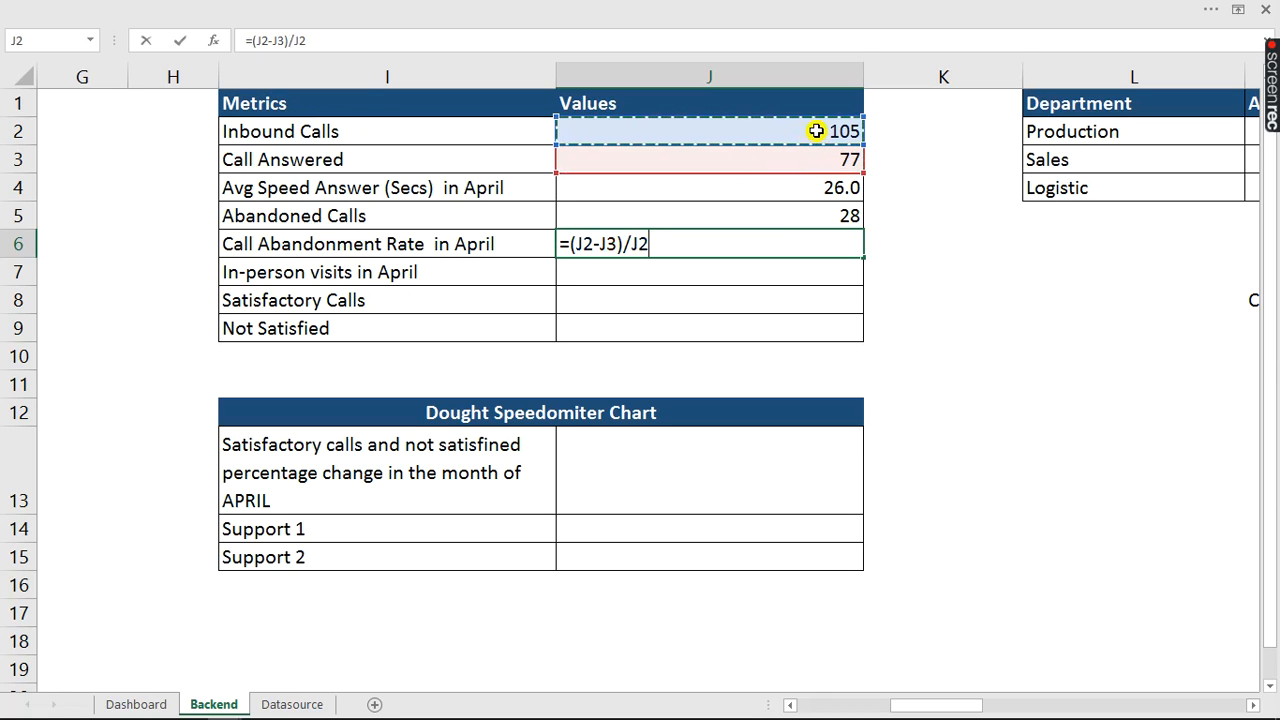
key("Return")
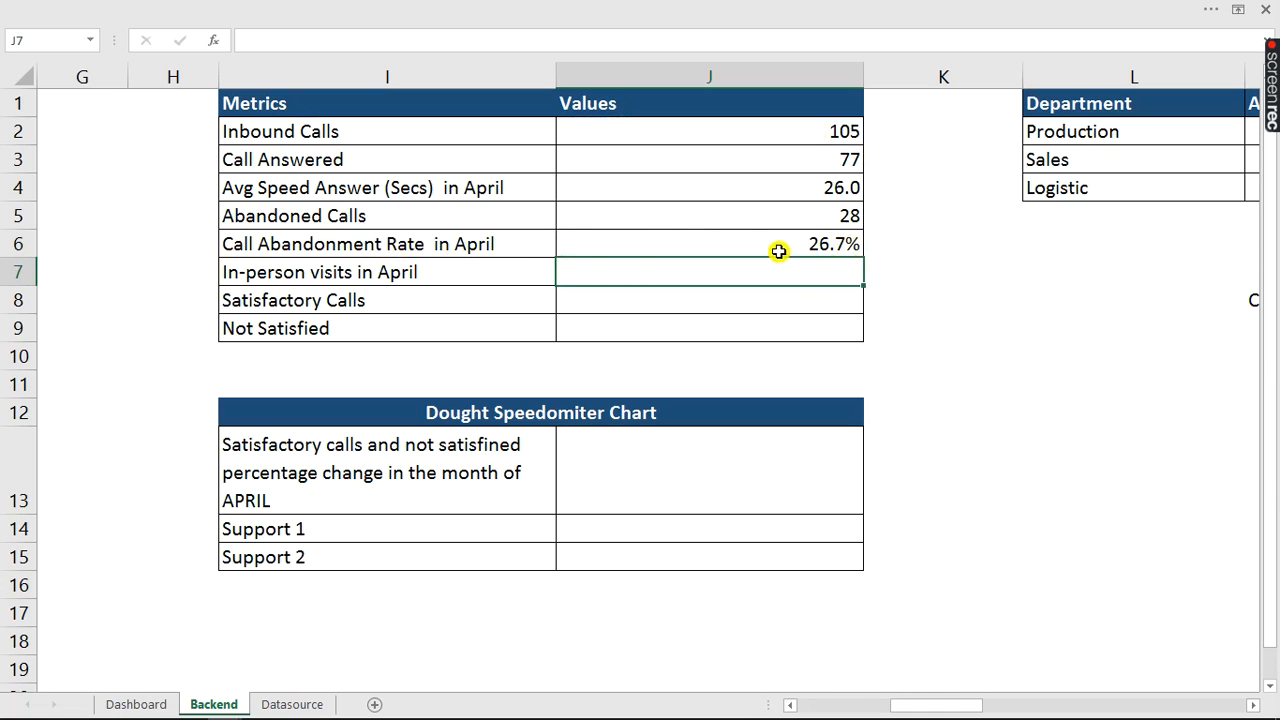
- Copy the full text of the Call Answered SUMPRODUCT formula from cell J3
left_click(743, 183)
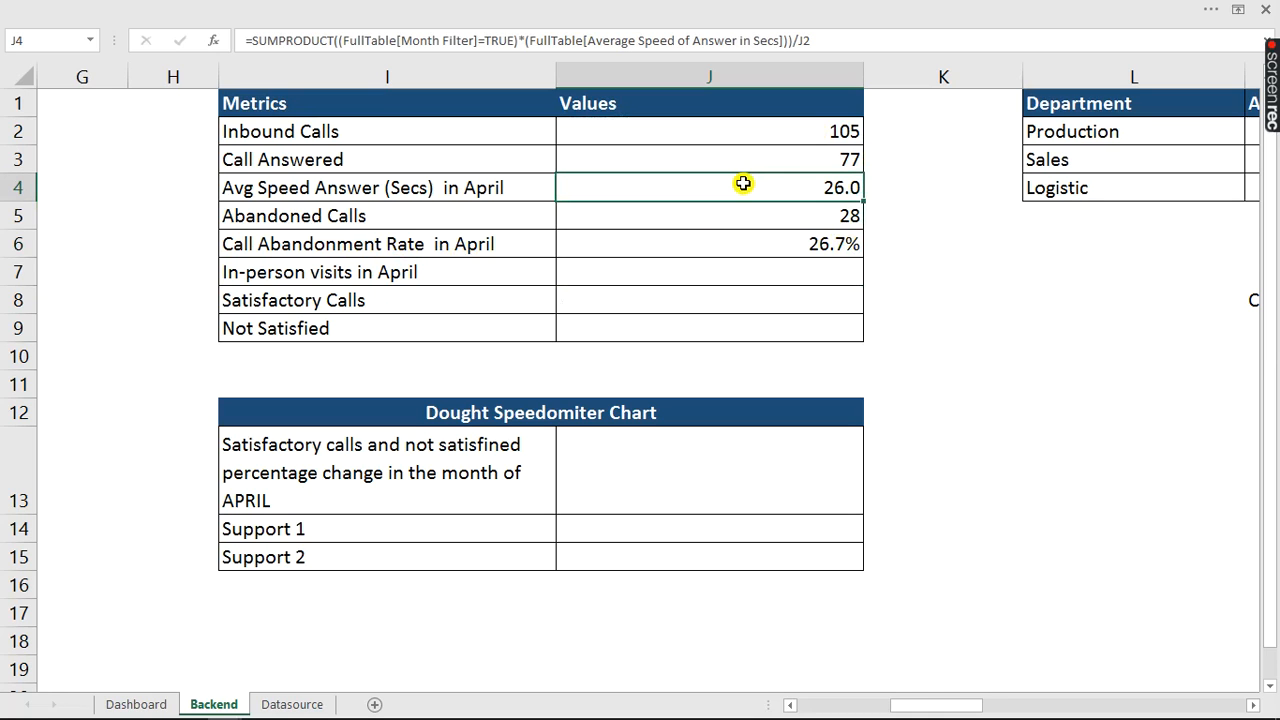
left_click(765, 149)
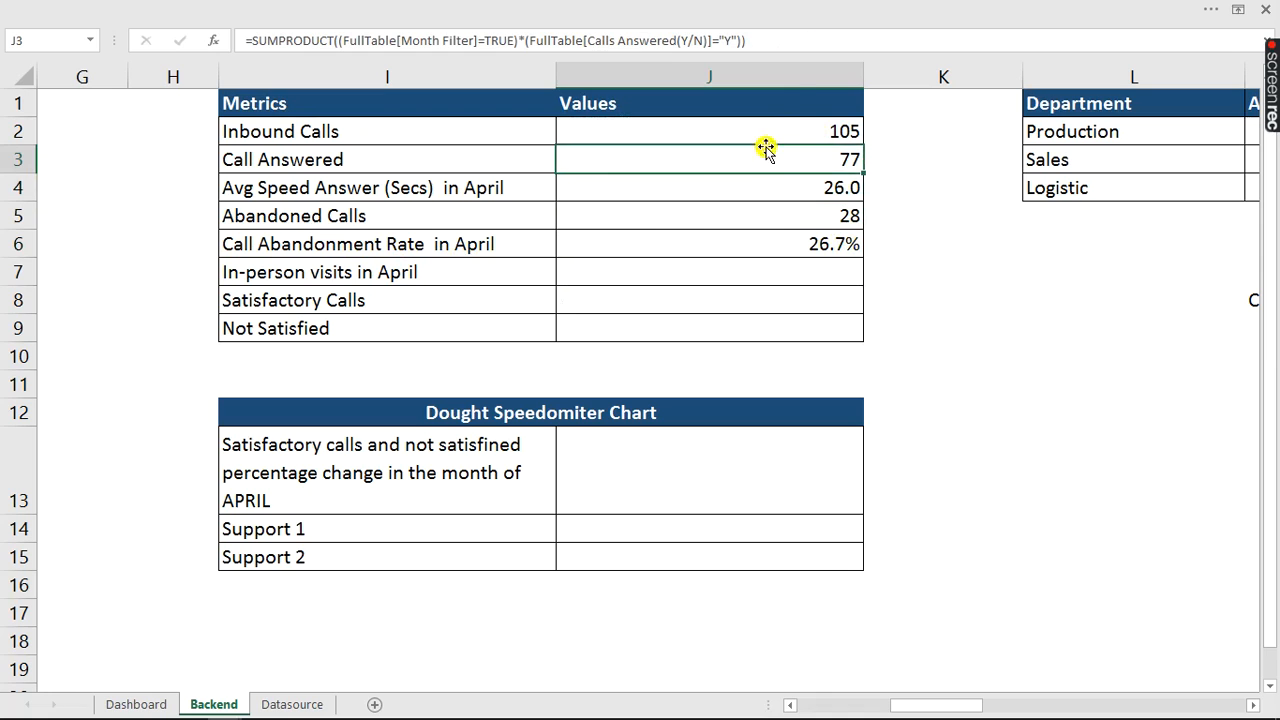
left_click(765, 40)
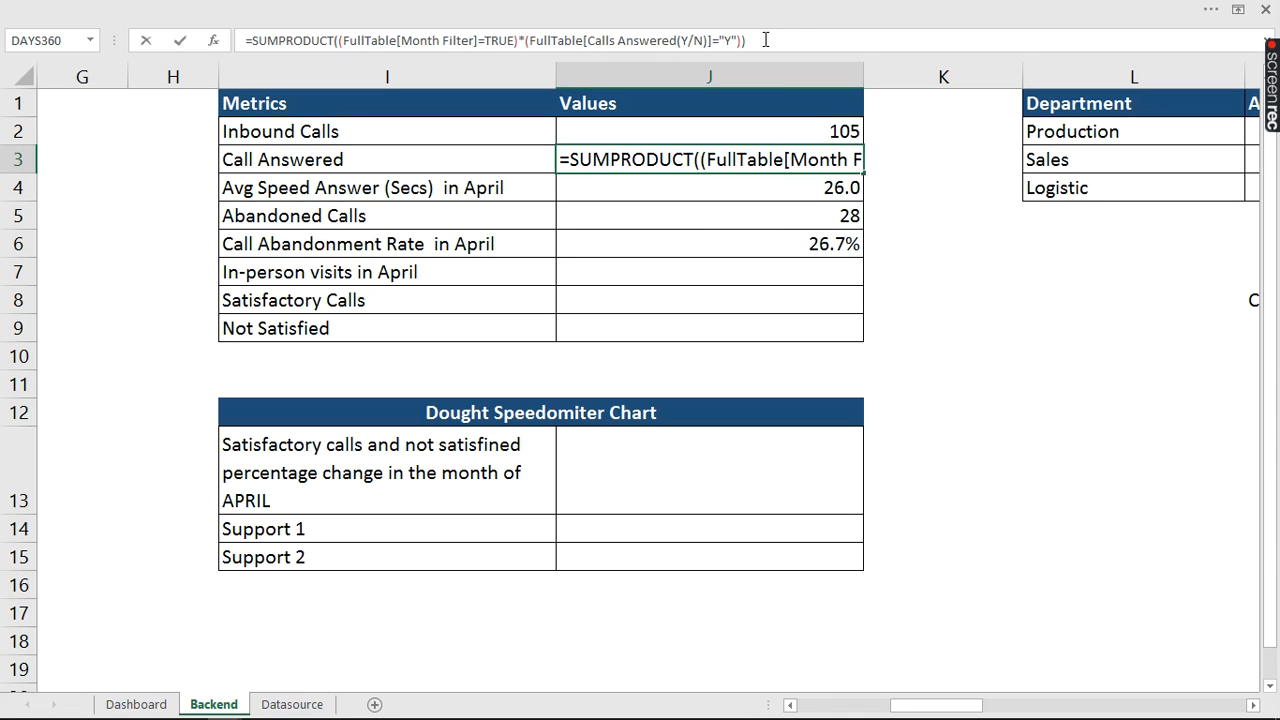
left_click_drag(765, 40, 220, 40)
key("ctrl+c")
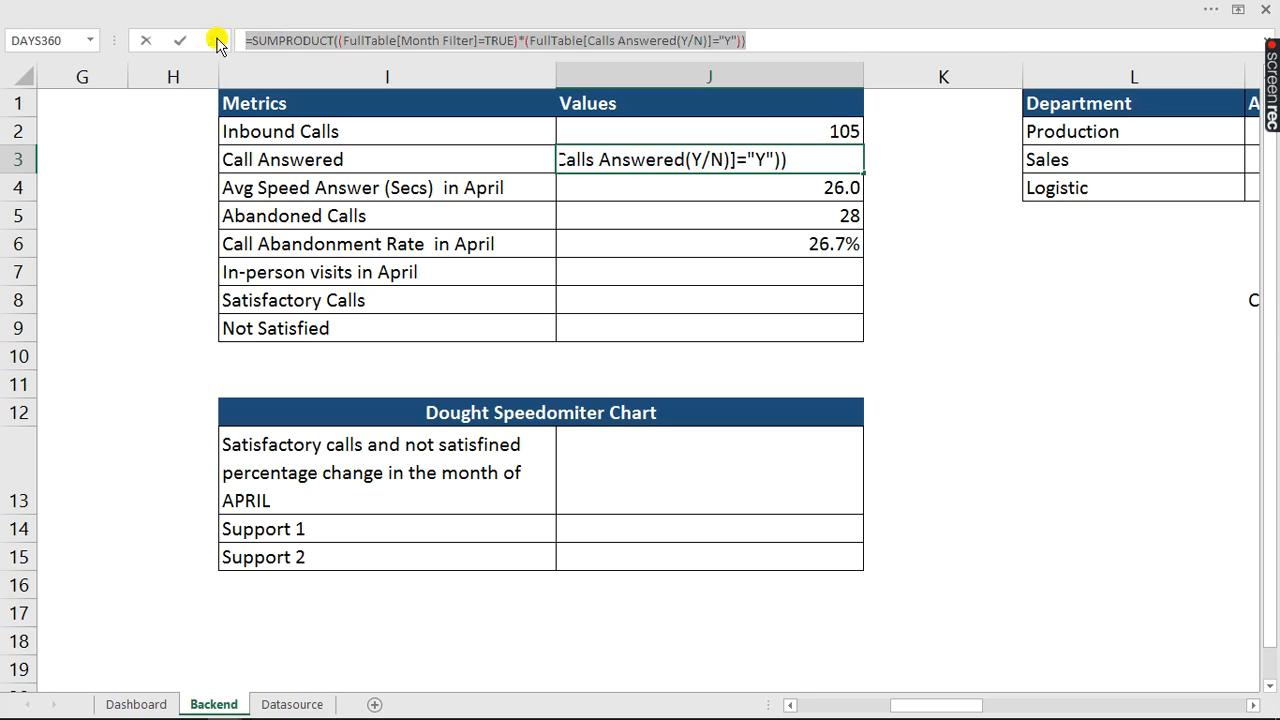
- Paste the copied Call Answered formula into the In-person visits cell J7
key("Escape")
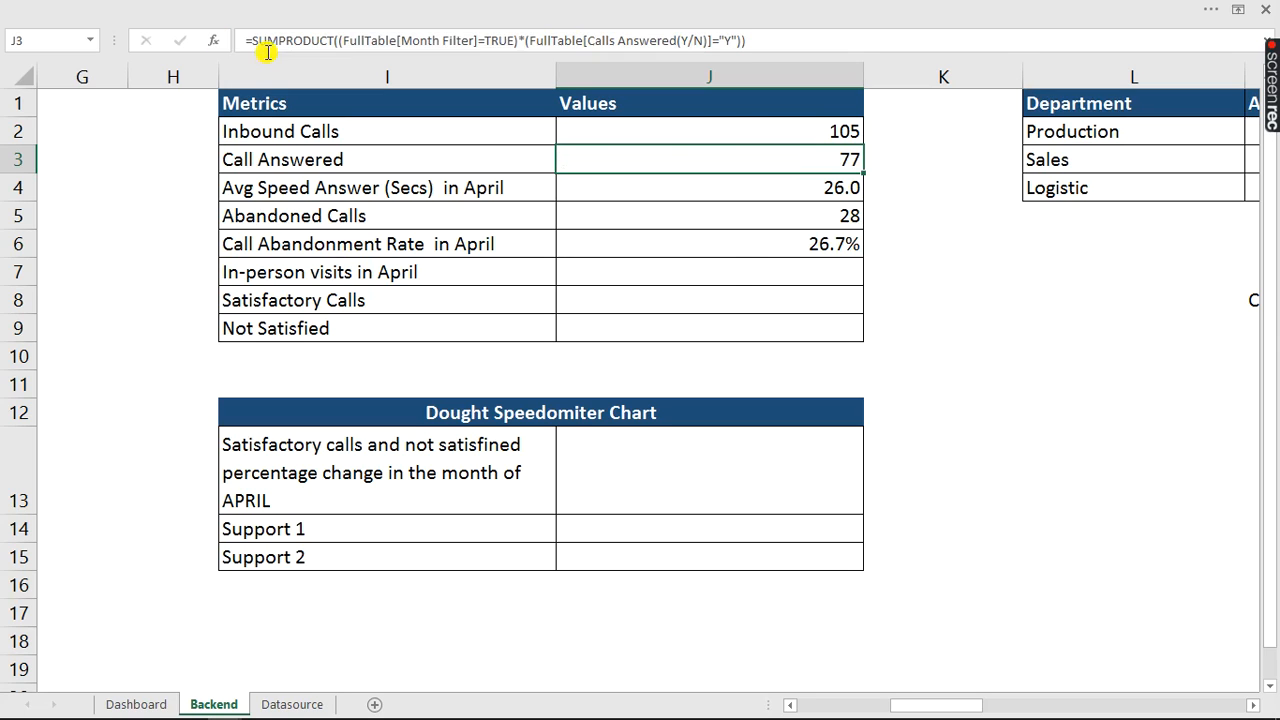
left_click(731, 272)
left_click(731, 272)
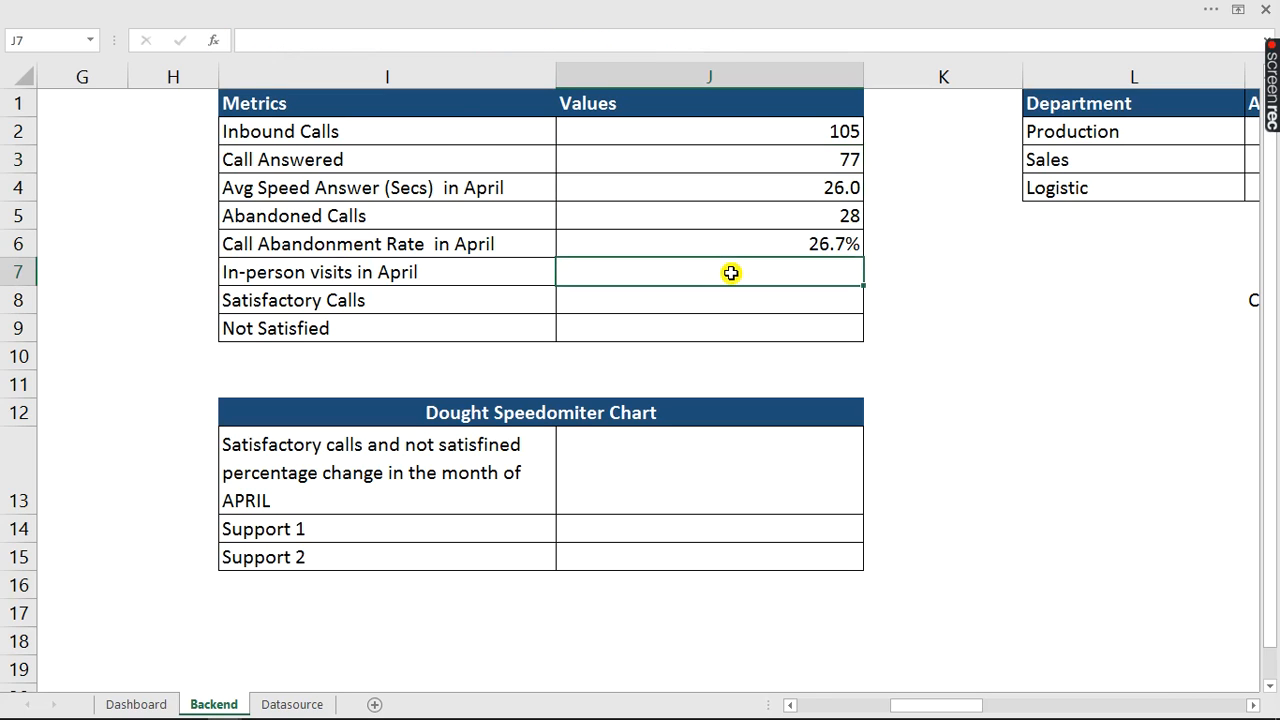
key("ctrl+v")
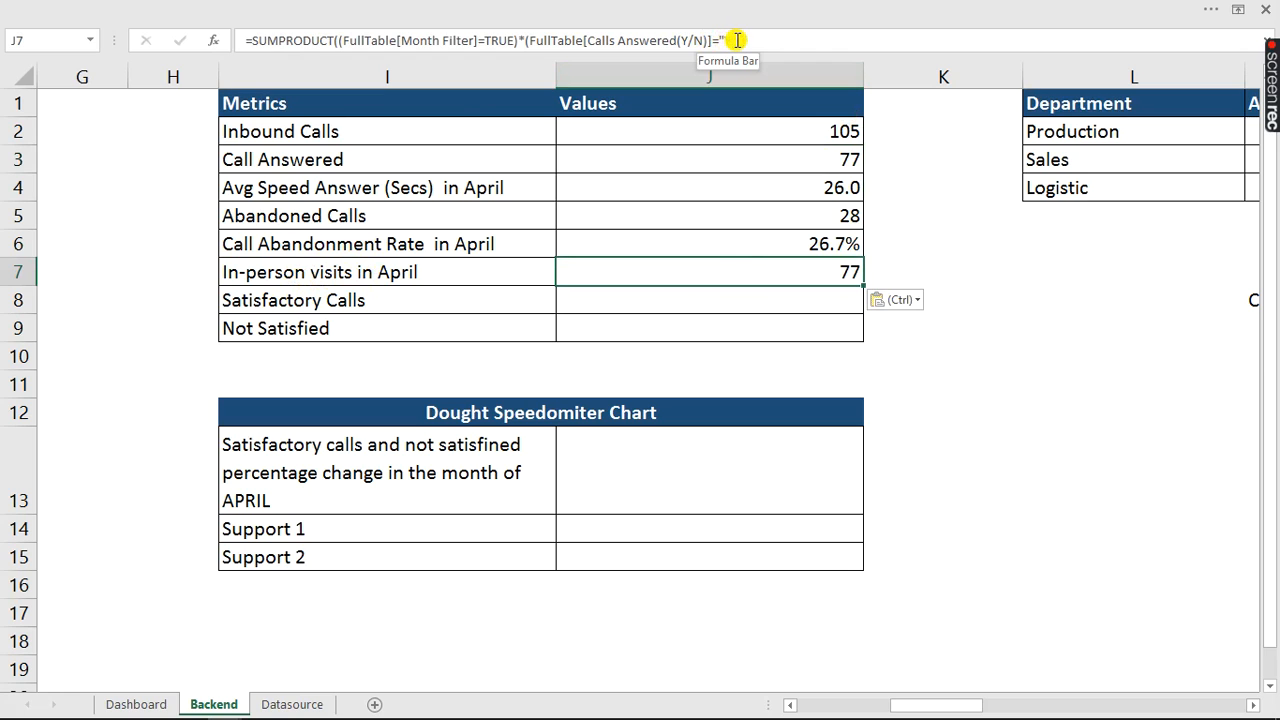
- Replace the Calls Answered(Y/N)="Y" condition in J7 with the In-person visits column, giving =SUMPRODUCT((FullTable[Month Filter]=TRUE)*(FullTable[In-person visits]))
left_click_drag(737, 40, 591, 40)
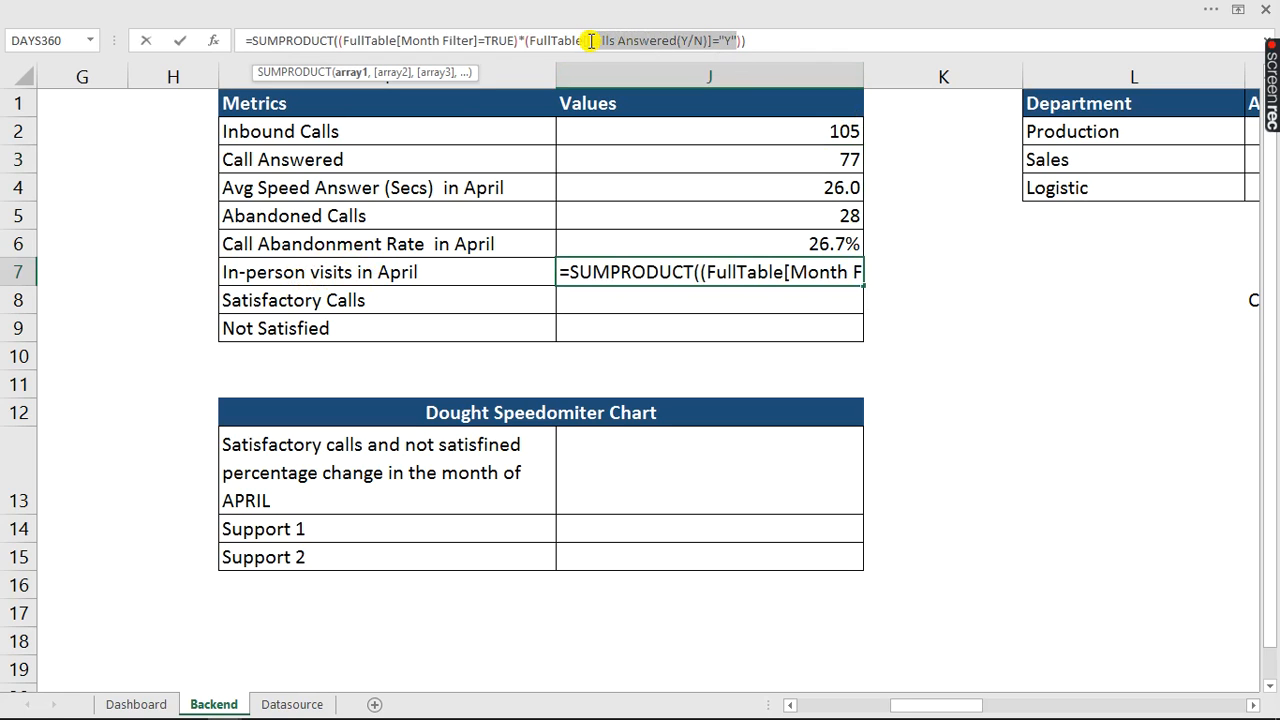
type("in")
key("Tab")
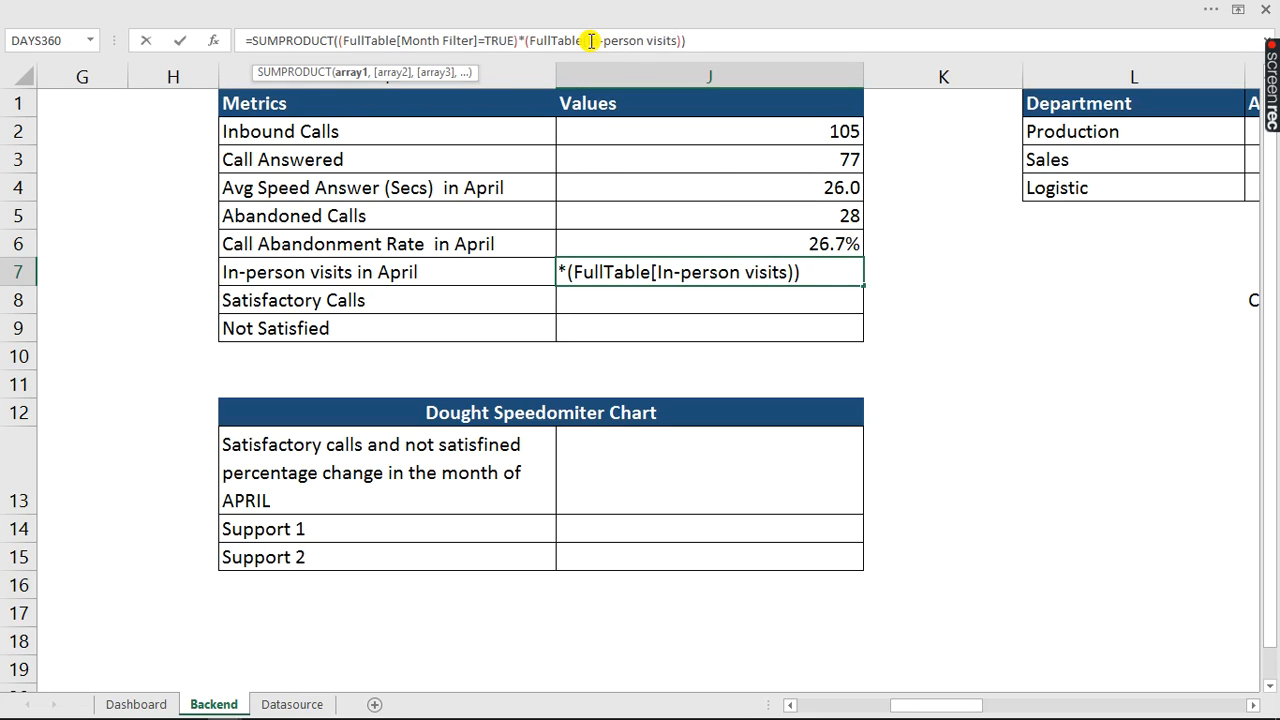
type("]")
key("Return")
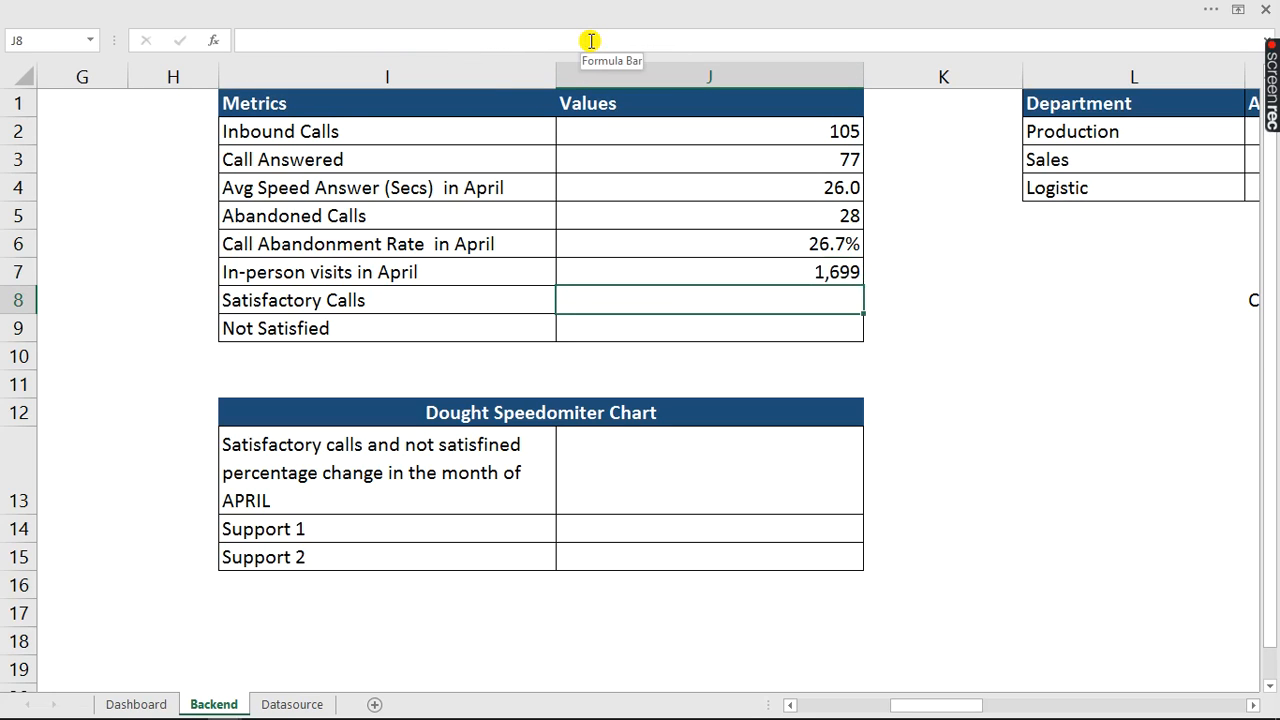
- Copy the full formula text from the In-person visits cell J7 into the Satisfactory Calls cell J8
left_click(763, 276)
left_click_drag(703, 35, 205, 42)
key("ctrl+c")
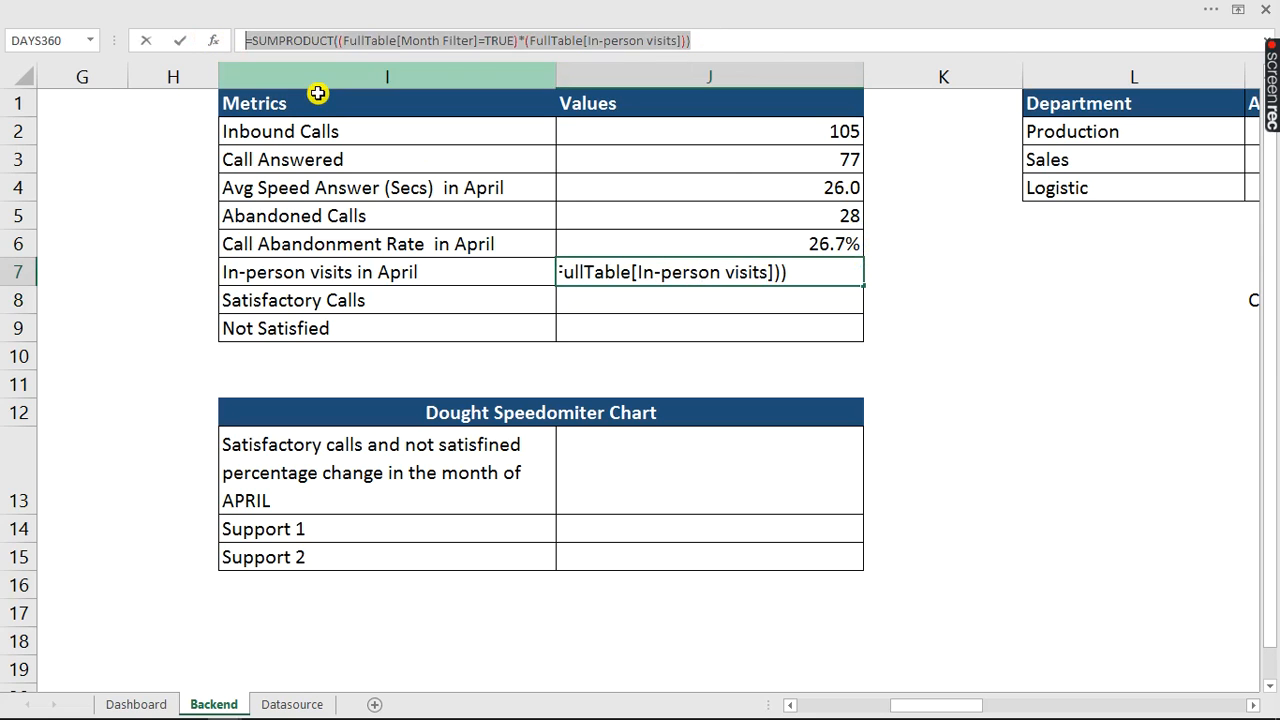
key("Escape")
left_click(702, 302)
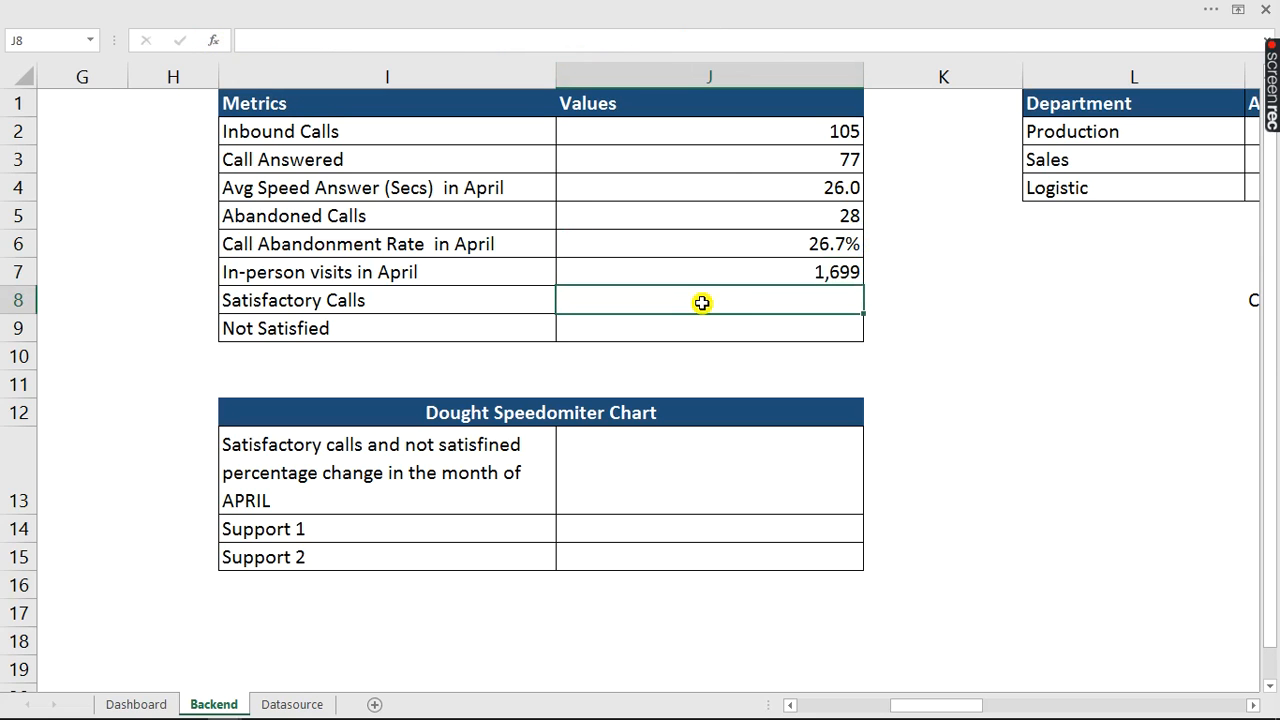
key("ctrl+v")
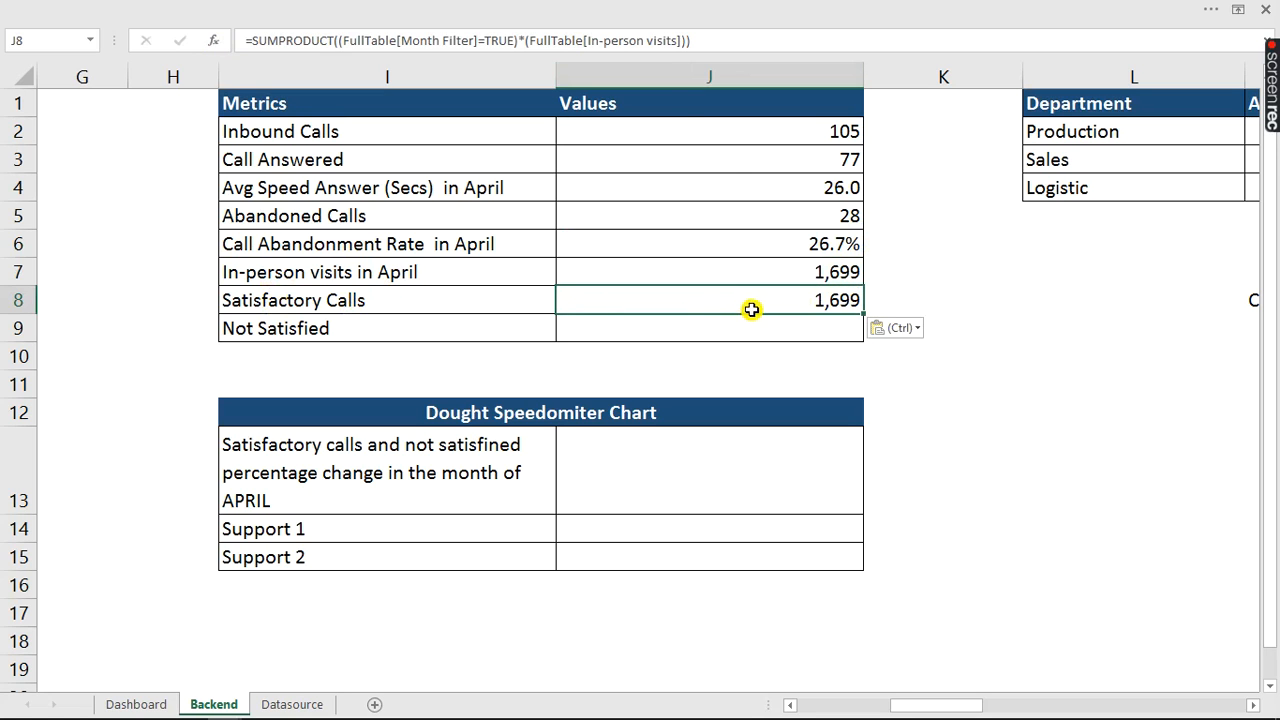
- Replace the In-person visits column in J8's SUMPRODUCT formula with the Satisfaction status column
left_click(676, 40)
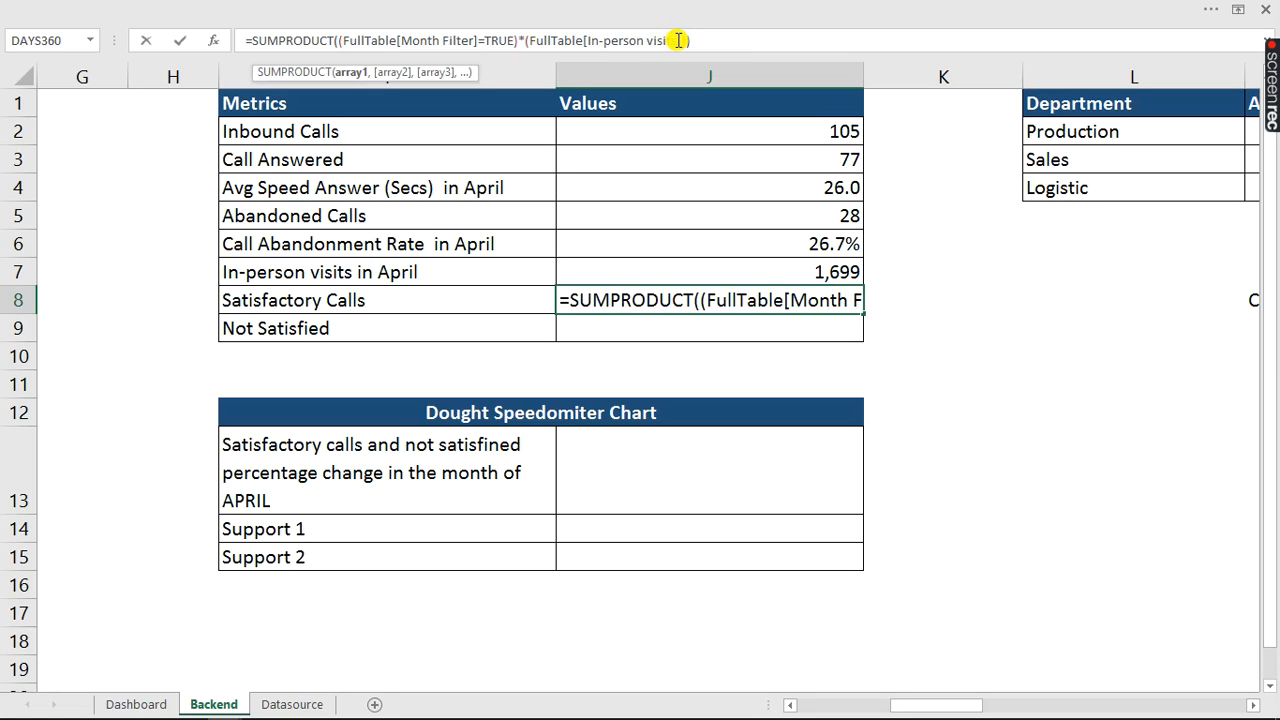
left_click_drag(677, 40, 588, 40)
type("s")
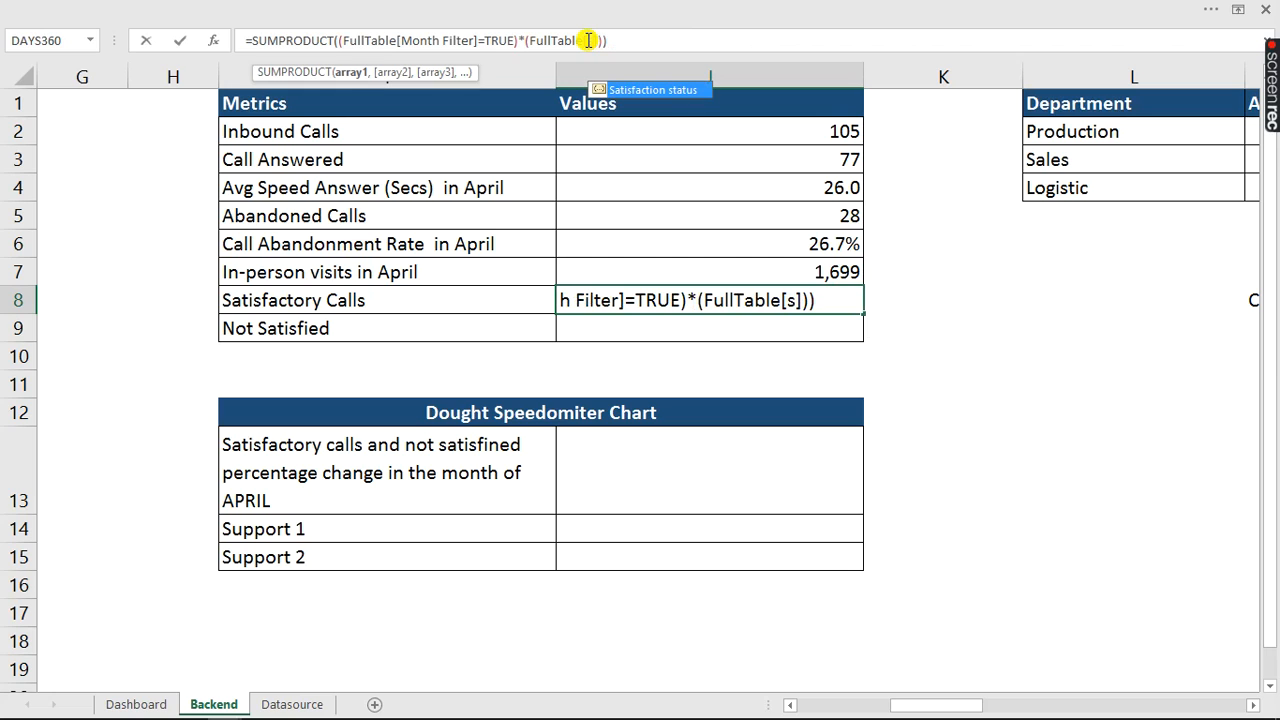
key("Tab")
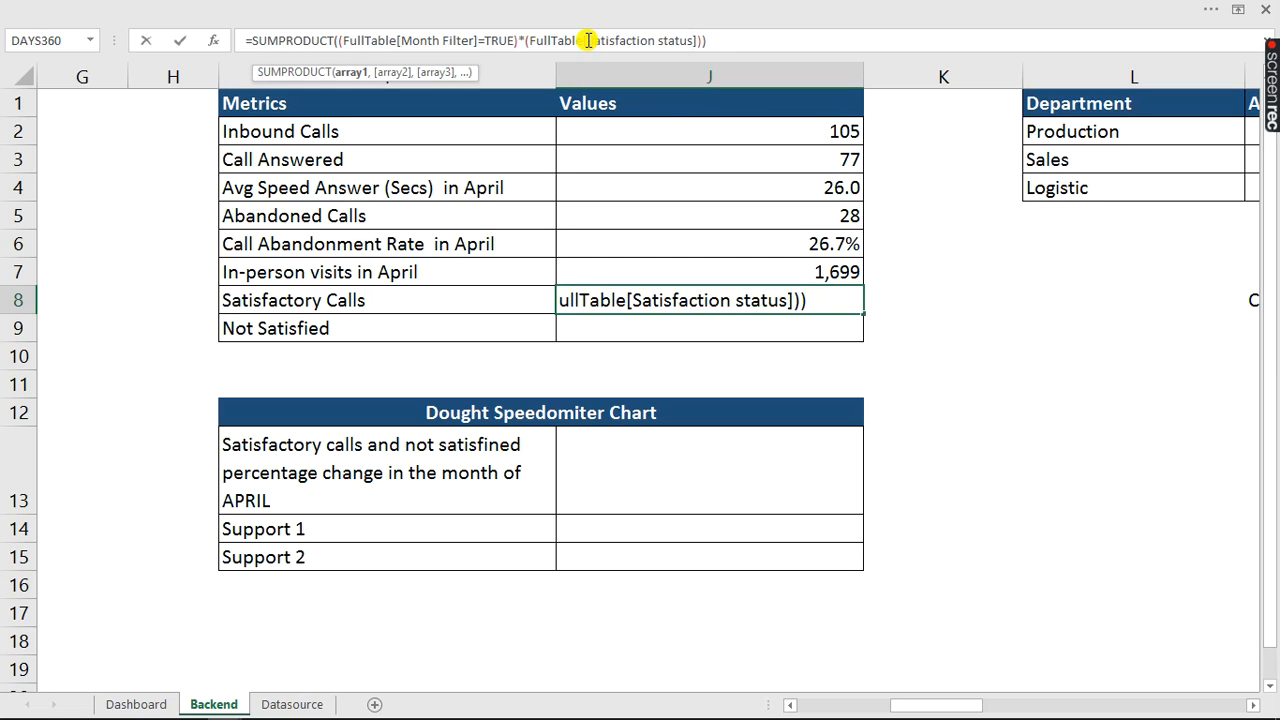
key("Return")
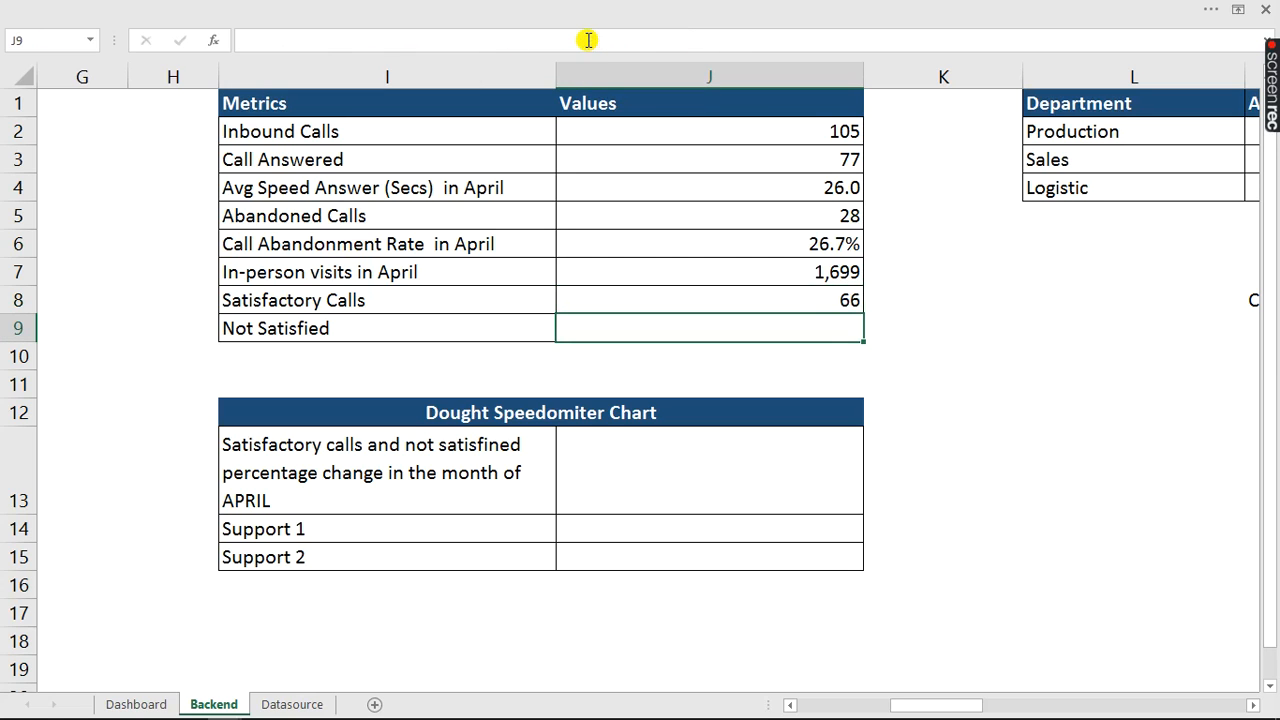
- Check the Satisfaction status codes in the Datasource table and add the condition =1 to that column in J8's SUMPRODUCT formula
left_click(843, 300)
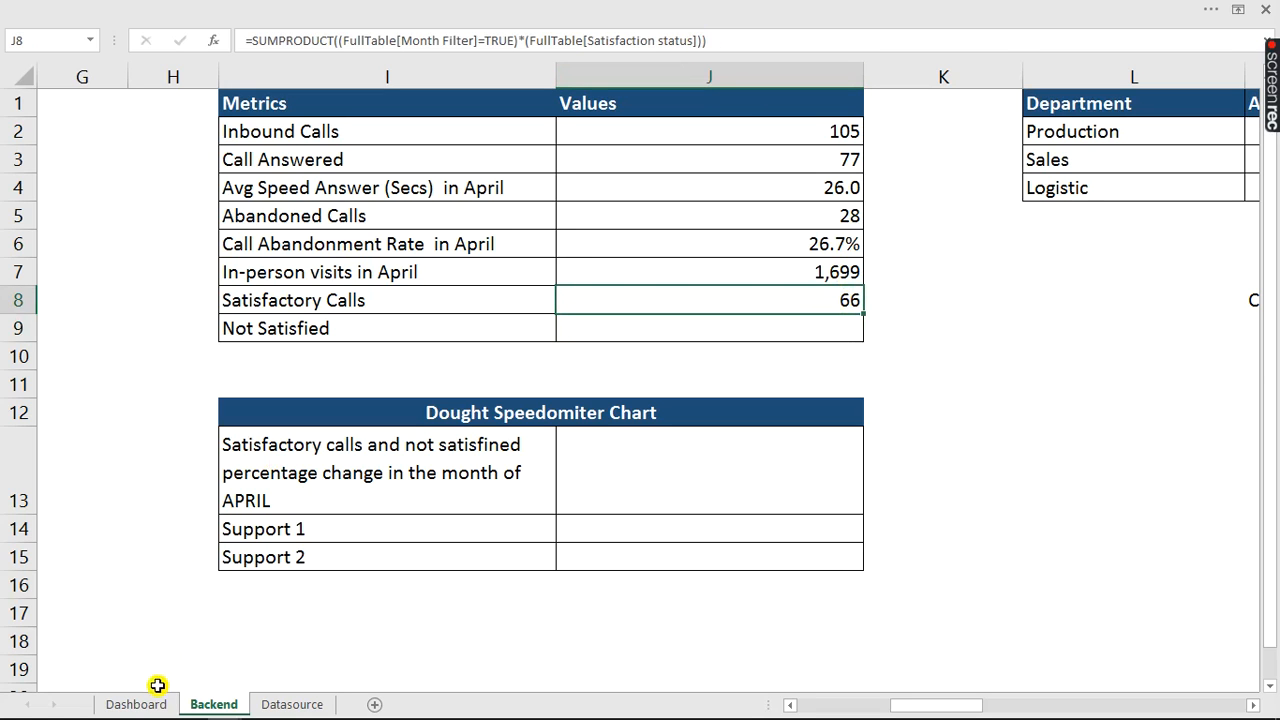
left_click(275, 705)
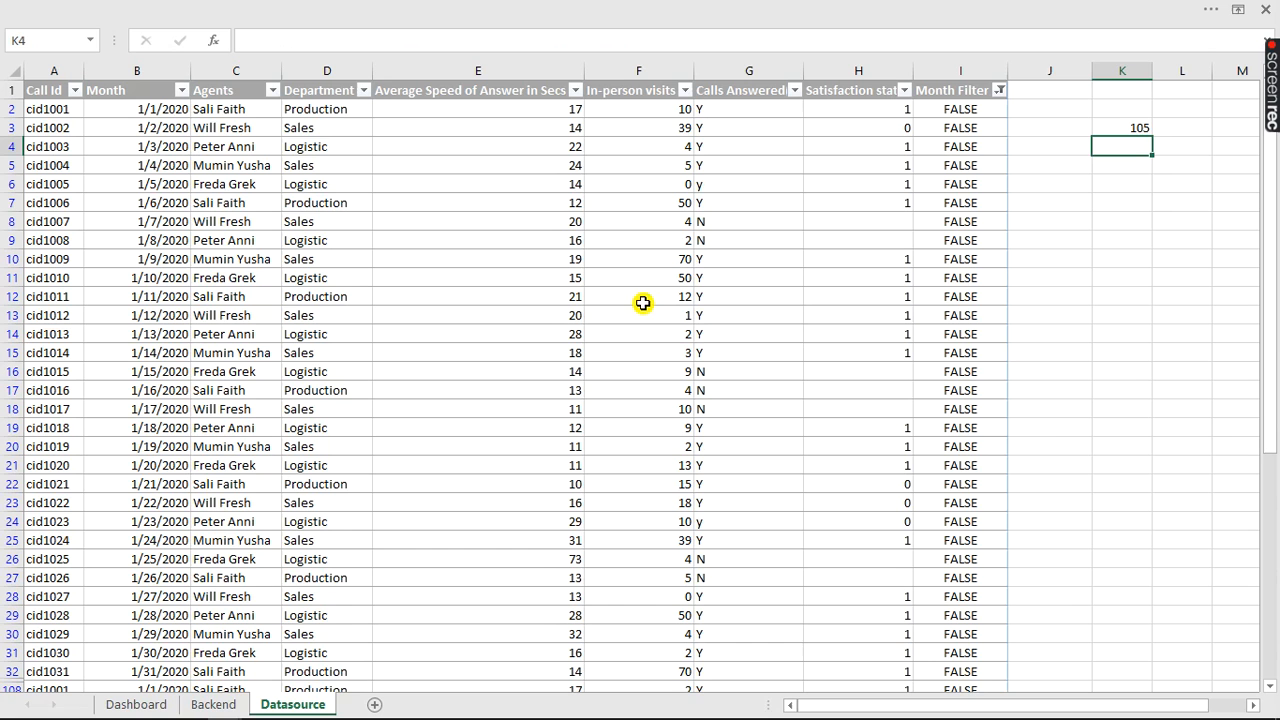
left_click(889, 108)
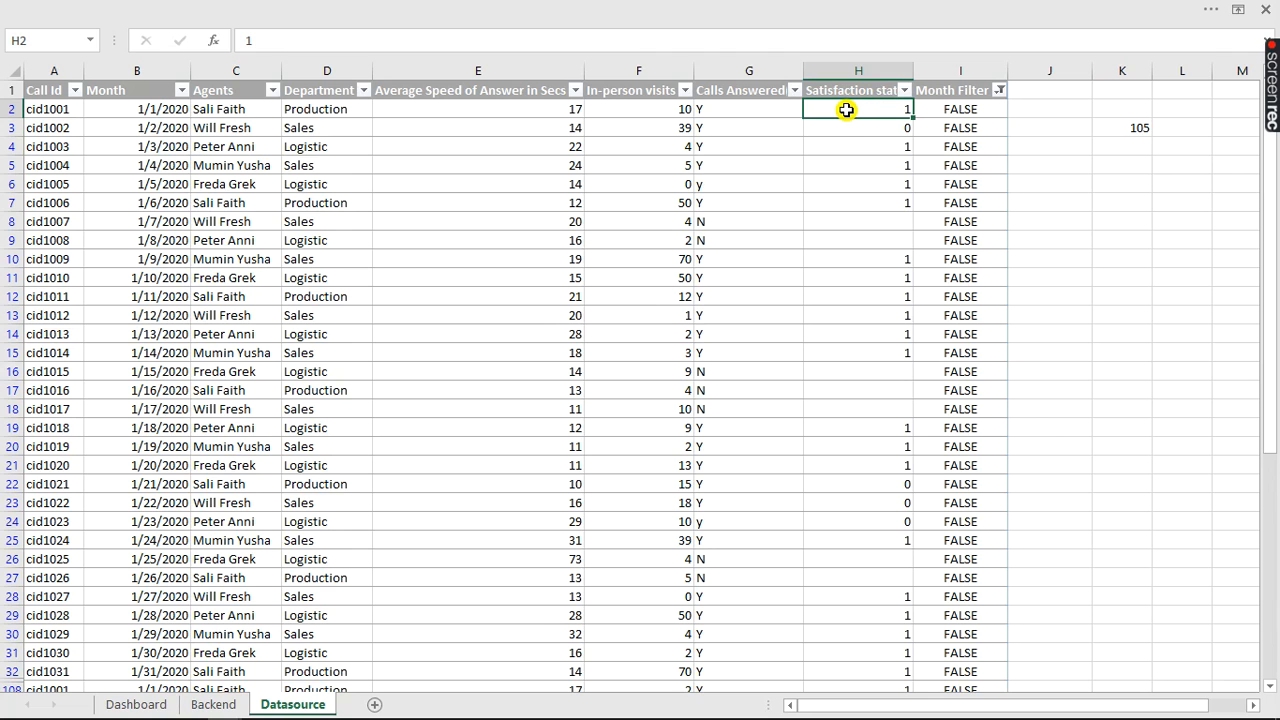
left_click(862, 128)
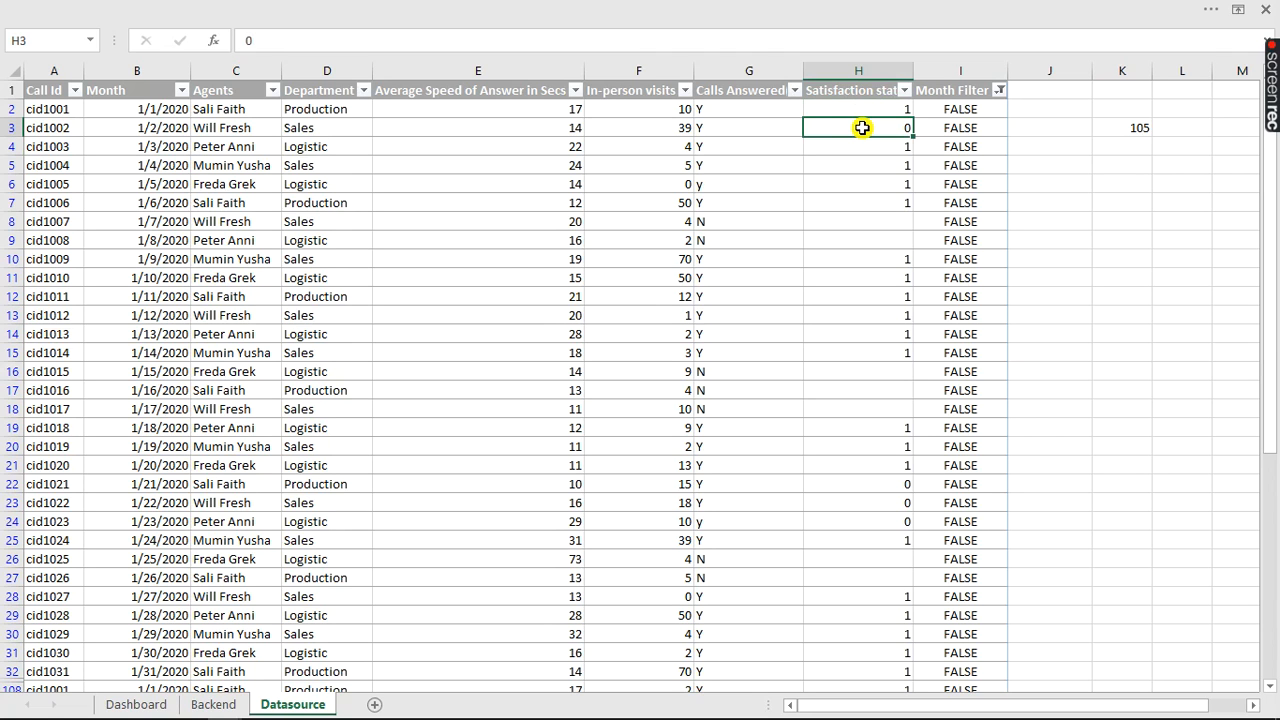
left_click(214, 704)
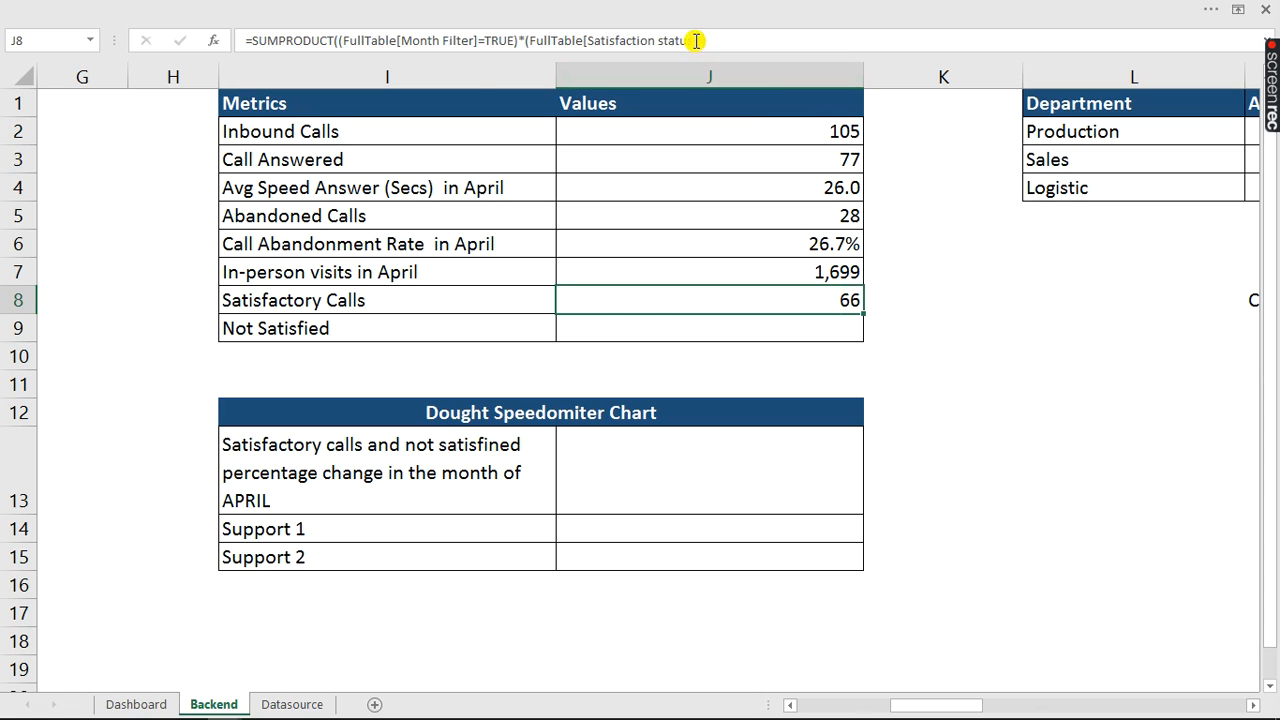
left_click(695, 40)
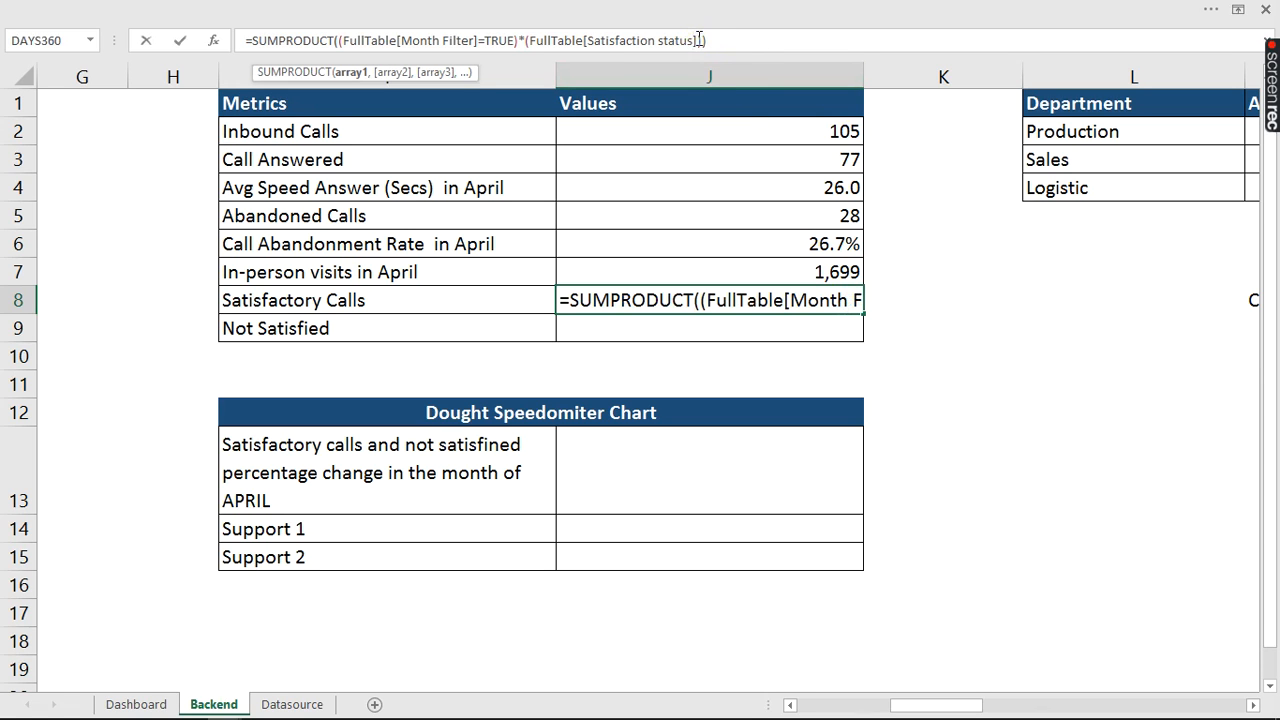
type(")")
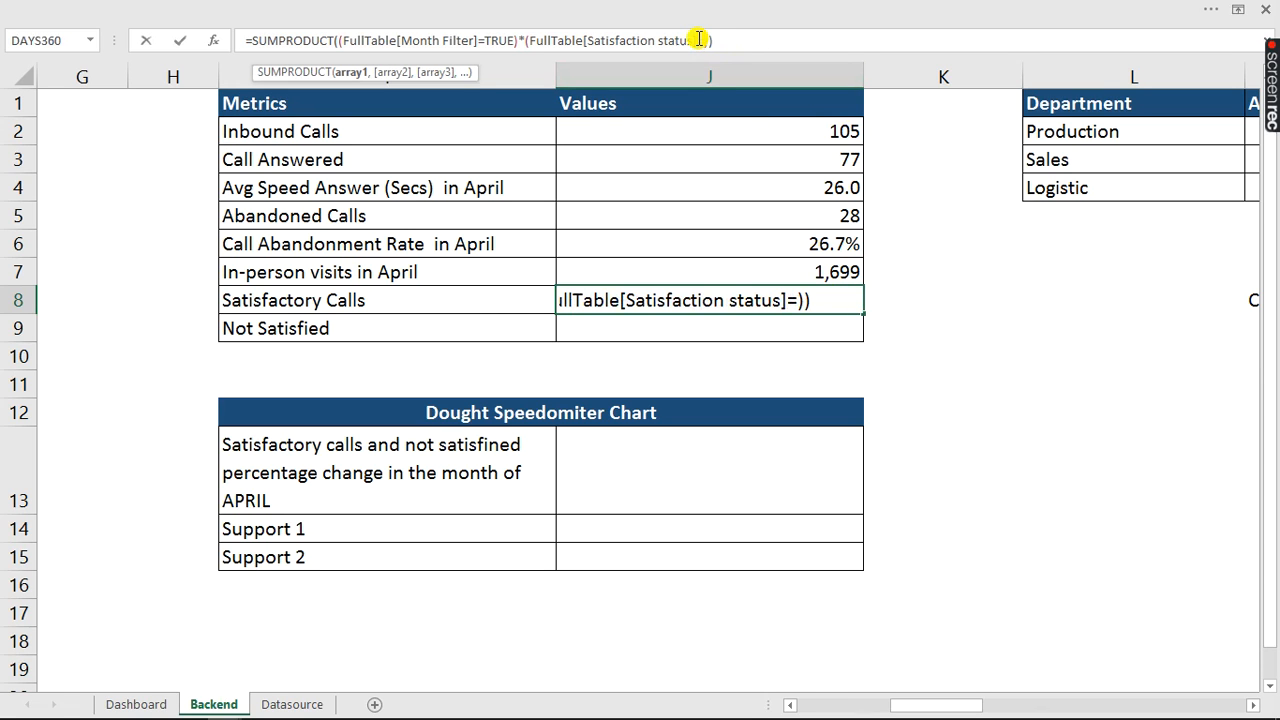
type("1")
key("Return")
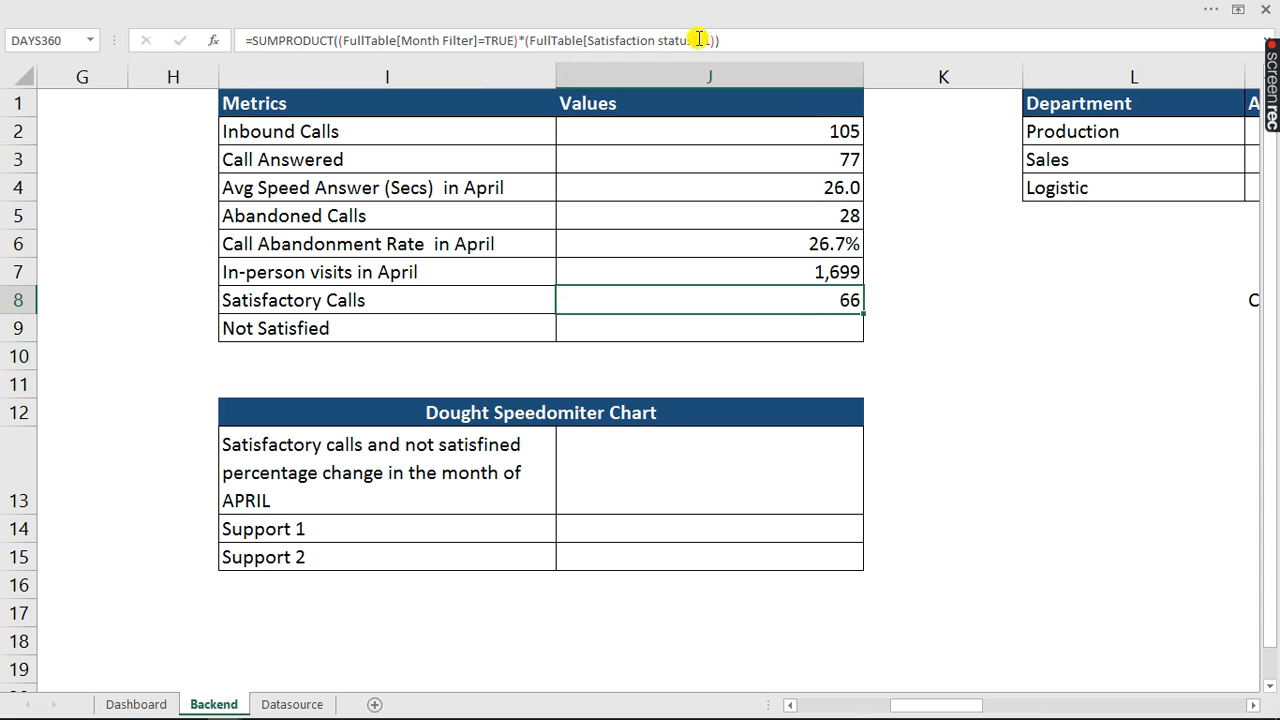
left_click(804, 299)
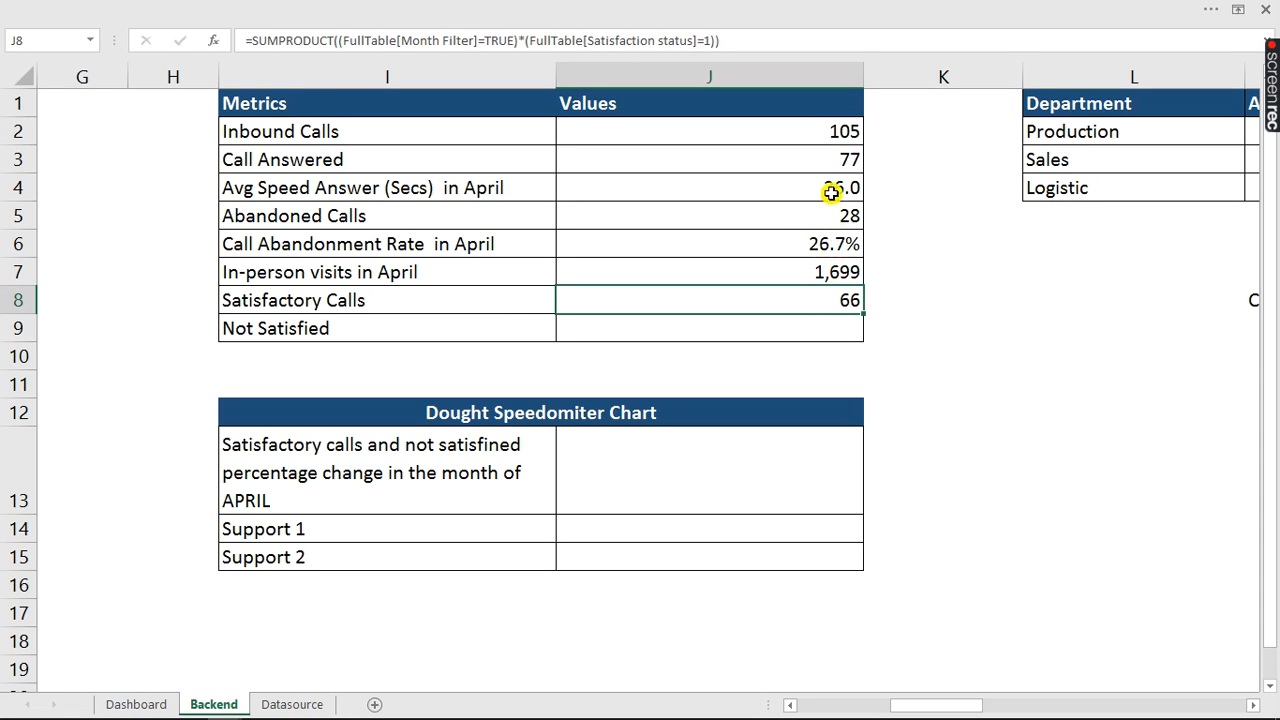
left_click(834, 160)
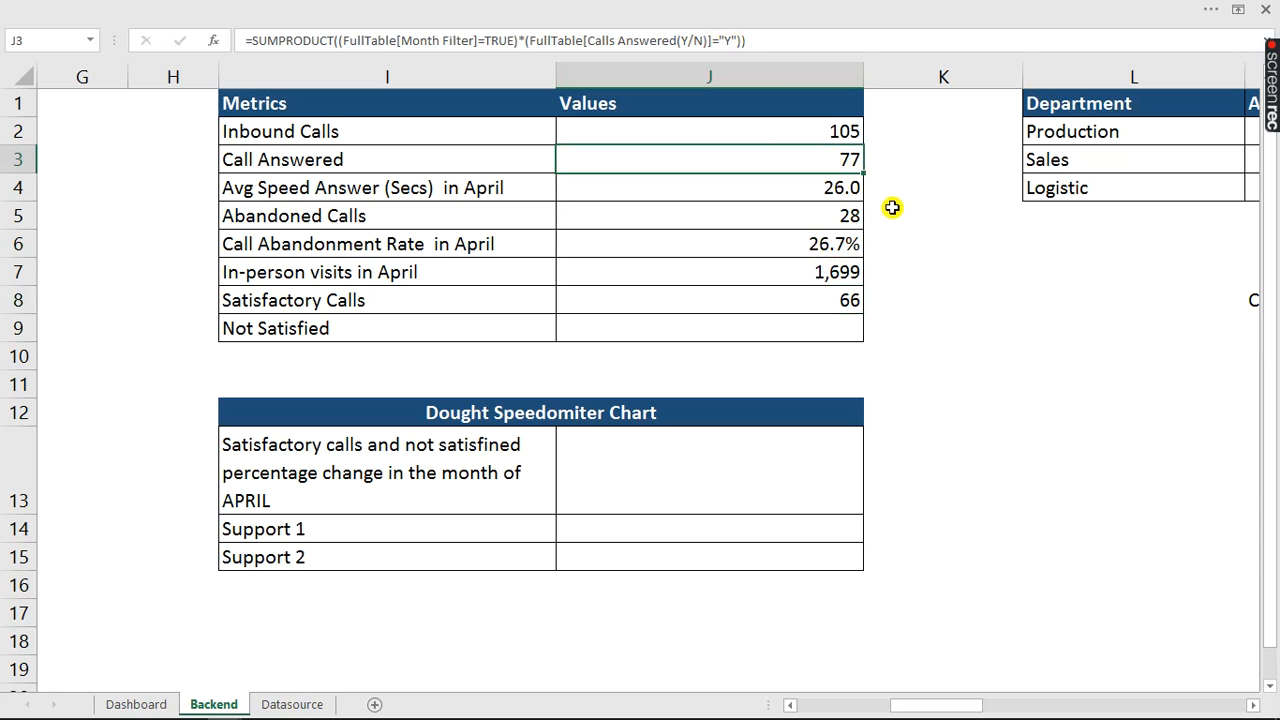
- Fill the Not Satisfied value in J9 with the Satisfactory Calls formula, changing its Satisfaction status criterion to 0
left_click(843, 298)
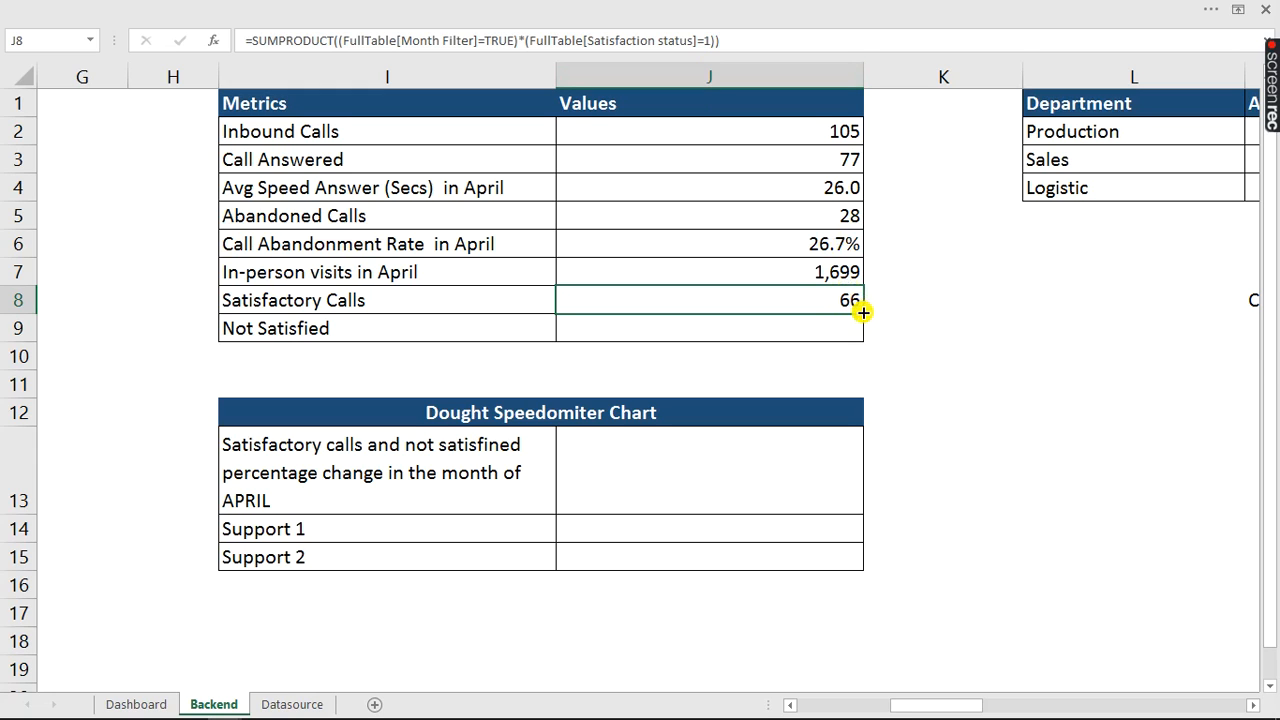
left_click_drag(862, 312, 851, 330)
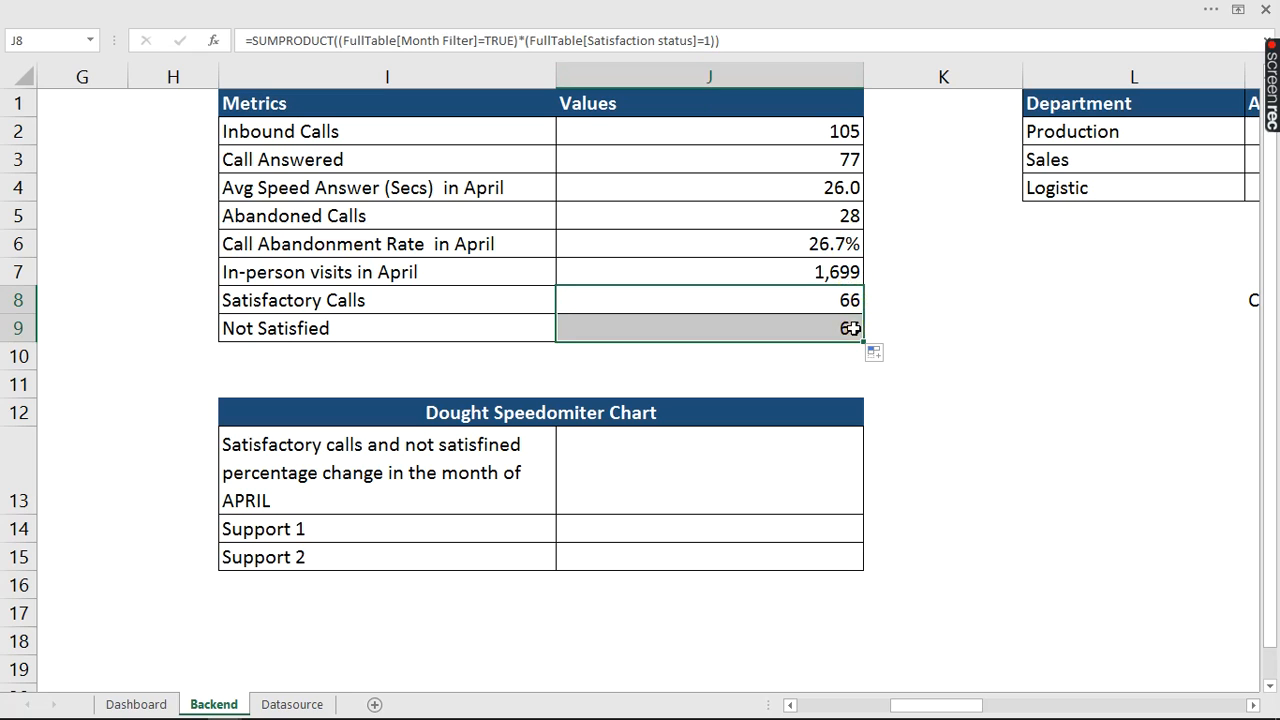
left_click(851, 330)
left_click(714, 40)
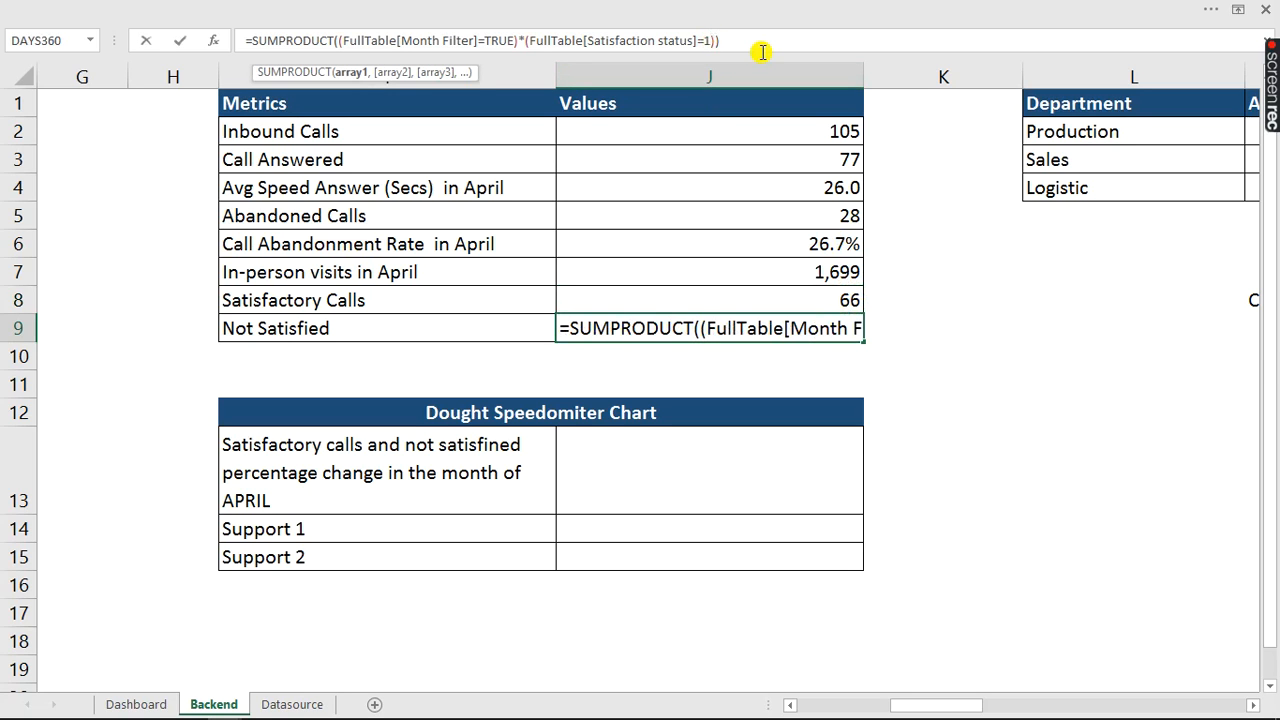
key("BackSpace")
type("0")
key("Return")
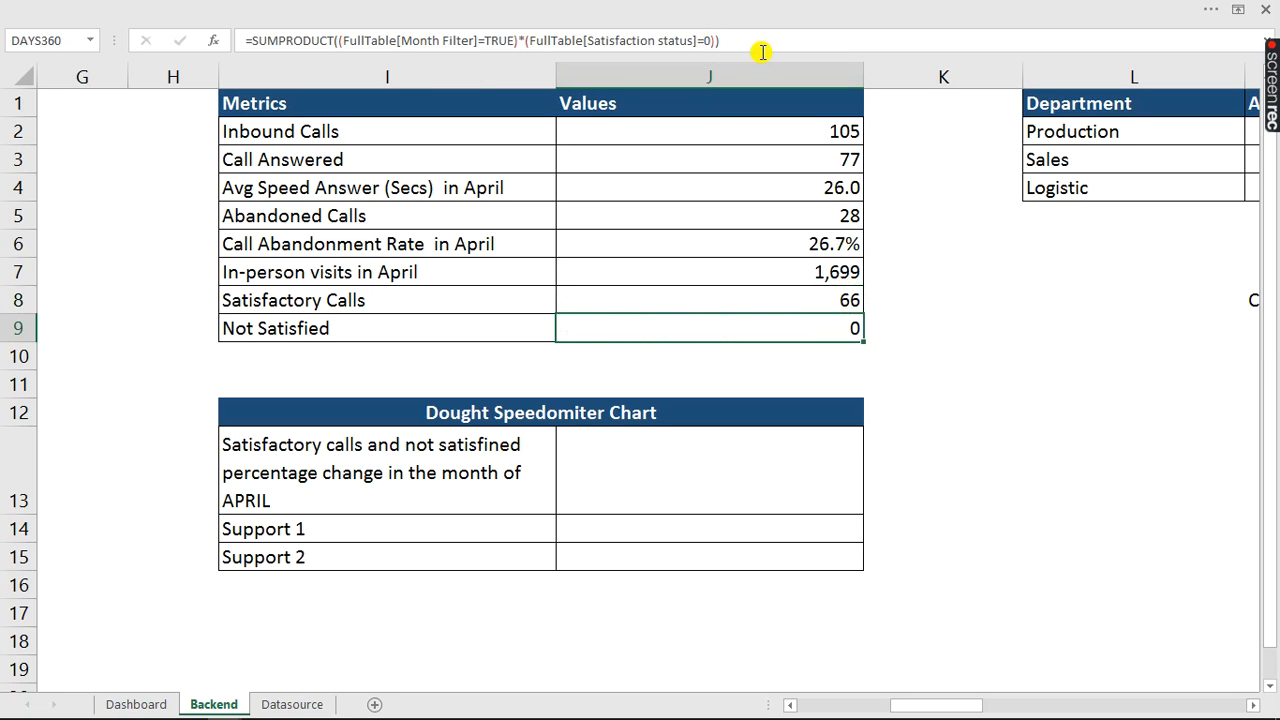
left_click(842, 302)
left_click(847, 330)
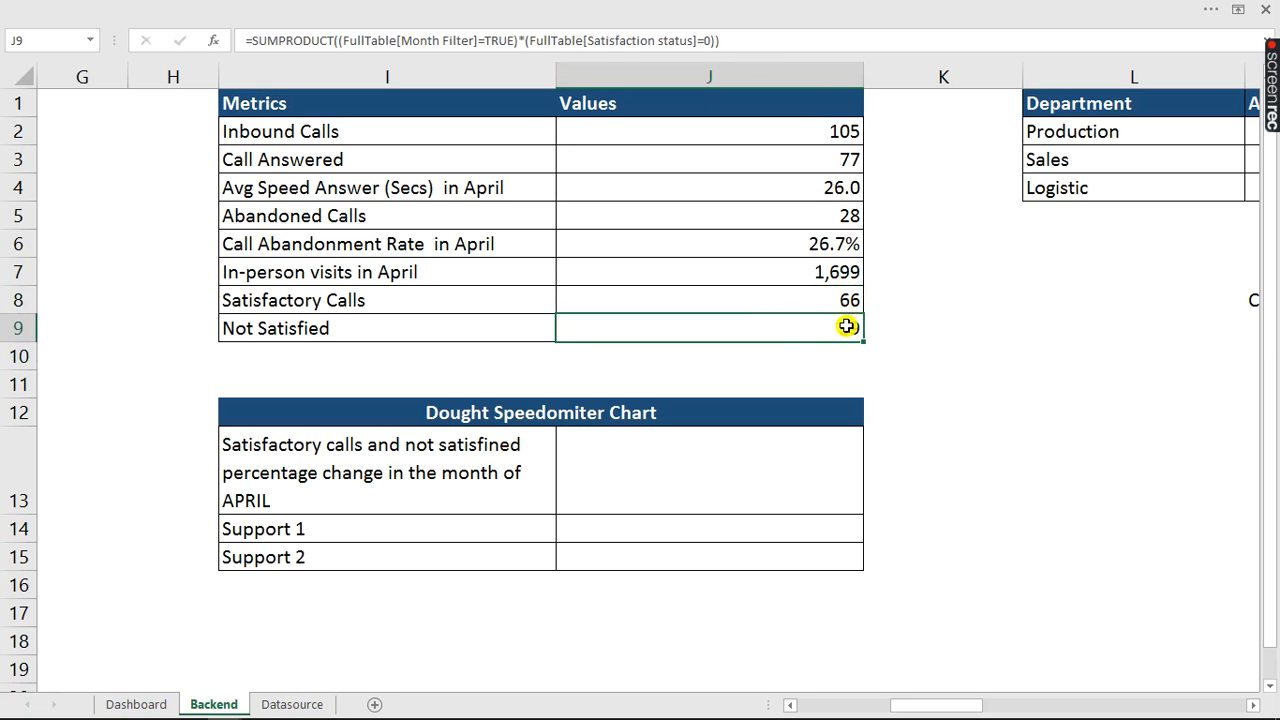
left_click(709, 40)
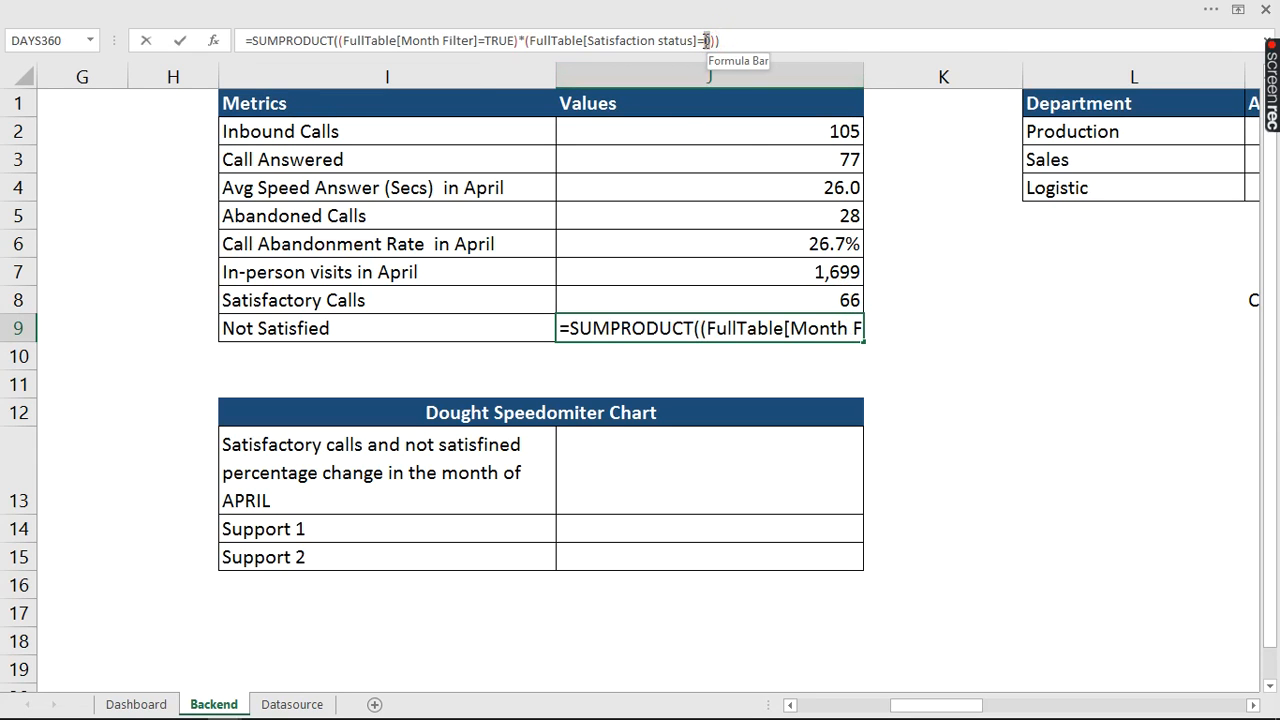
key("Return")
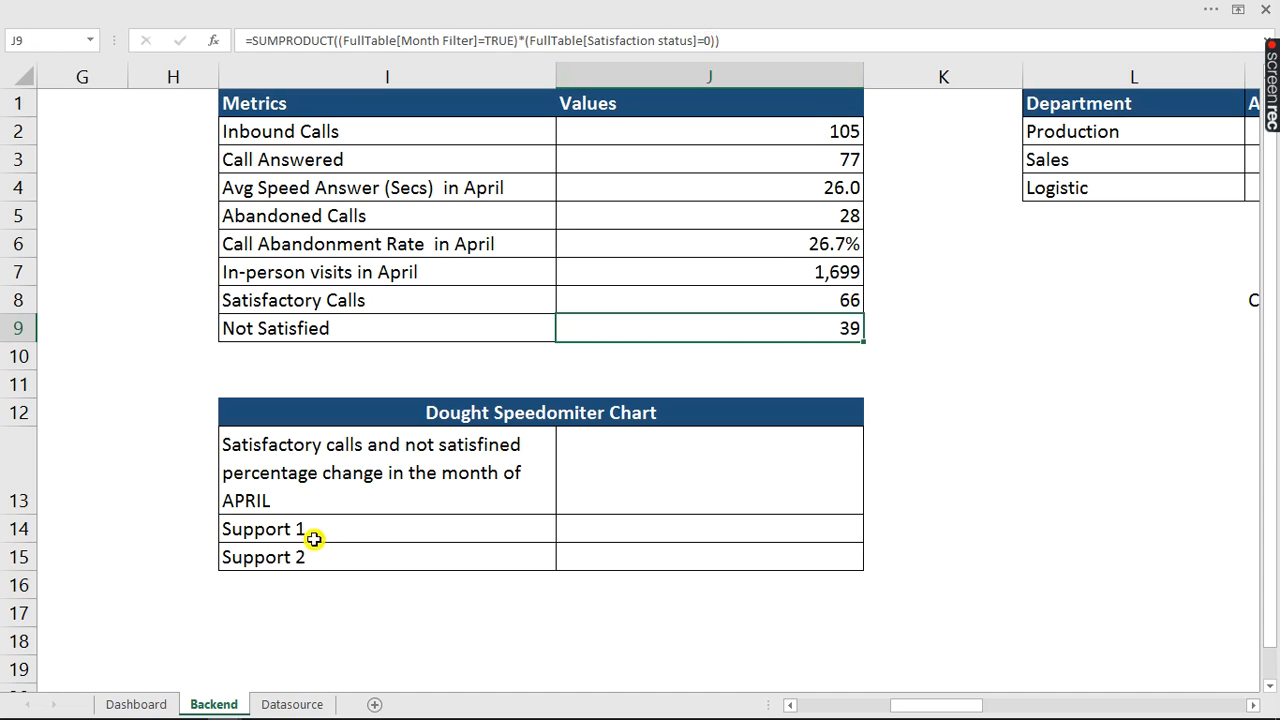
- On the Dashboard sheet, format the Inbound Calls value as 24 pt, bold, white text
left_click(157, 700)
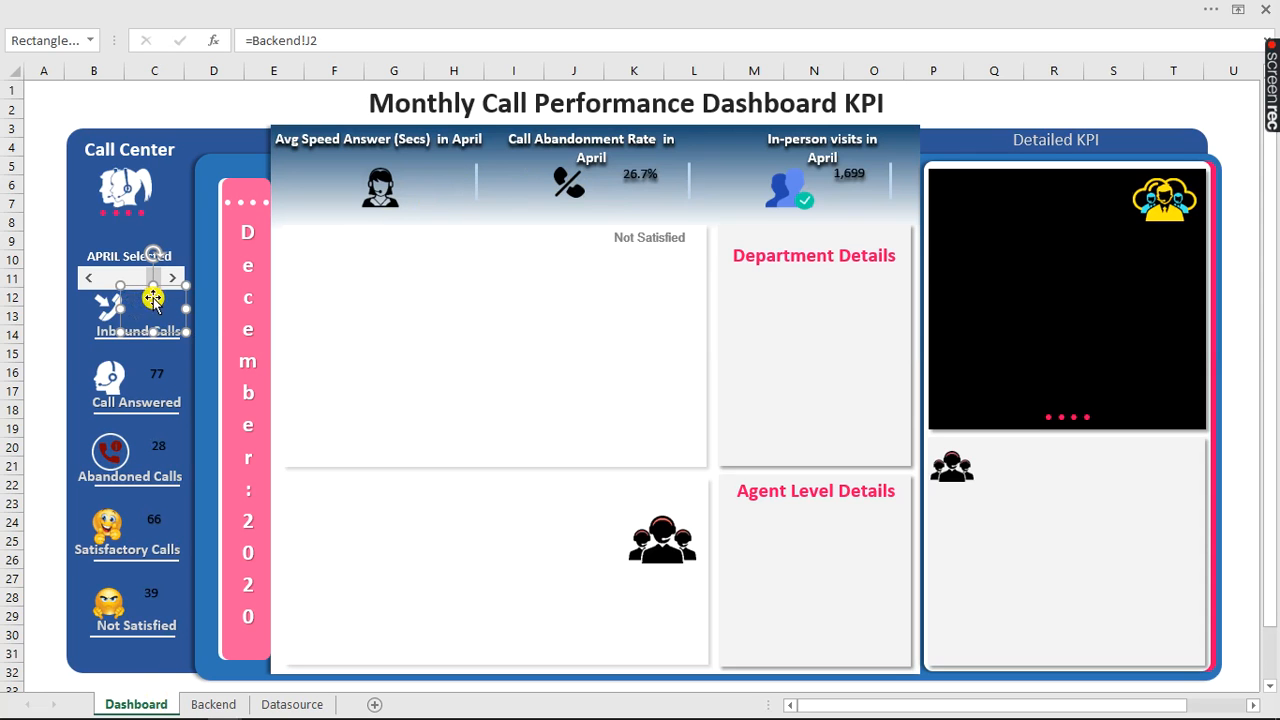
left_click(140, 8)
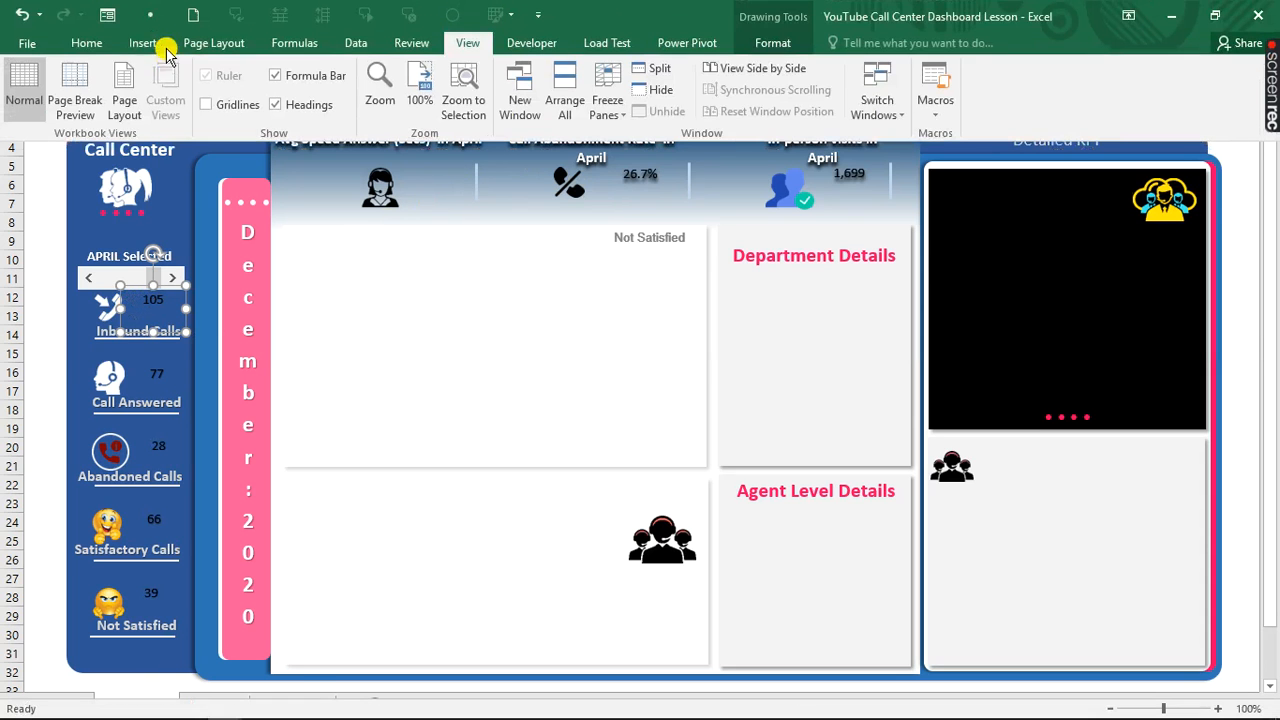
left_click(86, 43)
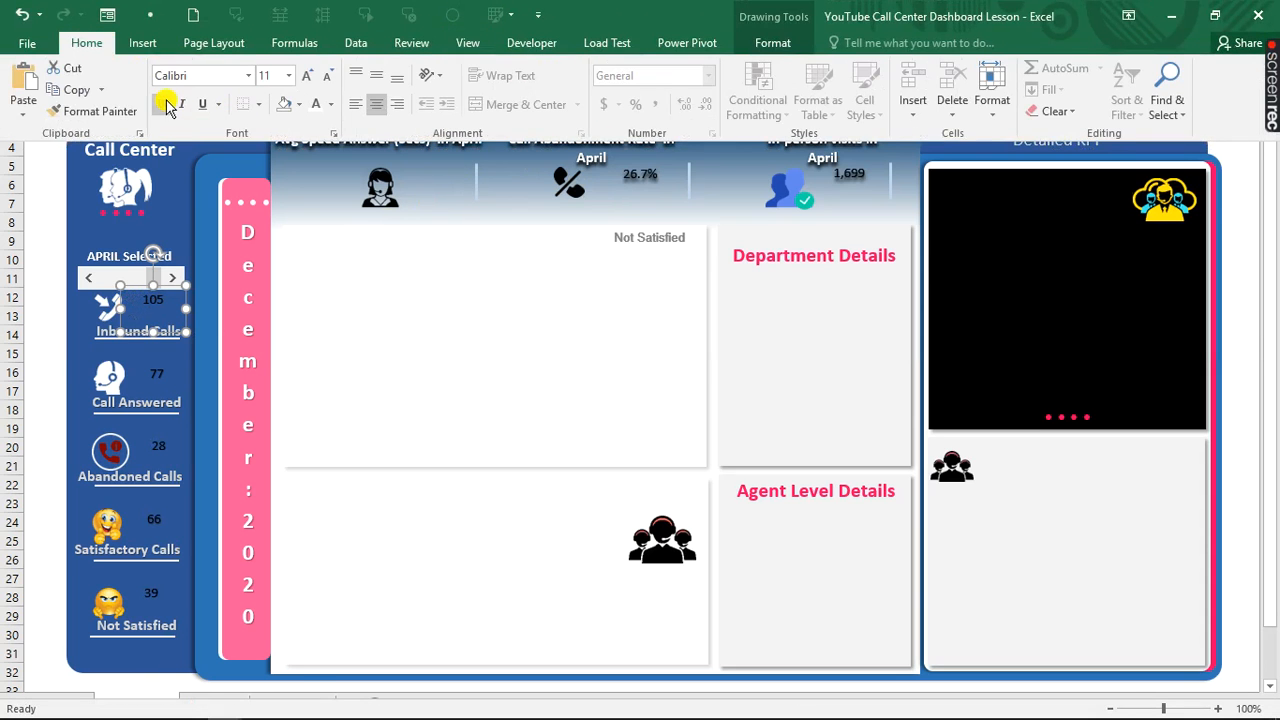
left_click(308, 76)
left_click(308, 76)
left_click(308, 76)
left_click(308, 76)
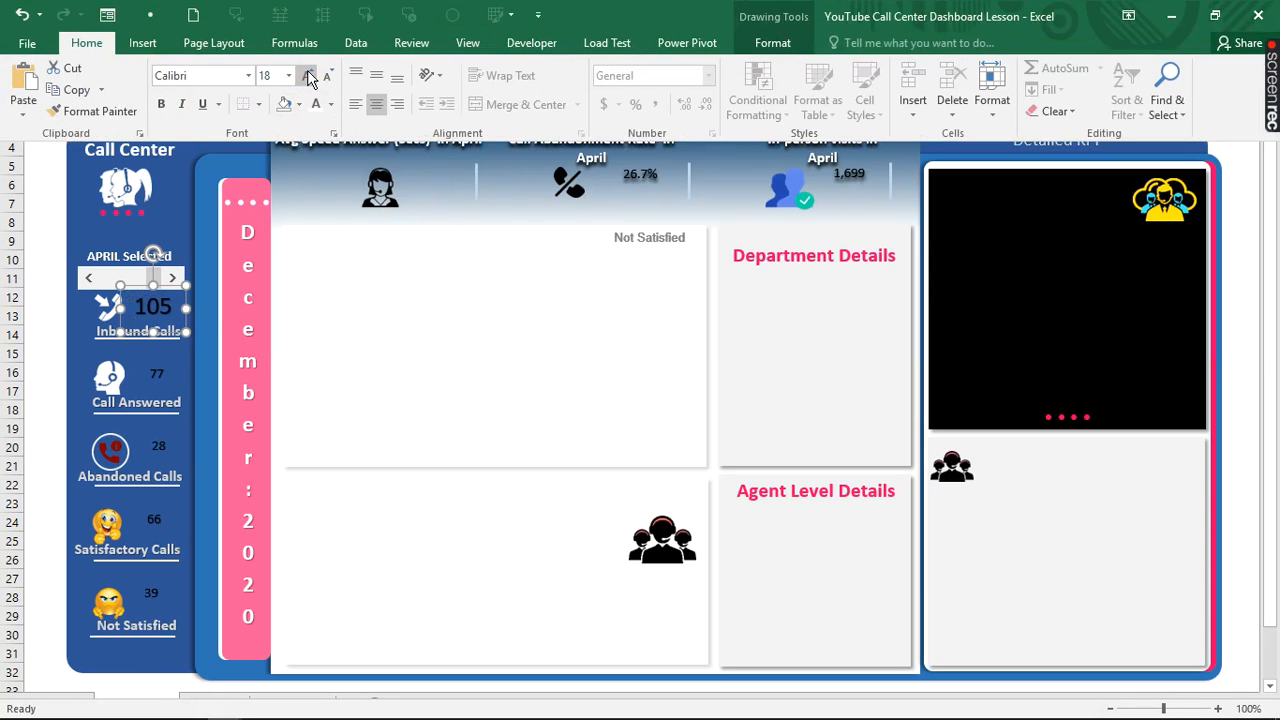
left_click(308, 76)
left_click(161, 104)
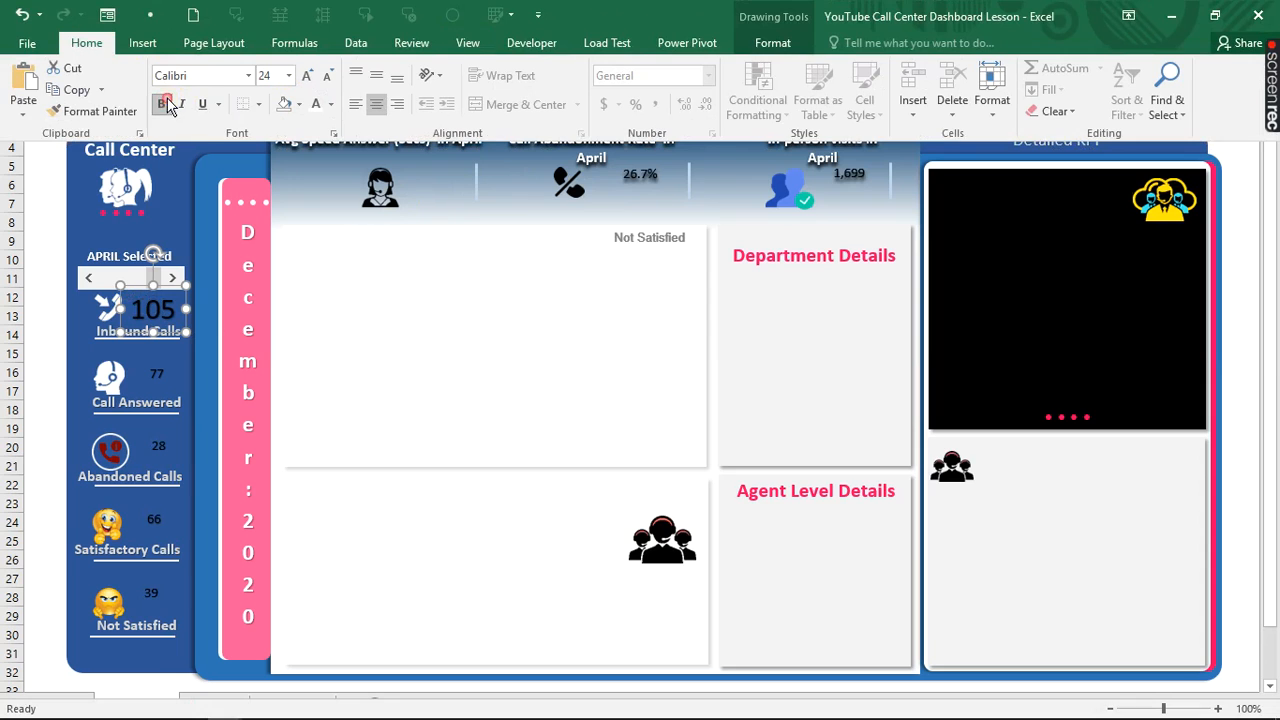
left_click(331, 104)
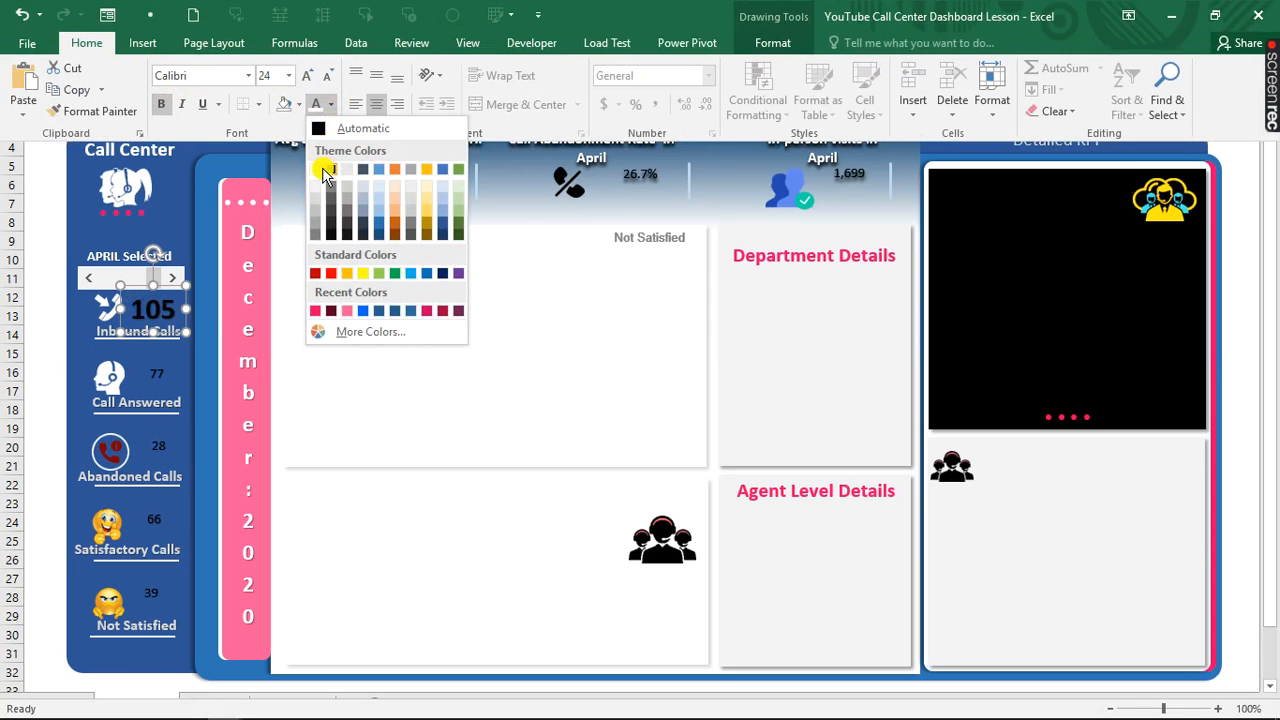
left_click(317, 171)
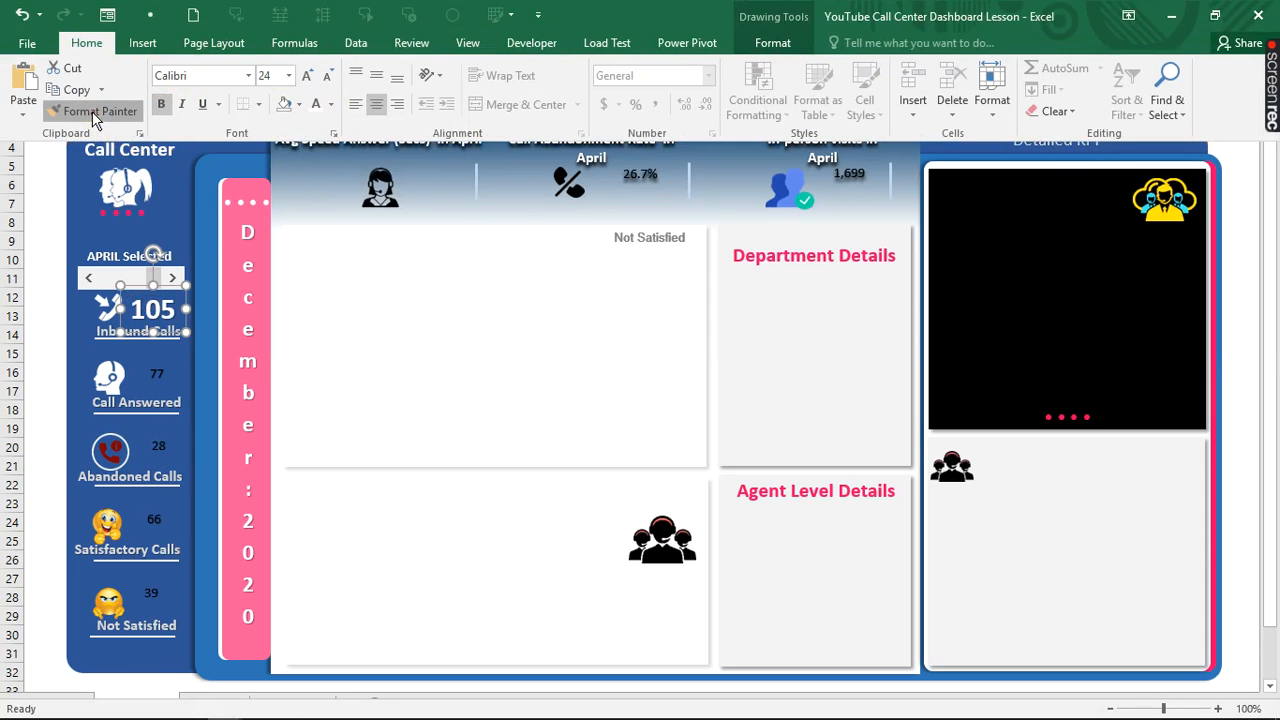
- Copy the Inbound Calls value's formatting to the other four sidebar values, Call Abandonment Rate and In-person visits with Format Painter
key("ctrl+shift+F1")
left_click(160, 380)
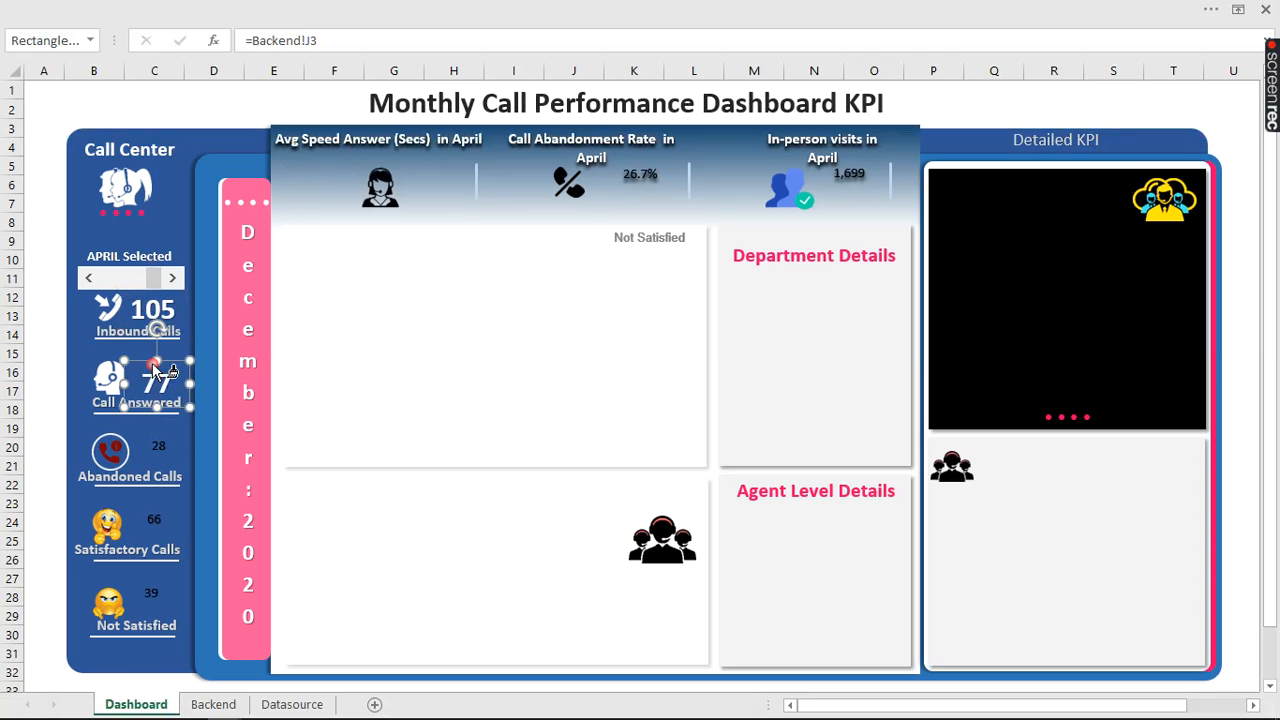
left_click(163, 452)
left_click(158, 518)
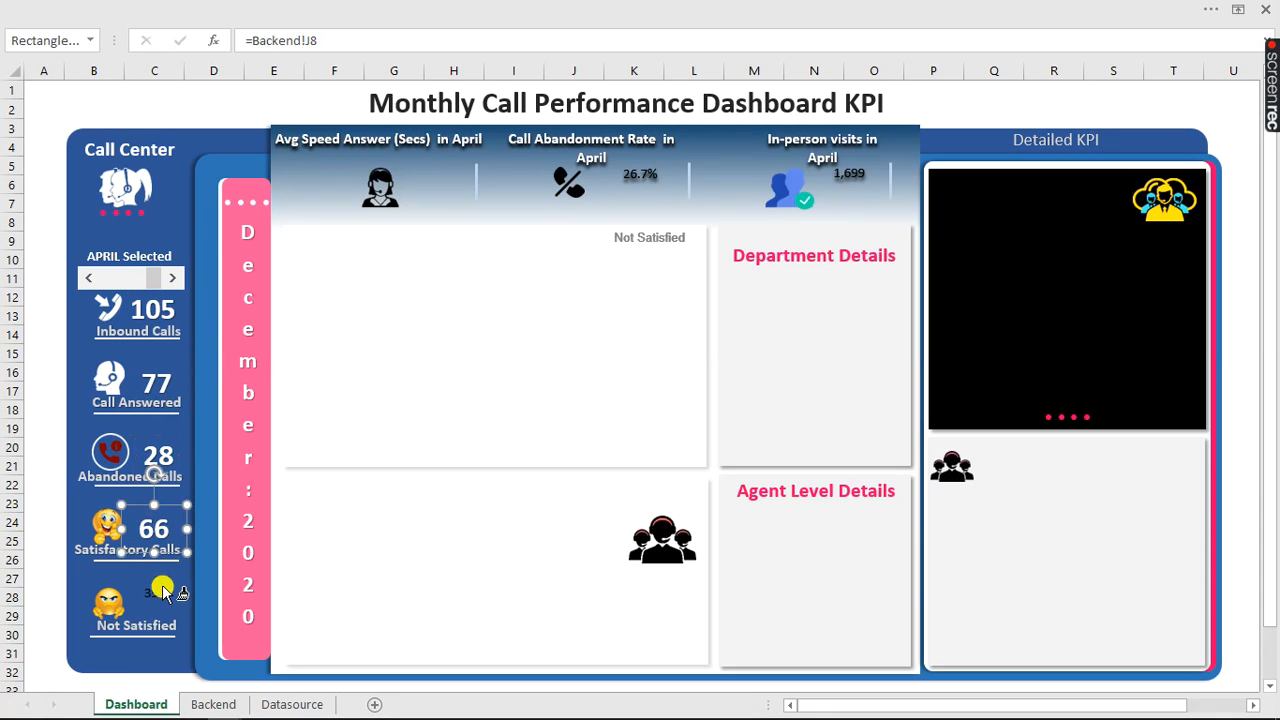
left_click(150, 590)
left_click(635, 178)
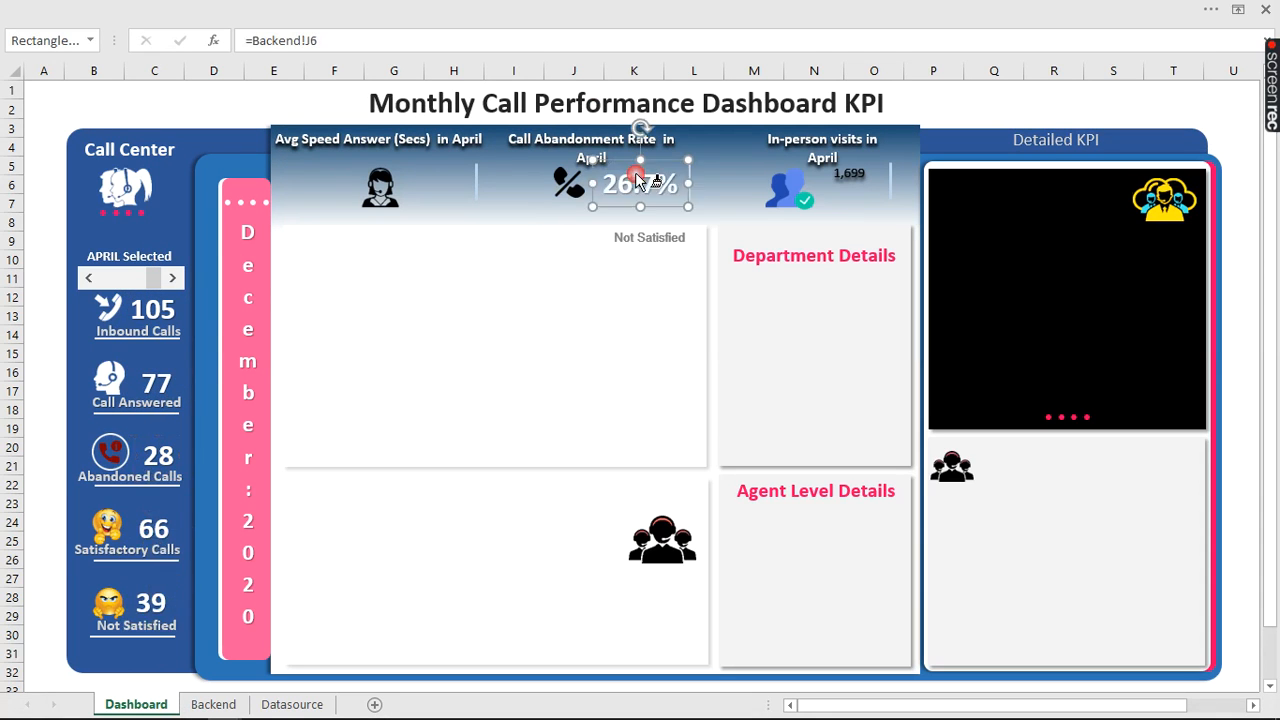
left_click(855, 185)
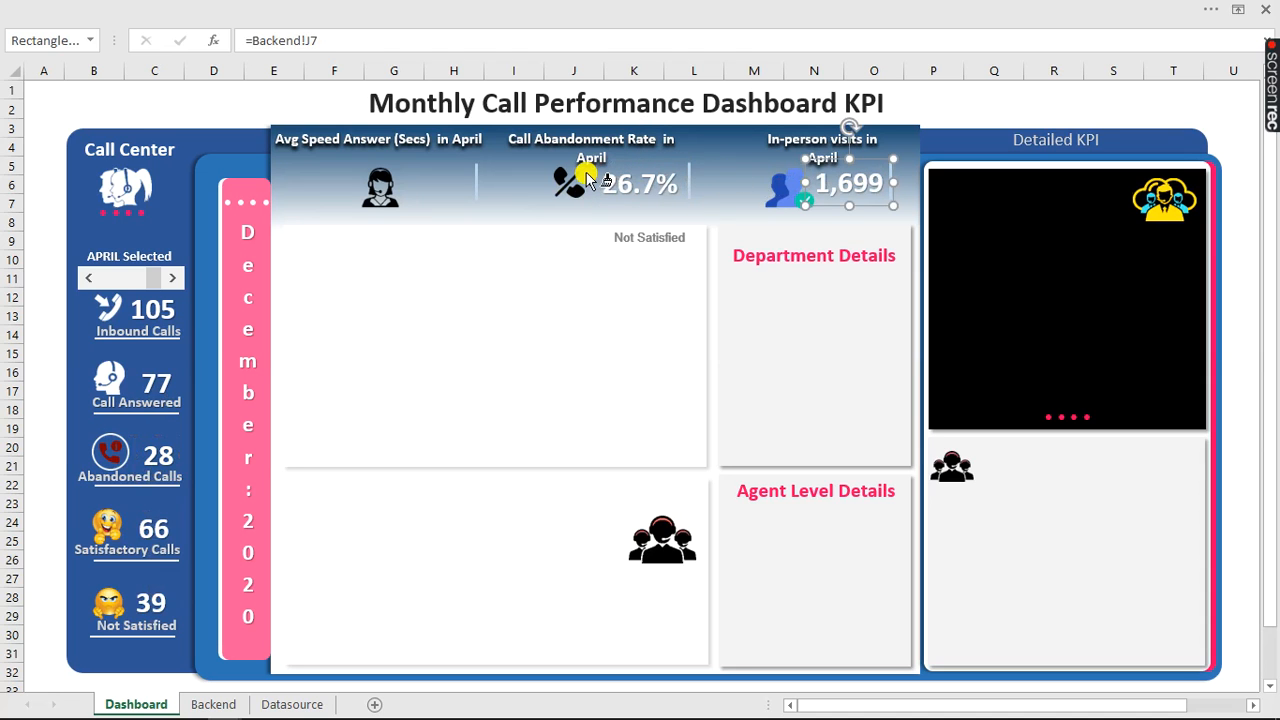
- Duplicate the Call Abandonment Rate value box beneath Avg Speed Answer and link the copy to =Backend!J4
left_click(666, 174)
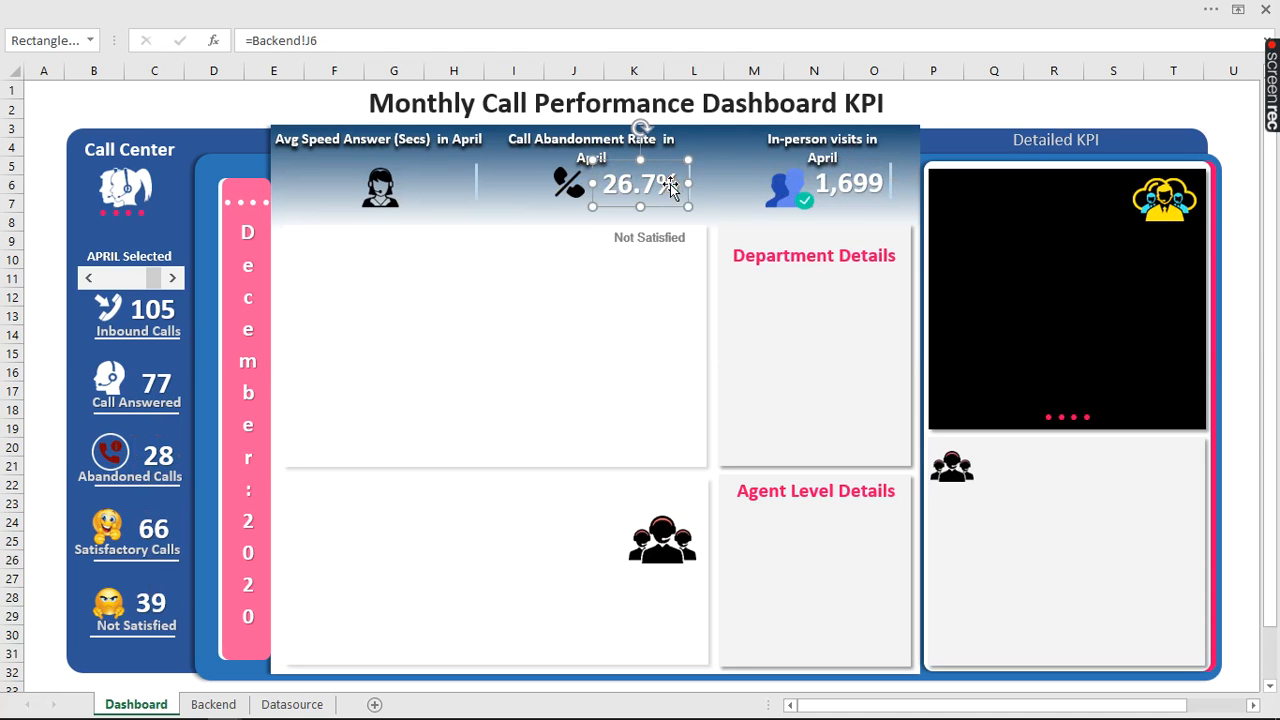
left_click_drag(668, 170, 474, 168)
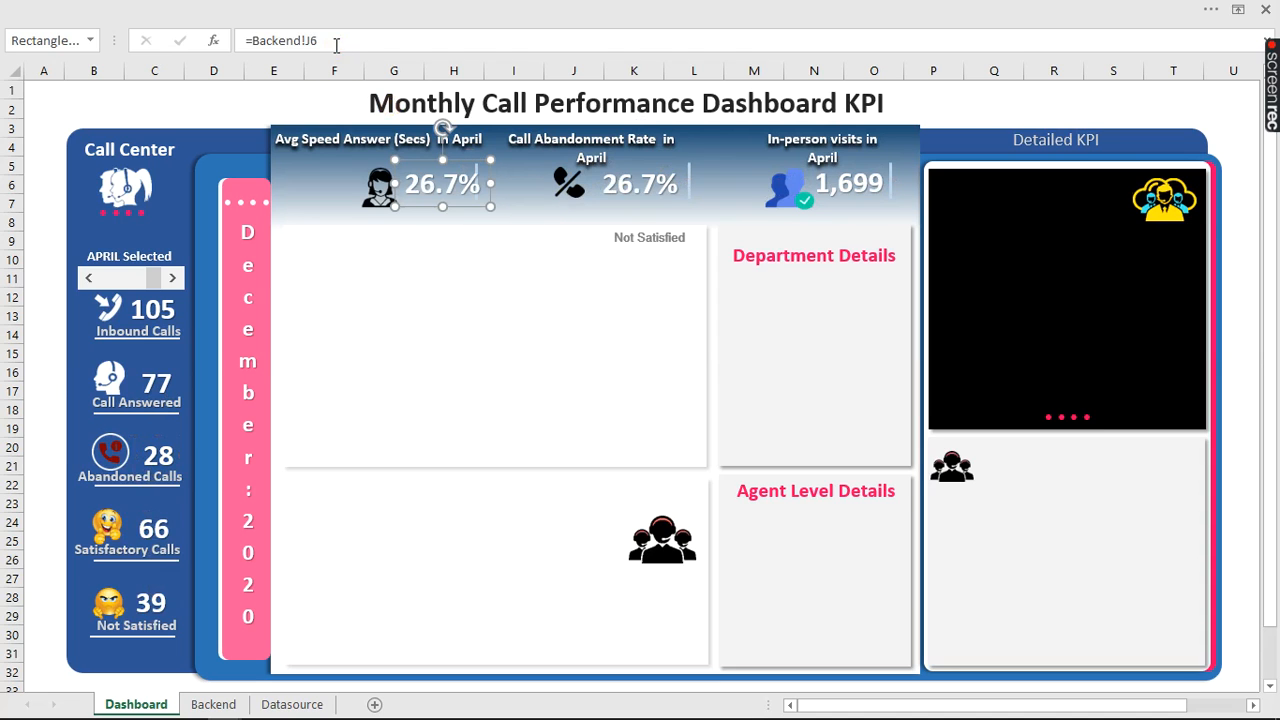
left_click_drag(334, 42, 251, 40)
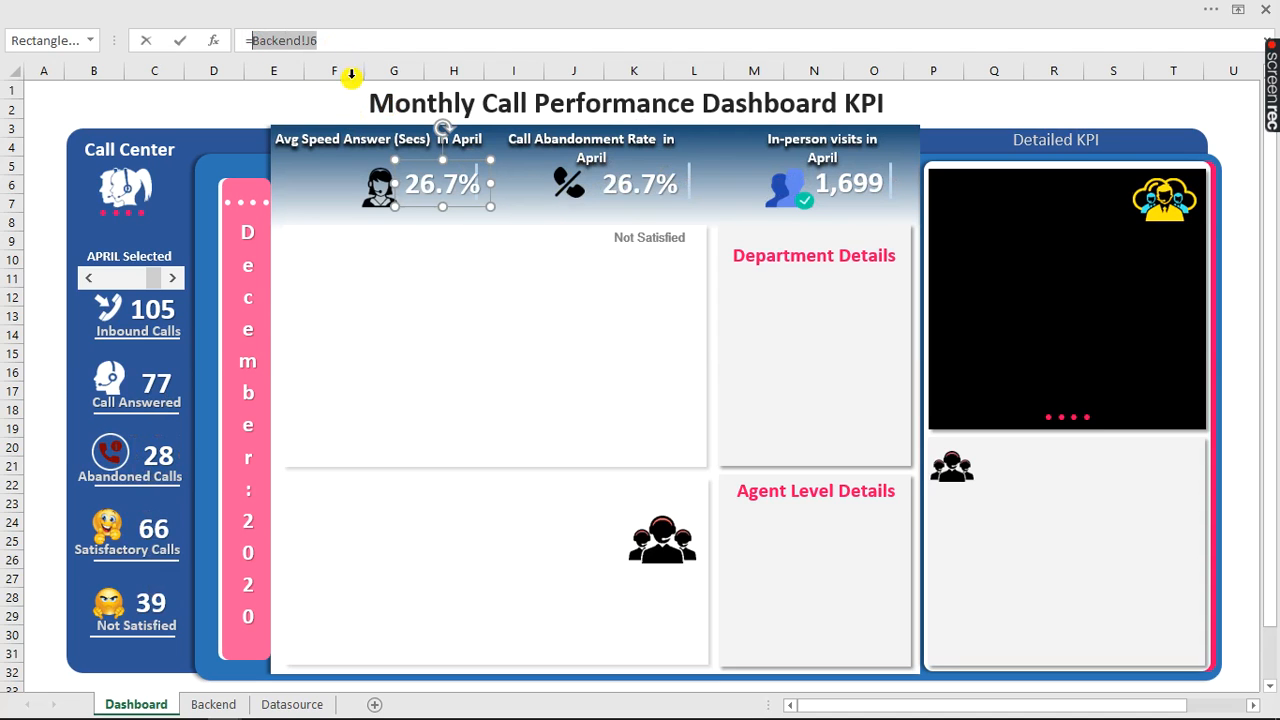
left_click(218, 704)
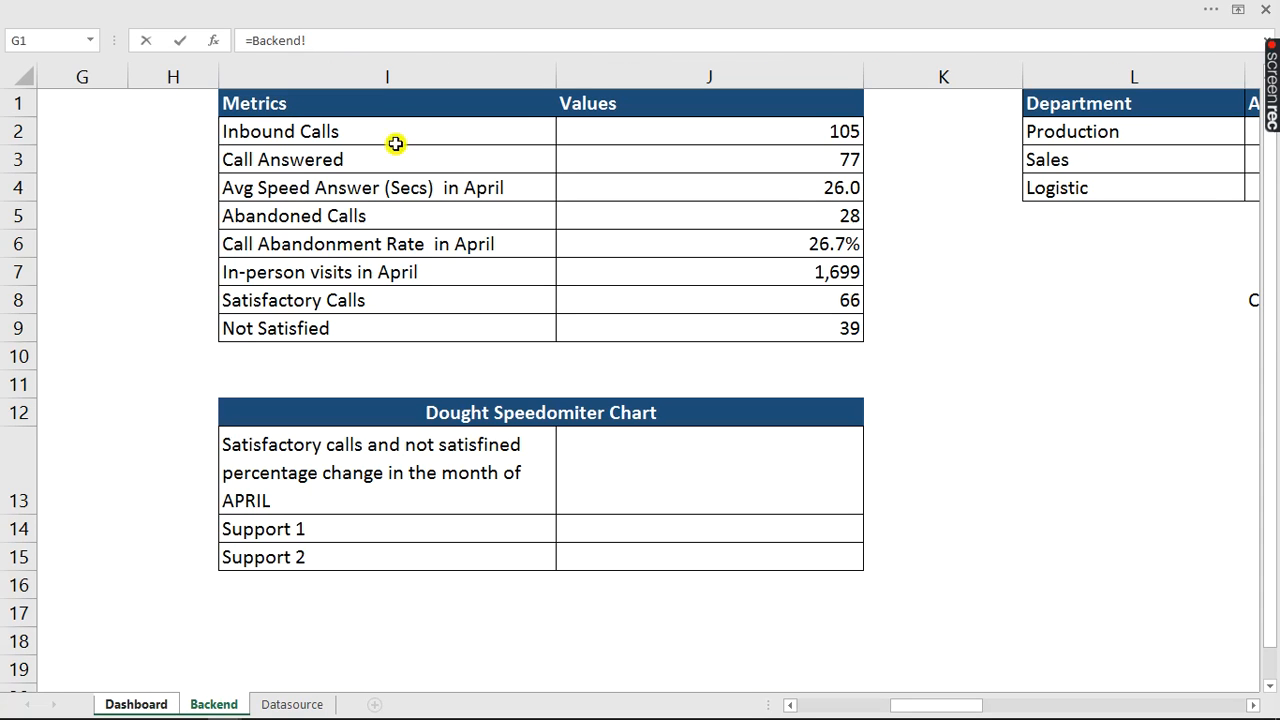
left_click(832, 190)
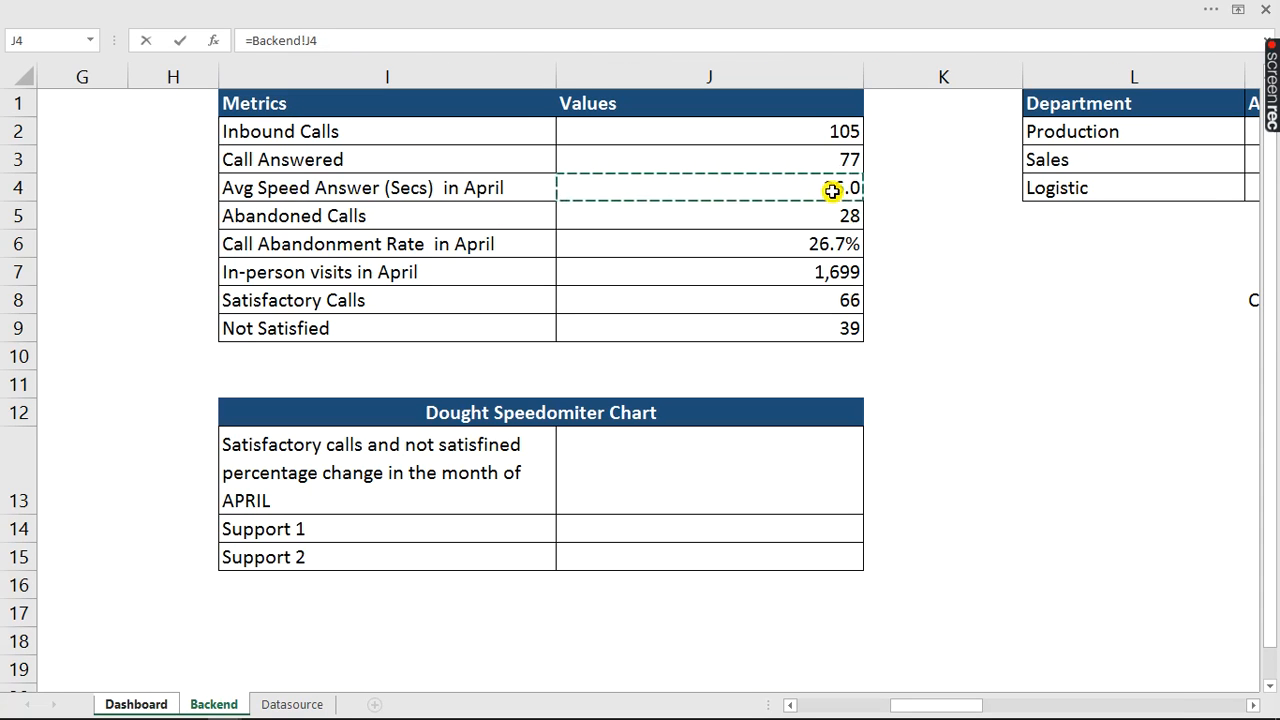
key("Return")
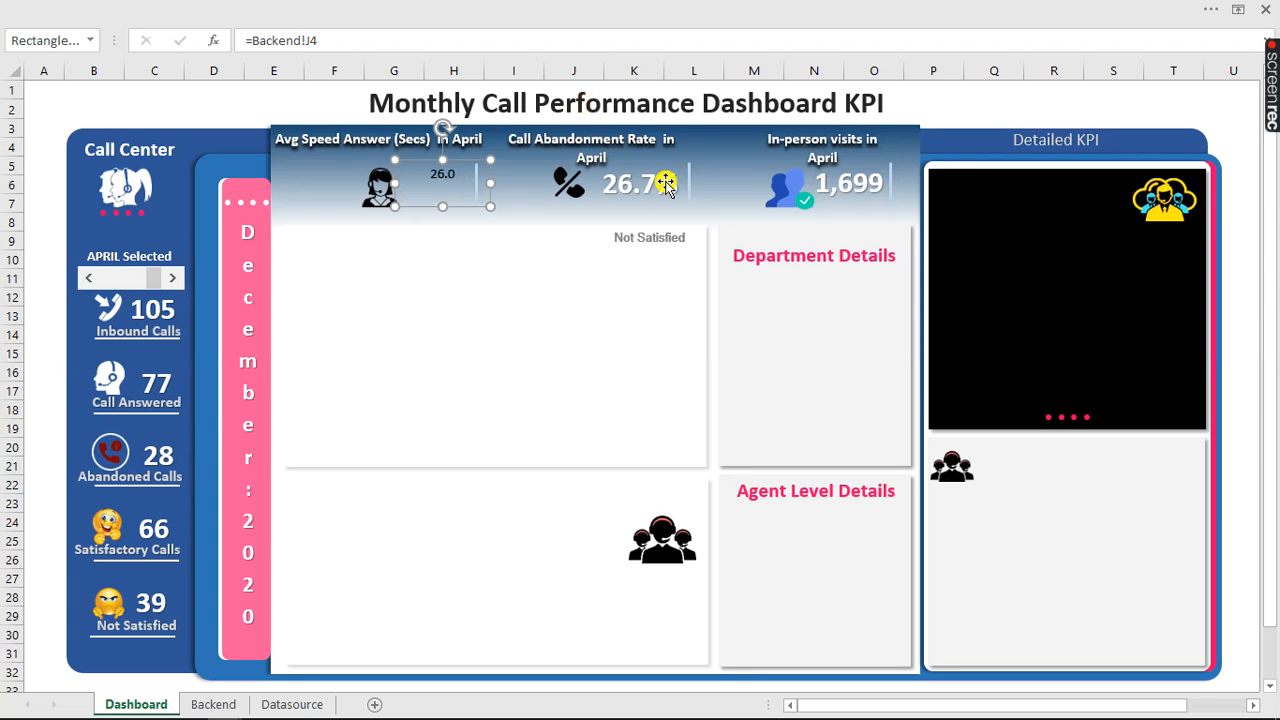
- Copy the Call Abandonment Rate value's formatting onto the Avg Speed Answer value
left_click(666, 186)
left_click(200, 9)
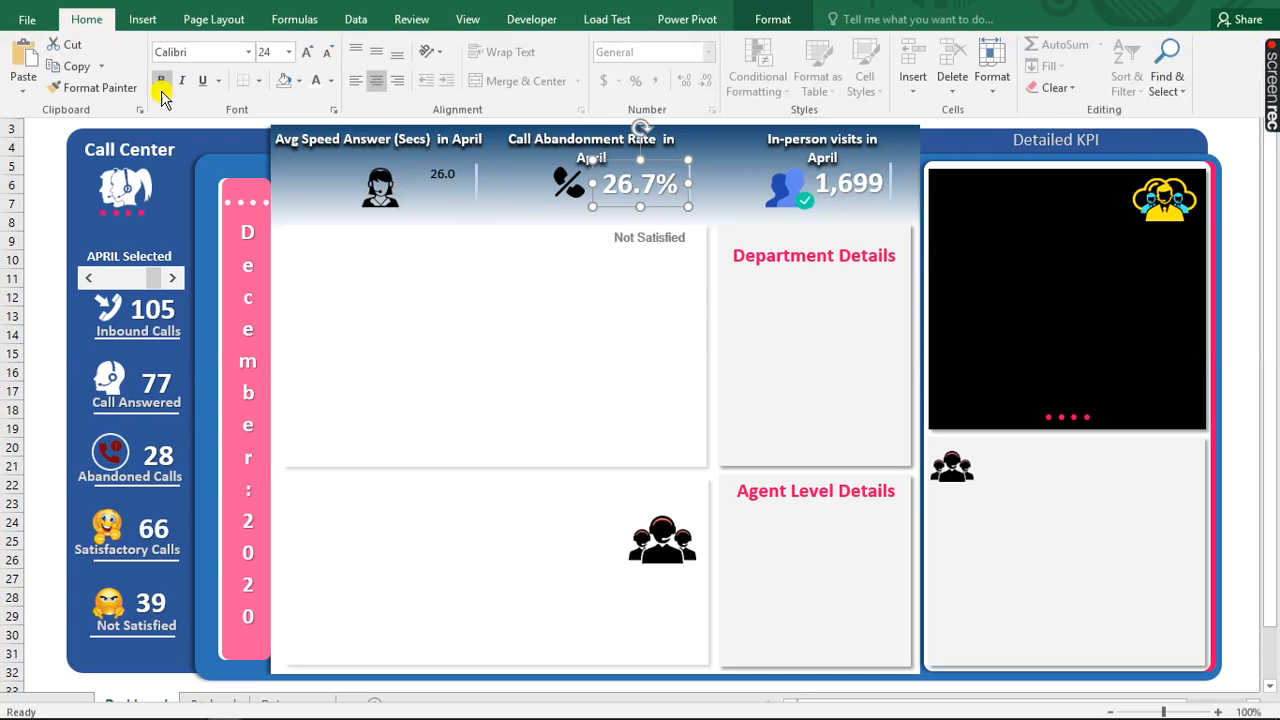
left_click(98, 88)
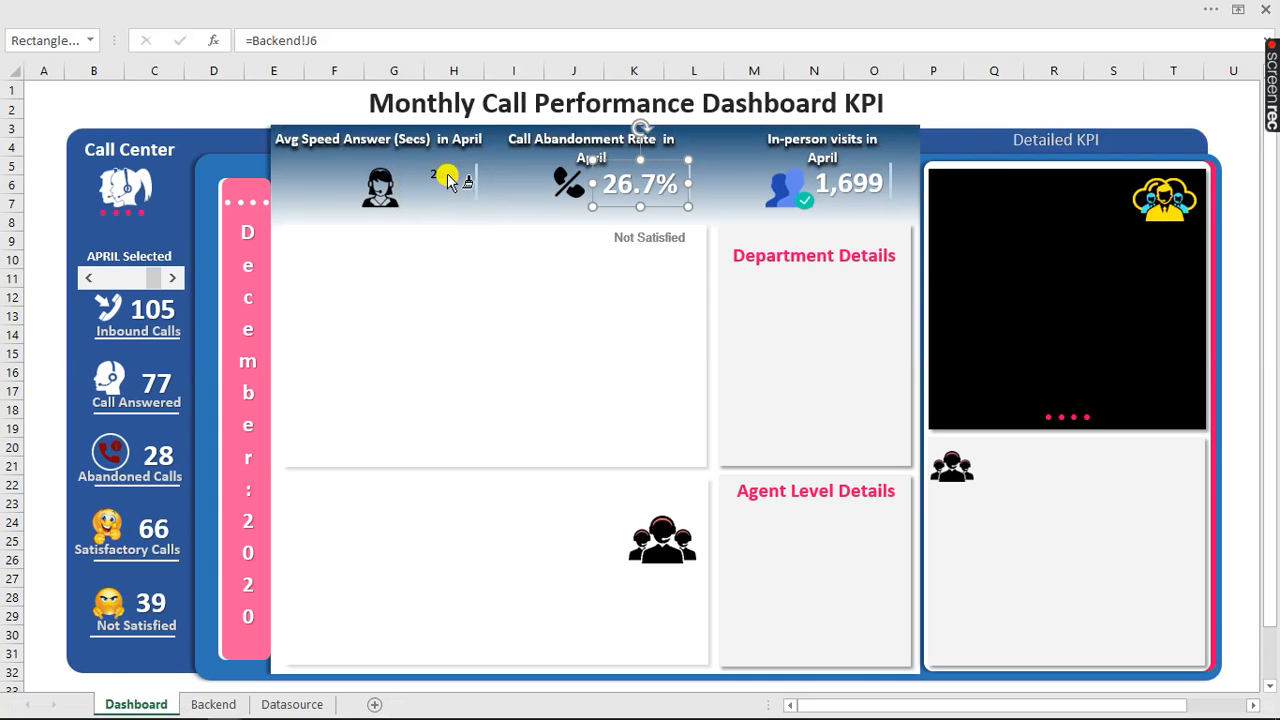
left_click(448, 181)
key("Escape")
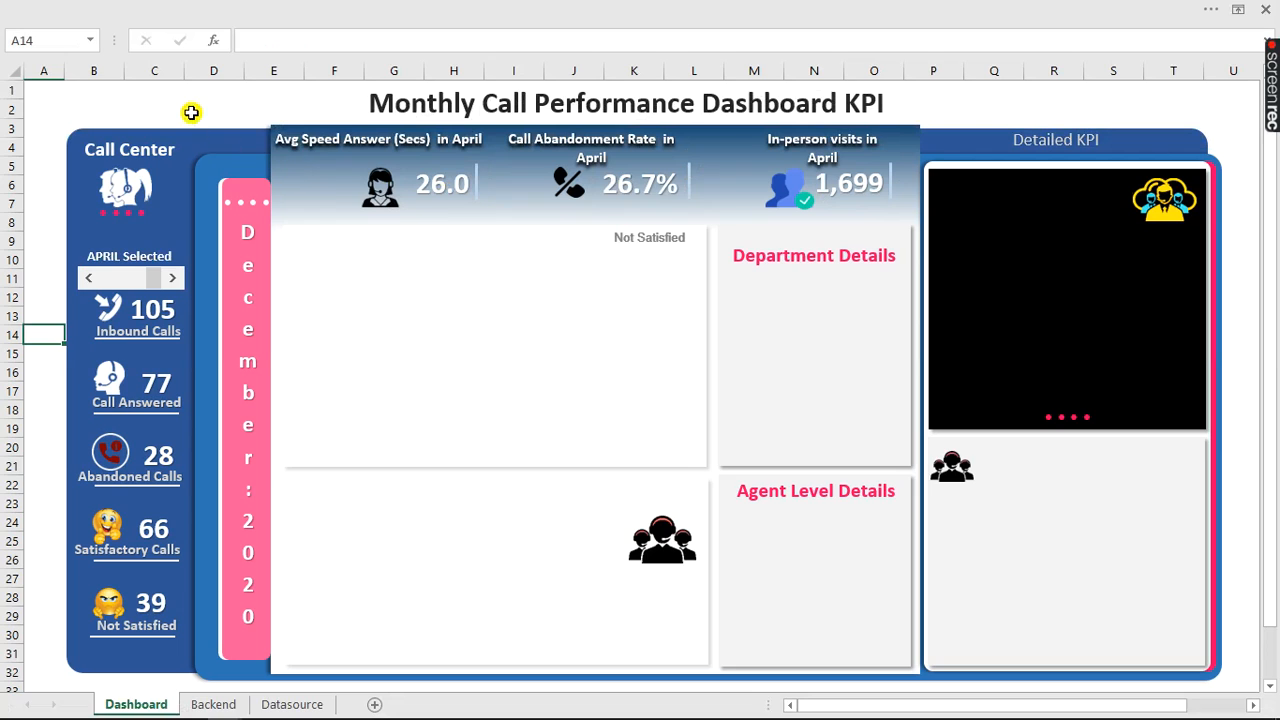
left_click(194, 108)
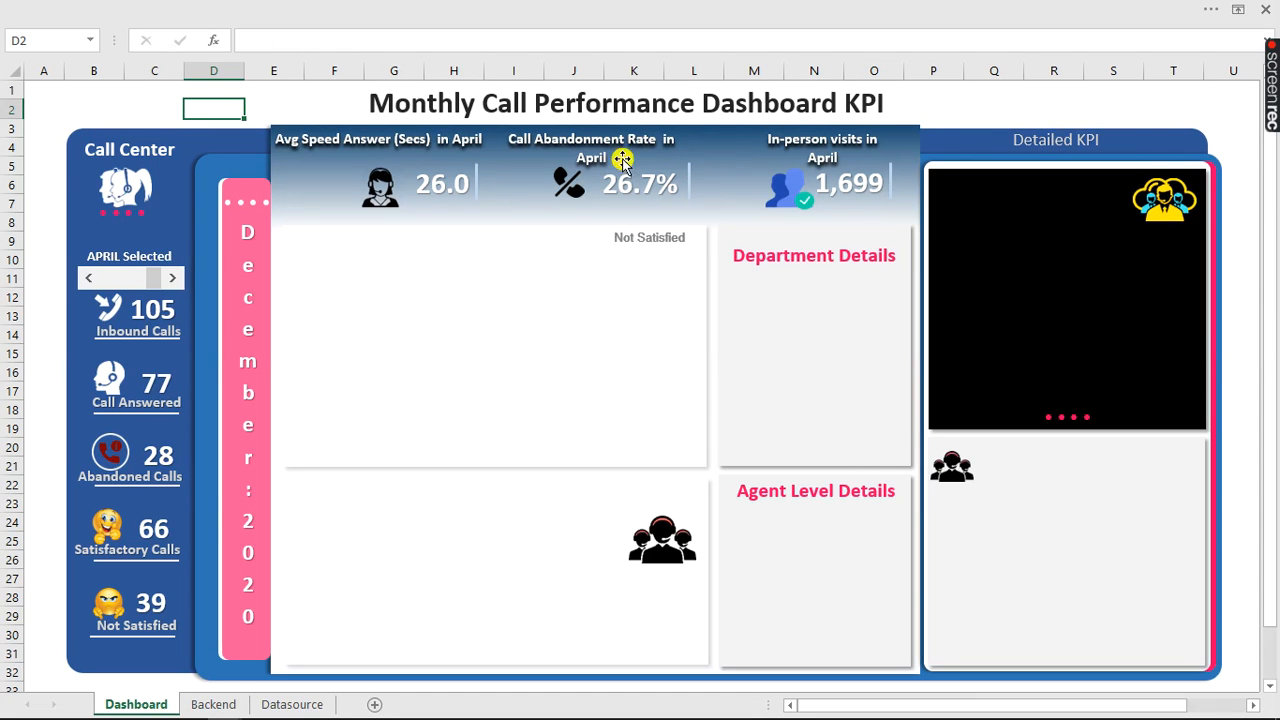
- On the Backend sheet, start Production's Answered formula in M2 as SUMPRODUCT with the condition FullTable[Department]=L2
left_click(280, 708)
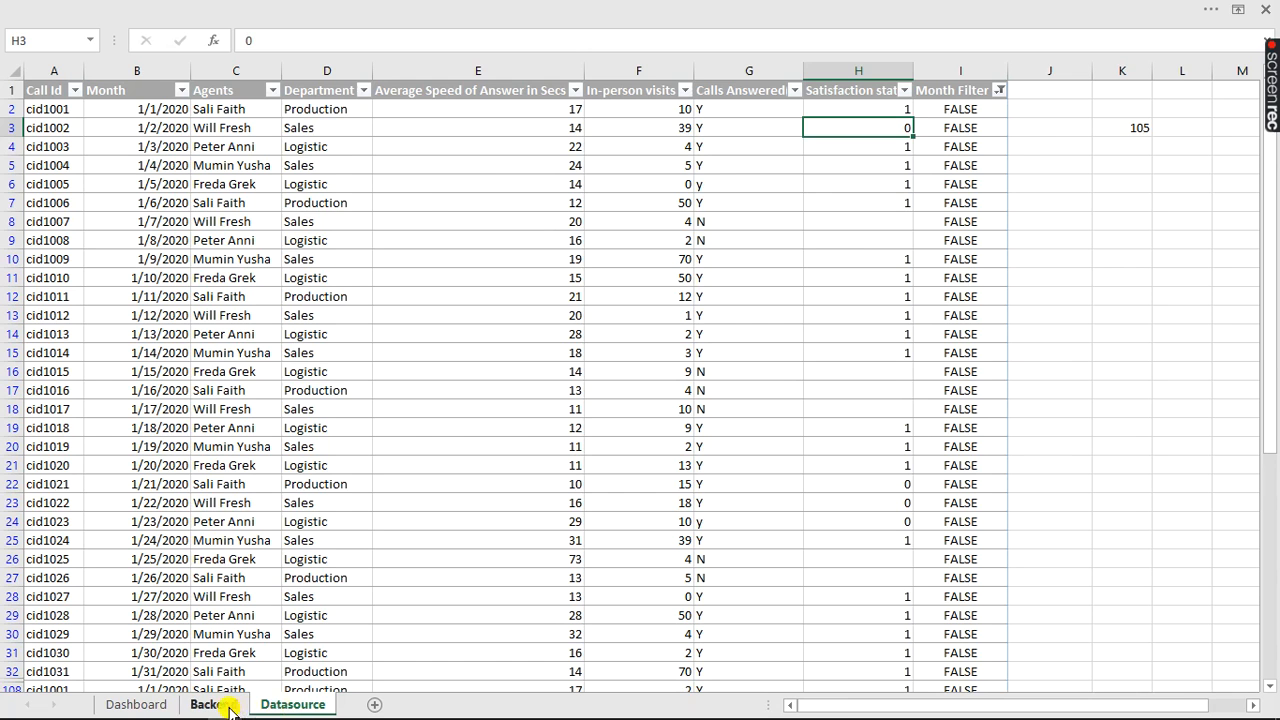
left_click(207, 705)
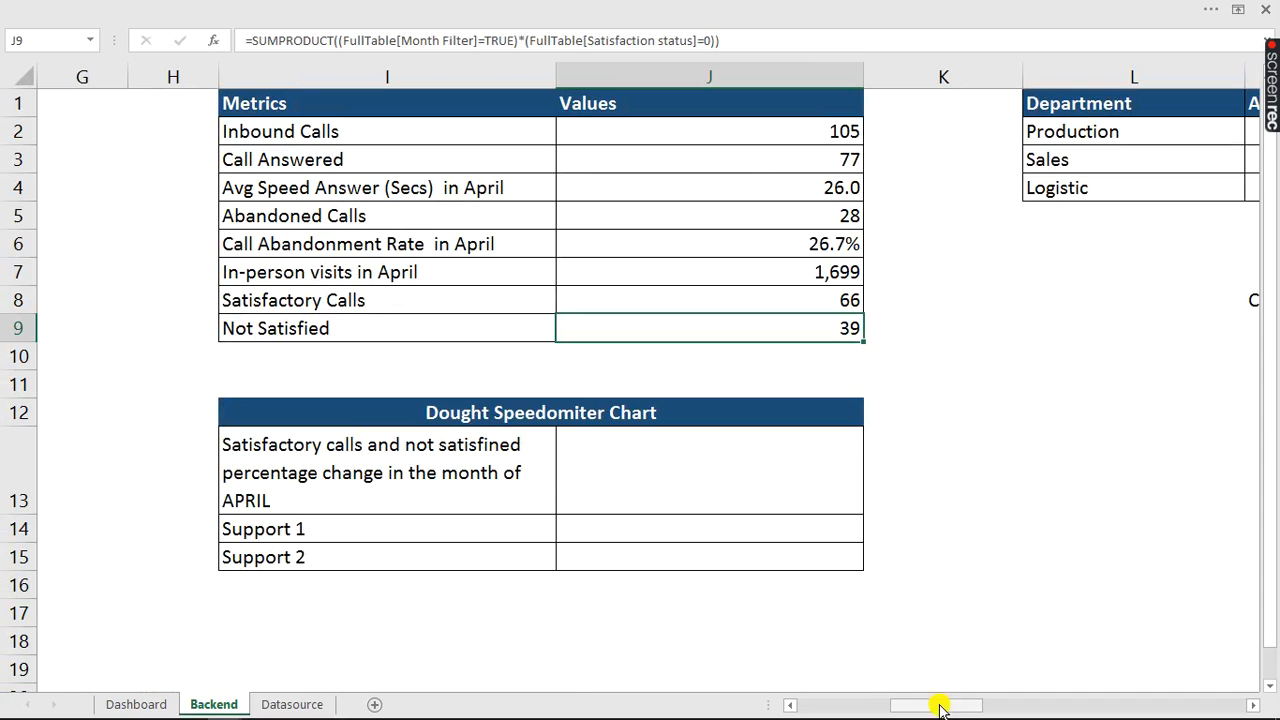
left_click_drag(943, 705, 1007, 706)
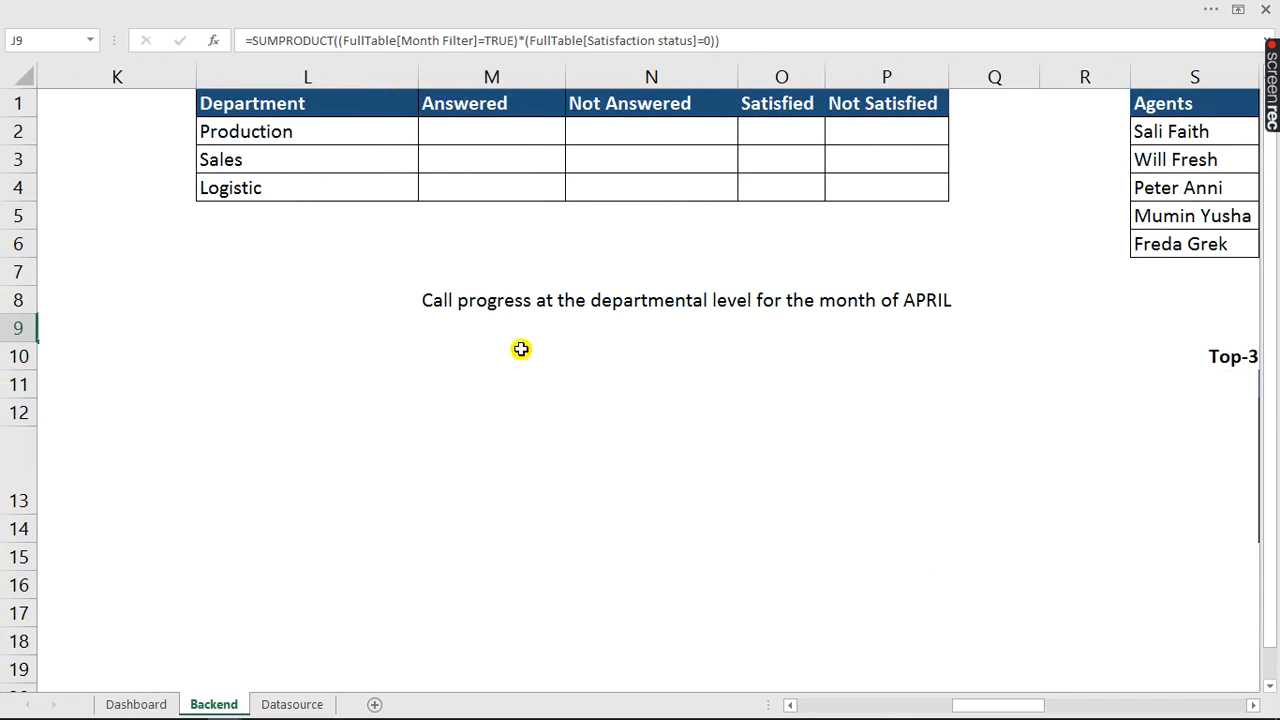
left_click(470, 296)
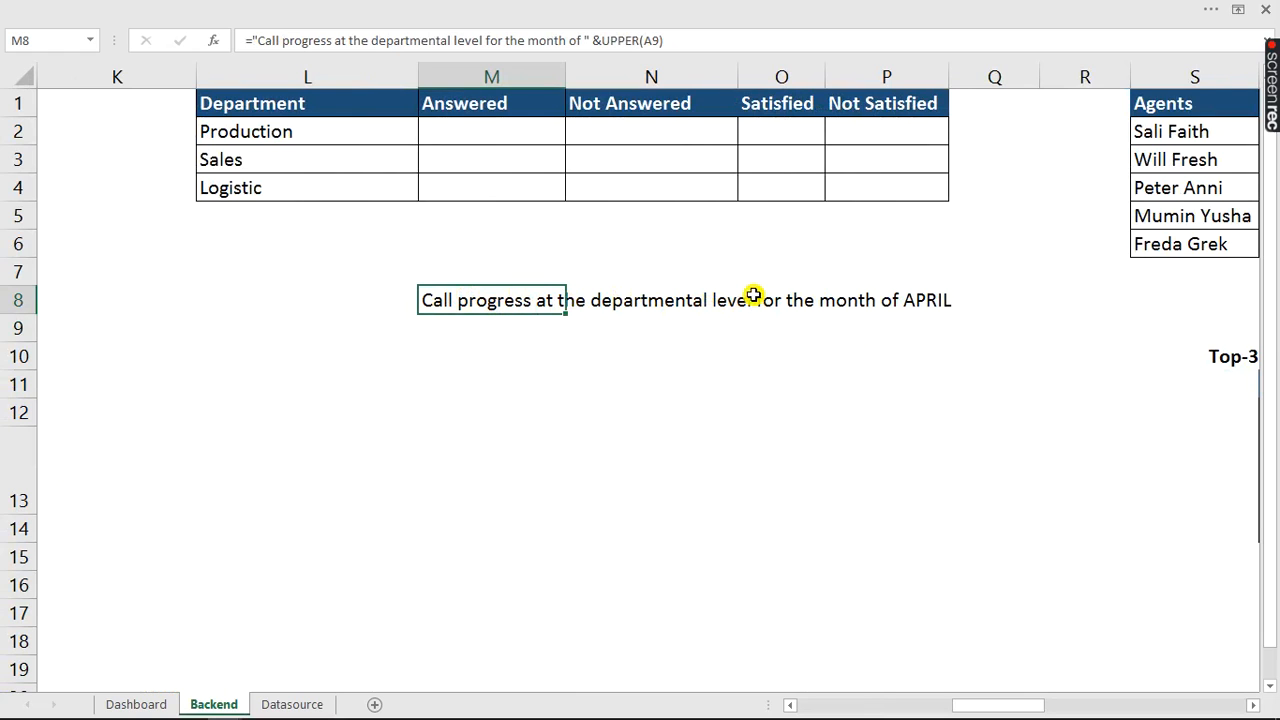
left_click(453, 130)
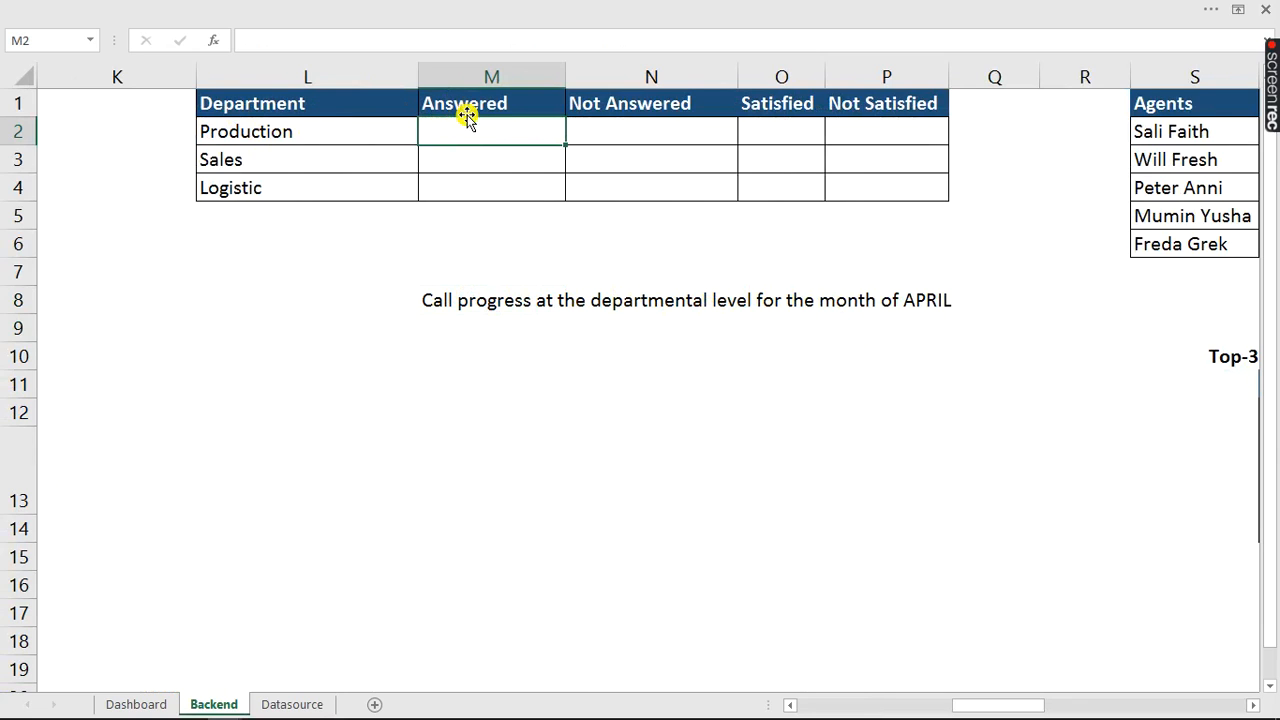
type("=sump")
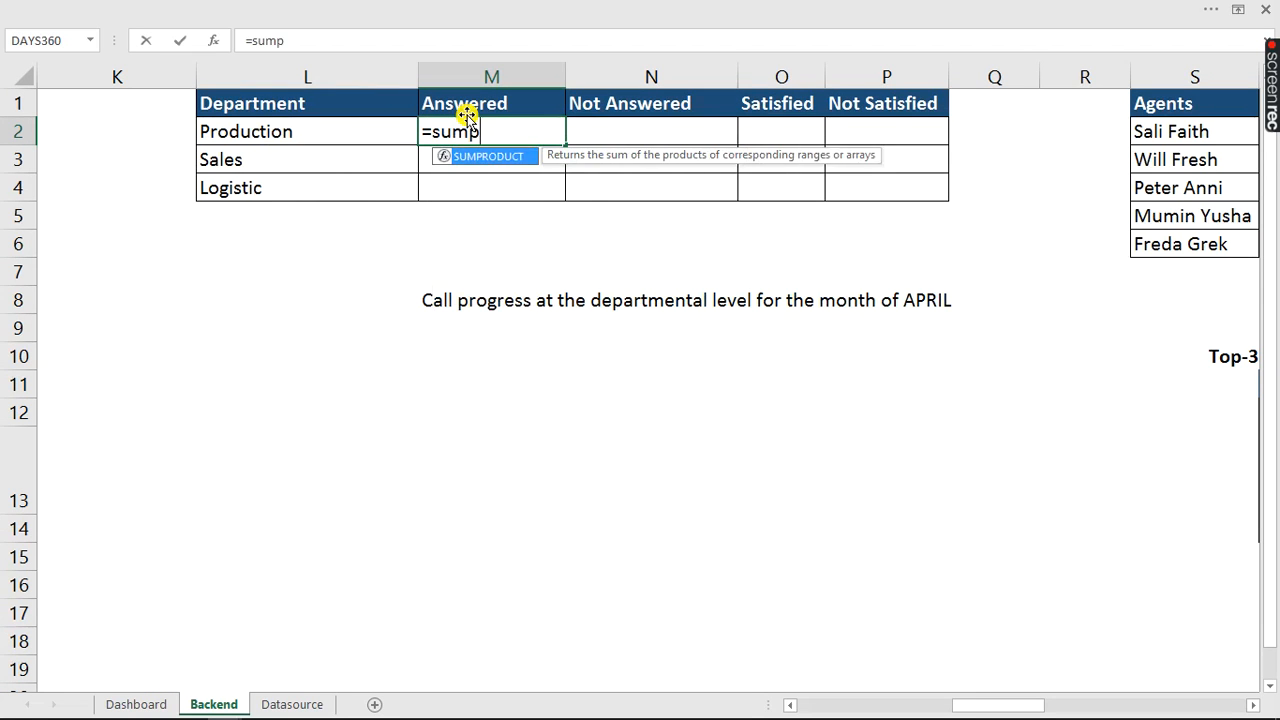
key("Tab")
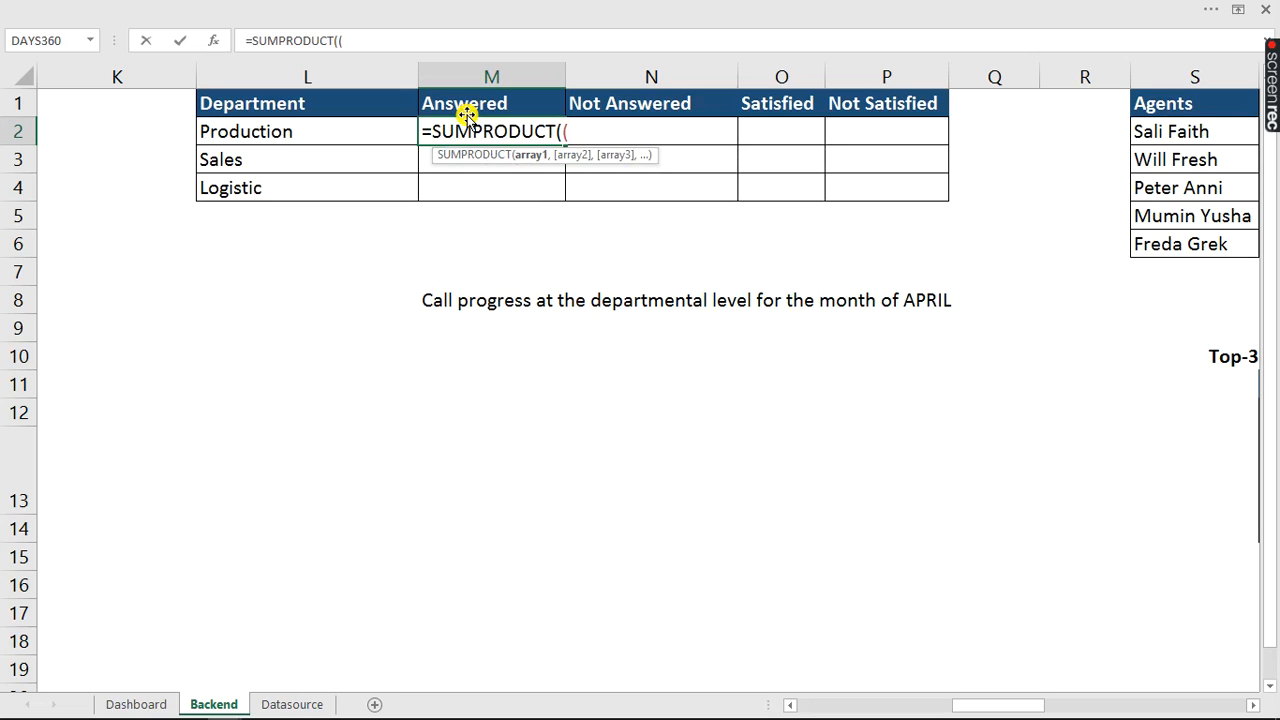
type("(ful")
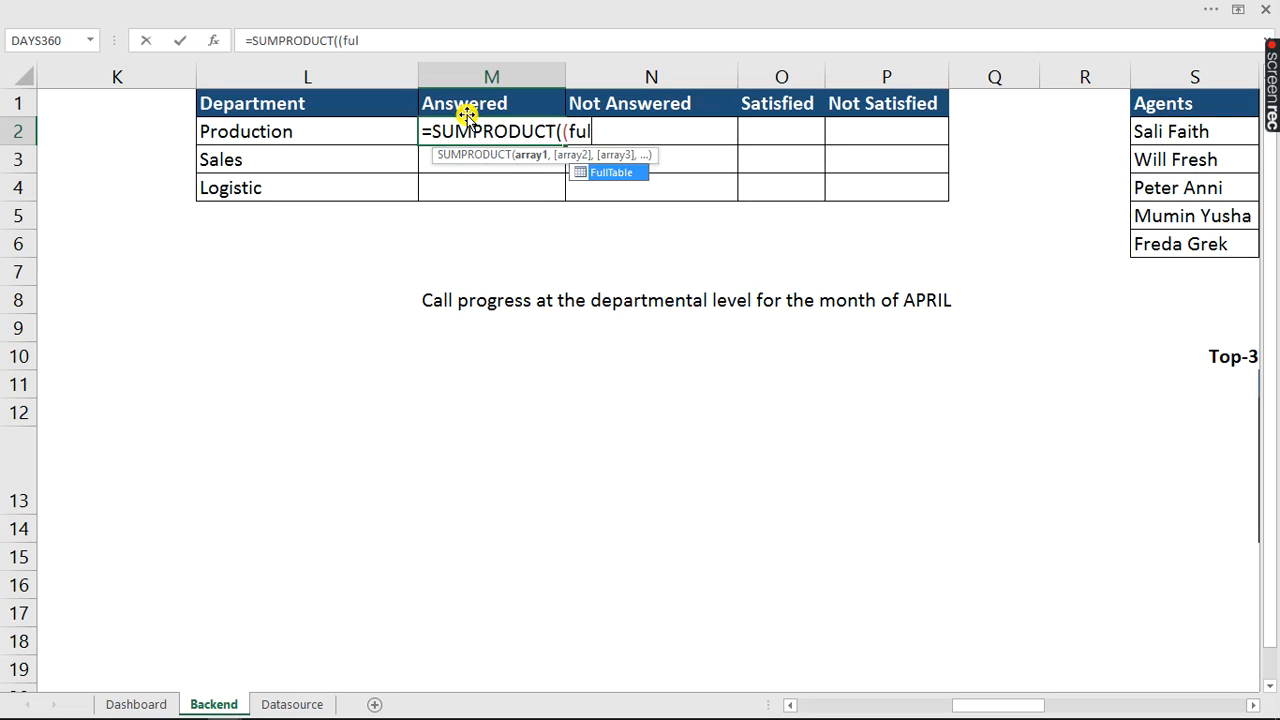
key("Tab")
type("[")
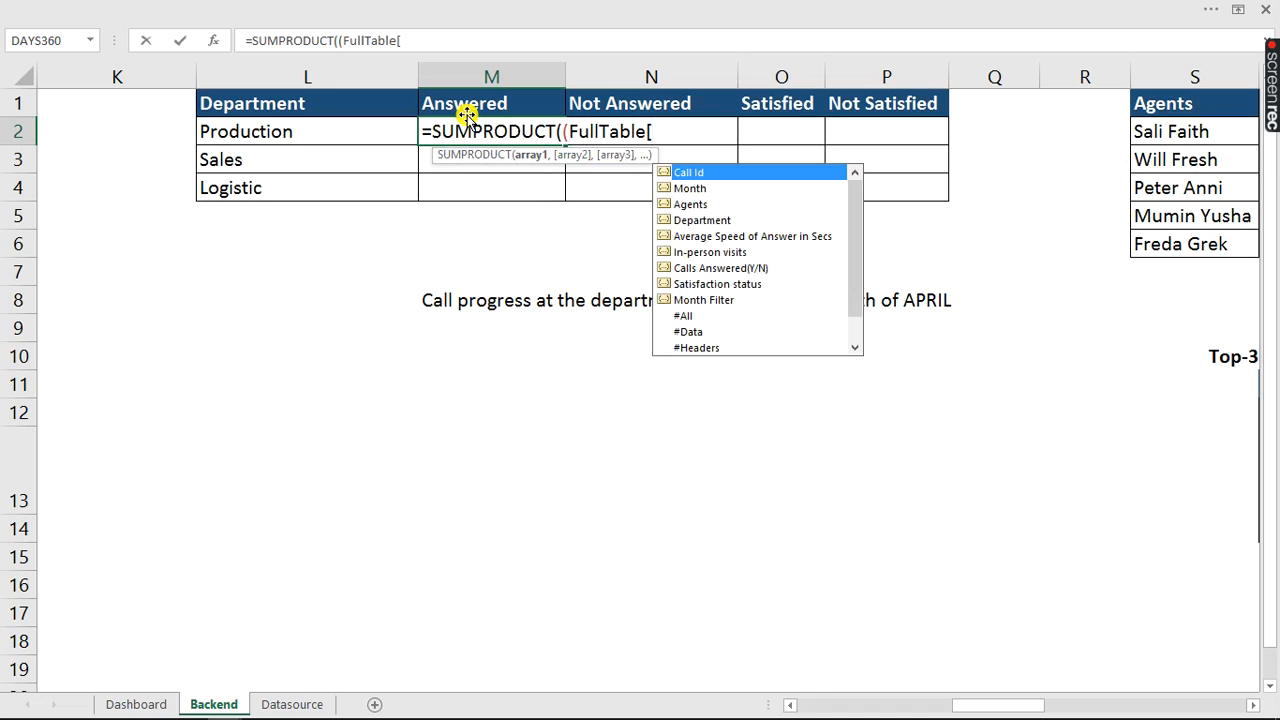
key("Down")
key("Down")
key("Down")
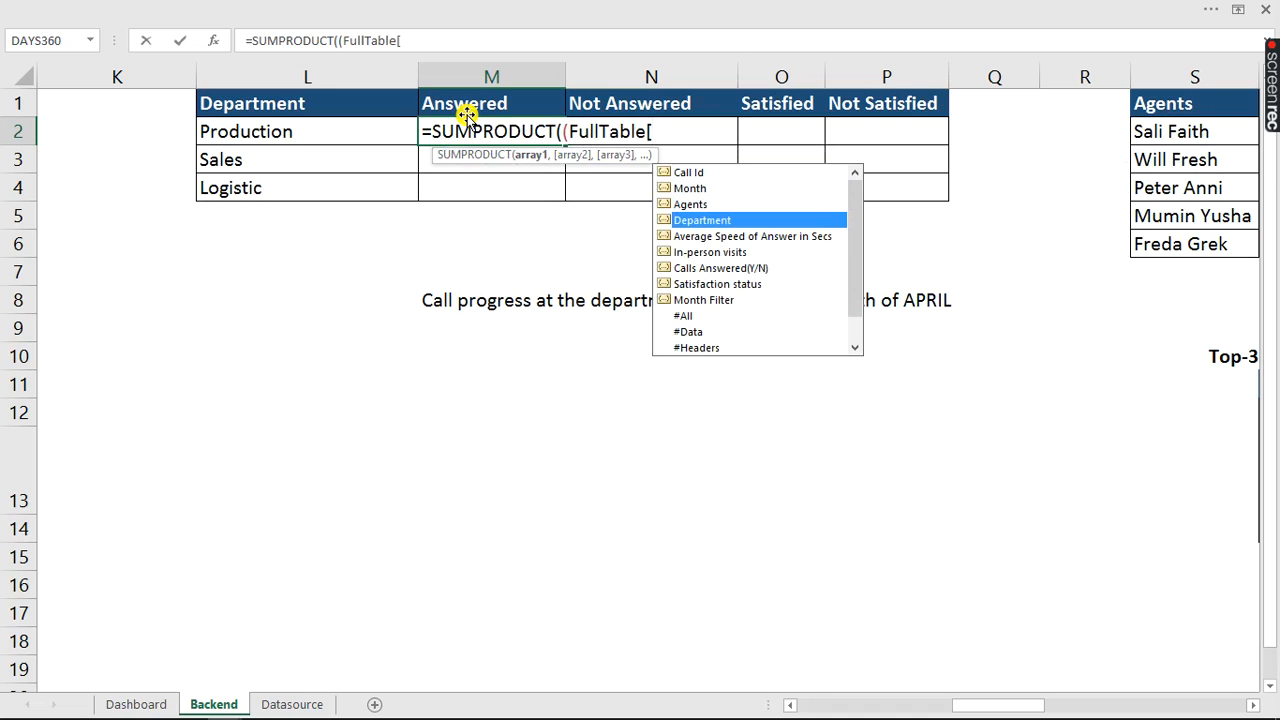
key("Tab")
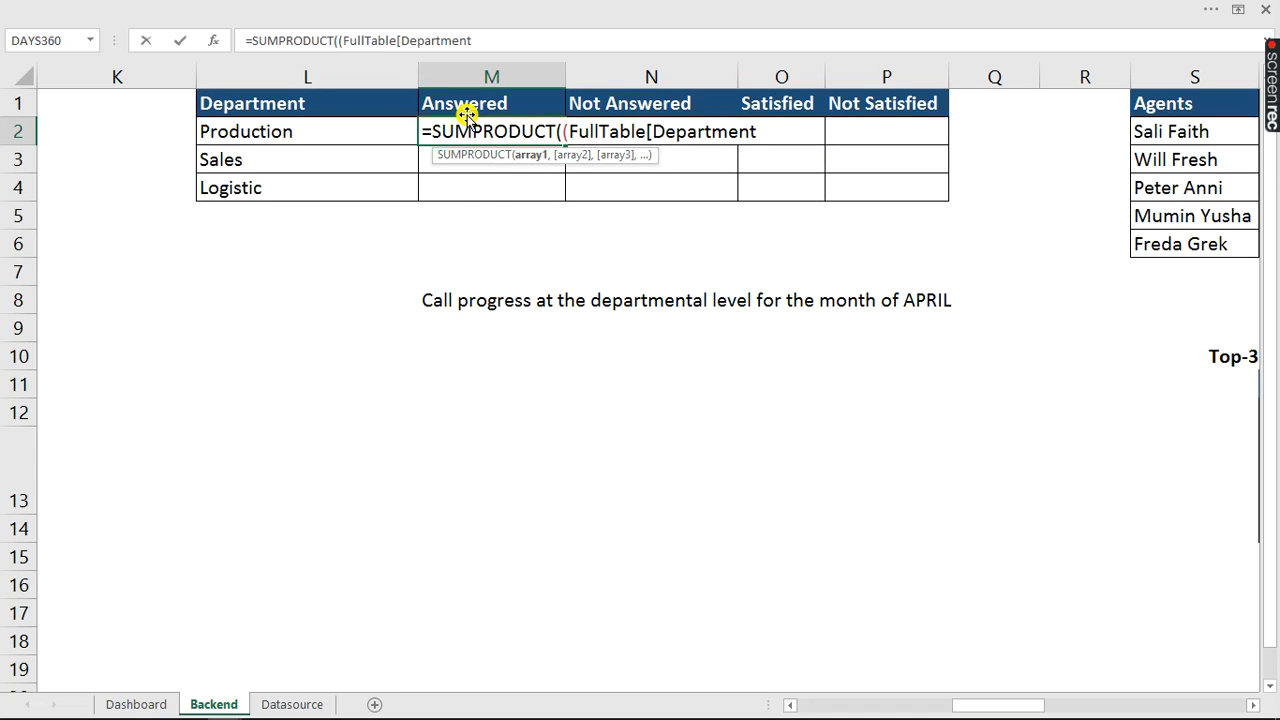
type("]=")
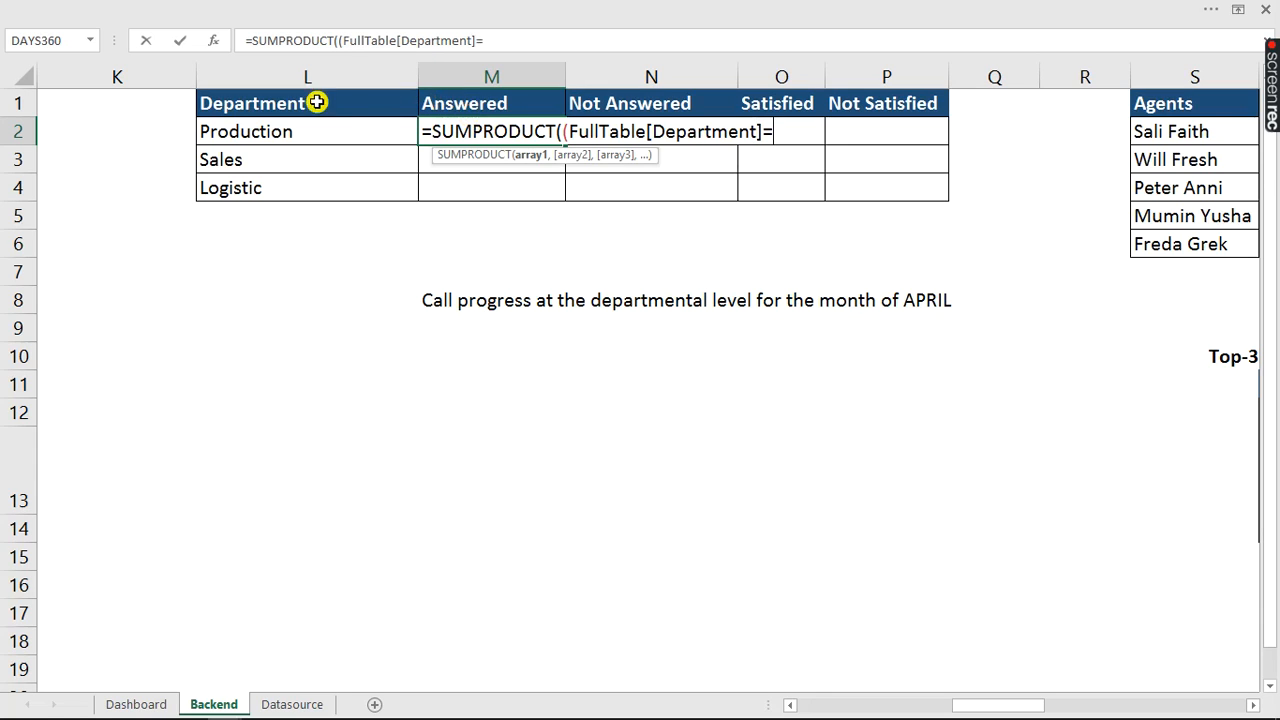
left_click(320, 135)
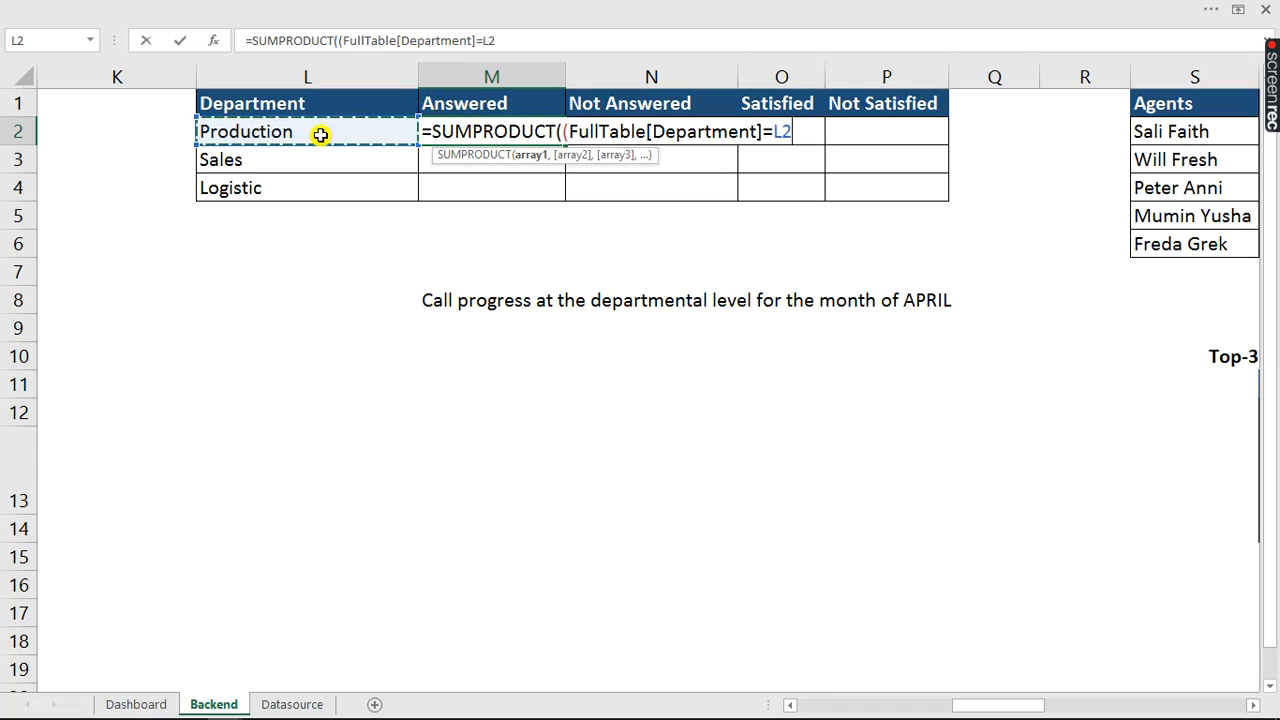
- Multiply the condition in the M2 formula by a second condition, FullTable[Month Filter]=TRUE
type(")*(")
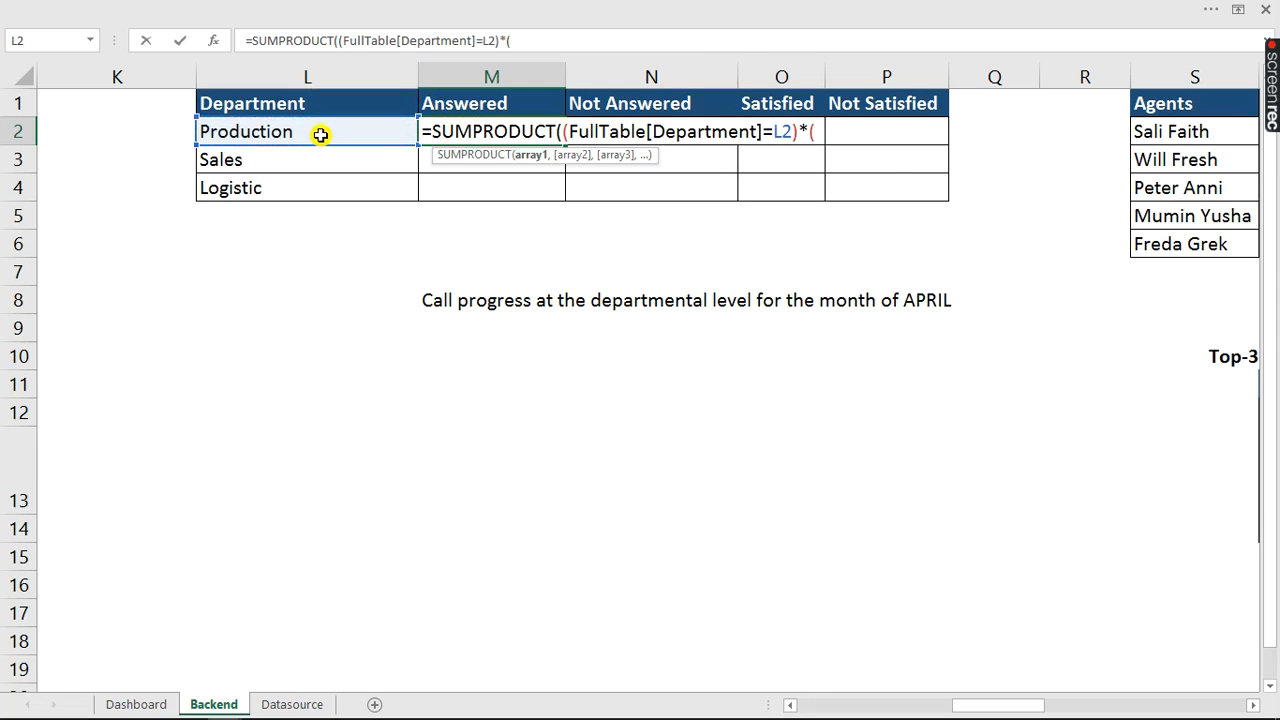
type("ful")
key("Tab")
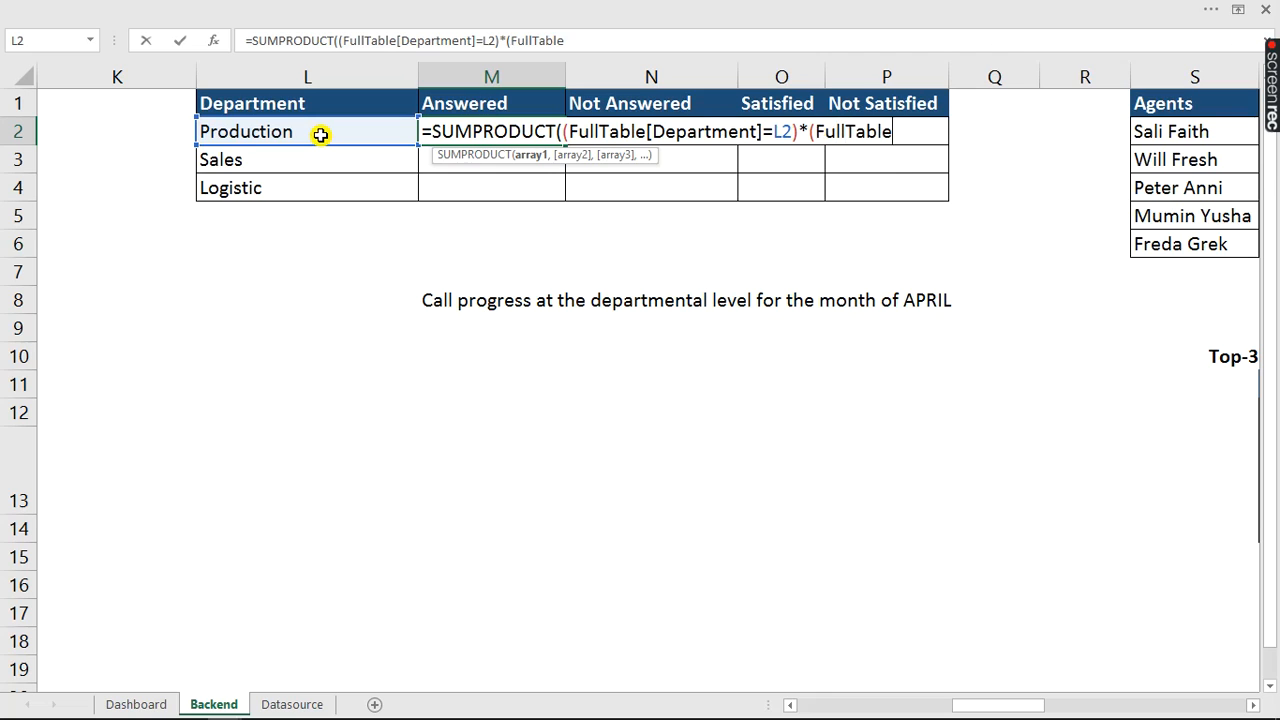
type("[")
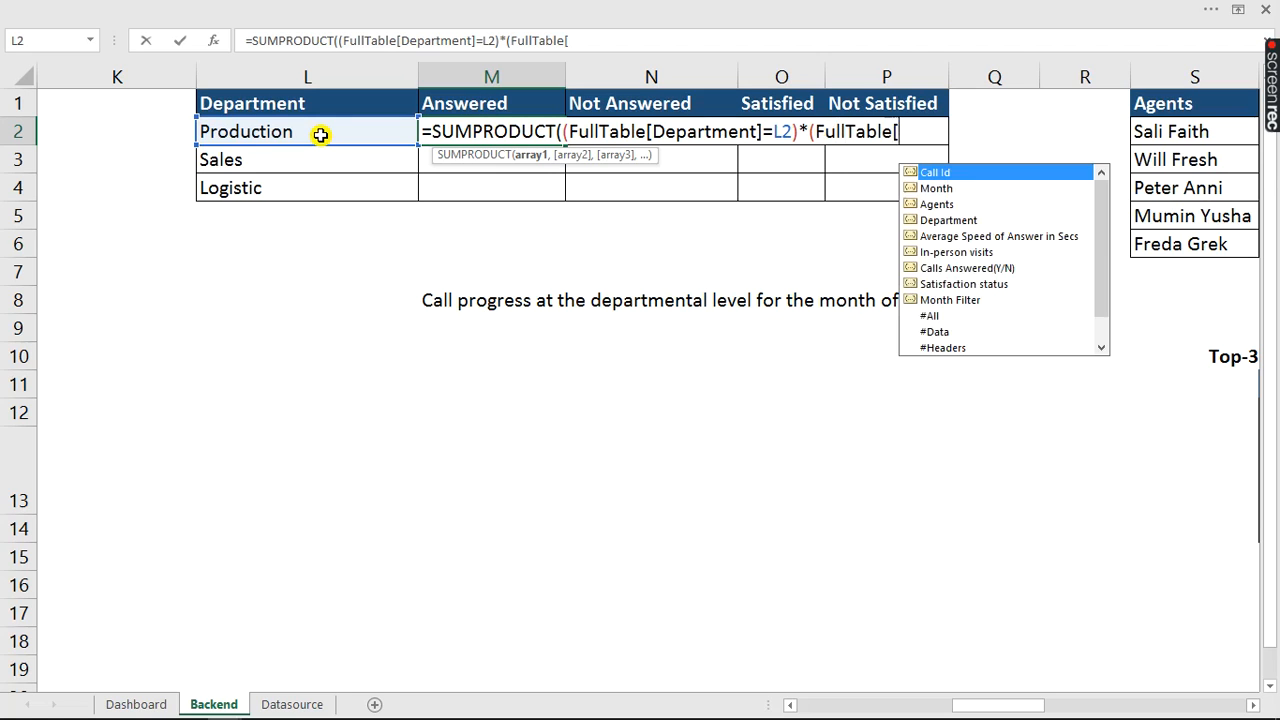
type("mo")
key("Down")
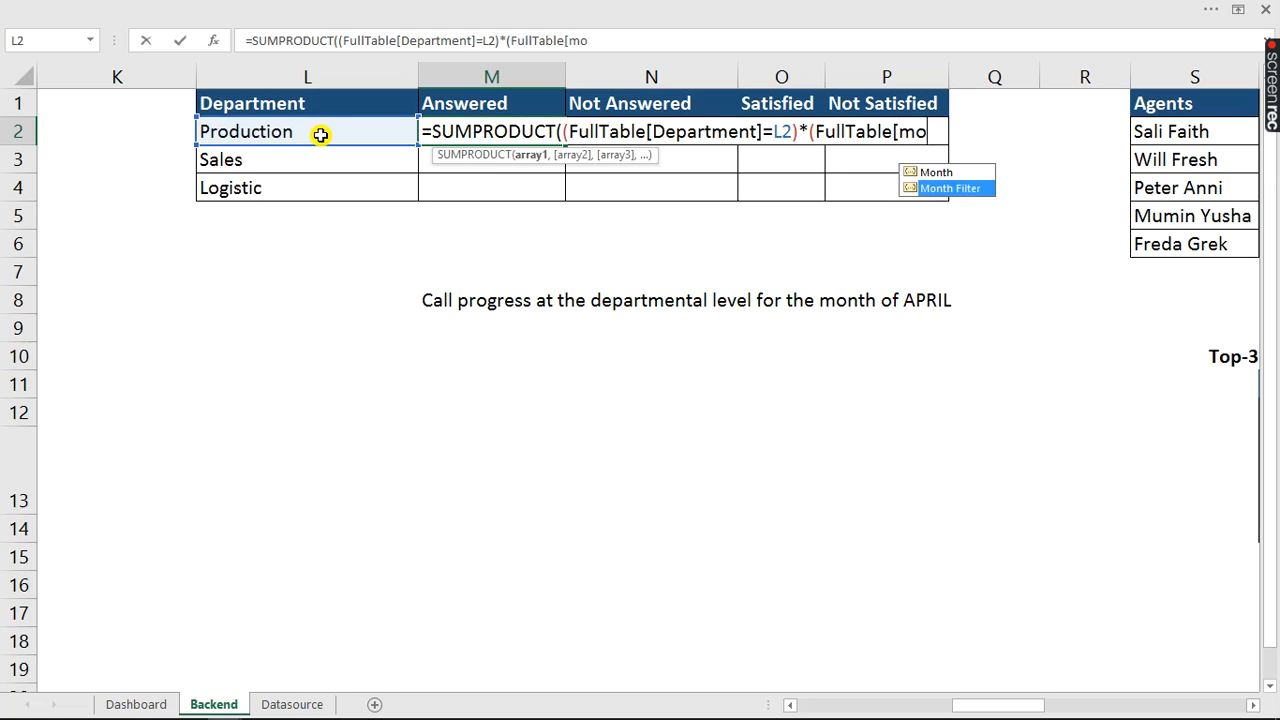
key("Tab")
type("]")
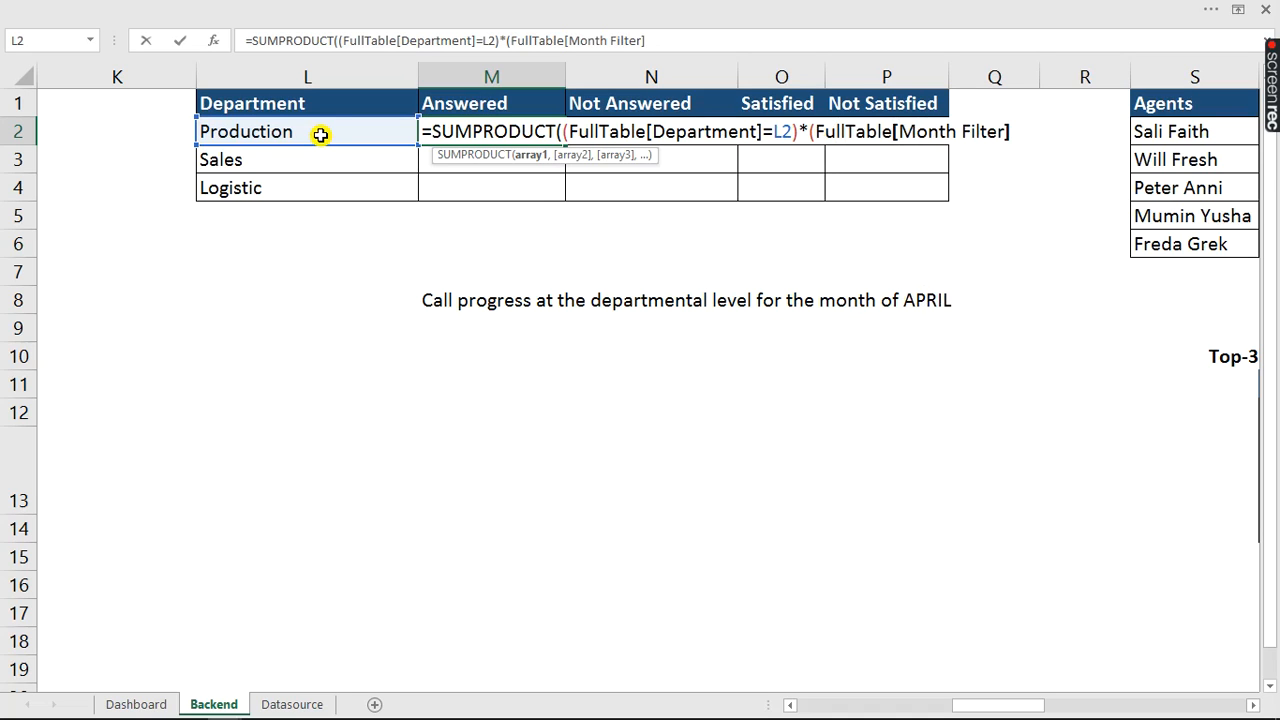
type("=tru")
key("Tab")
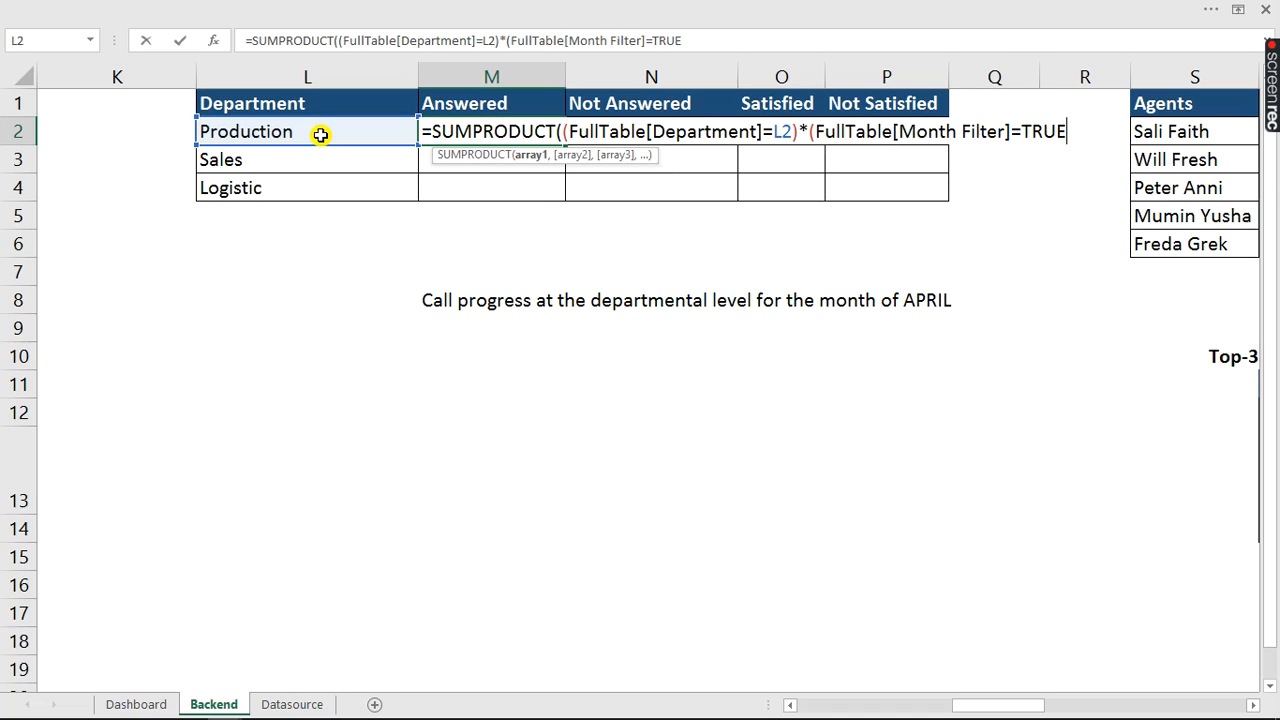
- Complete the M2 formula with a third multiplied condition, FullTable[Calls Answered(Y/N)]="Y", and enter it
type(")*(")
type("ful")
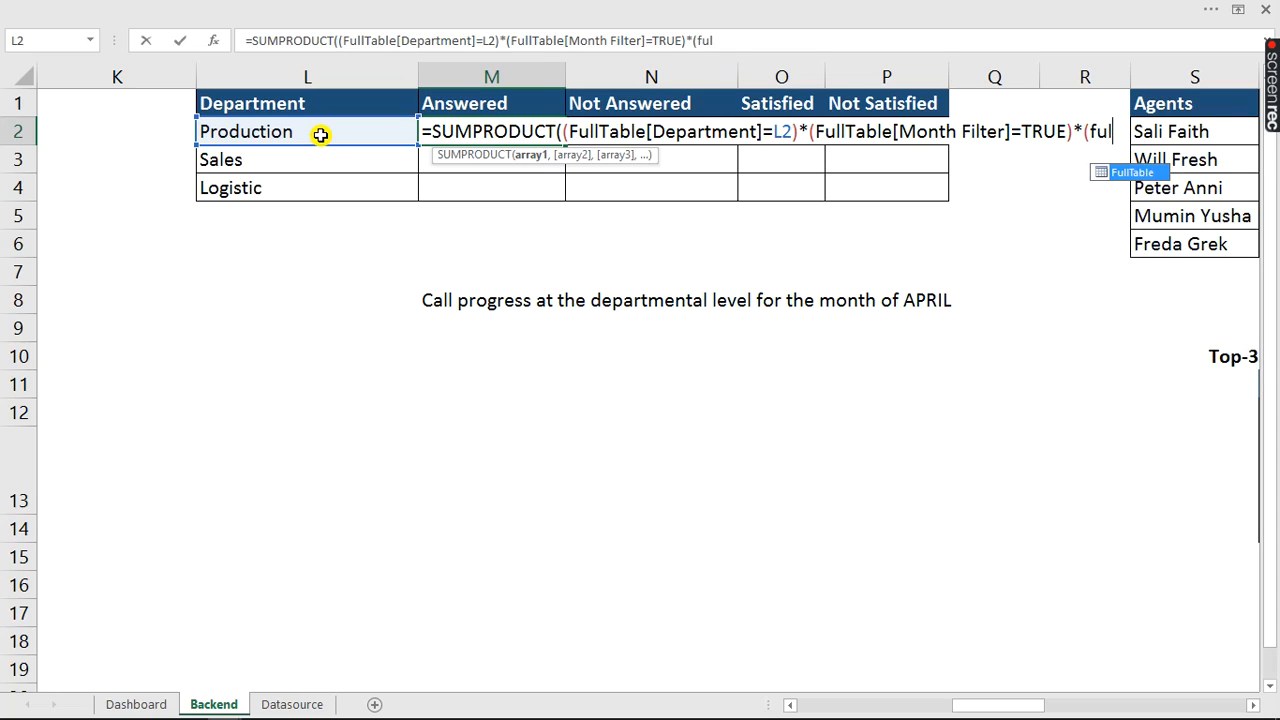
key("Tab")
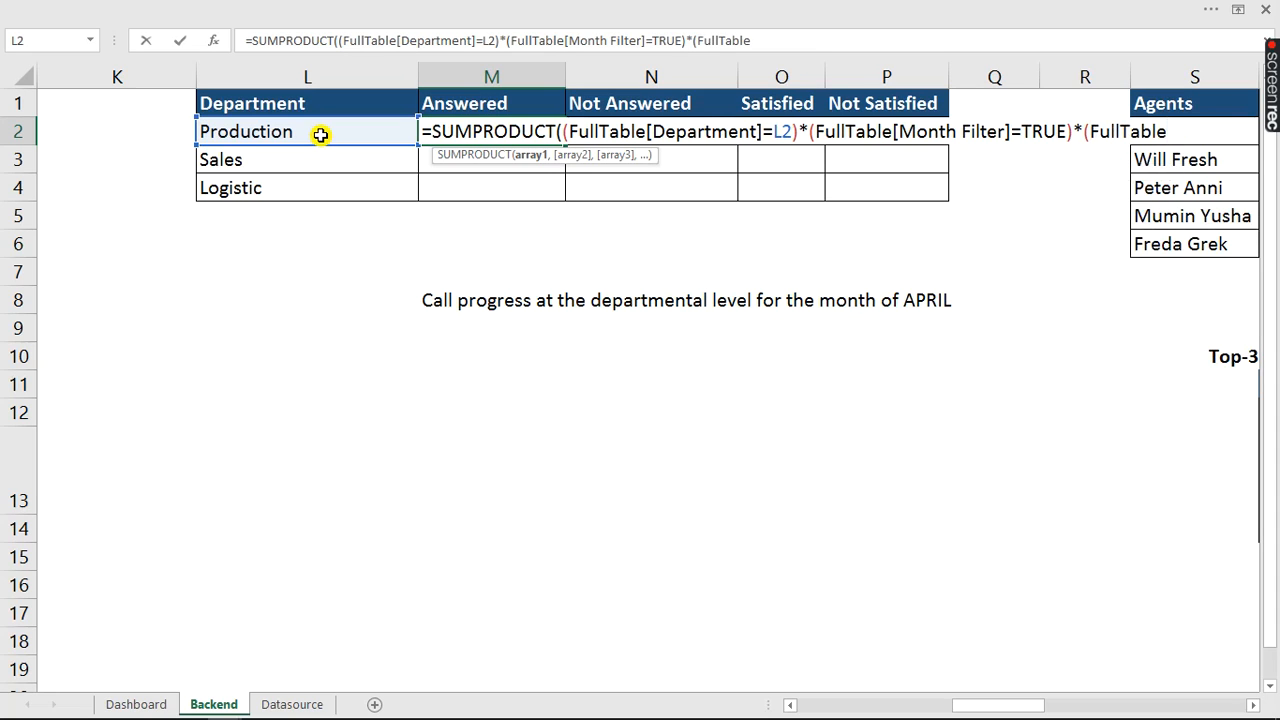
type("[")
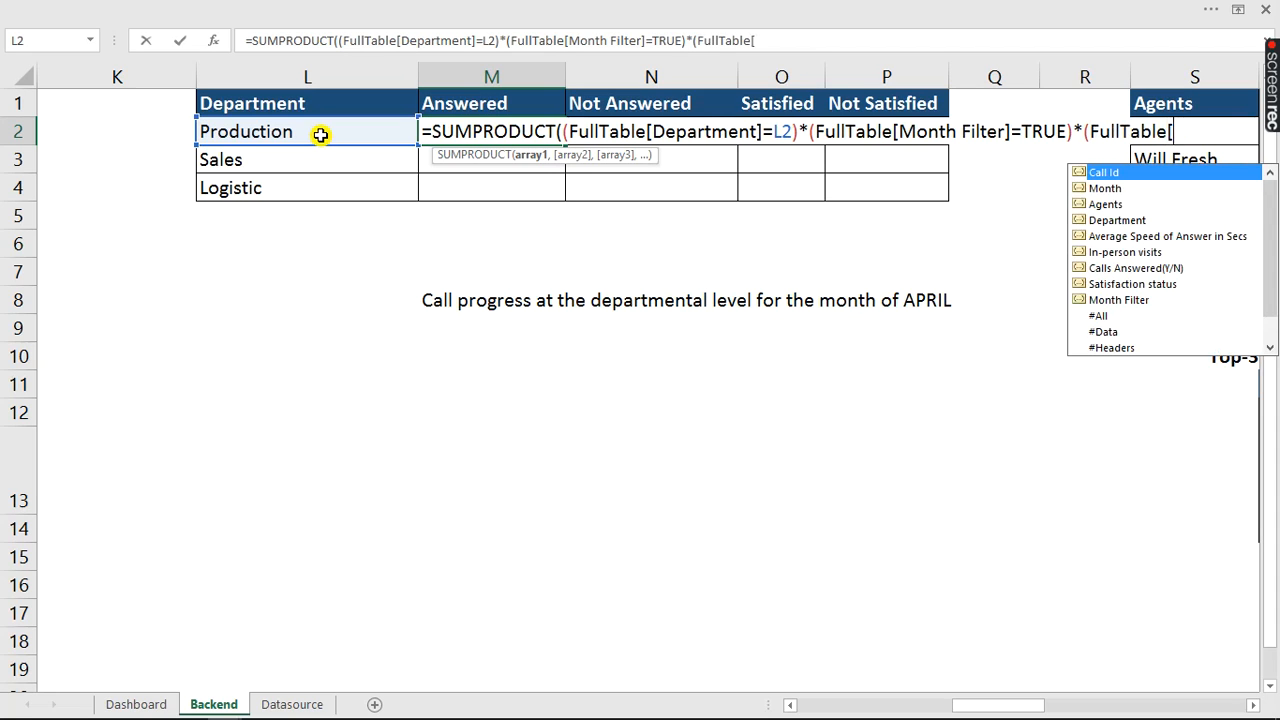
type("ca")
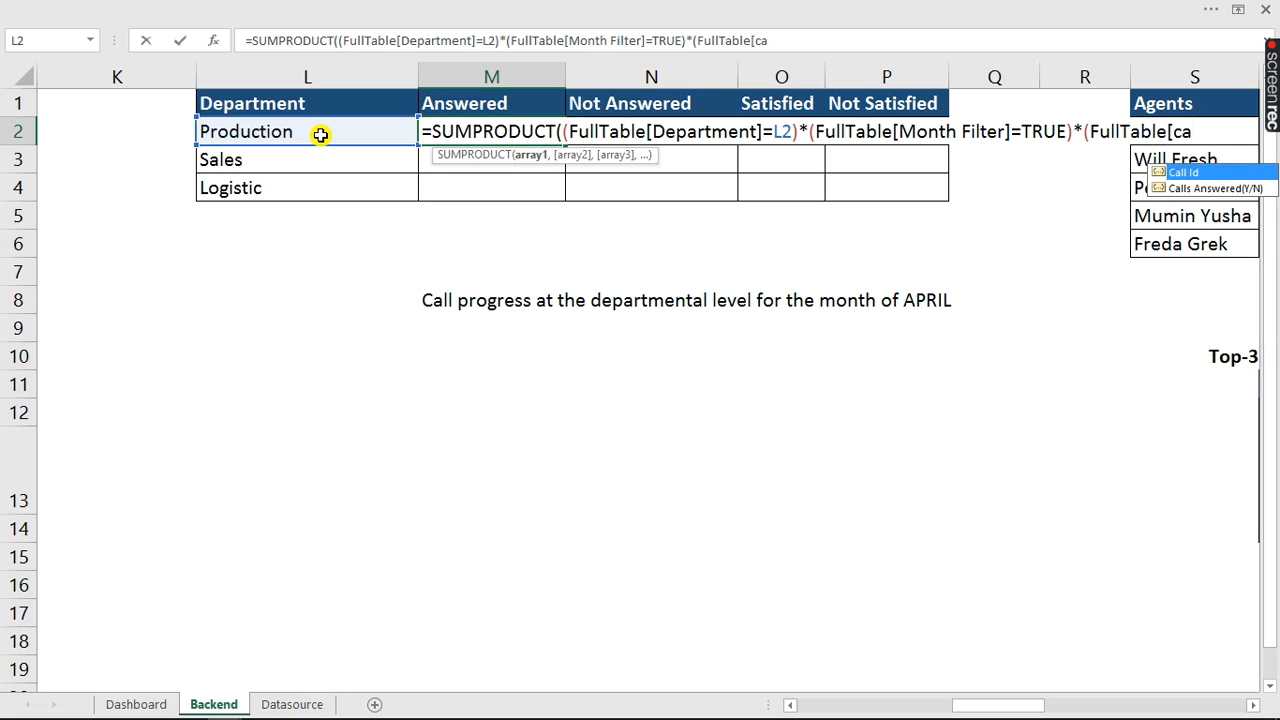
key("Down")
key("Tab")
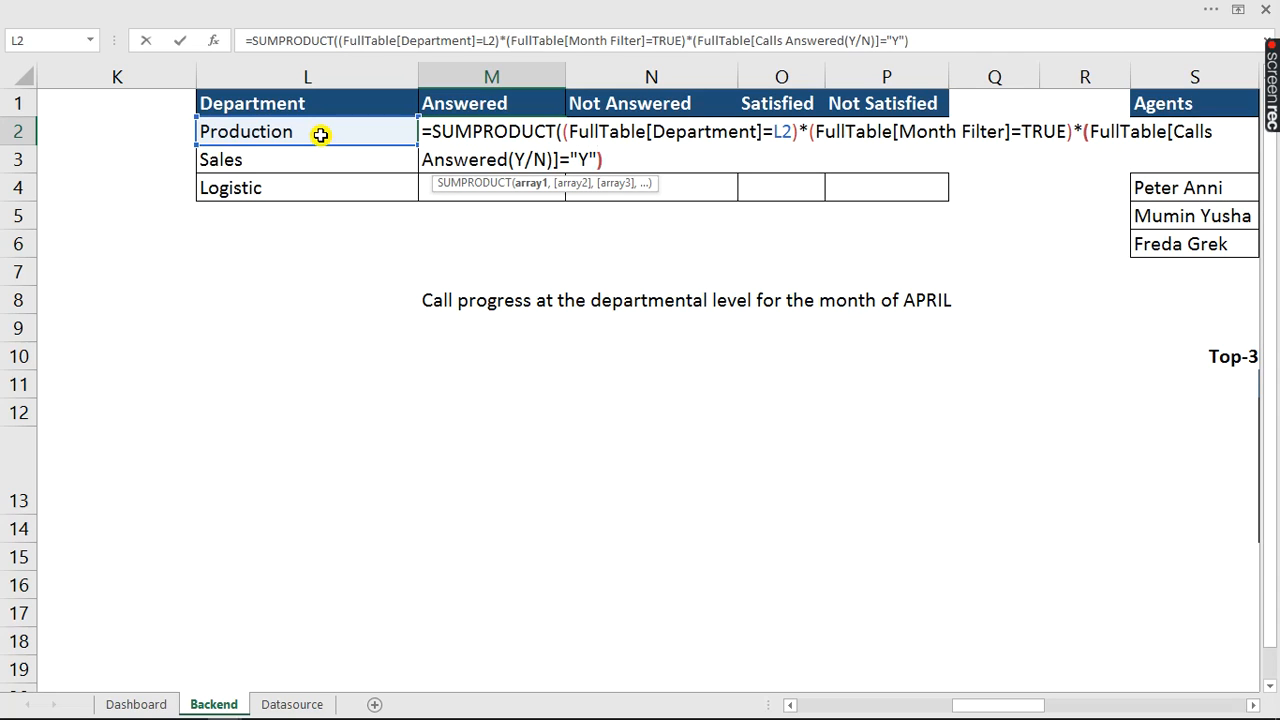
key("Return")
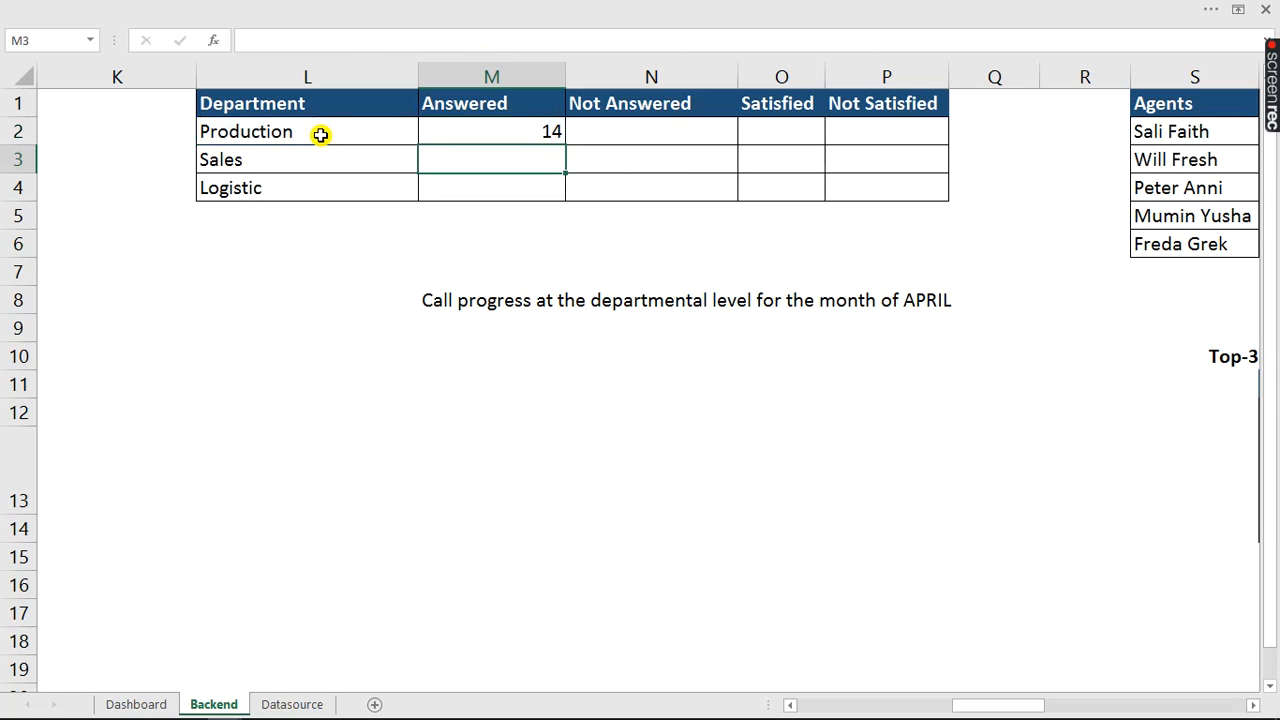
- Fill the Answered formula from M2 down to the Sales and Logistic rows
left_click(512, 127)
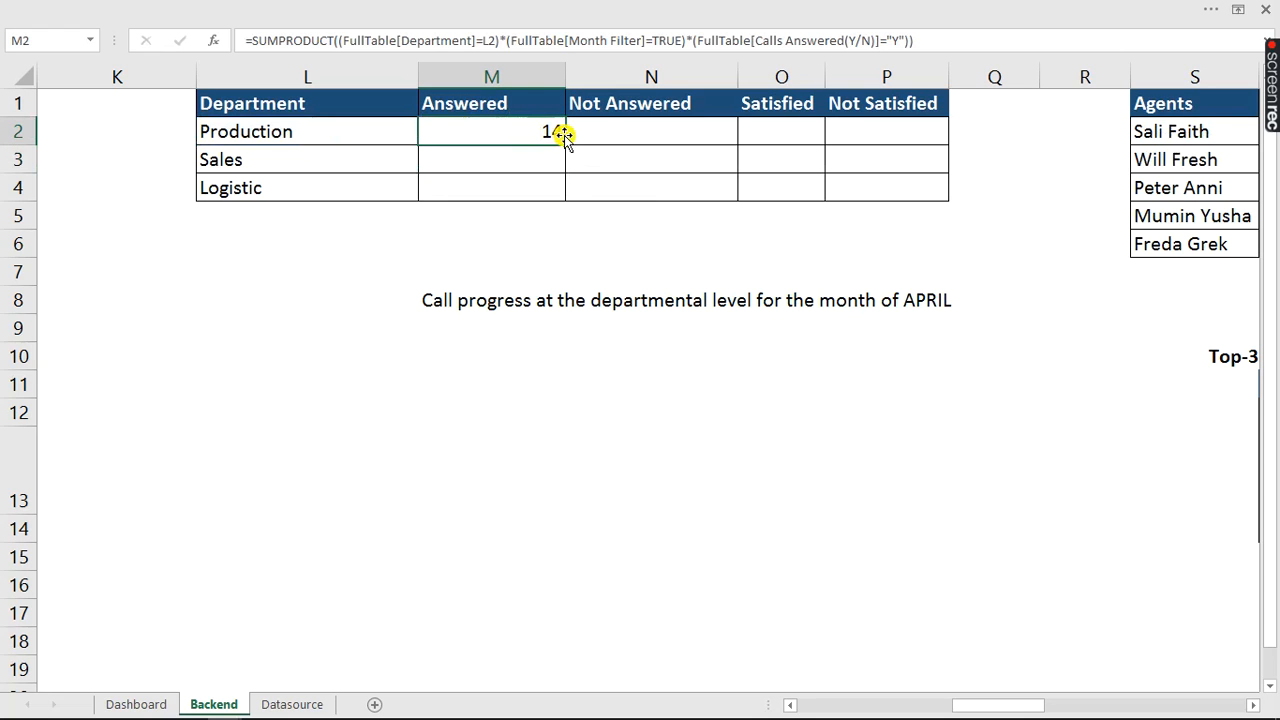
double_click(565, 143)
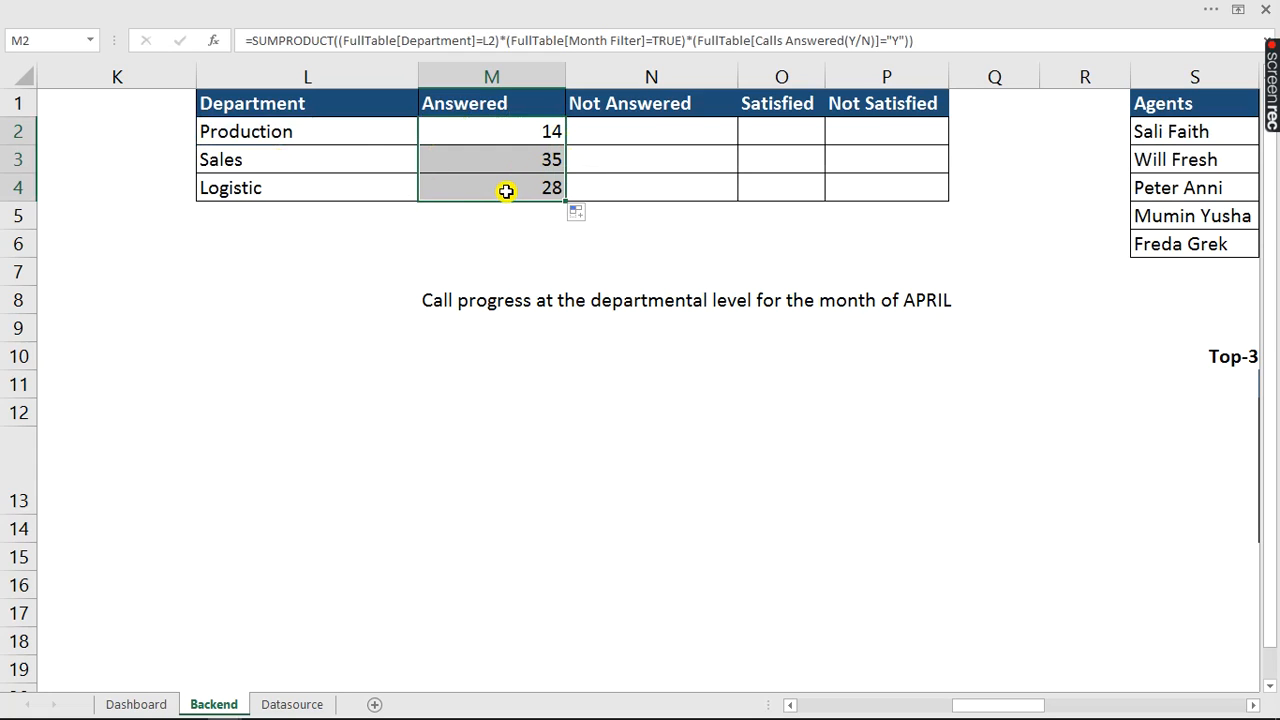
key("shift+Up")
- Copy the exact text of the M2 formula into Production's Not Answered and Satisfied cells, N2 and O2
left_click(545, 131)
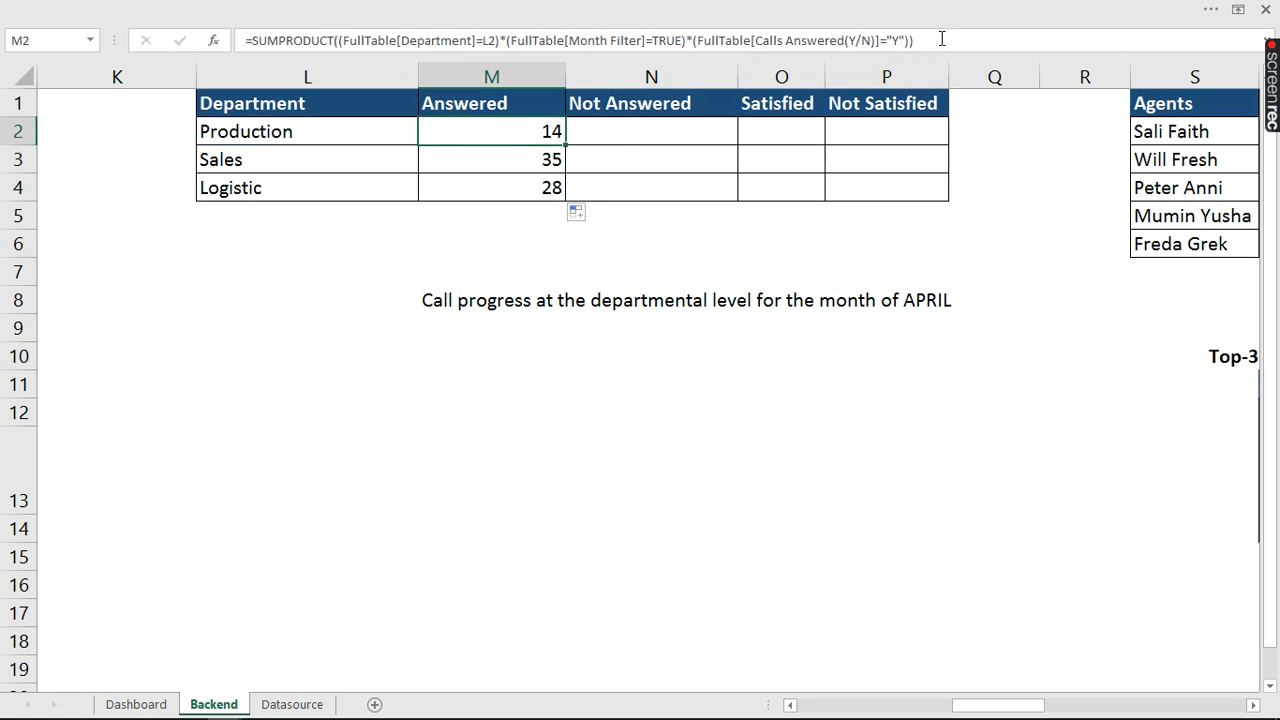
left_click_drag(941, 38, 193, 27)
key("ctrl+c")
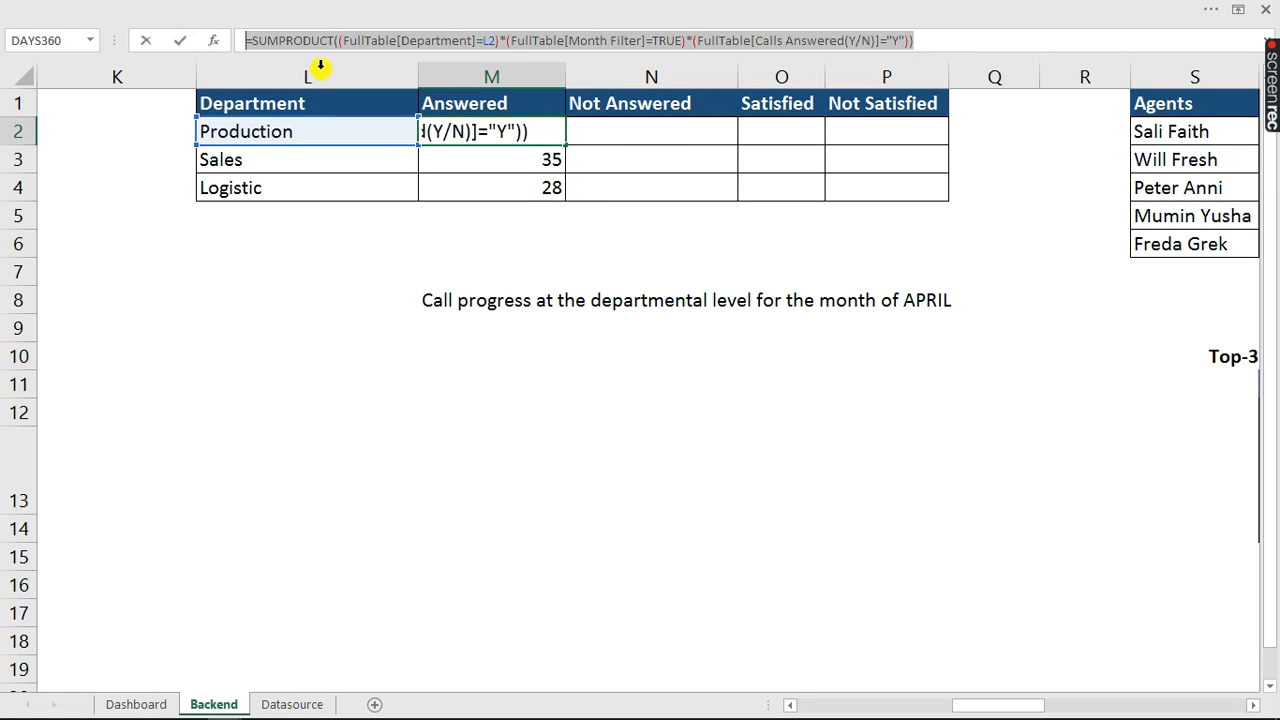
key("Escape")
left_click(625, 131)
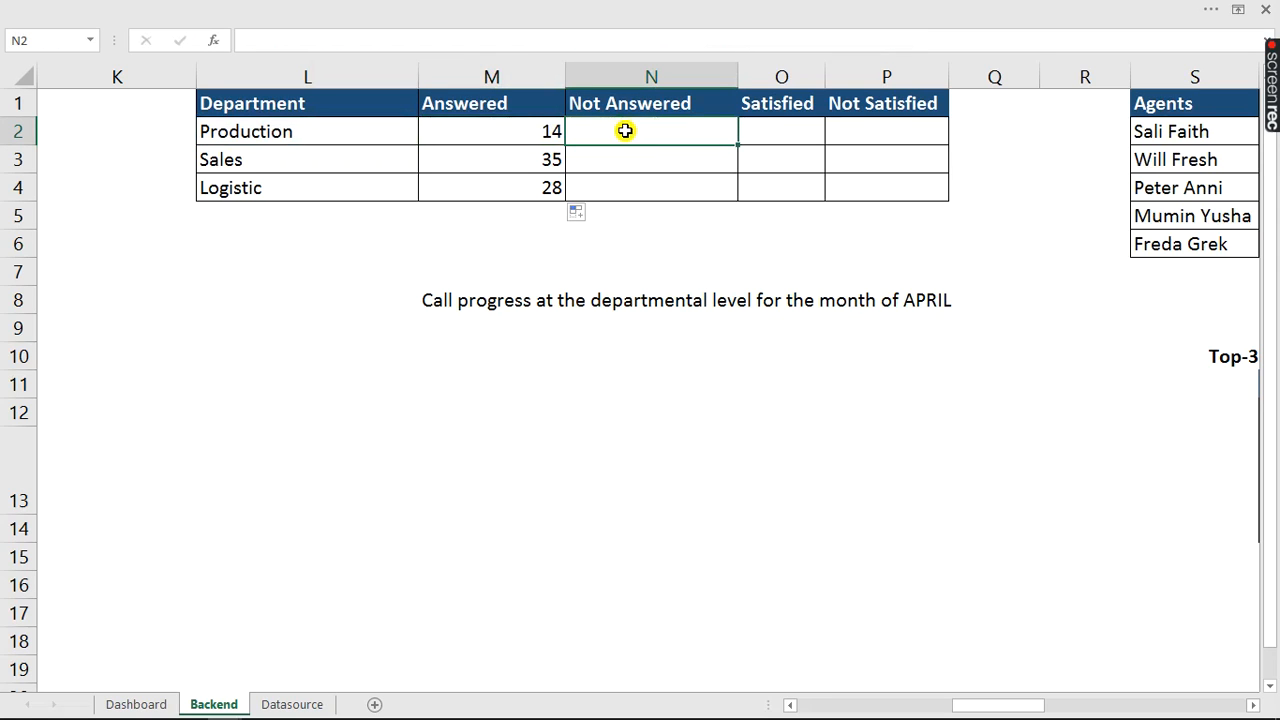
key("ctrl+v")
left_click(766, 131)
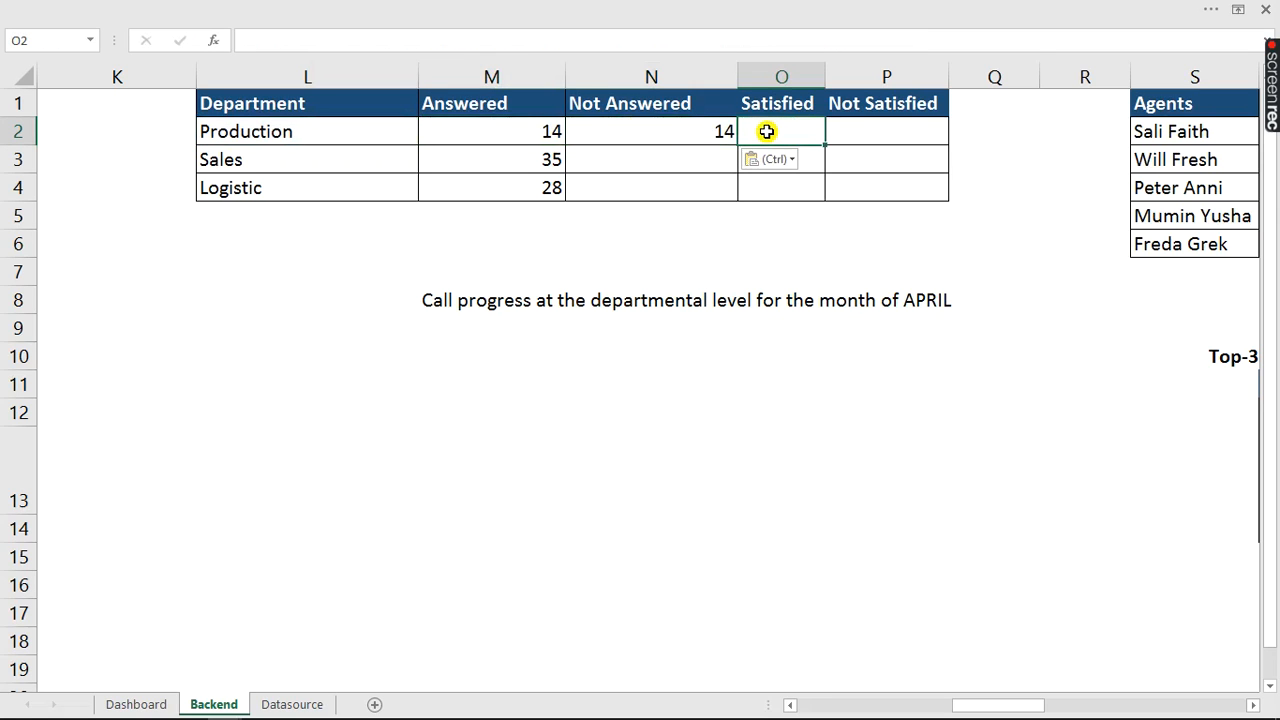
key("ctrl+v")
- Edit Production's Not Answered formula in N2 so that its Calls Answered(Y/N) condition equals "N"
left_click(677, 131)
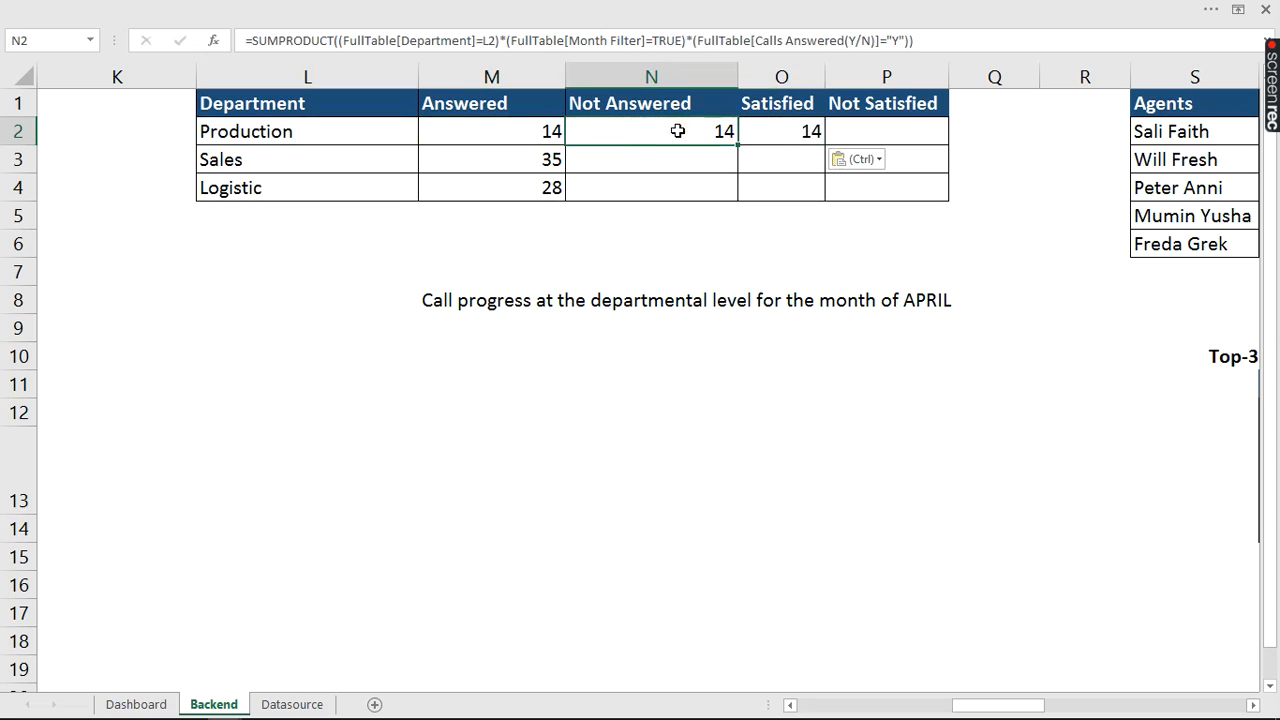
left_click(896, 40)
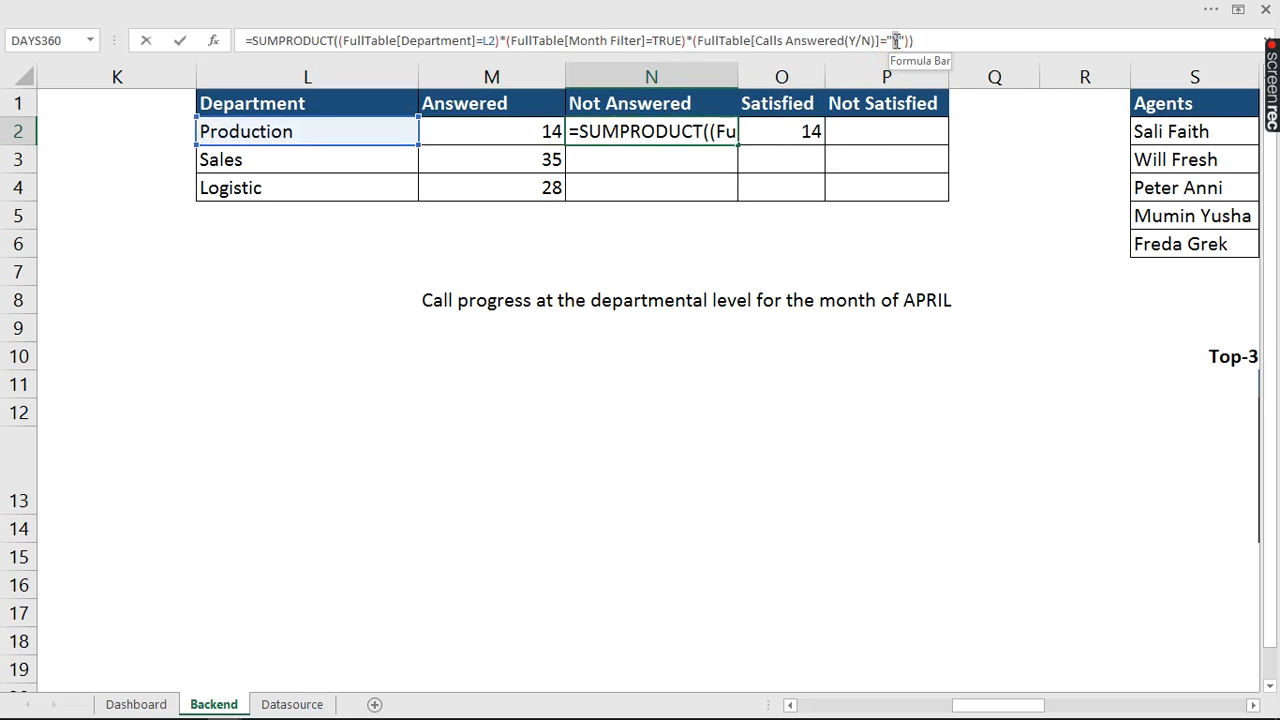
left_click(895, 40)
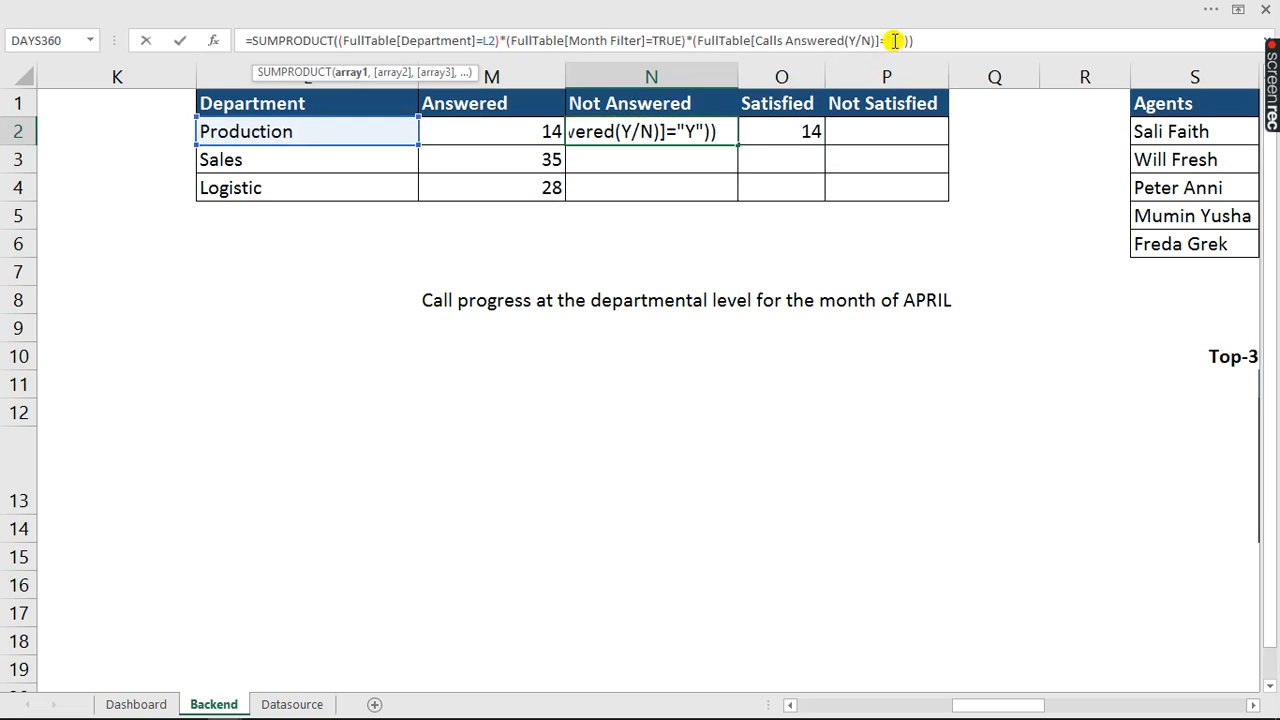
key("BackSpace")
type("N")
key("Return")
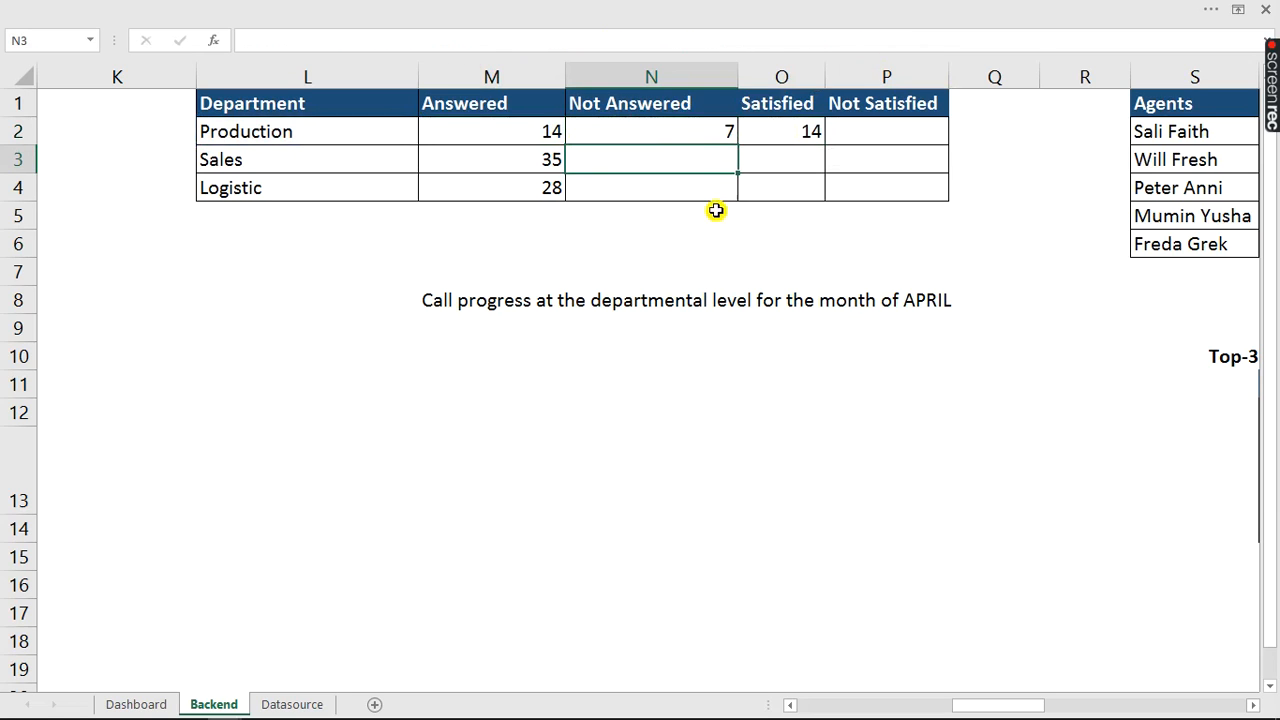
- Fill the Not Answered formula from N2 down to the Sales and Logistic rows
left_click(694, 128)
left_click_drag(737, 147, 738, 195)
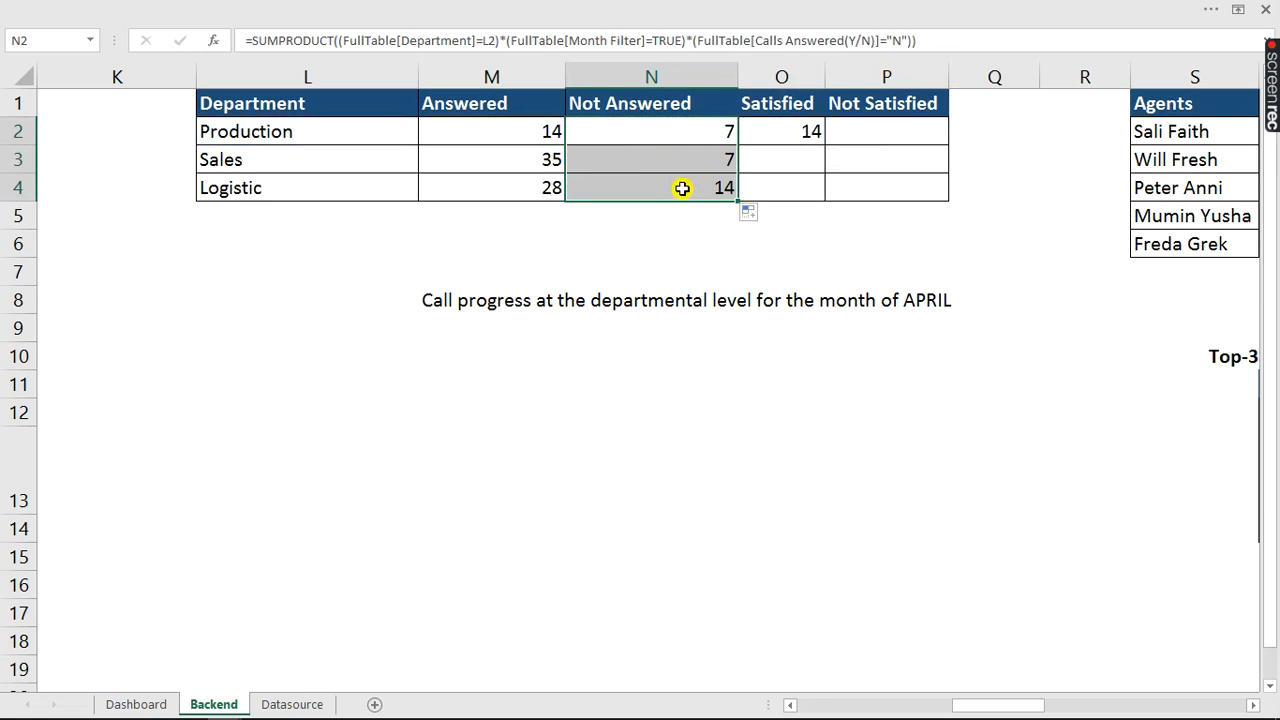
- Replace the third condition of the Satisfied formula in O2 with FullTable[Satisfaction status]=1 and fill it down to the Logistic row
left_click(811, 130)
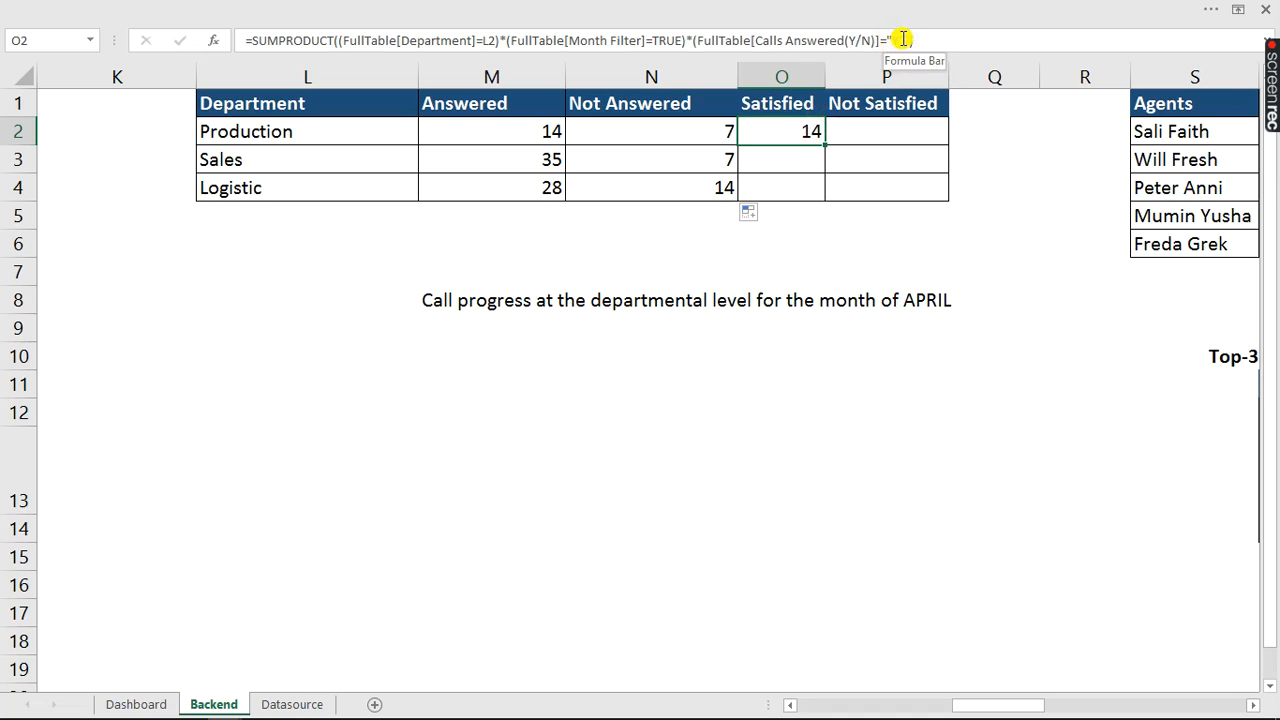
left_click_drag(904, 38, 755, 40)
type("sf")
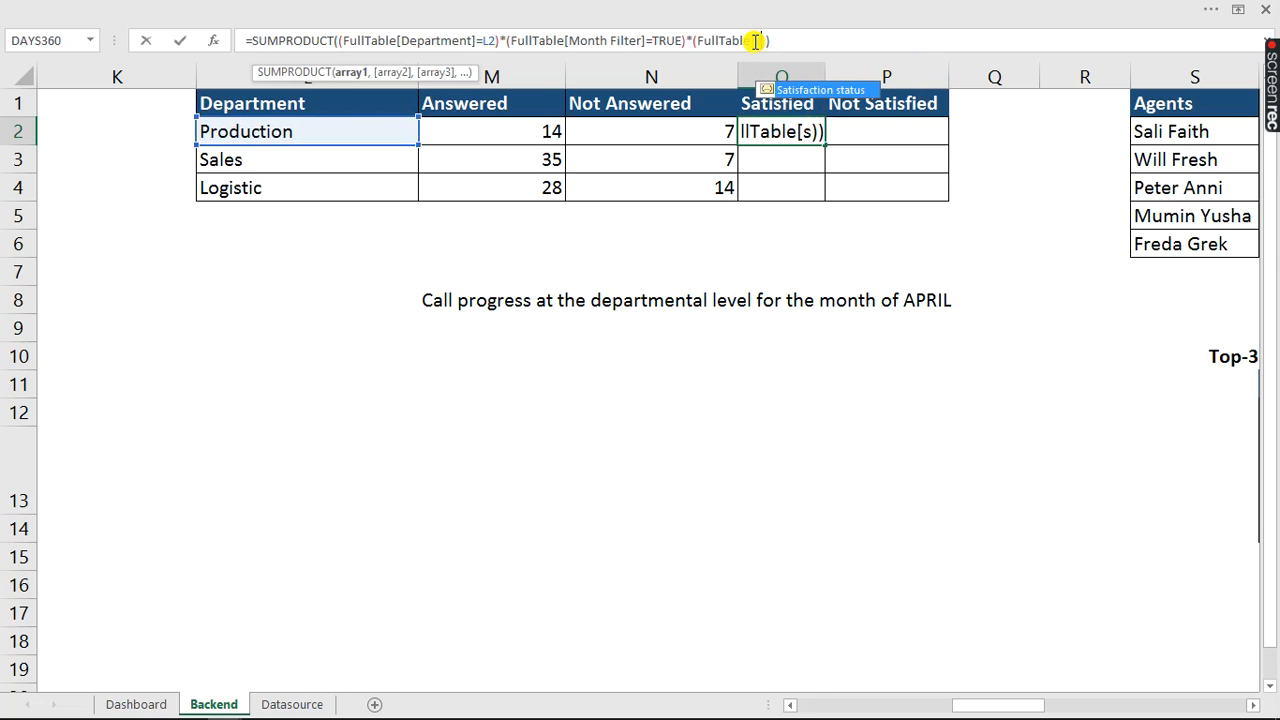
type("a")
key("Tab")
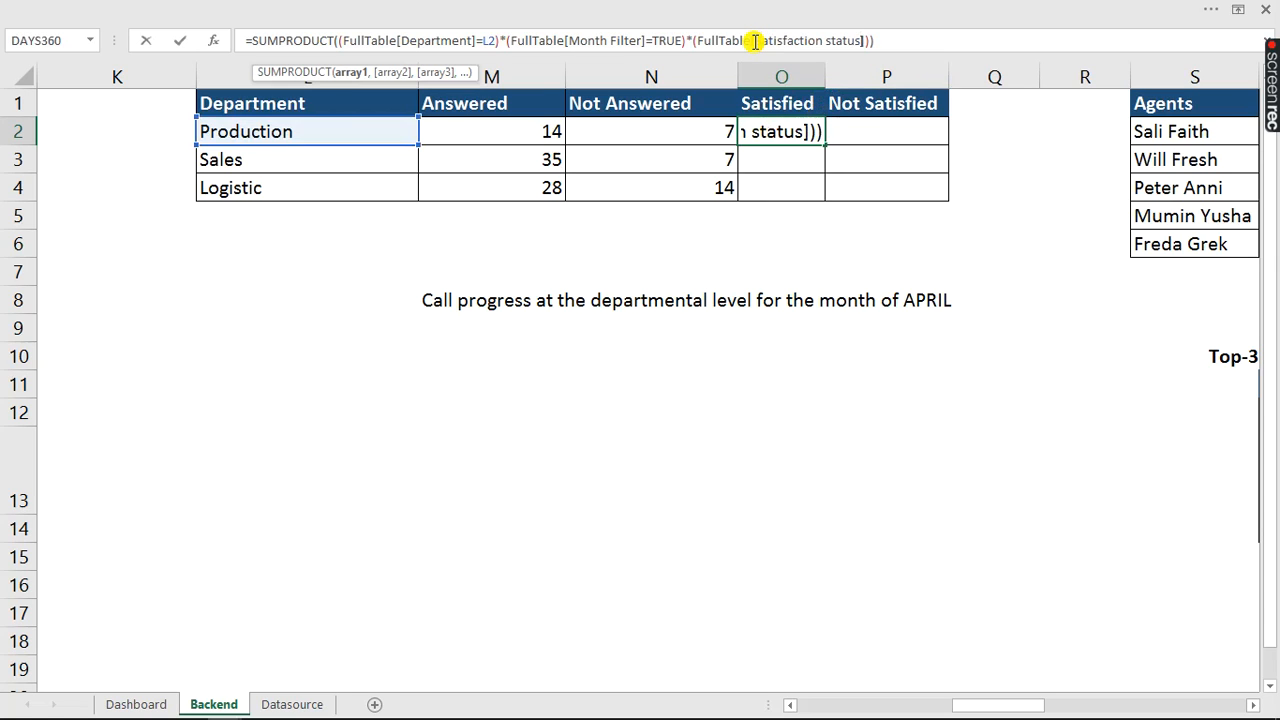
type("]=1")
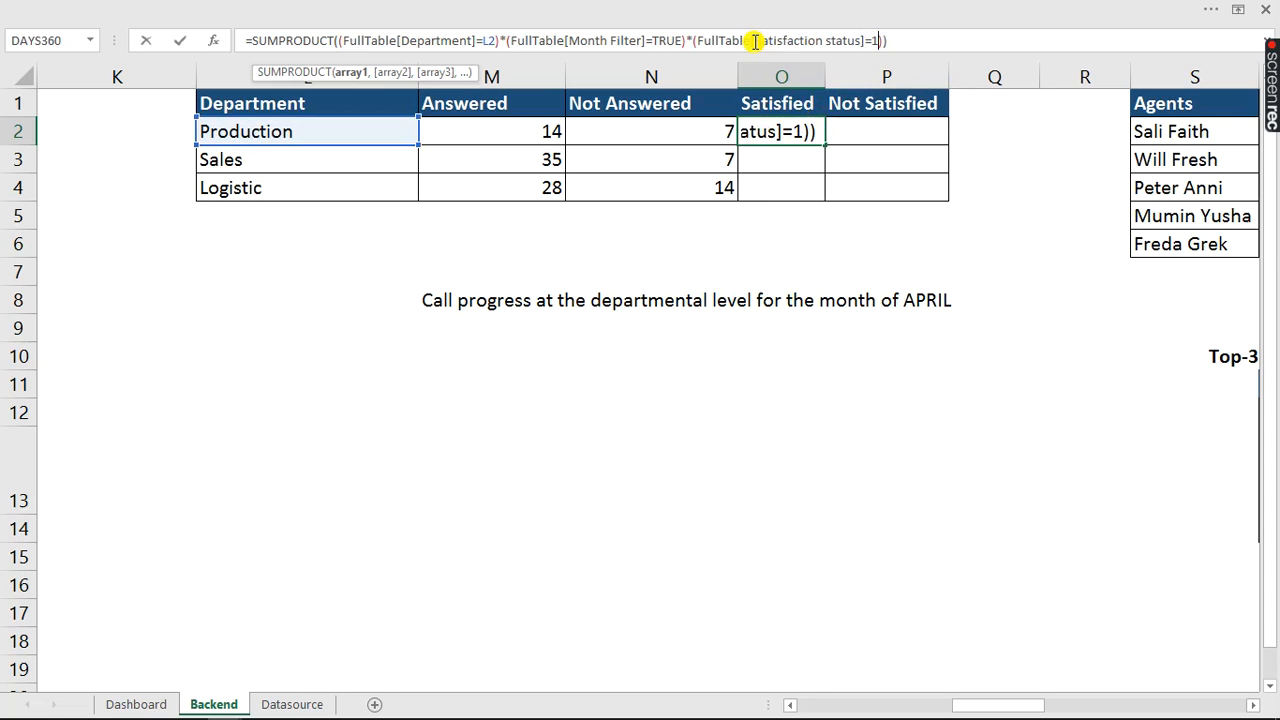
key("Return")
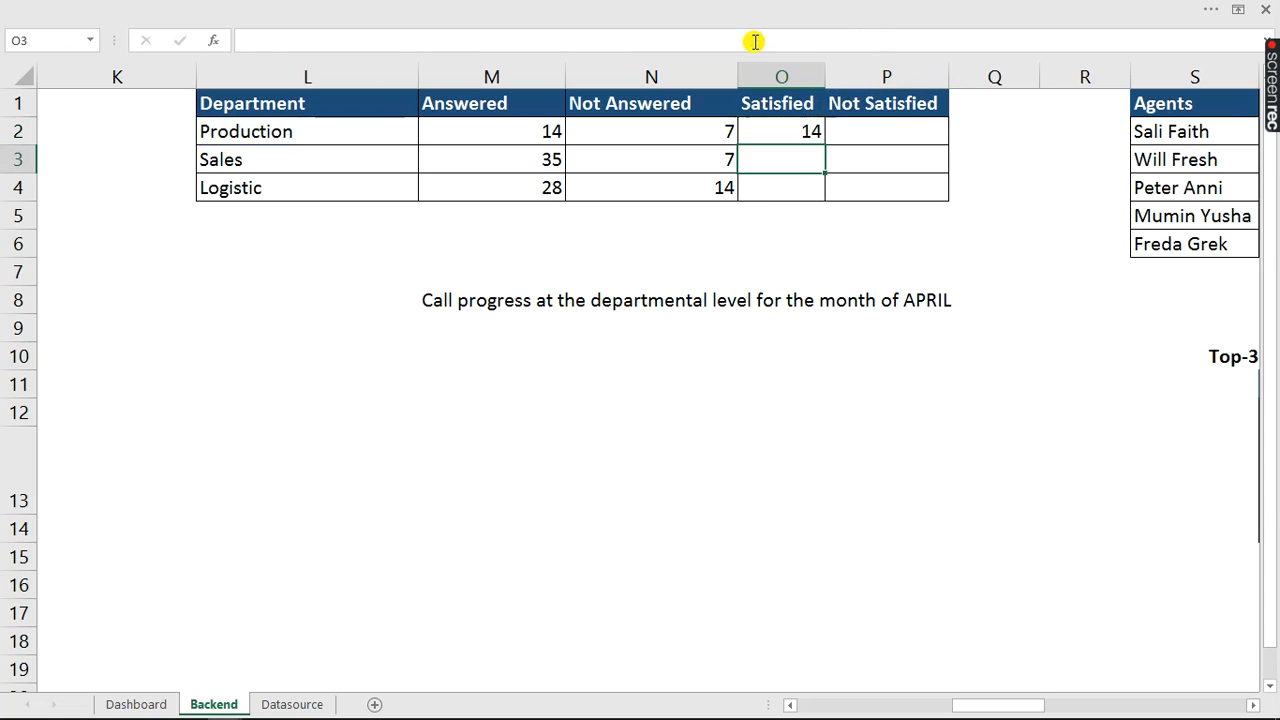
left_click(812, 133)
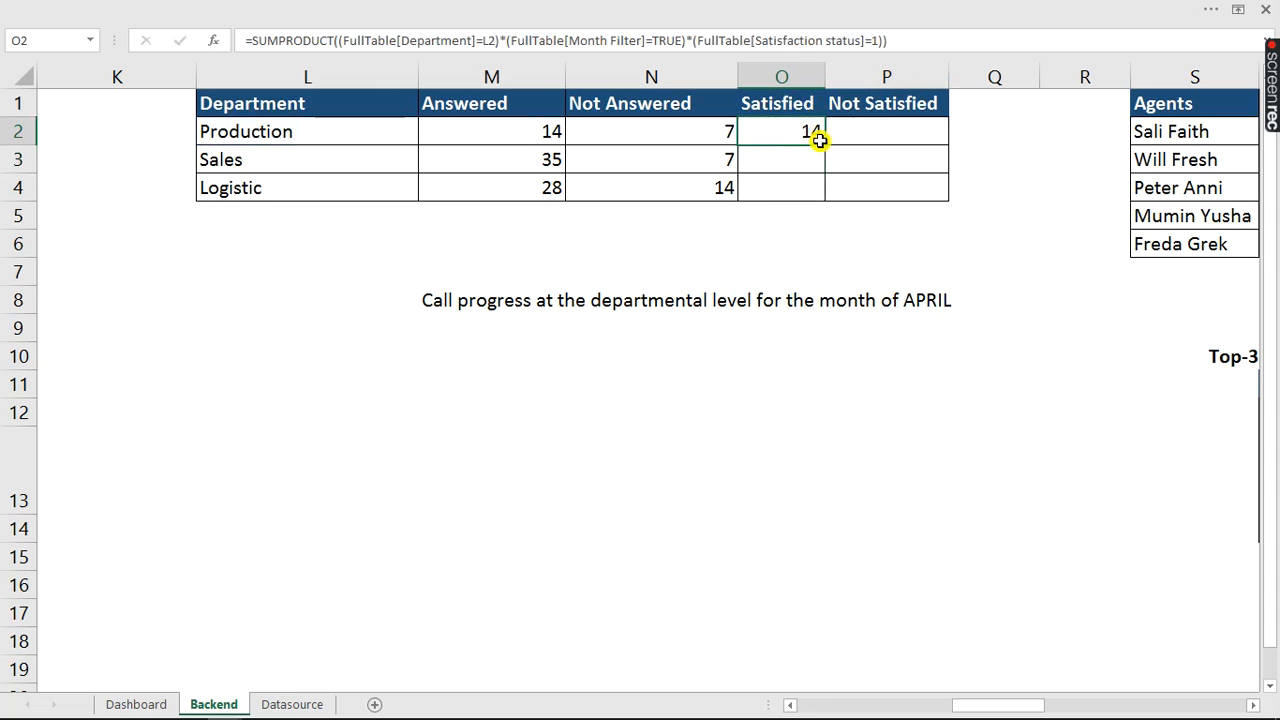
double_click(823, 143)
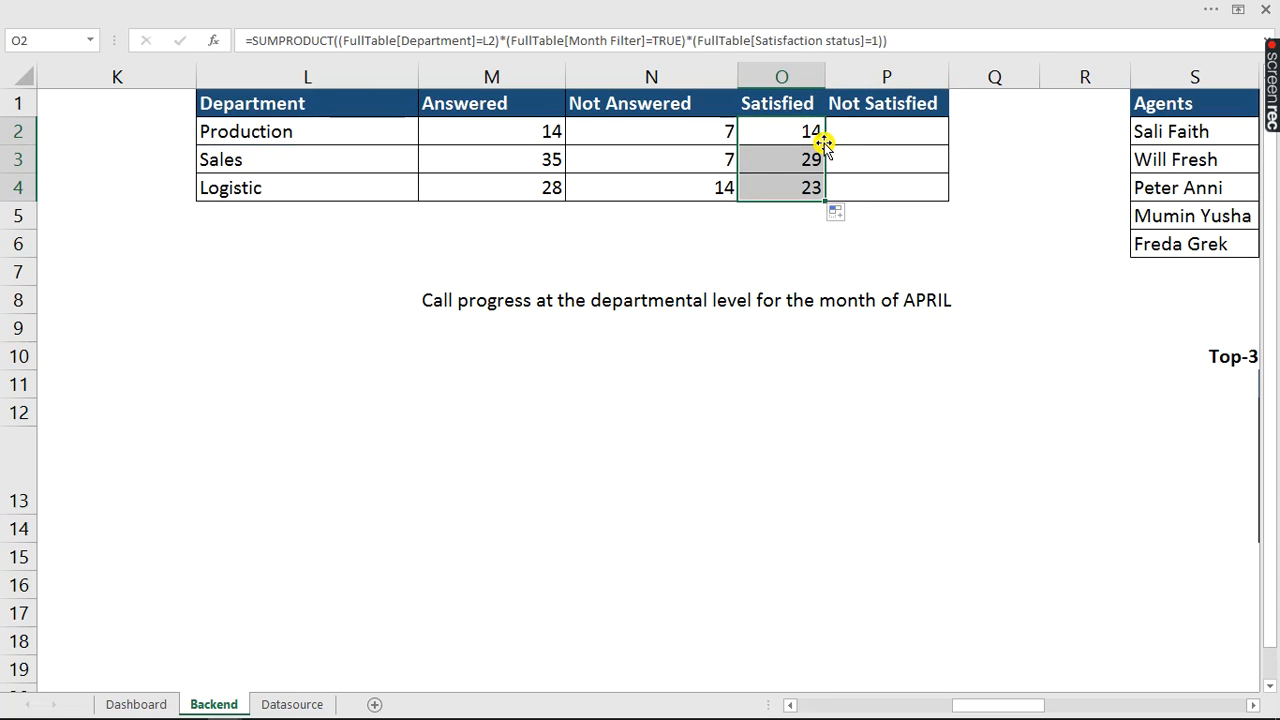
- Copy the exact text of the O2 formula into Production's Not Satisfied cell, P2
left_click(810, 131)
left_click(903, 35)
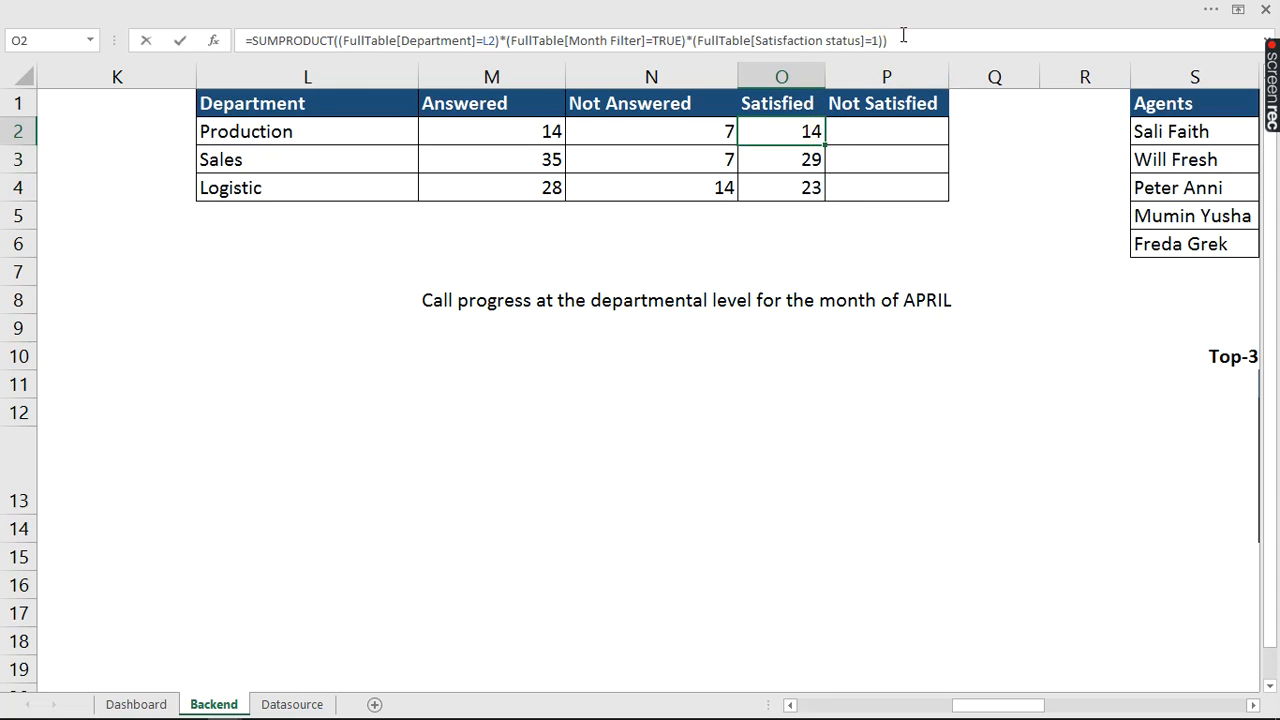
left_click_drag(903, 35, 85, 50)
key("ctrl+c")
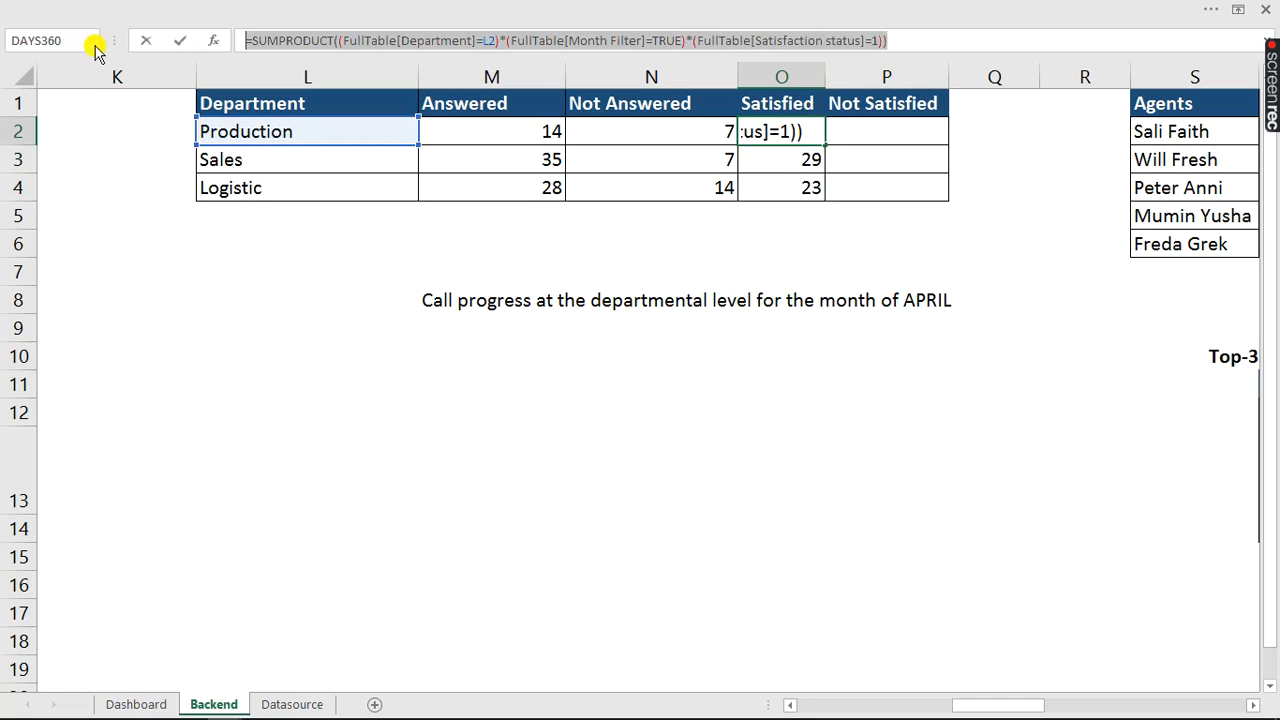
left_click(180, 41)
left_click(849, 121)
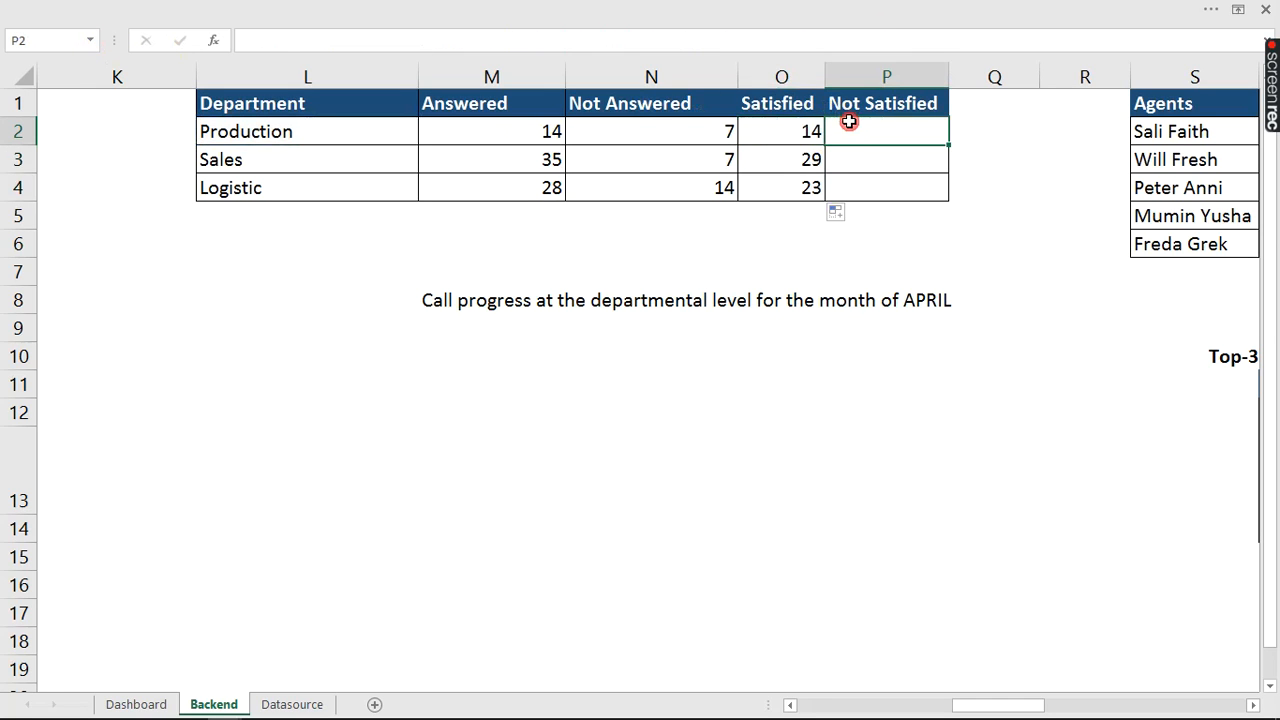
key("ctrl+v")
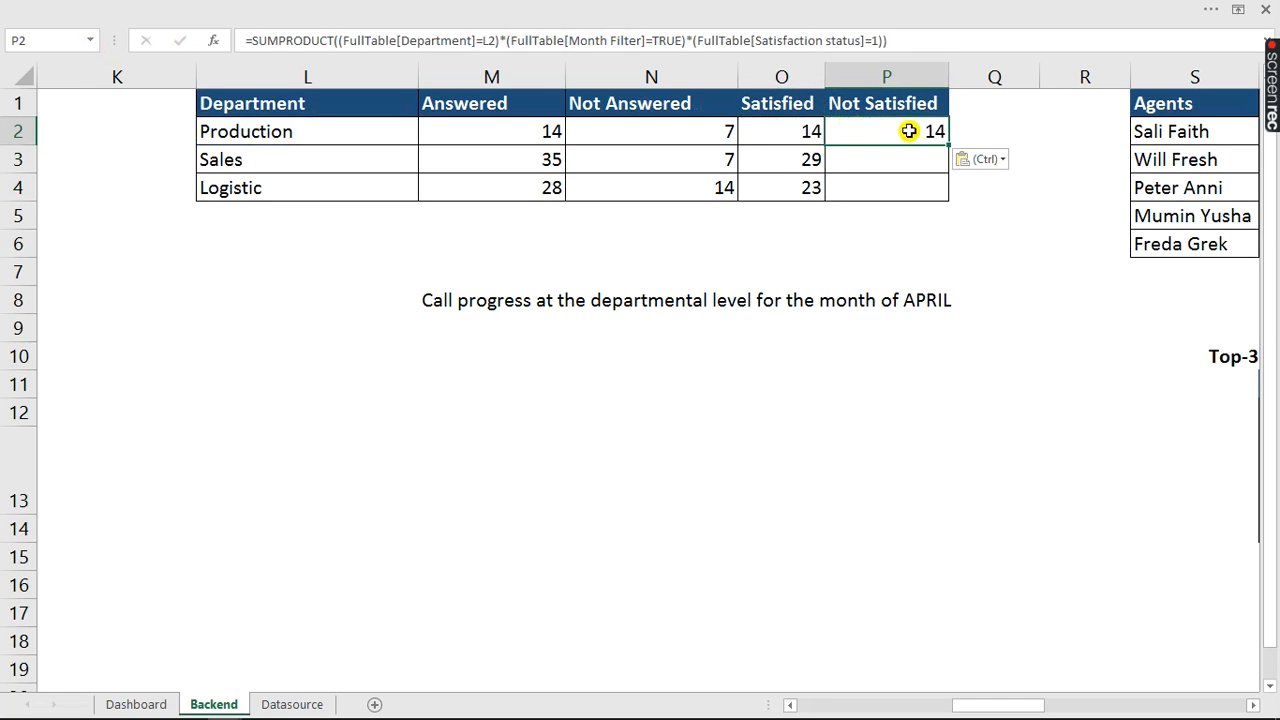
- Set the Satisfaction status condition in P2 to 0 and fill the formula down to the Logistic row
double_click(877, 40)
type("0")
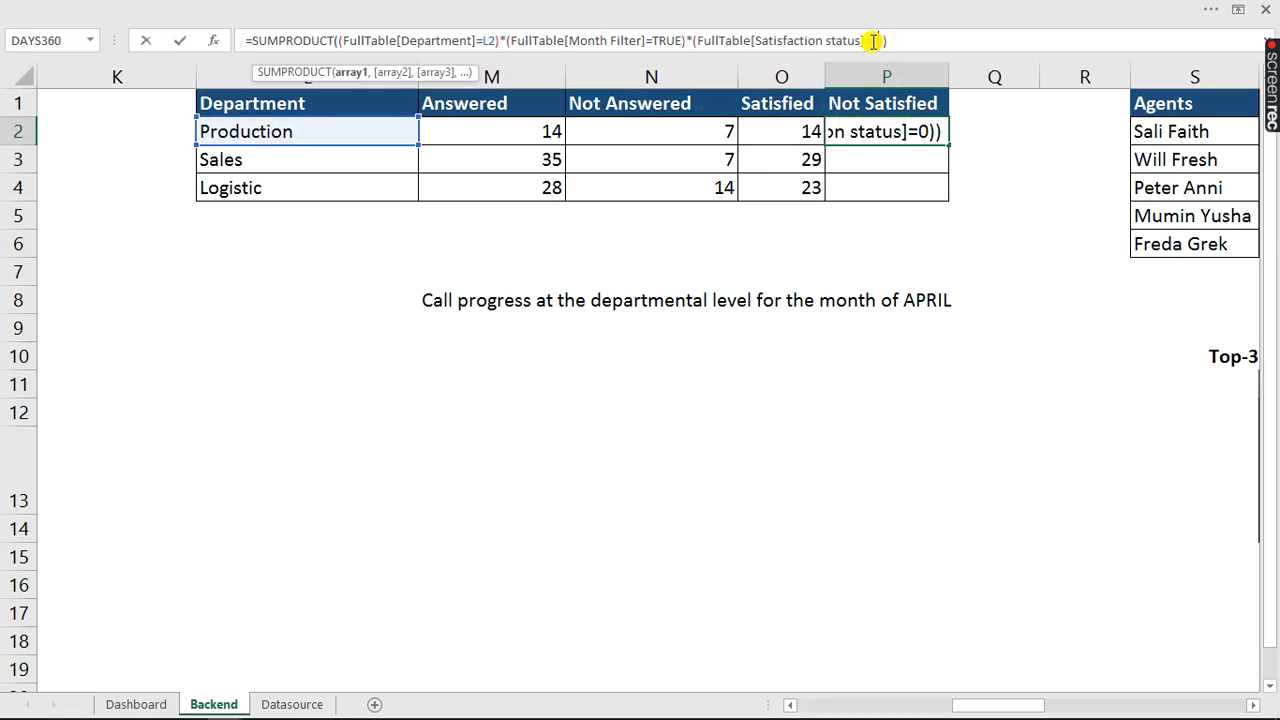
key("Return")
left_click(933, 122)
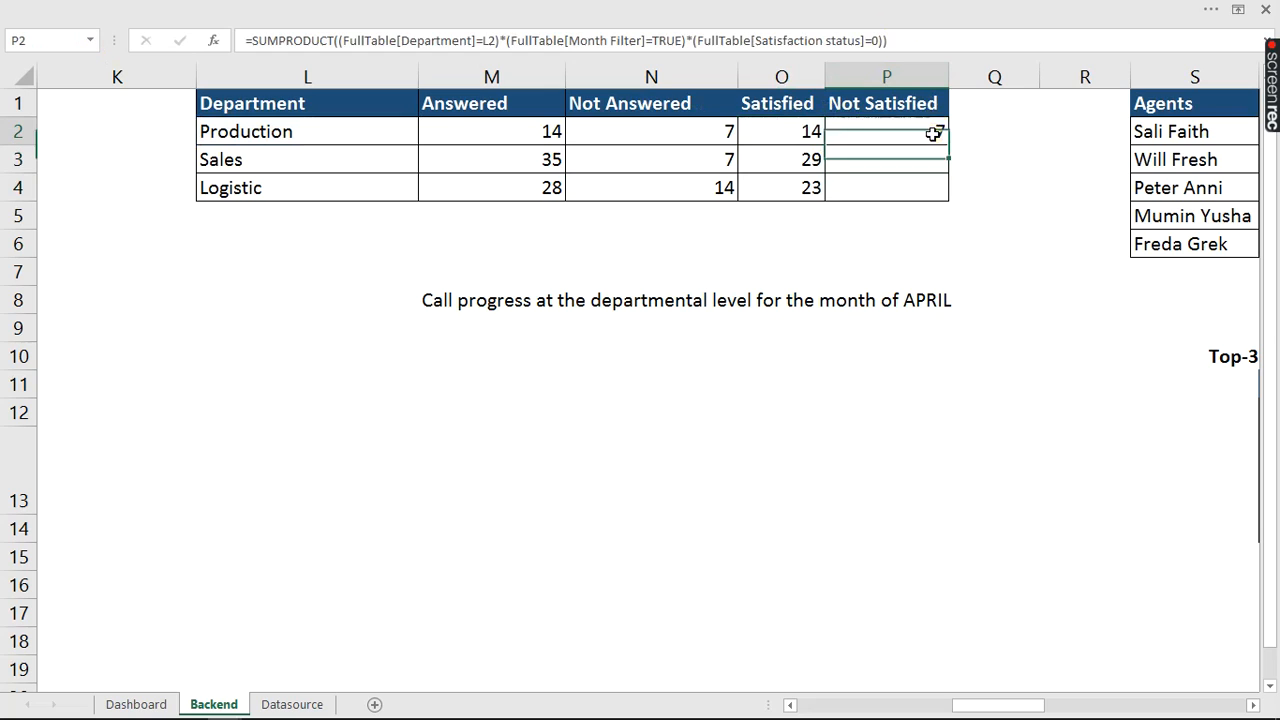
left_click_drag(946, 145, 944, 195)
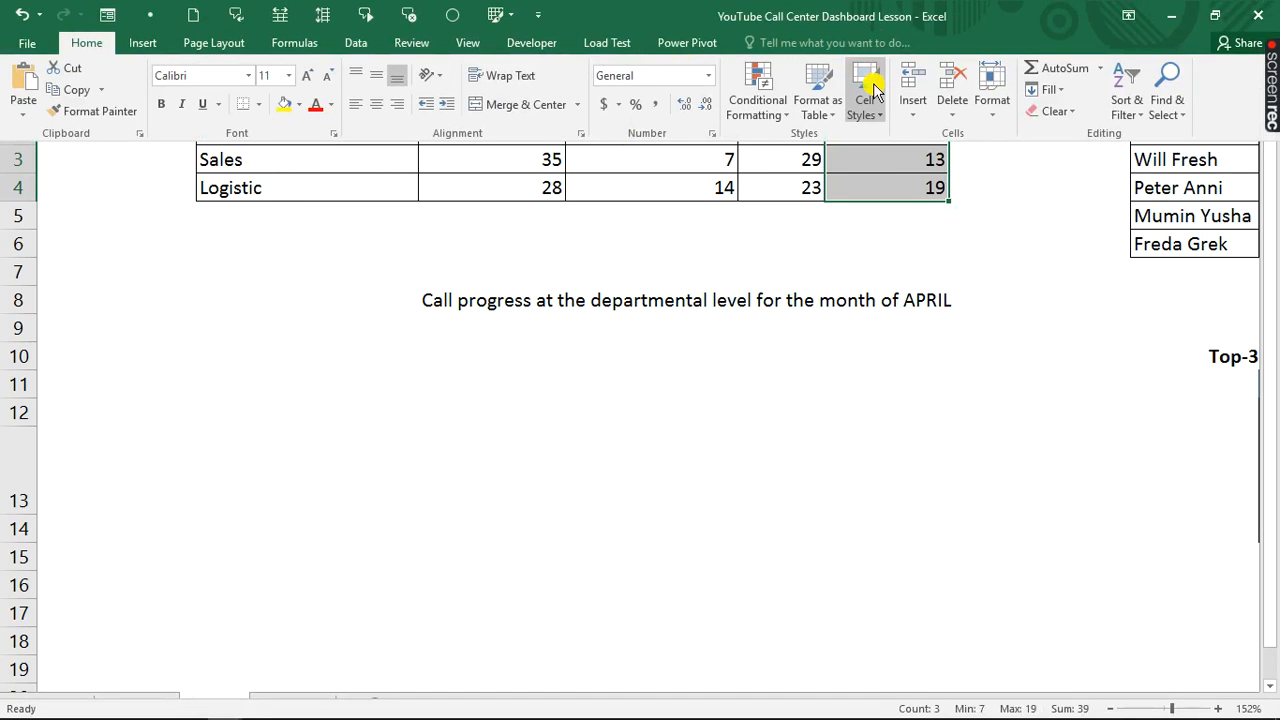
- Examine the department charts in the finished Call Center KPI Dashboard workbook and return to the lesson workbook's Backend sheet
left_click(467, 42)
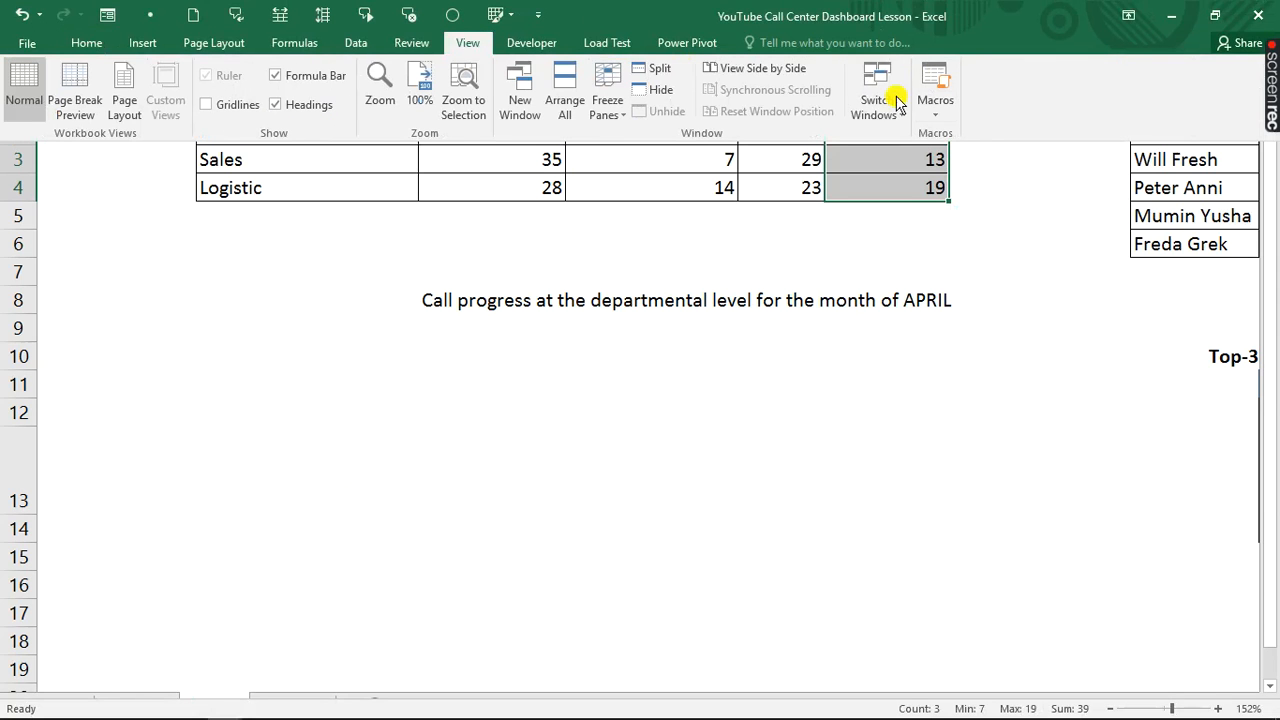
left_click(897, 101)
left_click(900, 131)
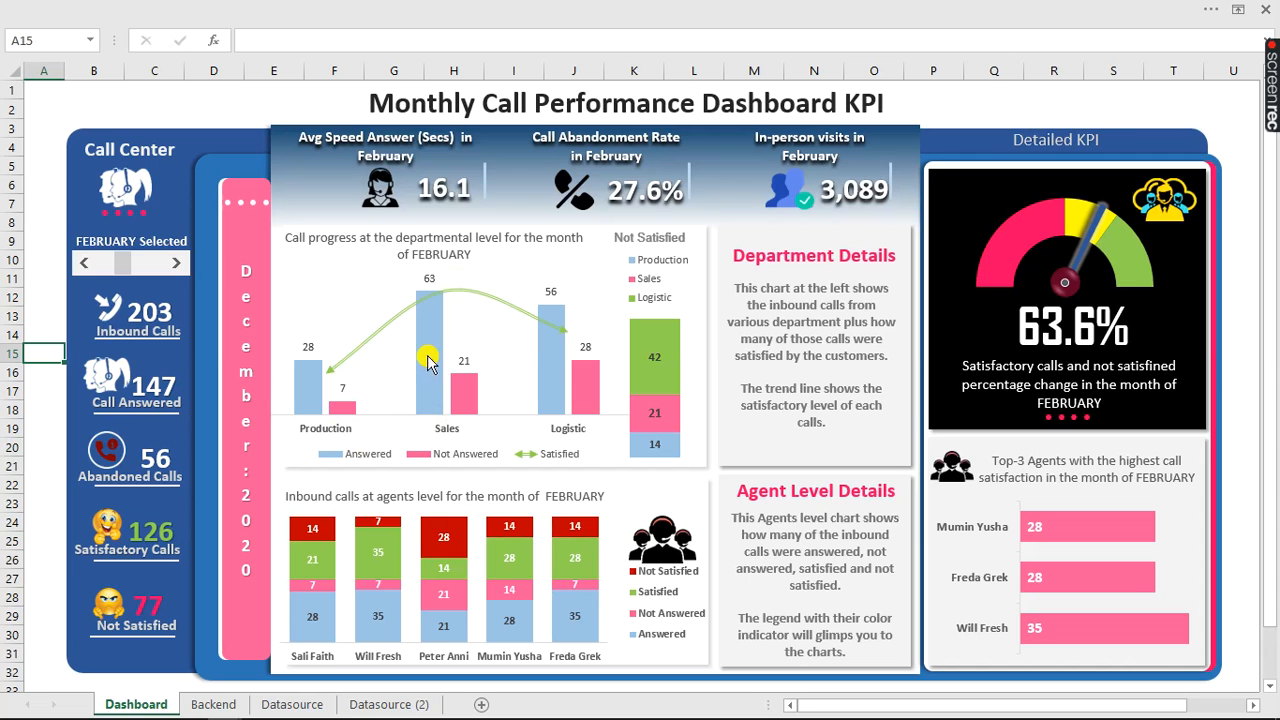
left_click(688, 8)
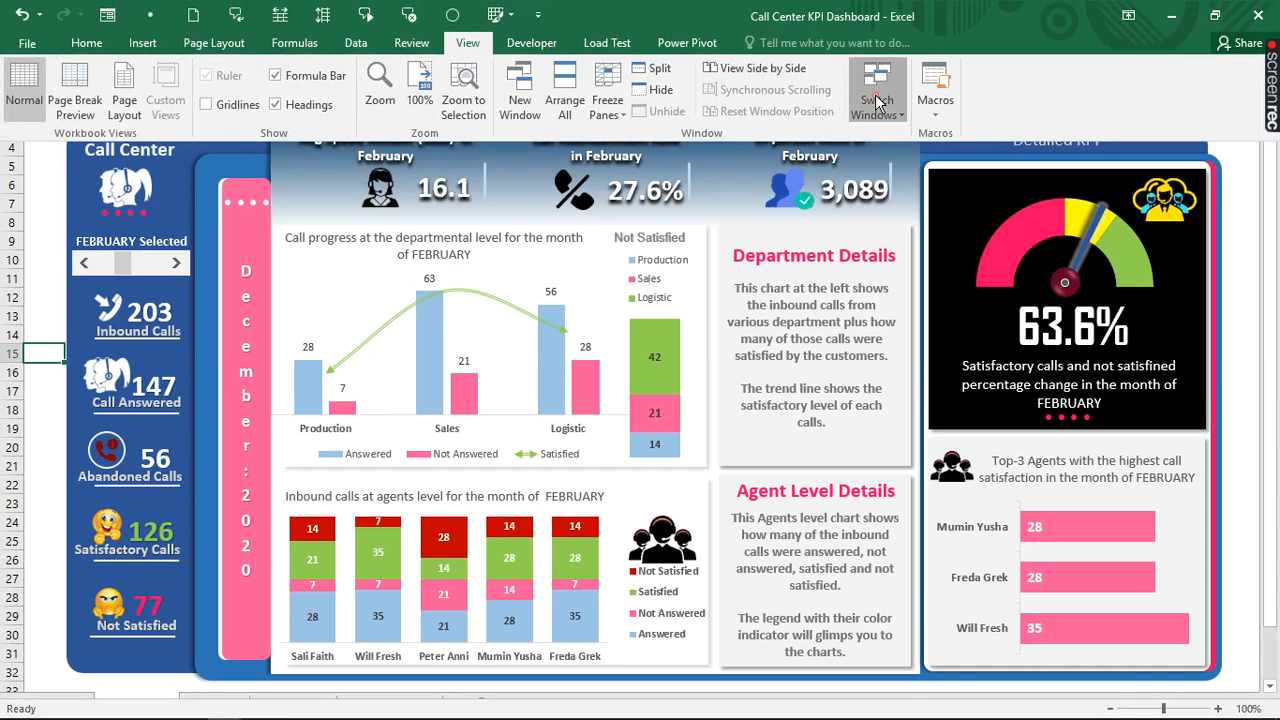
left_click(875, 102)
left_click(892, 158)
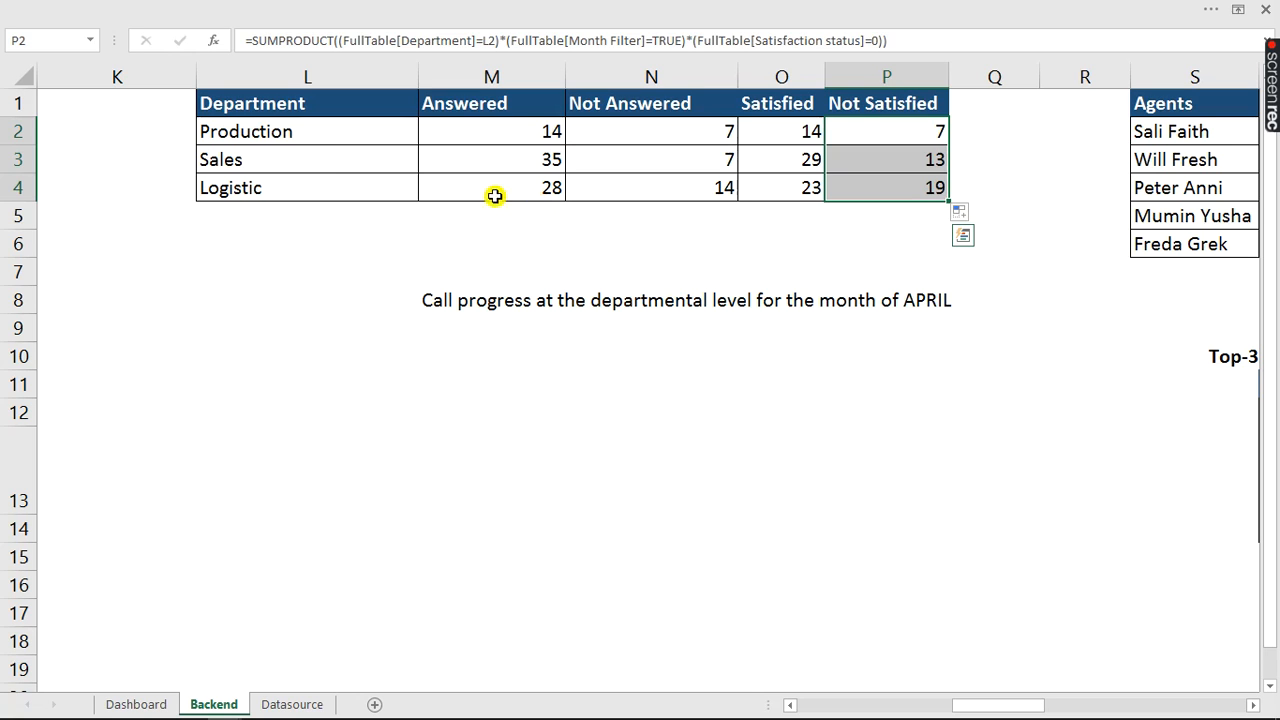
- Insert a 2-D clustered column chart from the Department, Answered and Not Answered data in L1:N4
left_click(382, 114)
left_click_drag(382, 114, 594, 186)
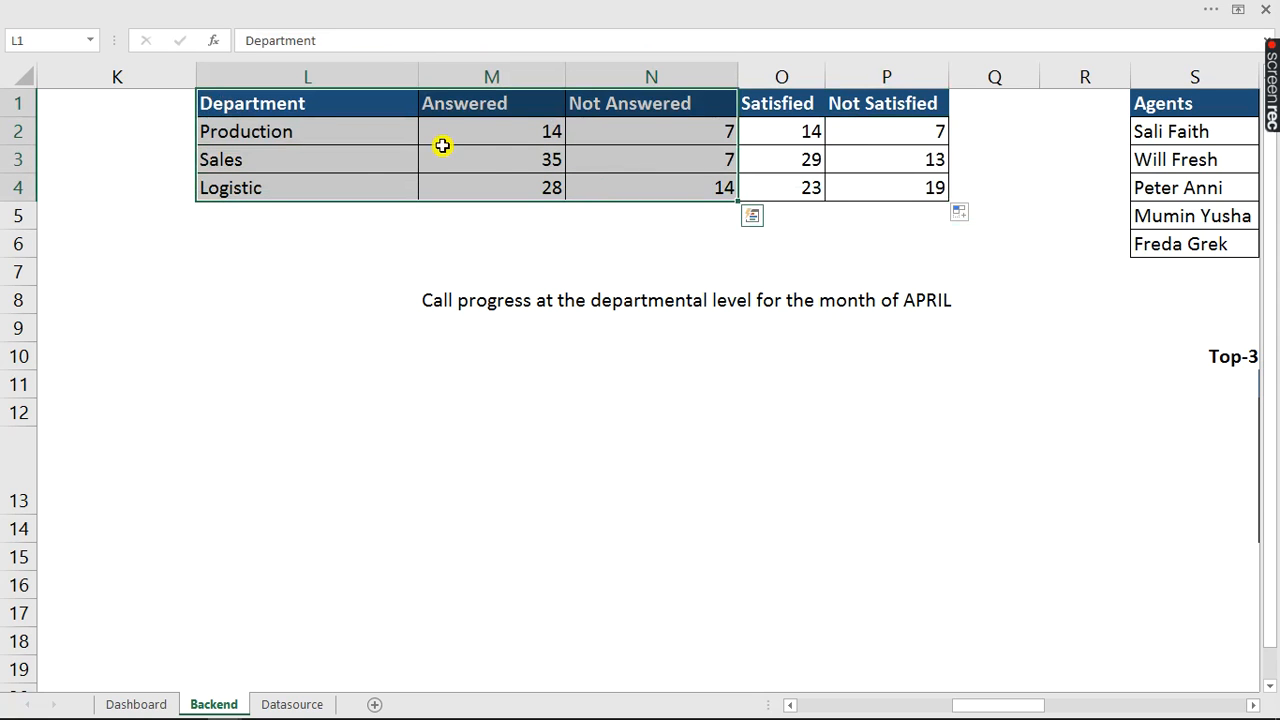
left_click(349, 5)
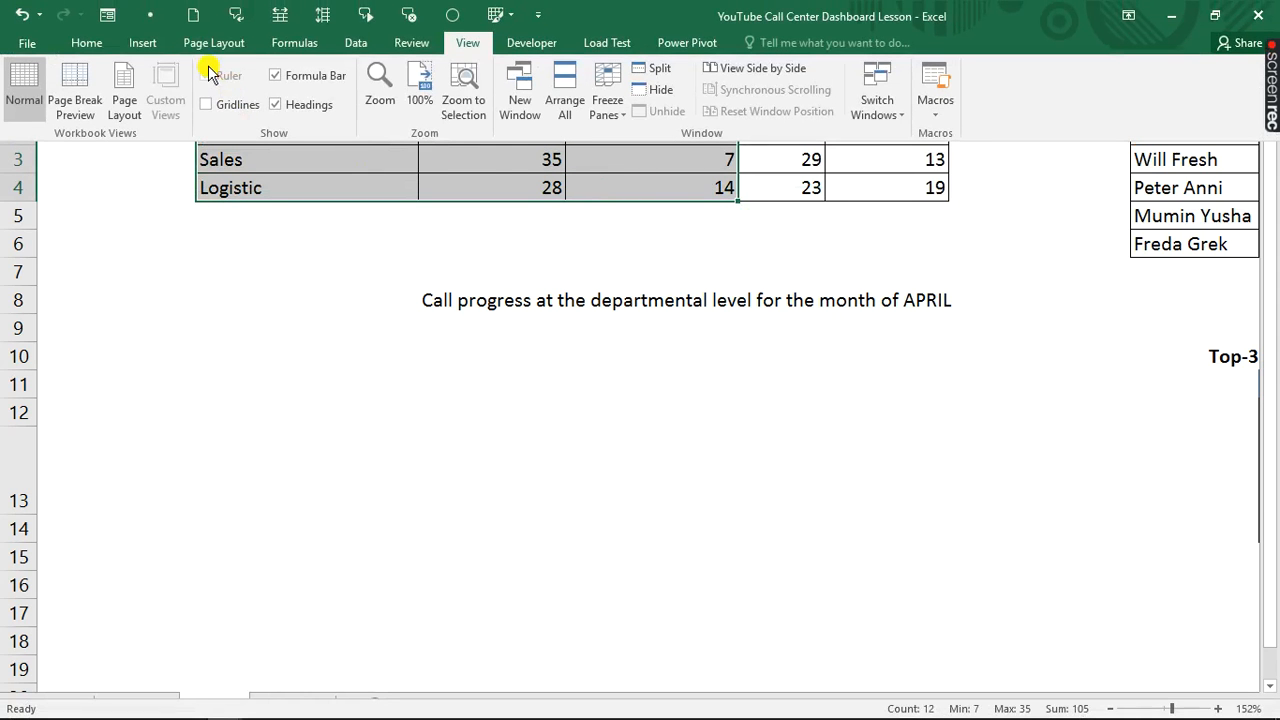
left_click(142, 38)
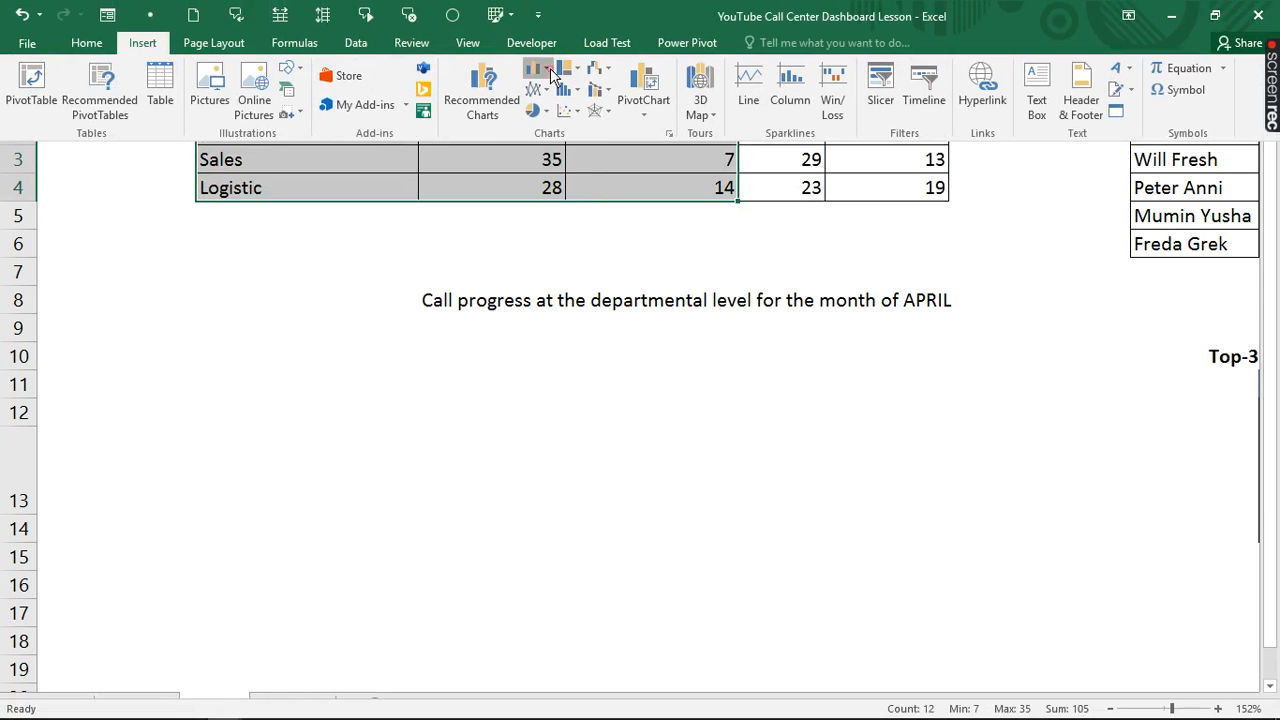
left_click(535, 70)
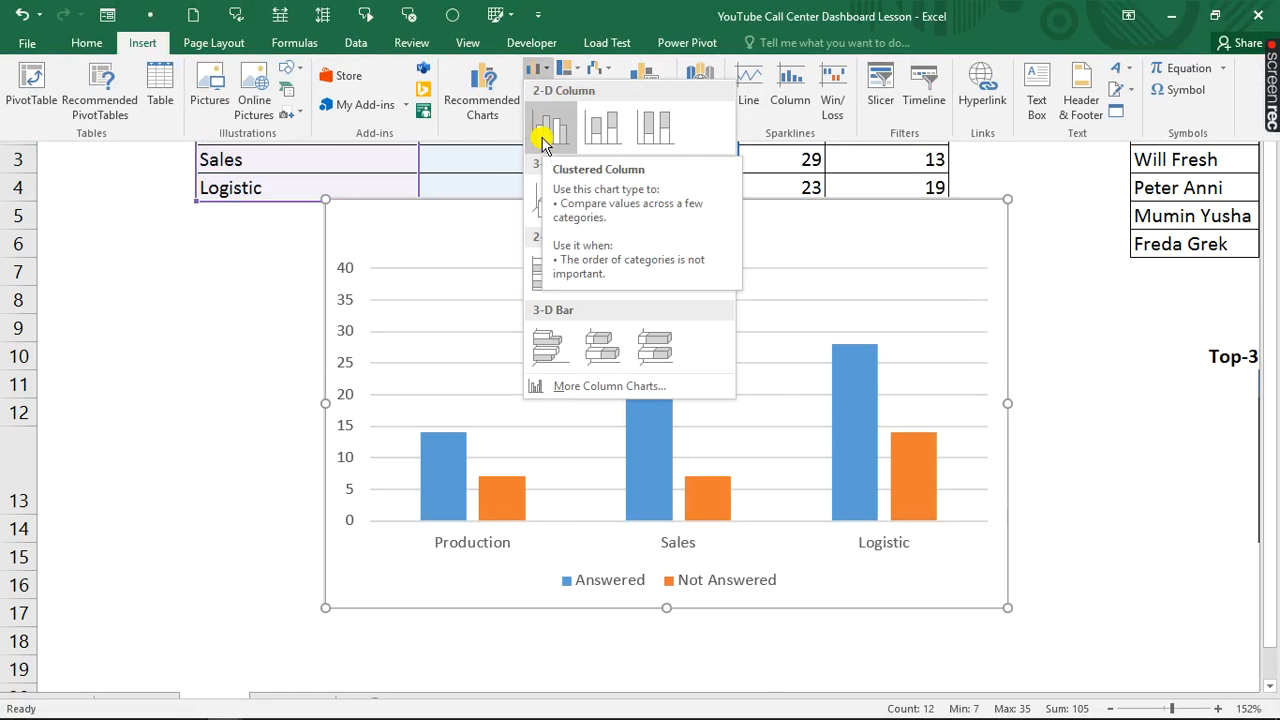
left_click(541, 140)
- Delete the horizontal gridlines and the vertical value axis from the department column chart
left_click(500, 302)
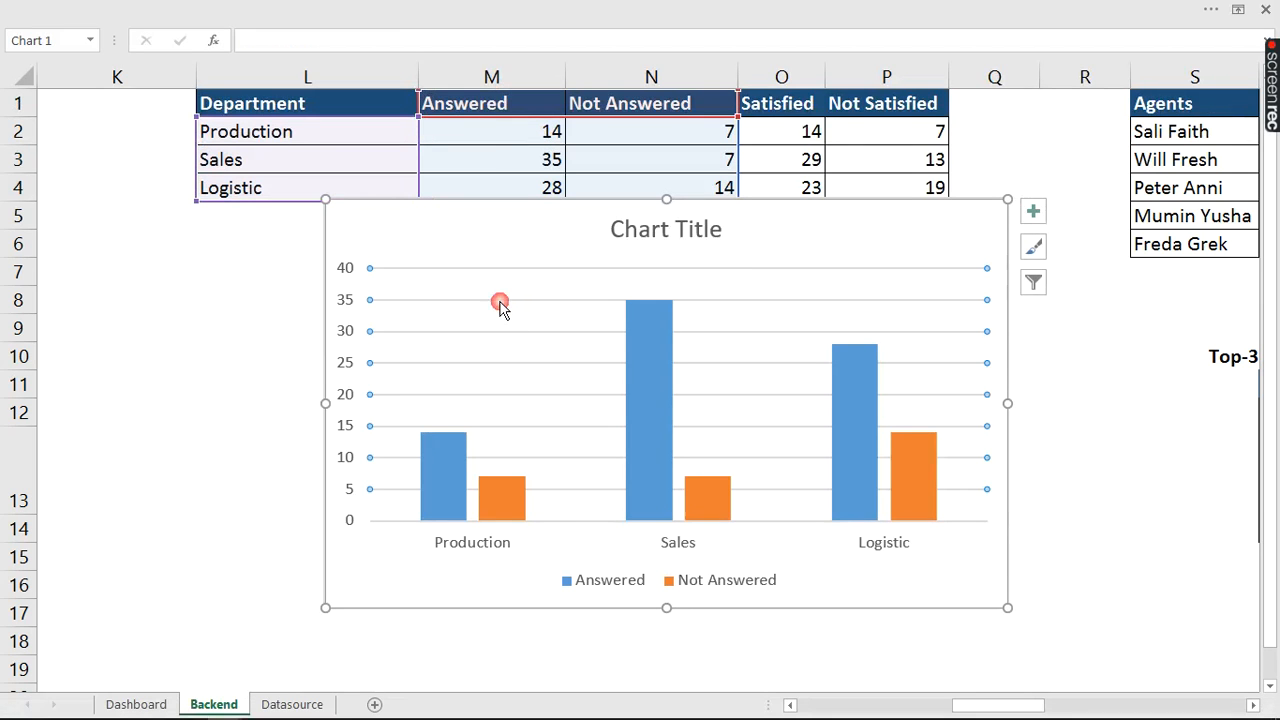
key("Delete")
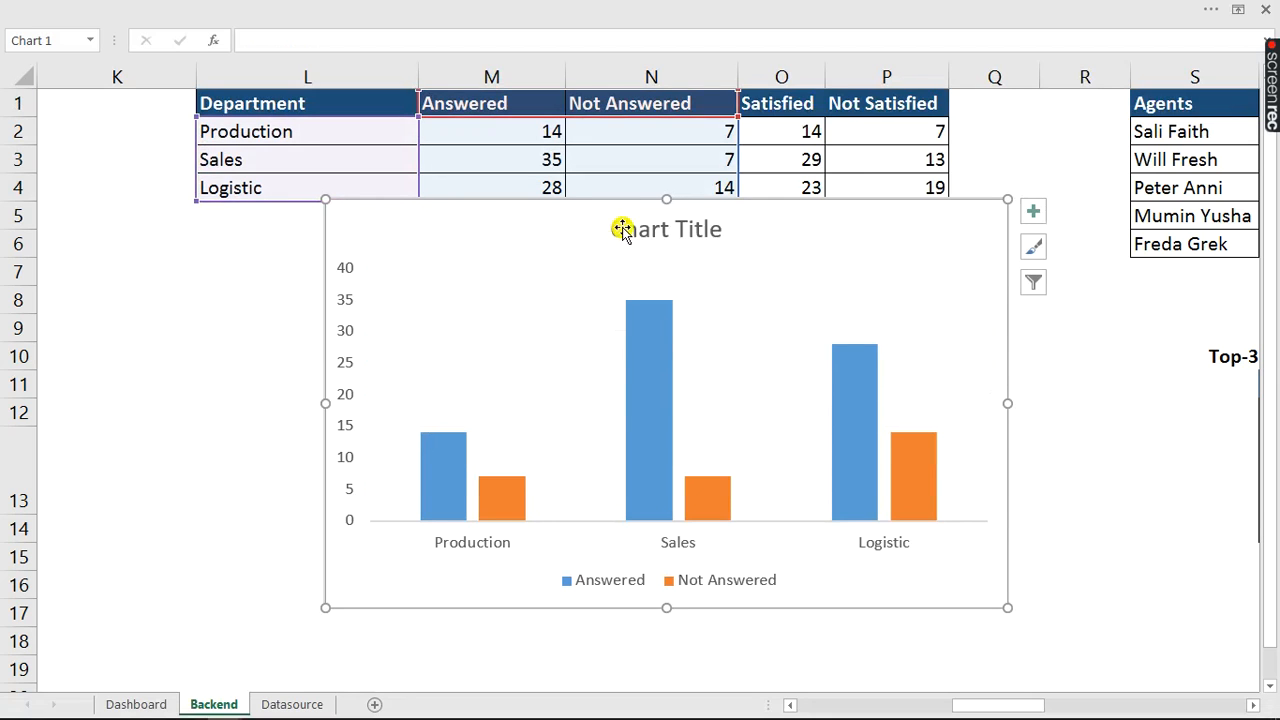
left_click(349, 280)
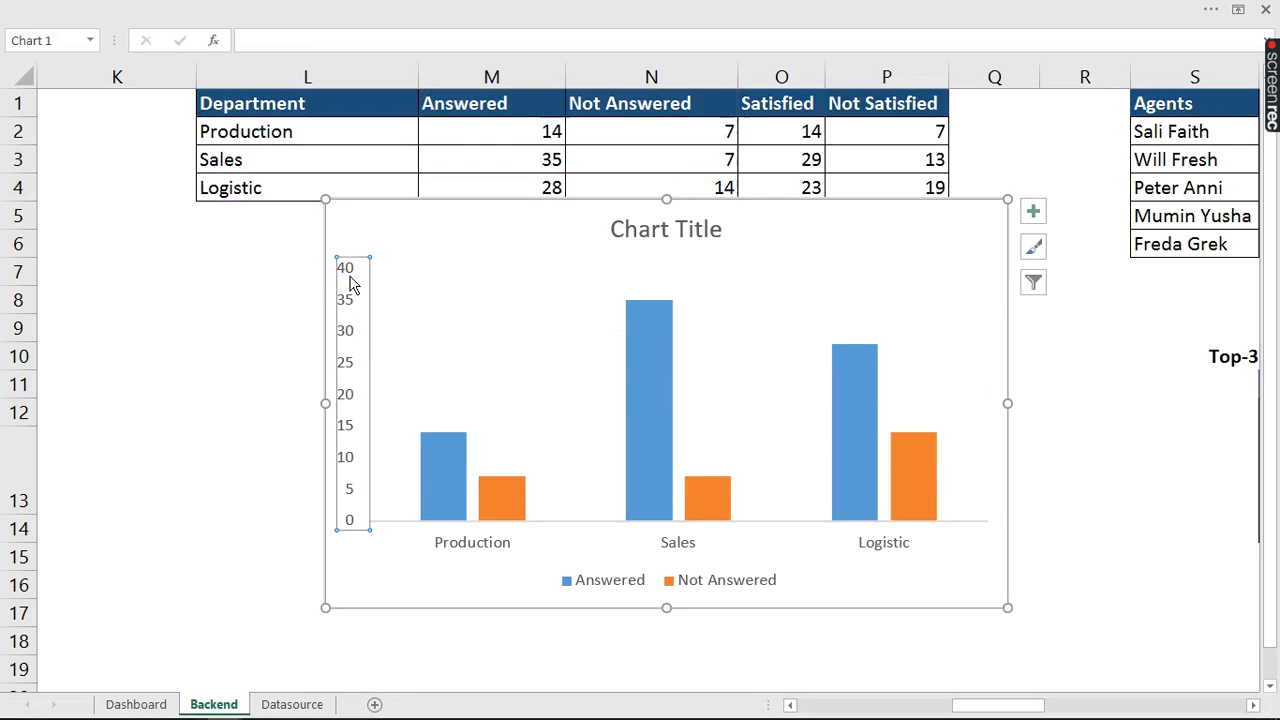
key("Delete")
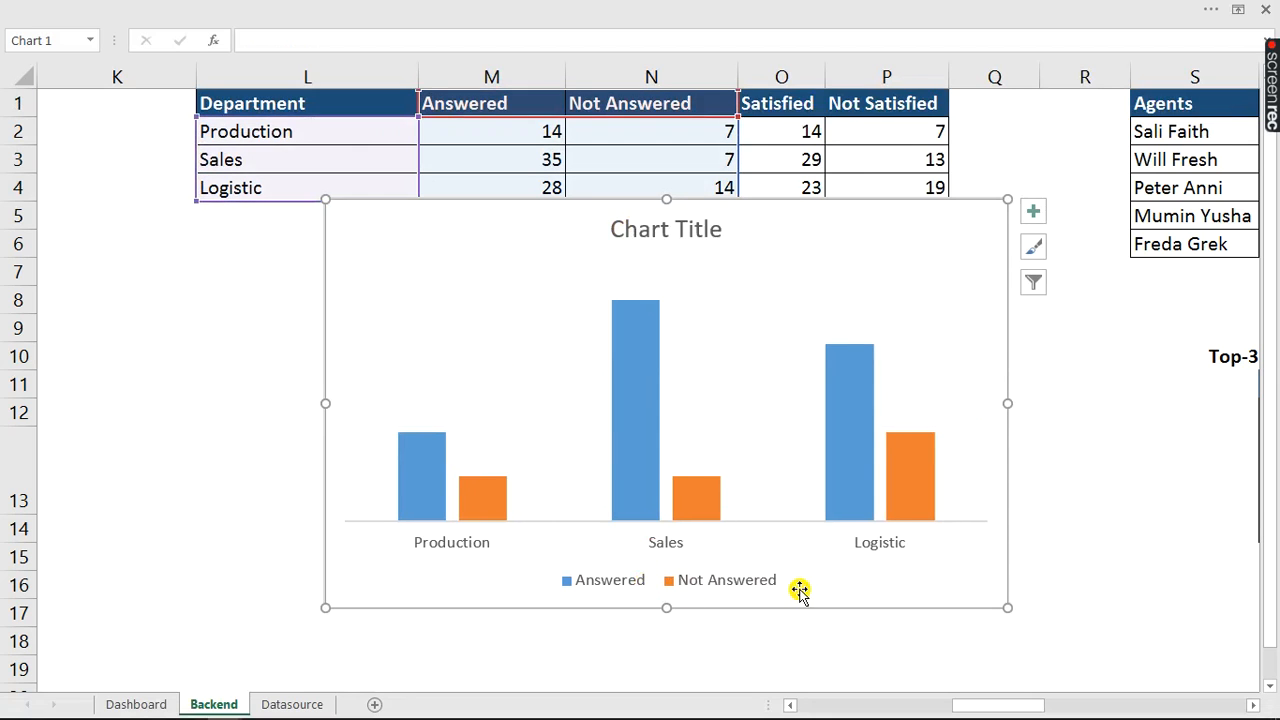
- Check the chart's trendline options and move the chart below the call progress caption in row 8
left_click(1034, 214)
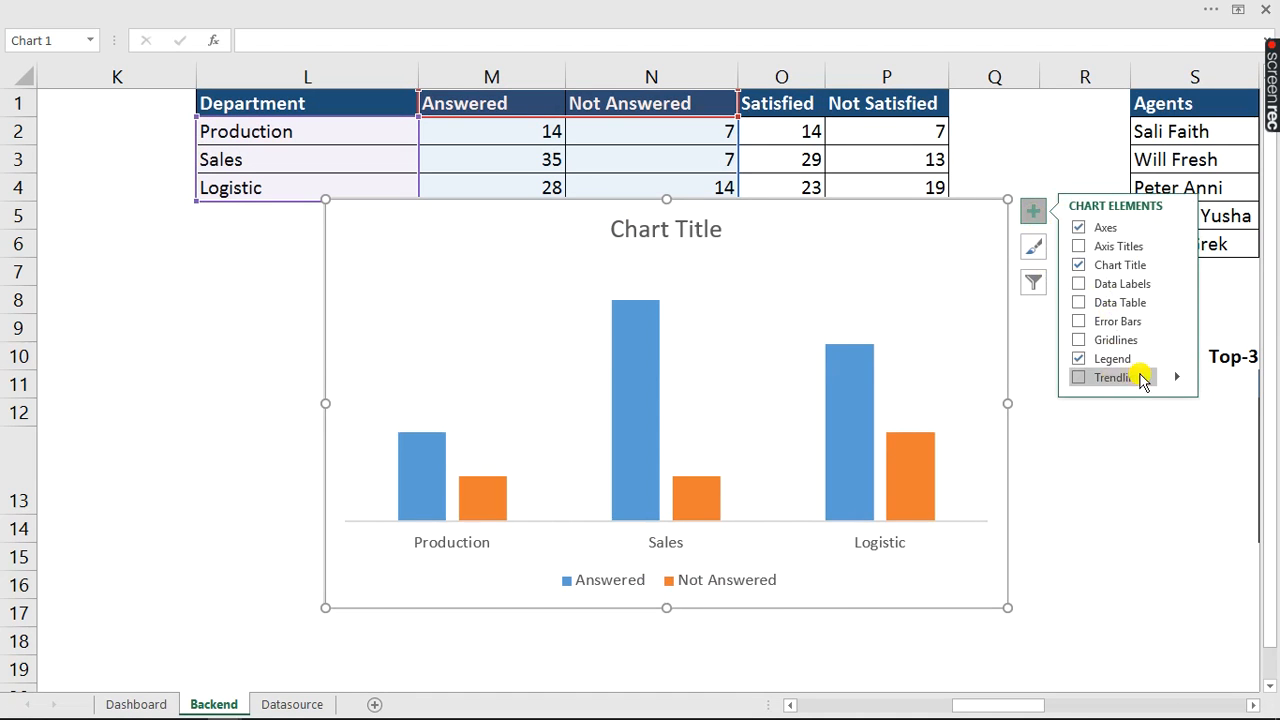
left_click(1177, 378)
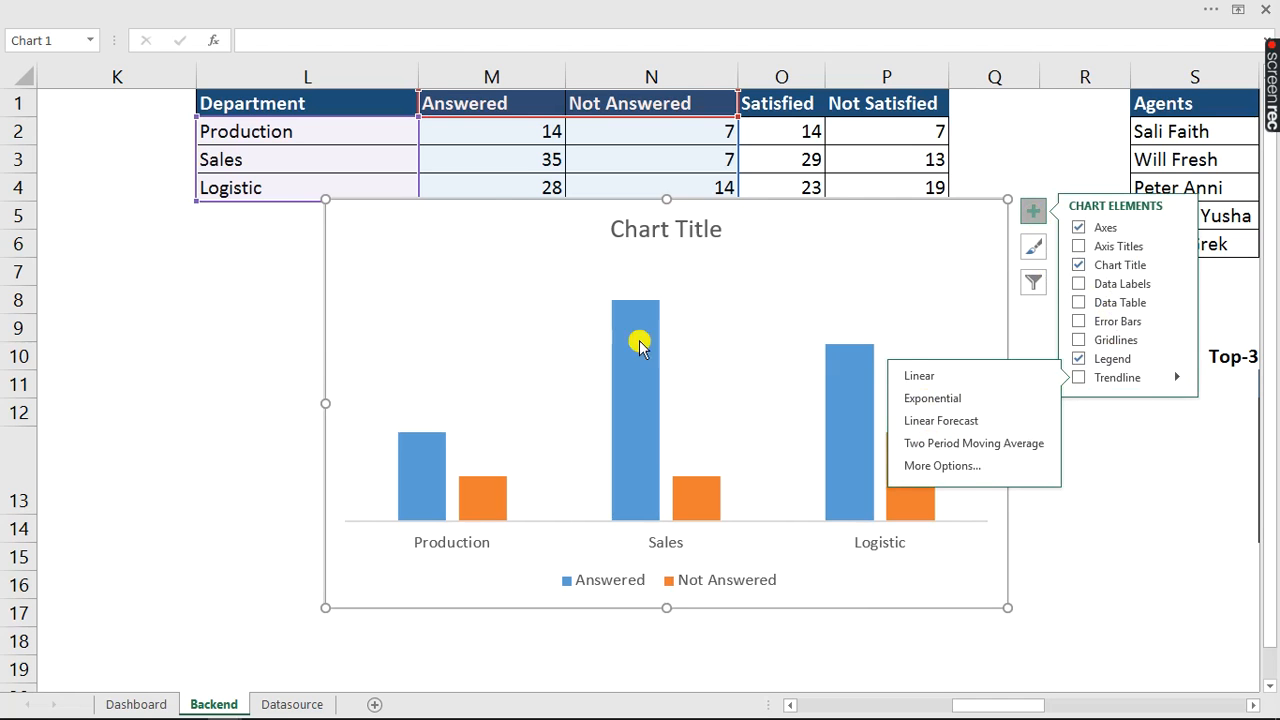
left_click_drag(490, 210, 526, 377)
left_click(429, 306)
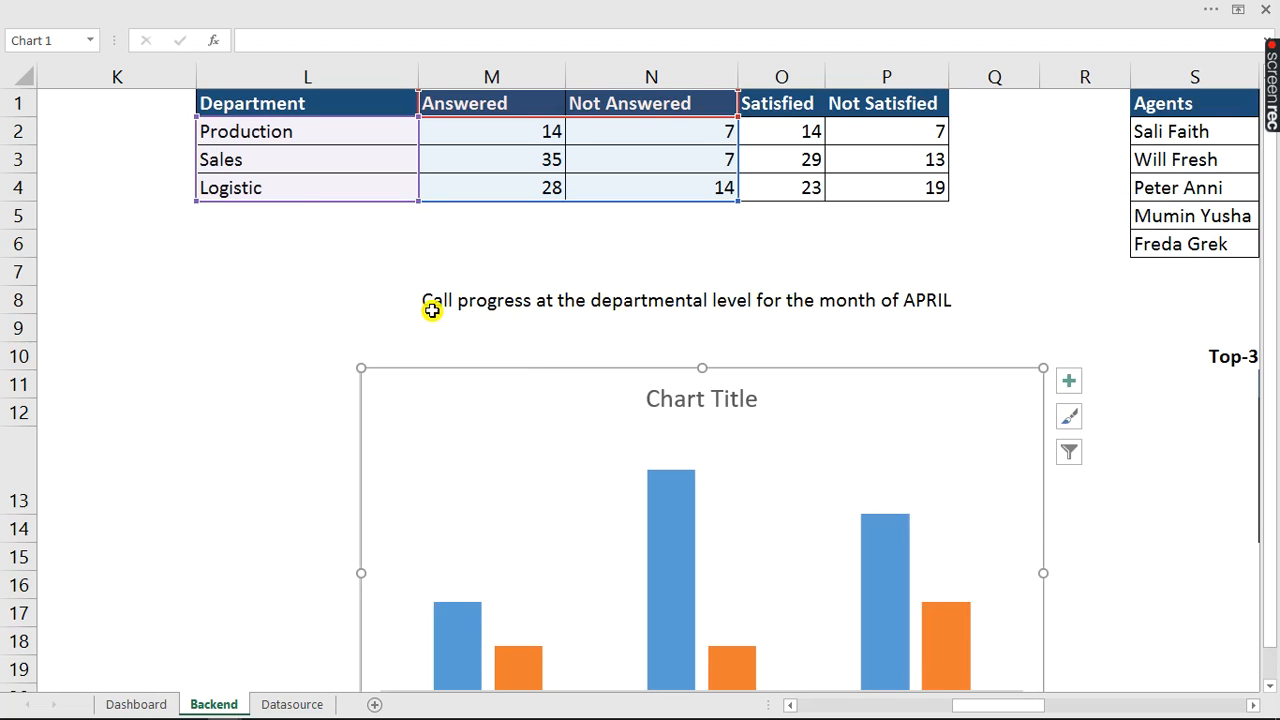
- Link the department chart's title to the call progress caption with =Backend!$M$8
left_click(699, 401)
left_click(347, 34)
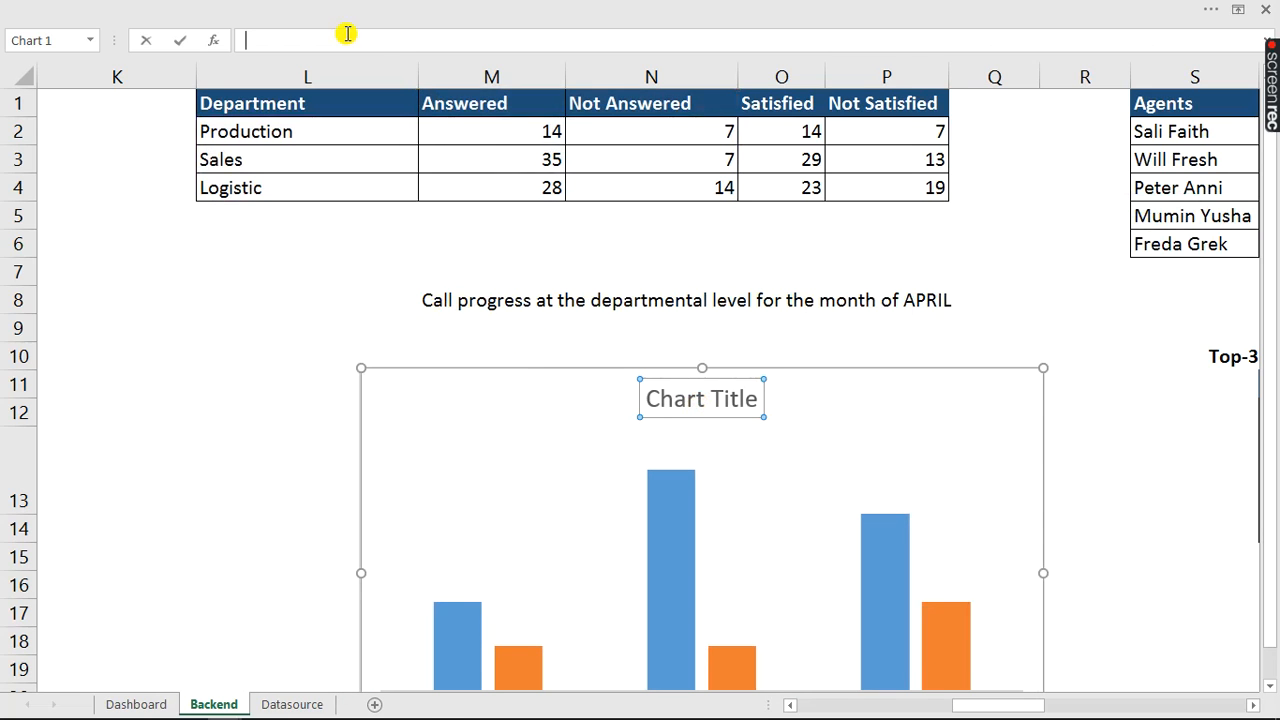
type("=")
left_click(454, 302)
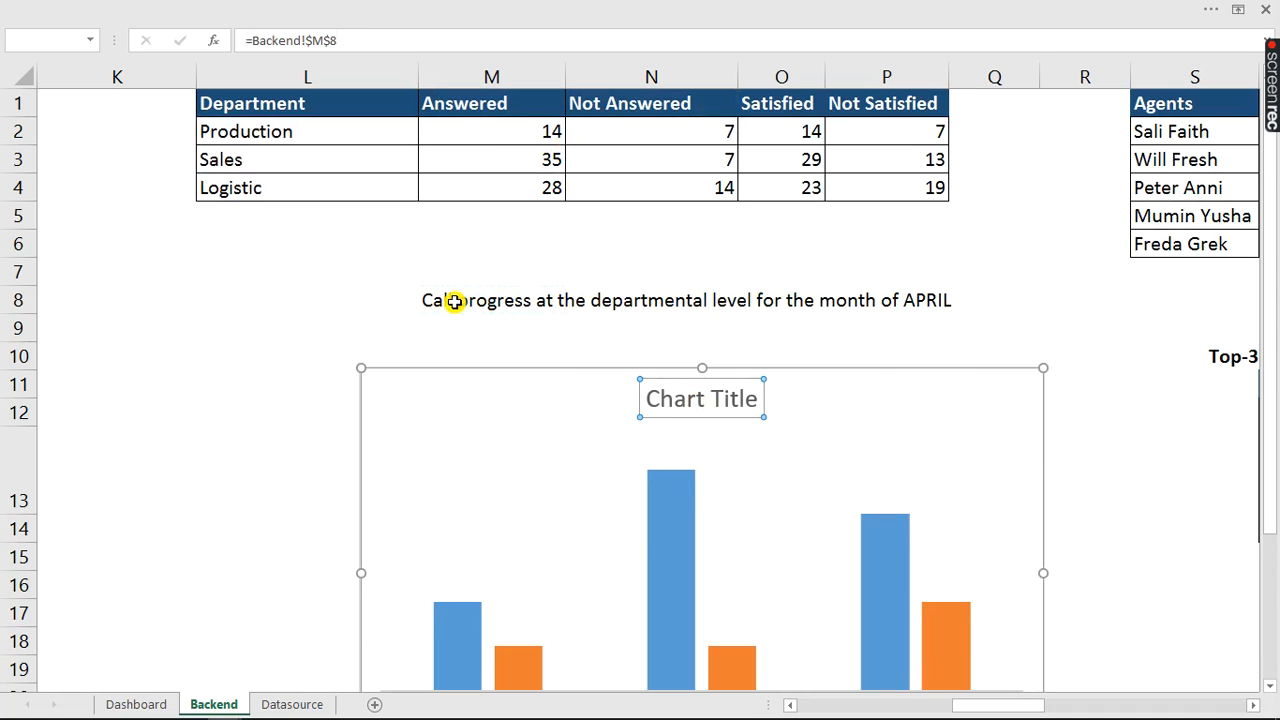
key("Return")
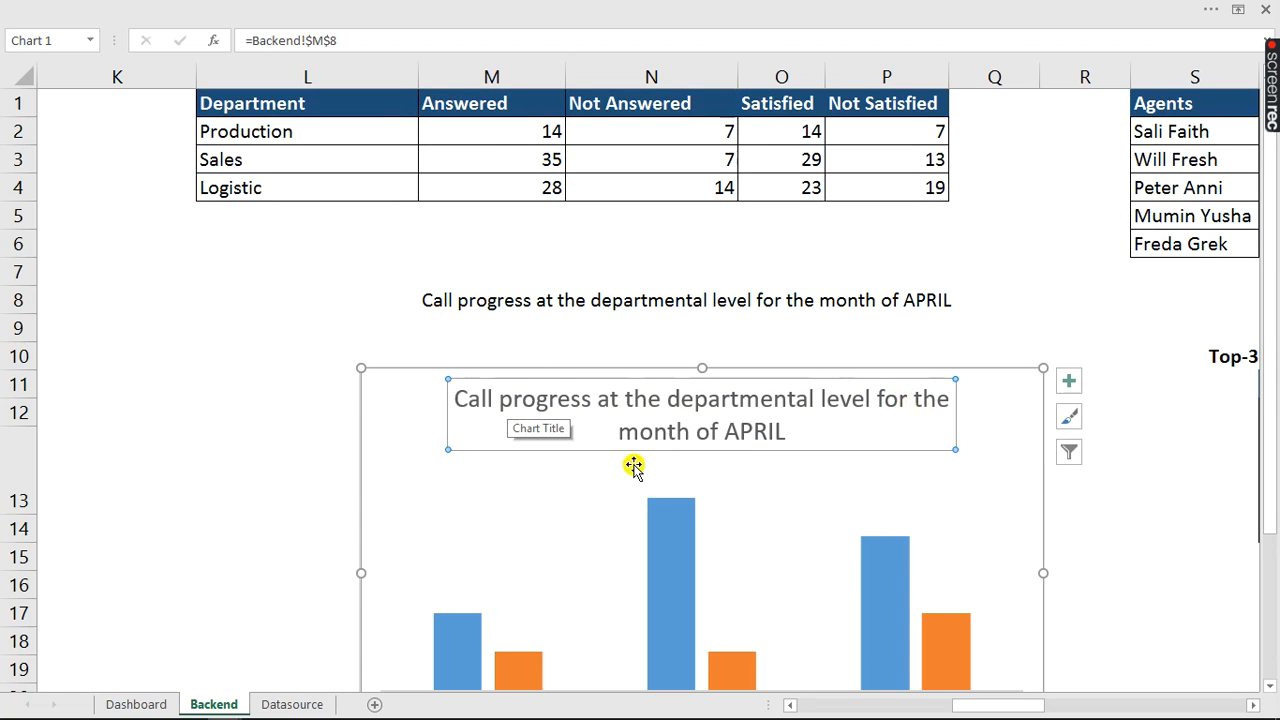
- Switch to the Dashboard sheet and move the month selector back one month to MATCH
left_click(298, 282)
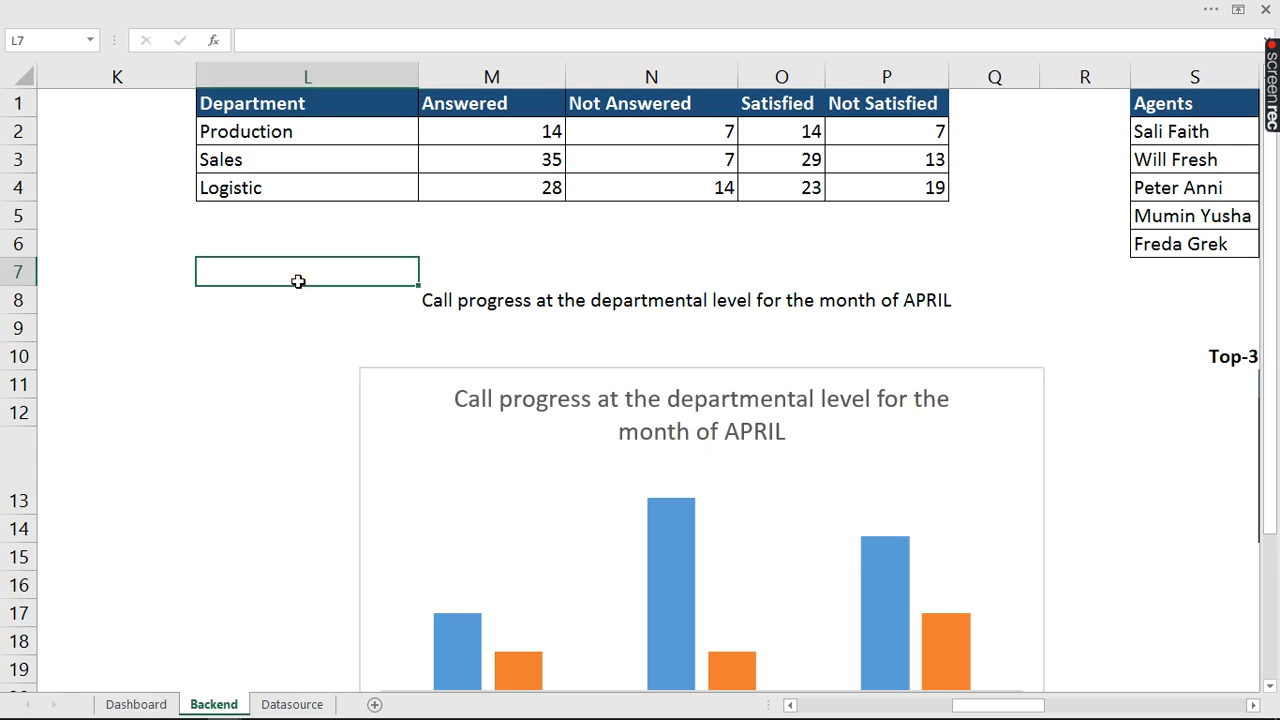
left_click(133, 705)
left_click(88, 280)
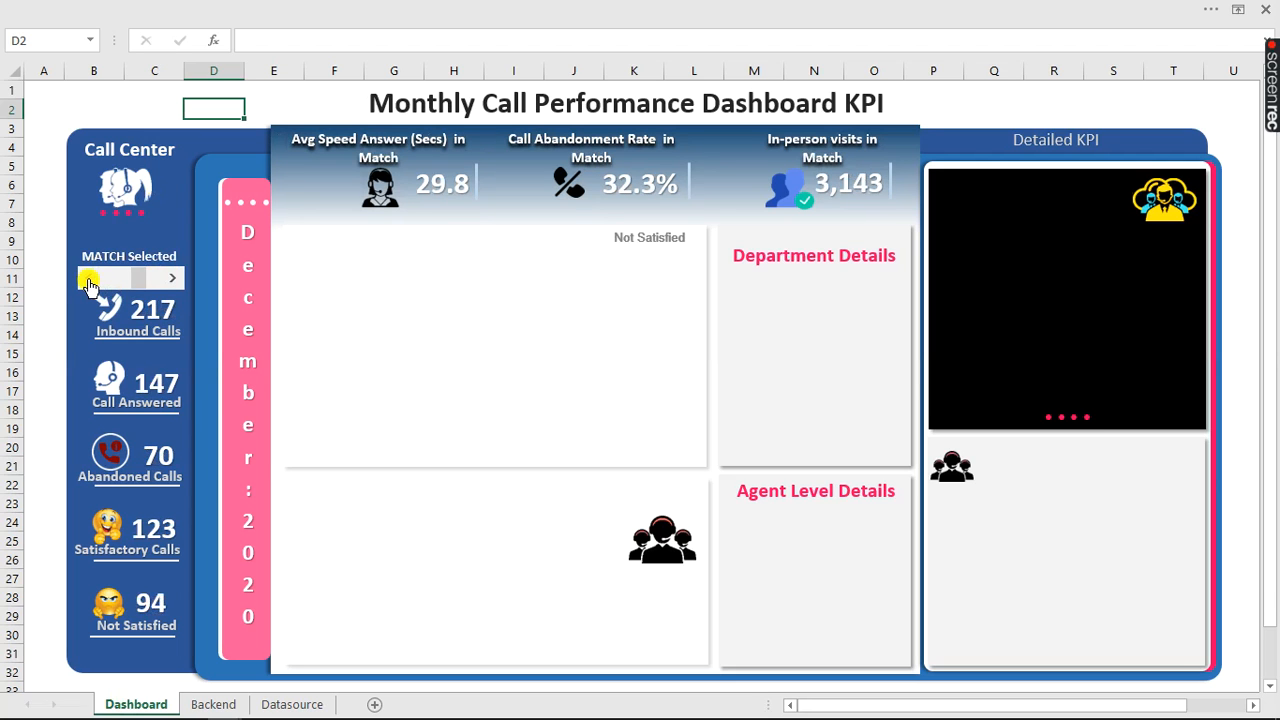
- Move the month selector back to JUNUARY and switch to the Backend sheet
left_click(88, 280)
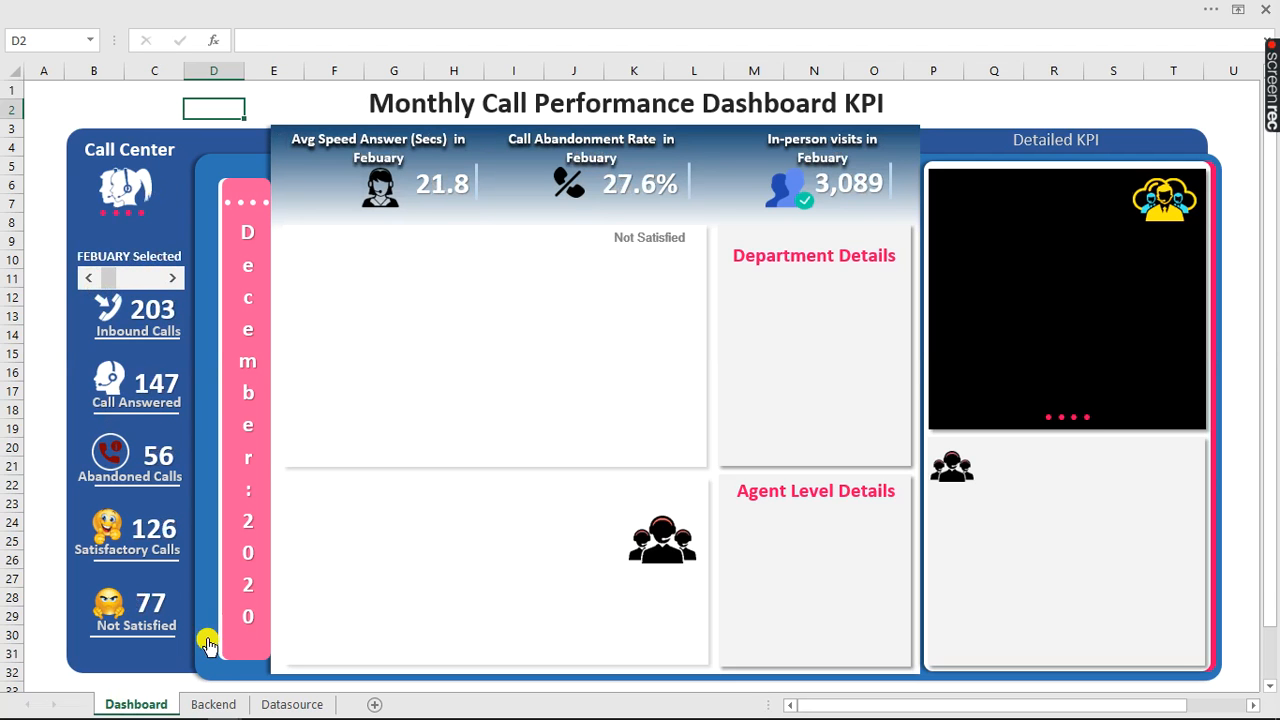
left_click(213, 704)
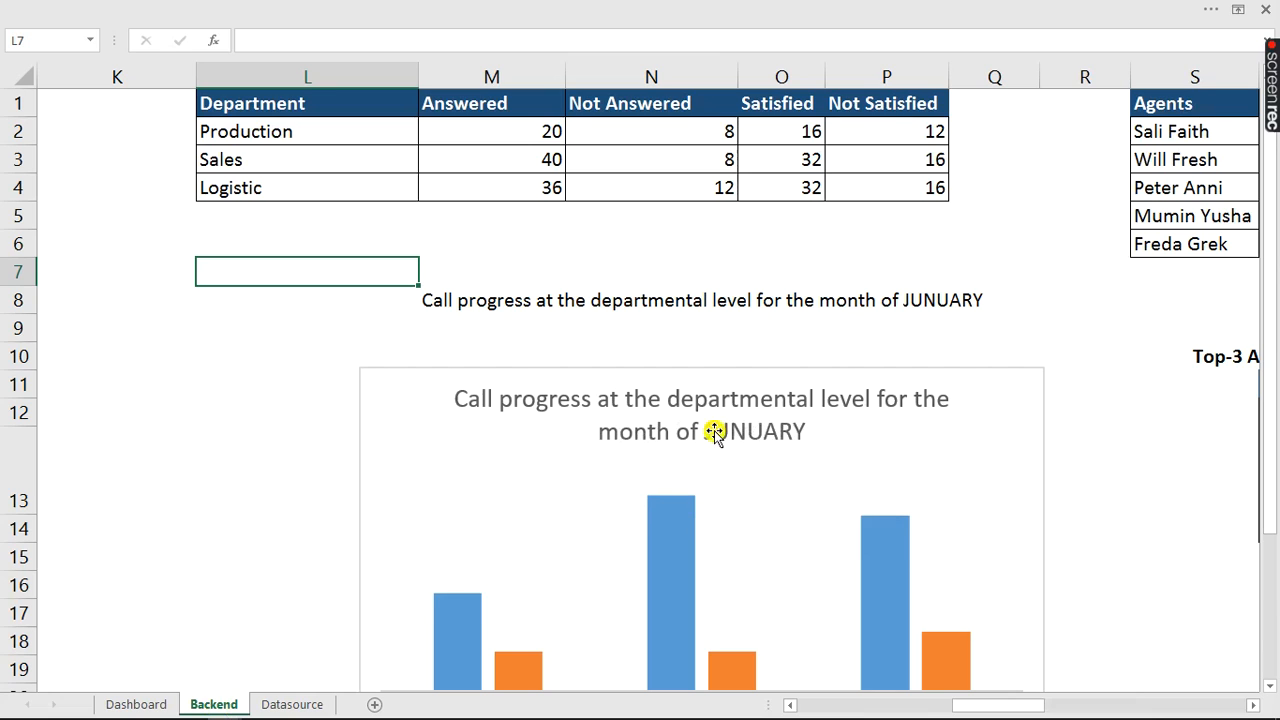
- Enter the caption formula ="Call progess at the department level for the month of"&"" in M7, accepting the suggested formula correction
left_click(451, 268)
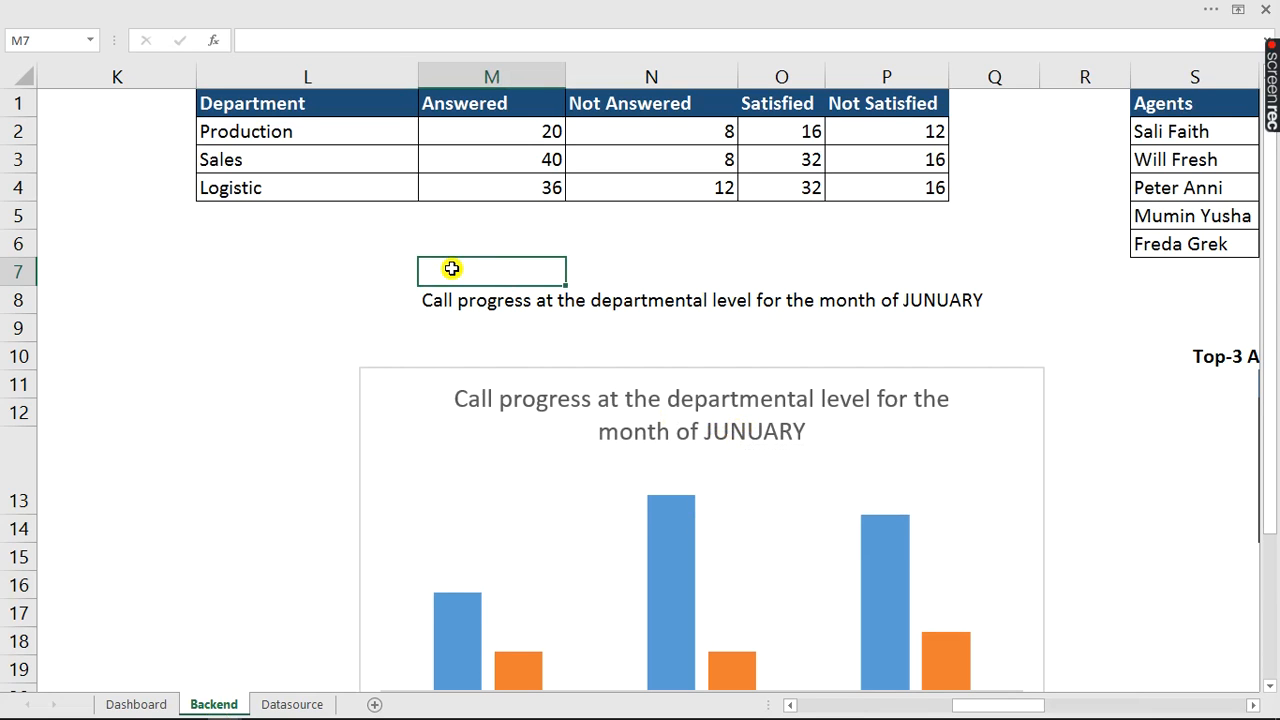
type("=\"Call pr")
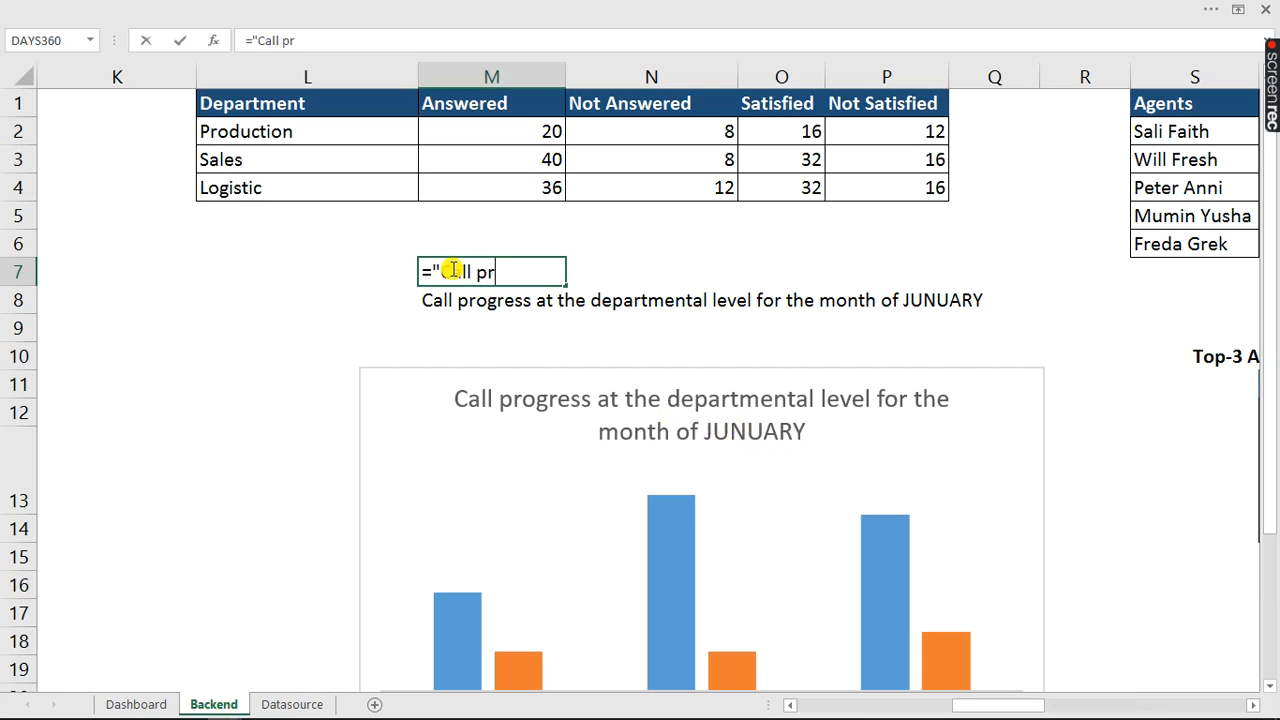
type("ogess at")
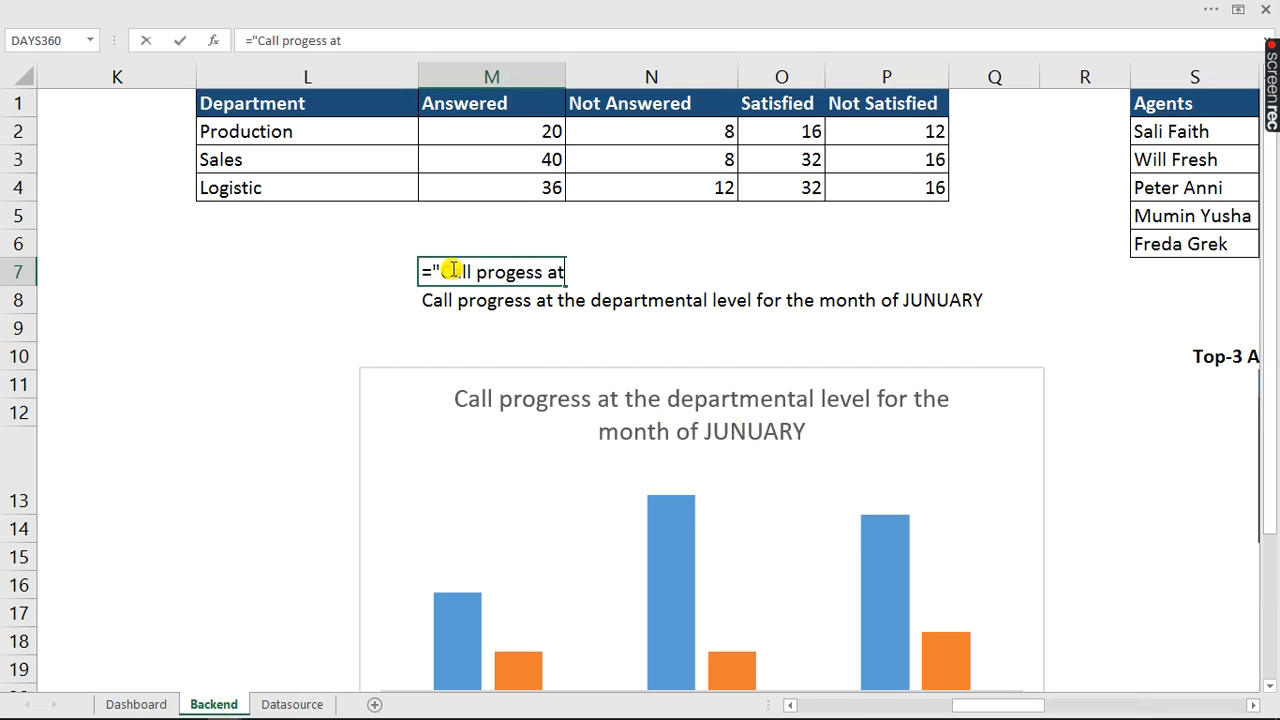
type(" th")
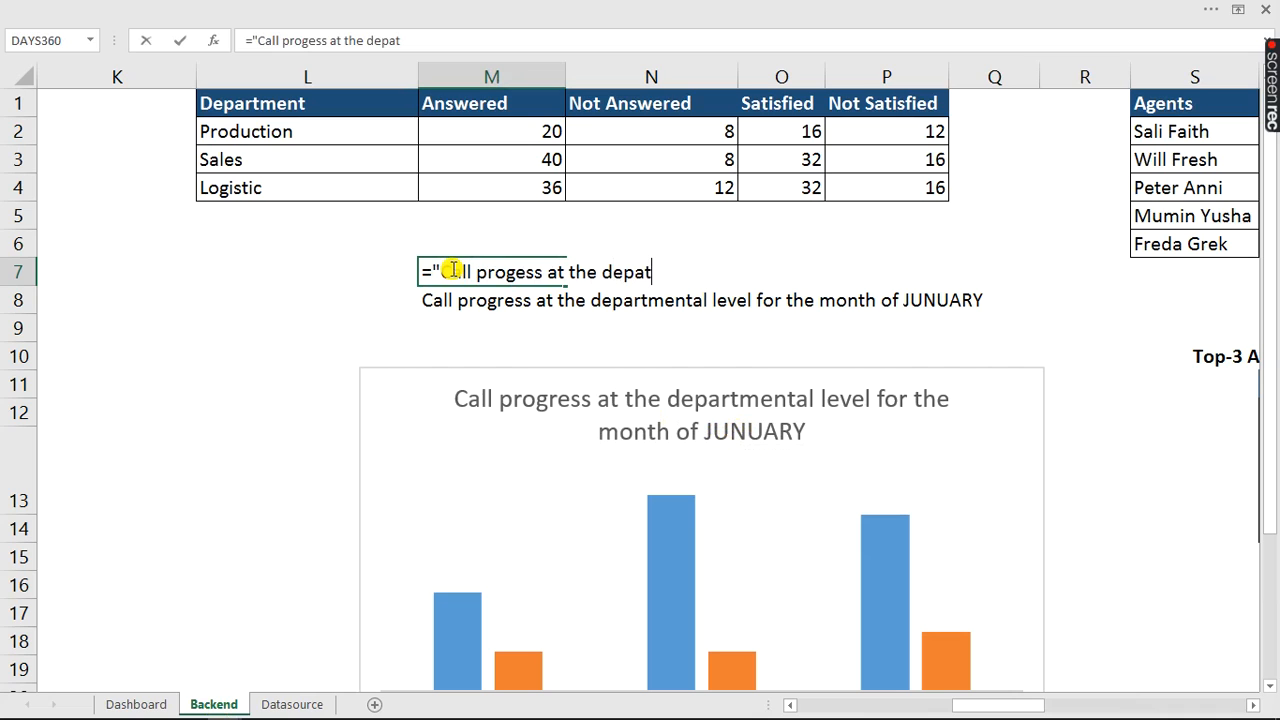
type("e department ")
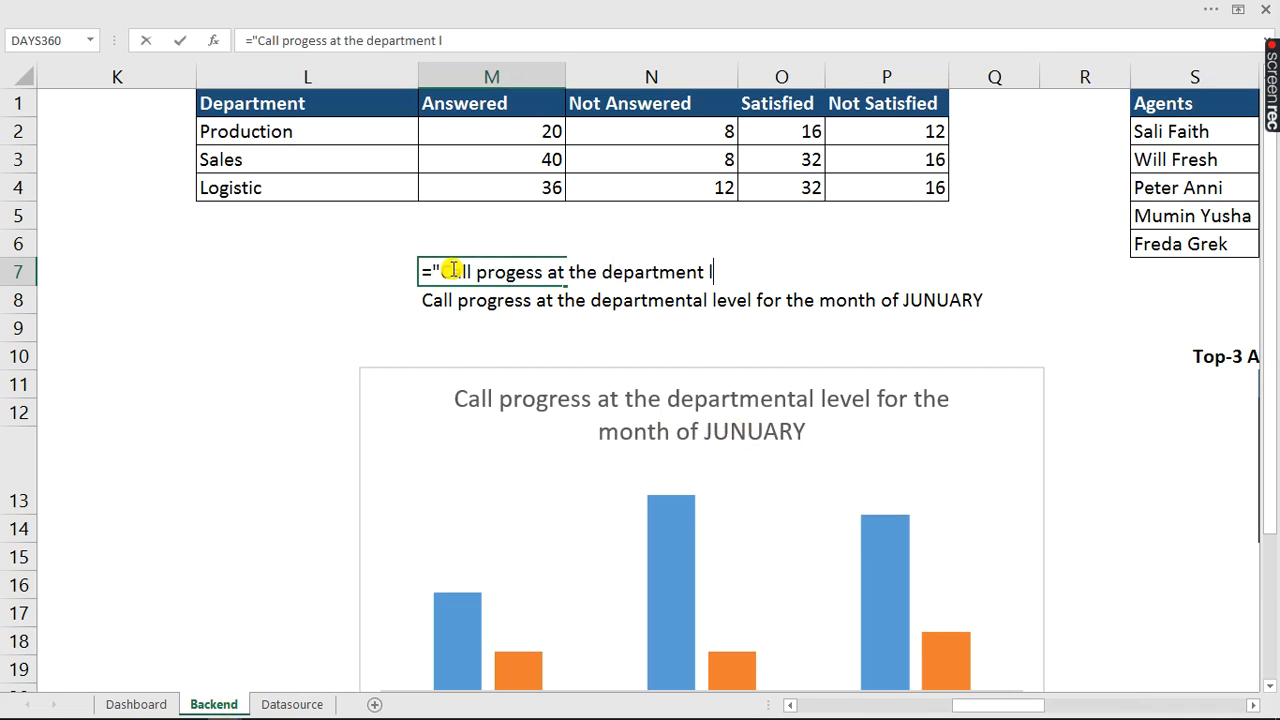
type("level for the month of\"&")
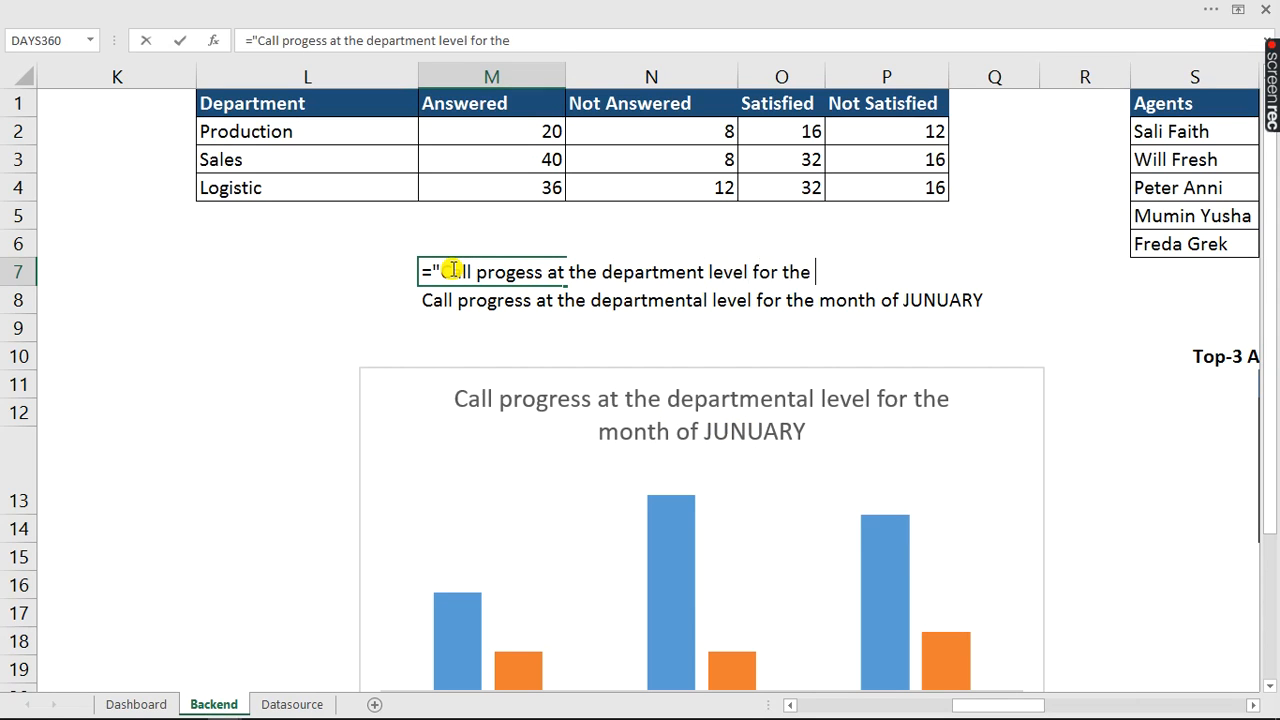
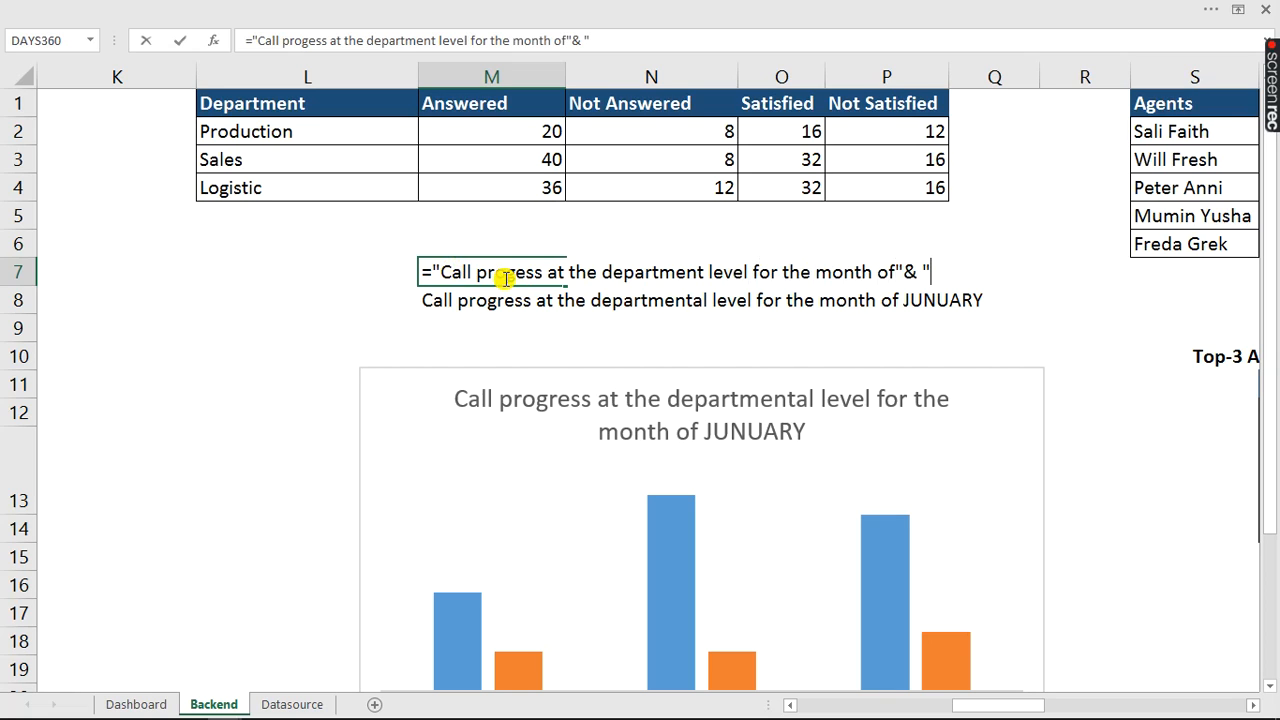
left_click_drag(994, 703, 762, 716)
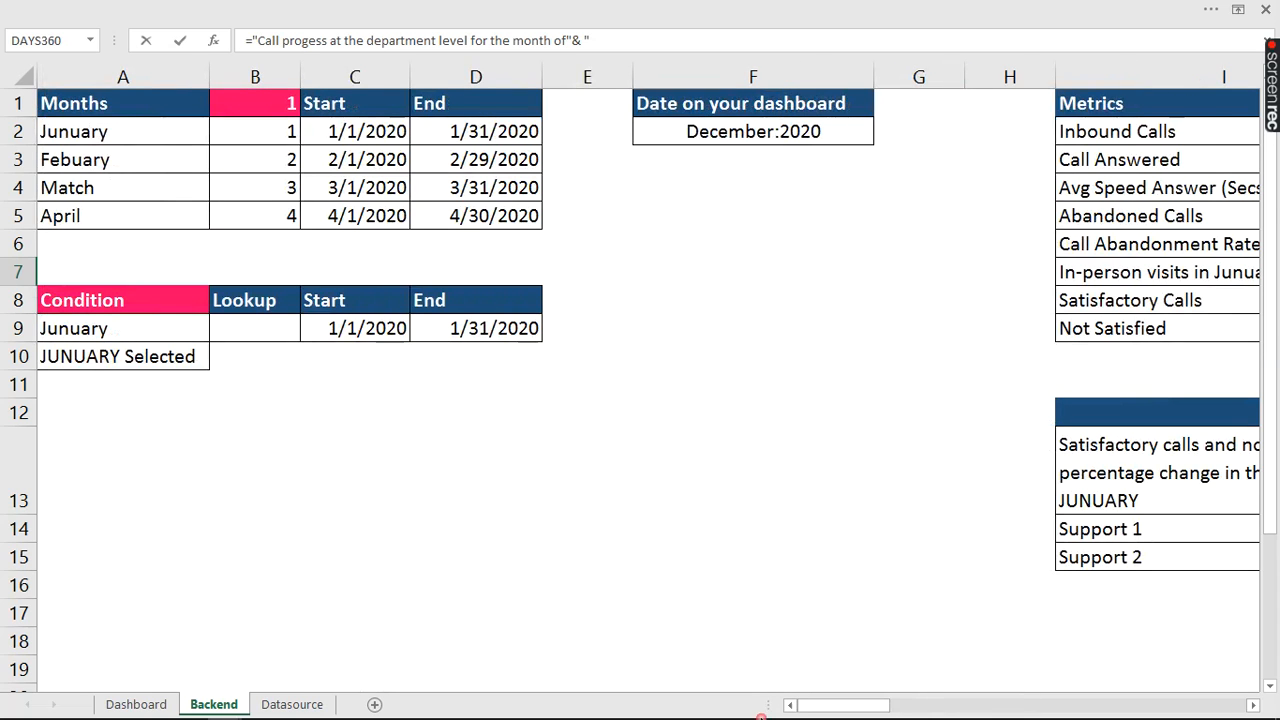
left_click(102, 331)
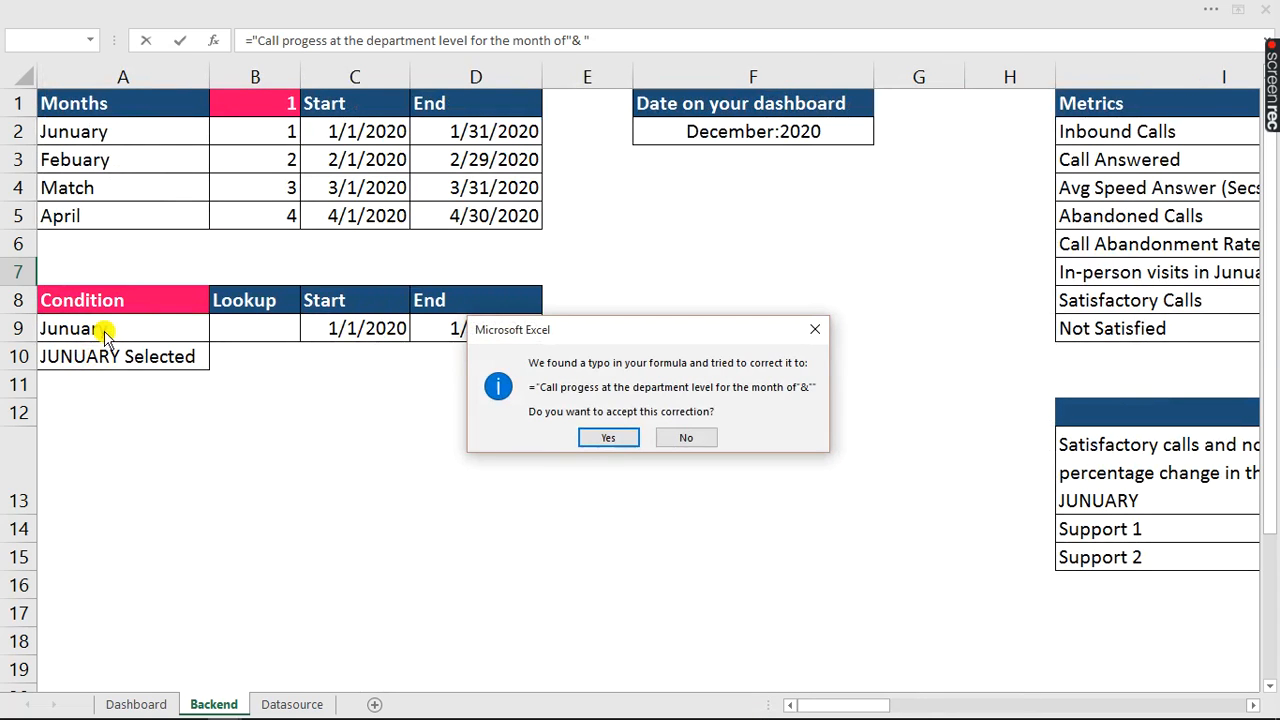
left_click(610, 438)
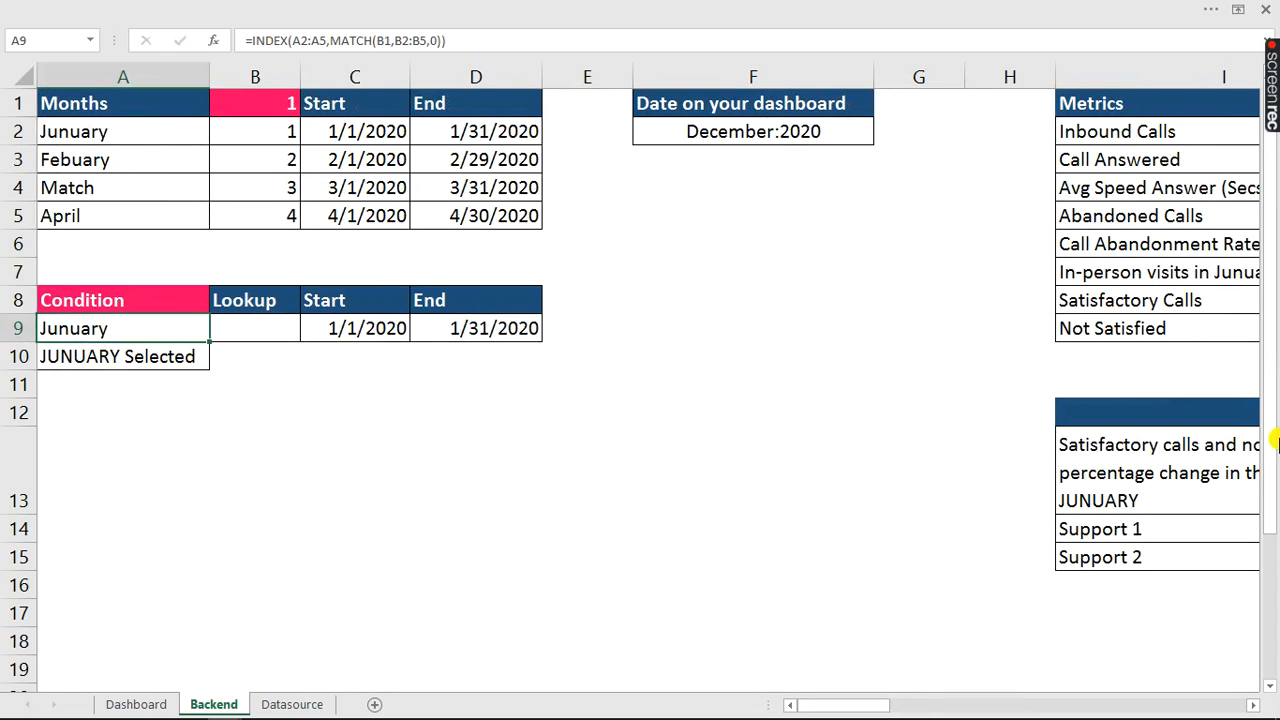
- Examine how the existing caption formula in M8 appends the selected month, leaving the formula unedited
left_click_drag(883, 706, 1035, 700)
left_click(778, 302)
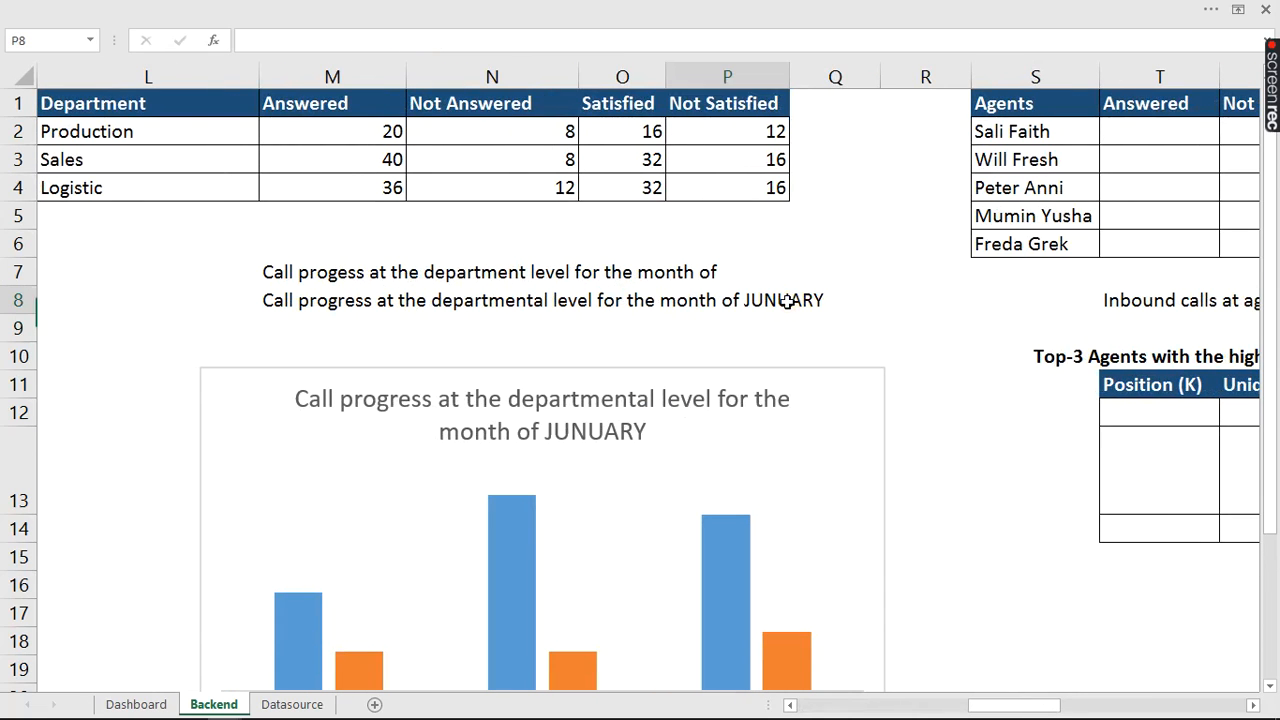
left_click(309, 300)
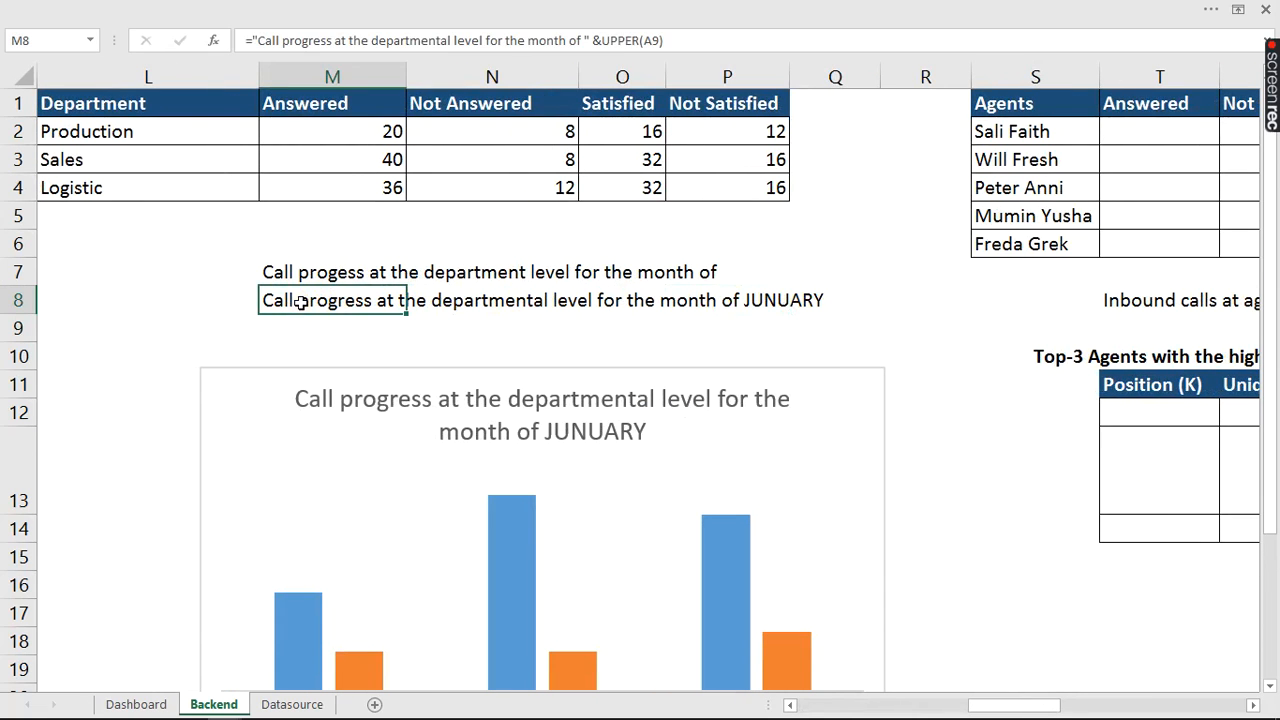
left_click(652, 41)
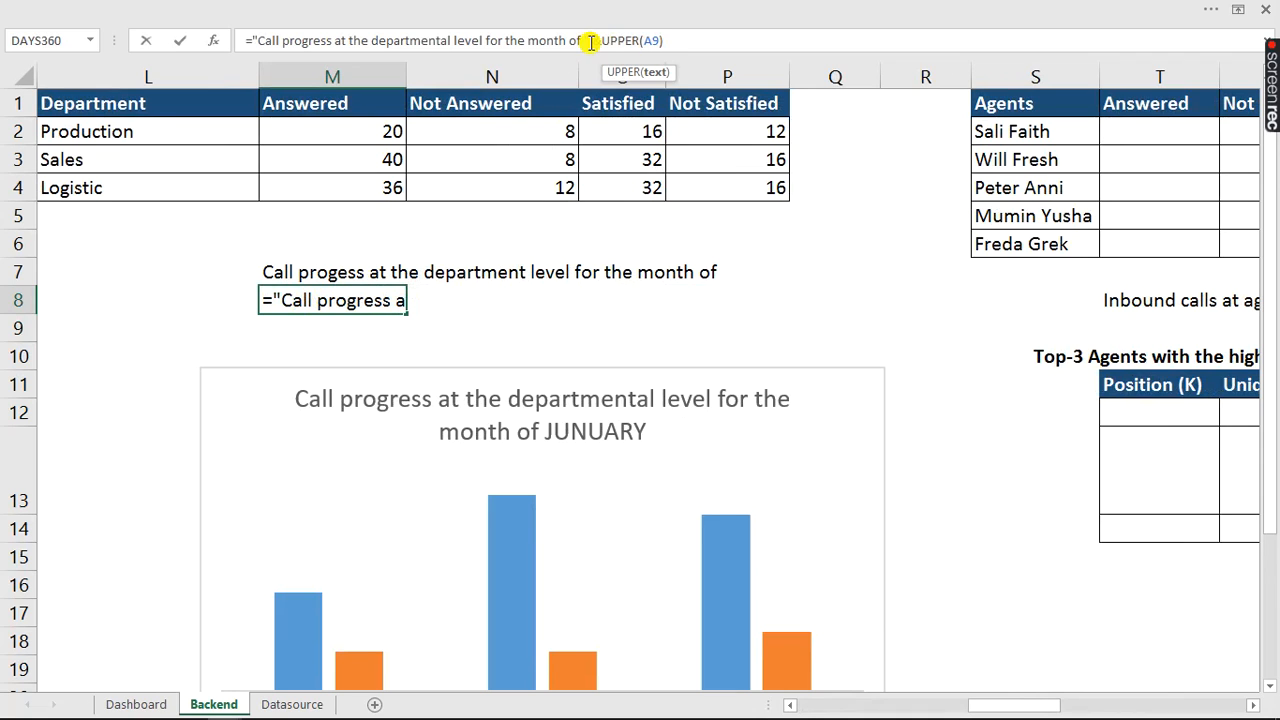
key("Escape")
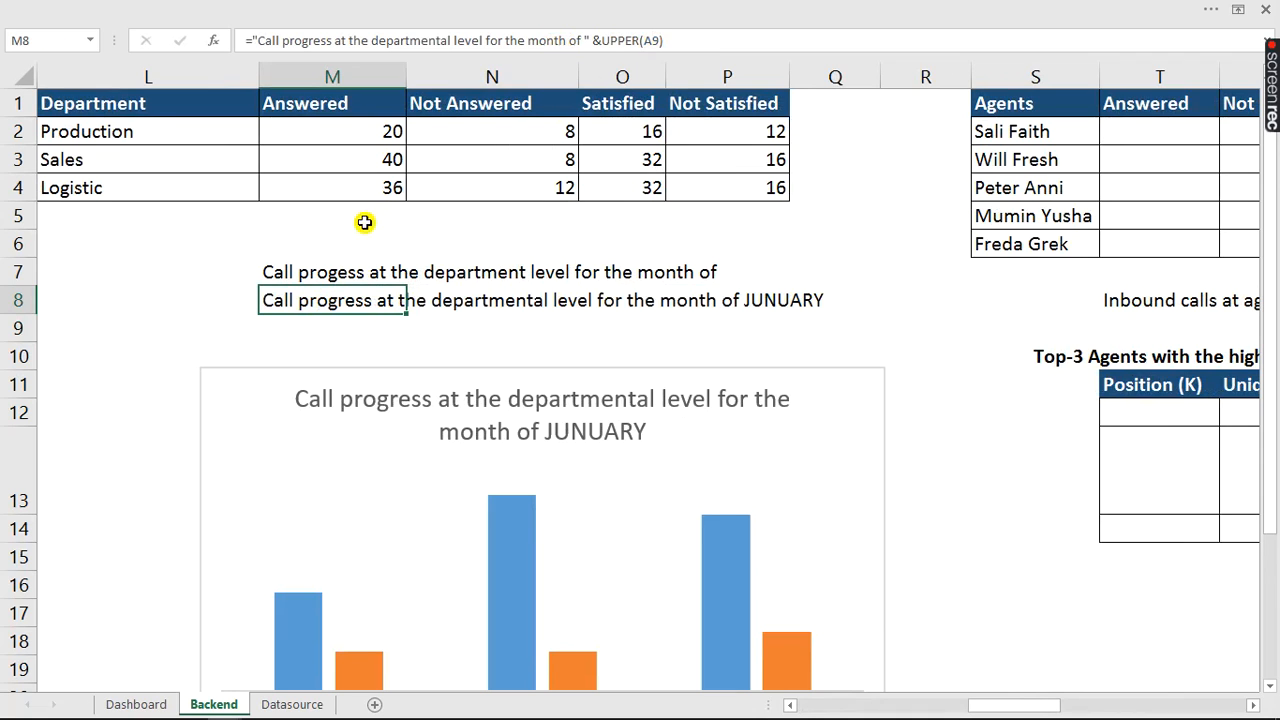
- Replace the empty text at the end of the M7 formula with a reference to the selected month in A9
left_click(312, 273)
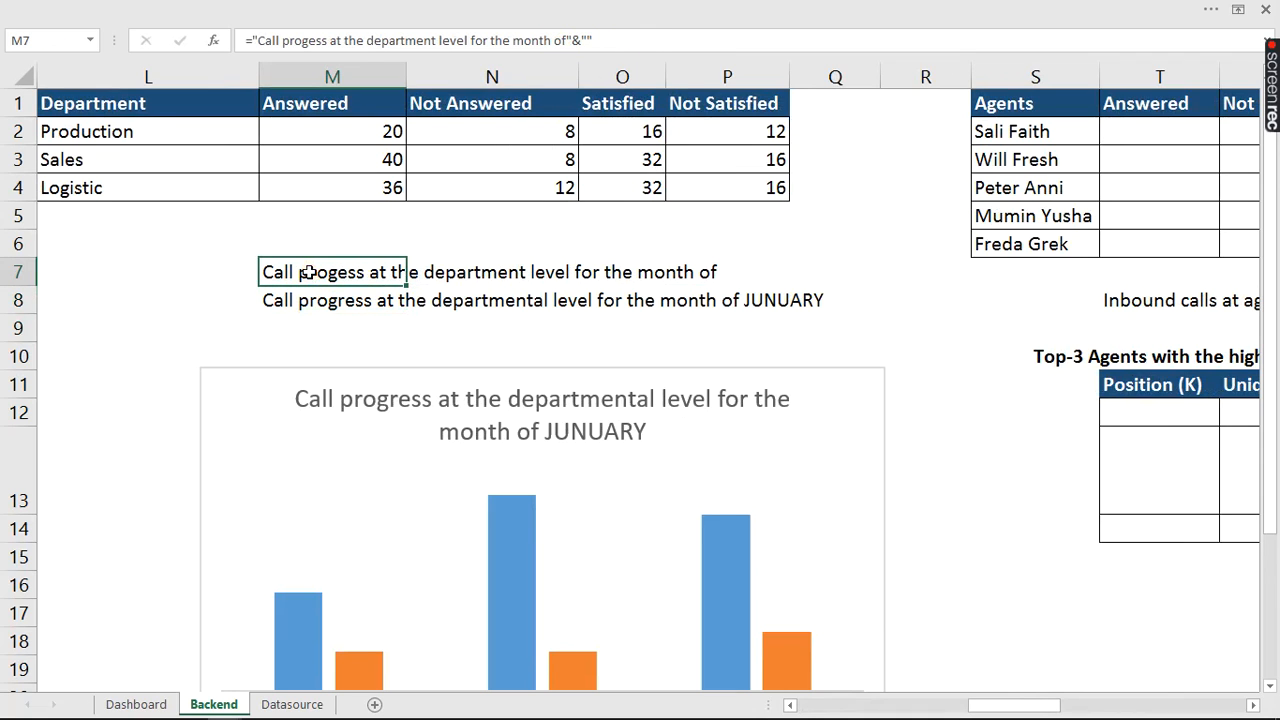
left_click(588, 40)
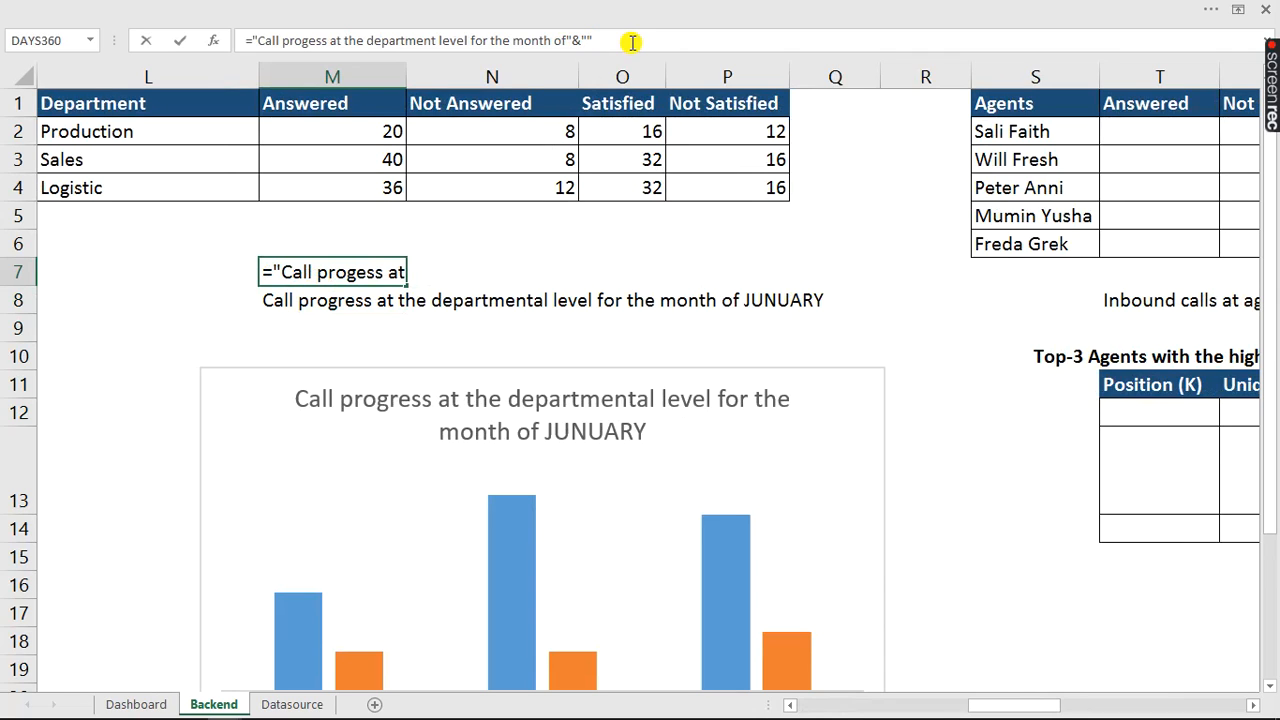
key("BackSpace")
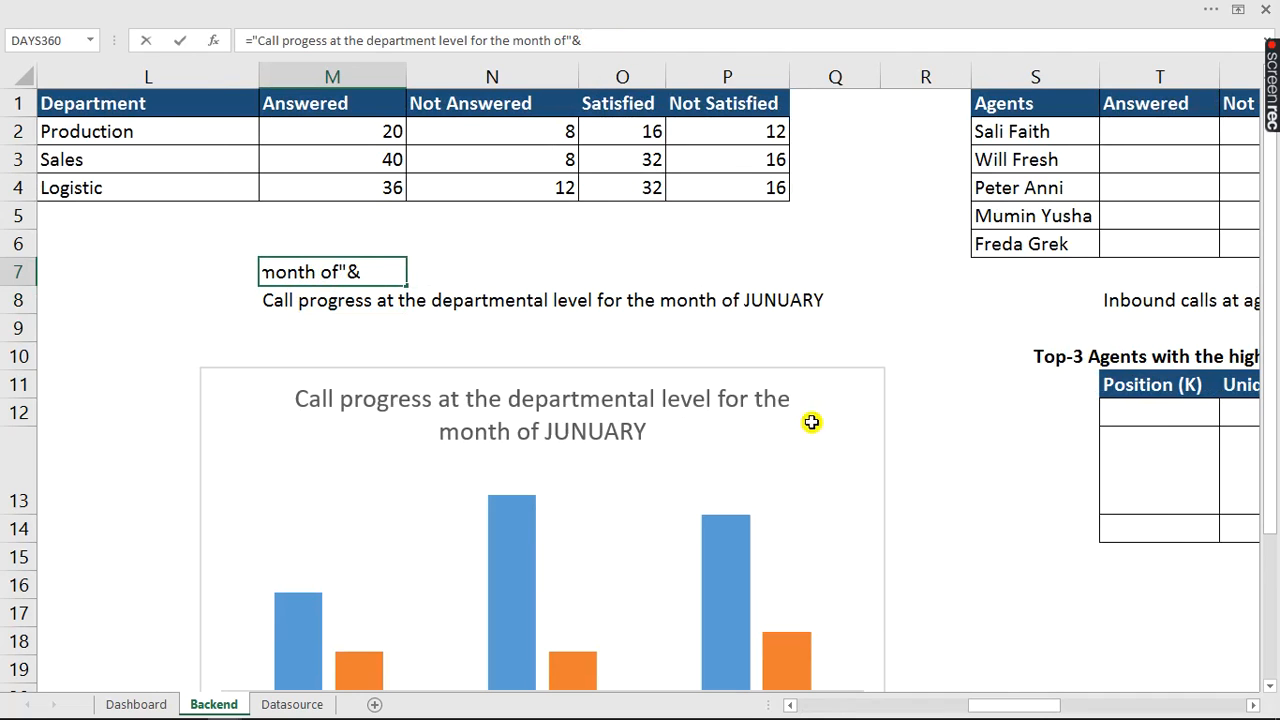
left_click_drag(1003, 710, 825, 708)
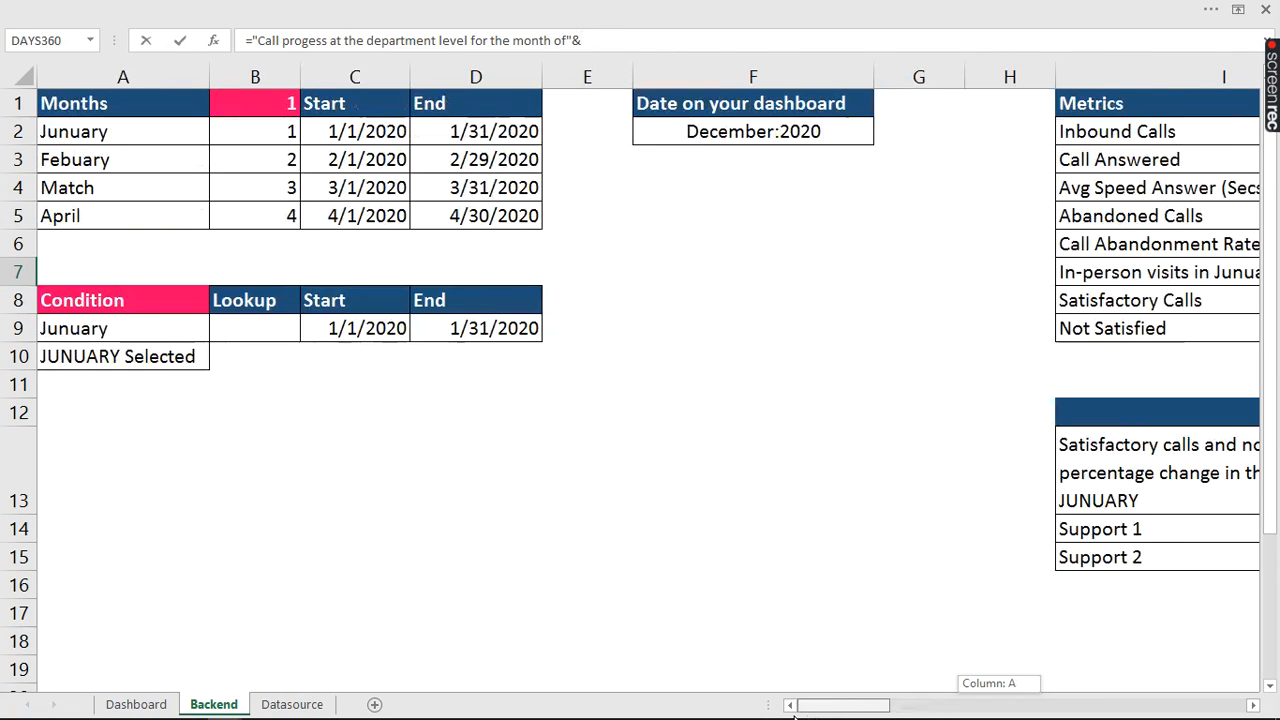
left_click(136, 327)
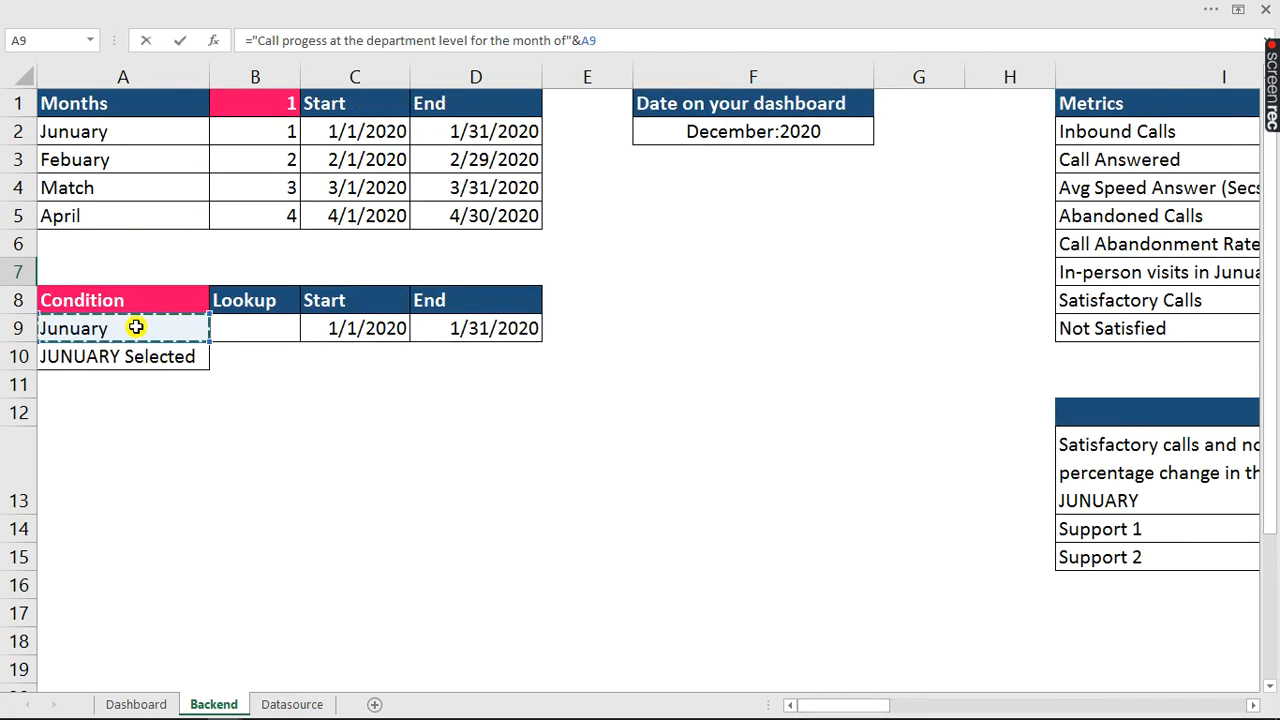
key("Return")
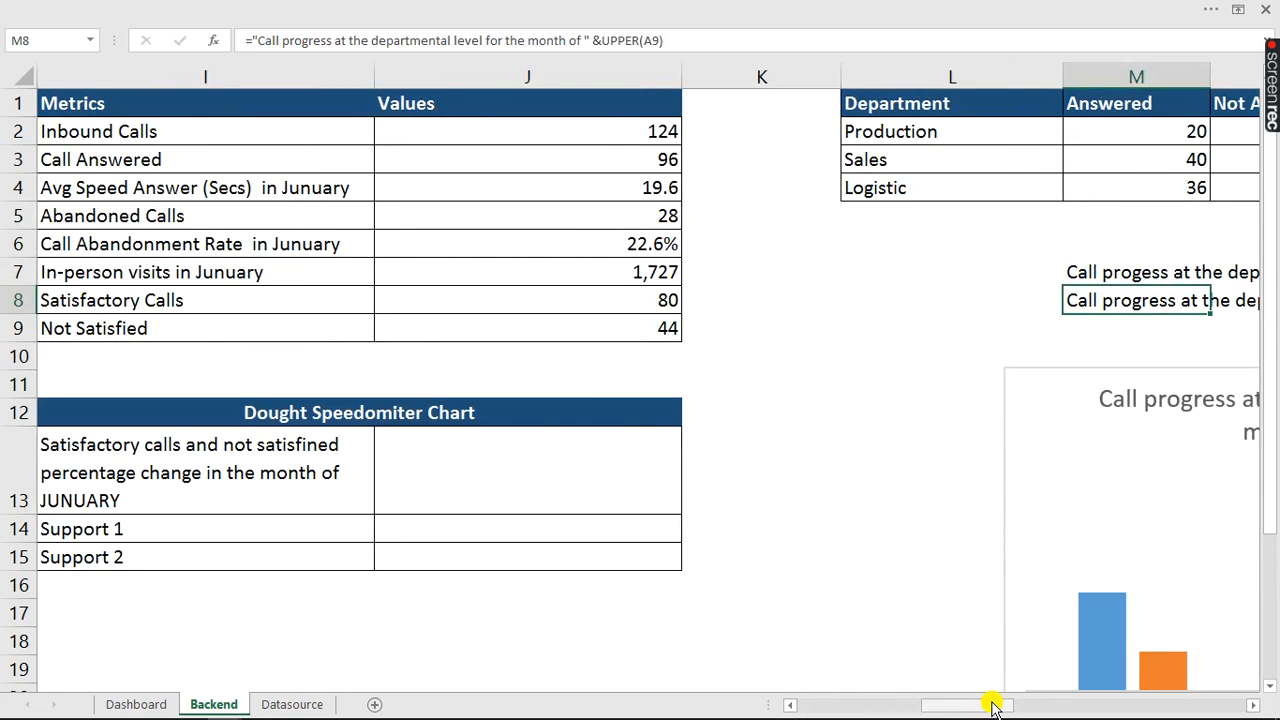
- Add a space after "of" in the M7 caption formula and wrap the month reference as UPPER(A9)
left_click_drag(993, 706, 1033, 706)
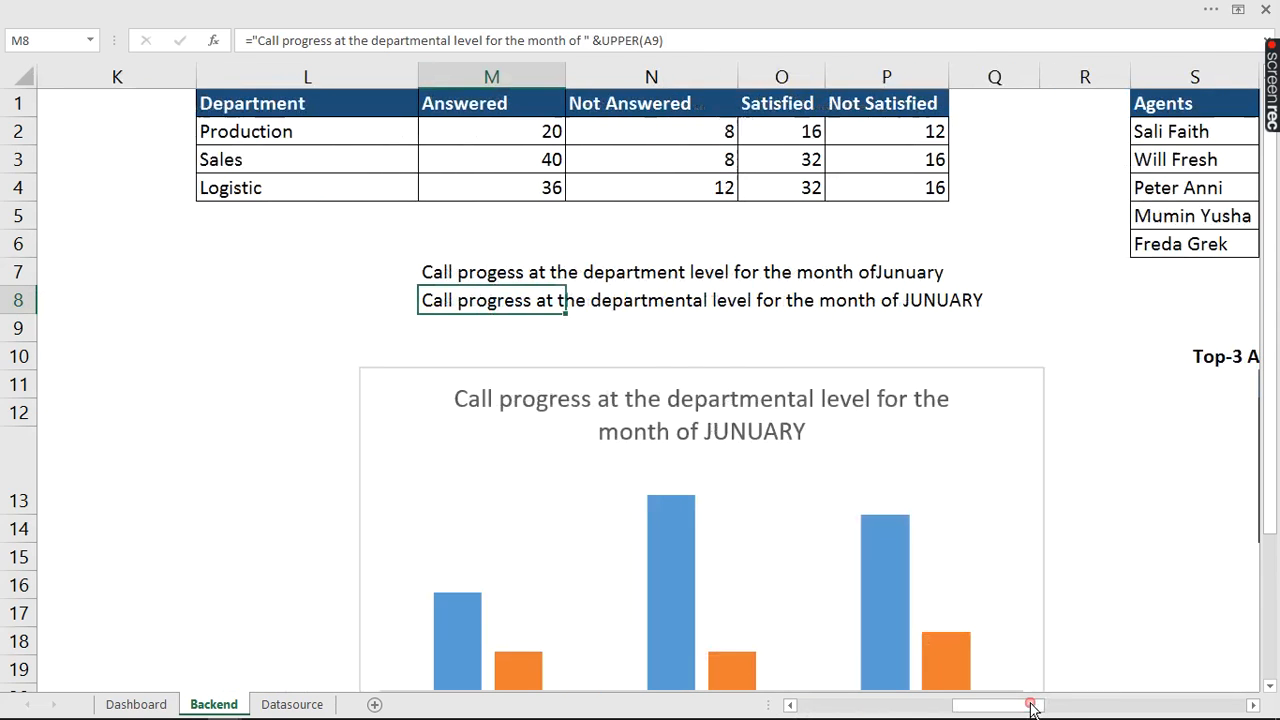
left_click(884, 272)
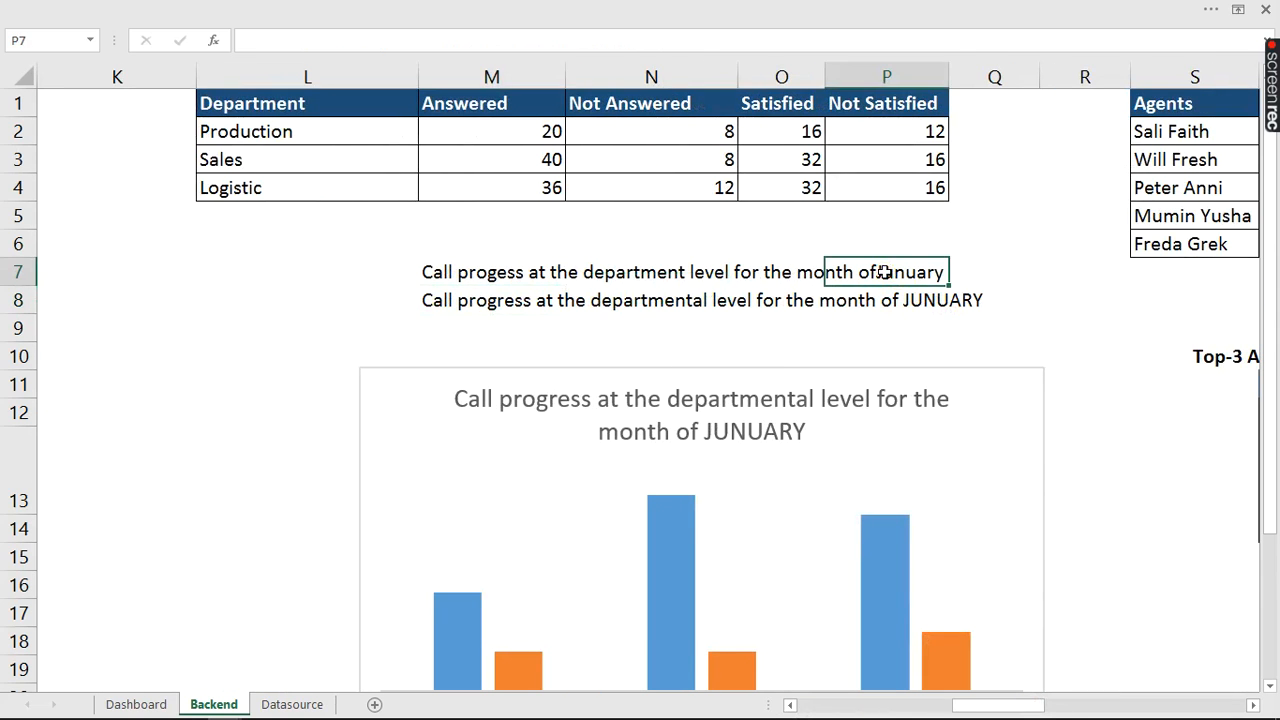
left_click(441, 272)
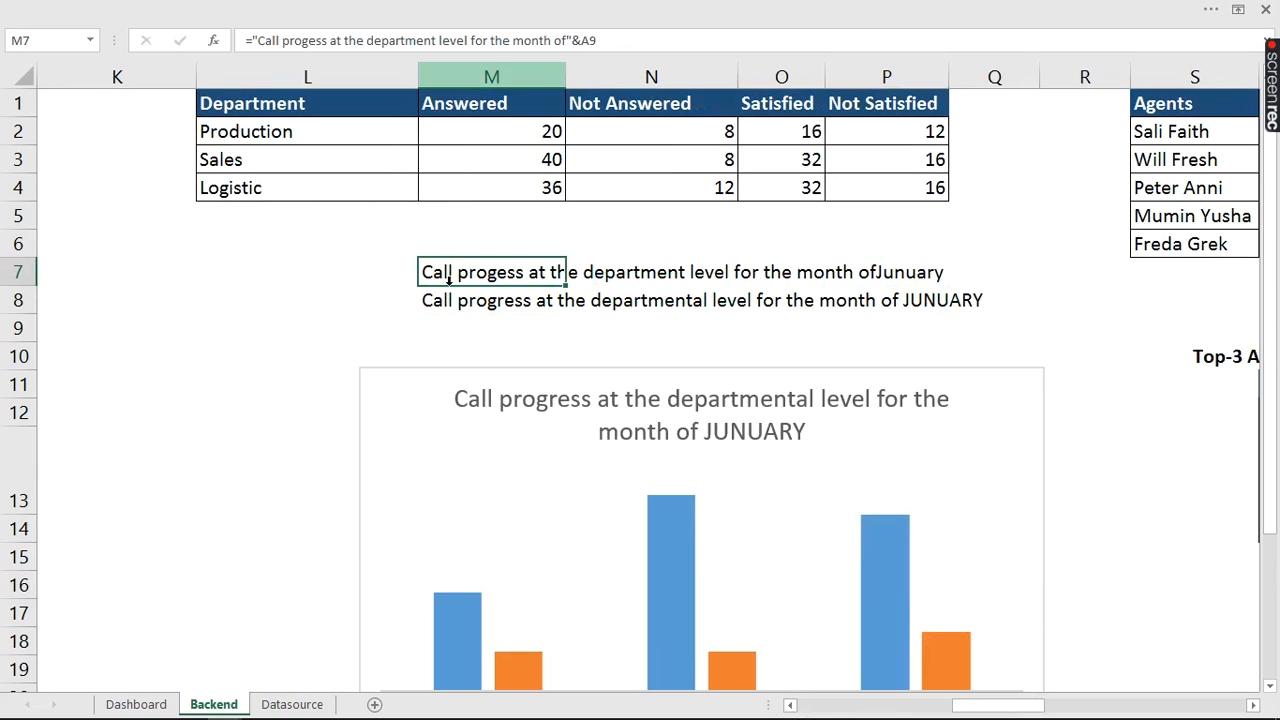
left_click(576, 41)
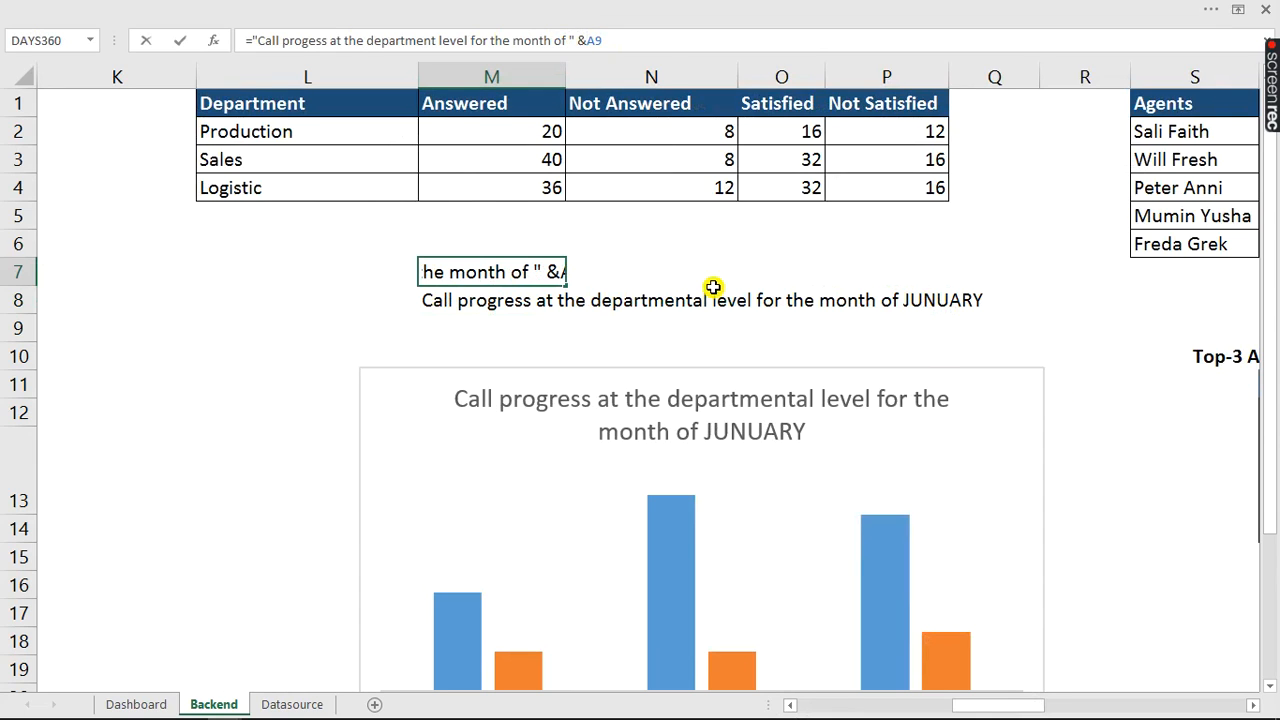
type("up")
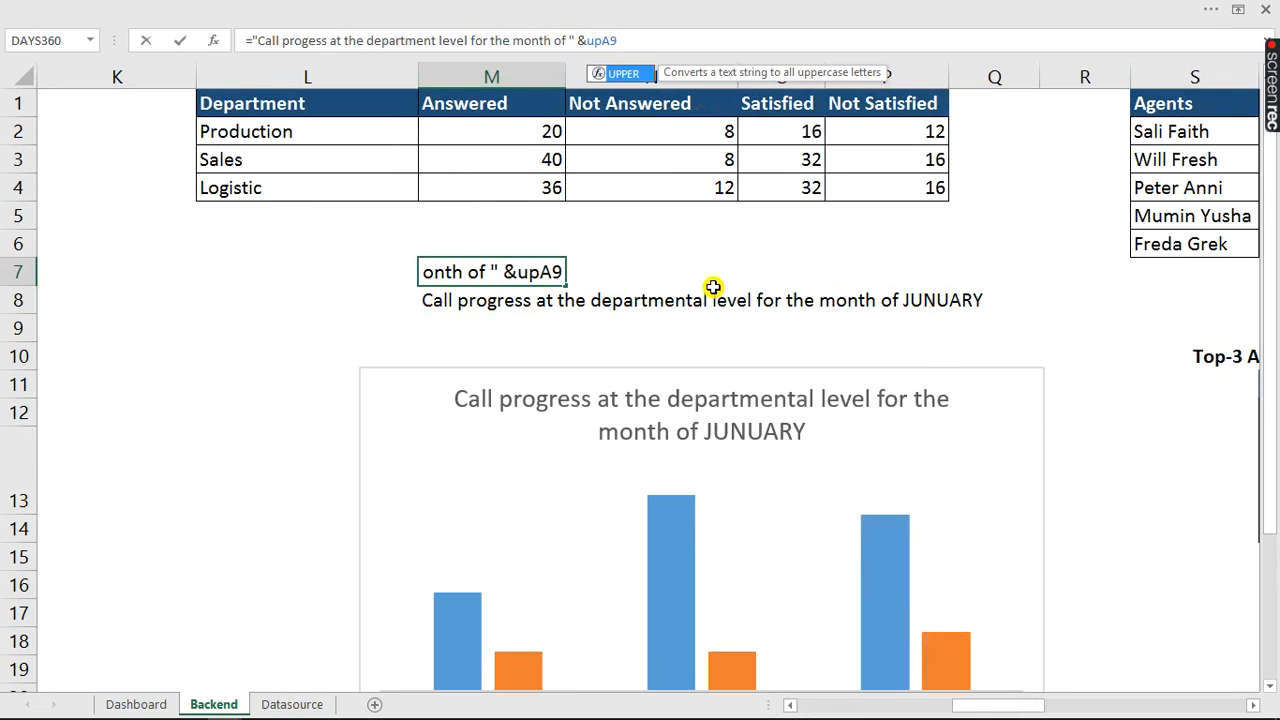
key("Tab")
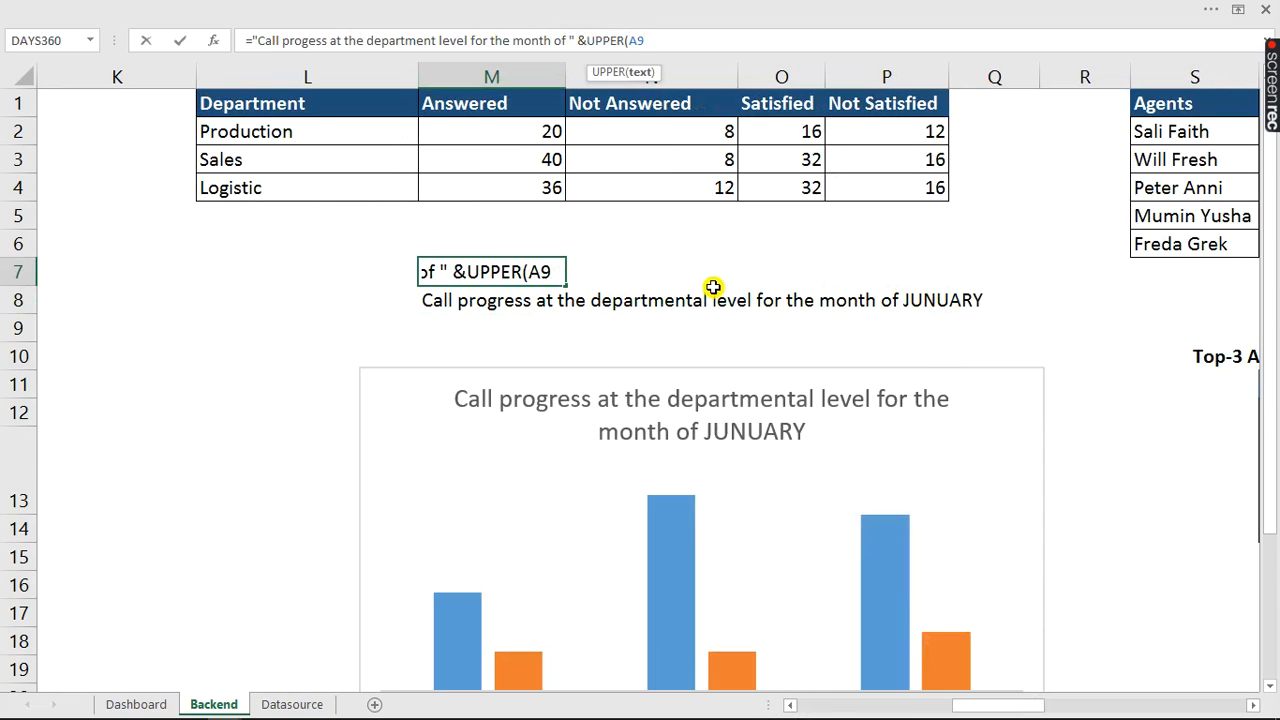
type(")")
key("Return")
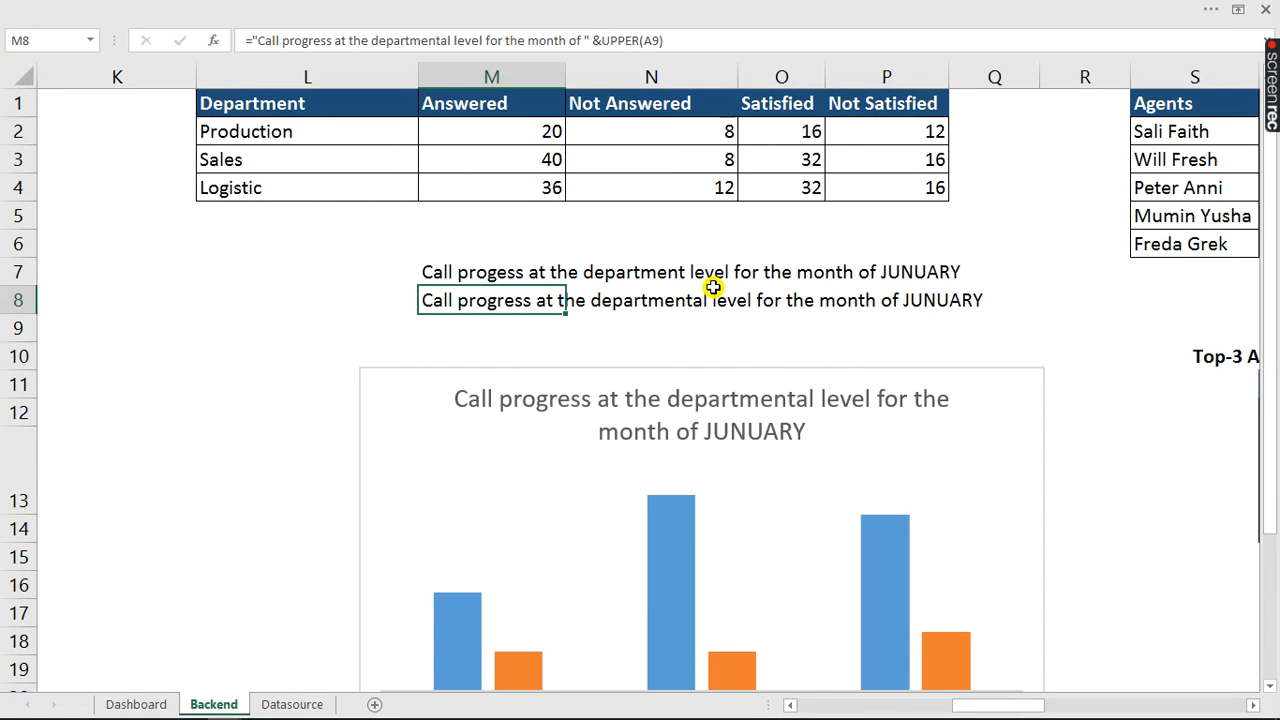
- Move the department chart up over the captions in rows 7 and 8 and add the Satisfied data in O1:O4 as a series
left_click(634, 374)
left_click_drag(634, 374, 547, 265)
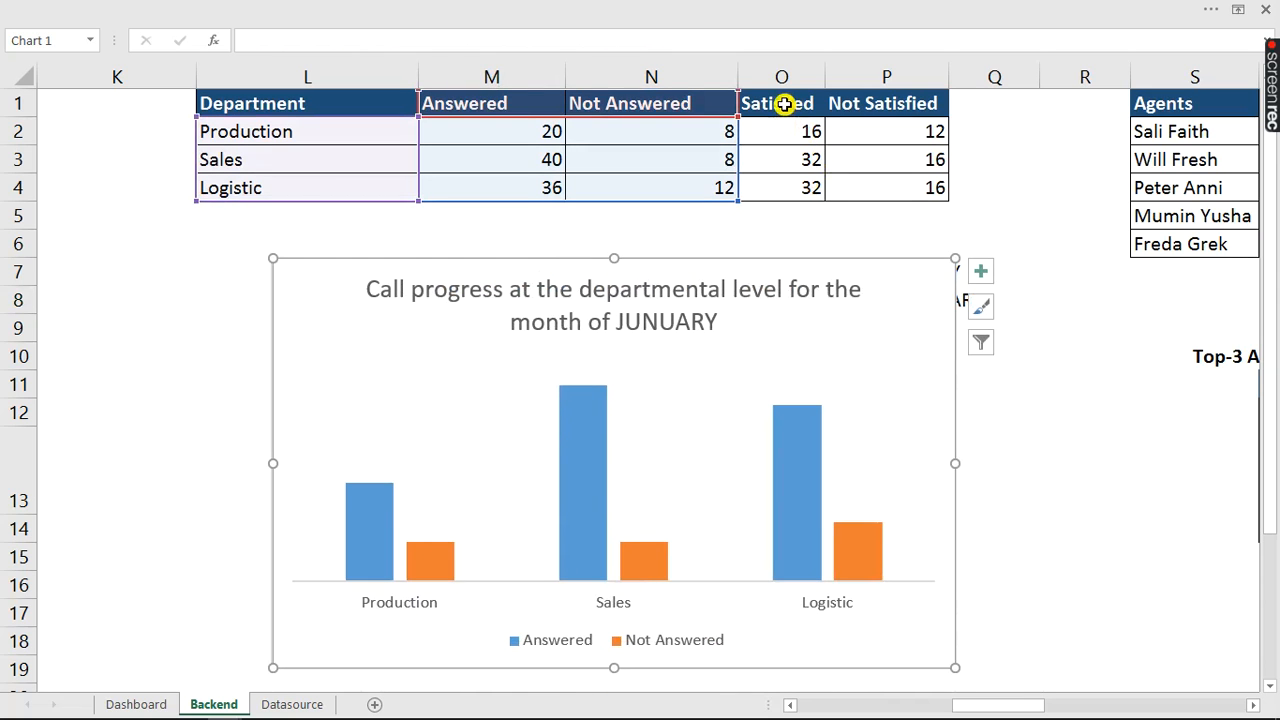
left_click_drag(784, 104, 782, 188)
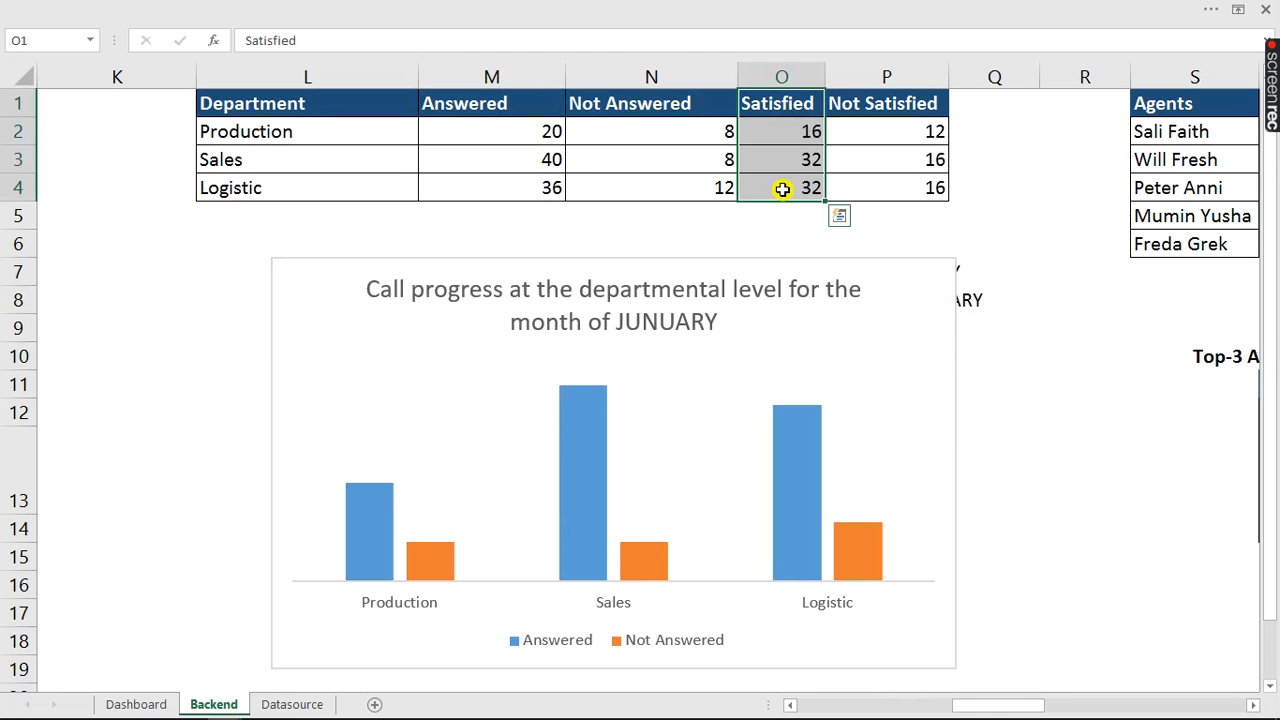
key("ctrl+c")
left_click(668, 408)
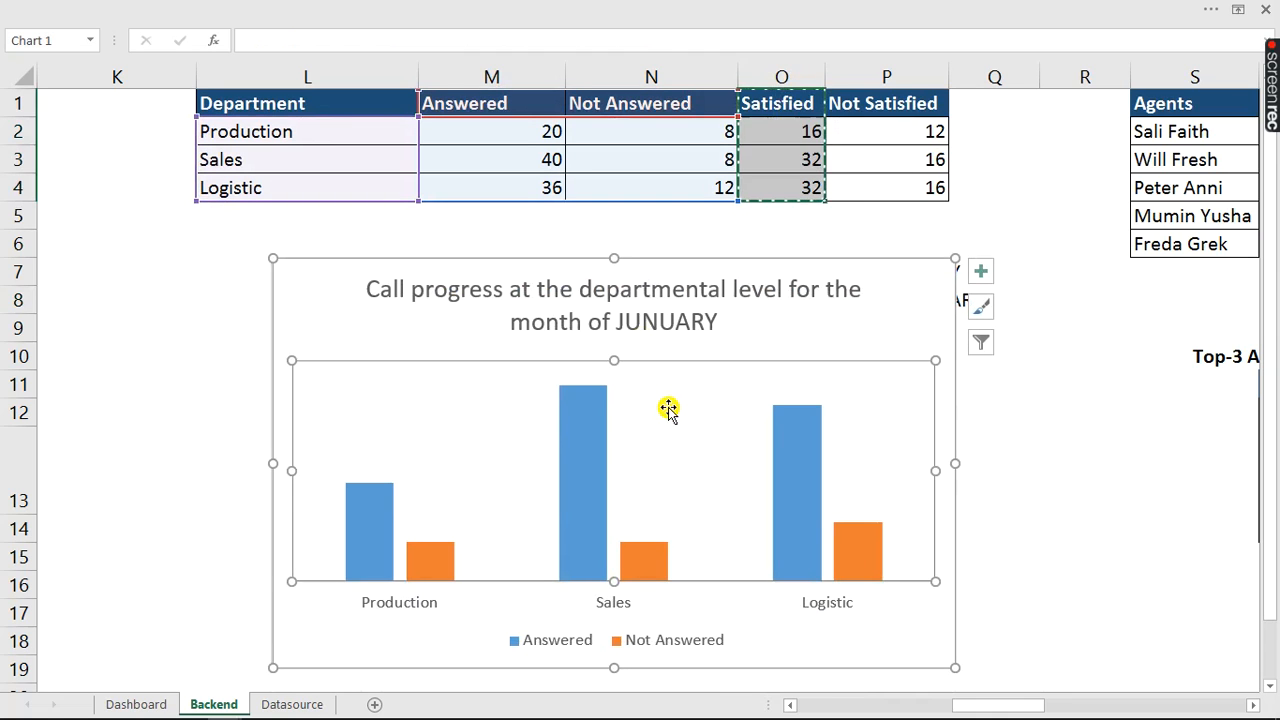
key("ctrl+v")
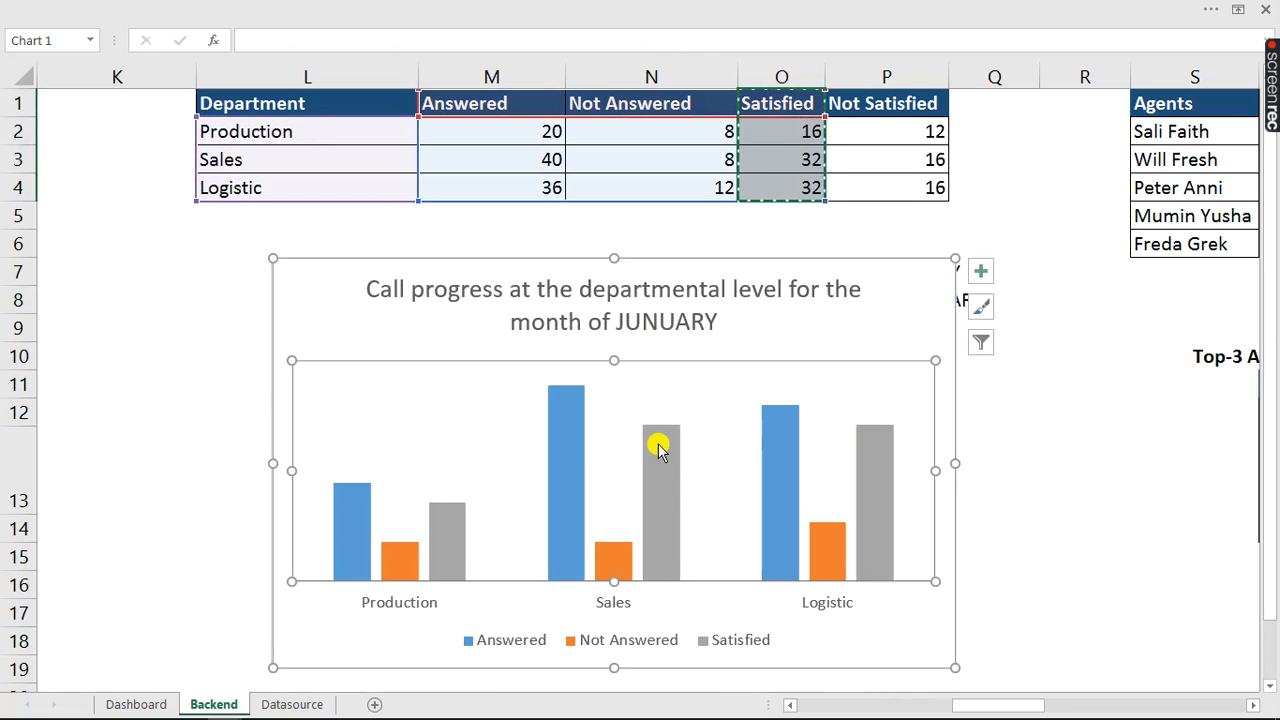
- Change the Satisfied series in the department chart to Stacked Line with Markers on the secondary axis
right_click(658, 447)
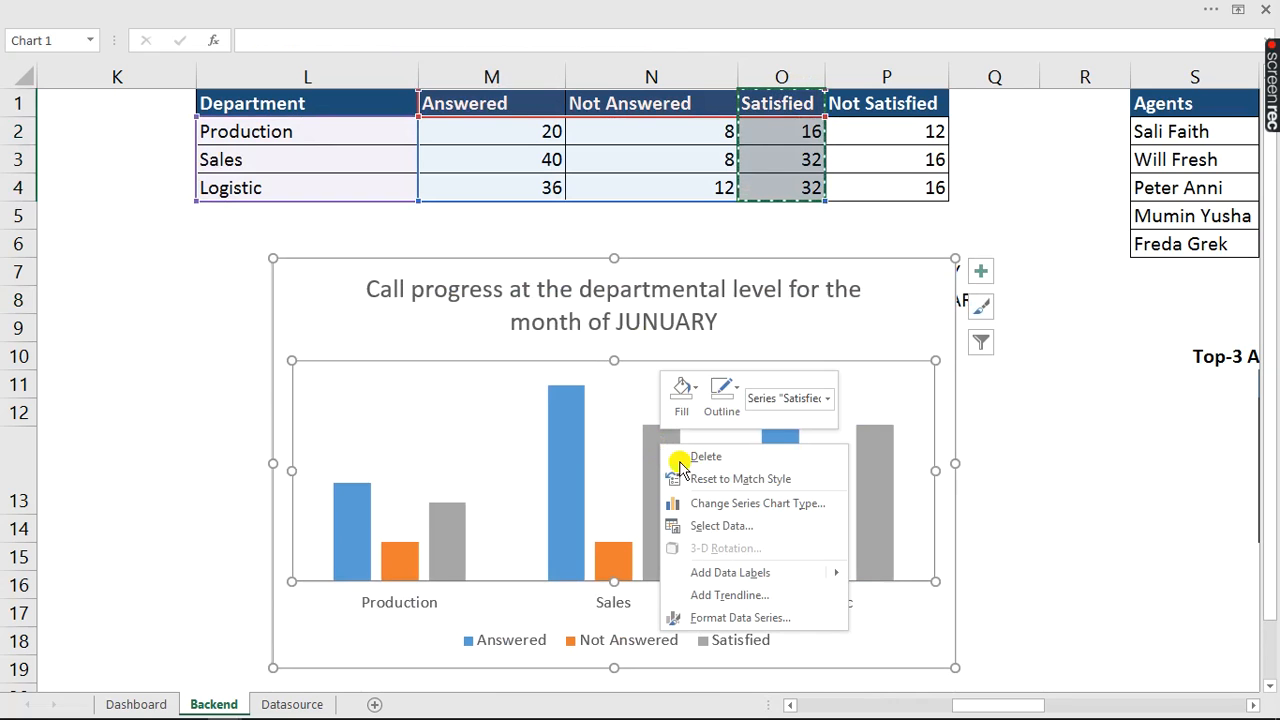
left_click(743, 503)
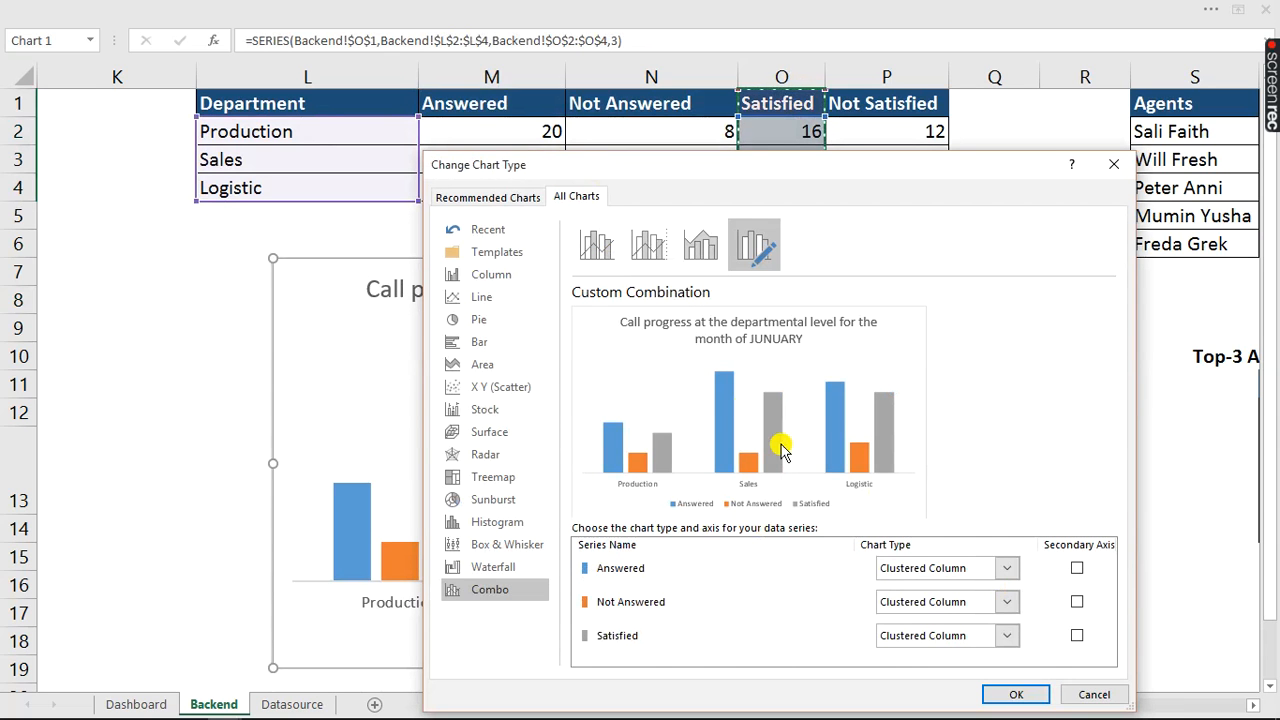
left_click(1007, 637)
left_click(903, 466)
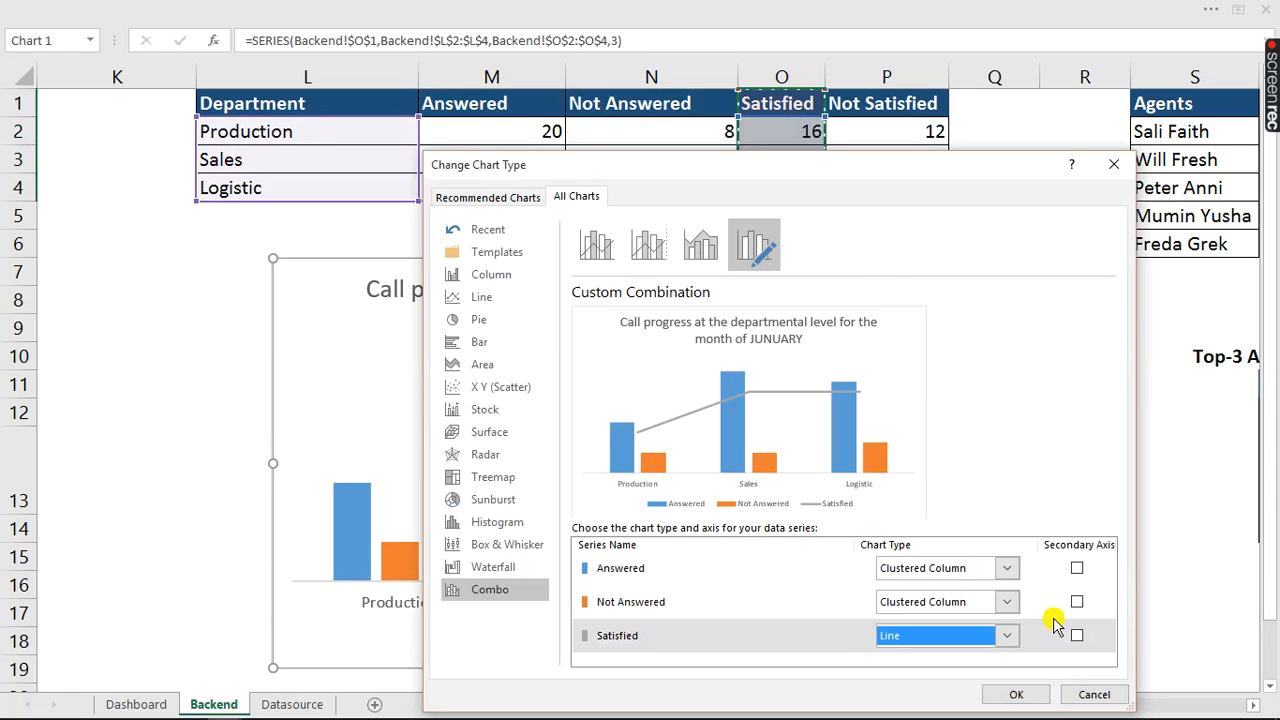
left_click(1075, 637)
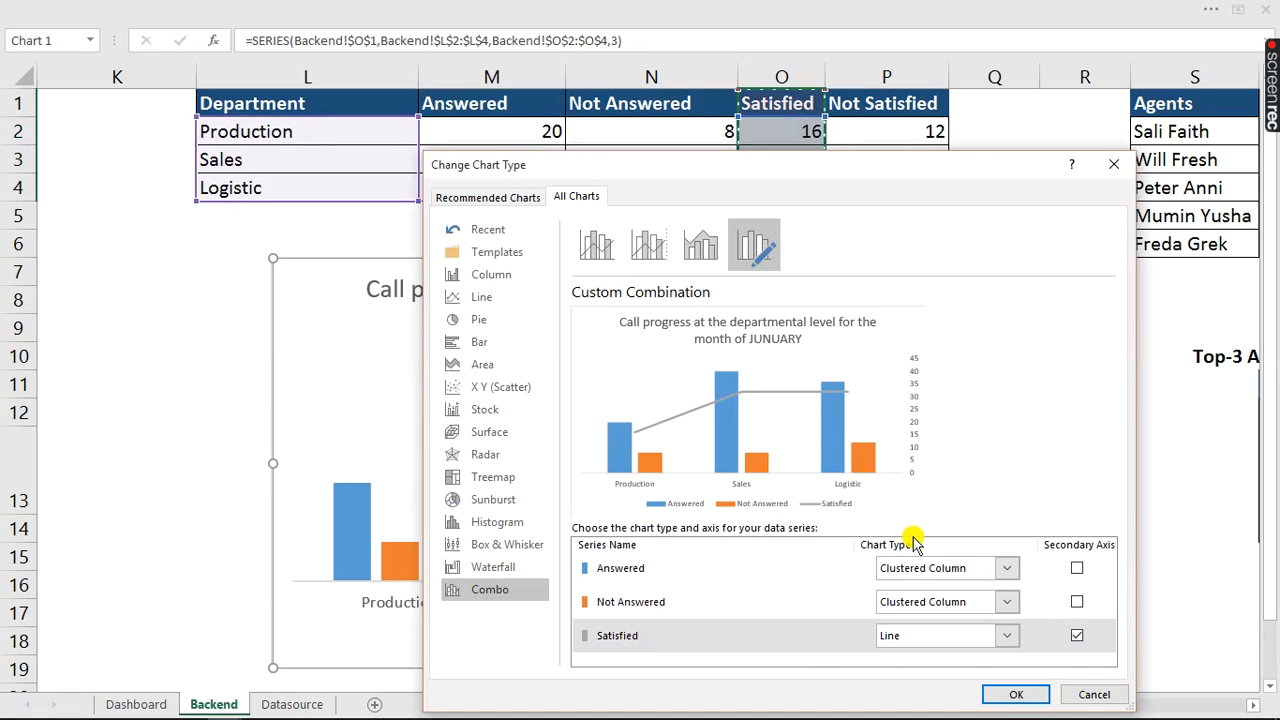
left_click(1007, 637)
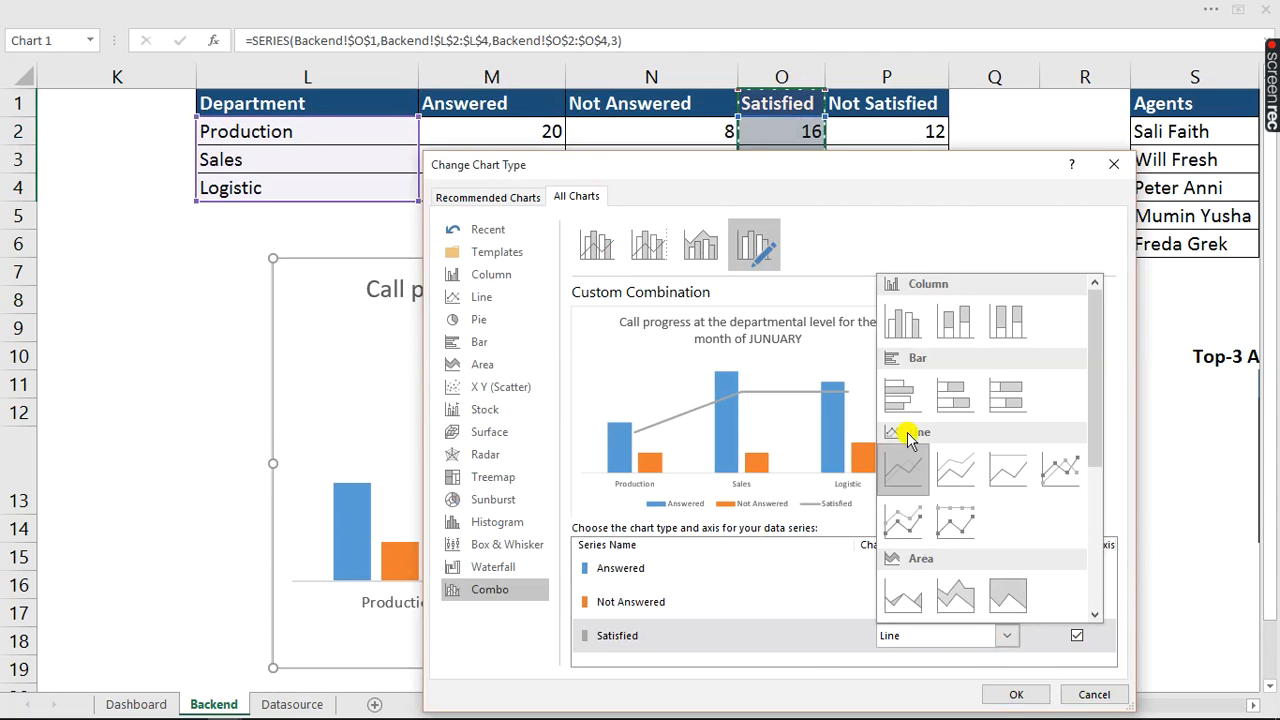
left_click(905, 528)
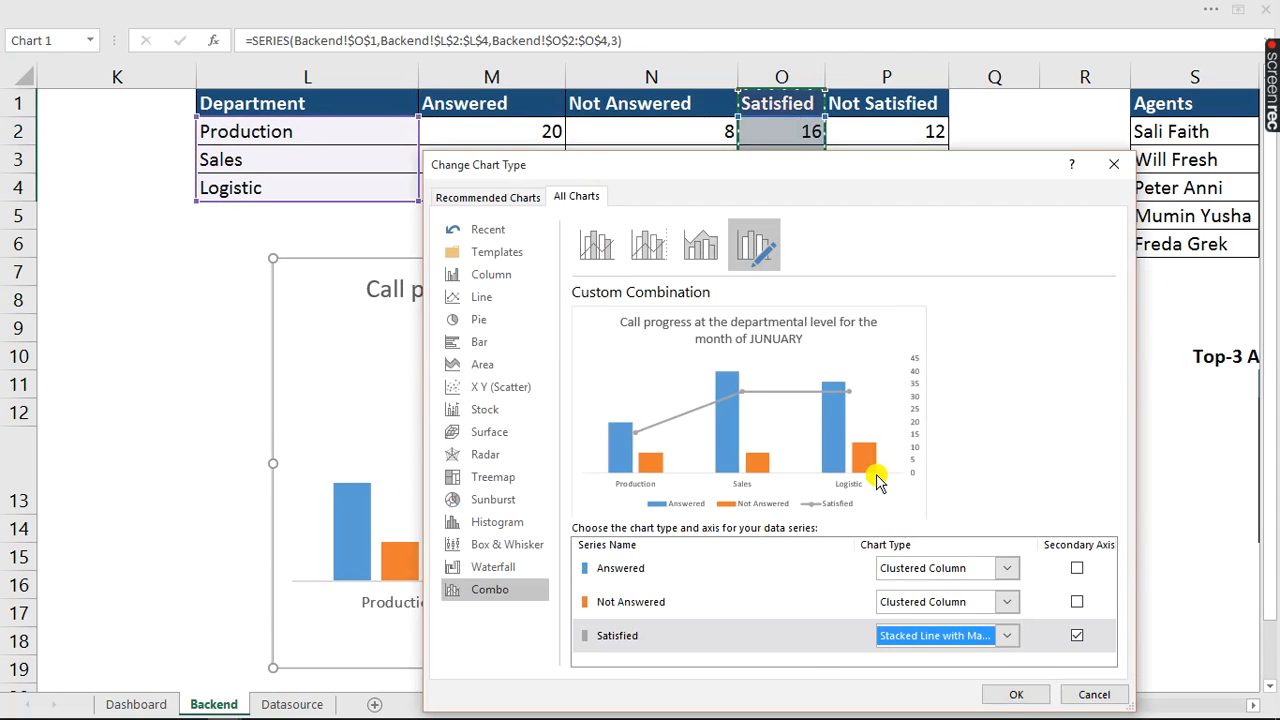
left_click(1016, 694)
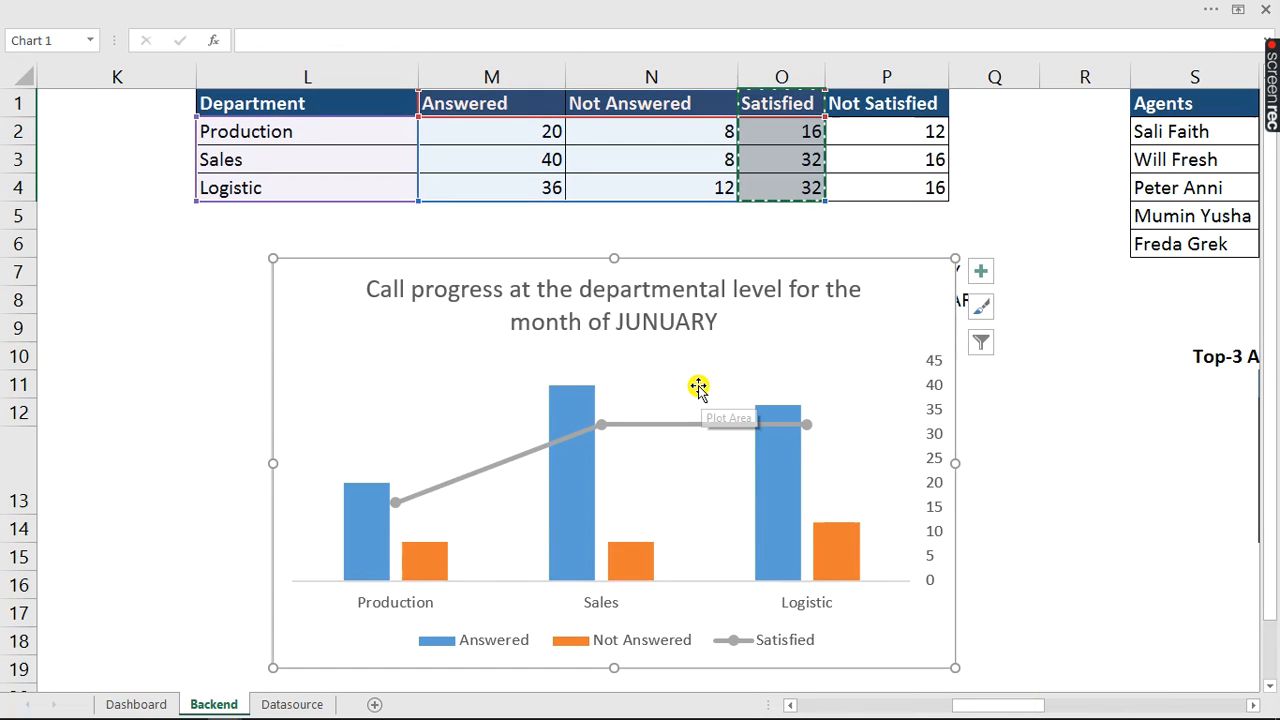
- Delete the department chart's secondary axis and shrink the chart to fit below the captions in rows 7 and 8
left_click(938, 412)
key("ctrl+z")
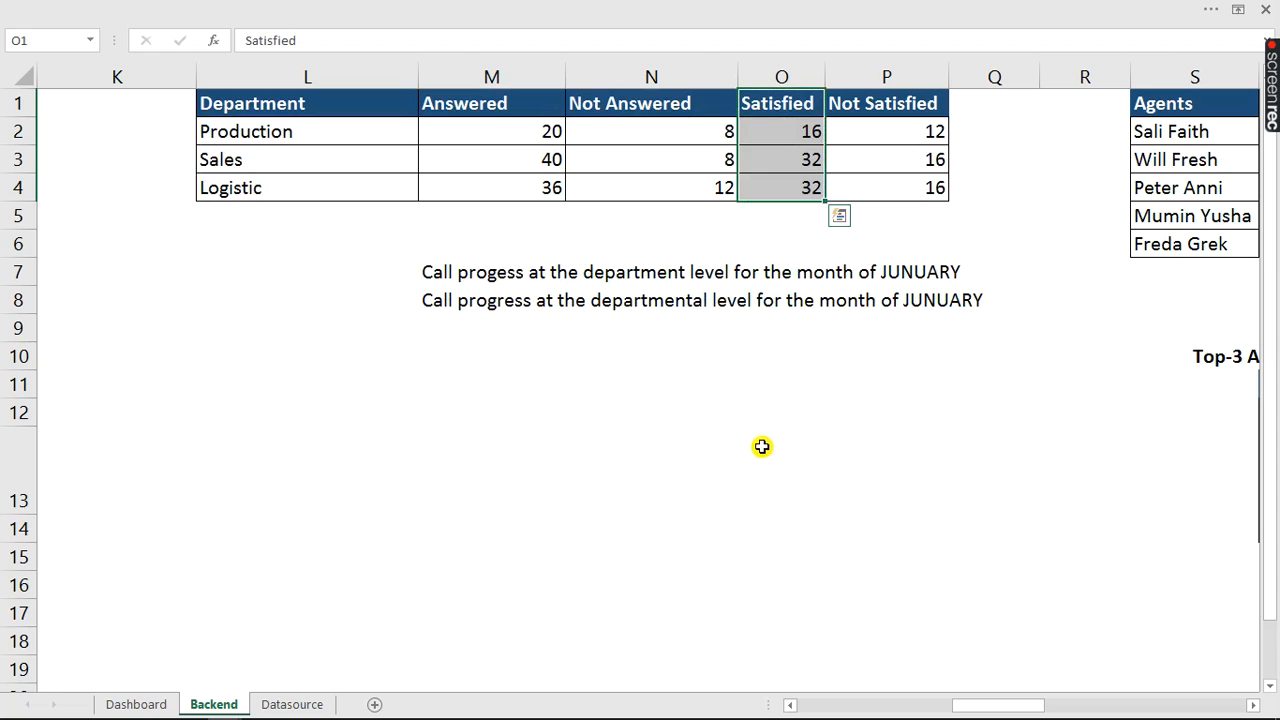
key("alt+F1")
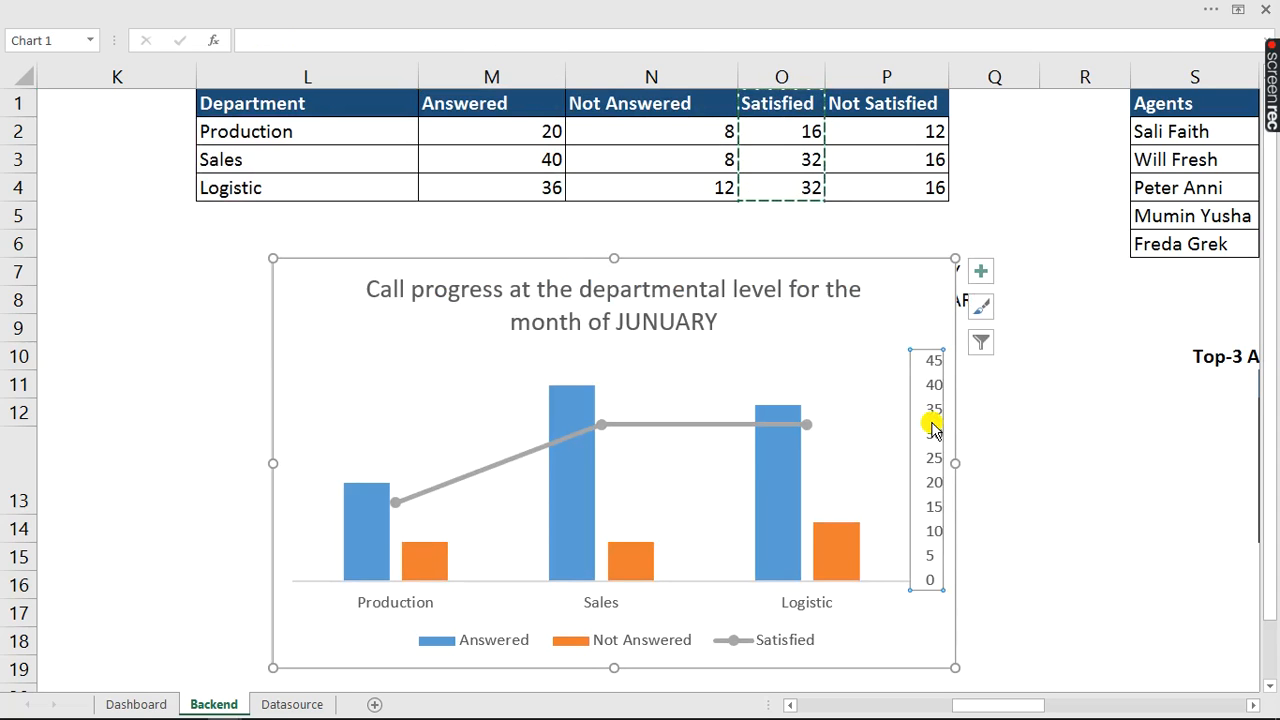
key("Delete")
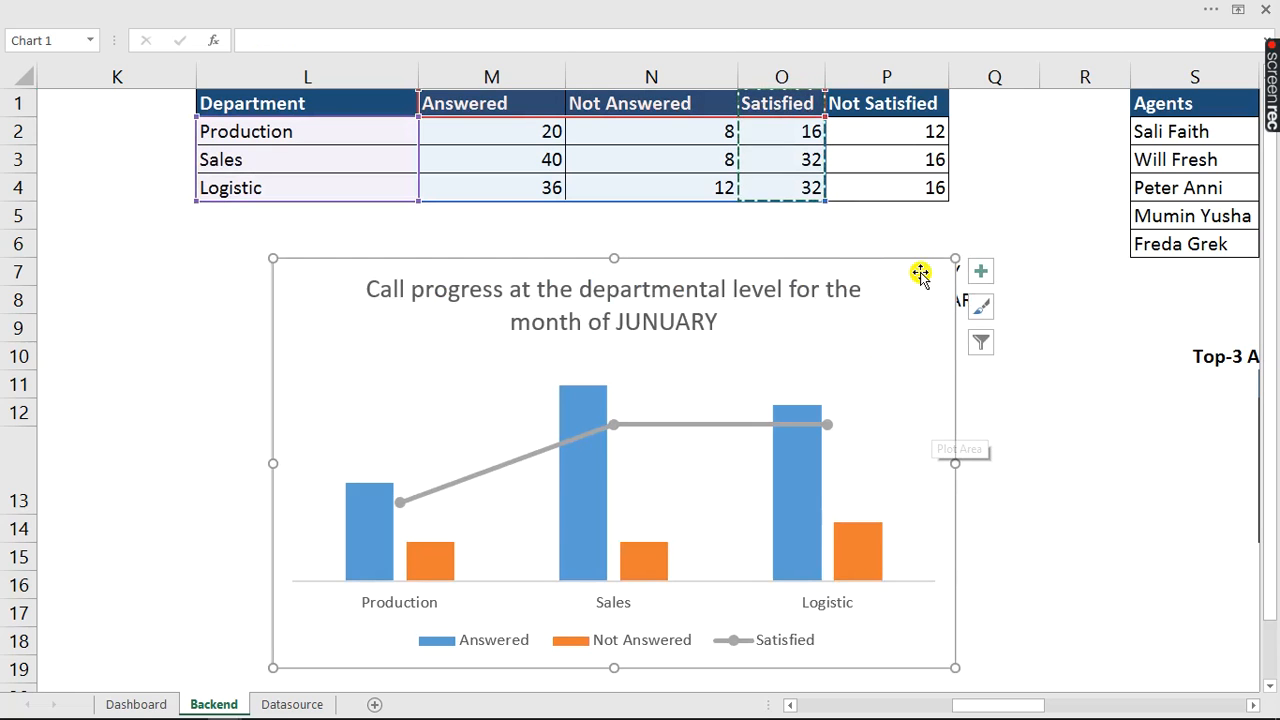
left_click_drag(955, 259, 799, 389)
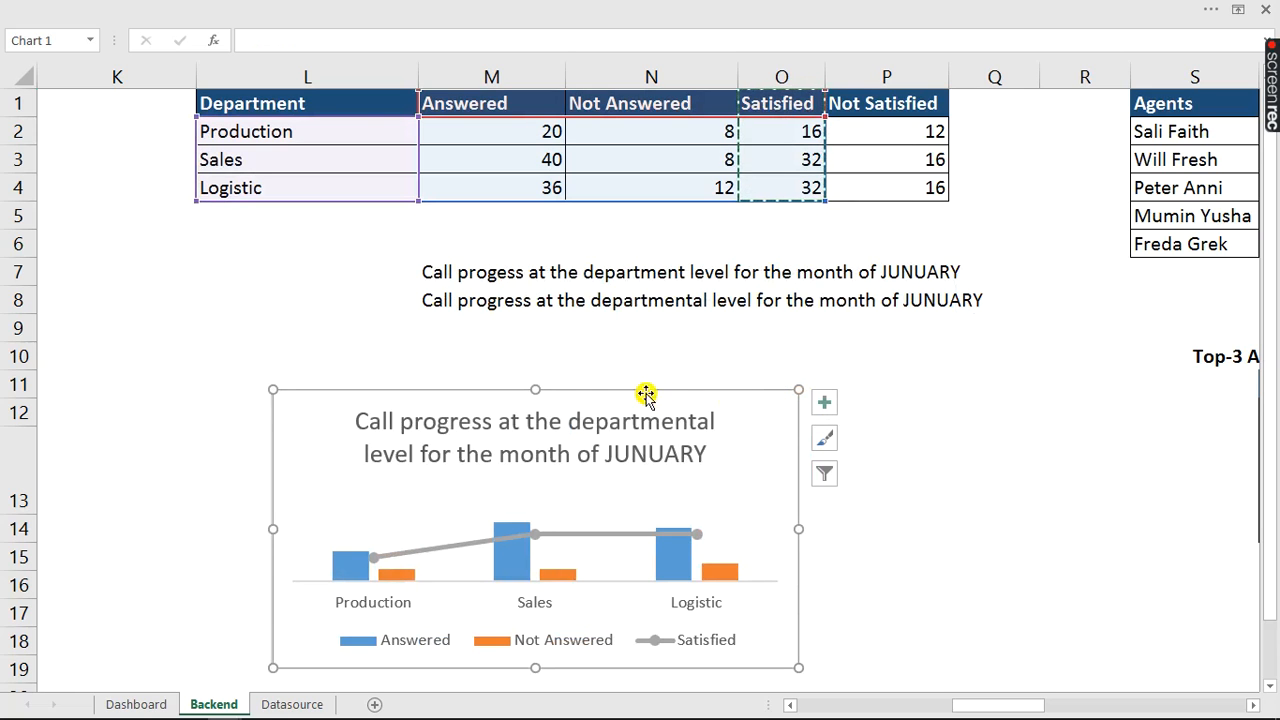
left_click_drag(646, 394, 648, 356)
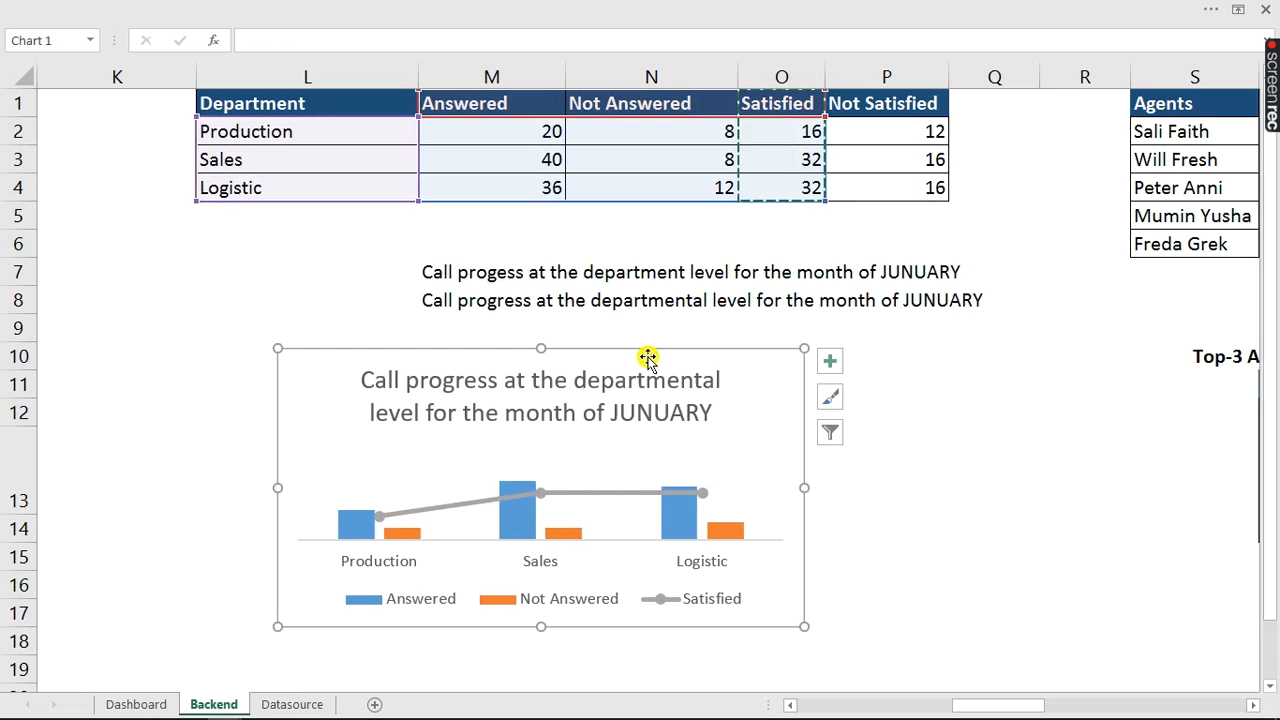
- Move the department chart to the Dashboard's white panel below the KPI header and stretch its height to the panel's lower edge
key("ctrl+x")
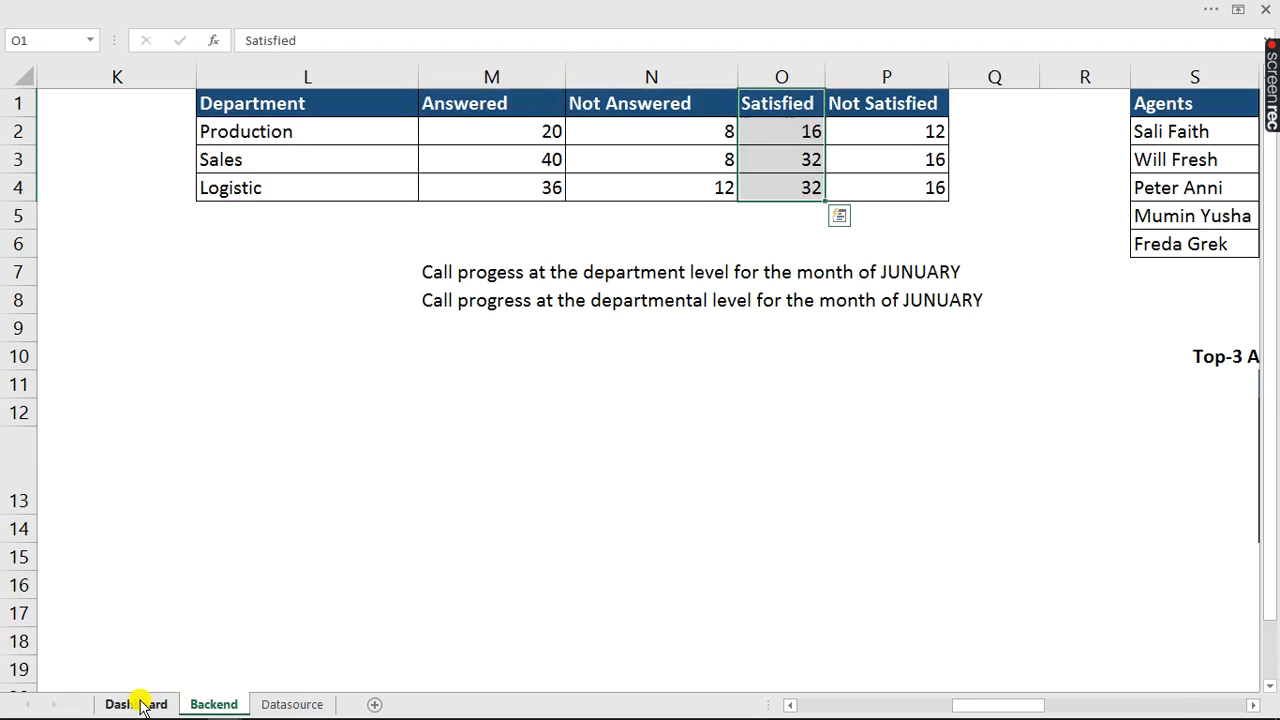
left_click(142, 705)
left_click(366, 348)
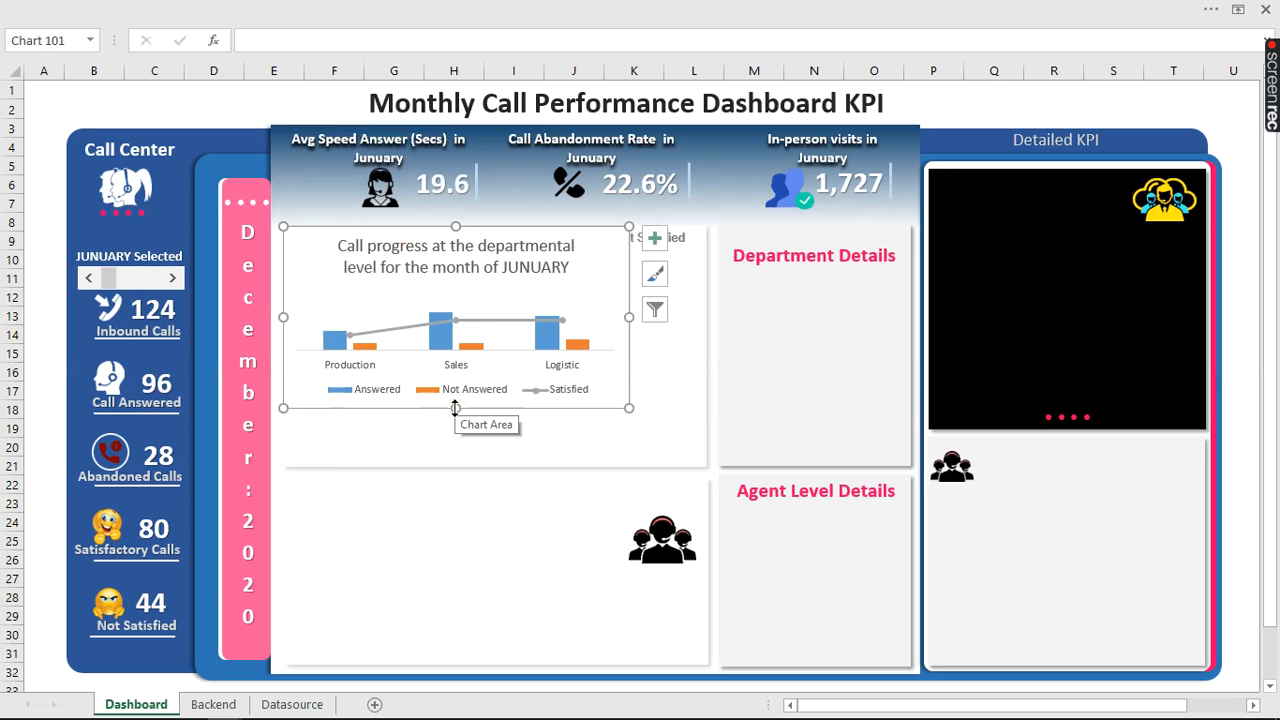
left_click_drag(455, 408, 443, 465)
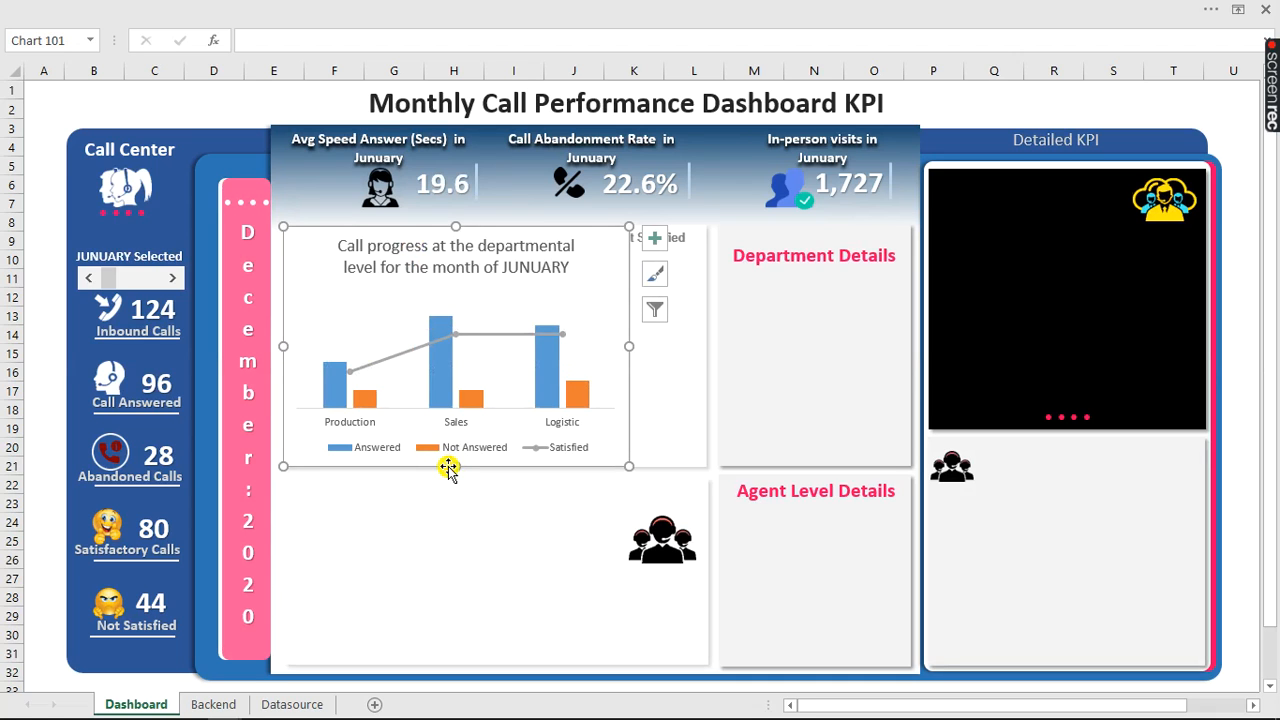
- Fill the Not Answered columns with the recently used light pink that matches the December:2020 bar
mouse_move(451, 368)
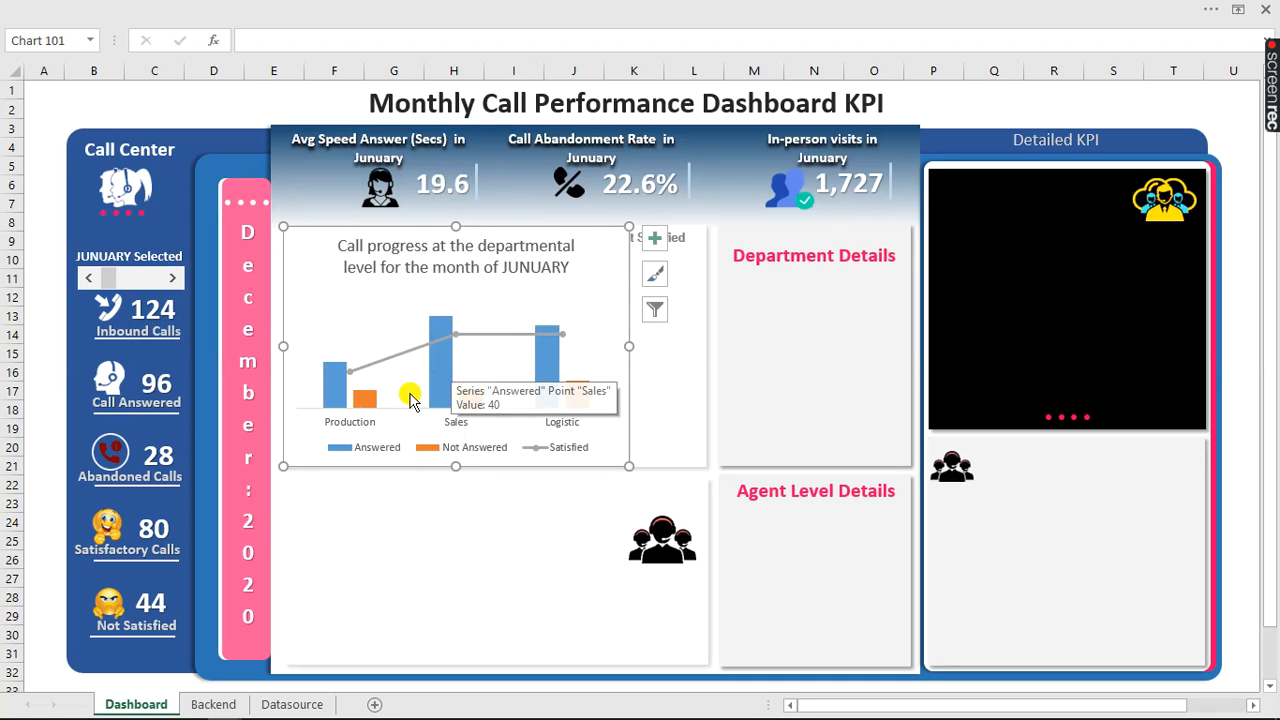
left_click(369, 396)
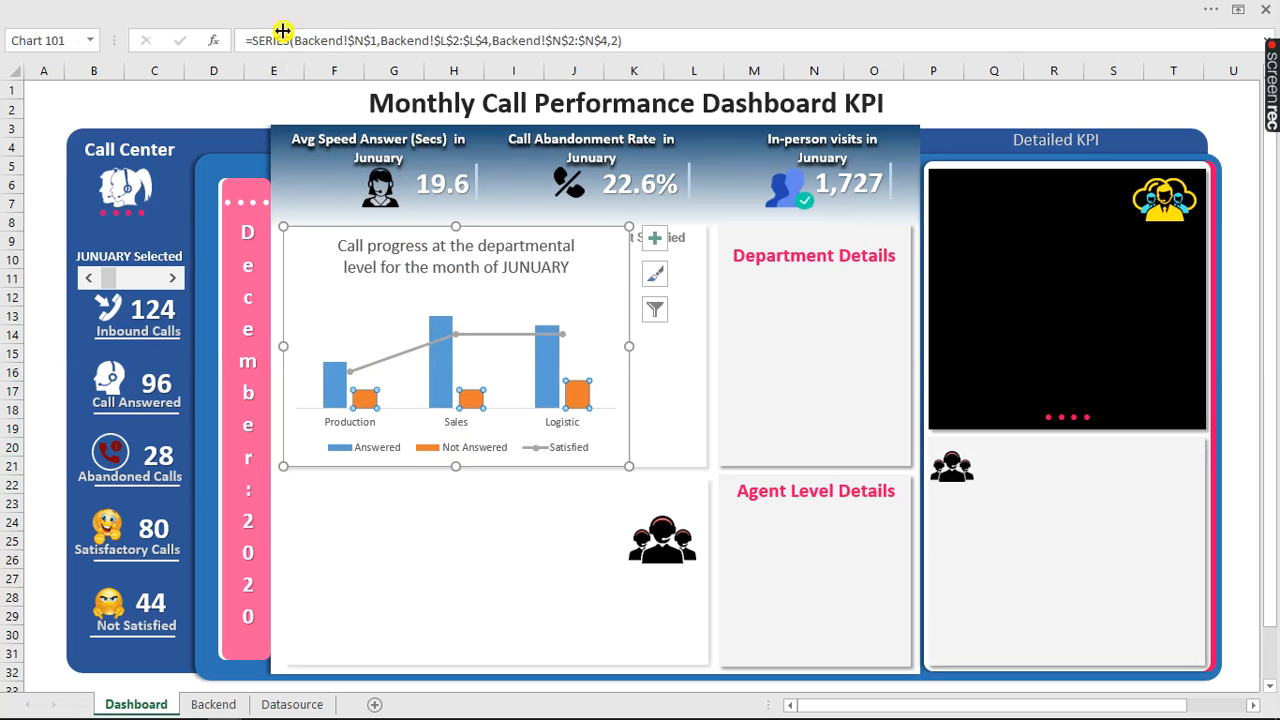
left_click(233, 6)
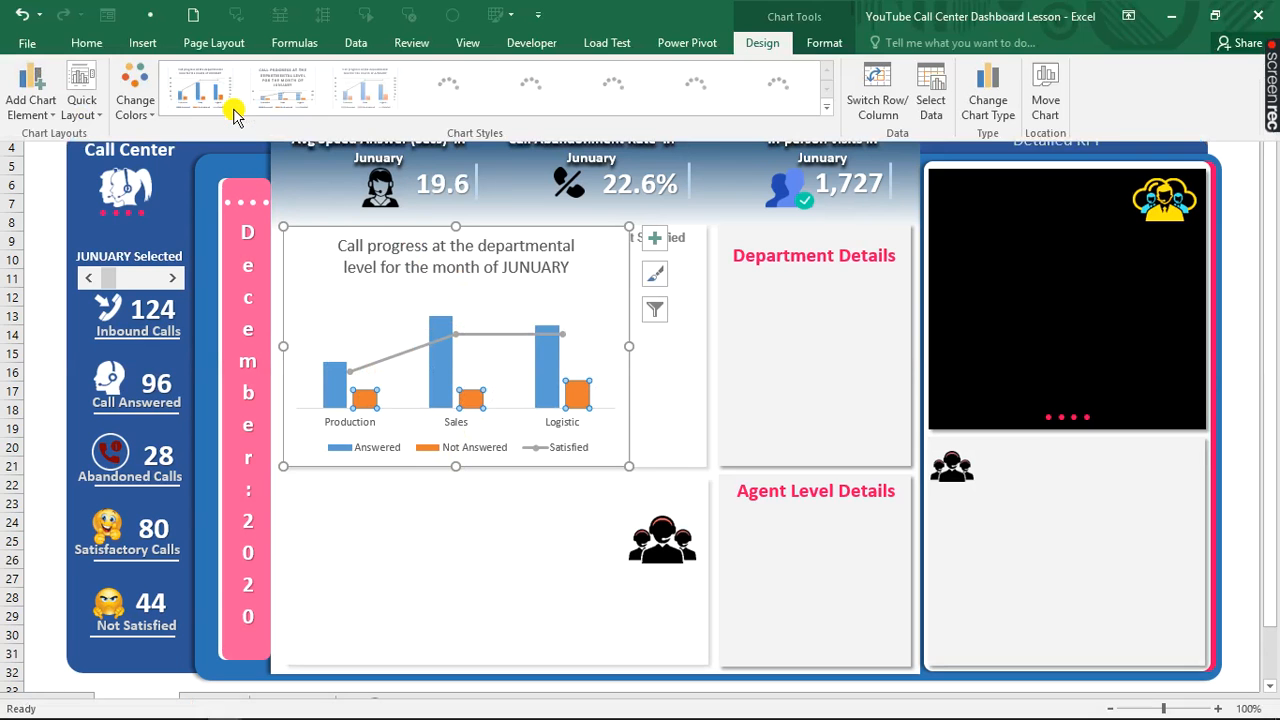
left_click(88, 43)
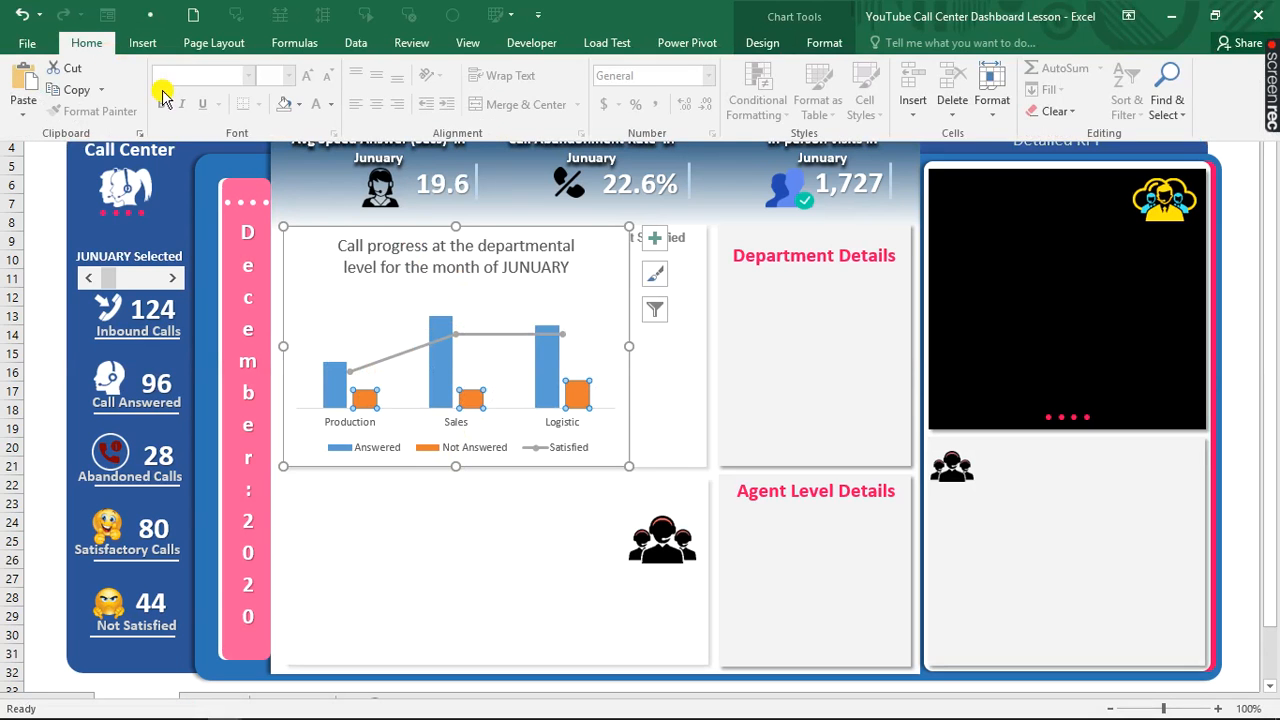
left_click(299, 104)
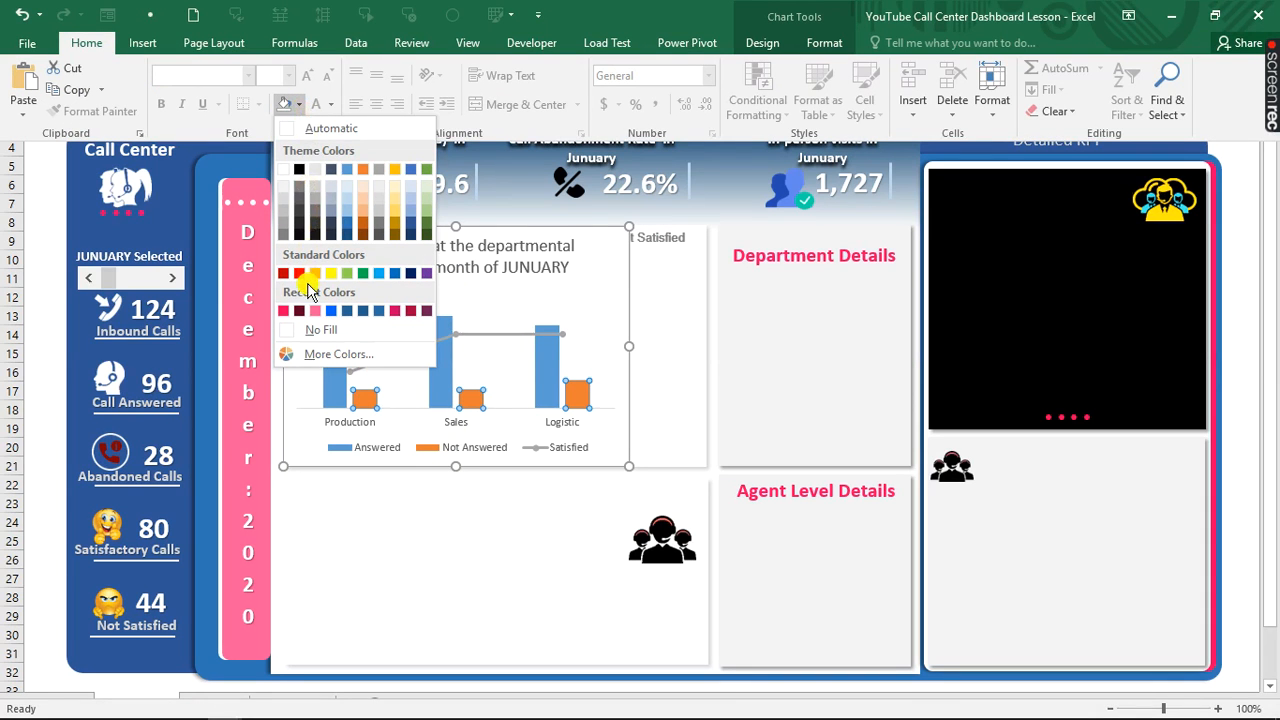
left_click(314, 312)
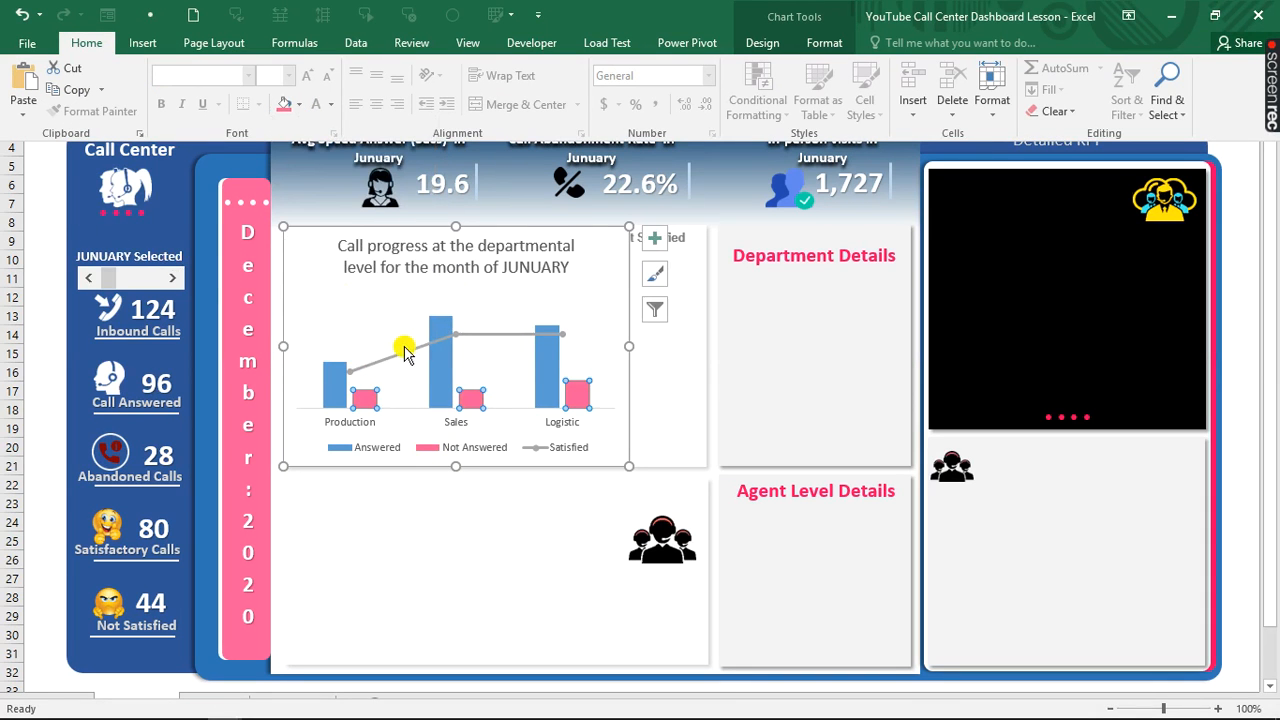
- Fill the markers of the Satisfied line series with the standard light green
left_click(405, 351)
left_click(406, 354)
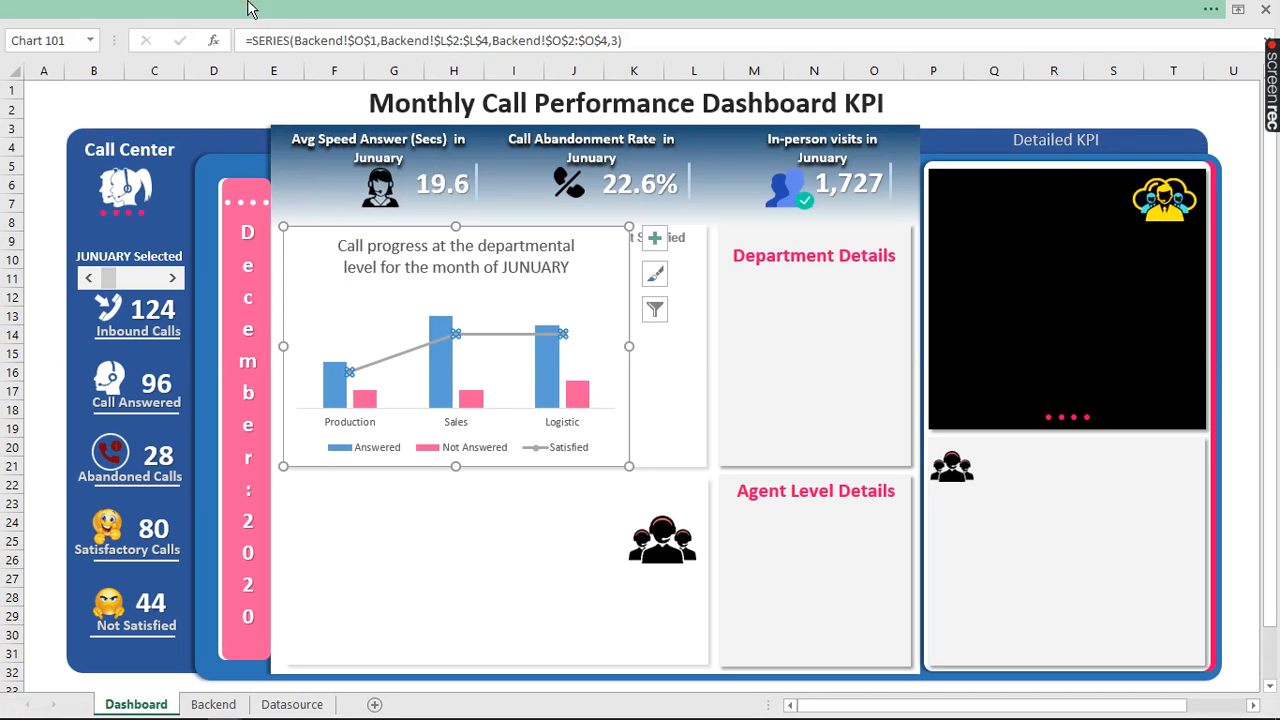
left_click(270, 10)
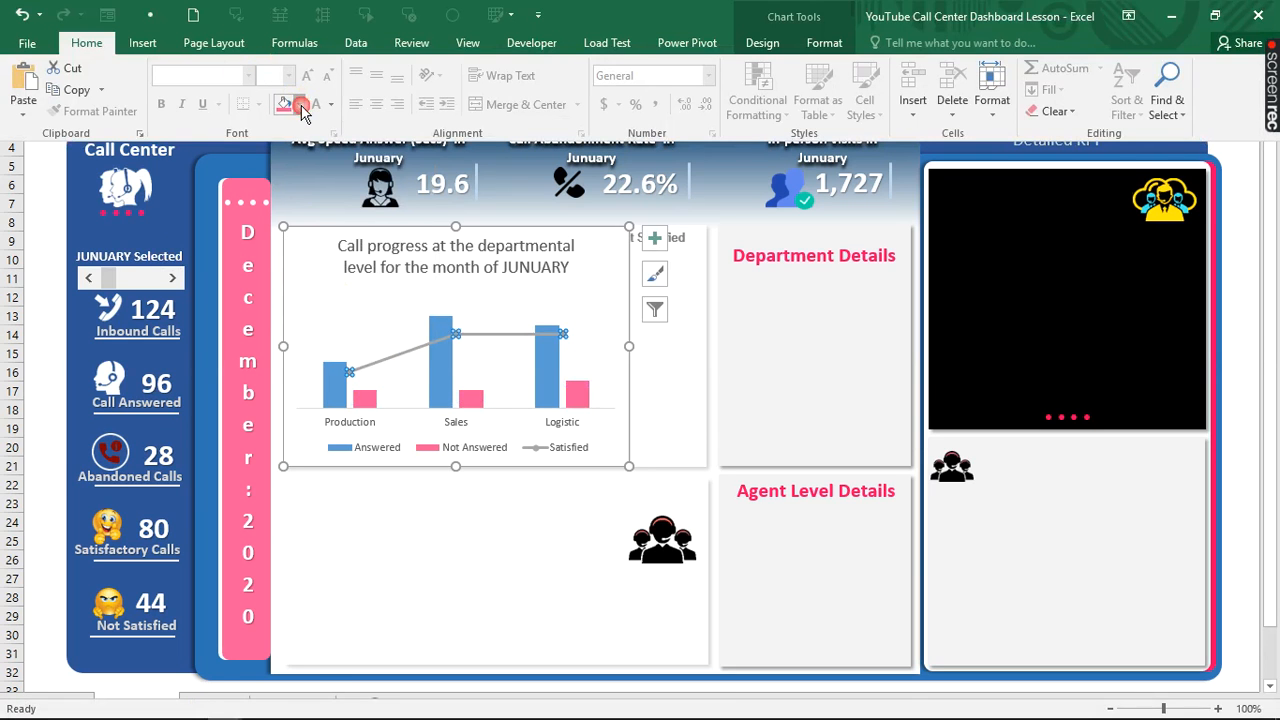
left_click(300, 105)
left_click(347, 273)
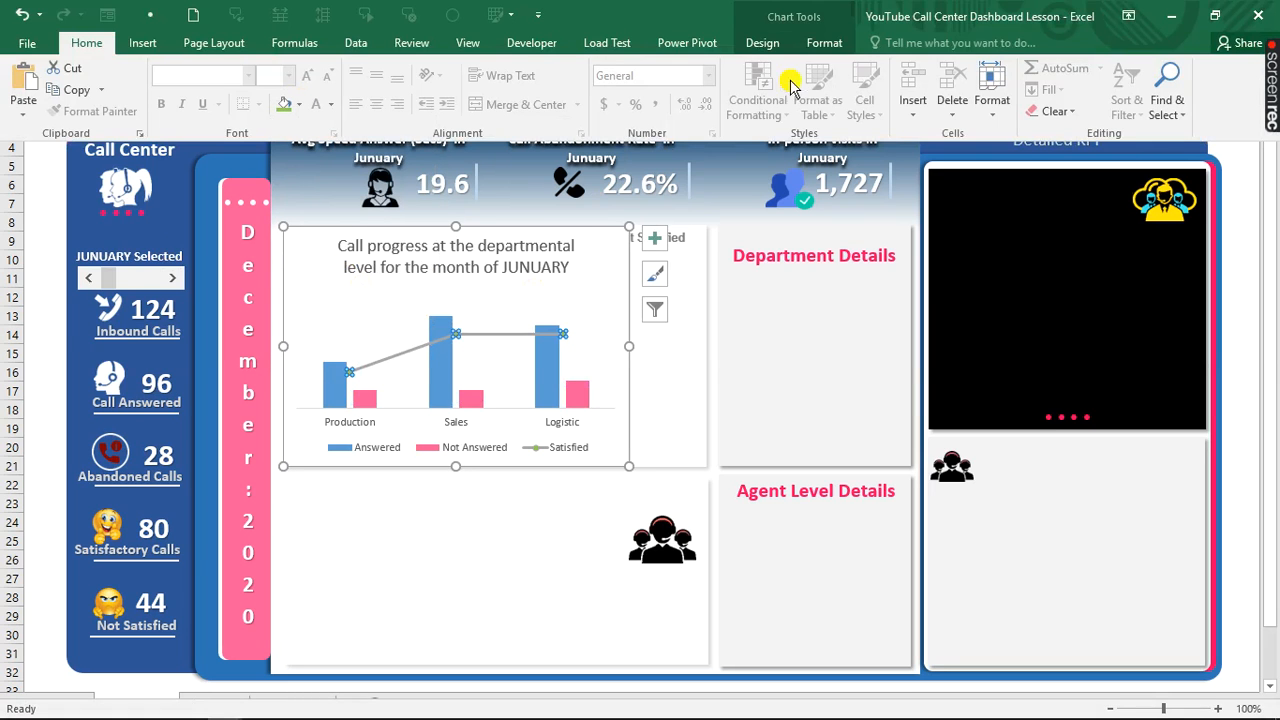
left_click(824, 43)
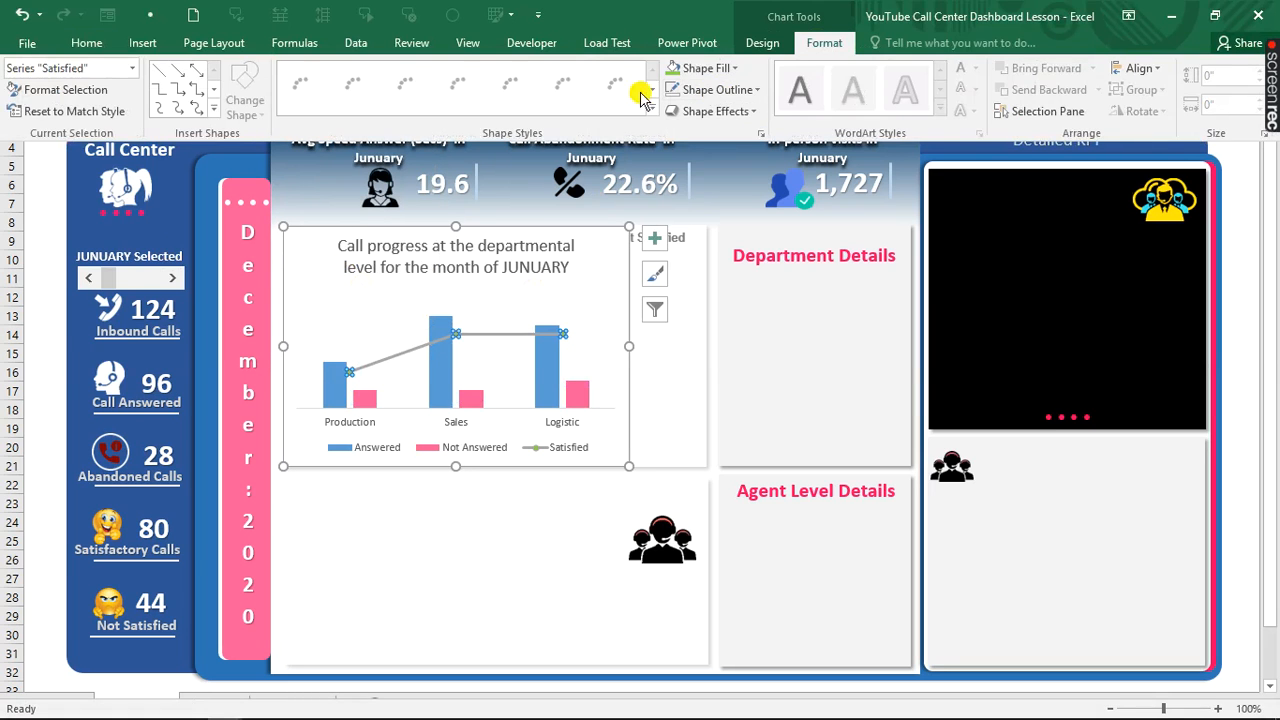
left_click(735, 68)
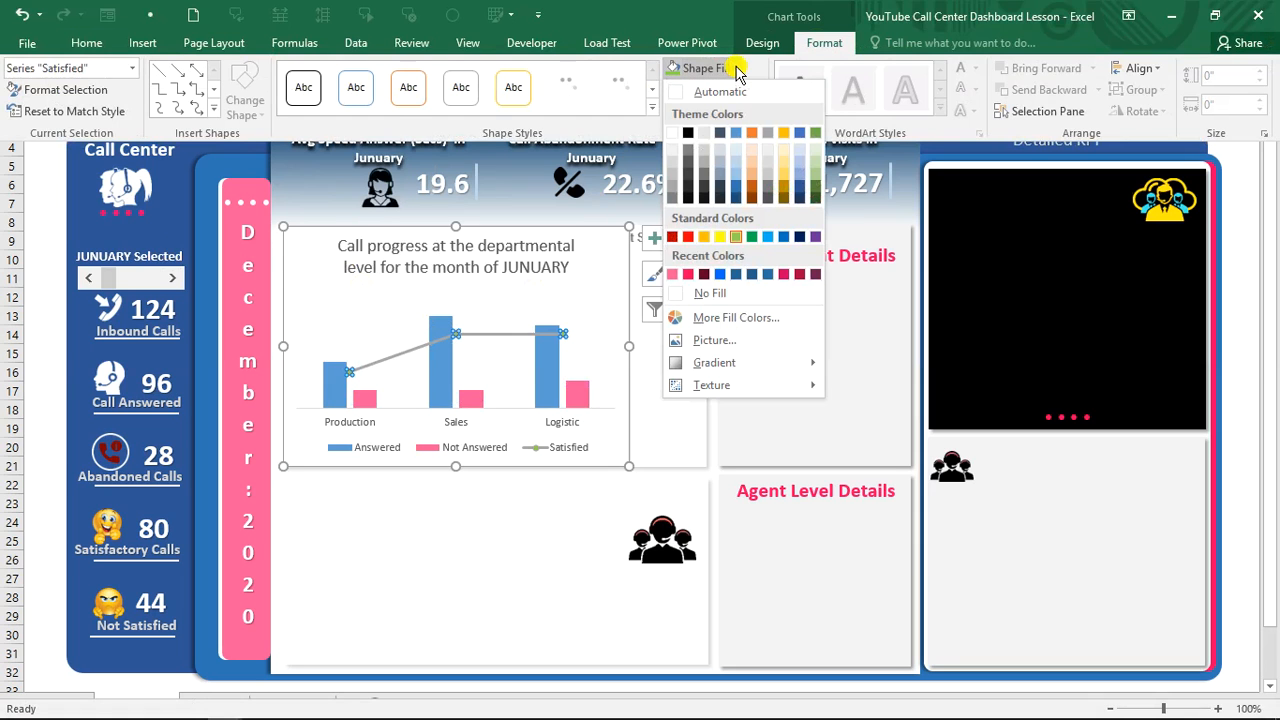
left_click(735, 237)
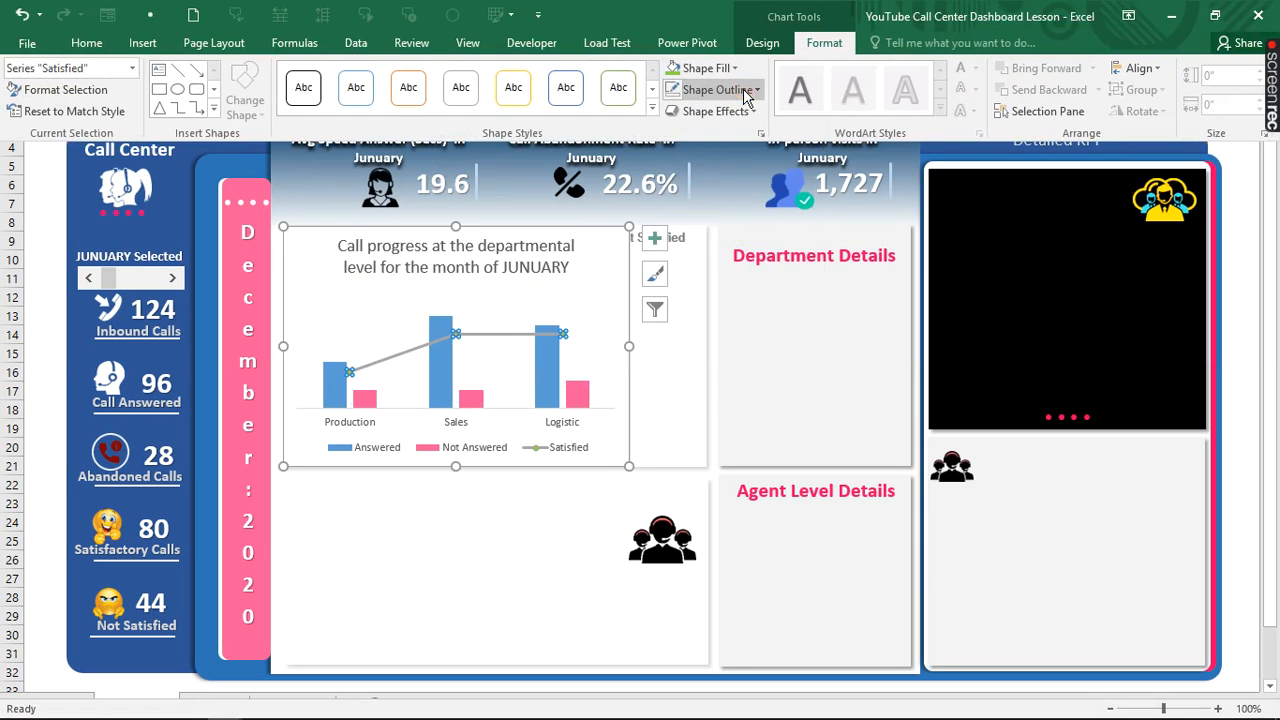
- Set the Satisfied line's outline to the standard light green and deselect the chart
left_click(735, 89)
left_click(735, 258)
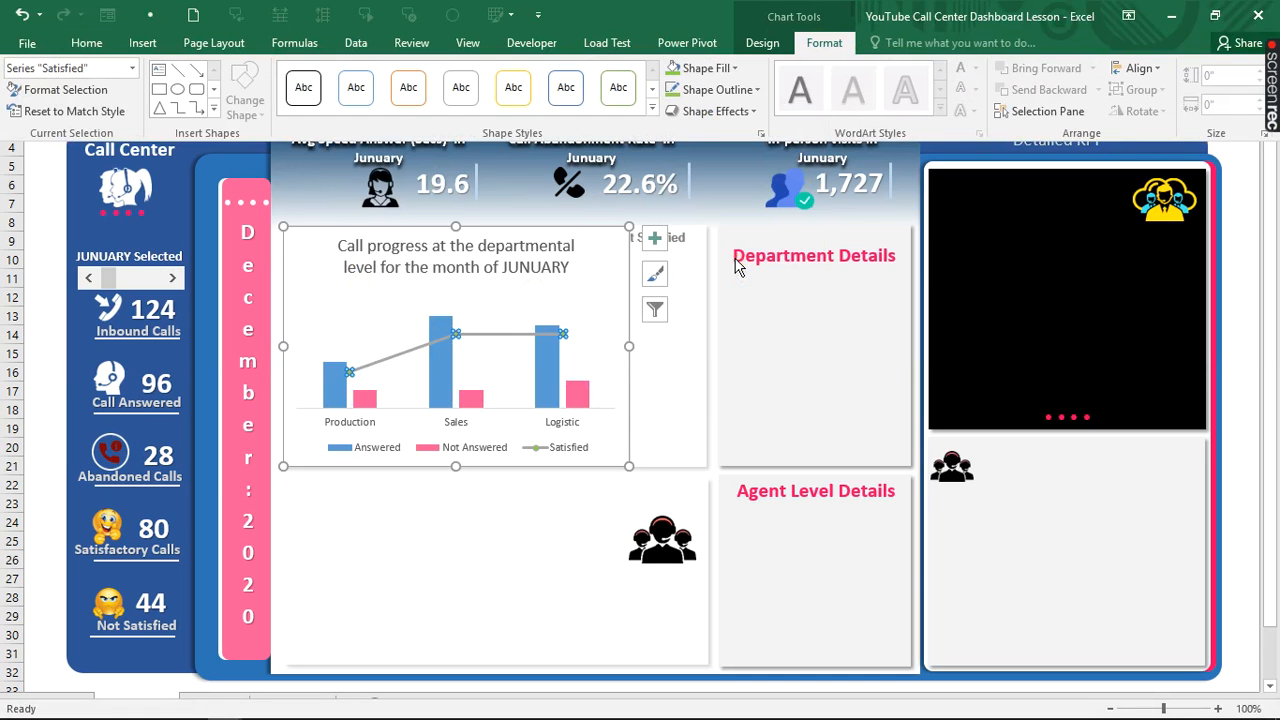
key("ctrl+shift+F1")
left_click(43, 222)
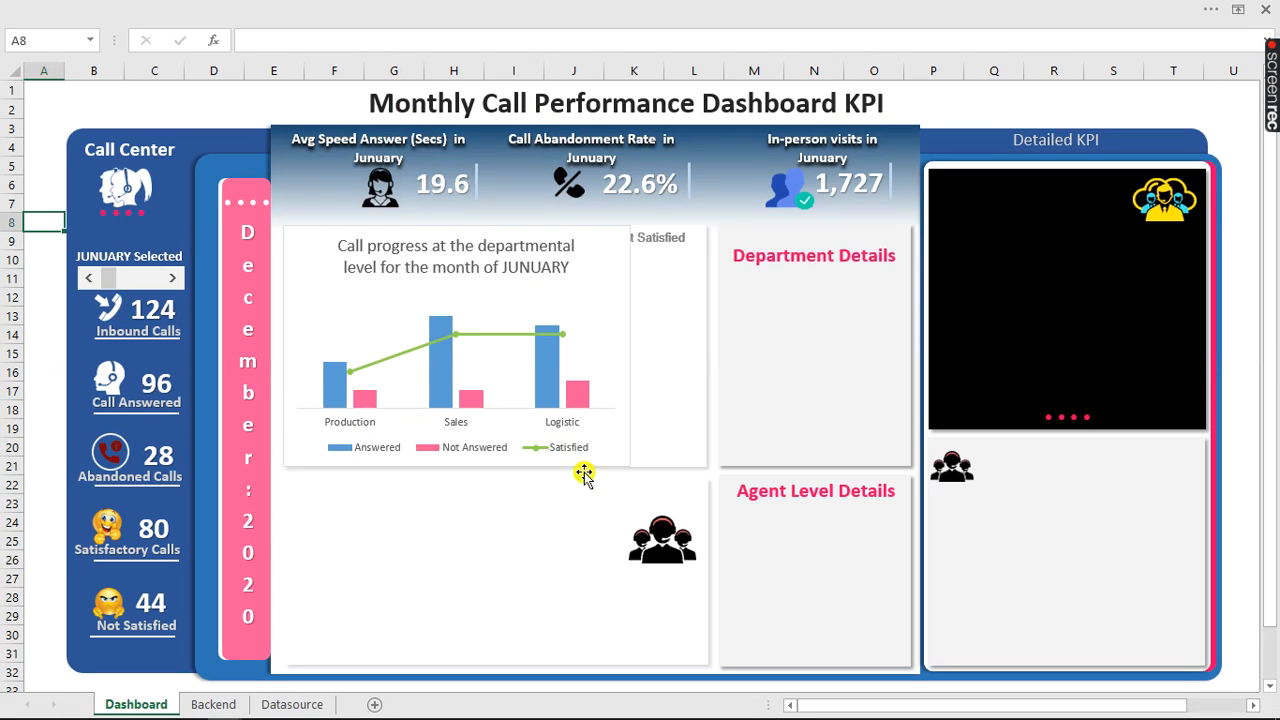
- Set the department chart area to No Fill and No Outline so it blends into the dashboard panel
left_click(620, 304)
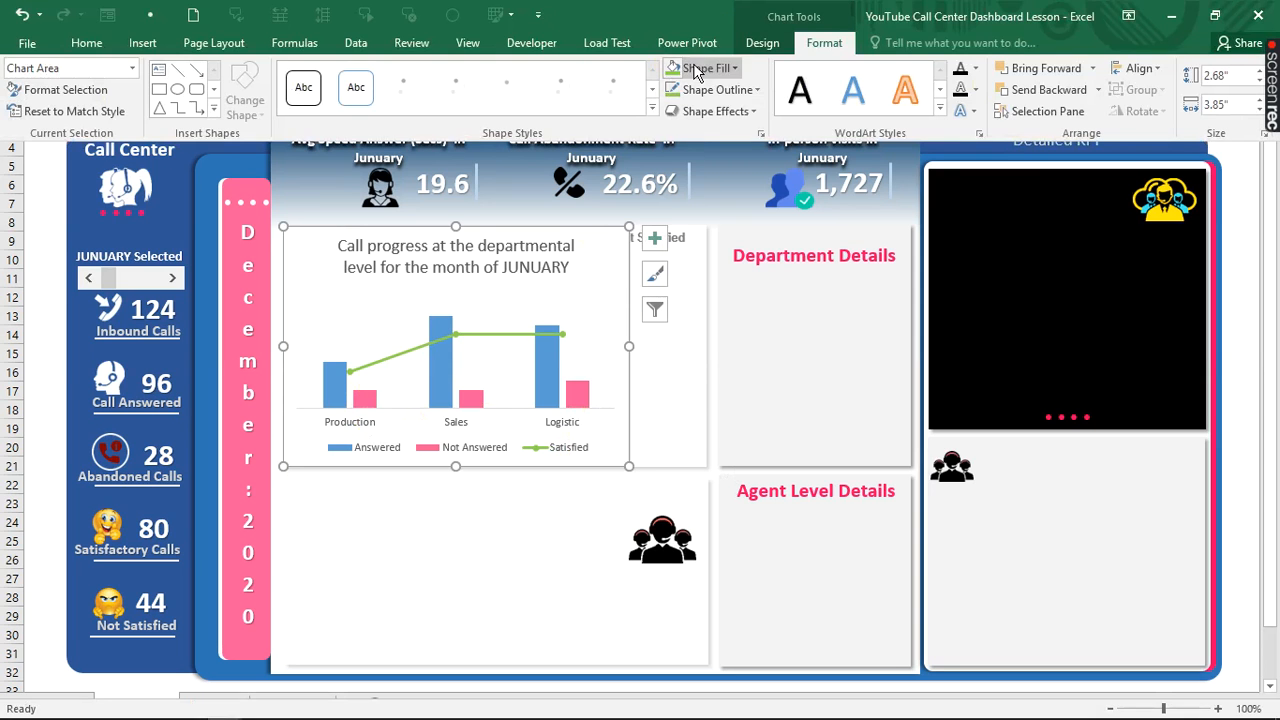
left_click(705, 68)
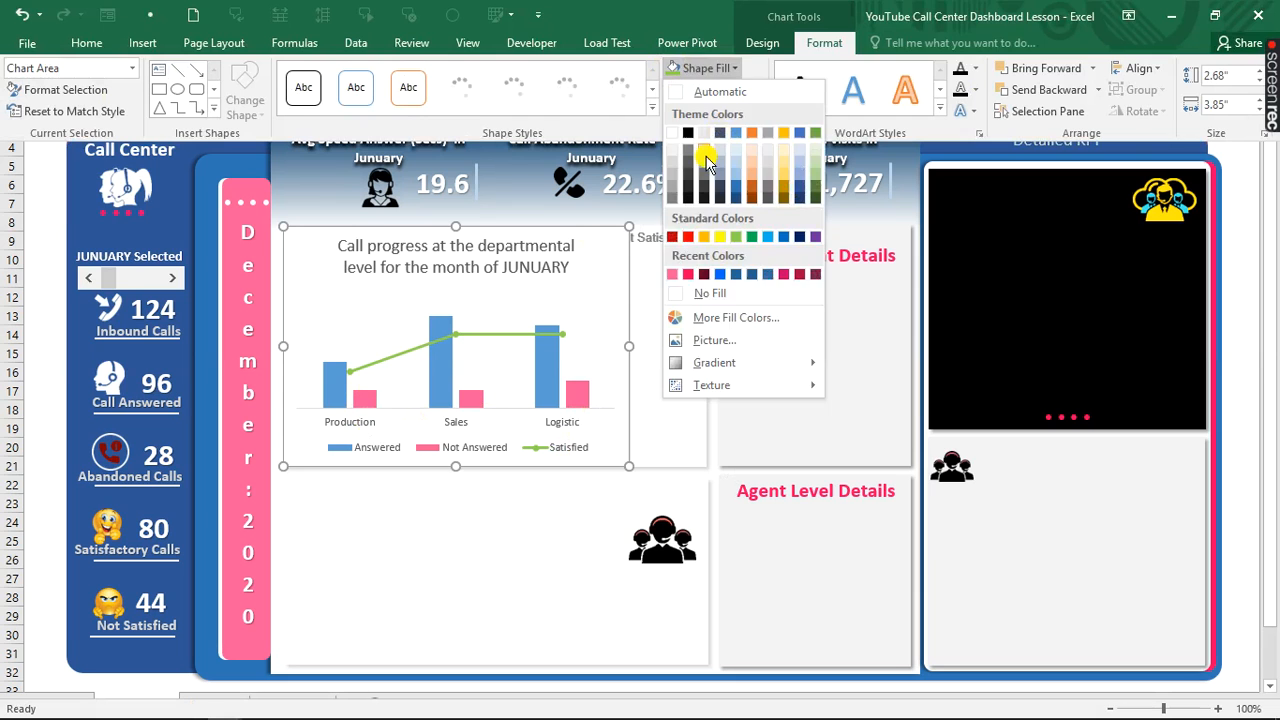
left_click(680, 295)
left_click(707, 90)
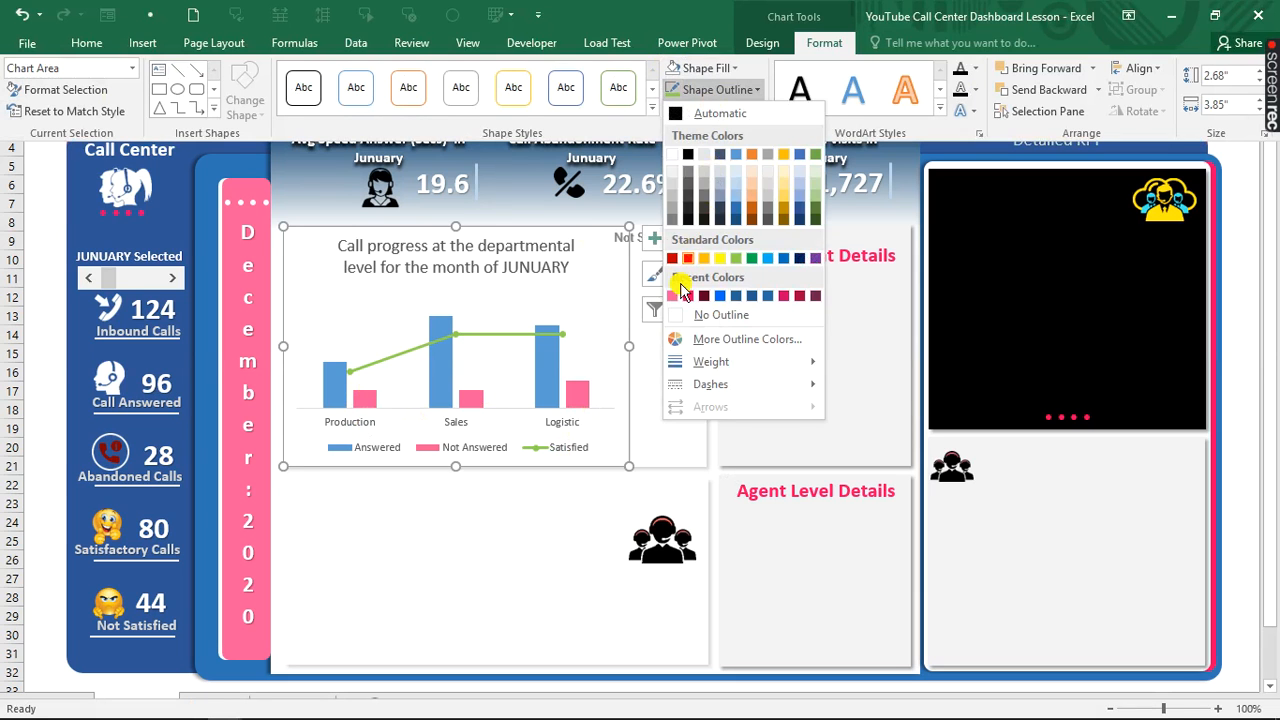
left_click(673, 318)
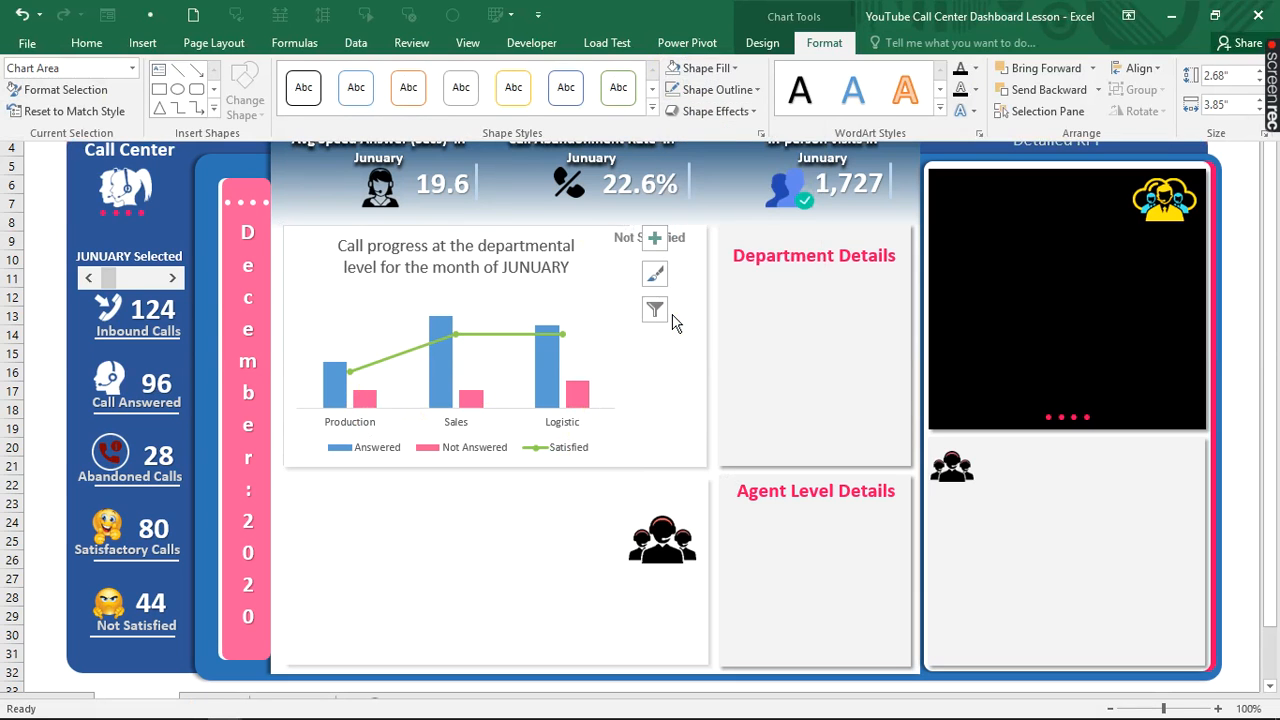
left_click(46, 220)
left_click(46, 203)
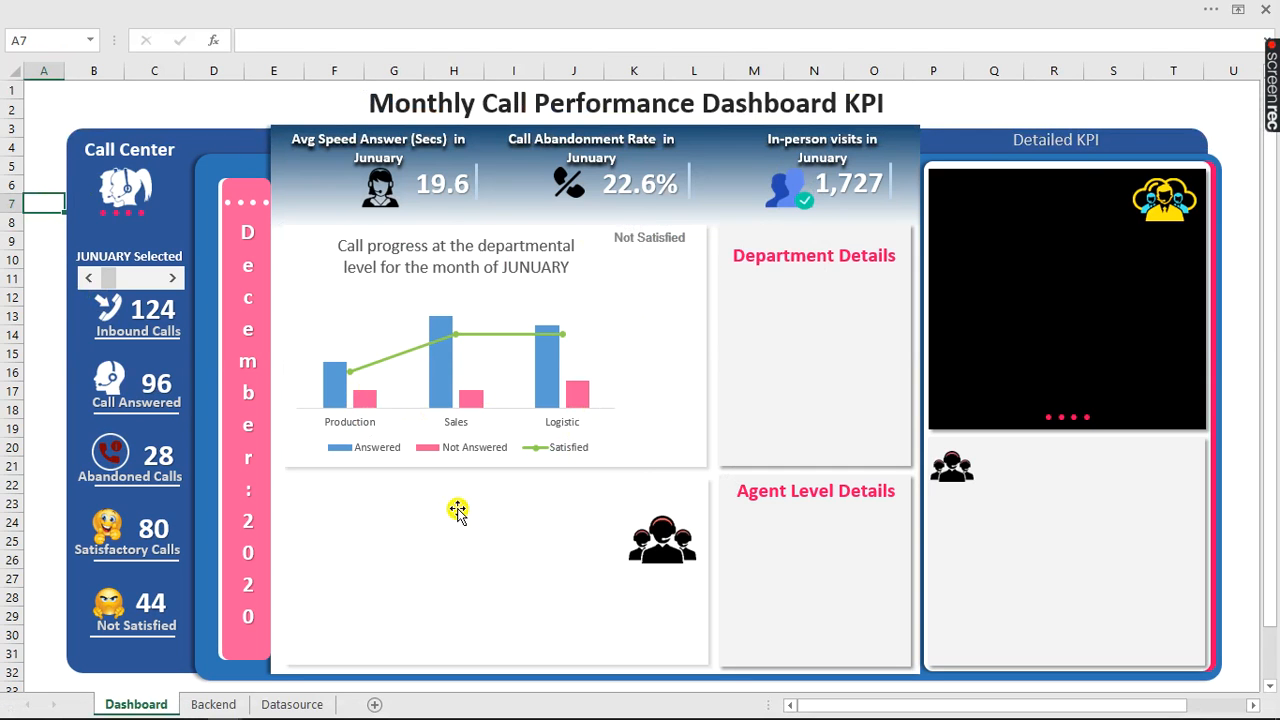
- On the Backend sheet, insert a 2-D stacked column chart from the Department and Not Satisfied columns and switch its rows and columns
left_click(214, 704)
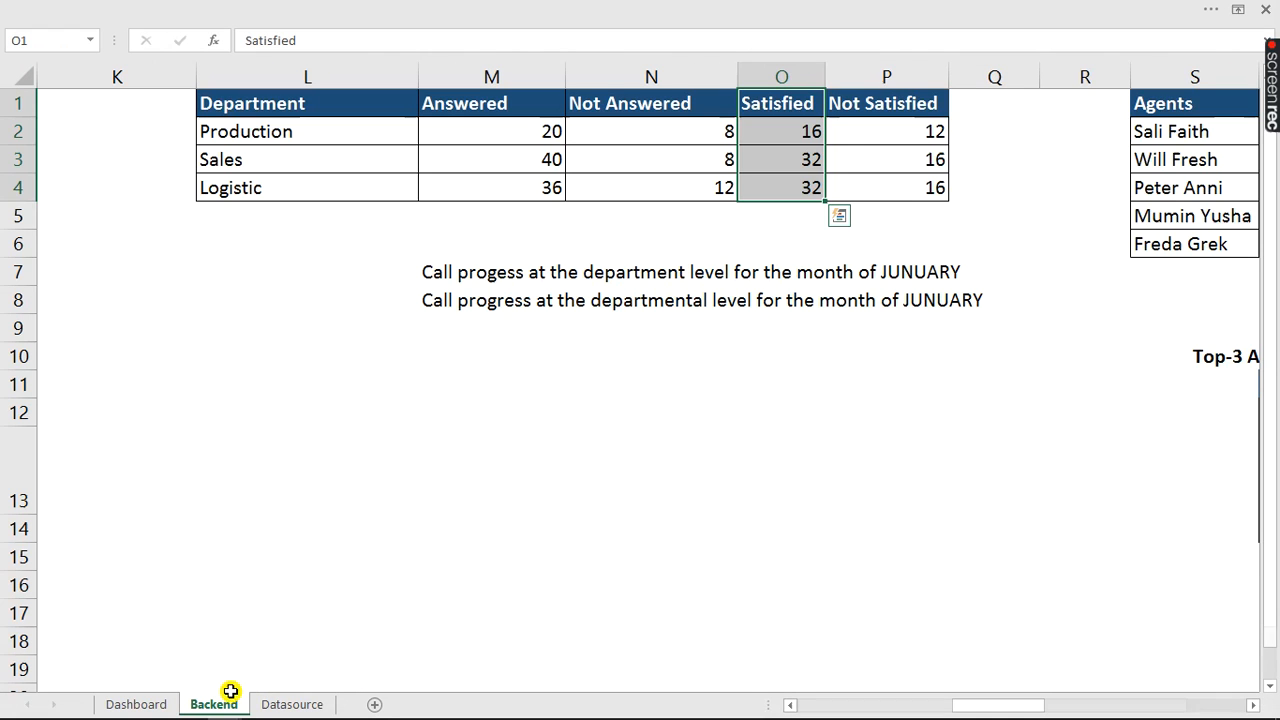
left_click_drag(909, 103, 903, 189)
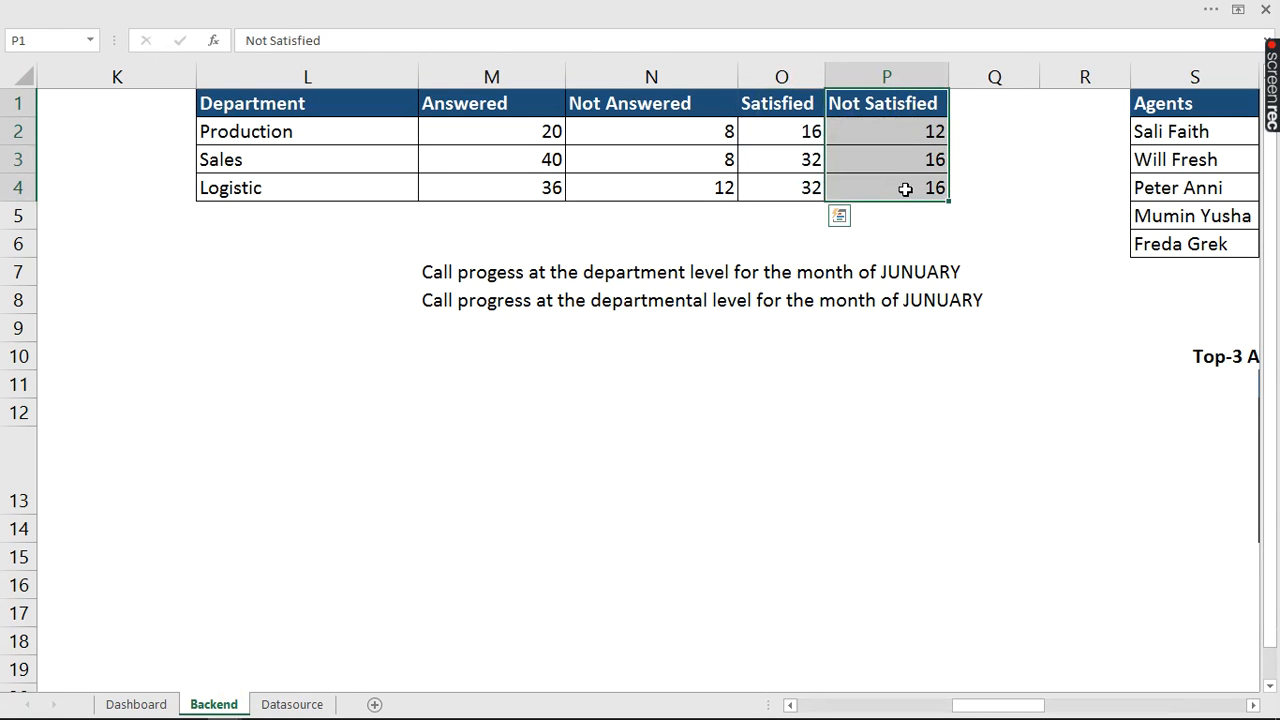
left_click_drag(249, 97, 257, 187)
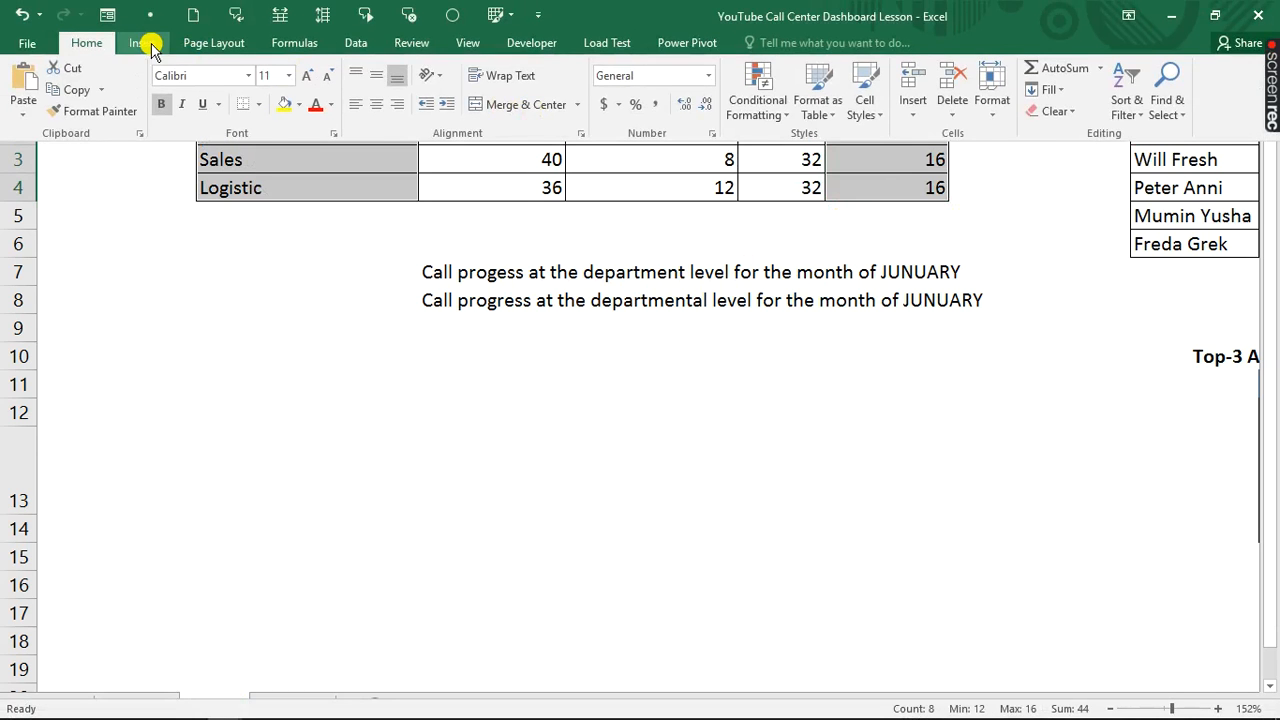
left_click(142, 42)
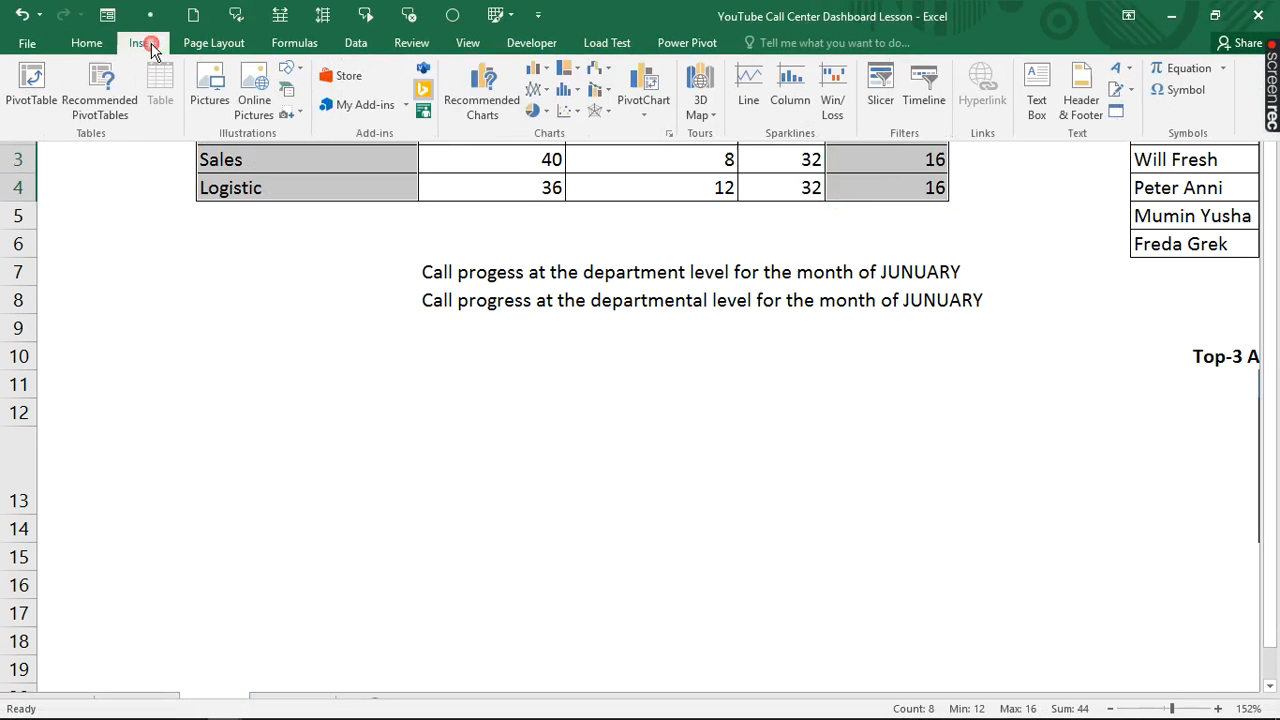
left_click(549, 72)
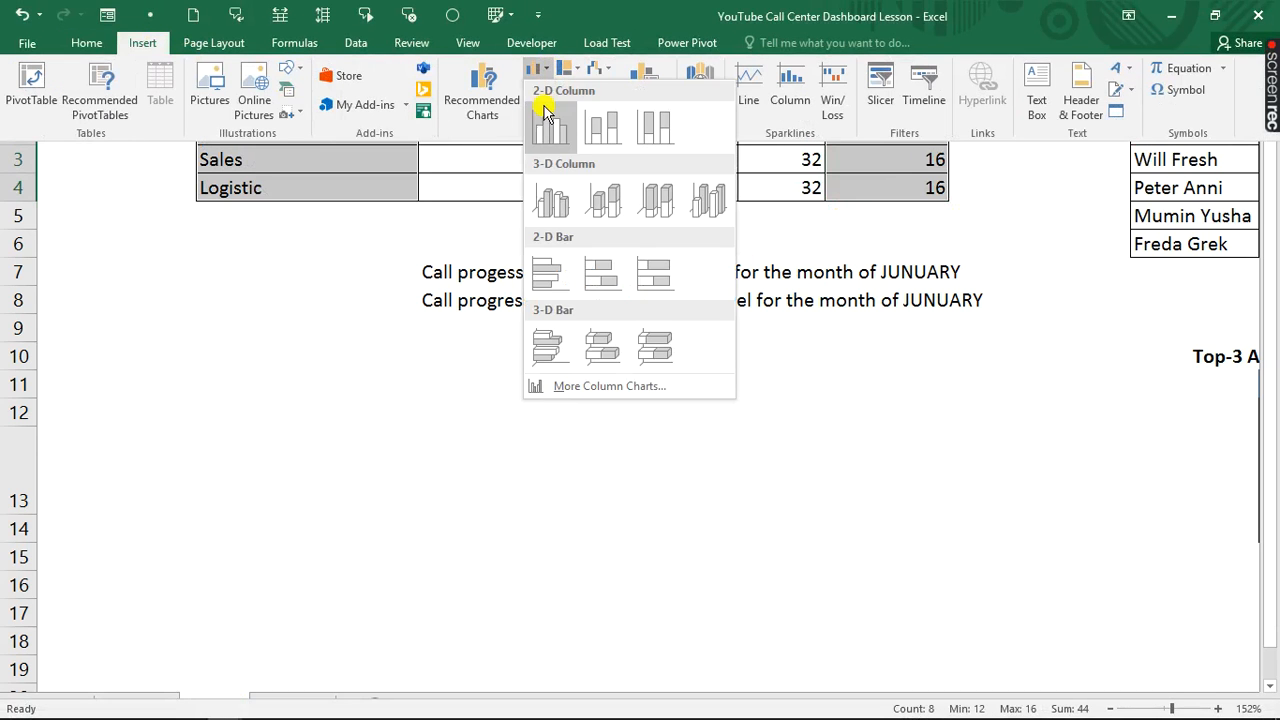
left_click(601, 130)
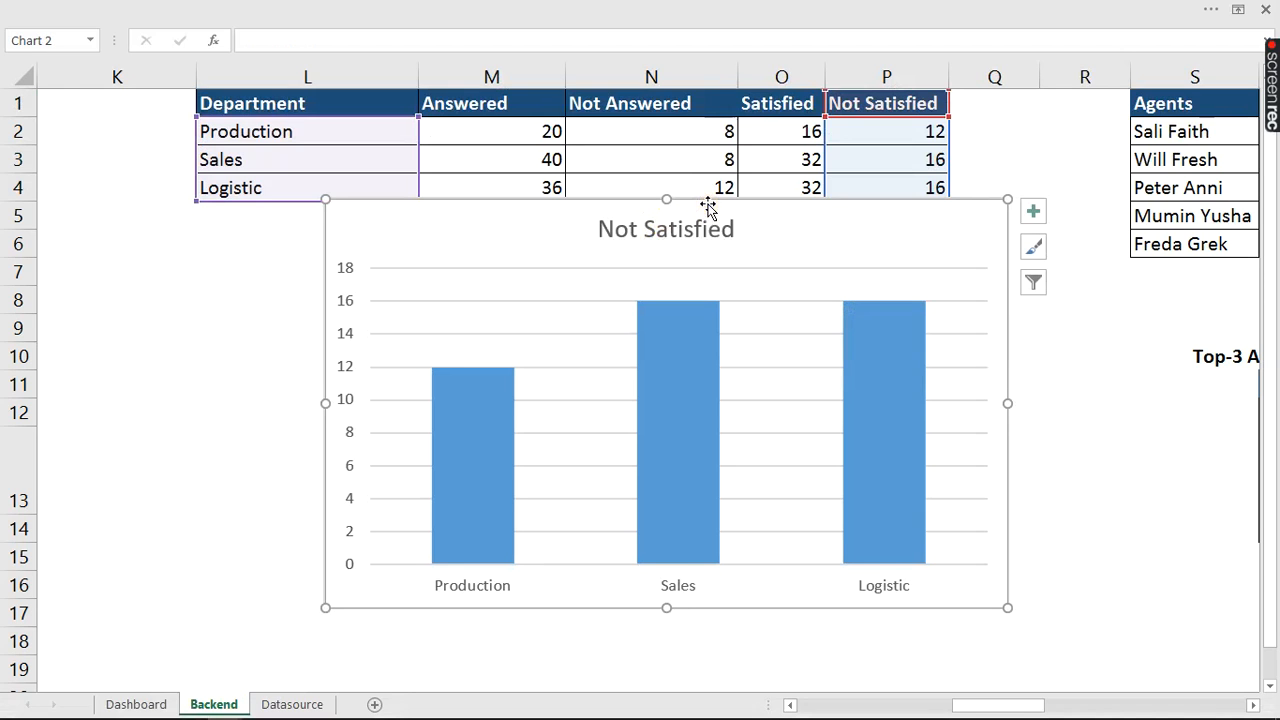
left_click_drag(708, 207, 704, 255)
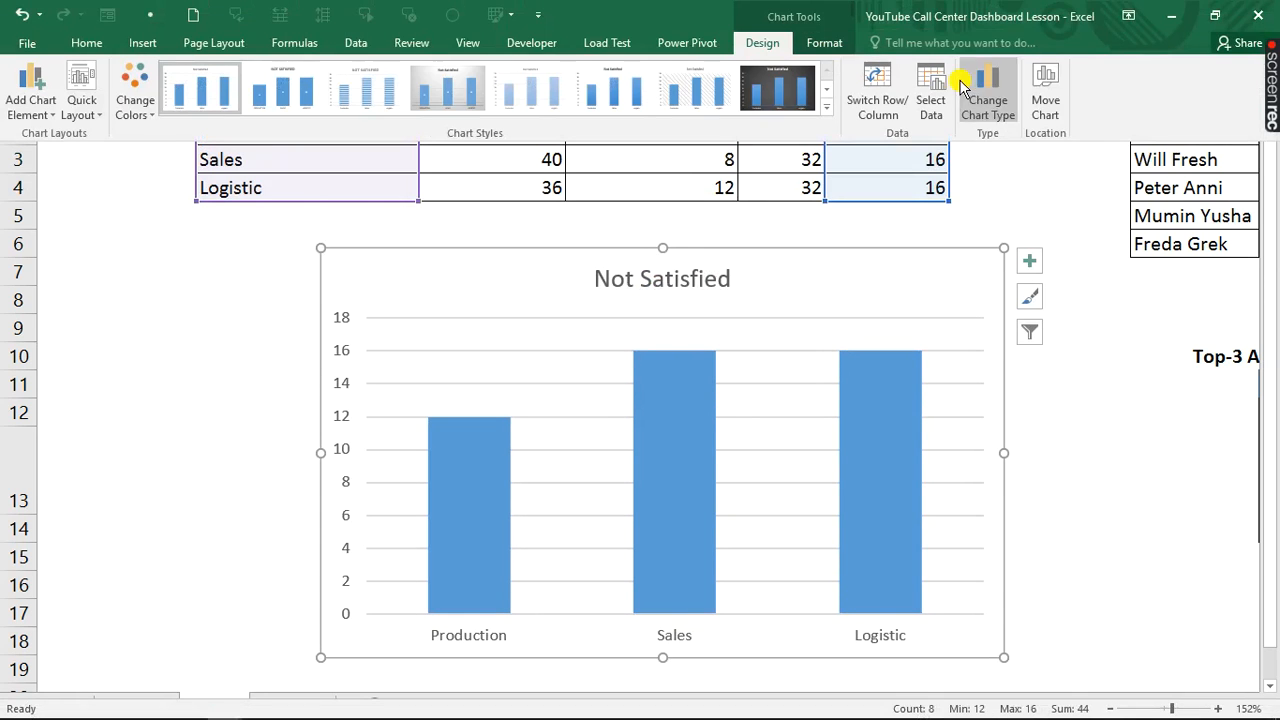
left_click(882, 85)
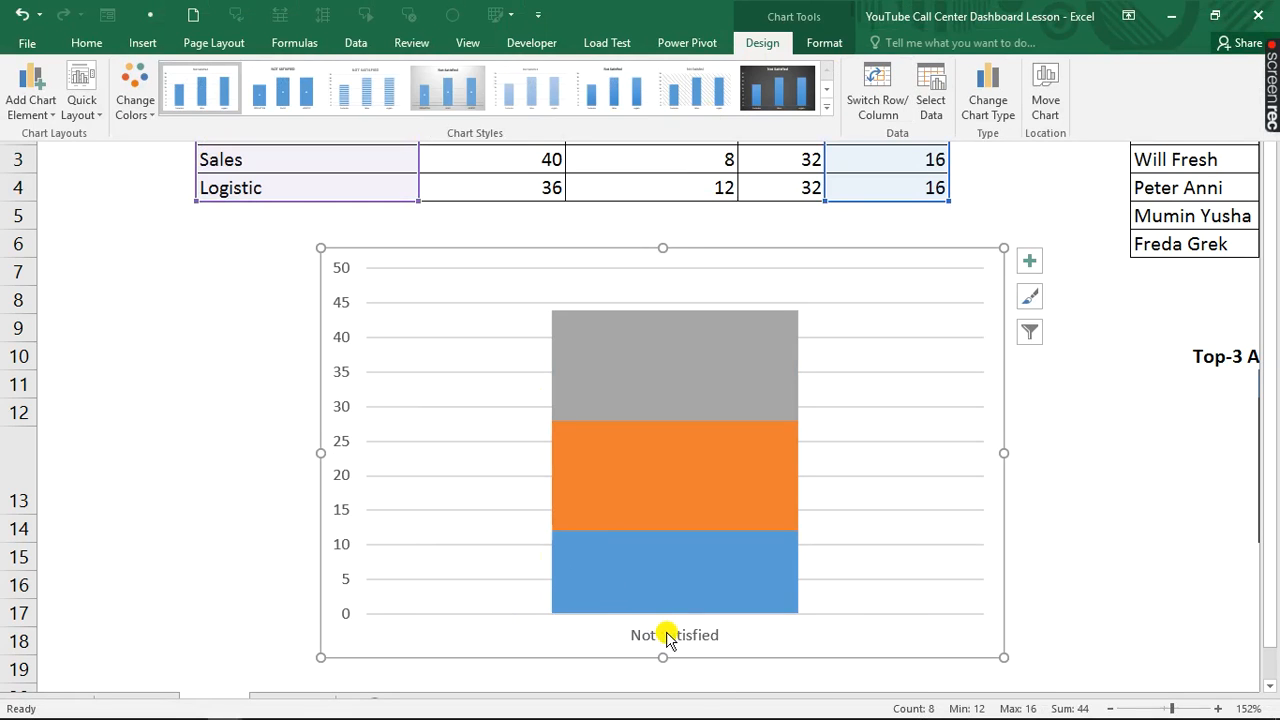
- Remove both axes and the gridlines from the Not Satisfied chart and narrow the chart from both sides
left_click(673, 637)
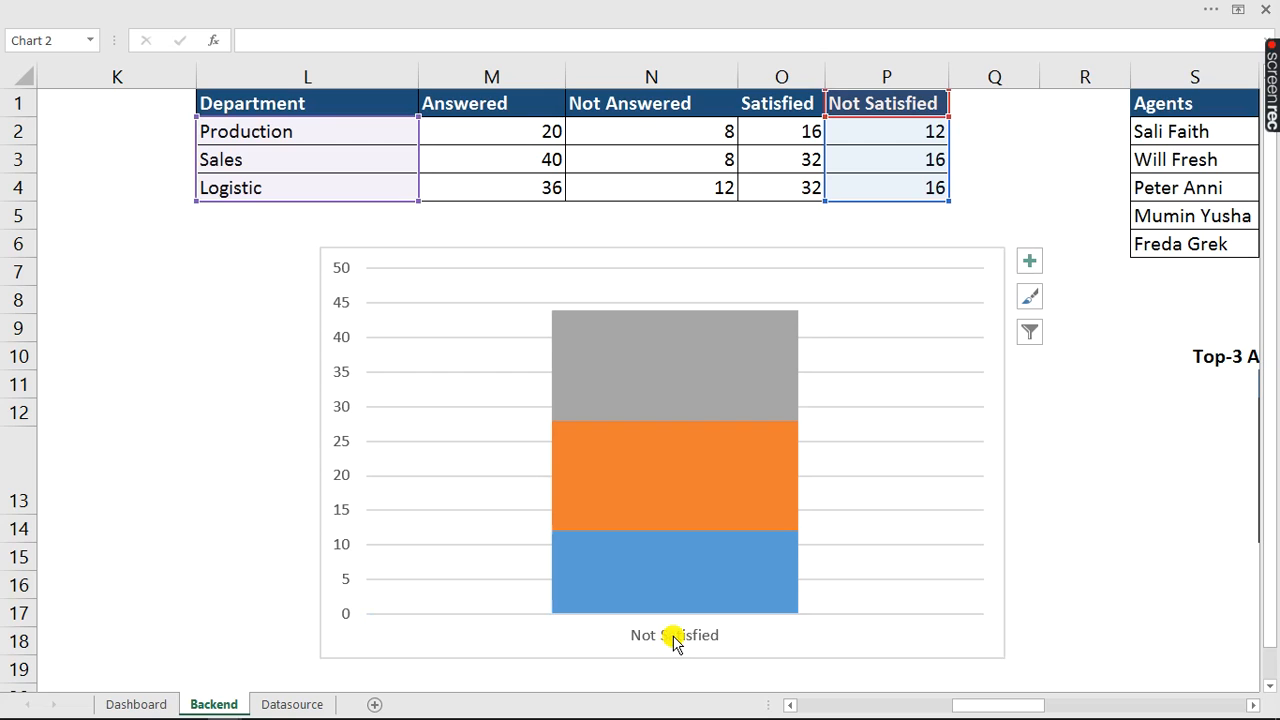
key("Delete")
left_click(345, 452)
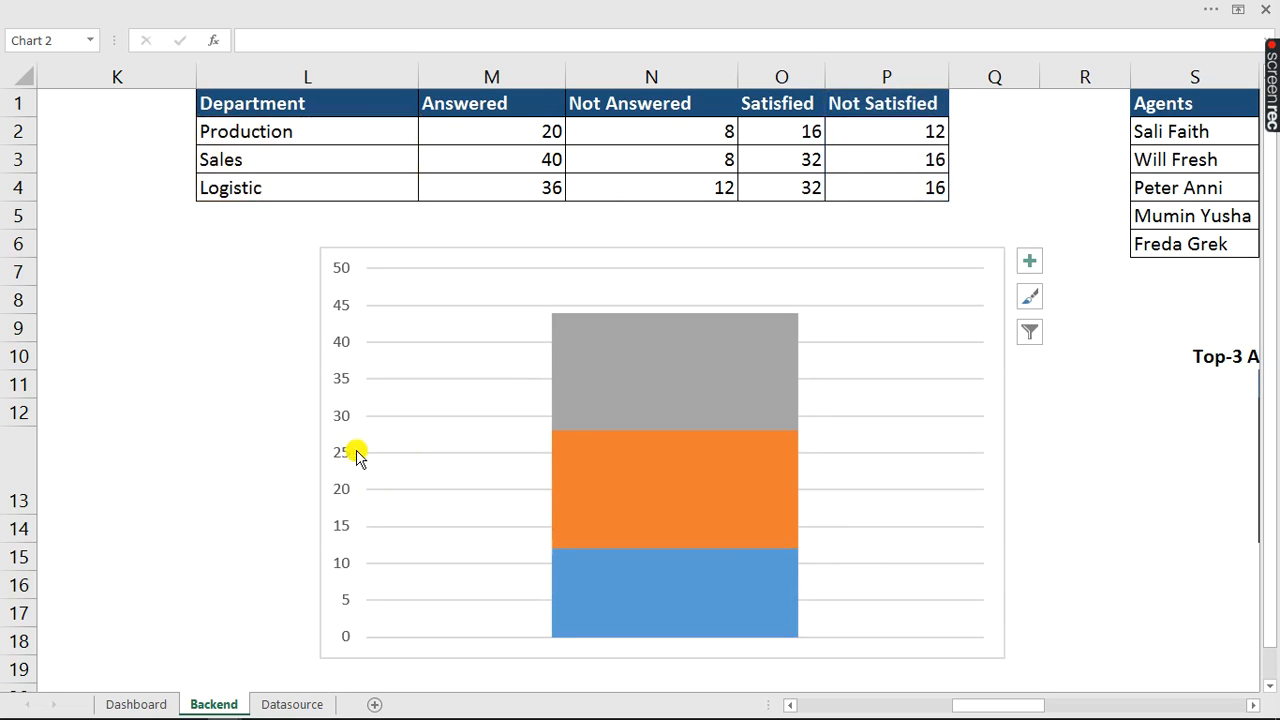
key("Delete")
left_click(418, 454)
key("Delete")
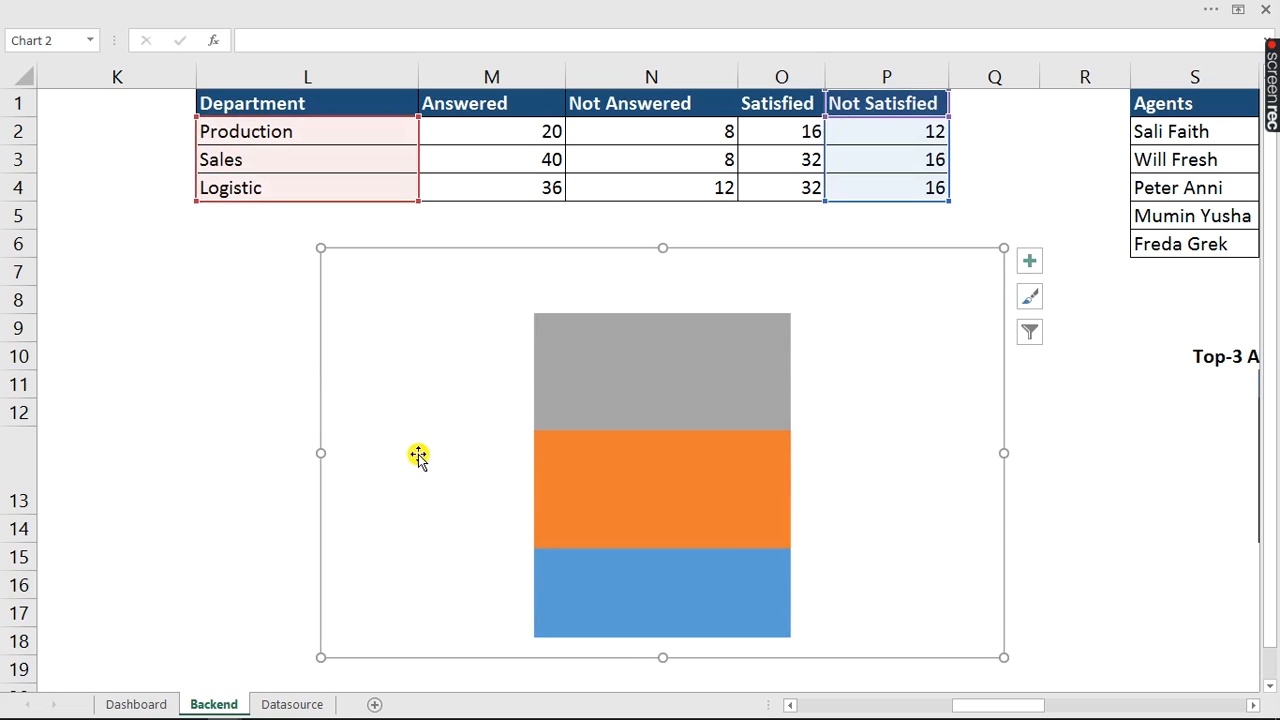
left_click_drag(321, 456, 629, 454)
left_click_drag(1003, 454, 936, 463)
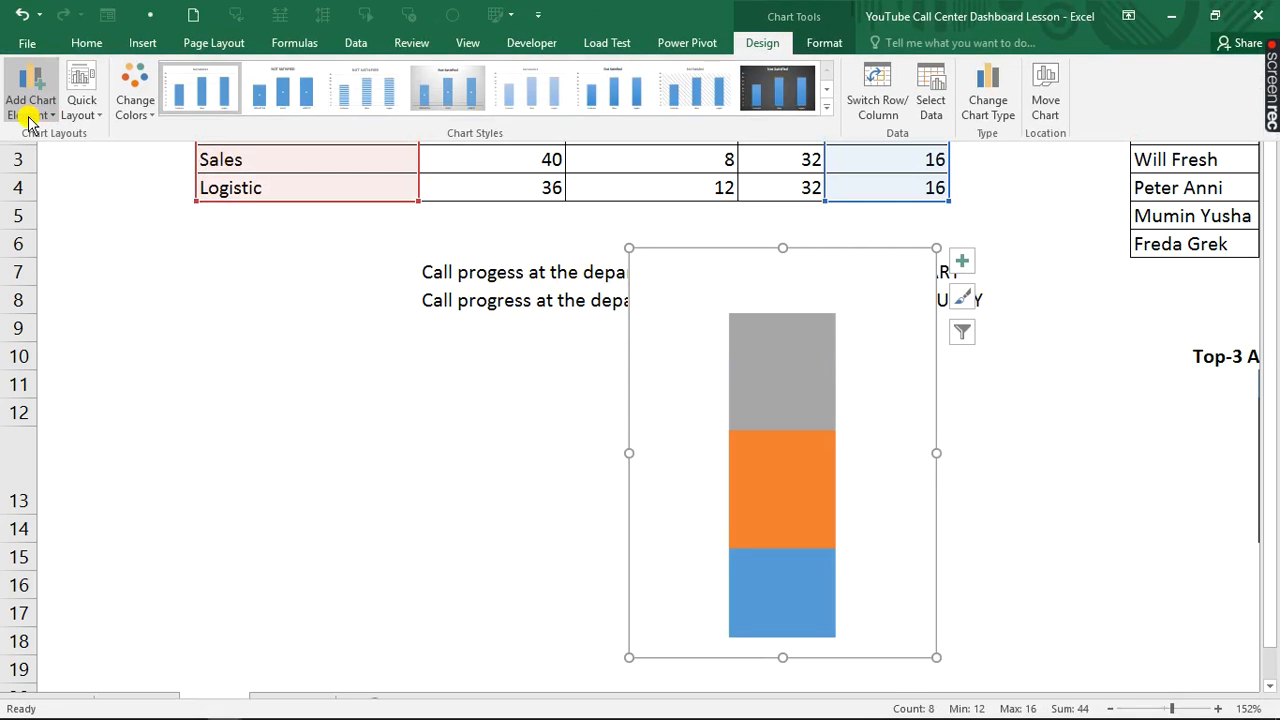
- Add Inside Base data labels and a Top legend to the Not Satisfied chart
left_click(33, 113)
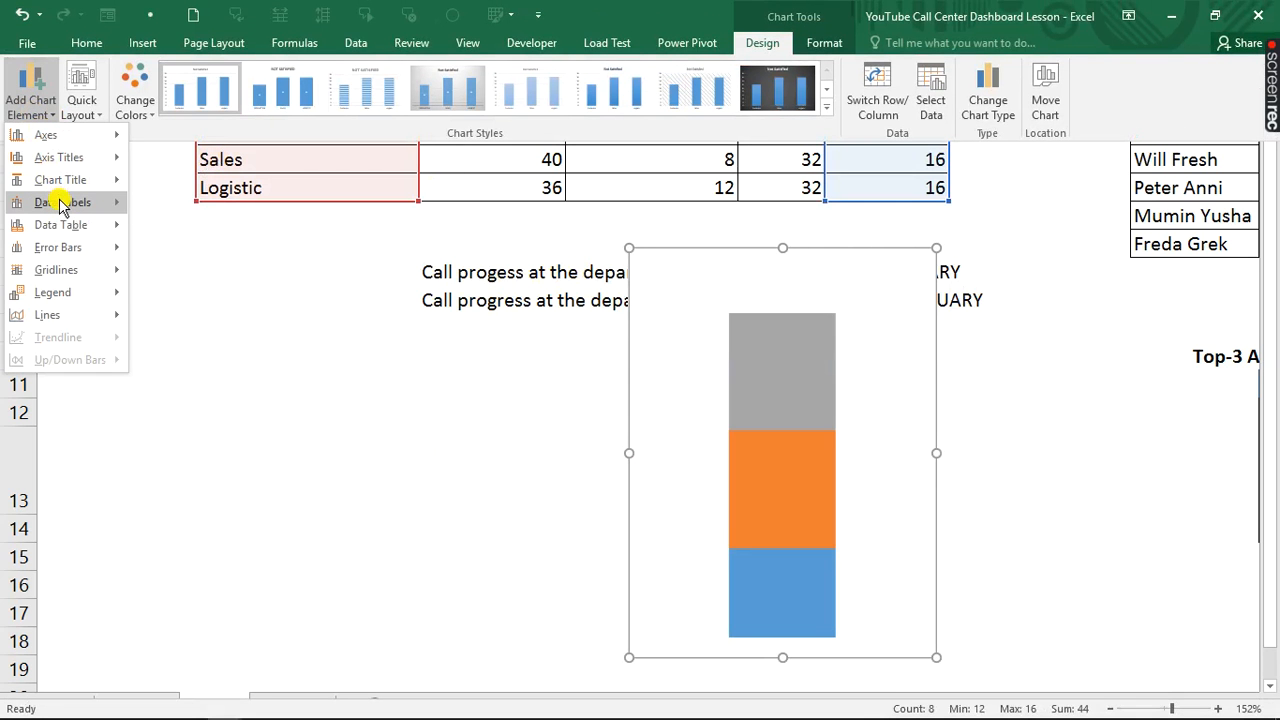
mouse_move(62, 204)
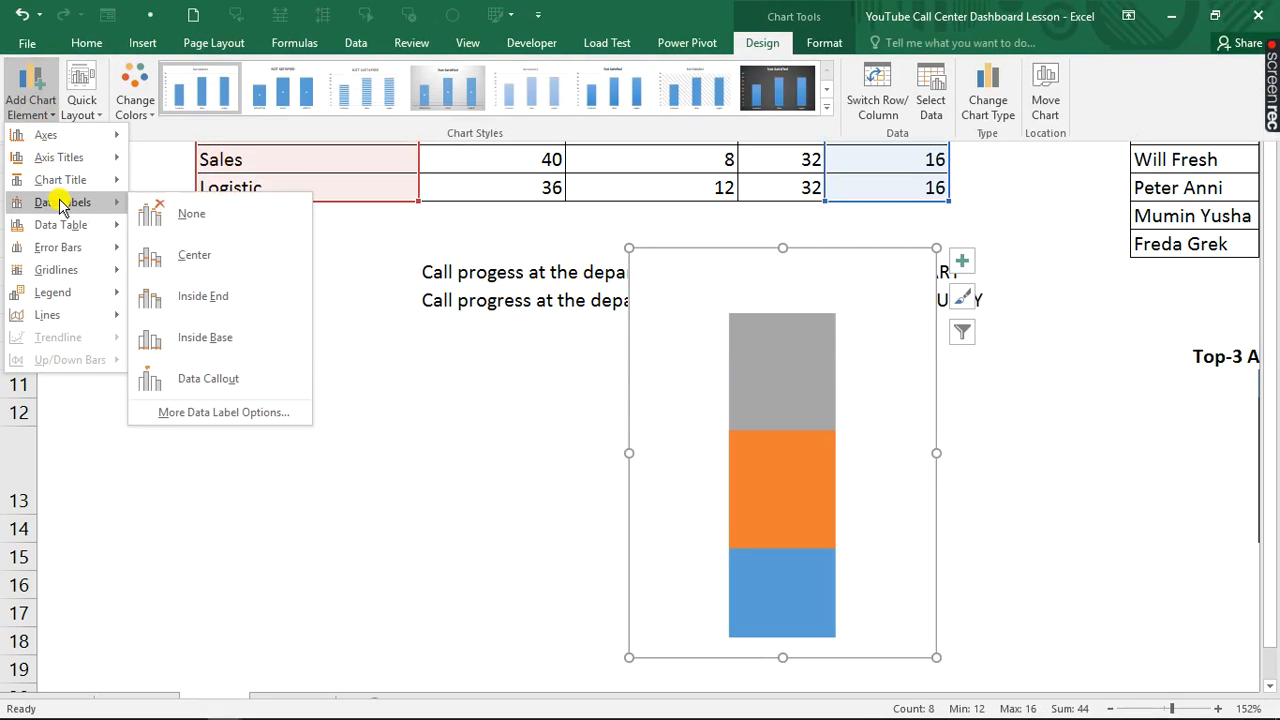
left_click(222, 341)
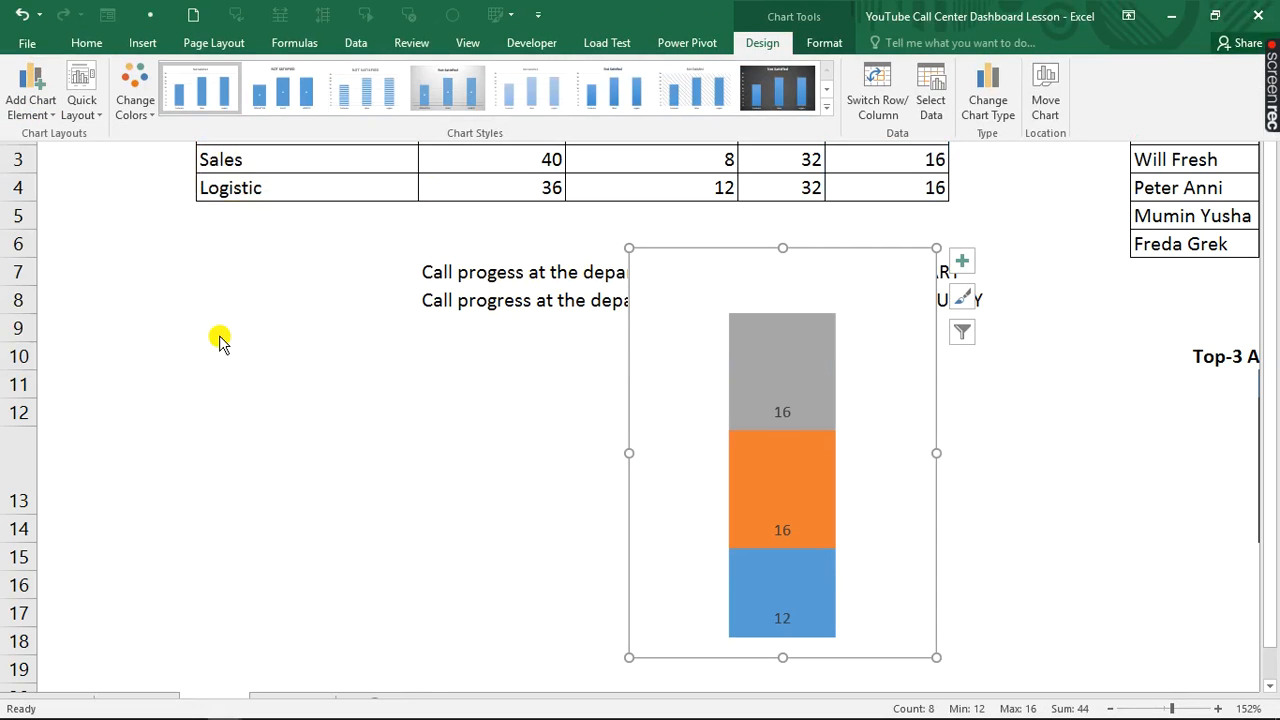
left_click(961, 261)
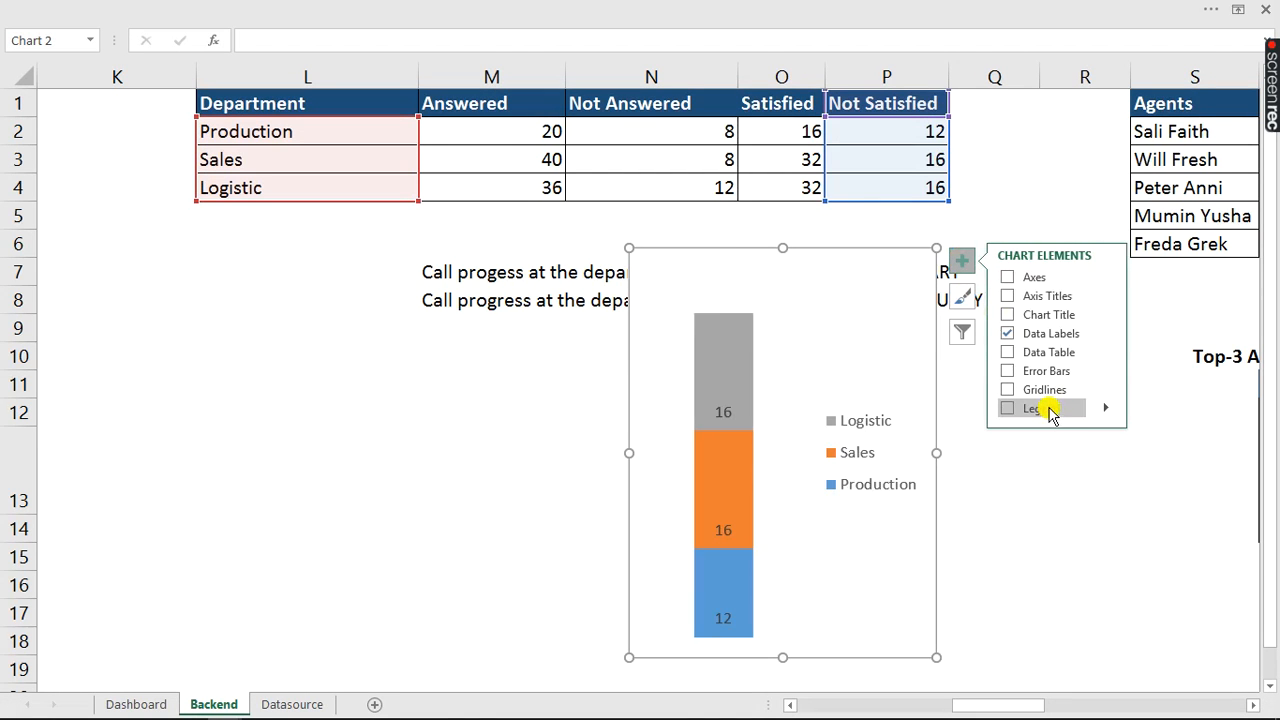
left_click(1105, 409)
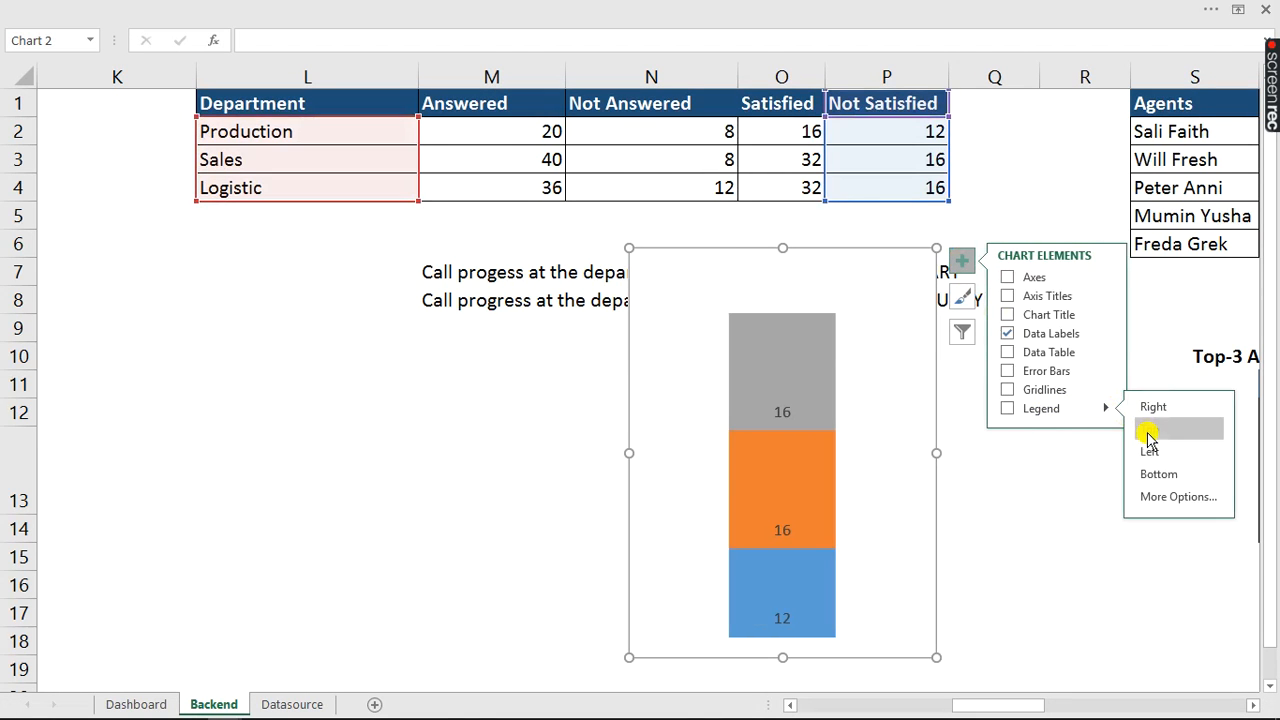
left_click(1149, 430)
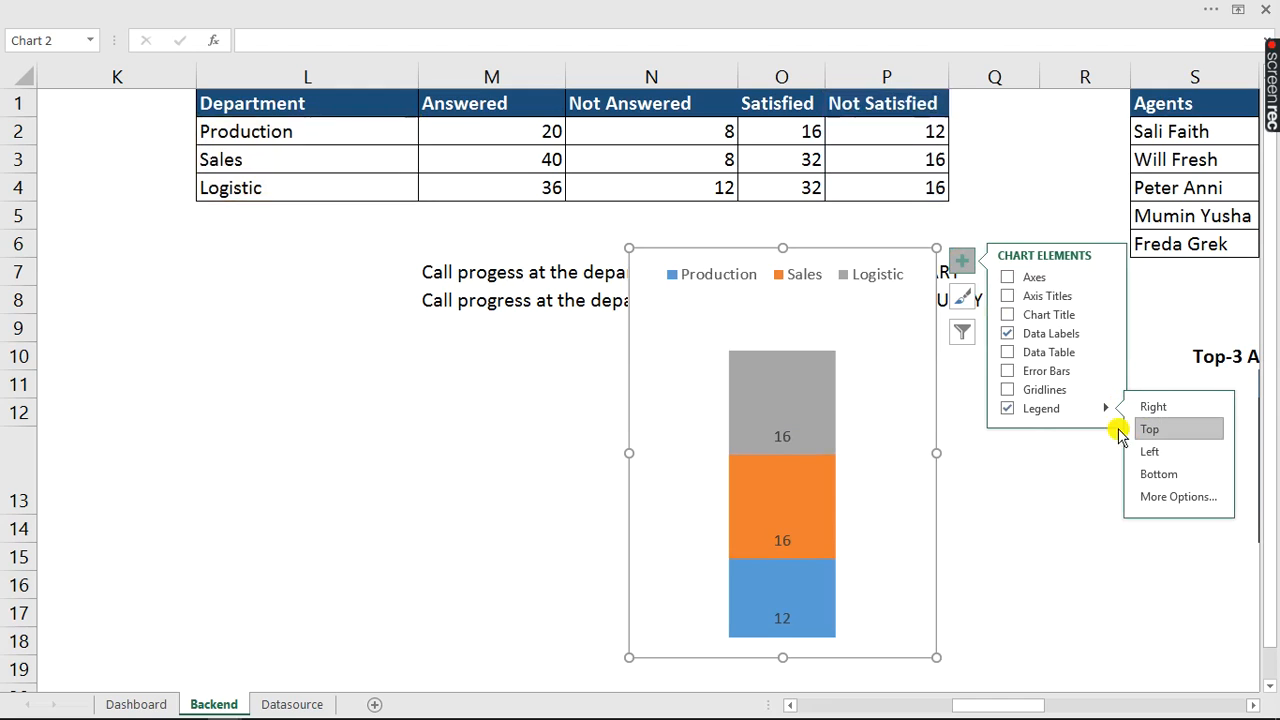
- Resize the legend so its entries stack in one column, centre it above the stacked bar, and narrow the chart further
left_click(695, 279)
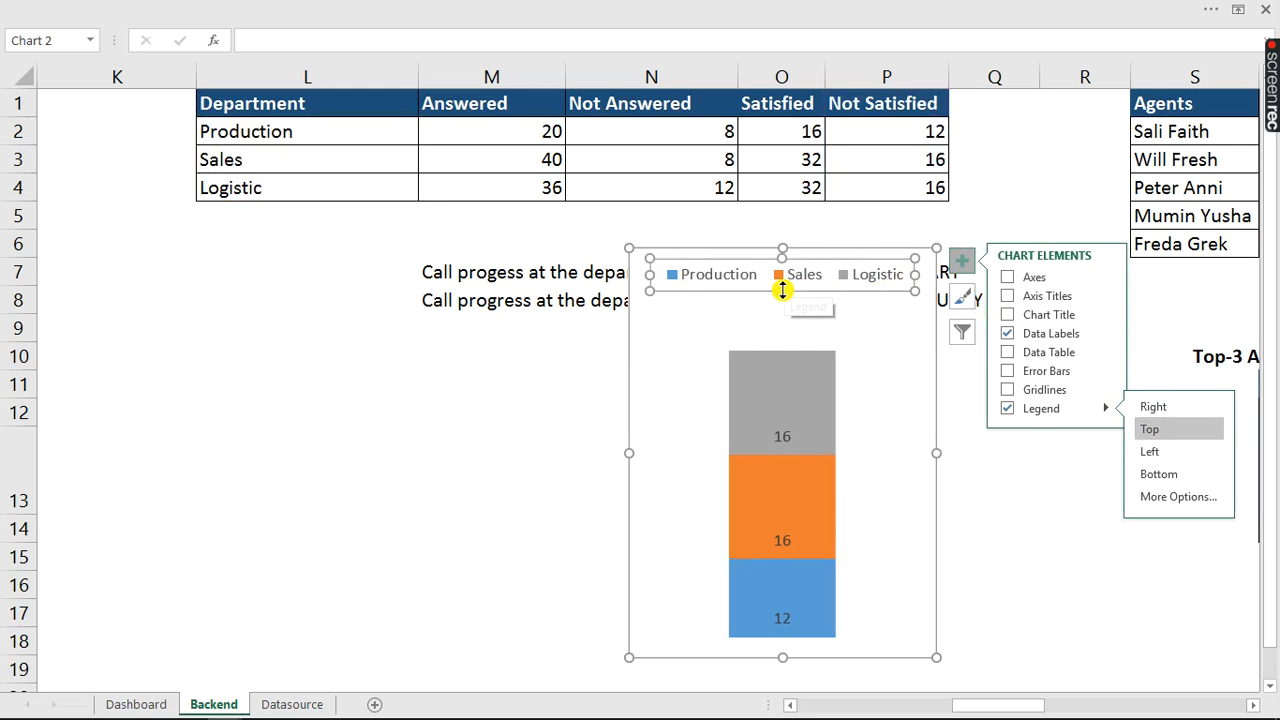
left_click_drag(782, 290, 780, 338)
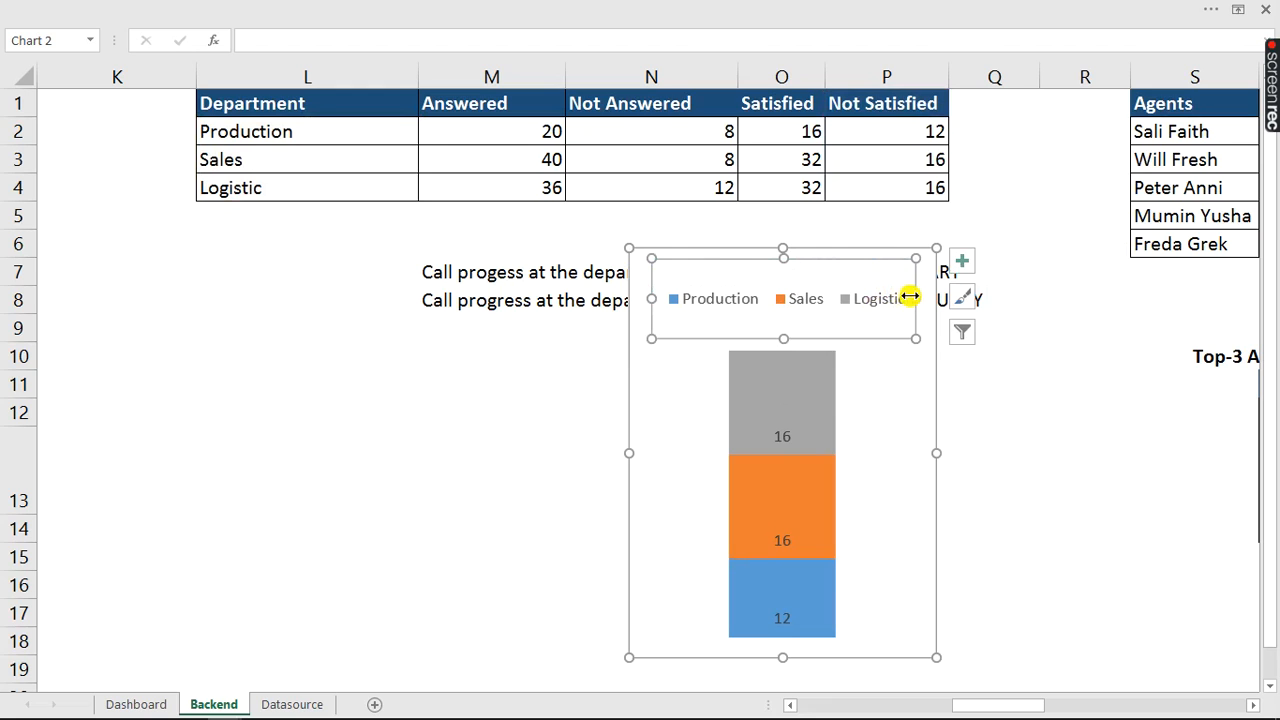
left_click_drag(914, 299, 804, 299)
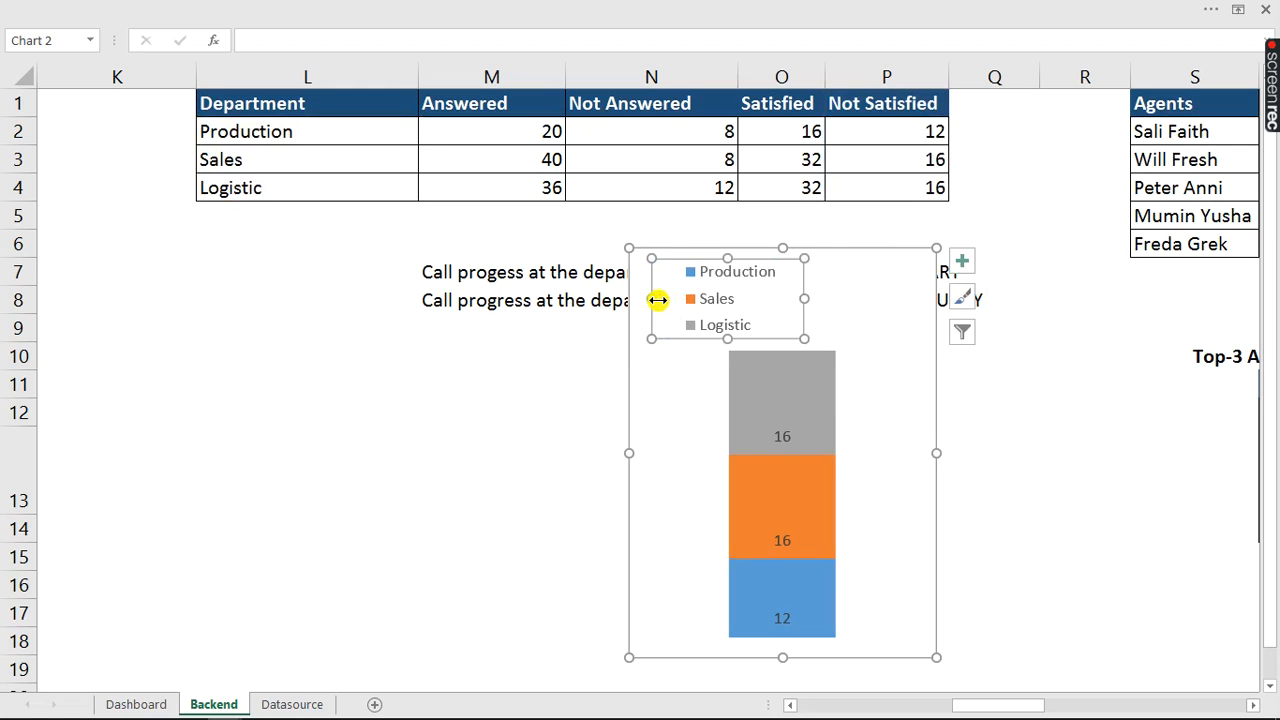
left_click_drag(657, 299, 678, 297)
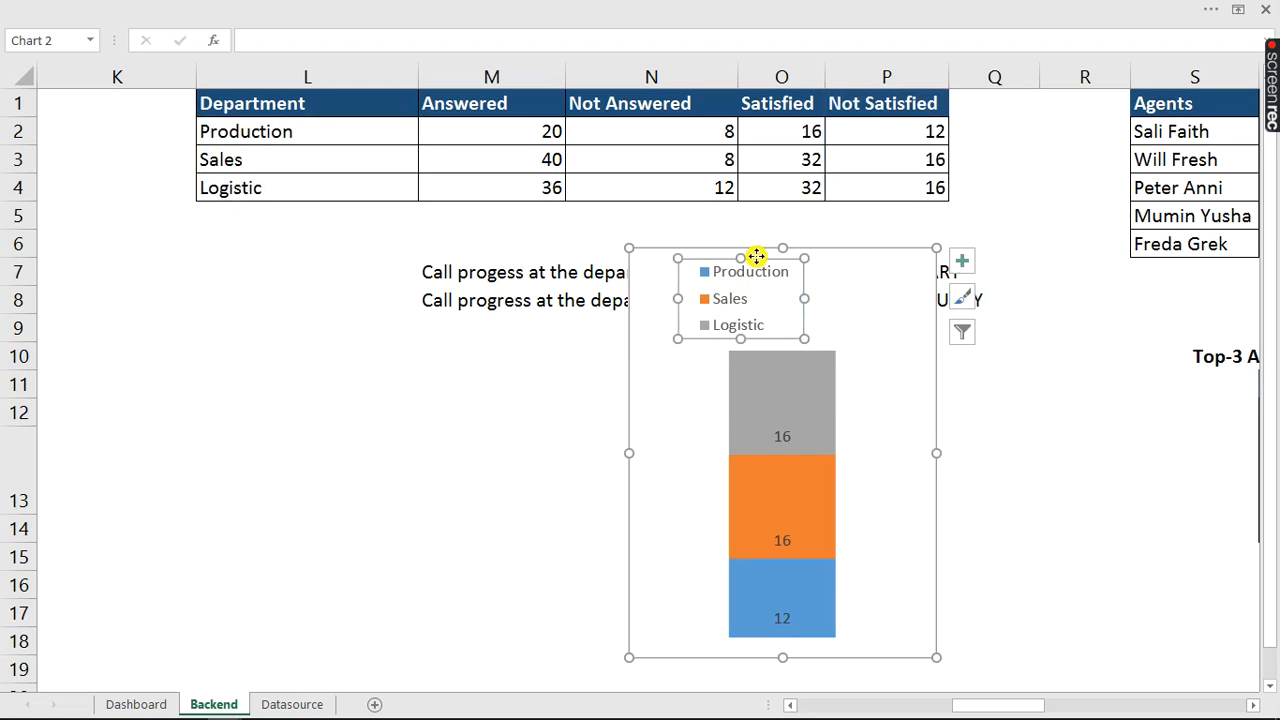
left_click_drag(757, 257, 818, 265)
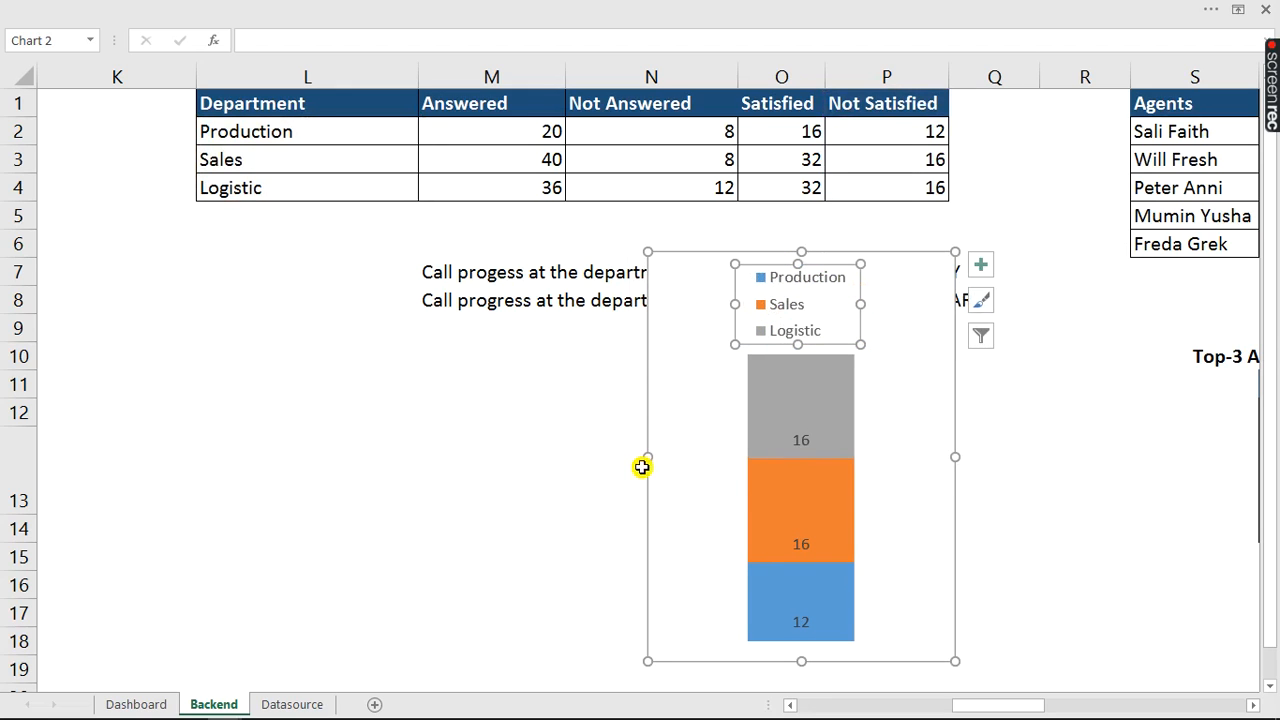
left_click_drag(655, 456, 701, 458)
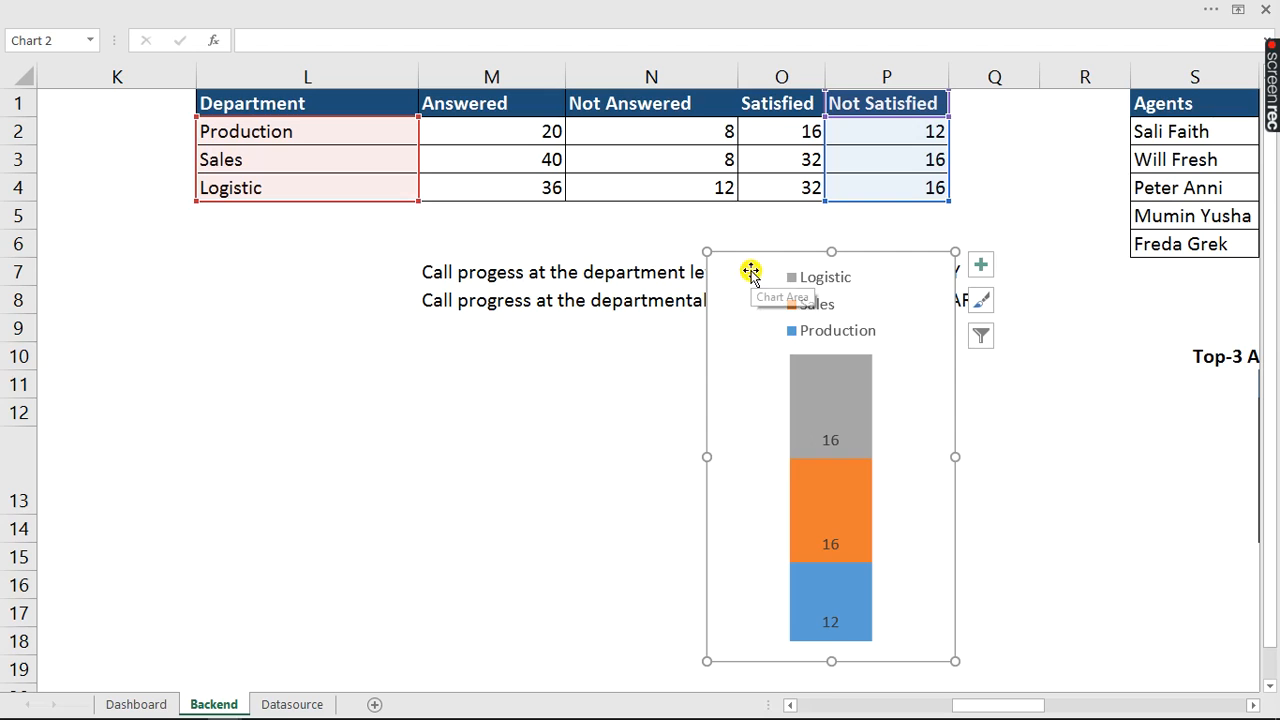
- Move the Not Satisfied chart to the Dashboard sheet and place it beneath the Not Satisfied label, beside the department chart
key("ctrl+x")
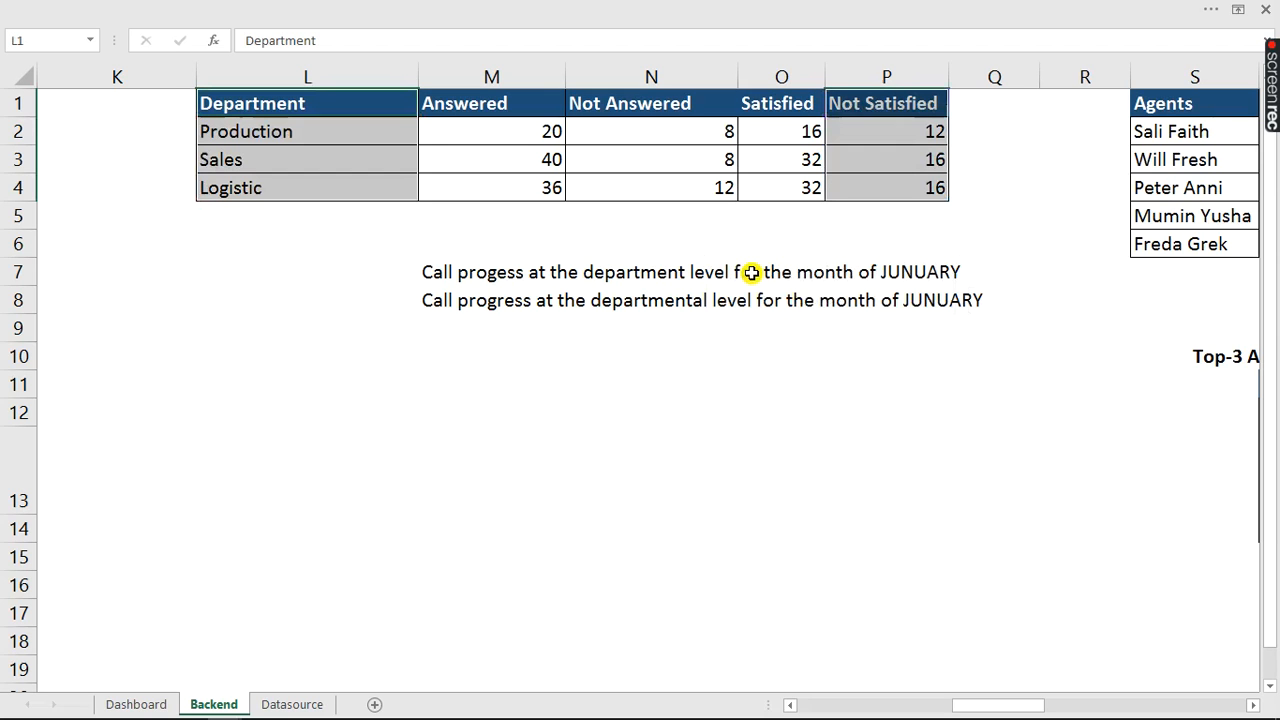
left_click(290, 704)
left_click(145, 705)
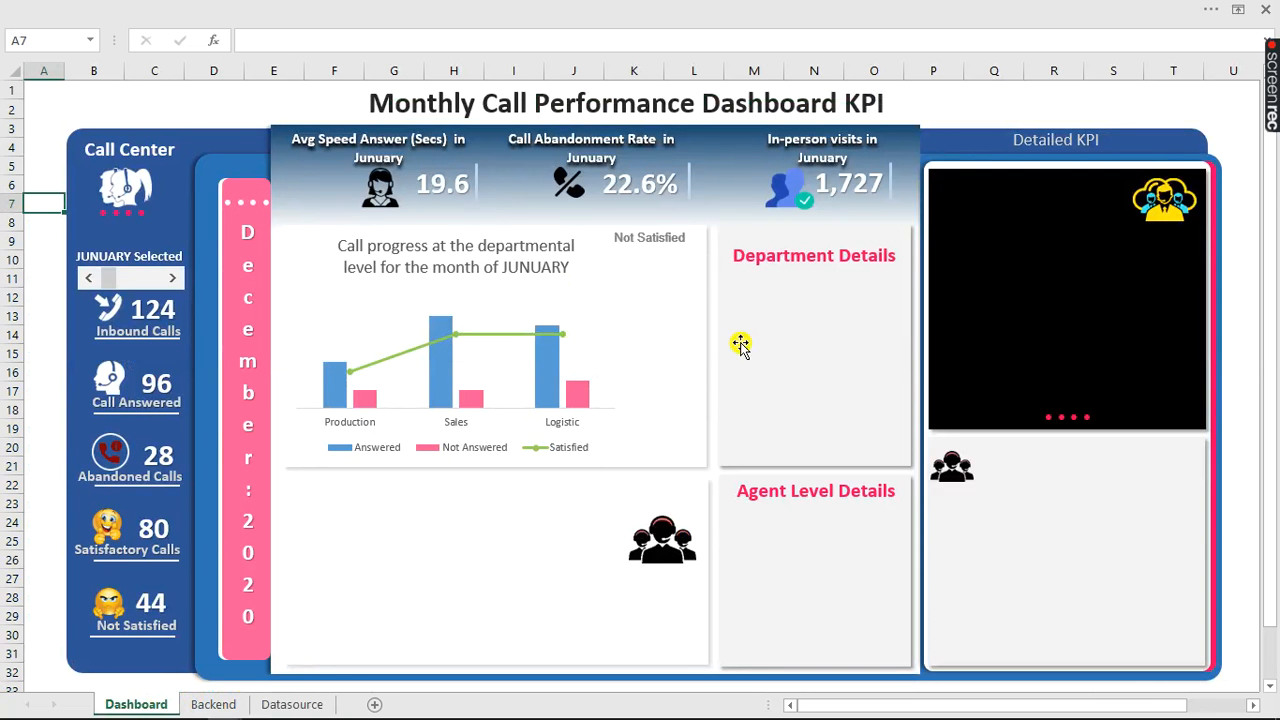
left_click(612, 304)
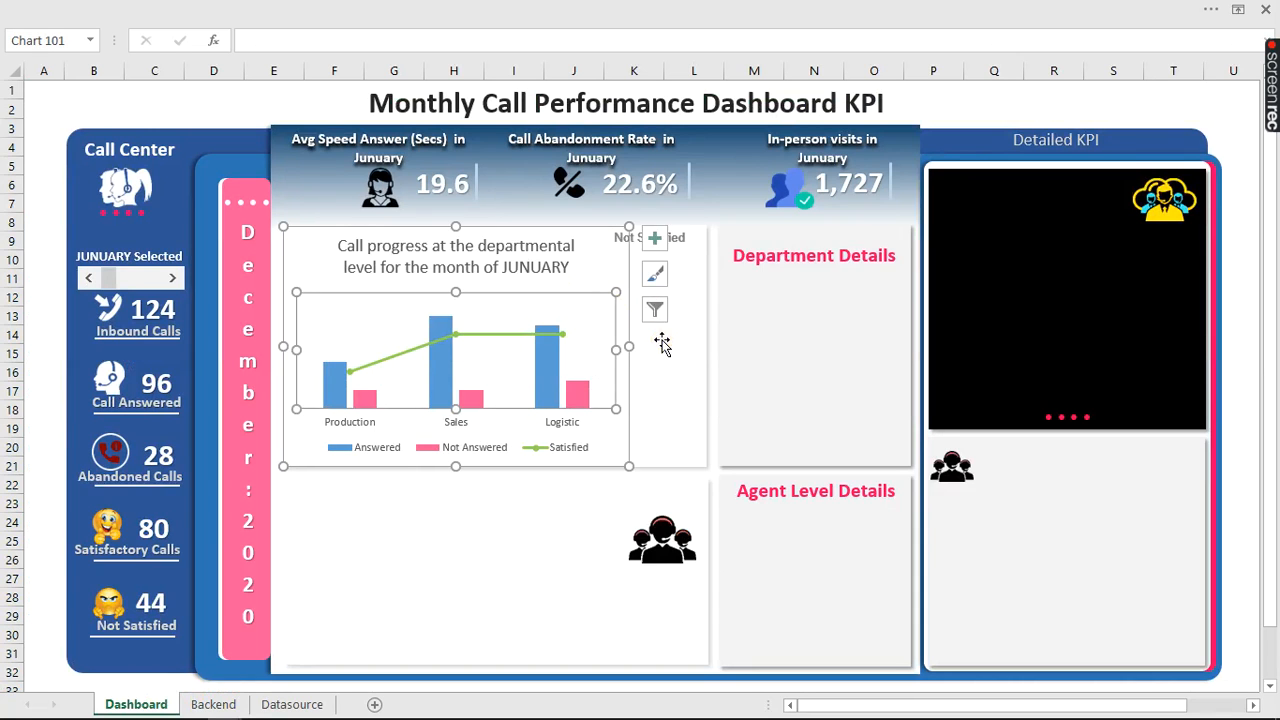
left_click(662, 340)
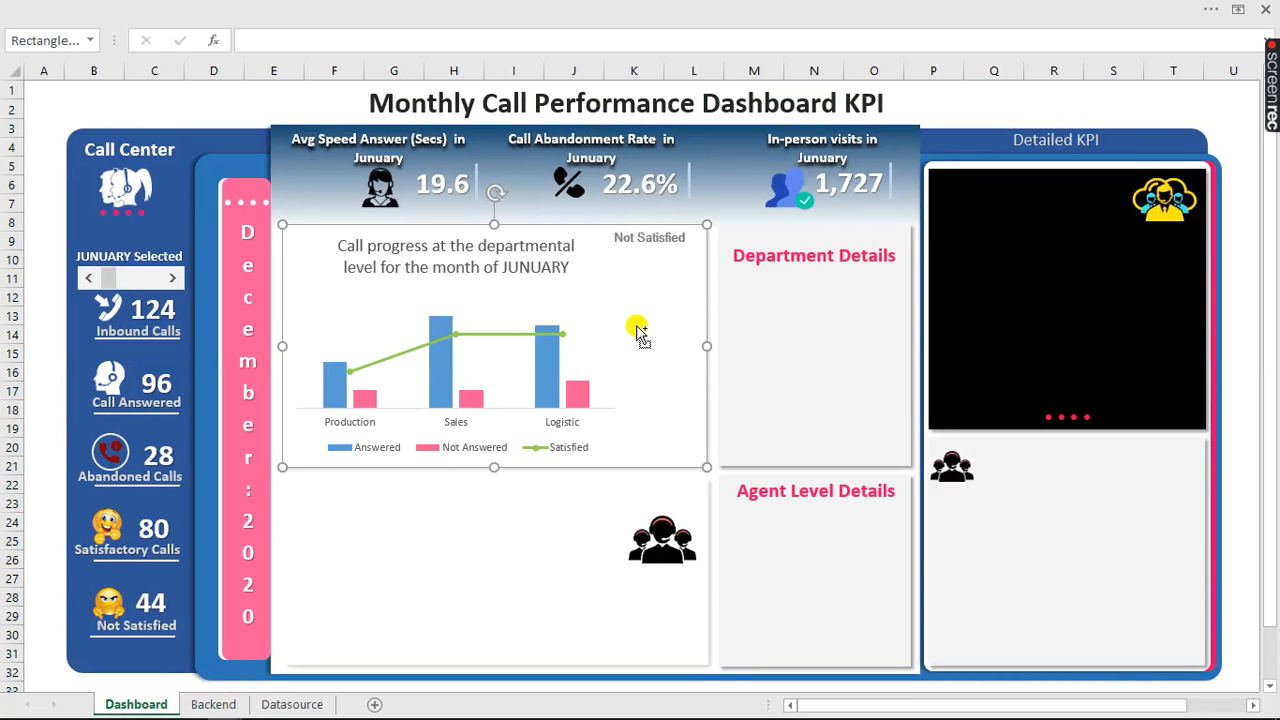
key("ctrl+v")
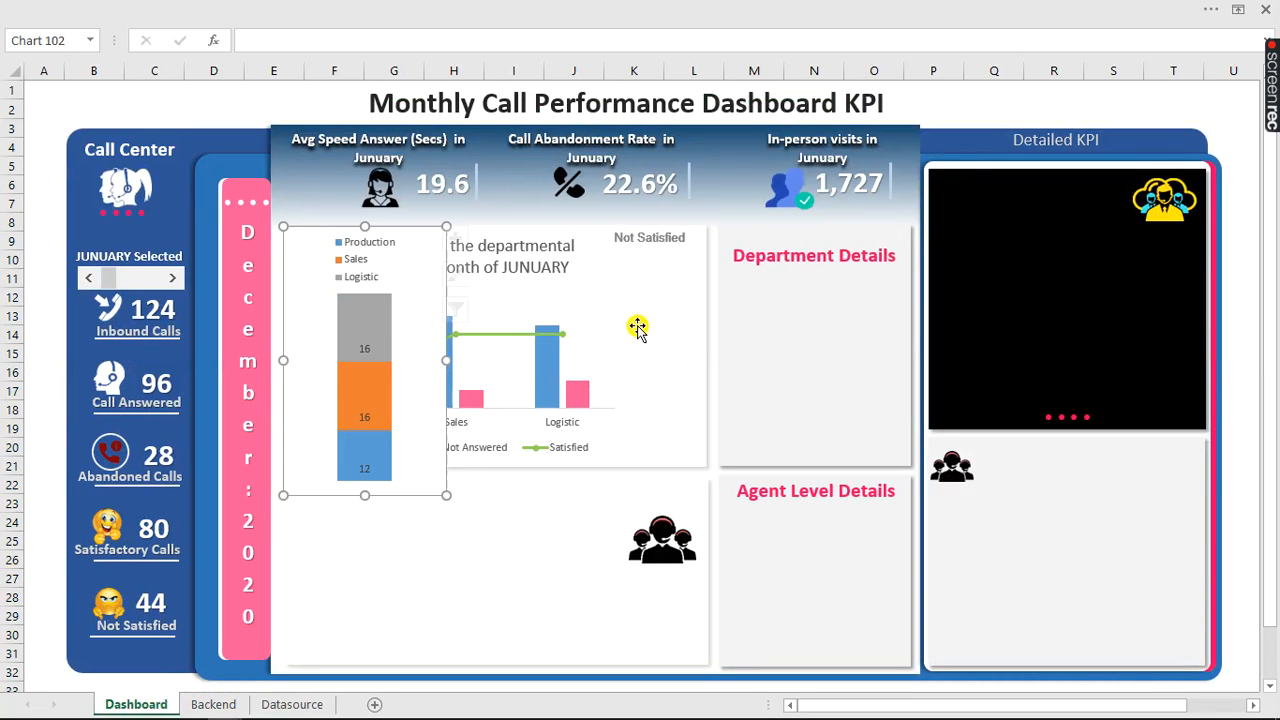
left_click_drag(389, 229, 675, 237)
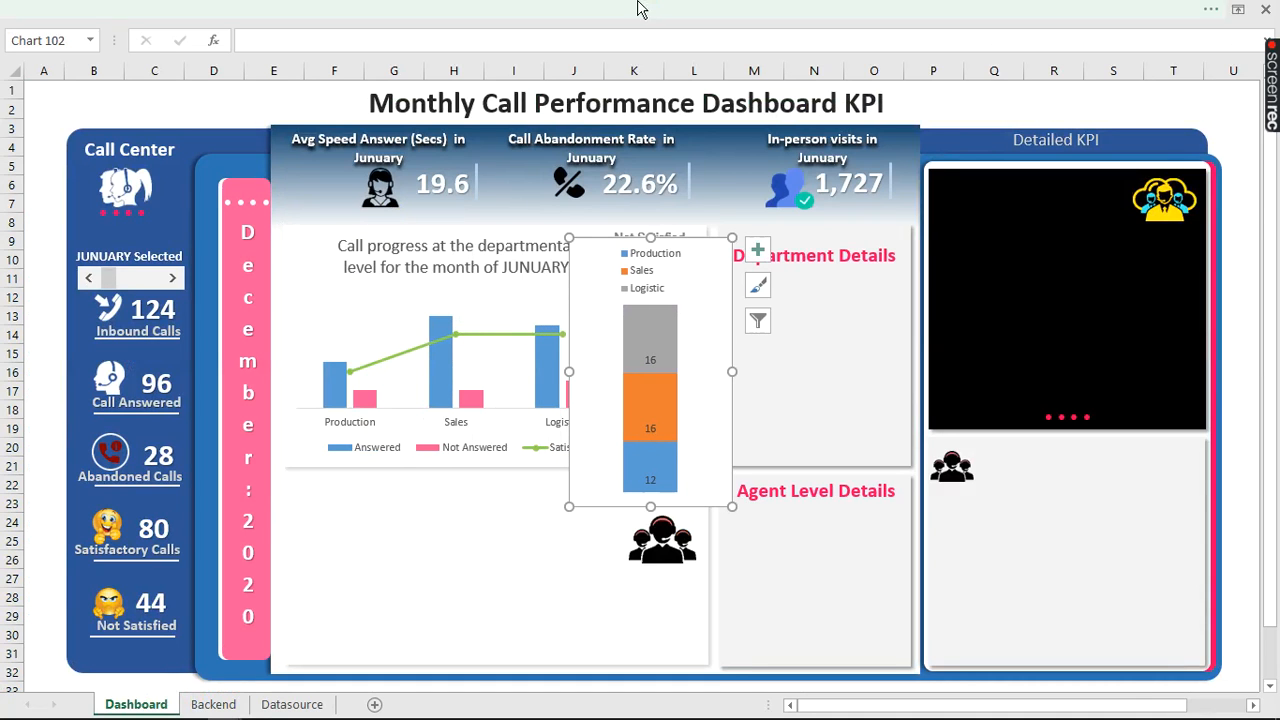
- Set the Not Satisfied chart area to No Fill and No Outline
left_click(735, 9)
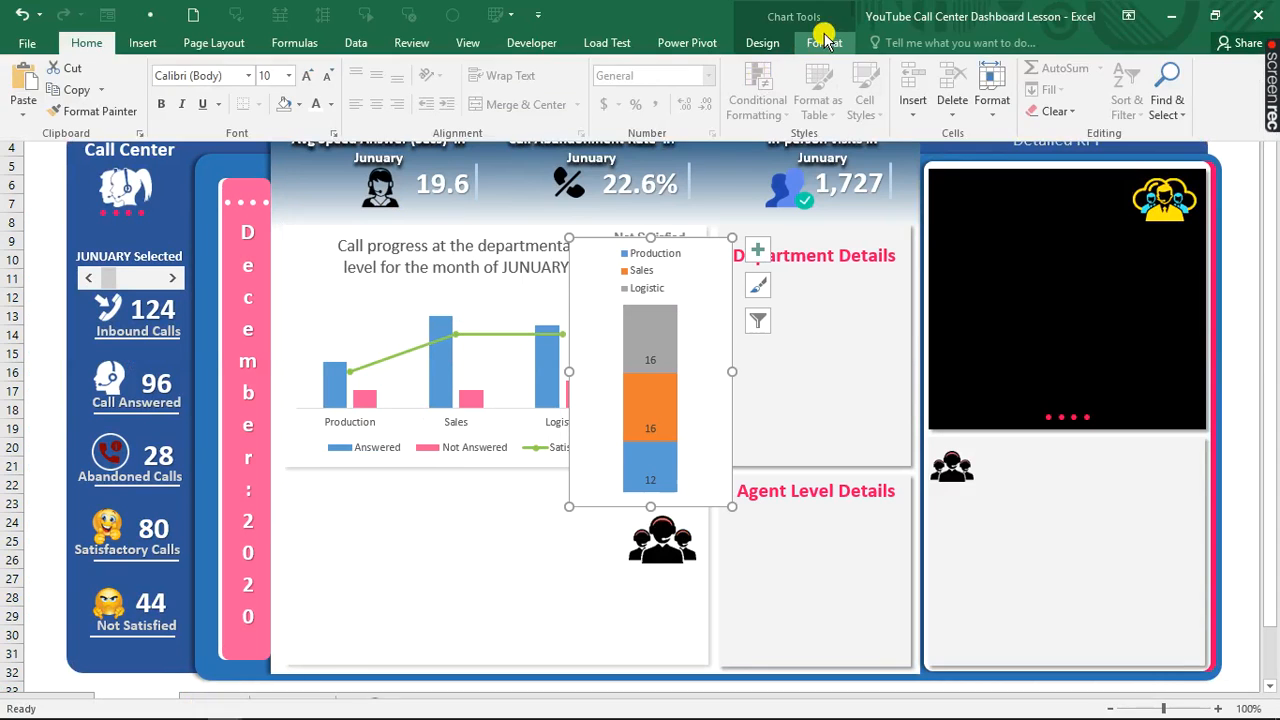
left_click(826, 42)
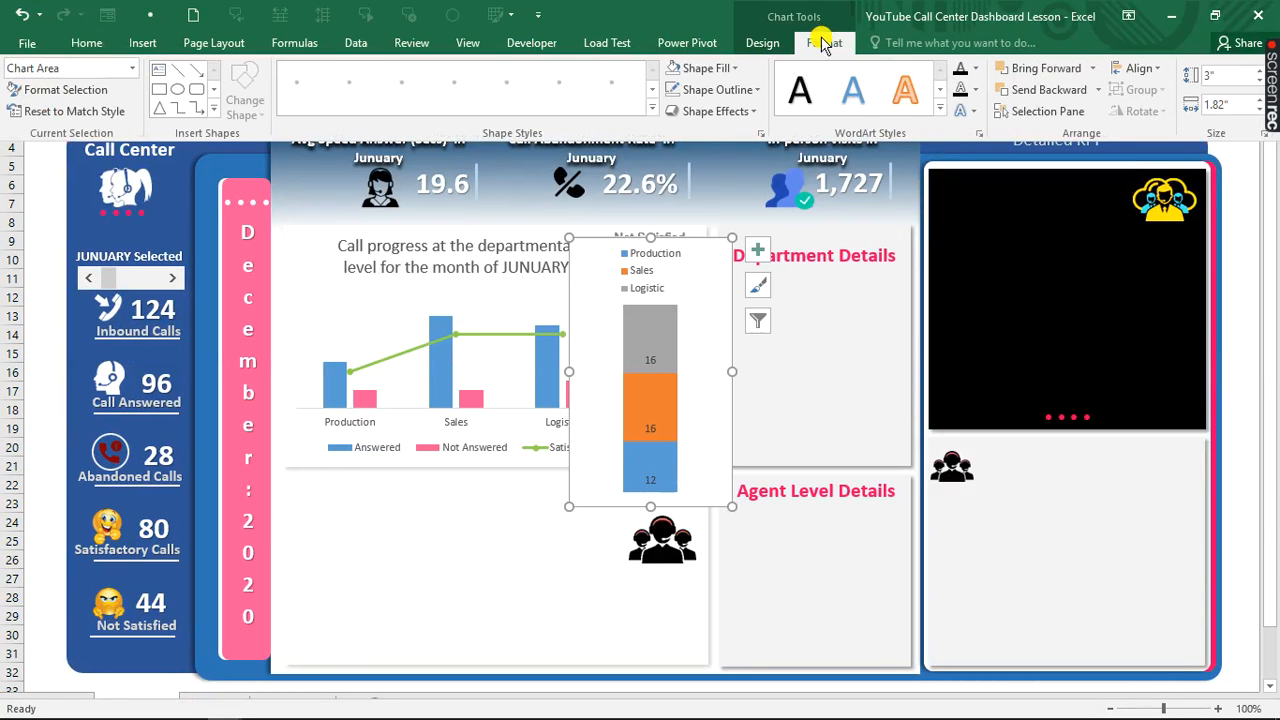
left_click(706, 68)
left_click(675, 289)
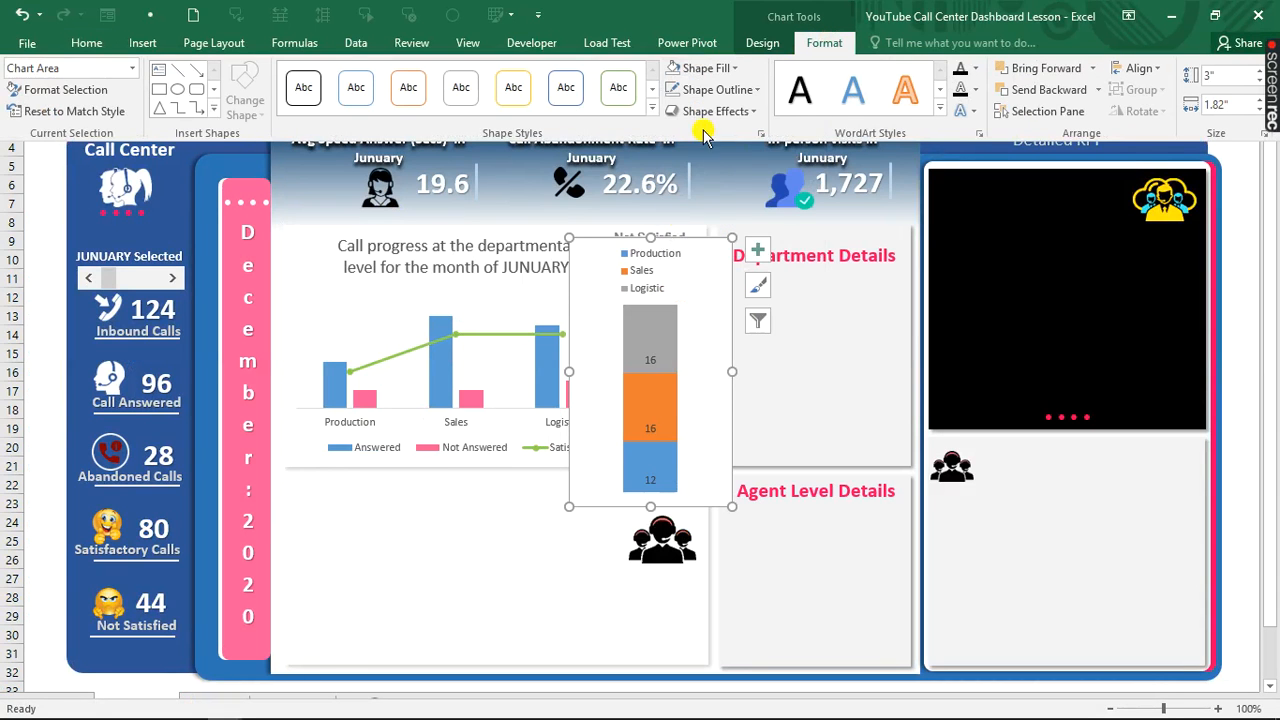
left_click(727, 90)
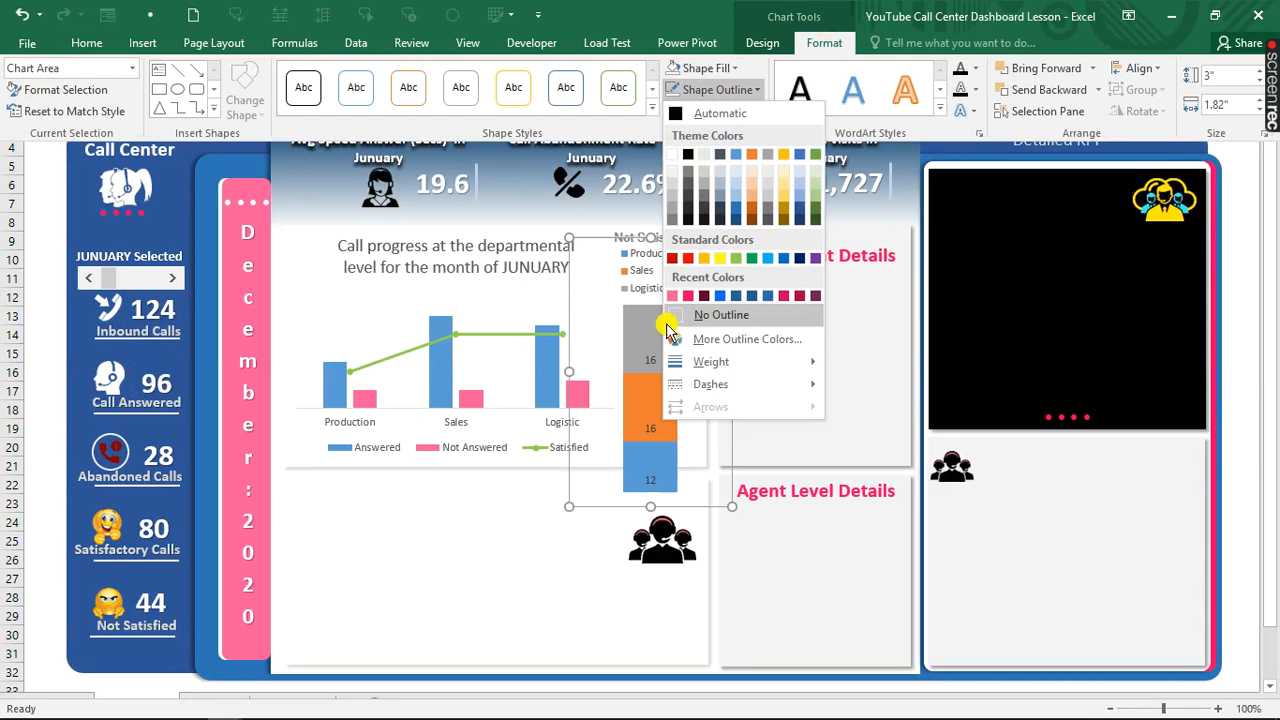
left_click(679, 318)
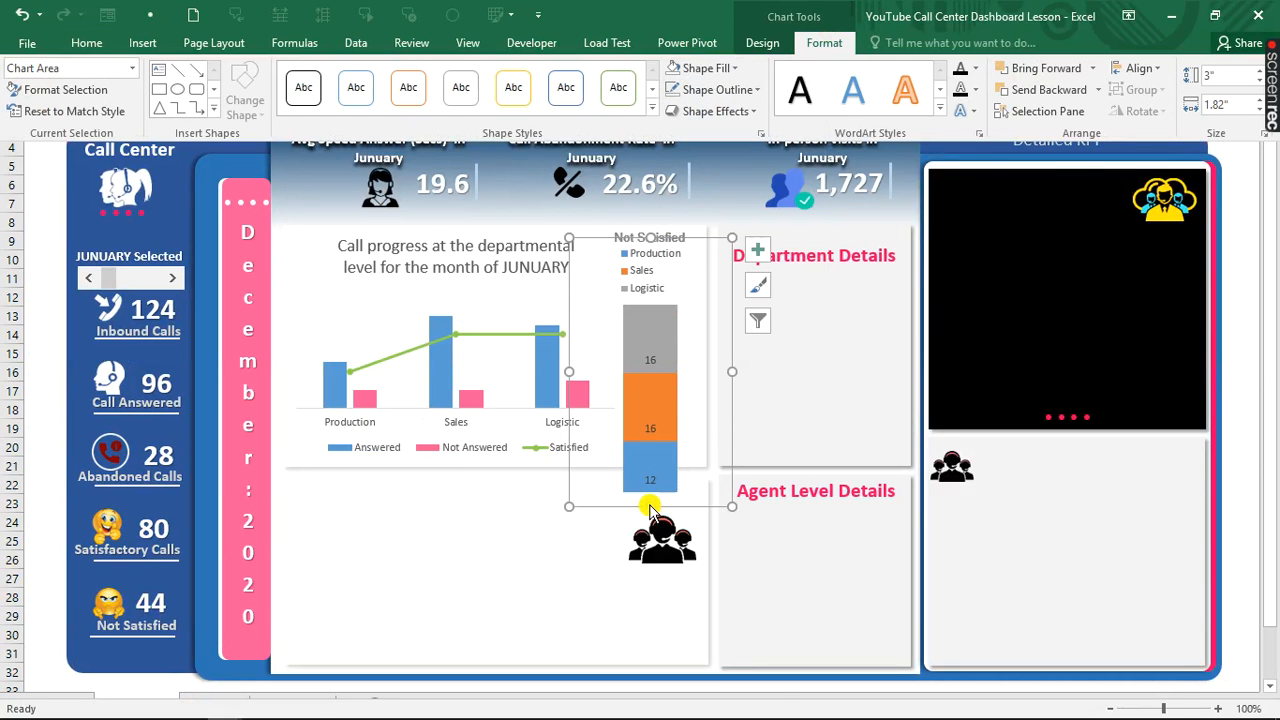
- Reduce the Not Satisfied chart's height to 2.44" so it fits within the department panel beneath its label
left_click_drag(650, 510, 650, 467)
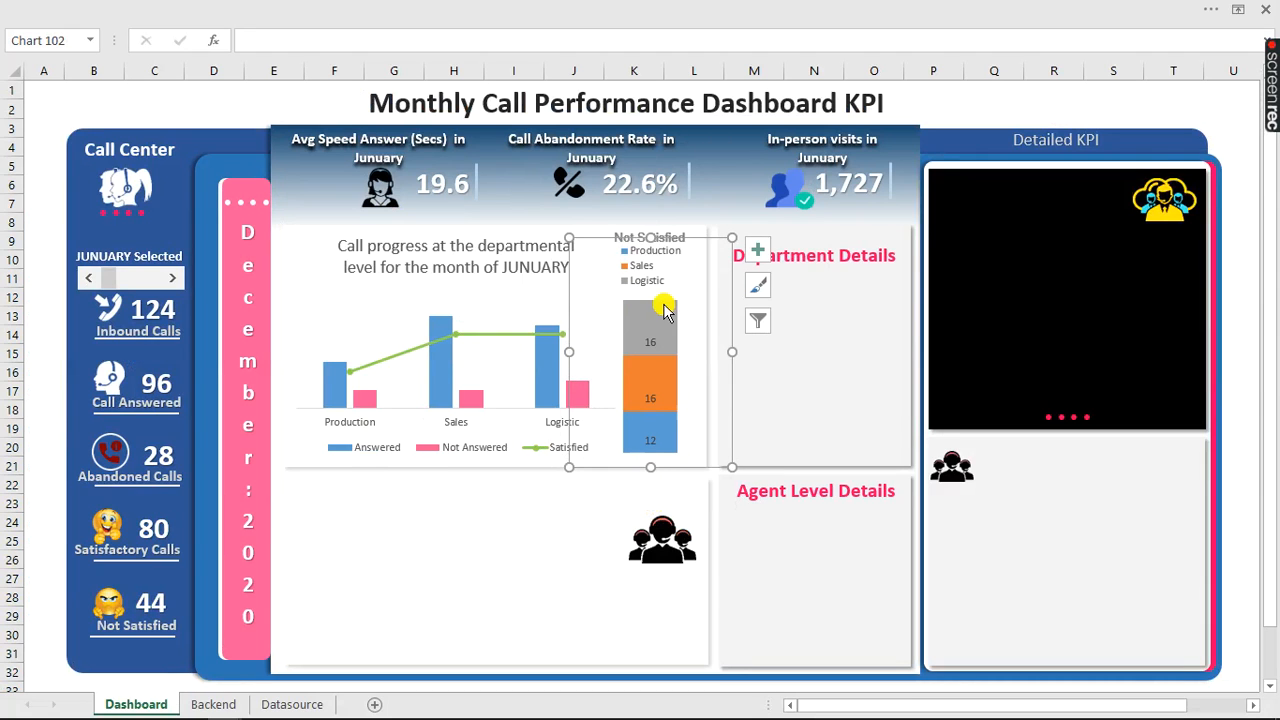
left_click_drag(650, 238, 650, 249)
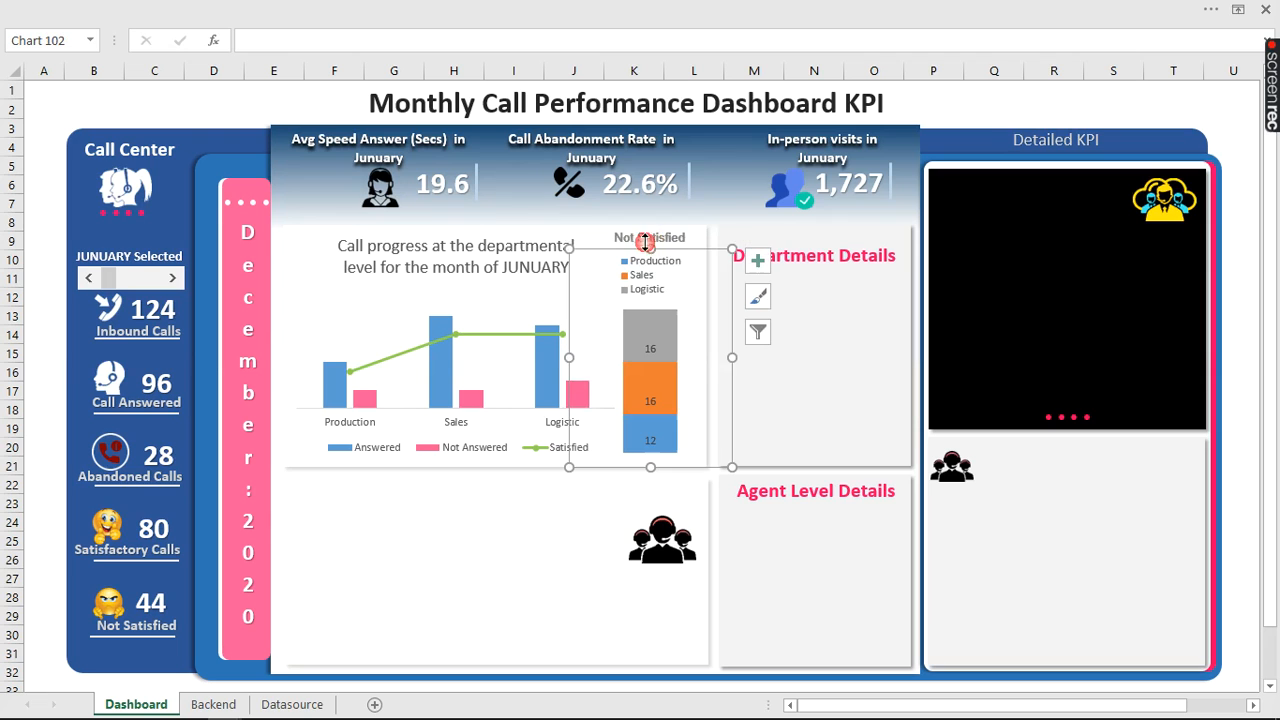
- Recolour the Not Satisfied stacked bar segments: Logistic light green, Sales pink and Production pale blue
left_click(646, 337)
left_click(527, 7)
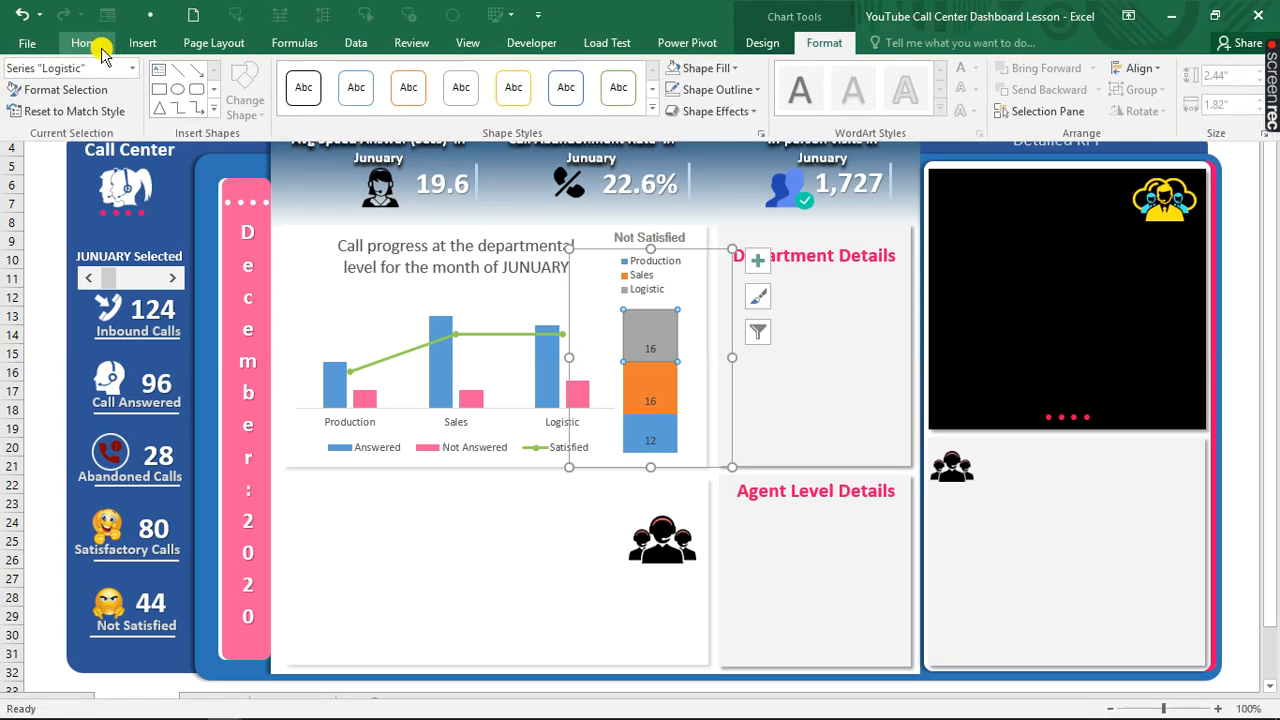
left_click(101, 48)
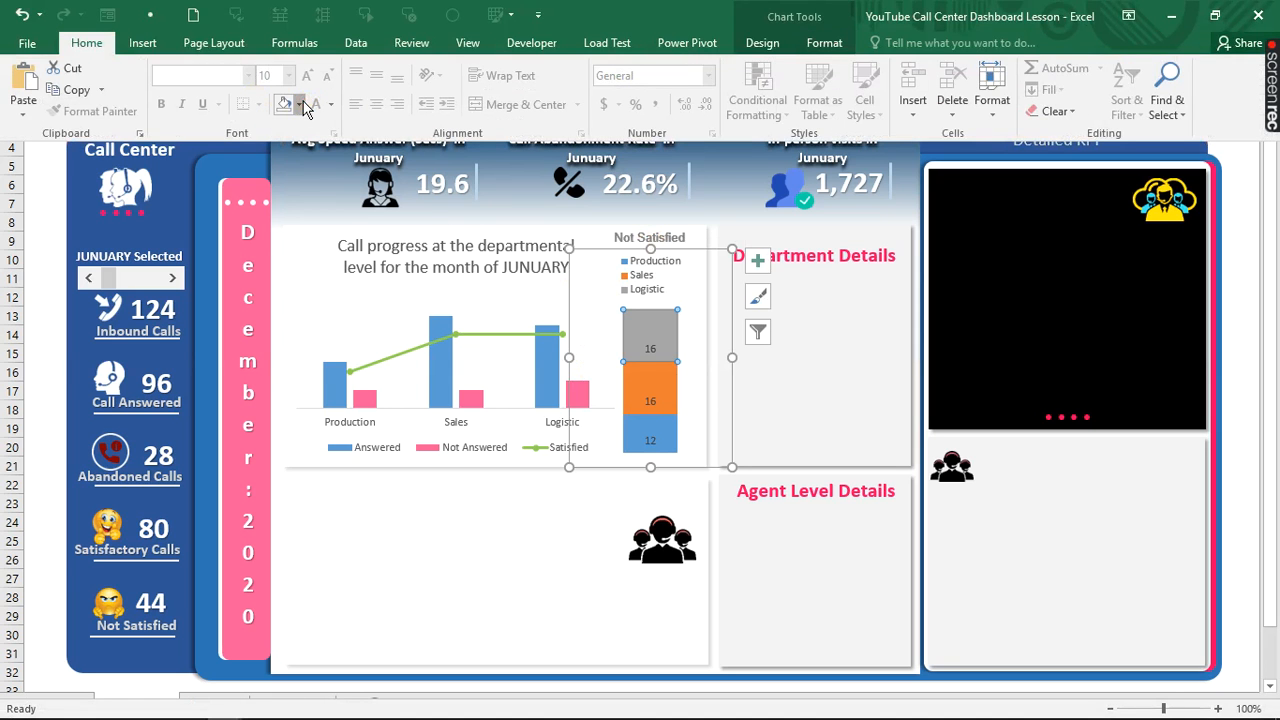
left_click(300, 104)
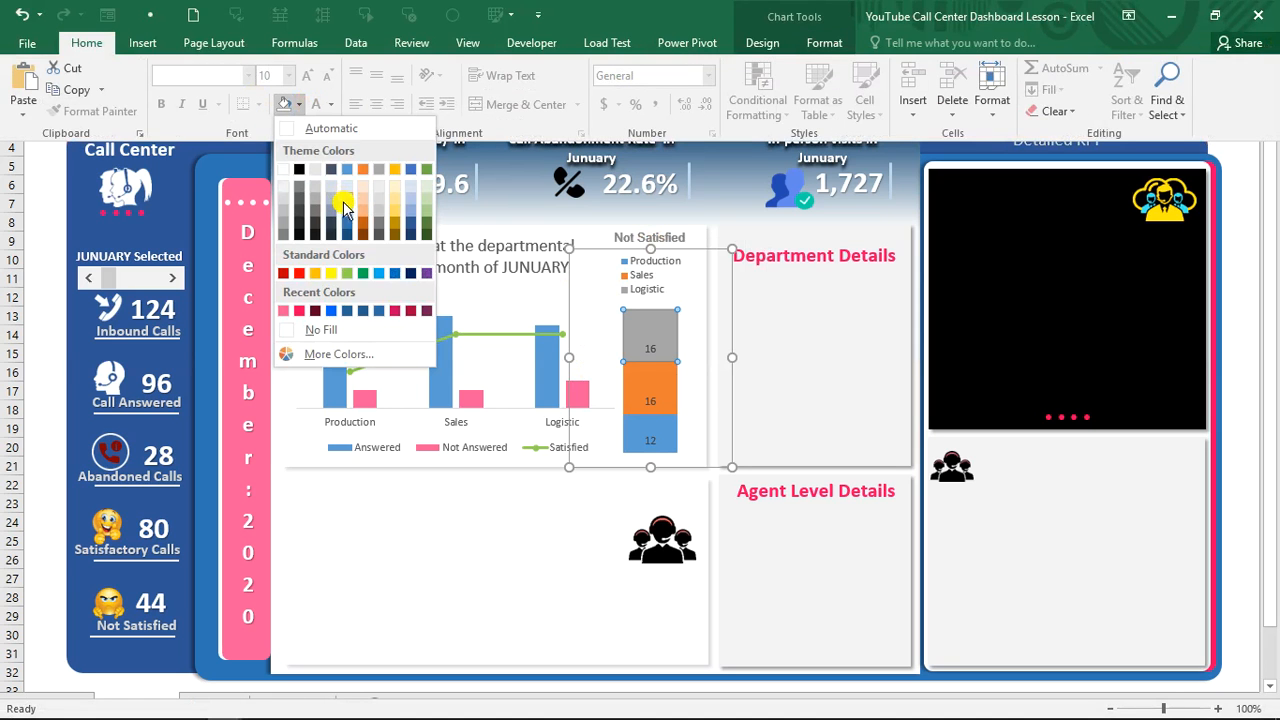
left_click(347, 273)
left_click(665, 390)
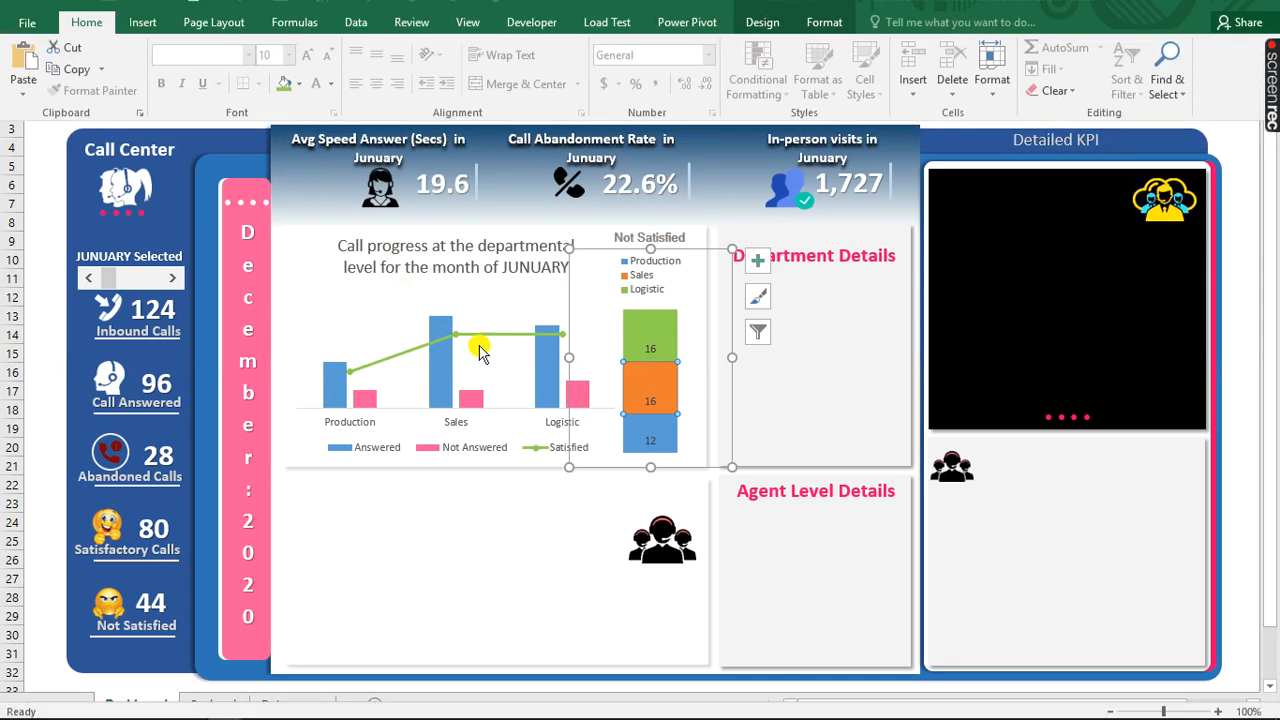
left_click(300, 105)
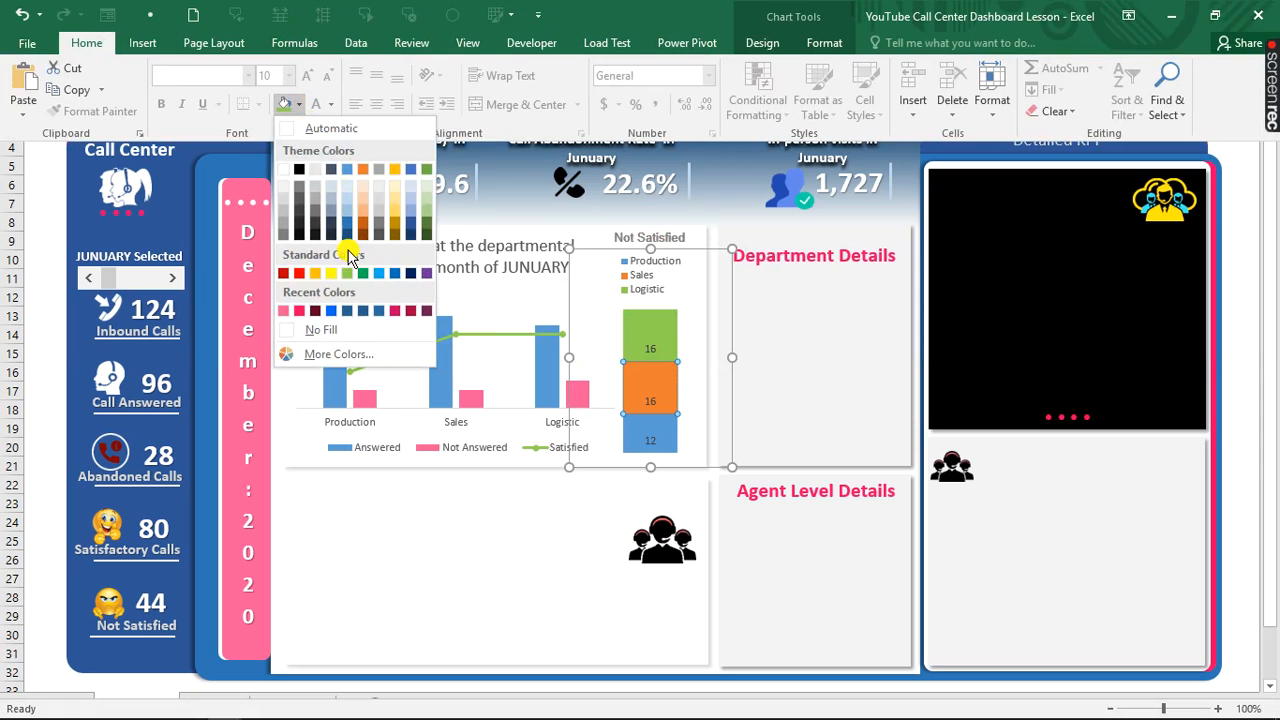
left_click(288, 316)
left_click(652, 433)
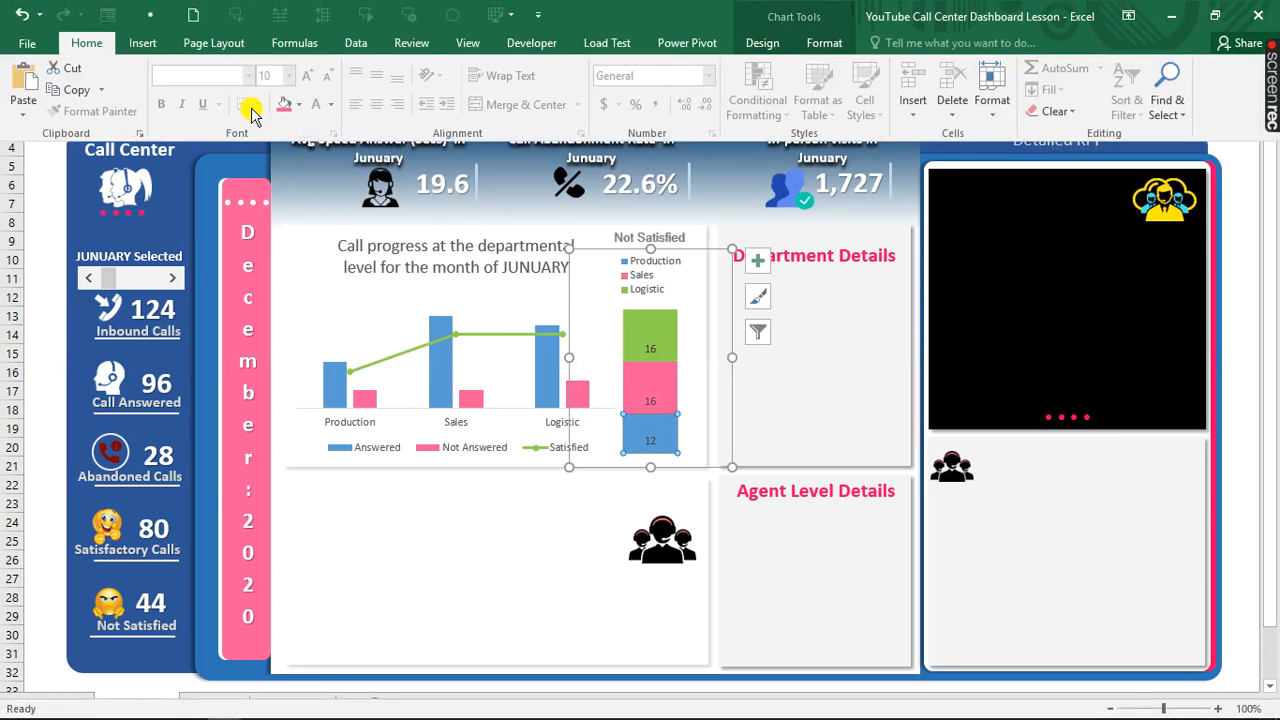
left_click(299, 105)
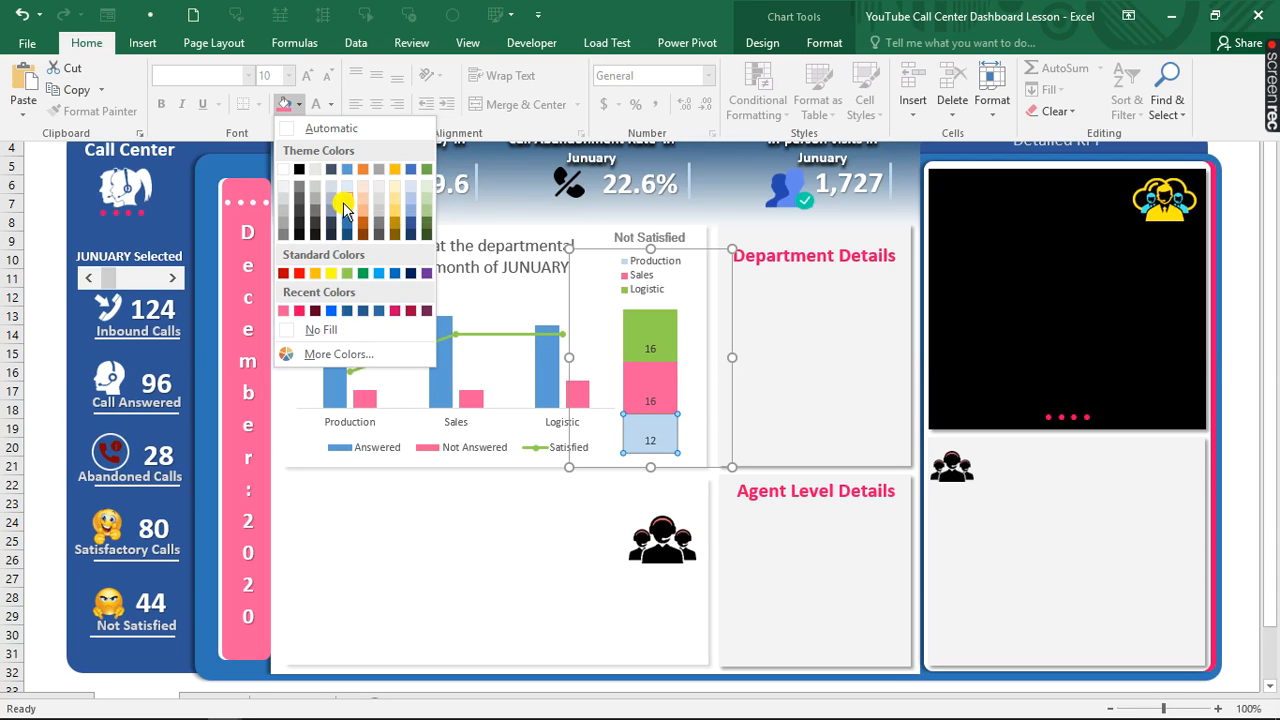
left_click(343, 208)
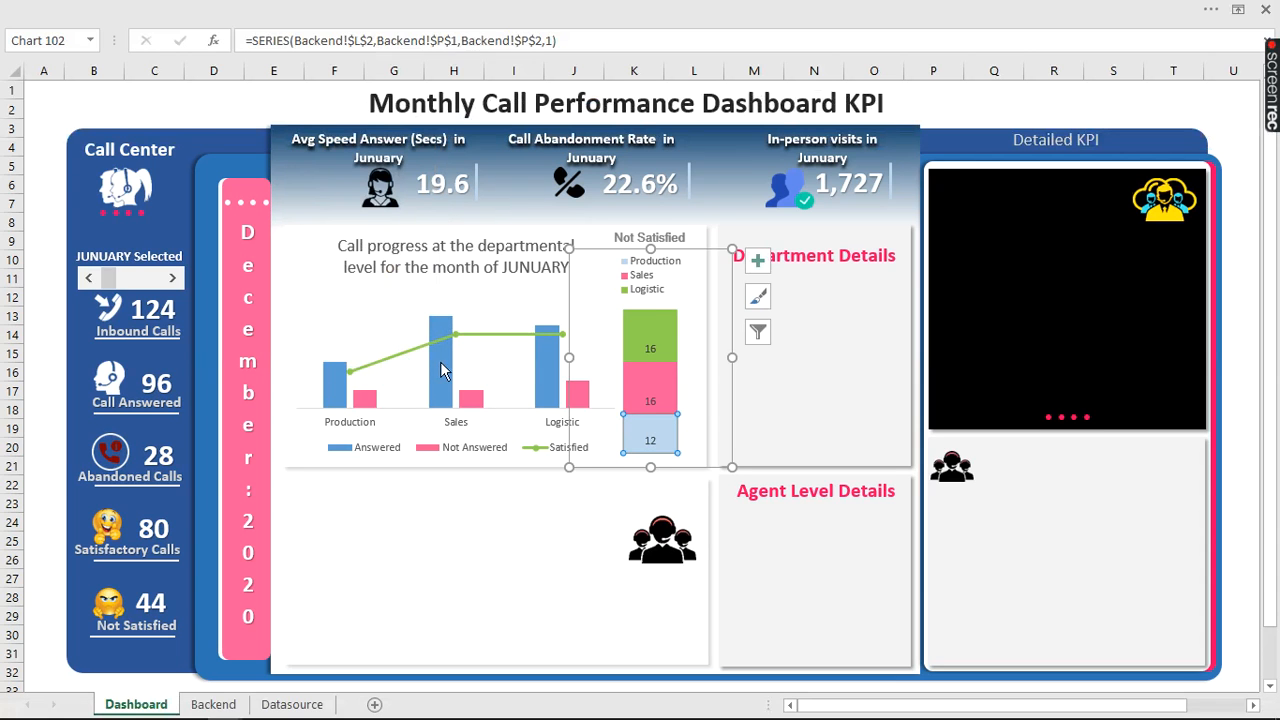
- Fill the Answered columns in the department call progress chart with the same pale blue and deselect the chart
left_click(439, 361)
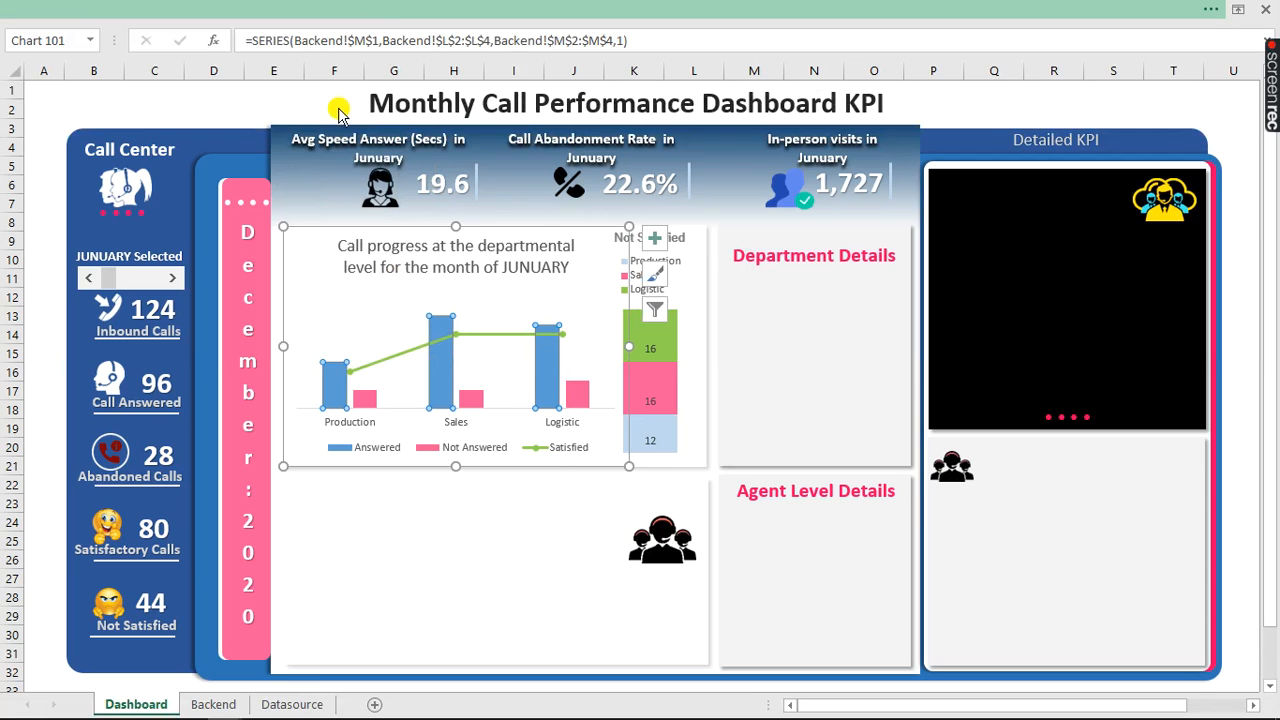
left_click(283, 103)
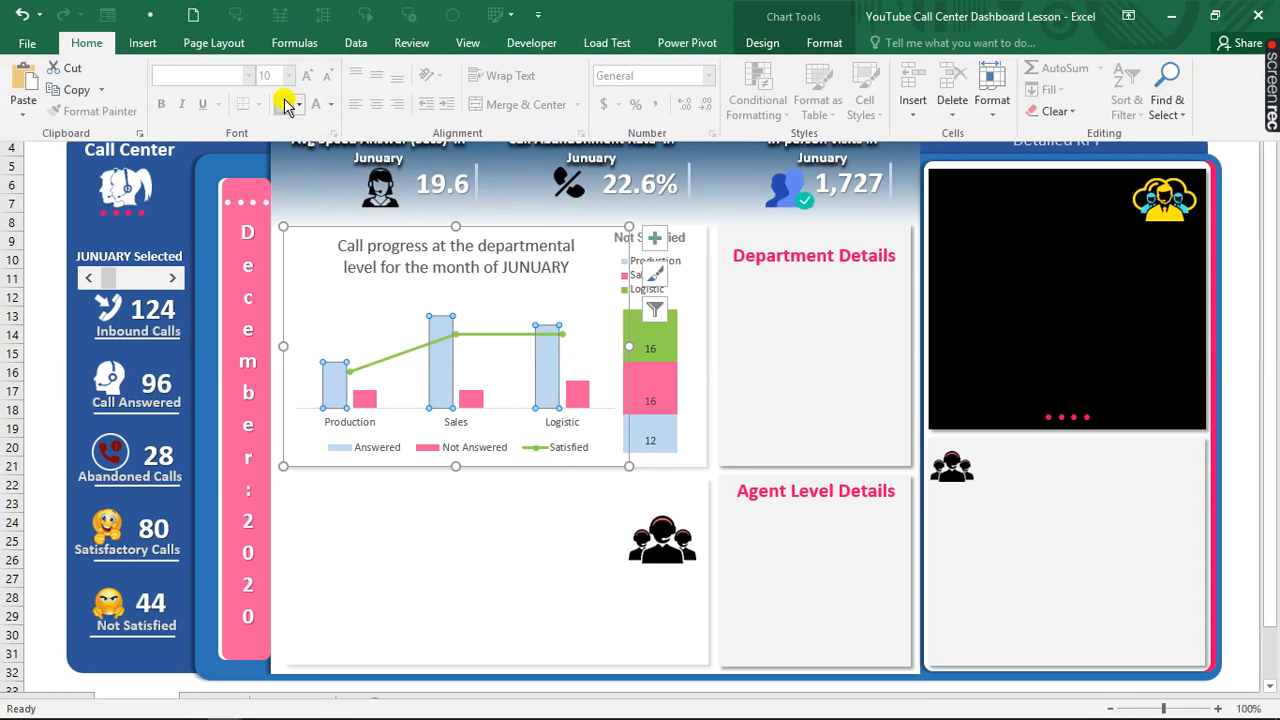
left_click(40, 159)
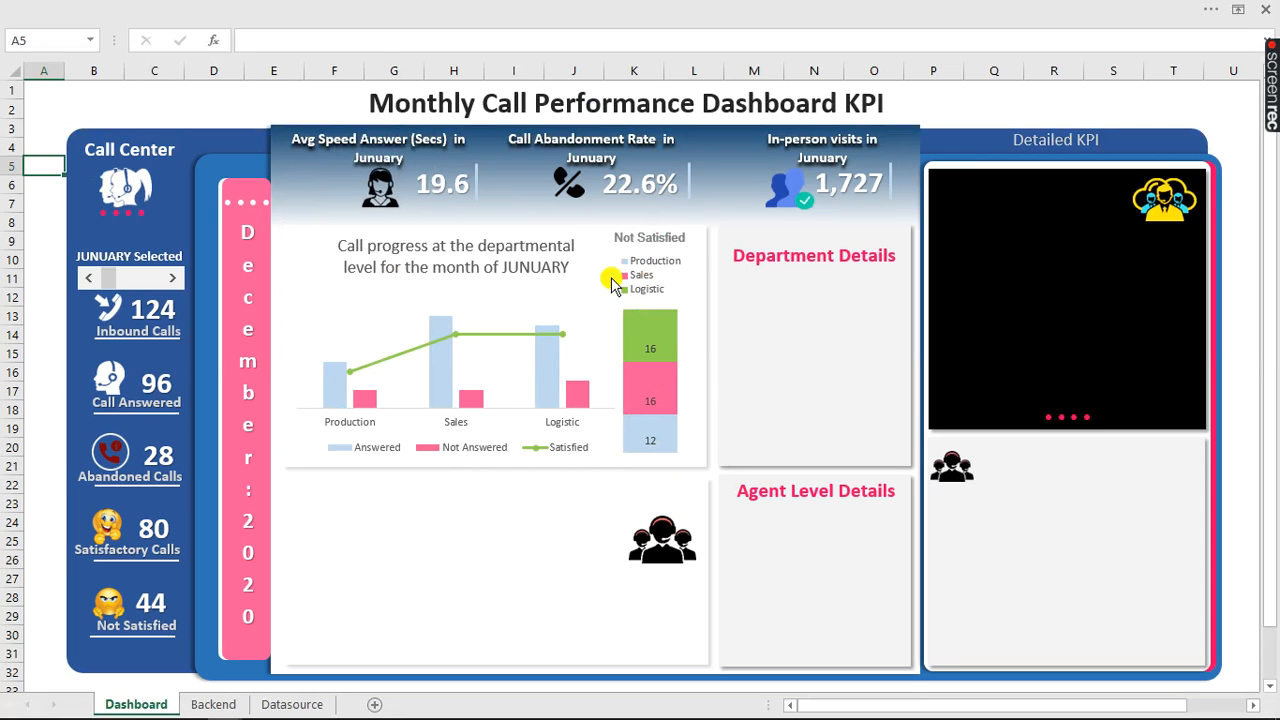
- Advance the dashboard's month selector by two months to MATCH and check how the charts update
left_click(173, 278)
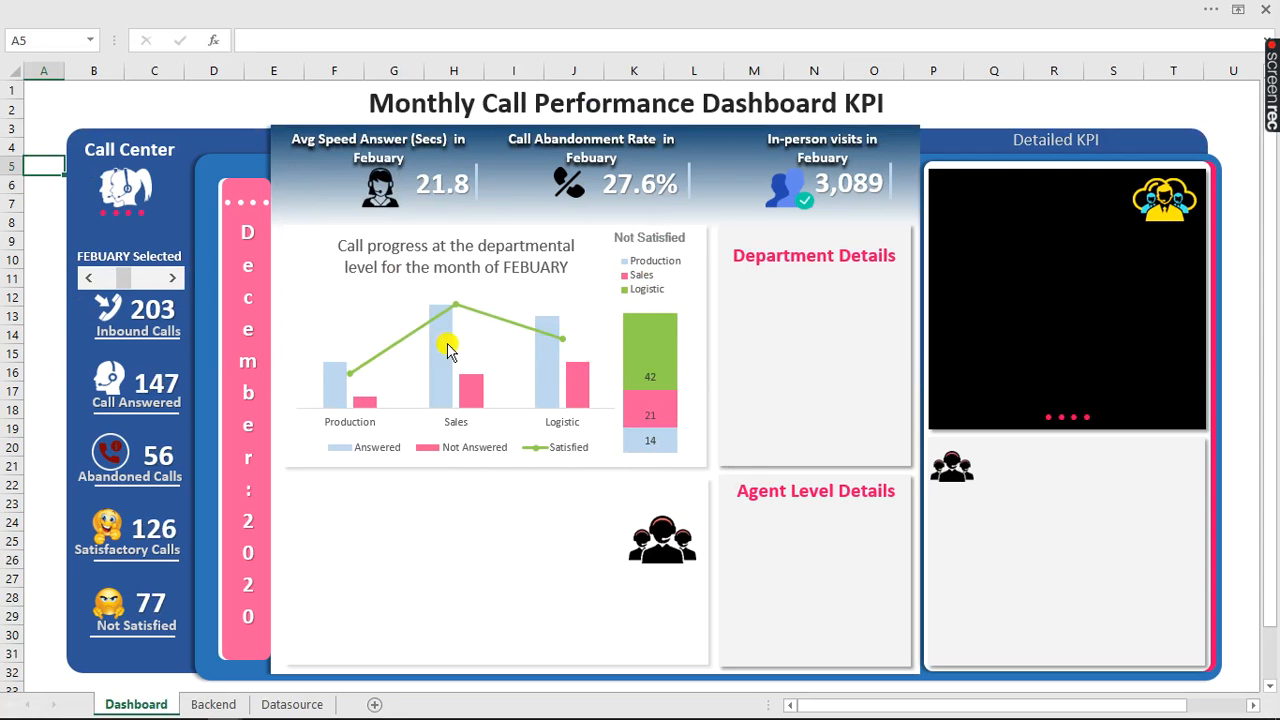
left_click(173, 281)
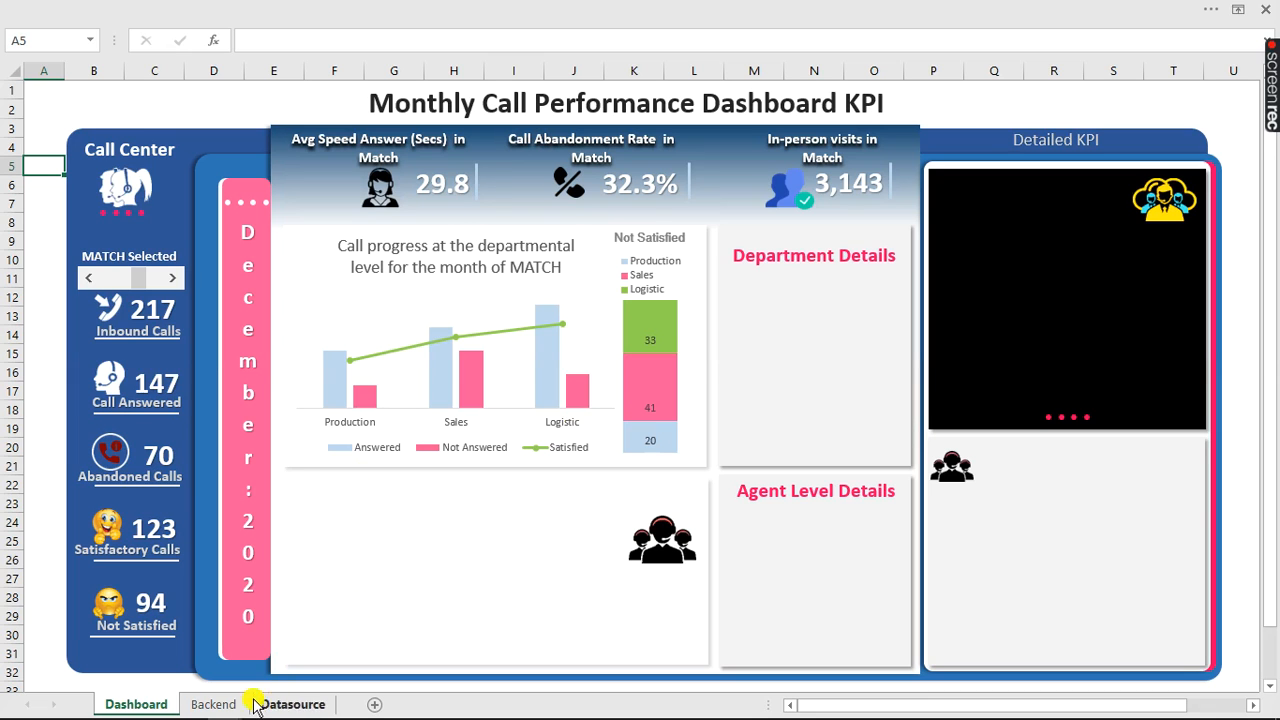
- On the Backend sheet, copy the SUMPRODUCT formula text from M2 into the agents table's first Answered cell, T2
left_click(213, 704)
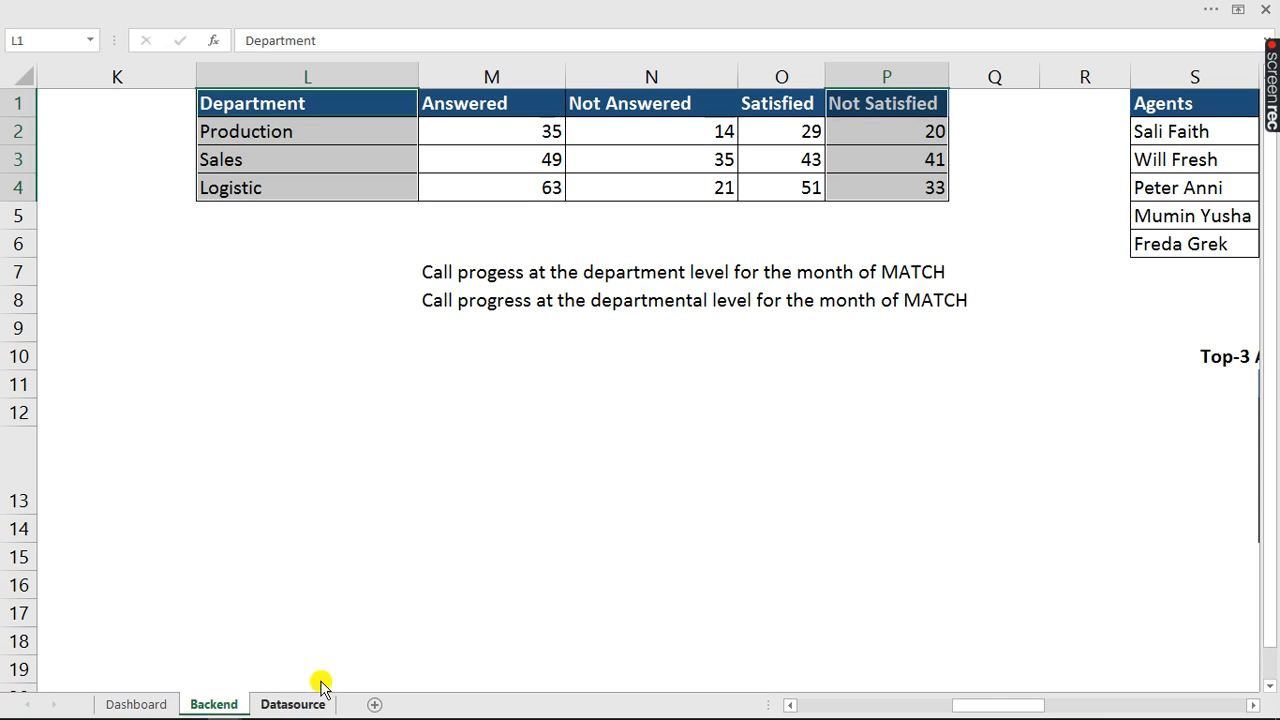
mouse_move(982, 706)
left_mouse_down()
mouse_move(1038, 710)
mouse_move(985, 710)
mouse_move(1000, 710)
left_mouse_up()
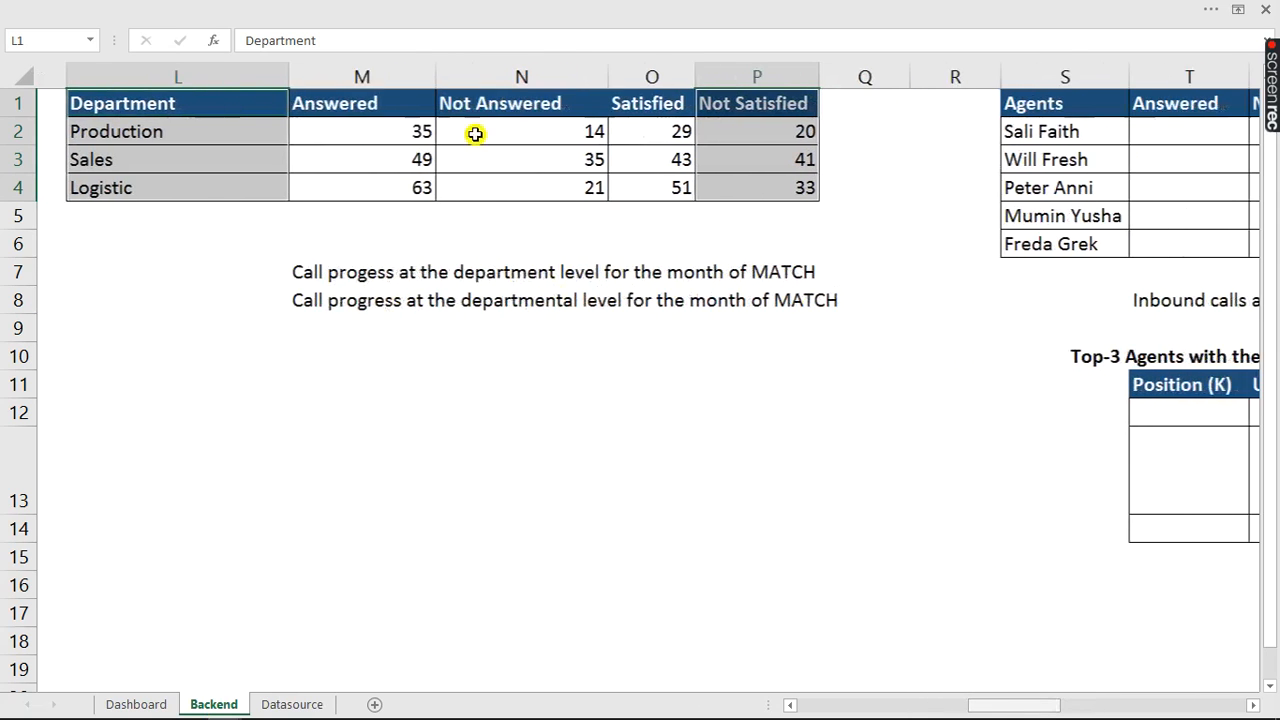
left_click(380, 130)
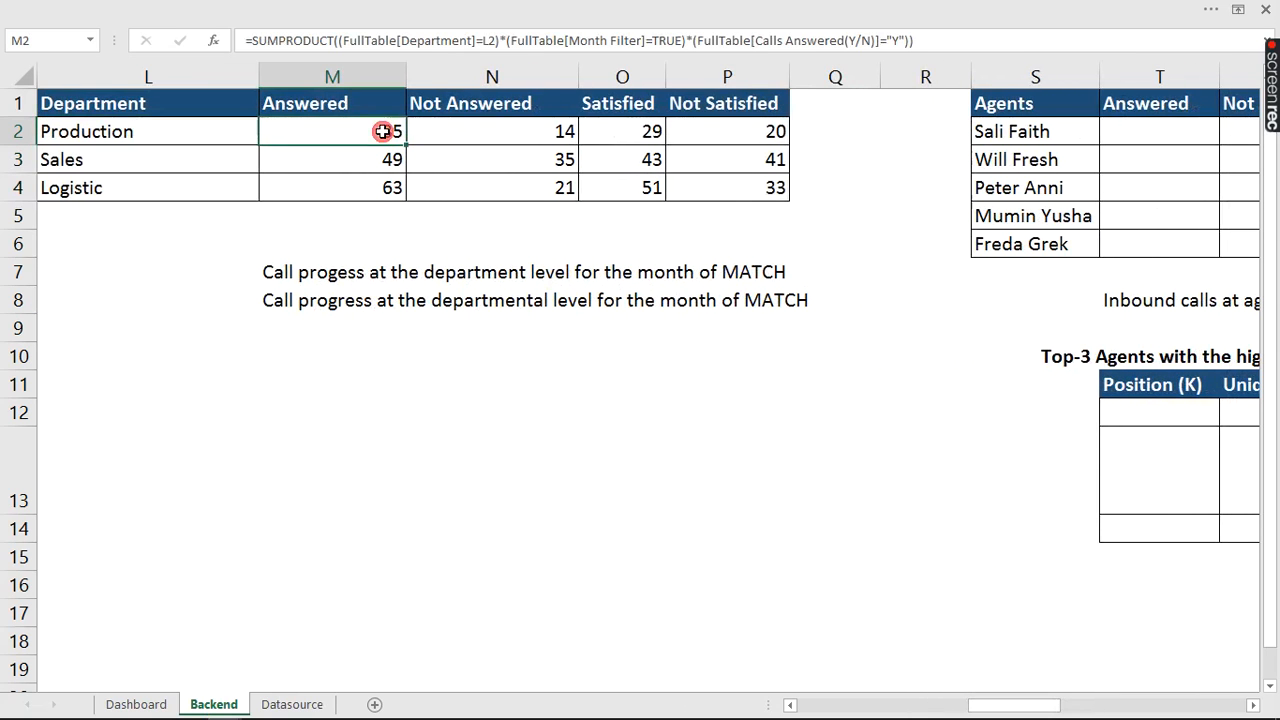
left_click(958, 40)
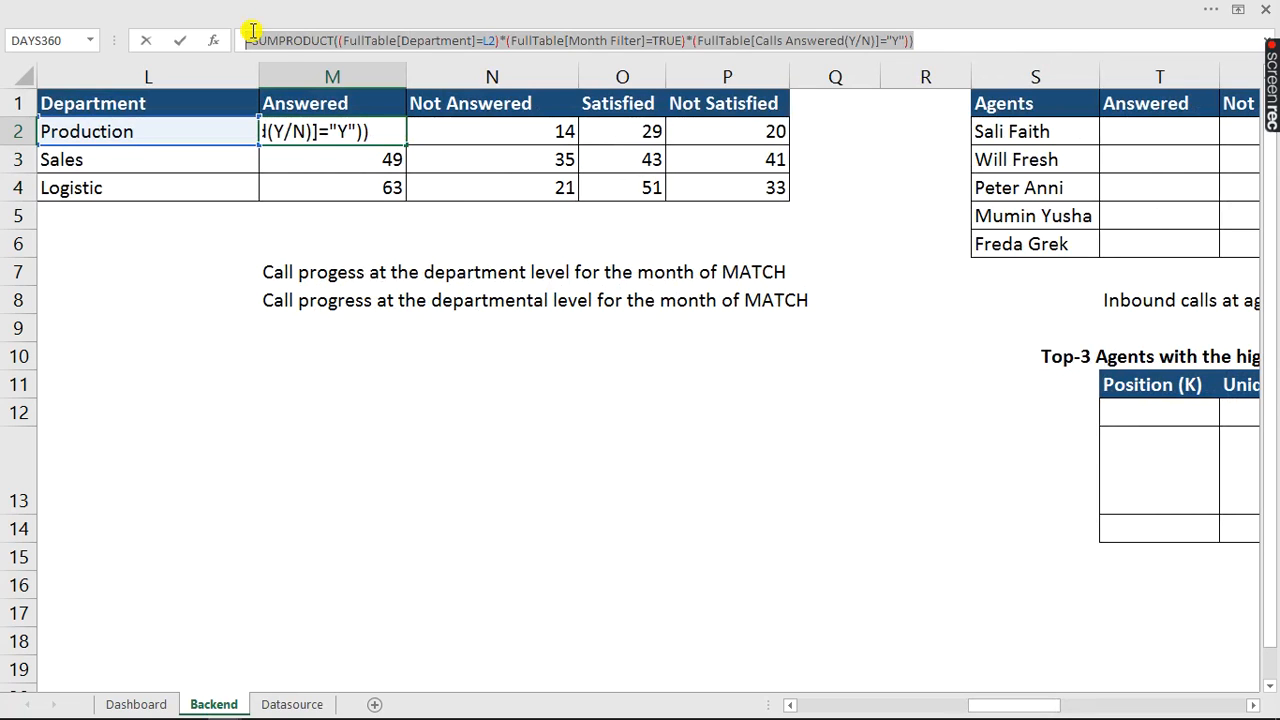
key("Escape")
left_click(1147, 132)
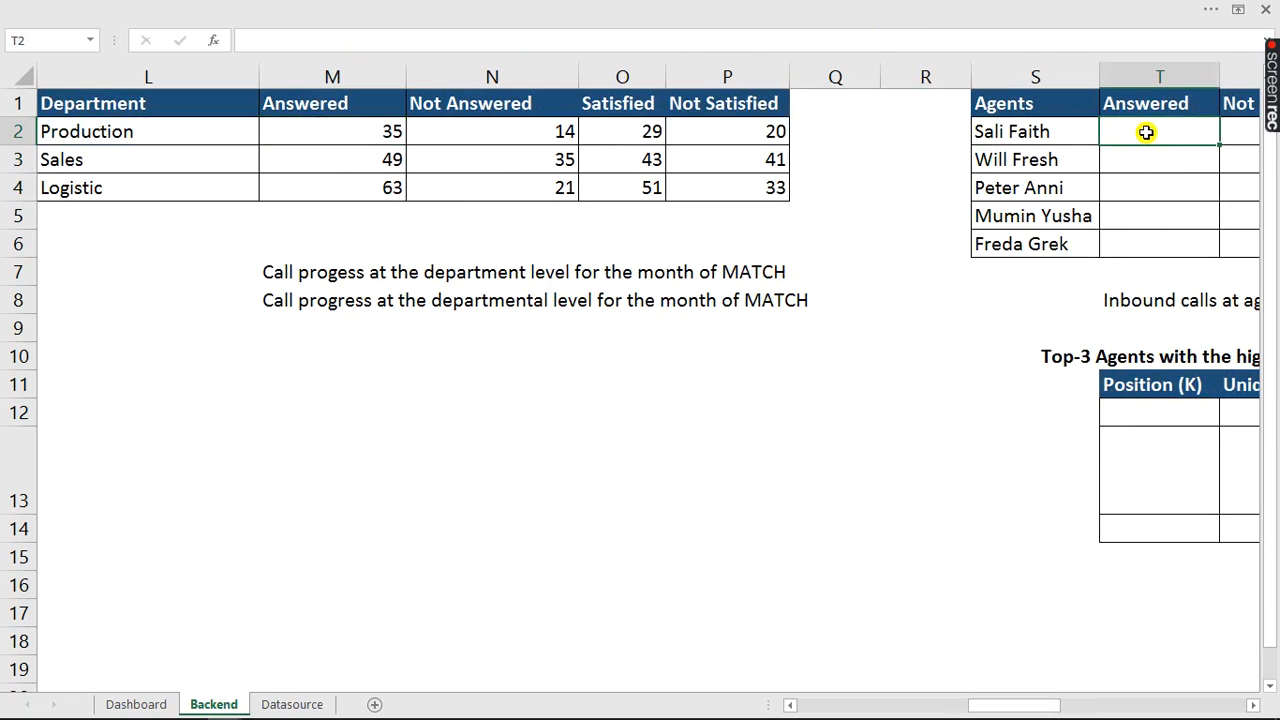
type("=SUMPRODUCT((FullTable[Department]=L2)*(FullTable[Month Filter]=TRUE)*(FullTable[Calls Answered(Y/N)]=\"Y\"))")
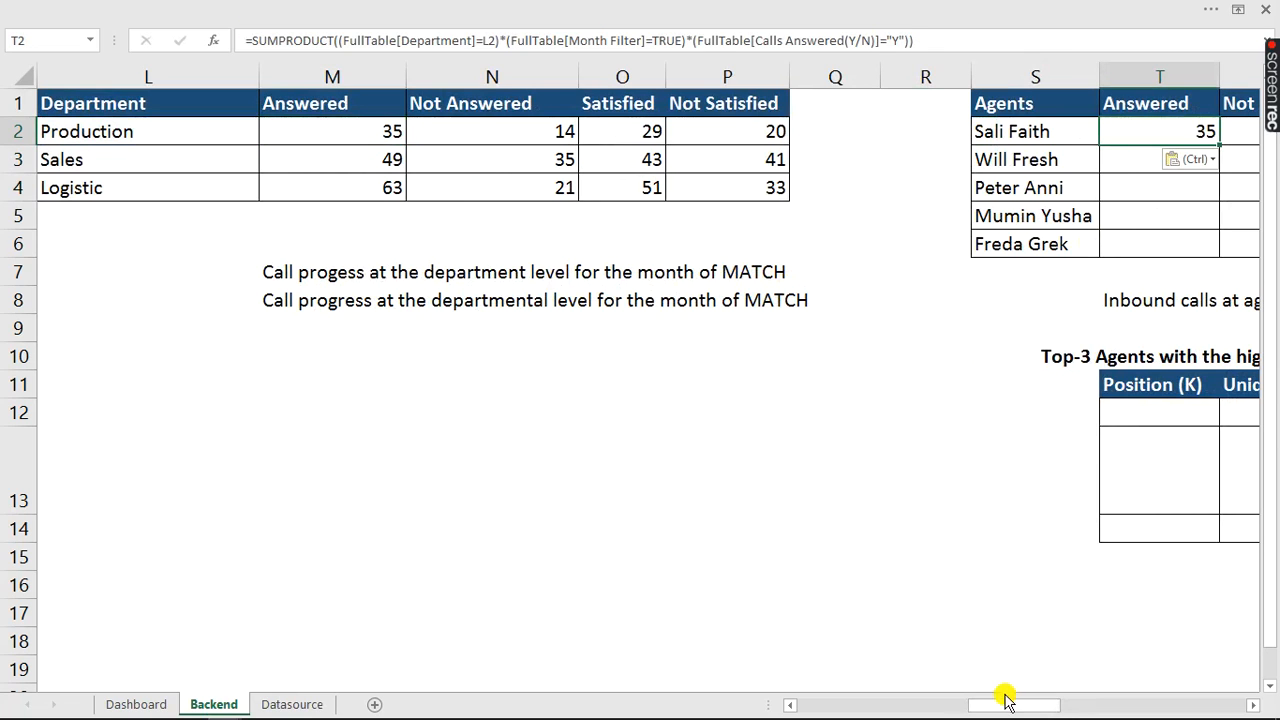
- Change the T2 formula's first condition to FullTable[Agents]=S2 and fill it down the Answered column to T6
left_click_drag(1010, 705, 1073, 707)
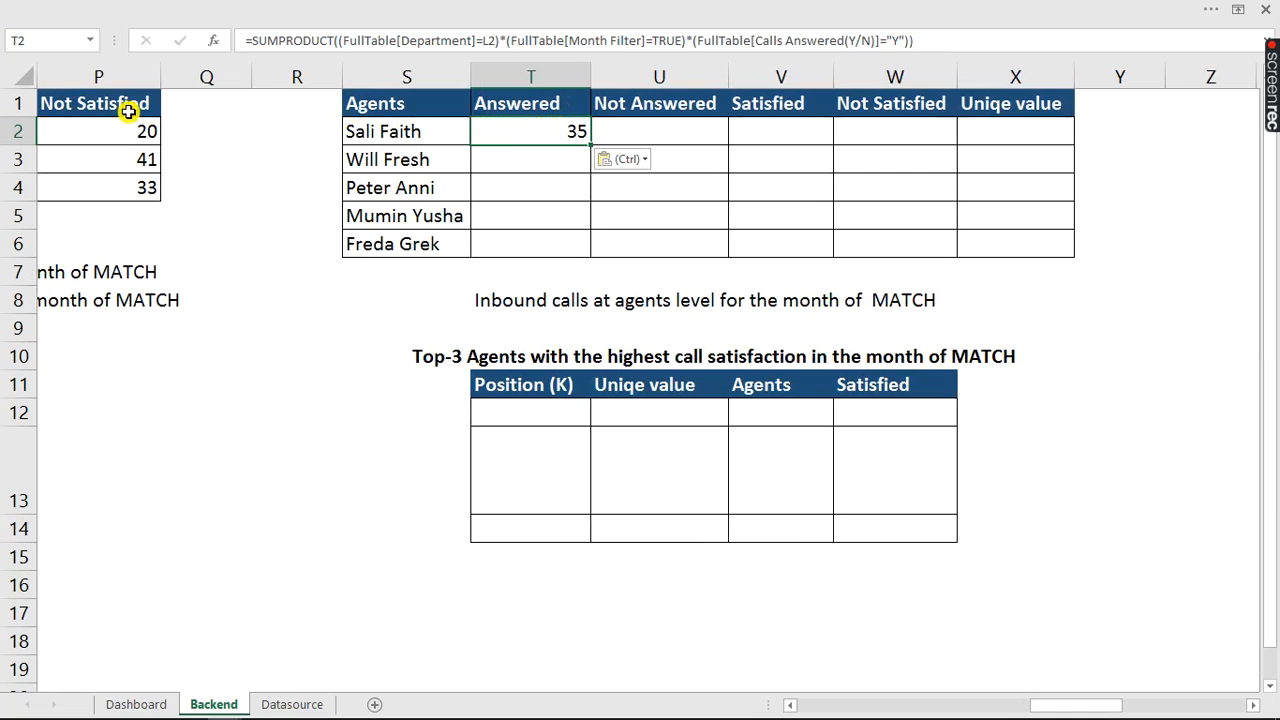
left_click(436, 43)
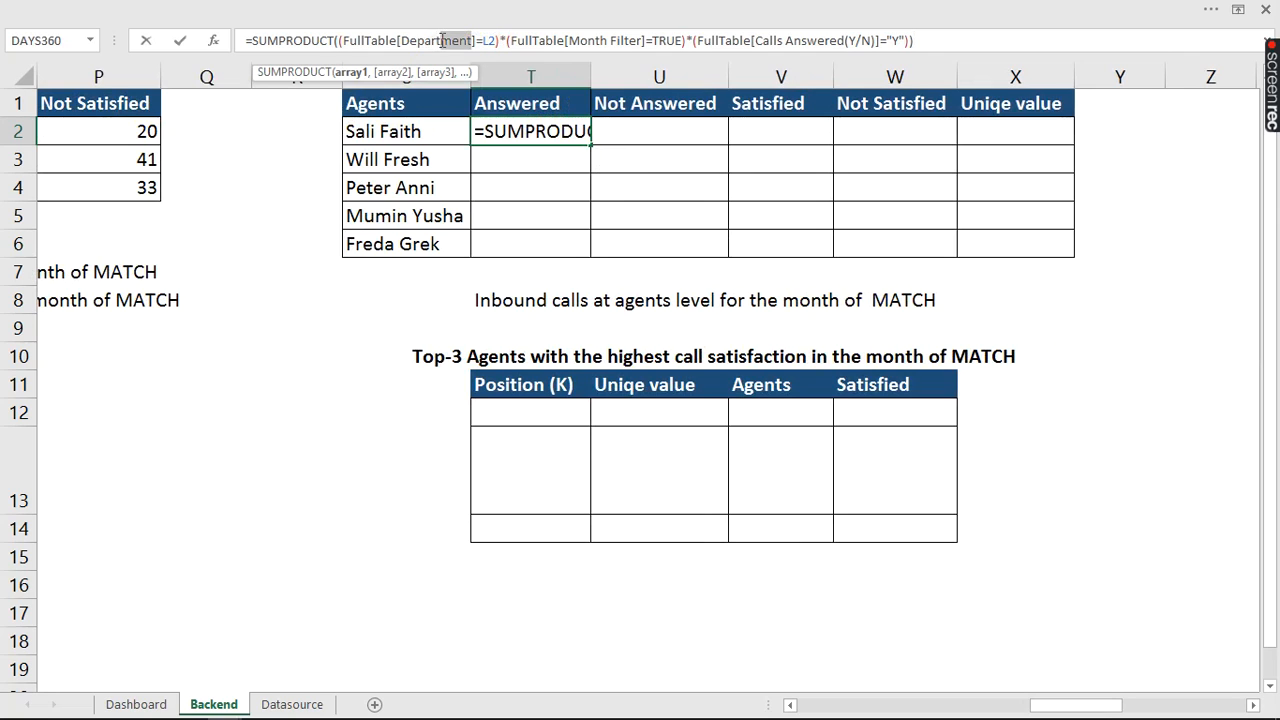
type("a")
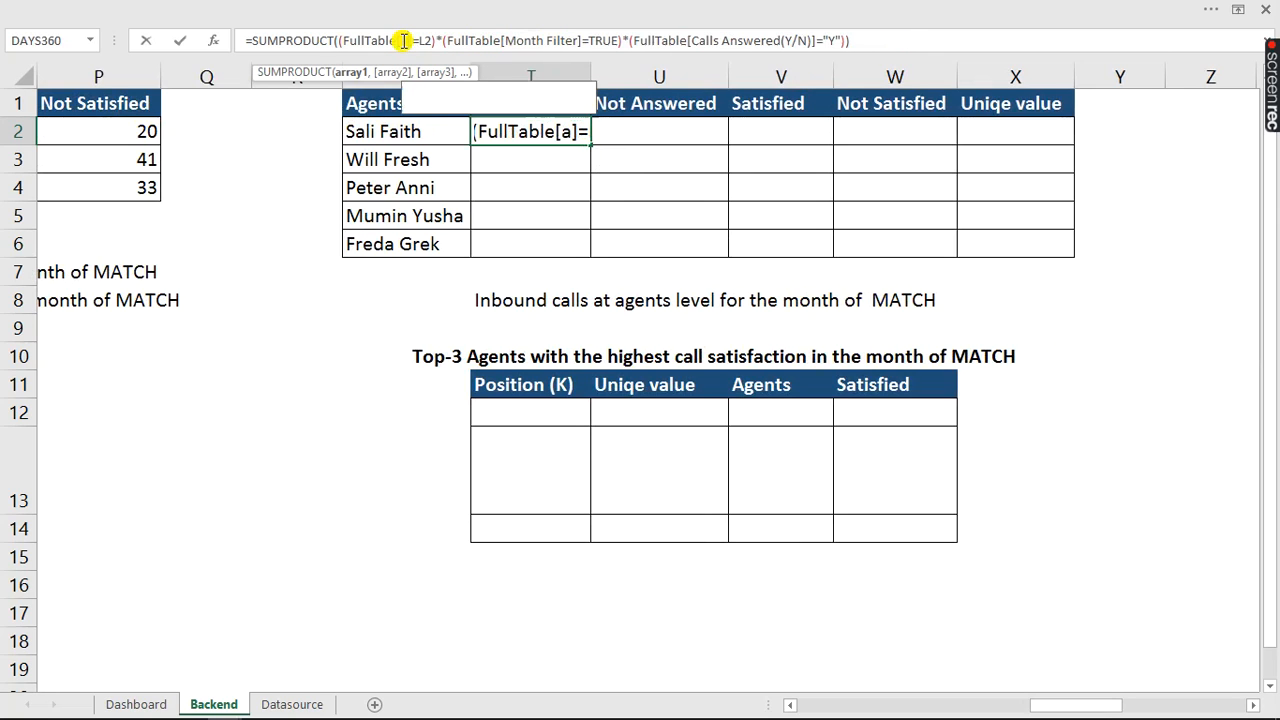
key("Tab")
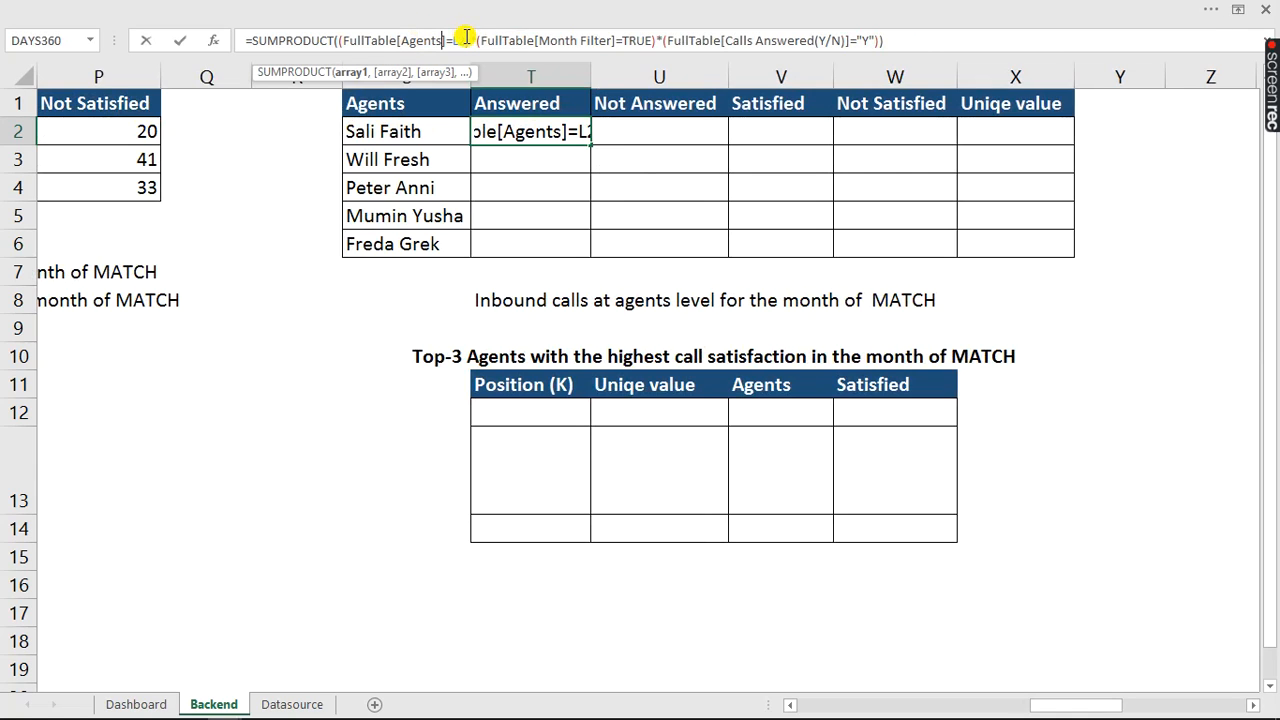
left_click(424, 132)
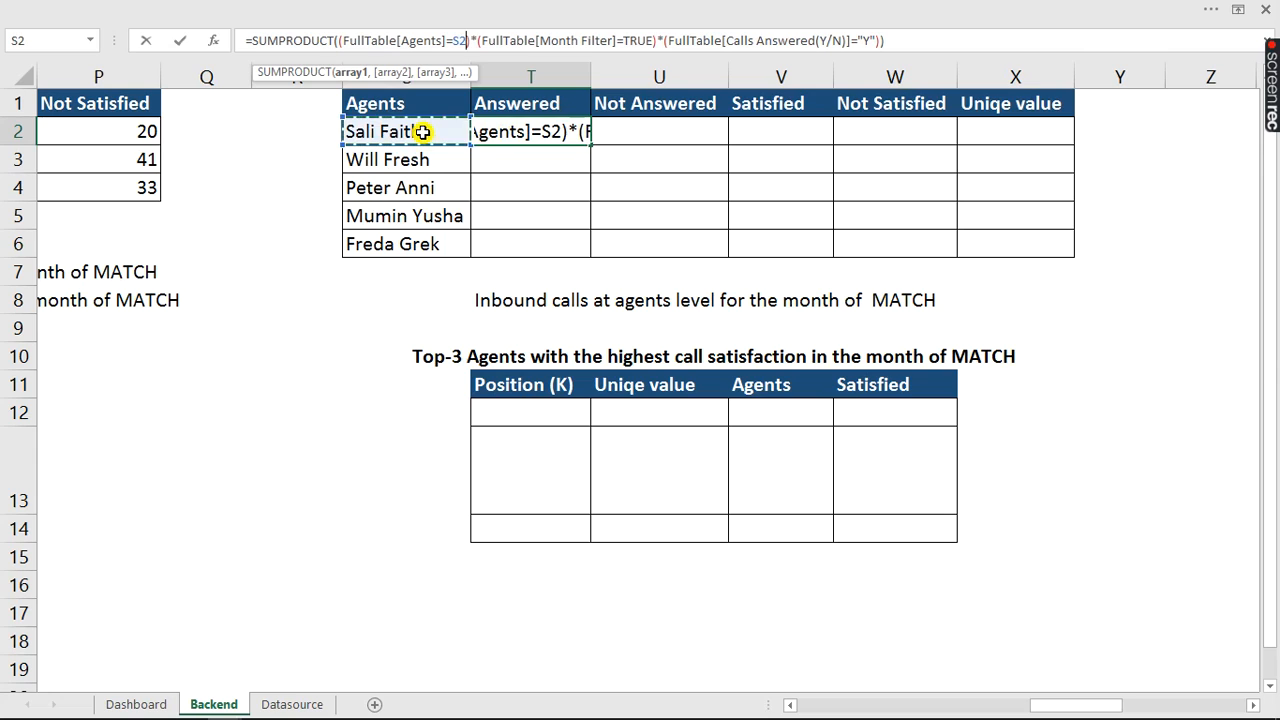
key("ctrl+Return")
left_click(578, 160)
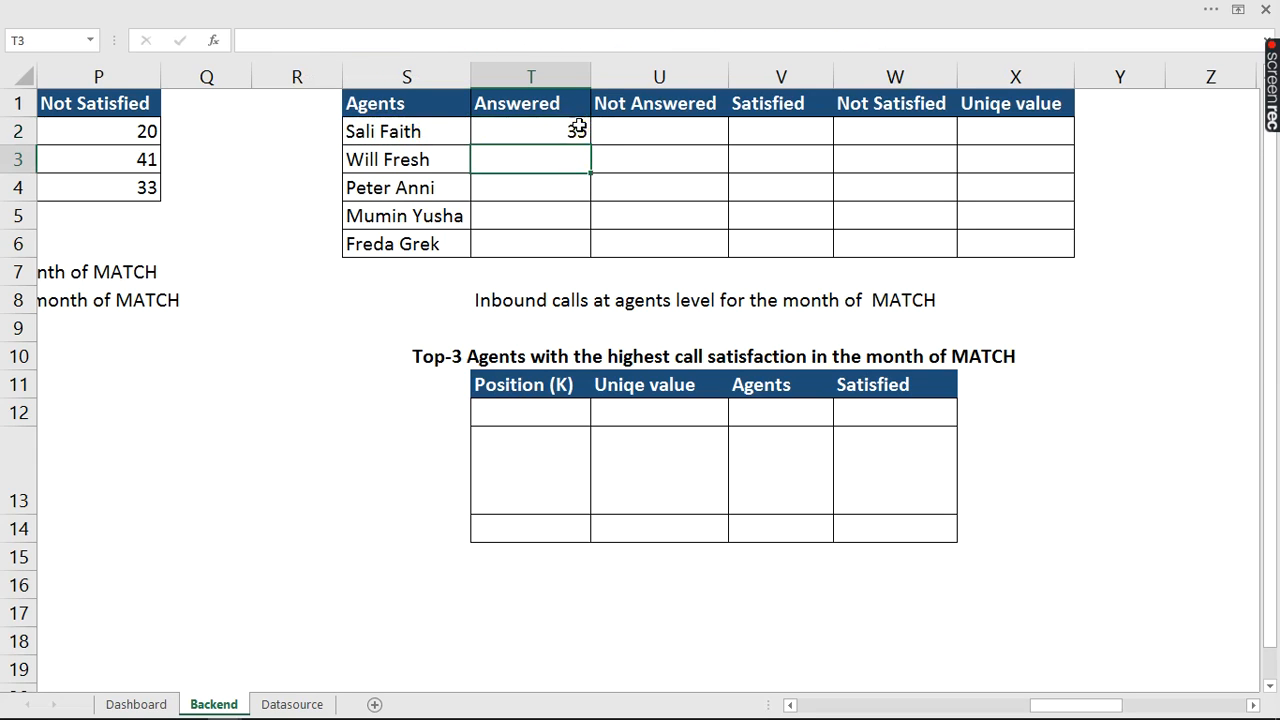
left_click(578, 128)
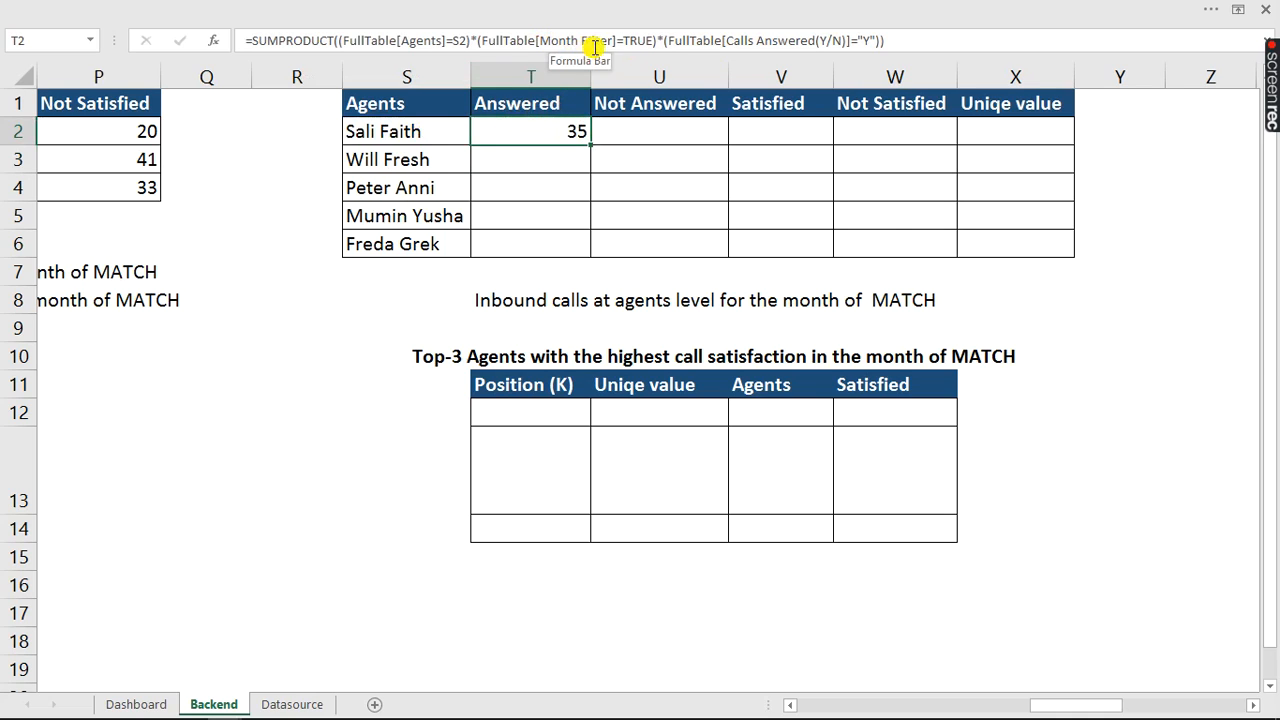
double_click(591, 146)
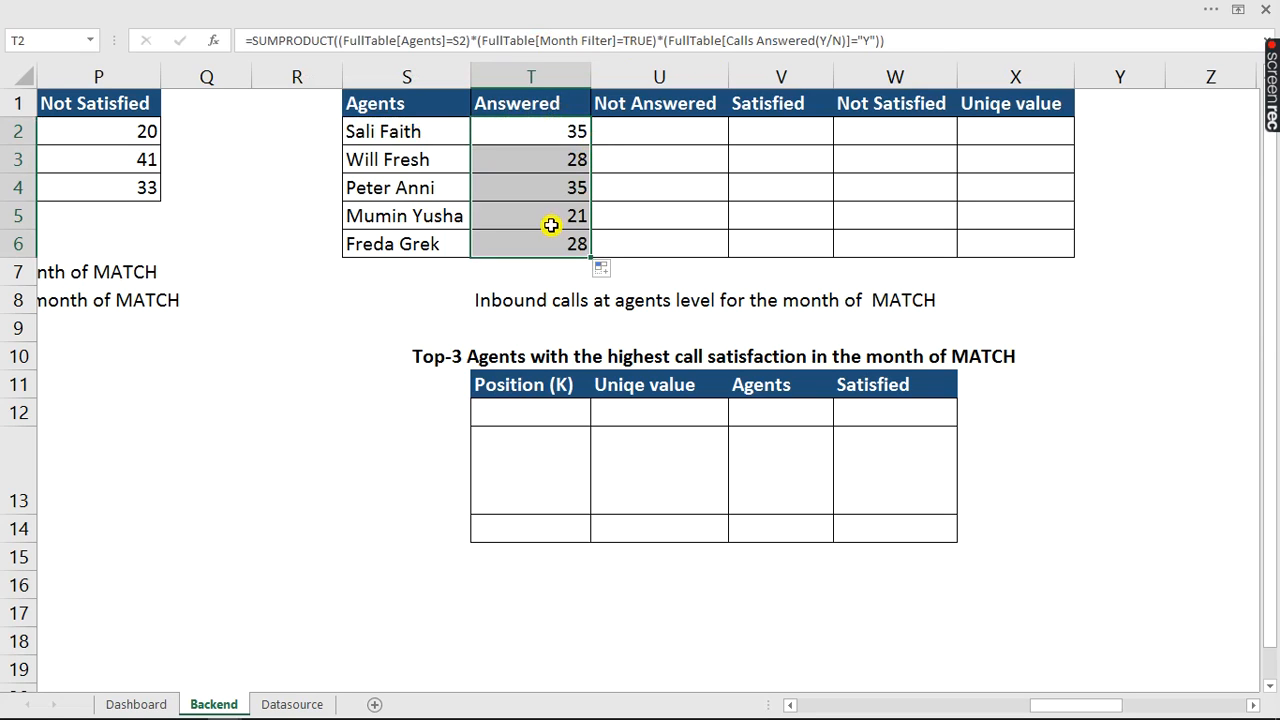
- Copy the T2 formula text unchanged into the first Not Answered cell, U2, and the first Satisfied cell, V2
left_click(893, 42)
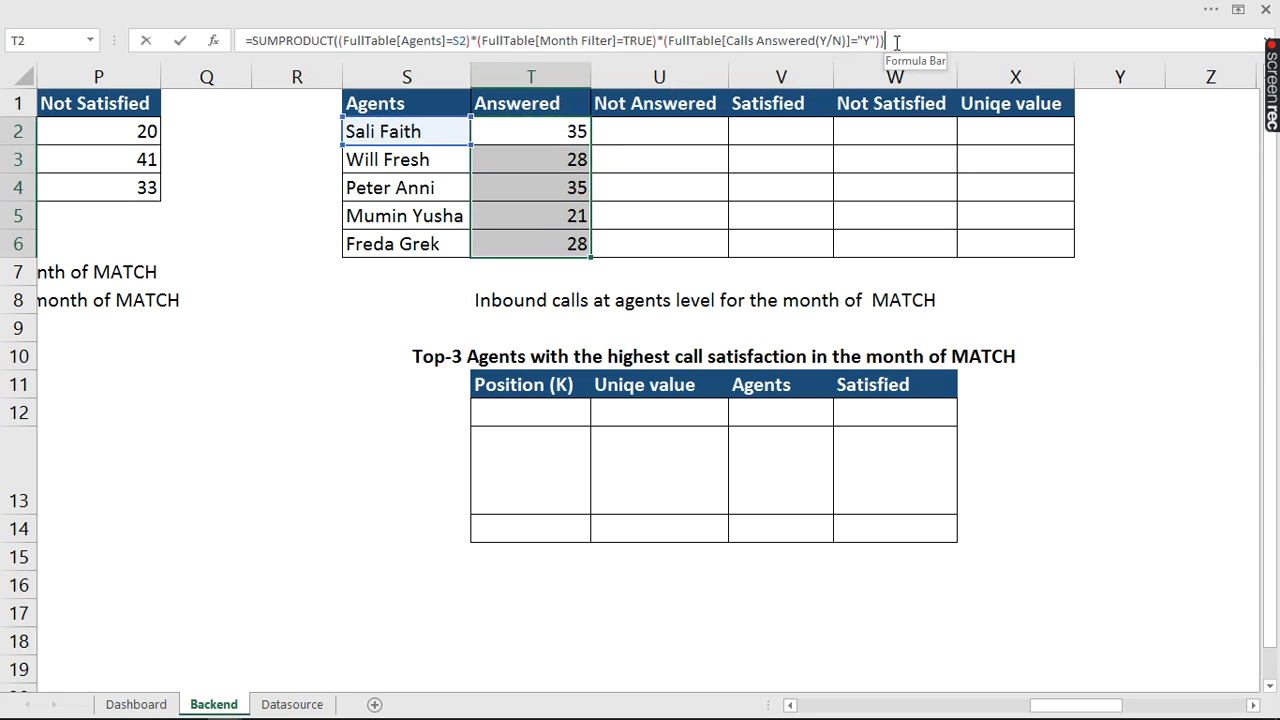
left_click_drag(893, 42, 227, 50)
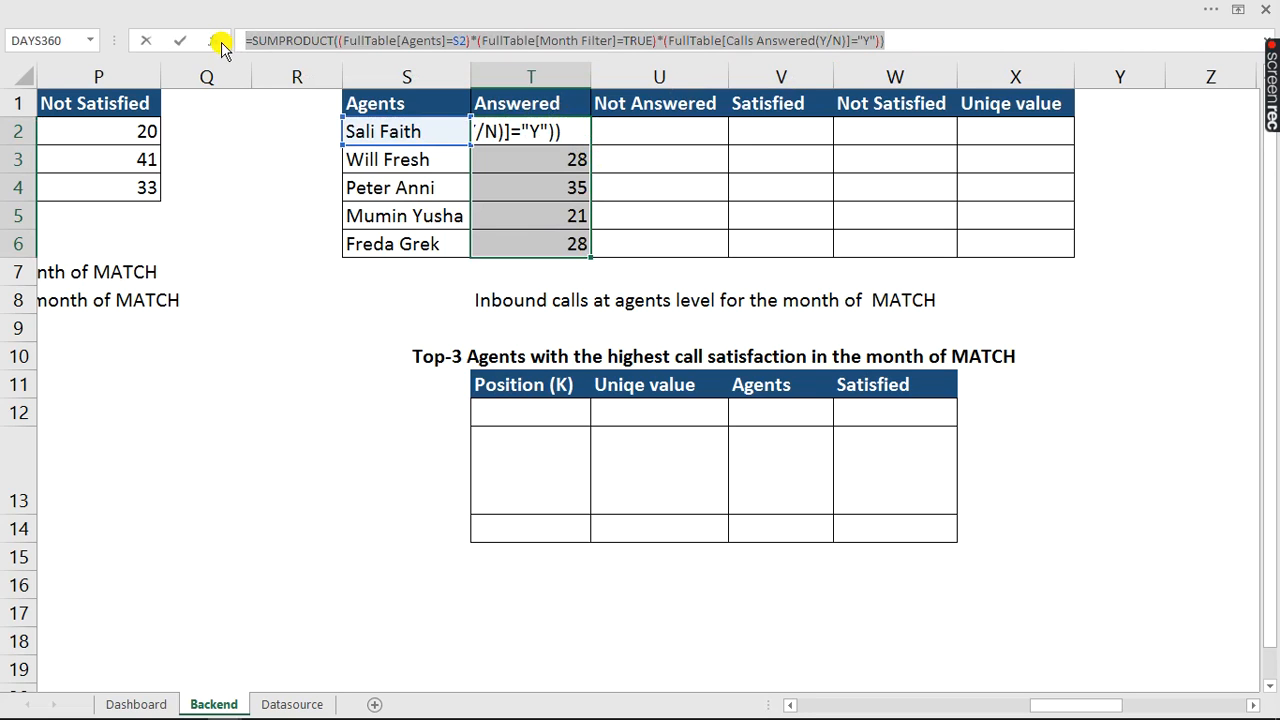
key("ctrl+Return")
left_click(609, 128)
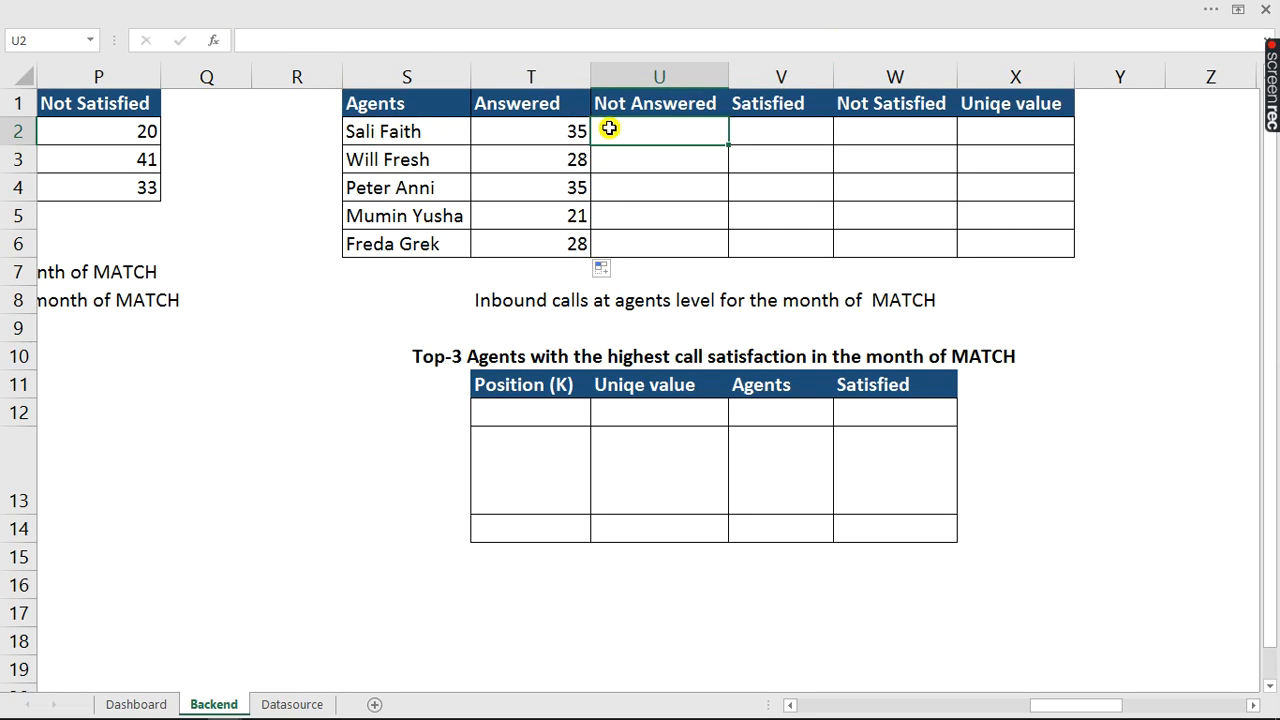
key("ctrl+v")
left_click(778, 128)
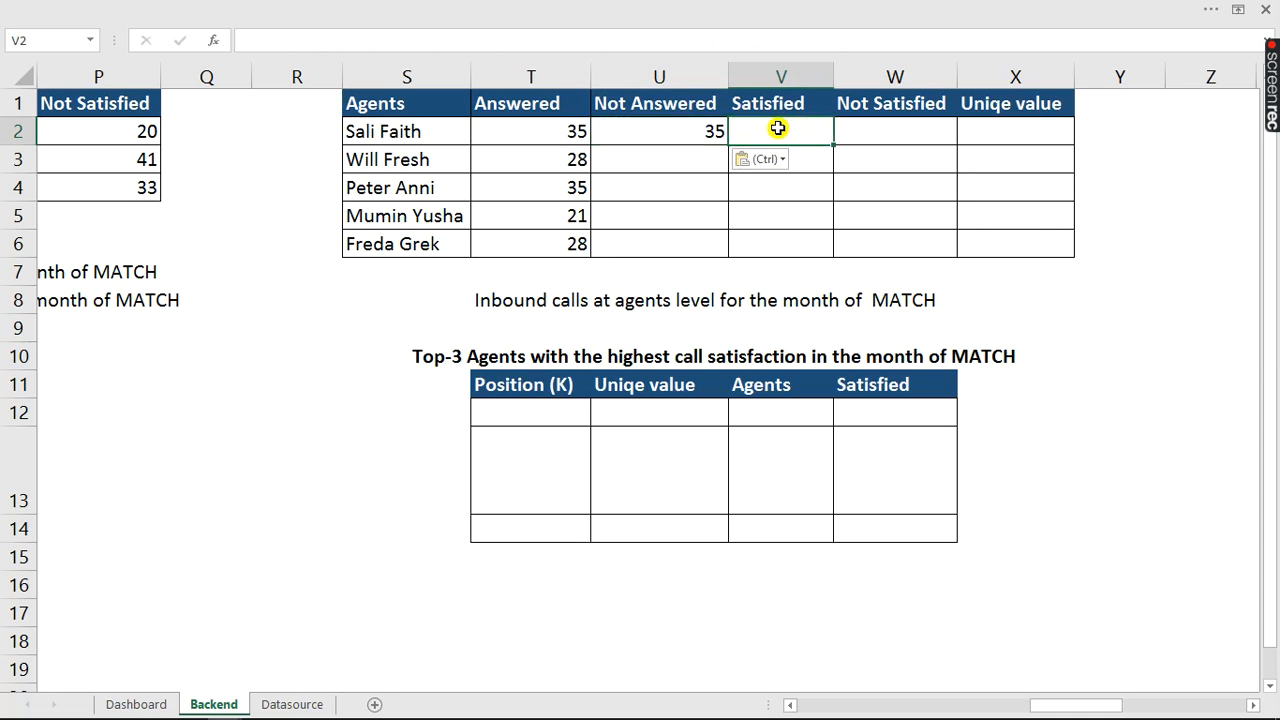
key("ctrl+v")
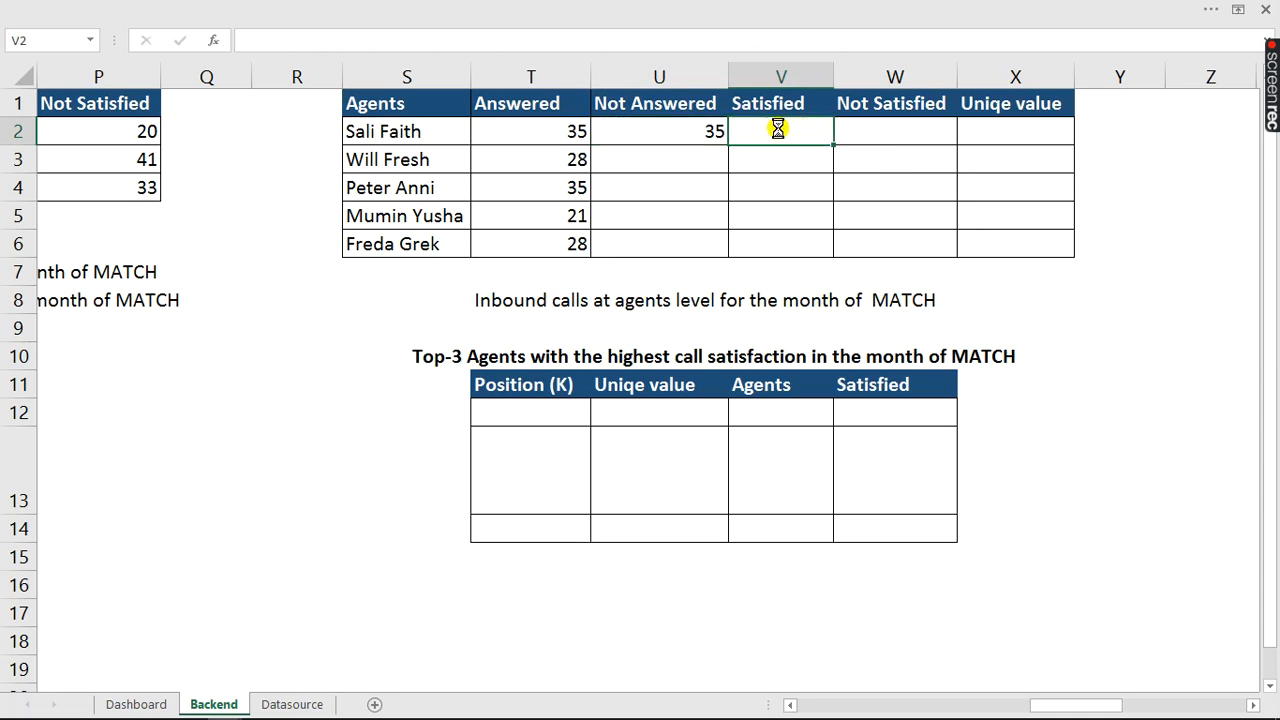
left_click(634, 128)
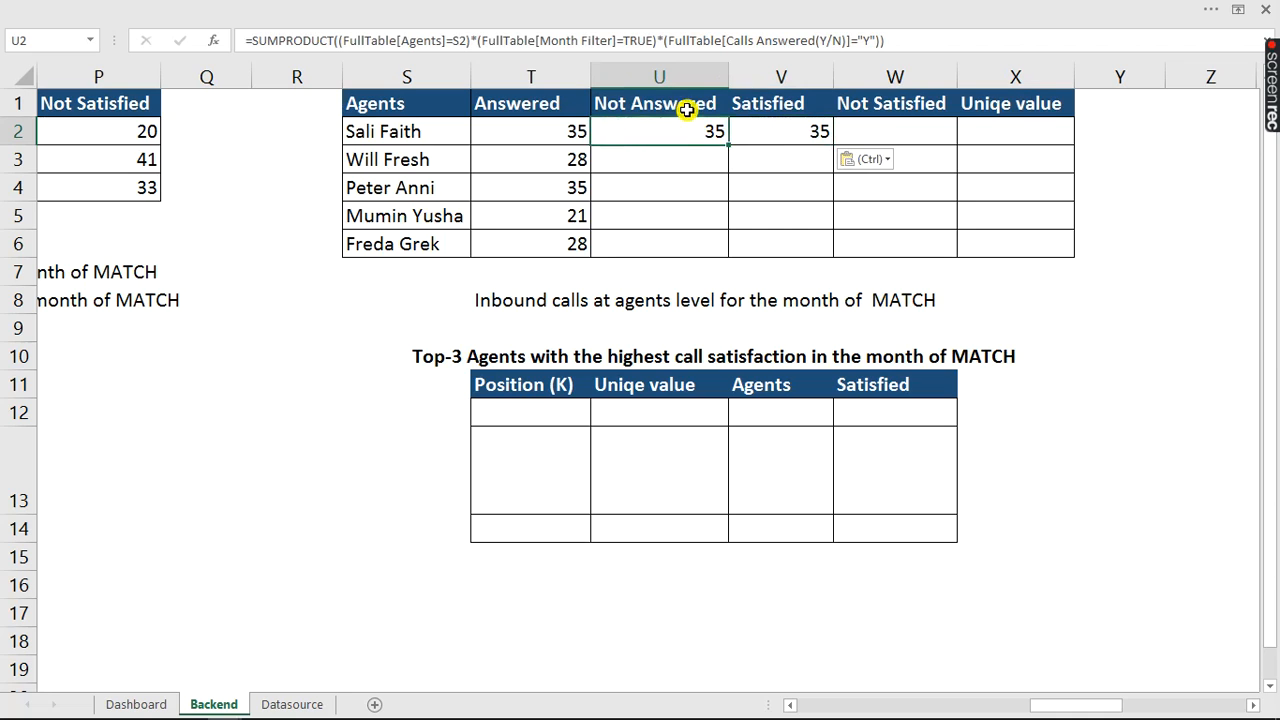
- Change the Calls Answered condition in U2 to "n" and fill the formula down the Not Answered column to U6
left_click(867, 40)
type("b")
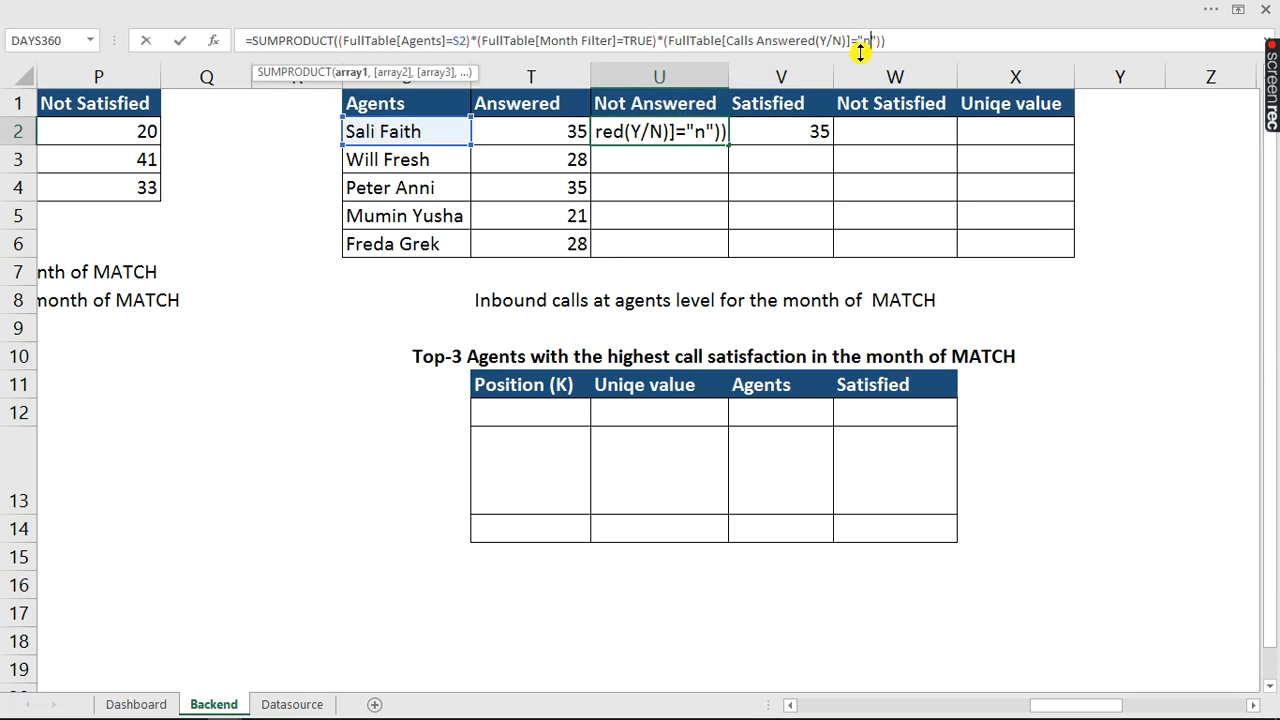
key("Return")
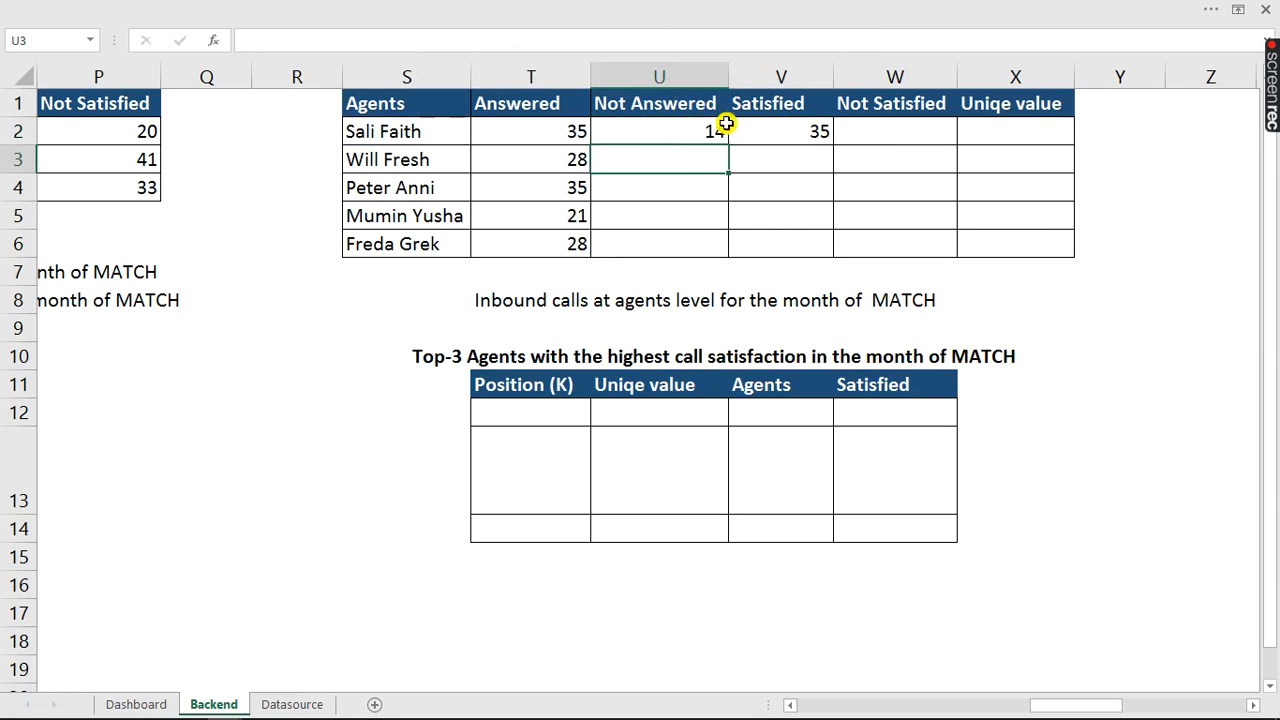
left_click(722, 138)
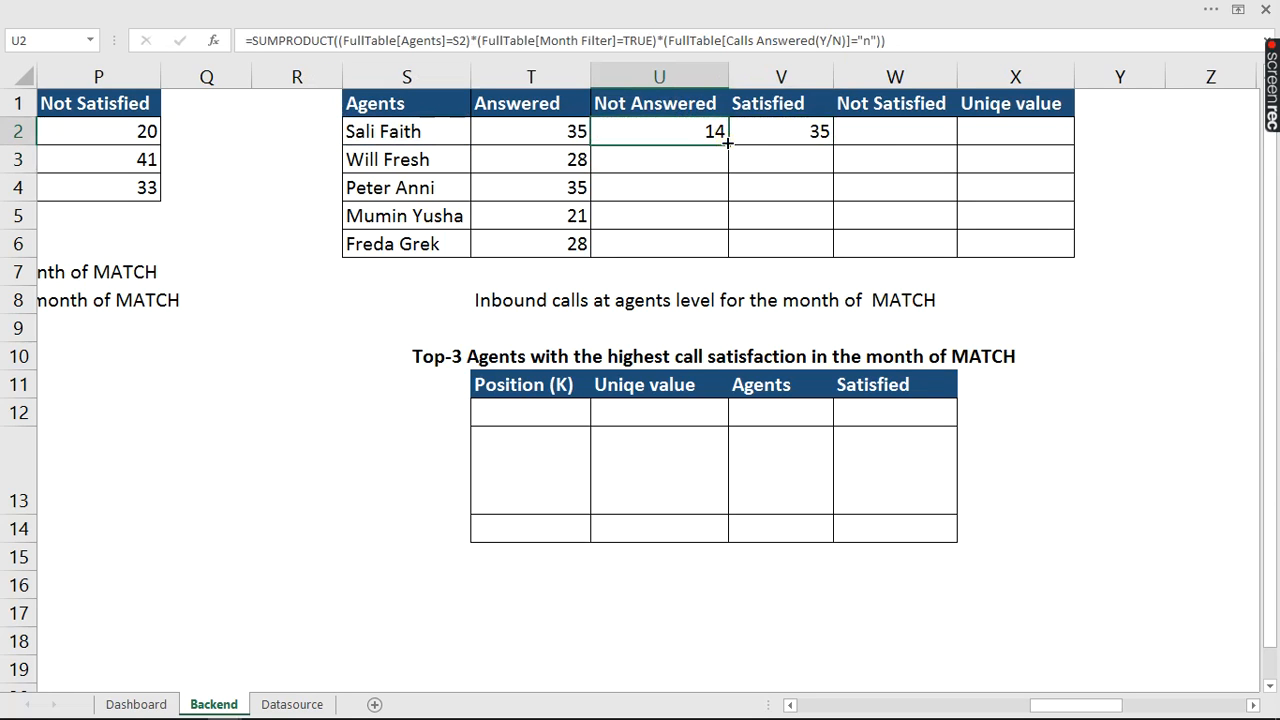
double_click(727, 143)
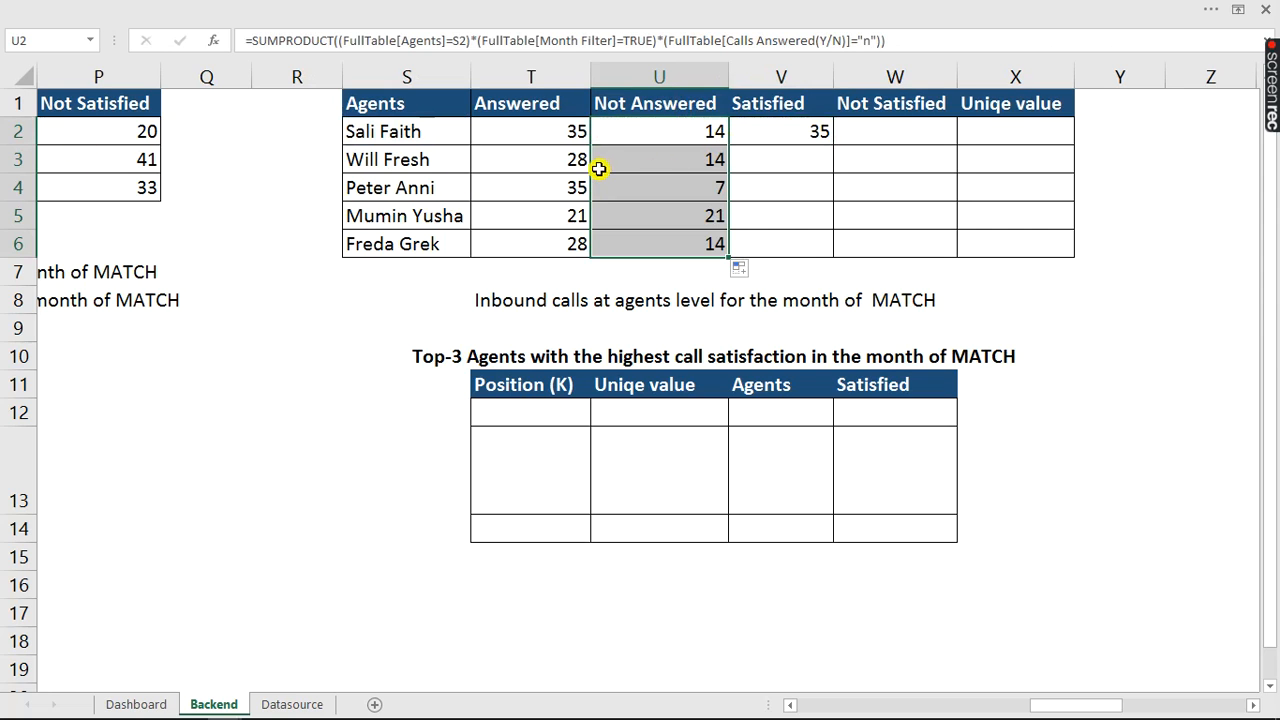
- Replace the last condition of the V2 formula with FullTable[Satisfaction status]=1 and fill it down the Satisfied column to V6
left_click(817, 131)
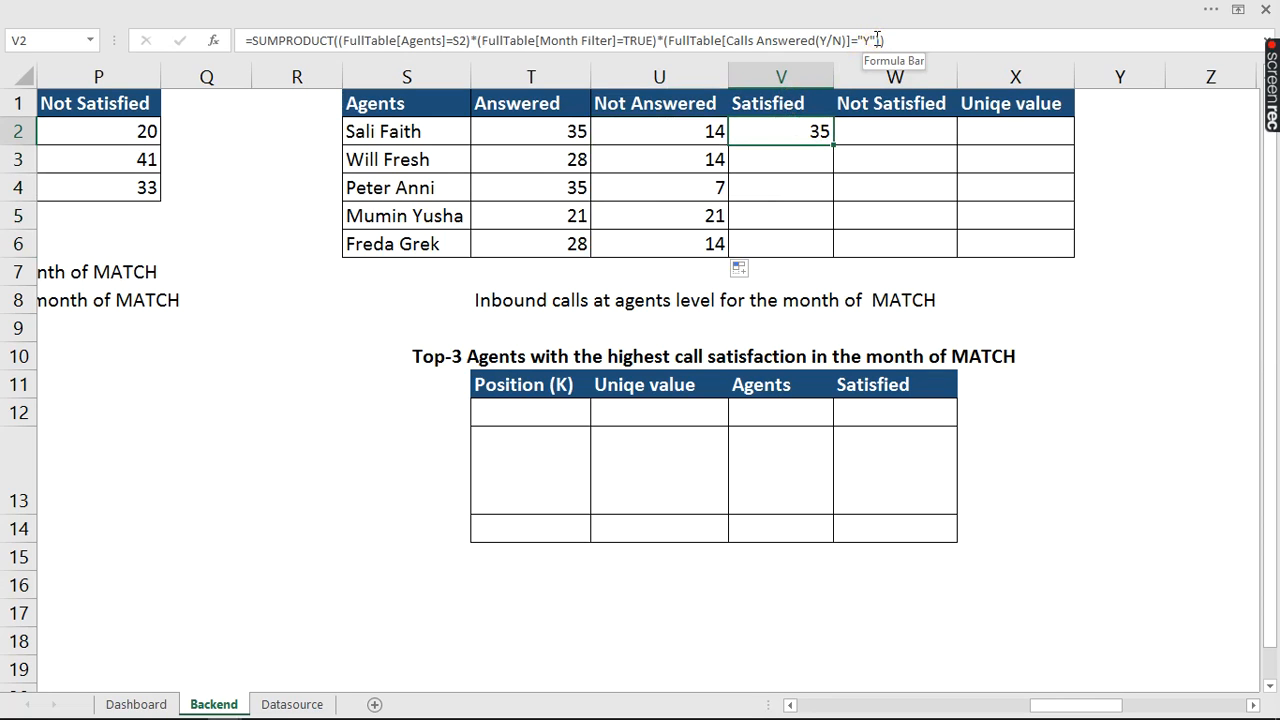
left_click_drag(877, 39, 779, 46)
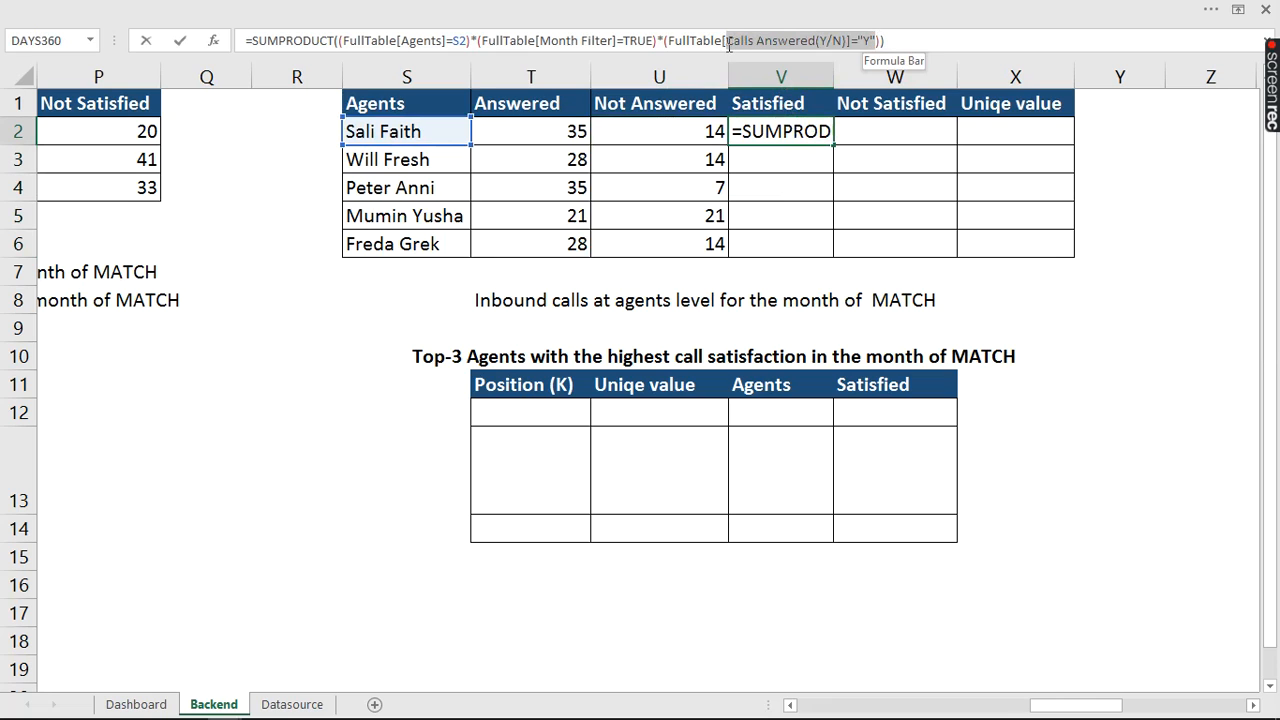
type("d")
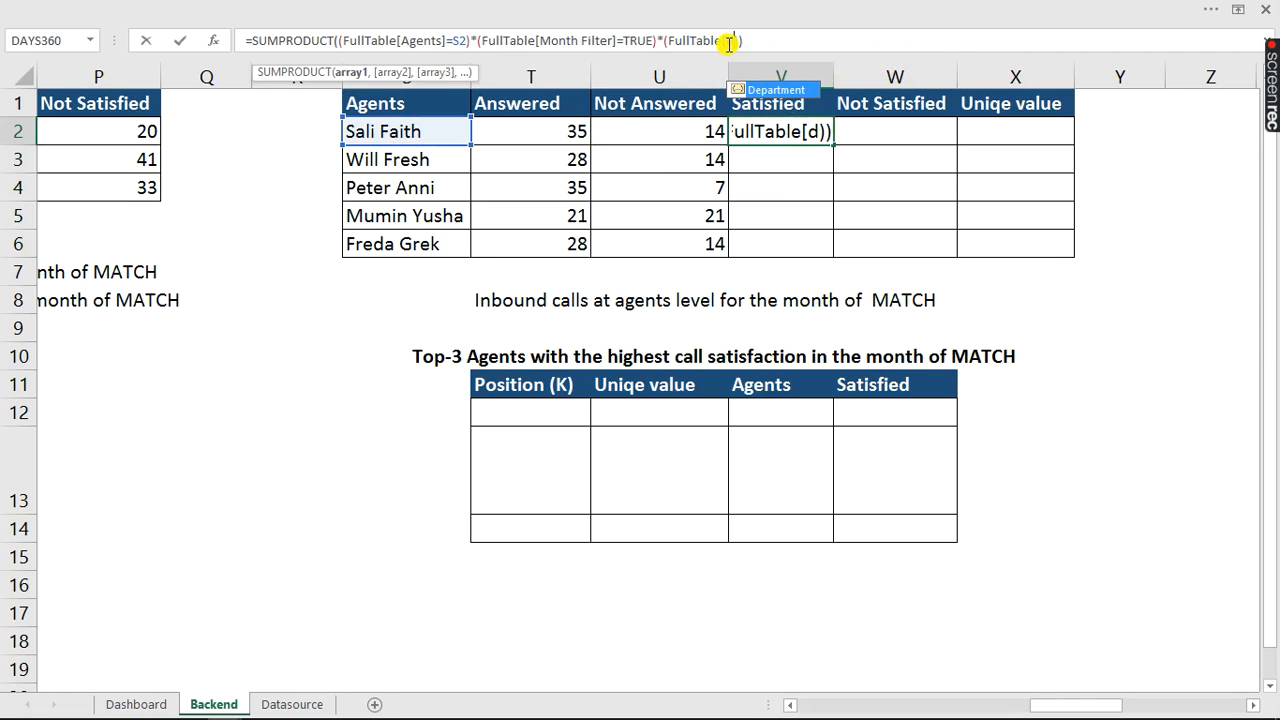
key("BackSpace")
type("s")
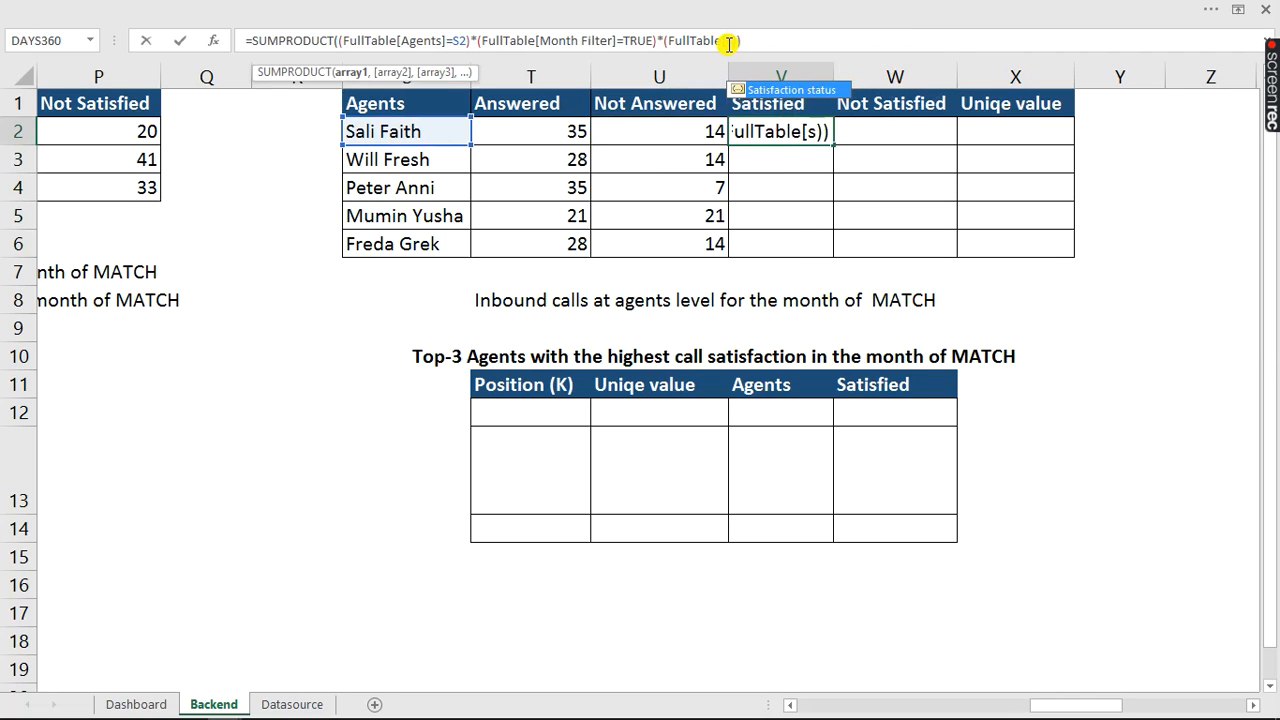
key("Tab")
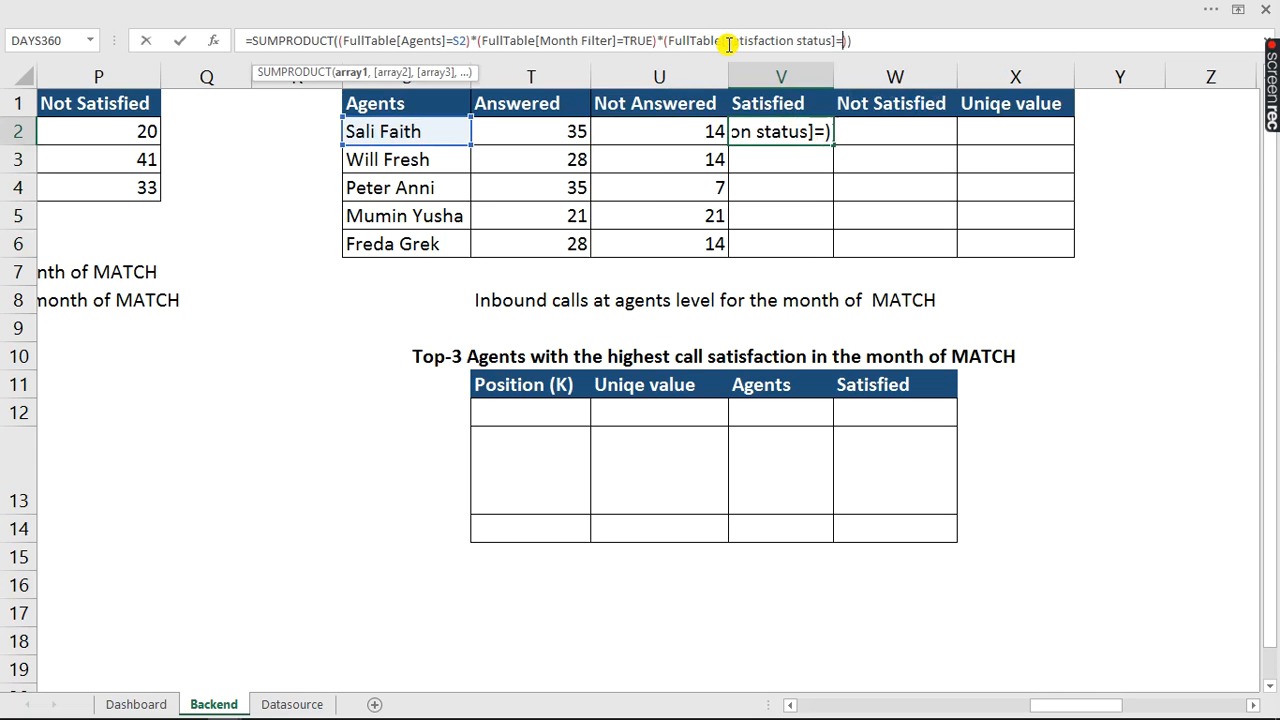
type("1)")
key("Return")
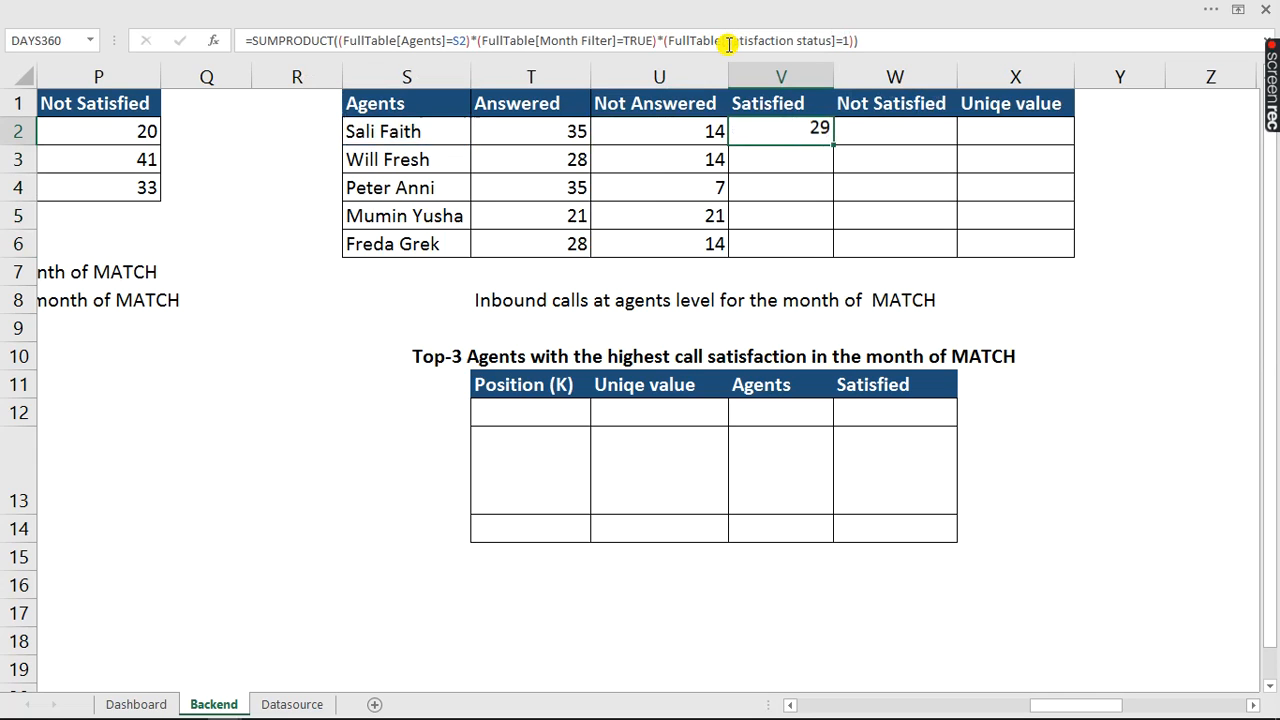
left_click(794, 130)
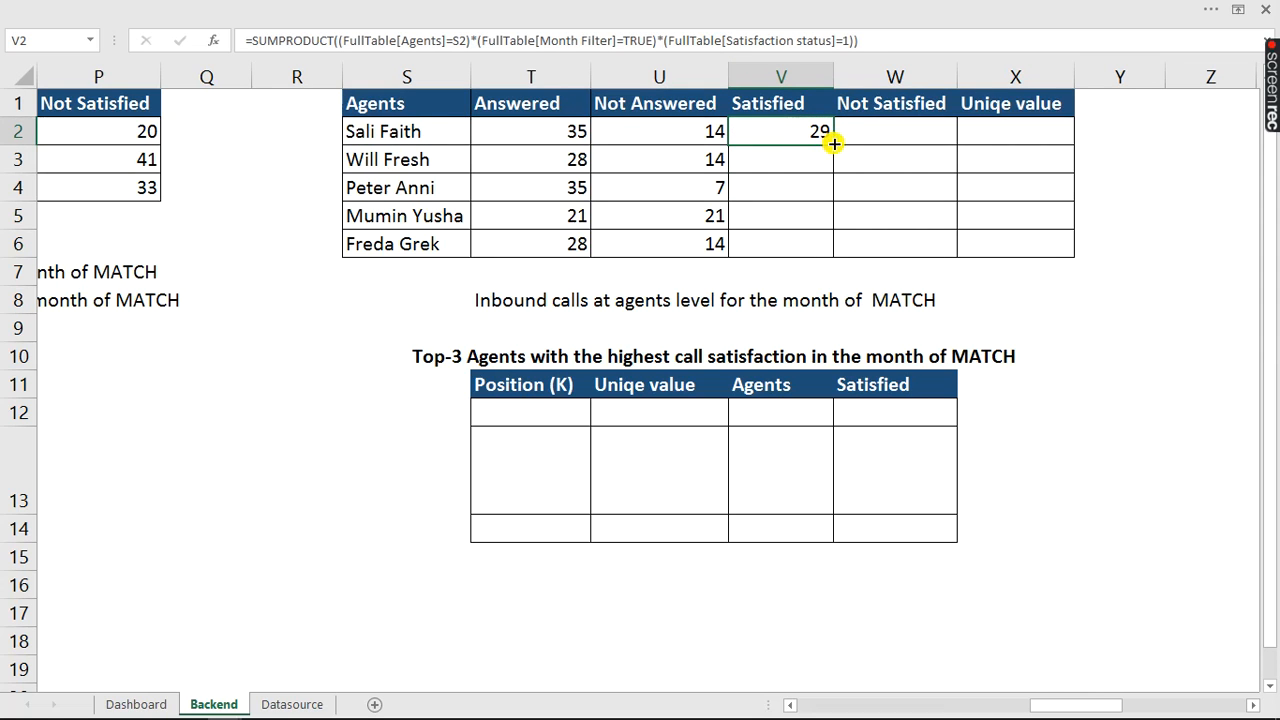
double_click(834, 144)
- Copy the V2 formula text unchanged into the first Not Satisfied cell, W2
left_click(800, 131)
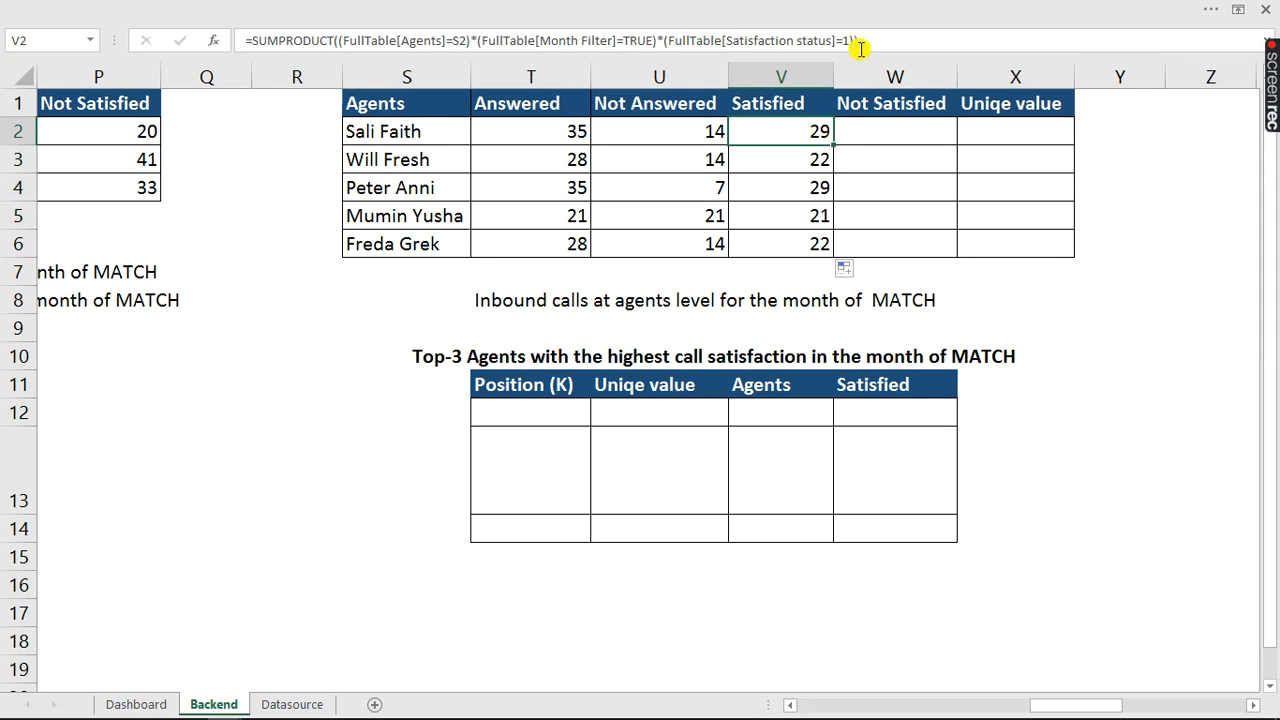
left_click(826, 42)
left_click_drag(826, 46, 1074, 65)
key("ctrl+c")
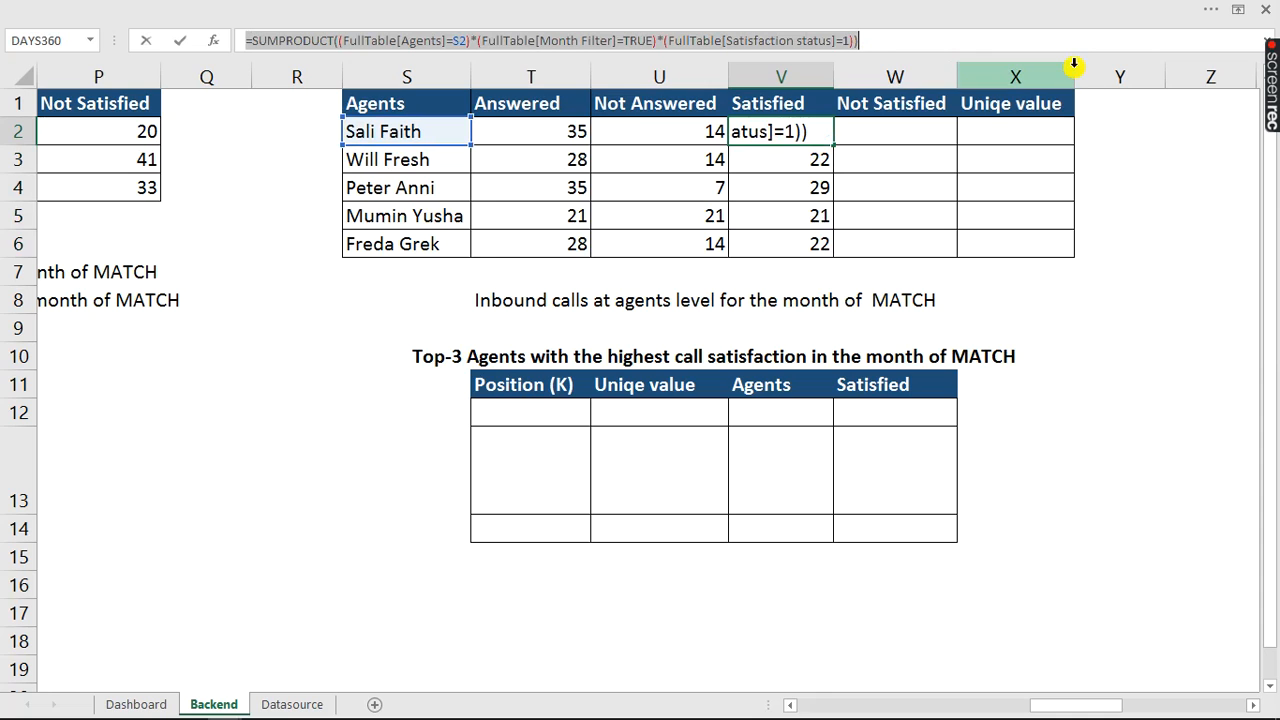
key("Escape")
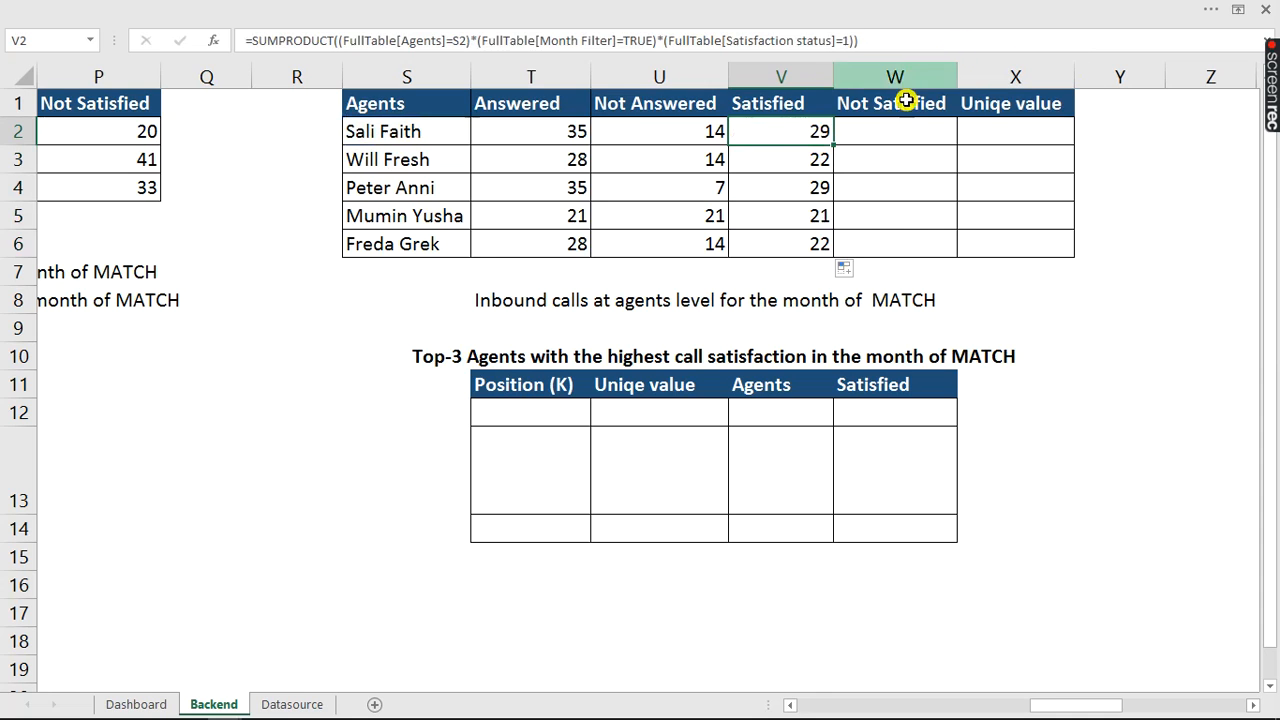
left_click(894, 130)
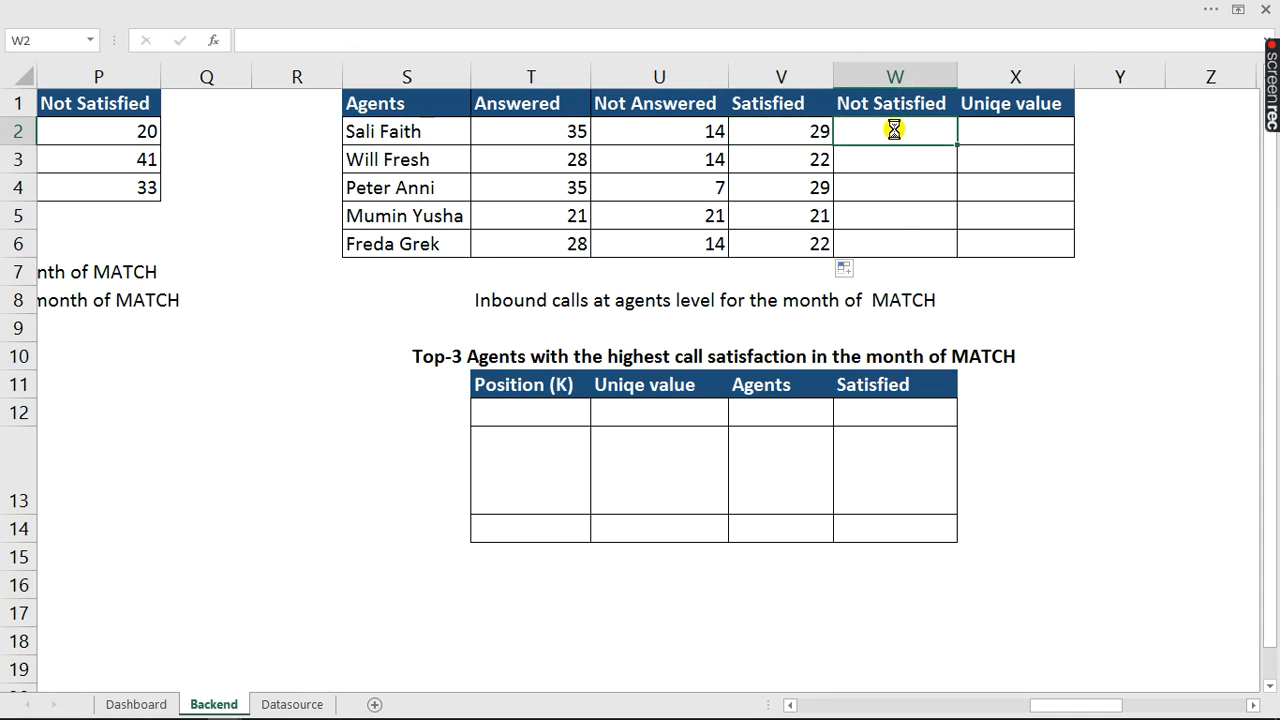
key("ctrl+v")
- Change the Satisfaction status condition in W2 to 0 and fill the formula down the Not Satisfied column to W6
left_click(848, 40)
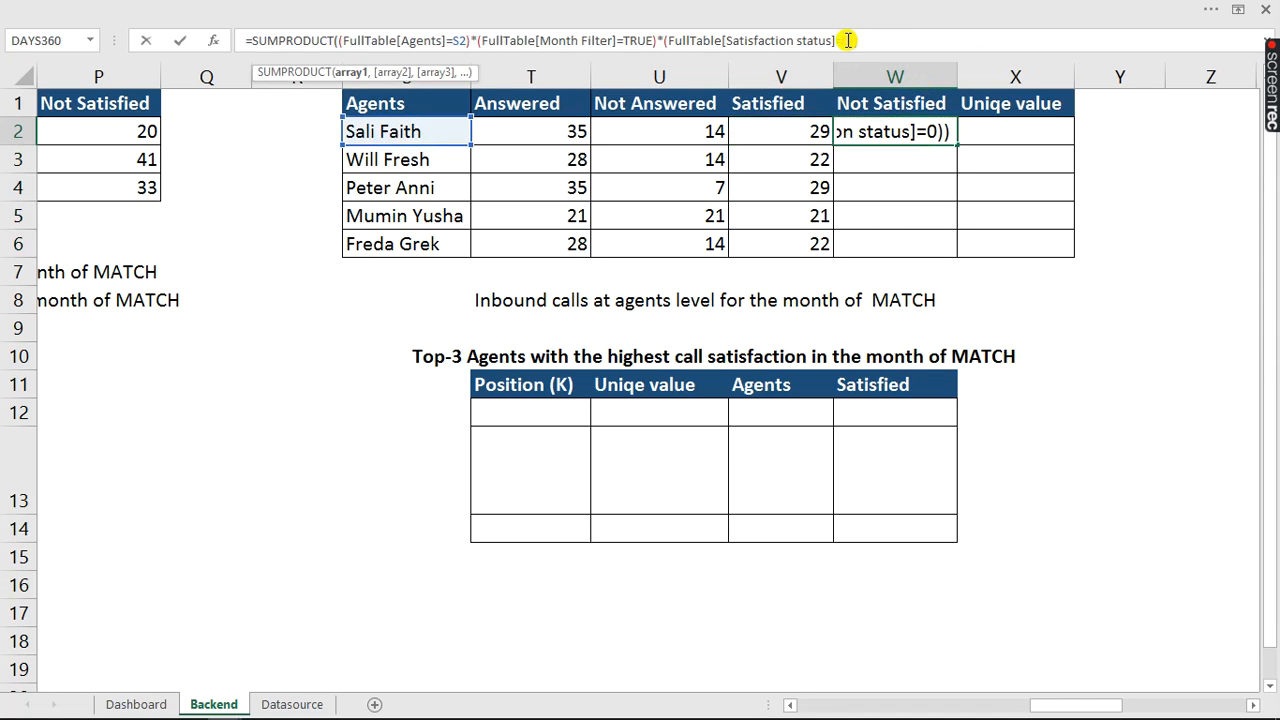
key("Return")
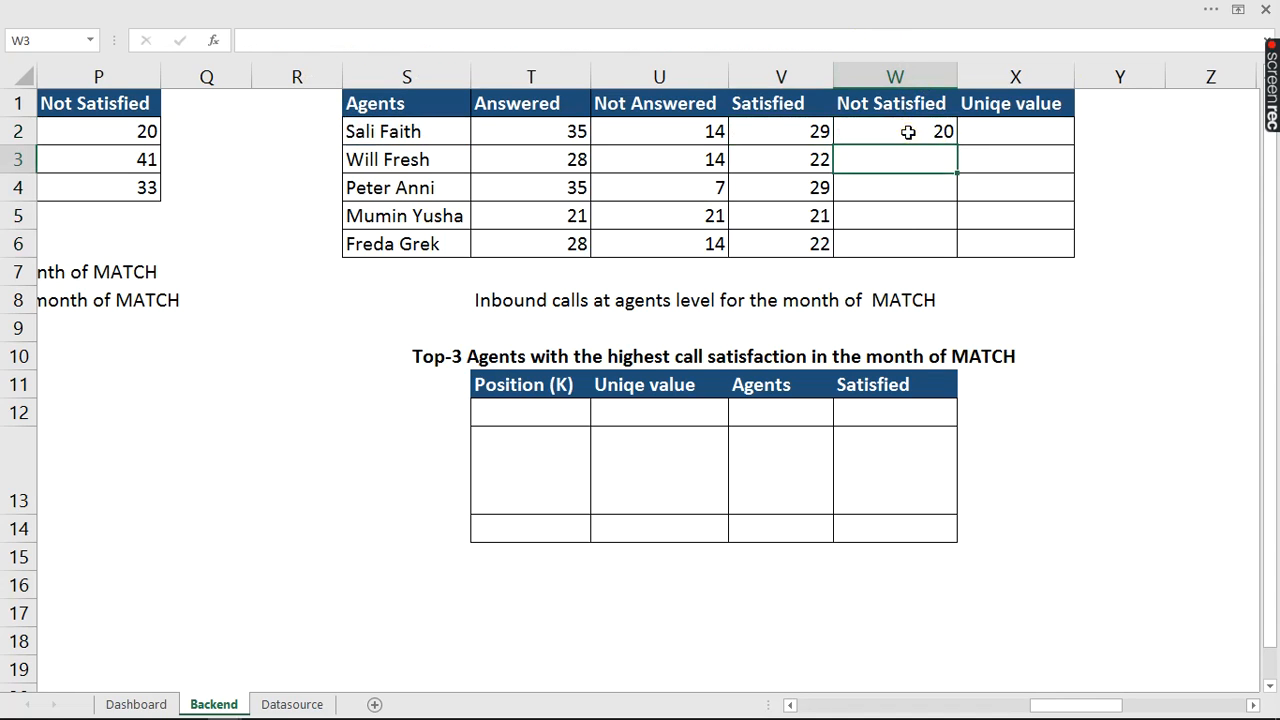
left_click(908, 132)
double_click(959, 145)
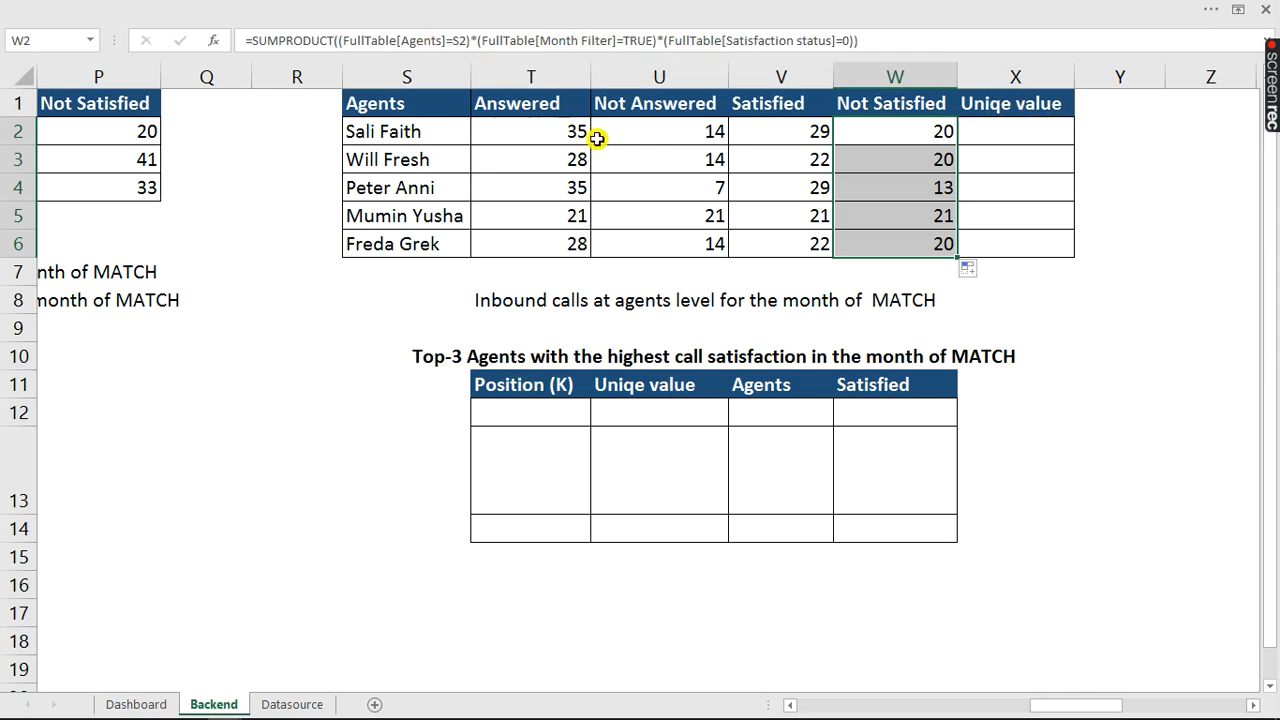
- Look at the agent-level chart in the Call Center KPI Dashboard workbook, and return to the YouTube Call Center Dashboard Lesson workbook
left_click(520, 8)
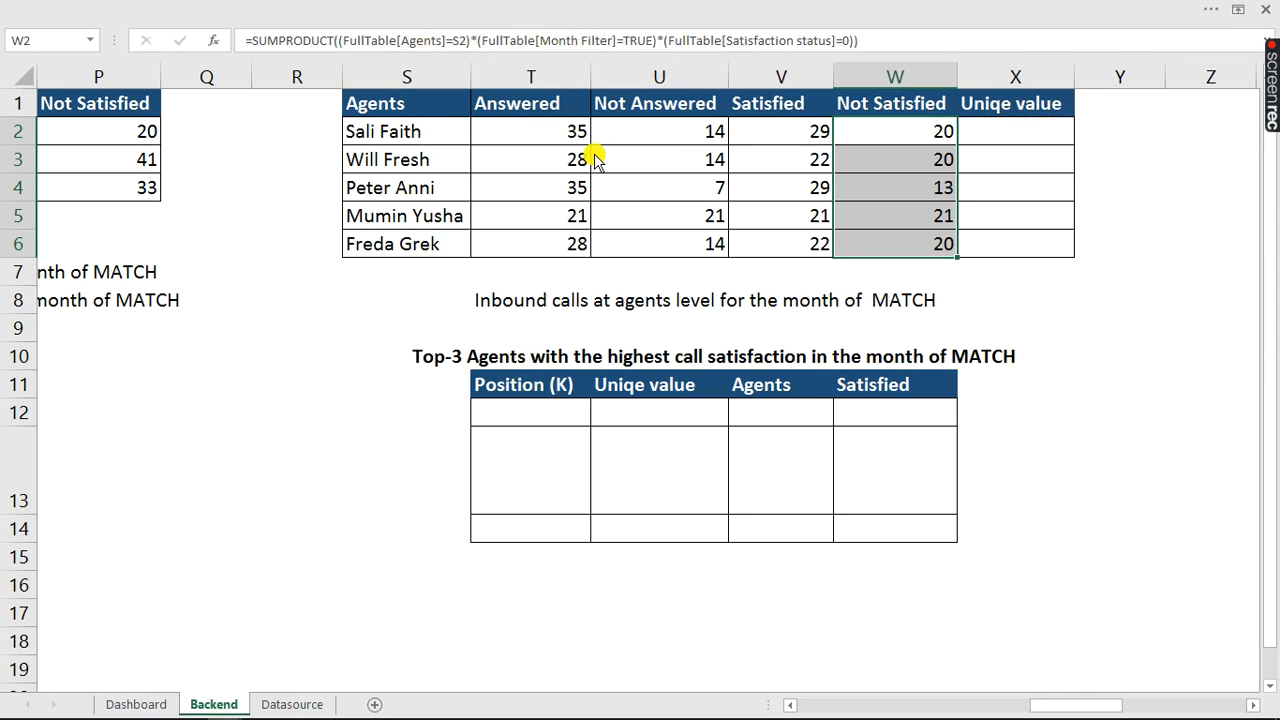
left_click(467, 43)
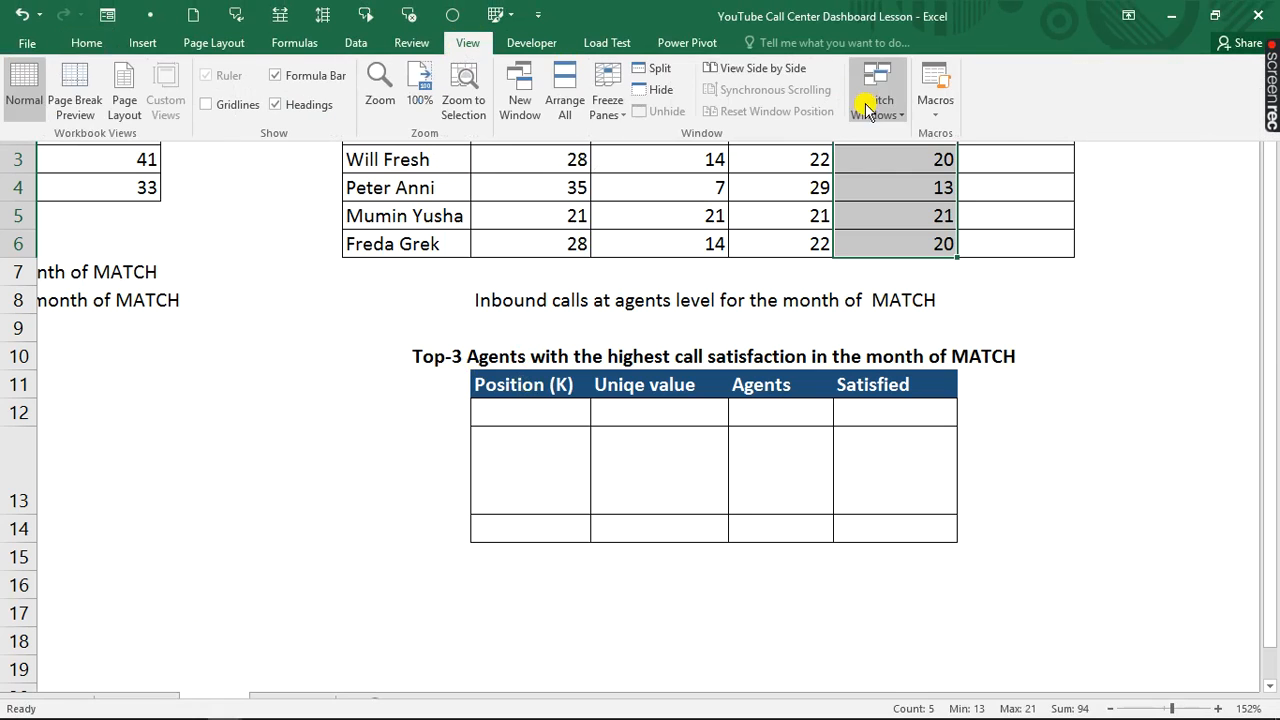
left_click(877, 105)
left_click(893, 133)
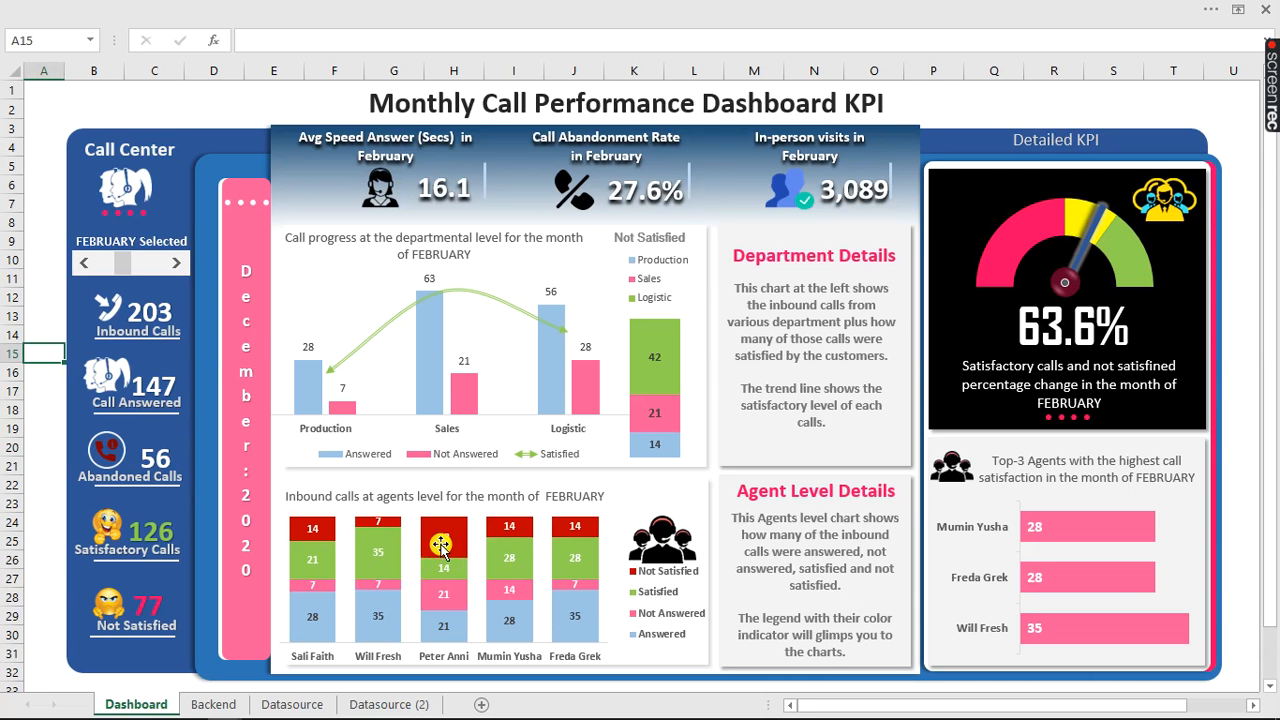
left_click(610, 8)
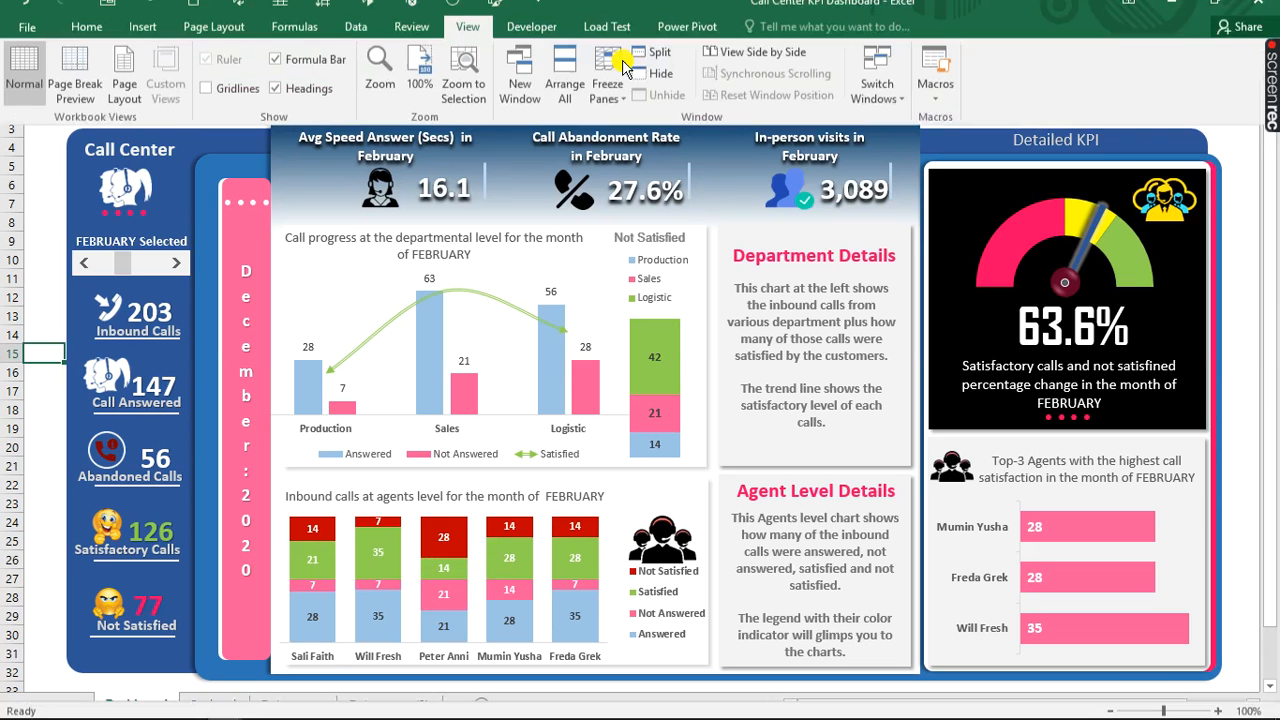
left_click(877, 108)
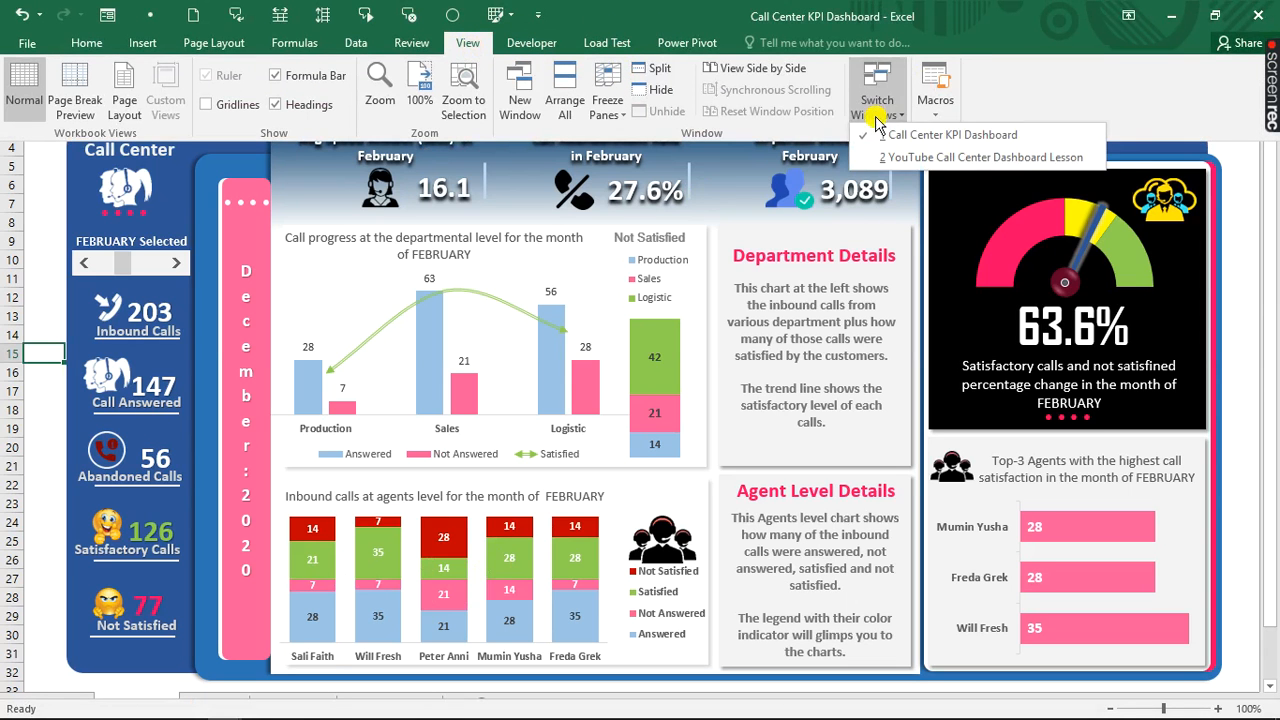
left_click(893, 154)
- Insert a 100% stacked column chart from the agents table S1:W6, leaving out Uniqe value, and move it below the table
left_click_drag(380, 103, 900, 253)
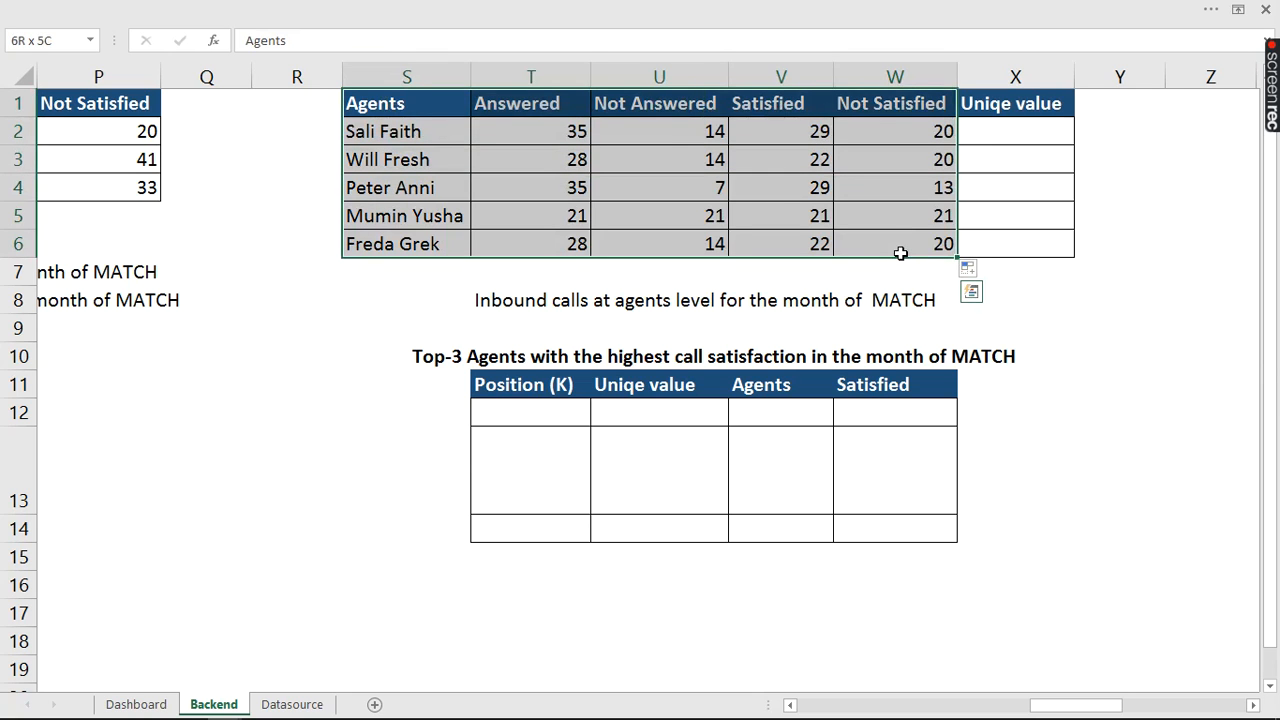
left_click(348, 6)
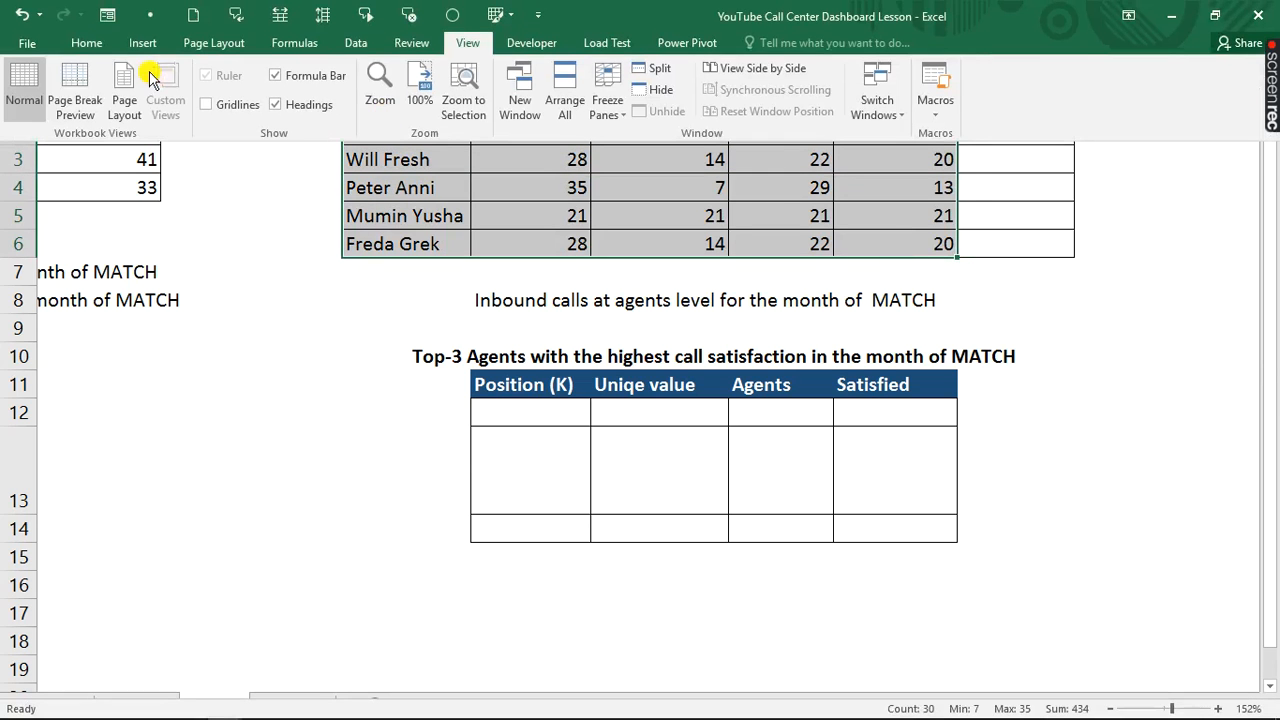
left_click(144, 45)
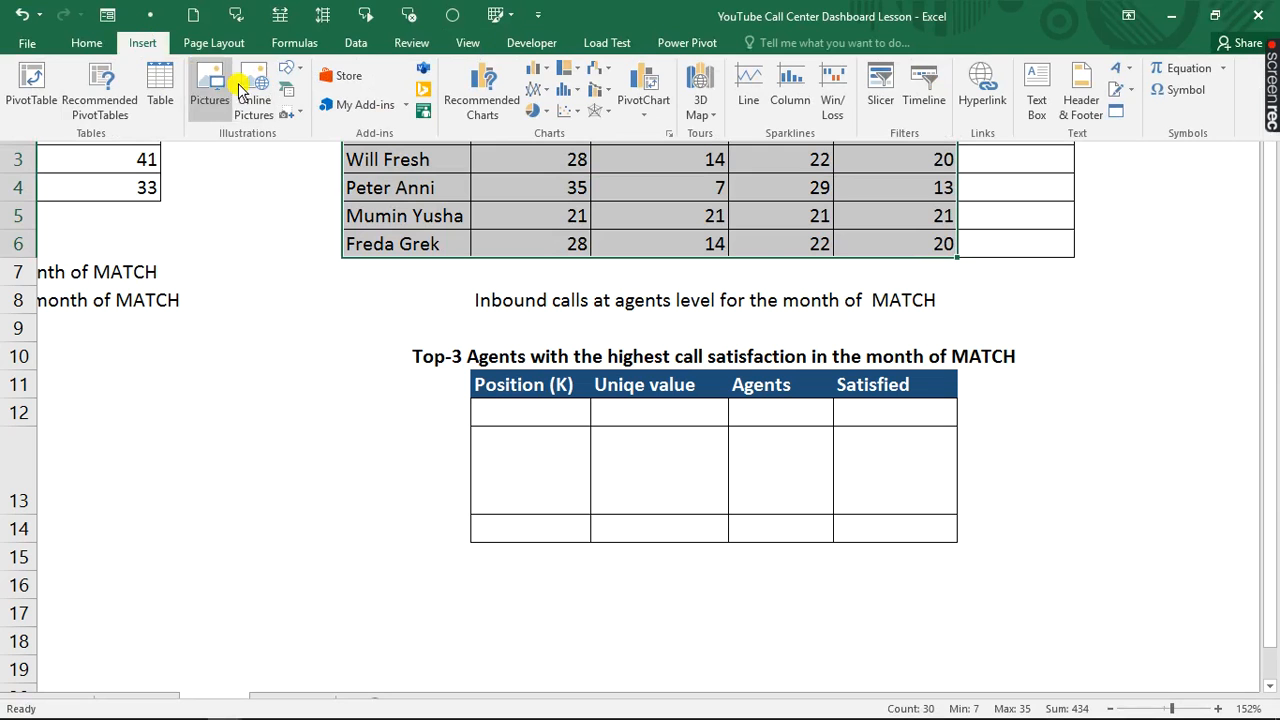
left_click(545, 75)
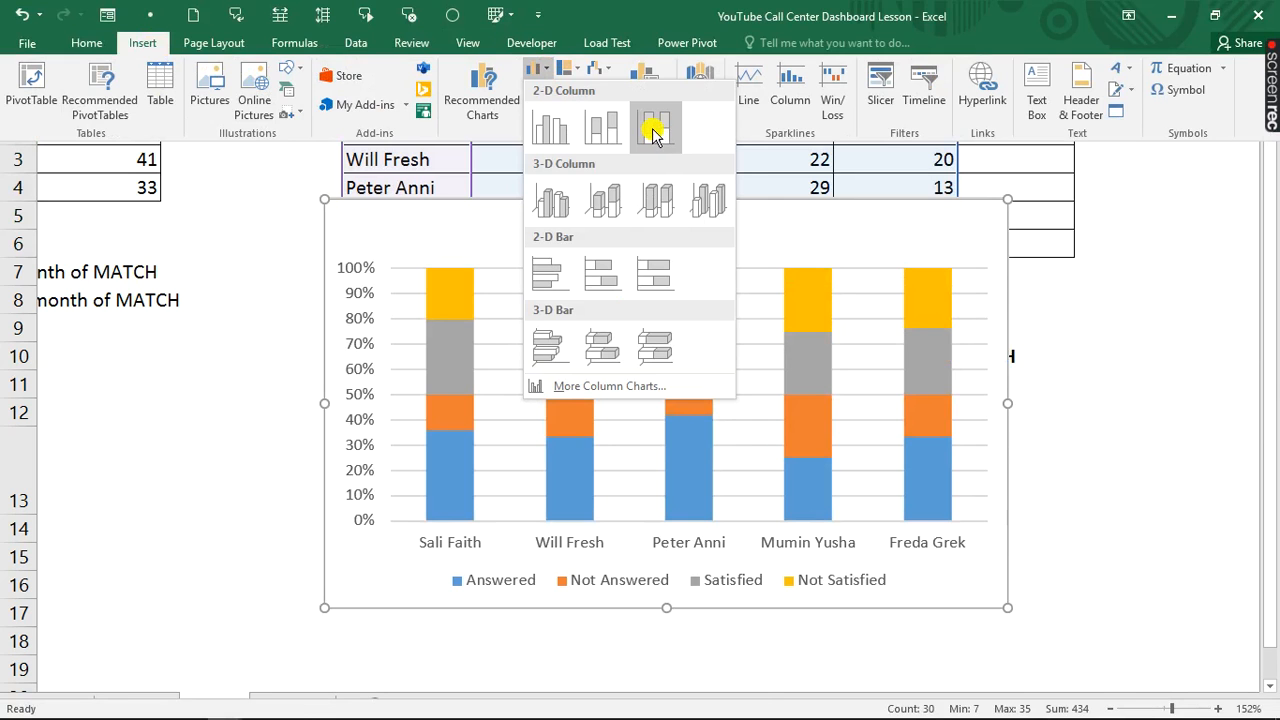
left_click(653, 133)
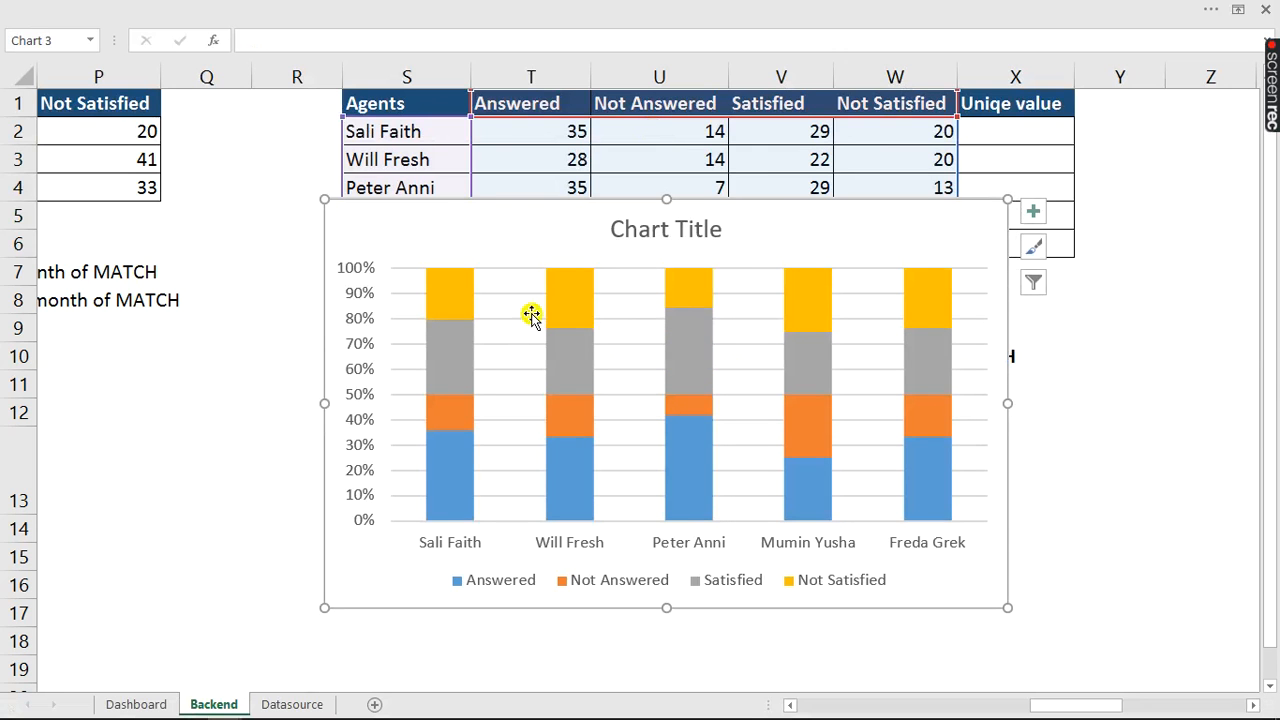
left_click_drag(591, 237, 630, 385)
- Link the chart title to the inbound calls text in Backend!T8 and delete the chart's vertical percentage axis
left_click(708, 412)
left_click(265, 38)
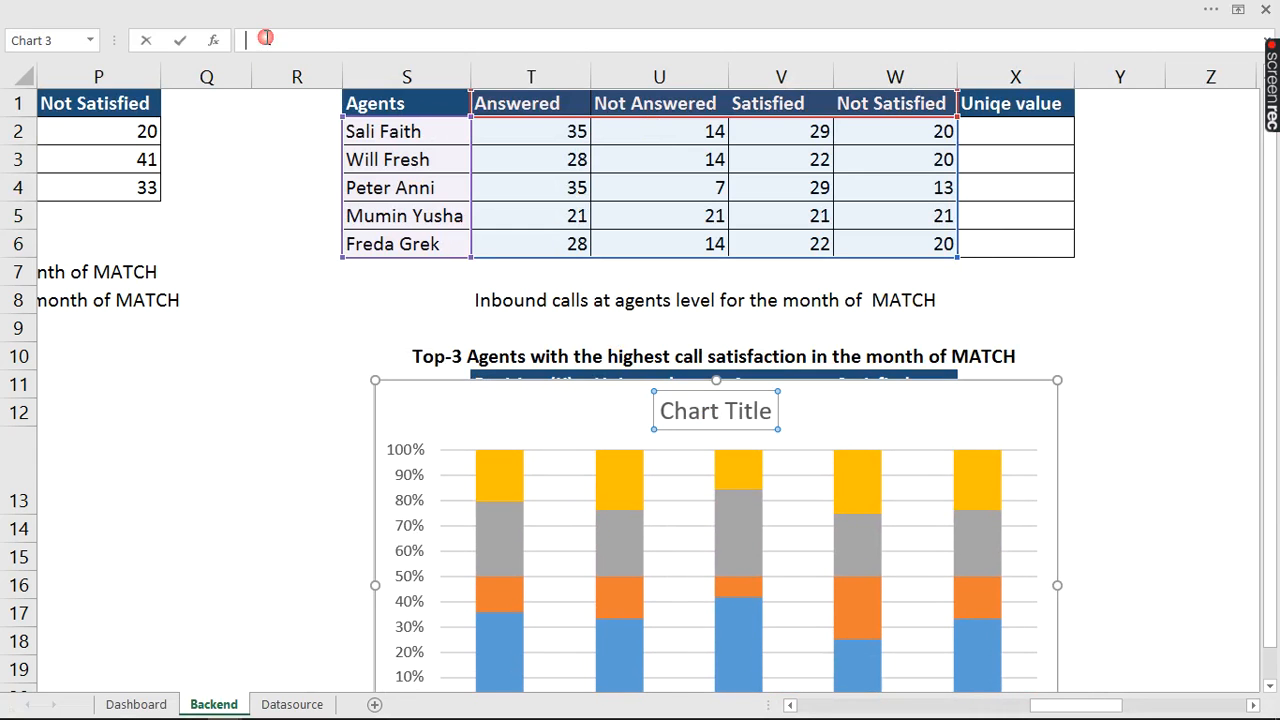
type("=")
left_click(567, 300)
key("Return")
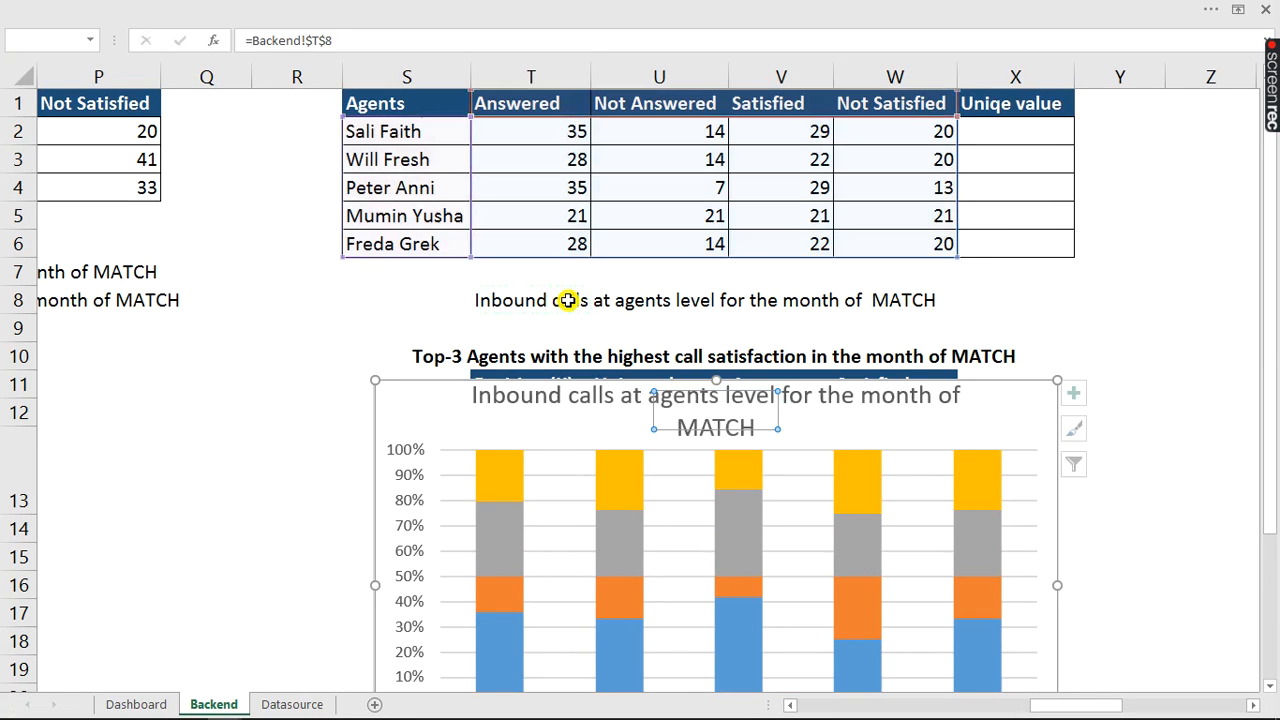
left_click(407, 484)
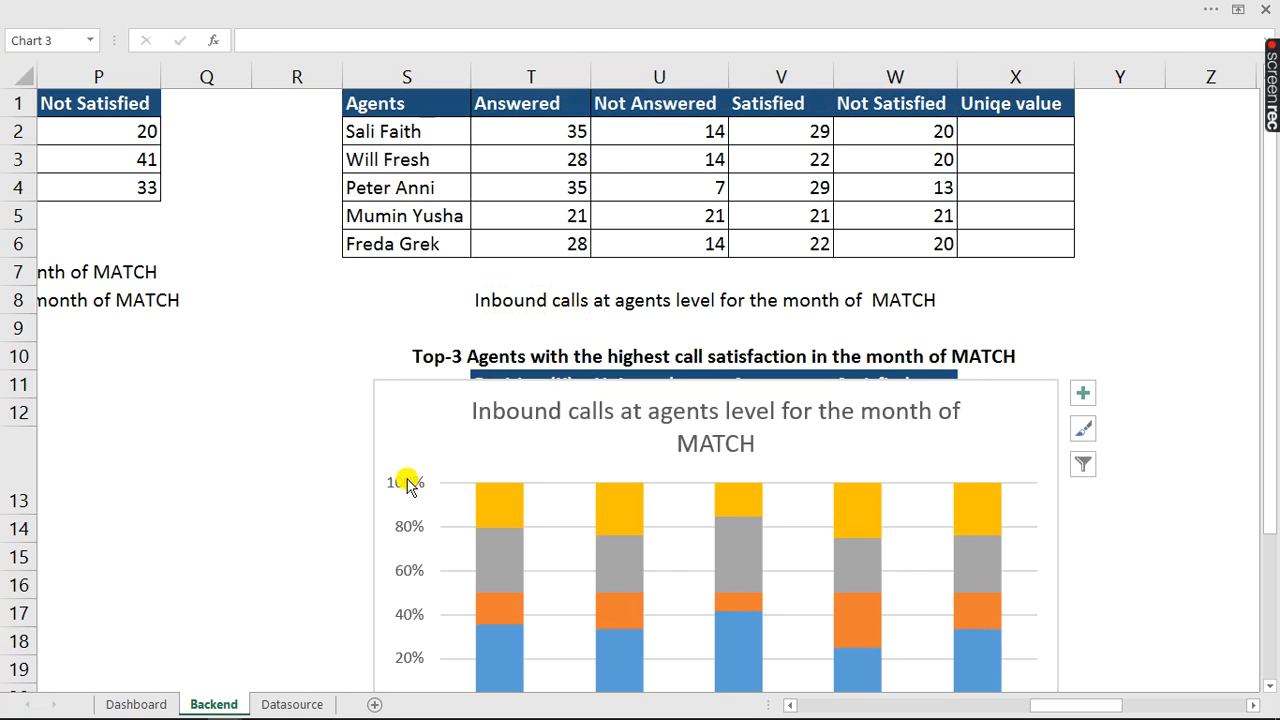
key("Delete")
- Shrink the agents chart to a compact size just below the agents table and move its title to the chart's upper-left corner
left_click_drag(372, 381, 459, 471)
left_click_drag(515, 397, 451, 238)
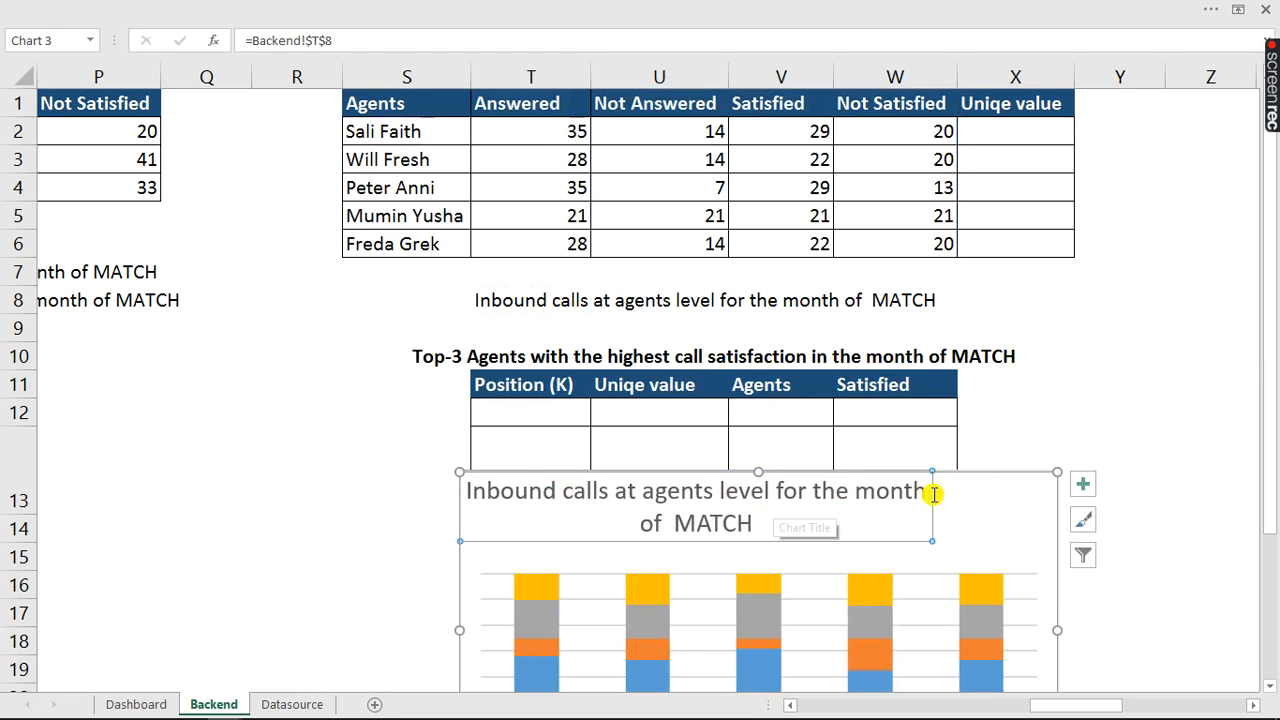
left_click(959, 471)
left_click_drag(958, 471, 802, 298)
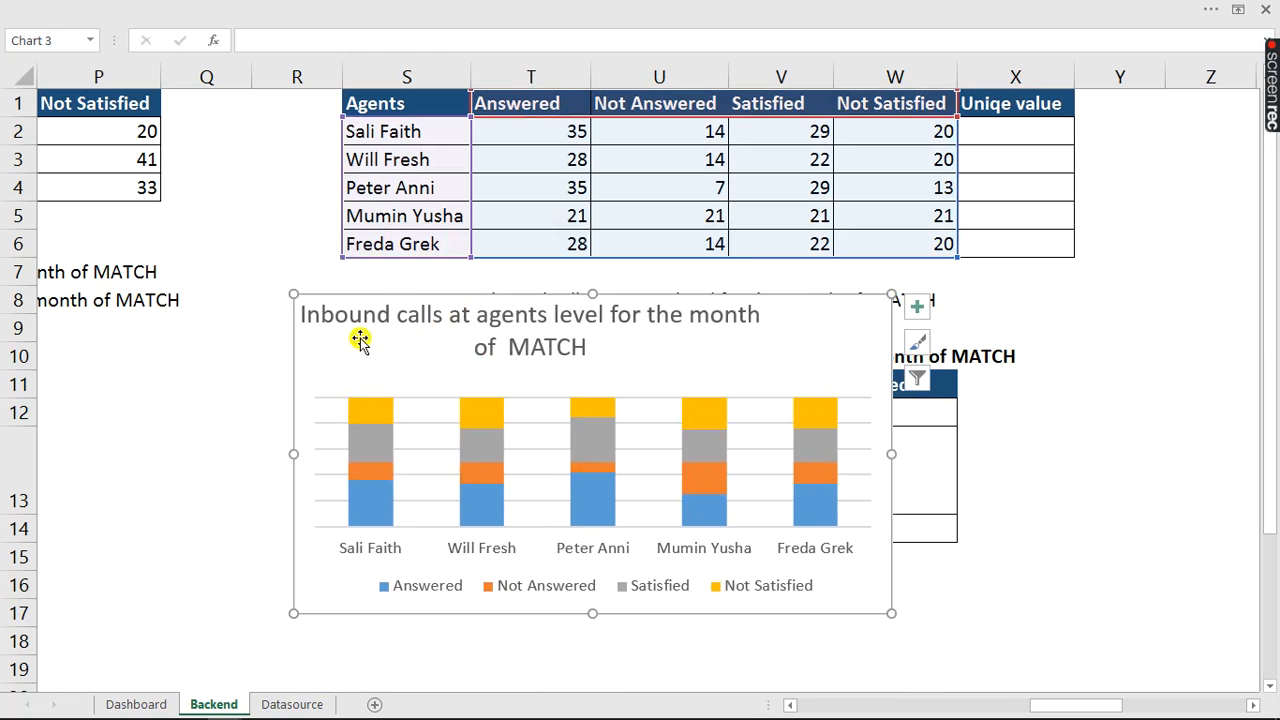
left_click_drag(294, 456, 402, 456)
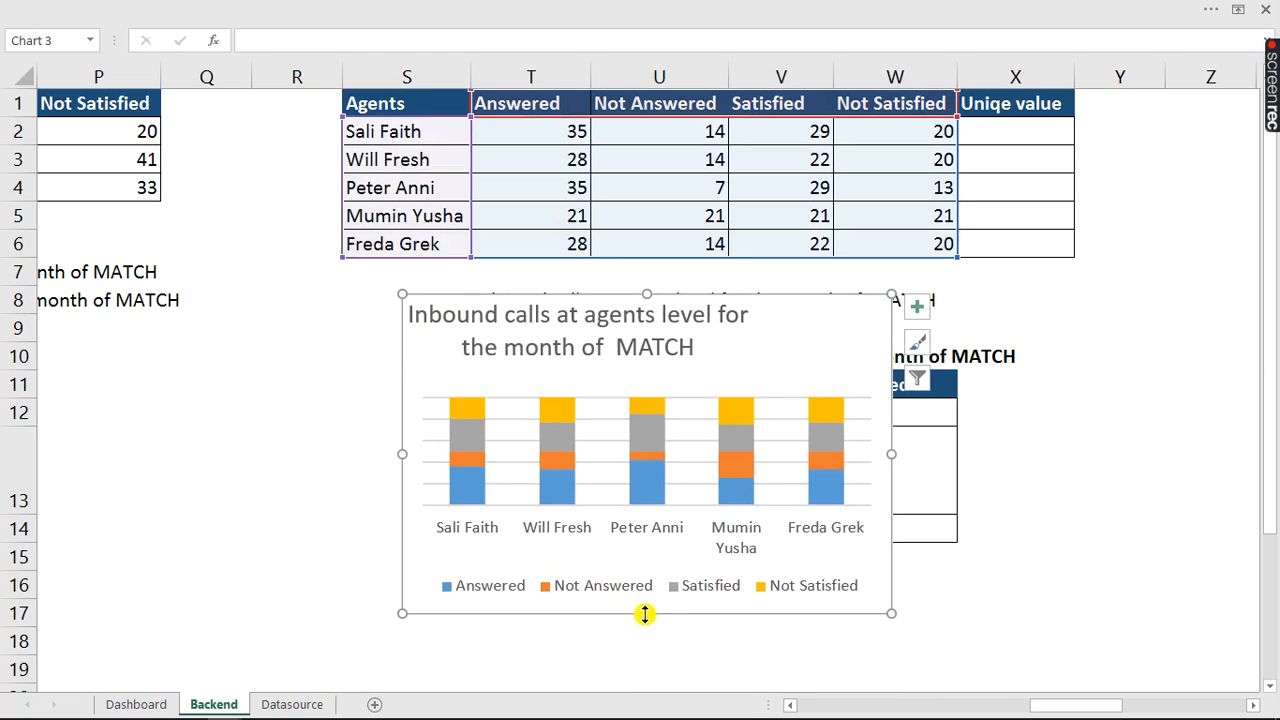
left_click_drag(645, 614, 646, 601)
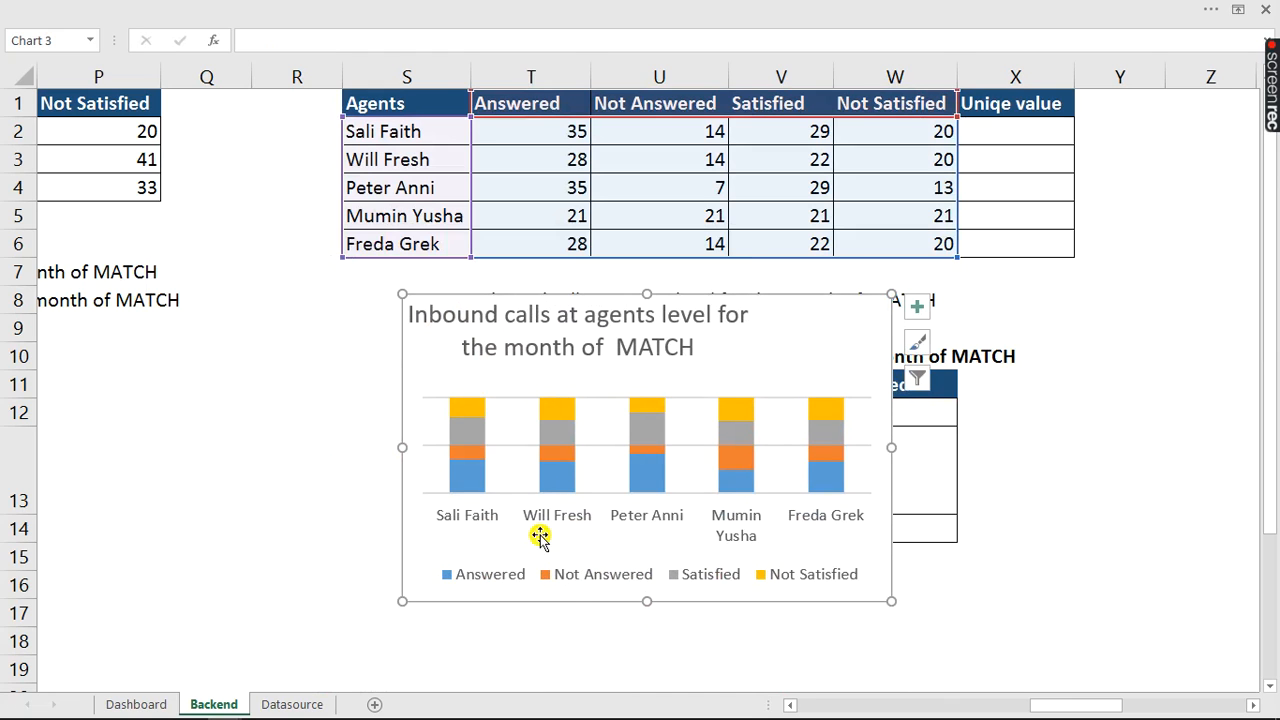
- Reduce the font size of the agents chart's title to 10.5
left_click(572, 581)
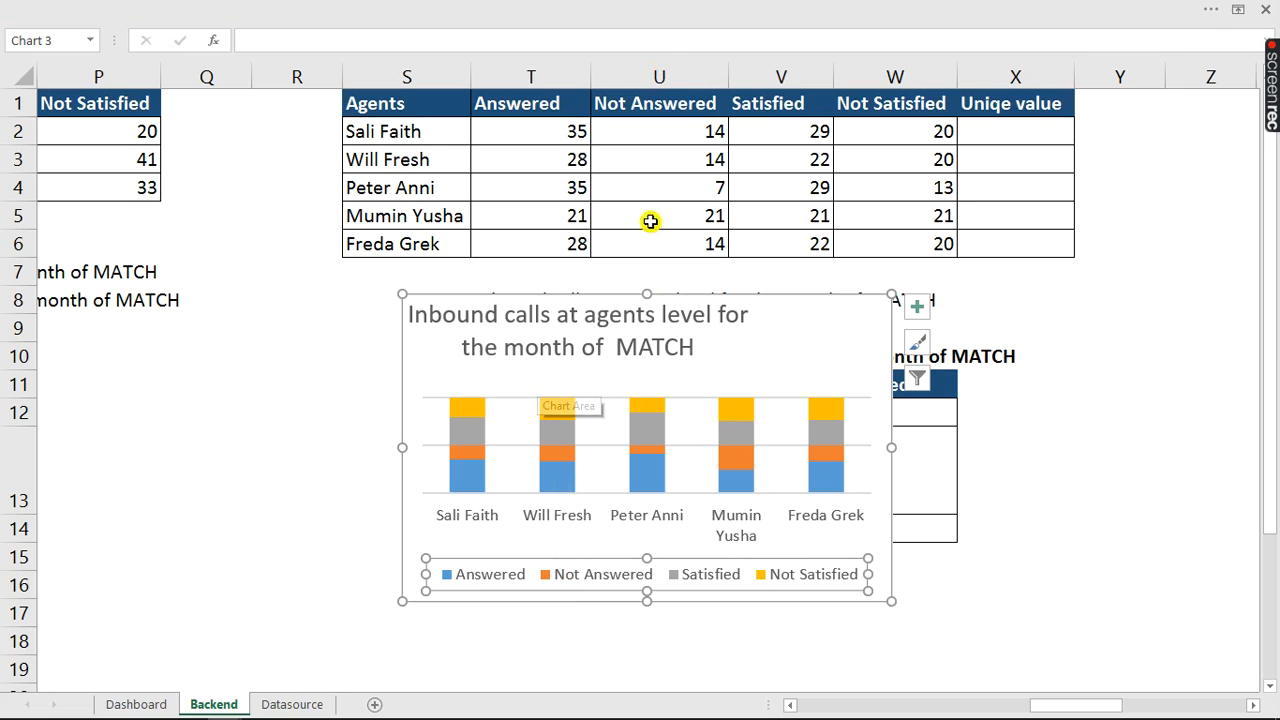
left_click(510, 326)
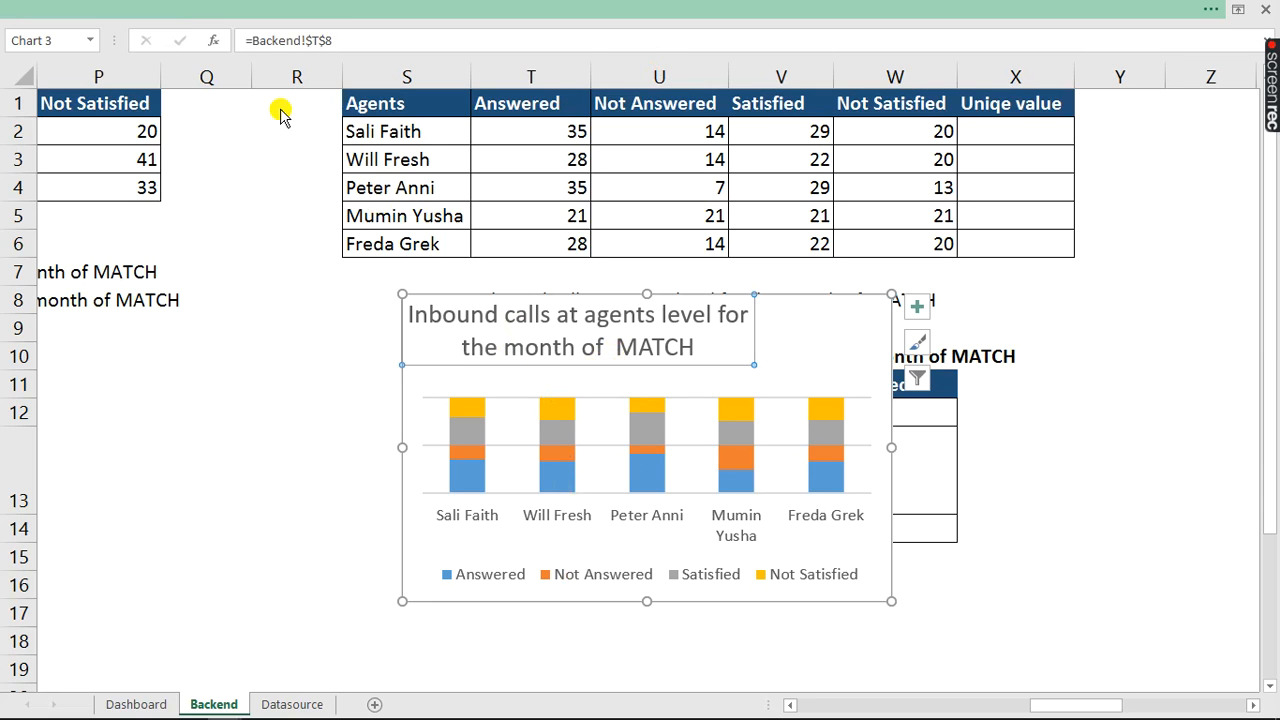
left_click(280, 10)
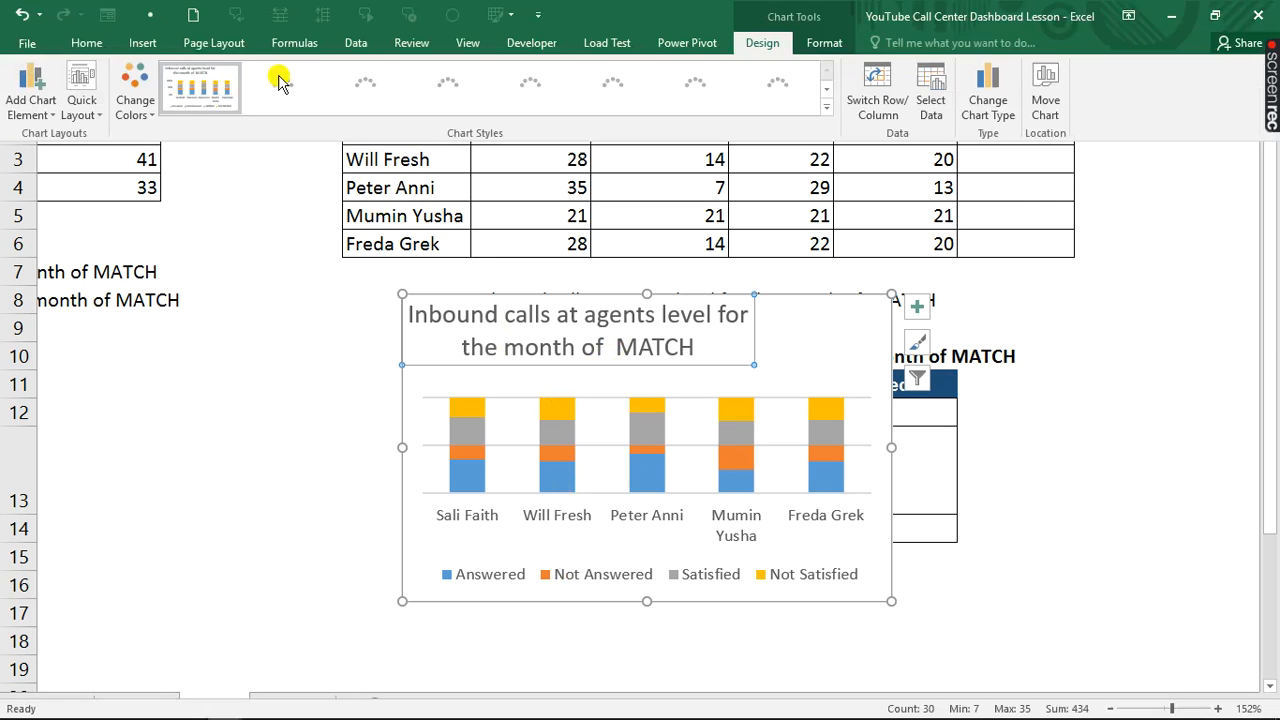
left_click(95, 42)
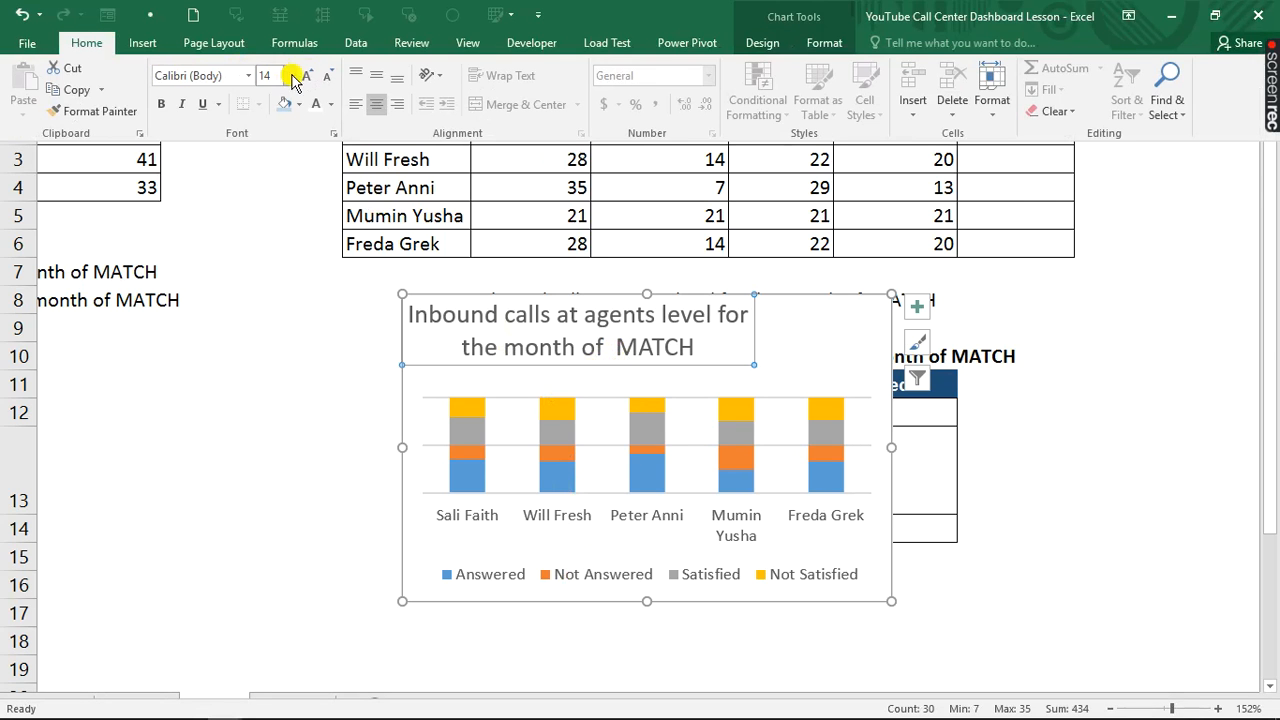
left_click(330, 80)
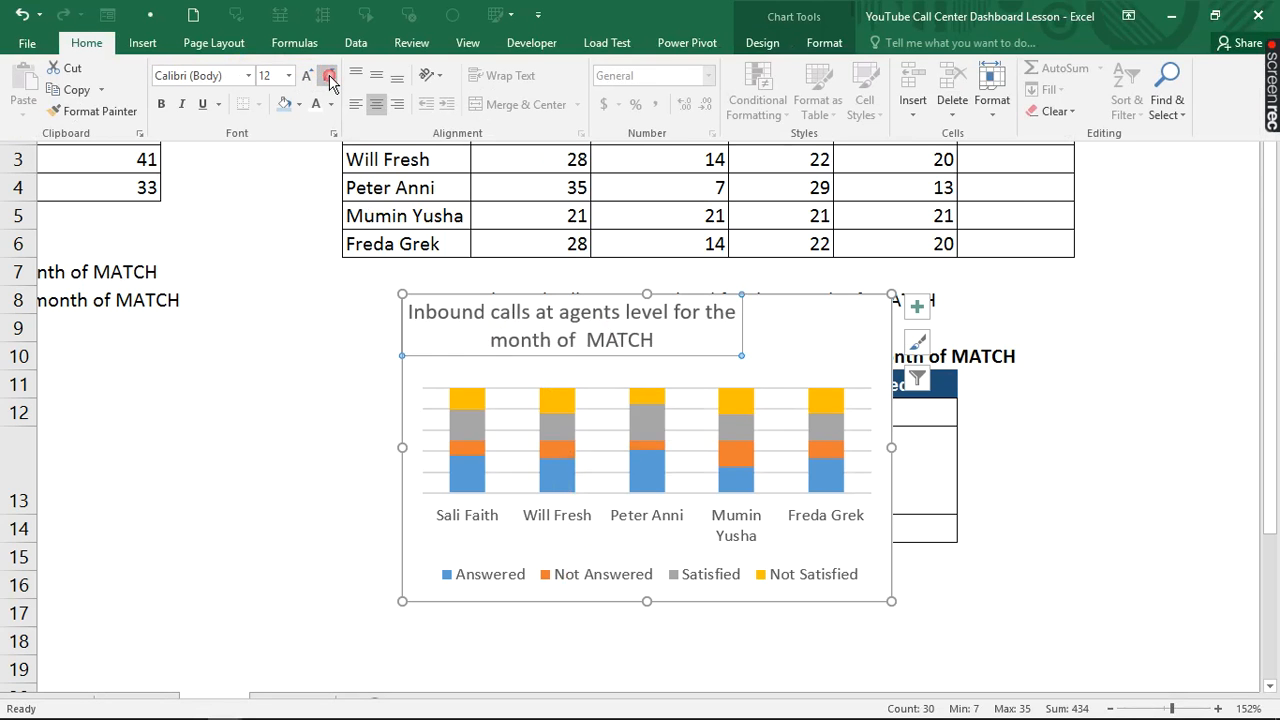
left_click(330, 80)
left_click(330, 80)
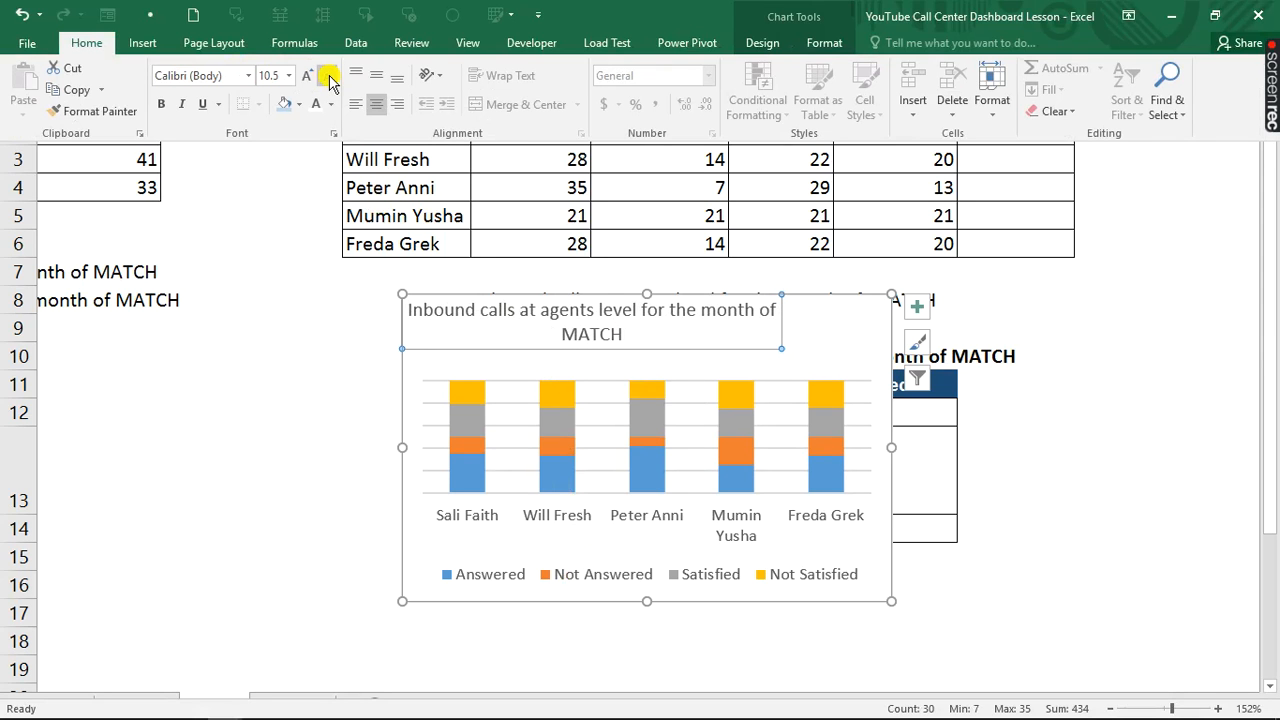
- Delete the horizontal gridlines from the agents chart
left_click(601, 402)
left_click(601, 402)
key("Delete")
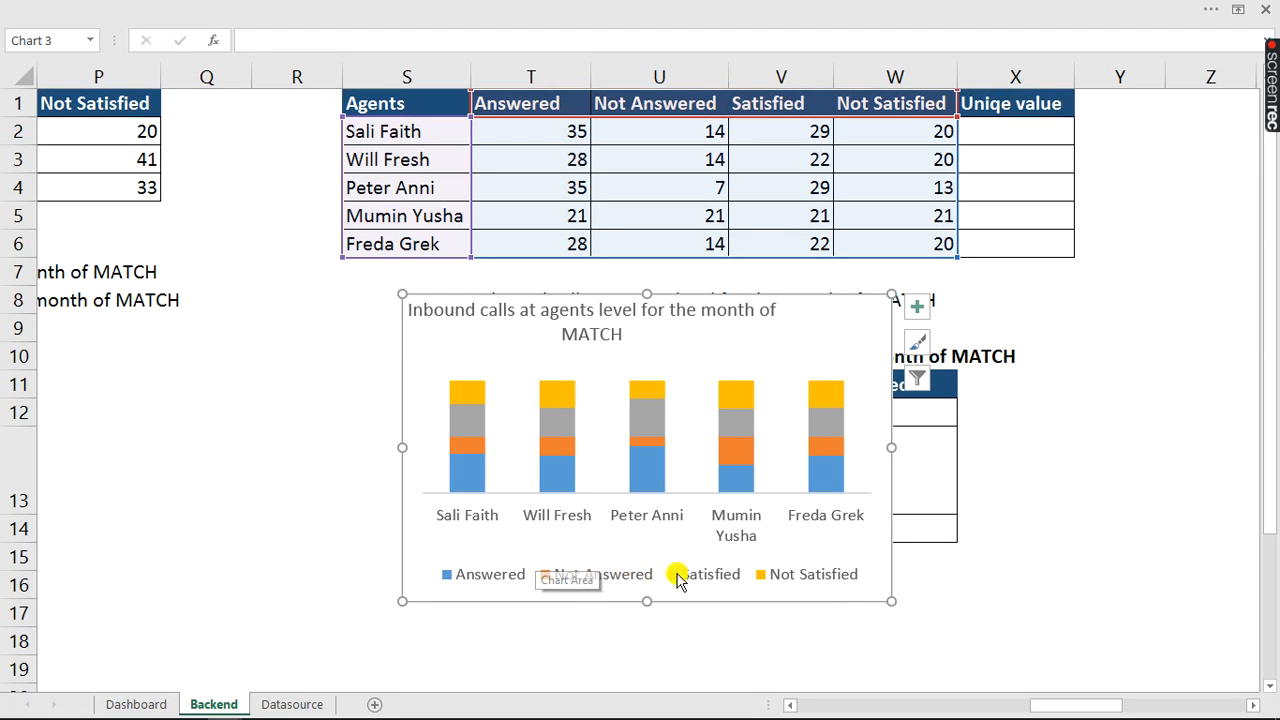
- Place the agents chart's legend to the right of the columns and reduce its font size to 6
left_click(727, 572)
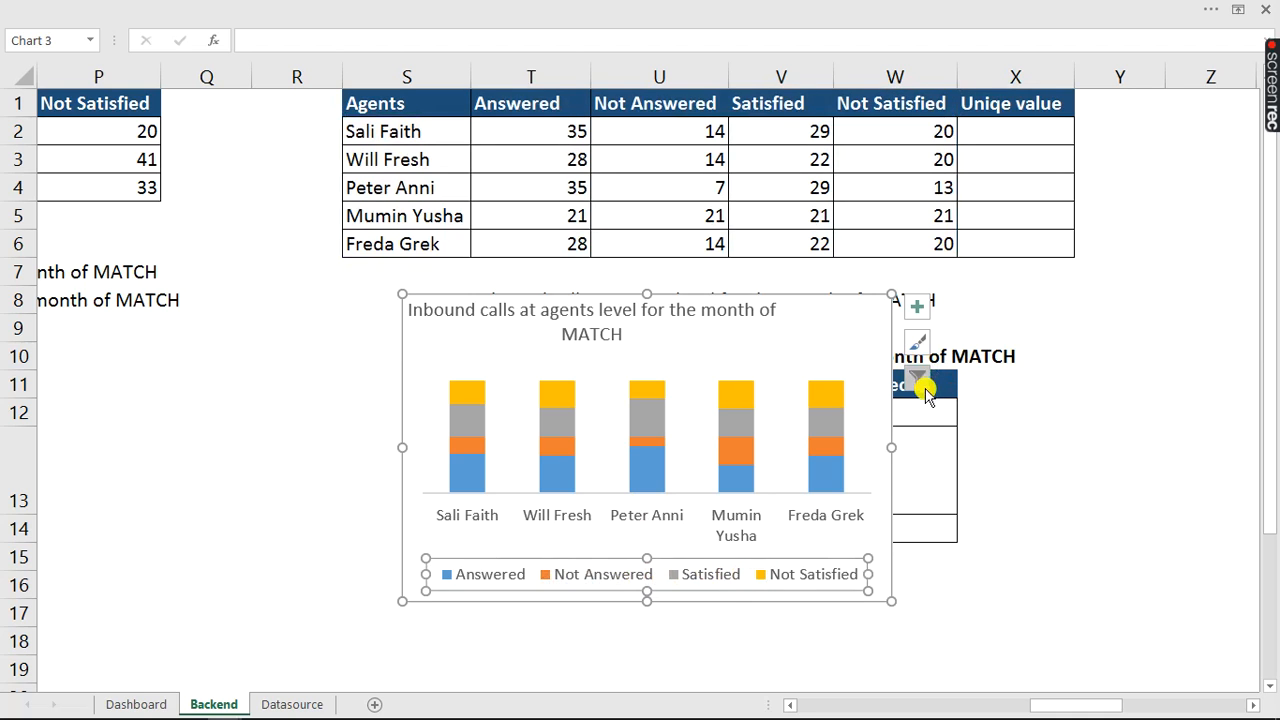
left_click(917, 306)
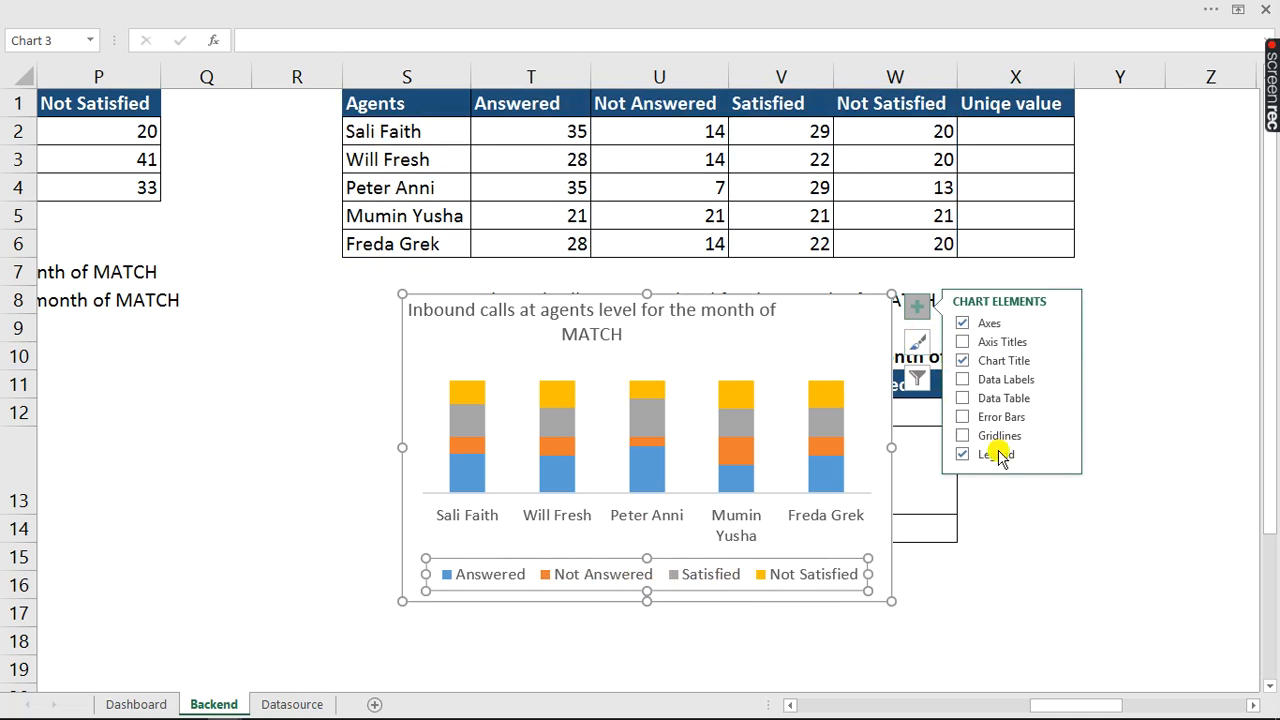
left_click(1061, 456)
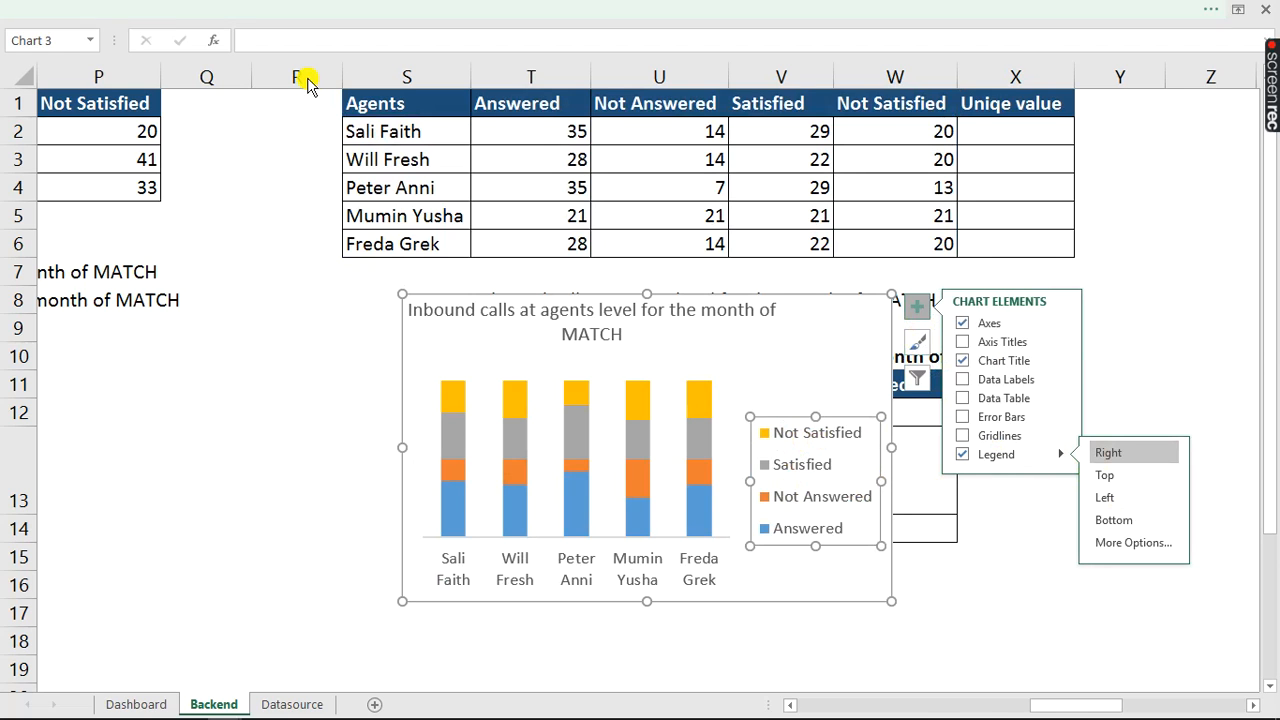
left_click(292, 9)
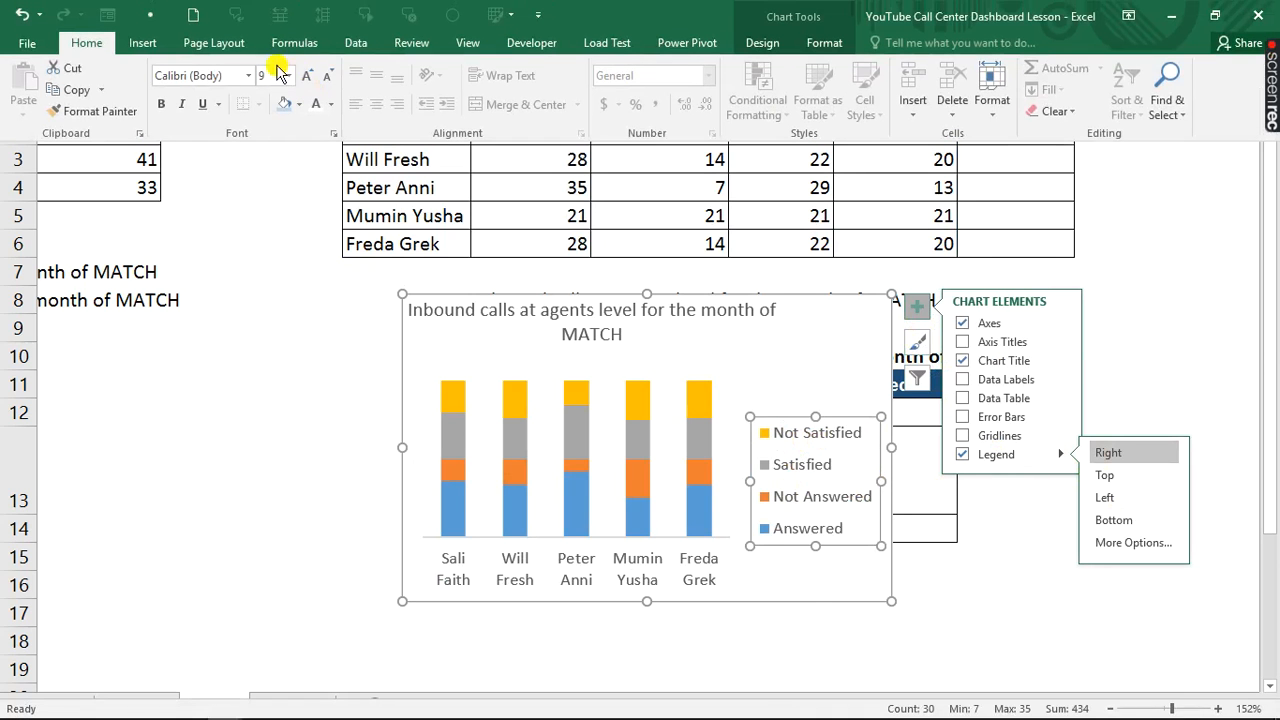
left_click(327, 80)
left_click(327, 80)
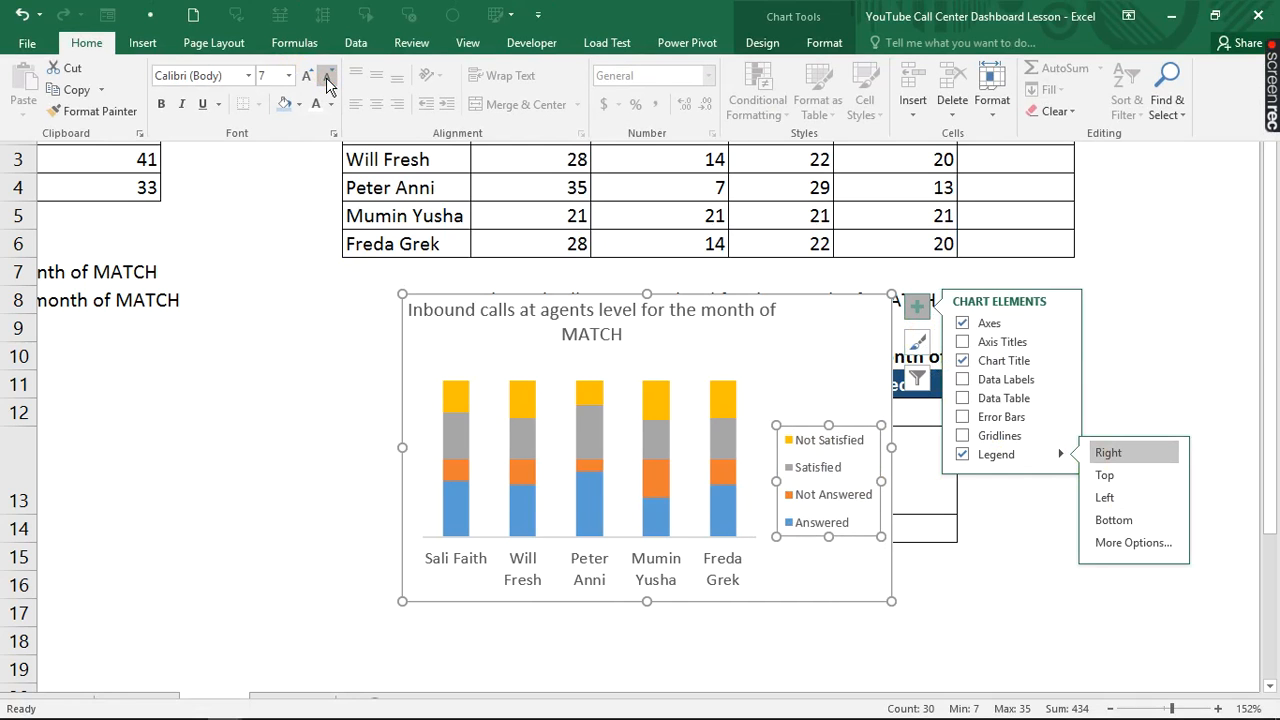
left_click(327, 80)
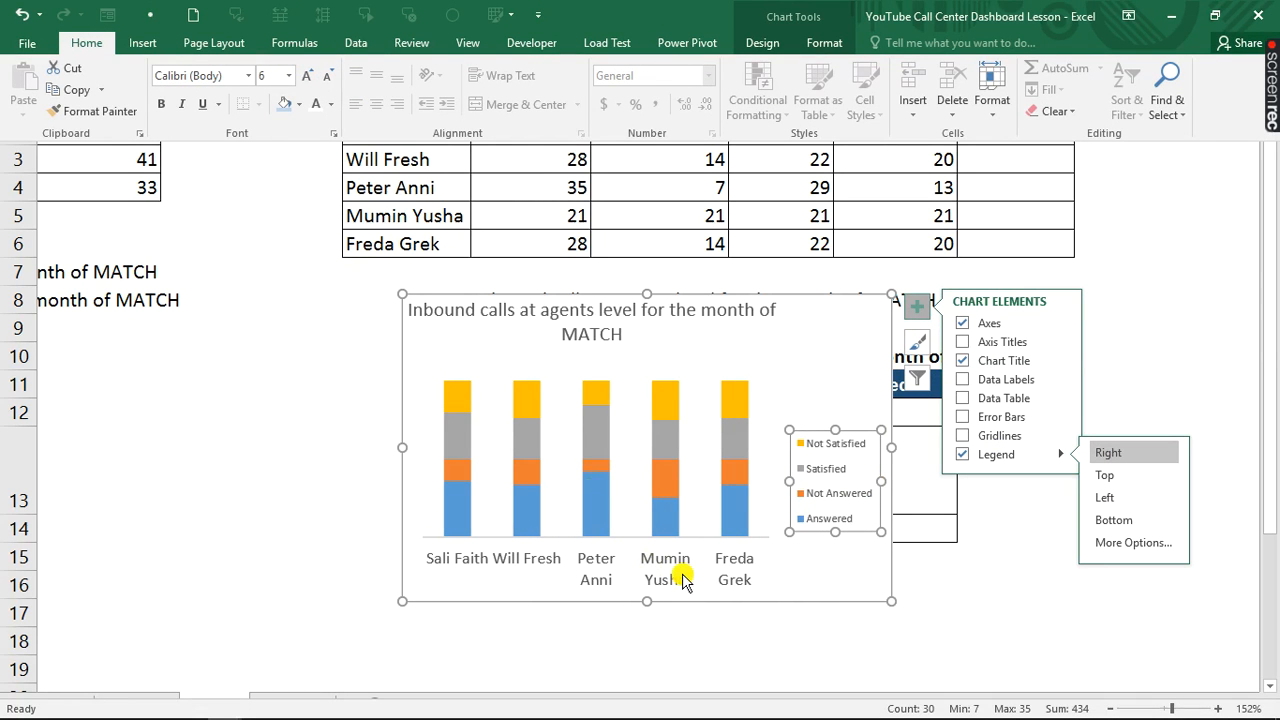
- Move the agents chart from the Backend sheet to the Dashboard and resize it to fill the white panel below the departmental chart
left_click(799, 301)
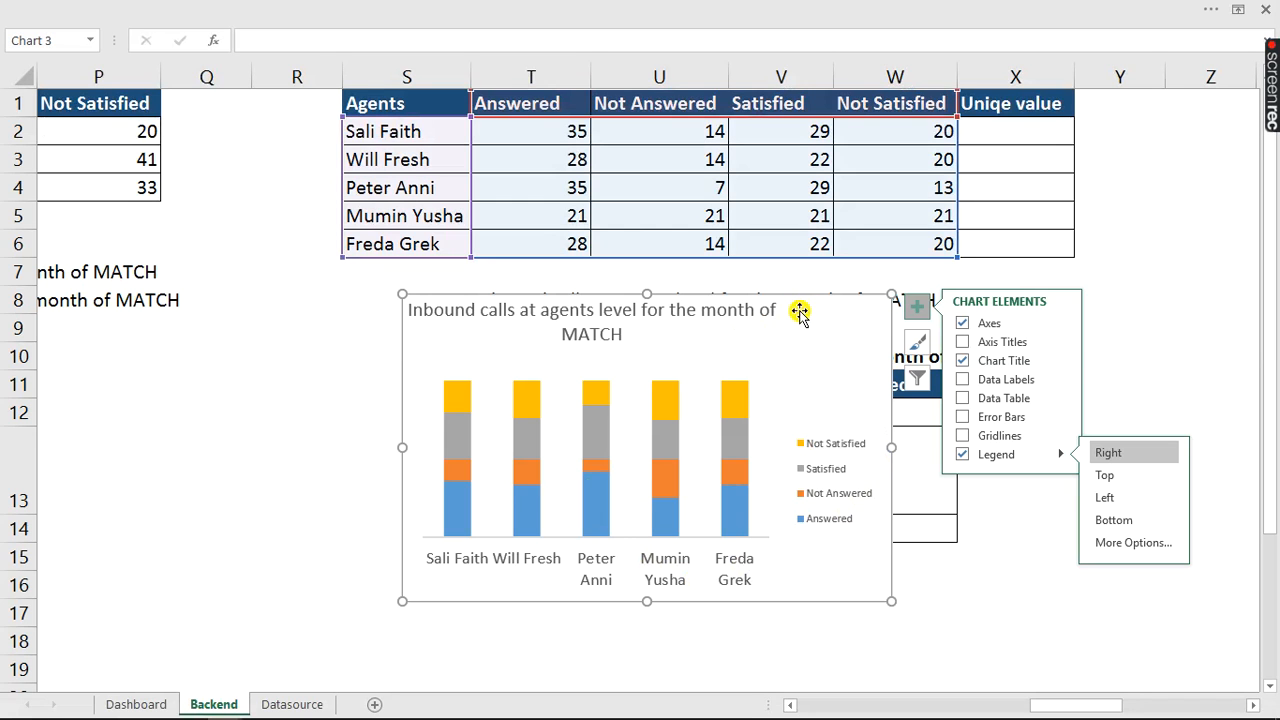
key("ctrl+x")
left_click(138, 706)
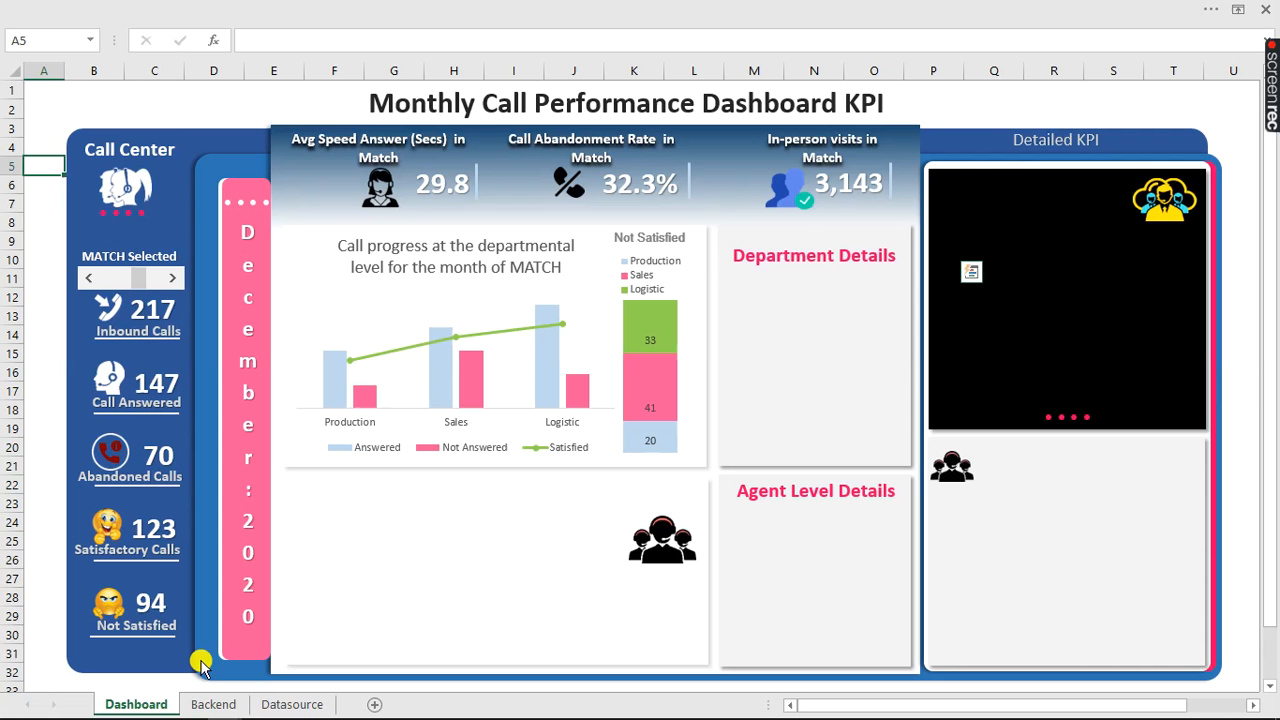
left_click(404, 519)
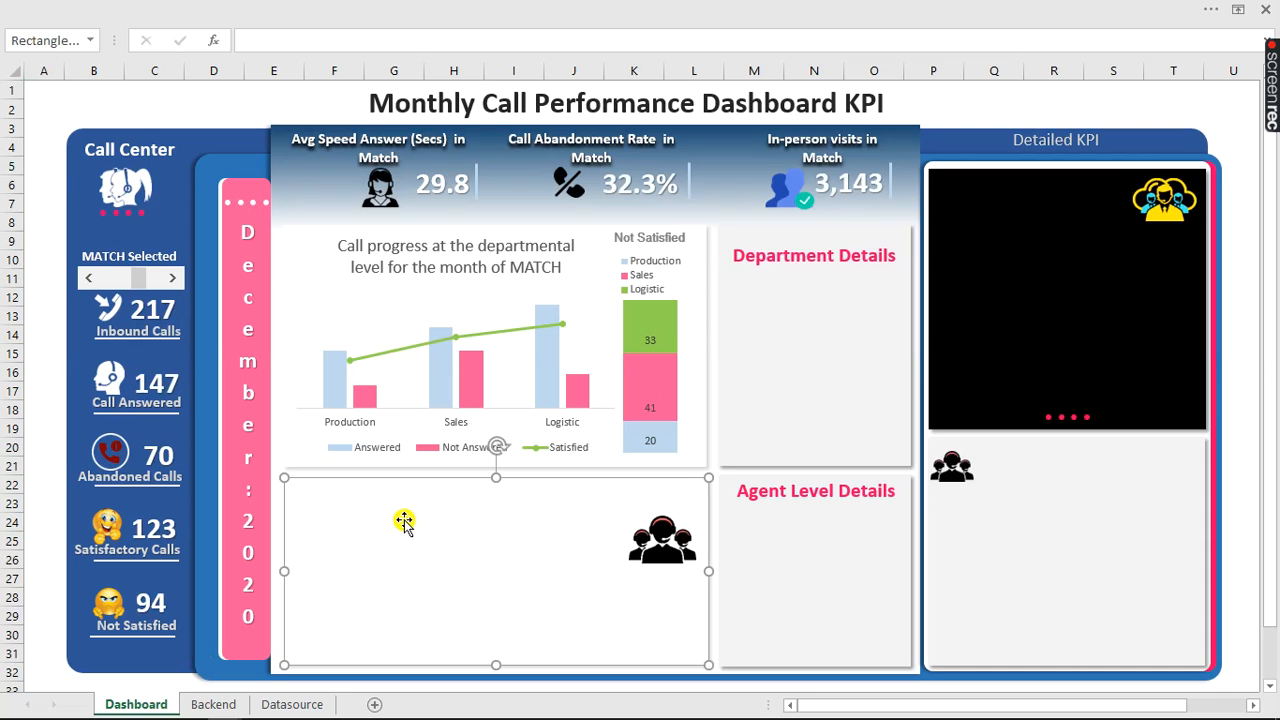
key("ctrl+v")
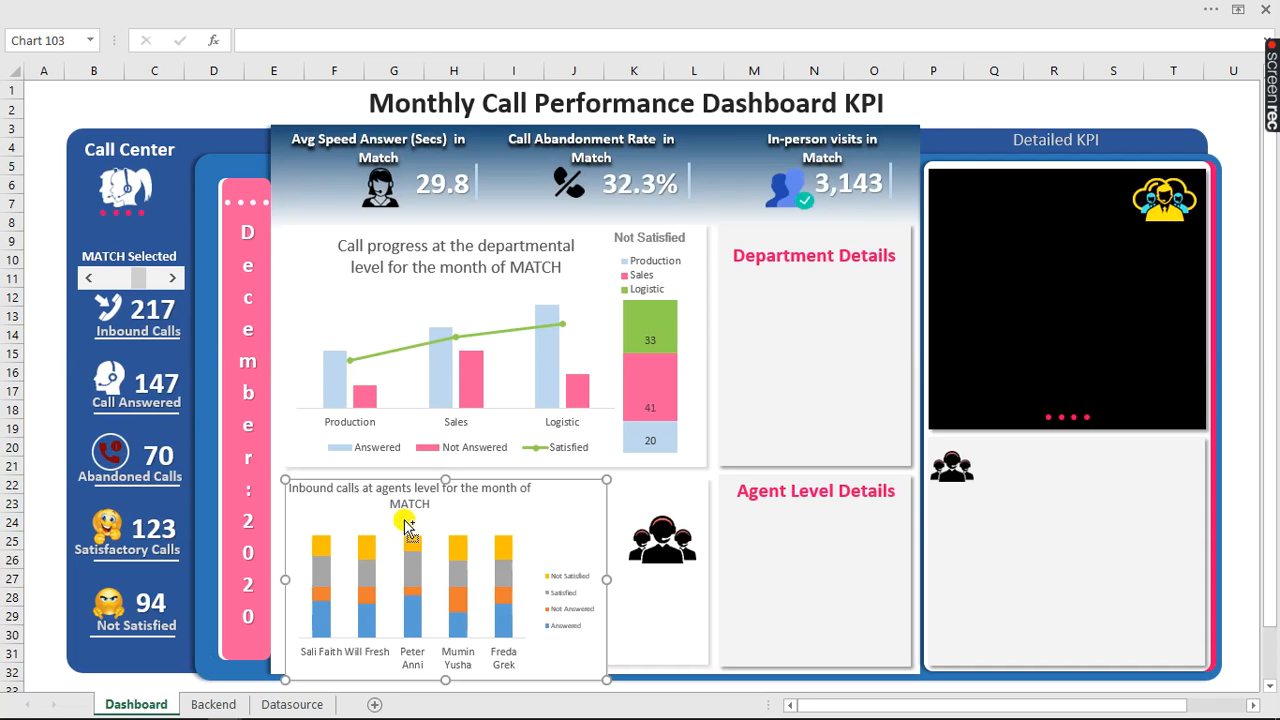
left_click_drag(444, 681, 445, 661)
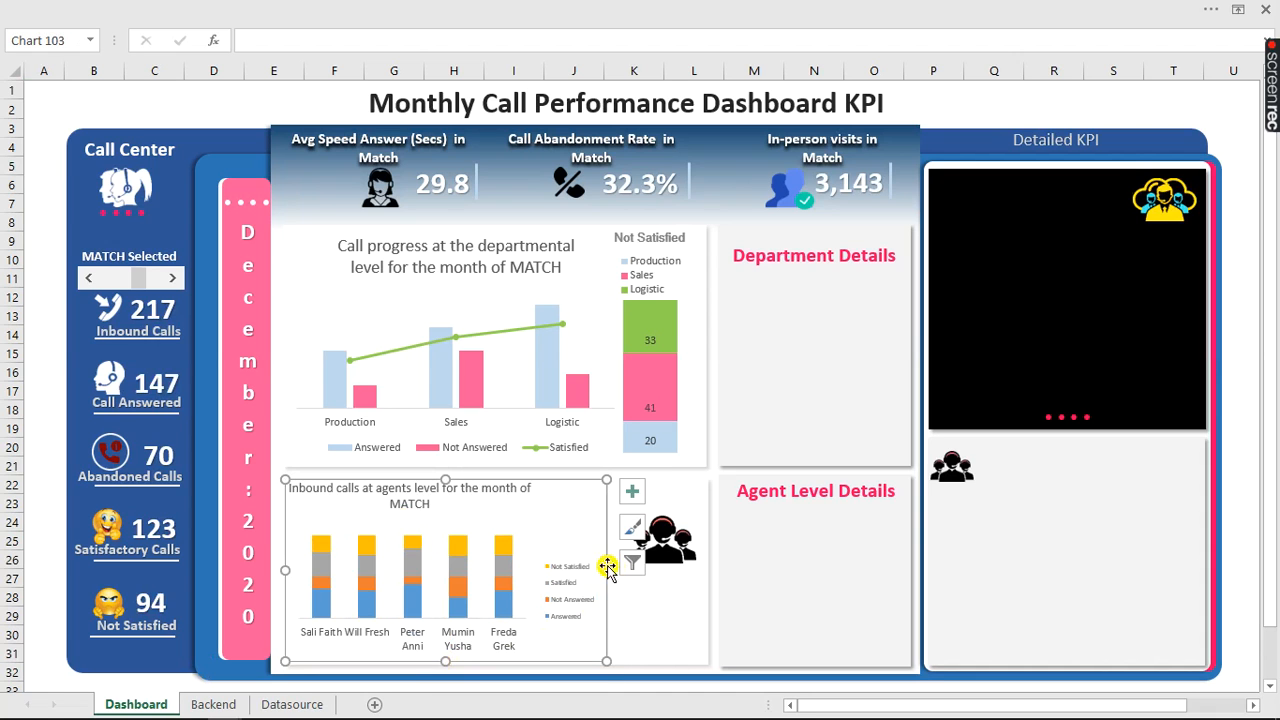
left_click_drag(605, 570, 706, 589)
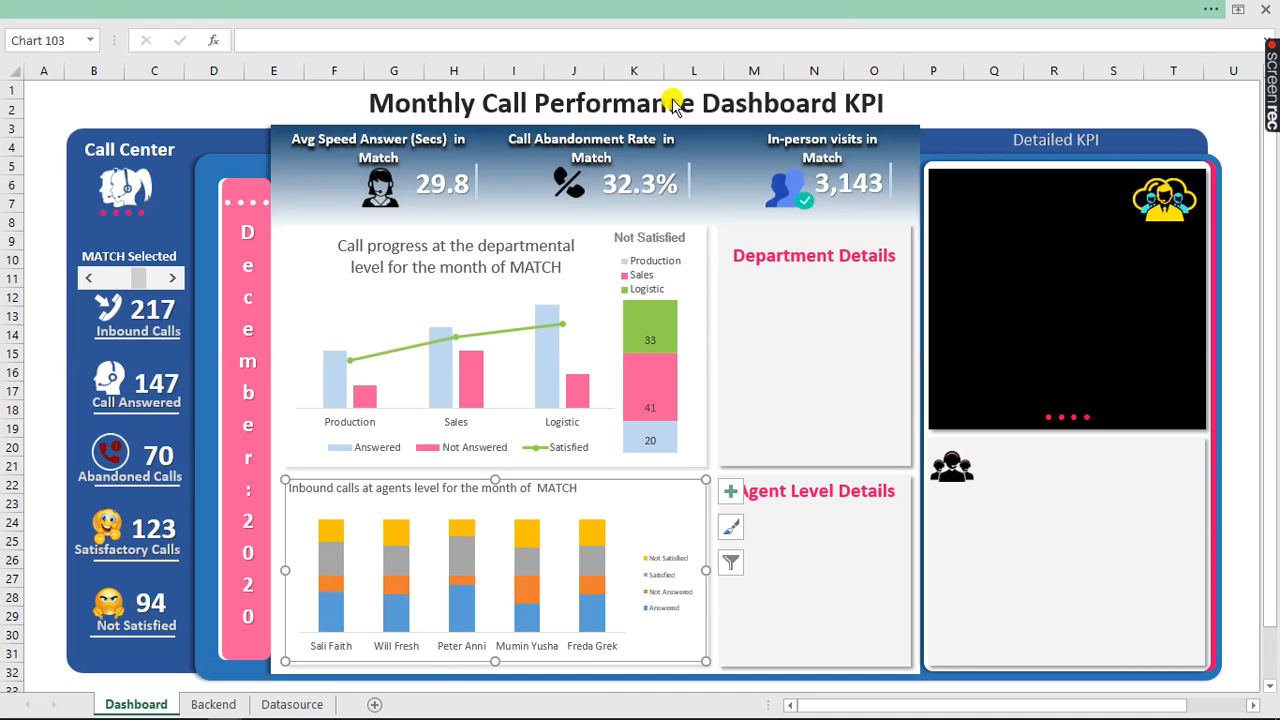
- Set the agents chart's area to No Fill and No Outline
left_click(812, 45)
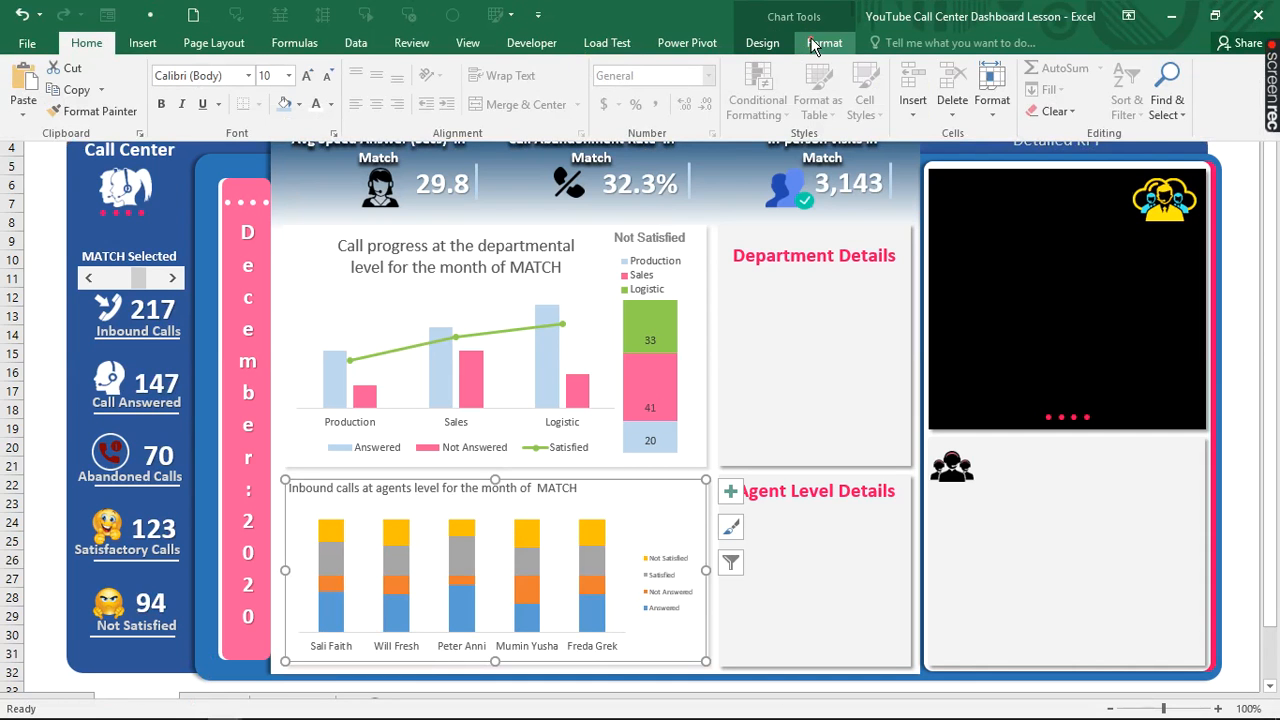
left_click(705, 67)
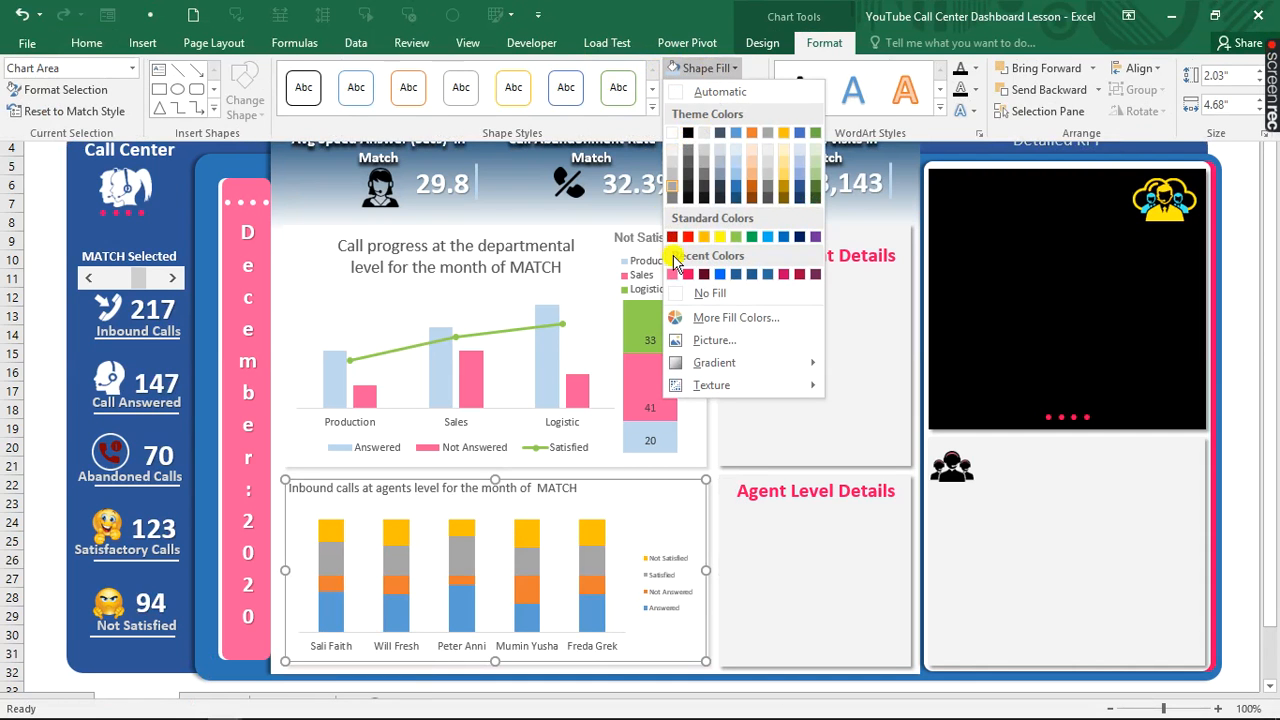
left_click(688, 292)
left_click(718, 89)
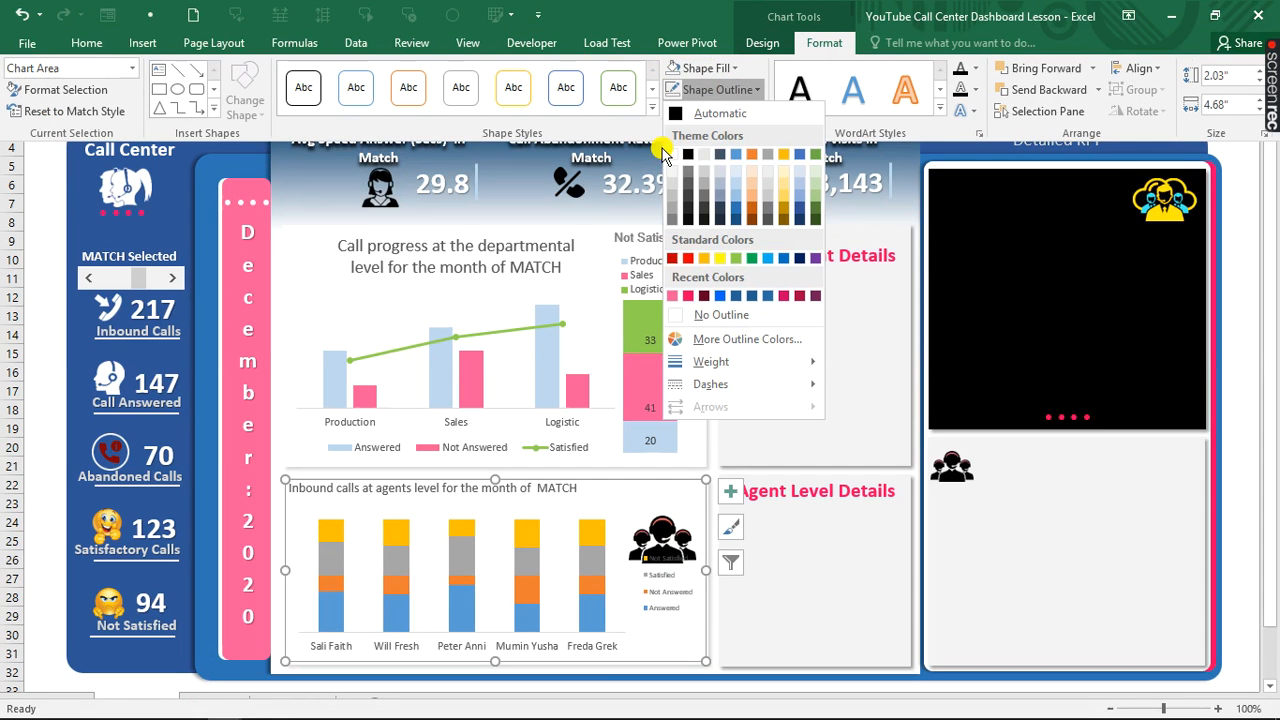
left_click(676, 314)
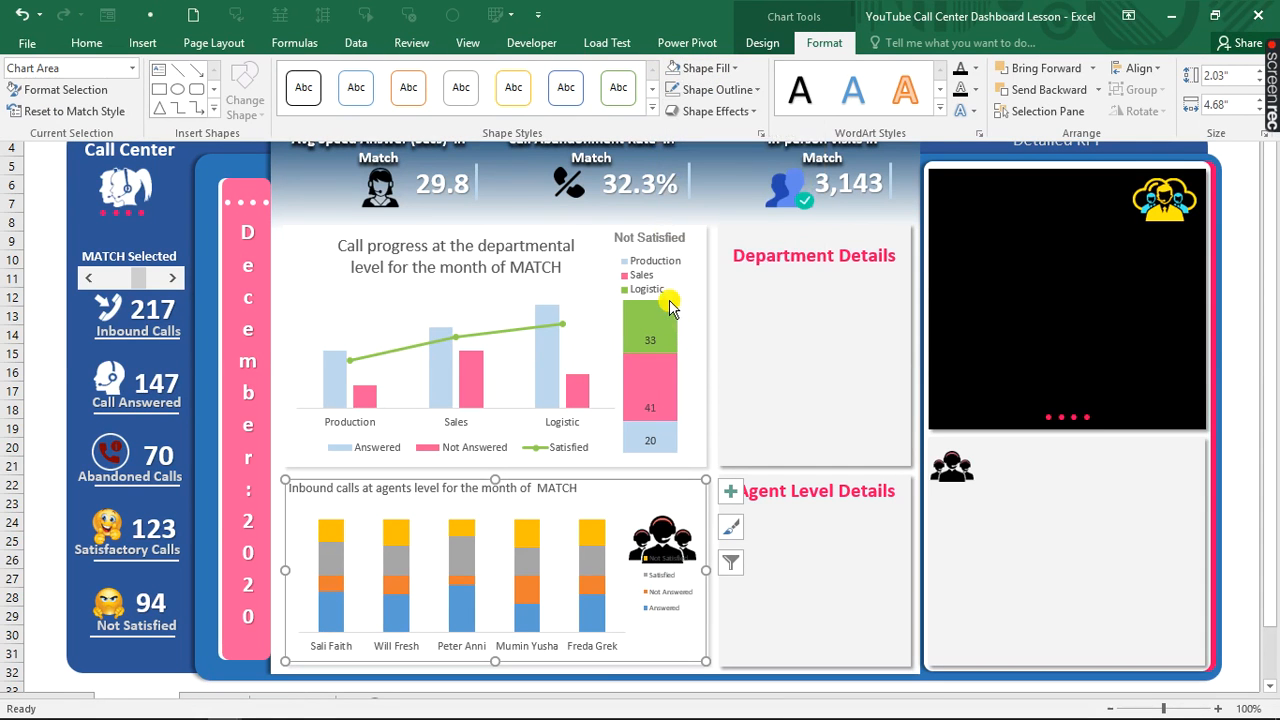
- Move the agents chart's legend down so it sits just below the headset team icon
left_click(669, 600)
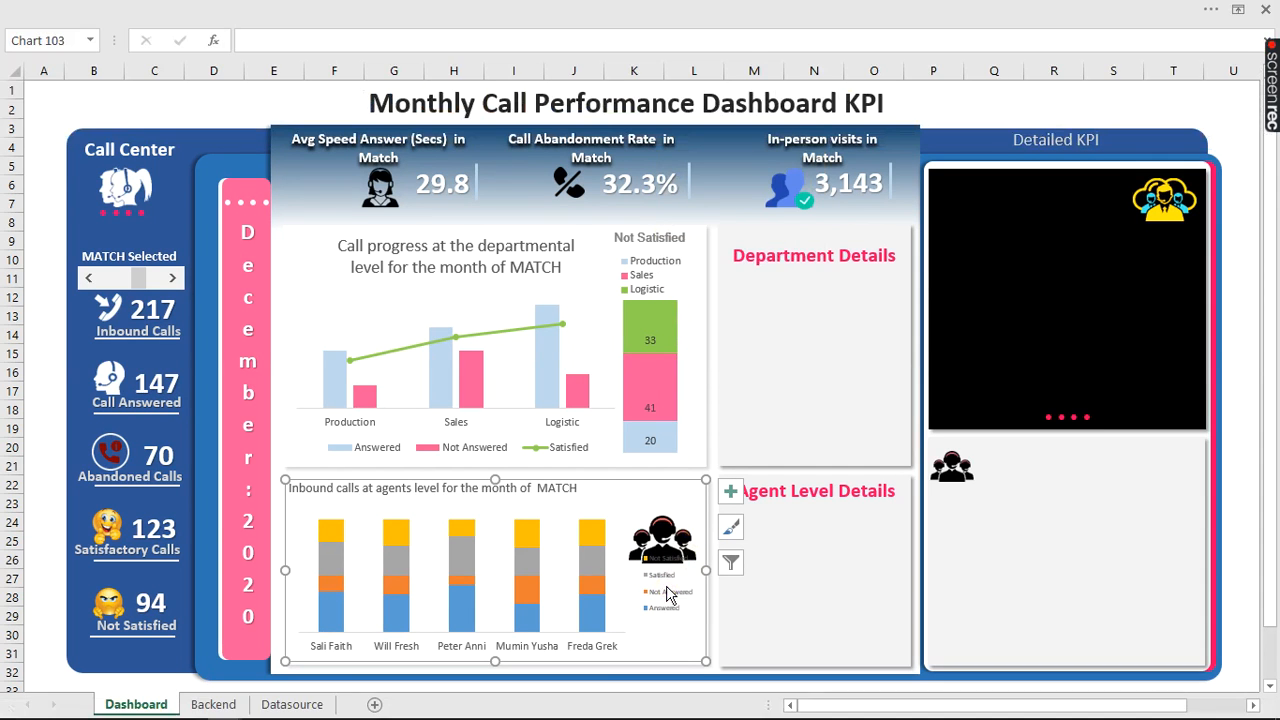
left_click(669, 595)
left_click_drag(690, 550, 689, 572)
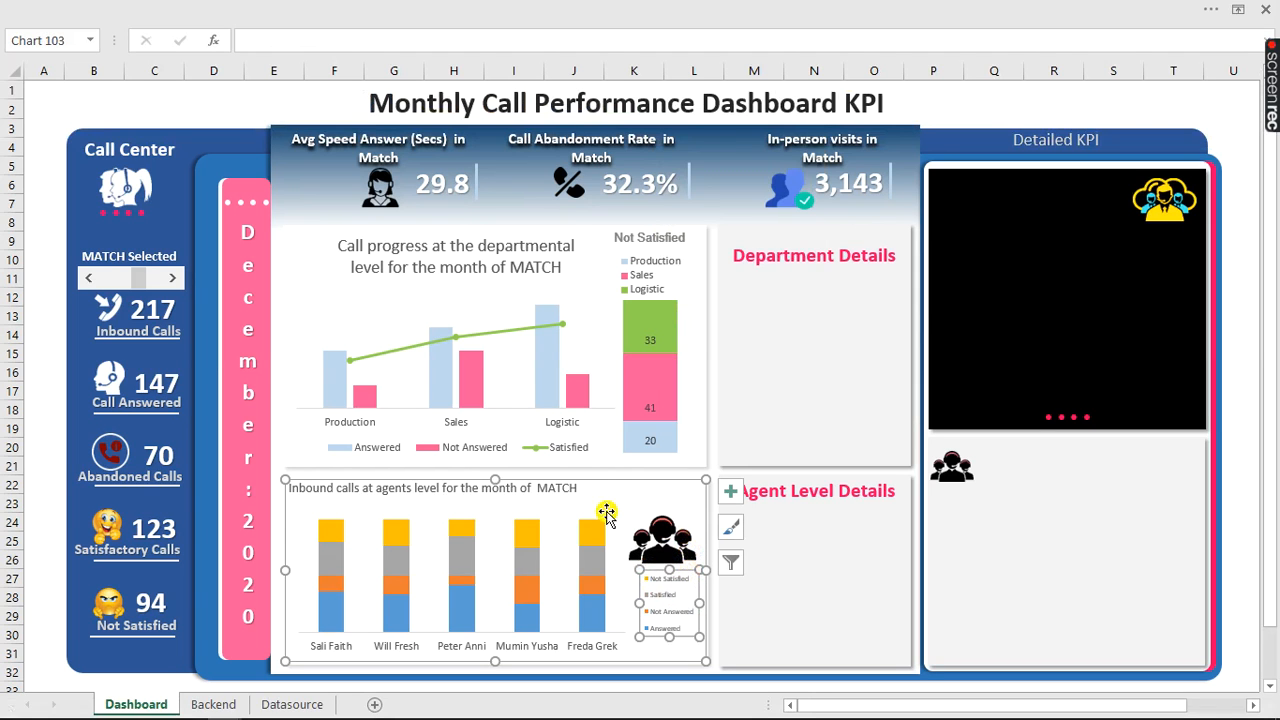
- Make the agents chart's legend bold at font size 7 and enlarge its box downward and to the left to fit all four entries
left_click(150, 10)
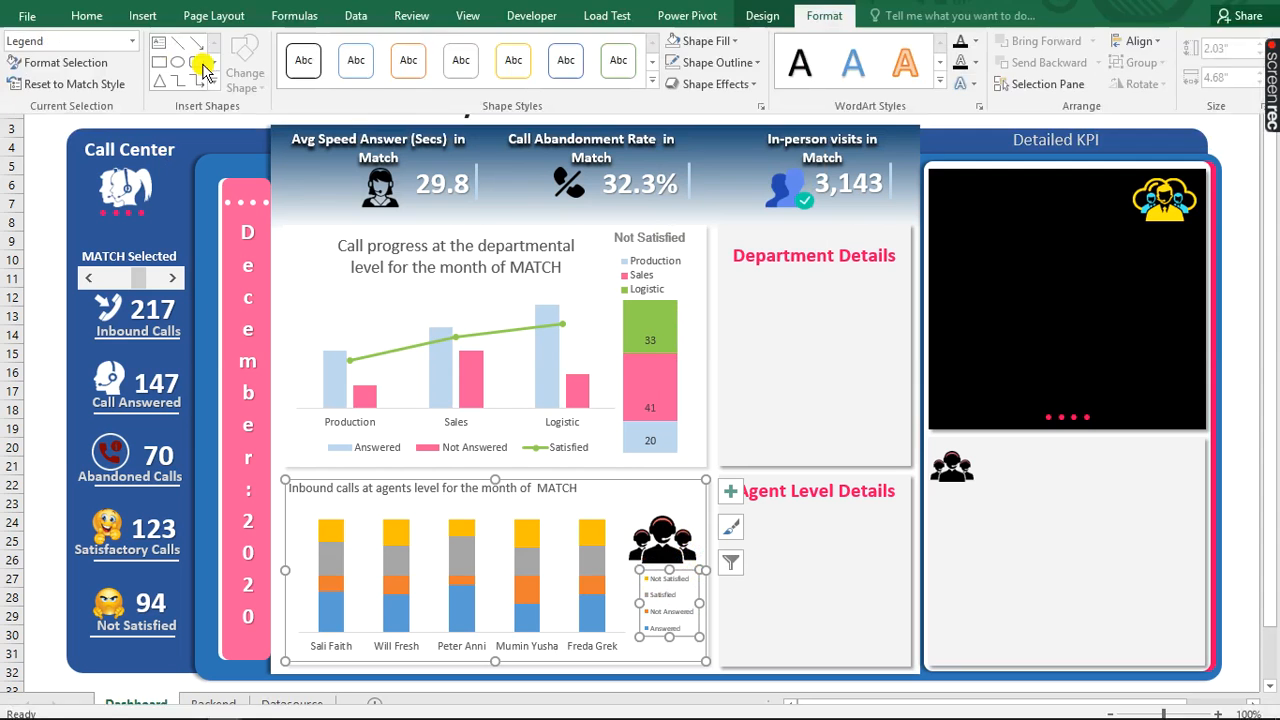
left_click(90, 43)
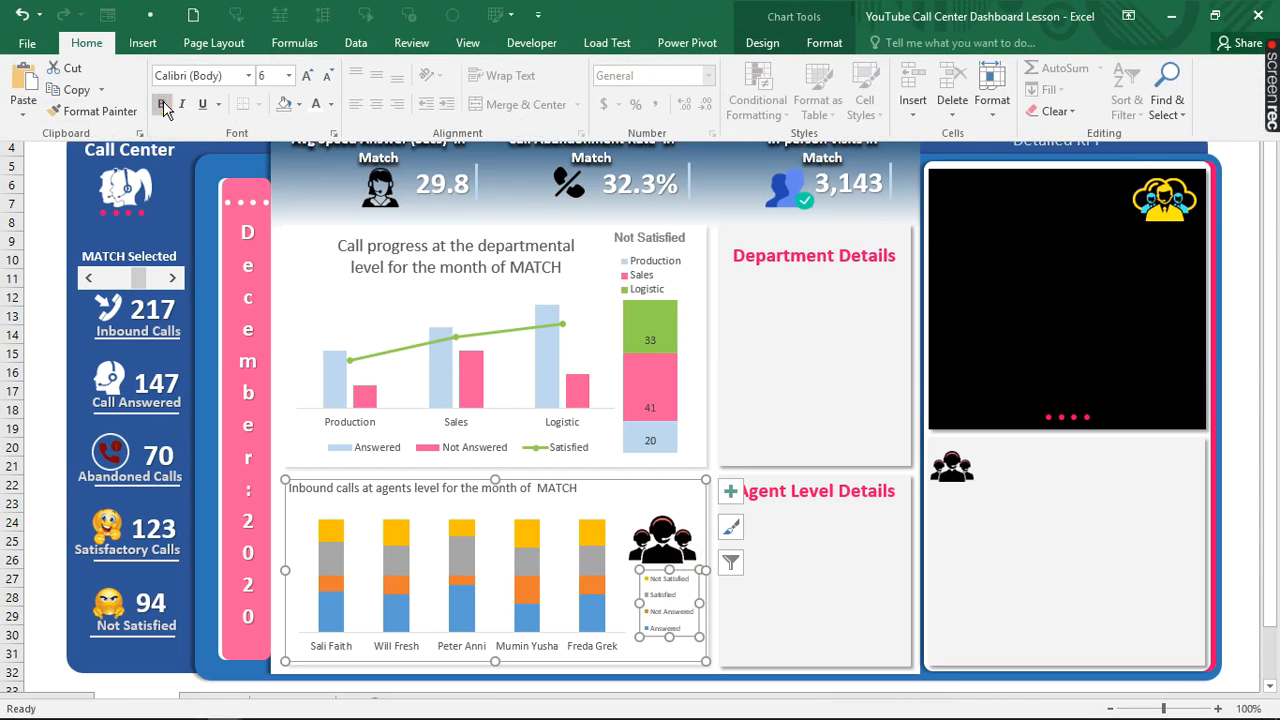
left_click(307, 80)
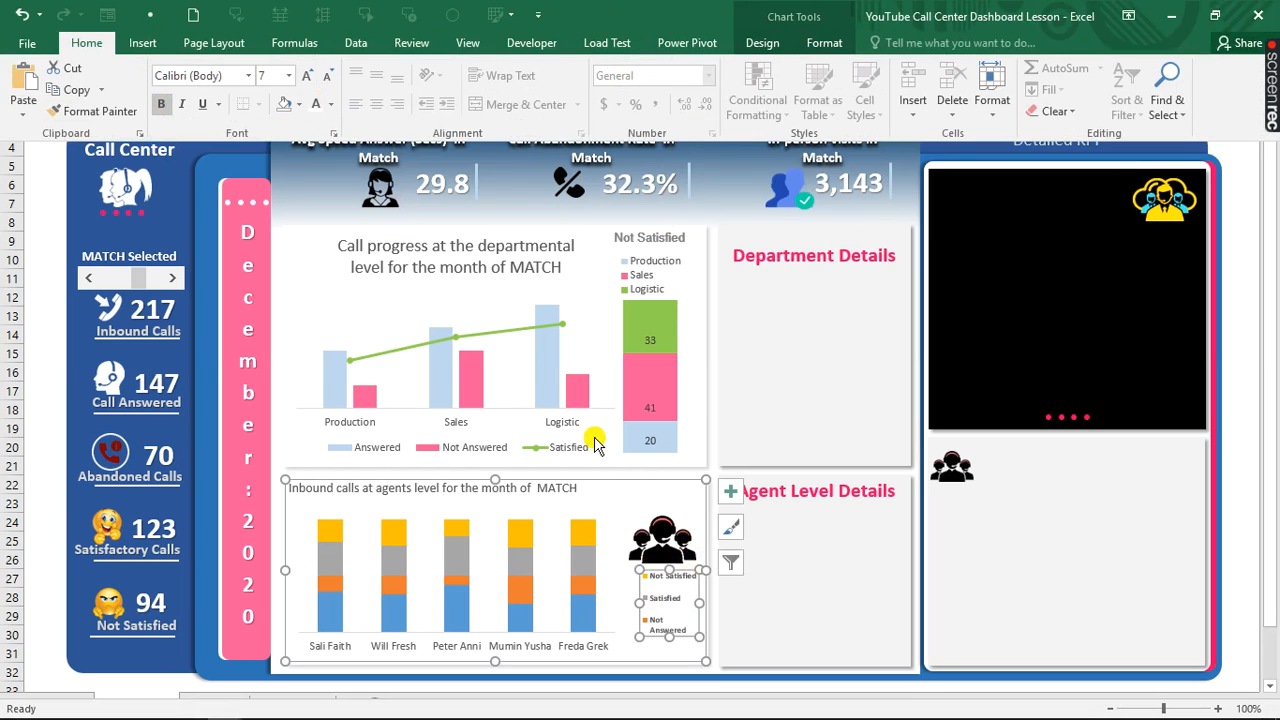
key("ctrl+shift+F1")
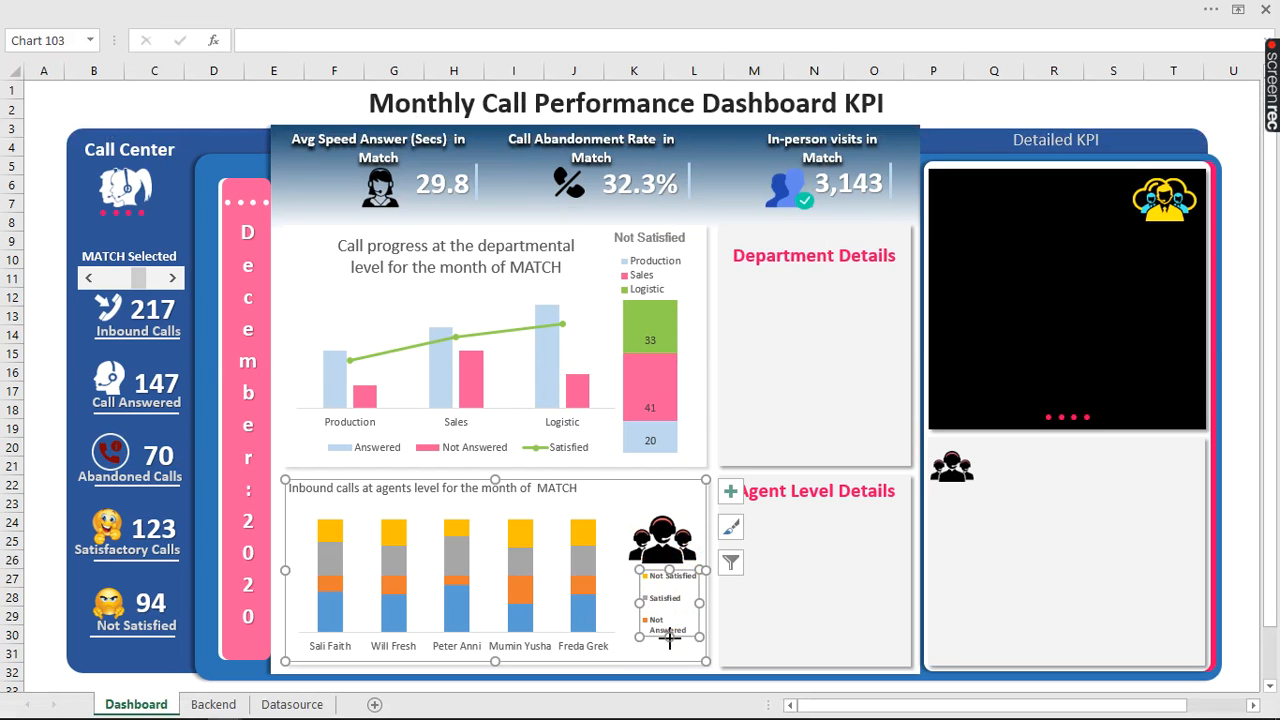
left_click_drag(669, 638, 669, 660)
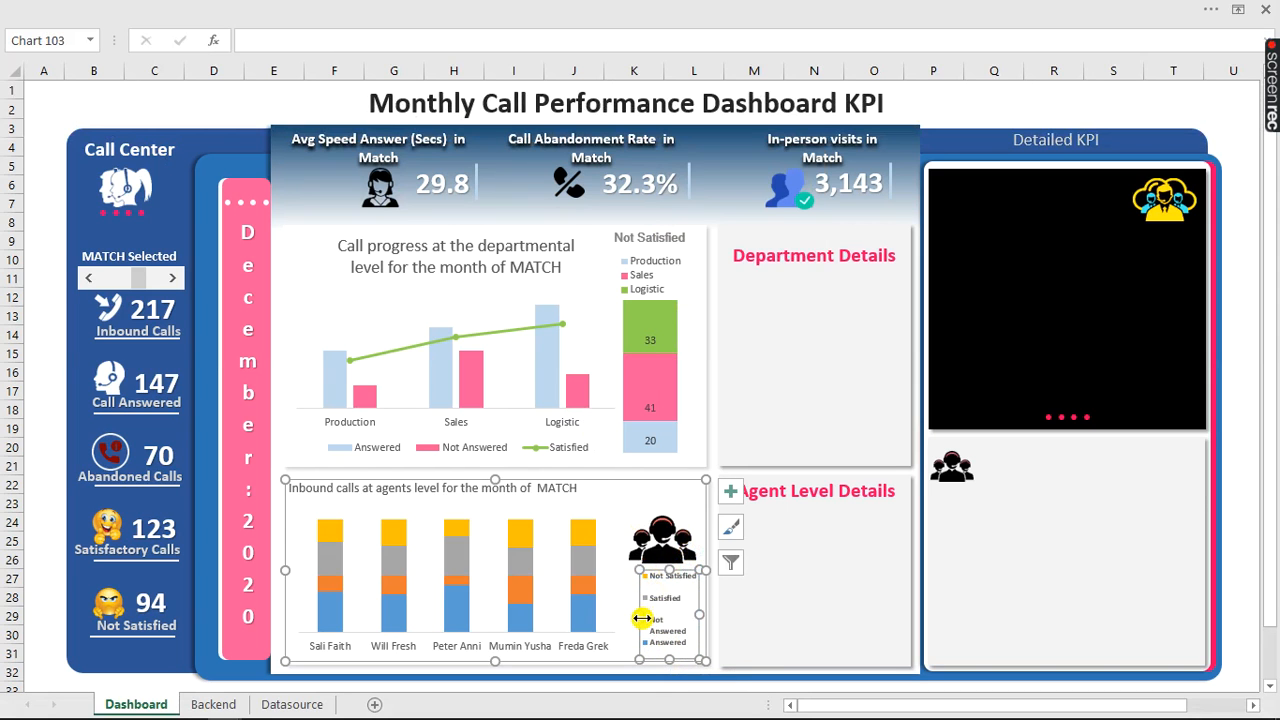
left_click_drag(638, 617, 632, 619)
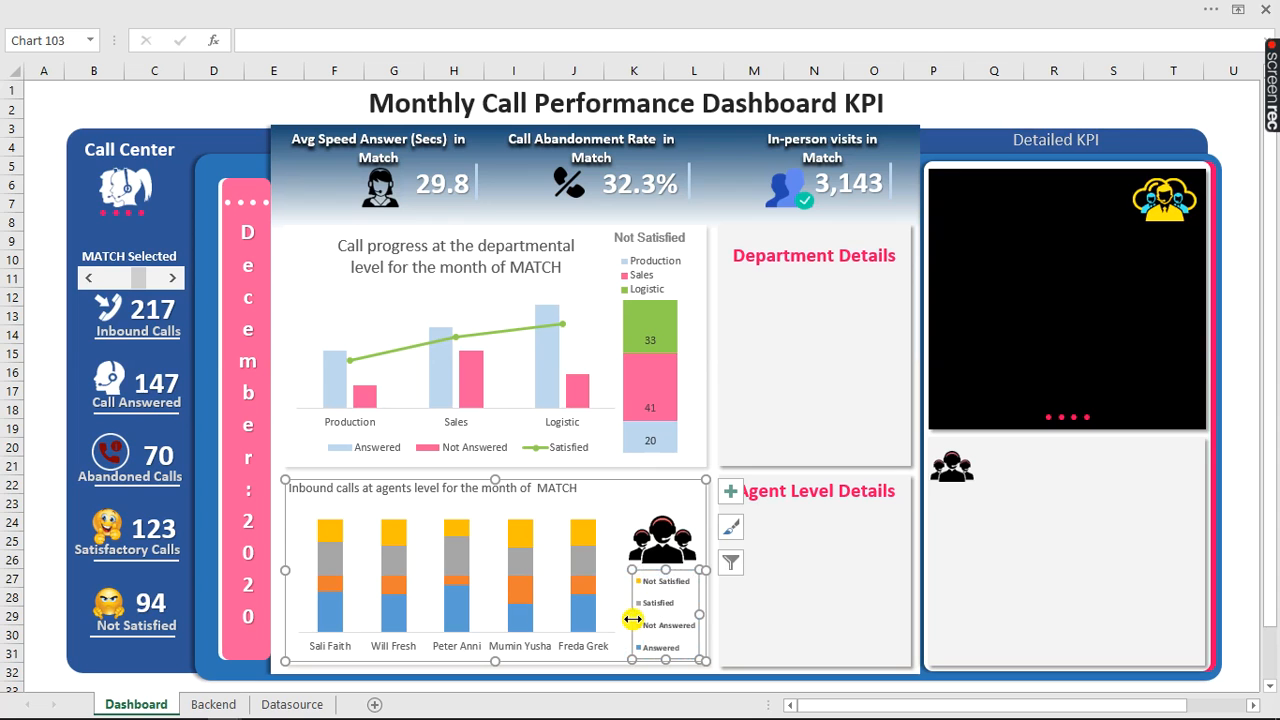
- Move the agents chart's legend slightly up, closer to the headset team icon
left_click(665, 546)
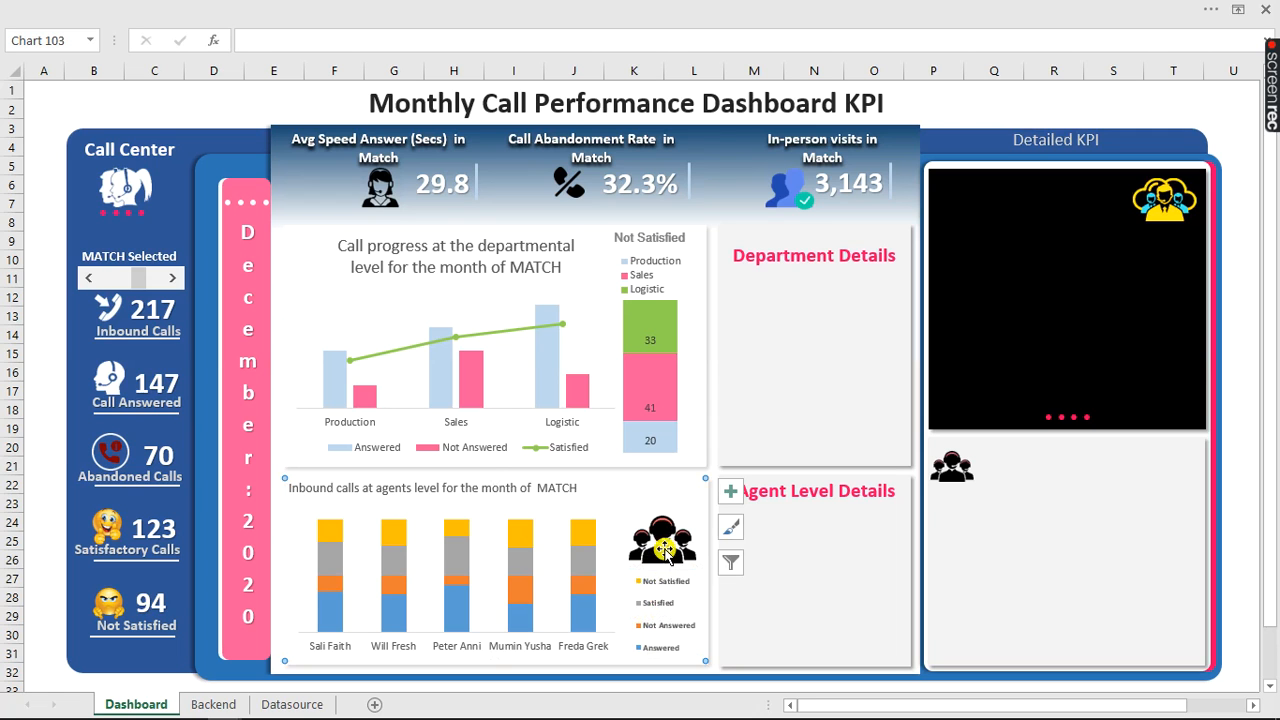
left_click(665, 546)
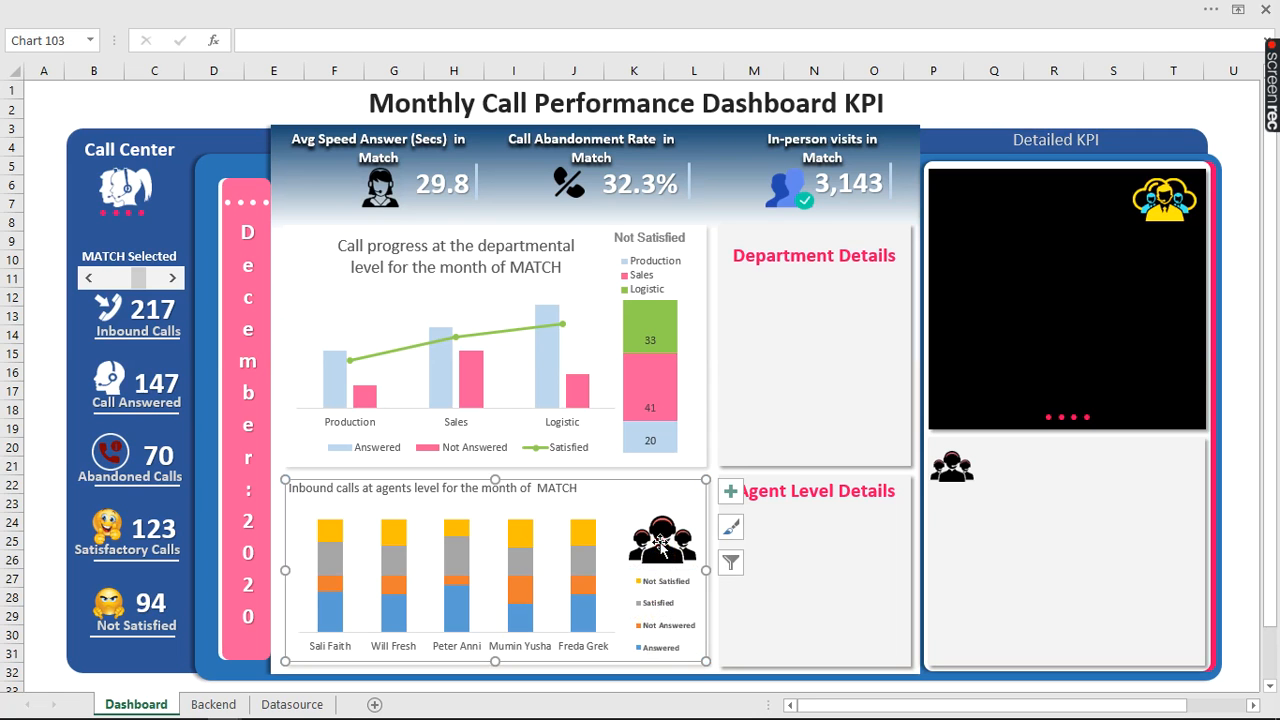
left_click(45, 171)
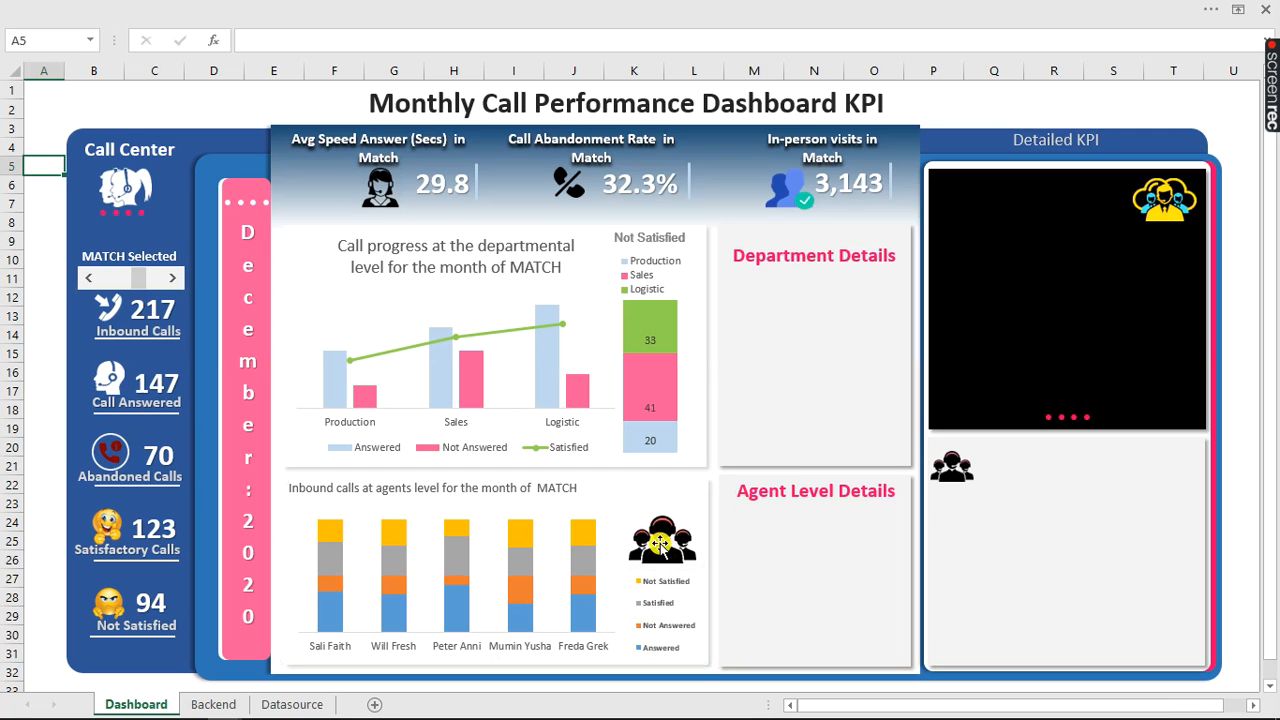
left_click(660, 543)
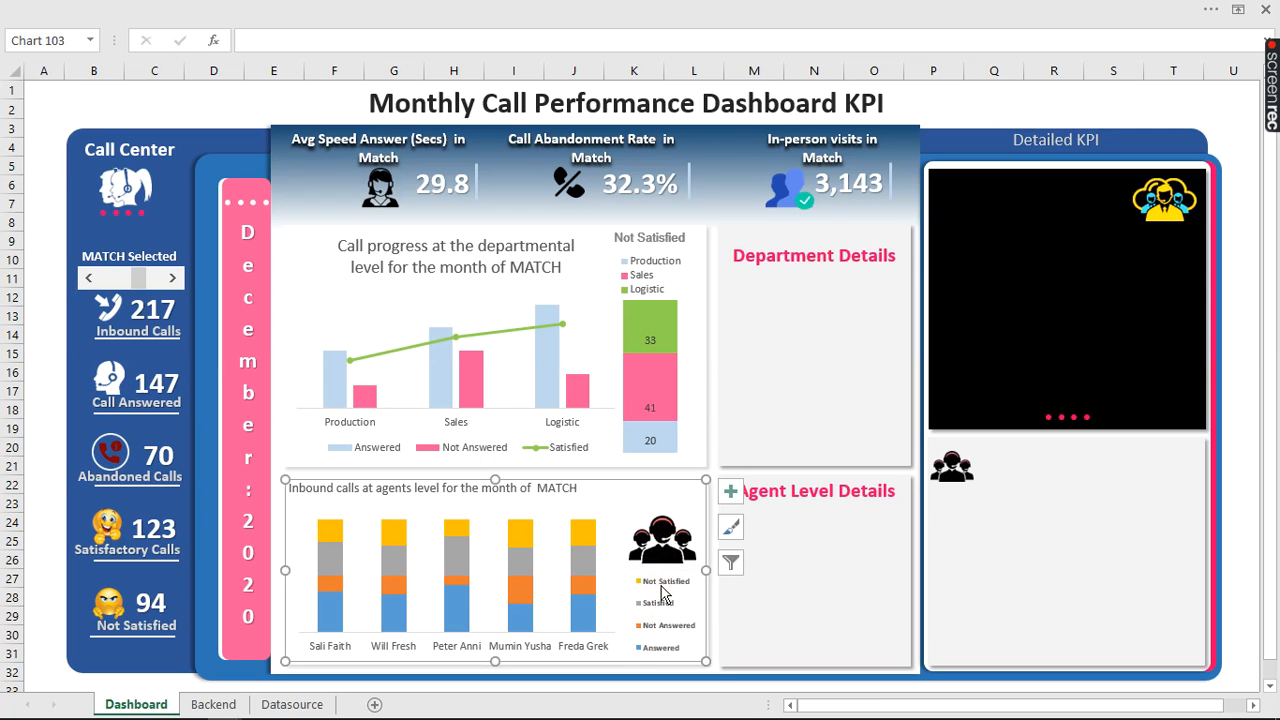
left_click(662, 589)
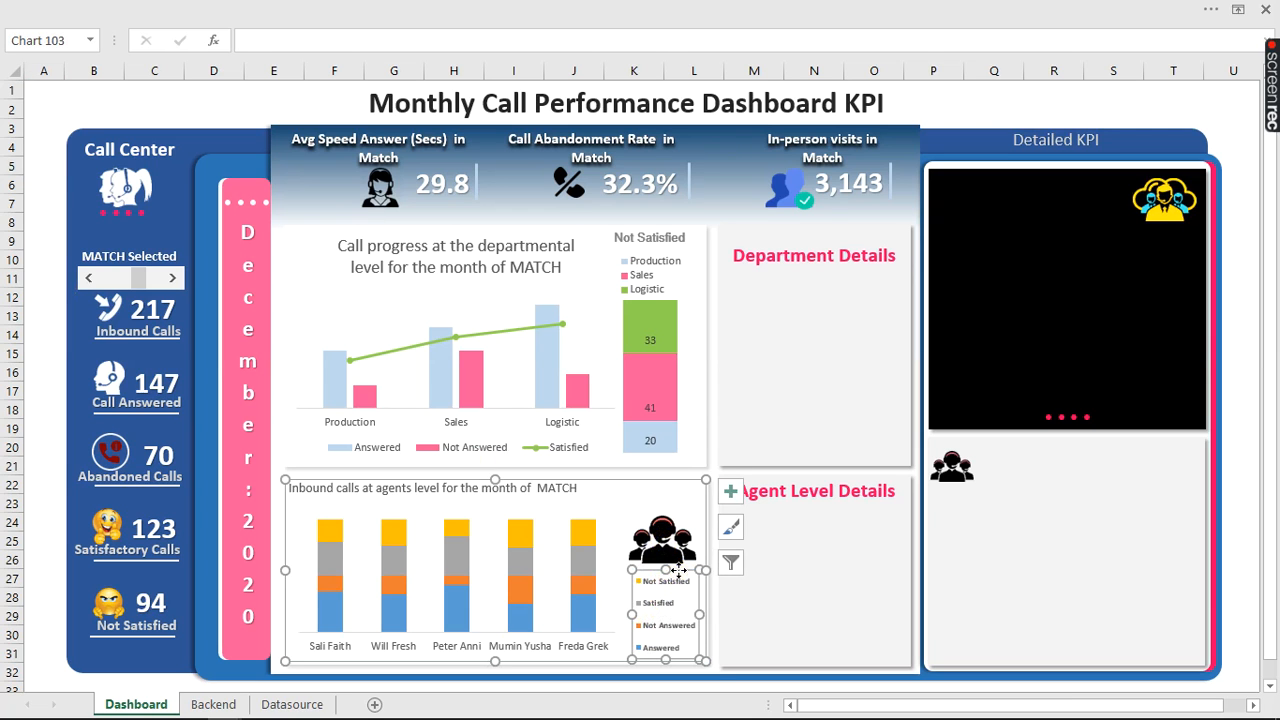
left_click_drag(679, 569, 679, 562)
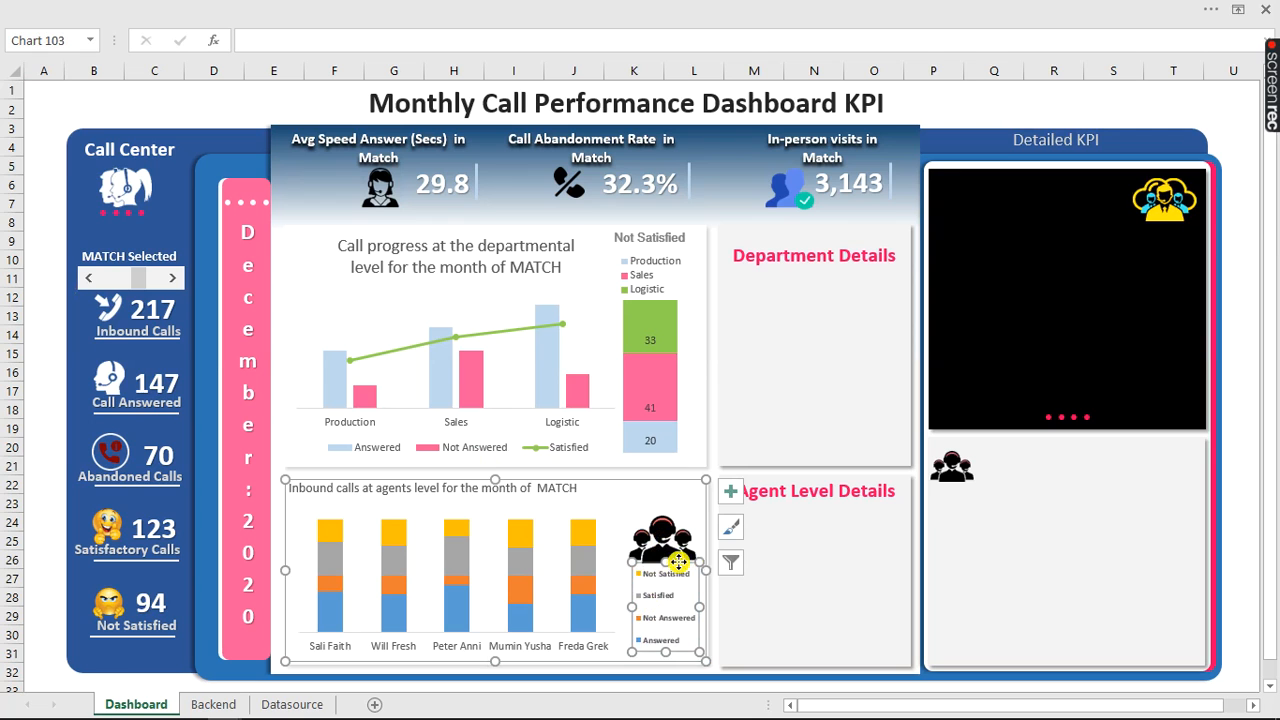
left_click(34, 220)
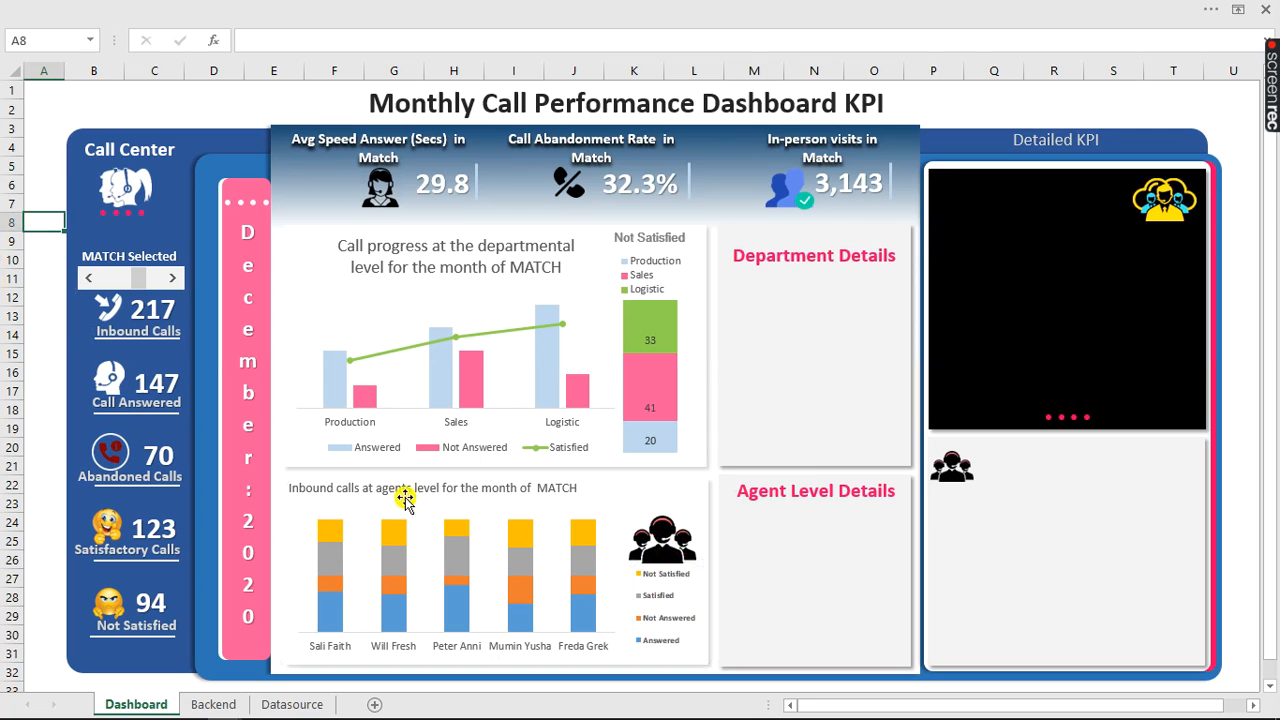
- Fill the Answered series in the agents chart with Blue, Accent 1, Lighter 40%
left_click(395, 614)
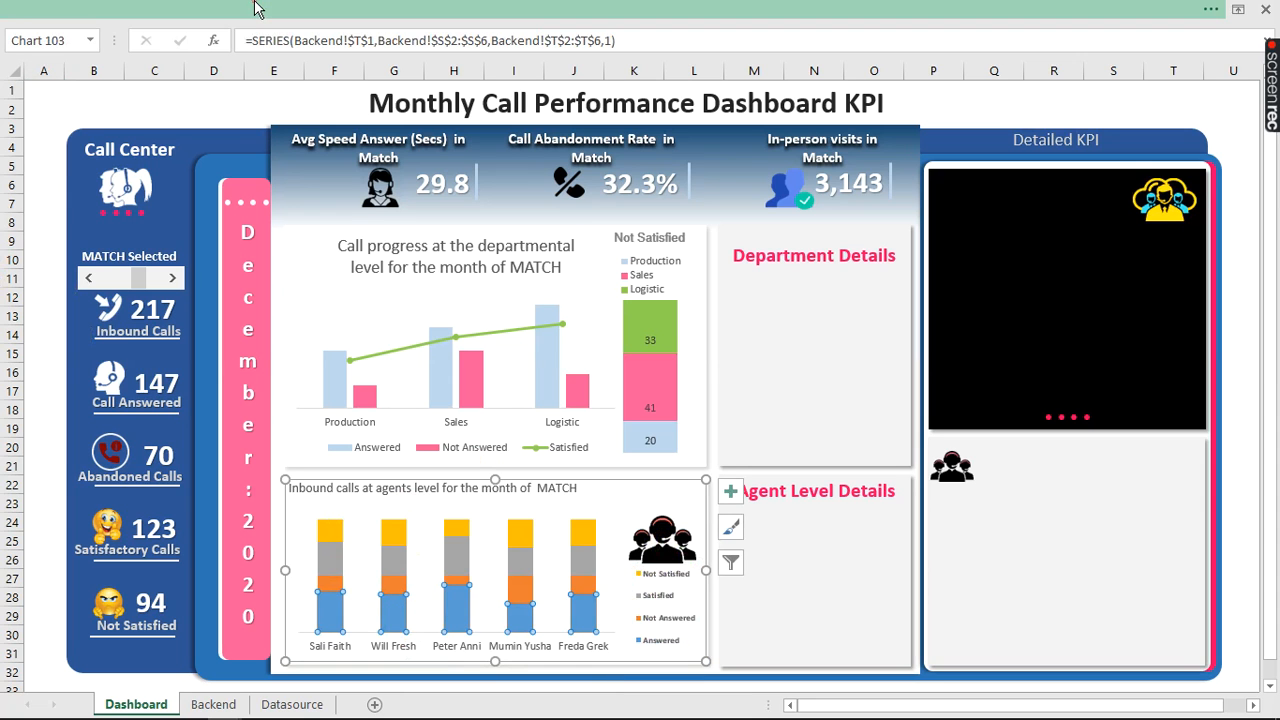
left_click(292, 9)
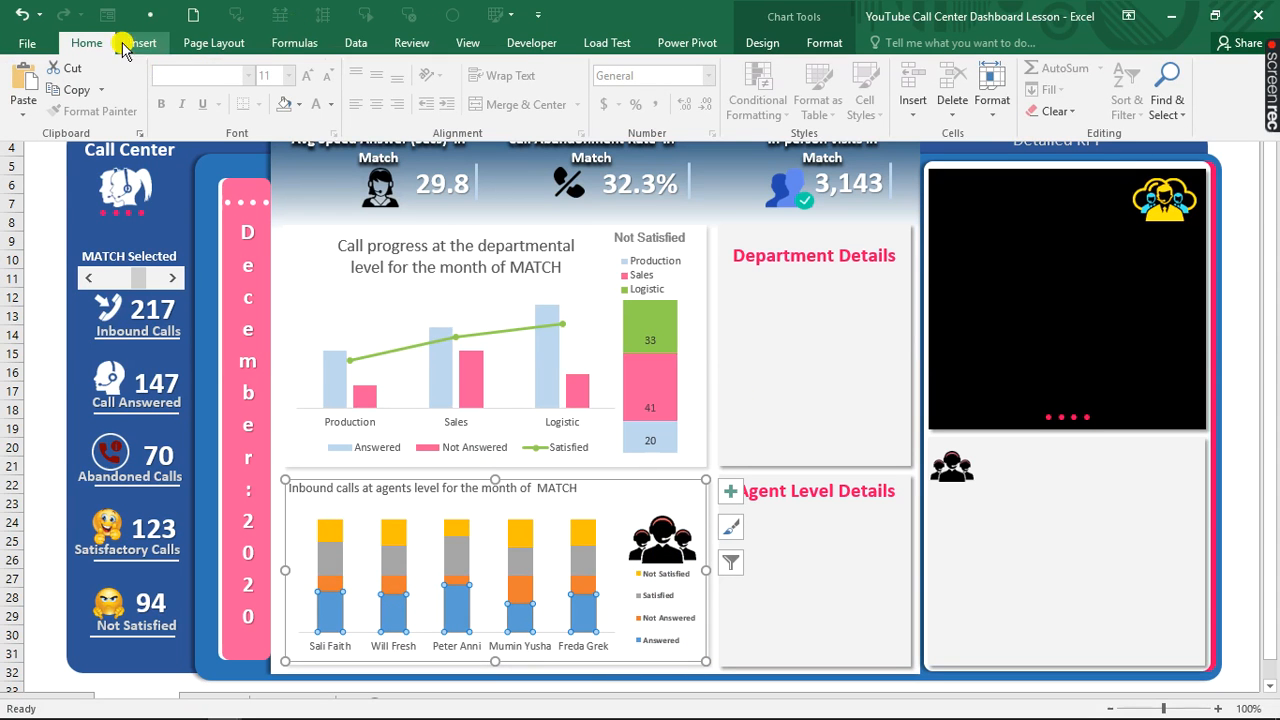
left_click(298, 104)
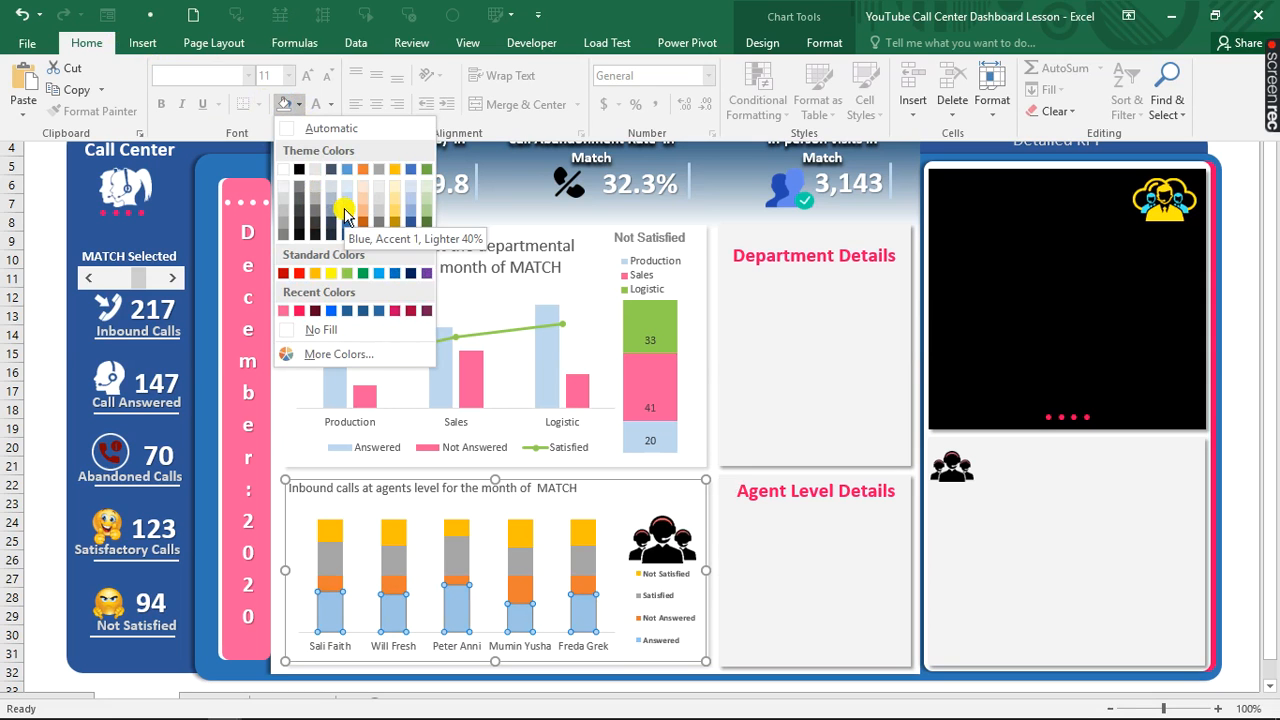
left_click(345, 213)
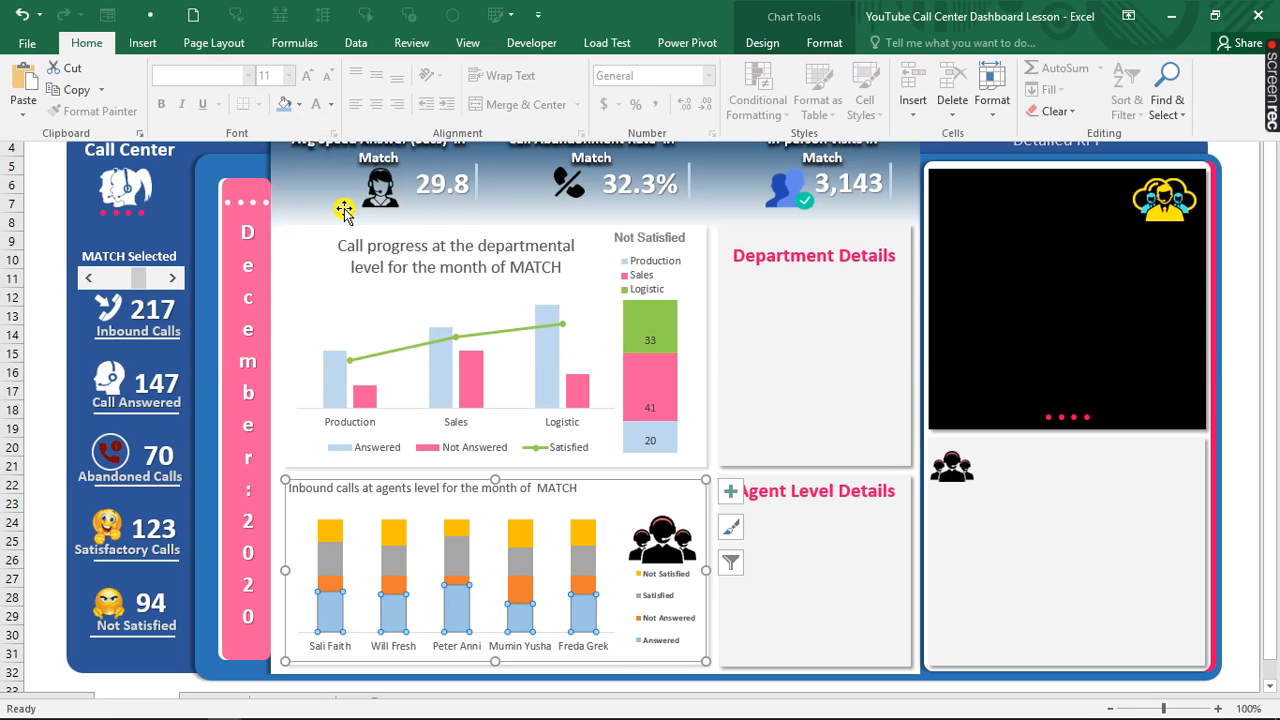
- Fill the Not Answered series in the agents chart with the recently used pink
left_click(586, 584)
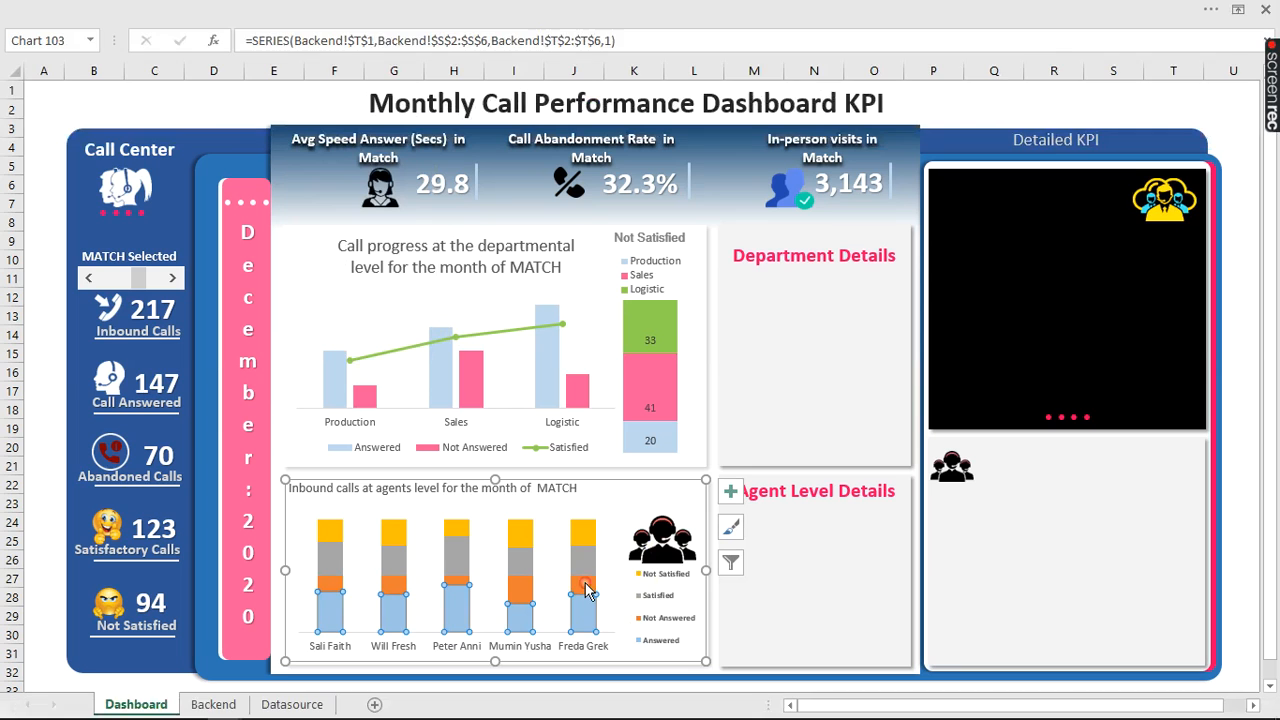
left_click(586, 586)
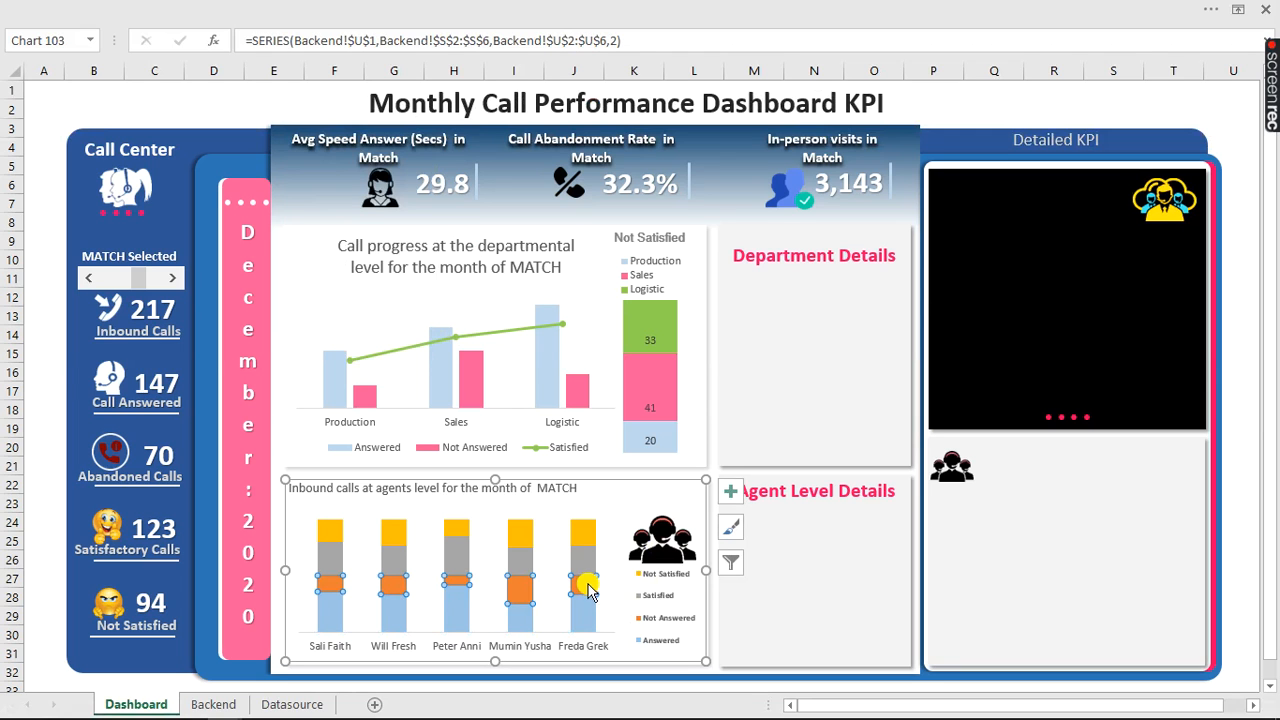
left_click(205, 9)
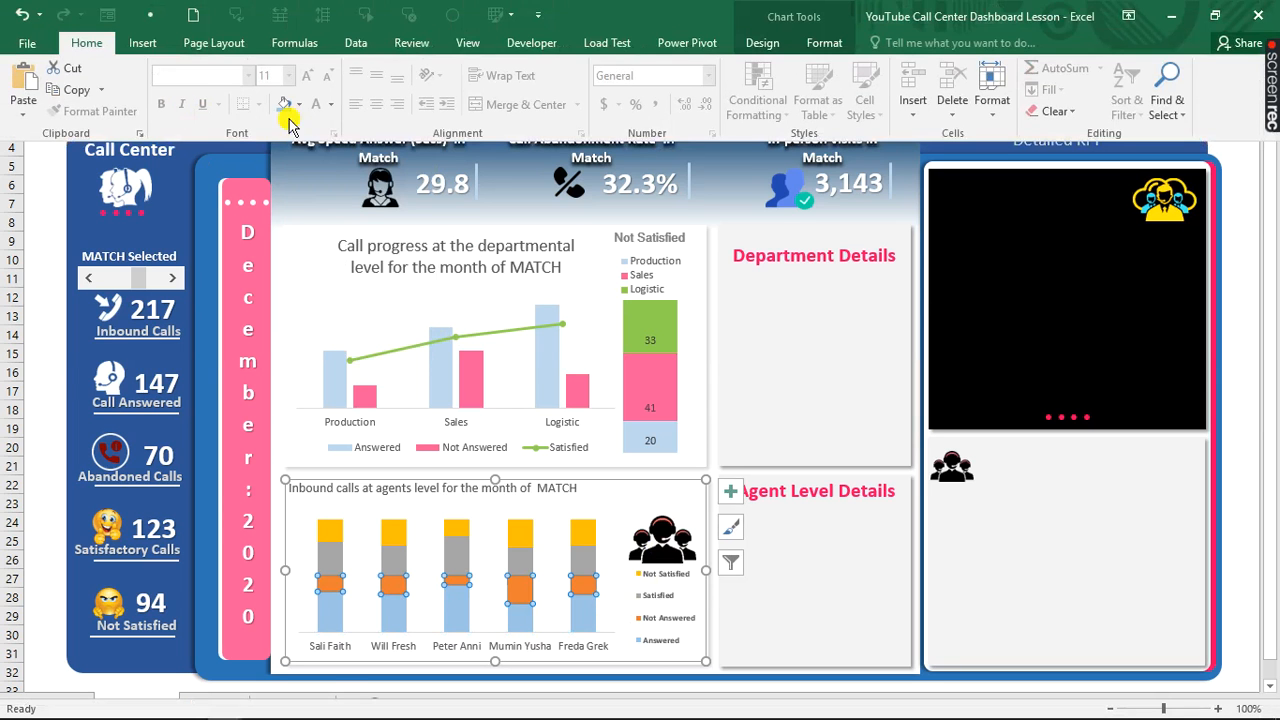
left_click(299, 104)
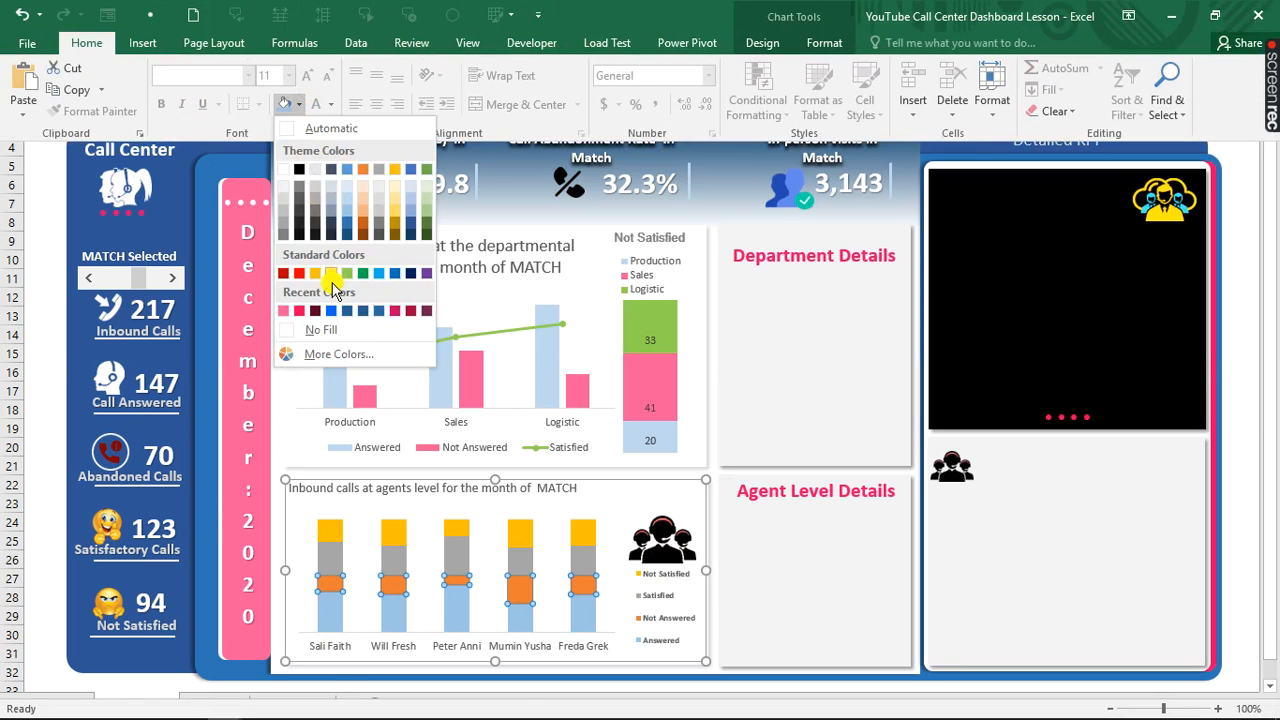
left_click(284, 313)
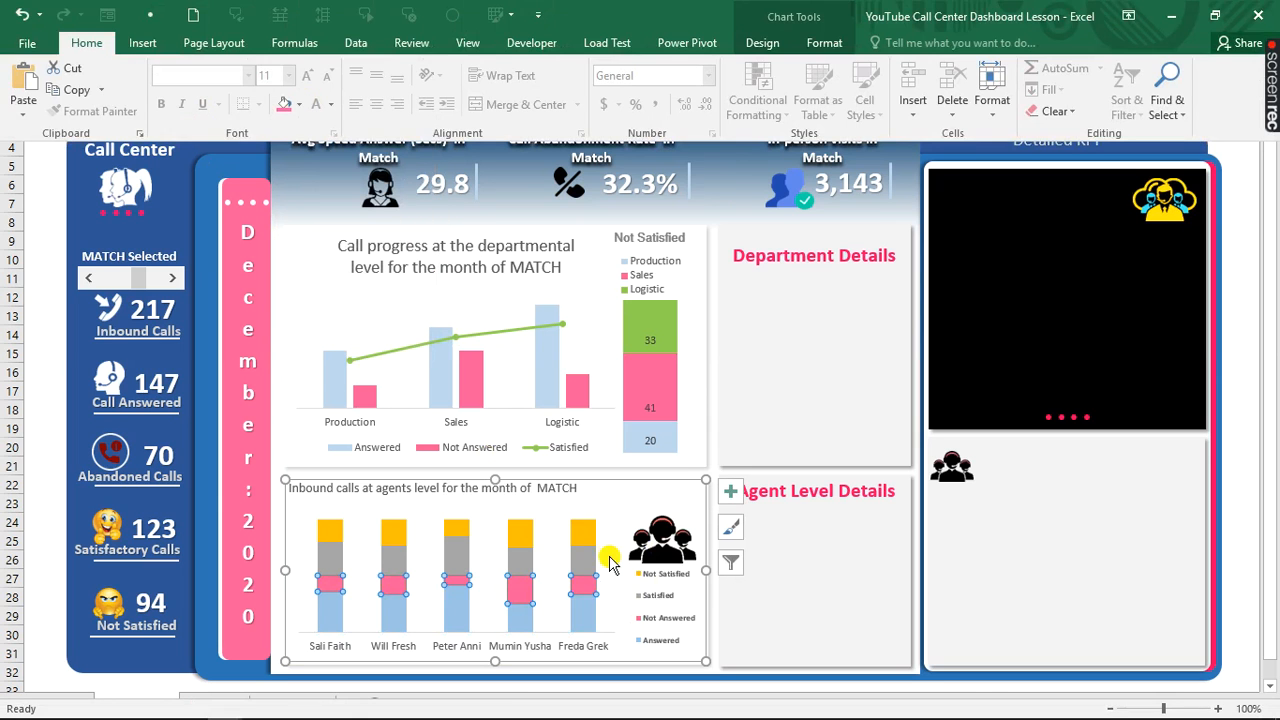
- Fill the Satisfied series in the agents chart with the standard light green
left_click(585, 566)
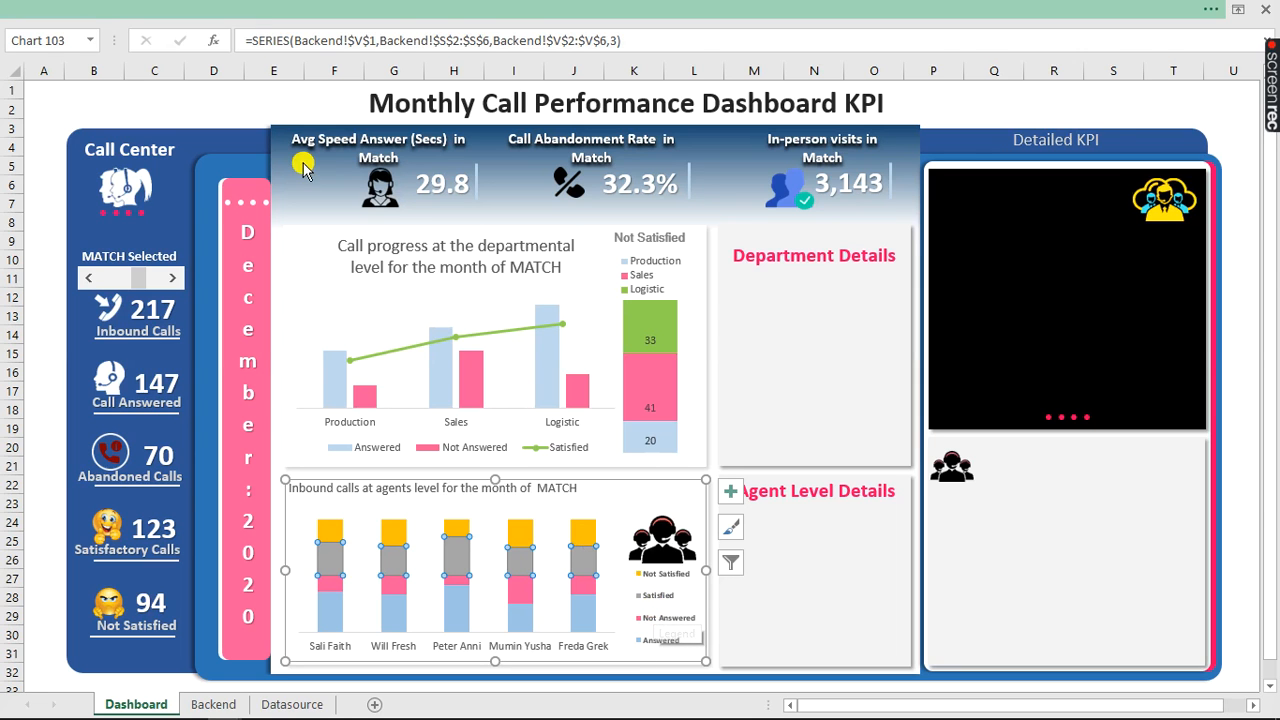
left_click(303, 9)
left_click(299, 102)
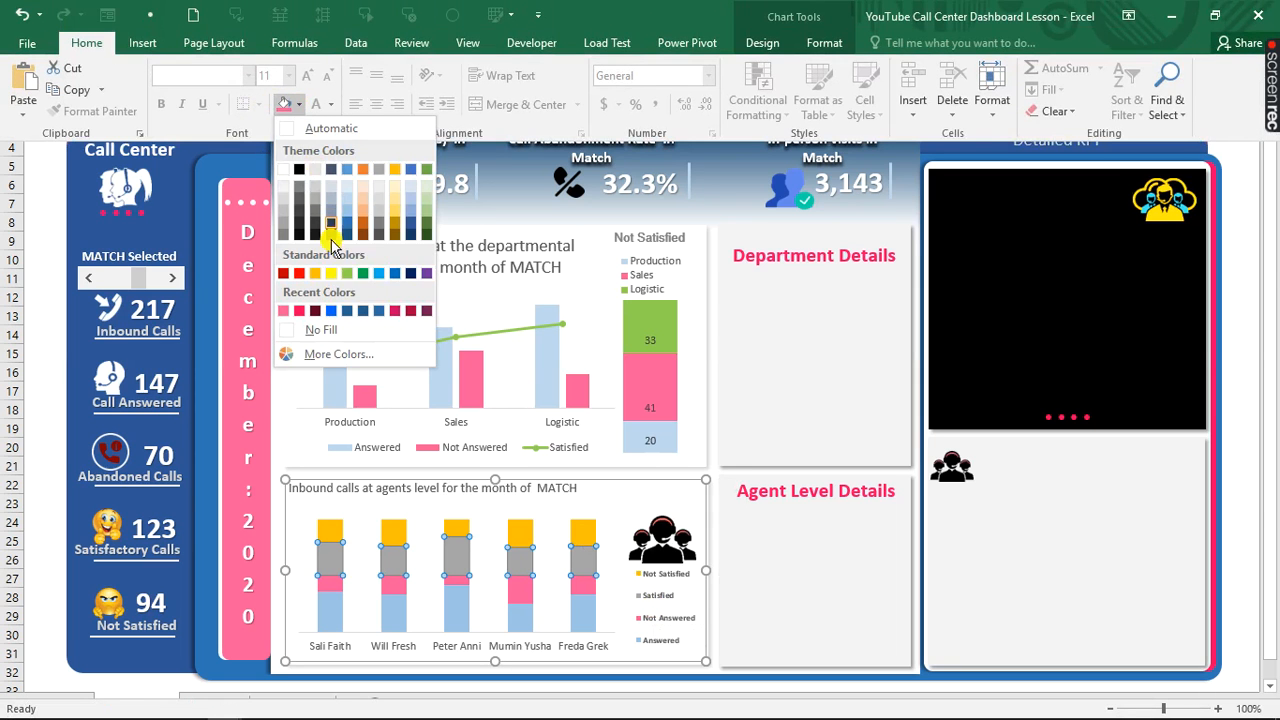
left_click(347, 274)
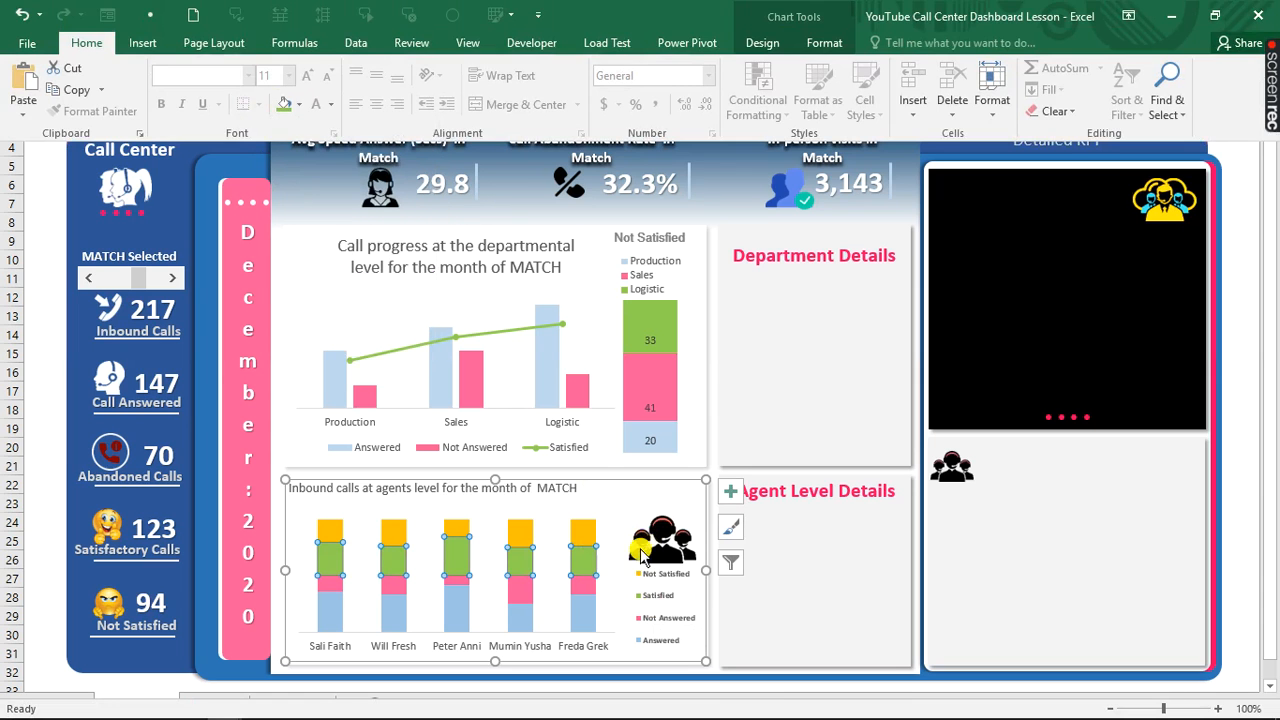
- Fill the Not Satisfied series in the agents chart with the standard dark red
left_click(589, 533)
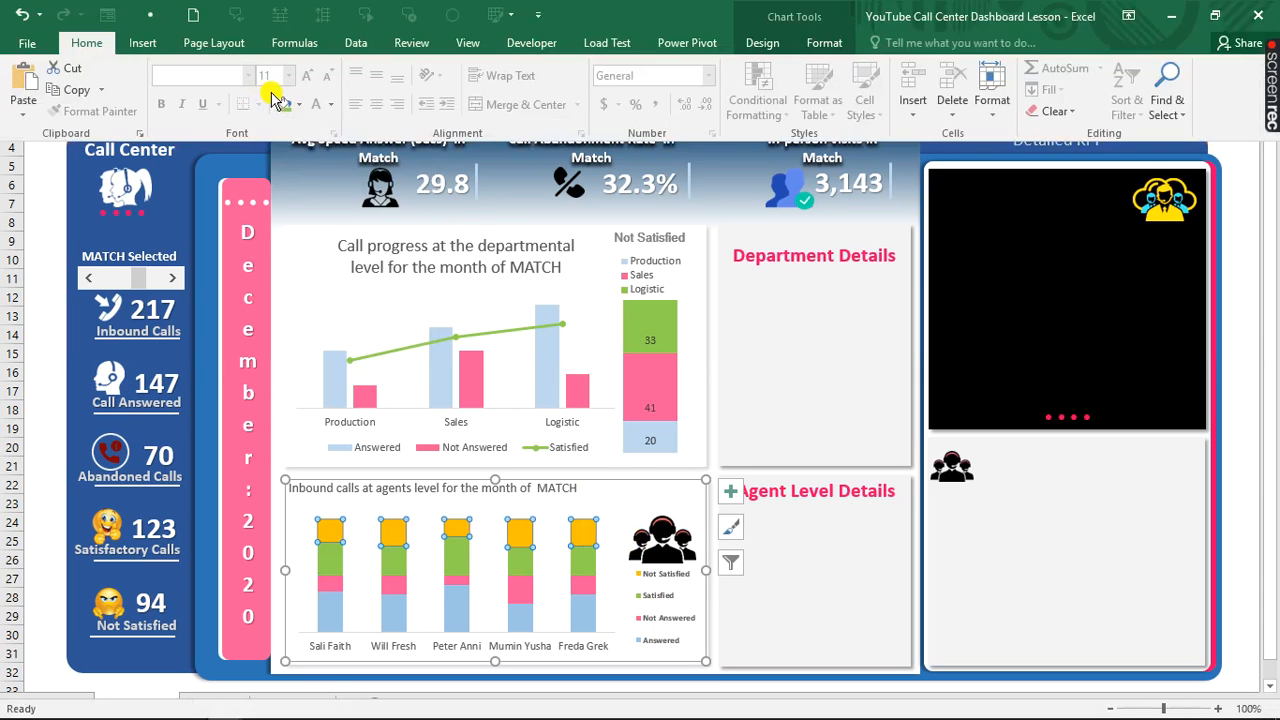
left_click(299, 102)
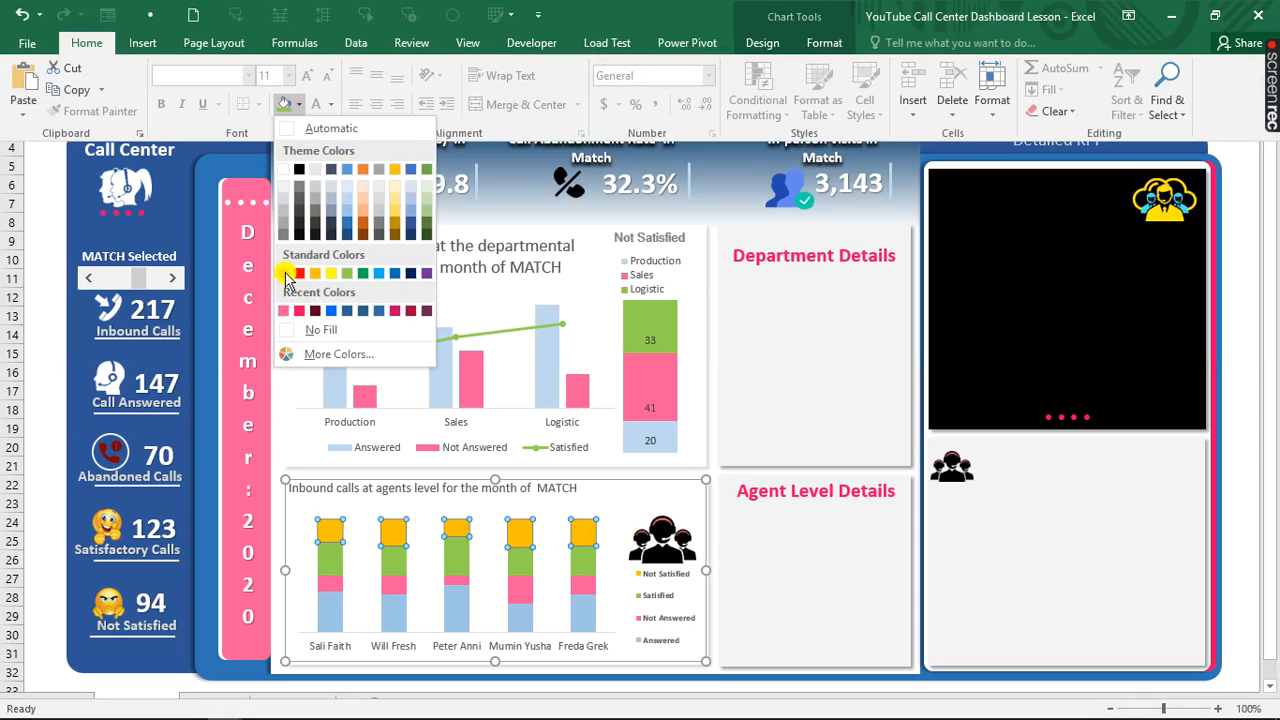
left_click(285, 274)
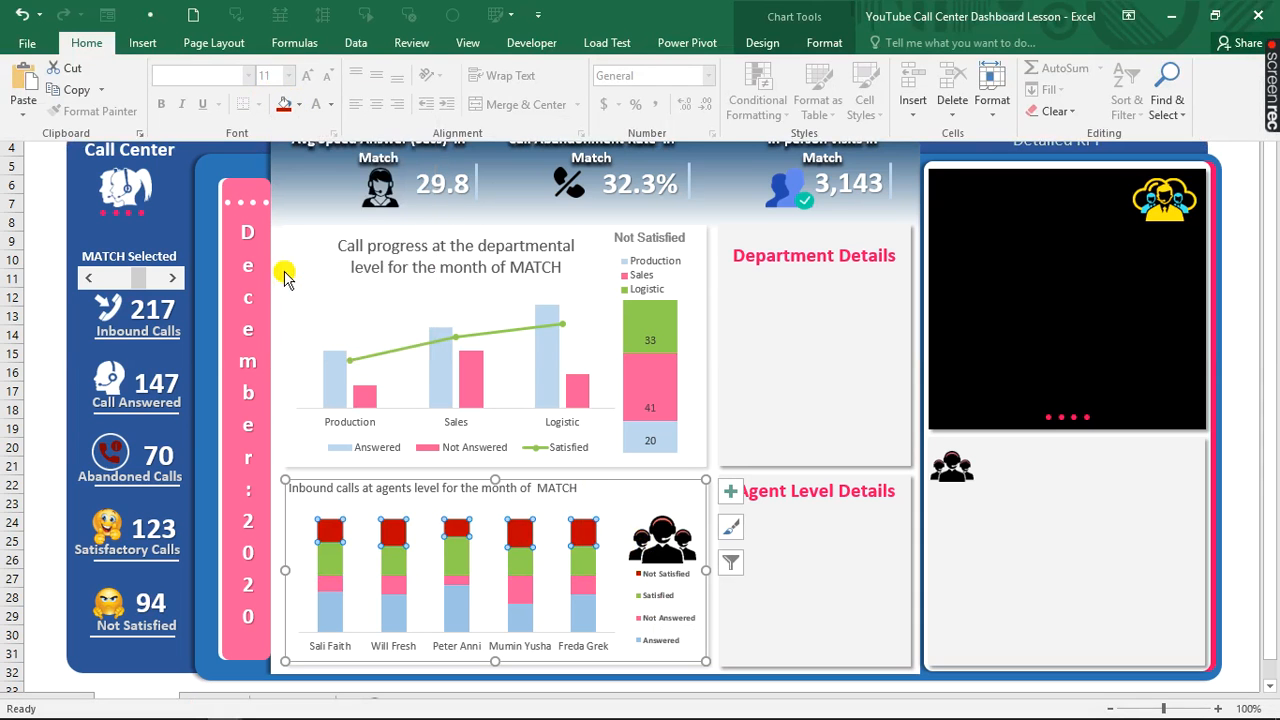
left_click(39, 168)
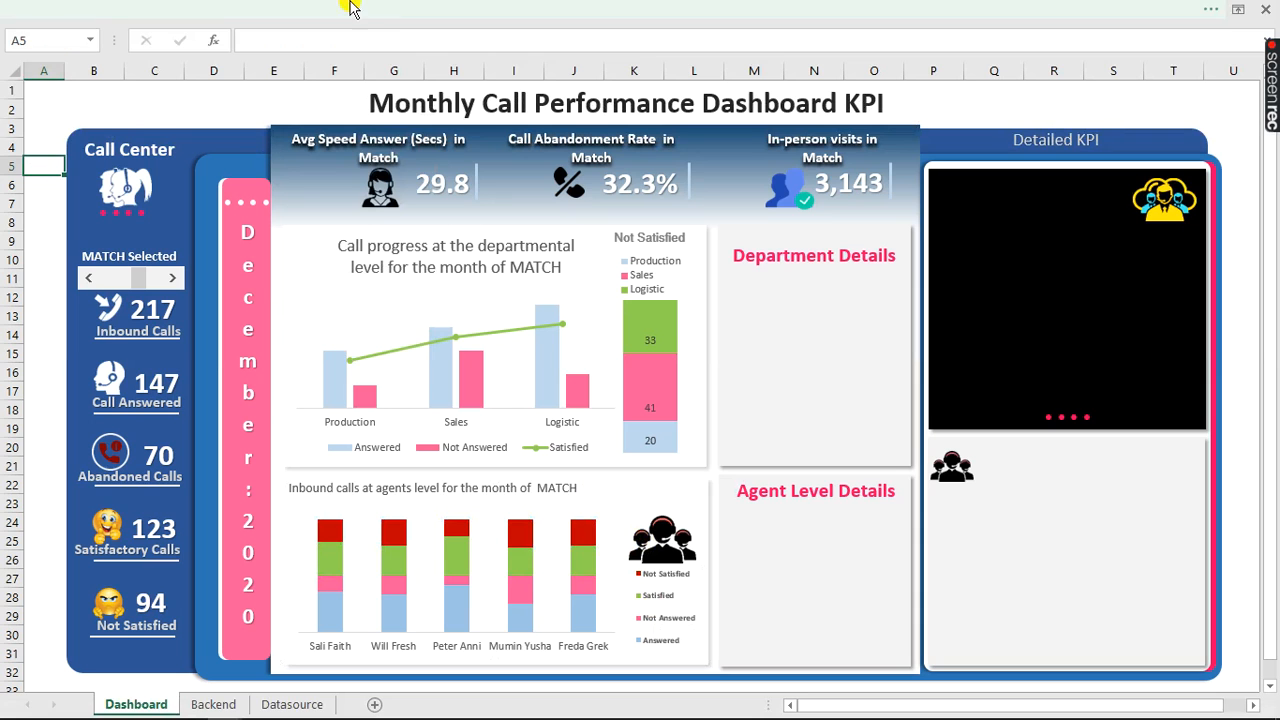
- Move the departmental chart's title to the chart's upper-left corner and reduce its font size to 10.5
left_click(355, 255)
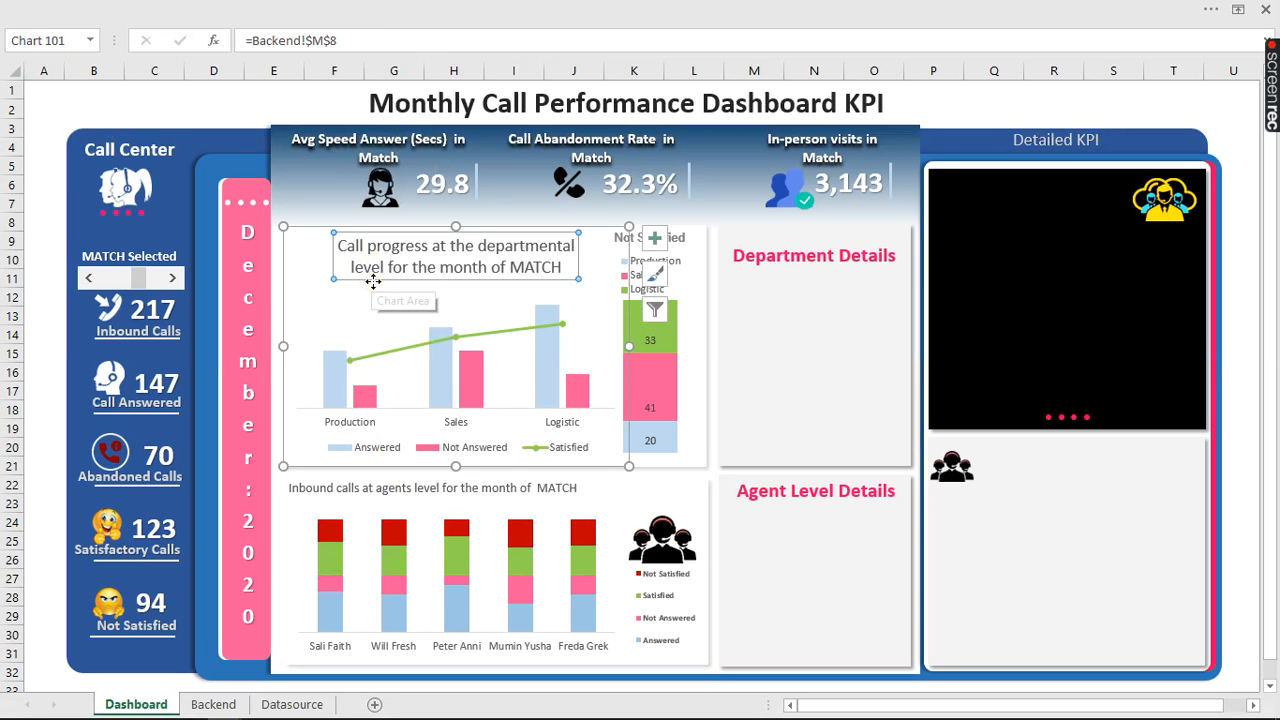
left_click_drag(371, 282, 325, 280)
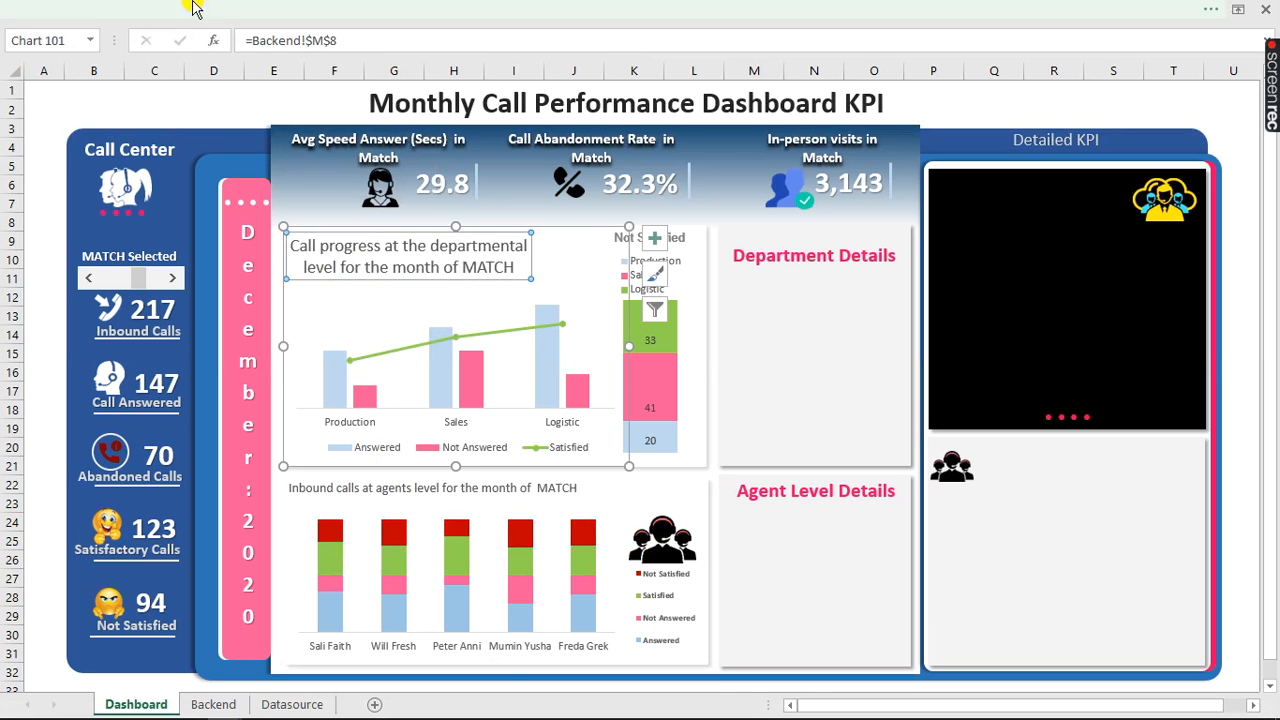
left_click(287, 8)
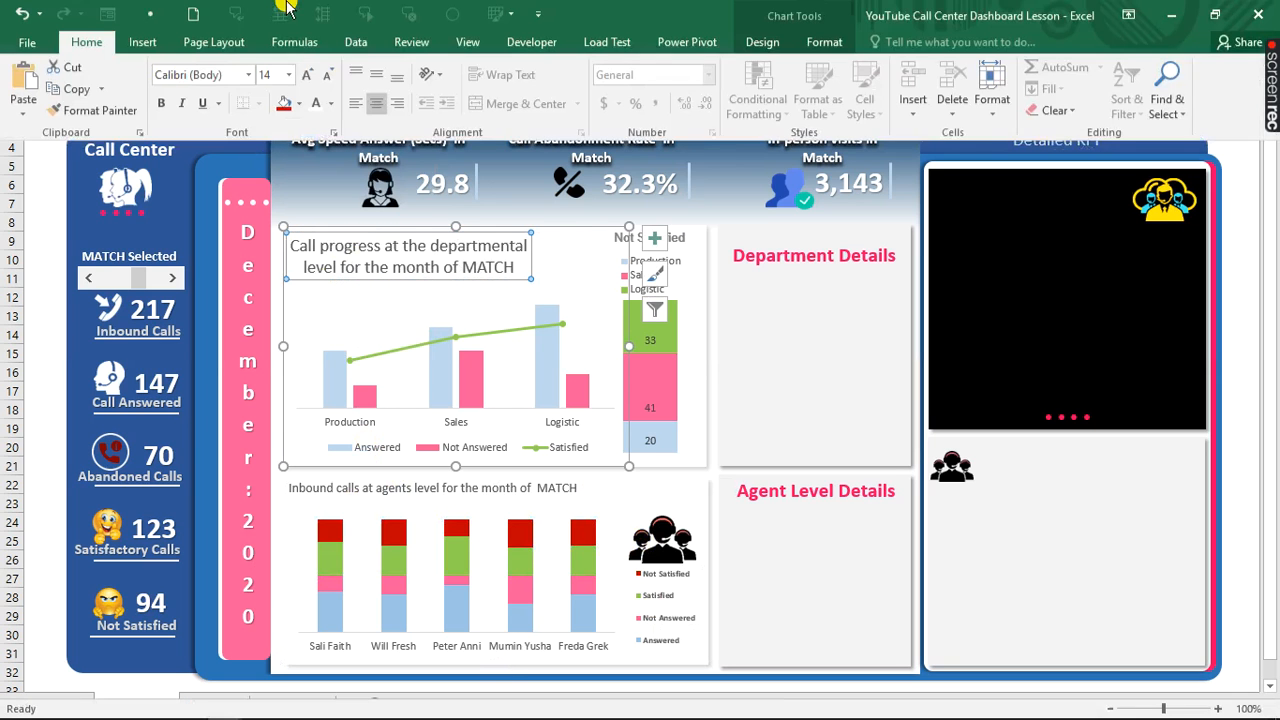
left_click(327, 76)
left_click(327, 78)
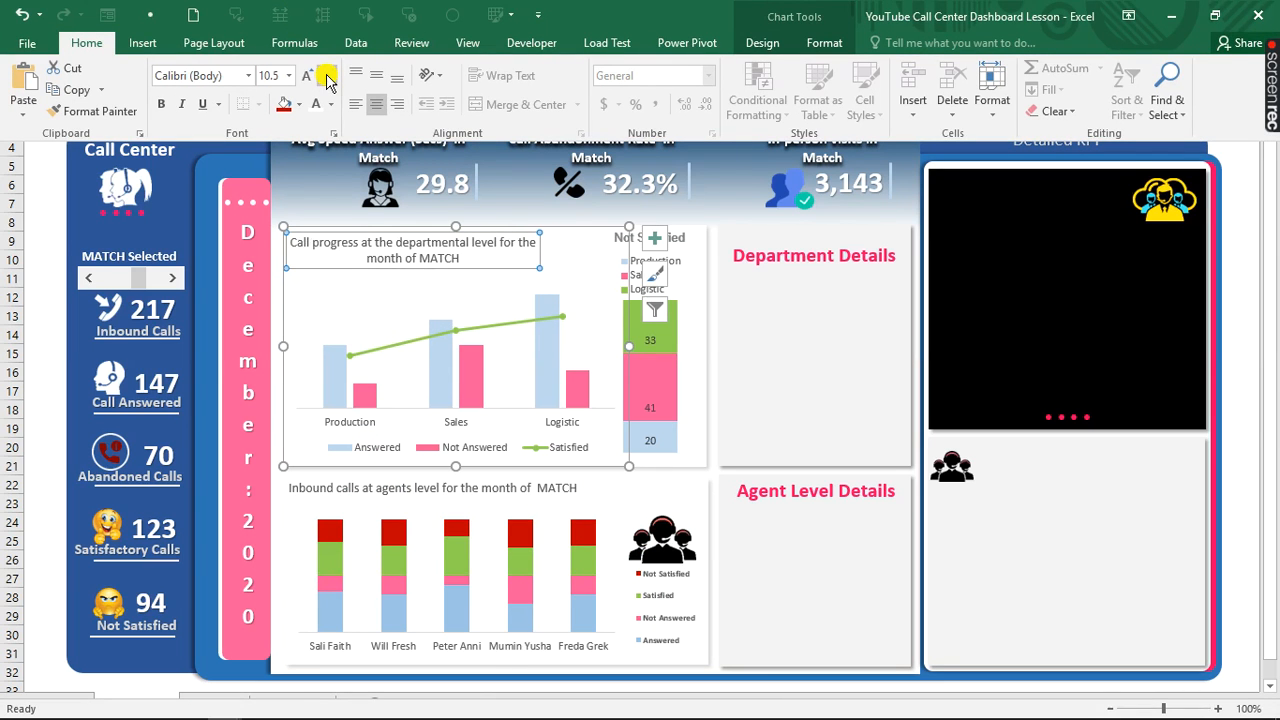
left_click(30, 176)
left_click(32, 170)
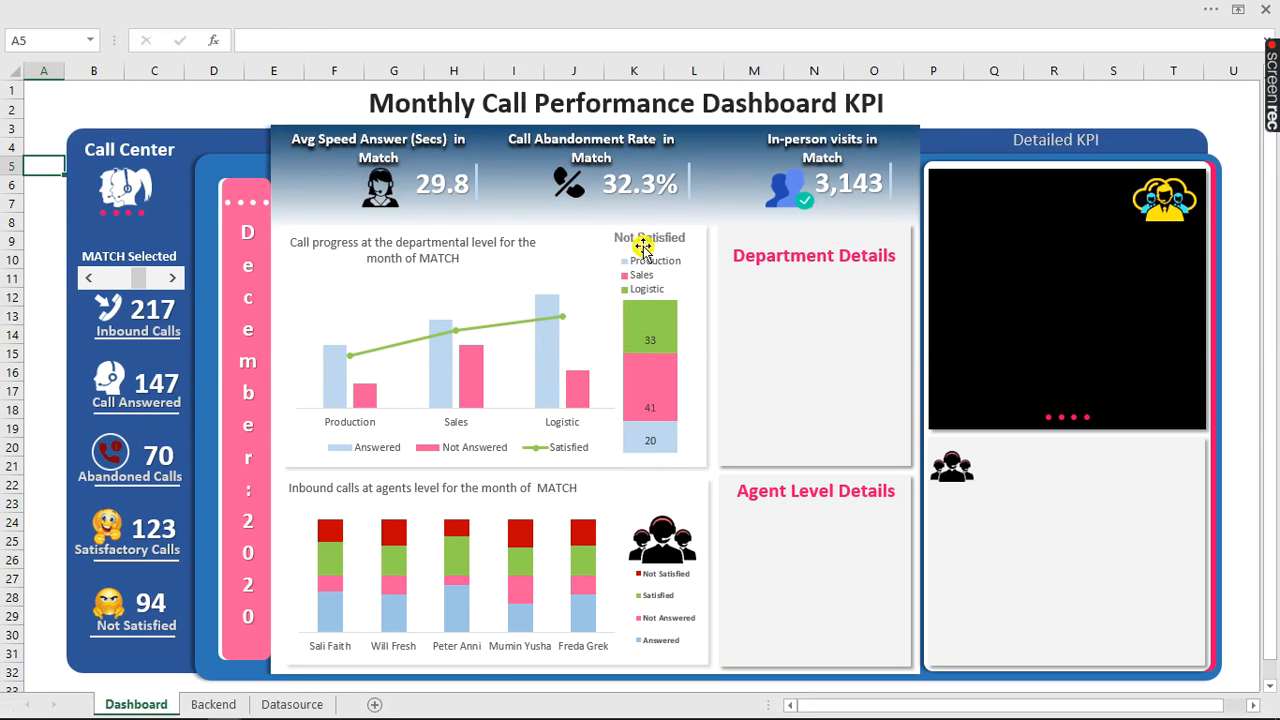
- Switch the dashboard's selected month to FEBUARY
left_click(88, 279)
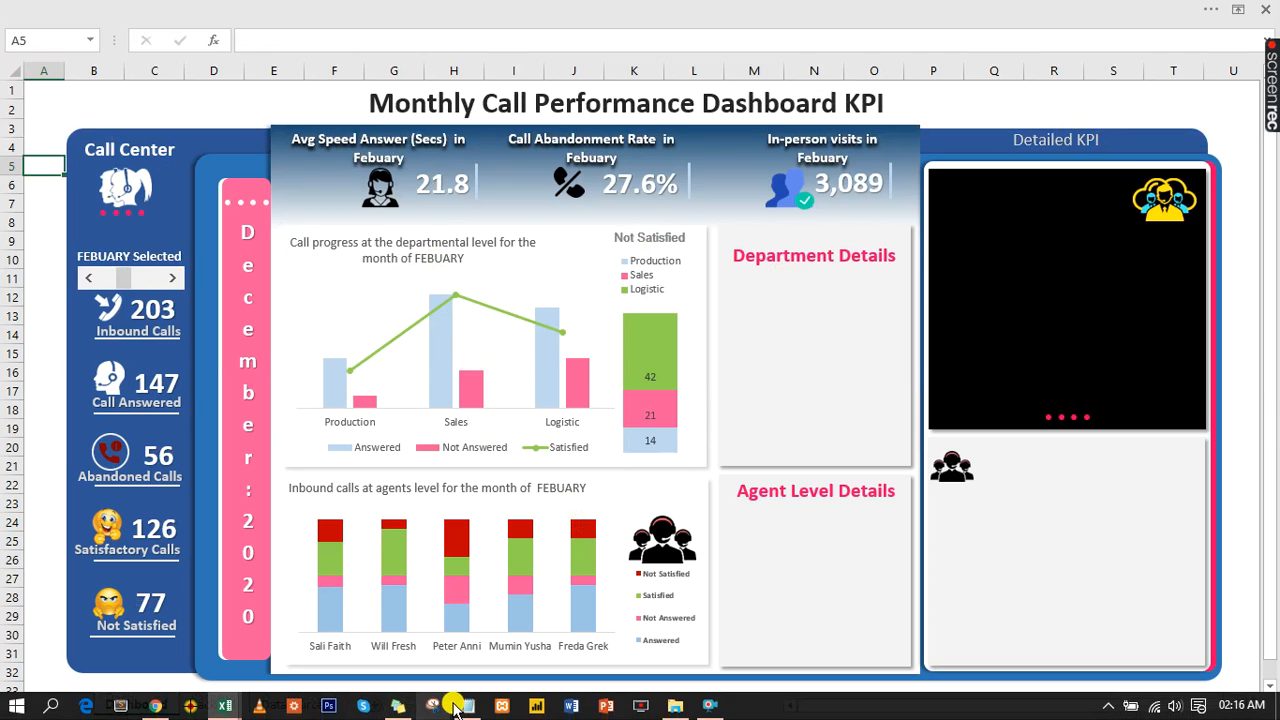
- Copy the two paragraphs describing the departmental chart from the Notepad notes and return to the dashboard
left_click(467, 705)
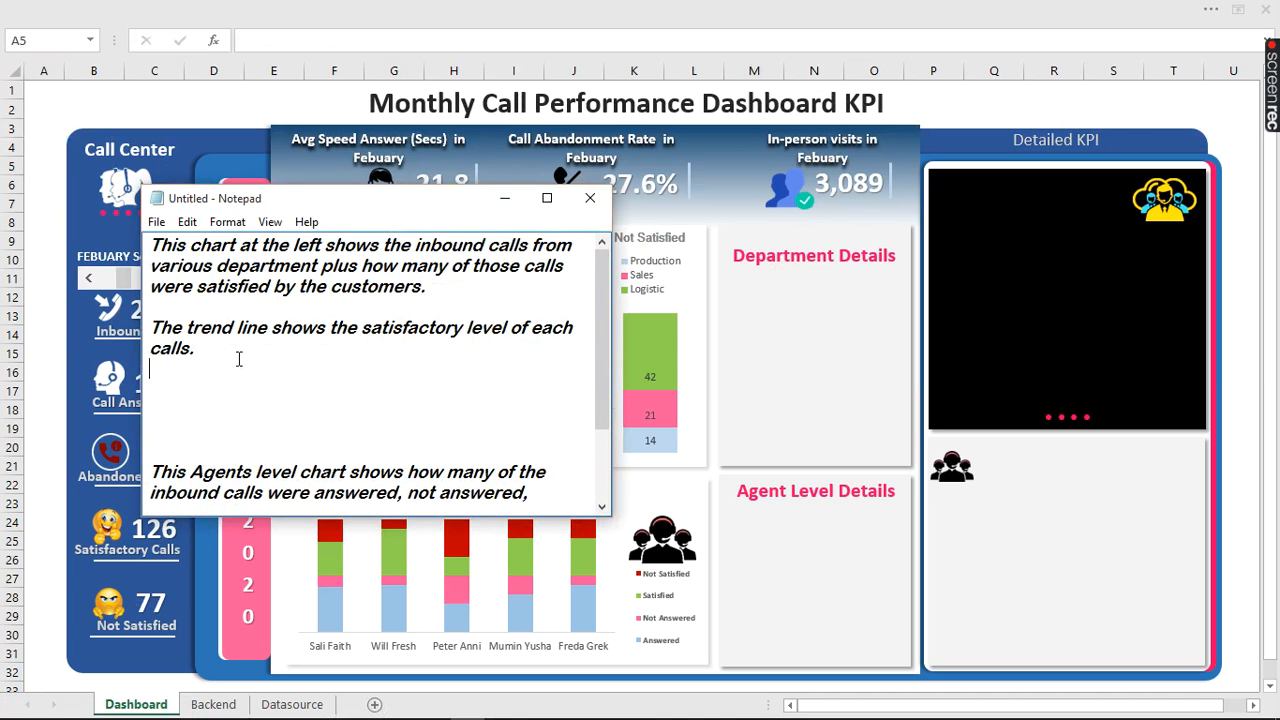
left_click_drag(240, 360, 91, 235)
right_click(210, 242)
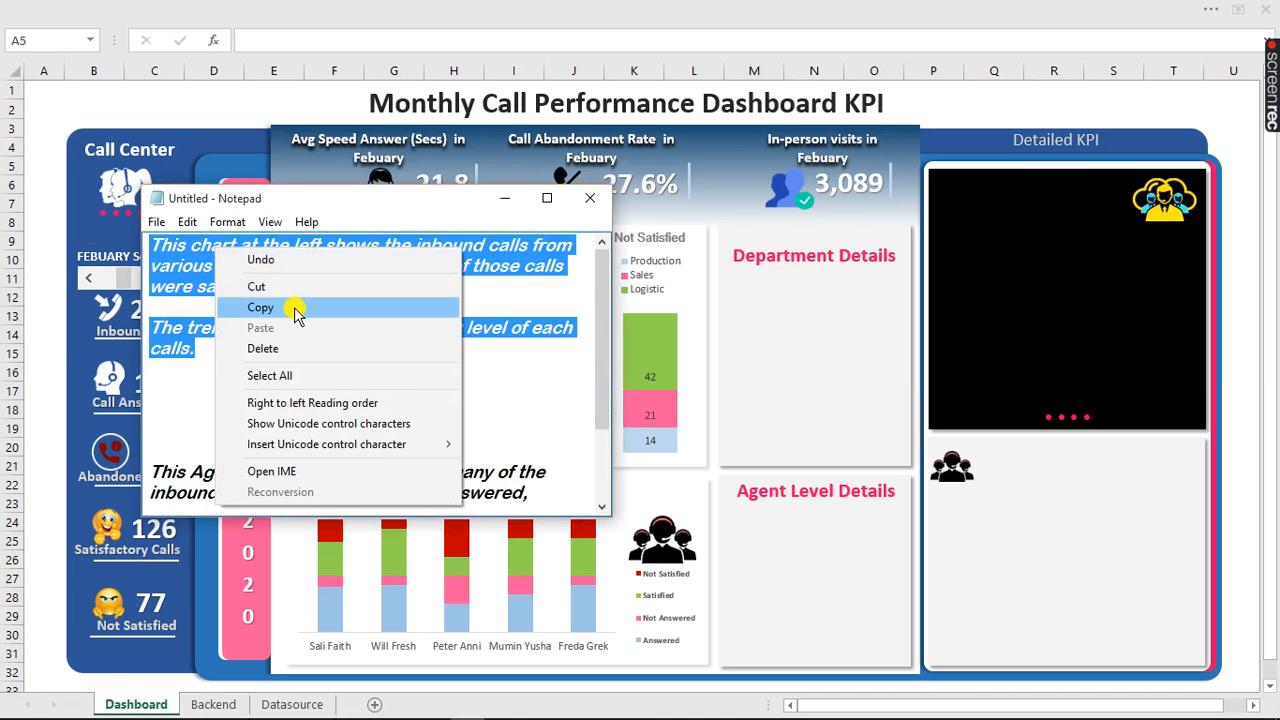
left_click(286, 306)
left_click(504, 198)
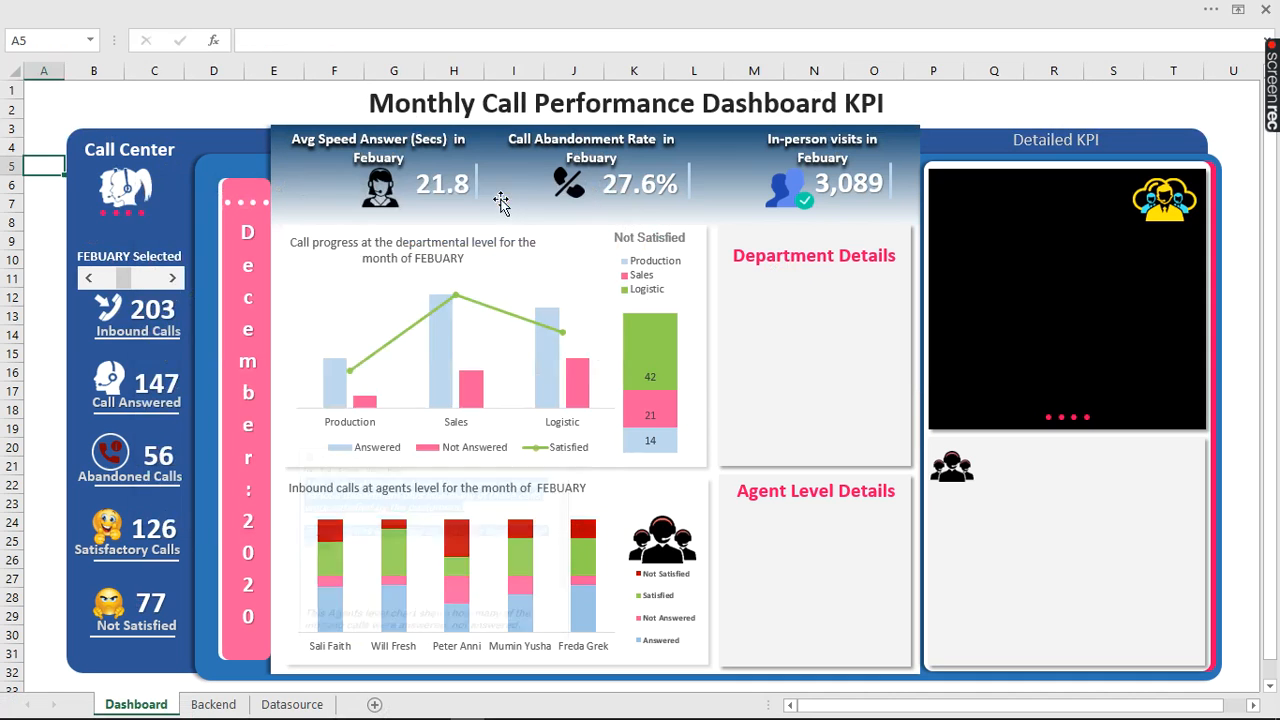
- Draw a text box filling the panel below the Department Details heading and paste the copied departmental chart description into it
left_click(200, 8)
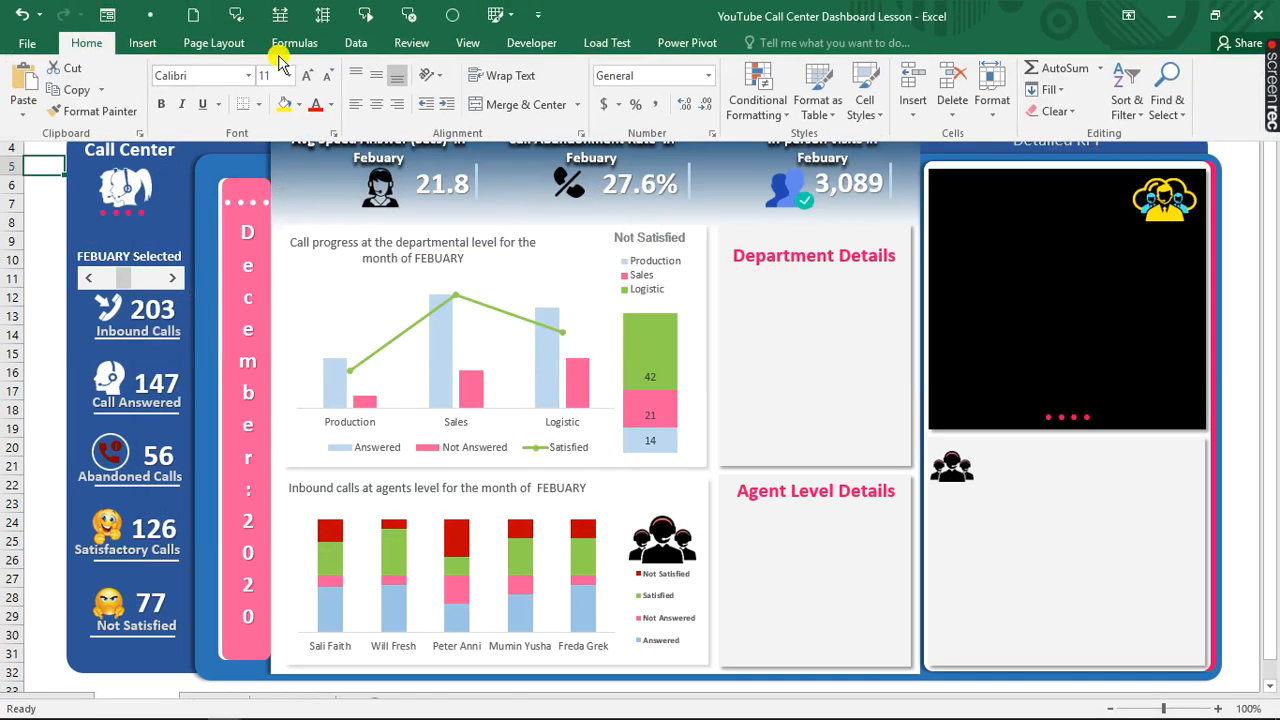
left_click(142, 43)
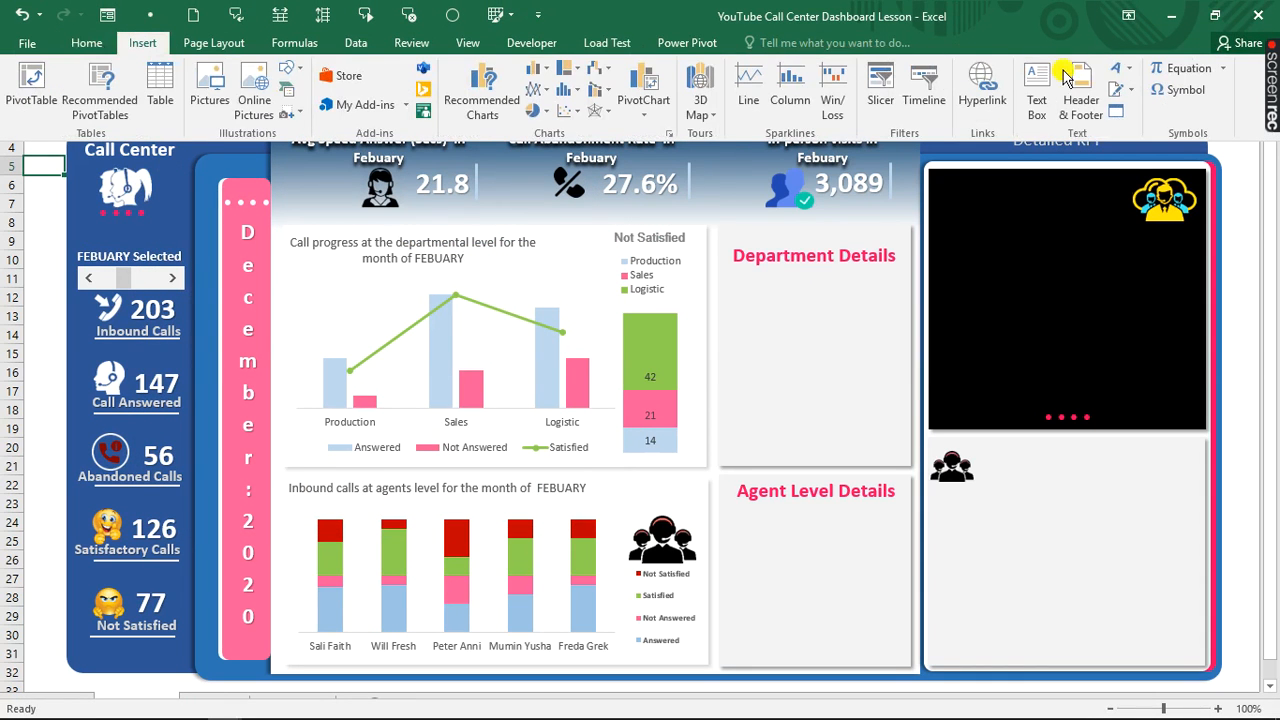
left_click(834, 232)
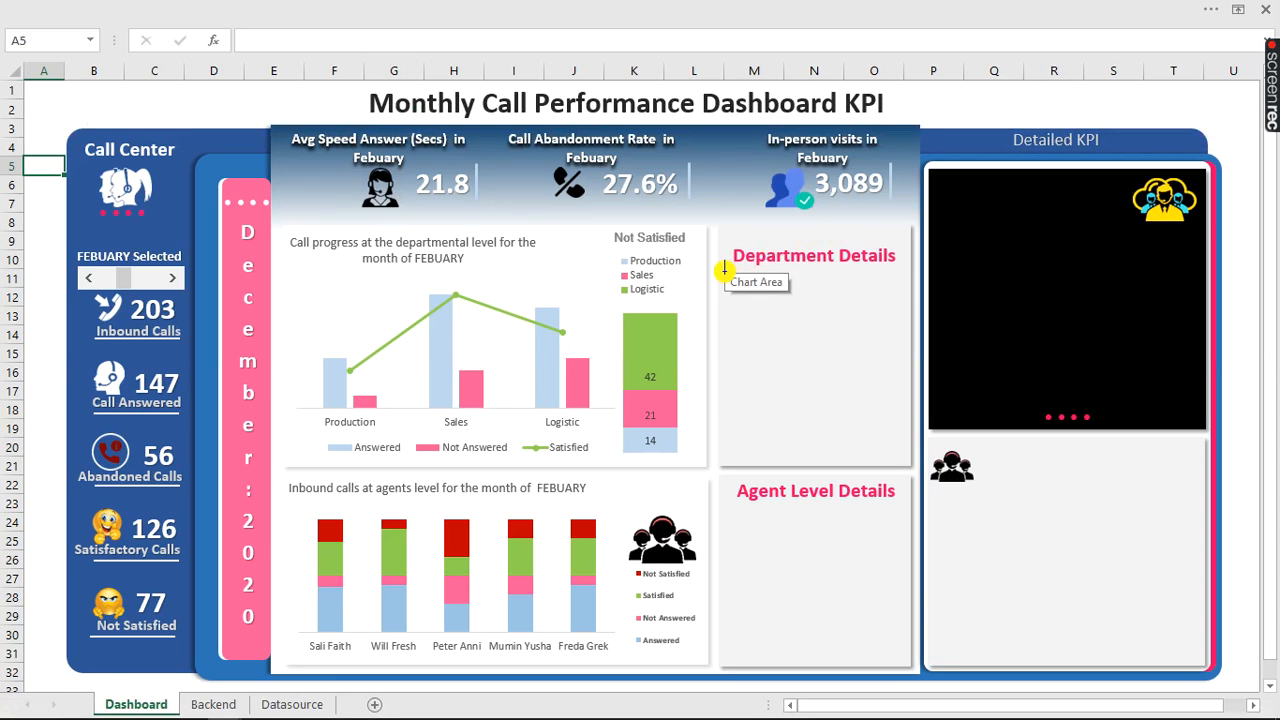
mouse_move(724, 271)
left_mouse_down()
mouse_move(823, 309)
mouse_move(907, 462)
left_mouse_up()
right_click(771, 314)
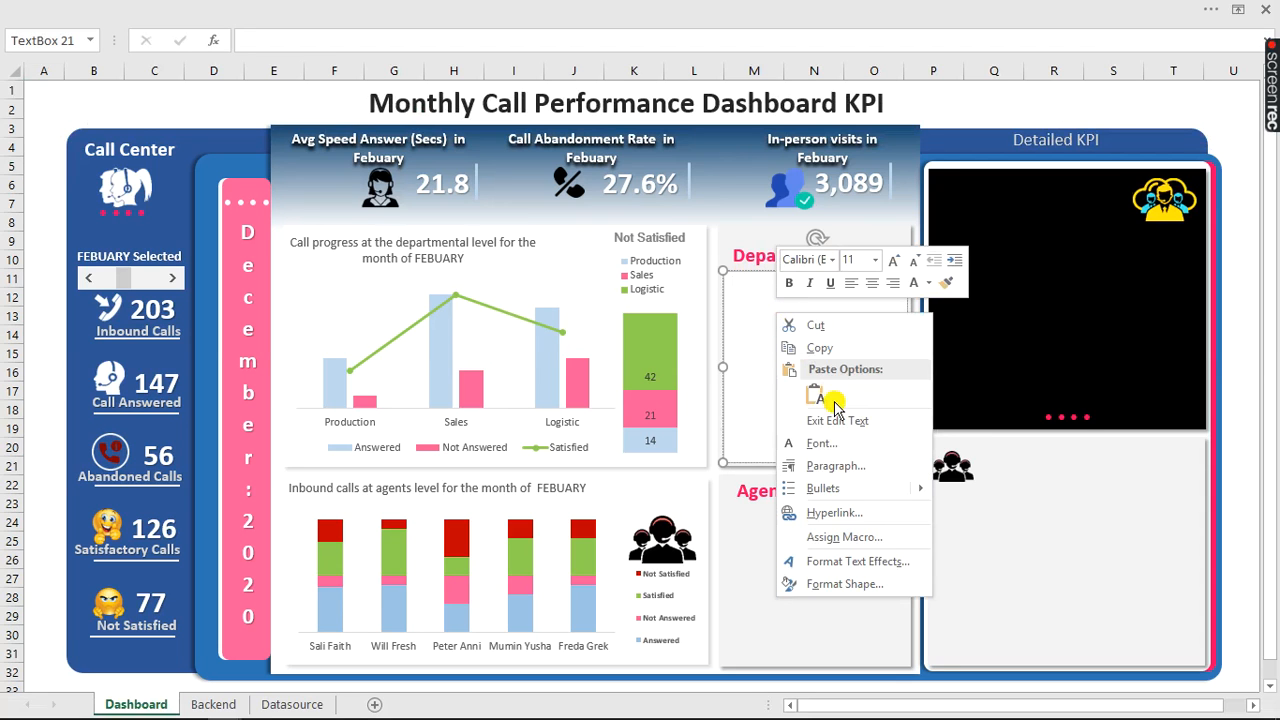
left_click(817, 397)
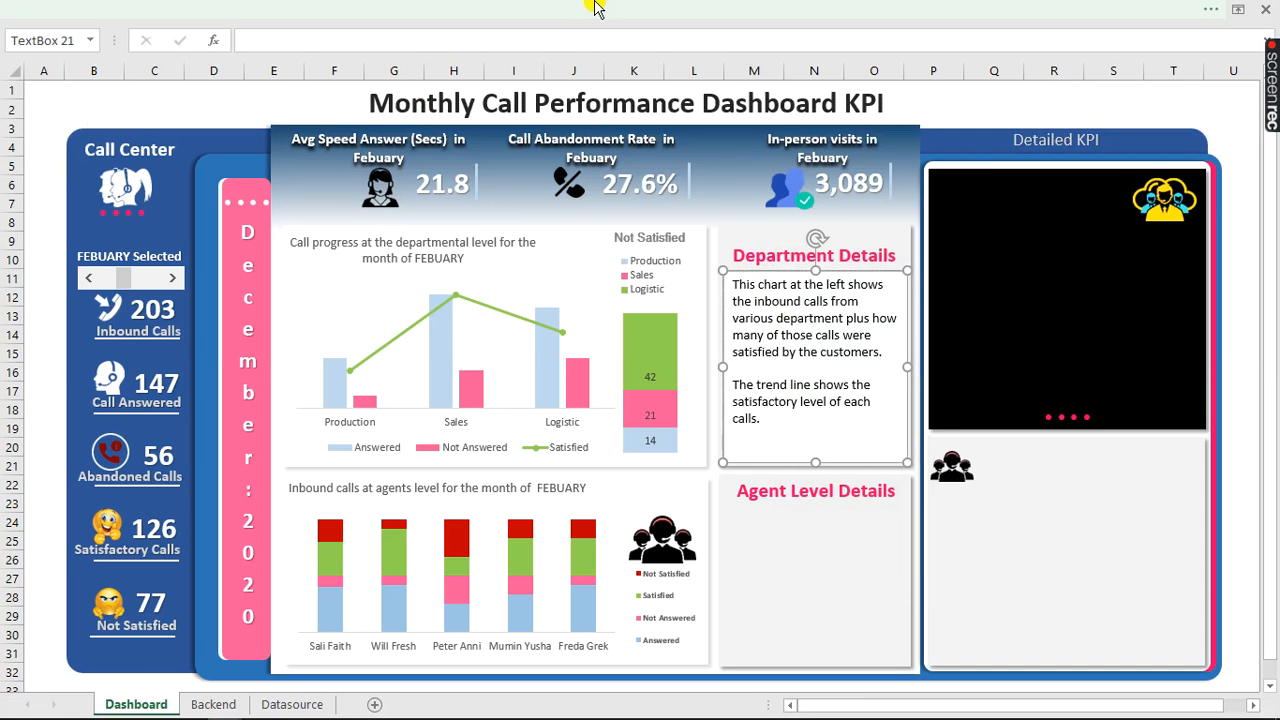
- Center the Department Details description vertically and horizontally within its text box
left_click(158, 10)
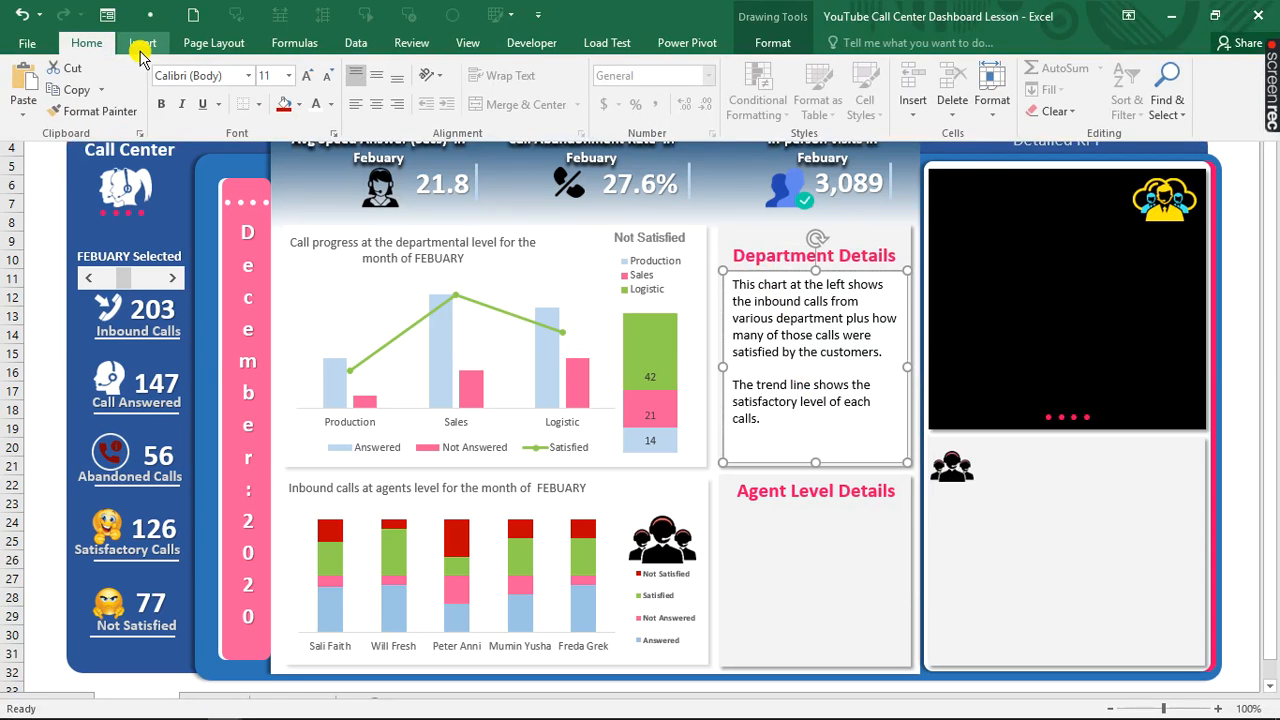
left_click(379, 80)
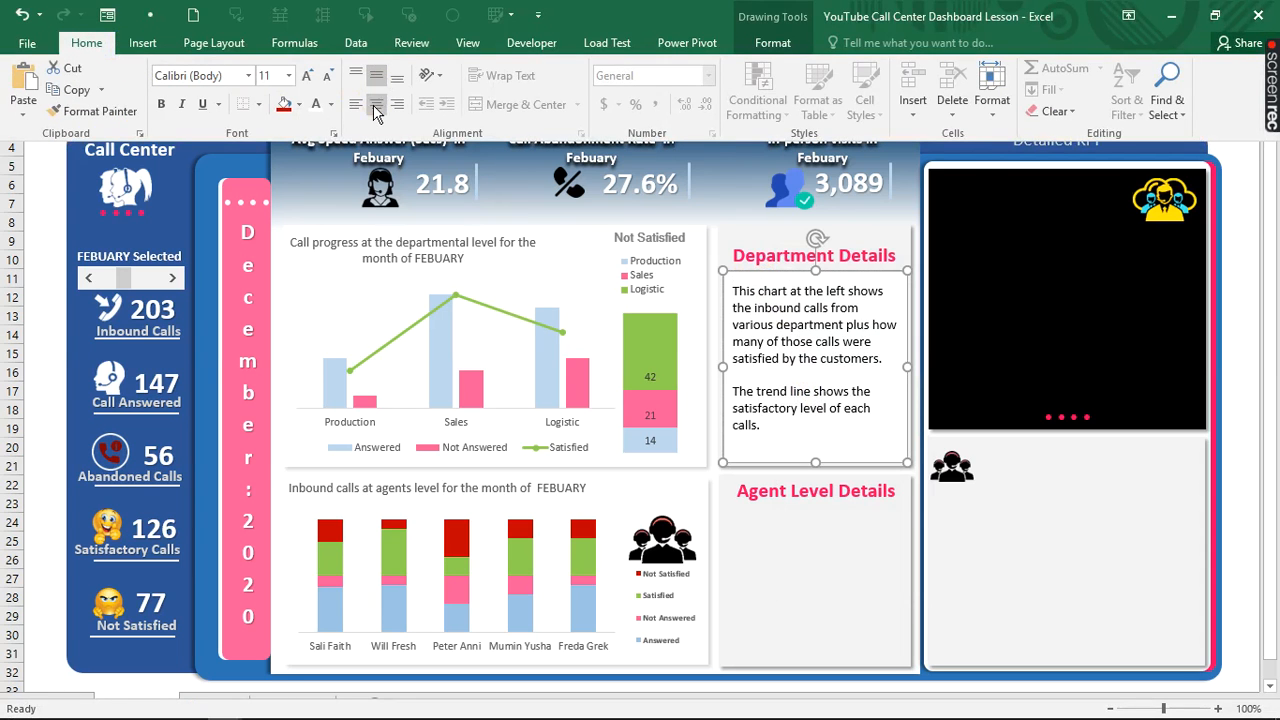
left_click(375, 106)
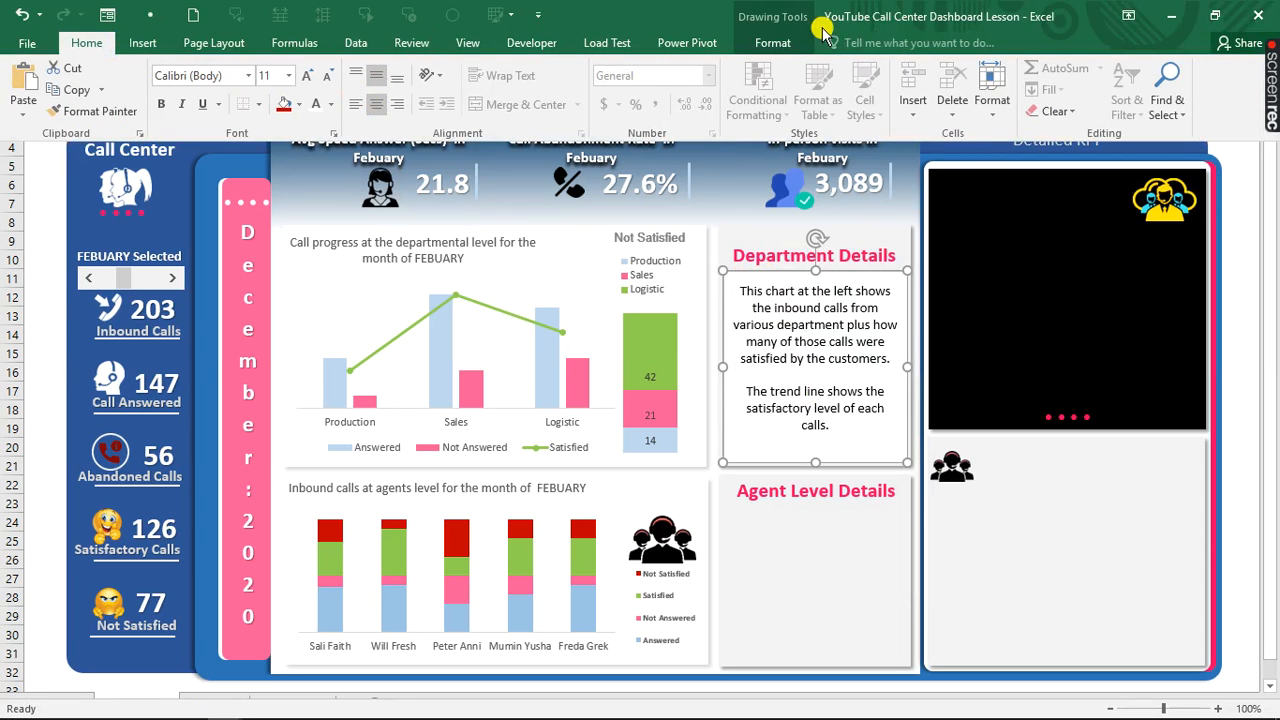
- Remove the fill and the outline from the Department Details description text box
left_click(773, 44)
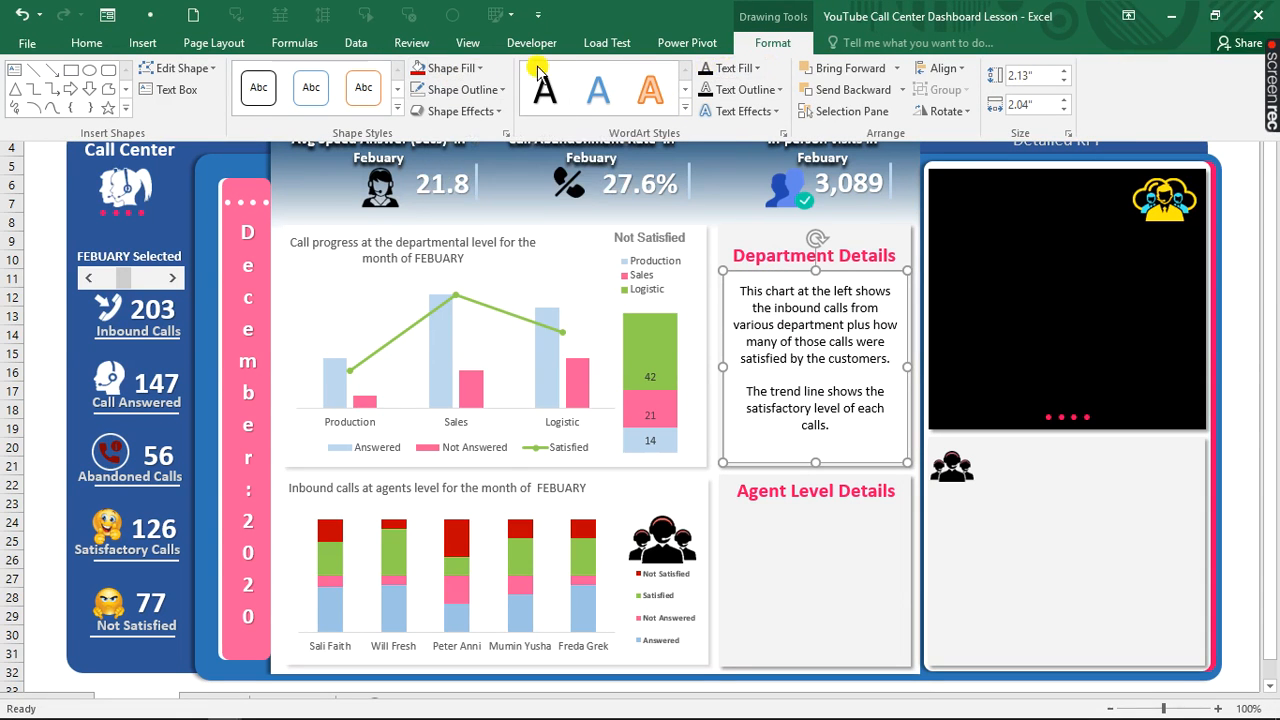
left_click(483, 70)
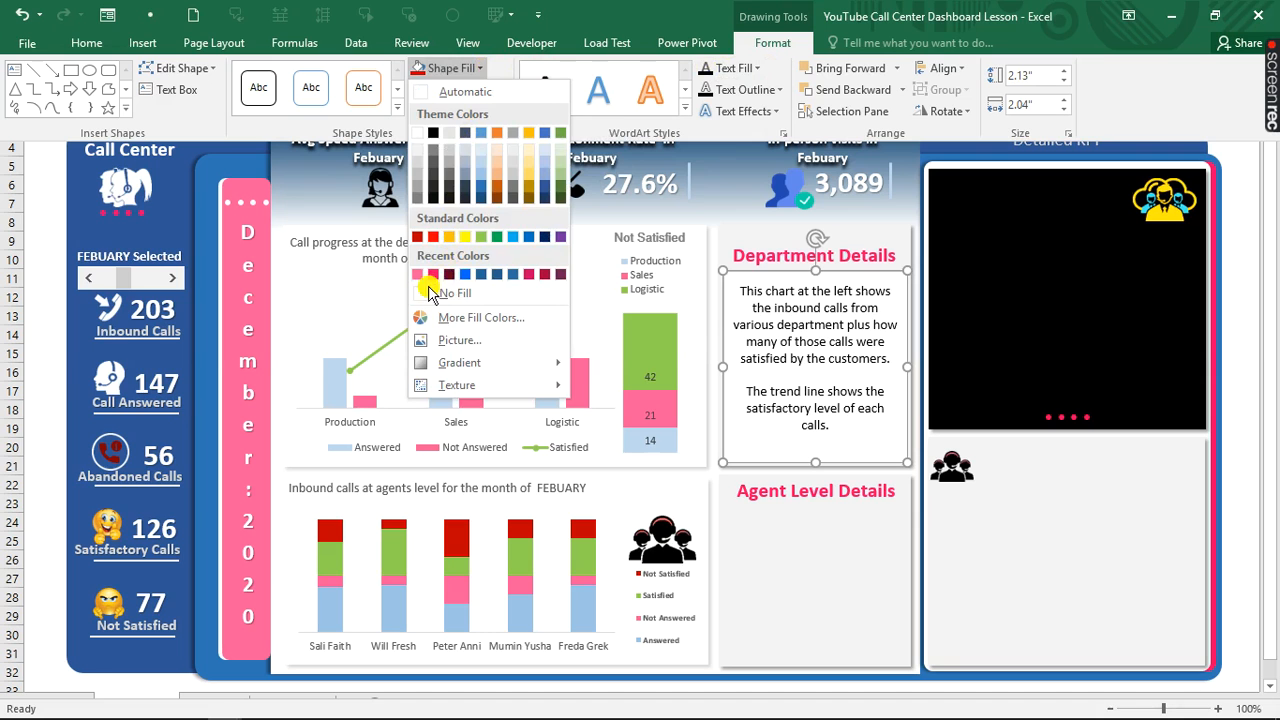
left_click(452, 289)
left_click(455, 90)
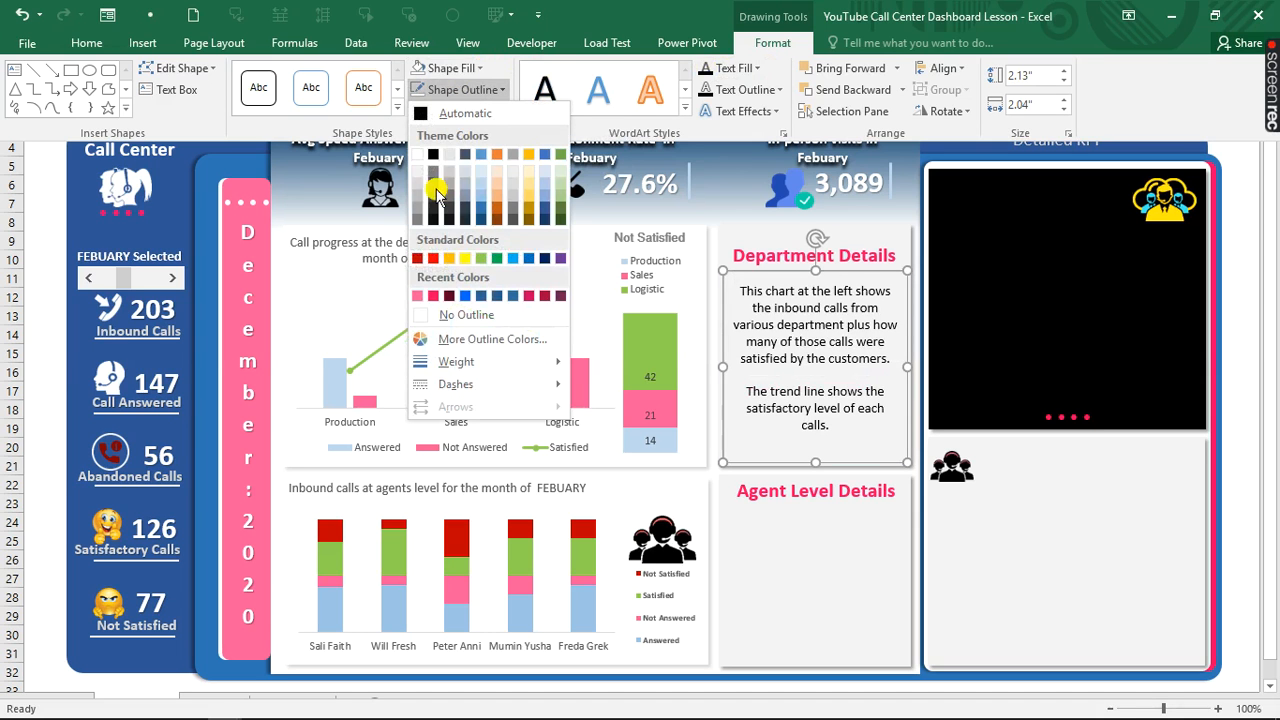
left_click(421, 318)
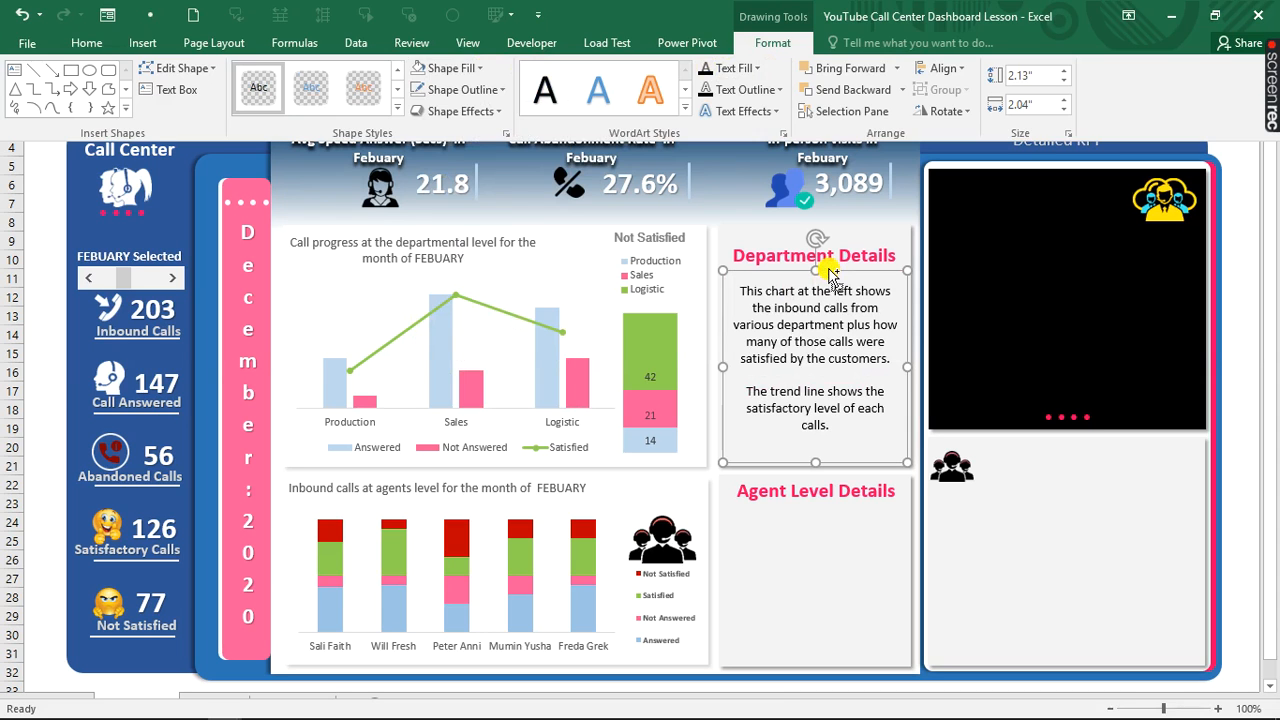
left_click(831, 337)
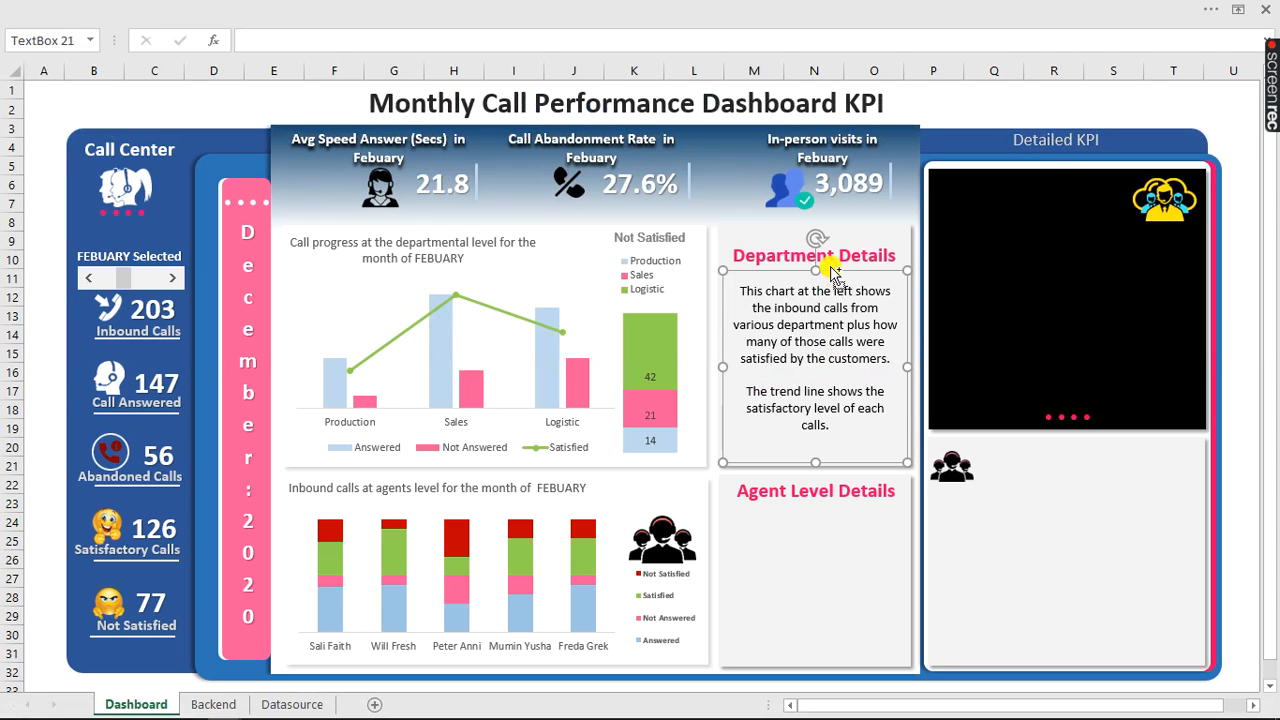
- Duplicate the description text box below the Agent Level Details heading and delete all text in the copy
left_click_drag(831, 275, 832, 498)
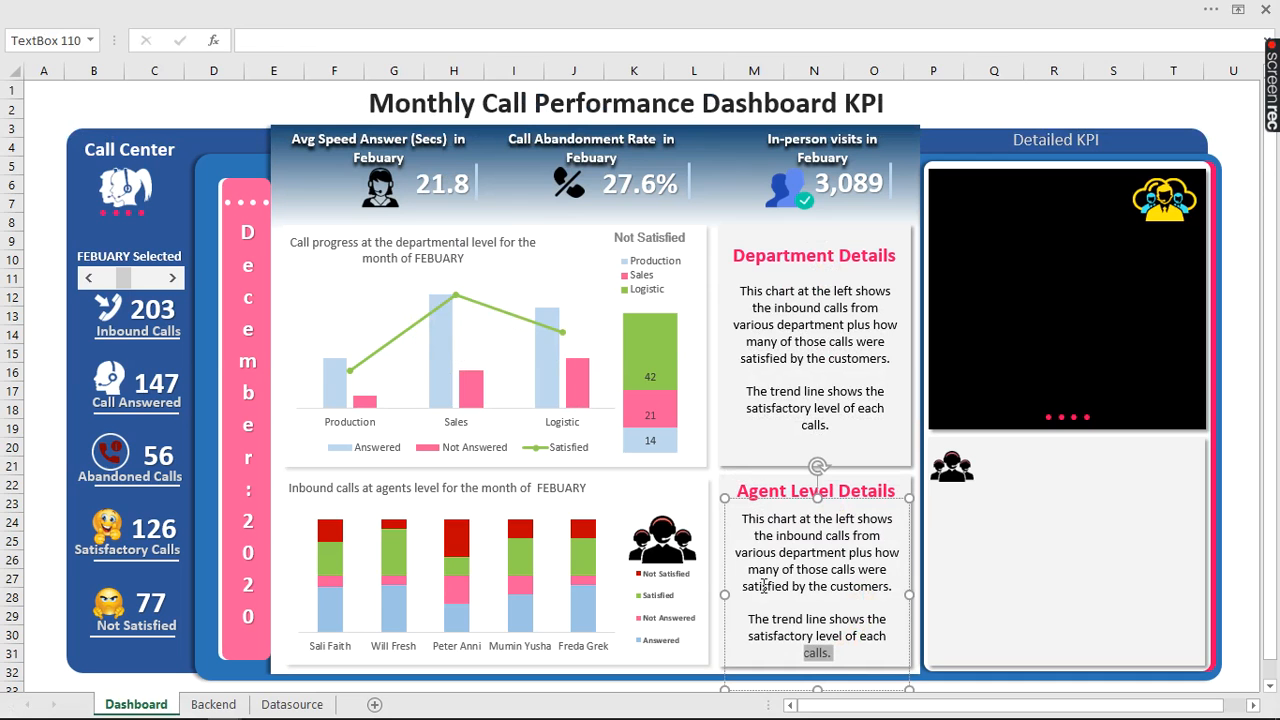
left_click_drag(763, 585, 722, 515)
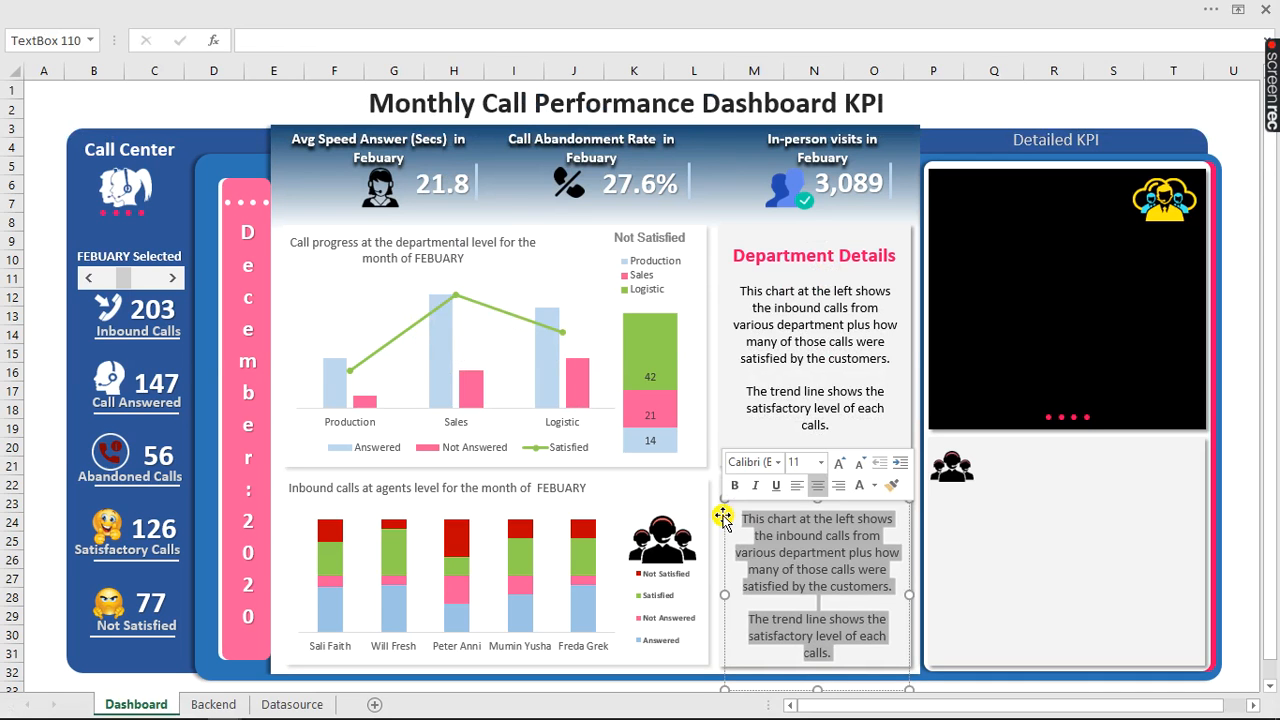
key("Delete")
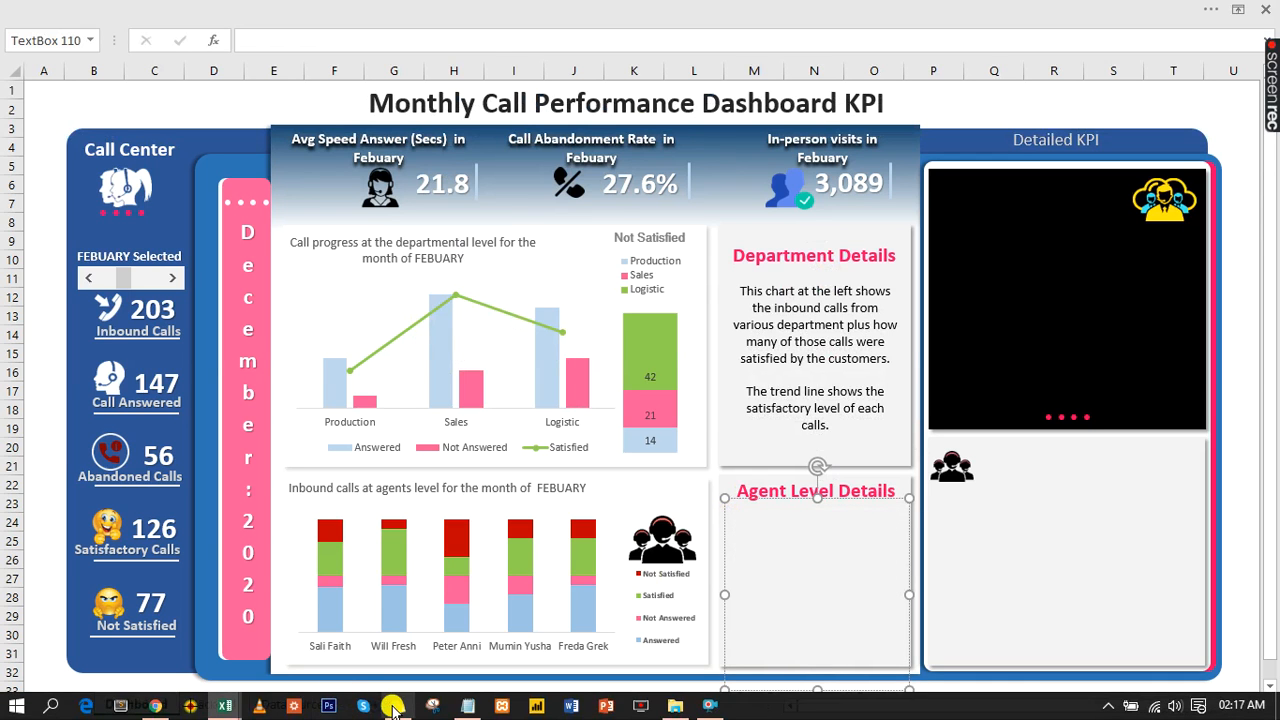
- Copy the two paragraphs describing the Agents level chart from the Notepad notes
left_click(393, 708)
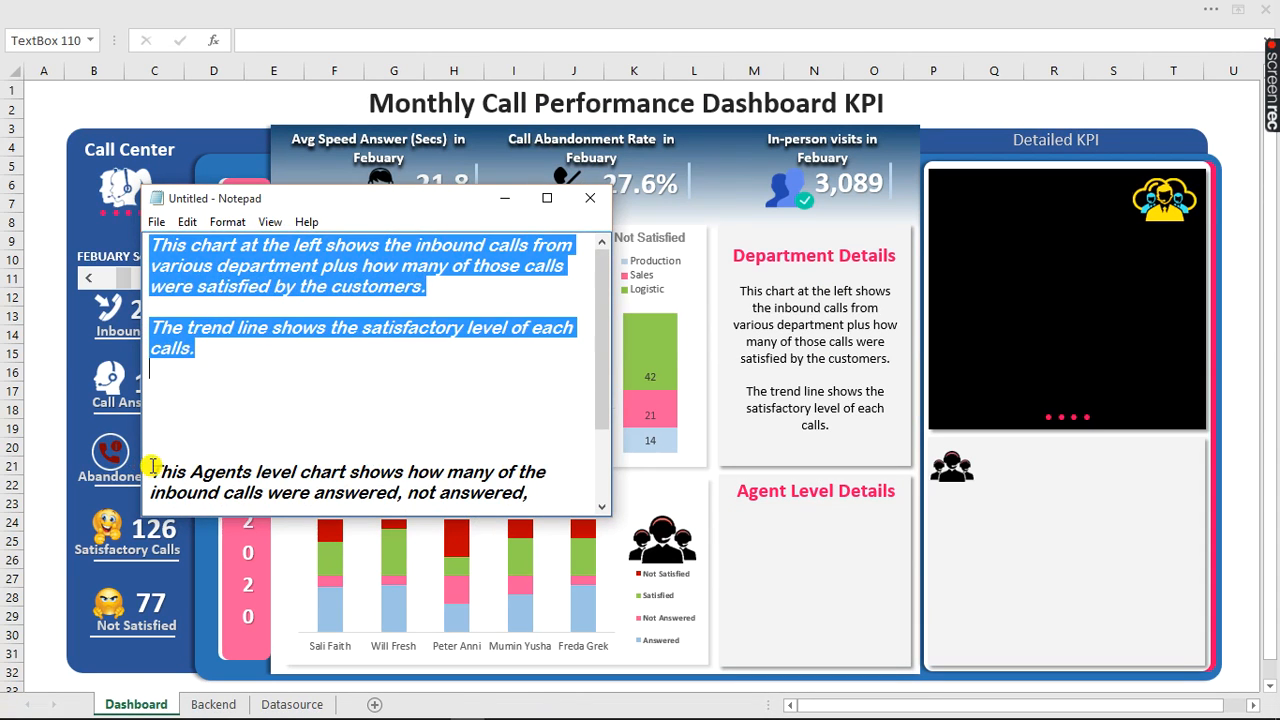
left_click_drag(152, 466, 280, 533)
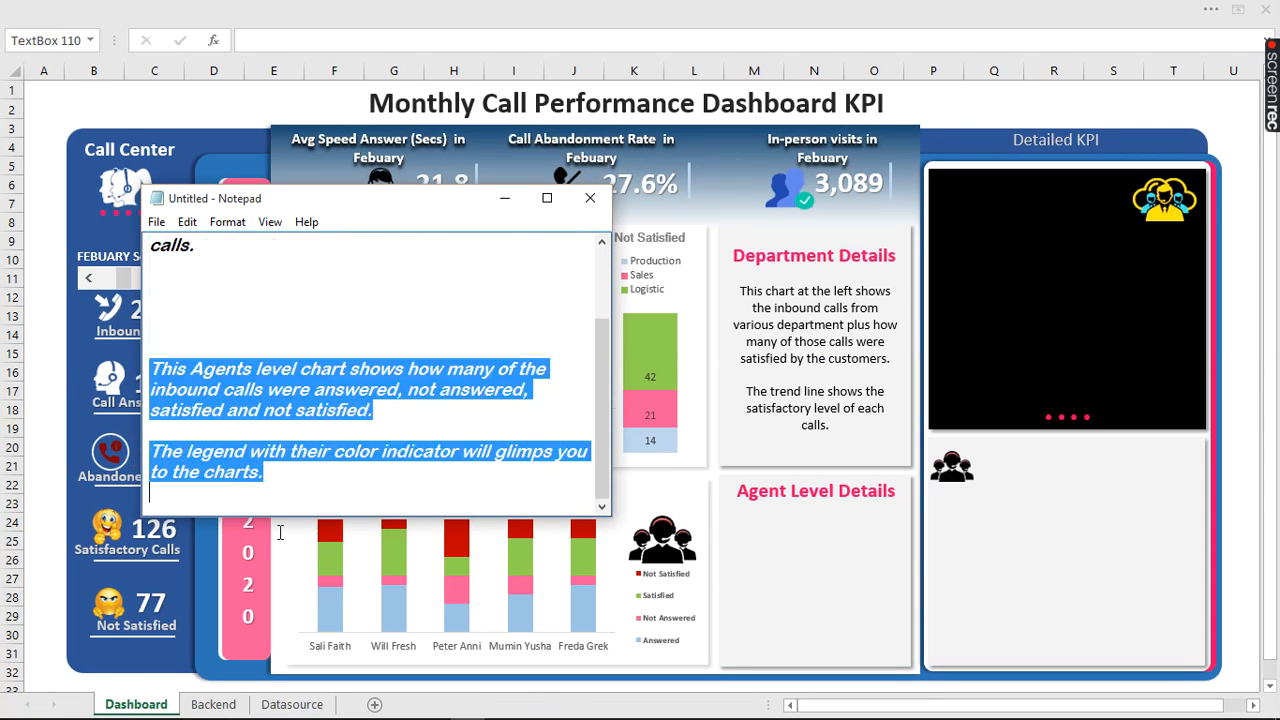
right_click(310, 396)
left_click(352, 458)
- Paste the copied agents chart description into the empty text box under Agent Level Details and deselect the box
left_click(760, 540)
right_click(763, 542)
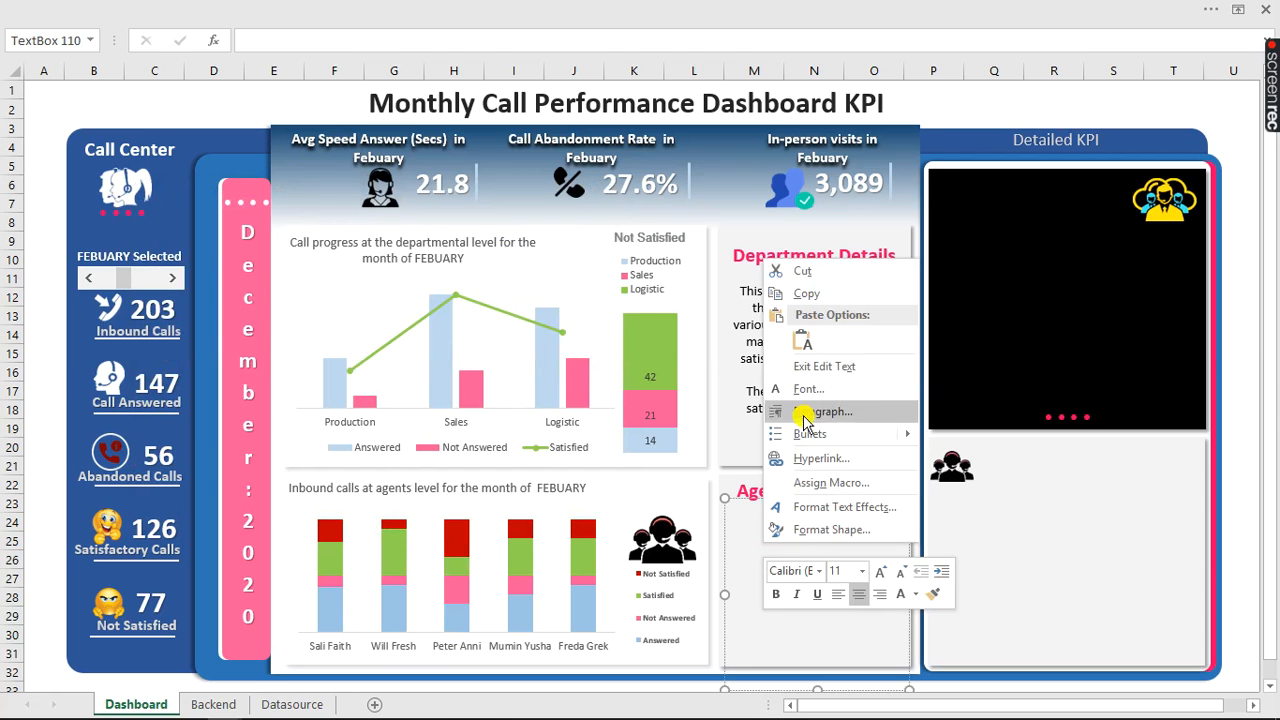
left_click(803, 341)
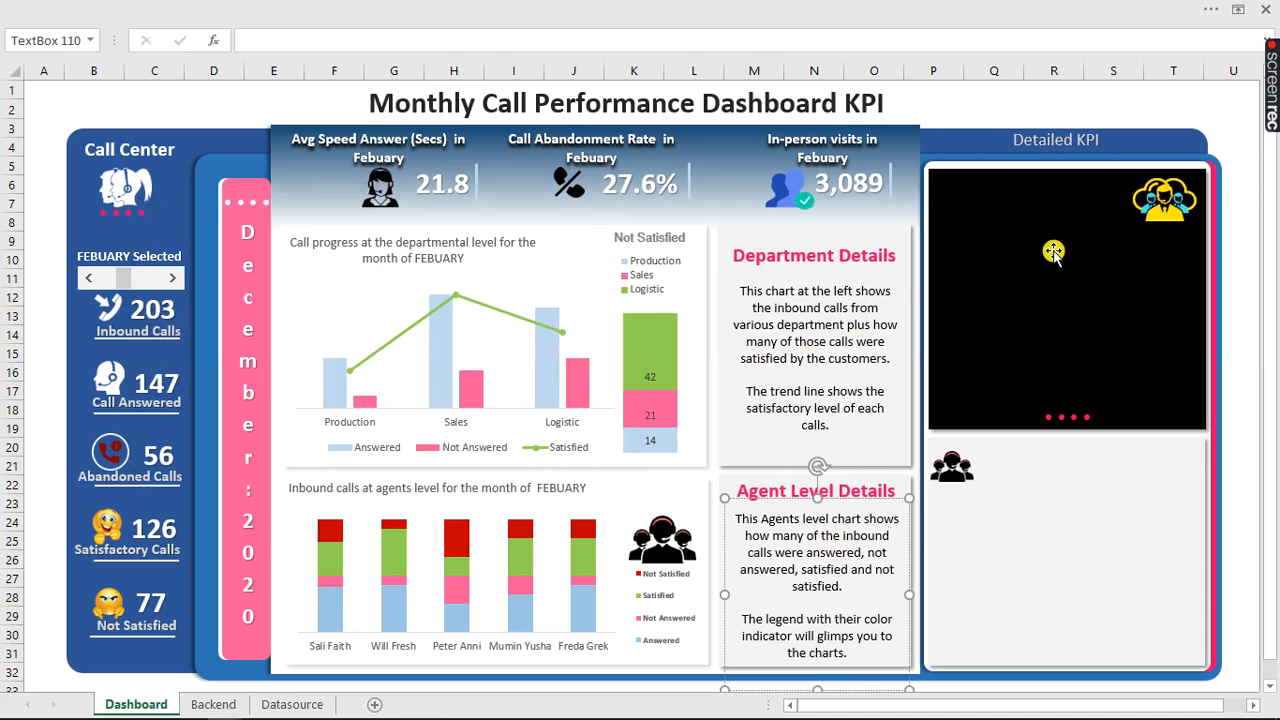
left_click(44, 108)
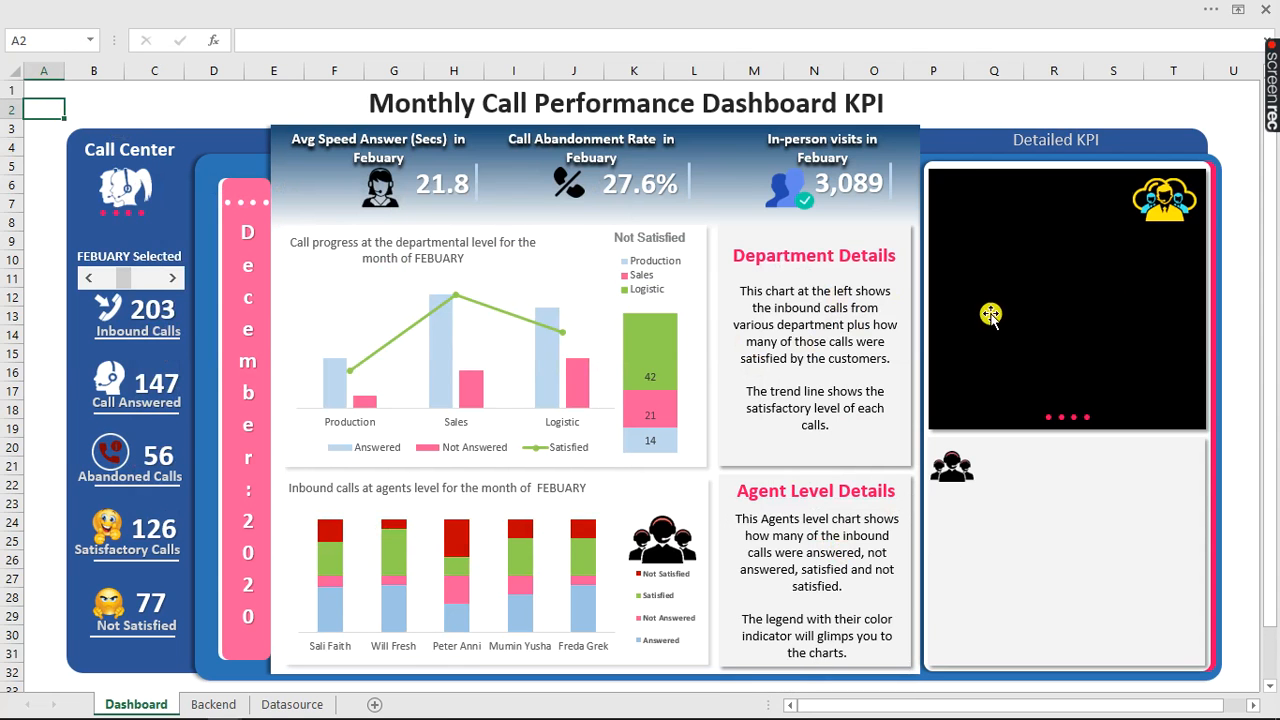
- On the Backend sheet, select the empty percentage change cell J13 in the Dought Speedomiter Chart table
left_click(214, 704)
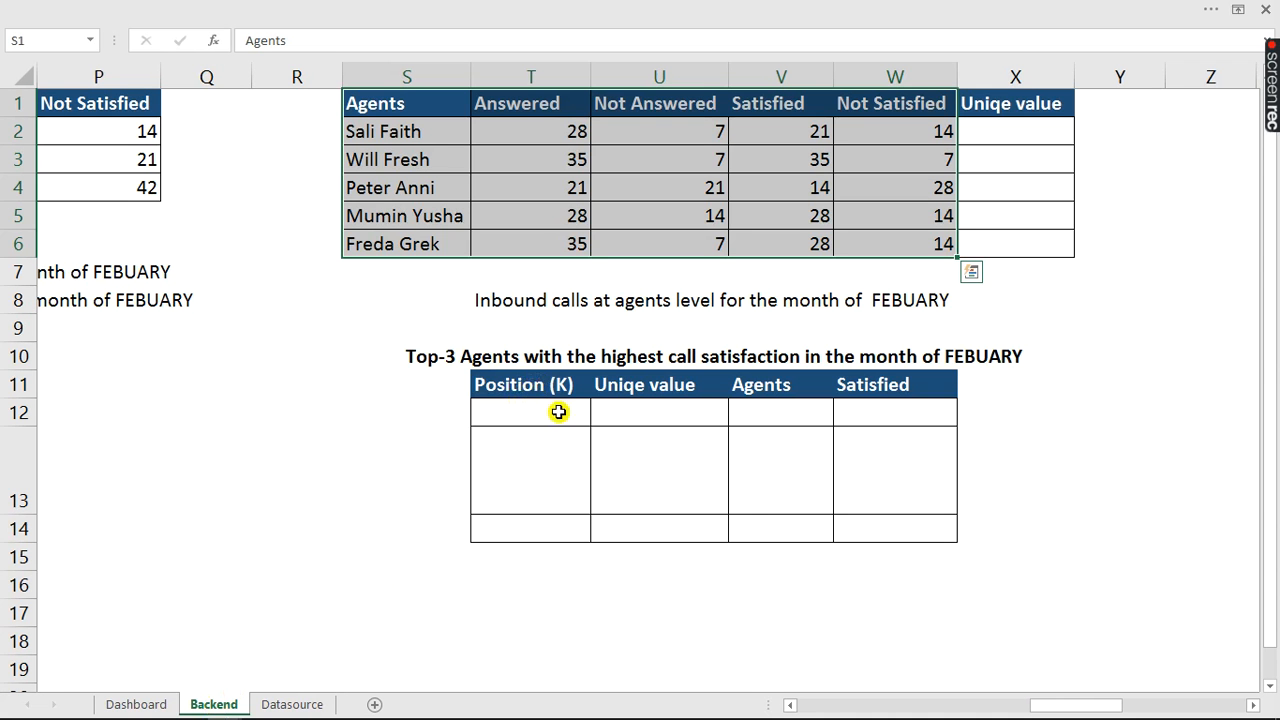
left_click_drag(1057, 704, 928, 704)
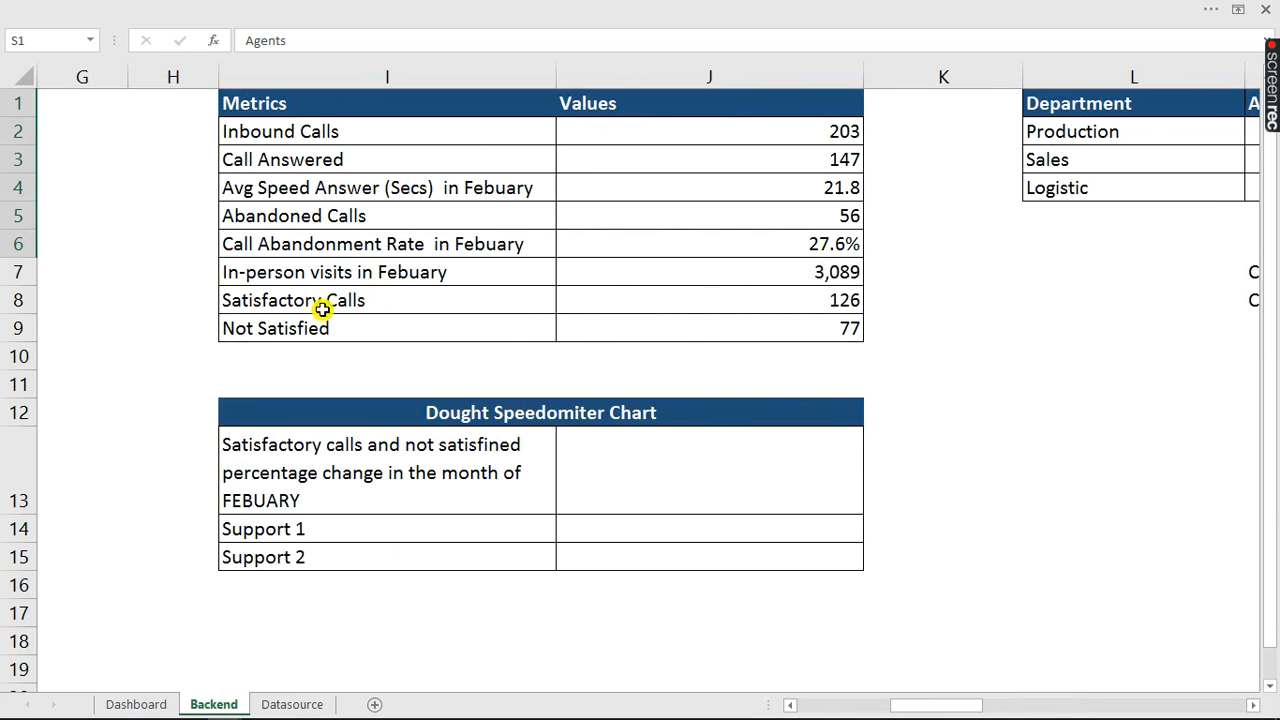
left_click(751, 472)
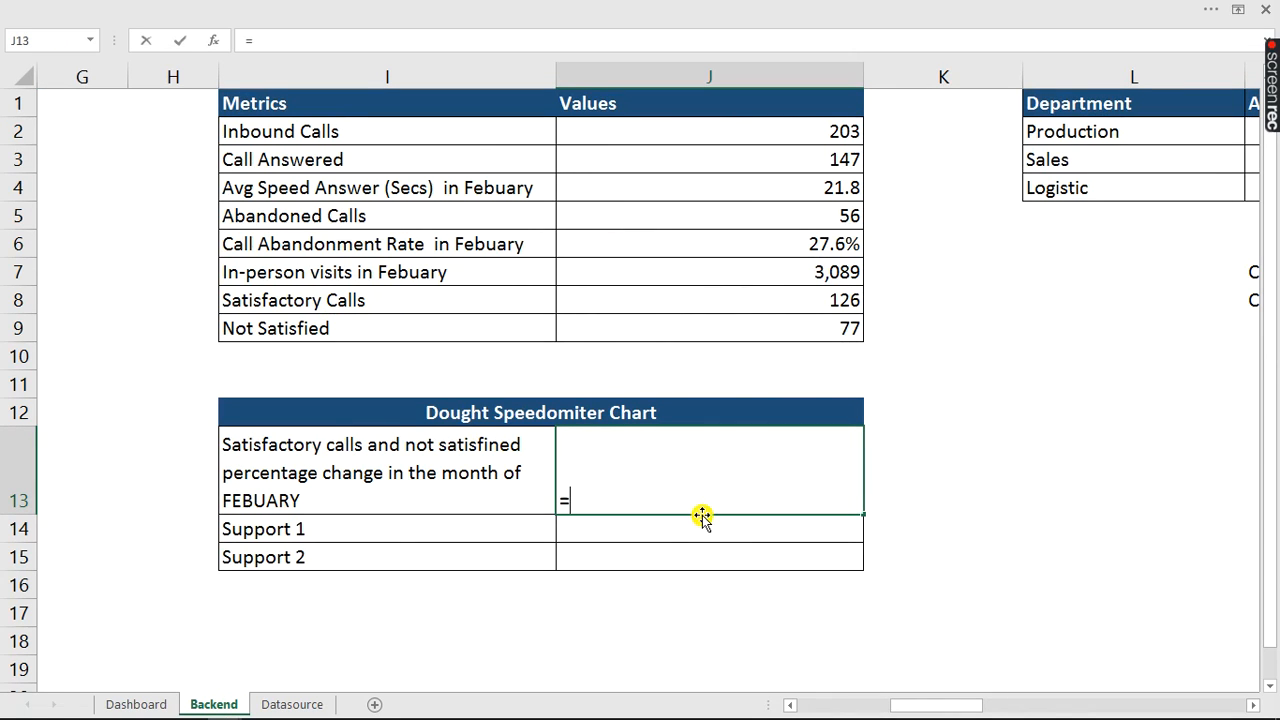
- Try to calculate the satisfied versus not satisfied percentage change in J13 with the formula =J8:J9/1
type("=")
left_click(786, 300)
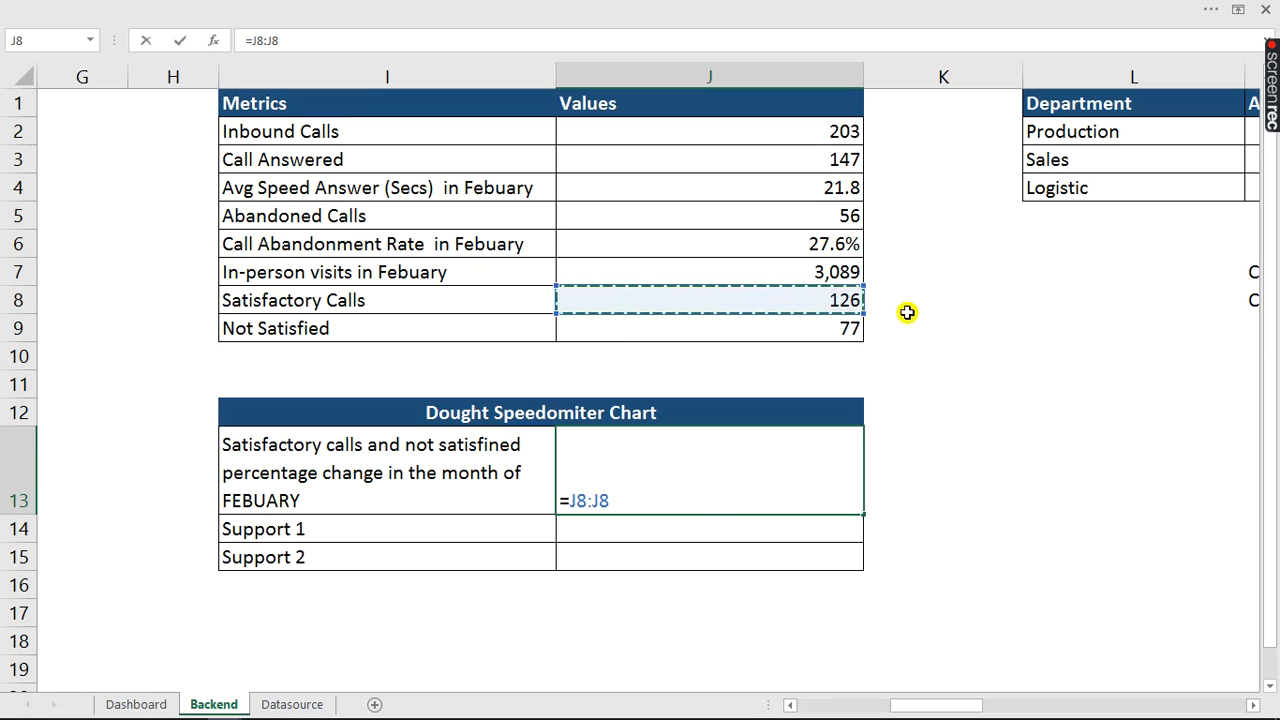
left_click(804, 328)
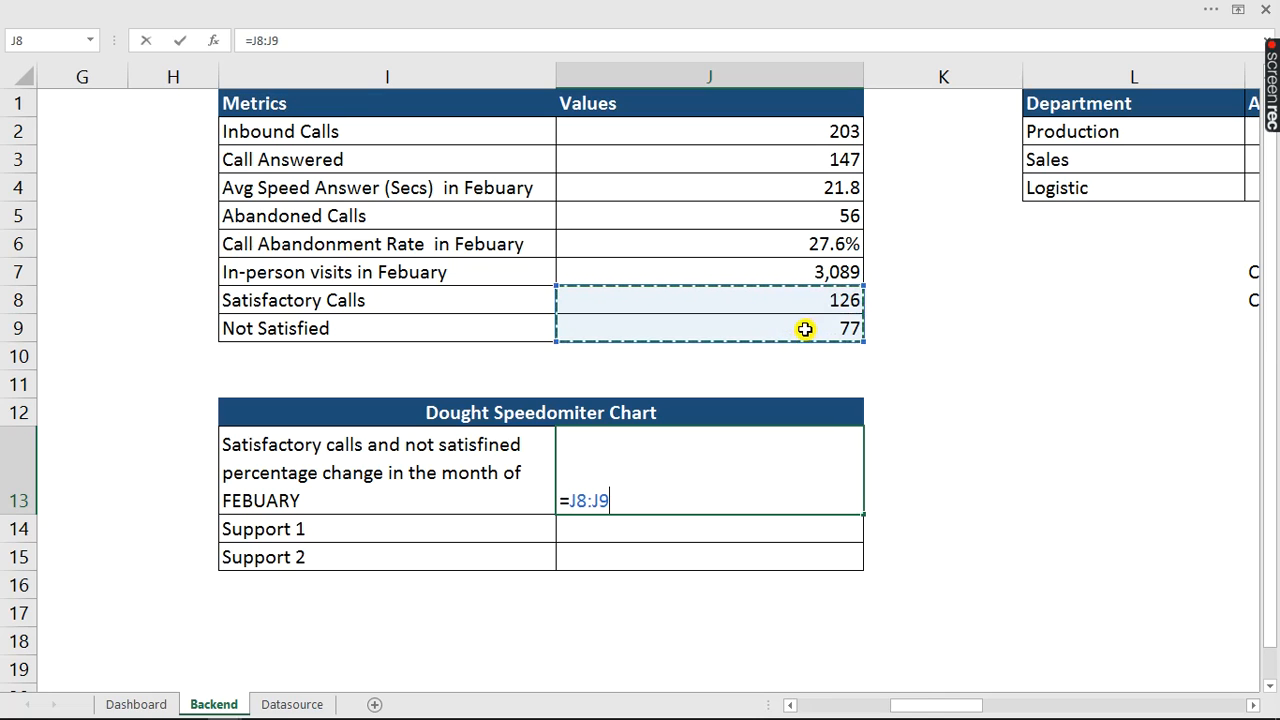
type("/")
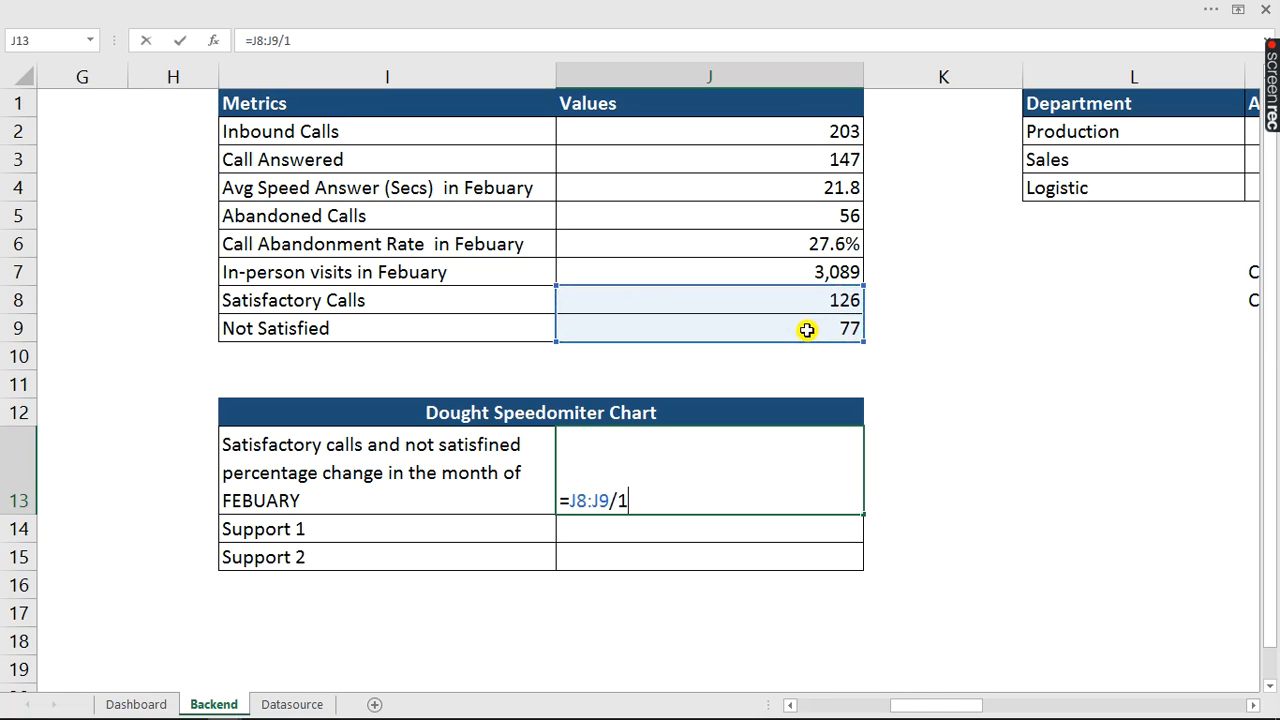
type("1")
key("Return")
- Replace the percentage change formula in J13 with =J8-J9/1, using the Satisfactory Calls and Not Satisfied values, and reselect the cell
left_click(700, 481)
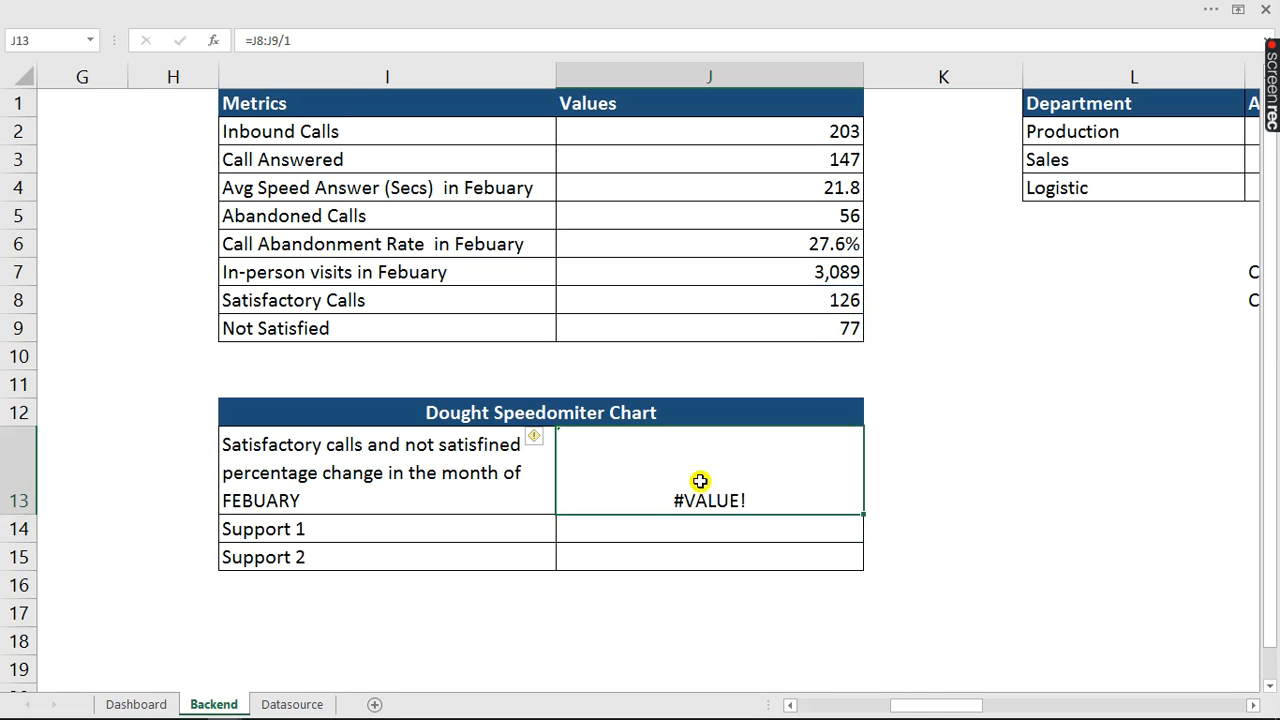
left_click_drag(294, 40, 237, 40)
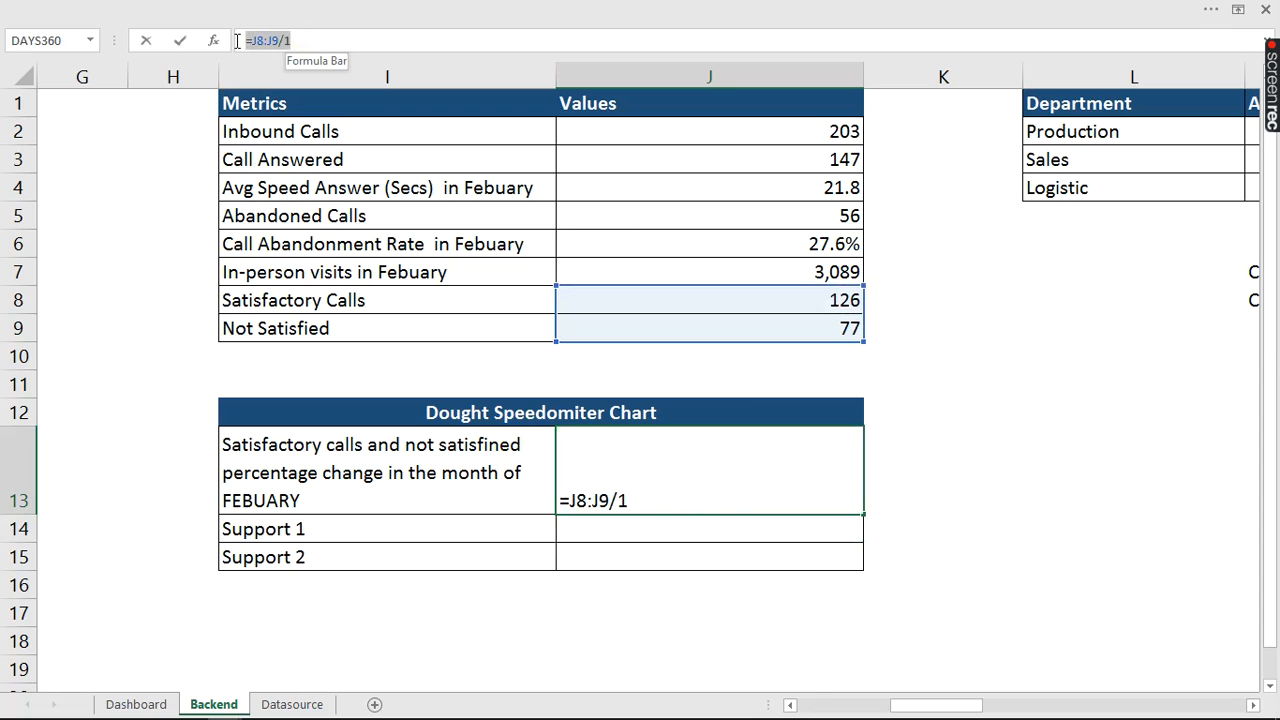
type("=")
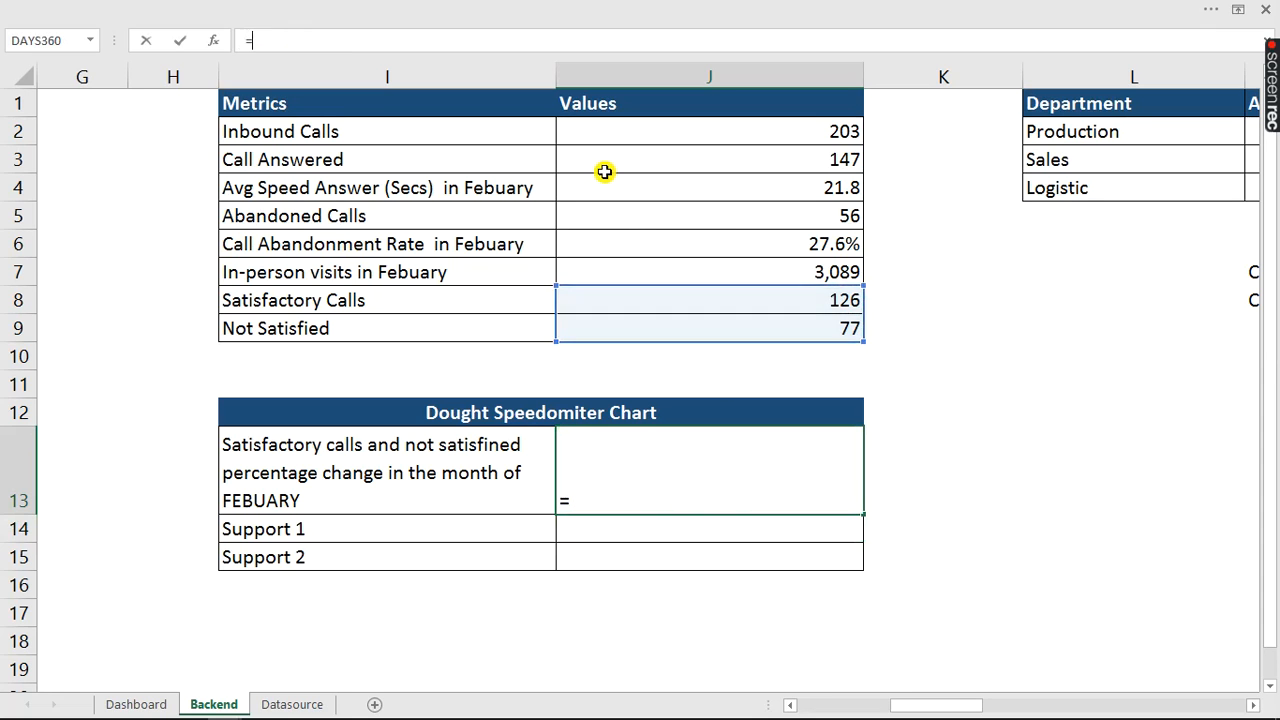
left_click(845, 301)
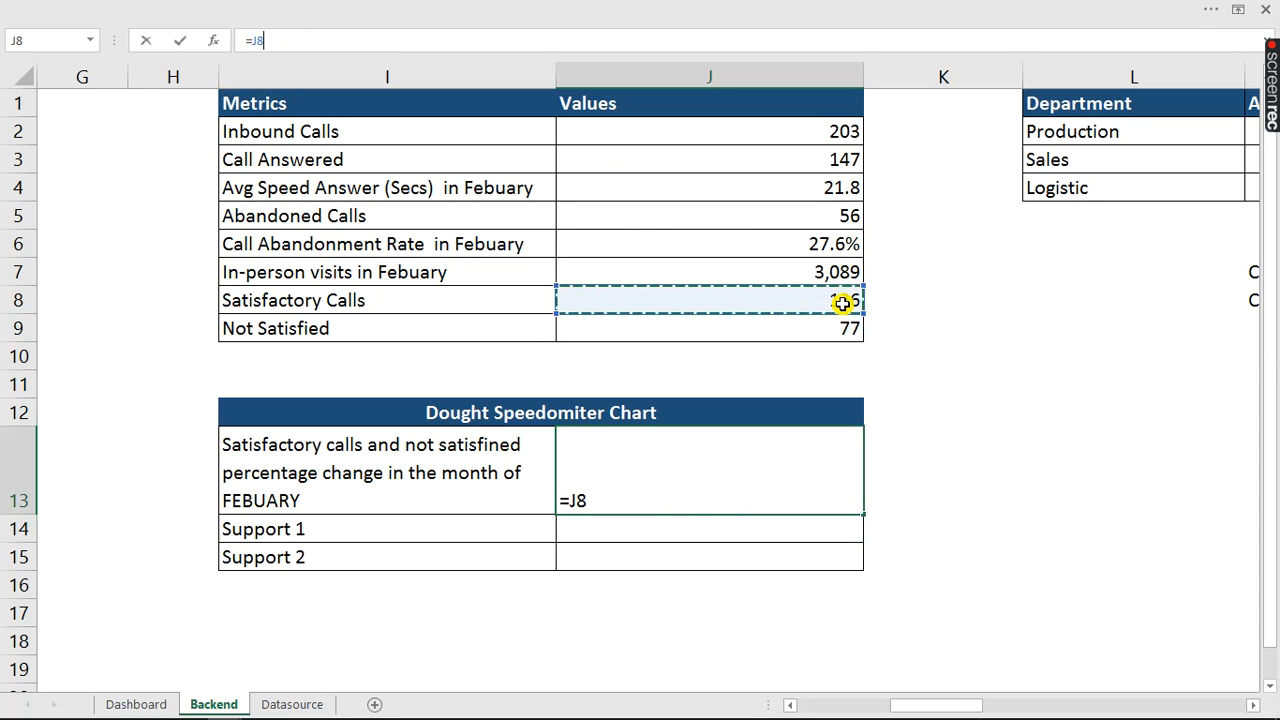
type("-")
left_click(840, 330)
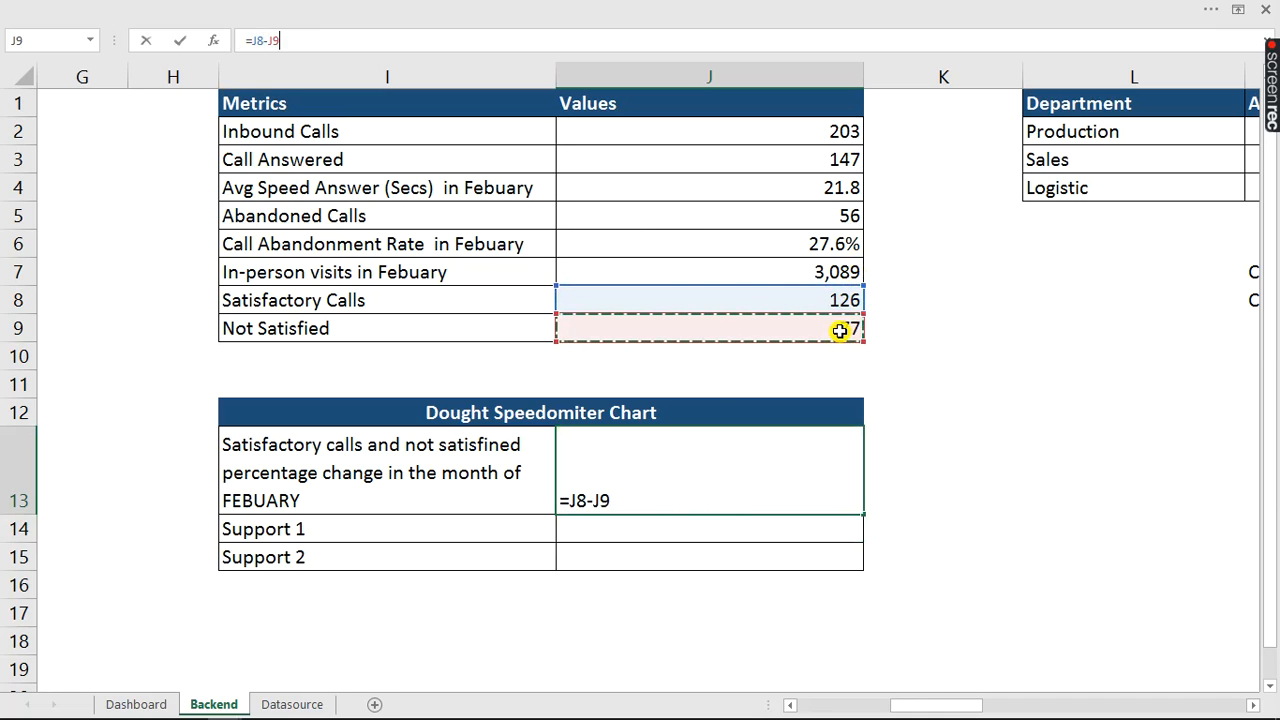
type("/1")
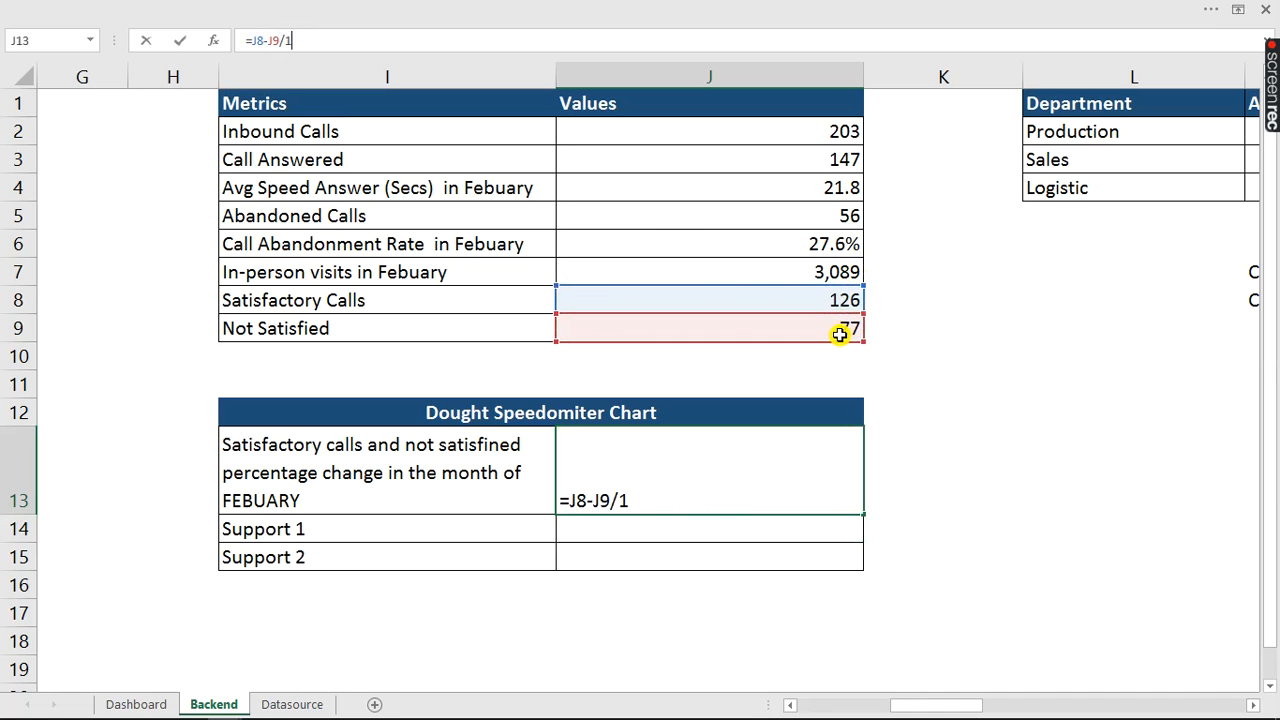
key("Return")
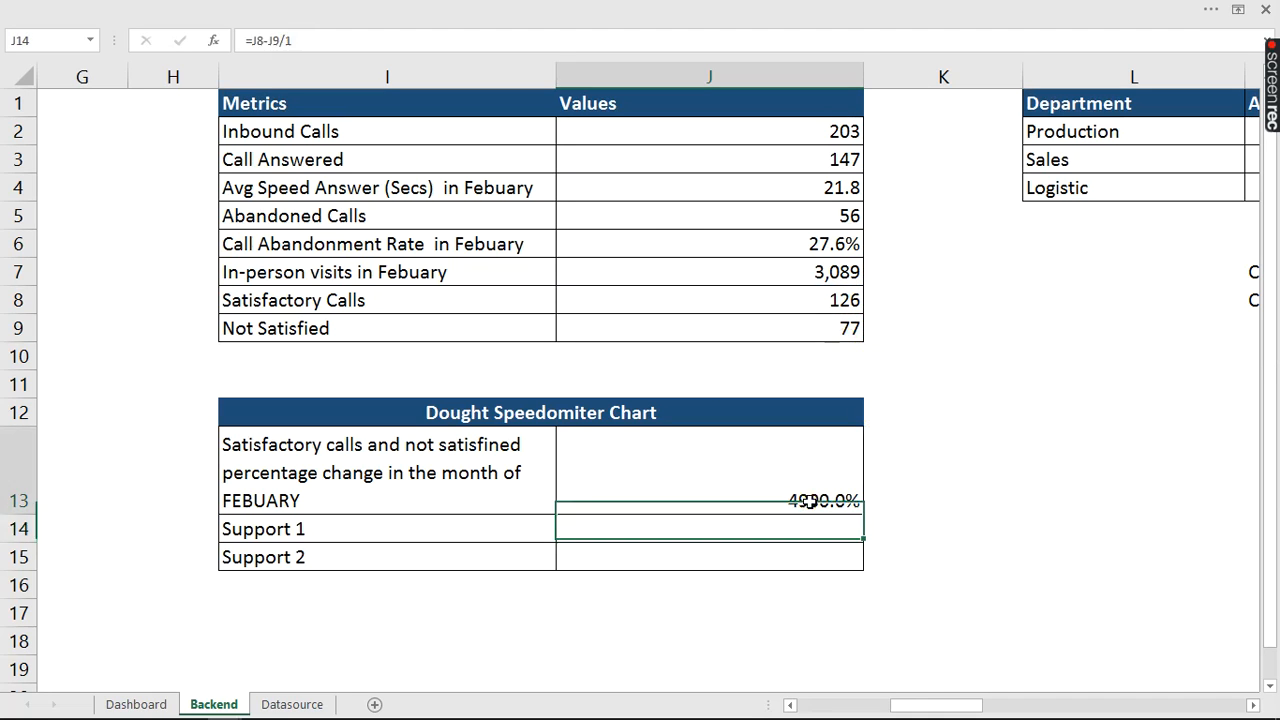
left_click(810, 501)
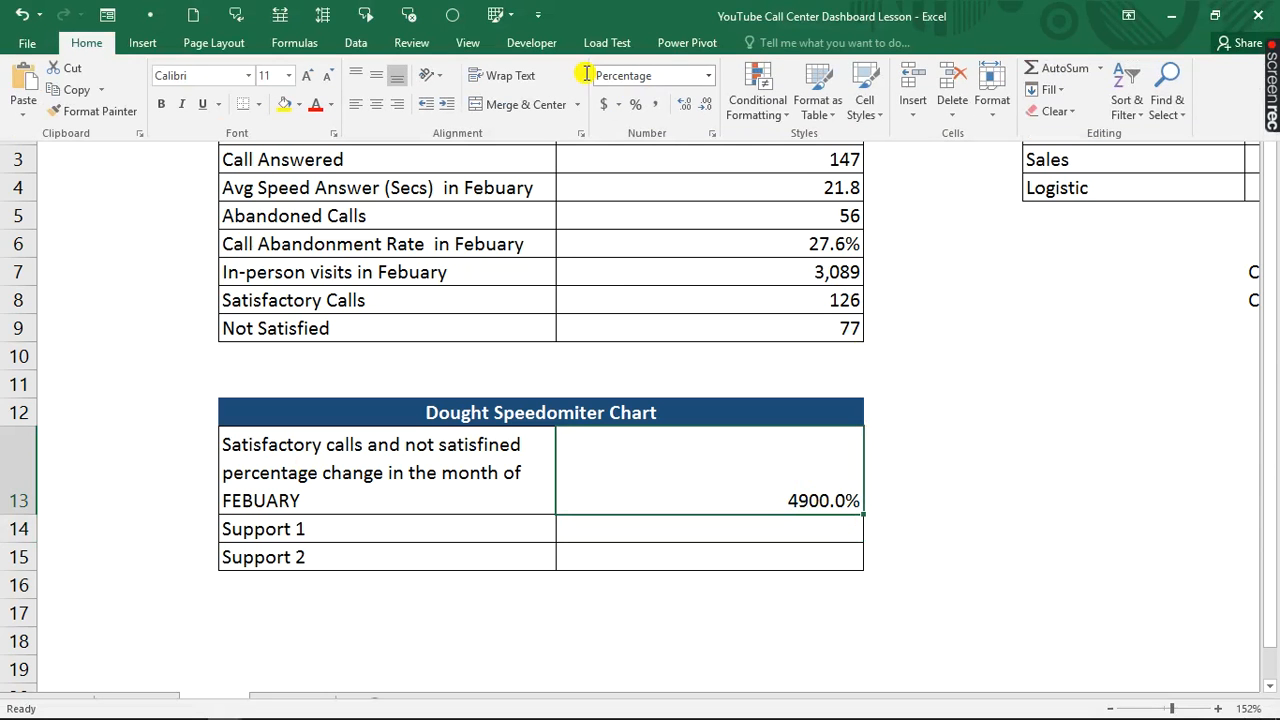
- Replace the percentage-change formula in J13 with =(J8-J9)/J8, using the satisfactory and not-satisfied call values
left_click(773, 459)
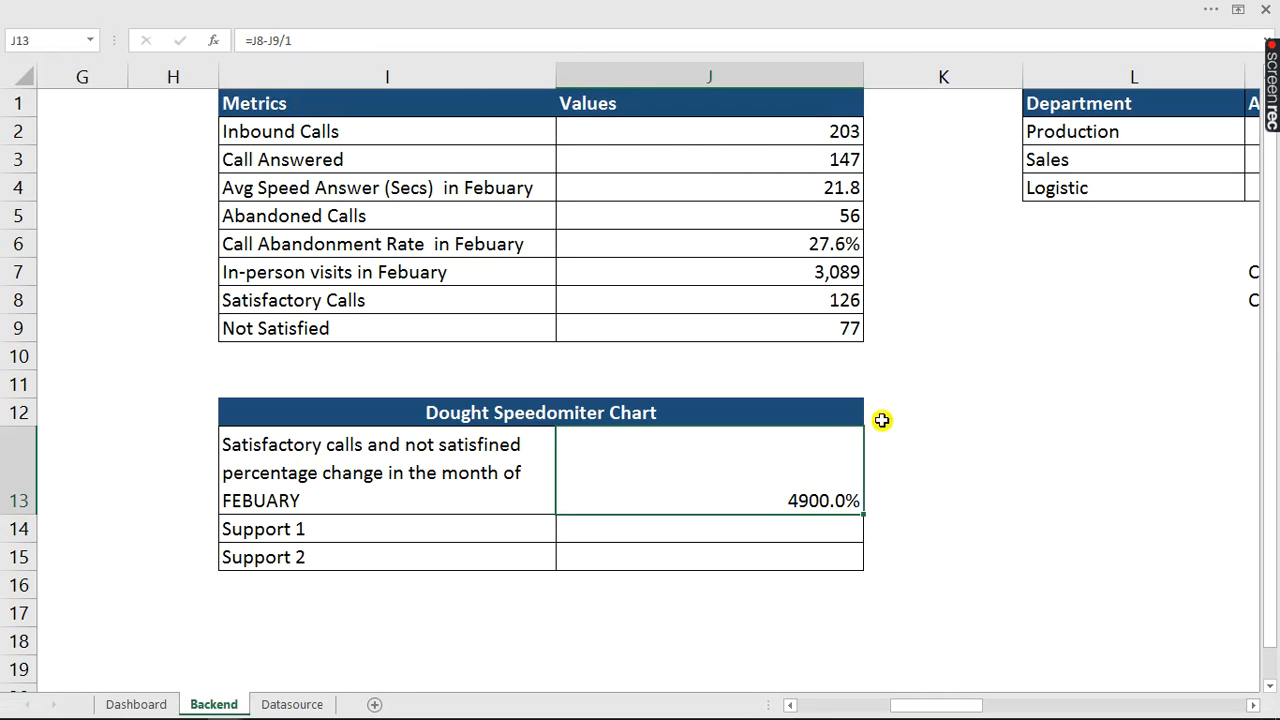
key("Delete")
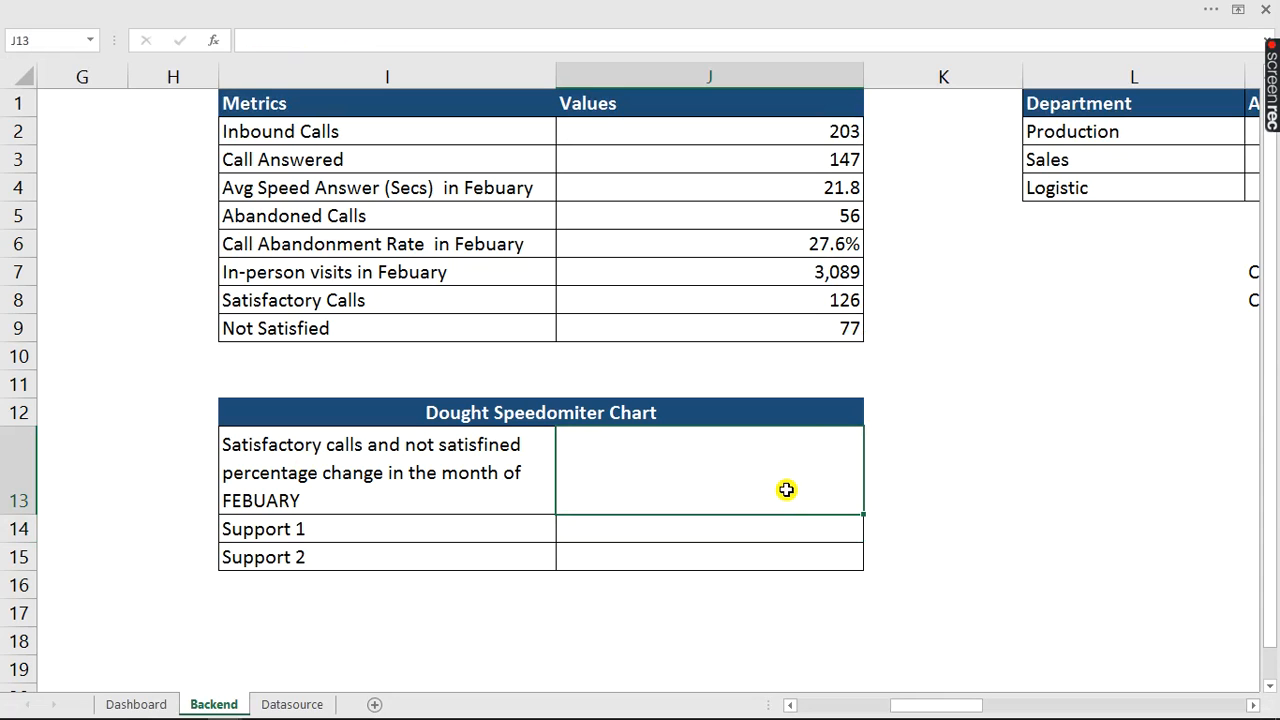
type("=")
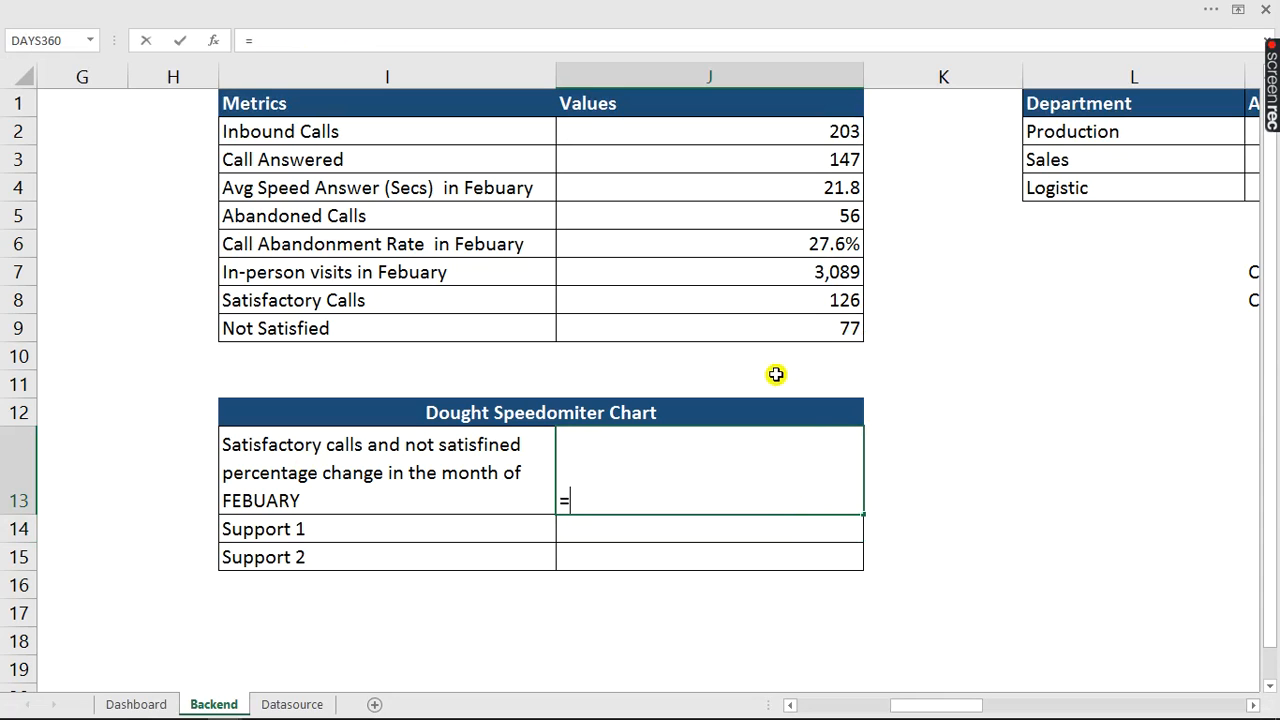
left_click(820, 301)
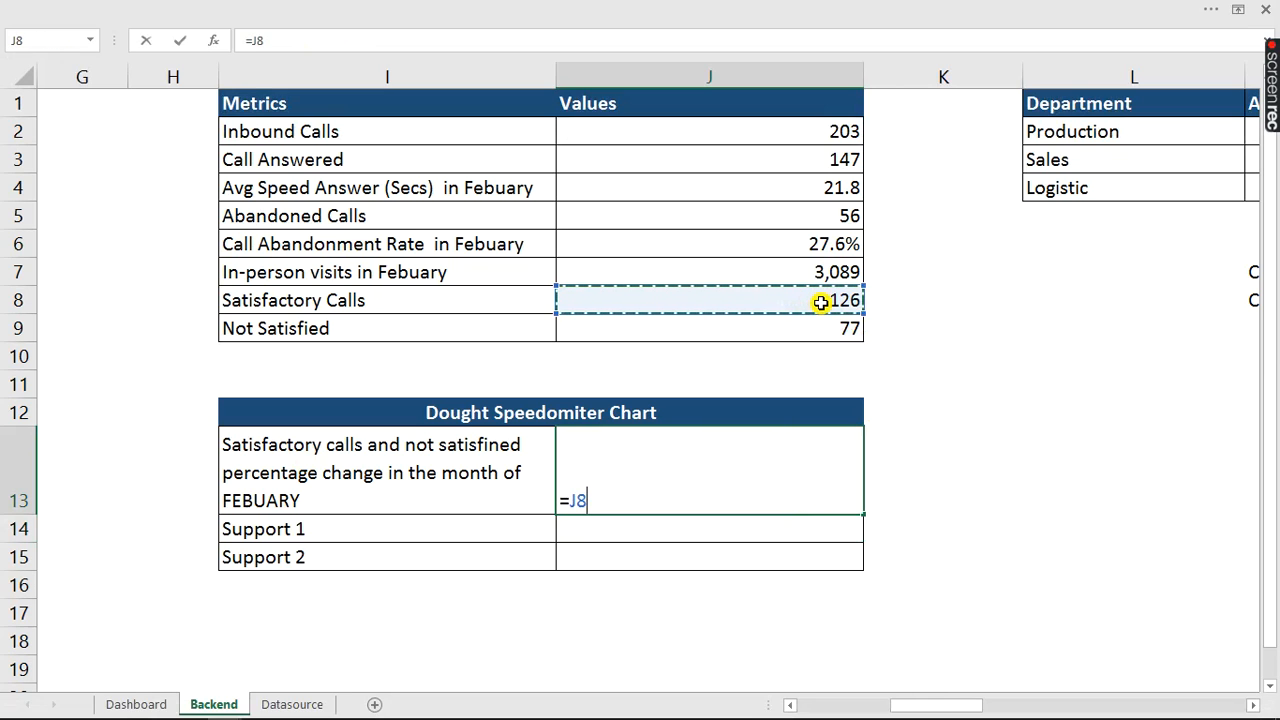
type("-")
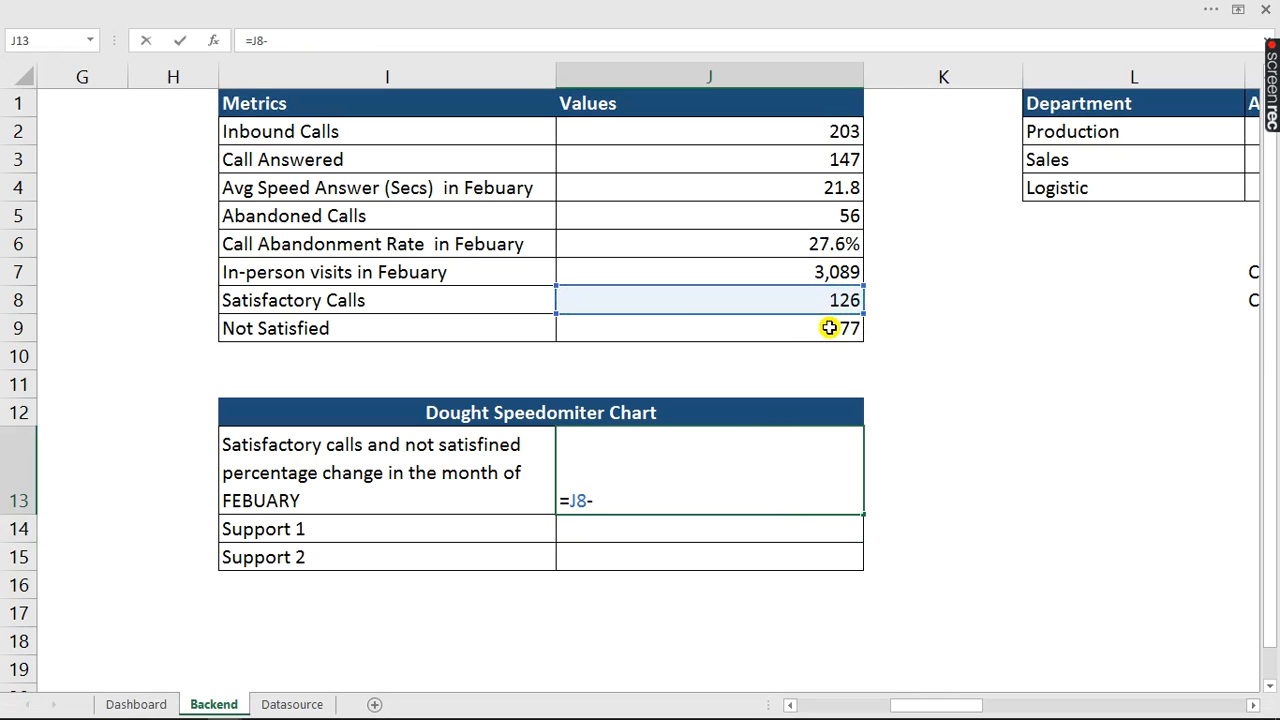
left_click(829, 328)
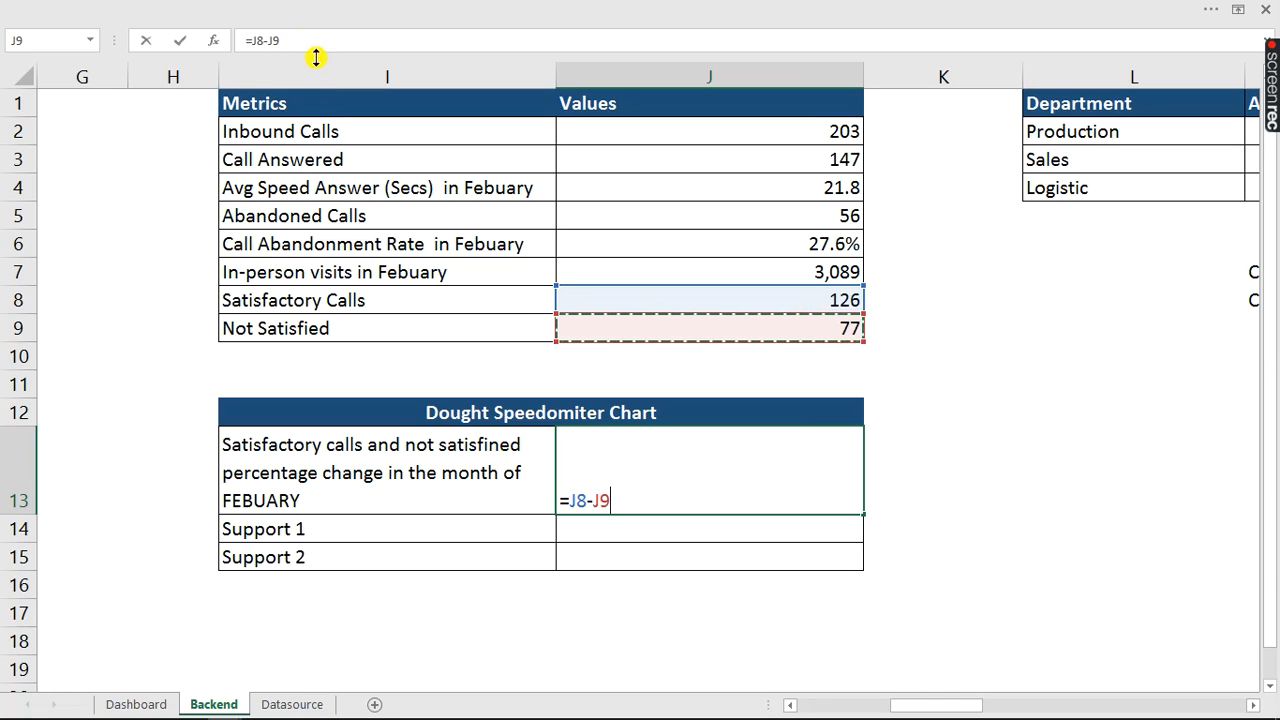
left_click(247, 38)
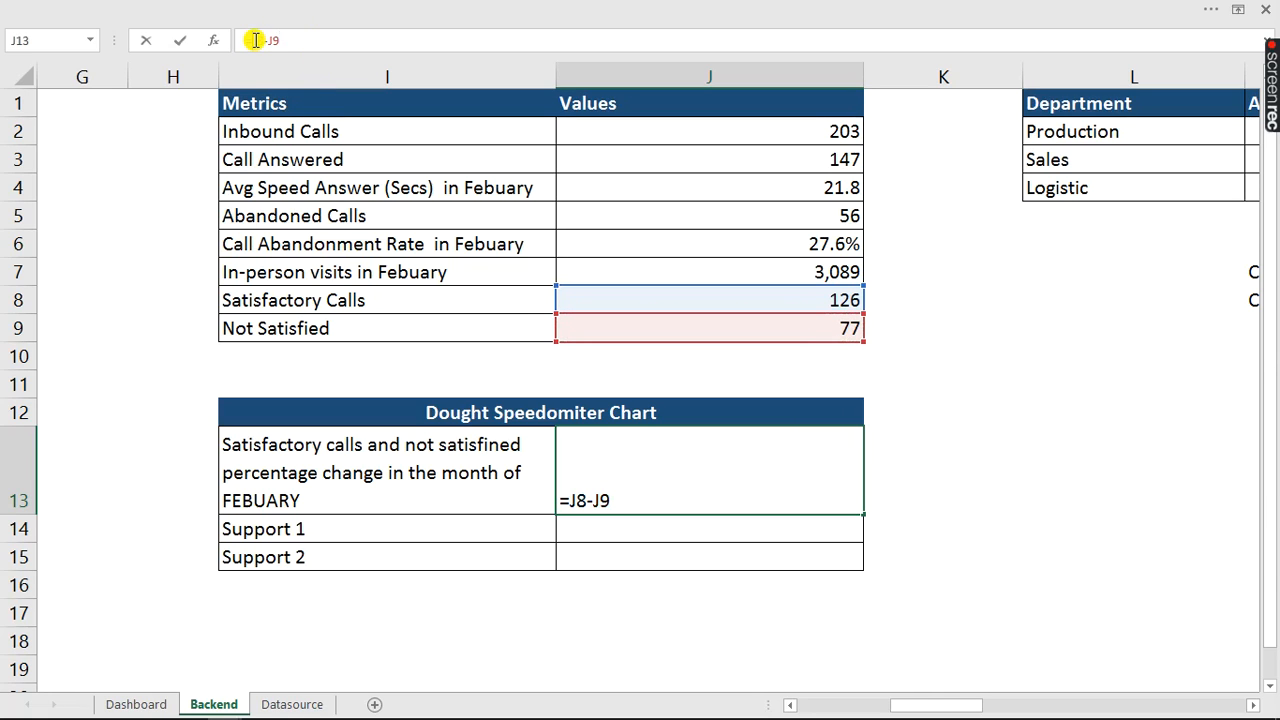
type("(")
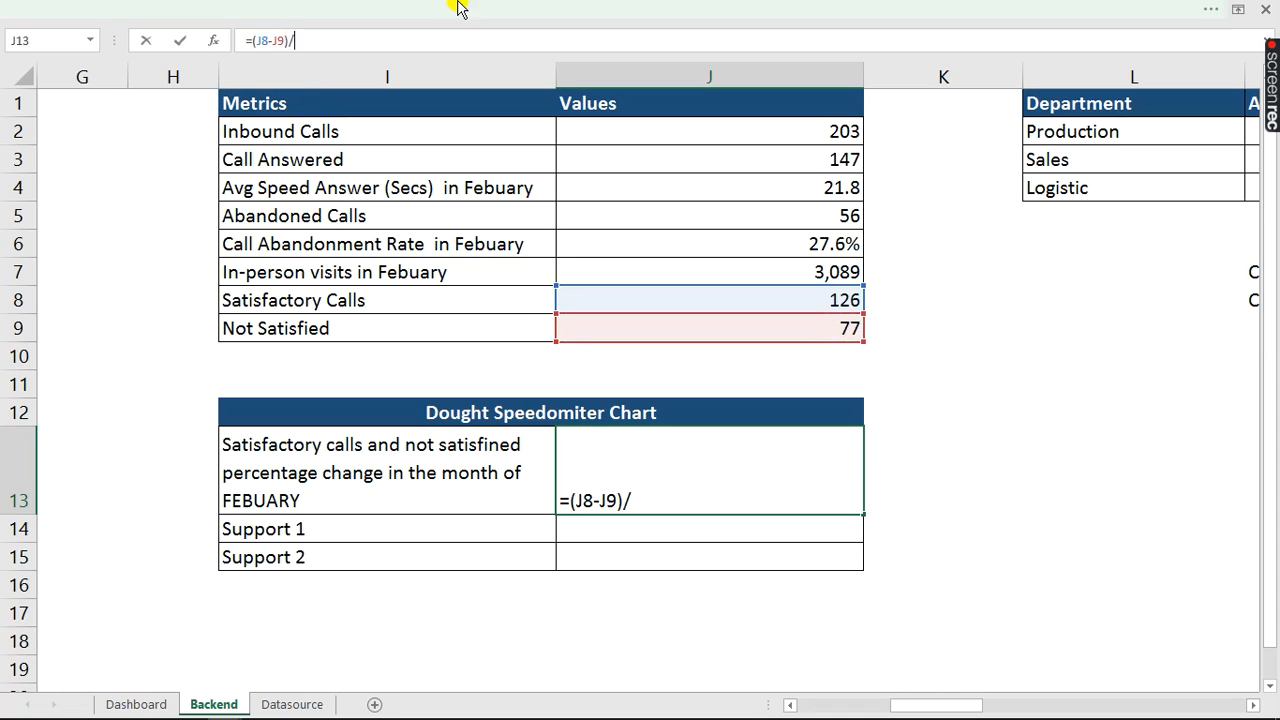
left_click(818, 300)
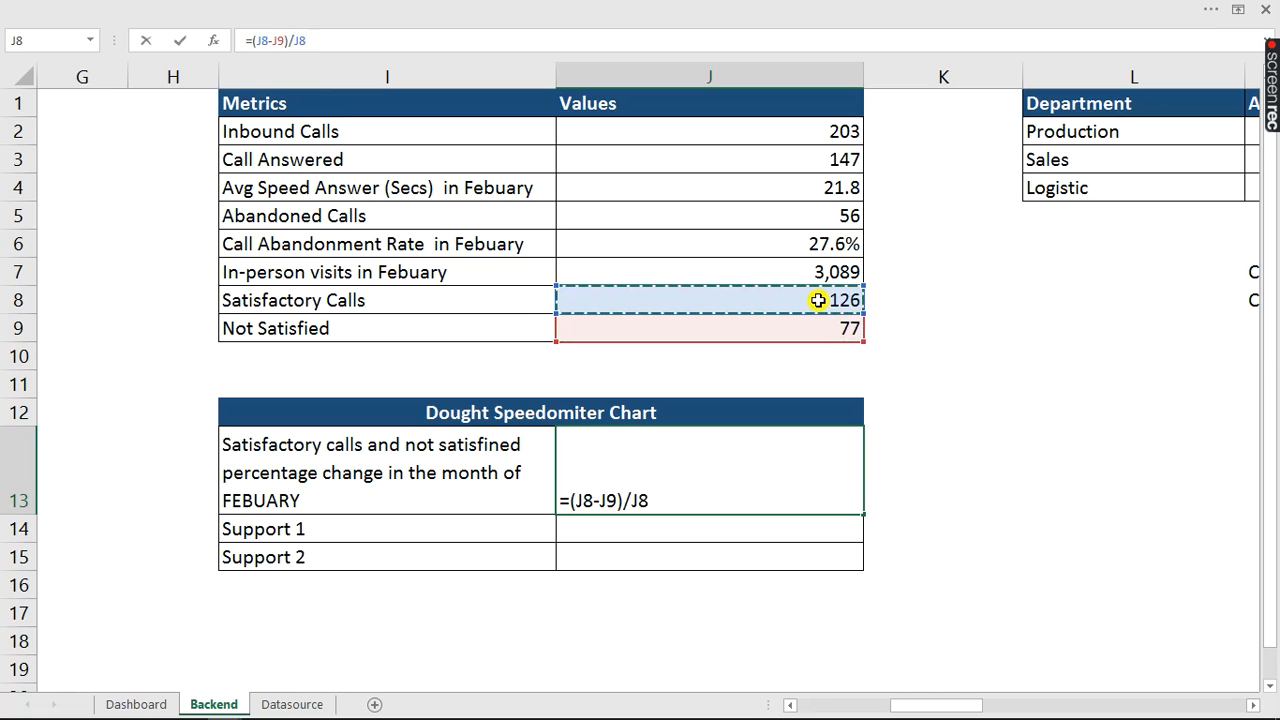
key("Return")
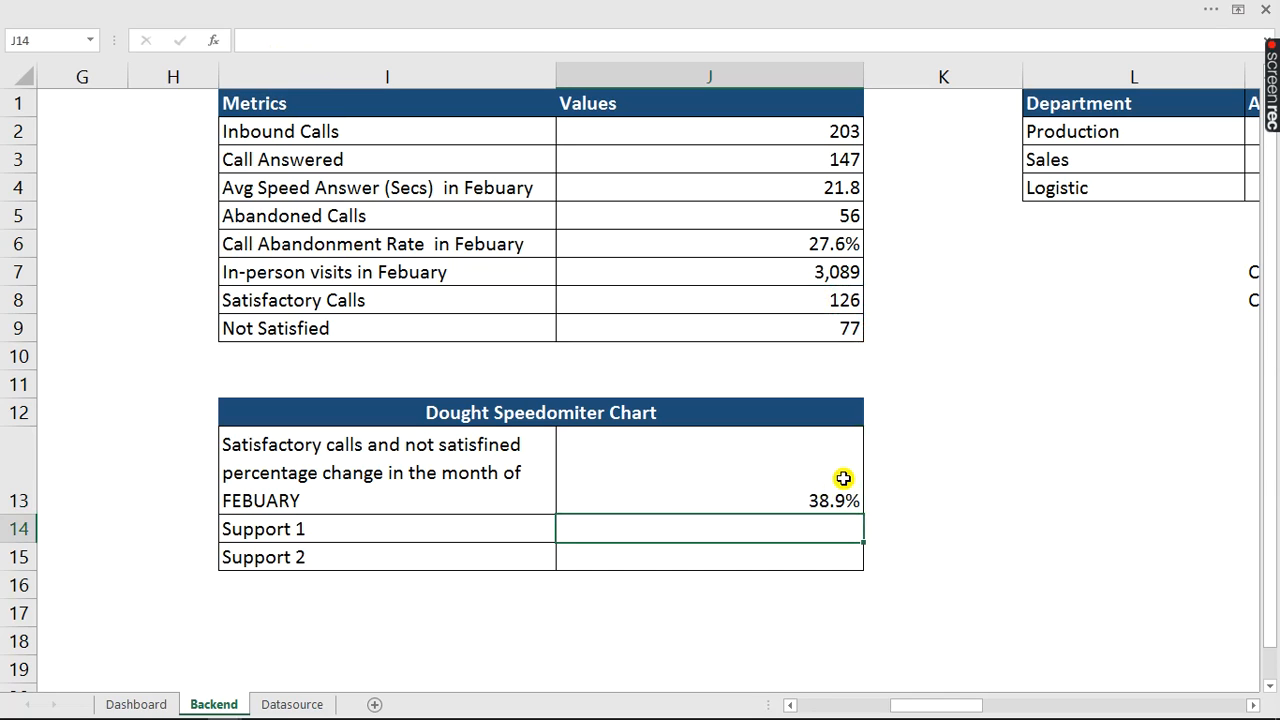
- Insert a doughnut chart on the Backend sheet, starting from the empty cell K10
left_click(995, 360)
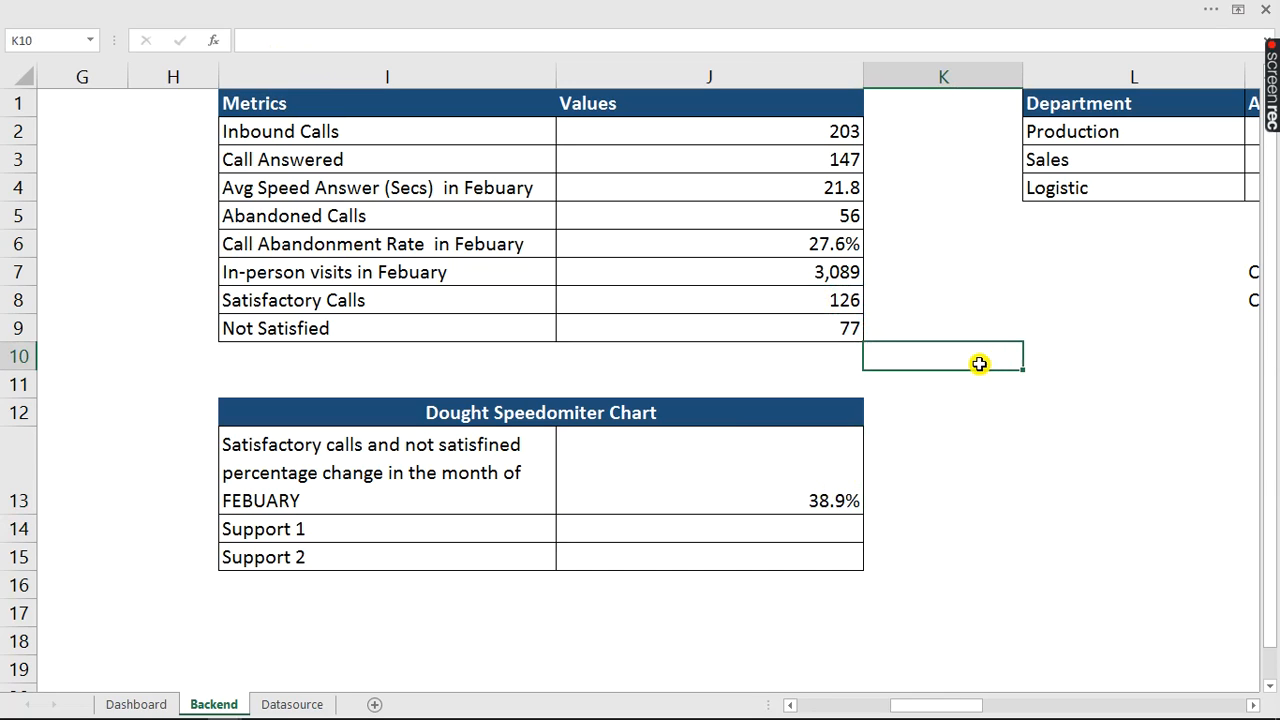
left_click(88, 7)
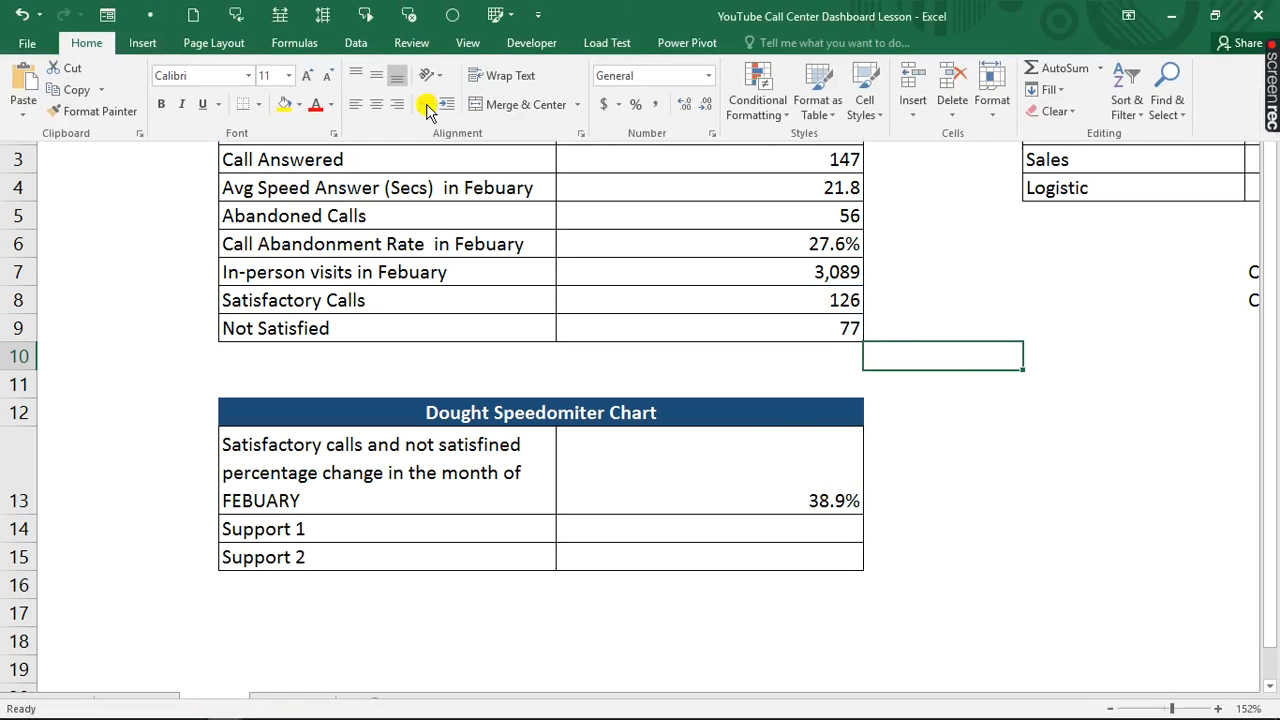
left_click(140, 45)
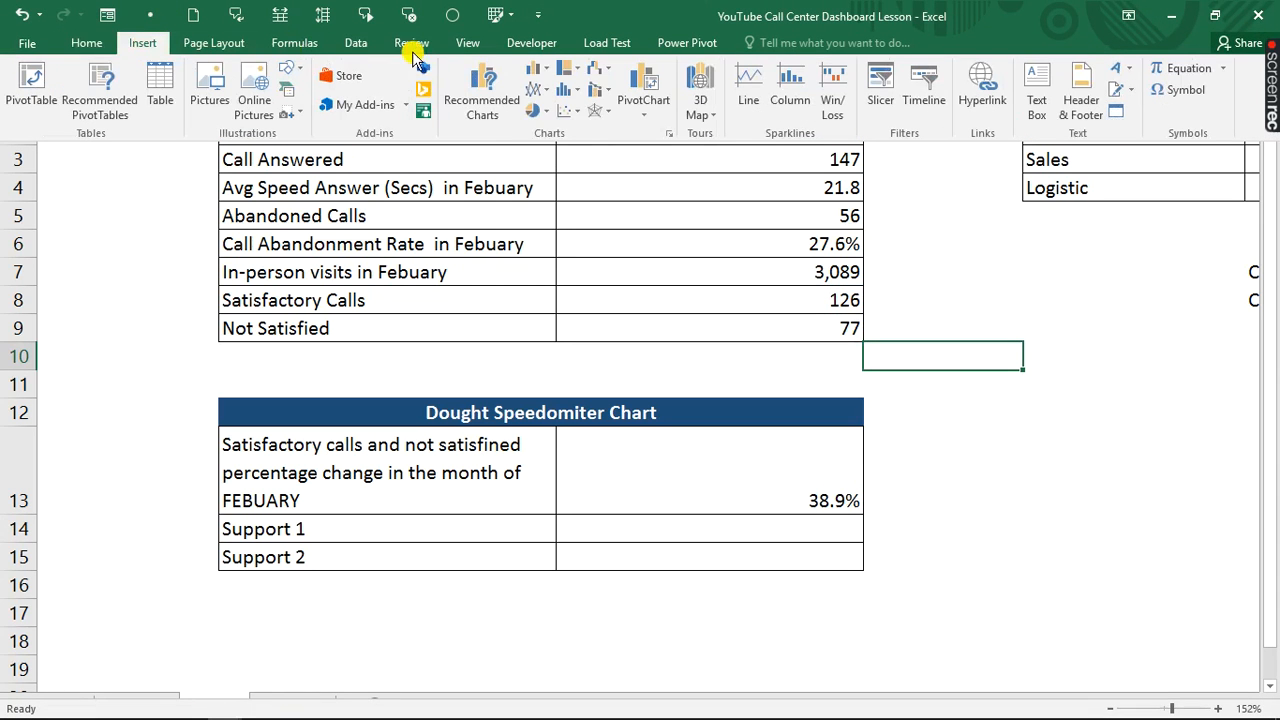
left_click(540, 112)
left_click(557, 308)
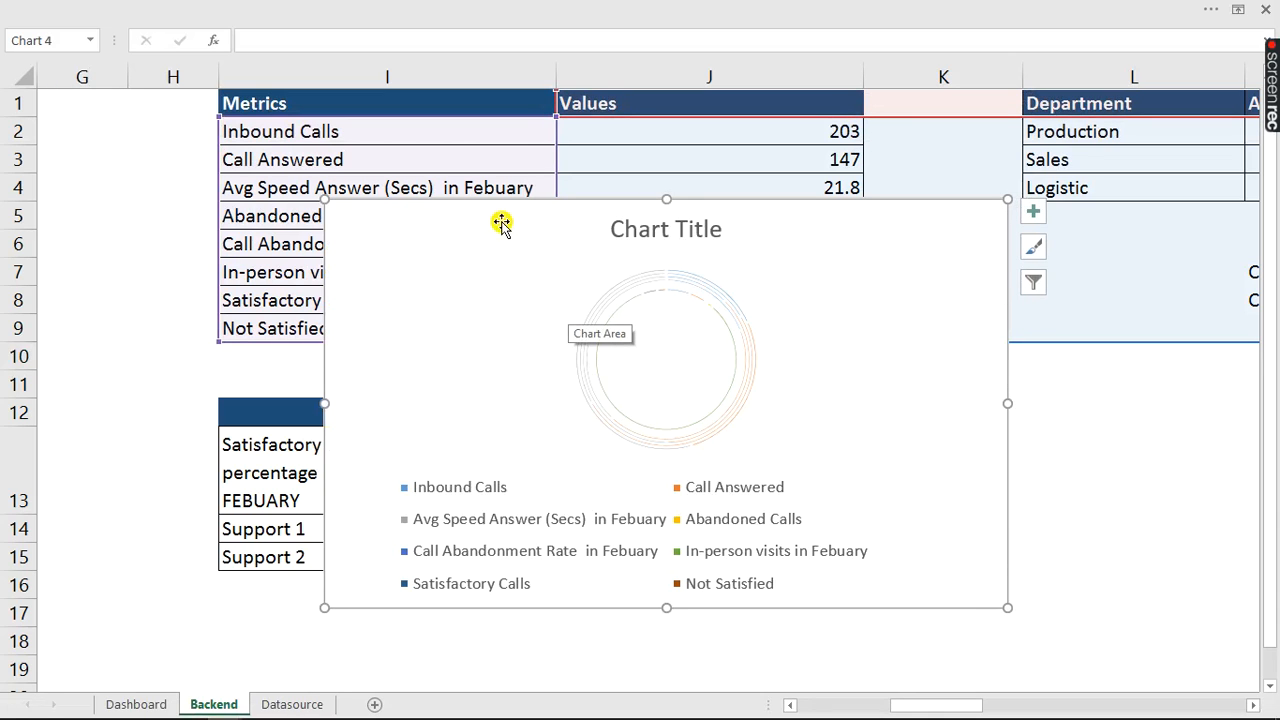
- Delete the doughnut chart's legend and all of its visible data rings
left_click(704, 350)
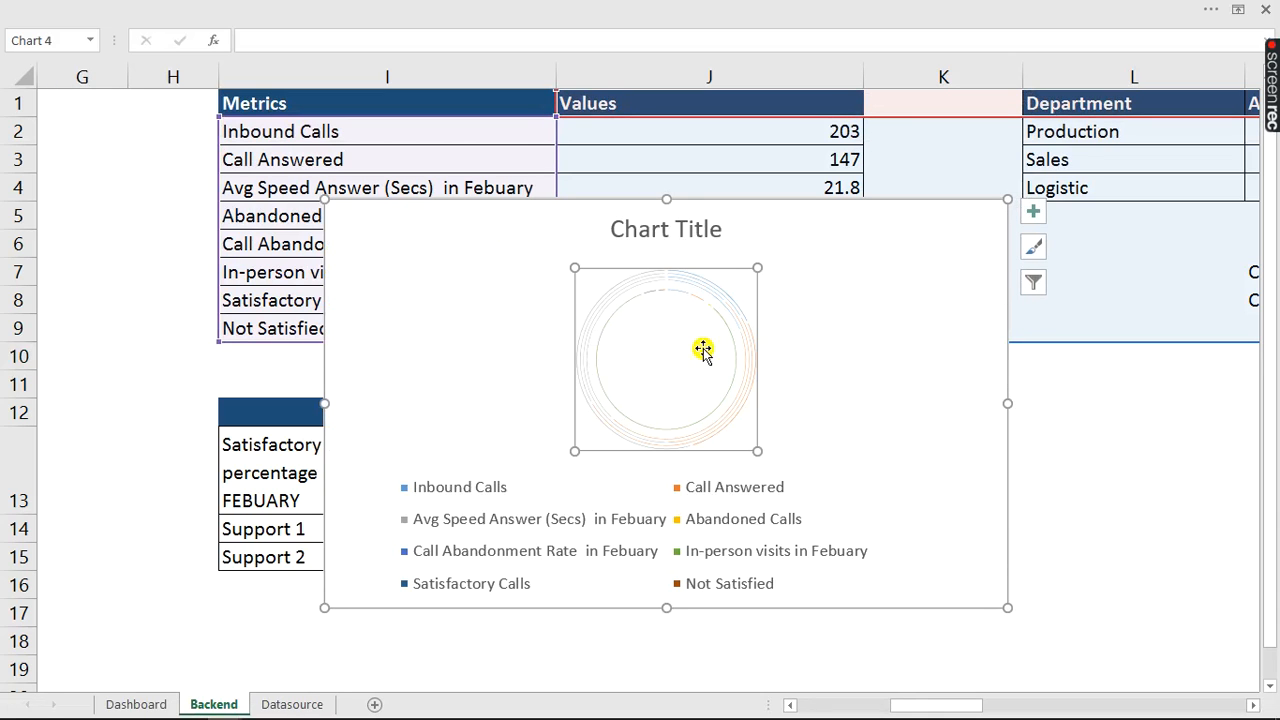
left_click(731, 490)
key("Delete")
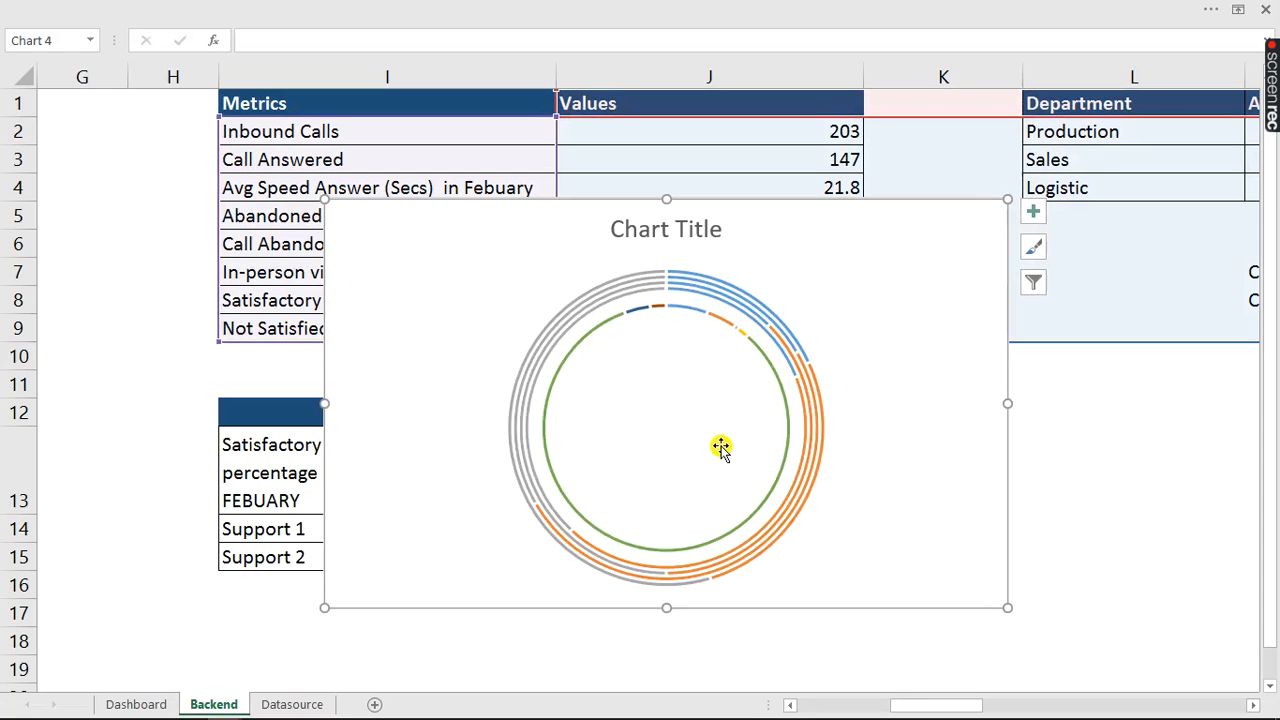
left_click(763, 346)
key("Delete")
left_click(769, 334)
key("Delete")
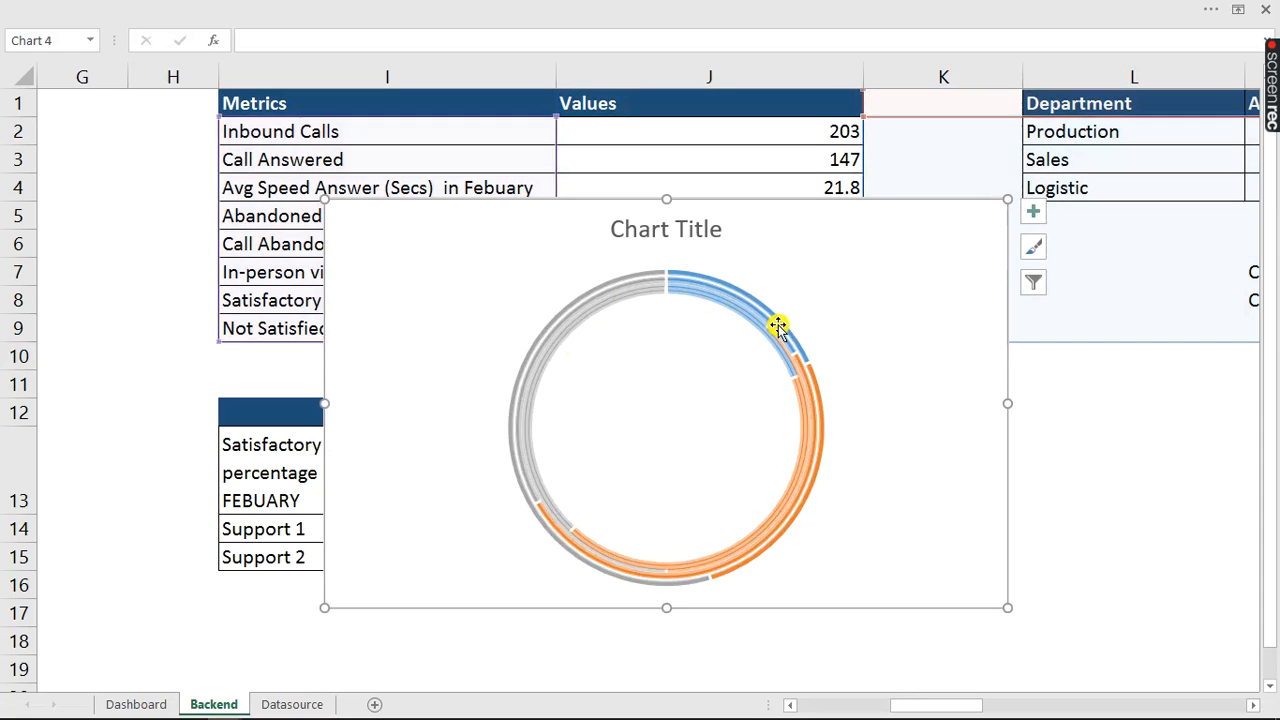
left_click(779, 326)
key("Delete")
key("Delete")
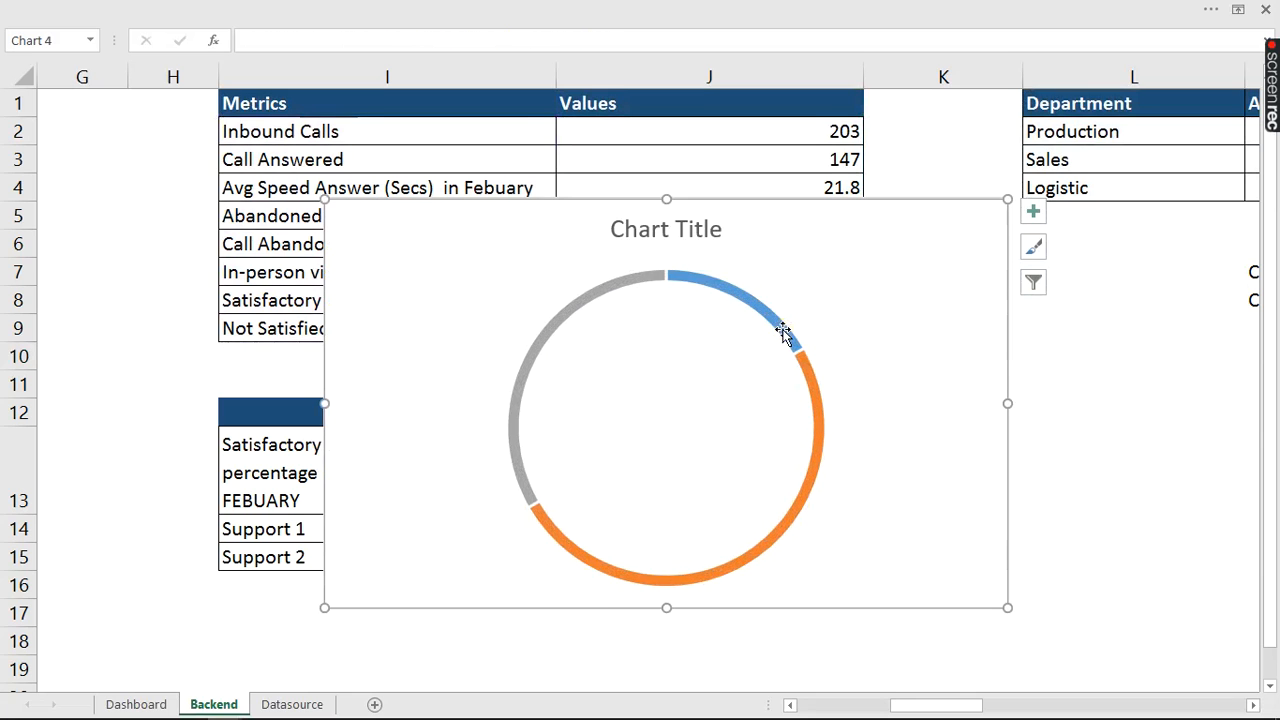
left_click(778, 332)
key("Delete")
- Delete the chart title and centre the empty plot area within the chart
left_click(663, 234)
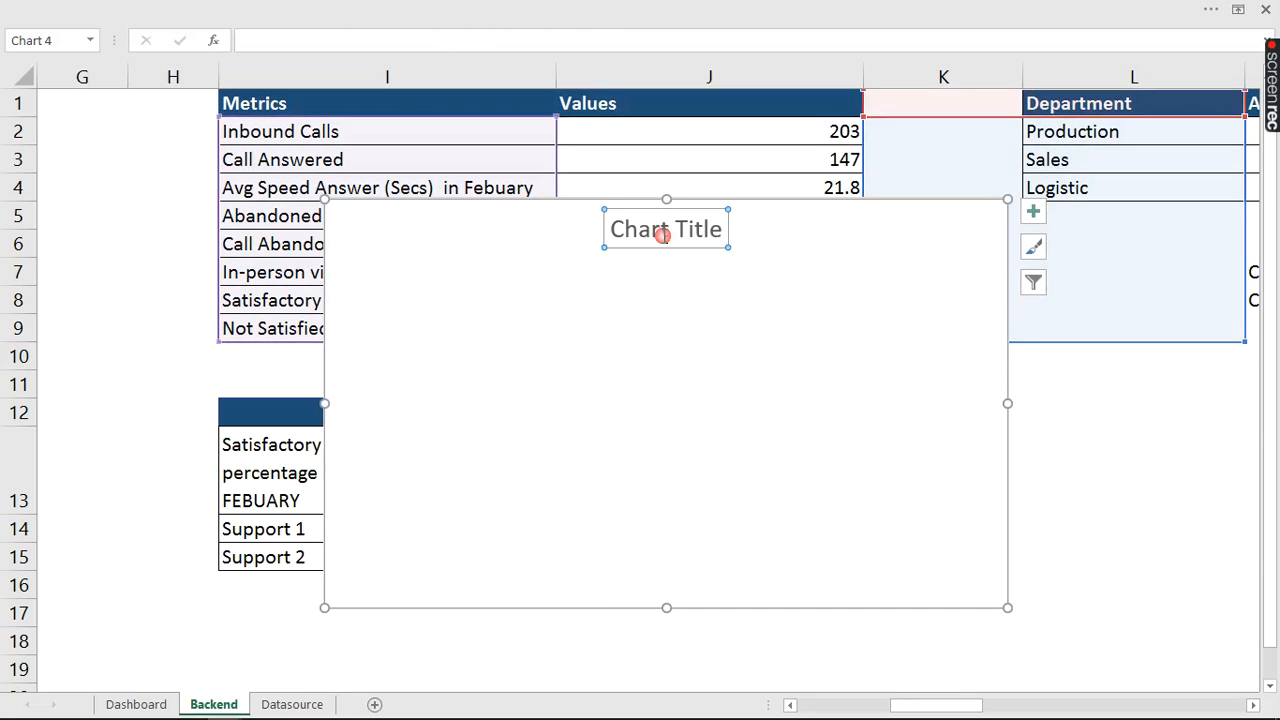
key("Delete")
left_click_drag(652, 228, 877, 362)
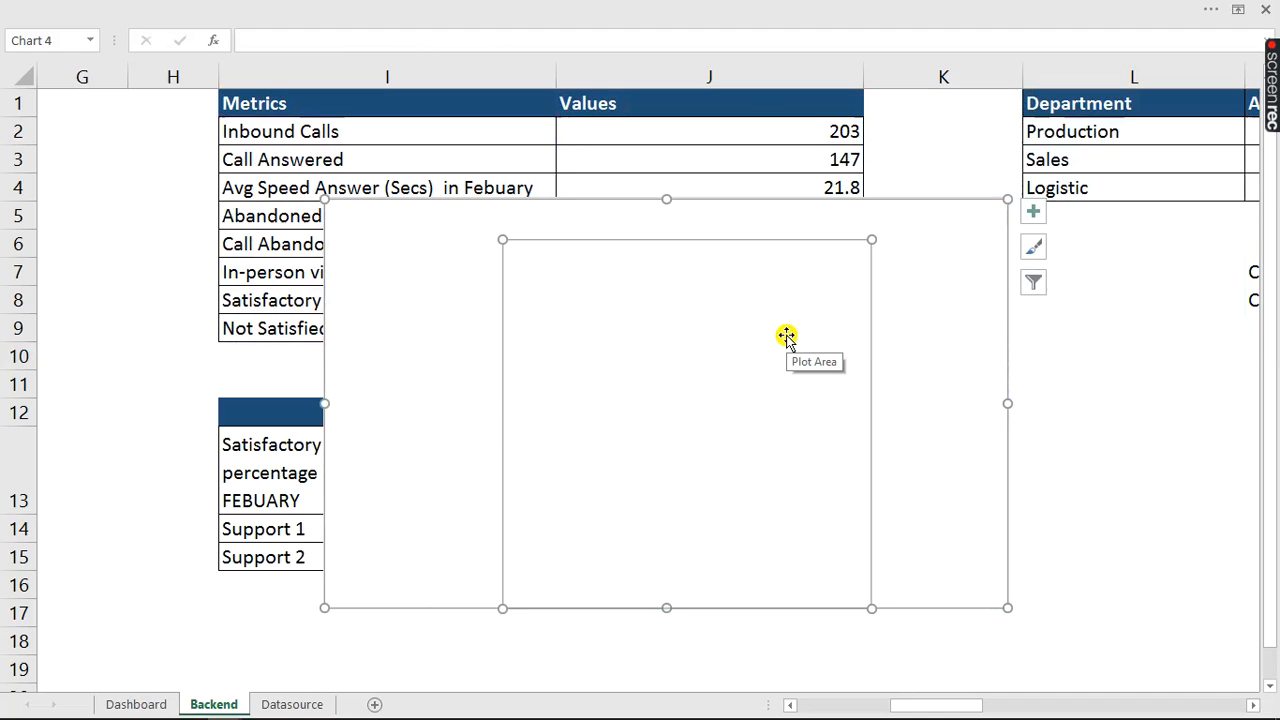
left_click_drag(786, 335, 765, 313)
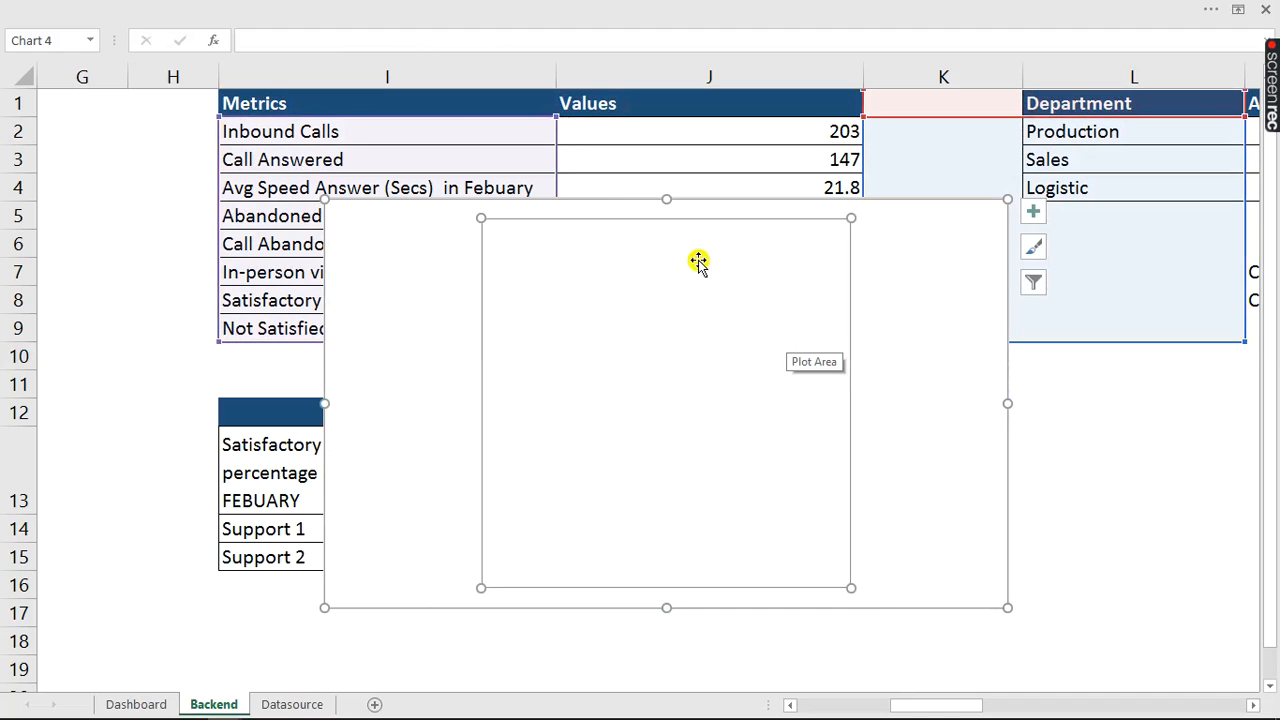
- Remove the blank series and the Department series from the chart's data source
right_click(623, 310)
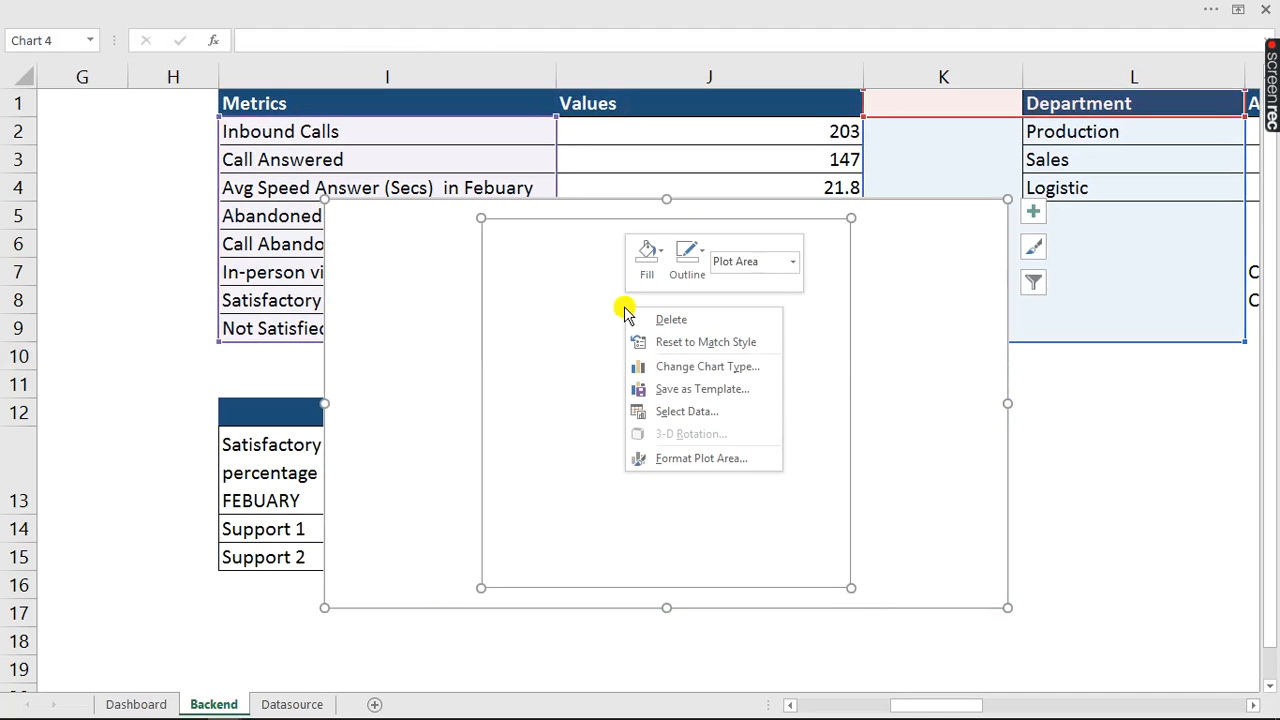
left_click(688, 412)
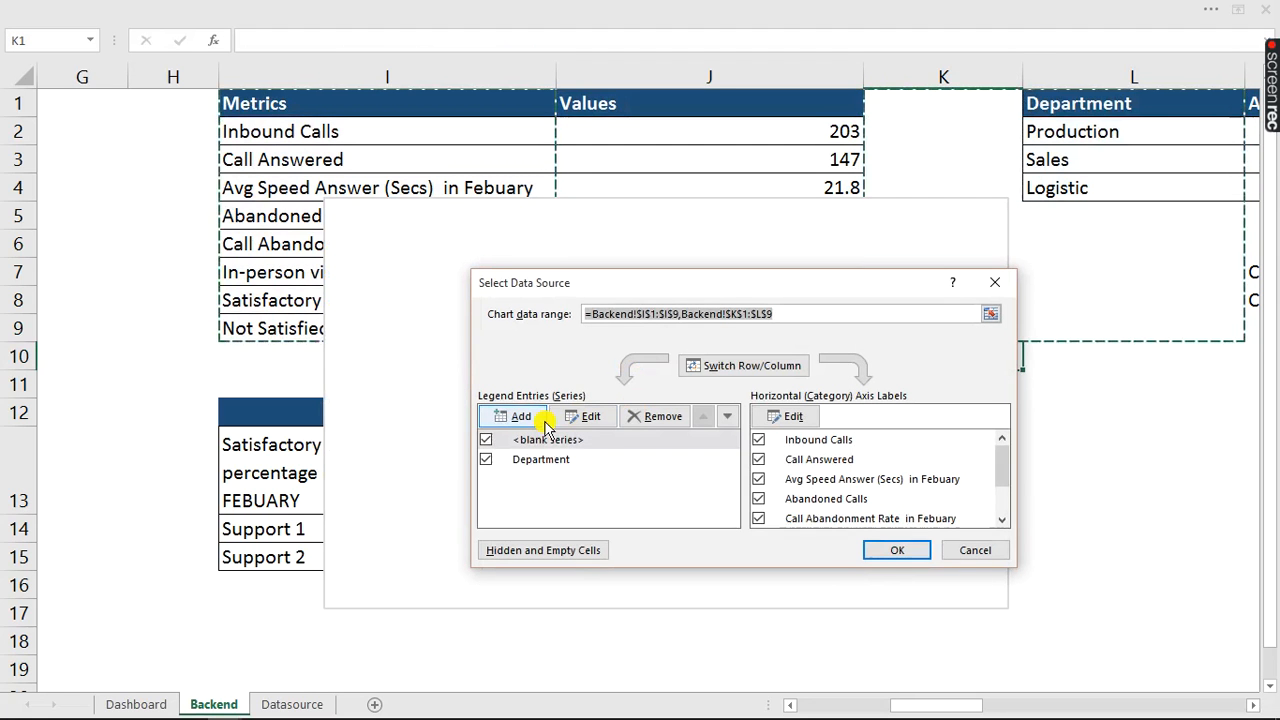
left_click(640, 418)
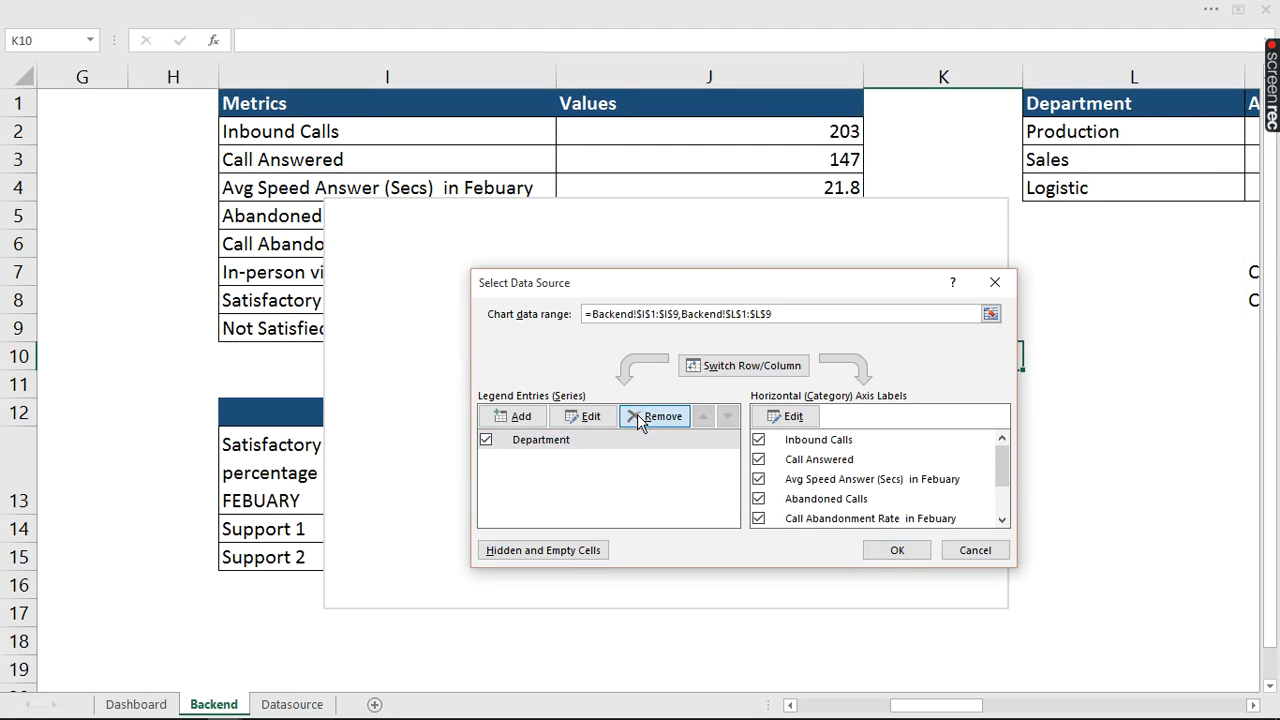
left_click(638, 417)
- Add an unnamed series to the doughnut chart with the values 50, 20, 30 and 100
left_click(530, 422)
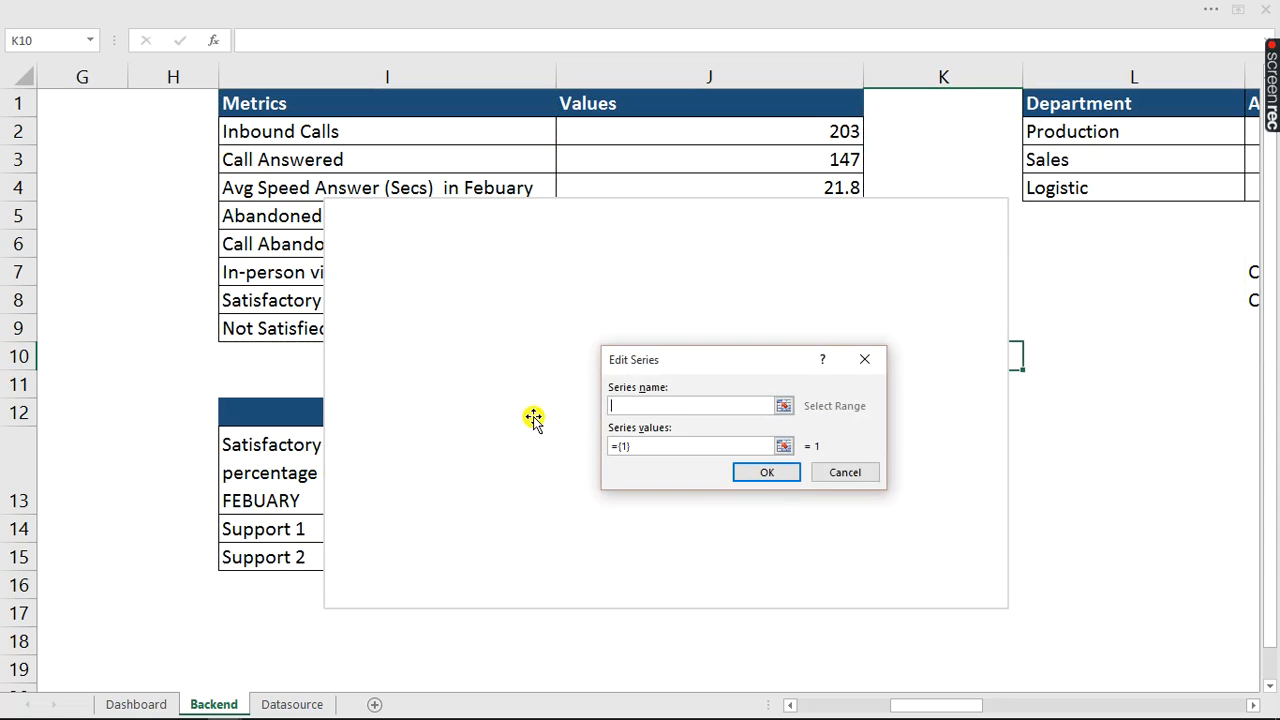
left_click(645, 447)
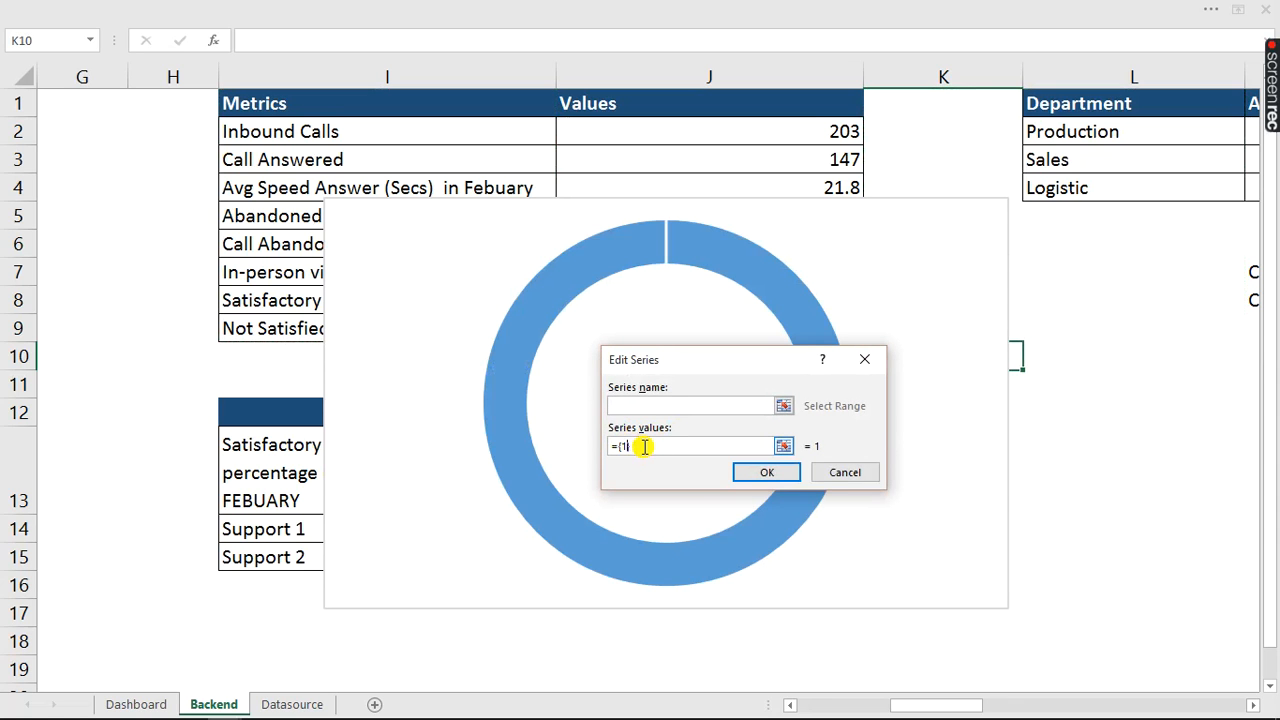
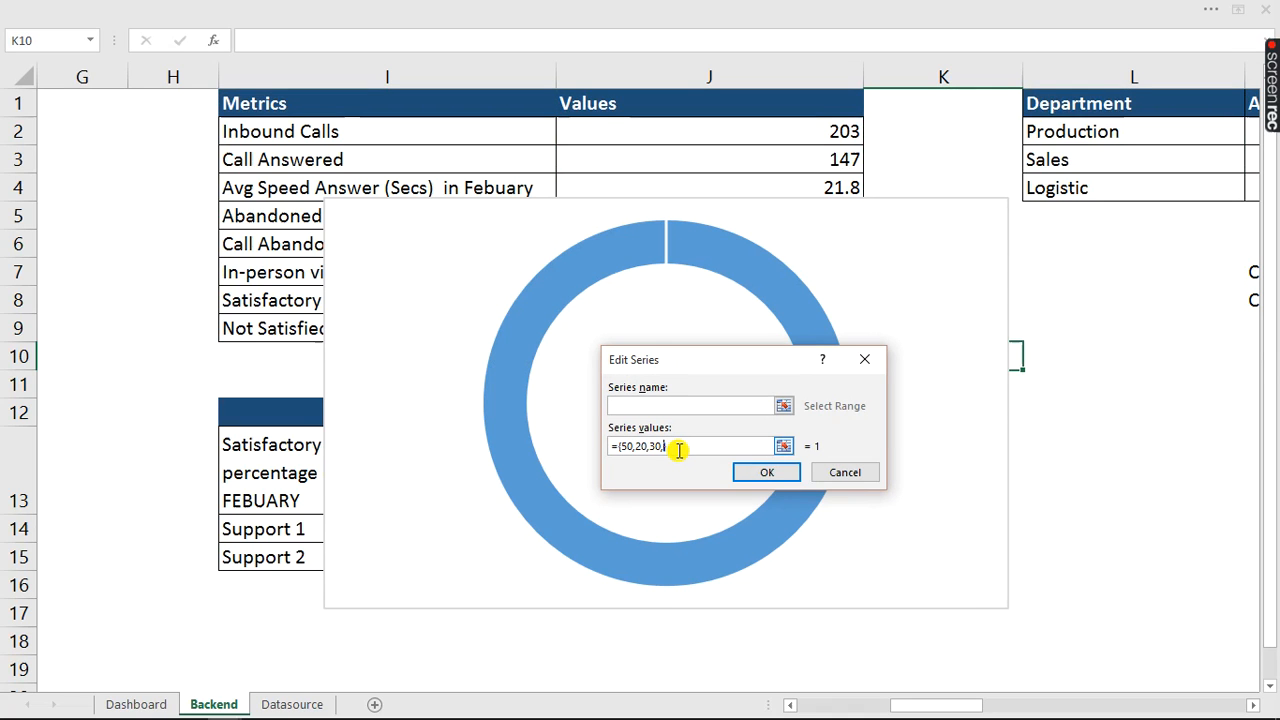
type(",1")
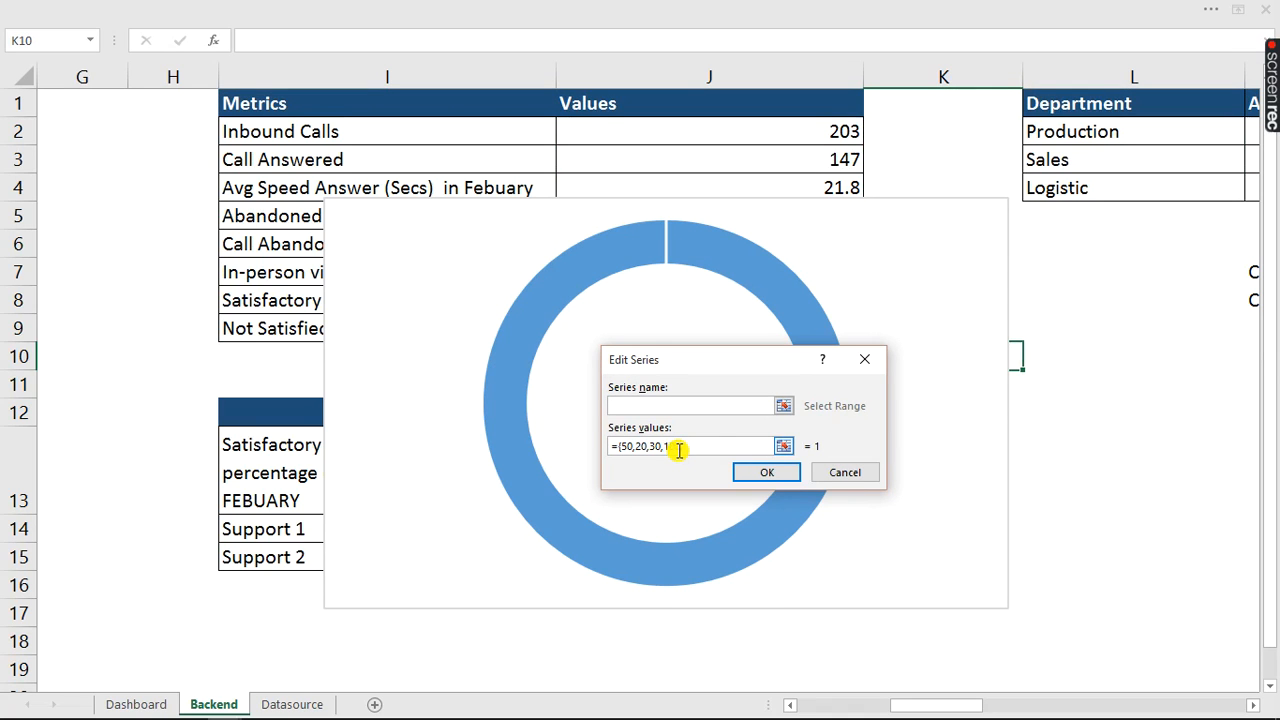
type("00")
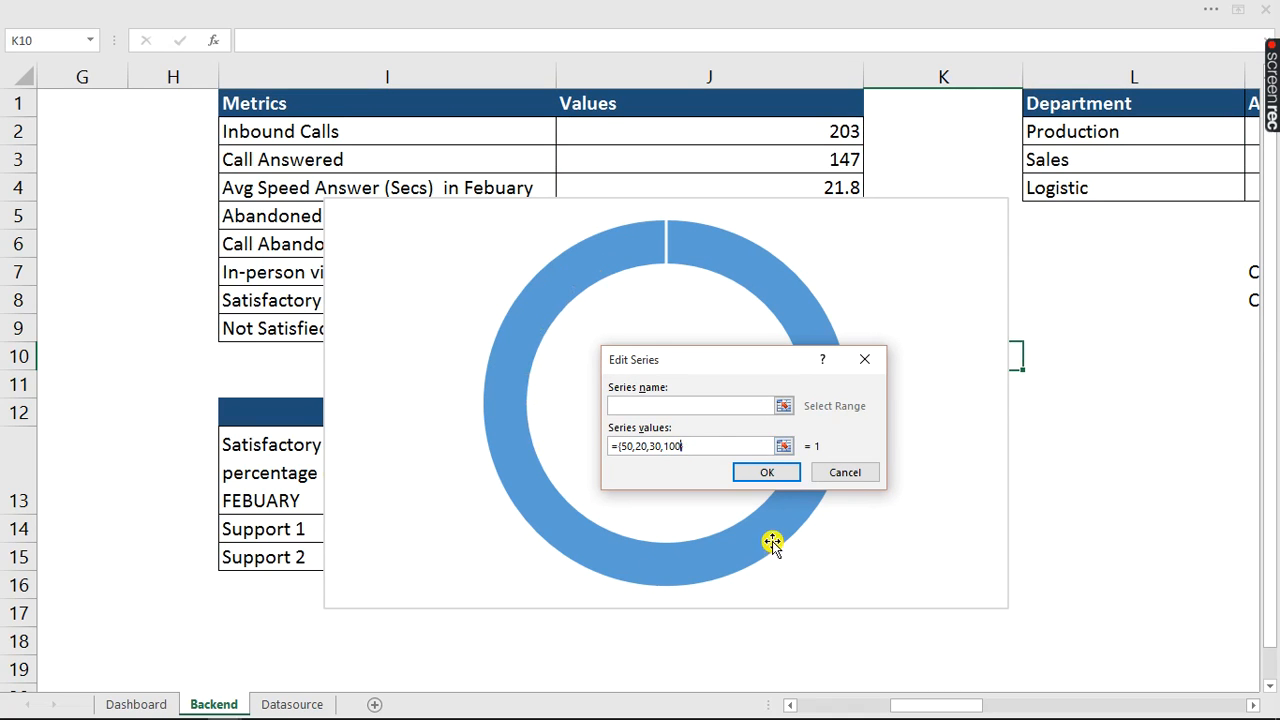
left_click(755, 475)
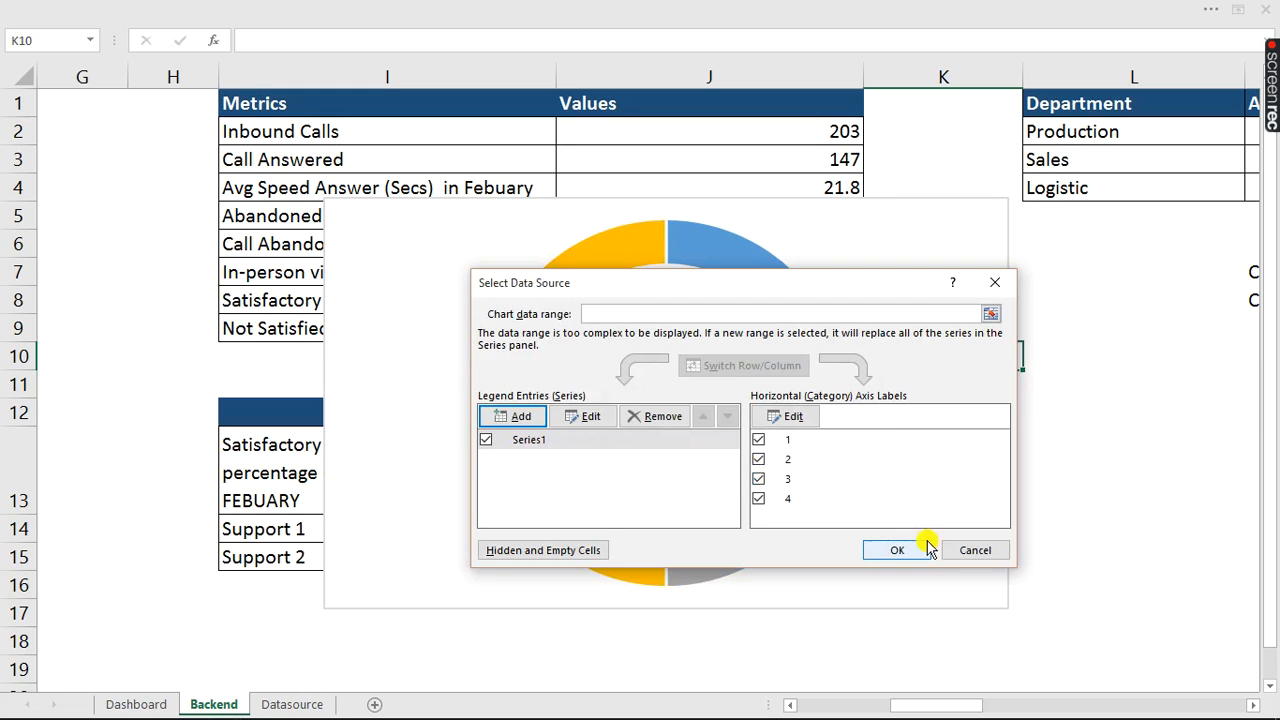
left_click(908, 553)
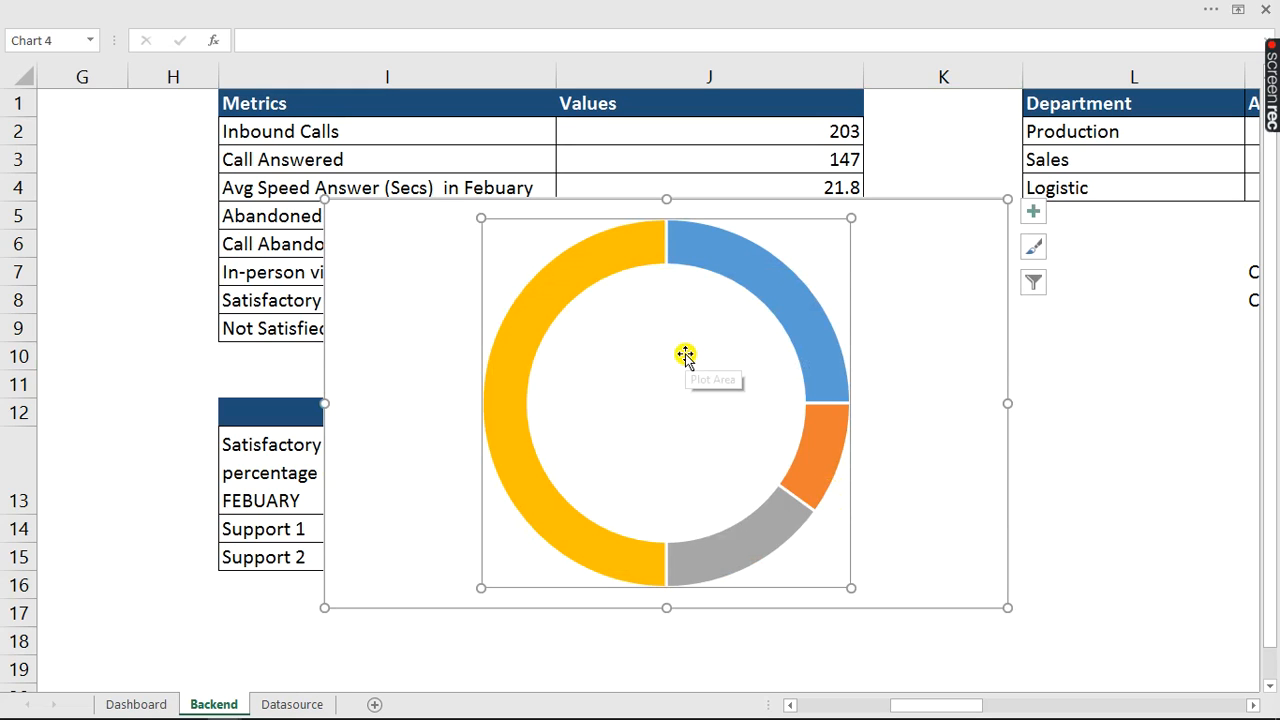
- Move the doughnut chart over the Metrics table and shrink it to end just above the Dought Speedomiter Chart table
left_click(703, 198)
left_click_drag(703, 198, 532, 150)
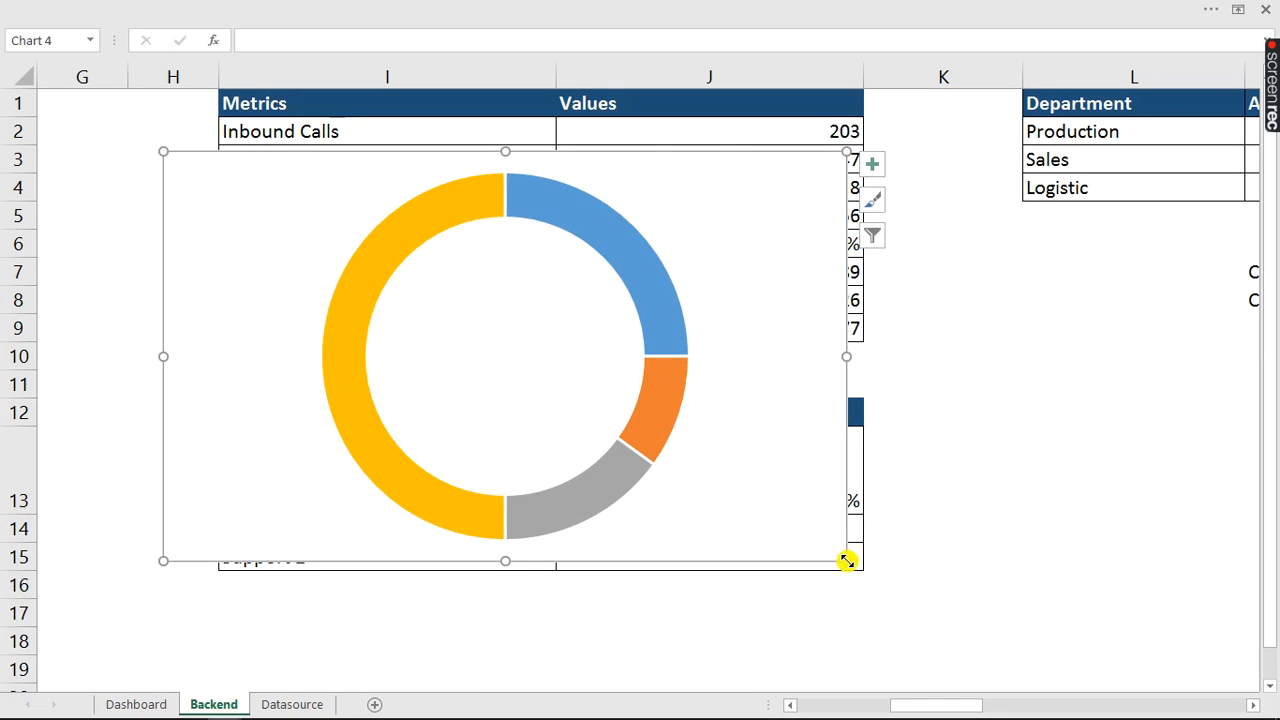
left_click_drag(846, 560, 574, 388)
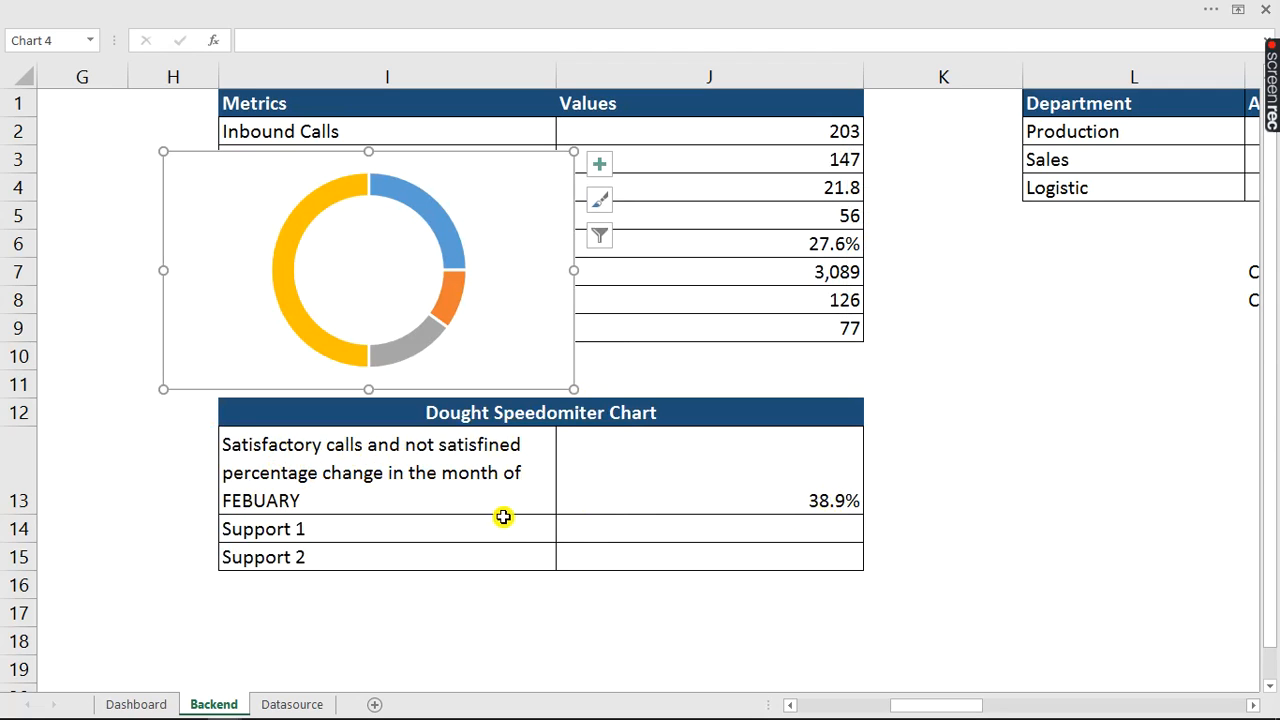
- Enter 1% as the Support 1 value in J14
left_click(597, 525)
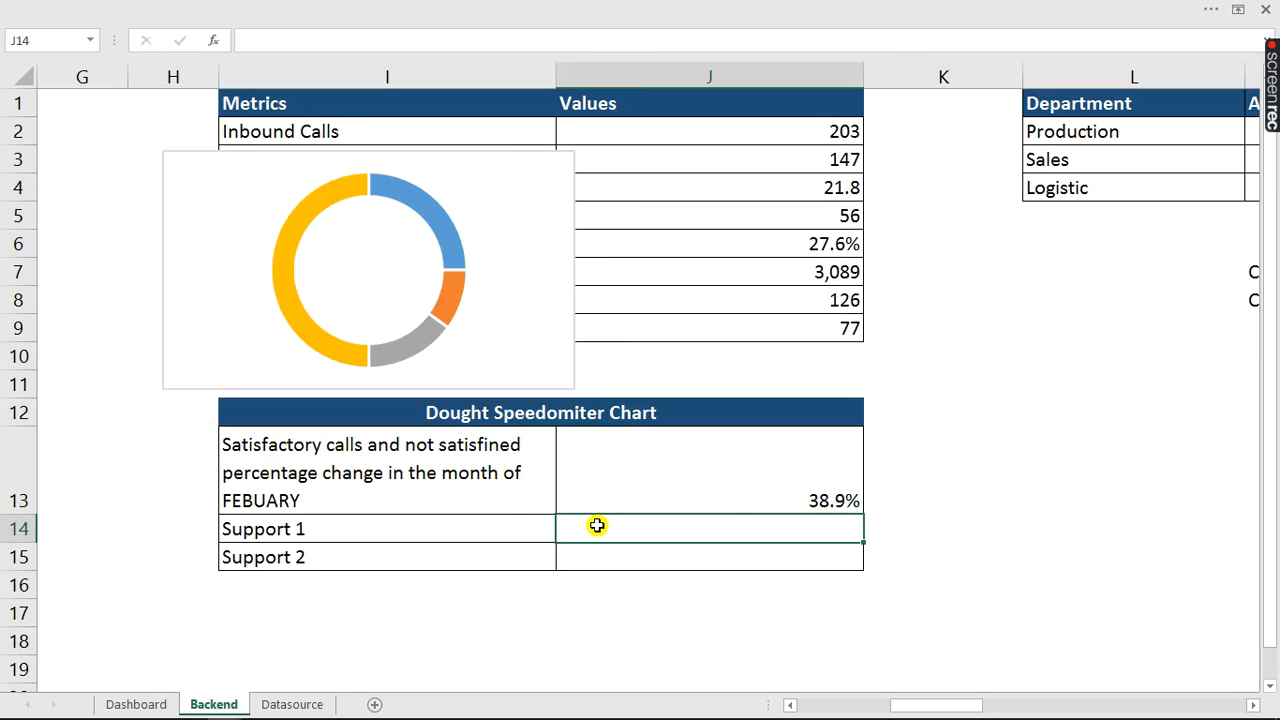
type("1%")
key("Return")
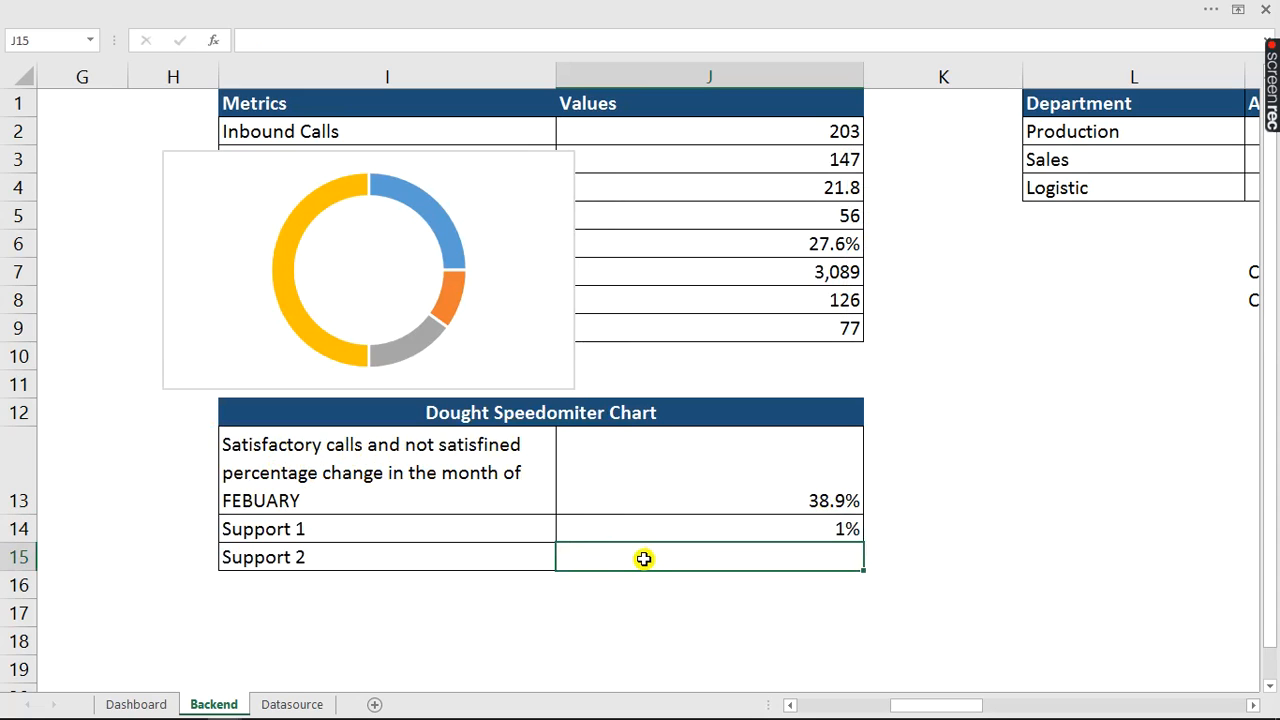
- Calculate the Support 2 value in J15 with the formula =200%-SUM(J13:J14)
type("=200")
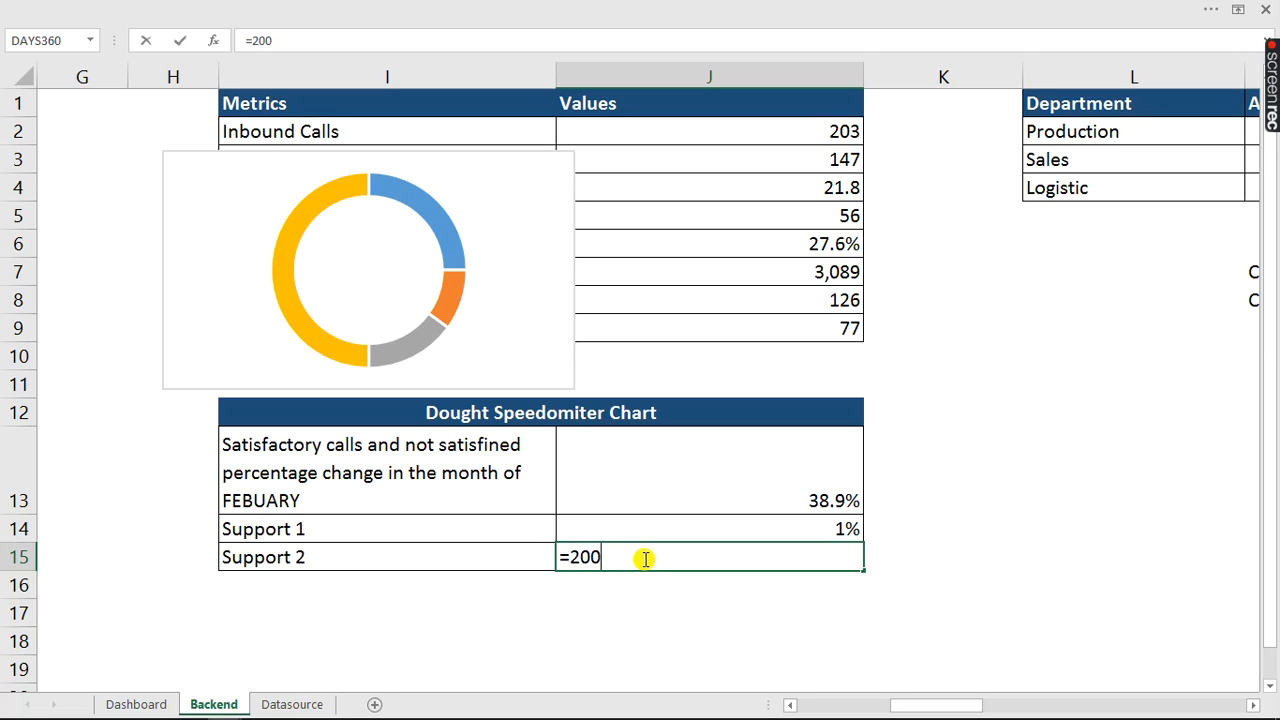
type("sum")
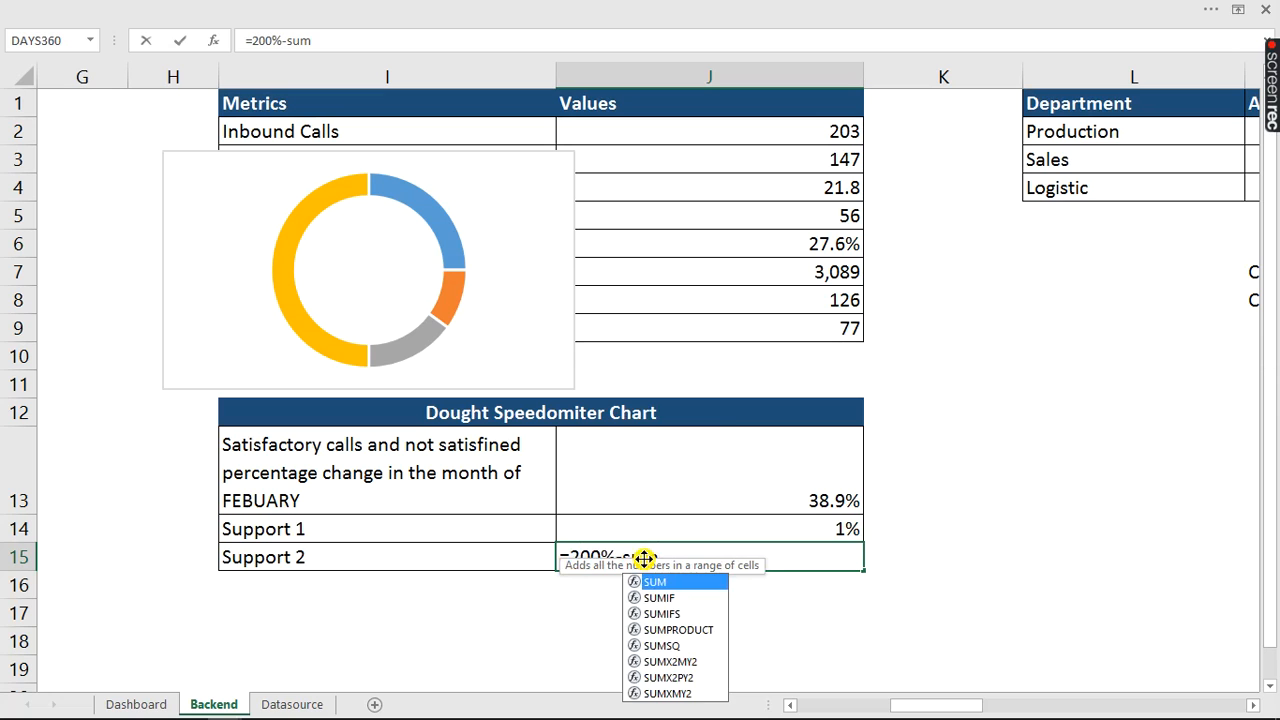
key("Tab")
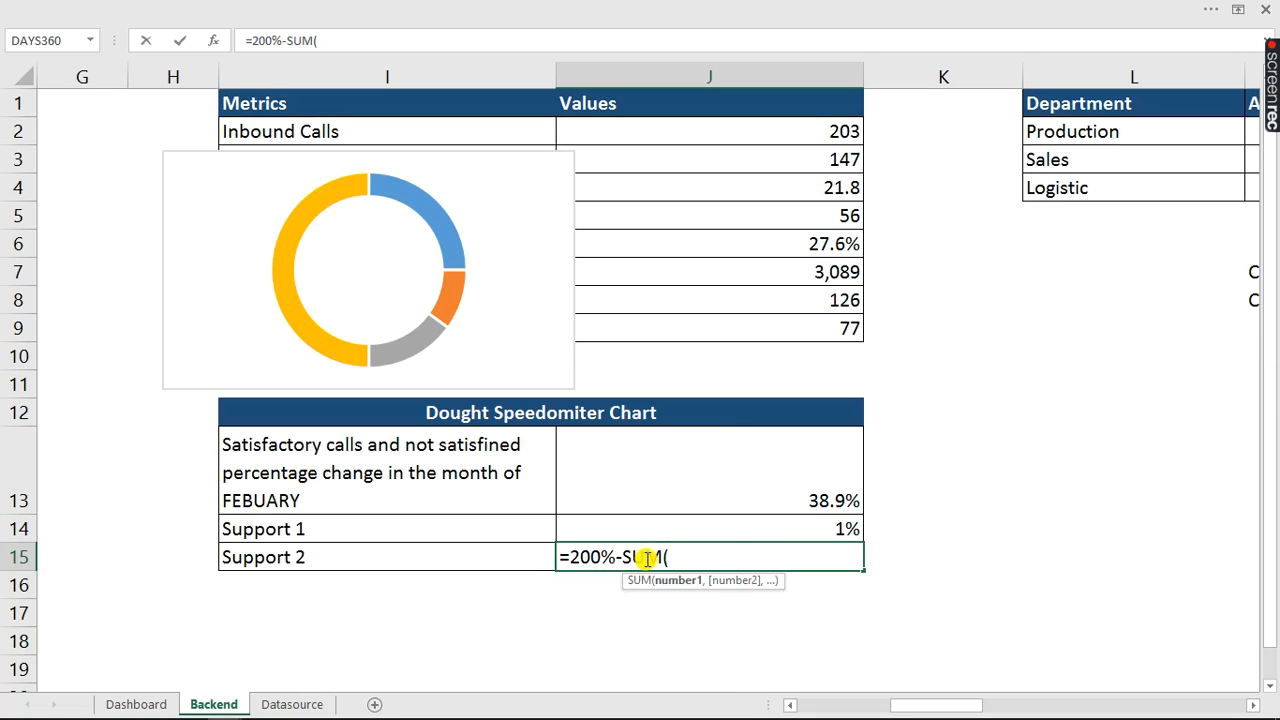
left_click_drag(836, 500, 840, 531)
key("Return")
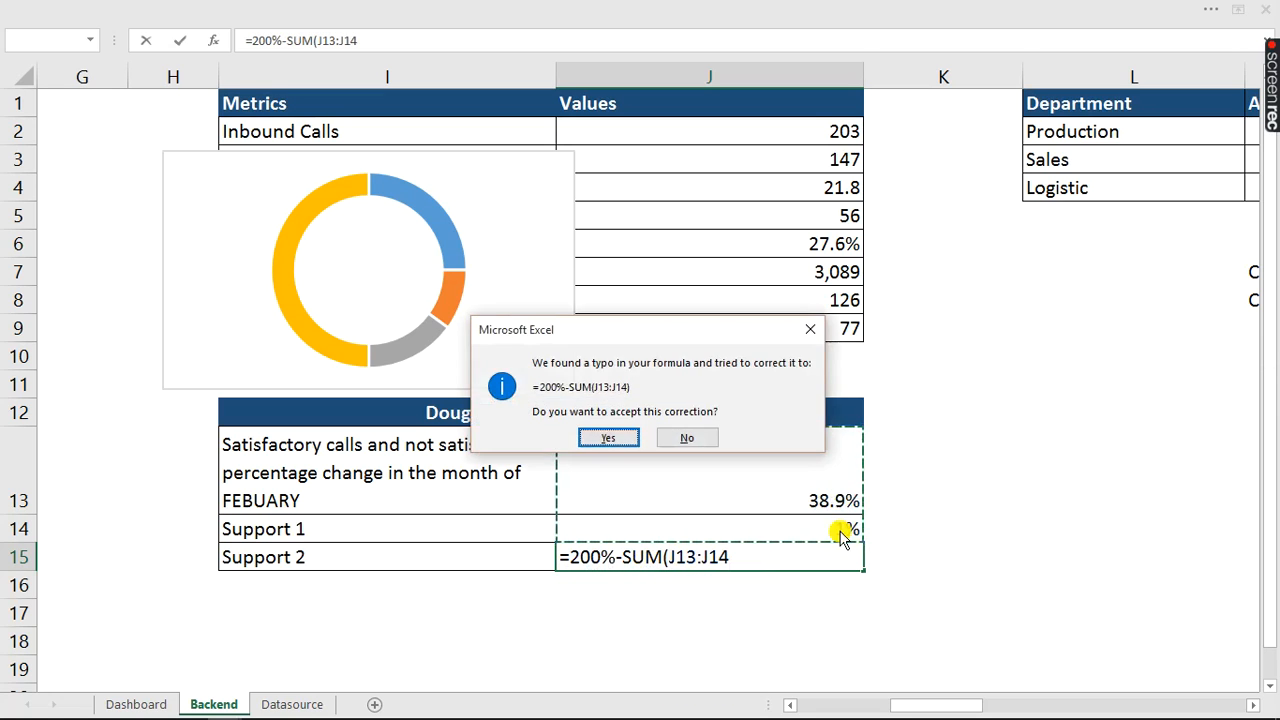
left_click(604, 440)
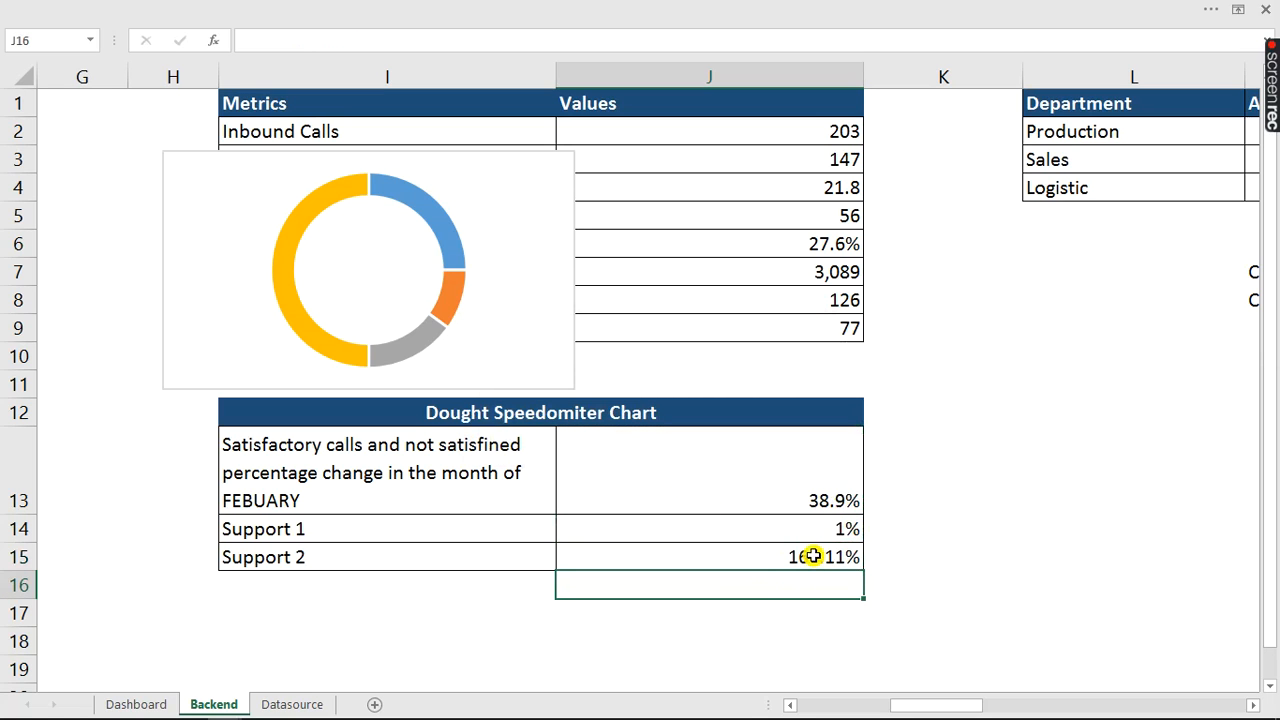
- Enlarge the doughnut chart to extend down to about row 17 and set its angle of first slice to 270°
left_click(373, 309)
left_click_drag(574, 389, 779, 636)
right_click(418, 378)
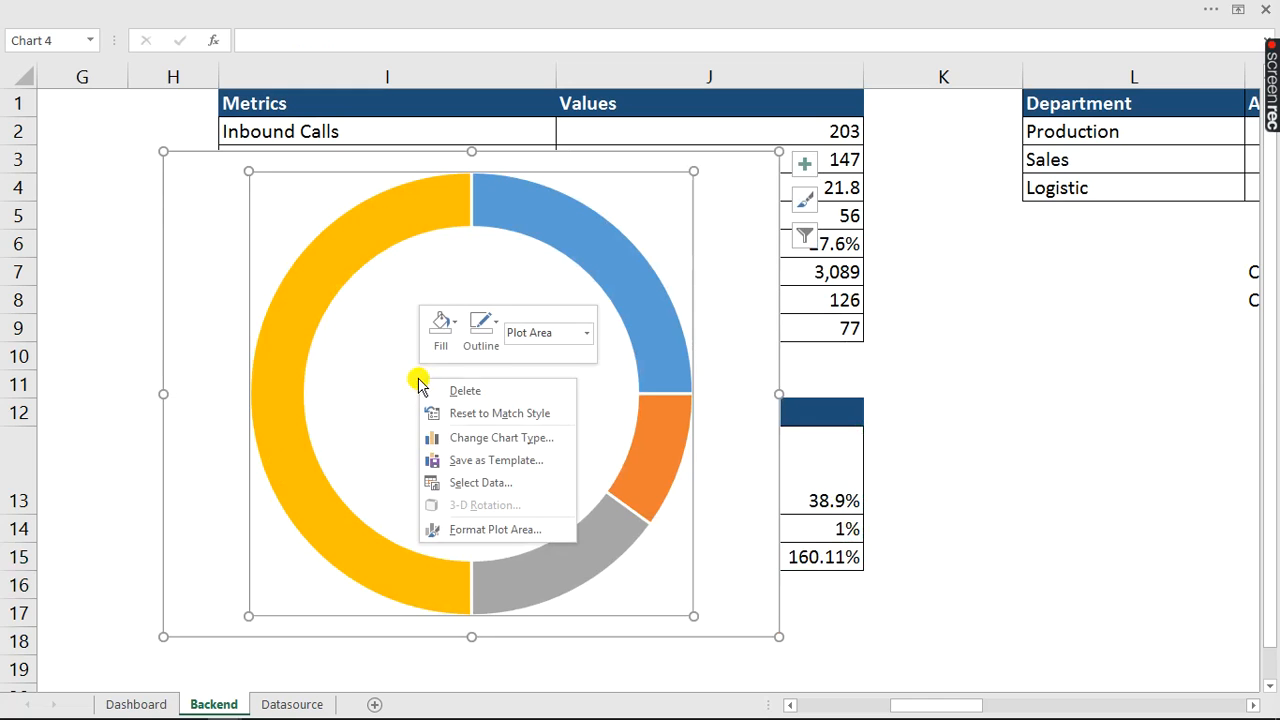
left_click(482, 529)
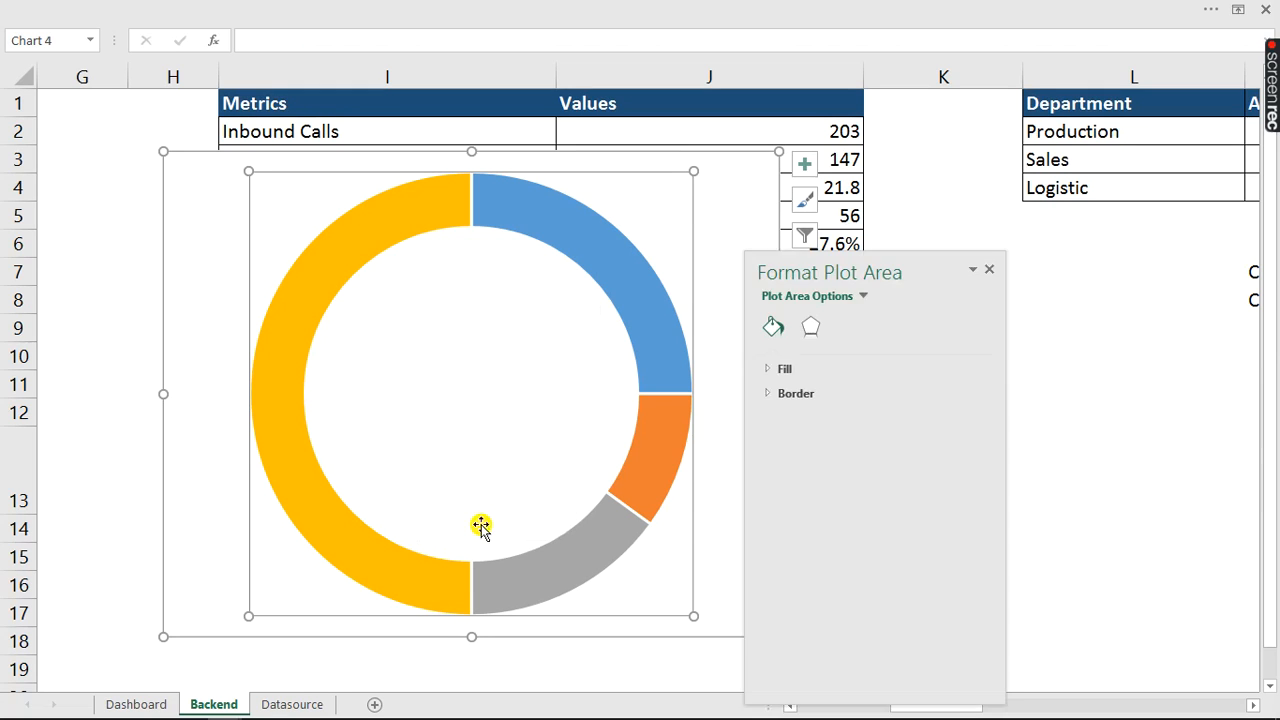
left_click(628, 326)
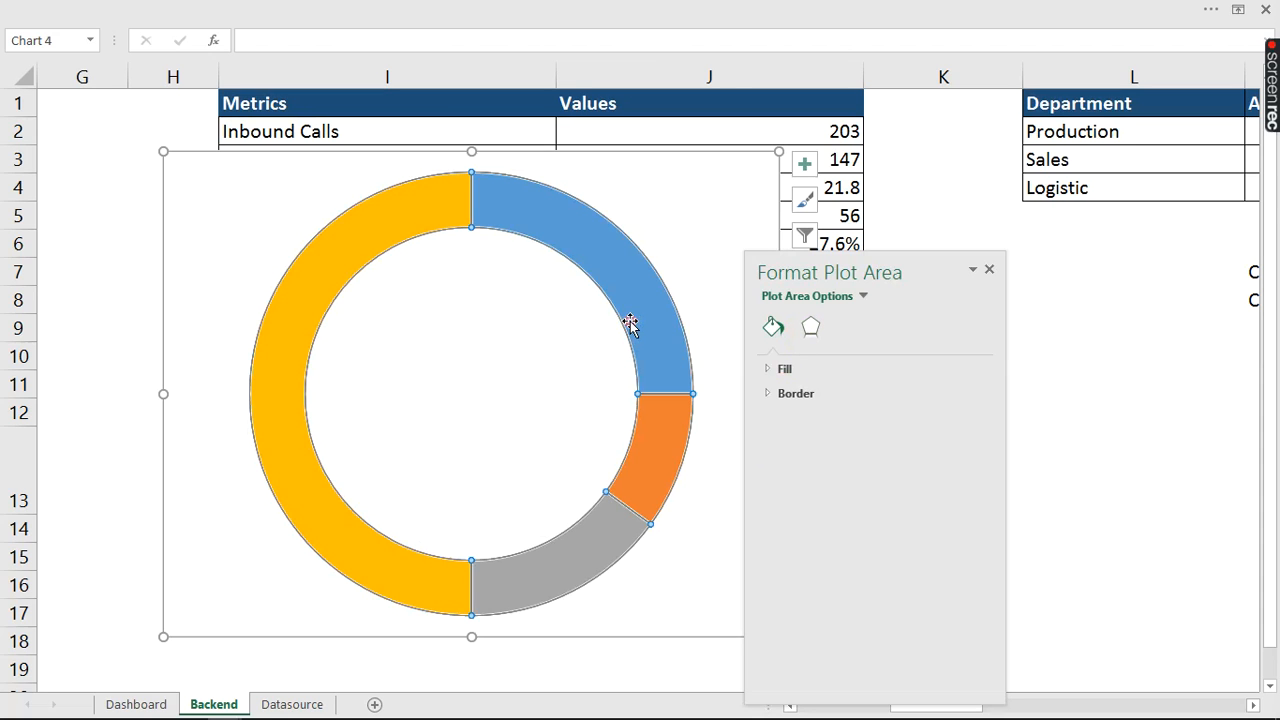
left_click(849, 330)
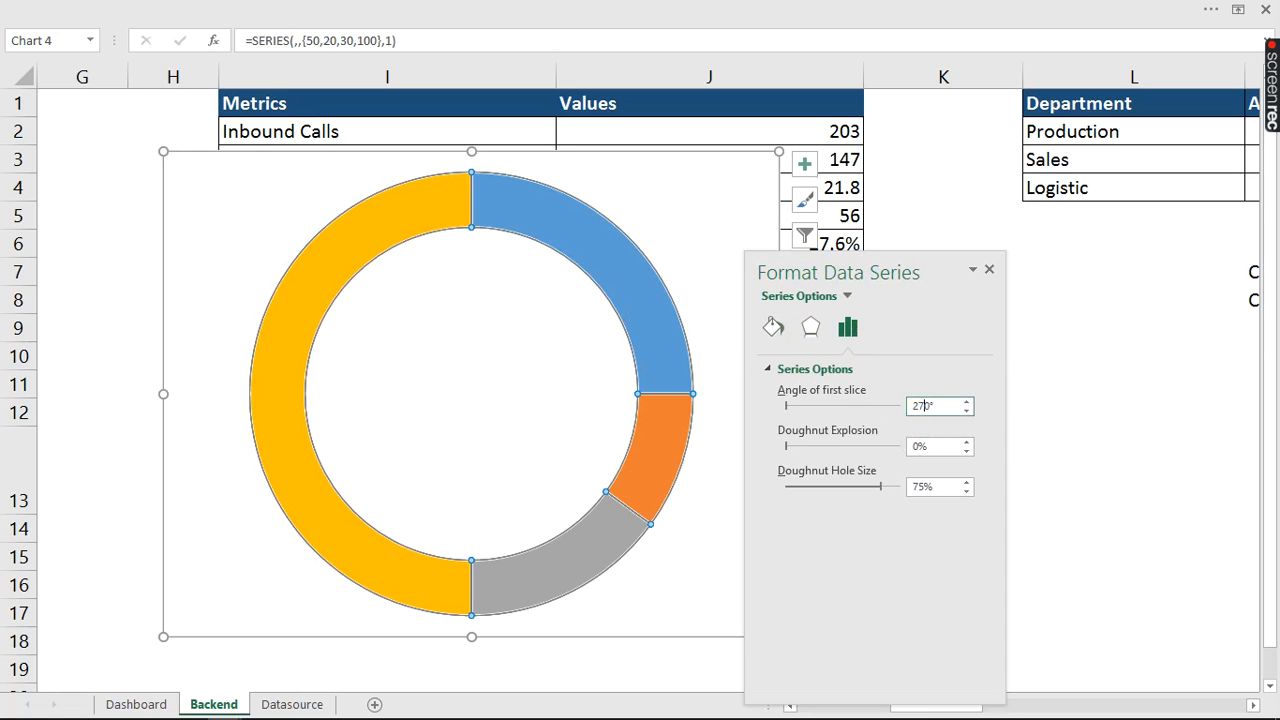
key("Return")
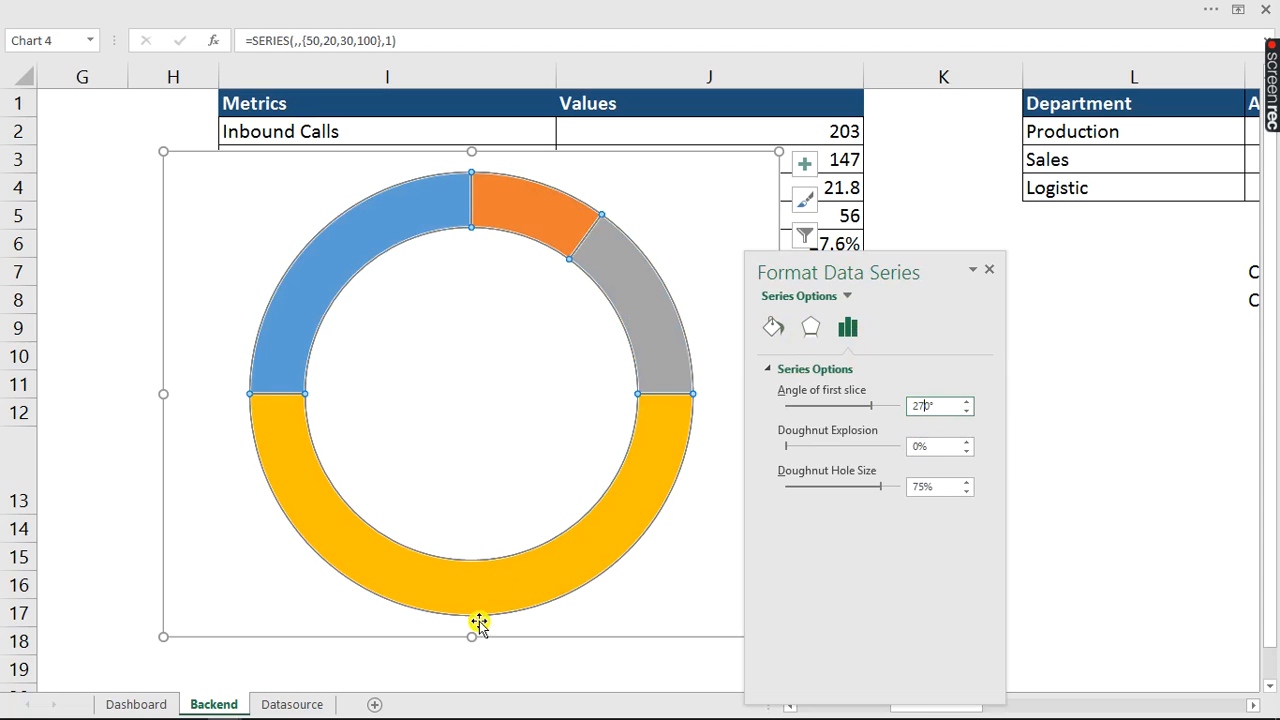
- Format the half-circle slice of the doughnut with no fill and no border line
left_click(501, 587)
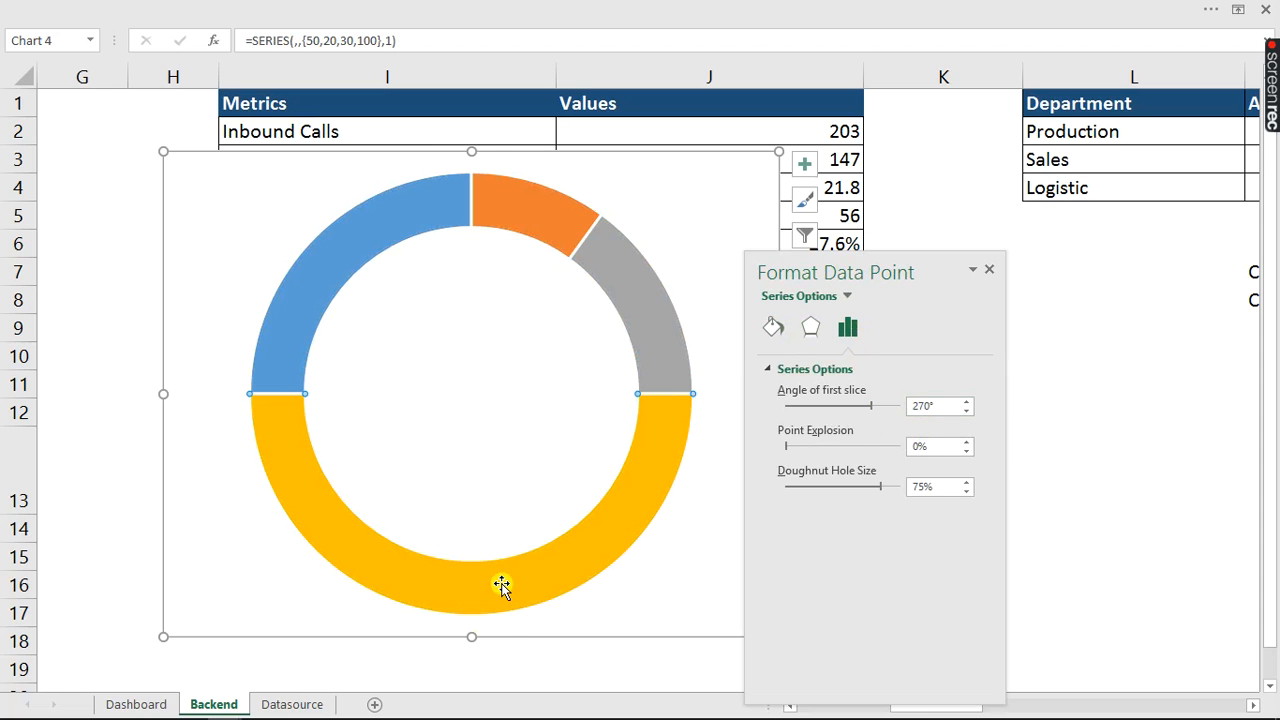
left_click(773, 330)
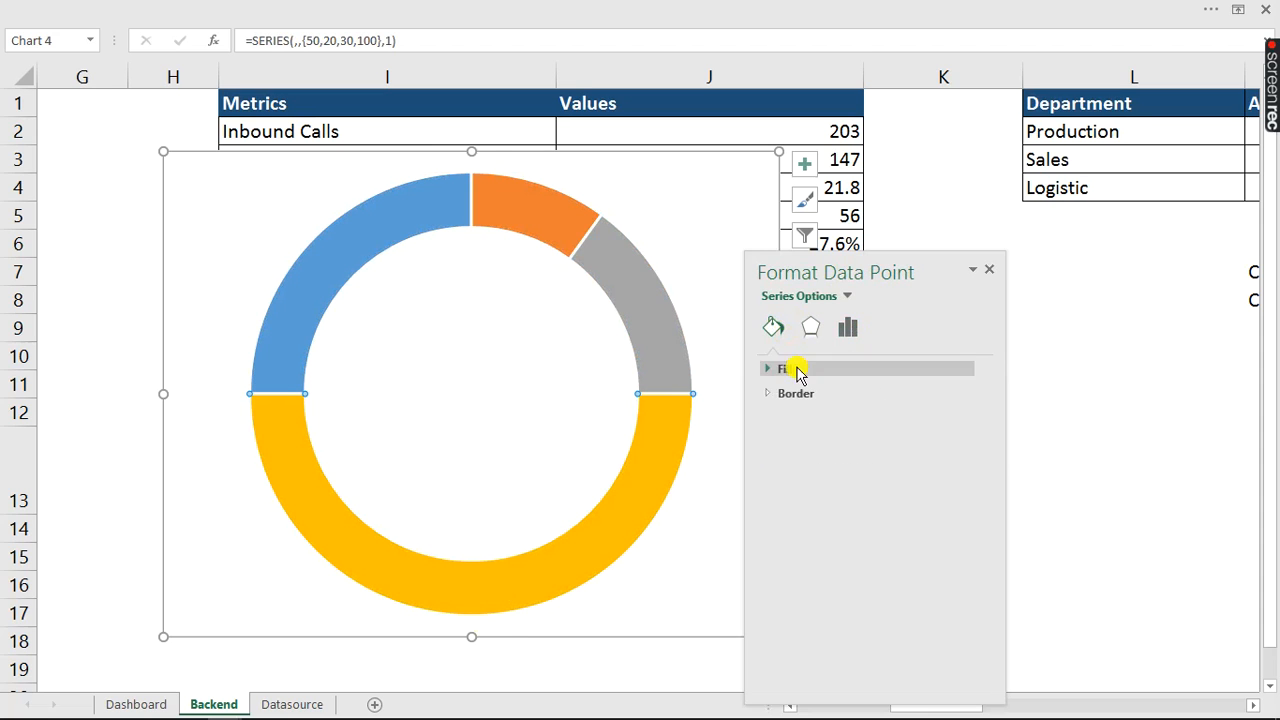
left_click(788, 370)
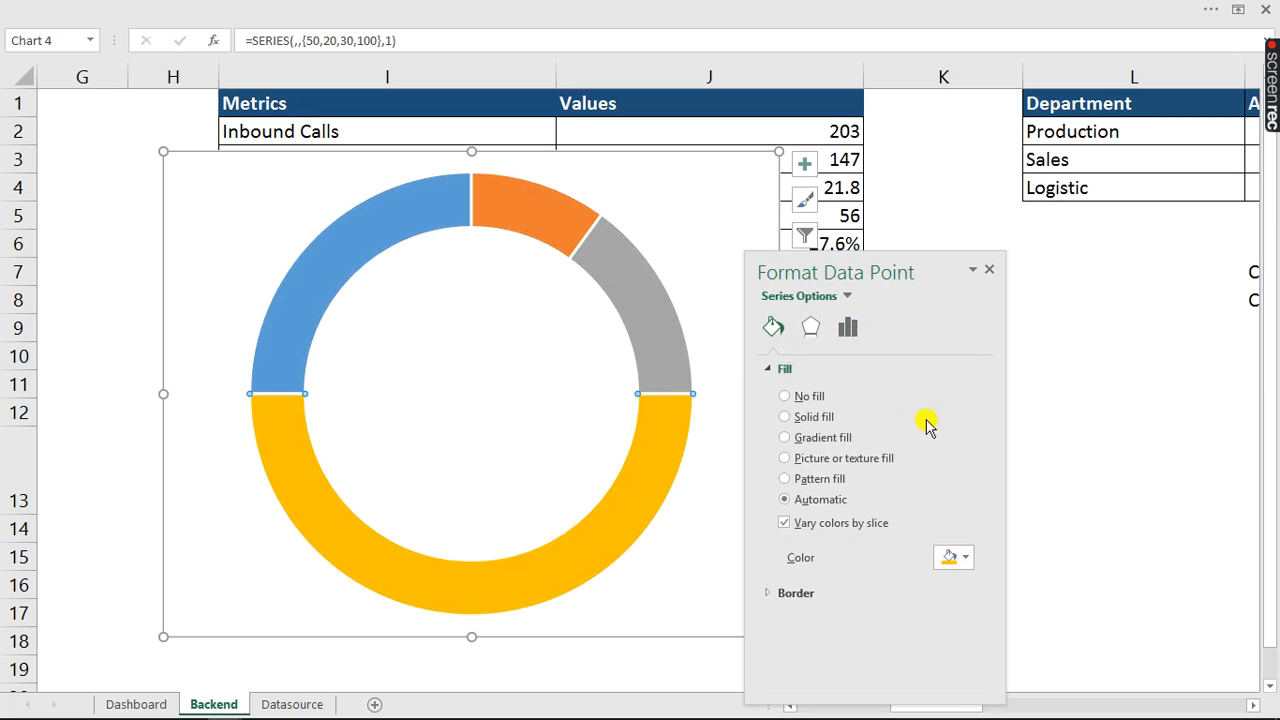
left_click(966, 560)
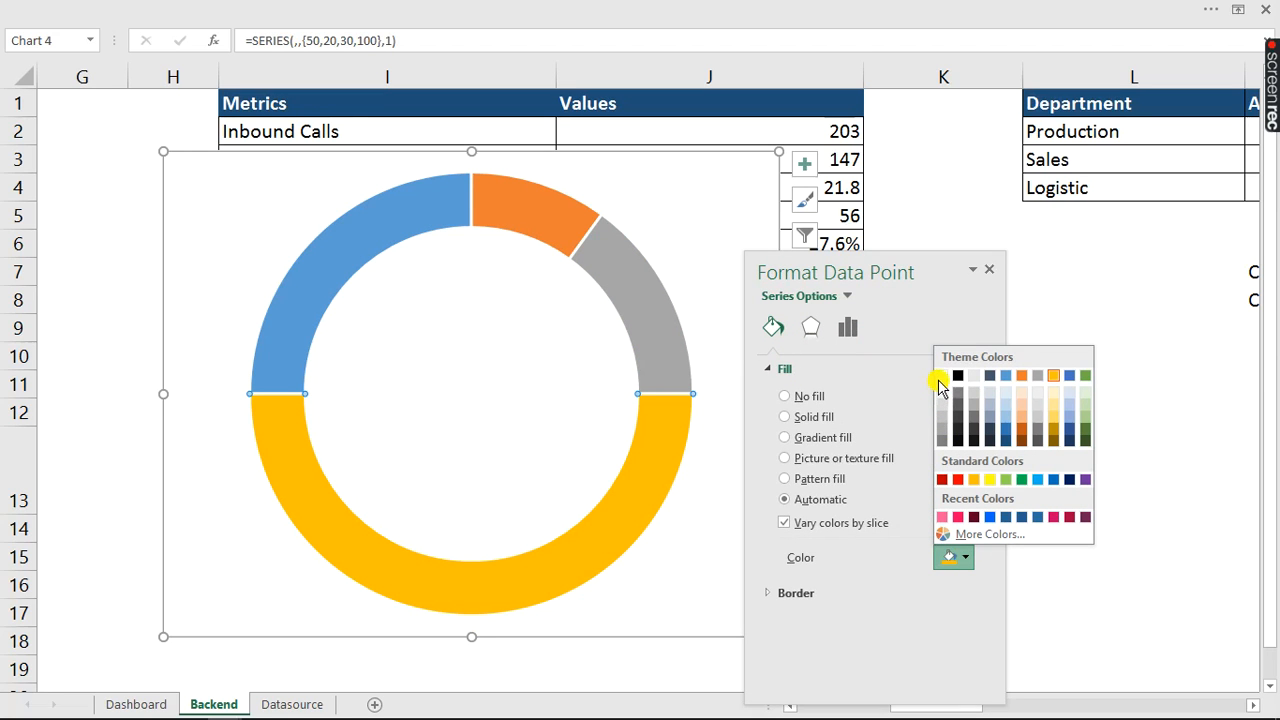
left_click(786, 398)
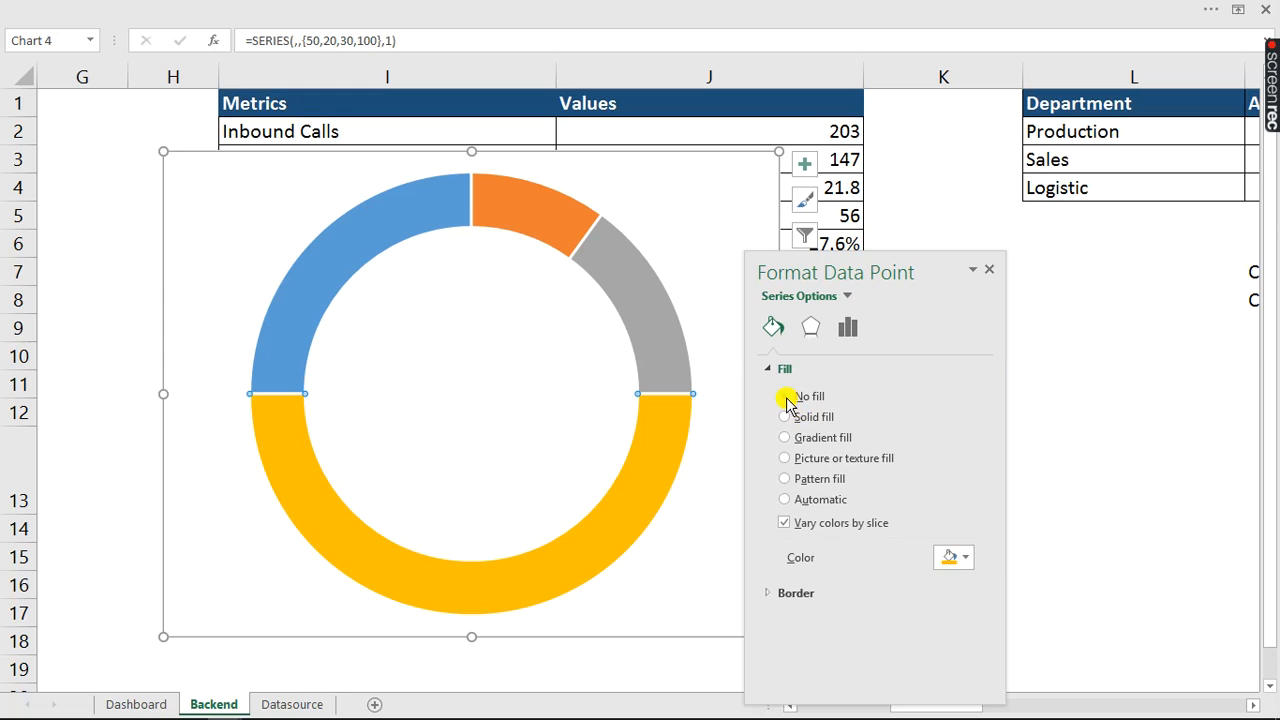
left_click(786, 398)
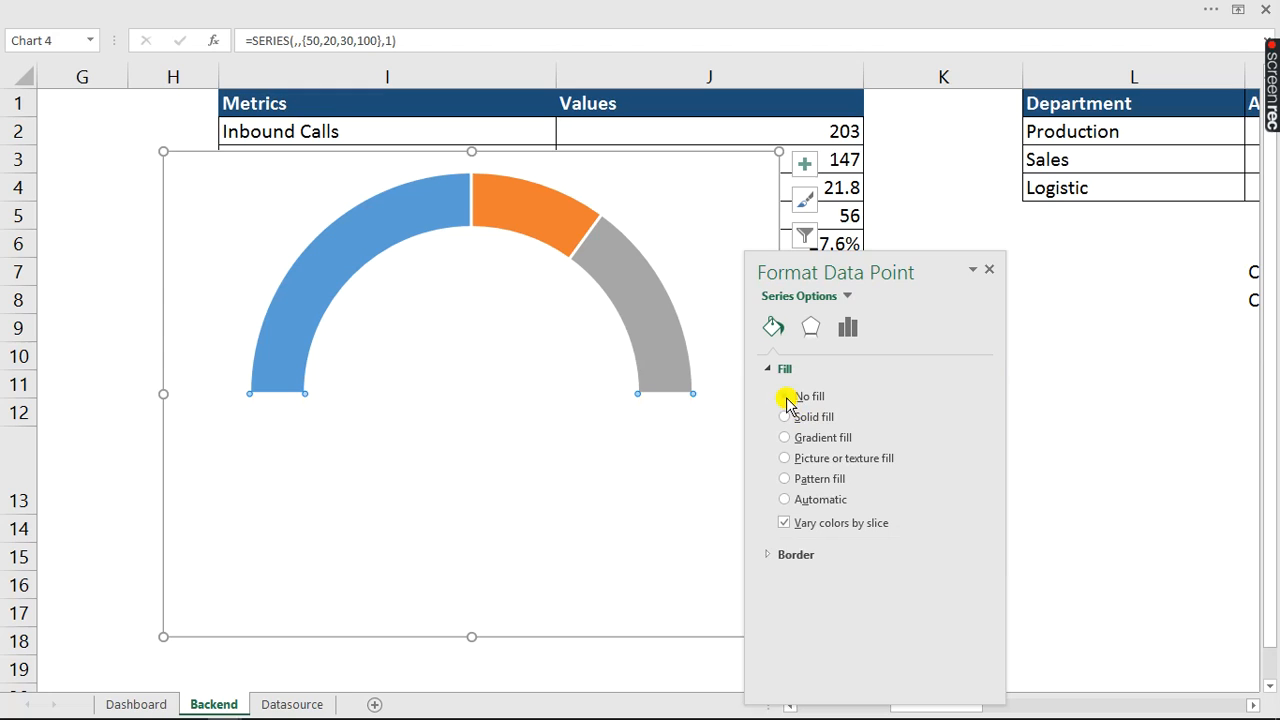
left_click(790, 556)
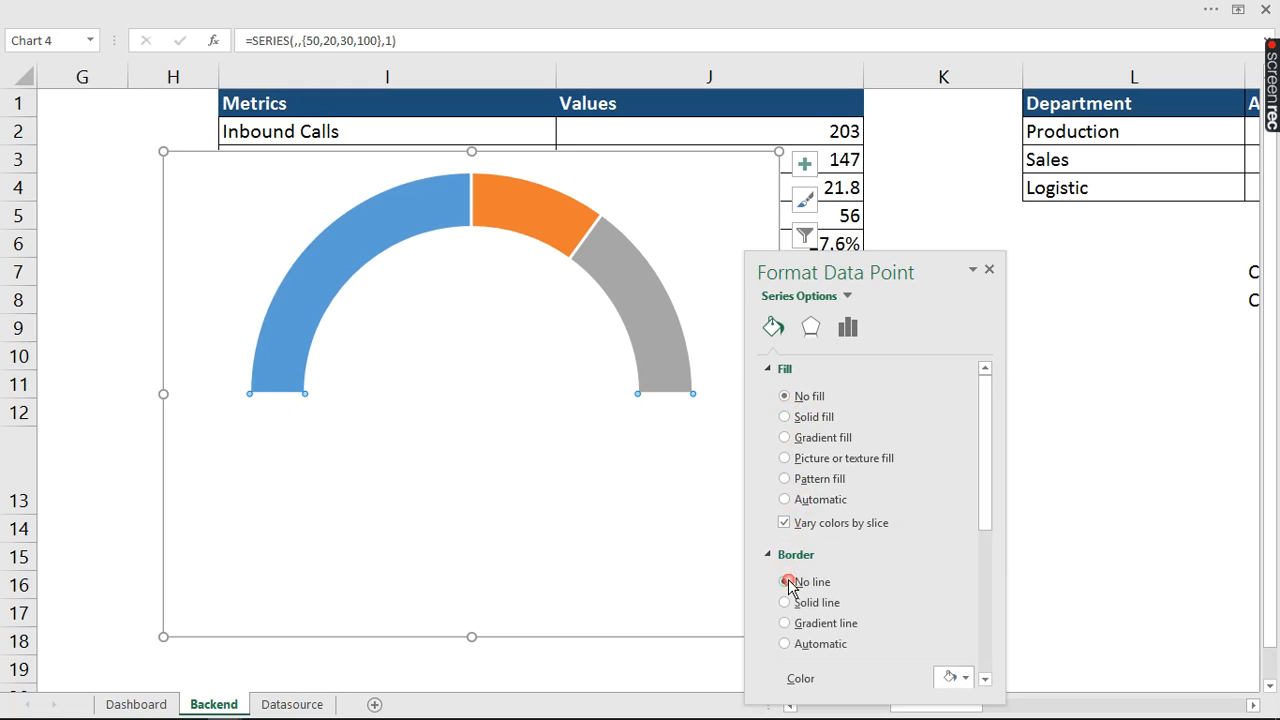
left_click(786, 582)
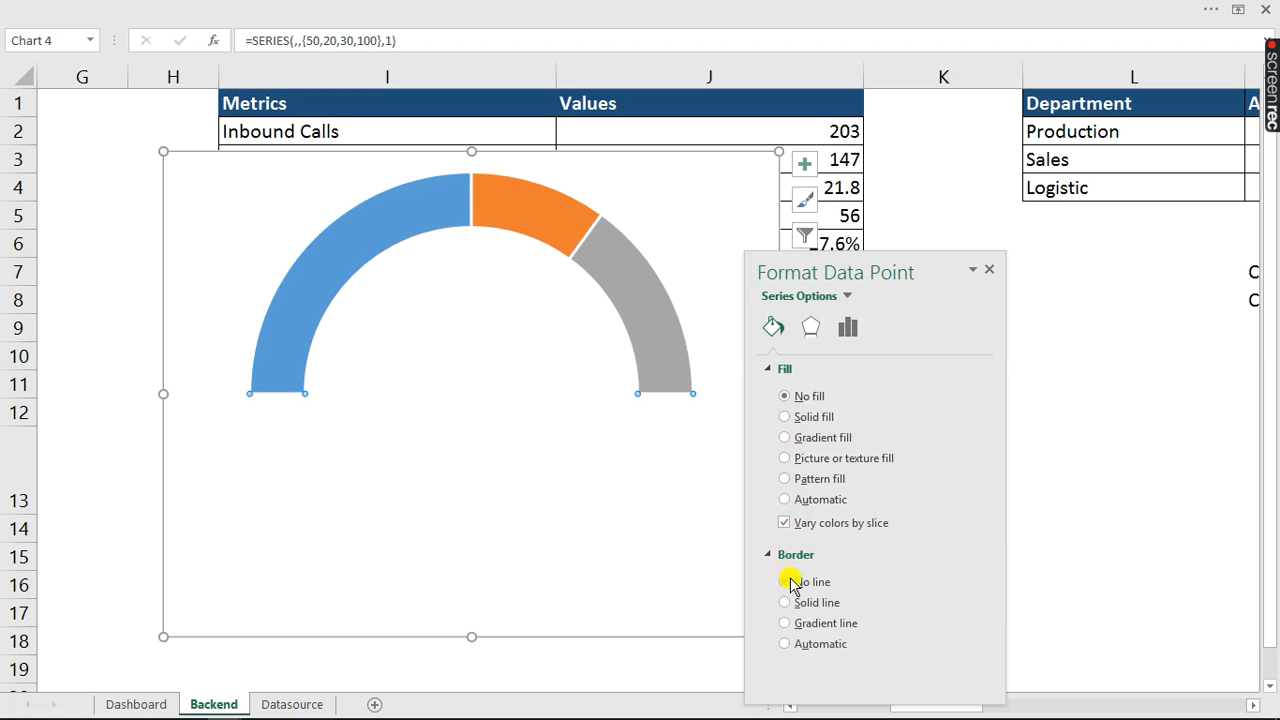
- Fill the blue slice of the doughnut with the bright pink-red recent color
left_click(395, 212)
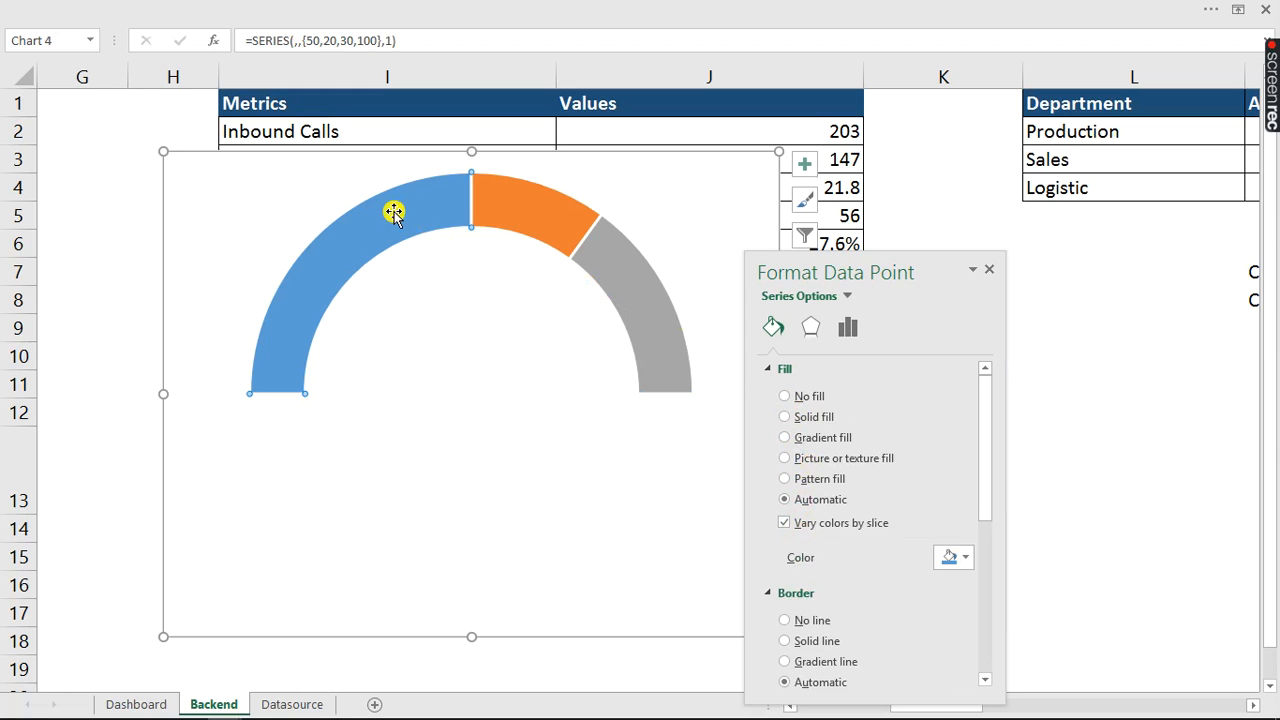
left_click(971, 559)
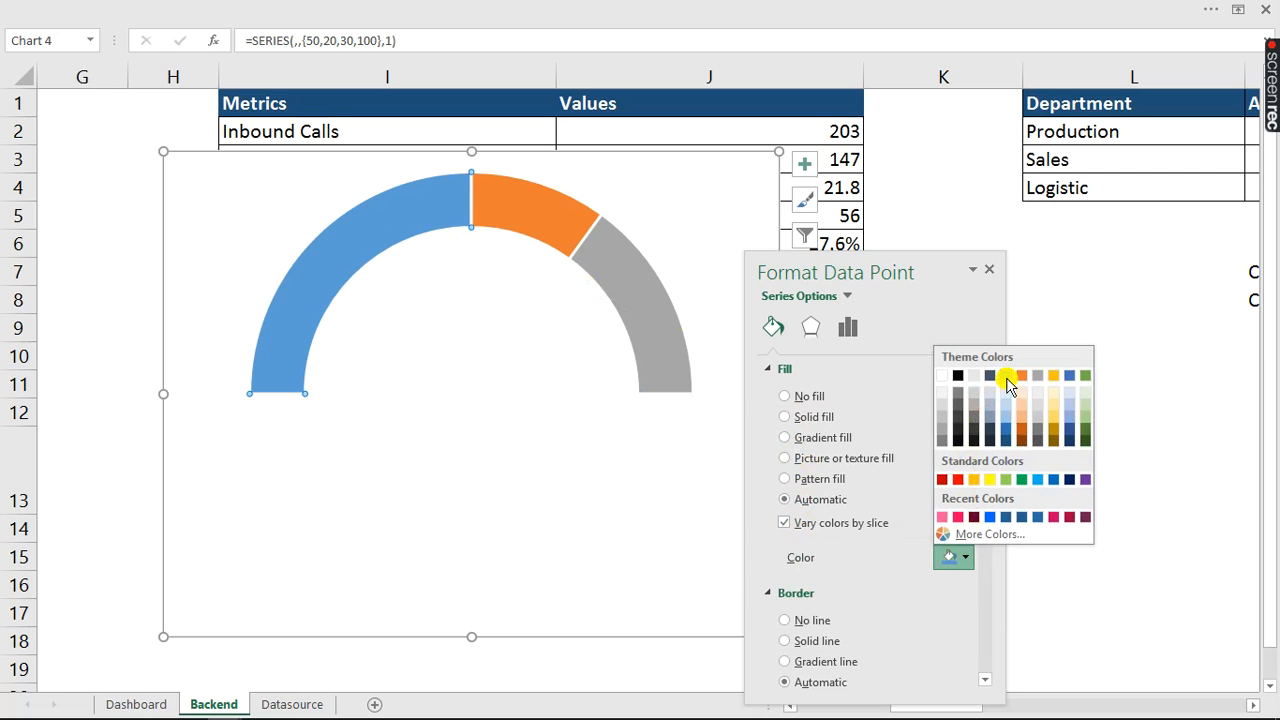
left_click(957, 517)
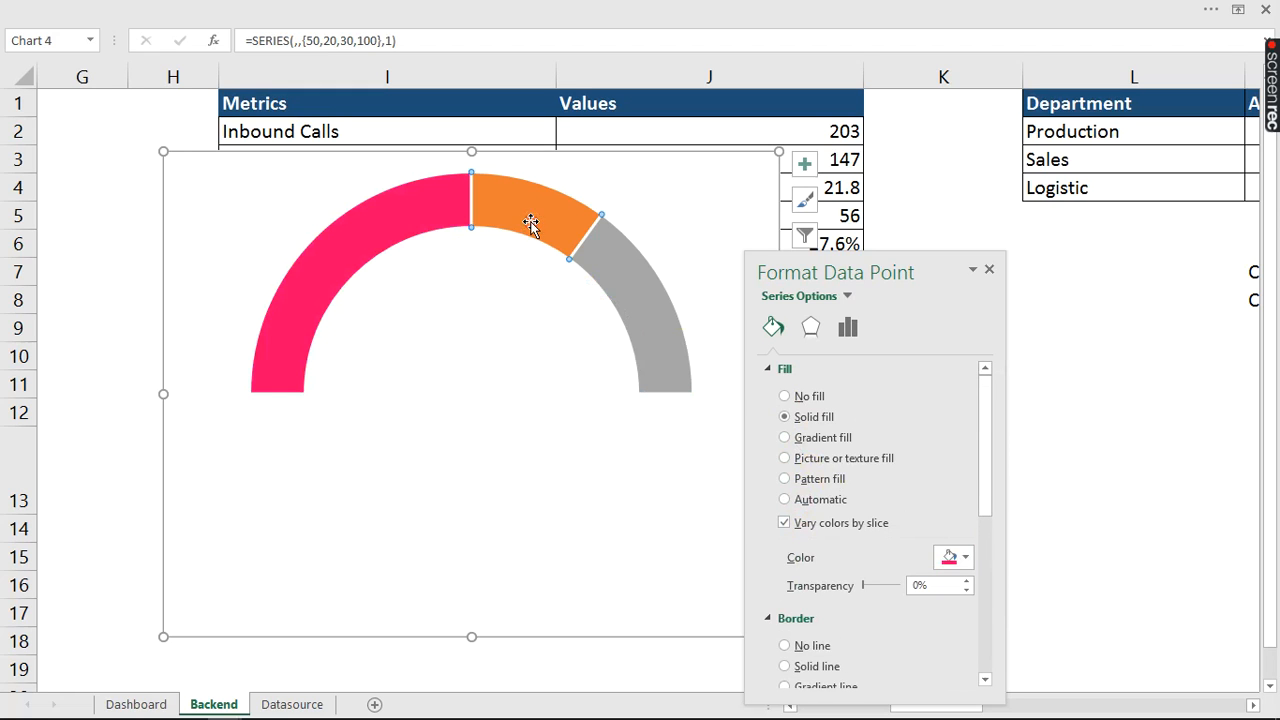
- Fill the orange slice with the gold theme color and the gray slice with the standard green
left_click(953, 557)
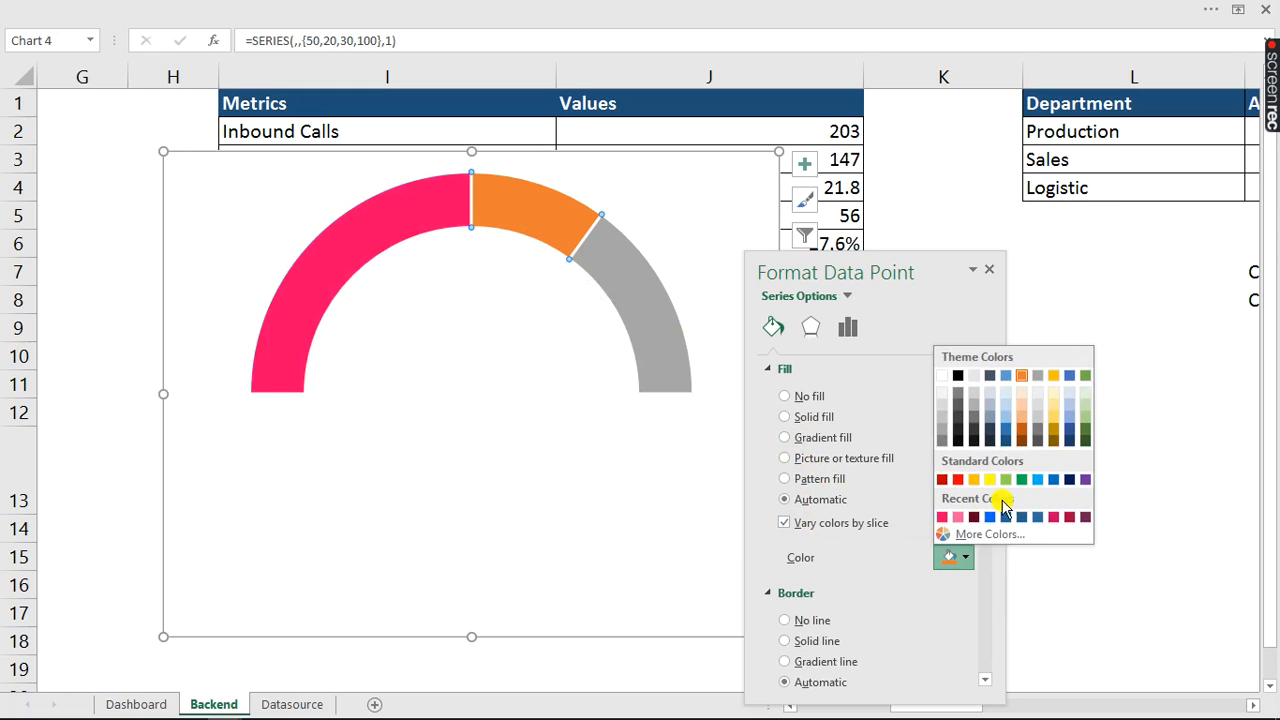
left_click(1057, 425)
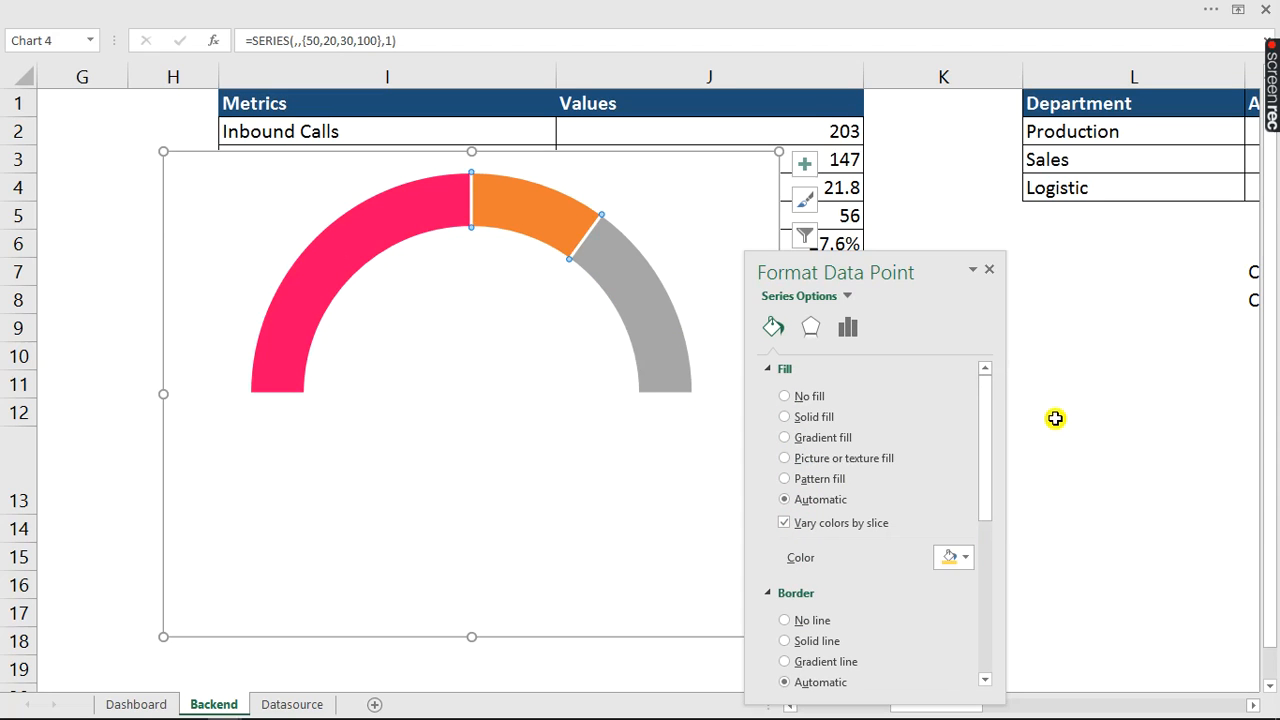
left_click(962, 559)
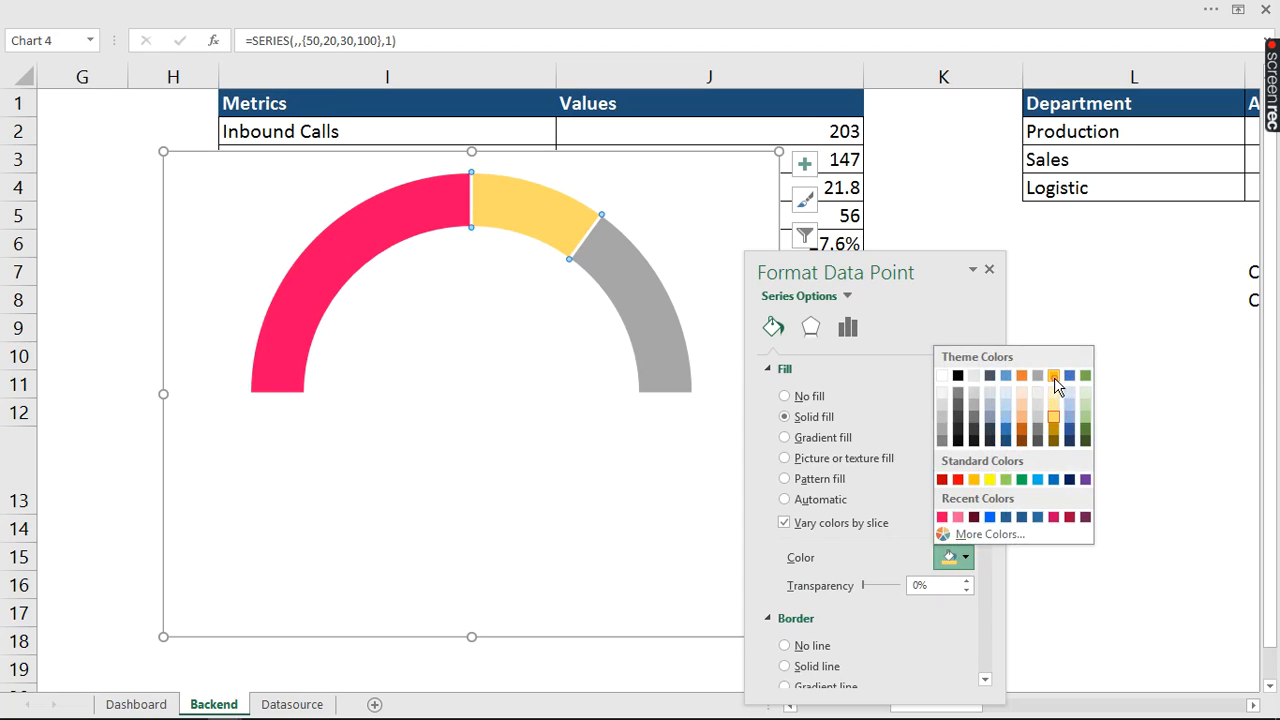
left_click(1054, 377)
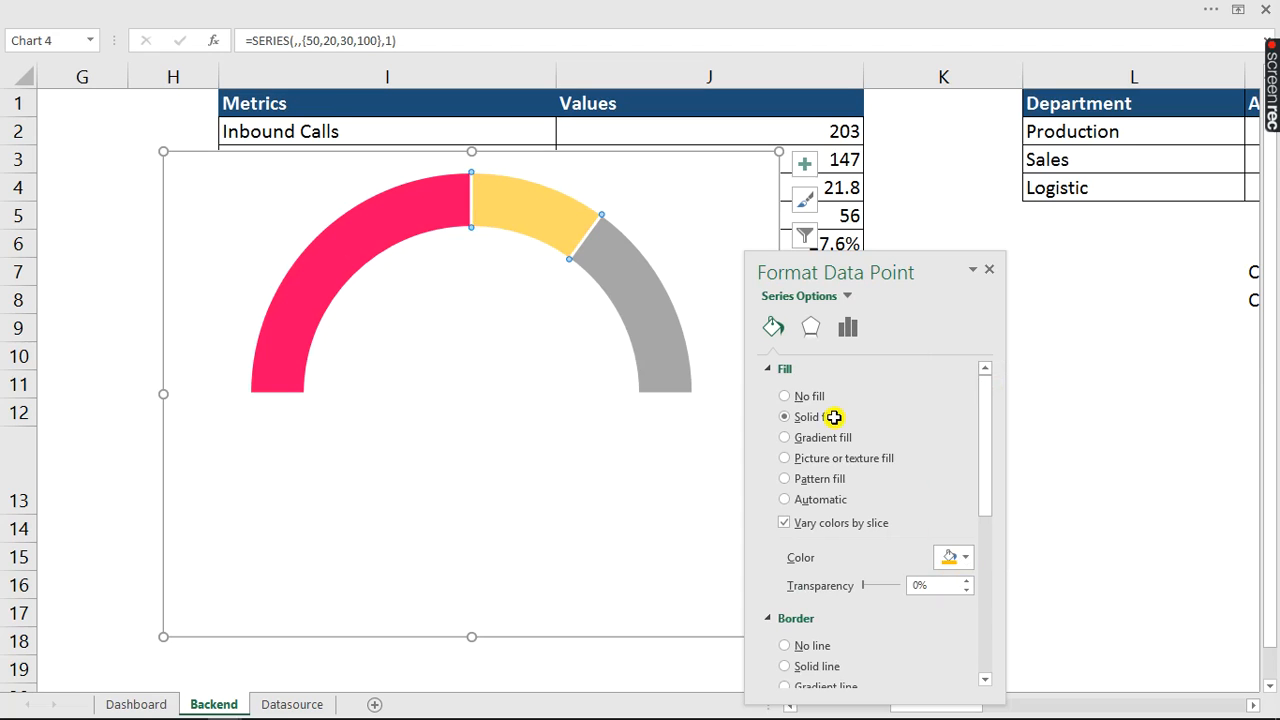
left_click(965, 558)
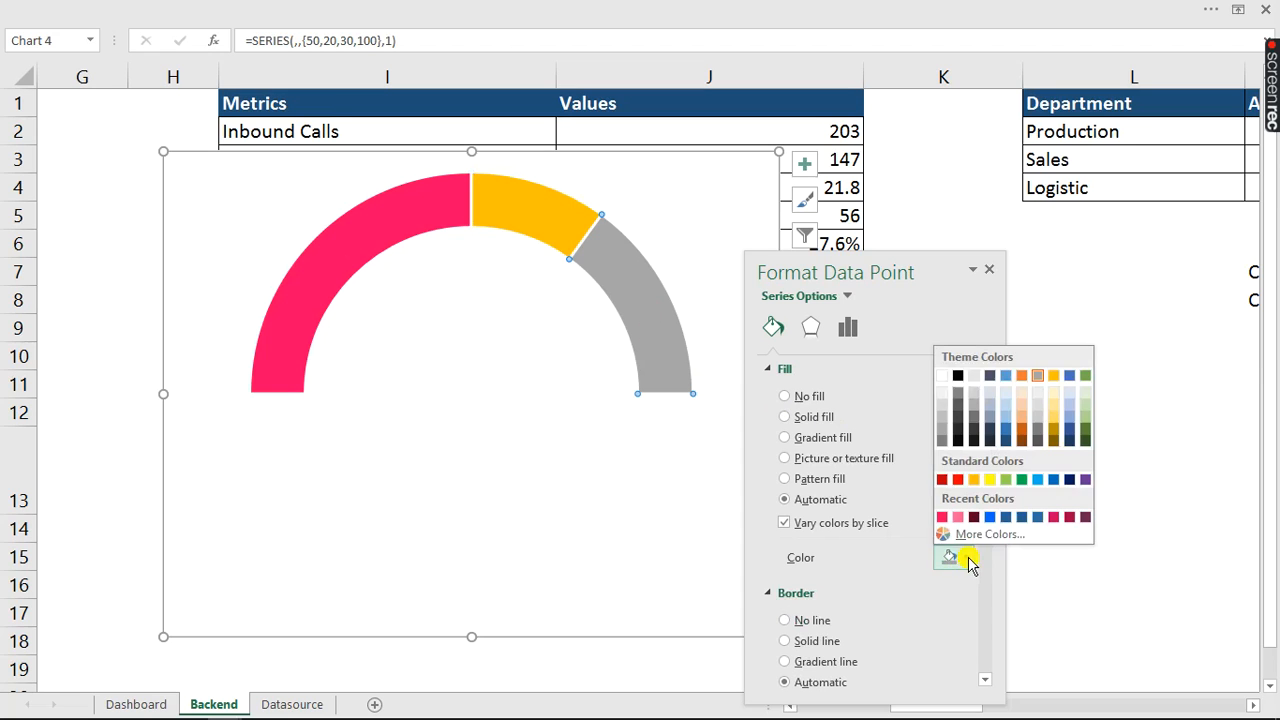
left_click(1020, 479)
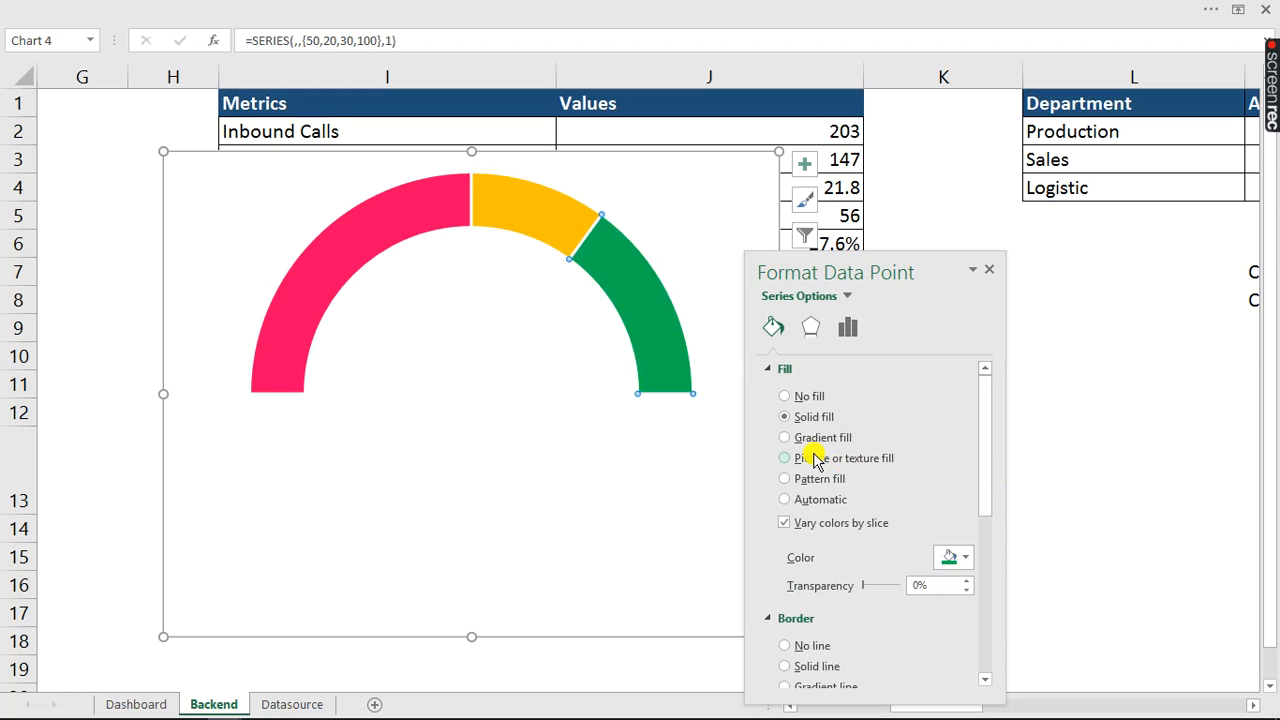
- Move the formatting pane clear of the chart and shift the chart sideways to start in column G
left_click(489, 327)
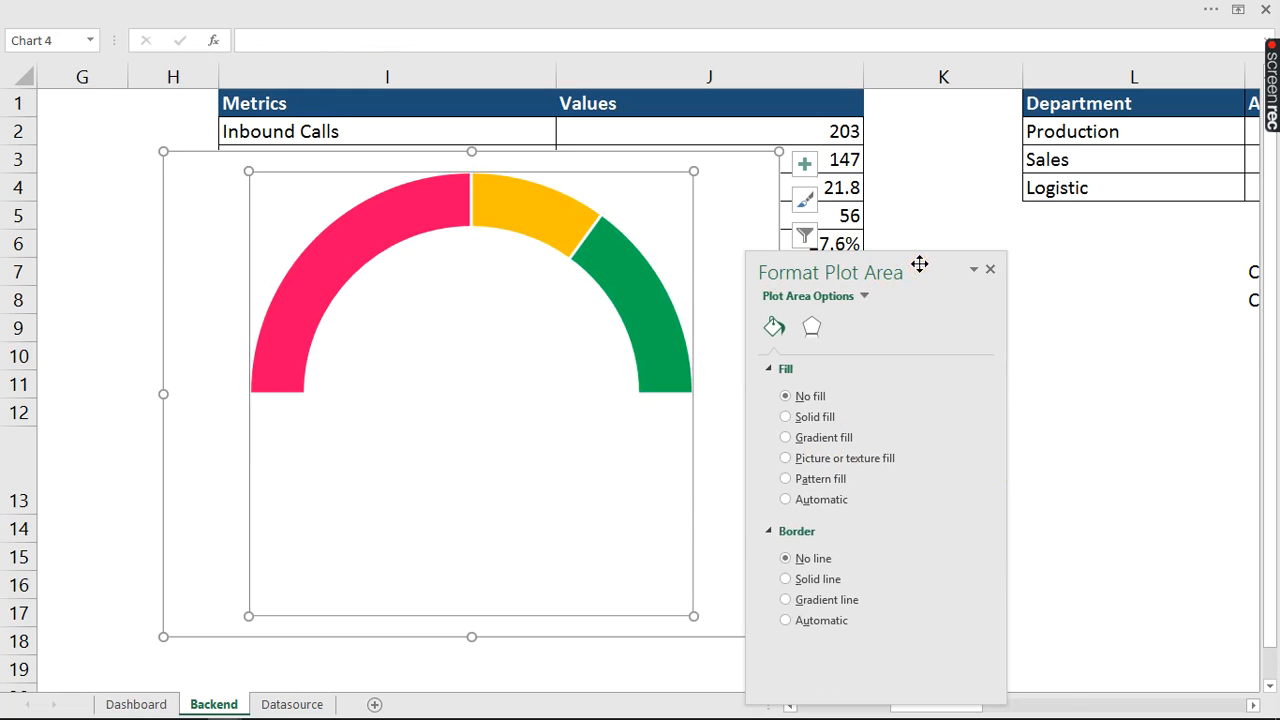
left_click_drag(917, 266, 1136, 276)
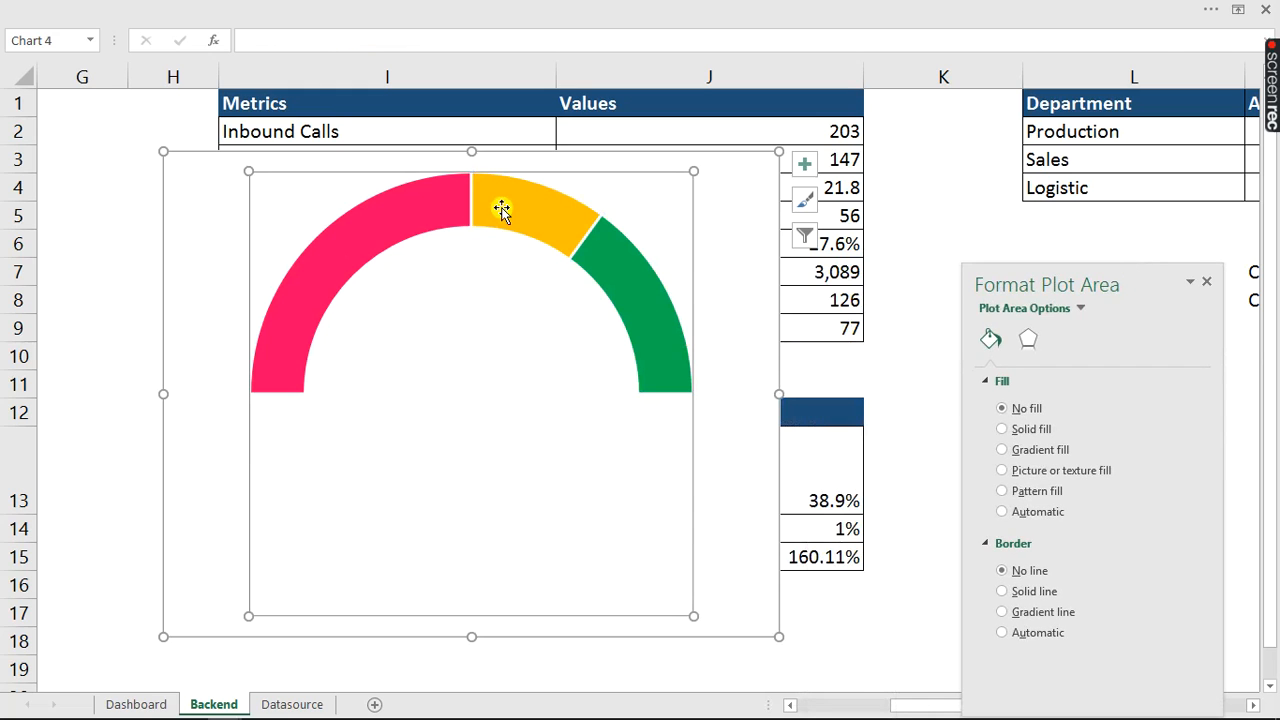
left_click_drag(505, 155, 400, 150)
left_click(380, 332)
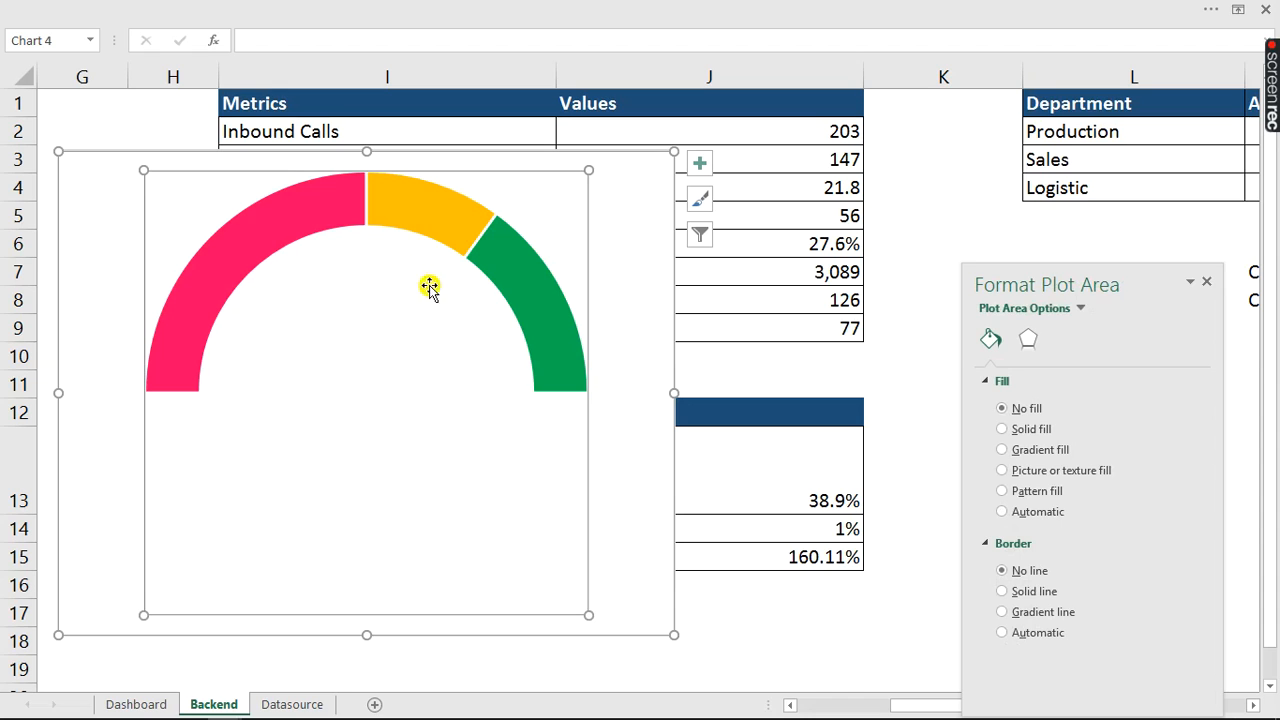
- Thicken the doughnut ring by reducing the series' hole size to 56%
left_click(516, 258)
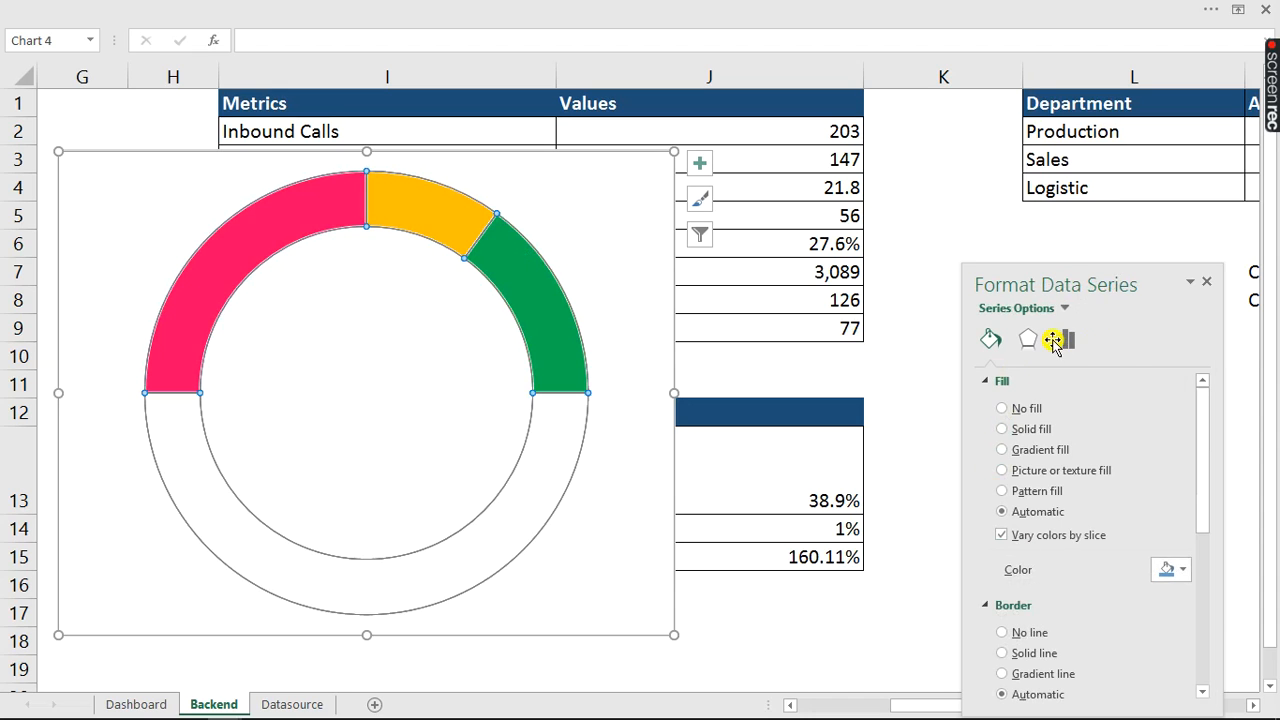
left_click(1064, 341)
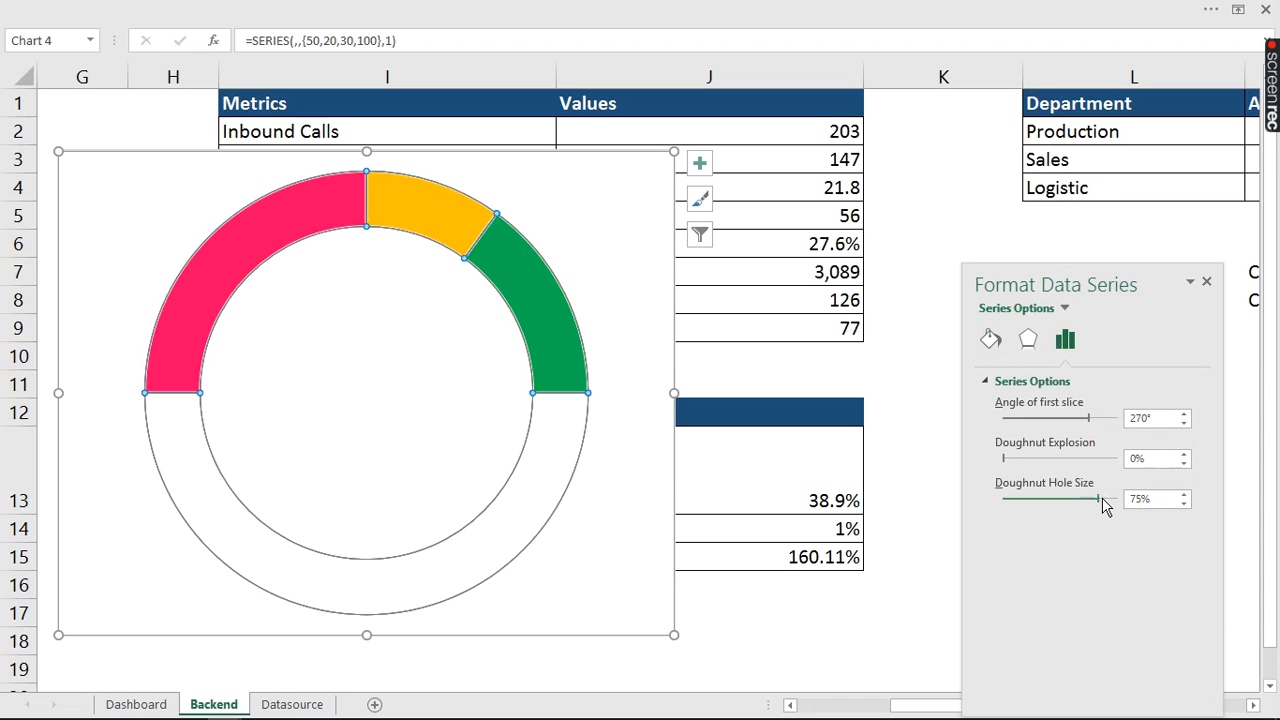
left_click_drag(1103, 505, 1108, 505)
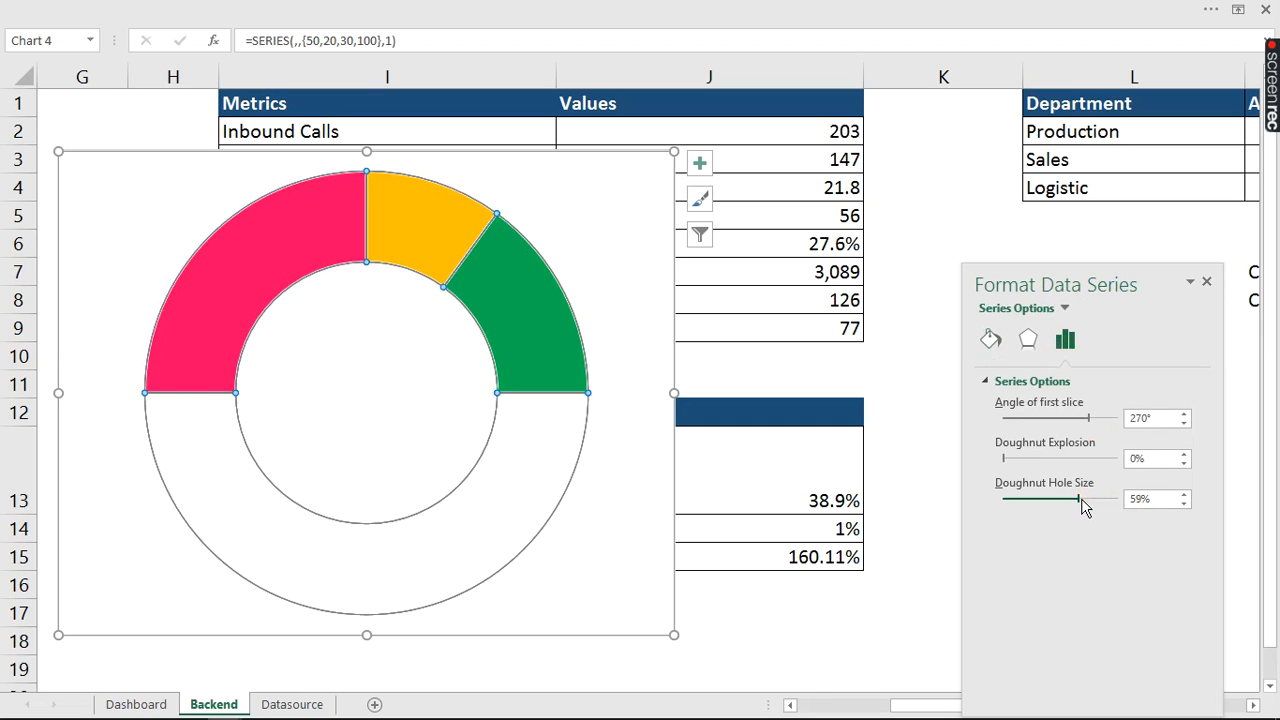
left_click_drag(1081, 498, 1077, 499)
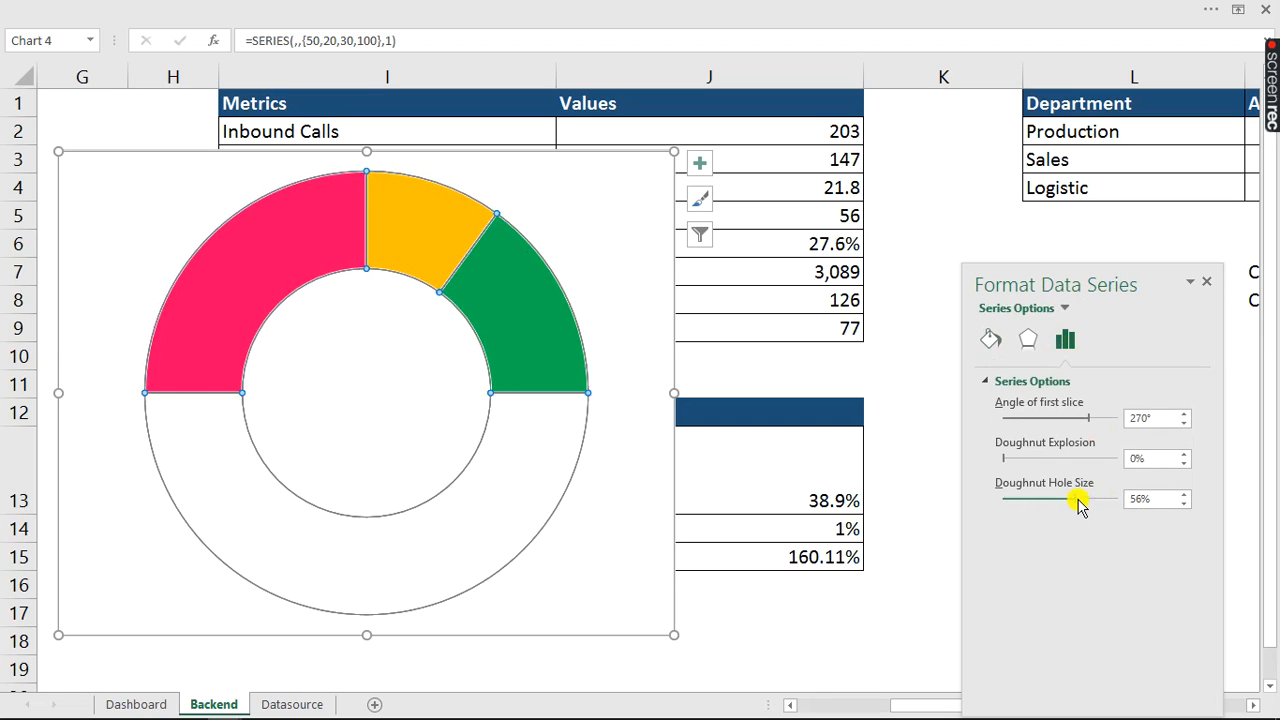
- Add a second data series to the doughnut chart using the support values in Backend!$J$13:$J$15
right_click(324, 318)
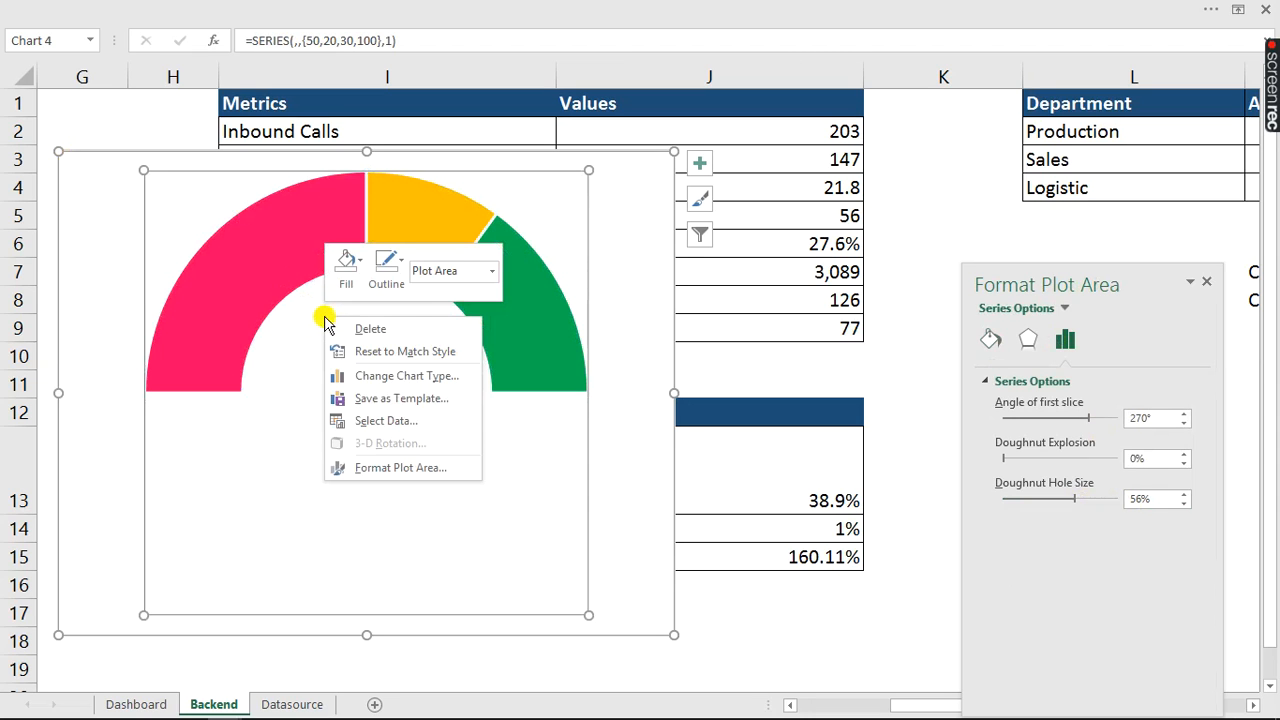
left_click(383, 423)
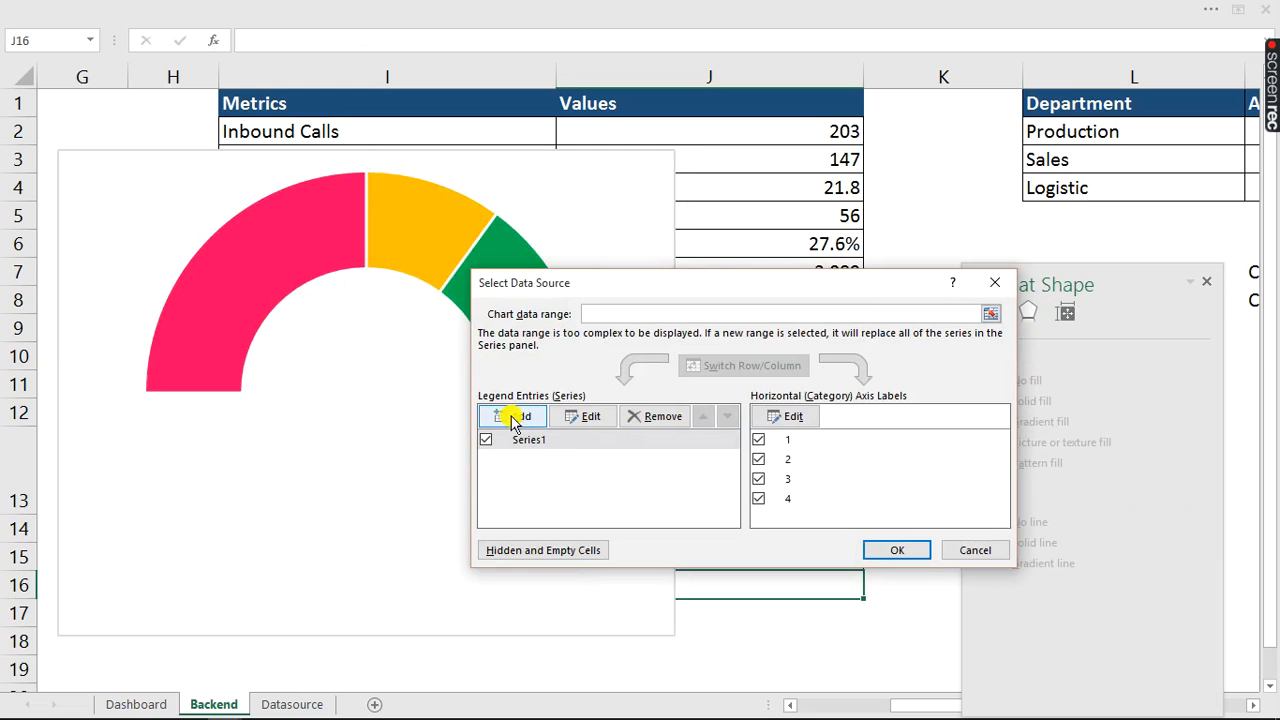
left_click(519, 418)
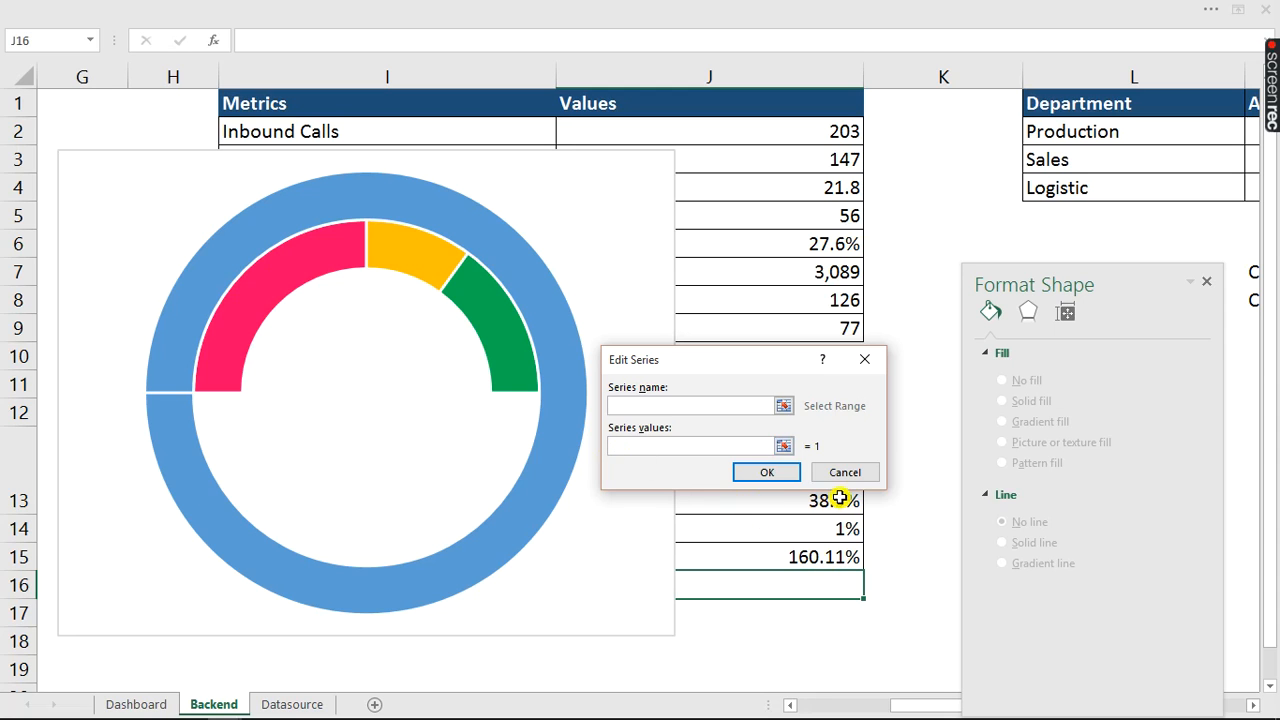
left_click_drag(836, 506, 834, 558)
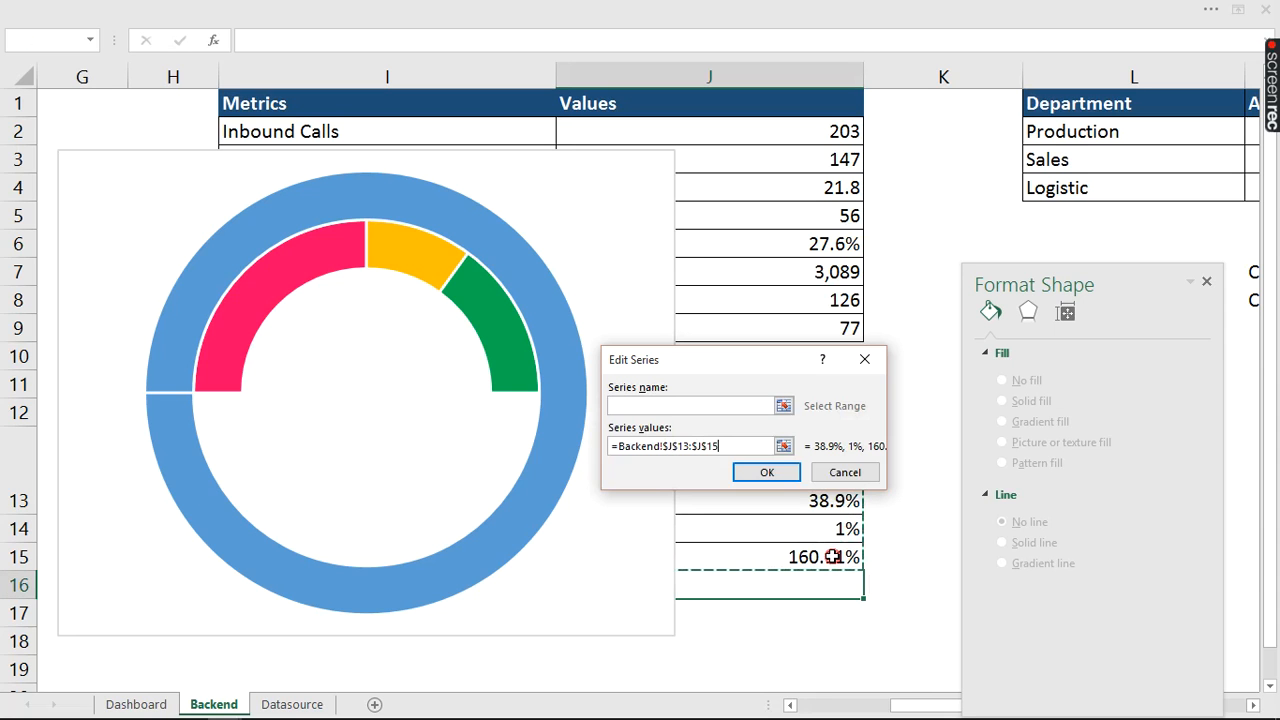
left_click(763, 476)
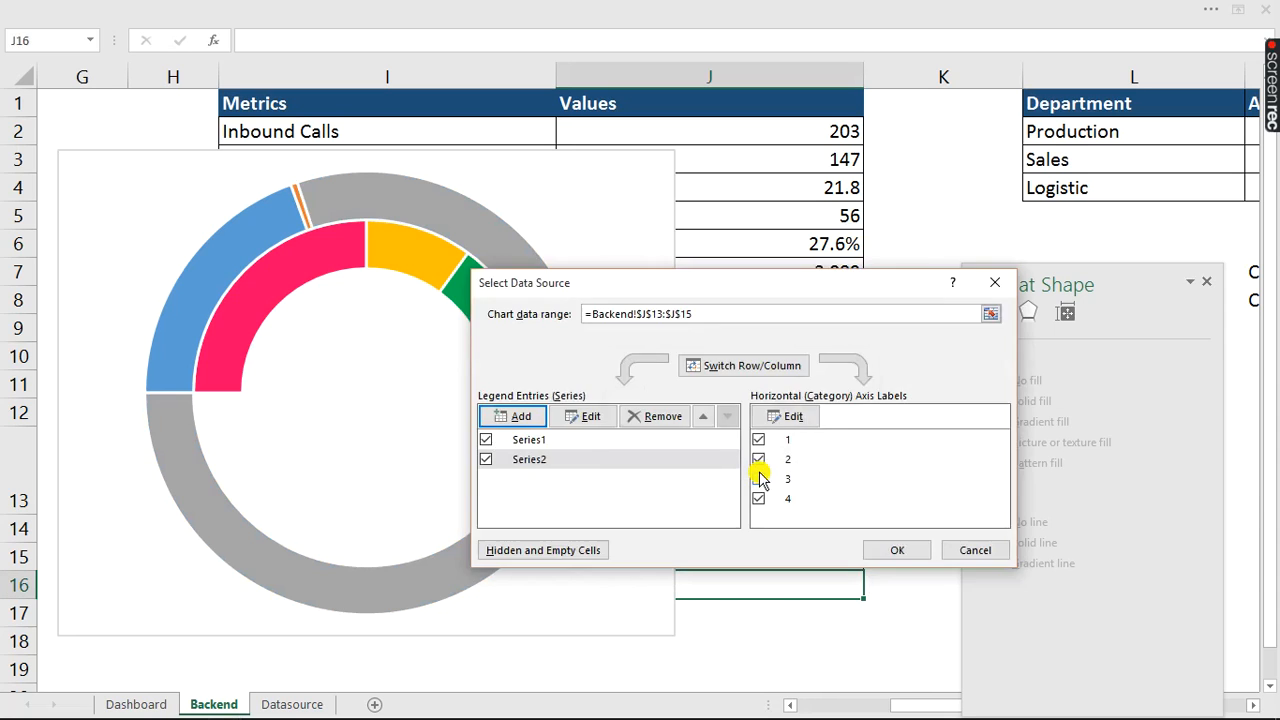
left_click(884, 544)
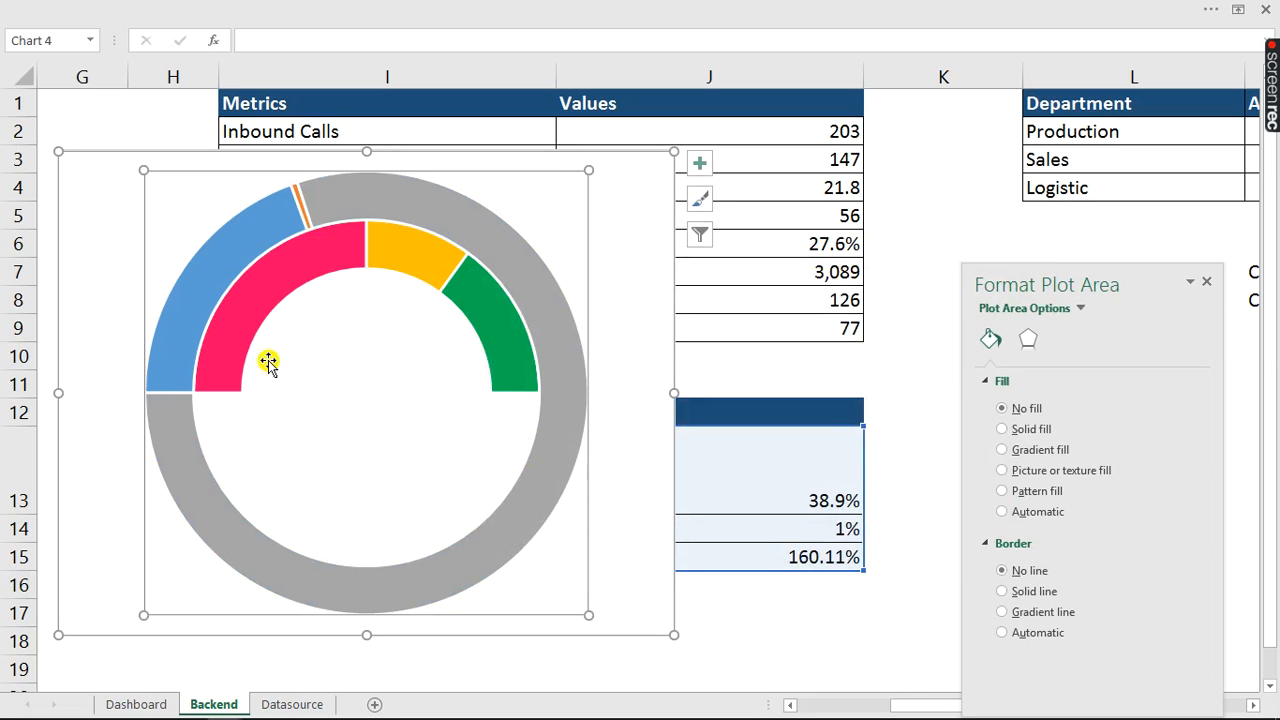
right_click(346, 202)
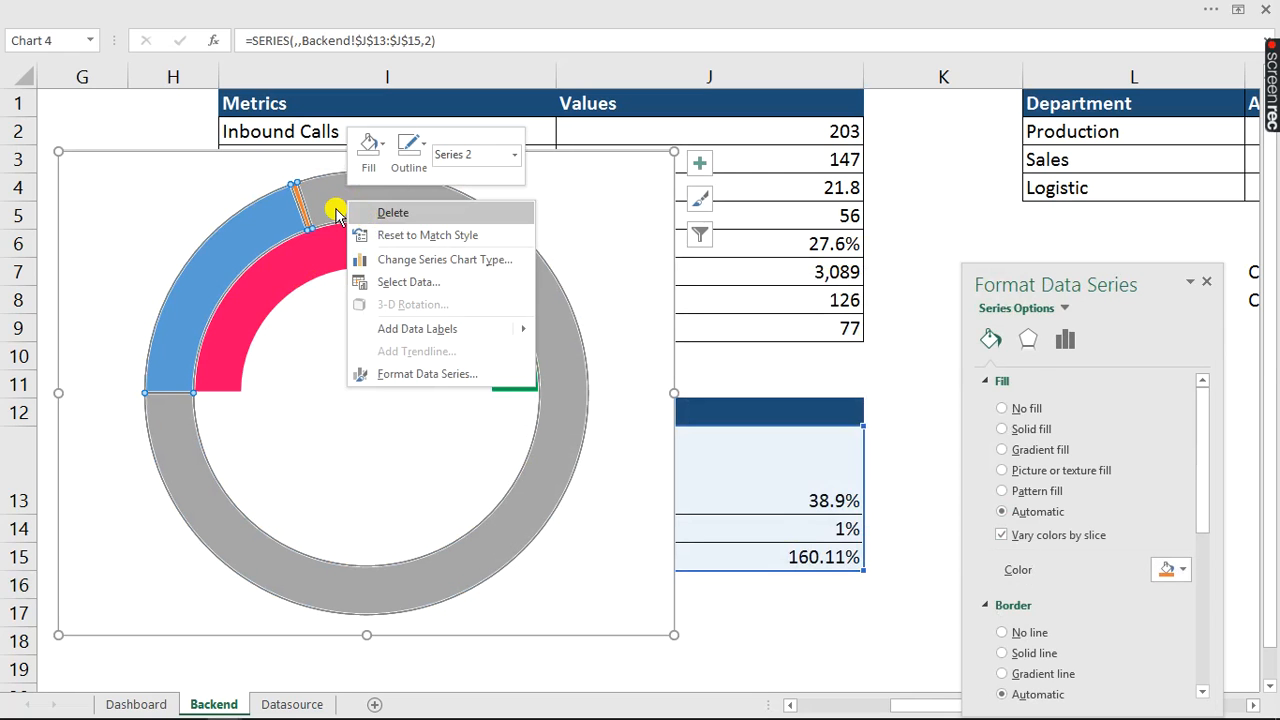
left_click(321, 206)
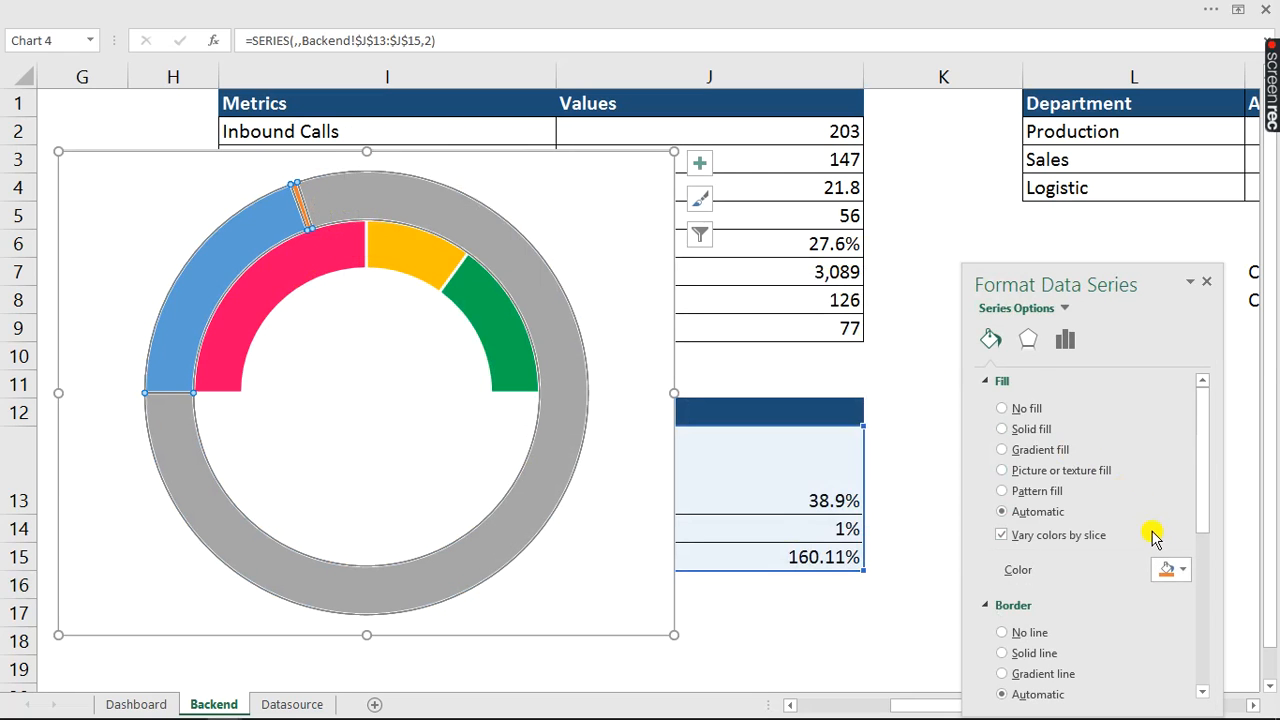
left_click(1065, 341)
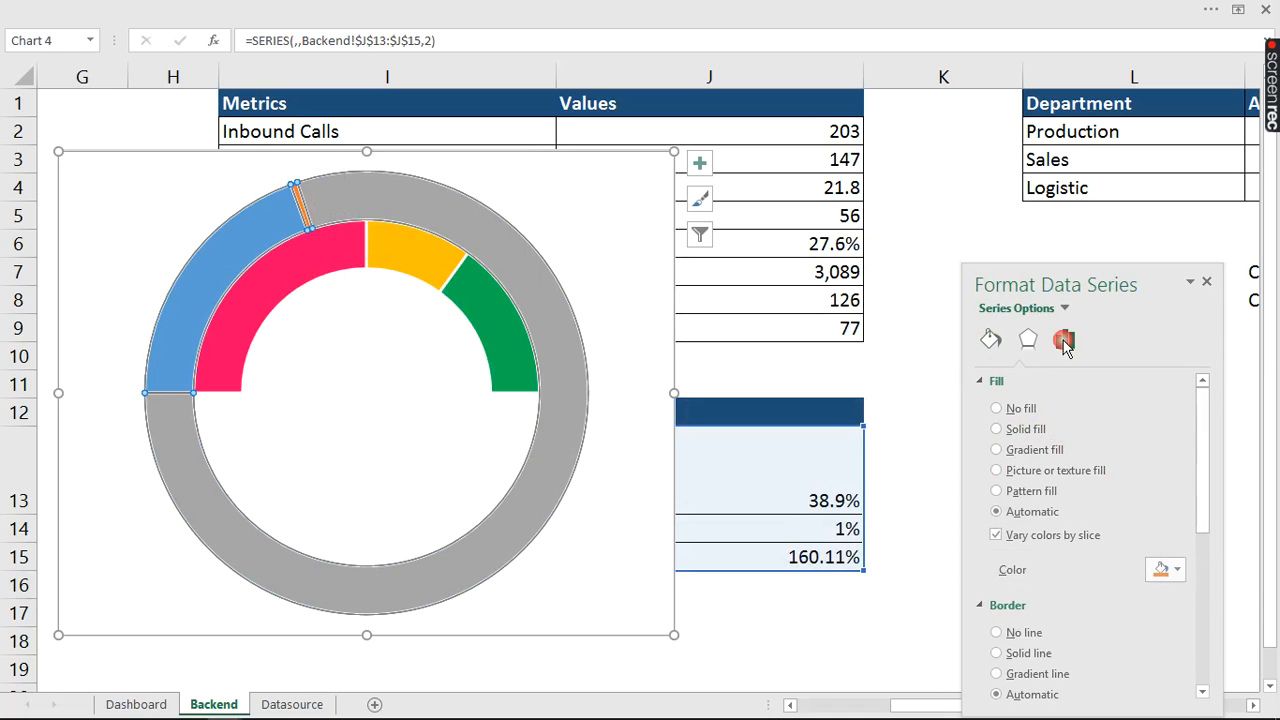
left_click(464, 222)
left_click(527, 300)
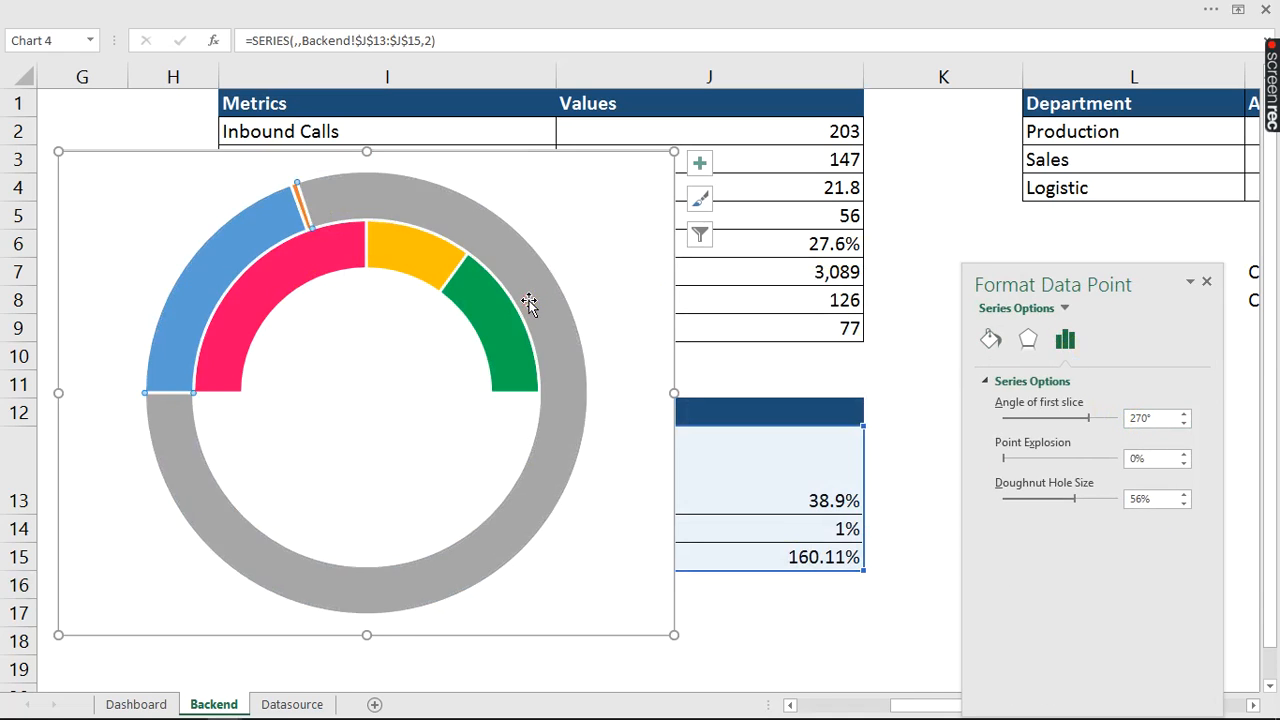
- Change Series2 to a Pie chart plotted on the secondary axis, keeping Series1 as a Doughnut
right_click(334, 206)
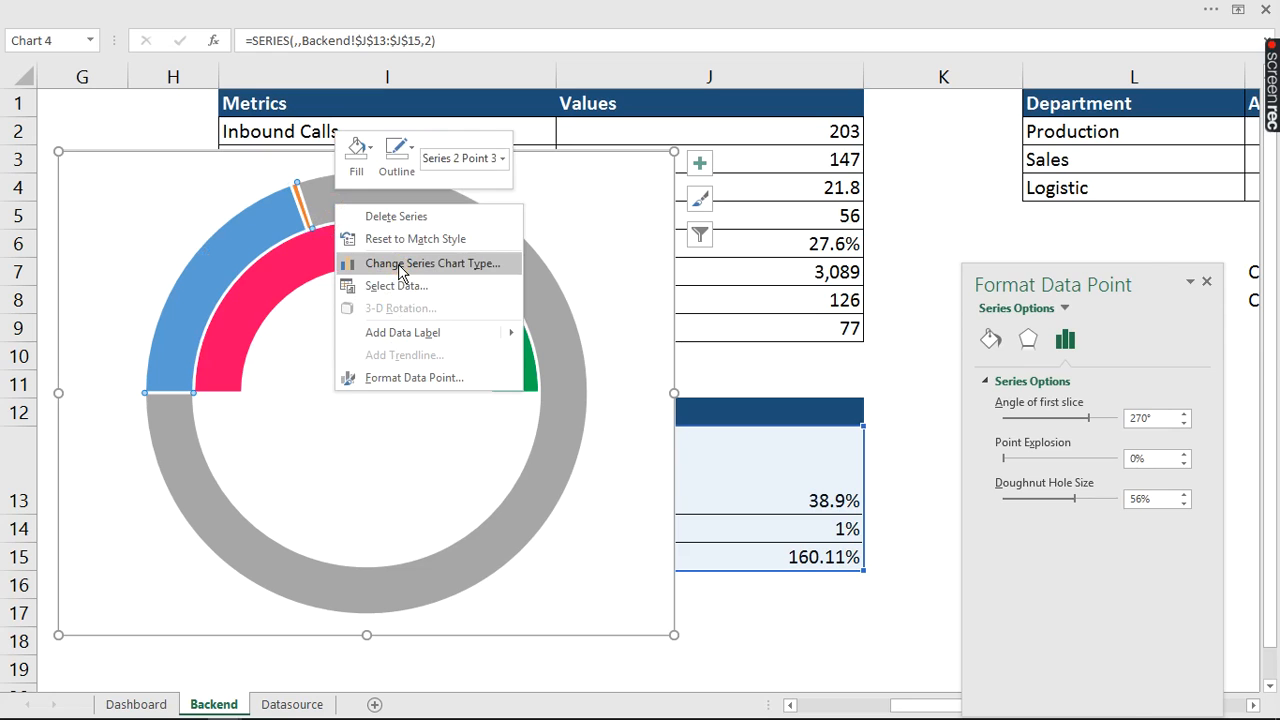
left_click(410, 263)
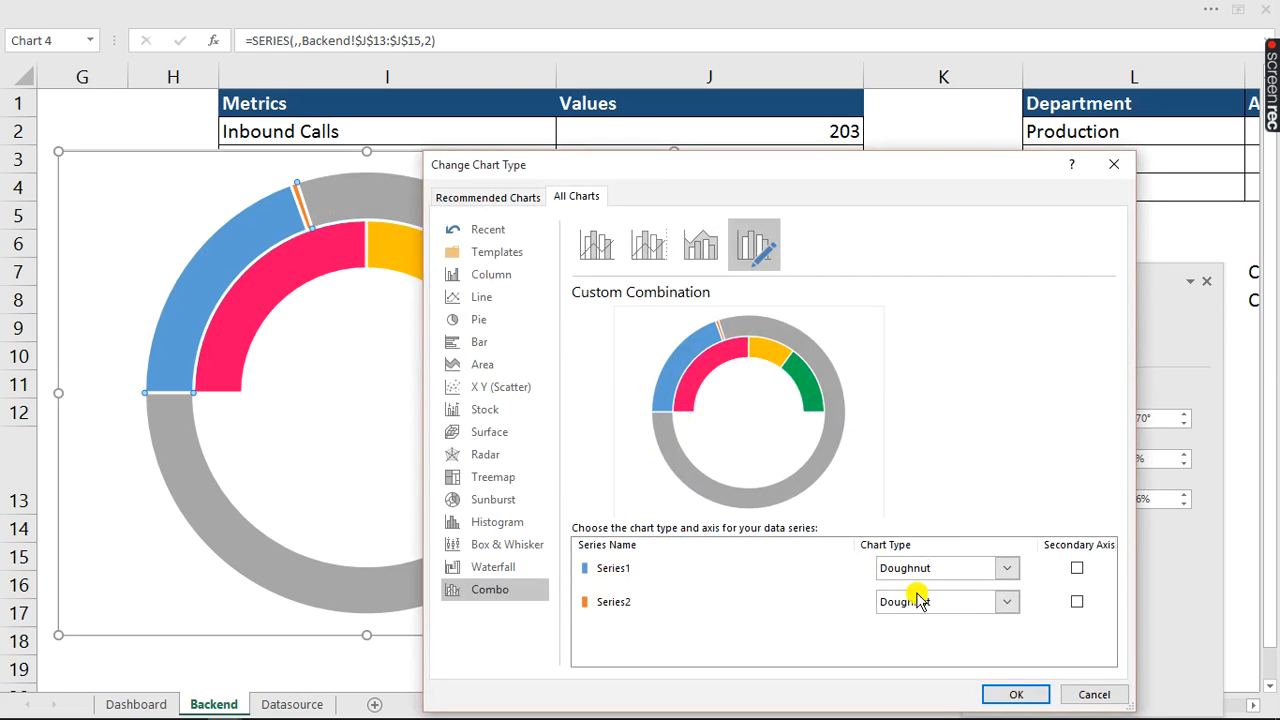
left_click(1004, 603)
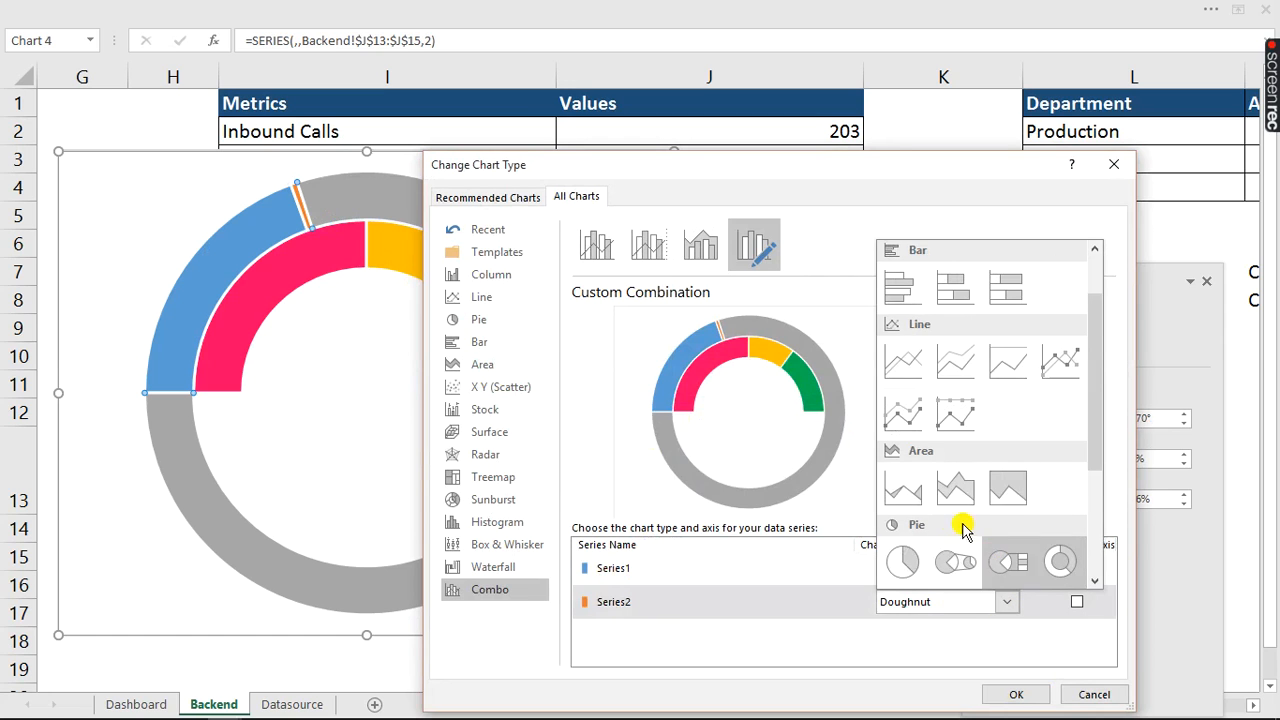
left_click(905, 563)
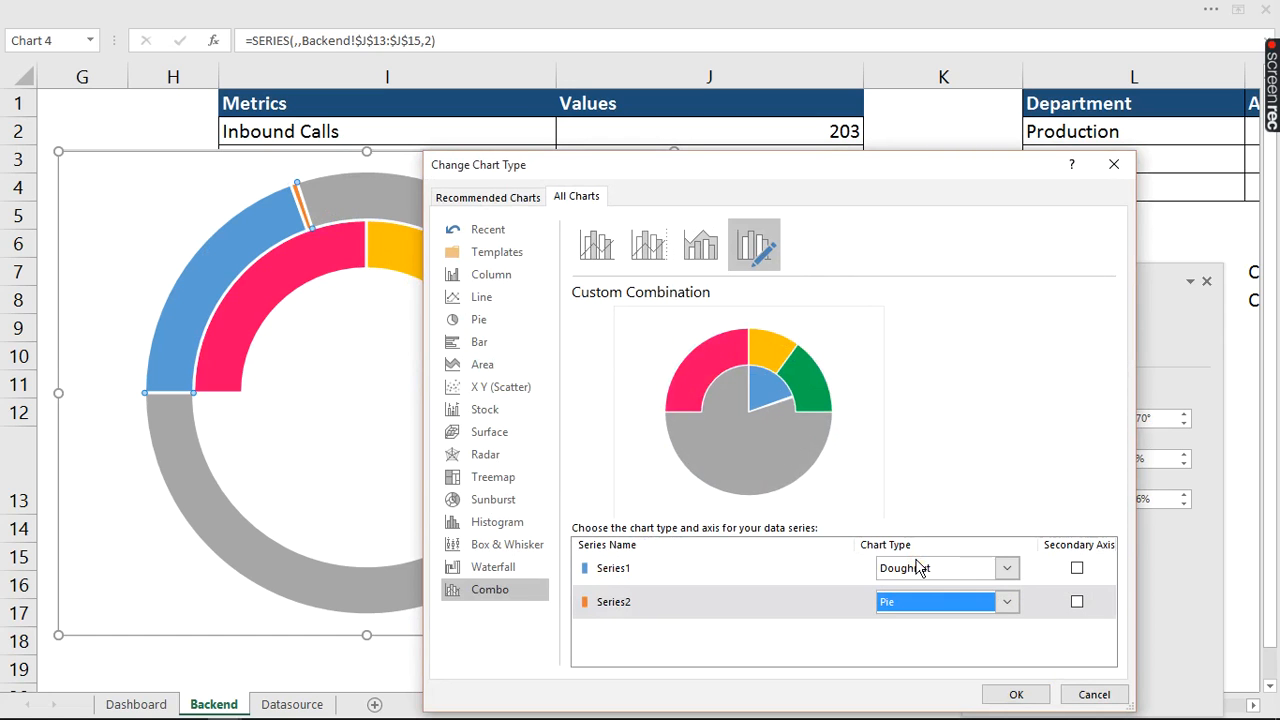
left_click(1008, 603)
left_click(903, 563)
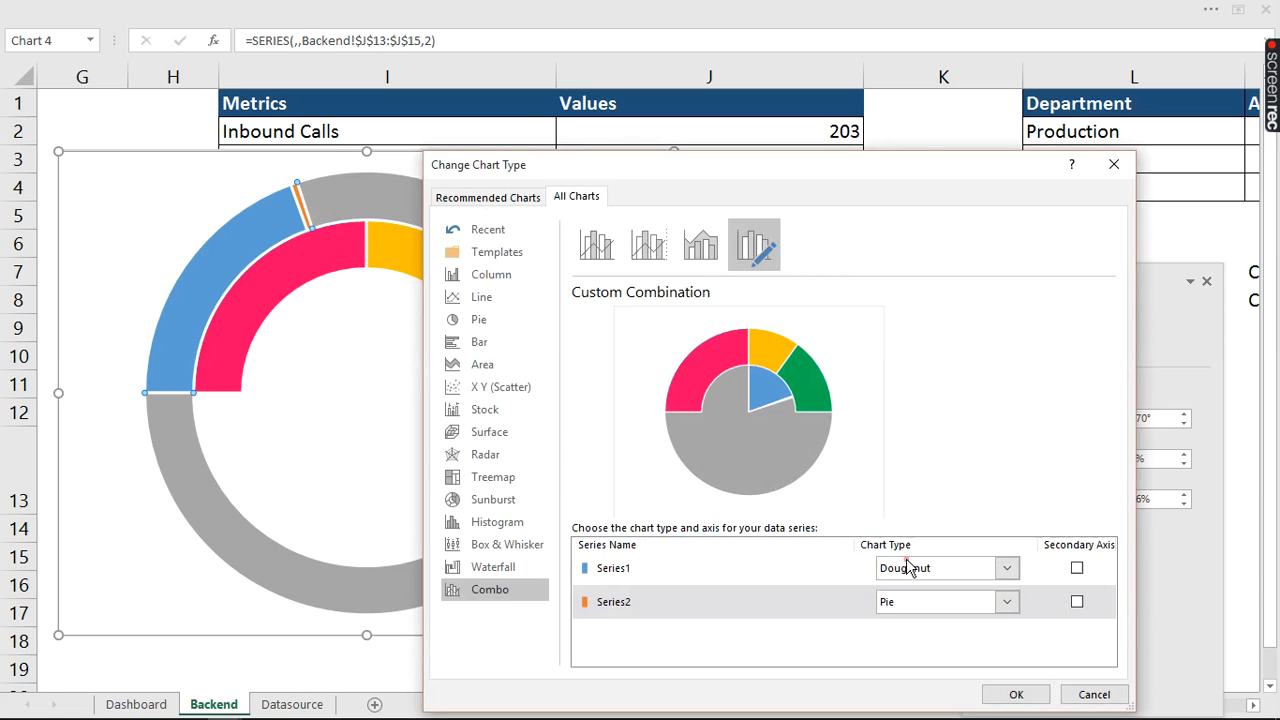
left_click(1077, 601)
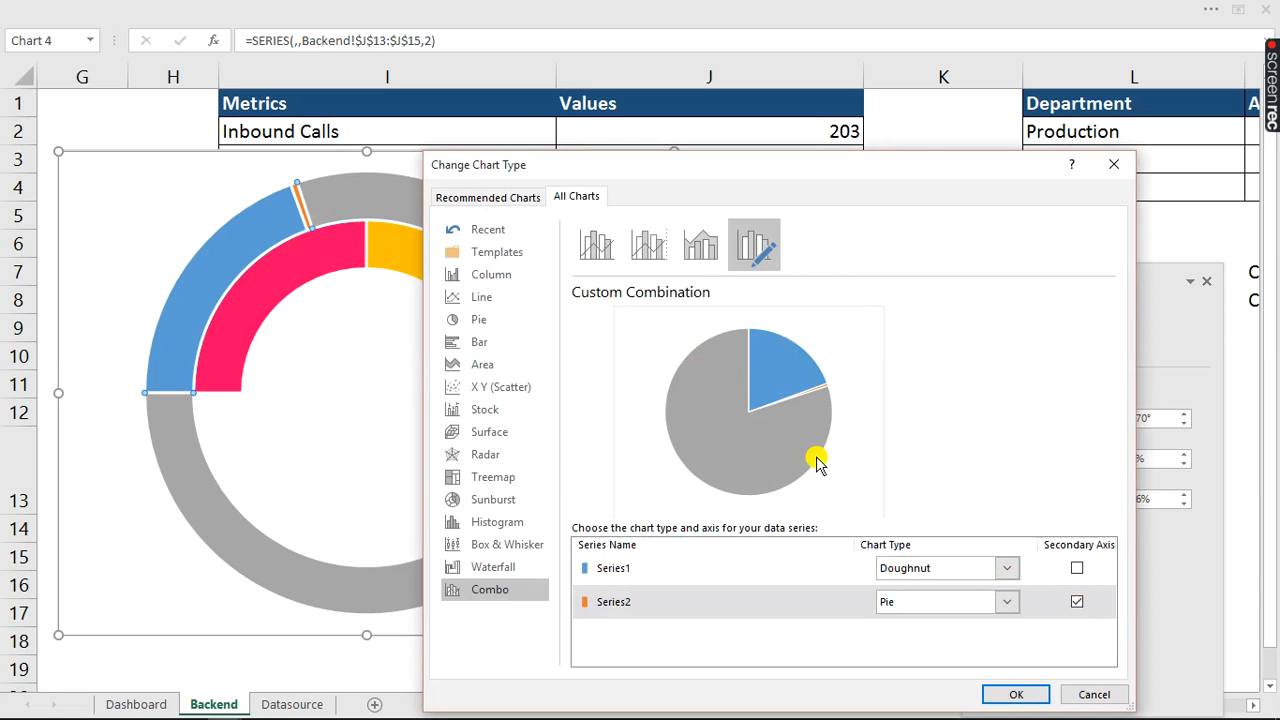
left_click(1014, 693)
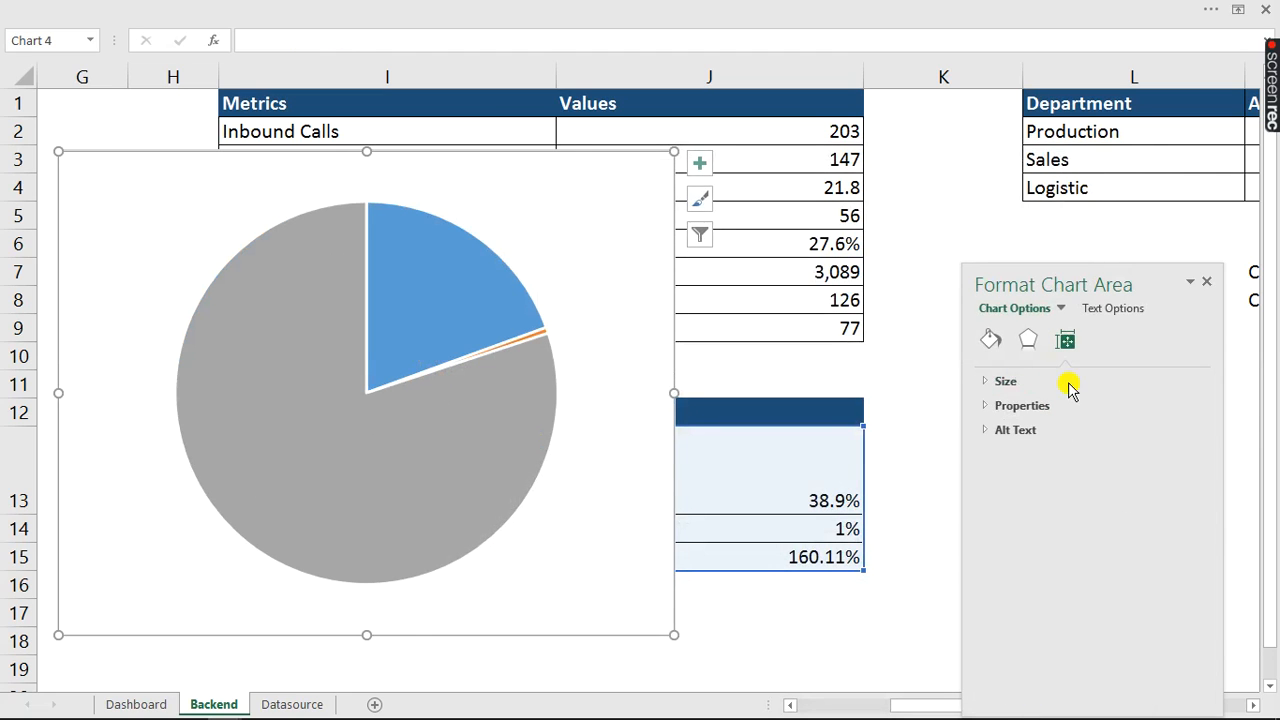
- Rotate the pie series by setting its angle of first slice to 270°
left_click(394, 449)
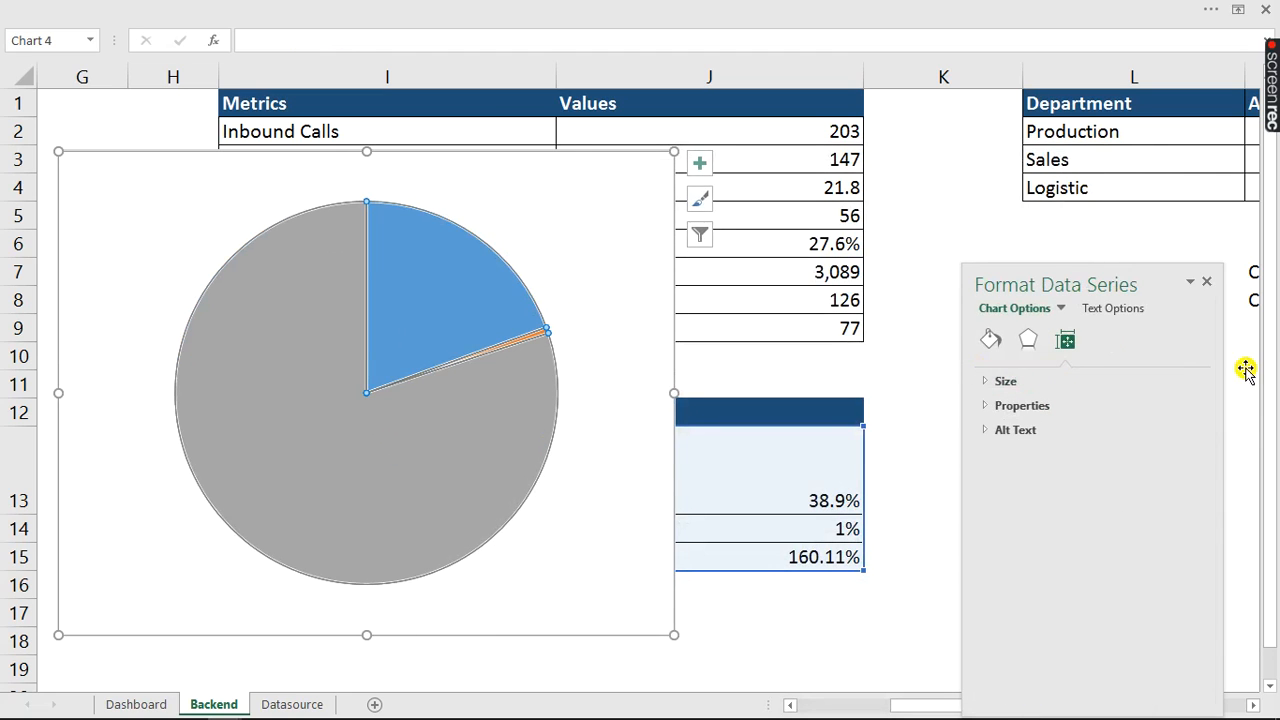
left_click(1068, 342)
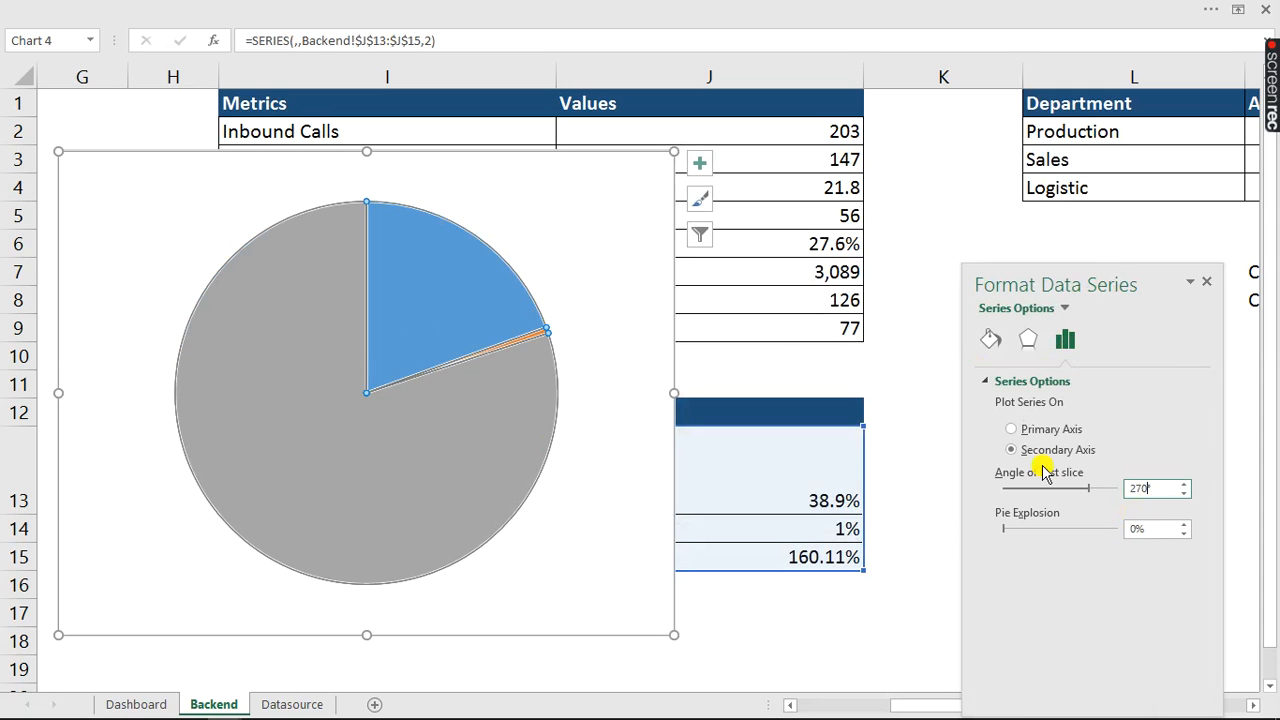
key("Return")
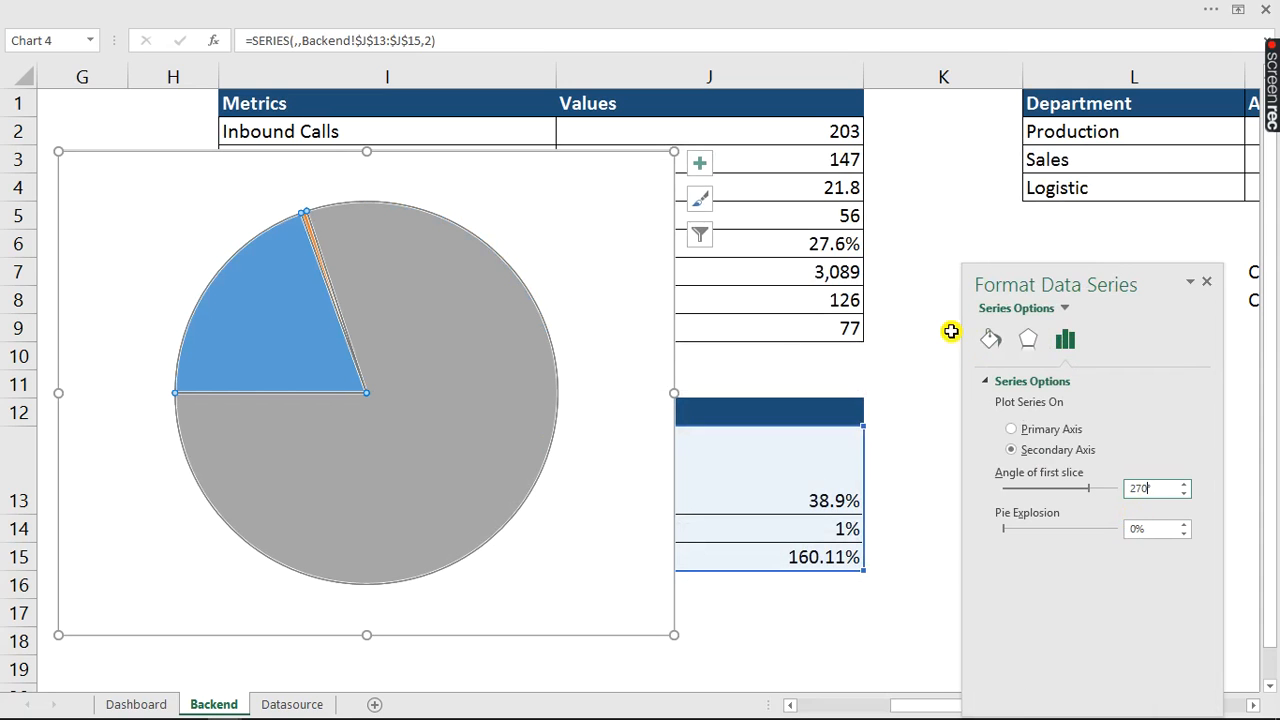
- Give the whole pie series no fill and no border line, and deselect the chart
left_click(990, 341)
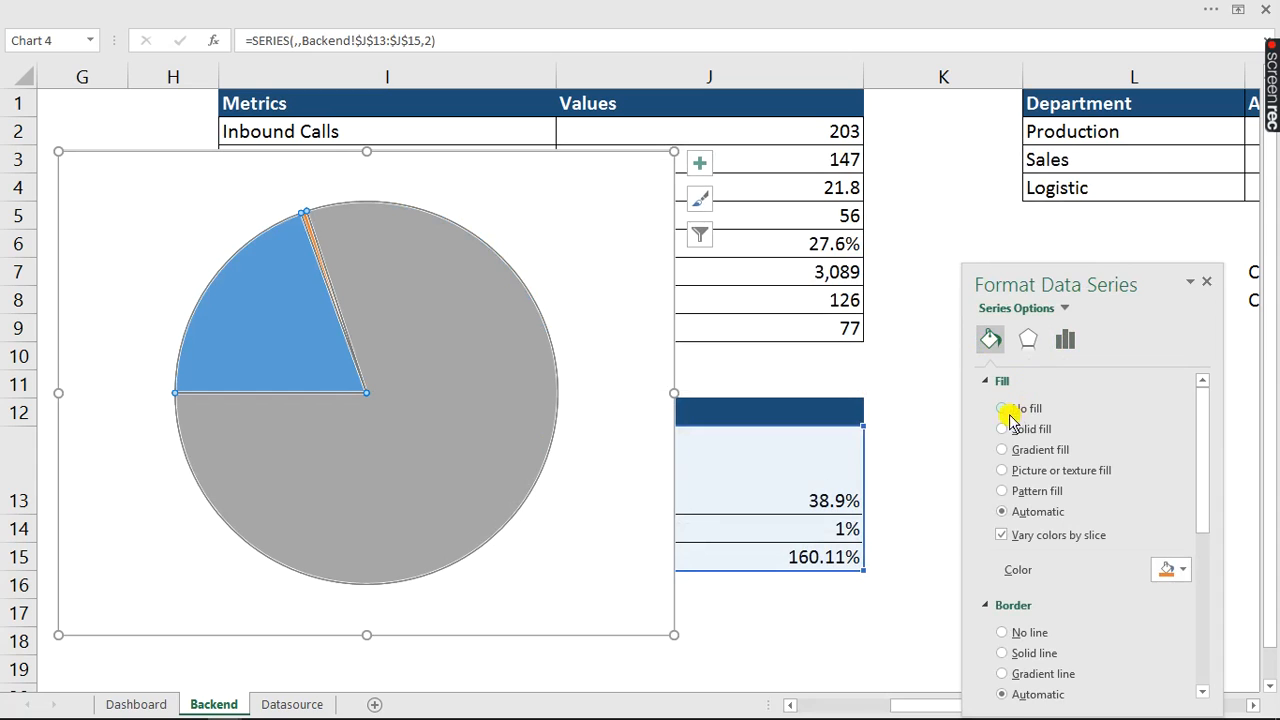
left_click(1001, 408)
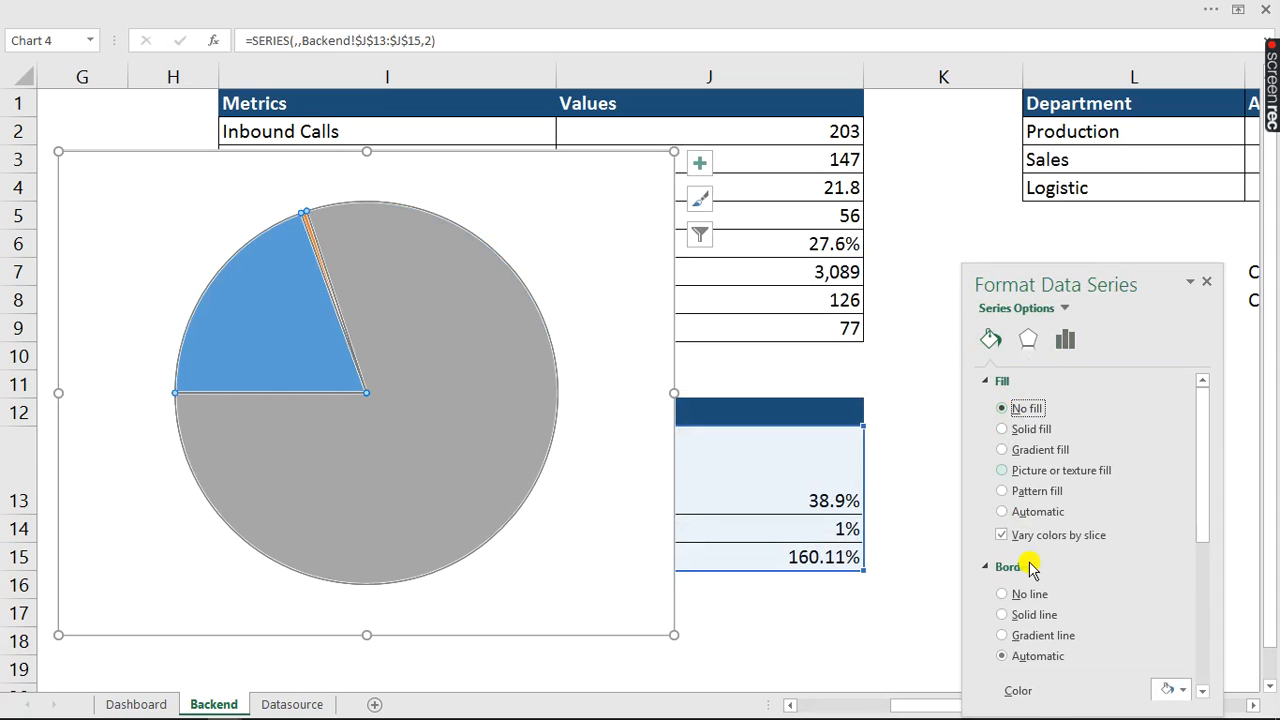
left_click(1003, 595)
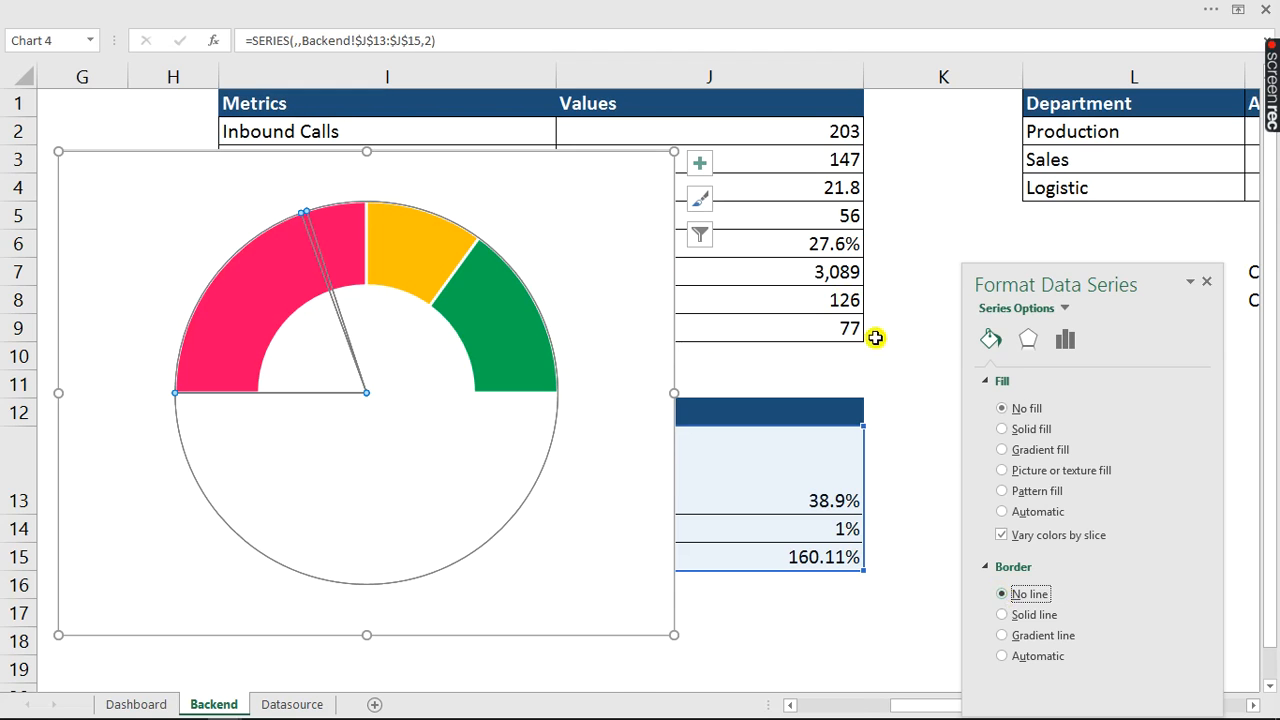
left_click(894, 363)
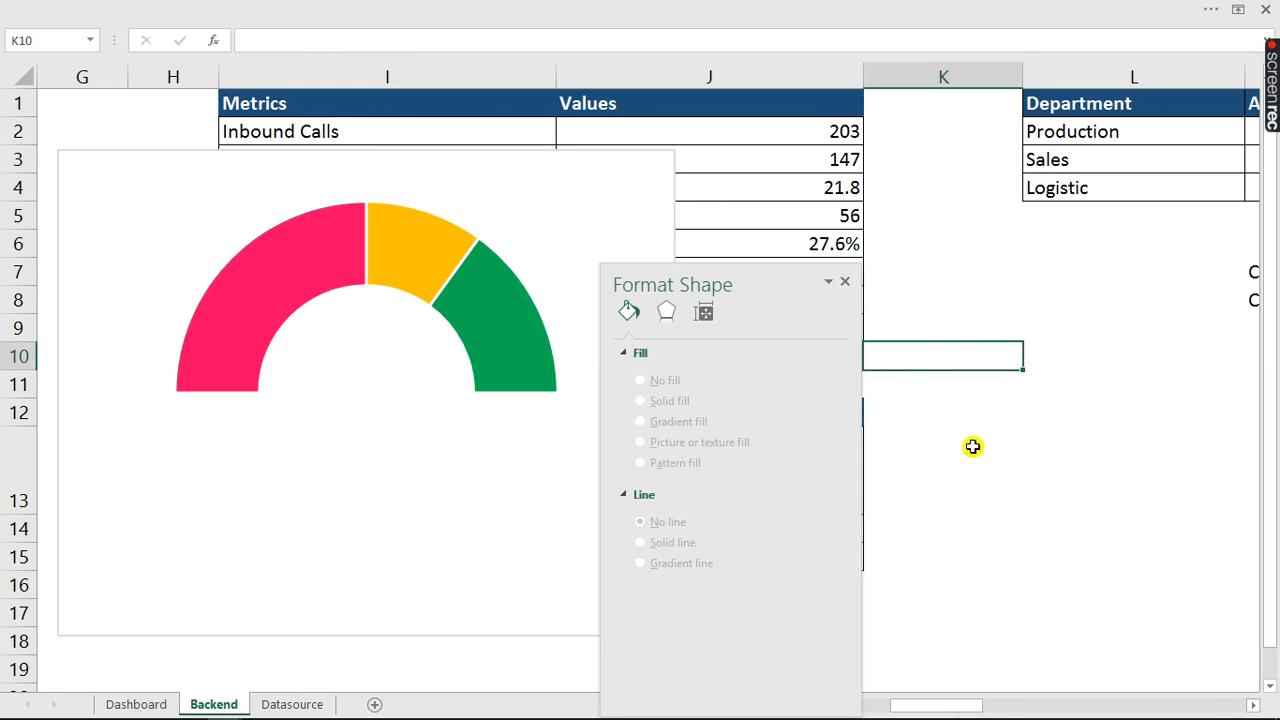
- Select only the thin pointer slice of the pie series (Series 2 Point 2) and outline it in the darkest theme blue
left_click(358, 350)
left_click(315, 250)
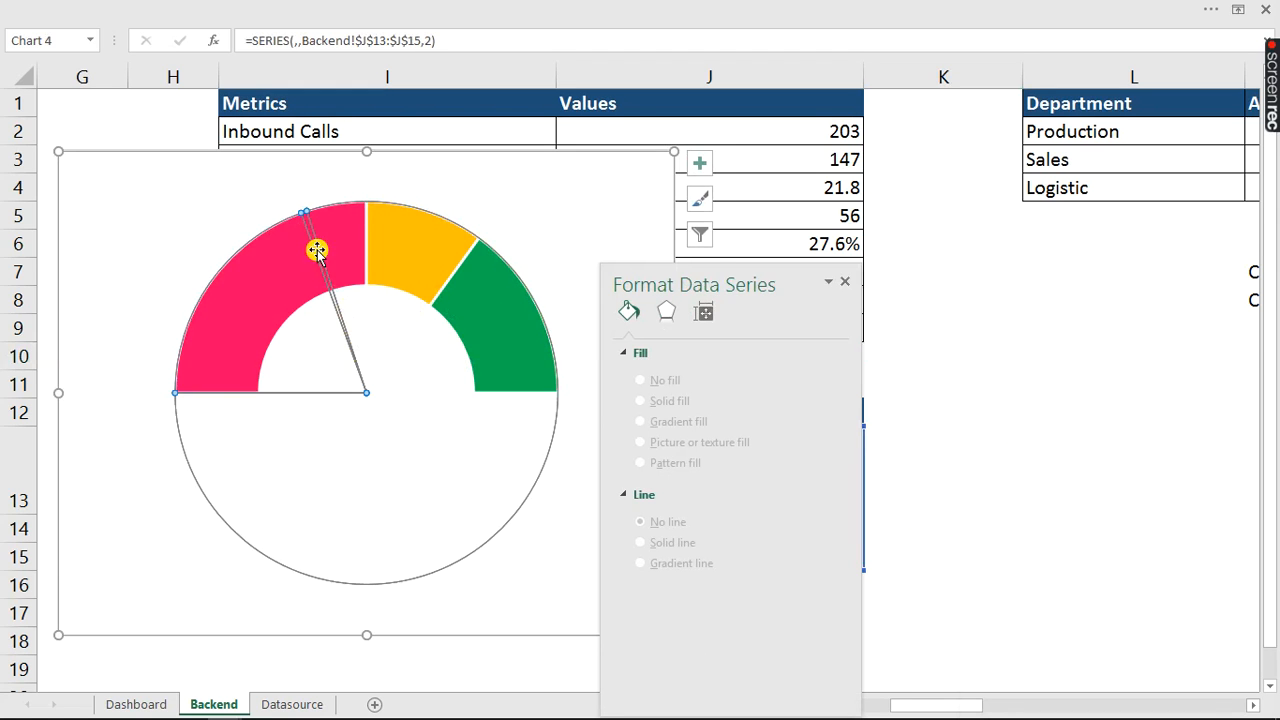
left_click(317, 257)
left_click(316, 252)
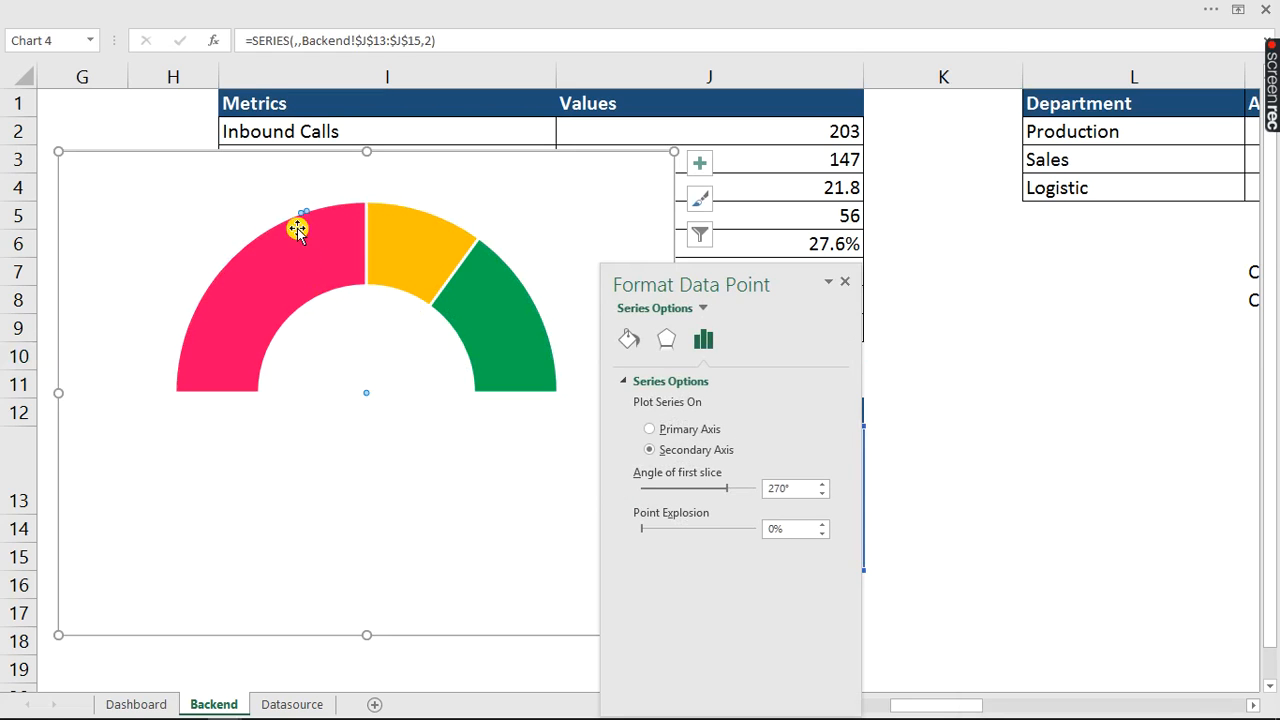
left_click(484, 8)
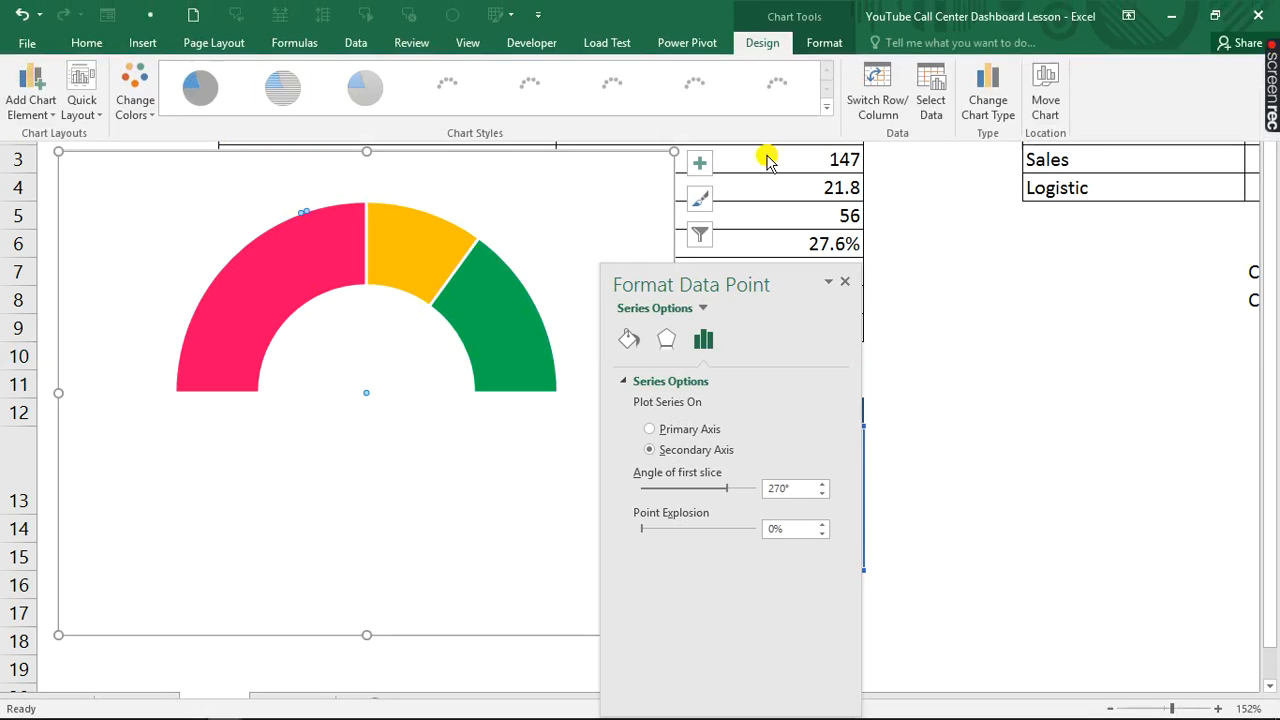
left_click(813, 45)
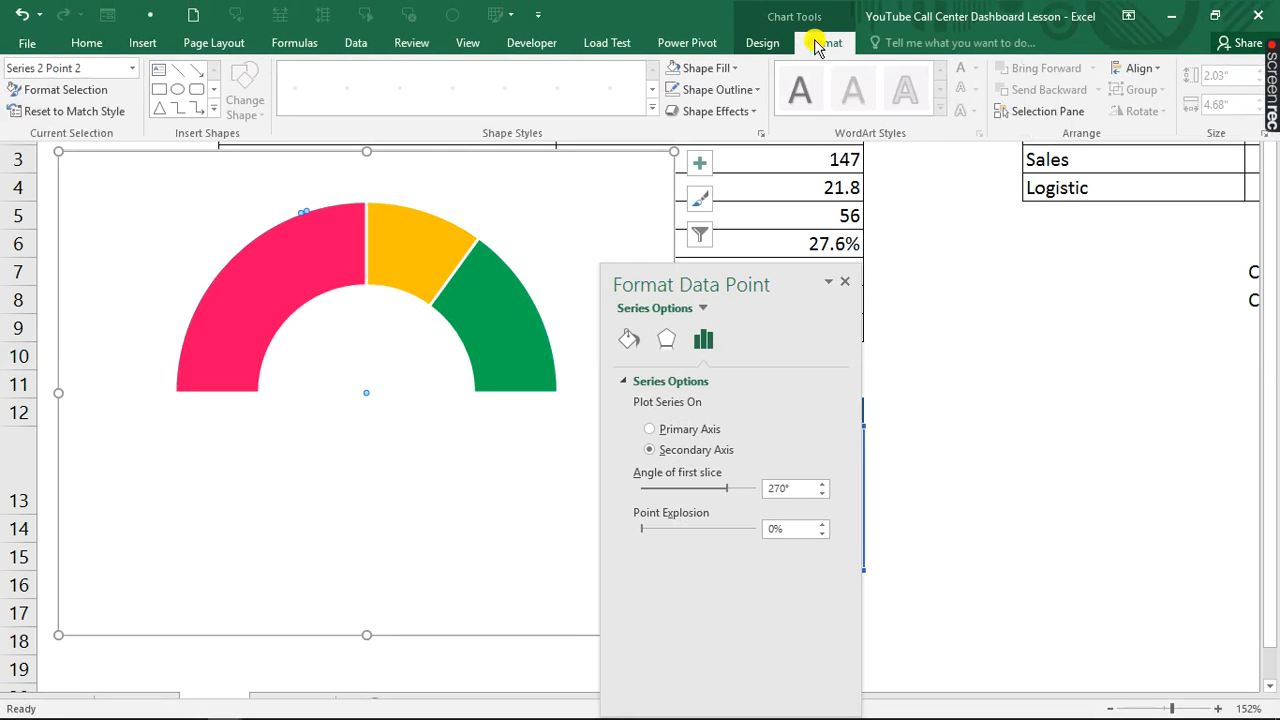
left_click(724, 90)
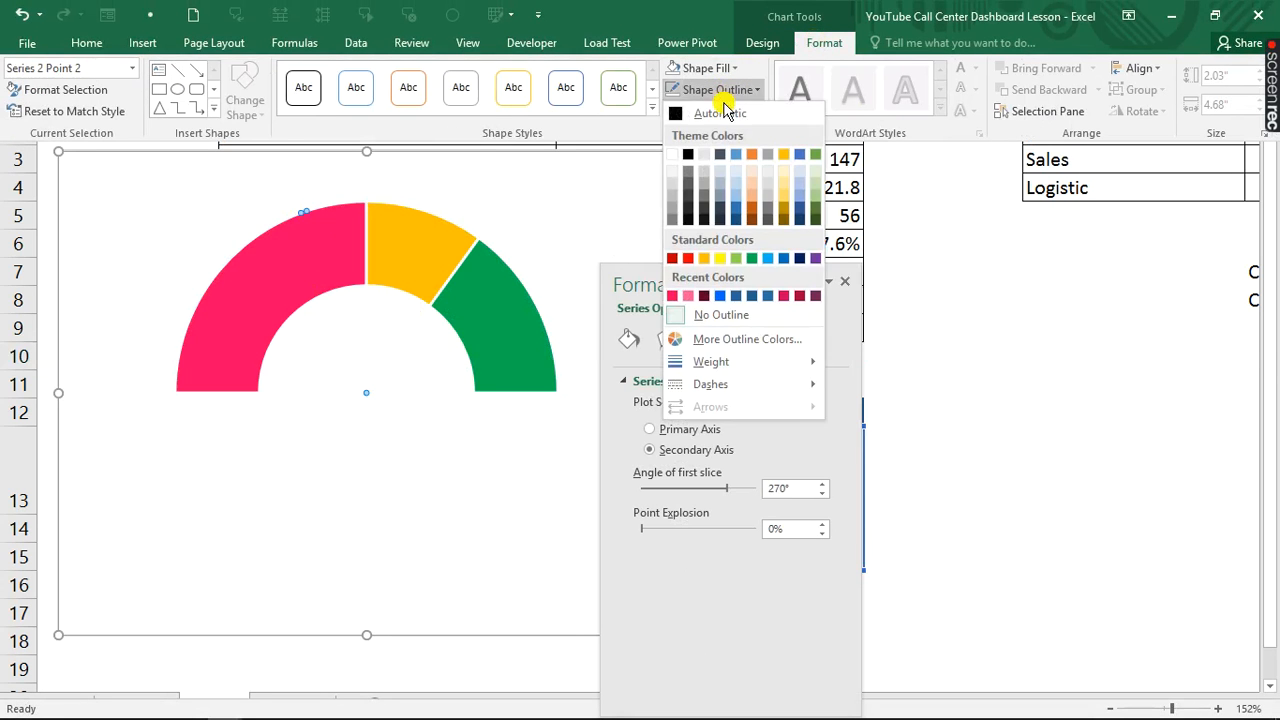
left_click(735, 213)
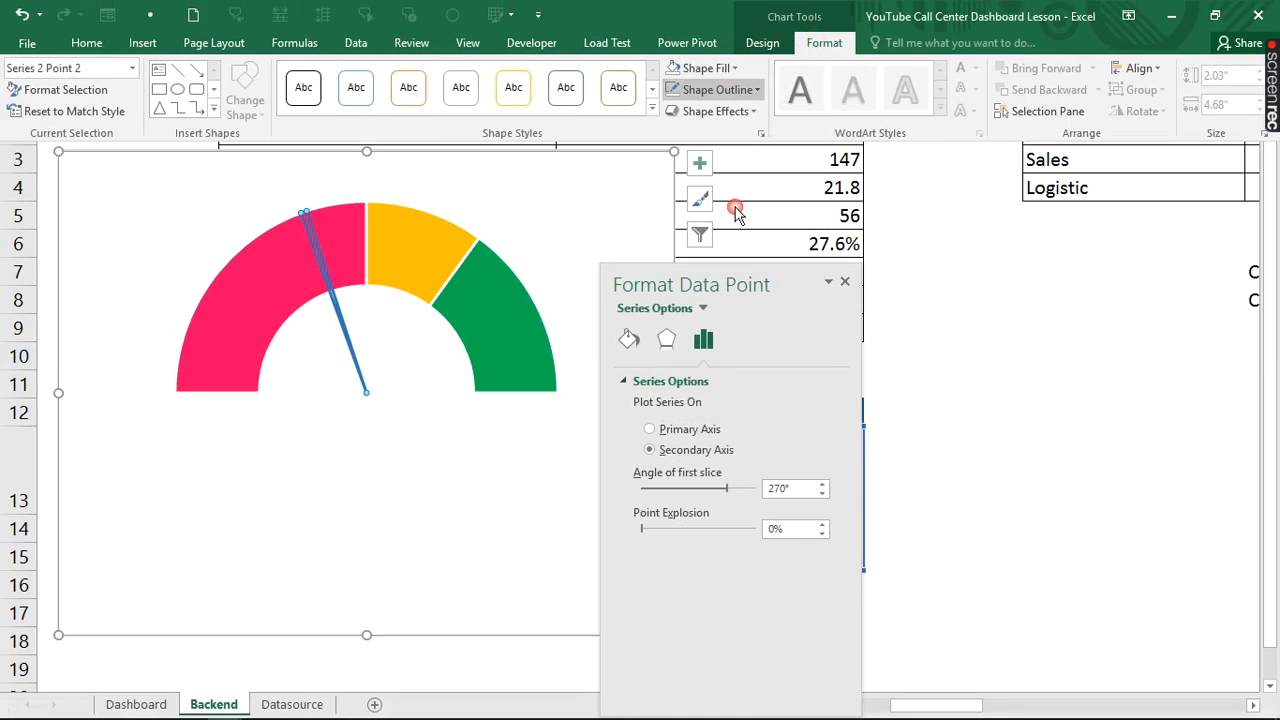
left_click(737, 90)
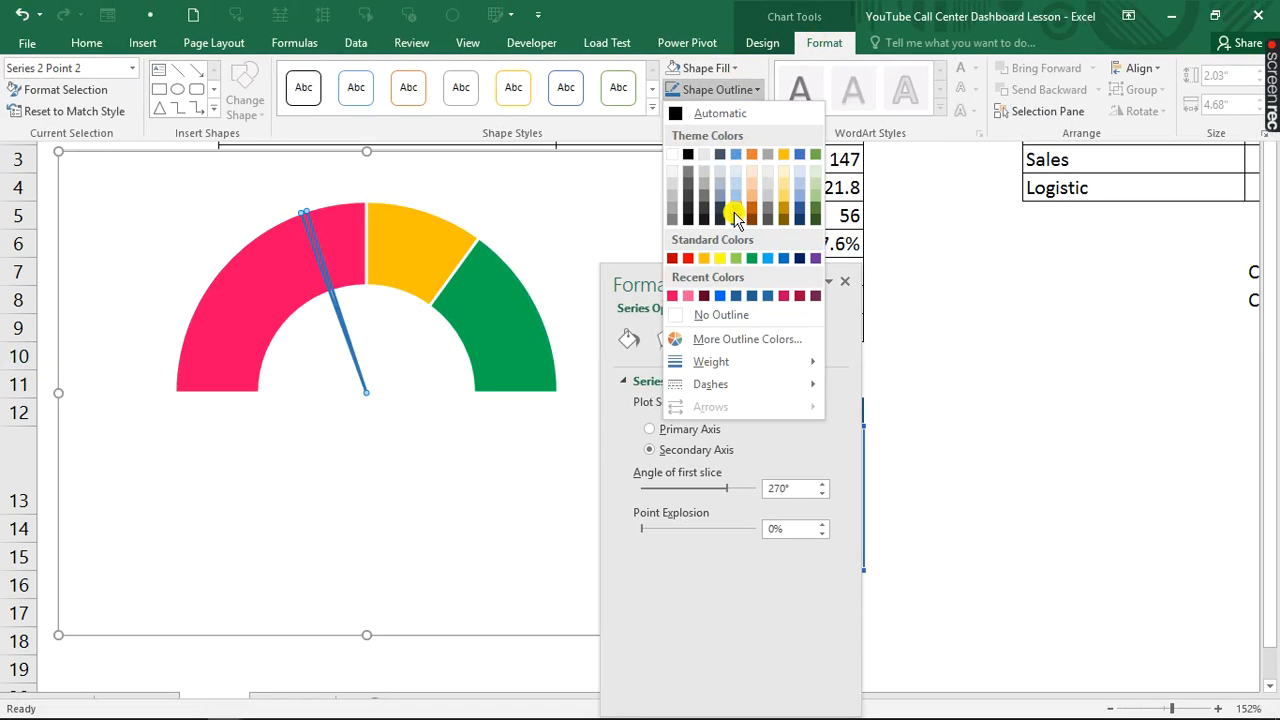
left_click(735, 213)
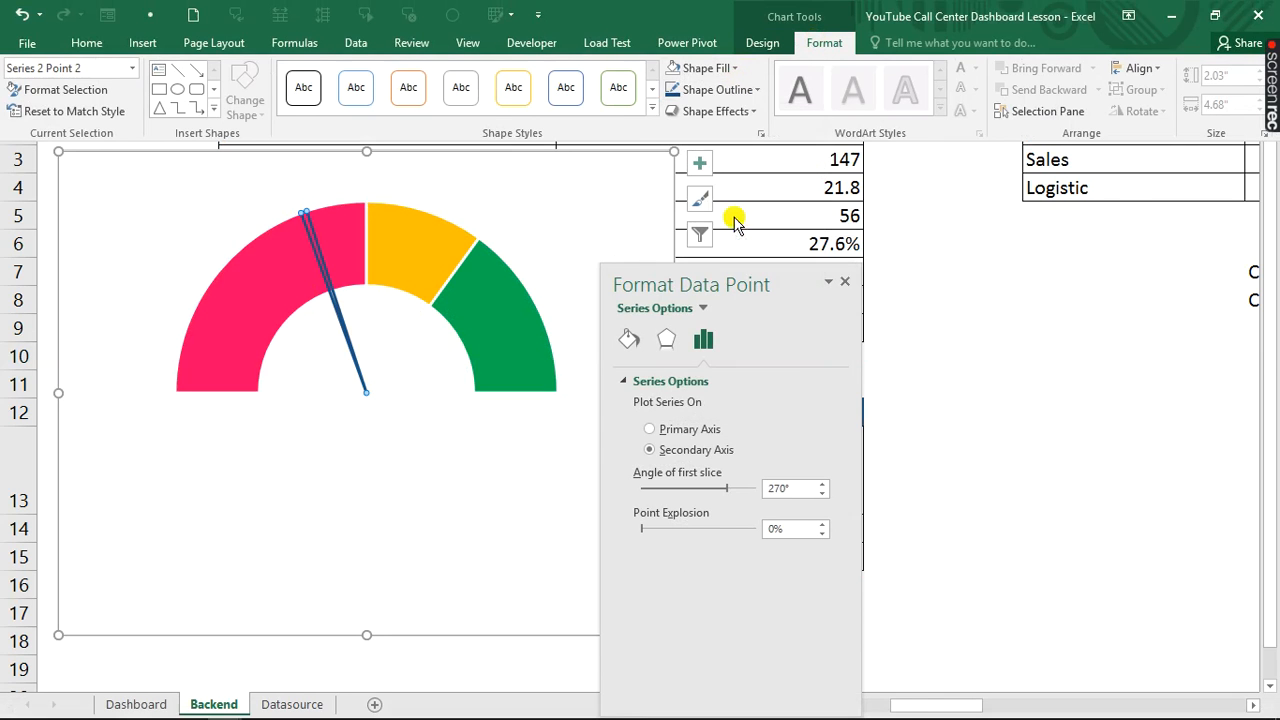
- Set the pointer slice's outline weight to 2¼ pt
left_click(737, 89)
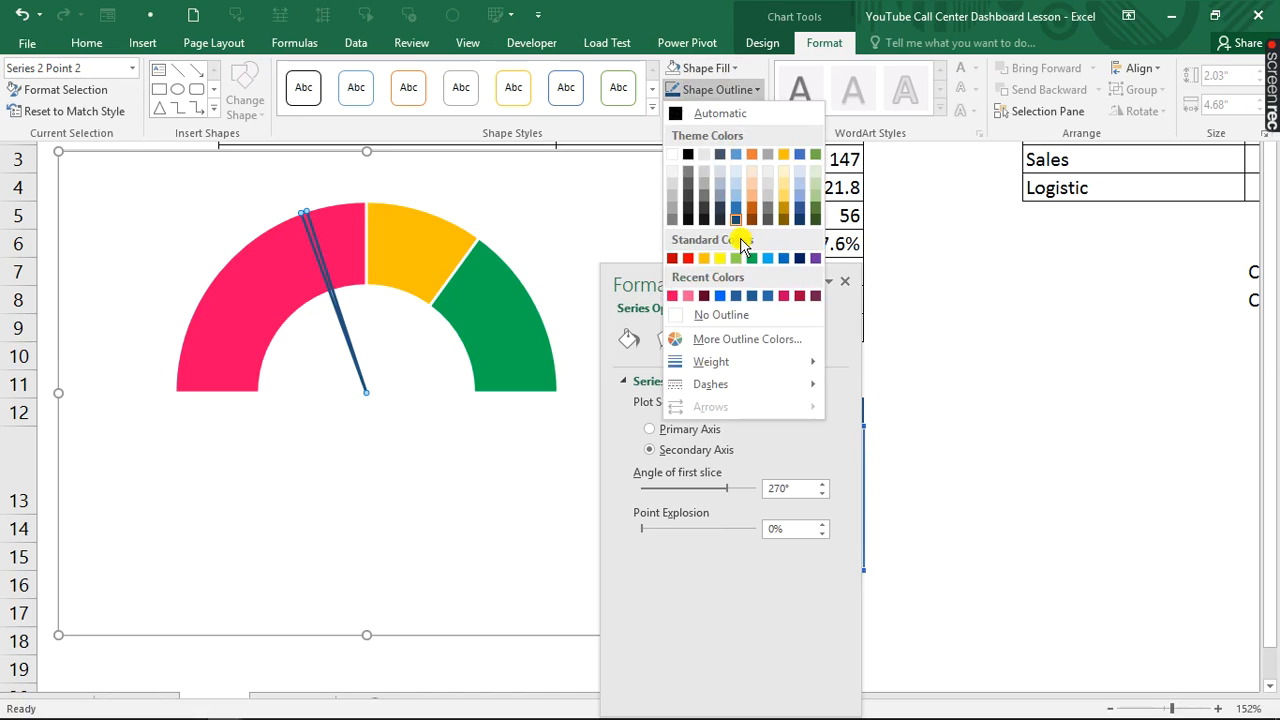
mouse_move(726, 363)
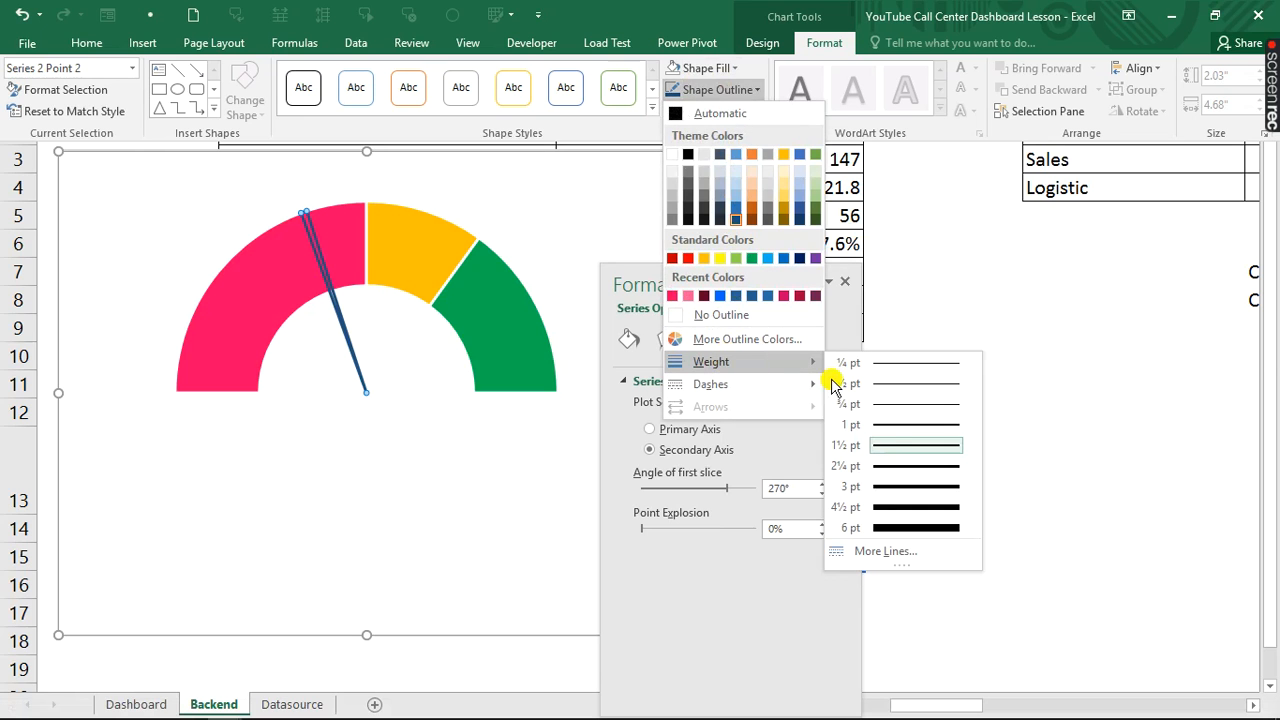
left_click(889, 466)
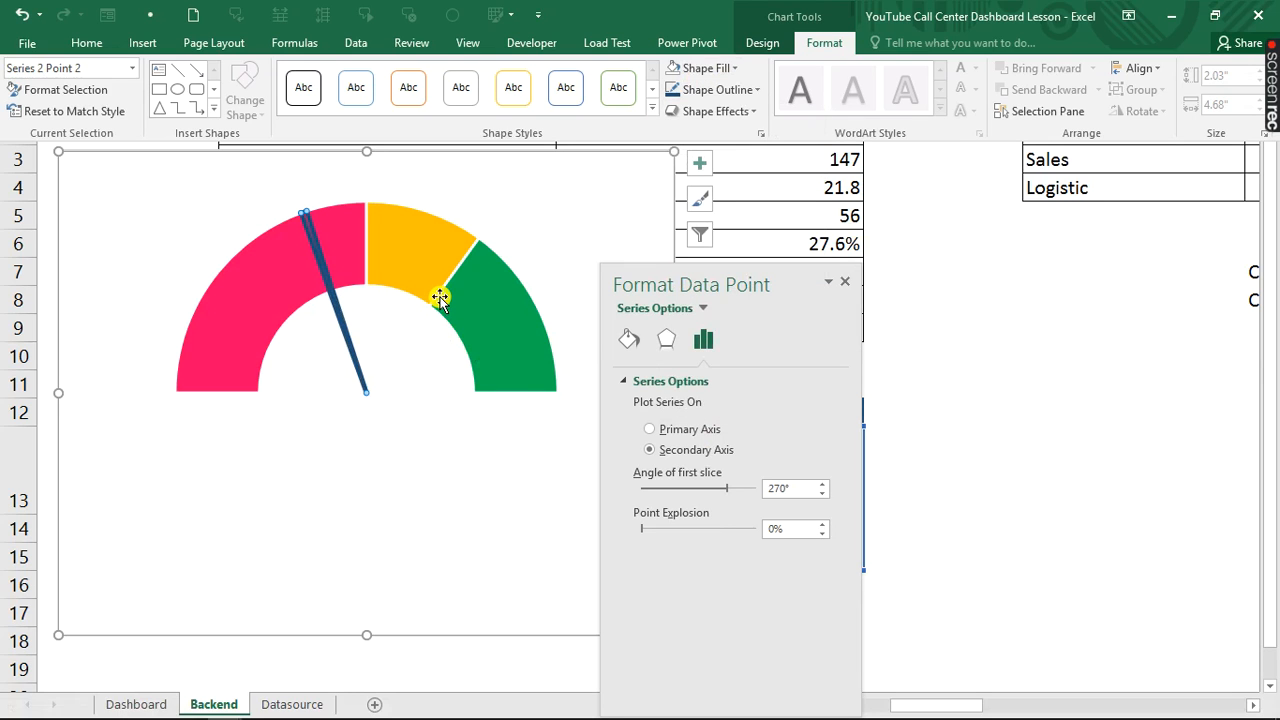
- Add an outer shadow preset with a 135° angle and 3 pt distance to the pointer slice
left_click(666, 340)
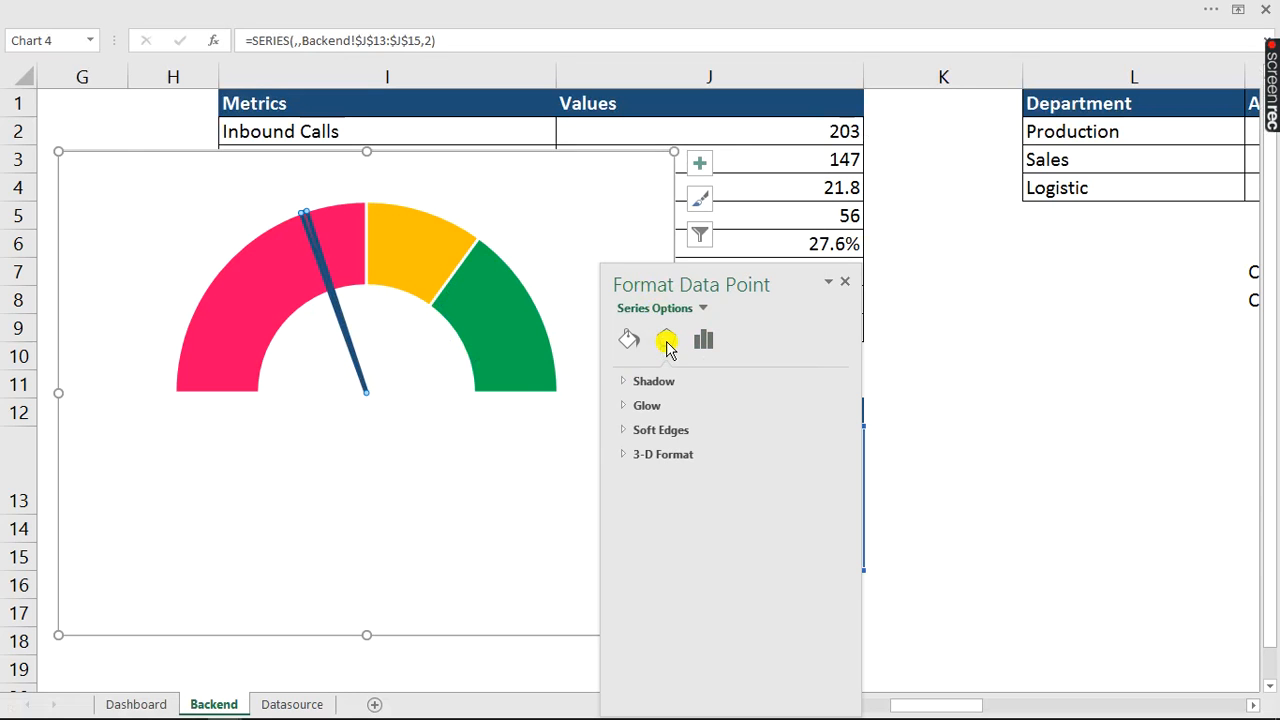
left_click(651, 384)
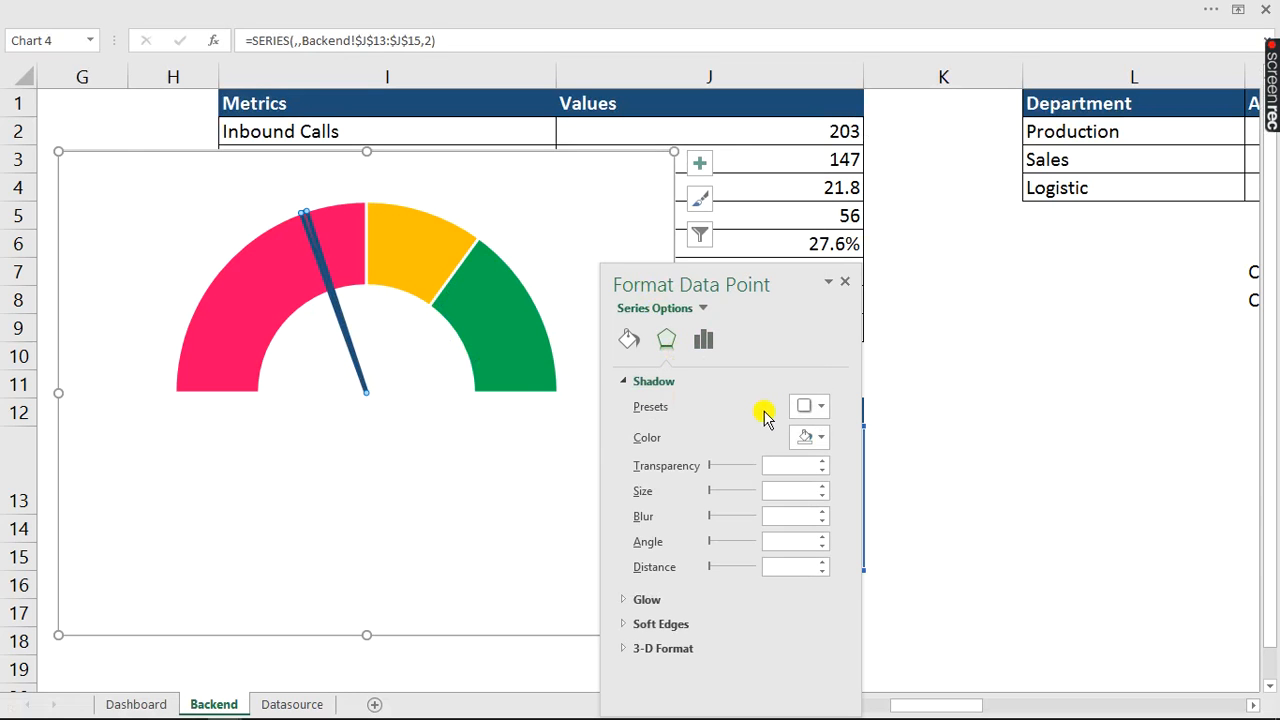
left_click(815, 407)
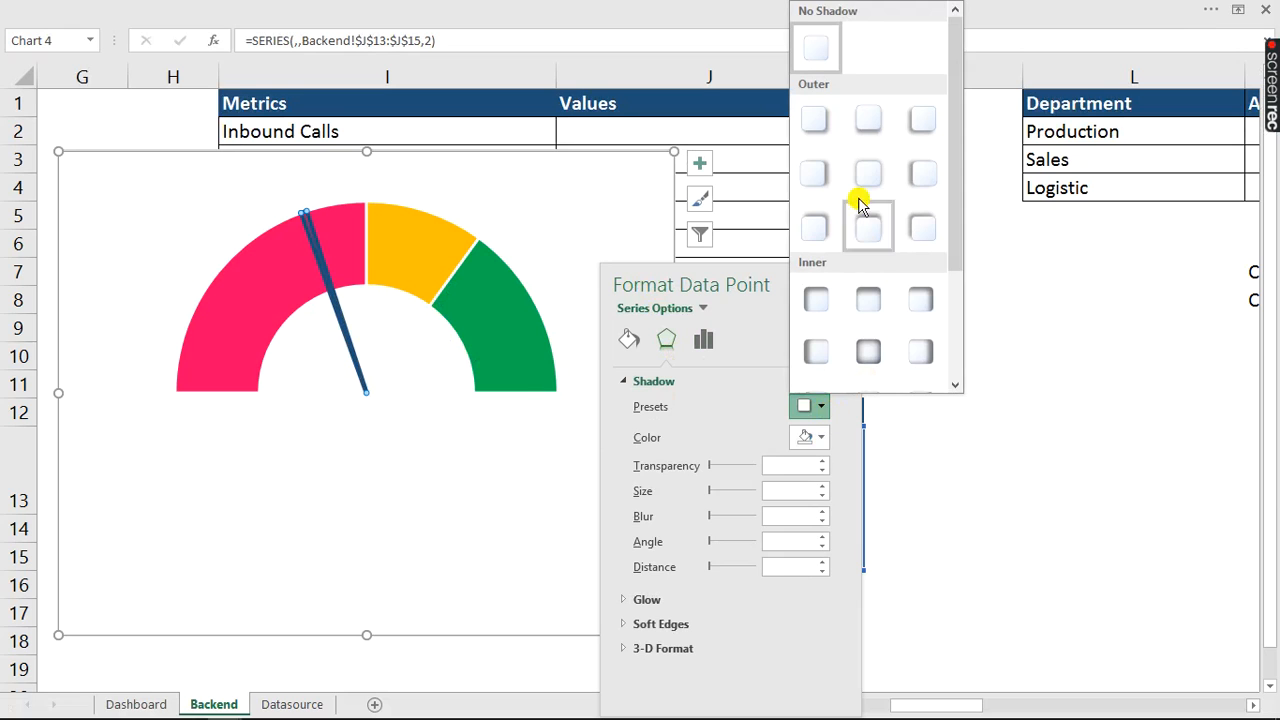
left_click(908, 125)
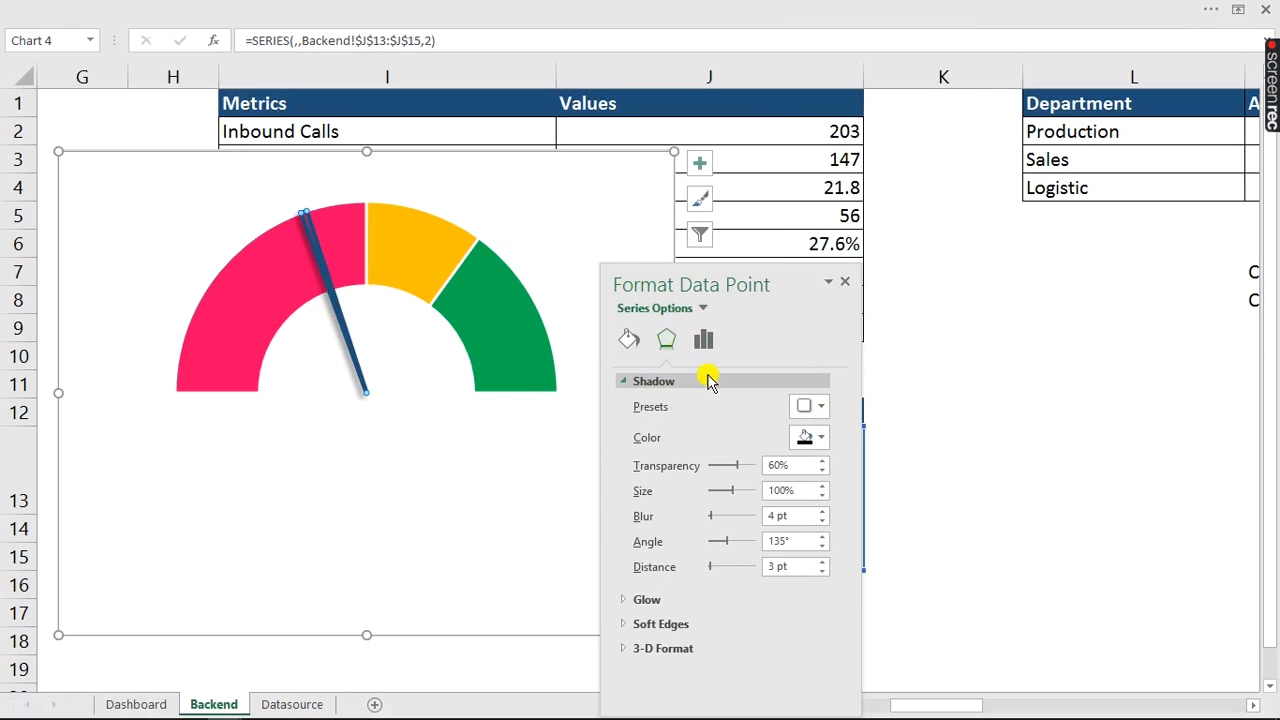
left_click(655, 381)
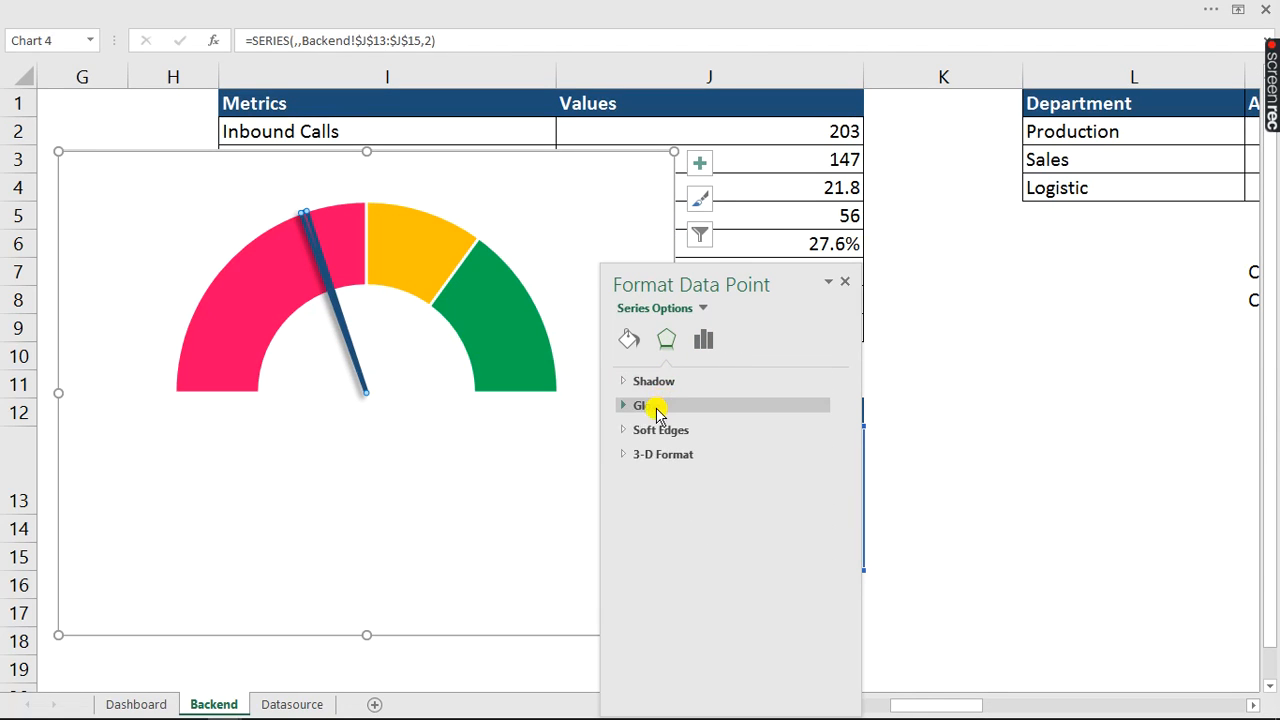
- Add a blue glow preset with 5 pt size and 60% transparency to the pointer slice
left_click(650, 406)
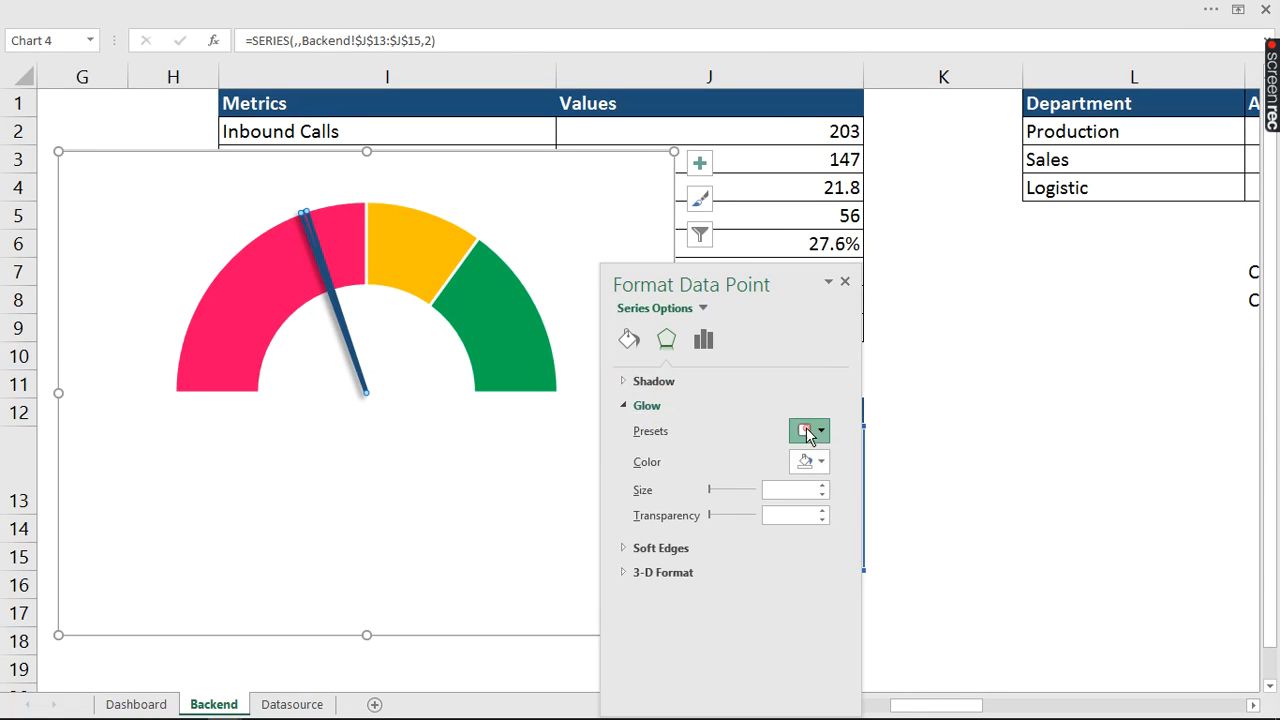
left_click(808, 431)
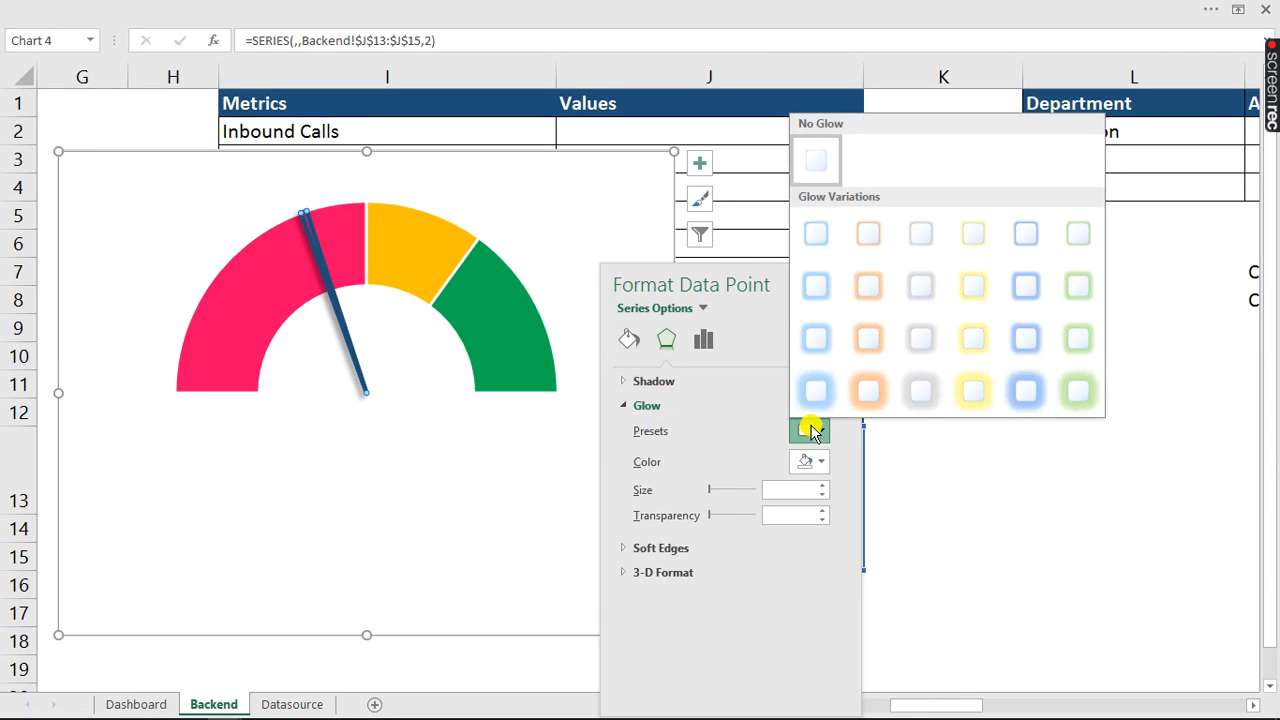
left_click(1024, 240)
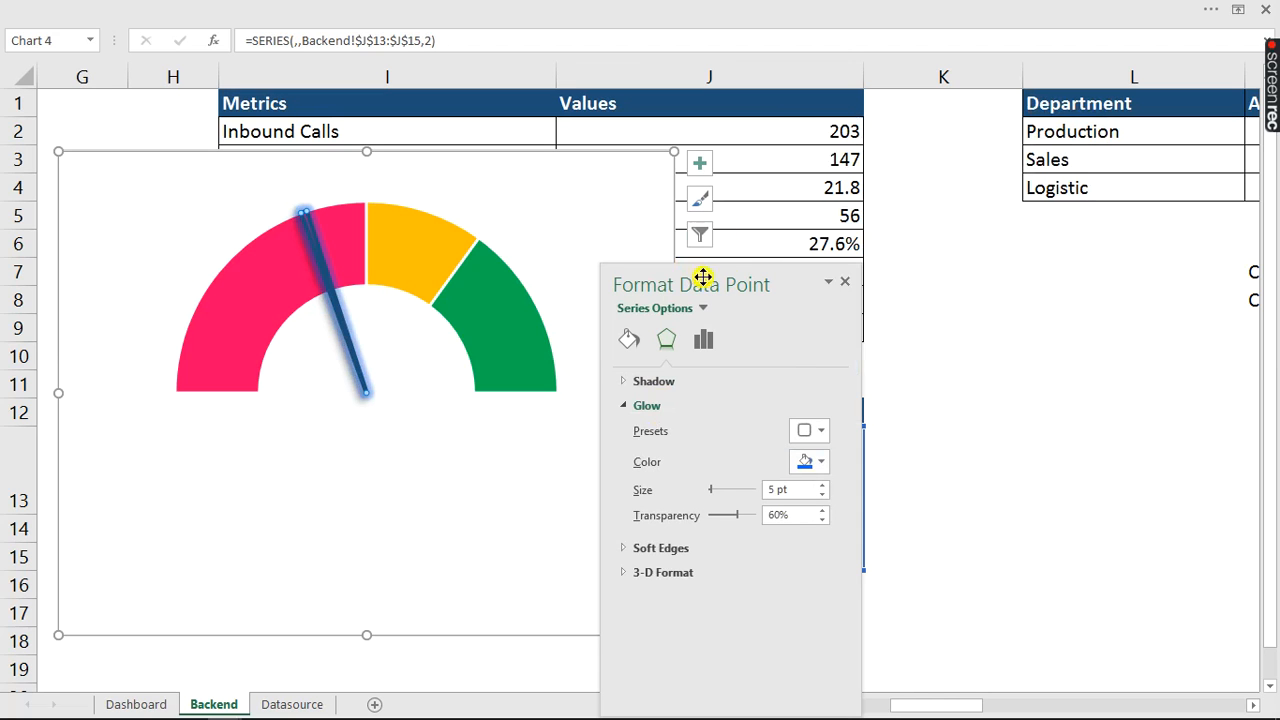
- Shrink the speedometer chart by its corner and position it over the speedometer helper table on the Backend sheet
left_click_drag(736, 275, 1039, 291)
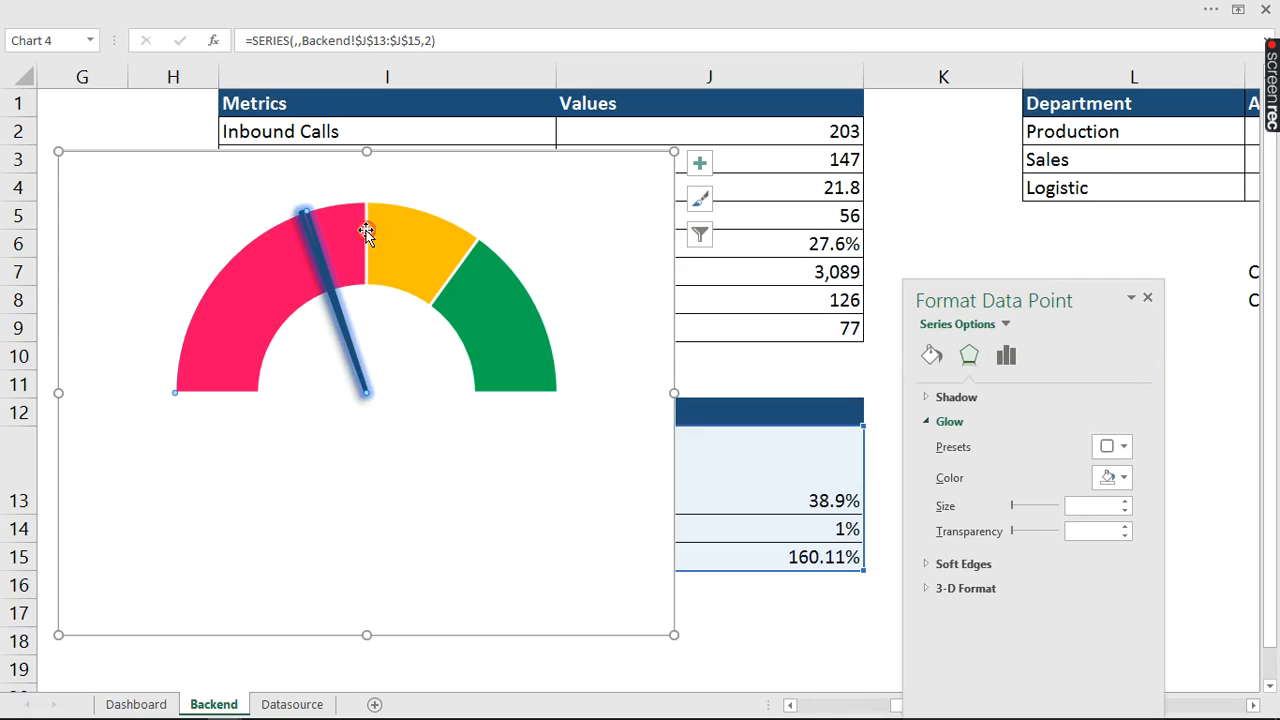
left_click(360, 243)
left_click_drag(59, 152, 267, 381)
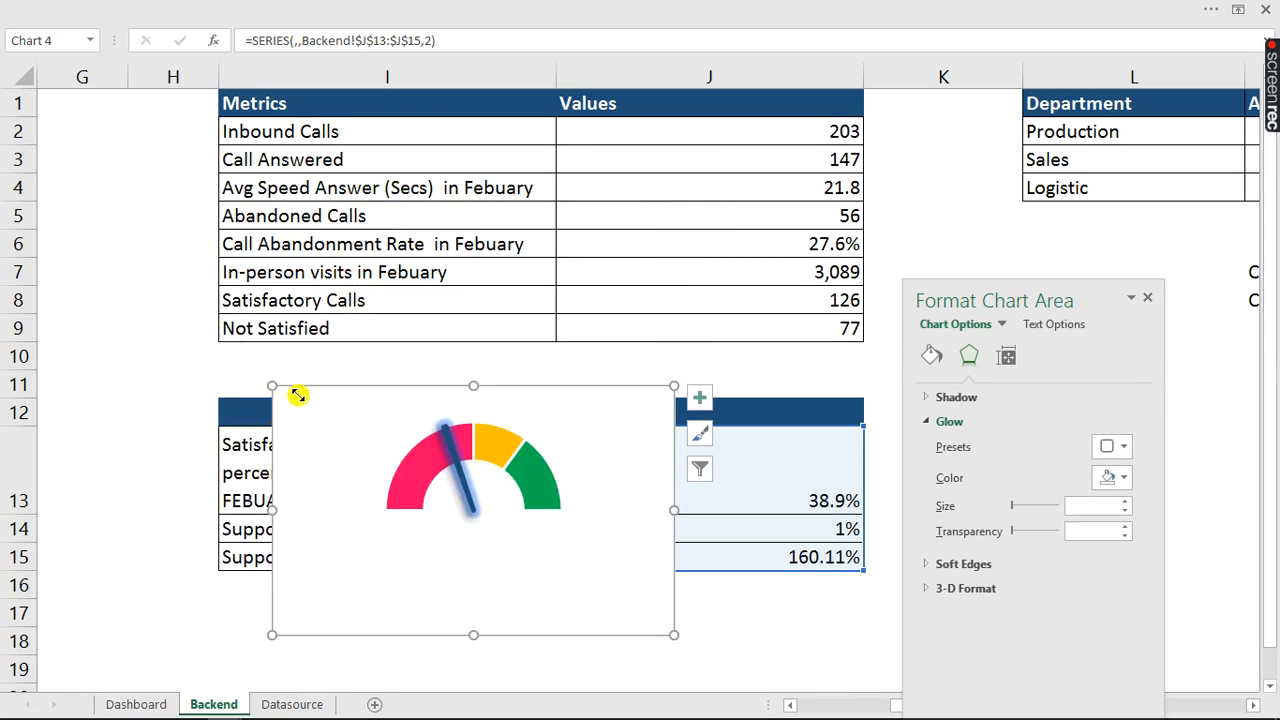
left_click_drag(501, 390, 452, 373)
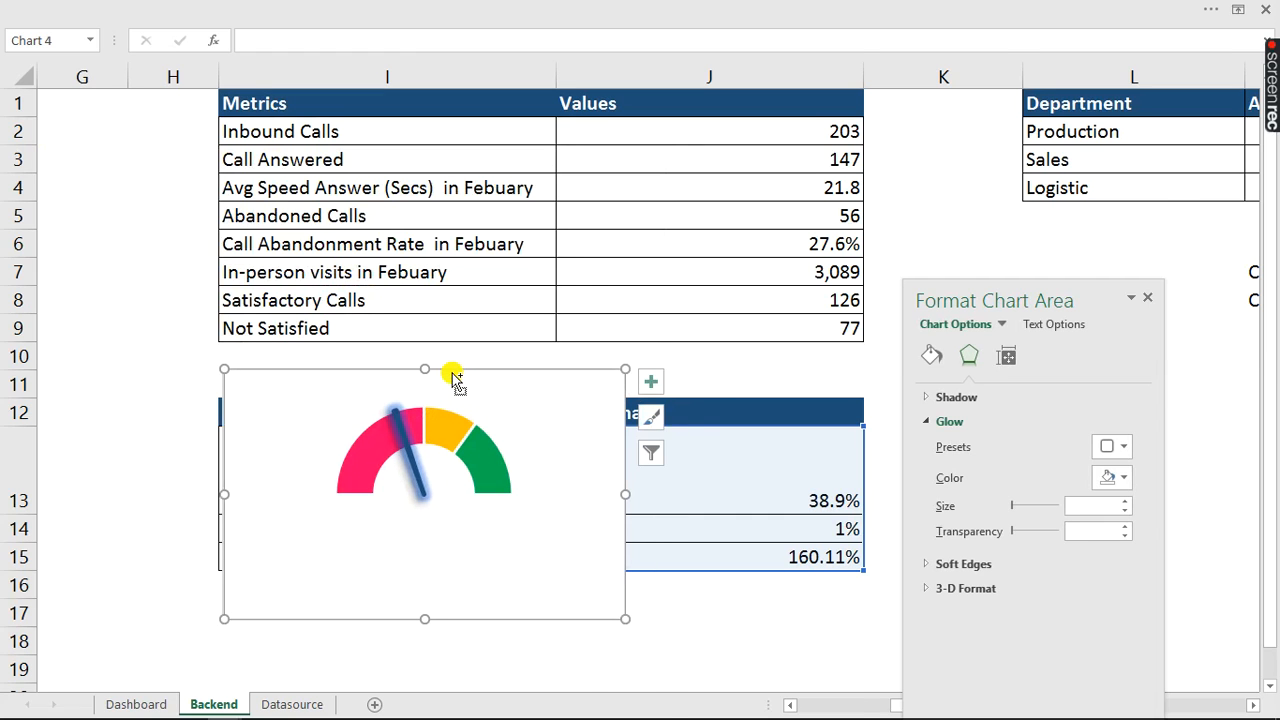
- Cut the speedometer chart, paste it onto the Dashboard sheet's black card, and give its chart area no fill and no border line
key("ctrl+x")
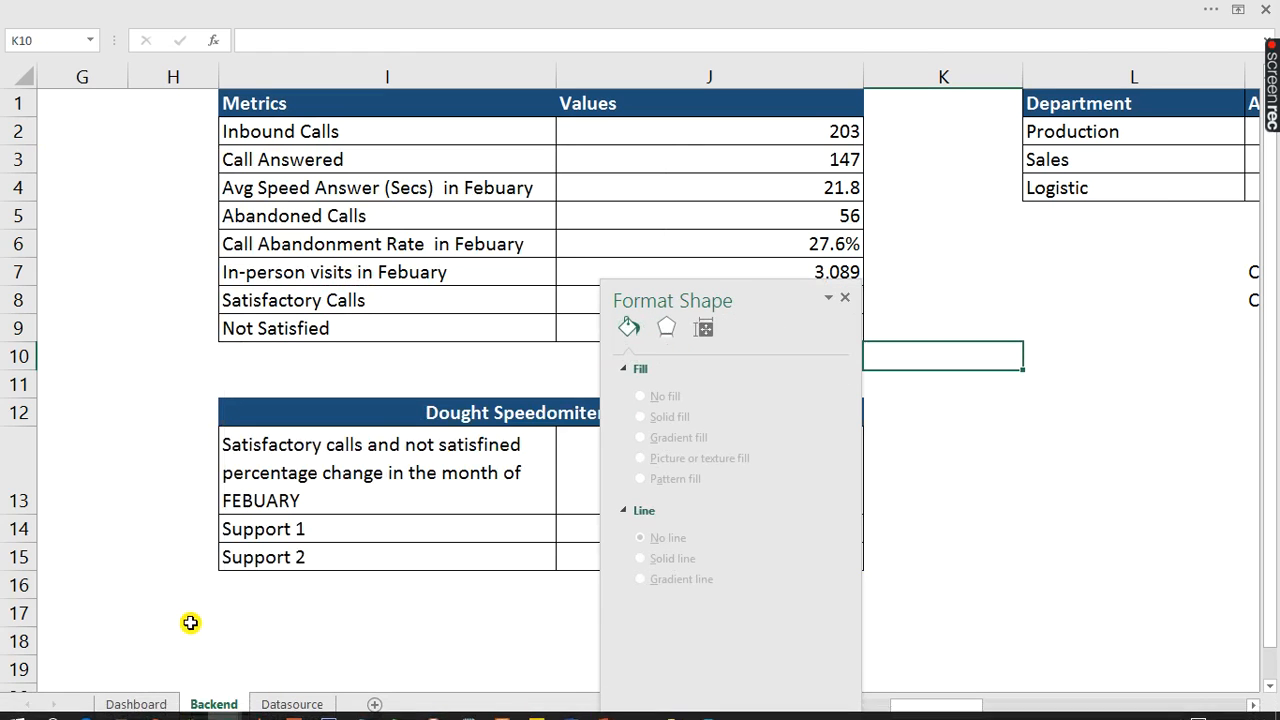
left_click(163, 704)
left_click(1048, 270)
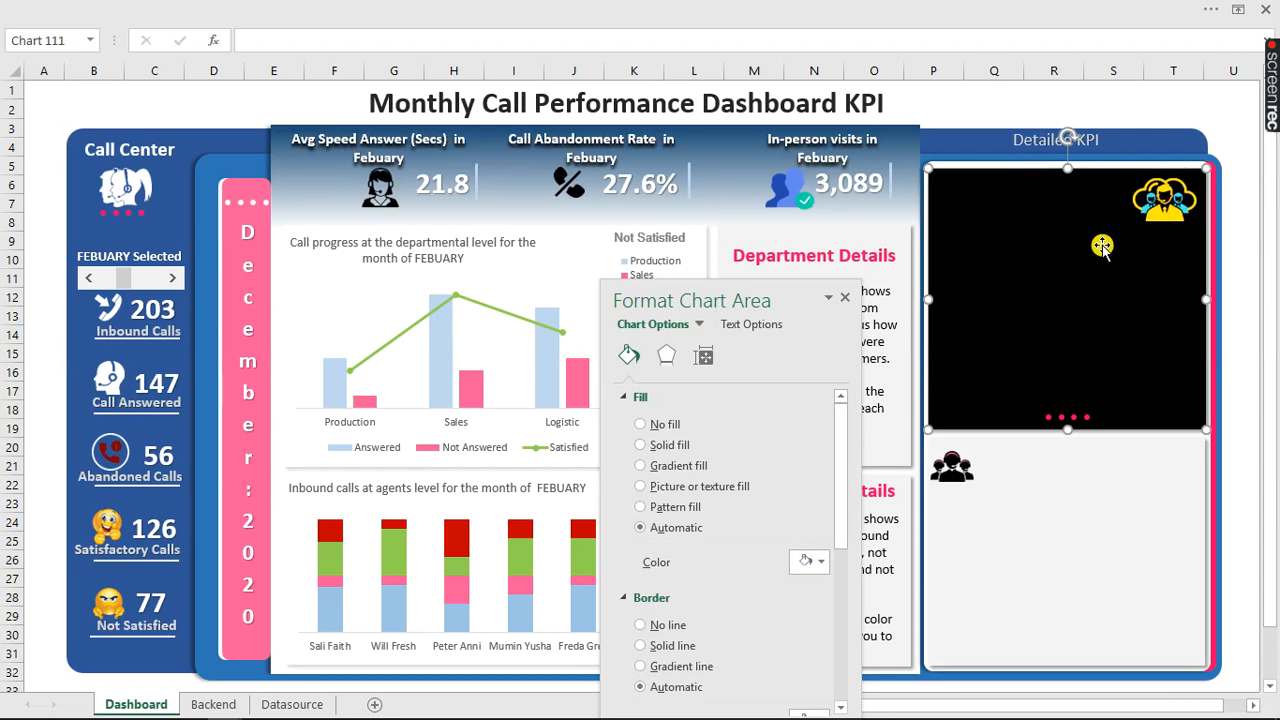
left_click(640, 425)
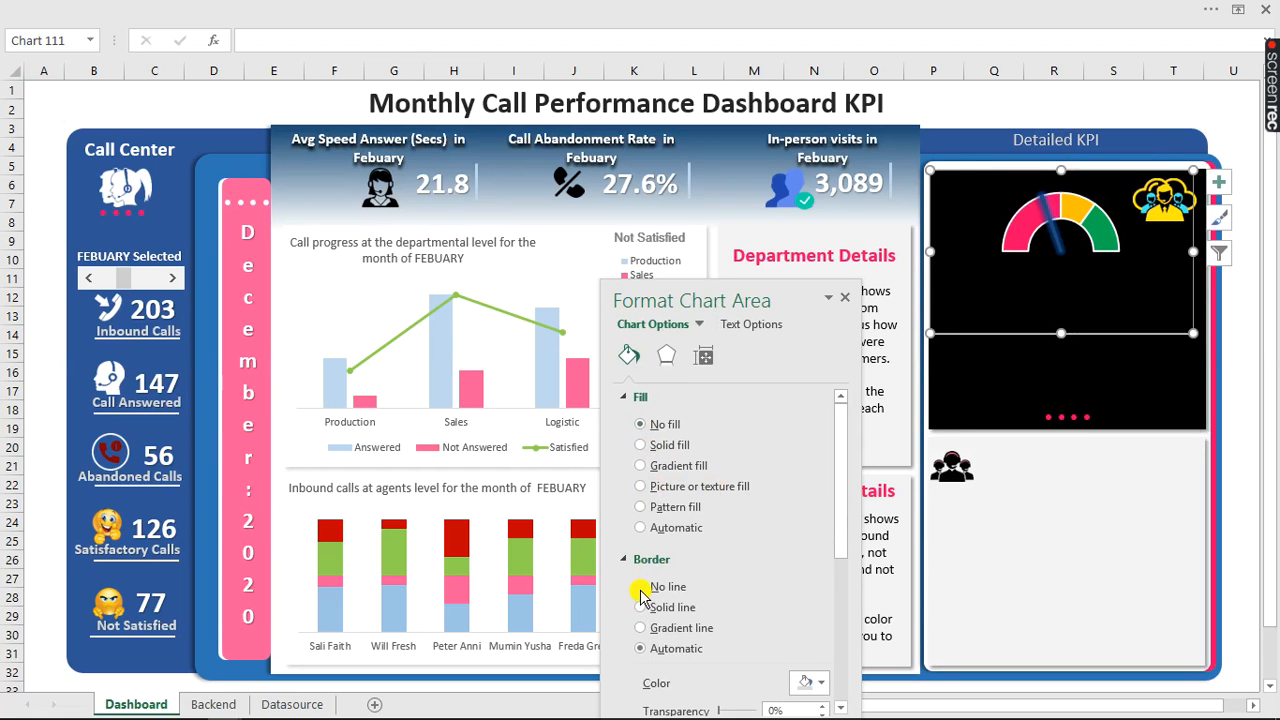
left_click(640, 587)
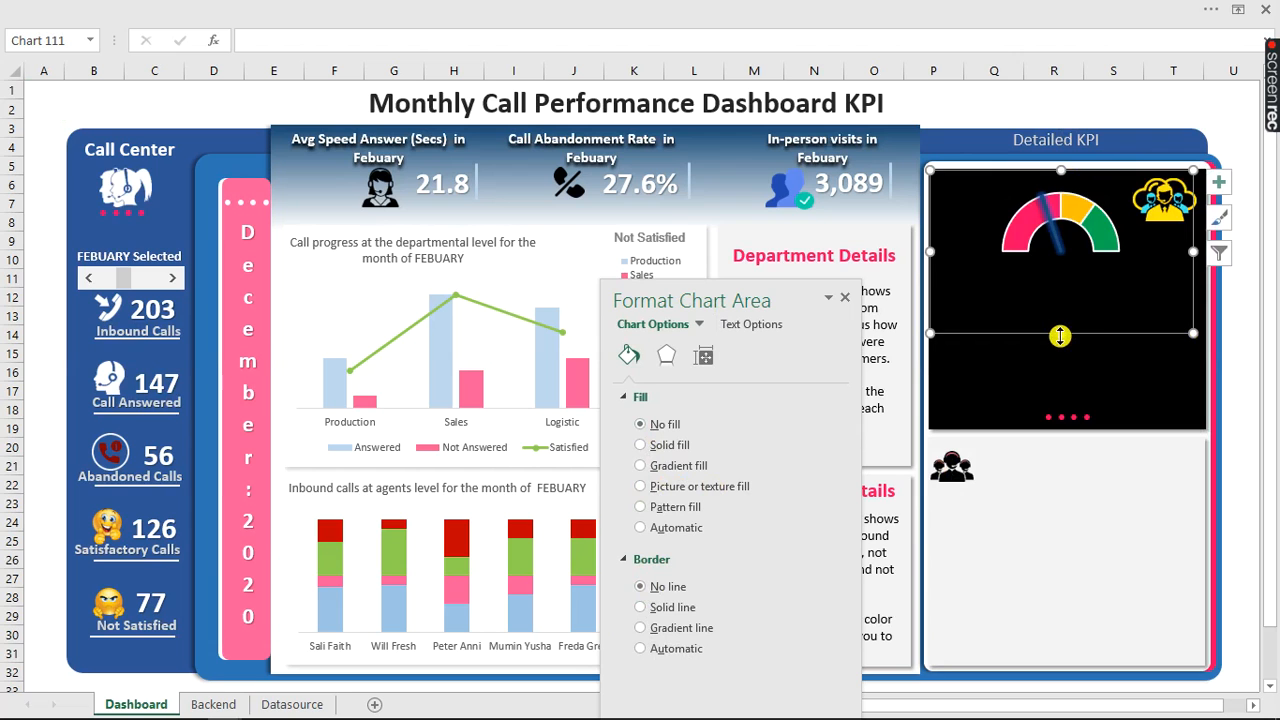
- Enlarge the speedometer chart and place it across the black card under Detailed KPI
left_click_drag(1060, 336, 1060, 368)
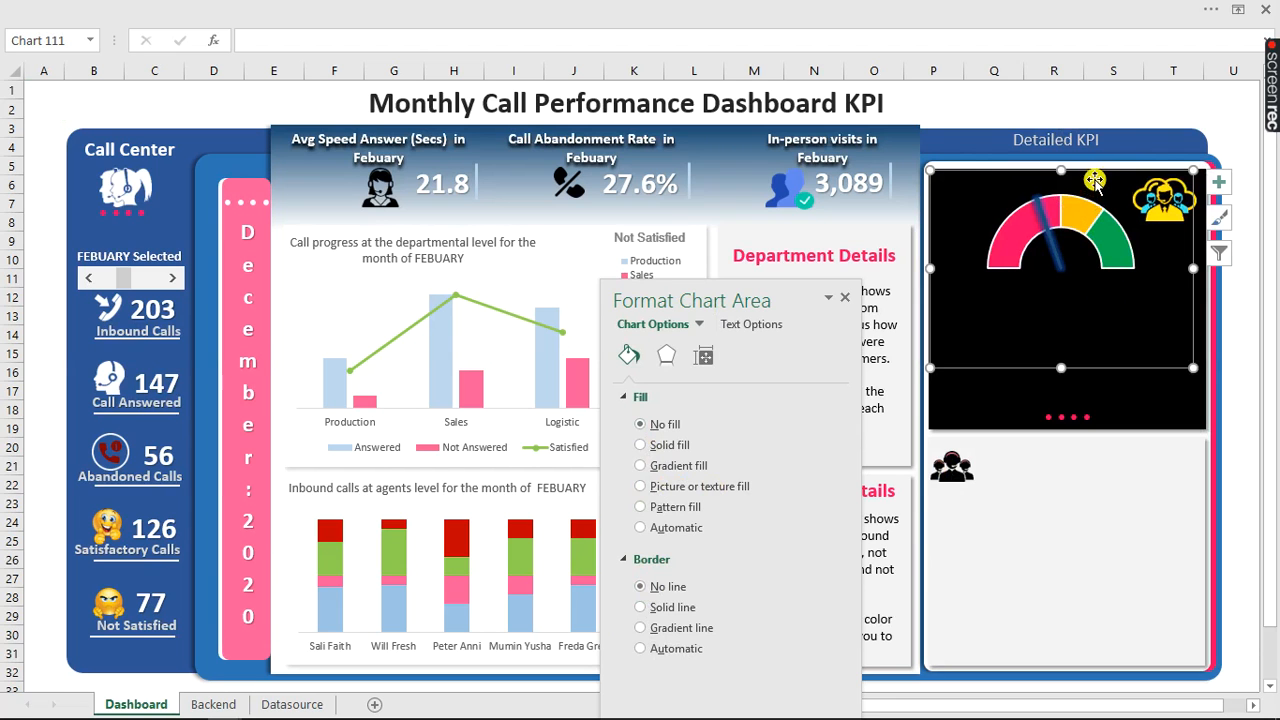
left_click_drag(1096, 174, 1106, 211)
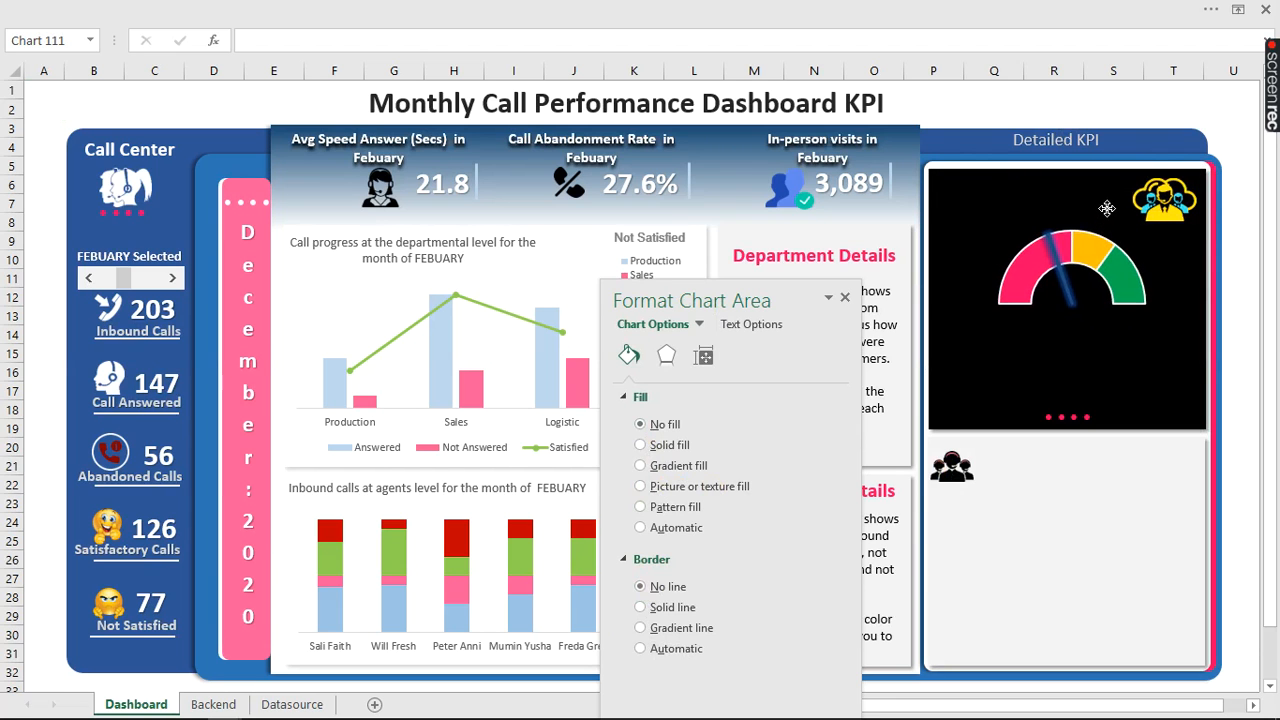
left_click_drag(941, 405, 907, 439)
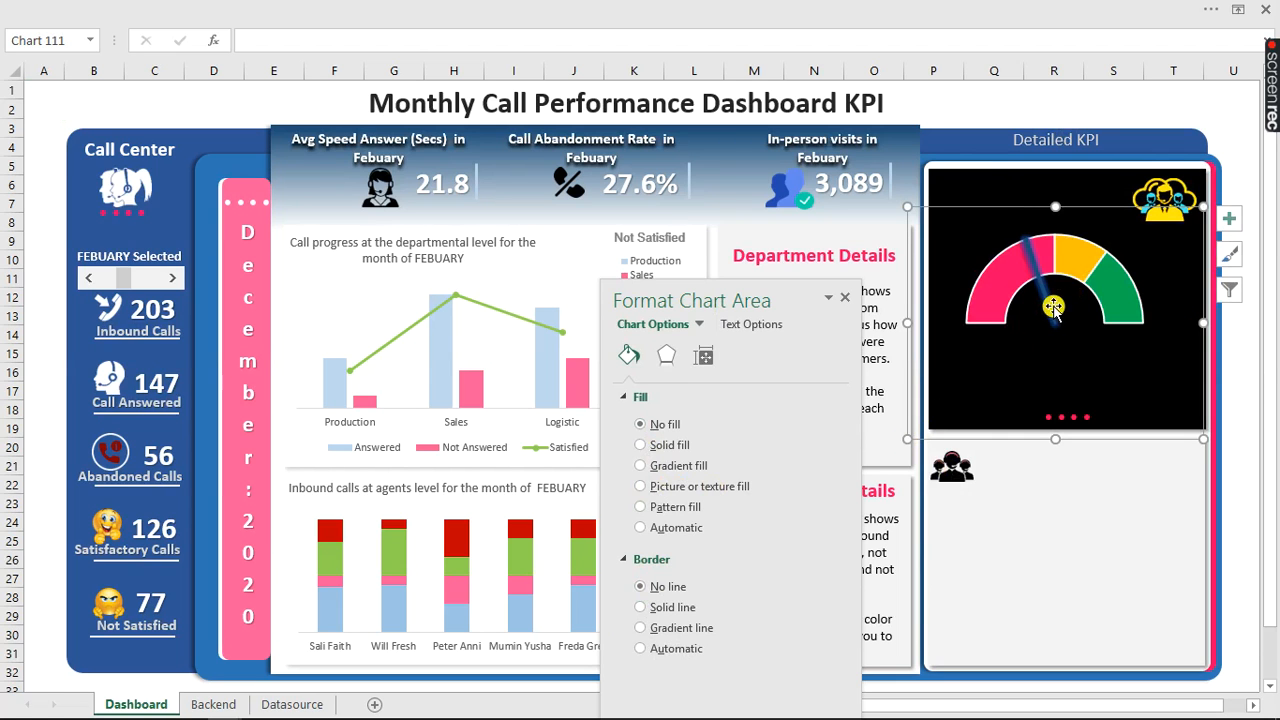
left_click(1080, 277)
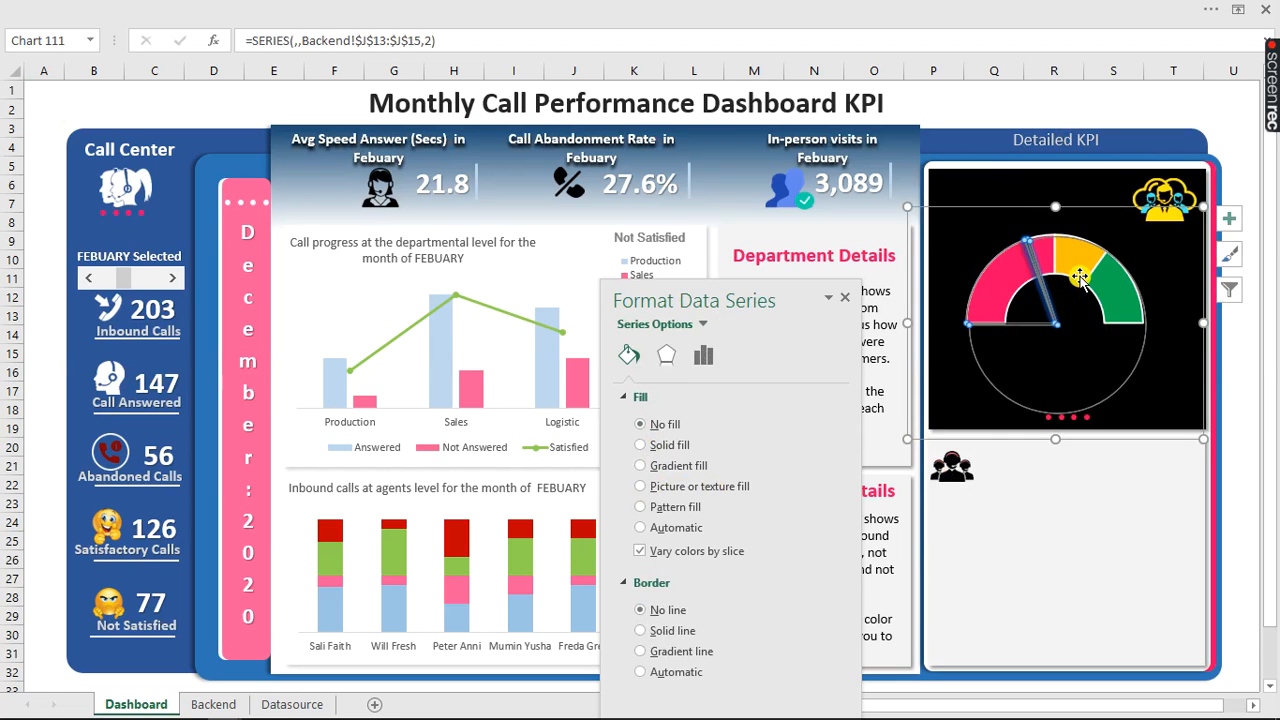
left_click_drag(1085, 246, 1082, 272)
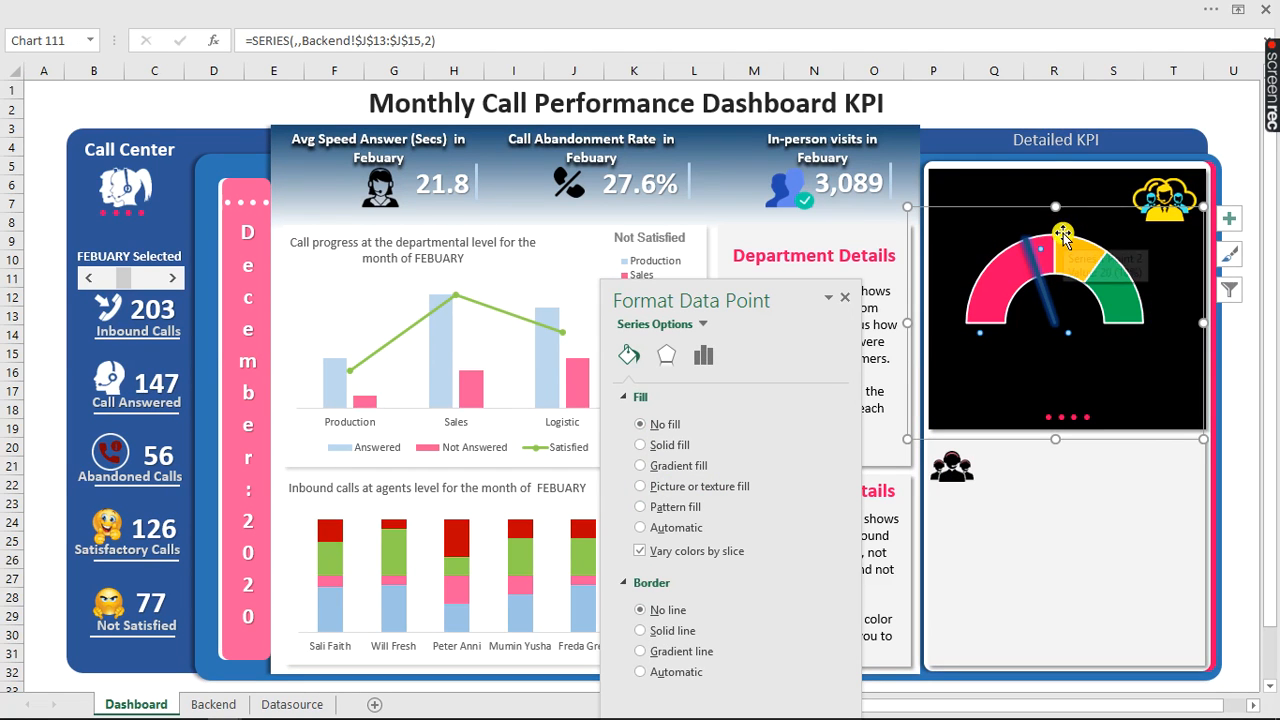
left_click(1016, 97)
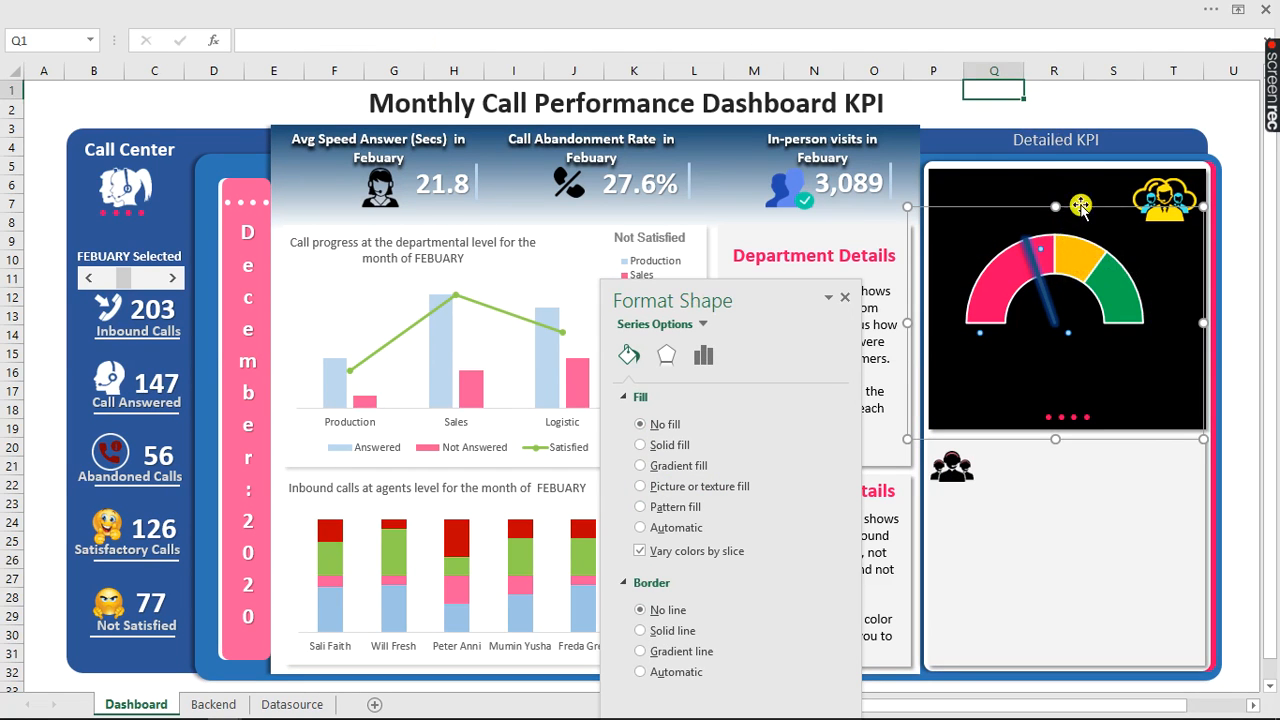
left_click(1092, 265)
left_click(1092, 265)
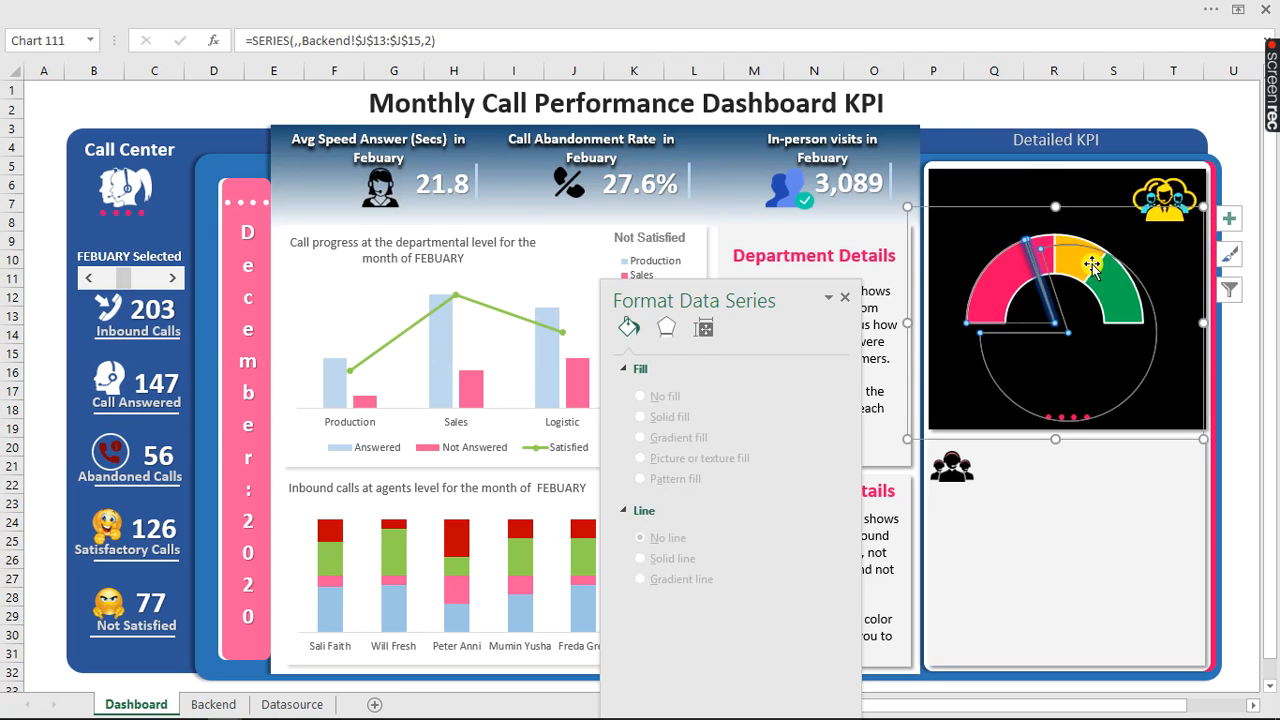
left_click(999, 268)
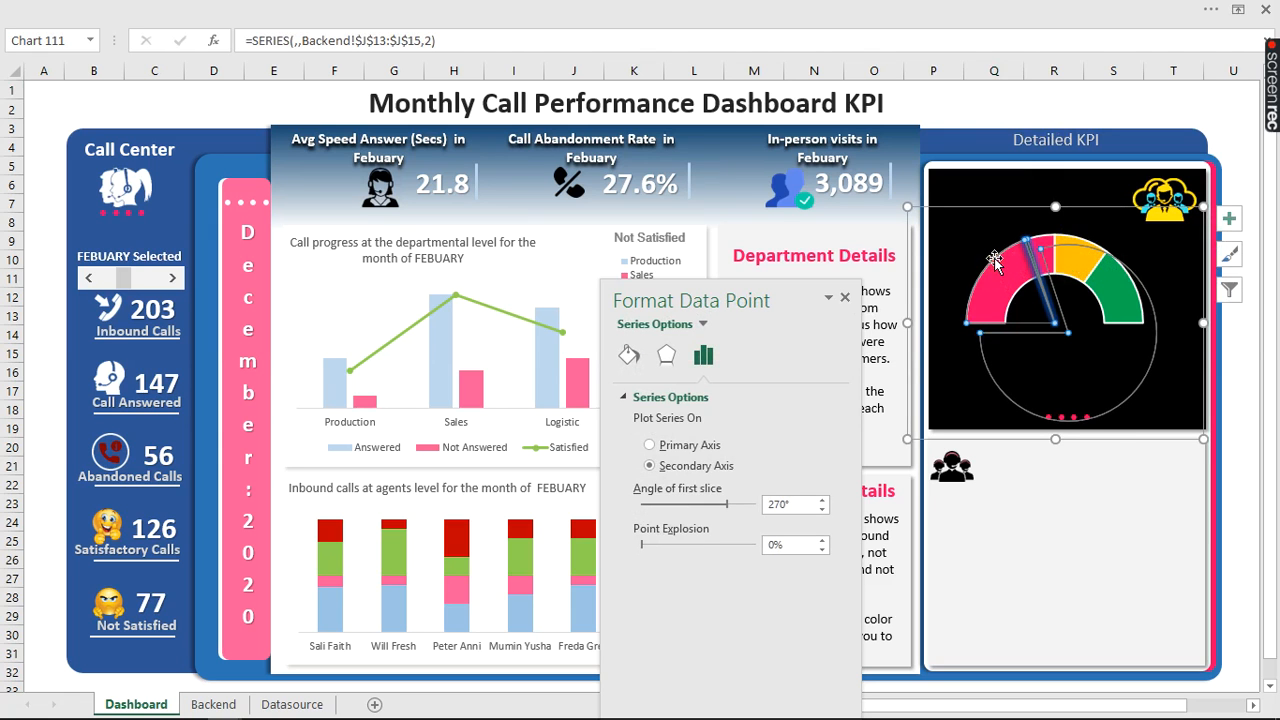
left_click(1000, 258)
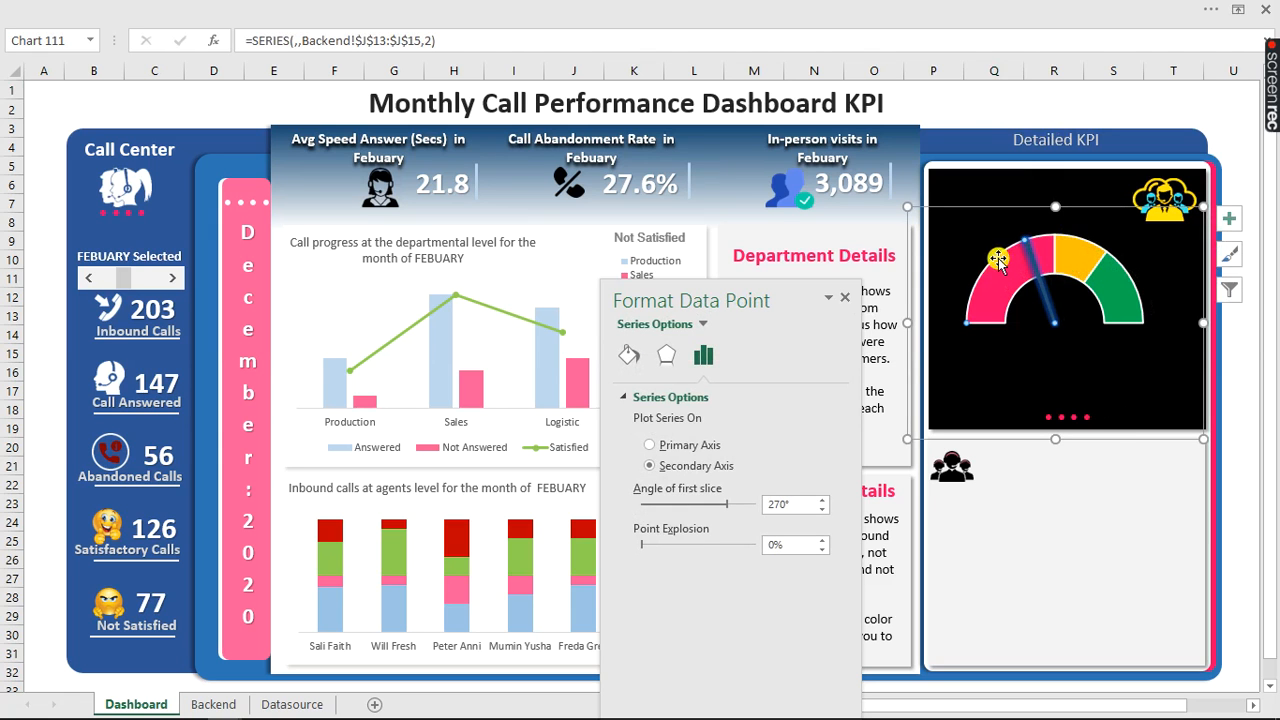
- Remove the border line from the whole doughnut series of the speedometer and deselect the chart
left_click(1073, 241)
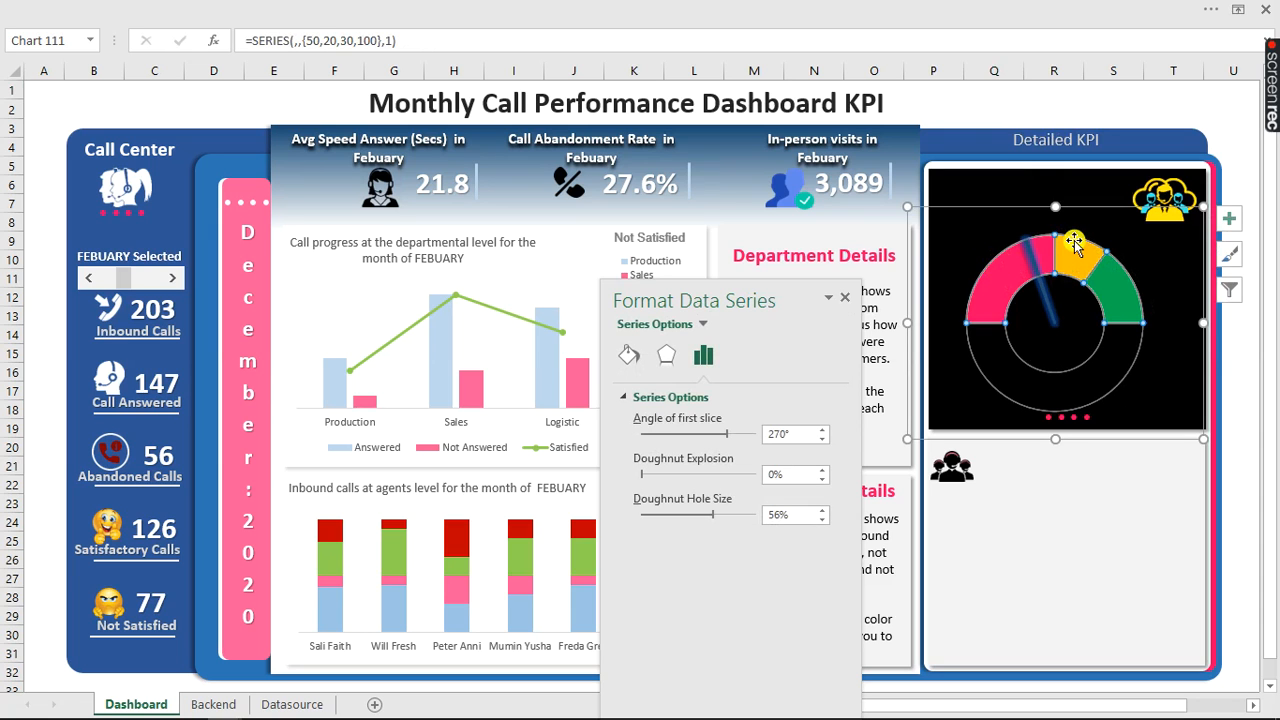
left_click(632, 356)
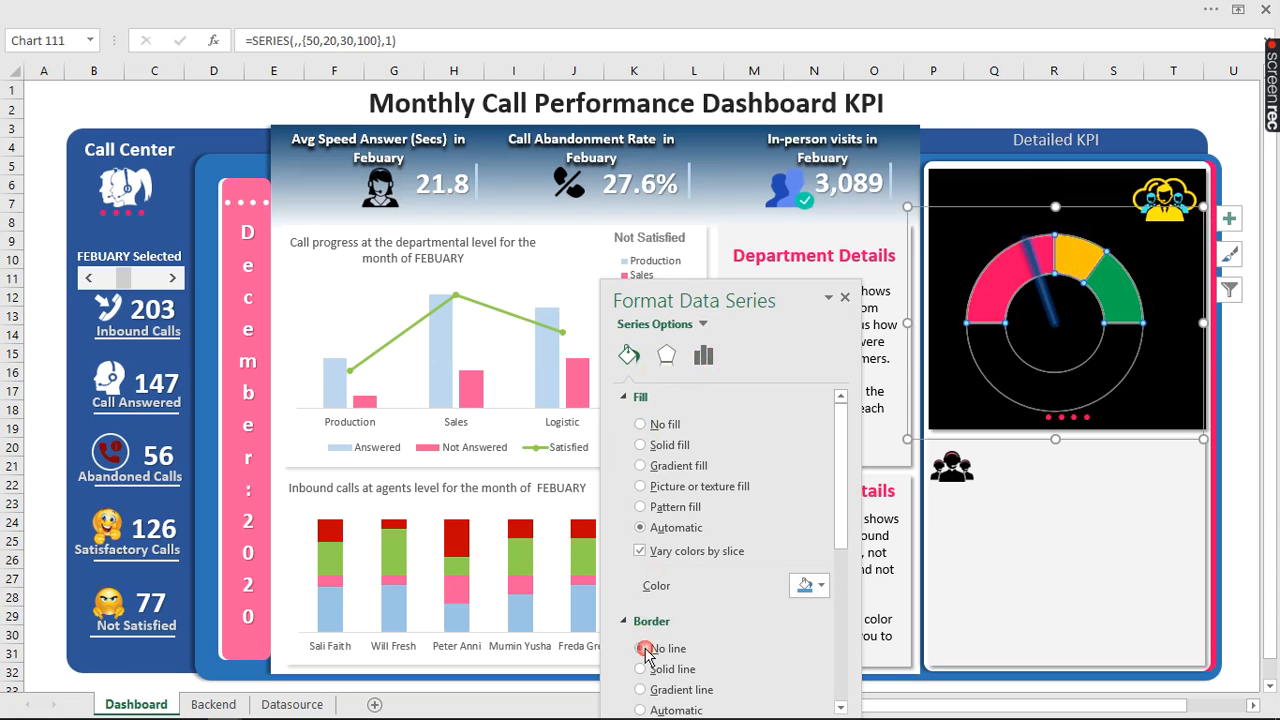
left_click(645, 649)
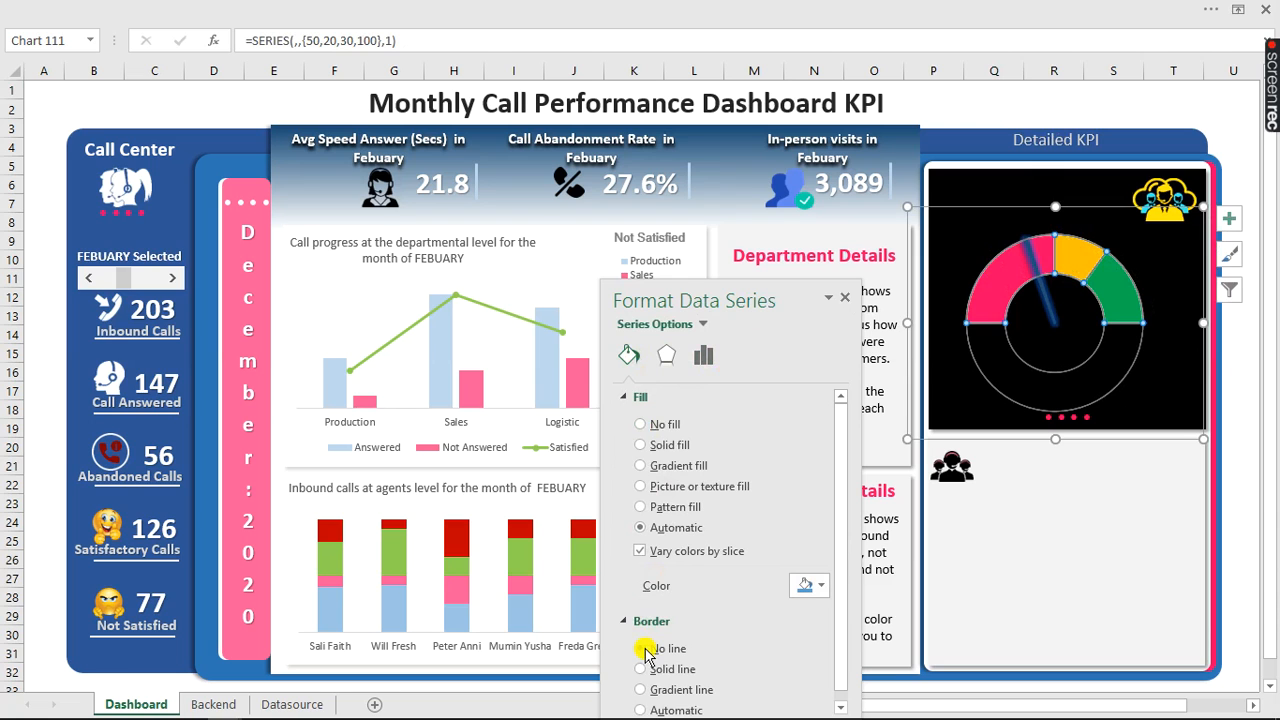
left_click(966, 95)
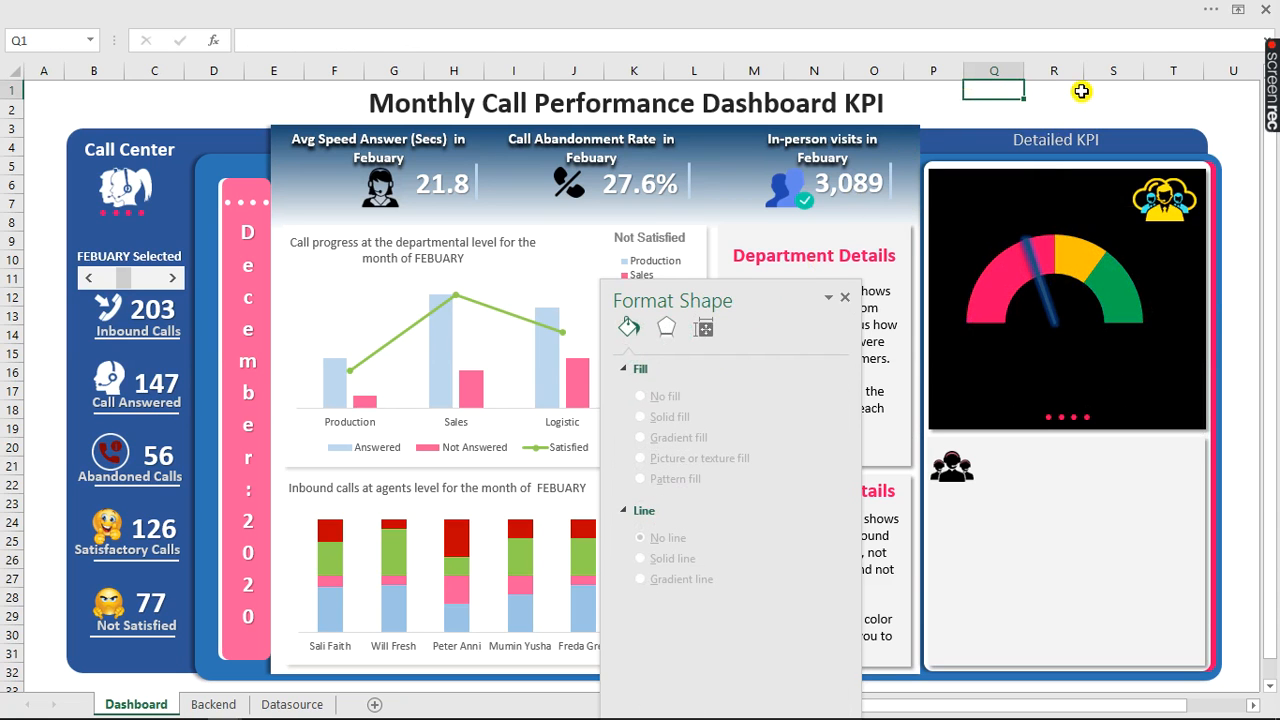
- Advance the dashboard's month selector by one to Match and refresh the speedometer's pointer
left_click(175, 282)
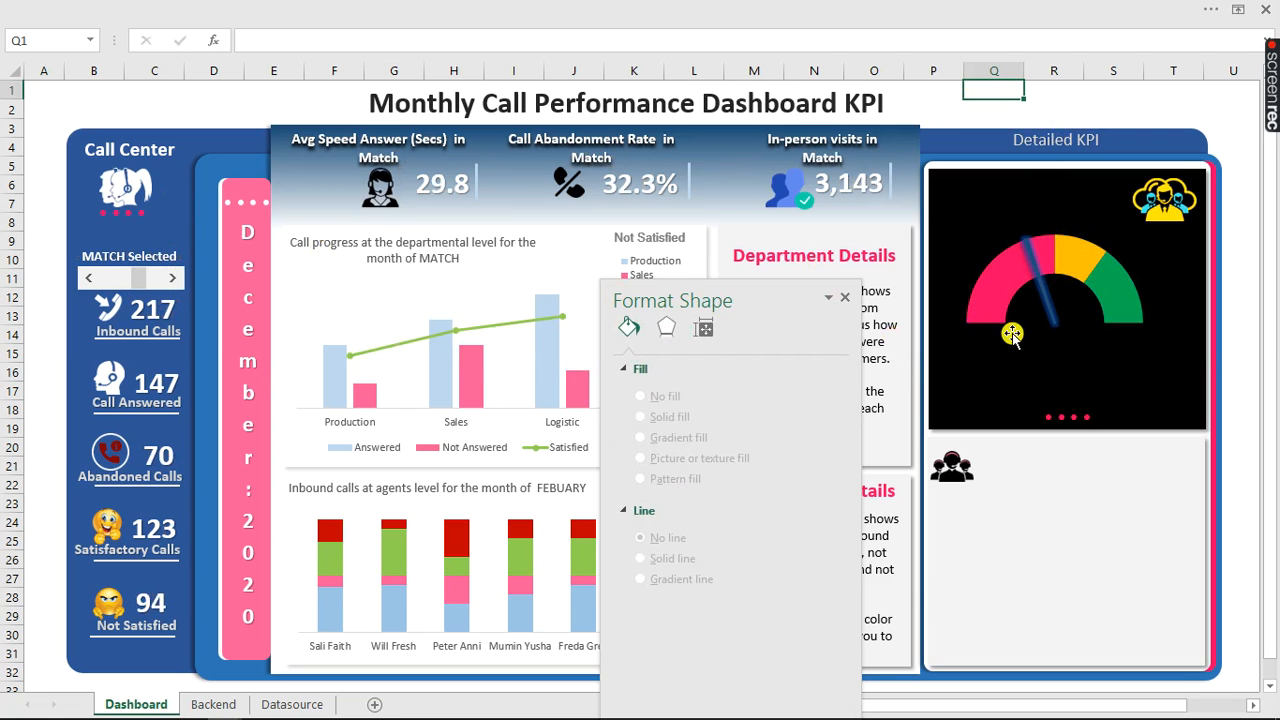
left_click(1078, 311)
left_click(1078, 311)
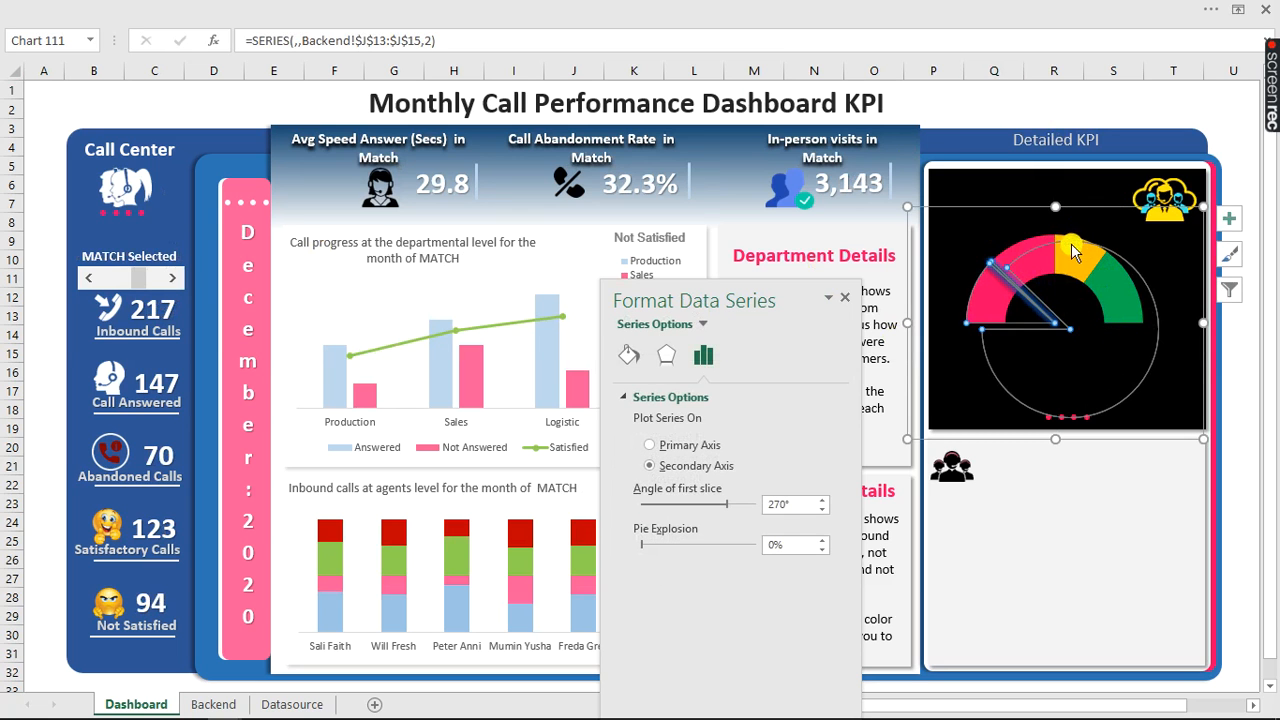
- Enlarge the speedometer chart slightly and shift it higher on the black card
left_click(1080, 206)
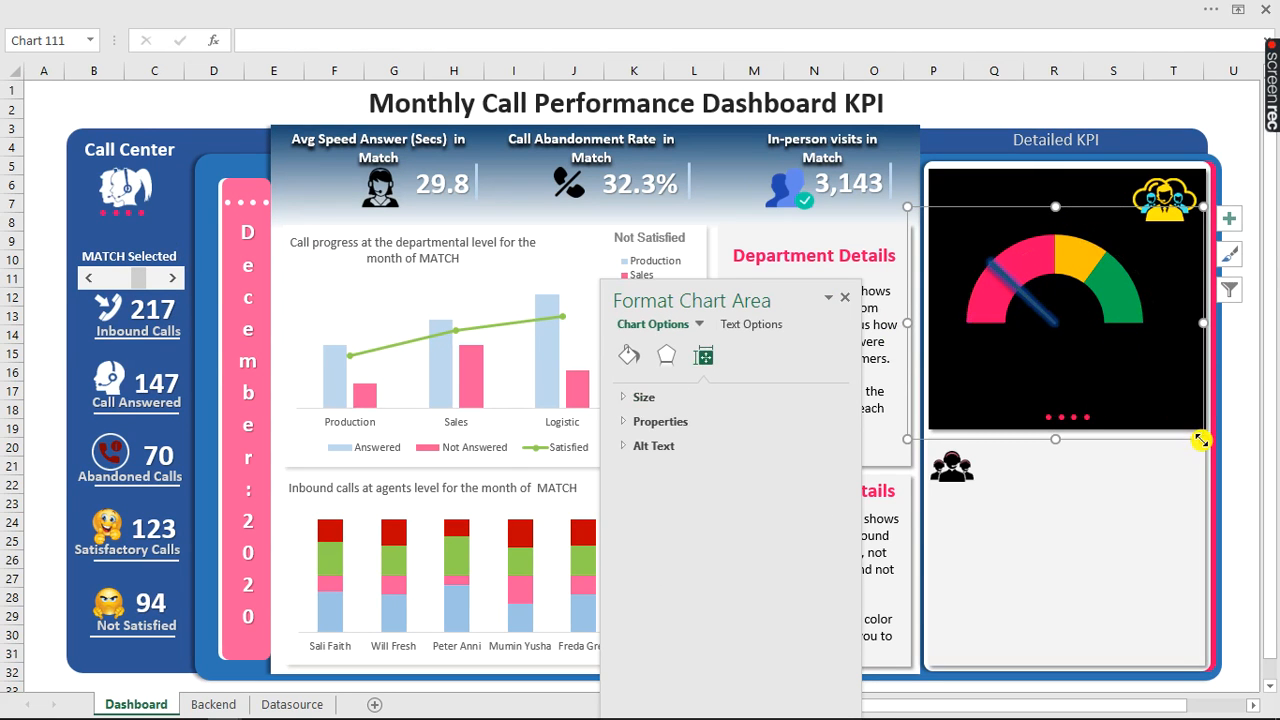
left_click_drag(1201, 439, 1209, 459)
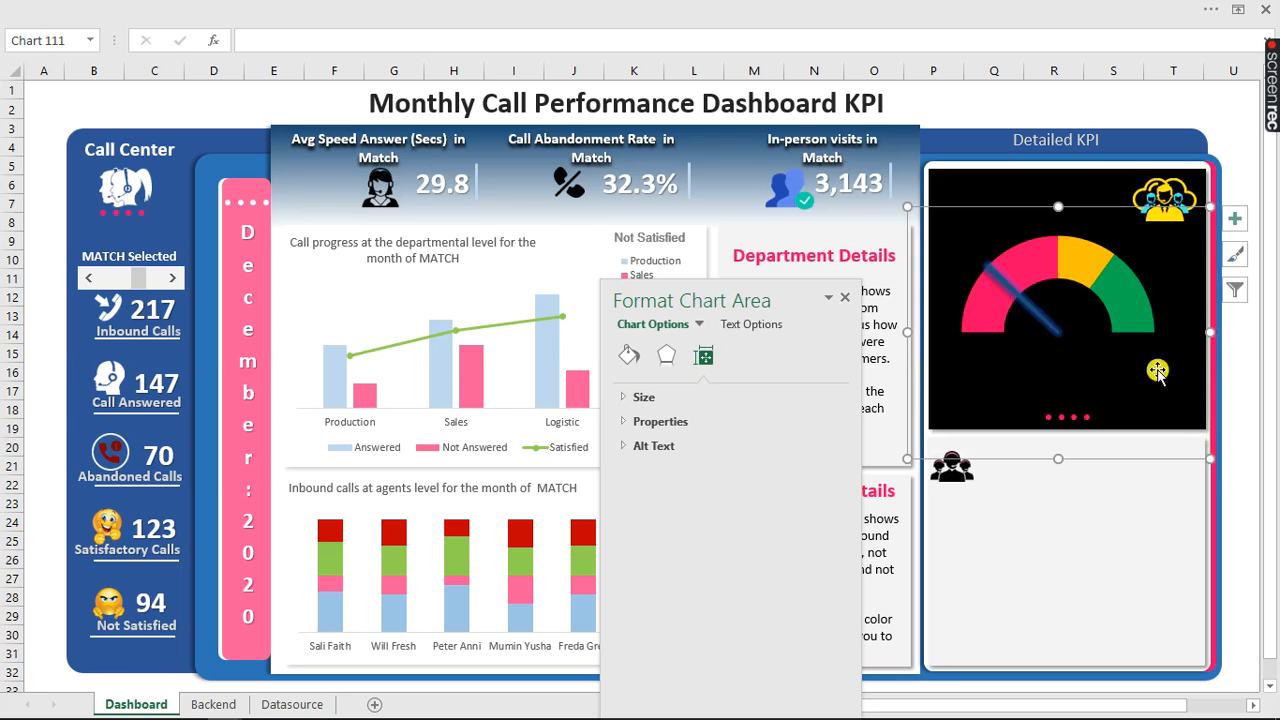
mouse_move(1060, 206)
left_mouse_down()
mouse_move(1087, 197)
mouse_move(1089, 182)
left_mouse_up()
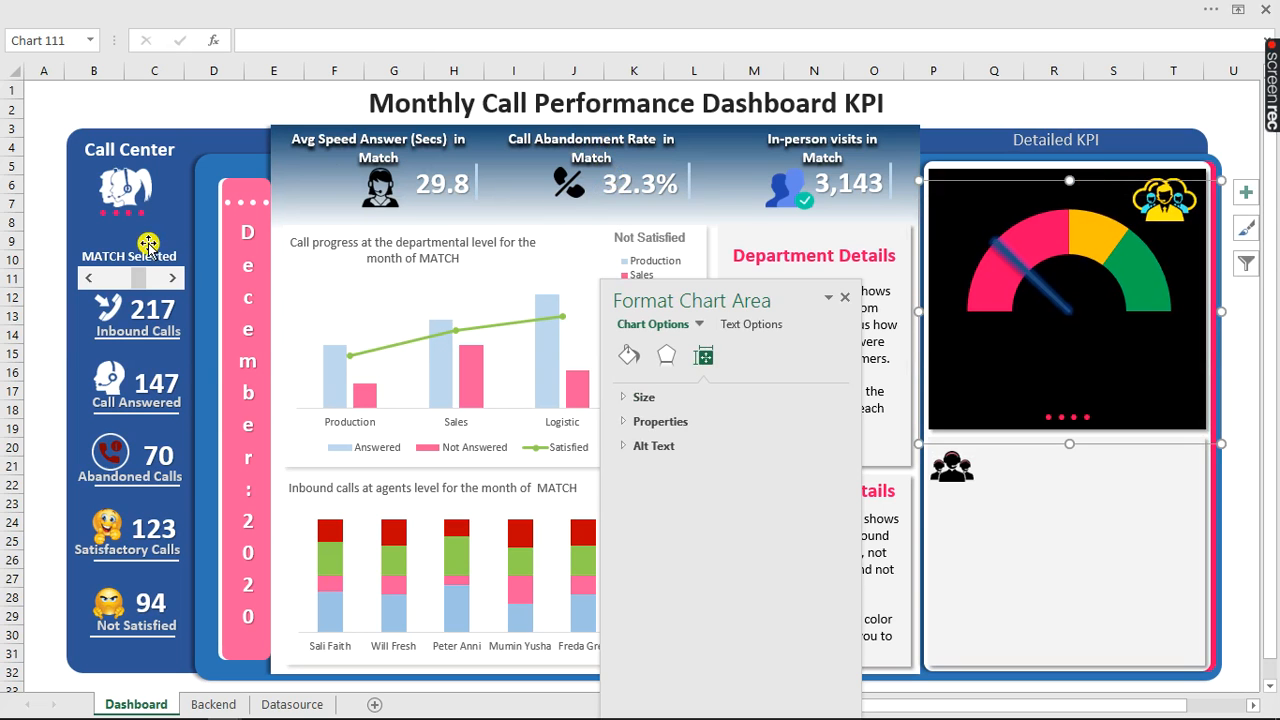
- Try to label the speedometer by copying the selected-month label beneath the gauge and linking the copy to Backend!I13
left_click(137, 252)
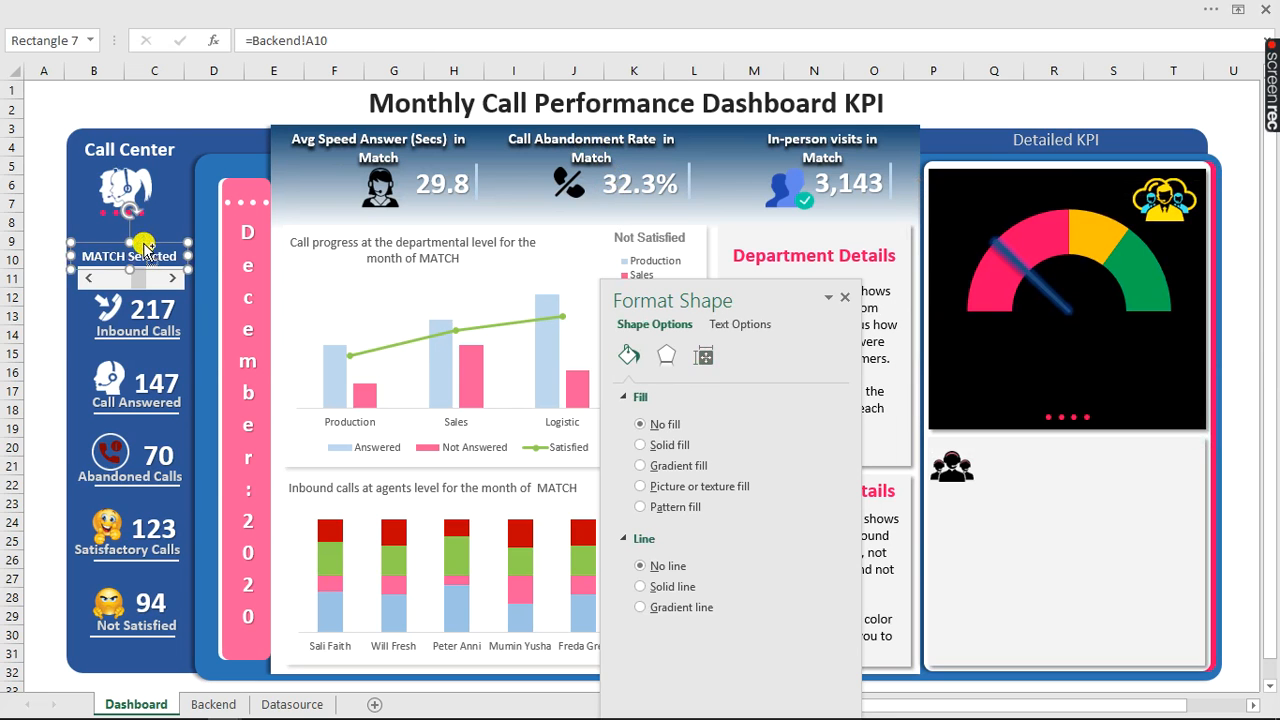
left_click_drag(137, 252, 1046, 348)
left_click_drag(338, 40, 276, 40)
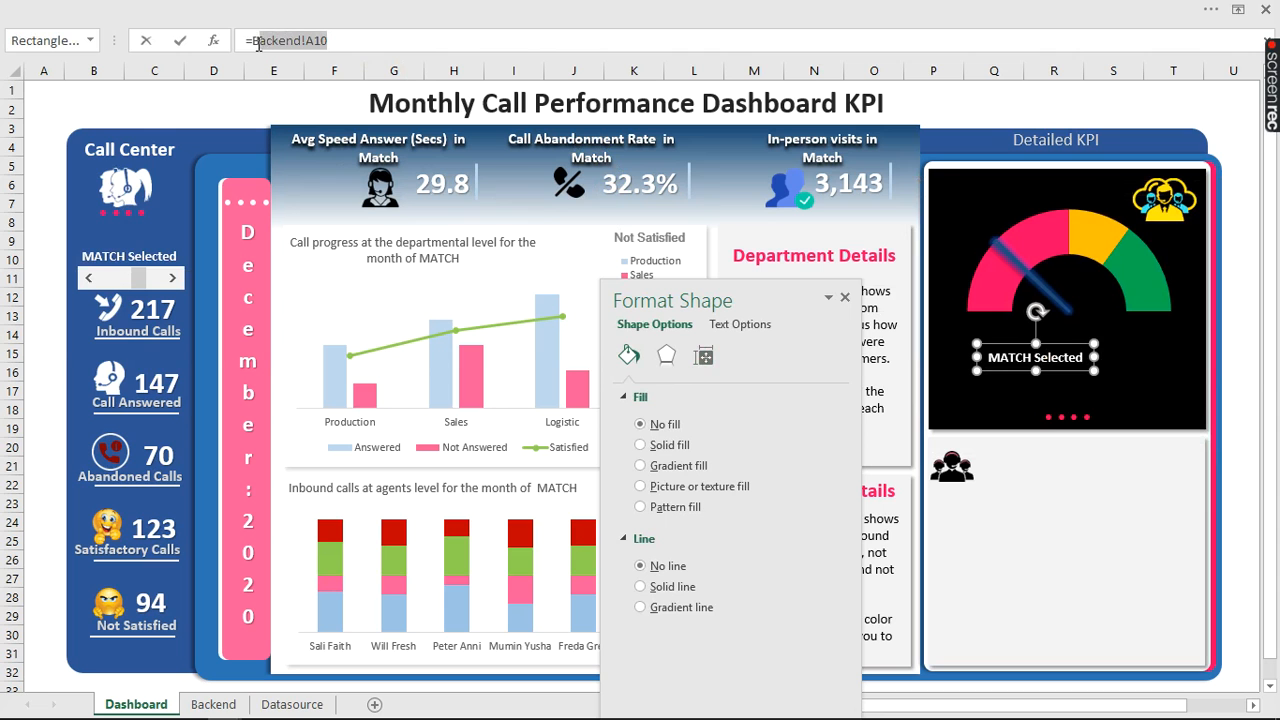
left_click(228, 706)
left_click(395, 456)
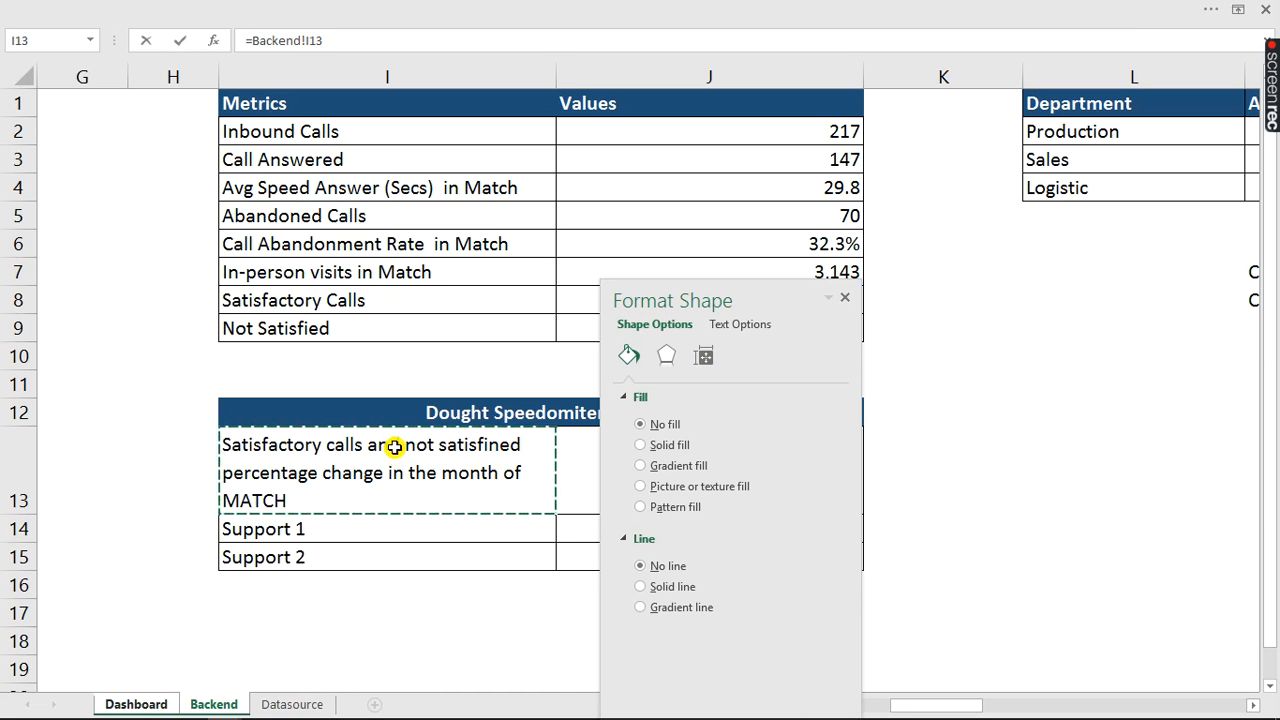
key("Return")
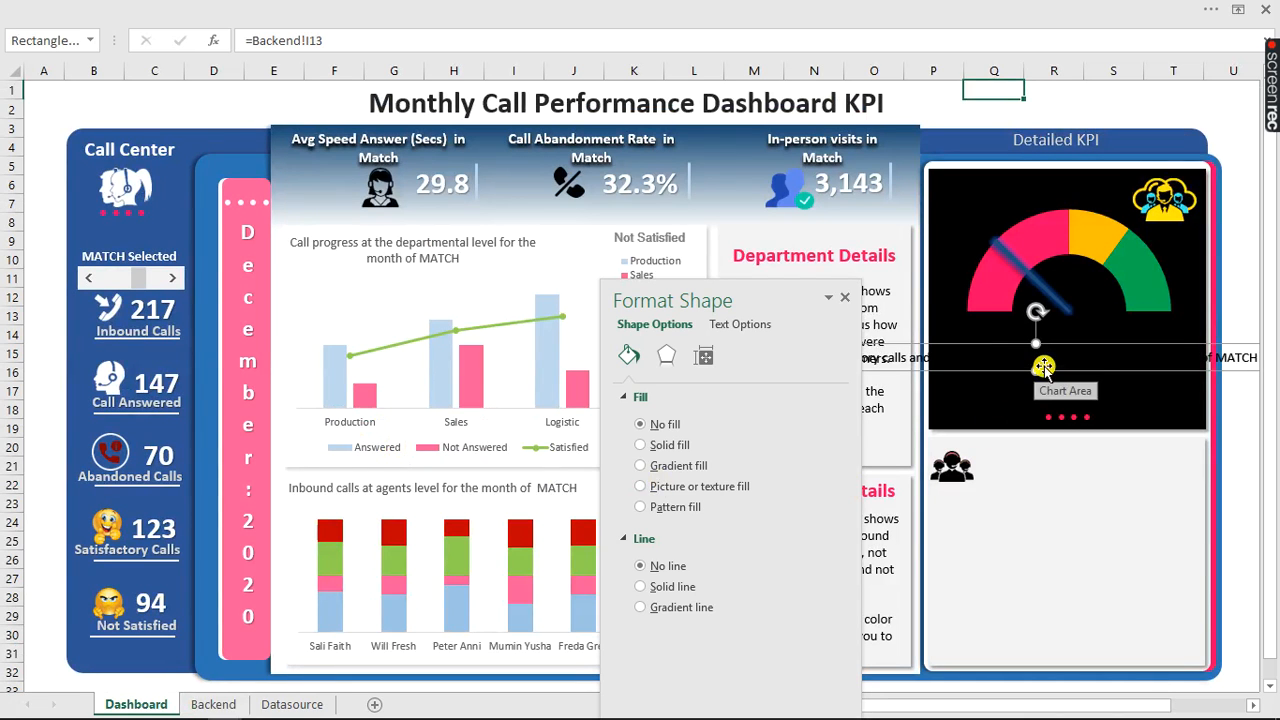
- Try to fit the copied label to the black card by making it taller and narrower, then delete it
left_click_drag(1034, 369, 1035, 397)
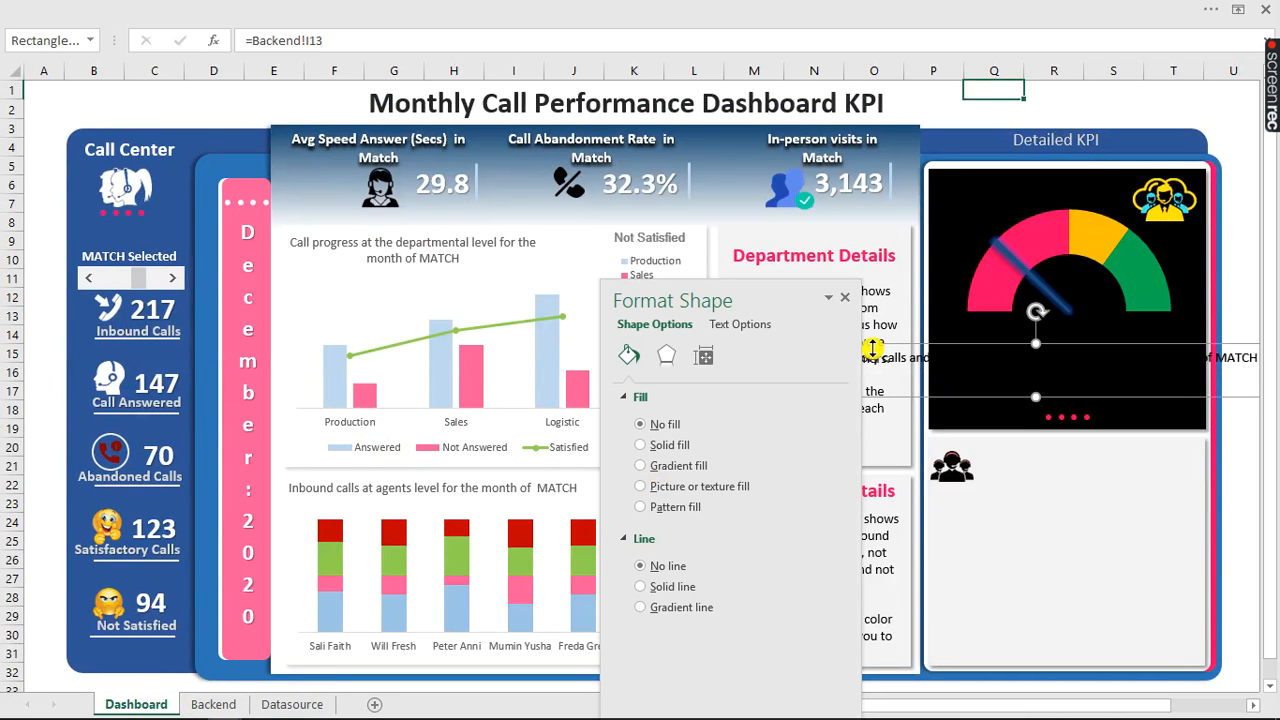
left_click_drag(797, 298, 527, 308)
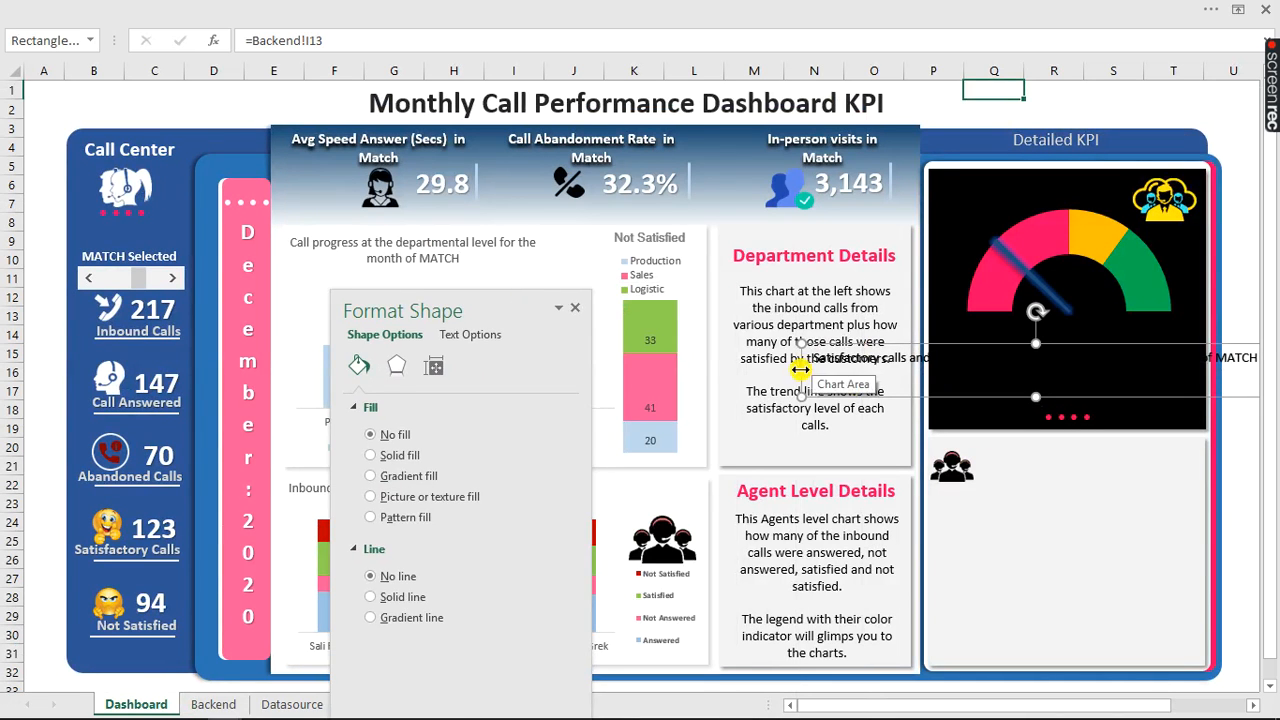
left_click_drag(800, 370, 938, 361)
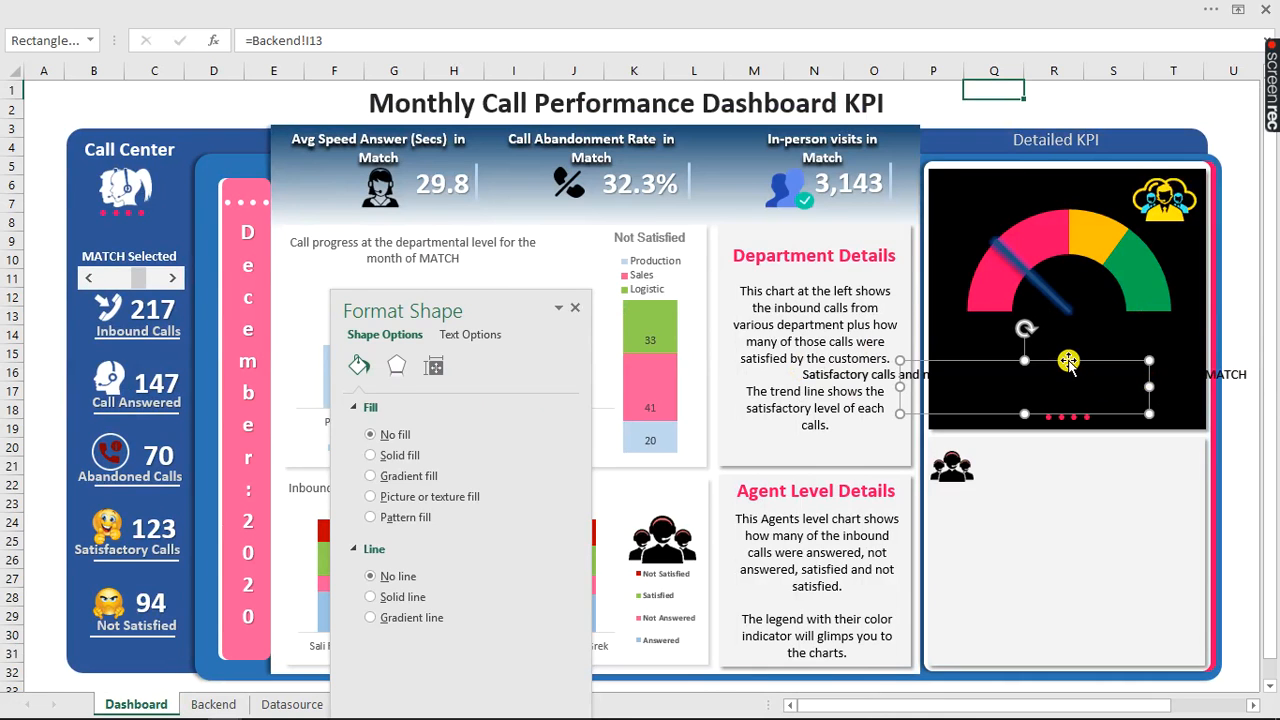
key("Delete")
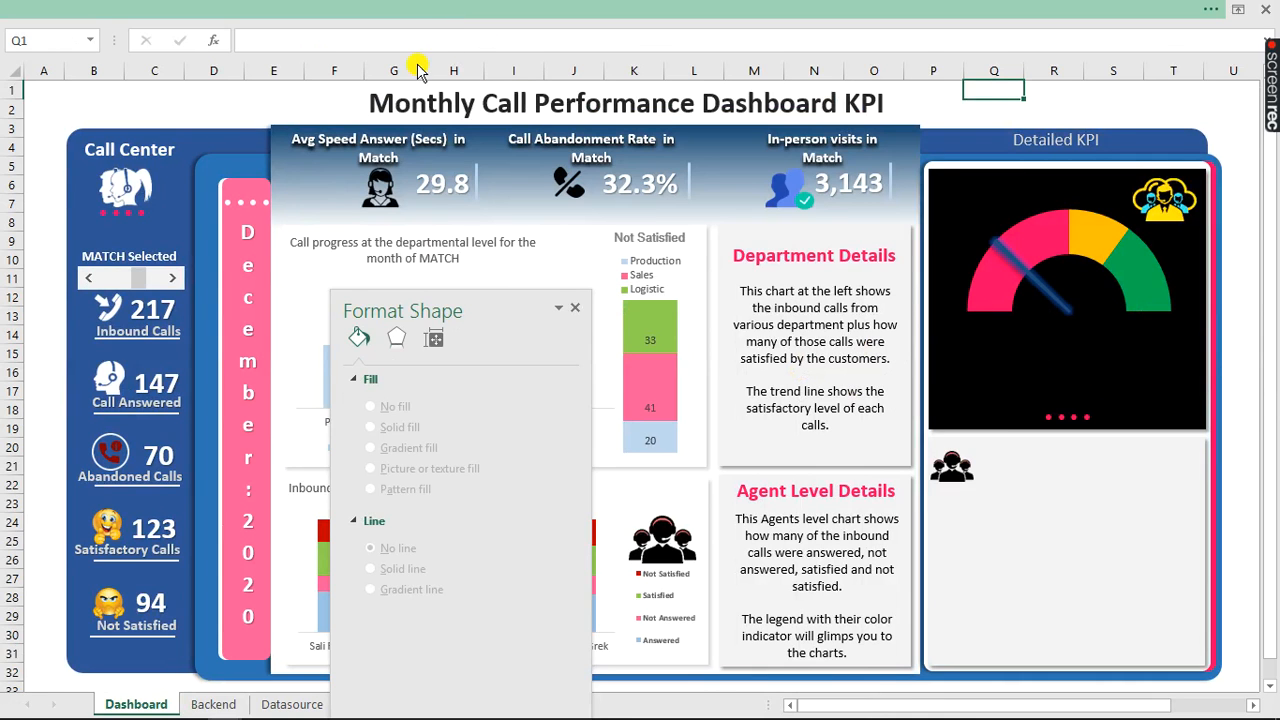
- Insert a text box beneath the speedometer gauge on the black card and link it to Backend!I13
left_click(212, 8)
left_click(147, 45)
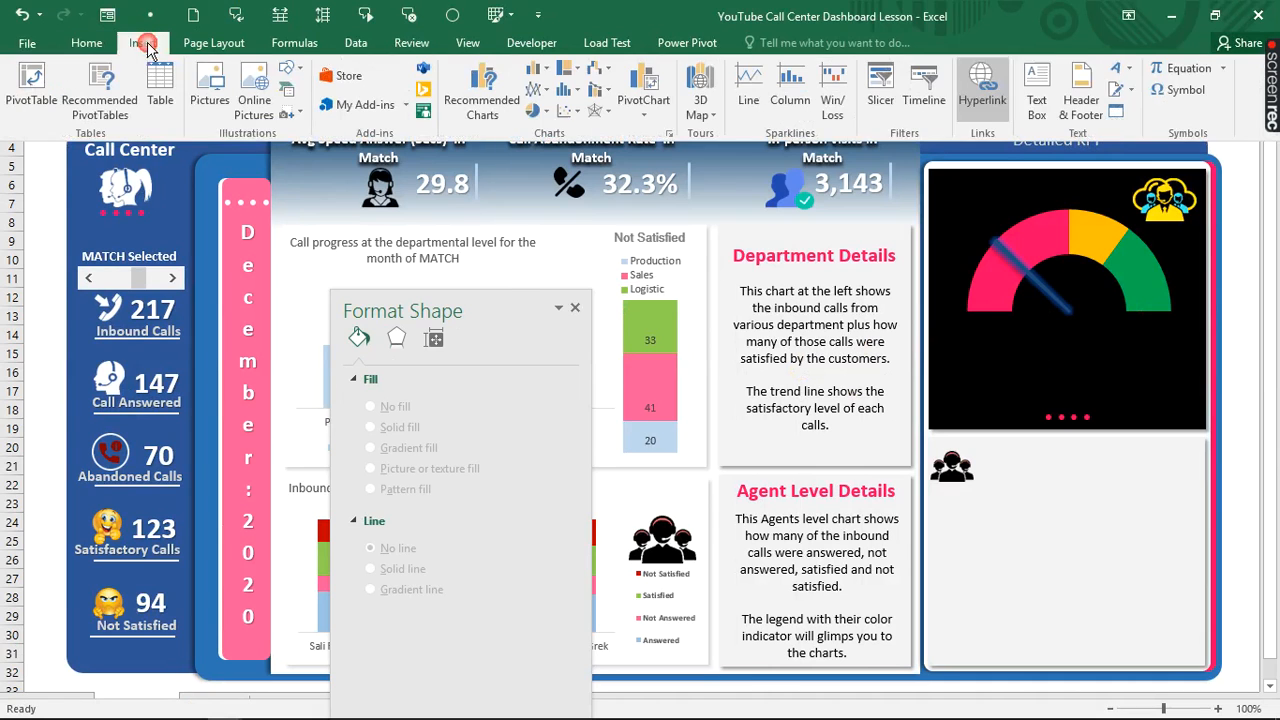
left_click(1037, 85)
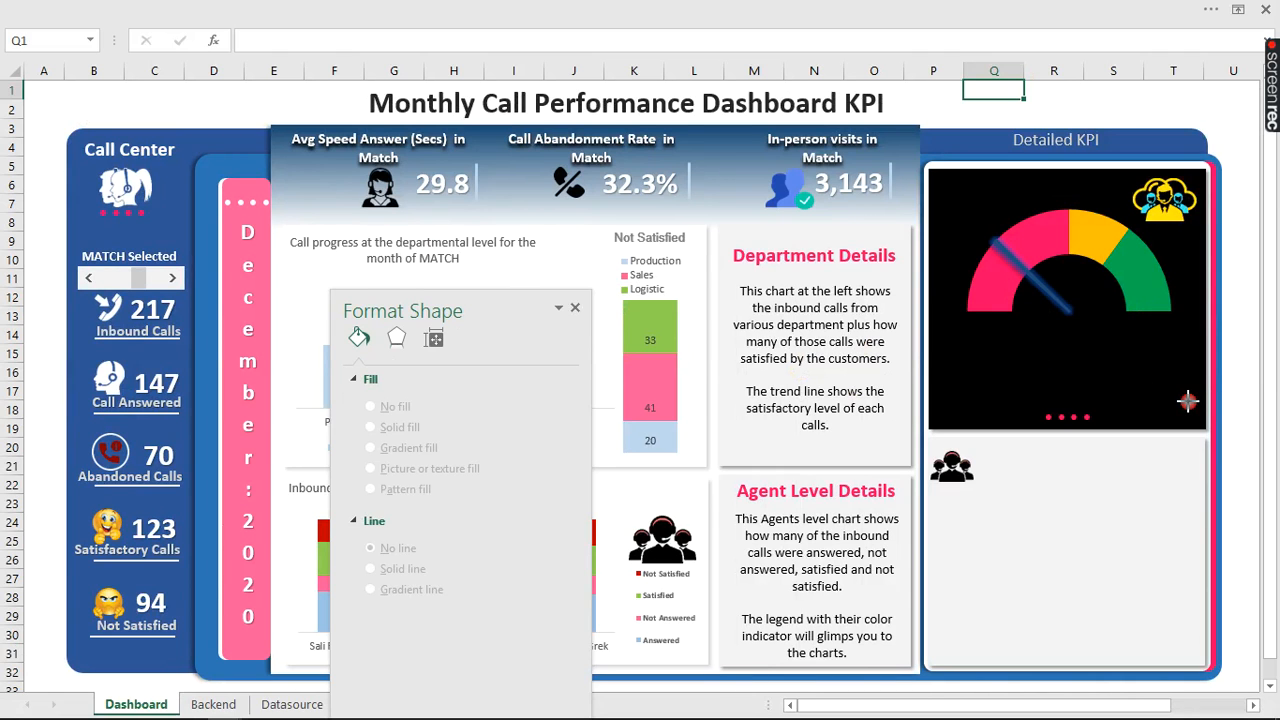
left_click_drag(1187, 401, 948, 328)
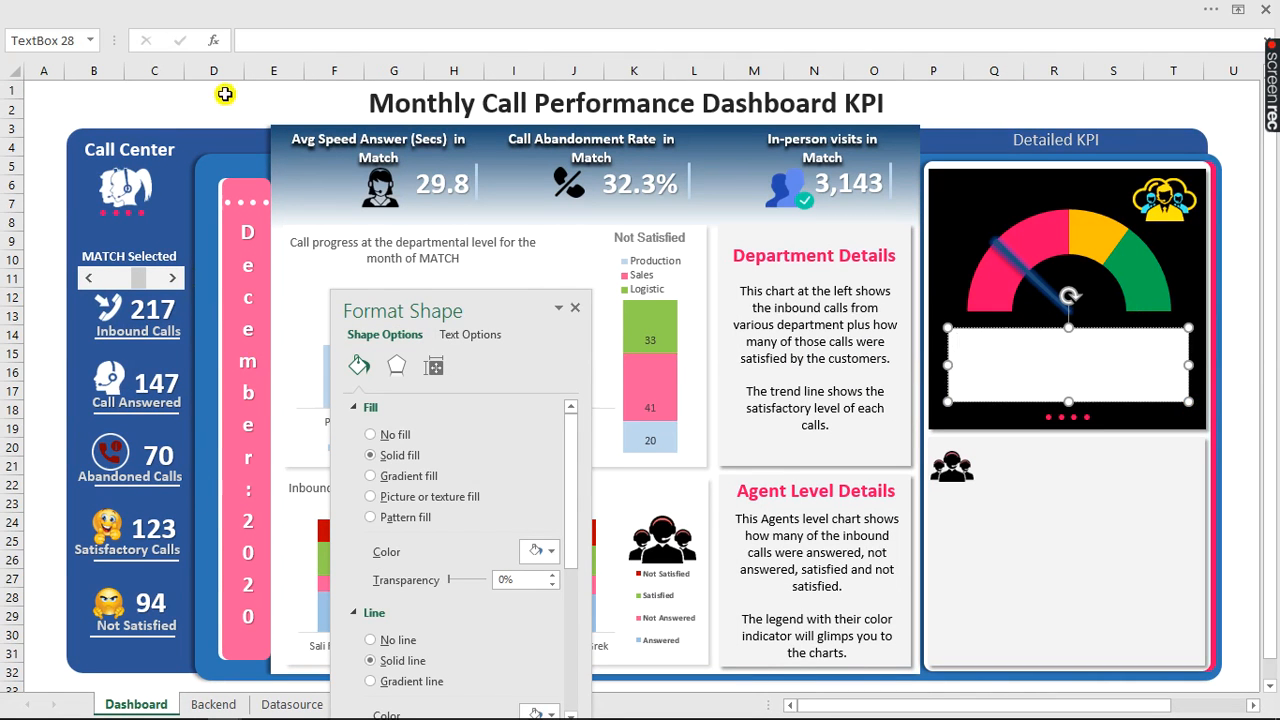
left_click(272, 41)
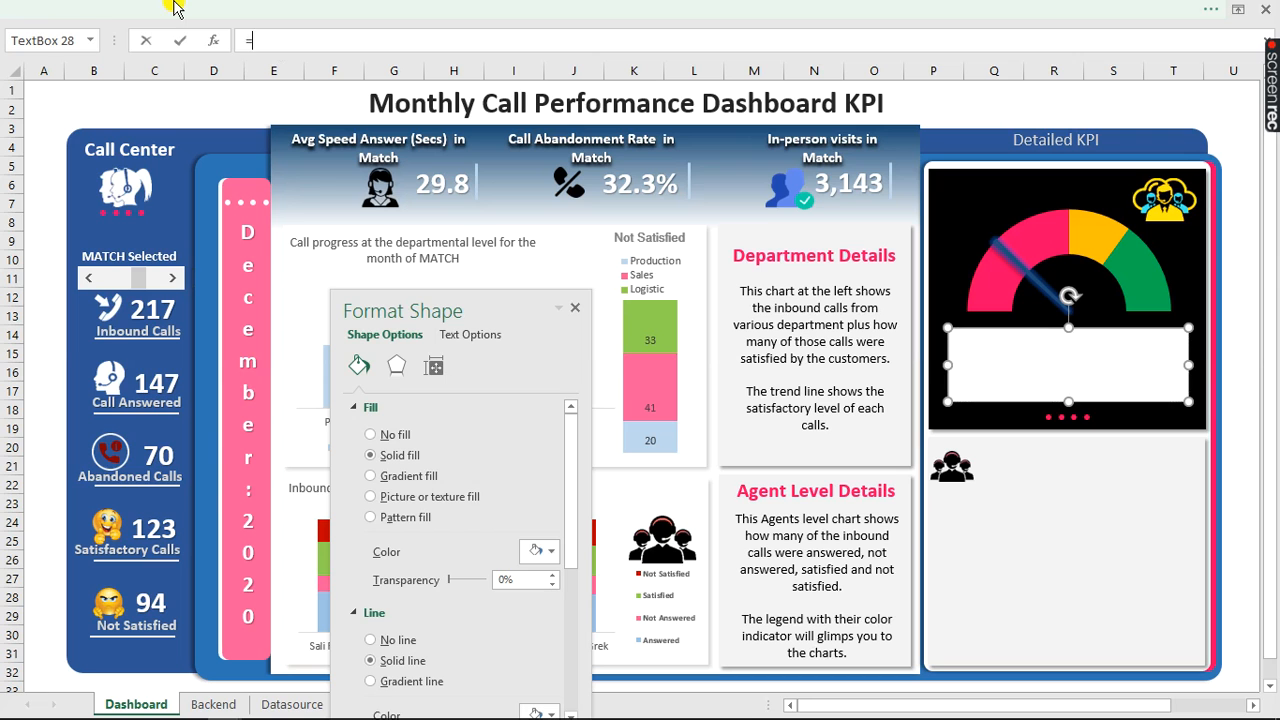
left_click(213, 703)
left_click(257, 449)
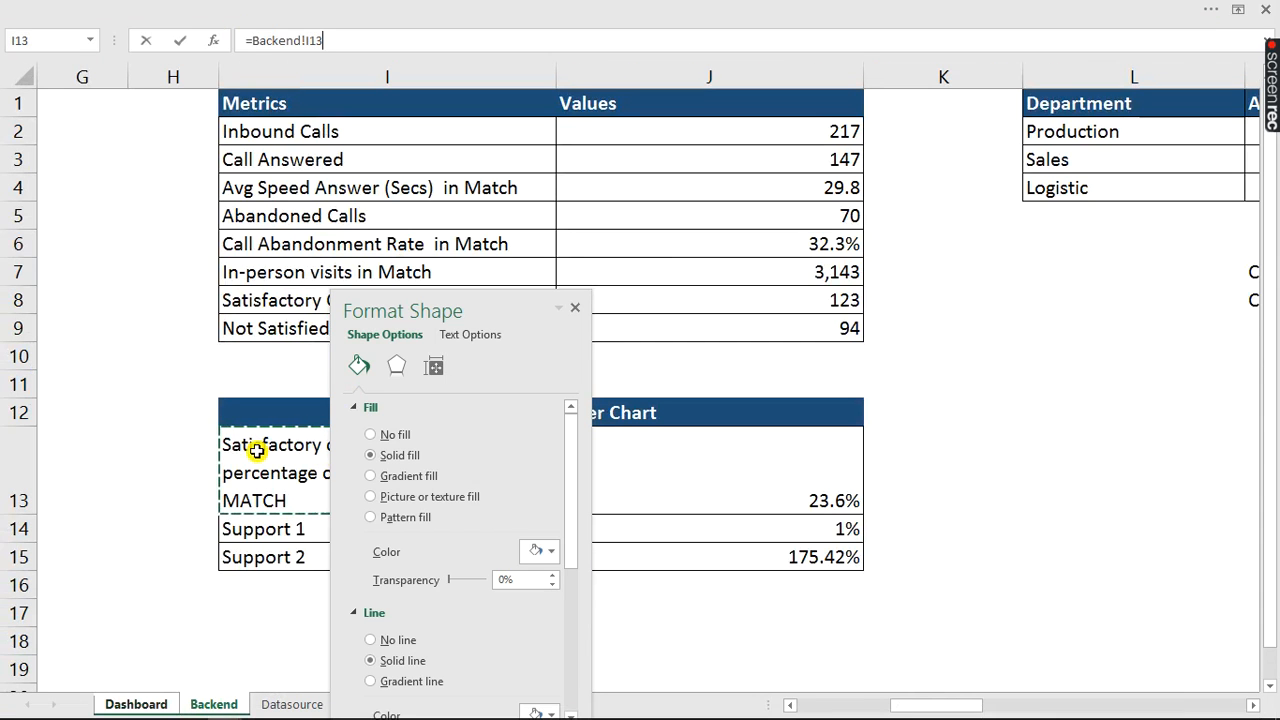
key("Return")
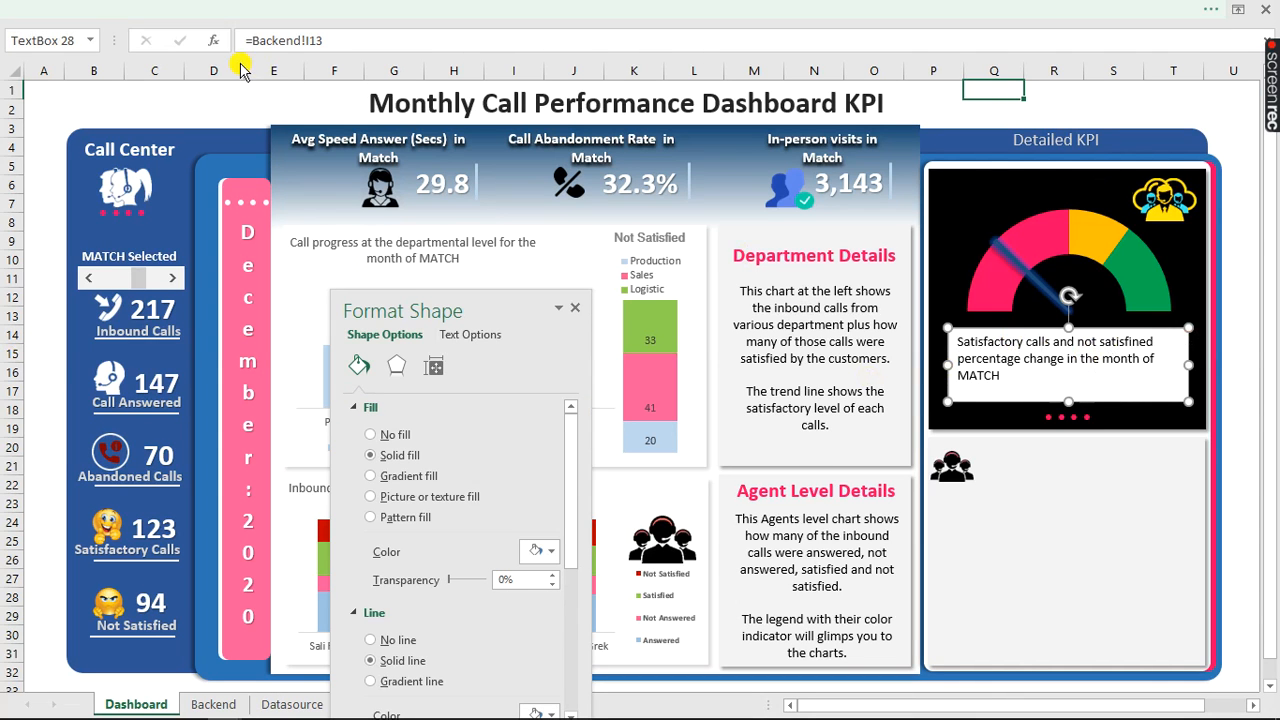
- Align the linked text vertically to the middle of its box and narrow the box slightly from its left side
left_click(240, 9)
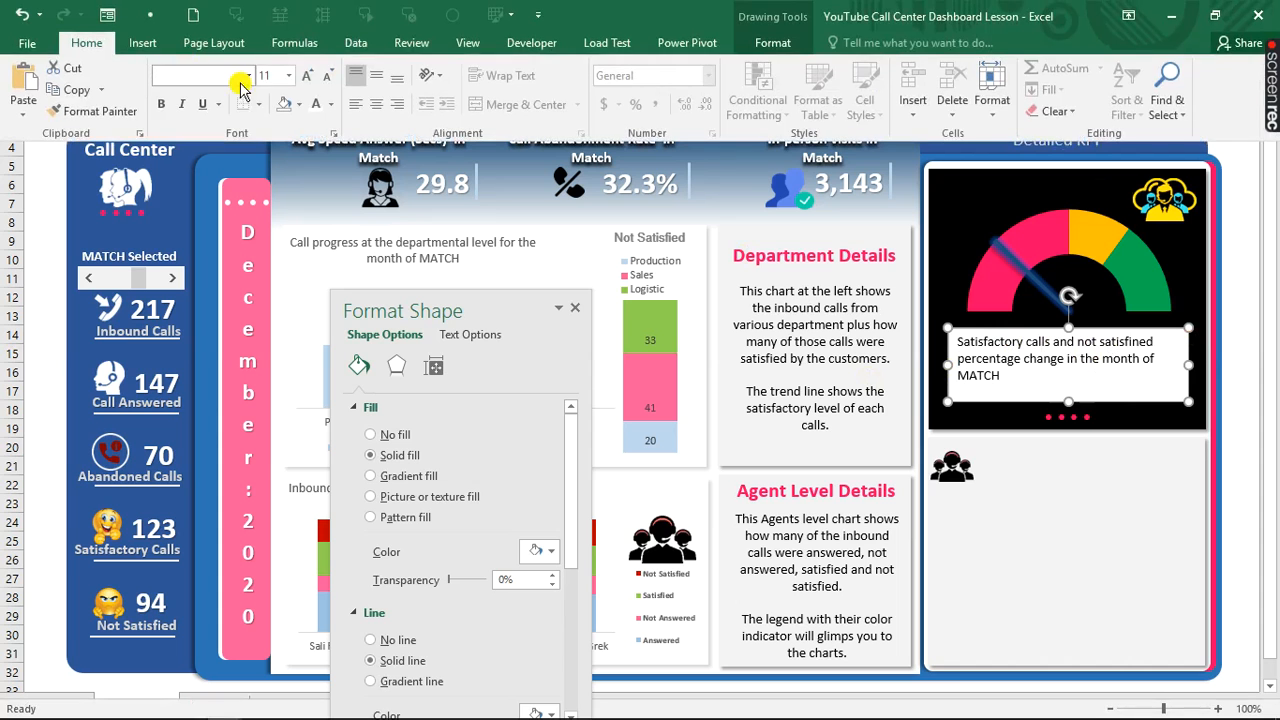
left_click(380, 108)
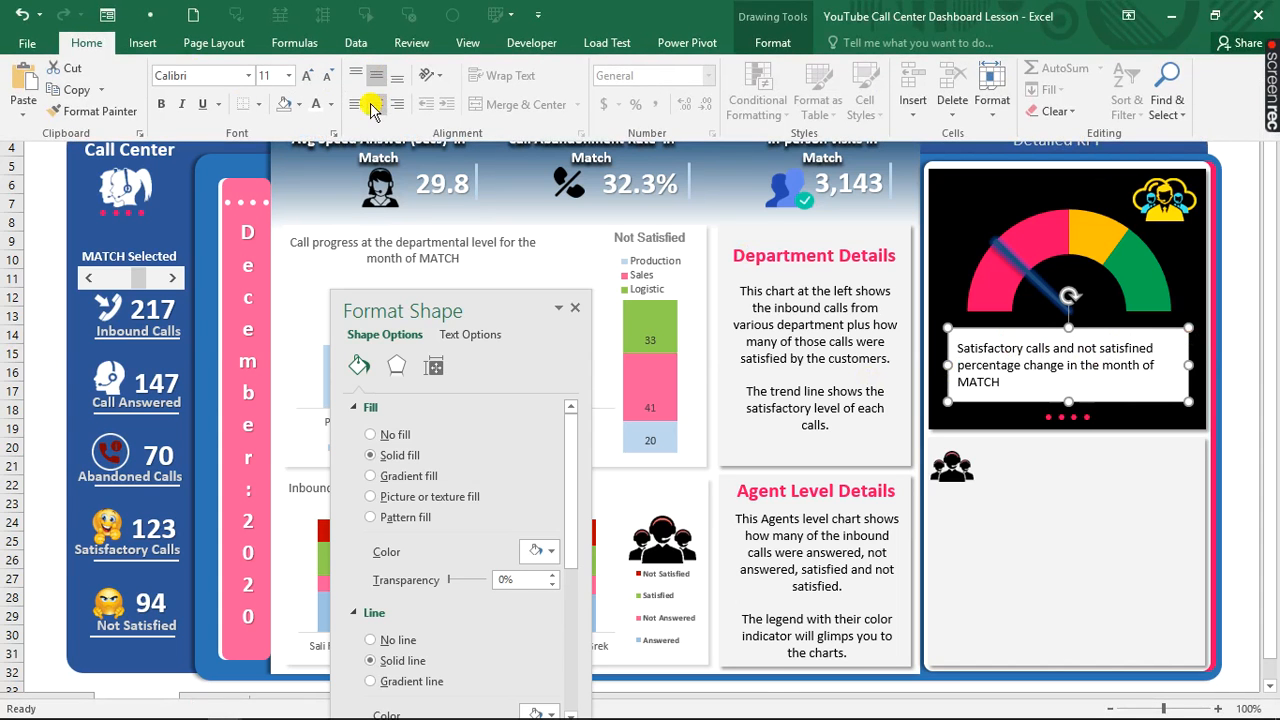
left_click(1015, 355)
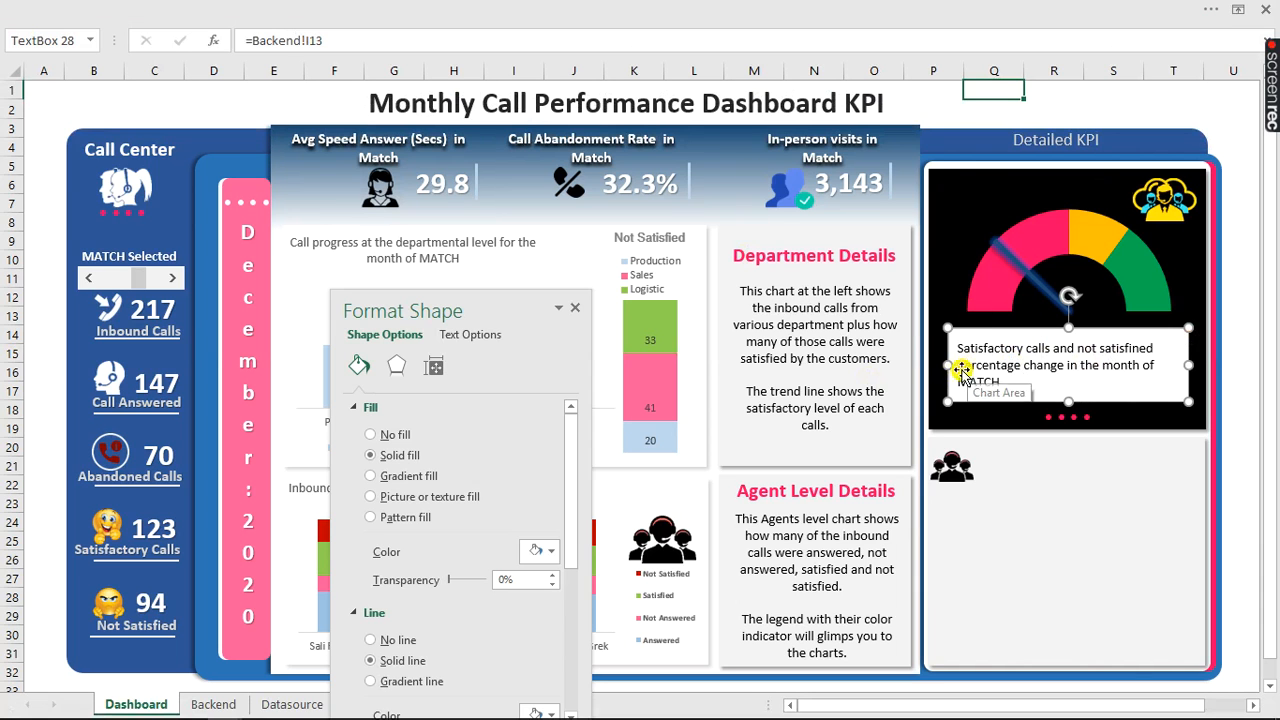
left_click_drag(950, 366, 958, 366)
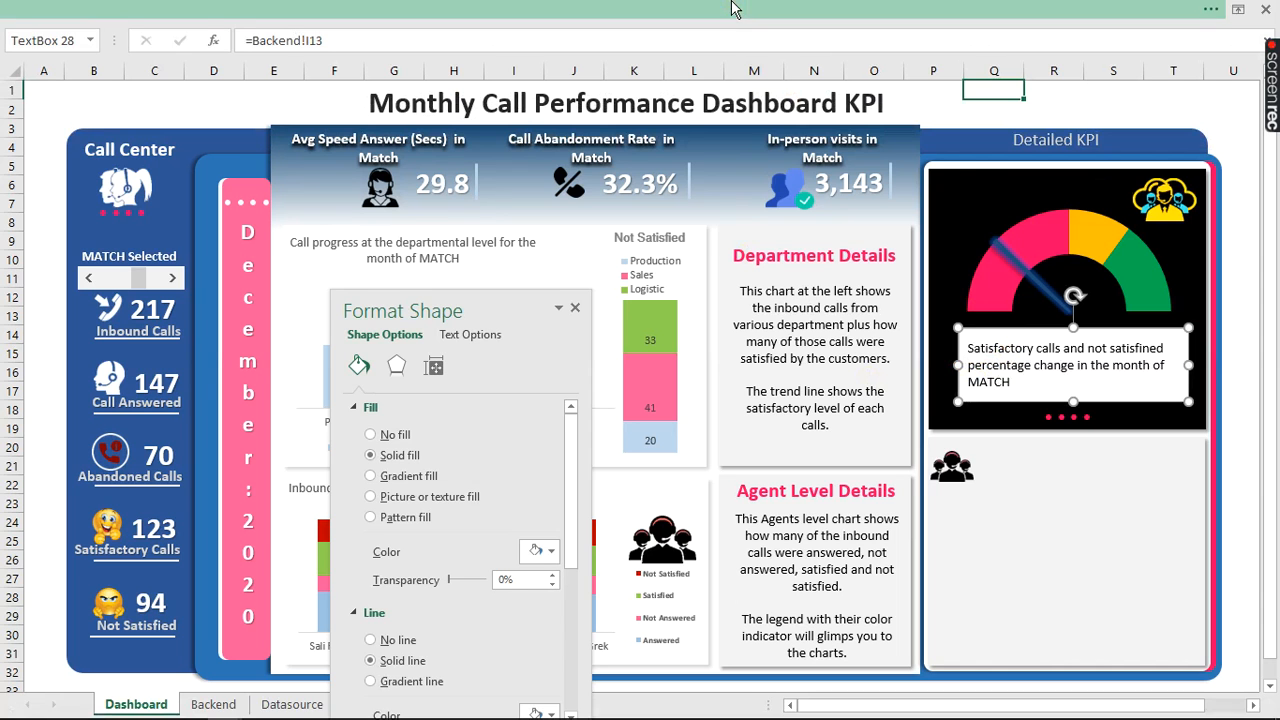
- Remove the fill and the outline from the speedometer's text box
left_click(762, 8)
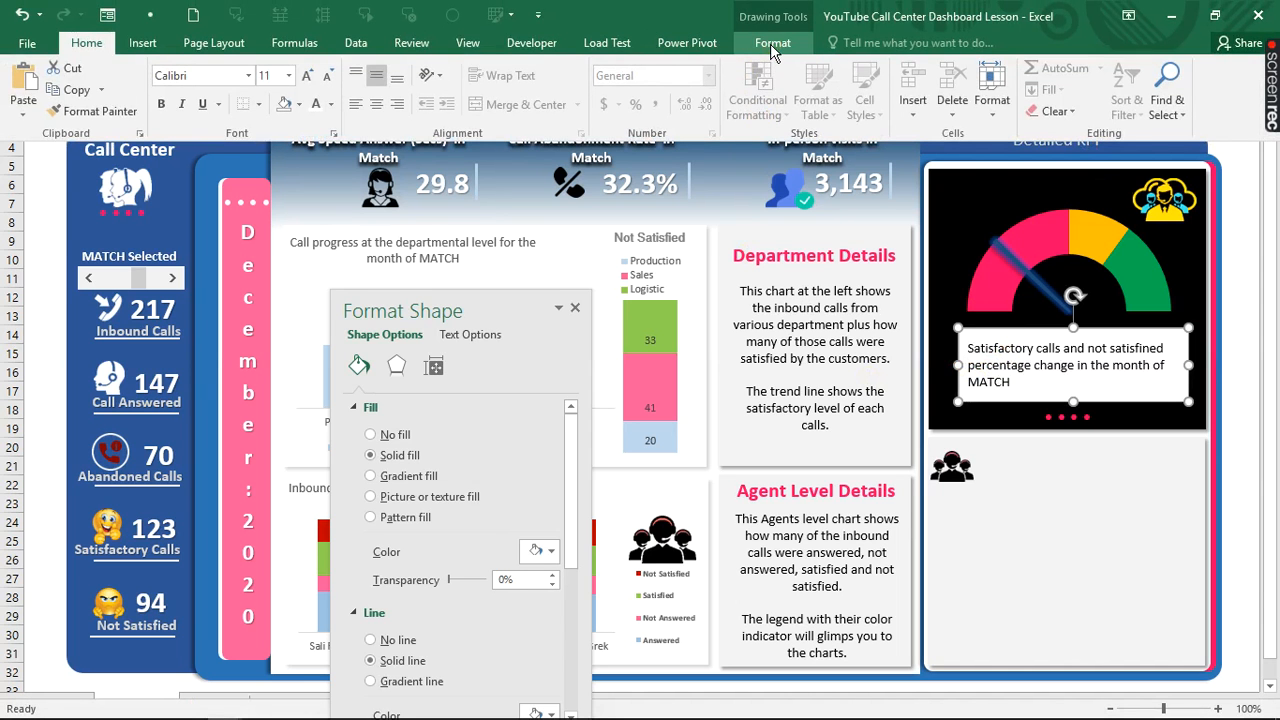
left_click(773, 46)
left_click(482, 70)
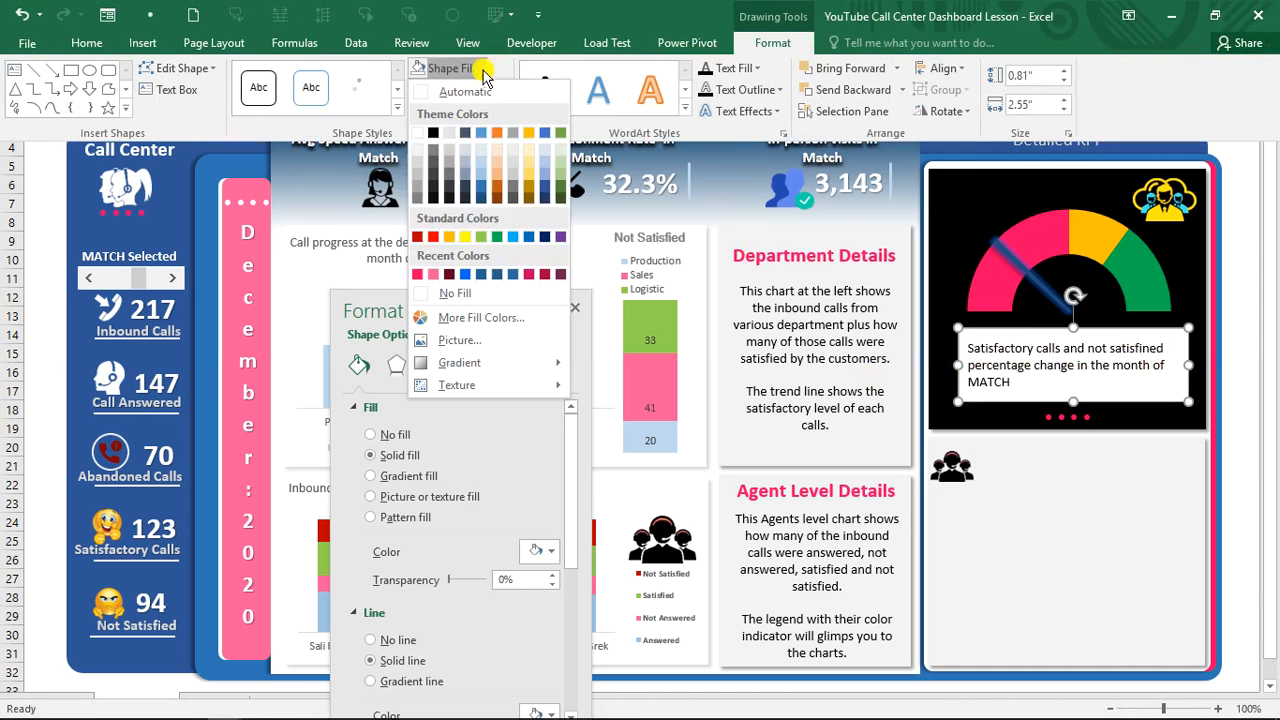
left_click(454, 293)
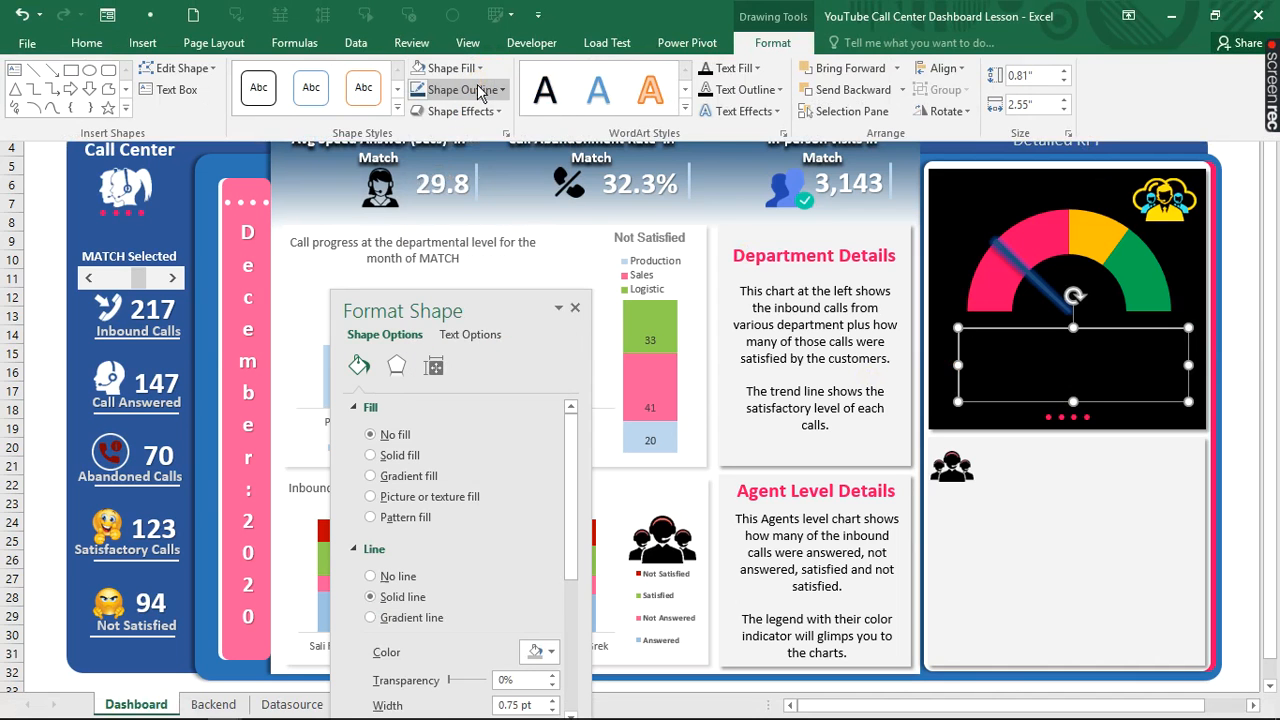
left_click(470, 89)
left_click(428, 314)
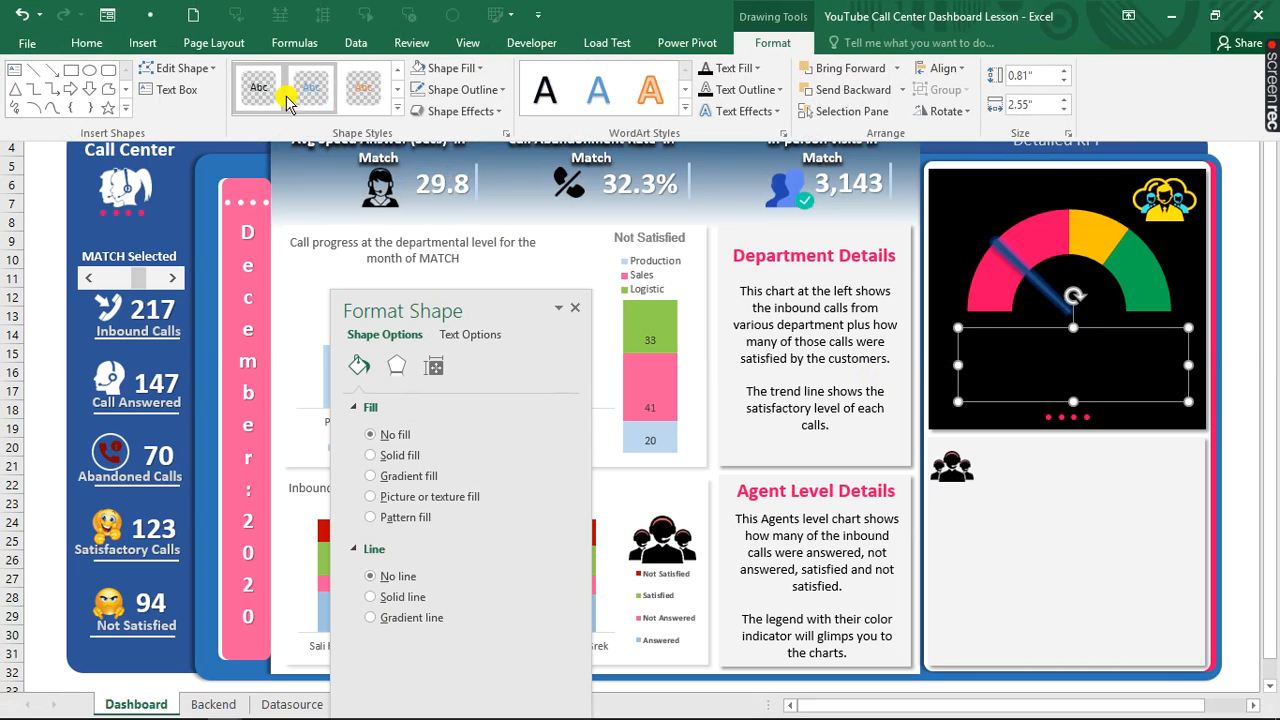
- Format the speedometer's label text as white, size 12 and horizontally centred
left_click(87, 45)
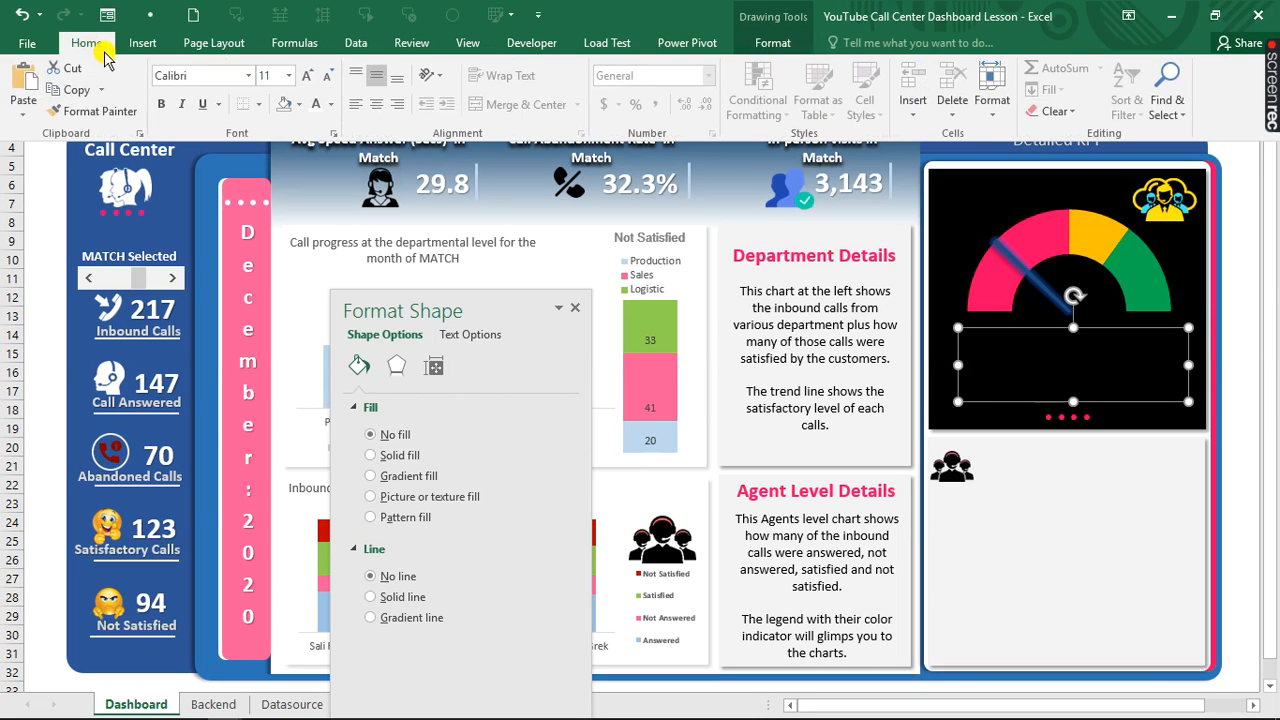
left_click(316, 104)
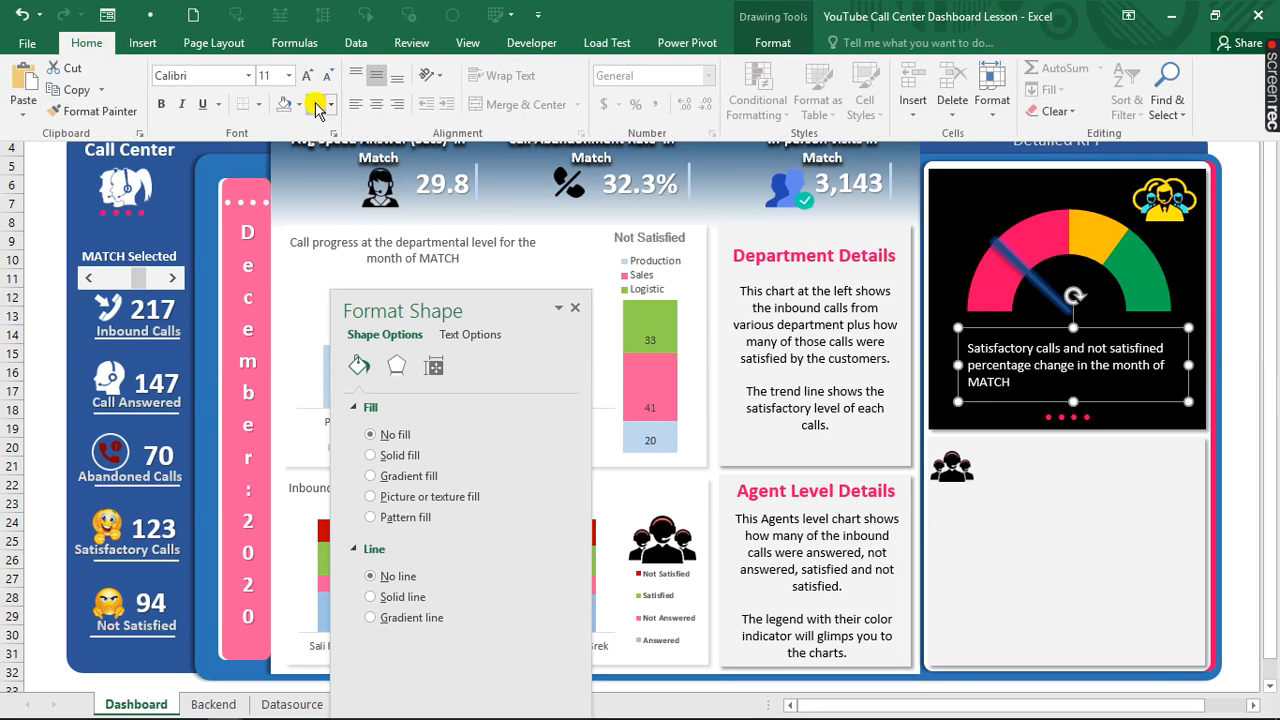
left_click(305, 76)
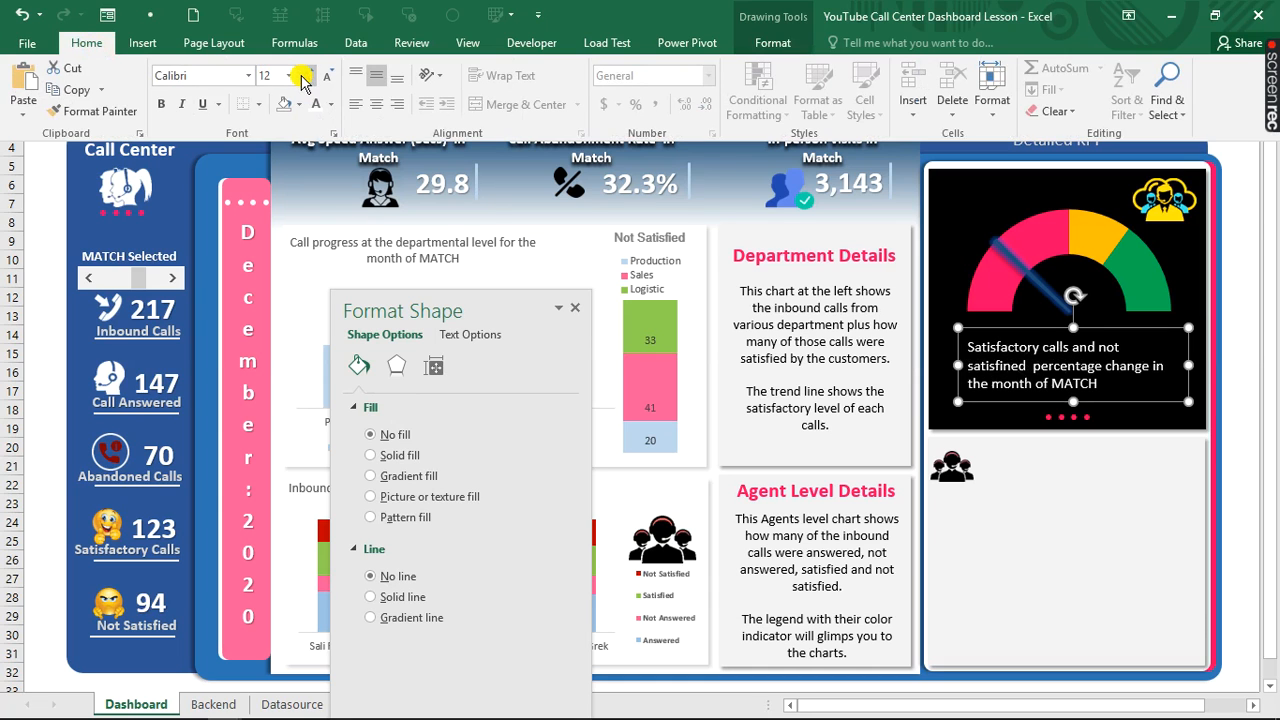
left_click(373, 104)
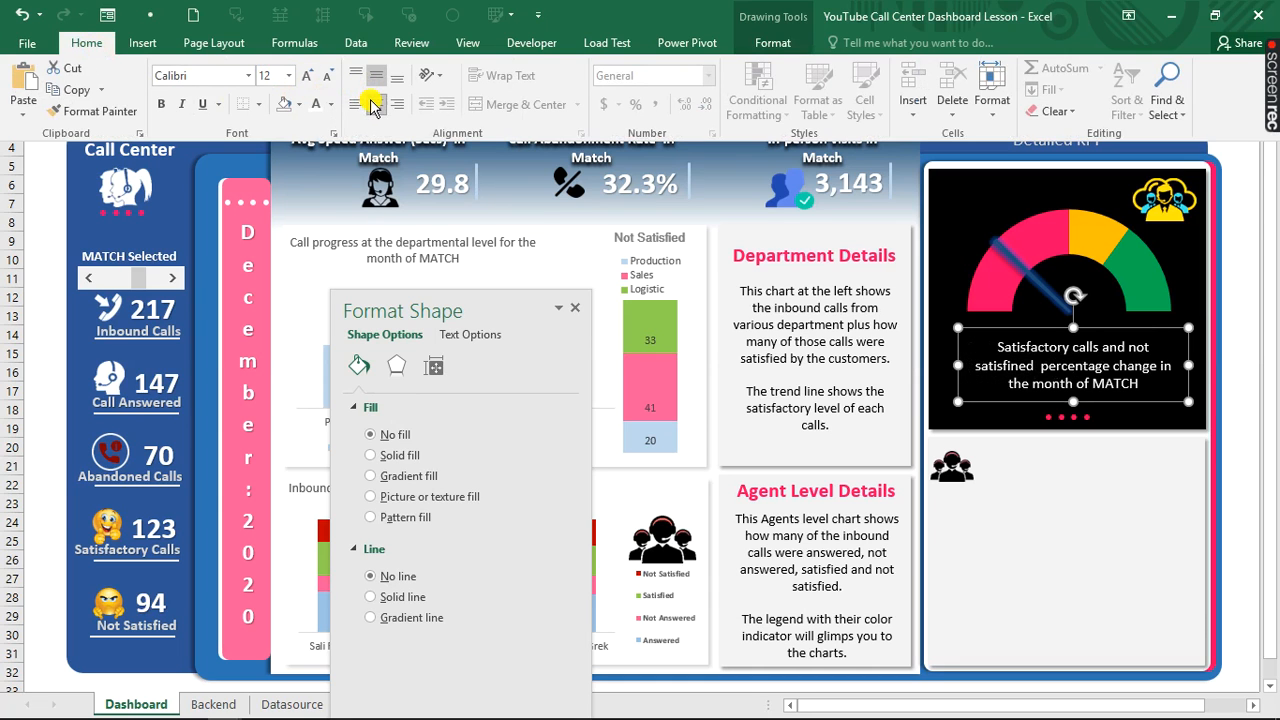
- Widen the label's text box on both sides to span the black card, deselect it and close the shape formatting pane
left_click(958, 365)
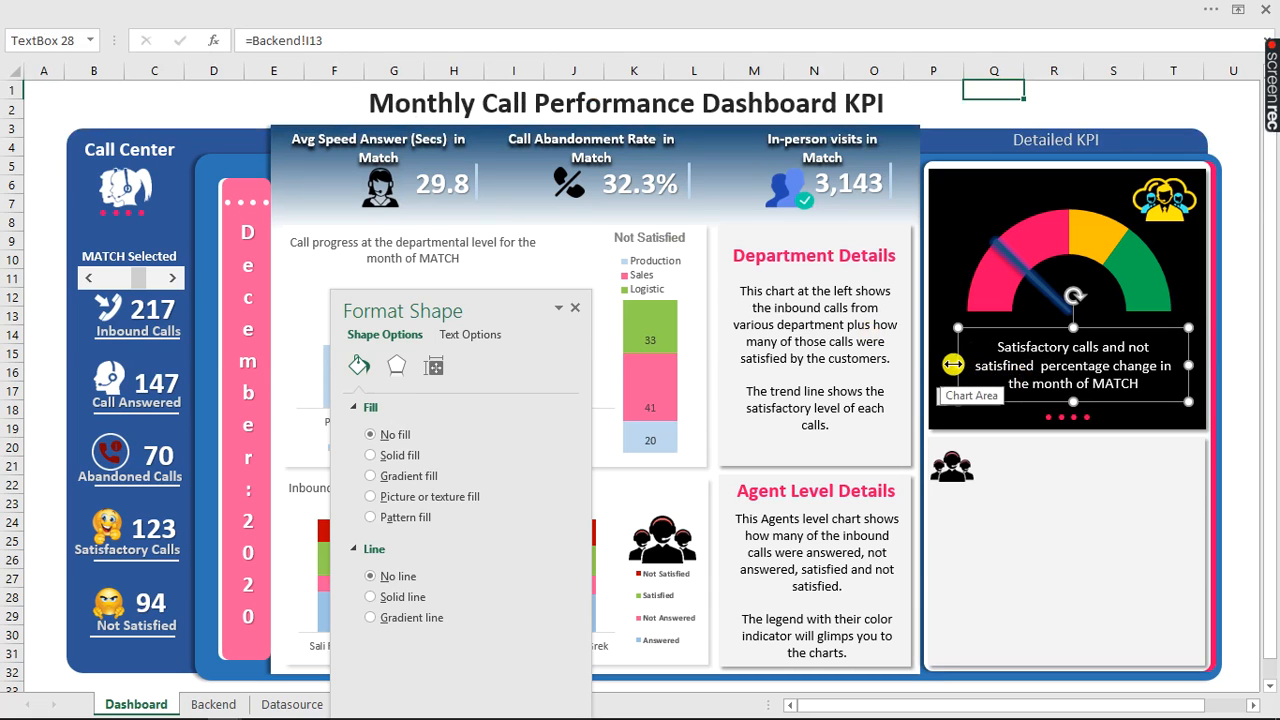
left_click_drag(958, 365, 930, 366)
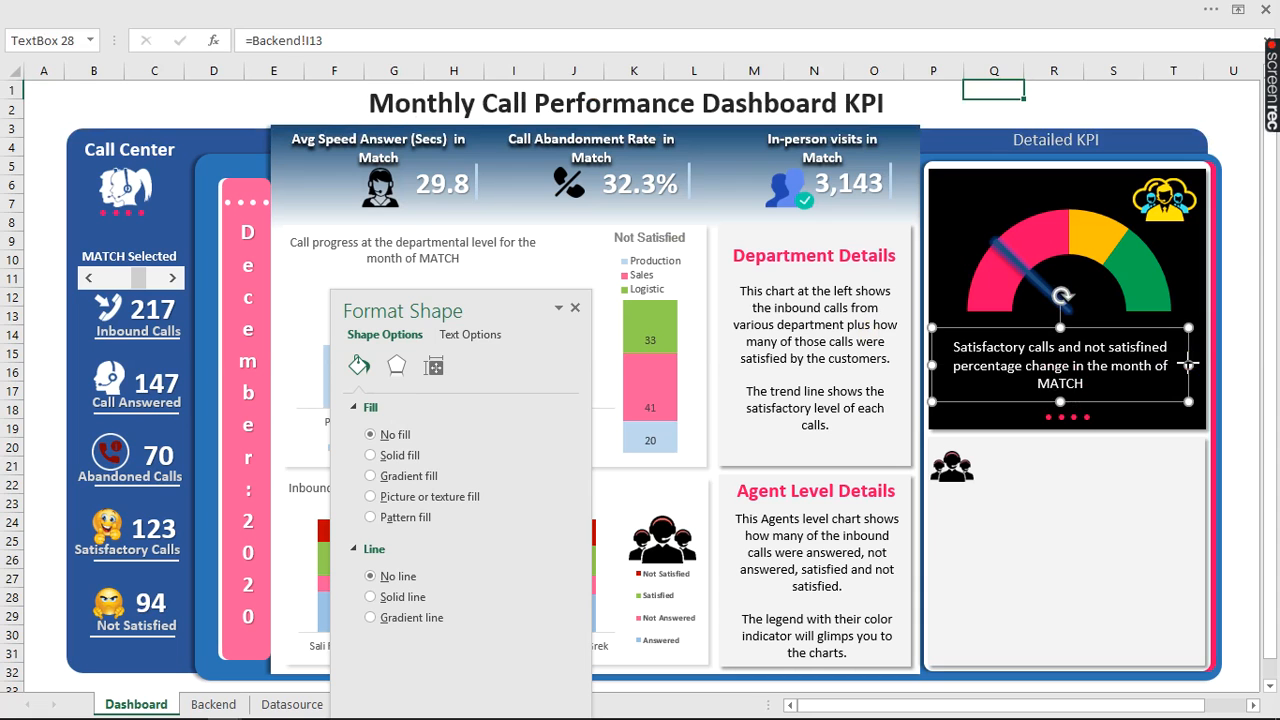
left_click_drag(1188, 365, 1196, 363)
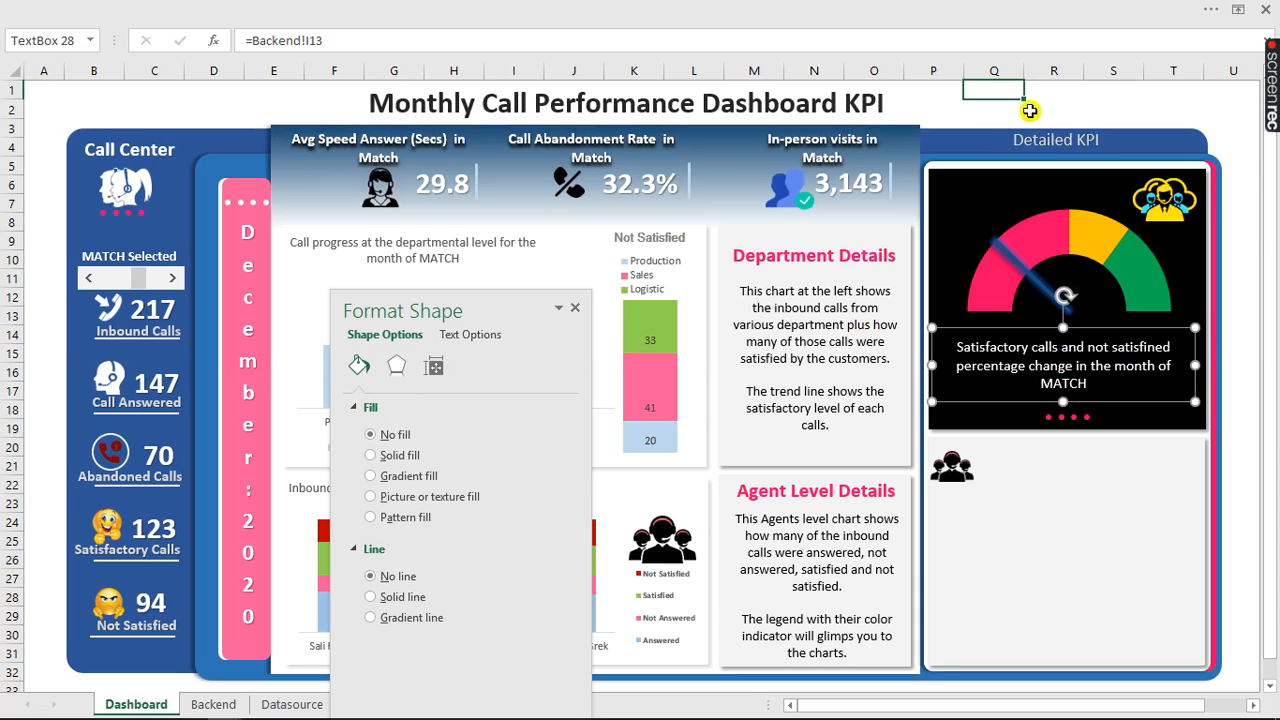
left_click(1072, 110)
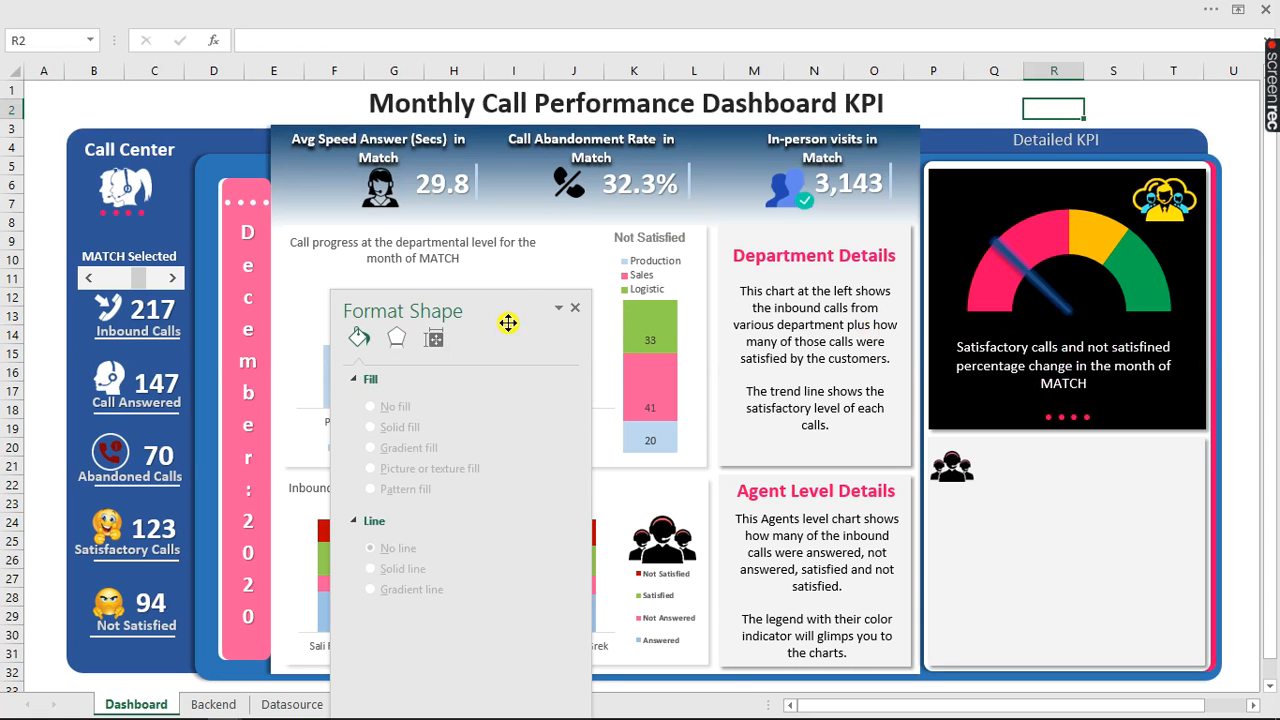
left_click(575, 307)
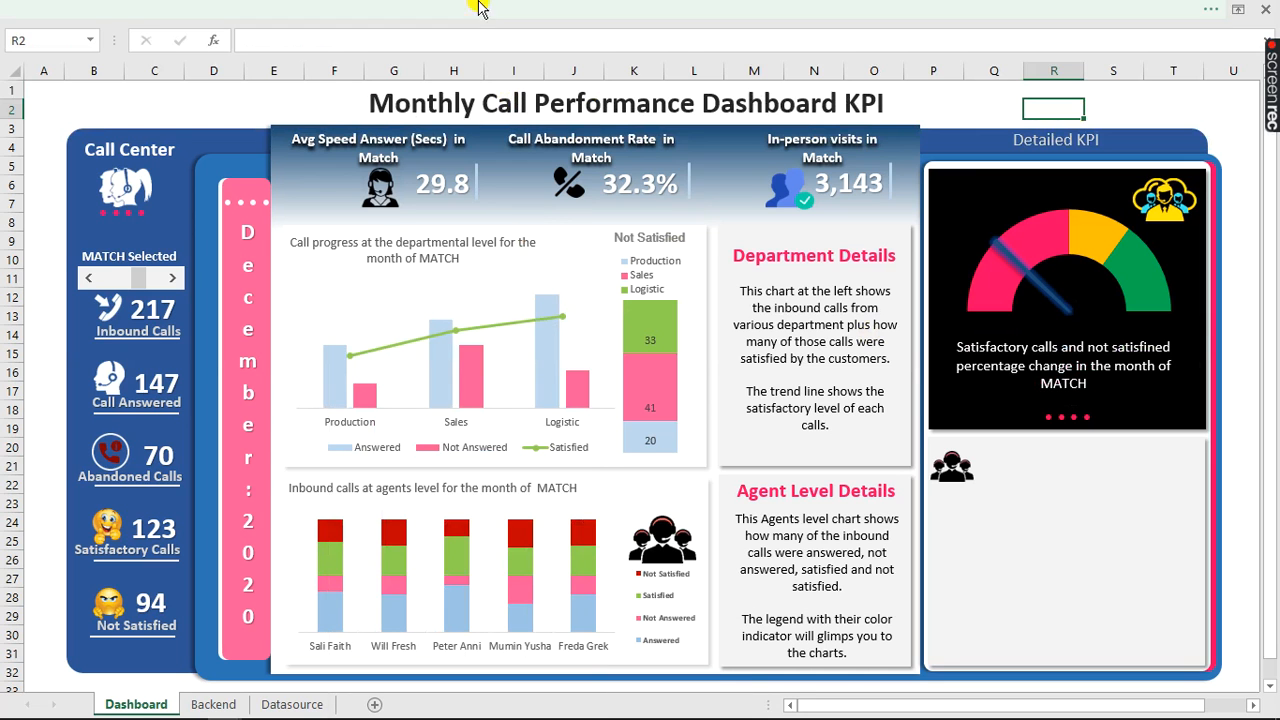
- Examine the speedometer card in the Call Center KPI Dashboard workbook, then return to the YouTube Call Center Dashboard Lesson workbook
left_click(610, 9)
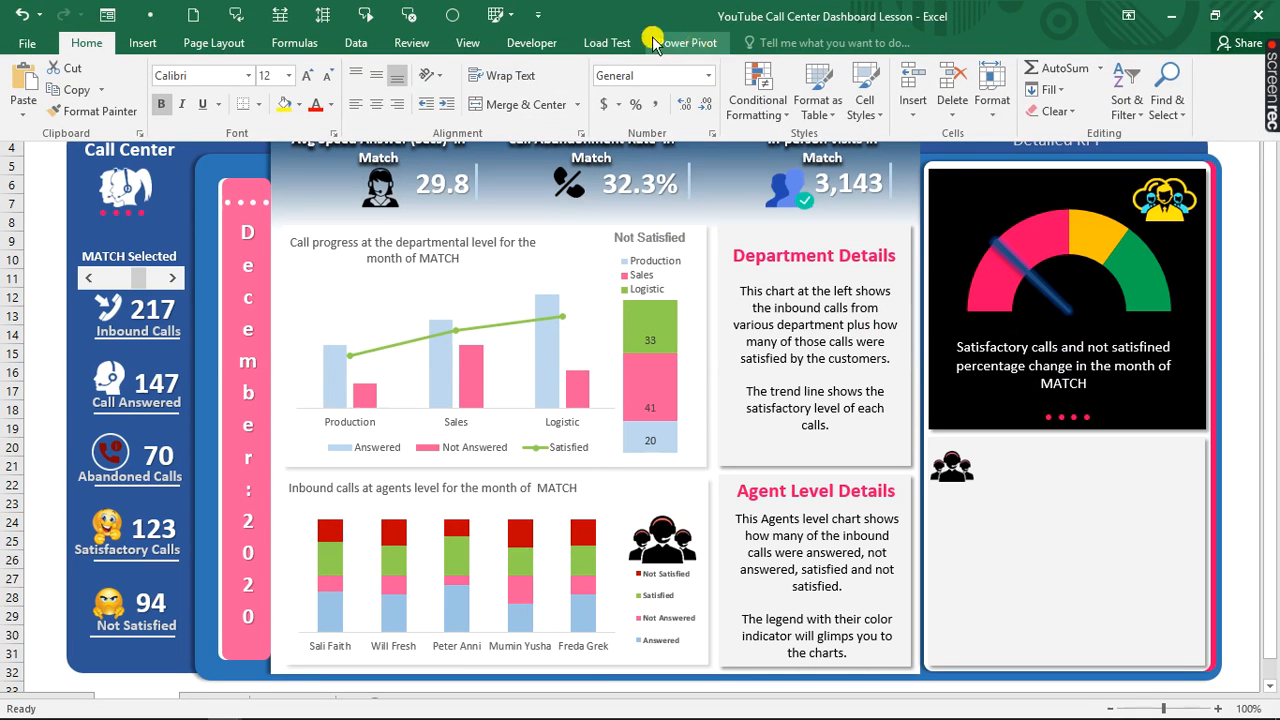
left_click(470, 46)
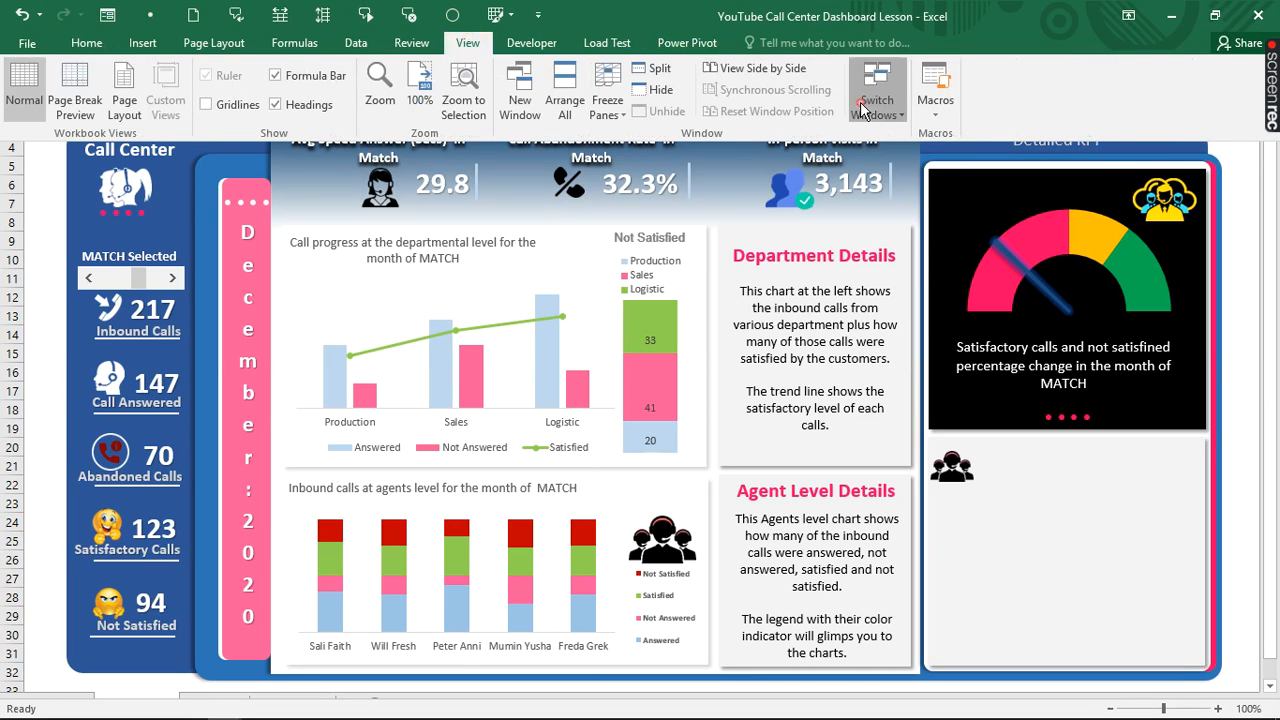
left_click(877, 104)
left_click(893, 139)
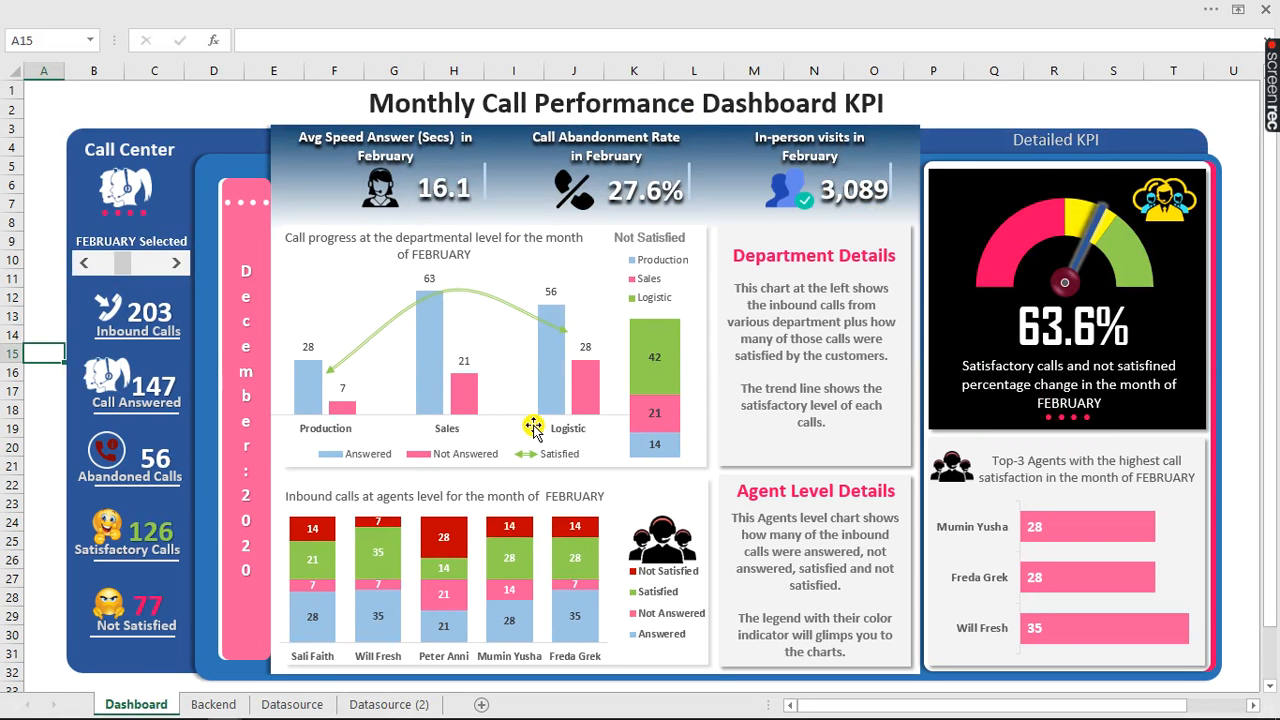
left_click(737, 5)
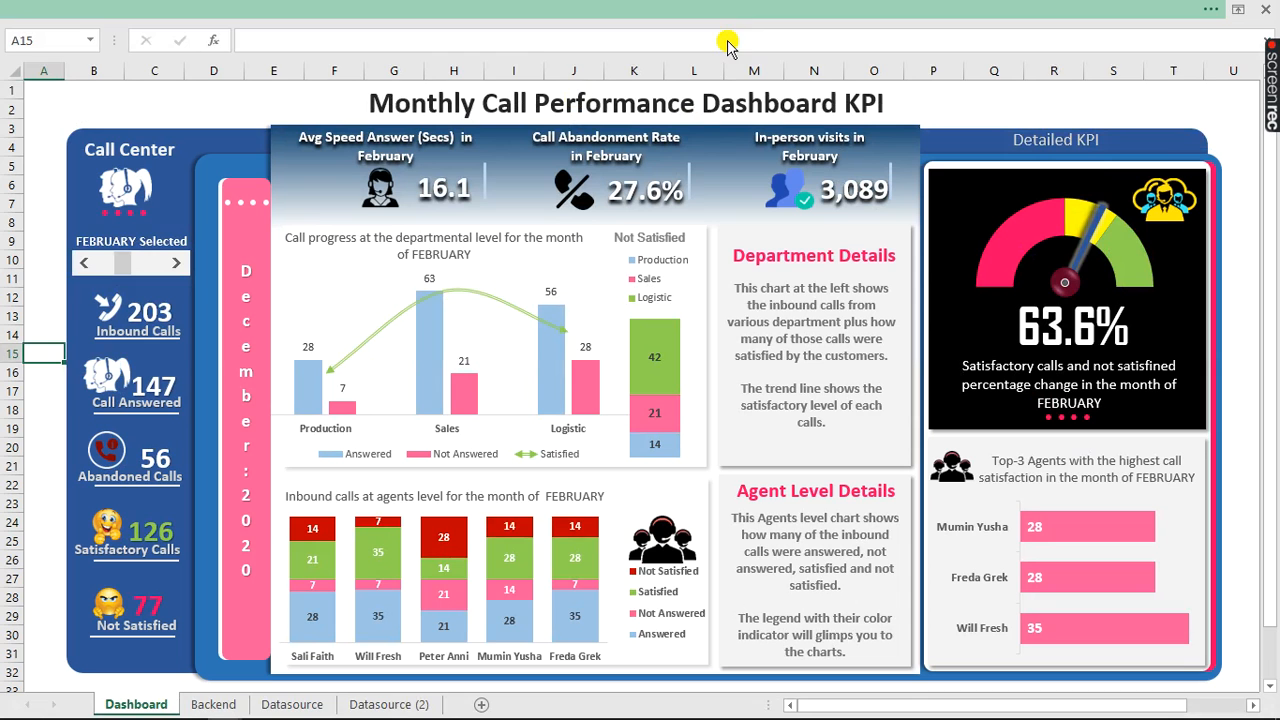
left_click(877, 92)
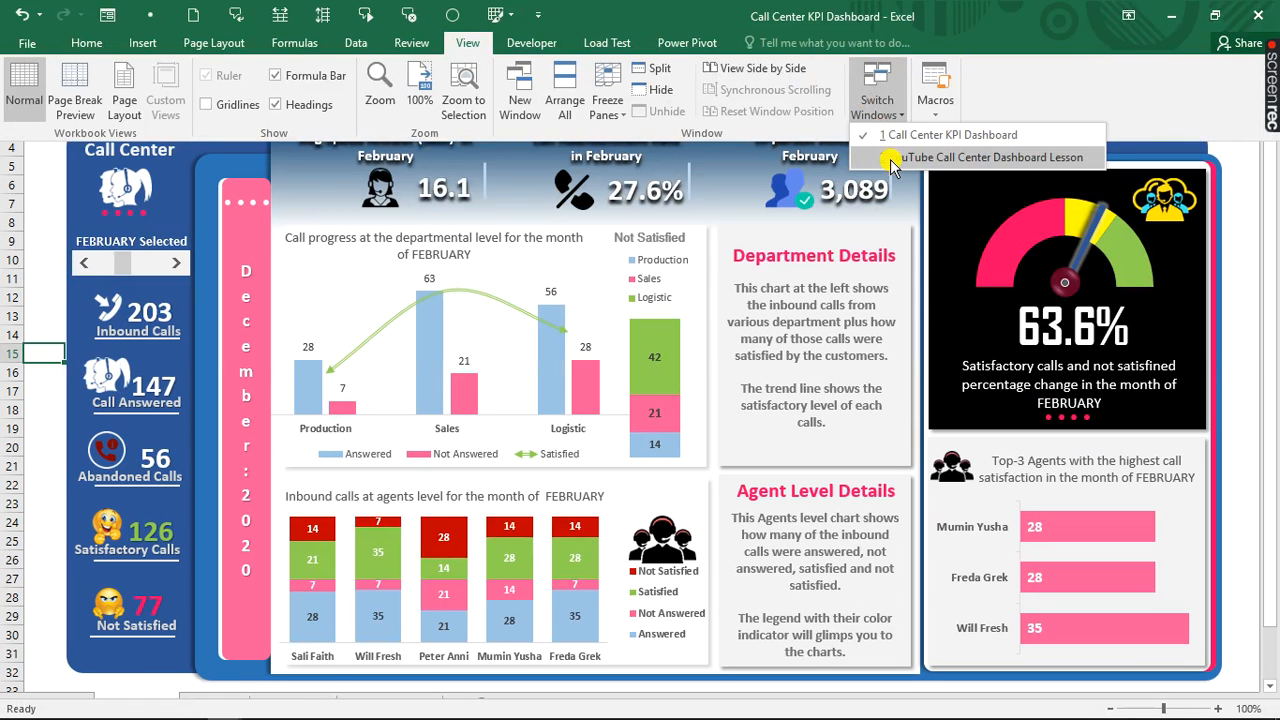
left_click(891, 159)
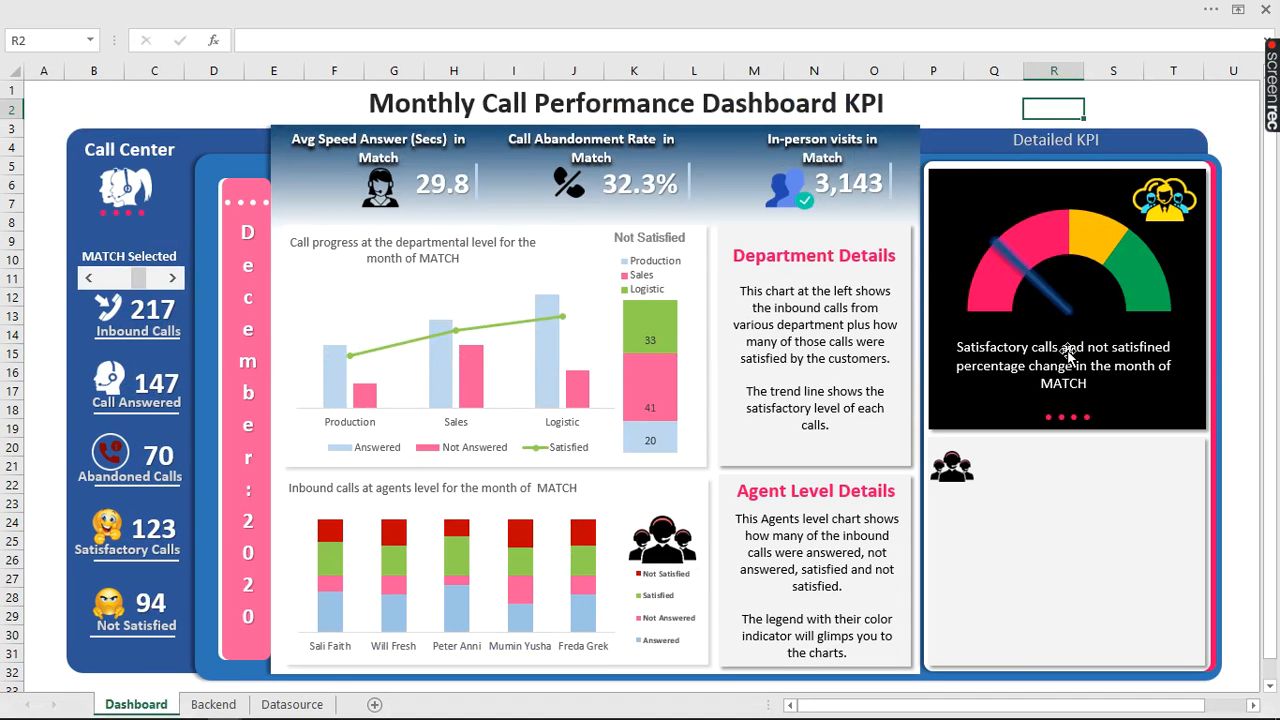
- Move the speedometer's label text box slightly down on the black card to make room beneath the gauge
left_click(1068, 354)
left_click(1084, 330)
left_click_drag(1087, 330, 1088, 348)
- Duplicate the average speed answer value box beneath the speedometer's pointer and link the copy to Backend!J13
left_click(429, 177)
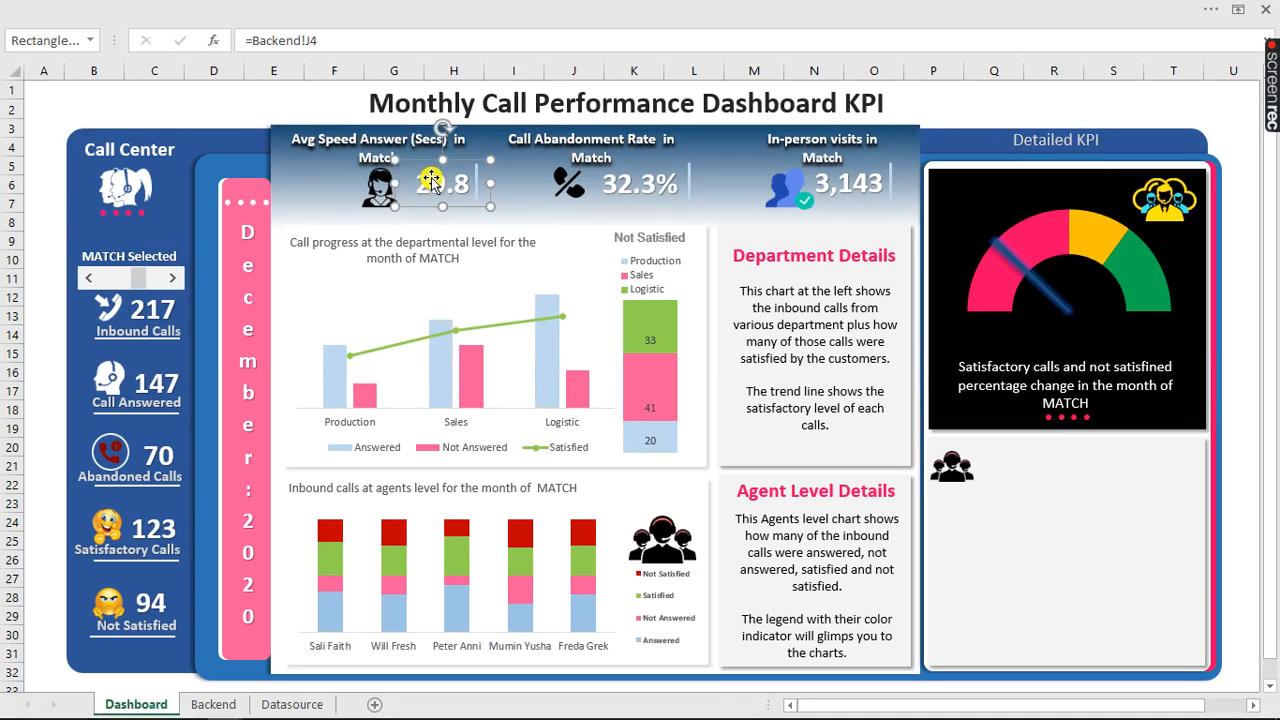
left_click_drag(455, 160, 1088, 316)
left_click_drag(340, 42, 258, 40)
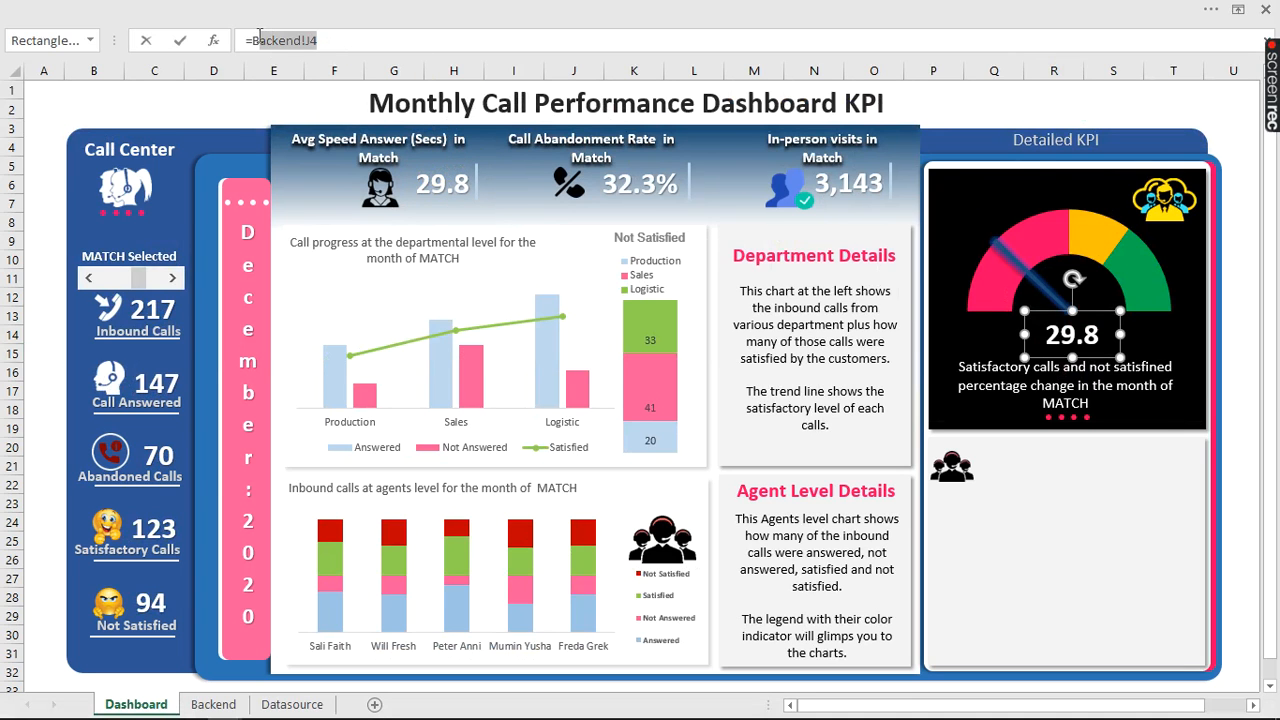
left_click(214, 703)
left_click(836, 499)
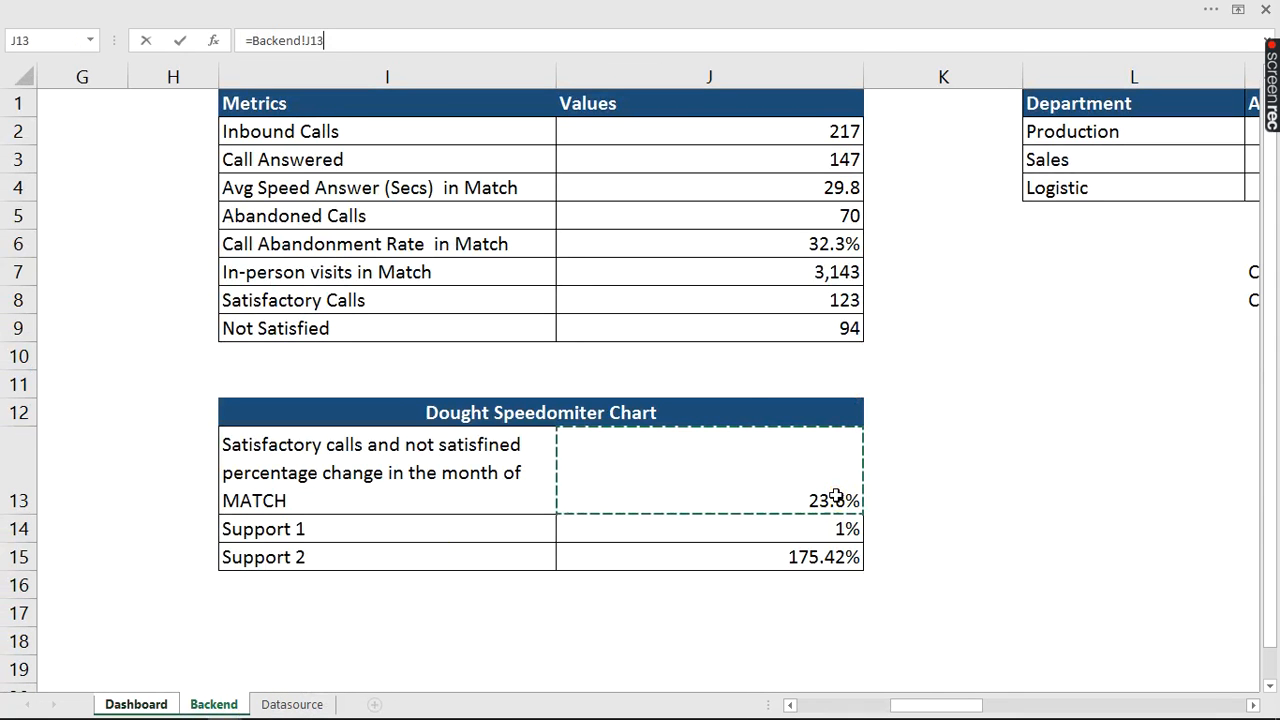
key("Return")
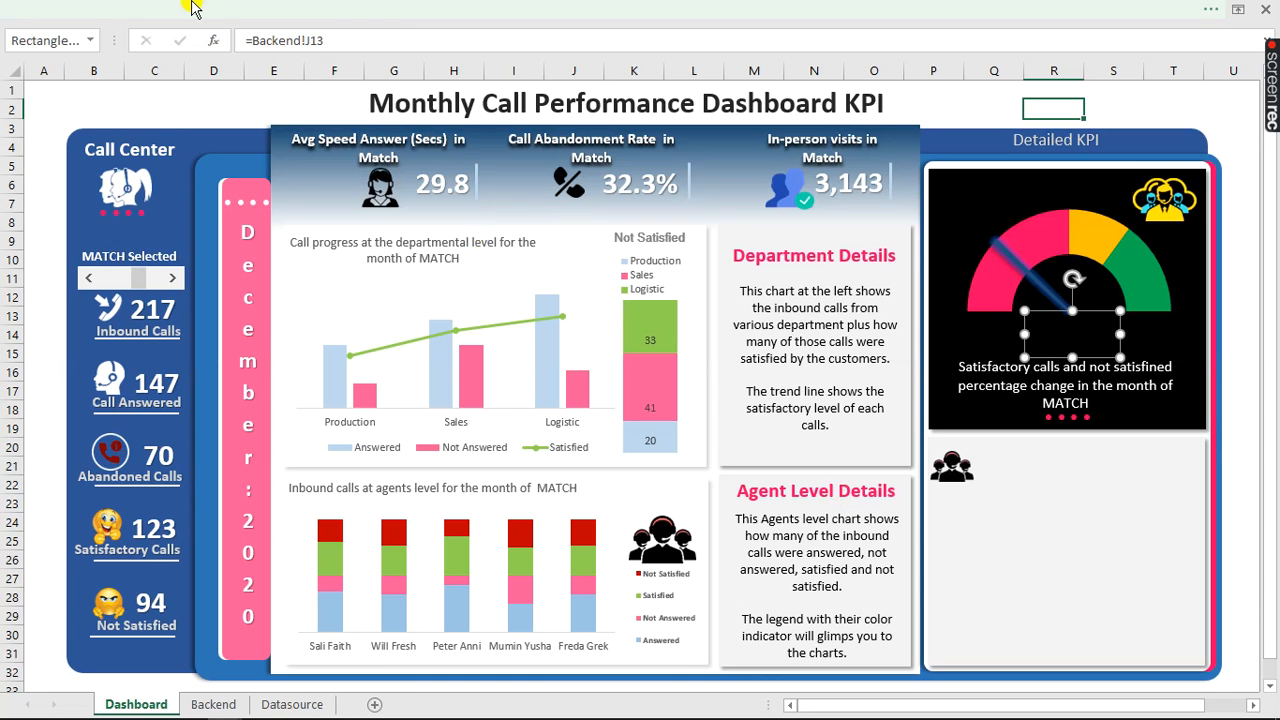
- Format the speedometer's percentage value in bold Agency FB at size 32
left_click(217, 10)
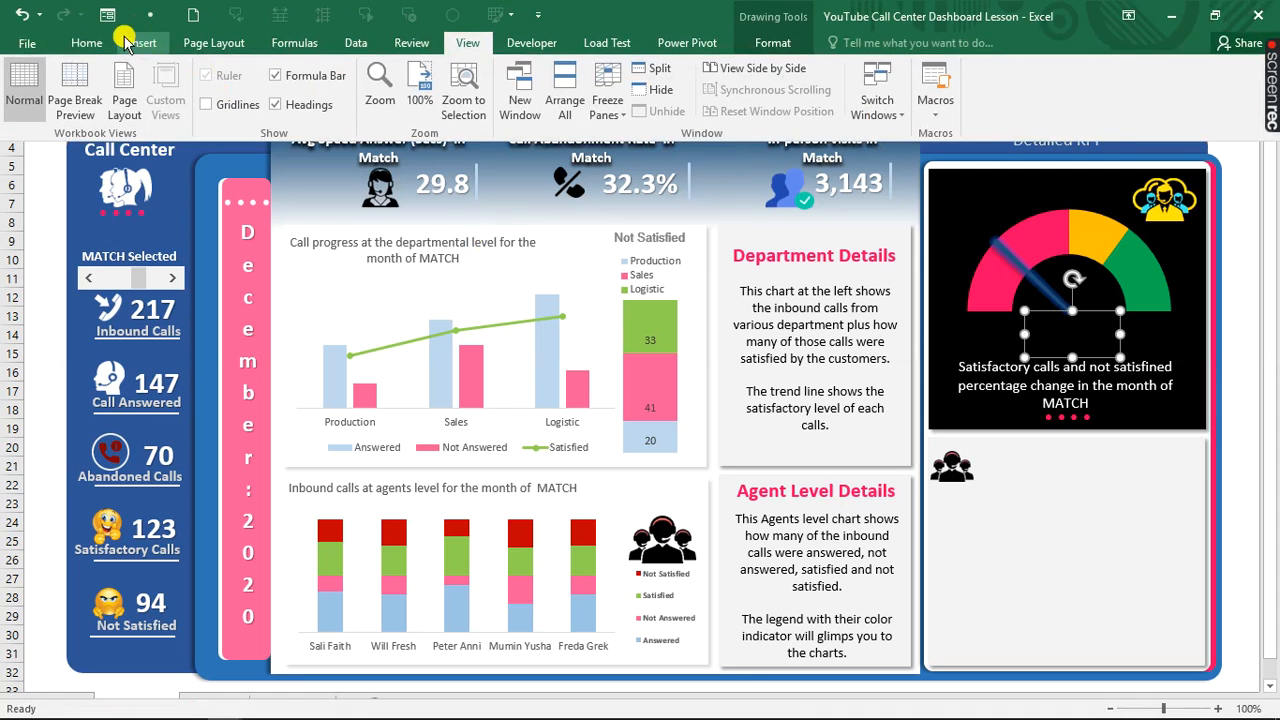
left_click(91, 43)
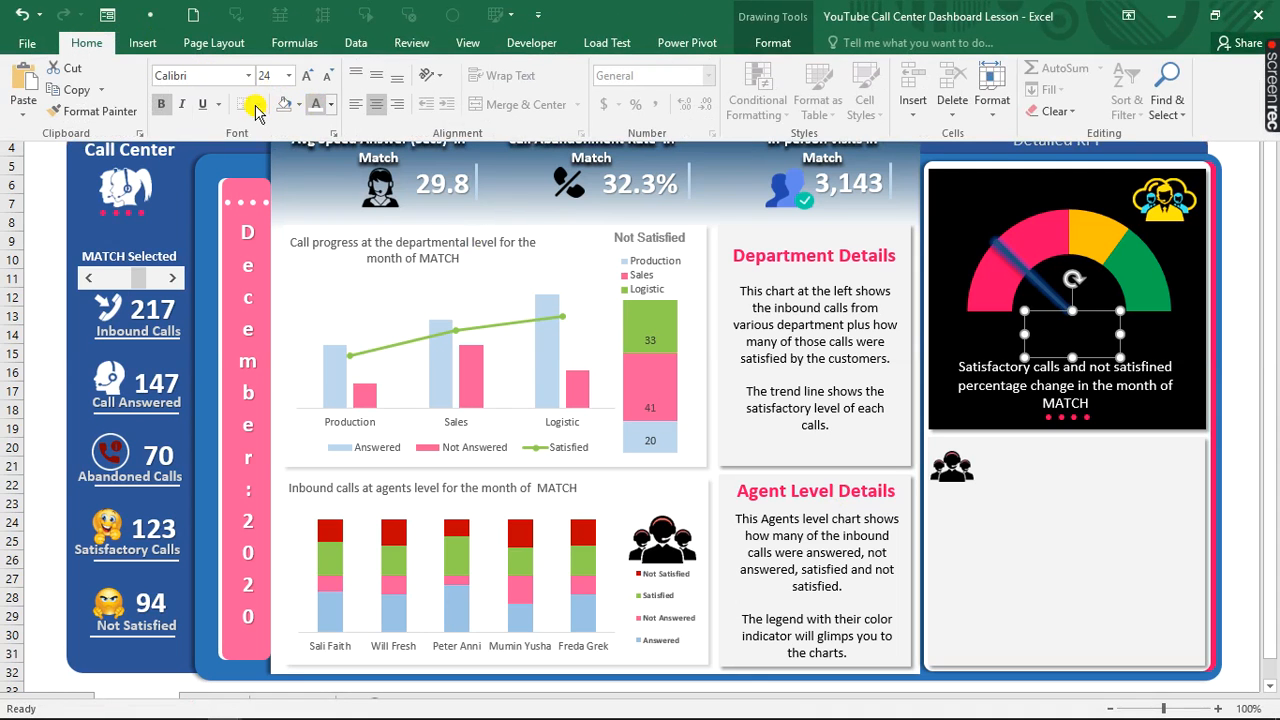
left_click(211, 75)
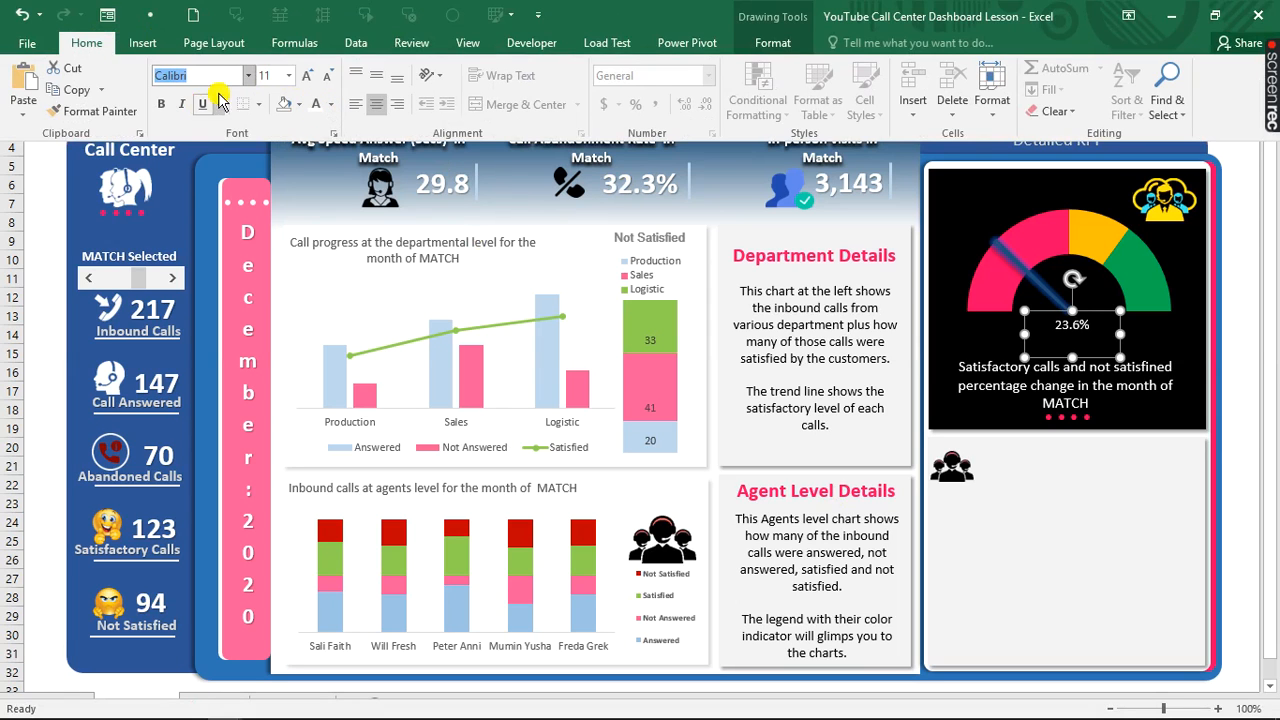
type("Agency FB")
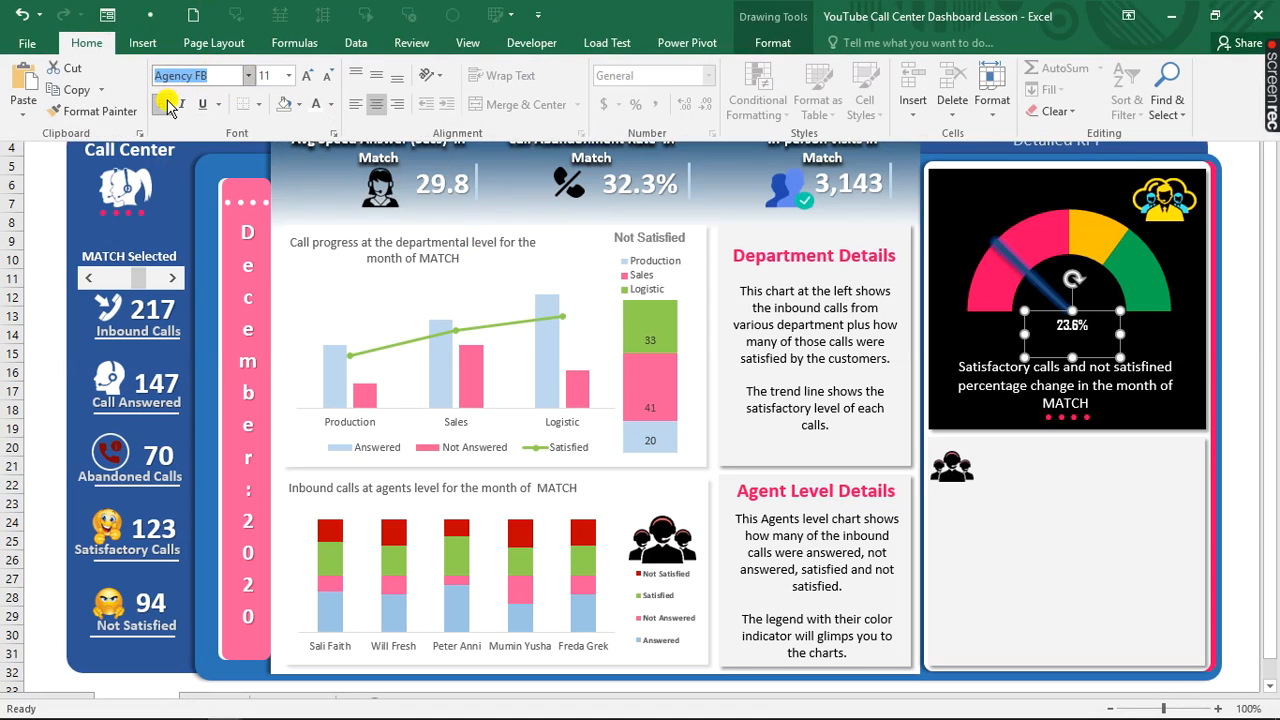
left_click(288, 76)
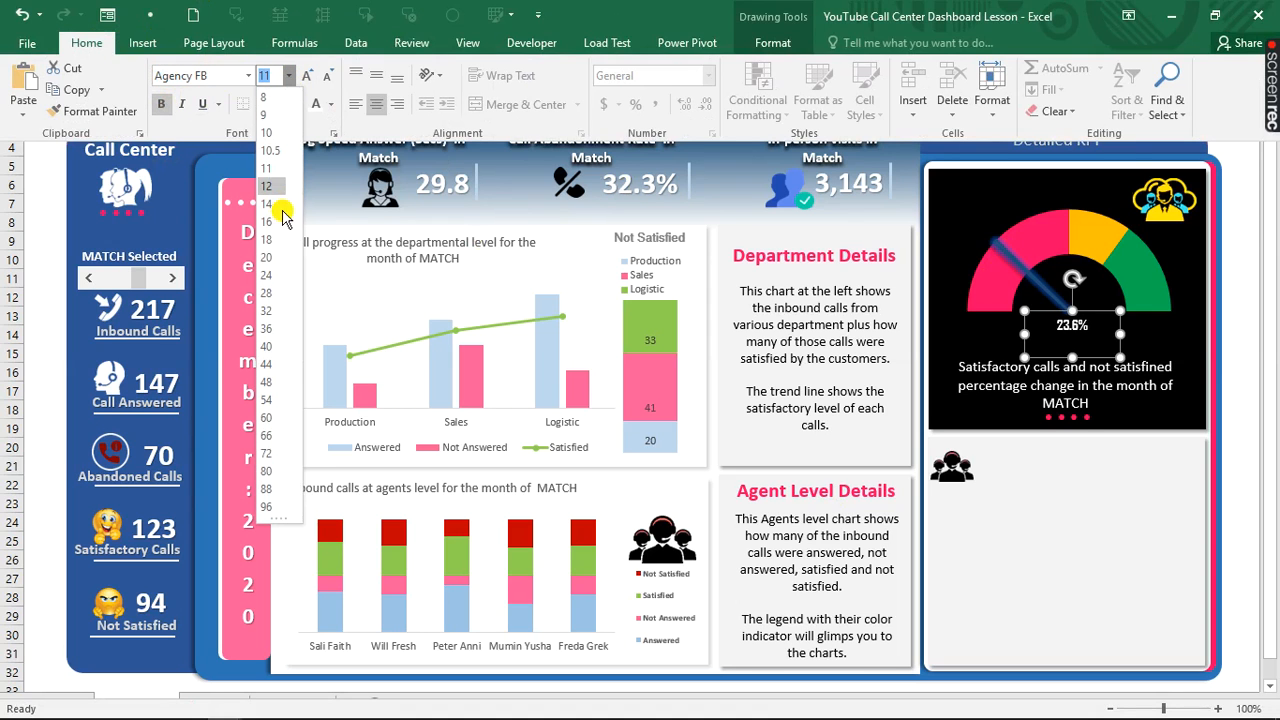
left_click(268, 315)
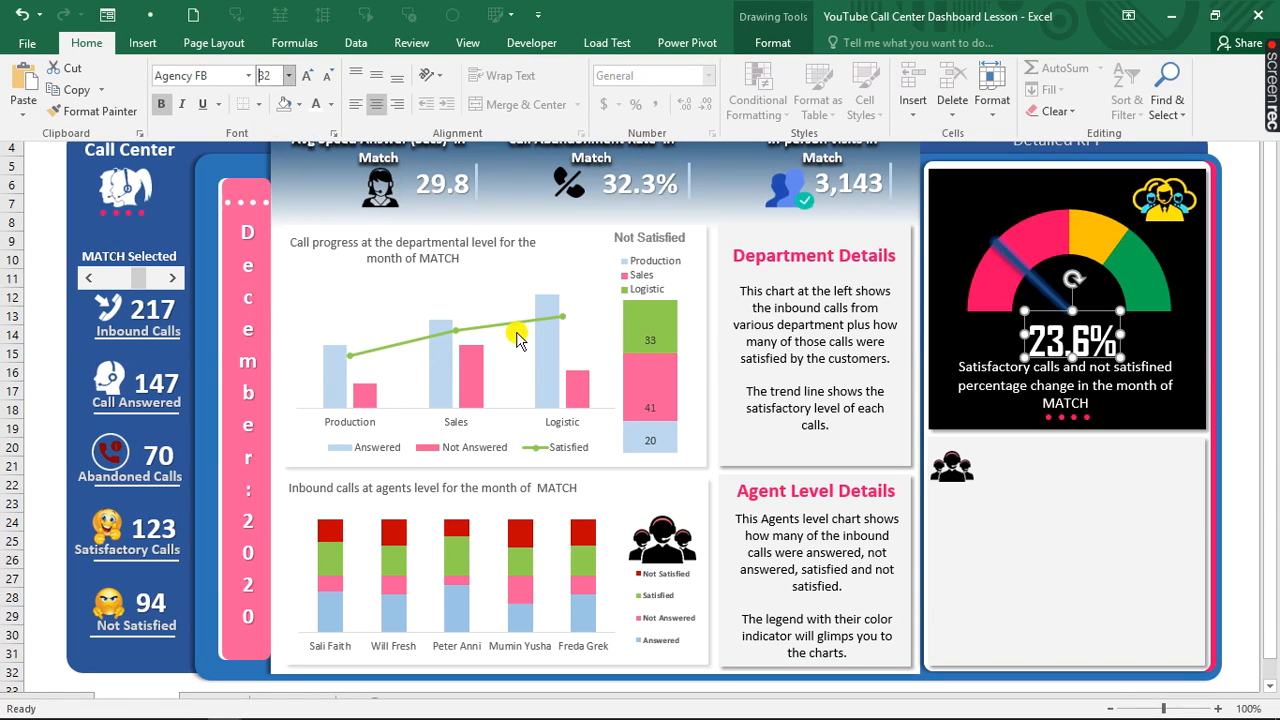
key("ctrl+shift+F1")
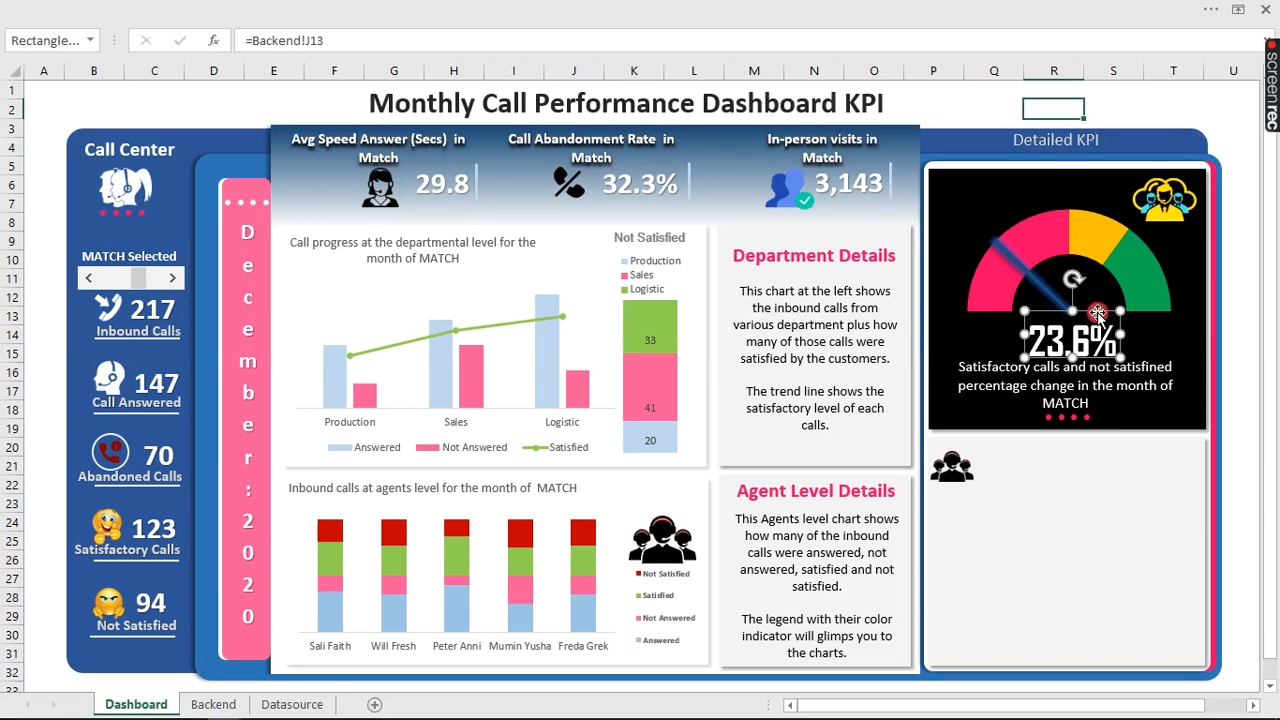
- Try the speedometer's label text at size 11, return it to size 12 and deselect the box
left_click(1120, 380)
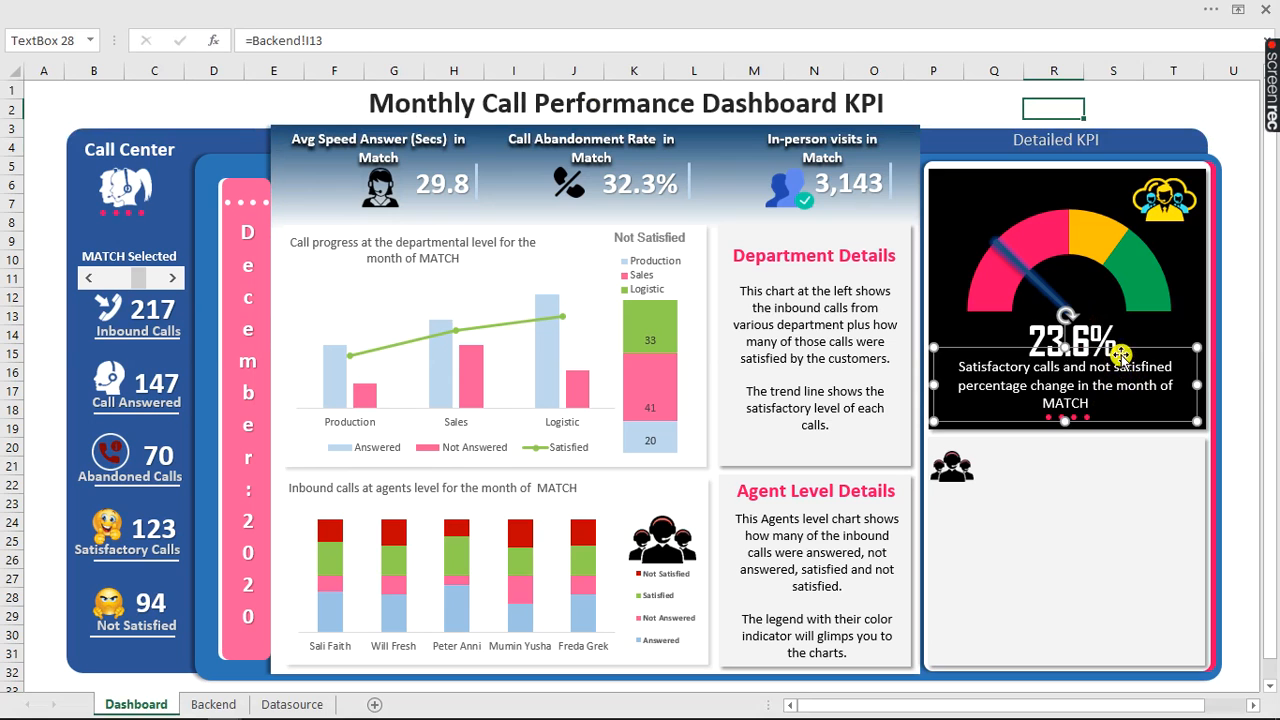
left_click(210, 8)
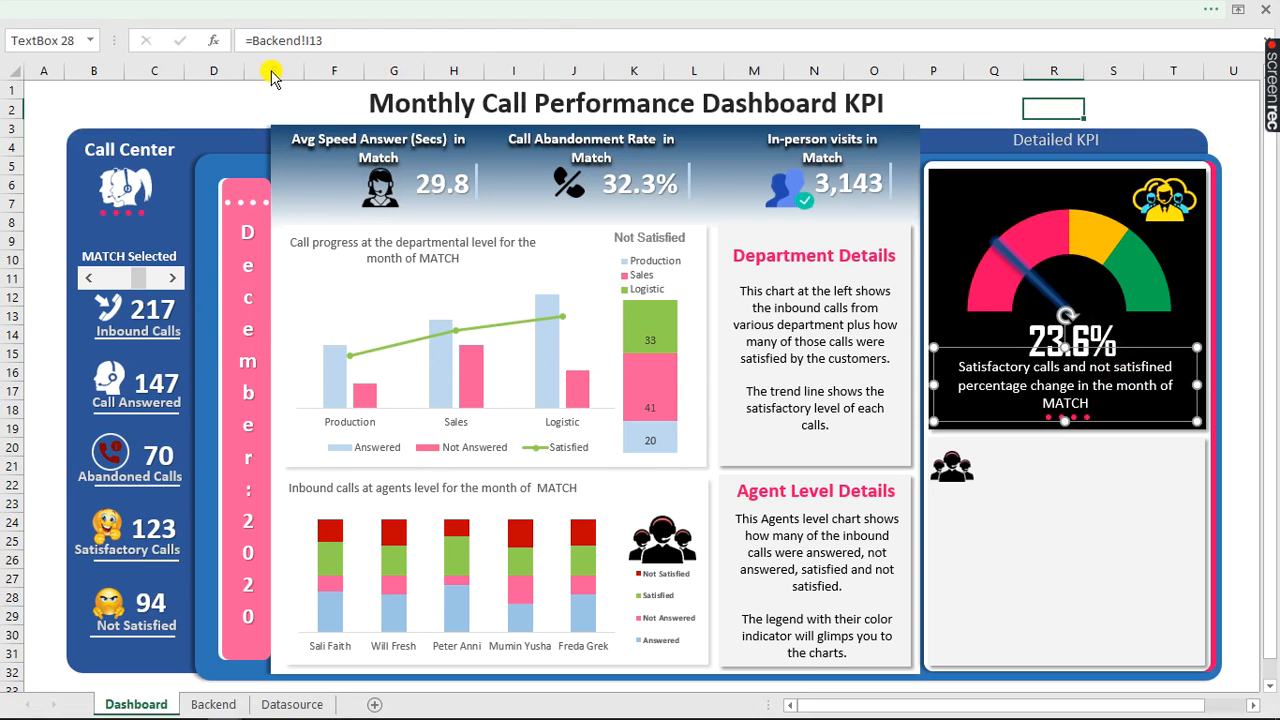
key("ctrl+shift+F1")
left_click(323, 78)
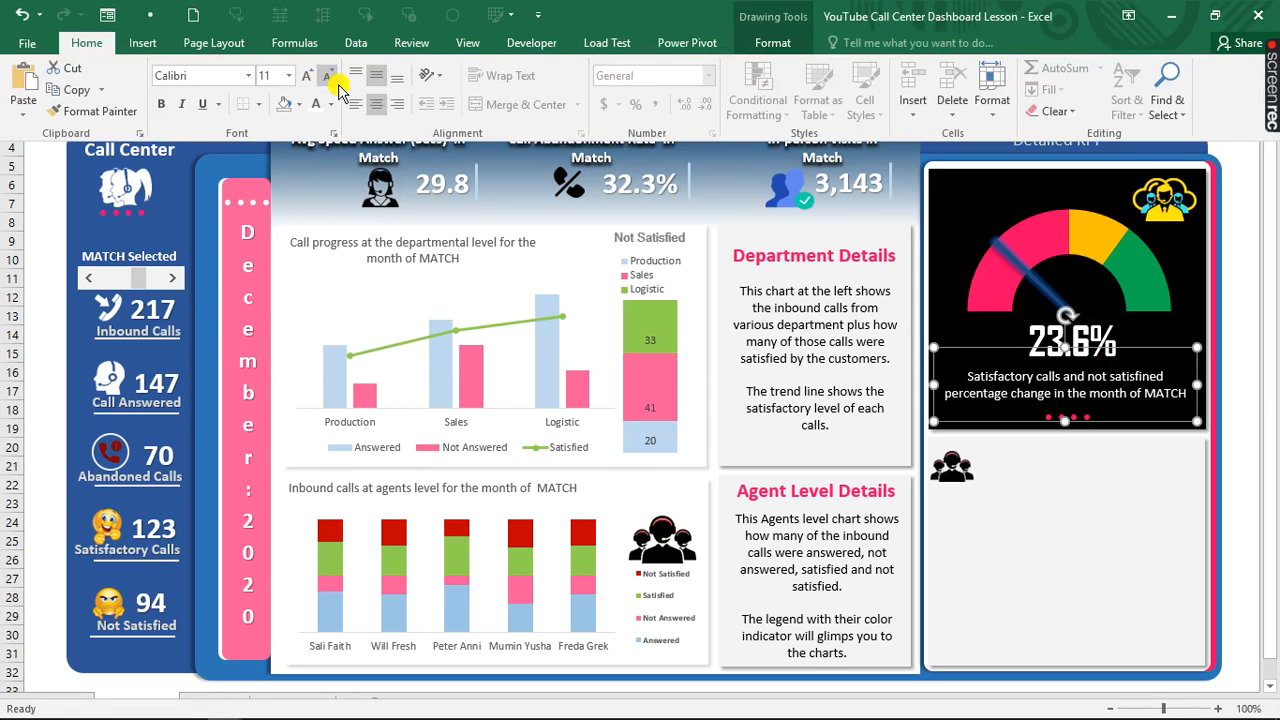
left_click(305, 77)
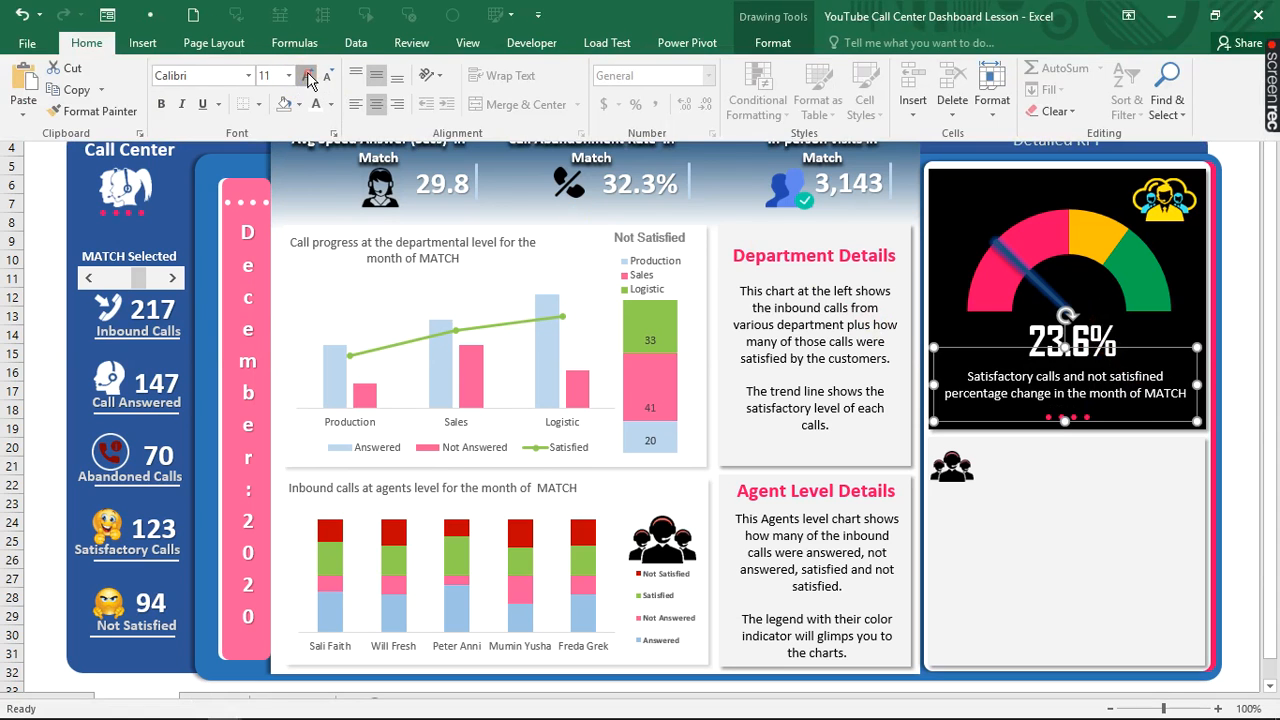
key("ctrl+shift+F1")
left_click(1232, 241)
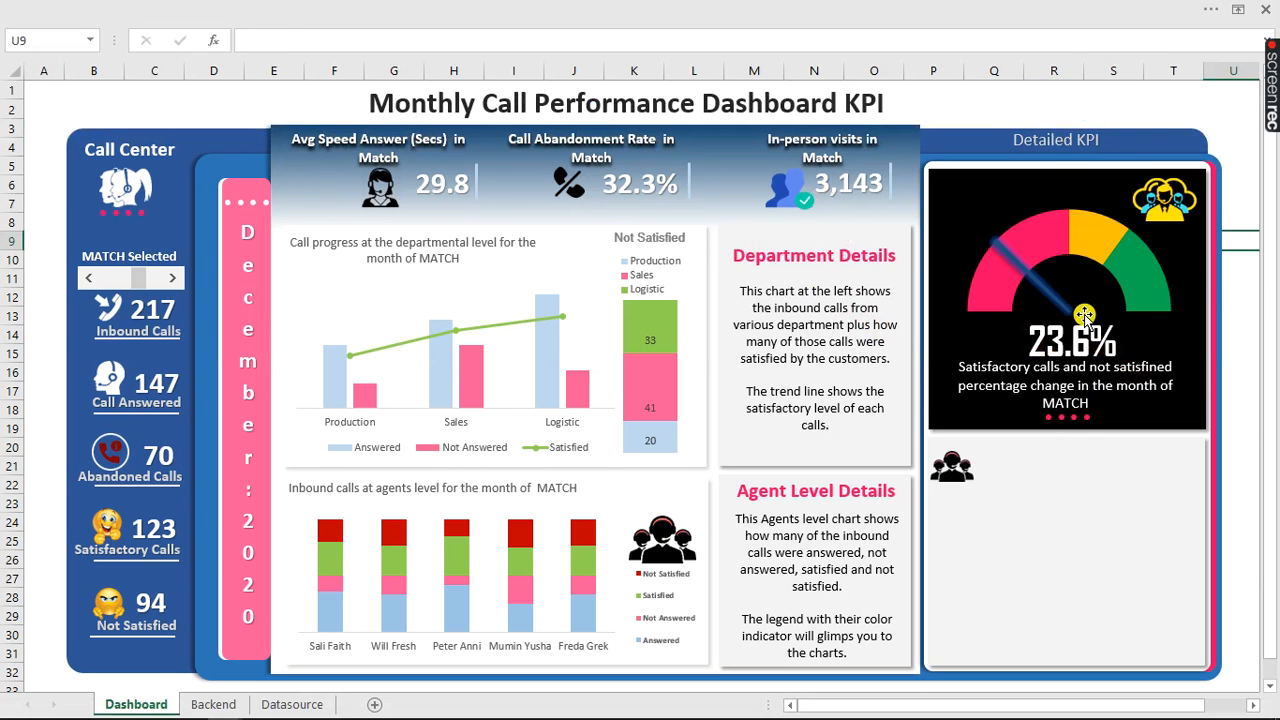
- Move the speedometer chart slightly up within the black card, away from the percentage value
left_click(1072, 186)
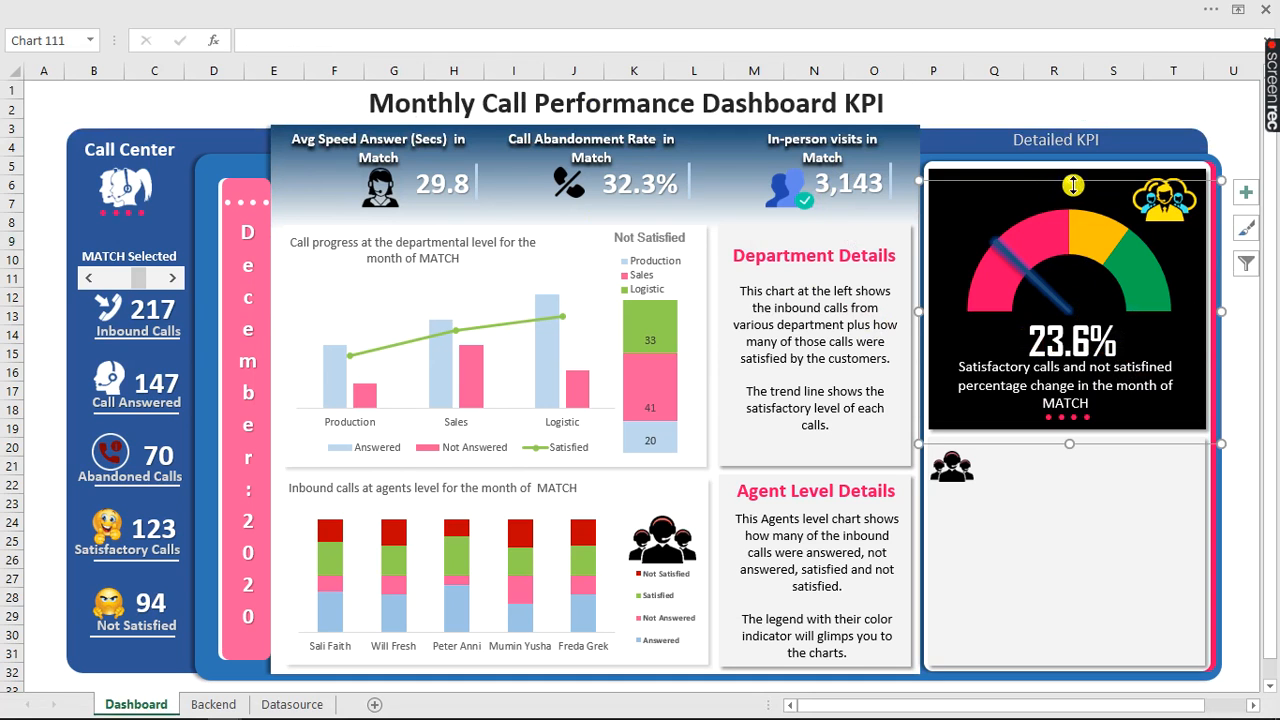
left_click(1080, 182)
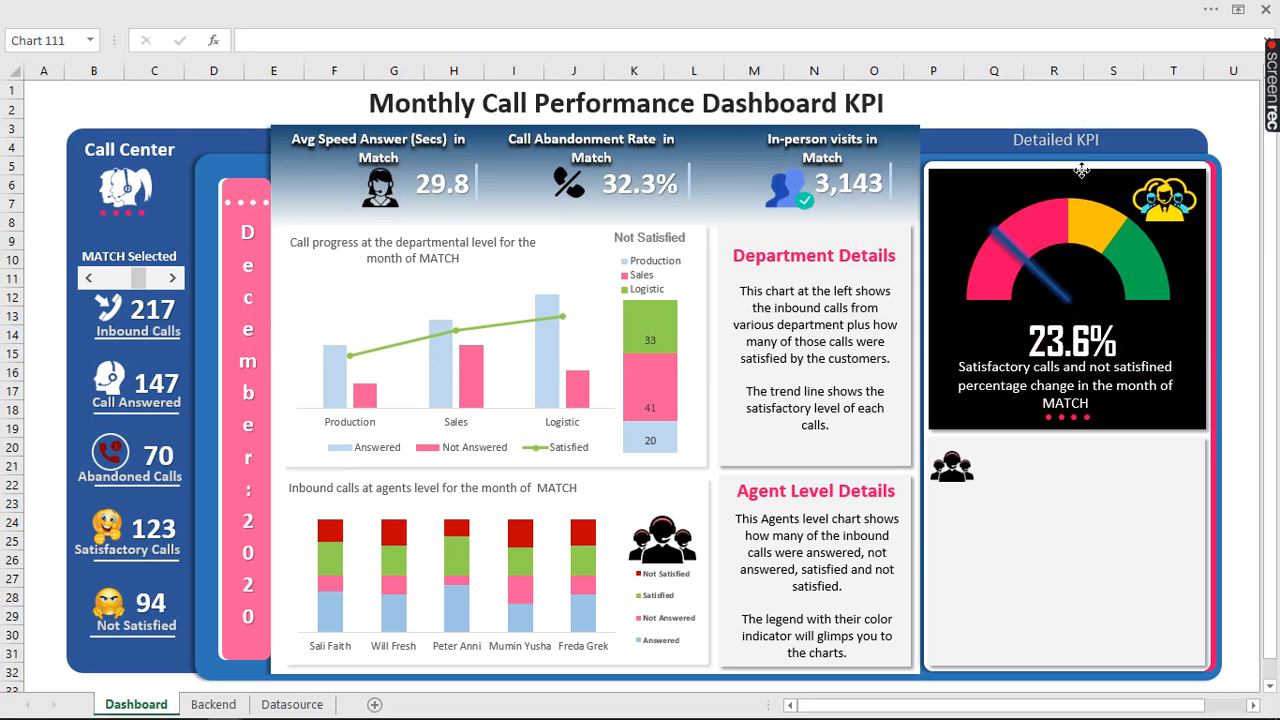
left_click(1081, 167)
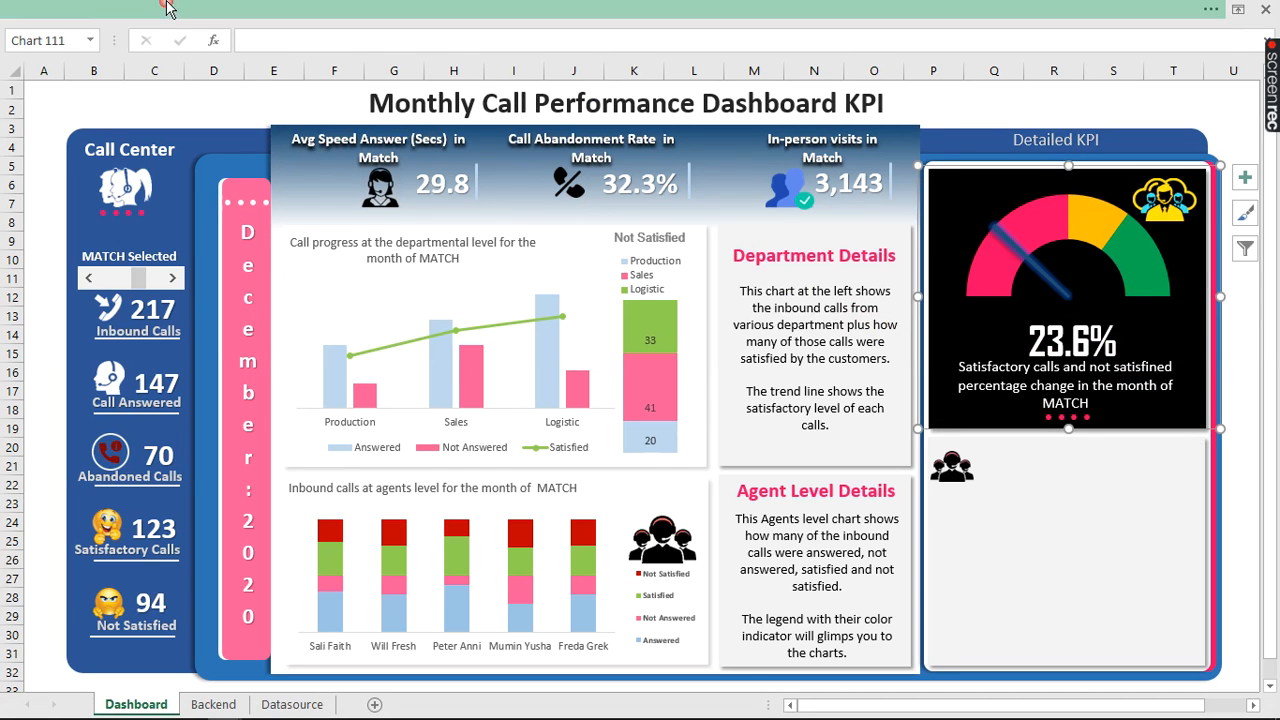
- Draw a flowchart connector circle about 0.31" across and place it over the base of the speedometer's pointer
left_click(500, 9)
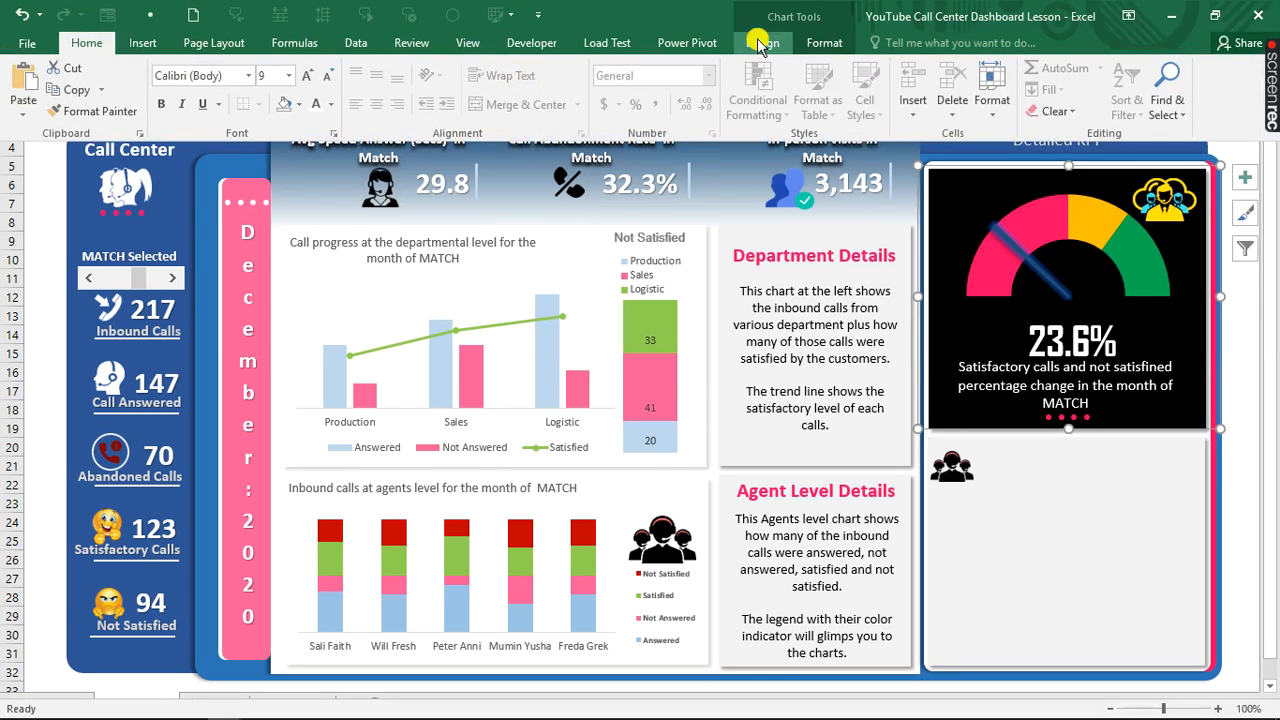
left_click(837, 48)
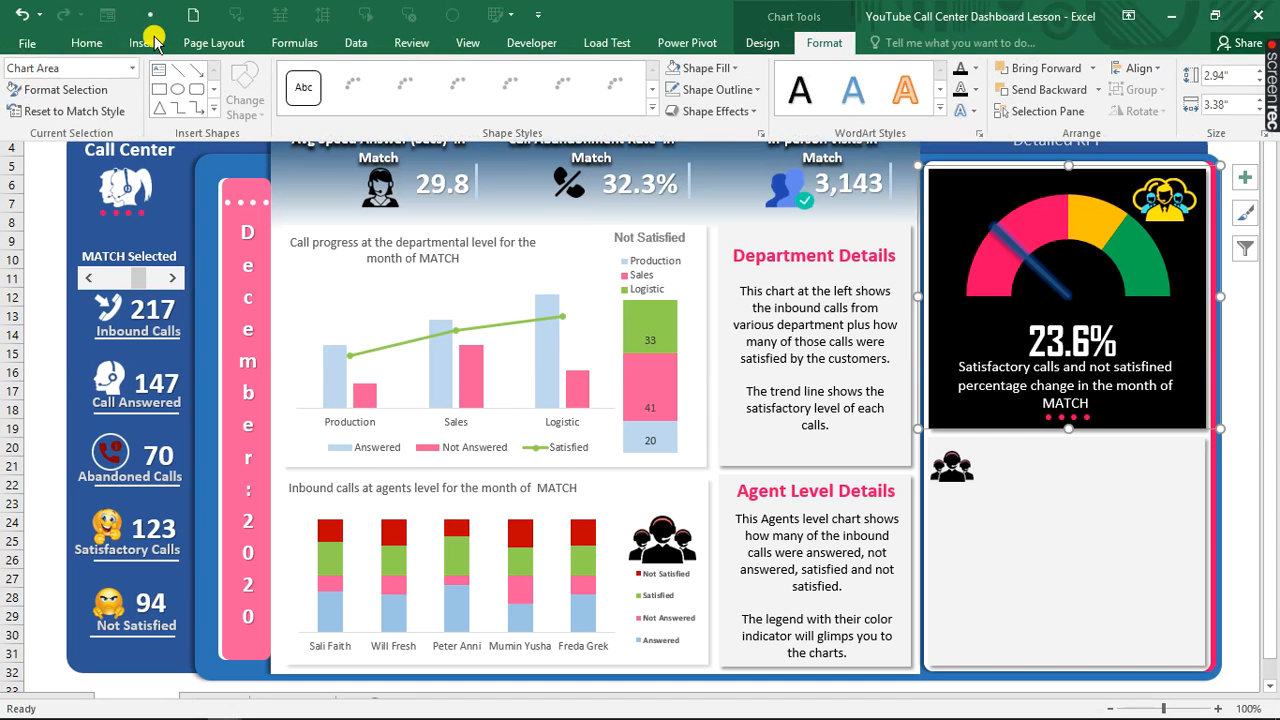
left_click(213, 109)
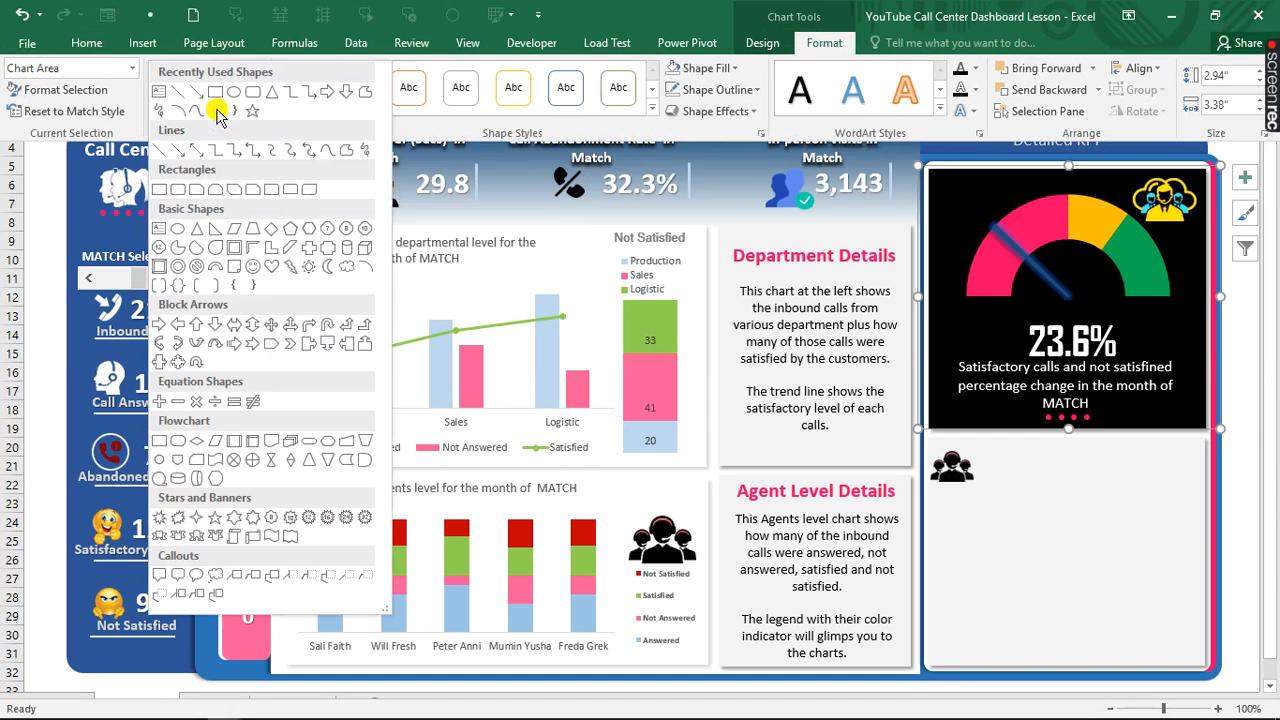
left_click(157, 465)
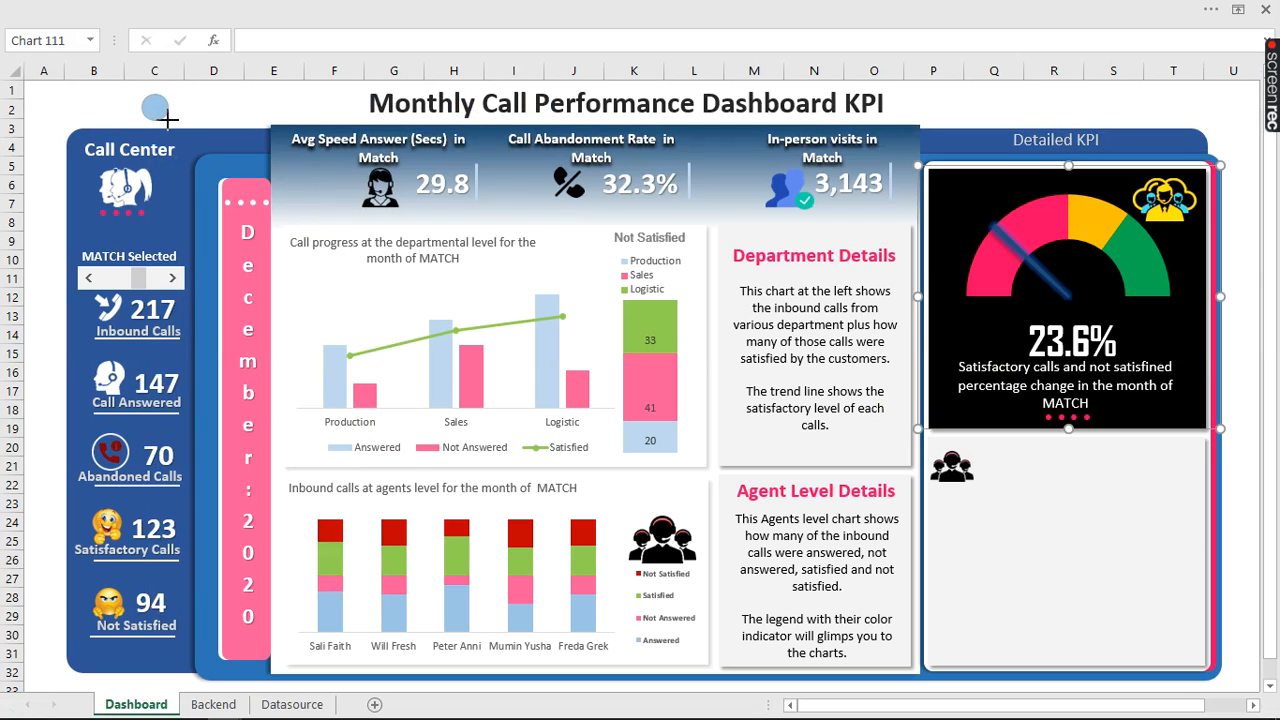
left_click_drag(137, 90, 174, 126)
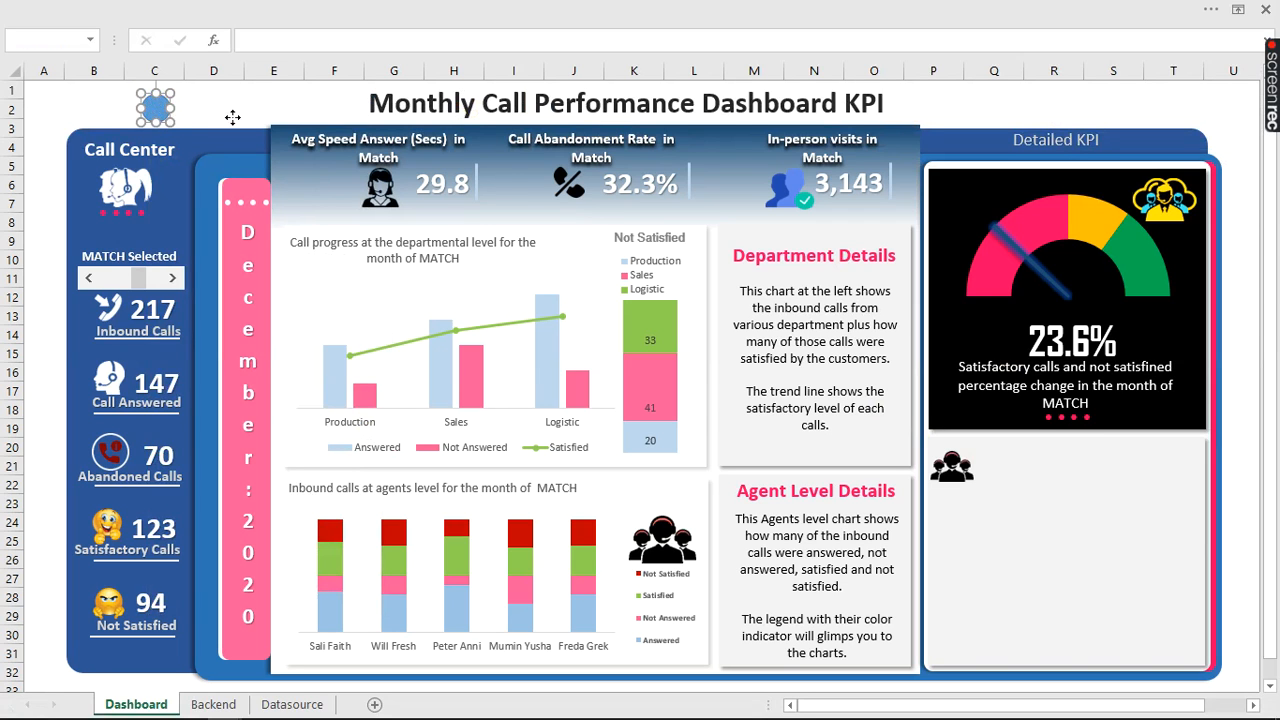
left_click_drag(155, 107, 1067, 290)
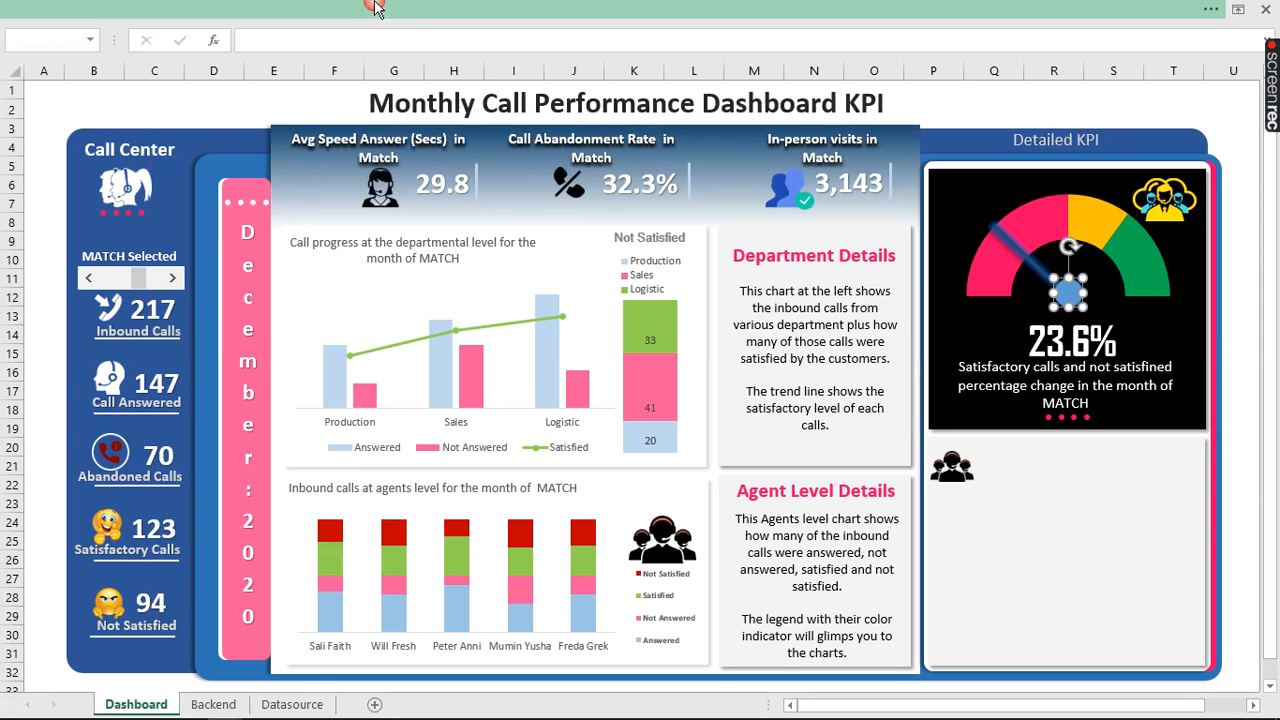
- Fill the circle at the pointer's base with the recently used dark crimson colour
left_click(443, 10)
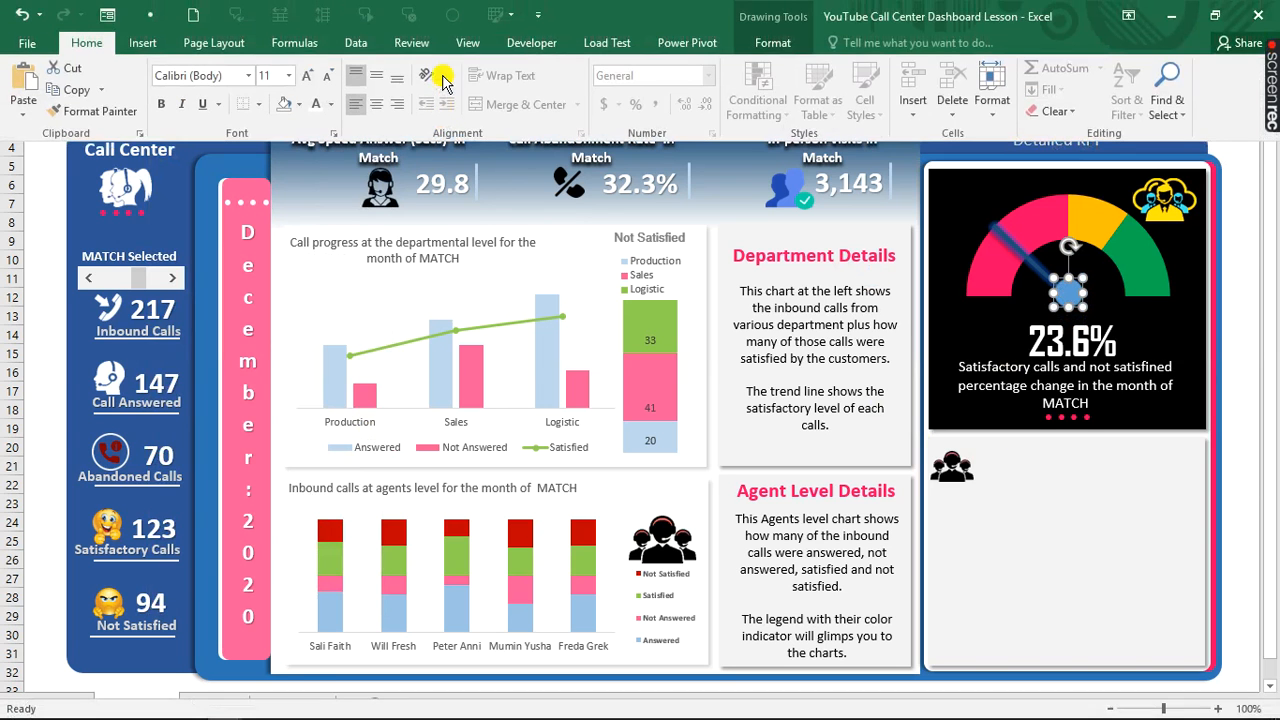
left_click(763, 42)
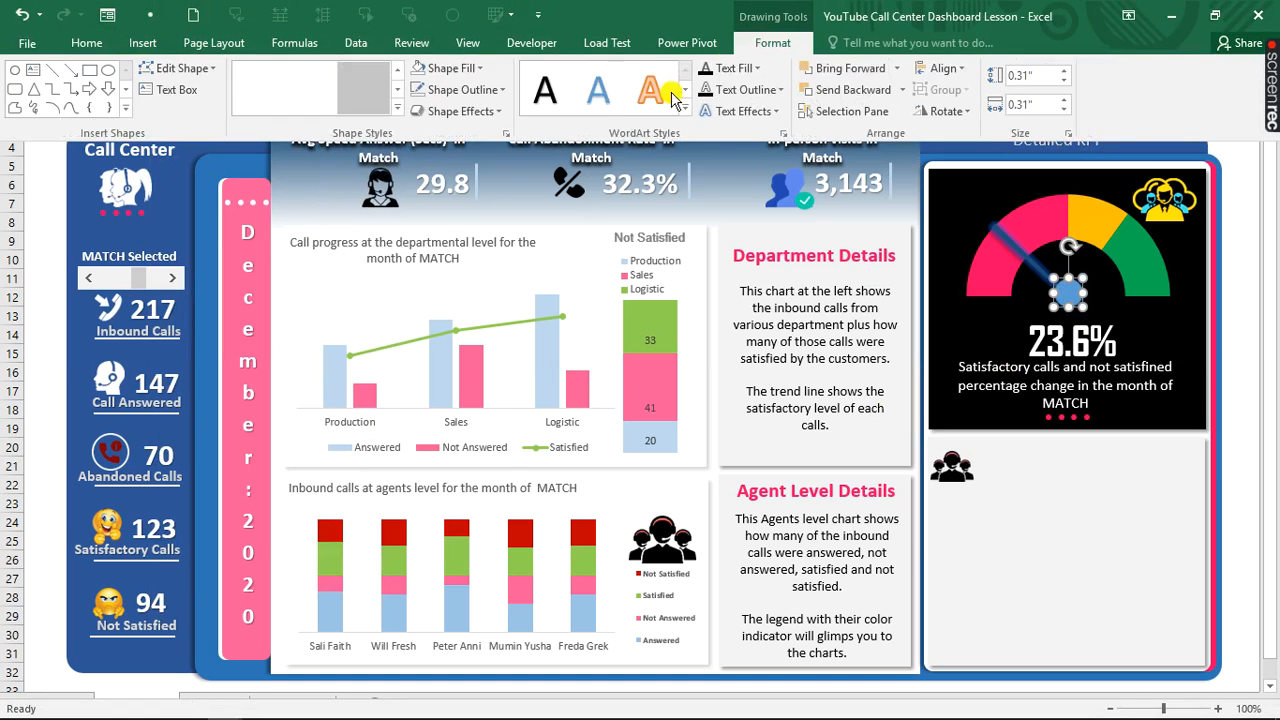
left_click(470, 68)
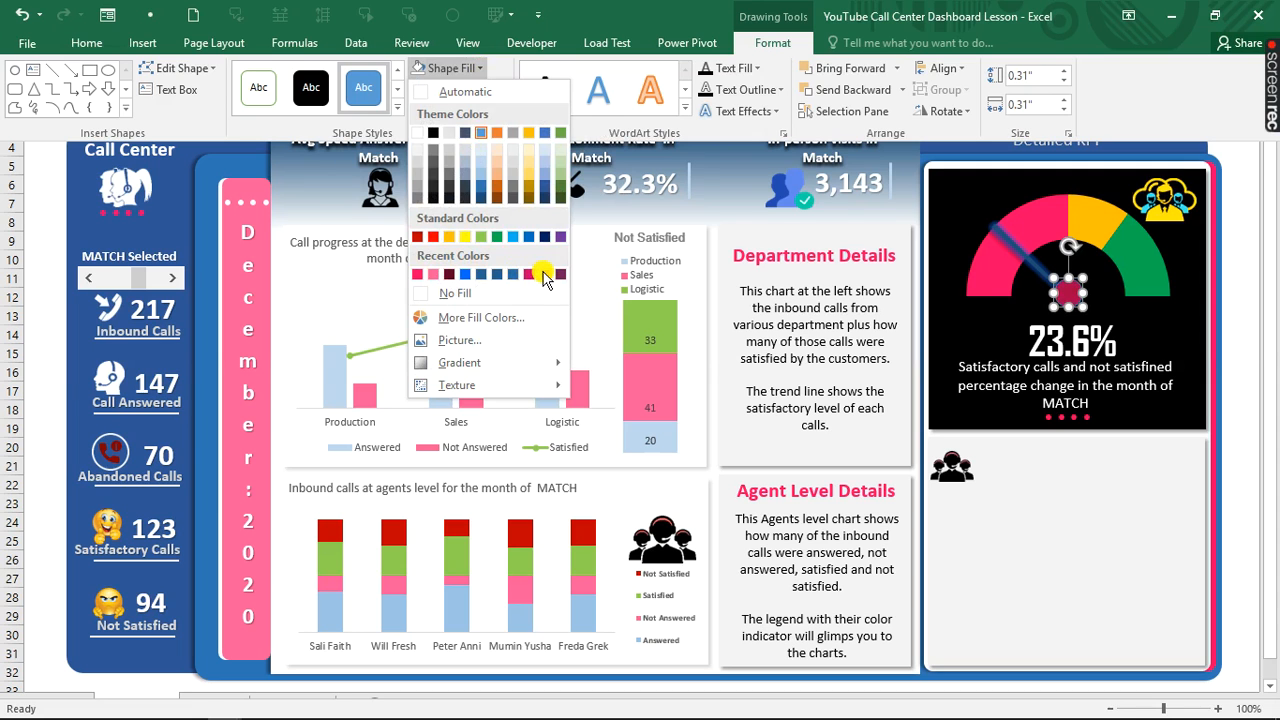
left_click(544, 274)
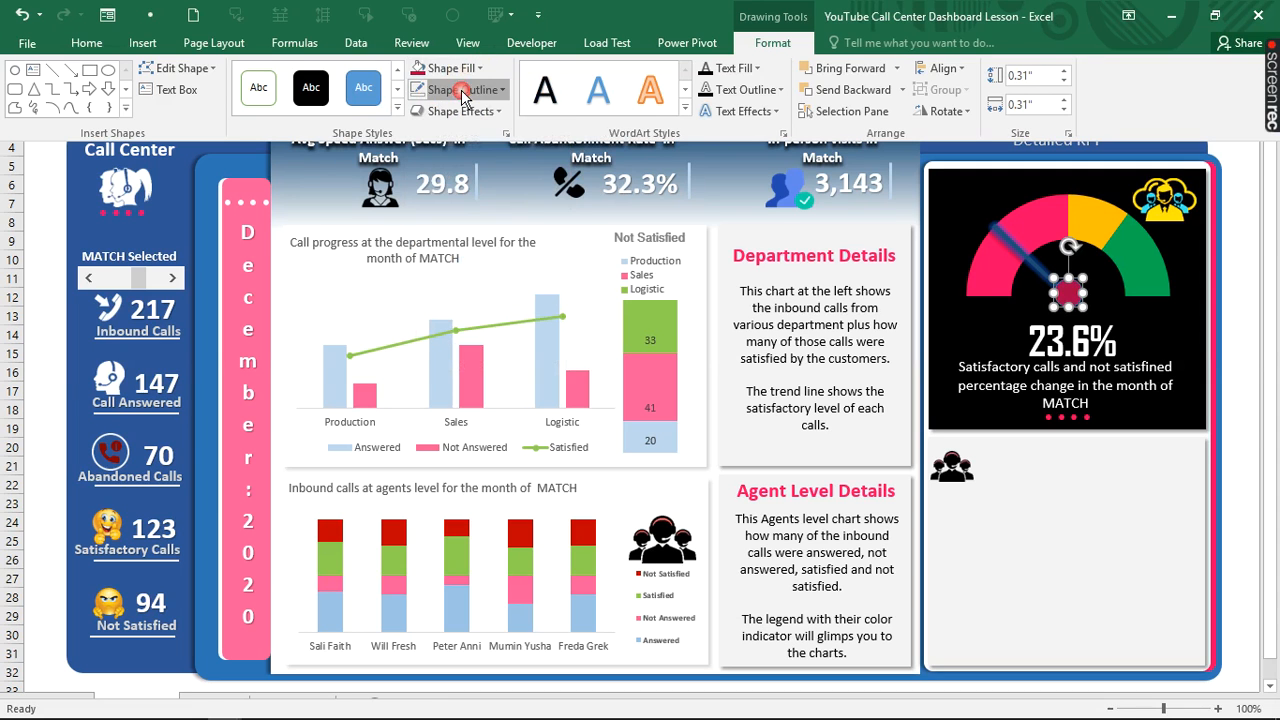
- Remove the outline of the crimson circle at the pointer's base and apply the third 3-D preset effect
left_click(455, 89)
left_click(419, 315)
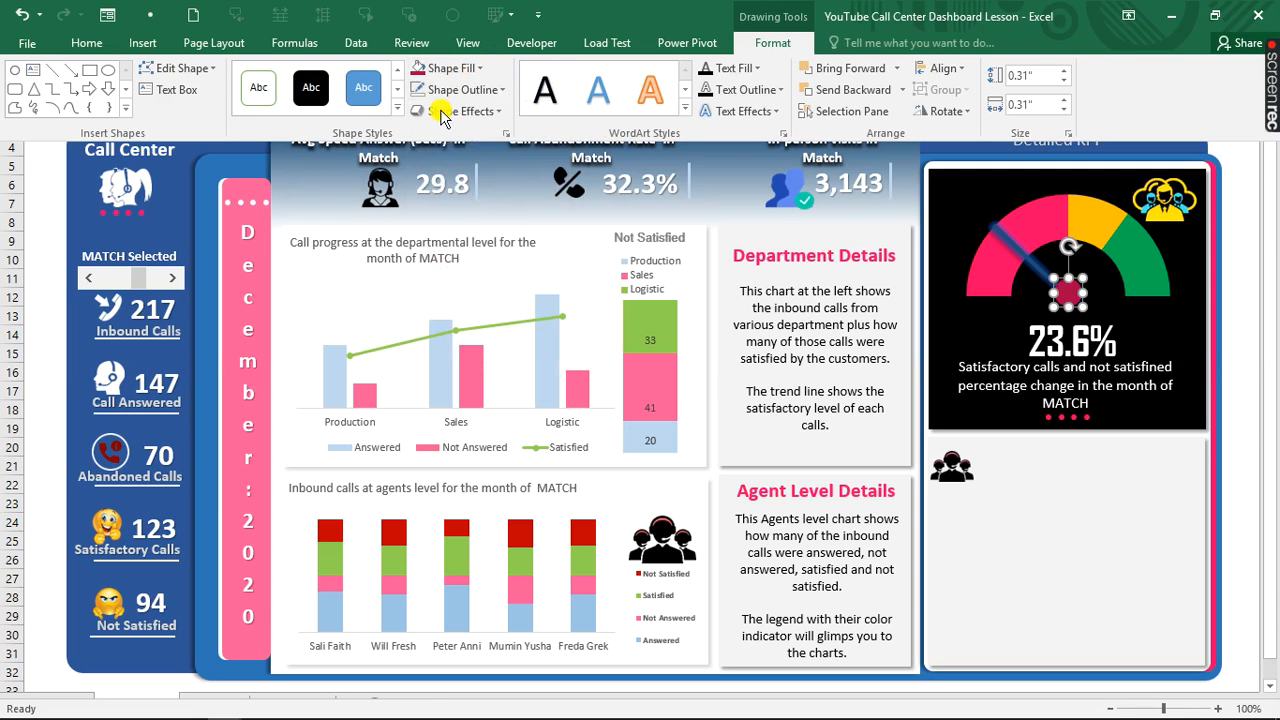
left_click(445, 111)
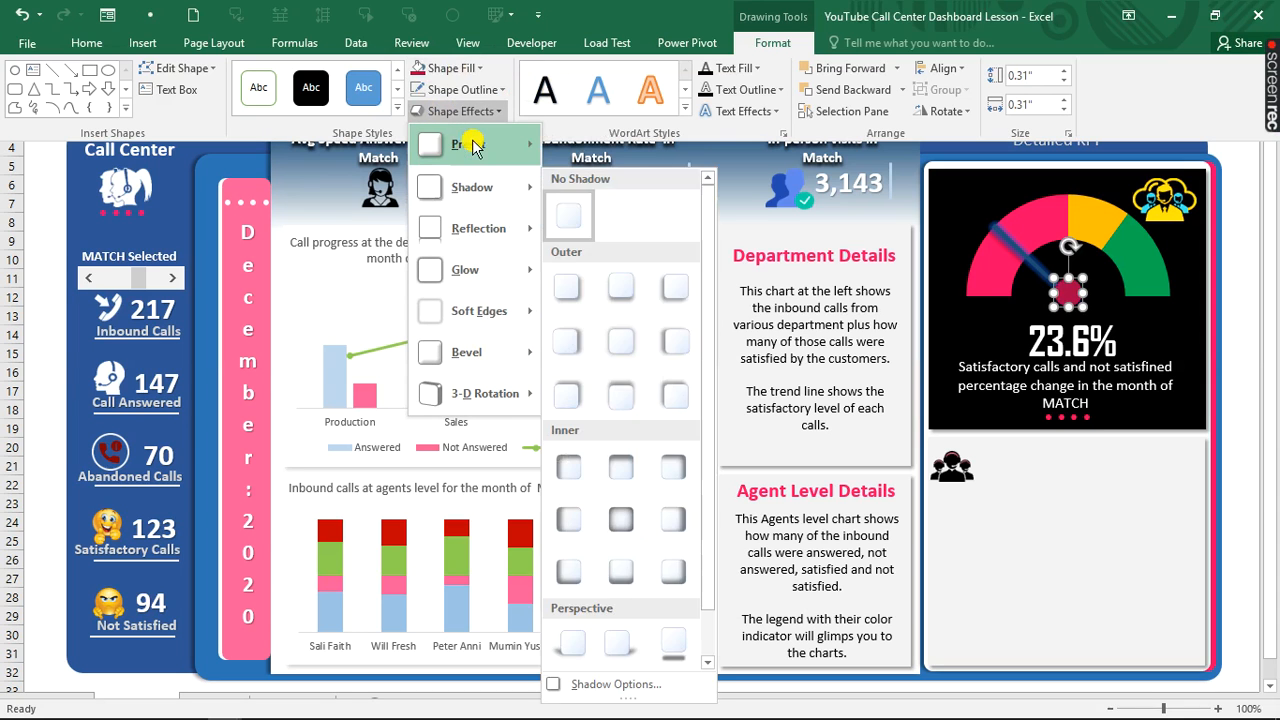
mouse_move(478, 145)
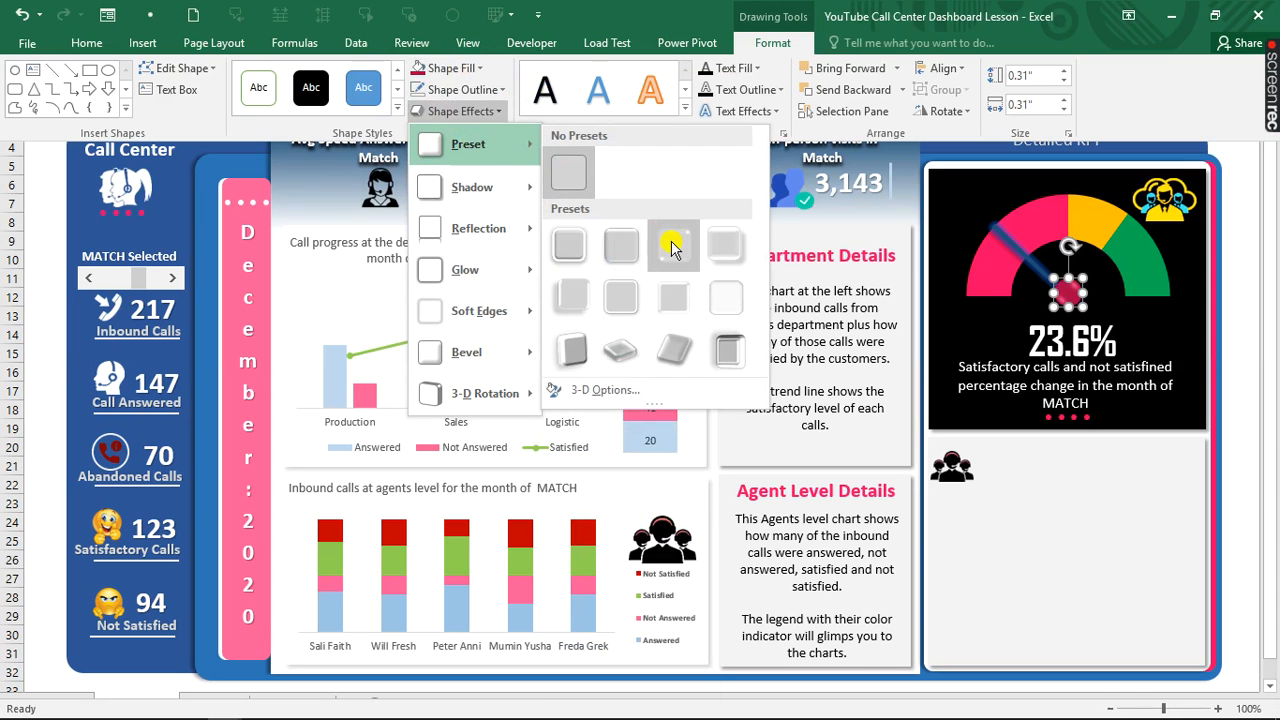
left_click(671, 247)
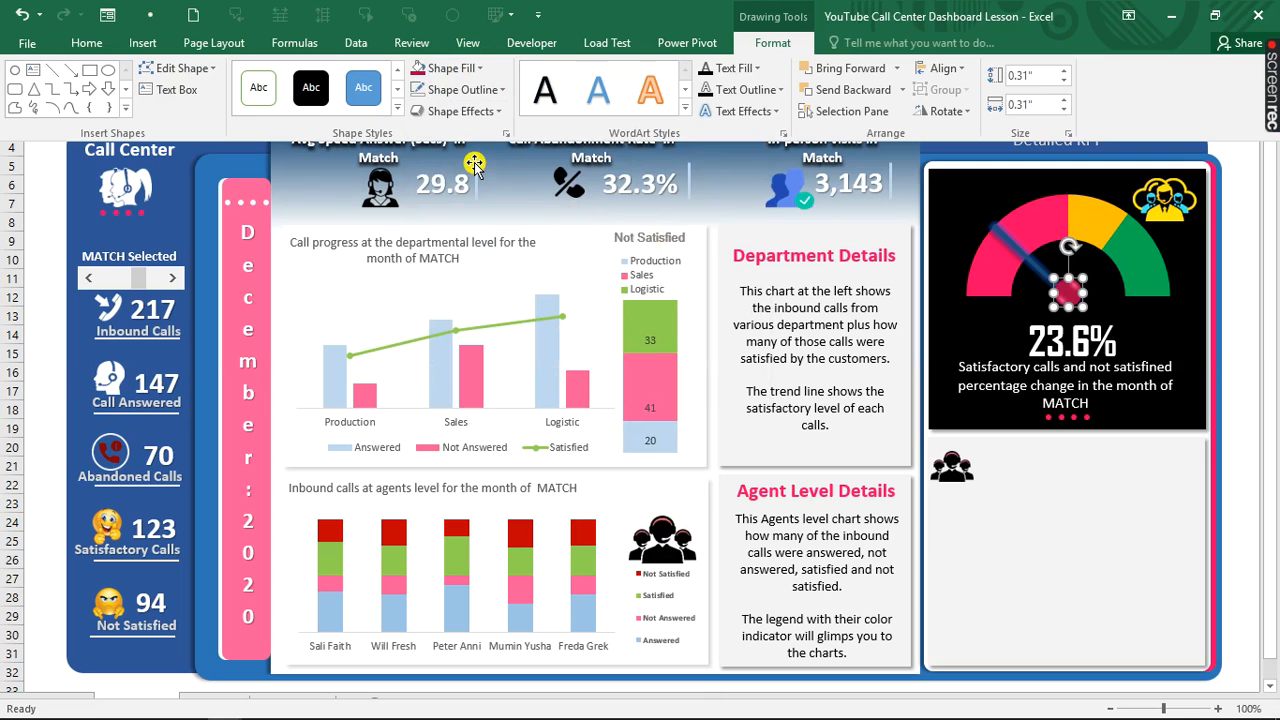
- Draw a smaller flowchart connector circle about 0.09" across and centre it on the crimson pointer hub
left_click(15, 72)
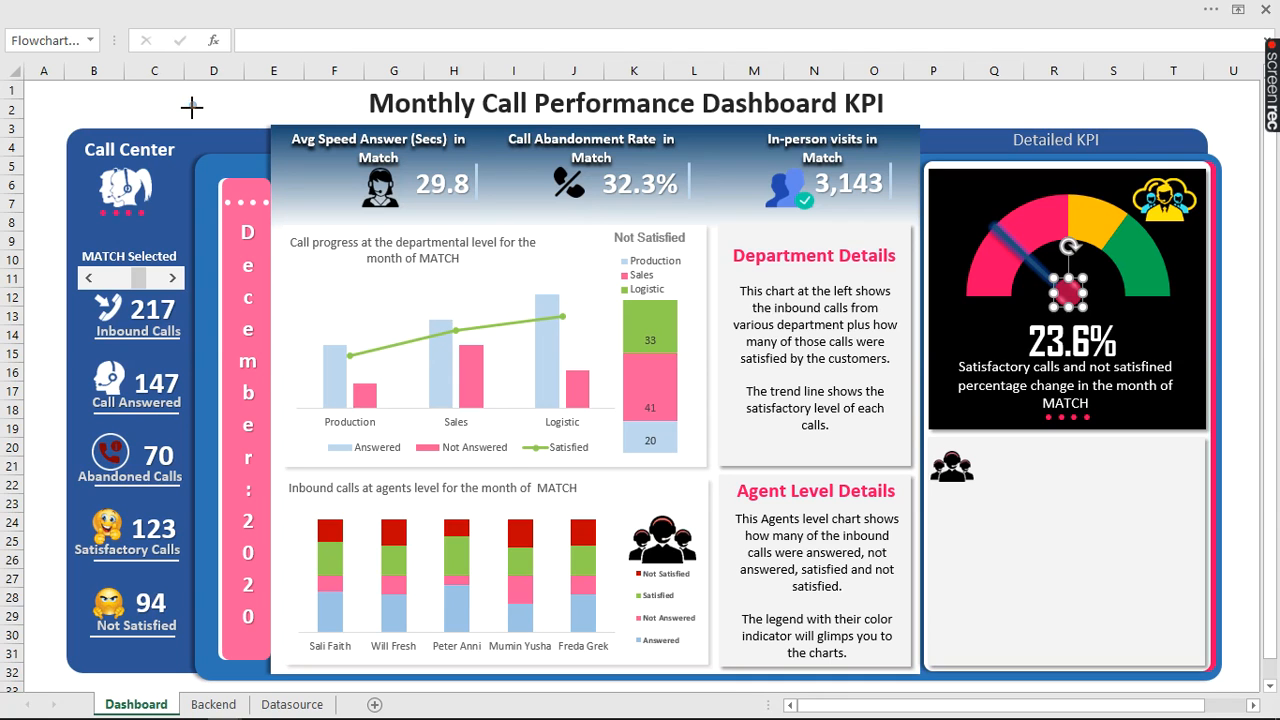
left_click(193, 108)
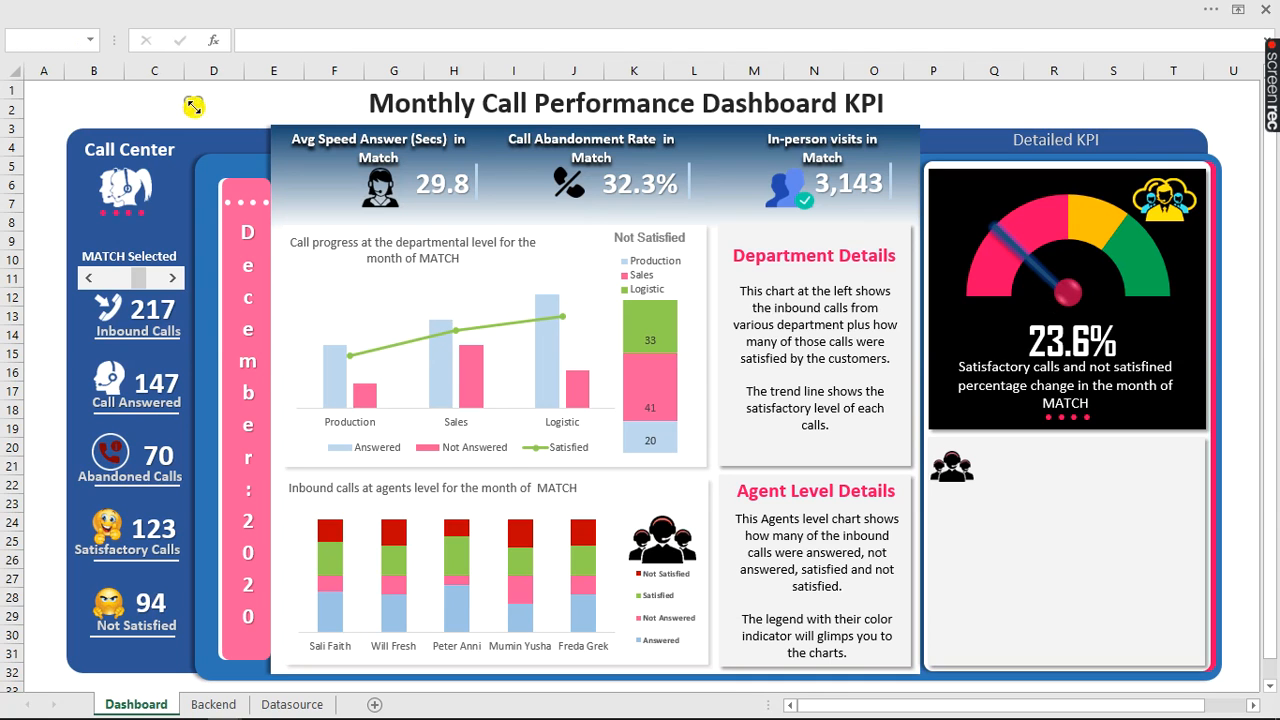
left_click(181, 101)
left_click(191, 107)
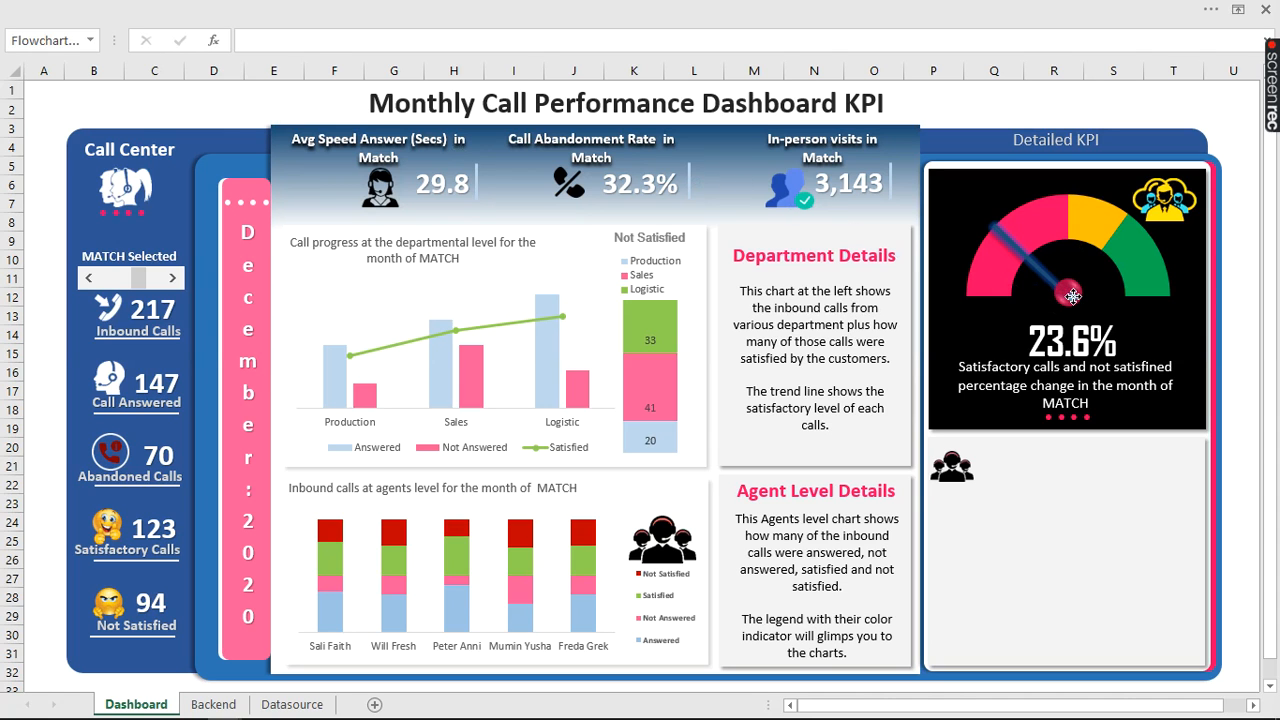
- Give the small circle on the pointer hub a white outline and a white fill
left_click(540, 10)
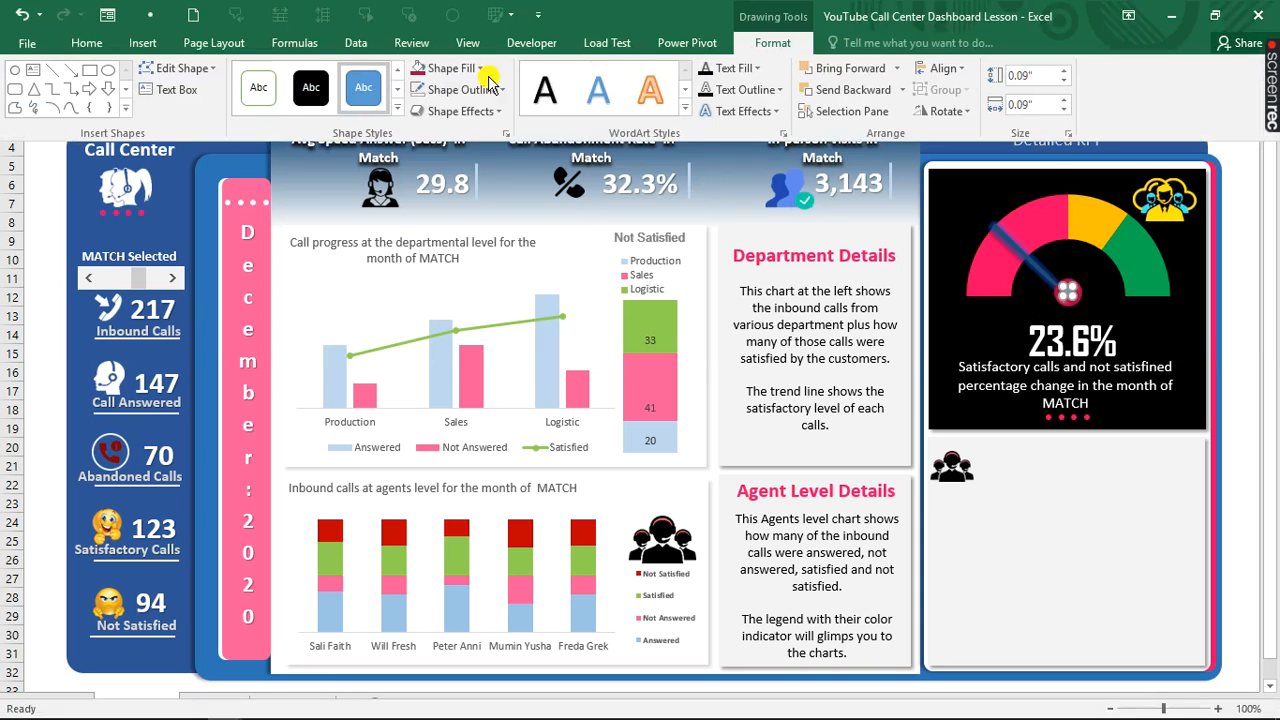
left_click(470, 90)
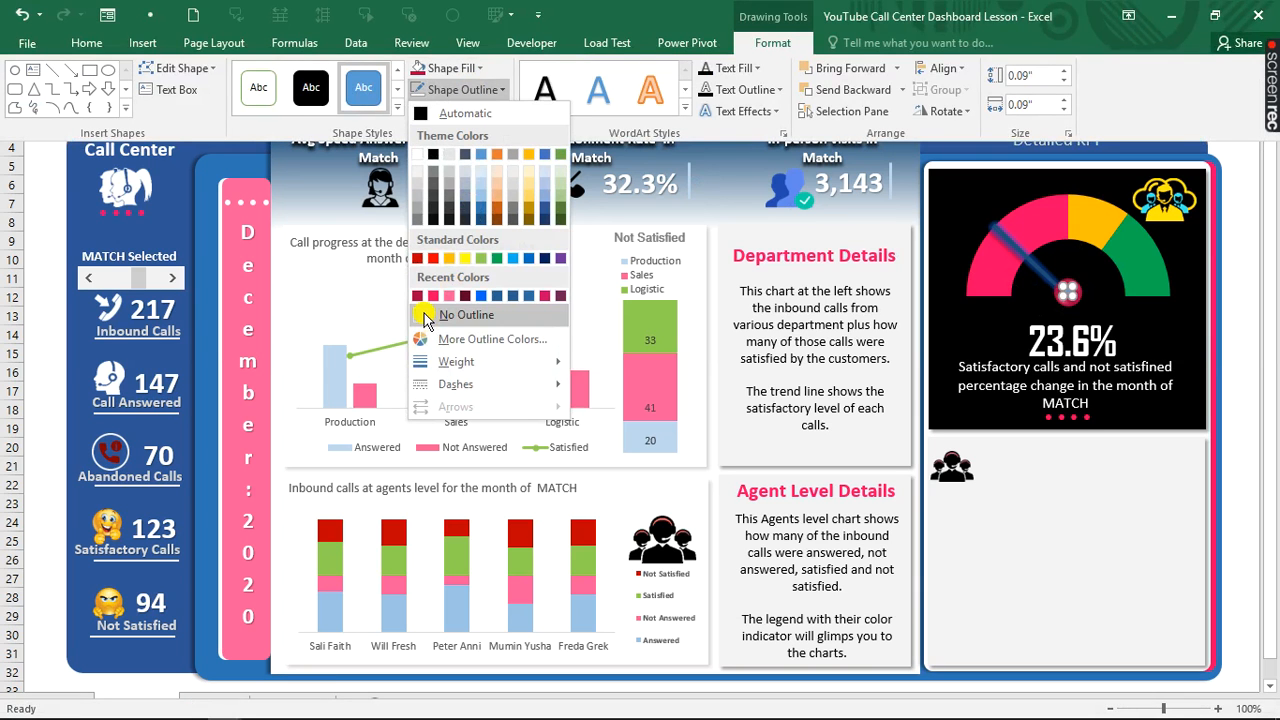
left_click(417, 155)
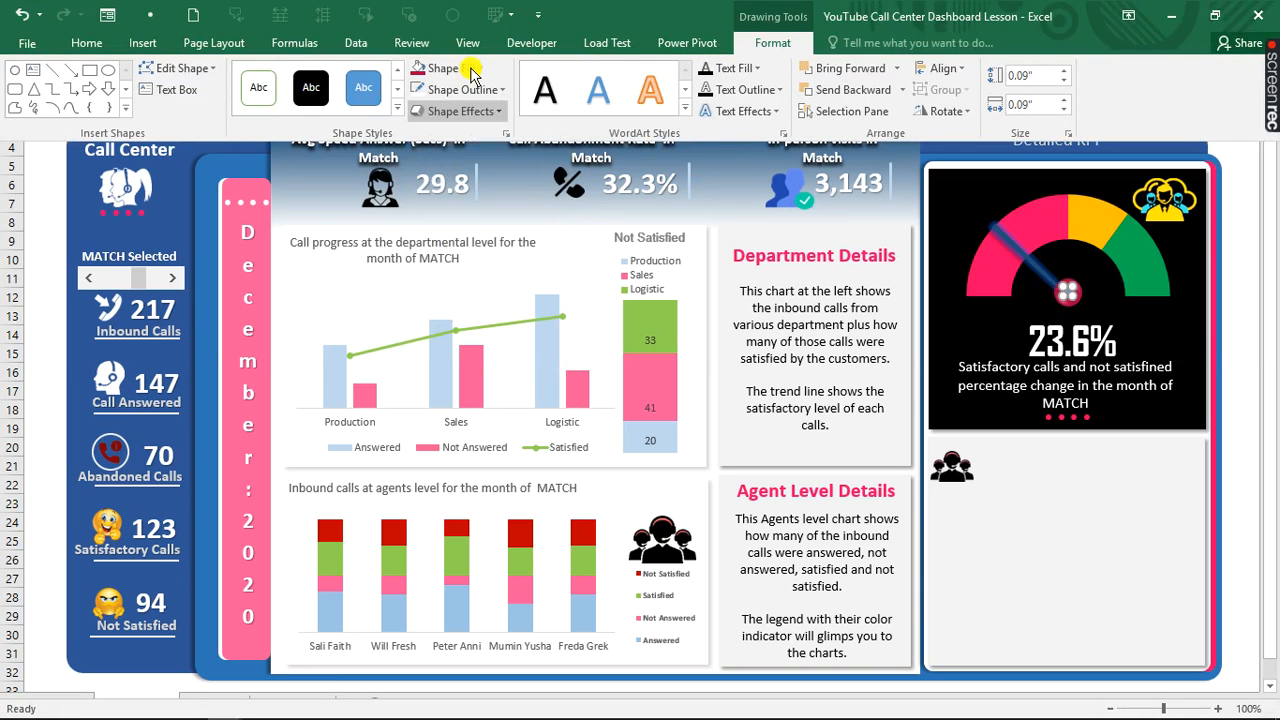
left_click(455, 68)
left_click(417, 134)
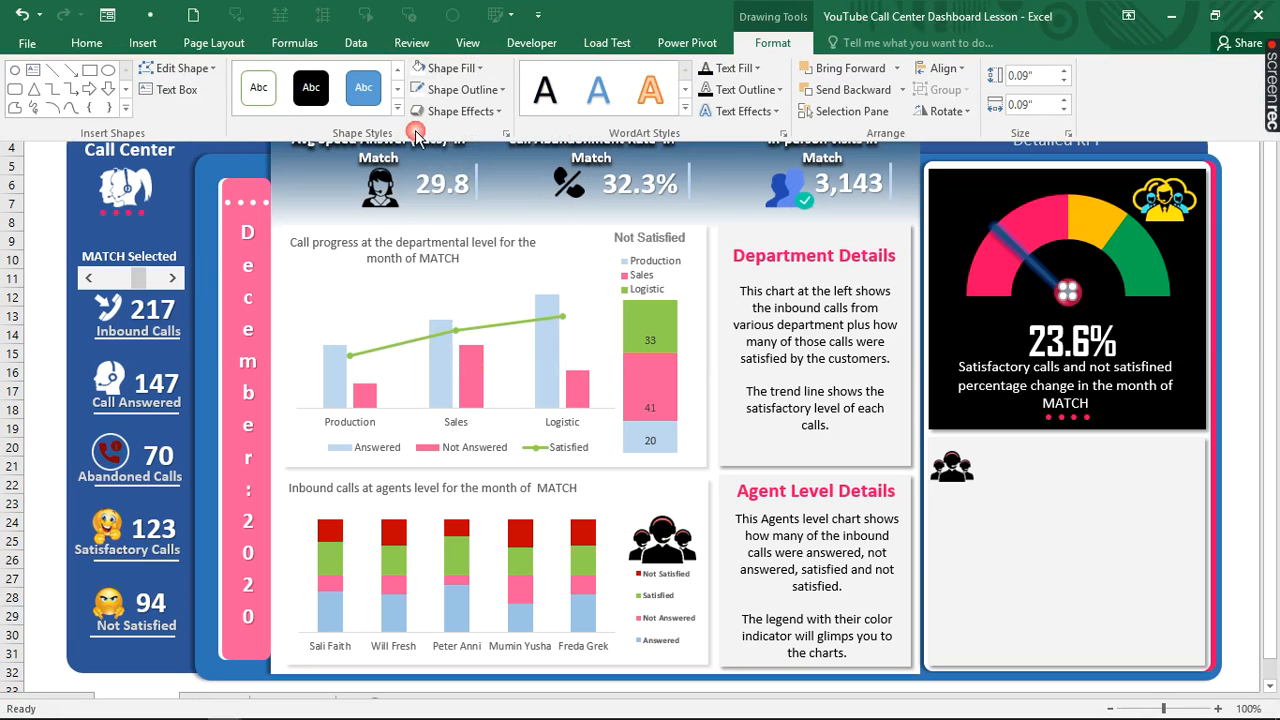
left_click(36, 172)
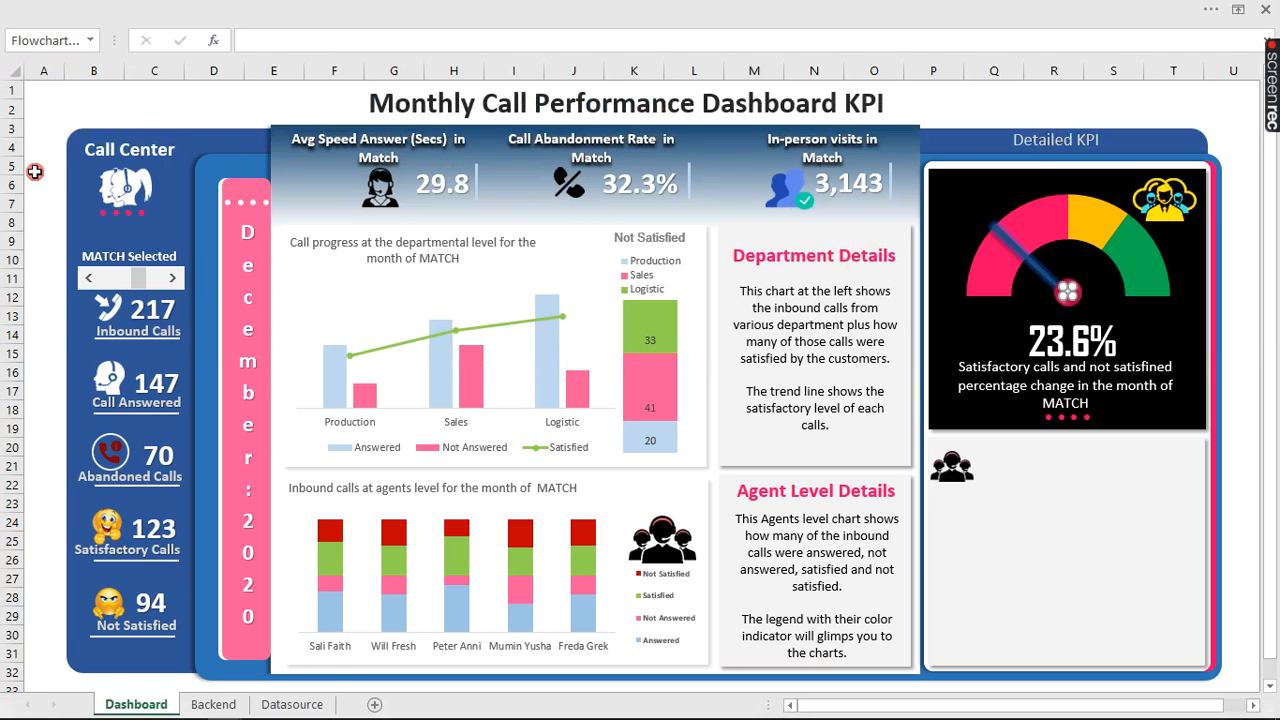
- Apply the centred inner shadow to the small white circle on the pointer hub and deselect it
left_click(1068, 291)
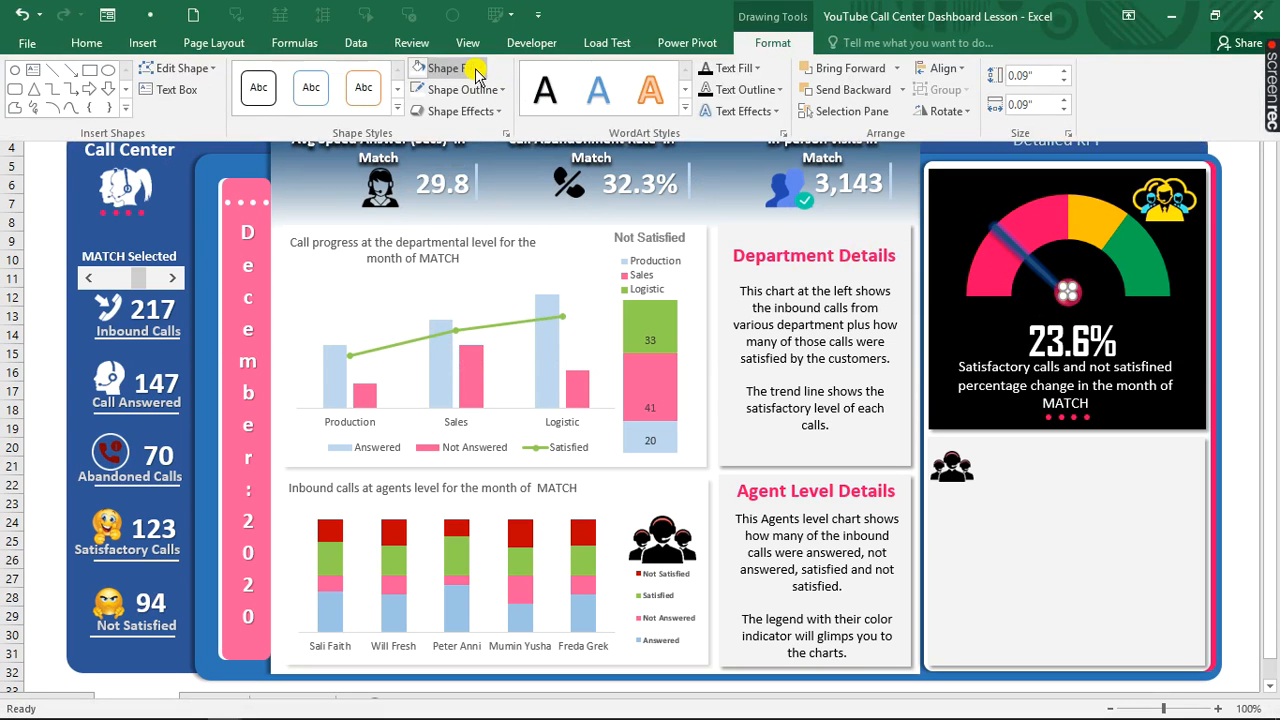
left_click(470, 89)
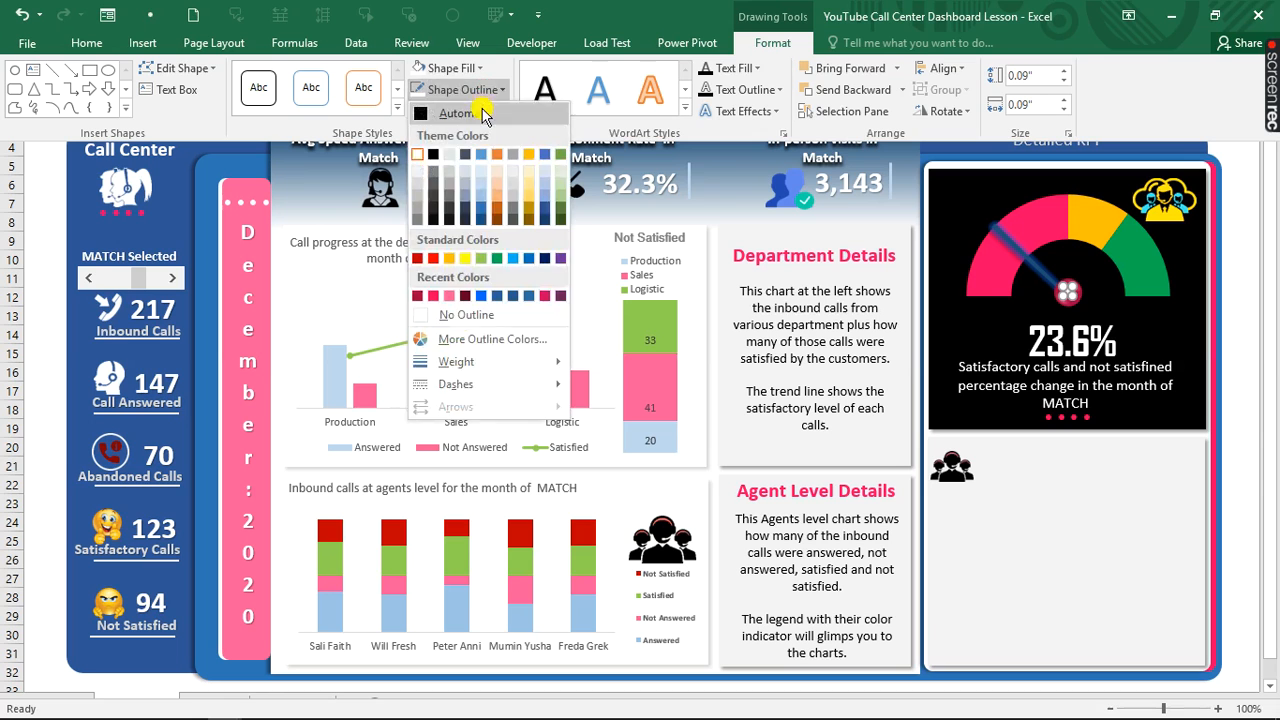
left_click(457, 108)
left_click(462, 110)
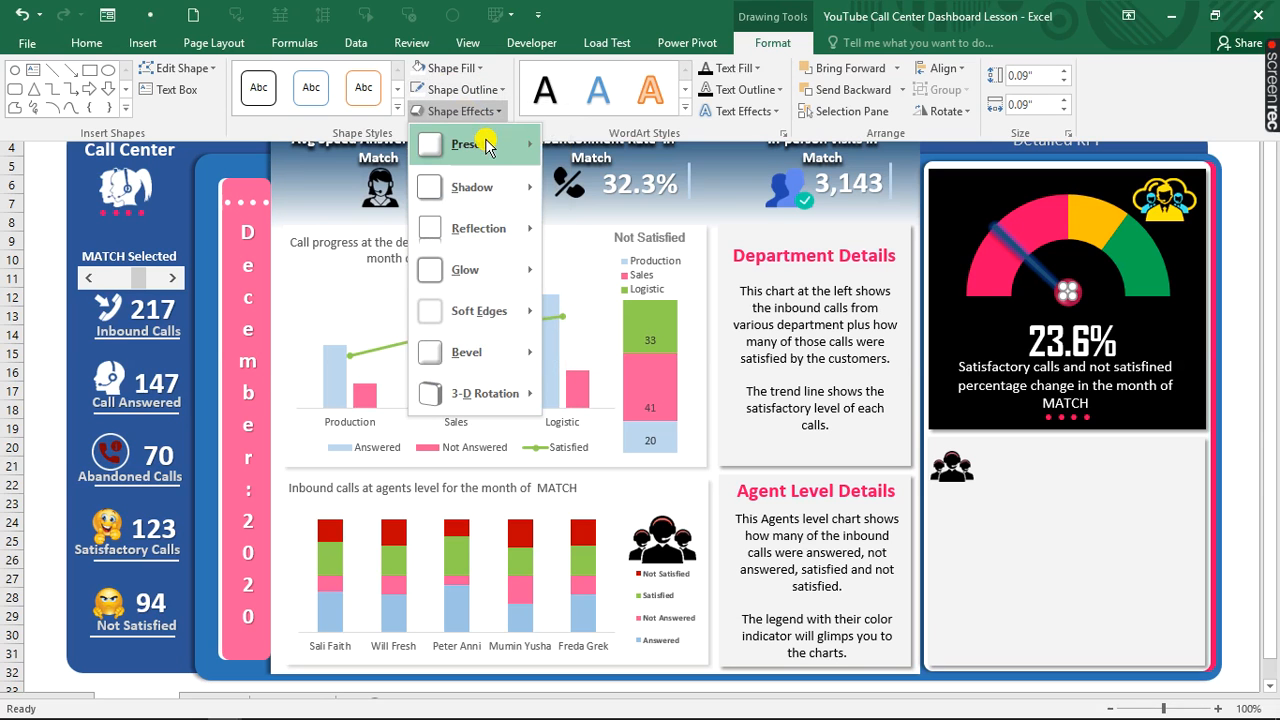
mouse_move(486, 143)
mouse_move(515, 190)
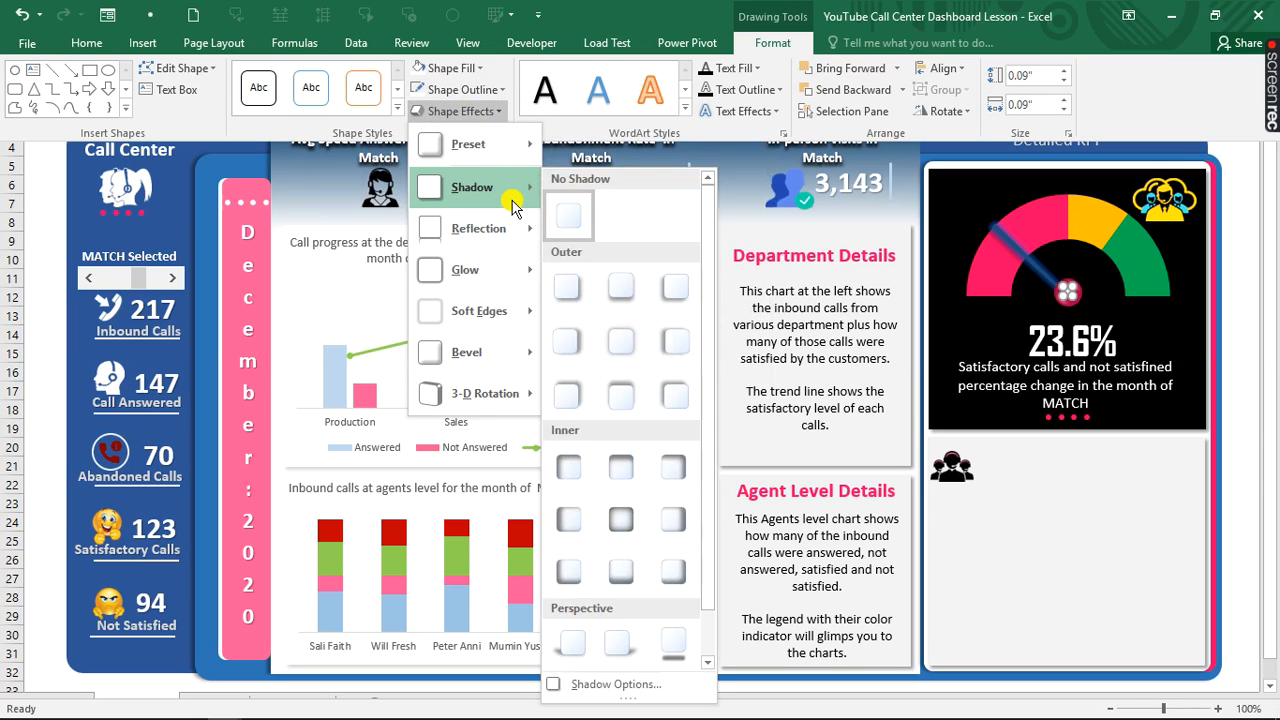
left_click(621, 519)
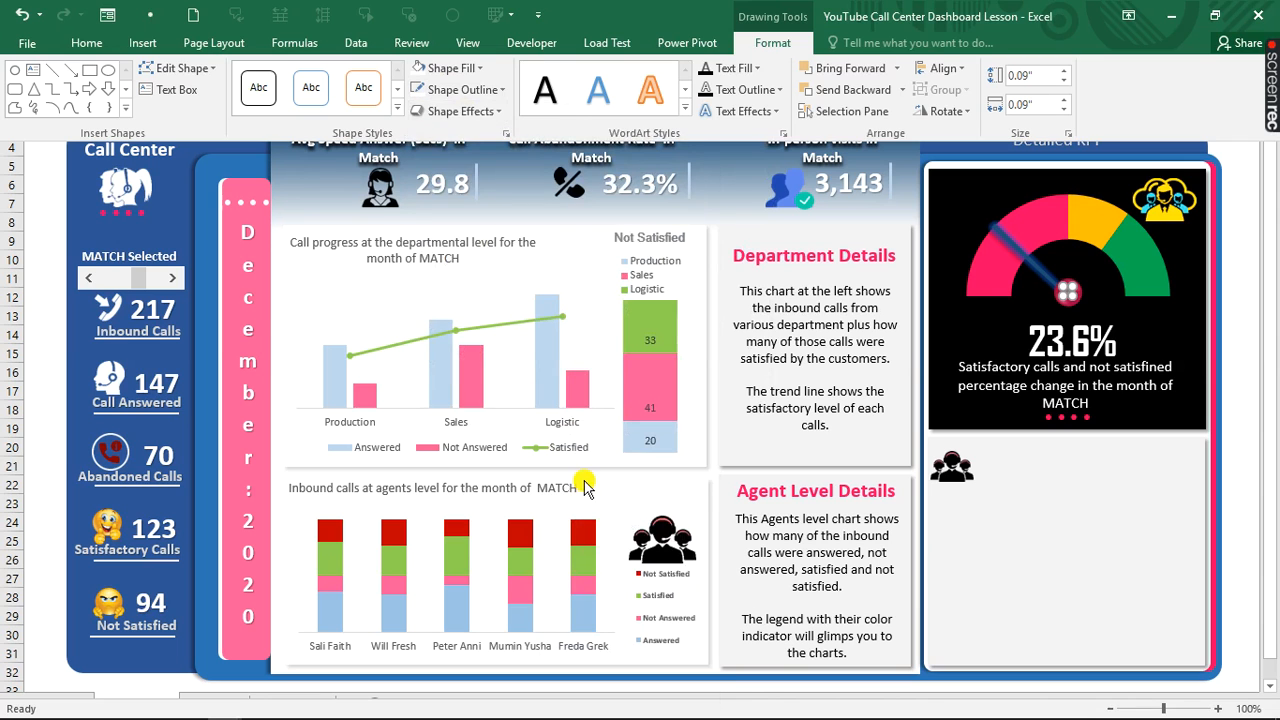
key("ctrl+shift+F1")
left_click(42, 165)
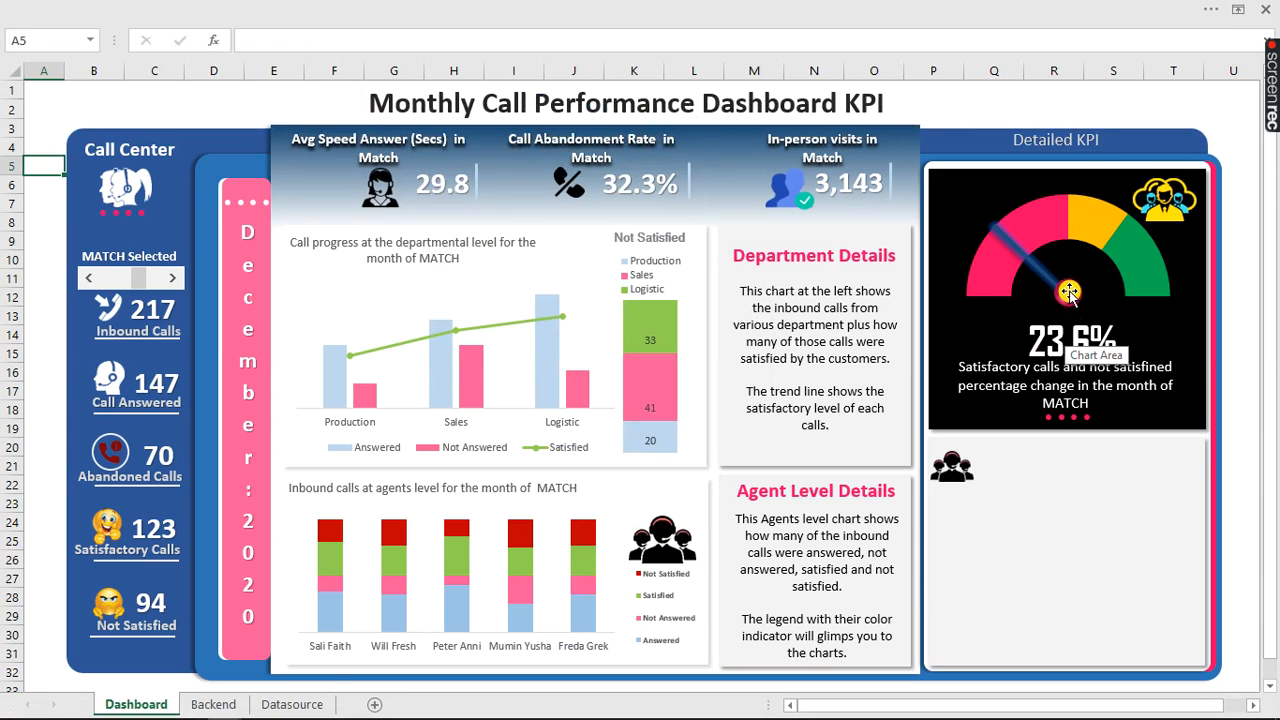
- Remove the outline from the small white circle on the pointer hub and deselect it
left_click(1069, 291)
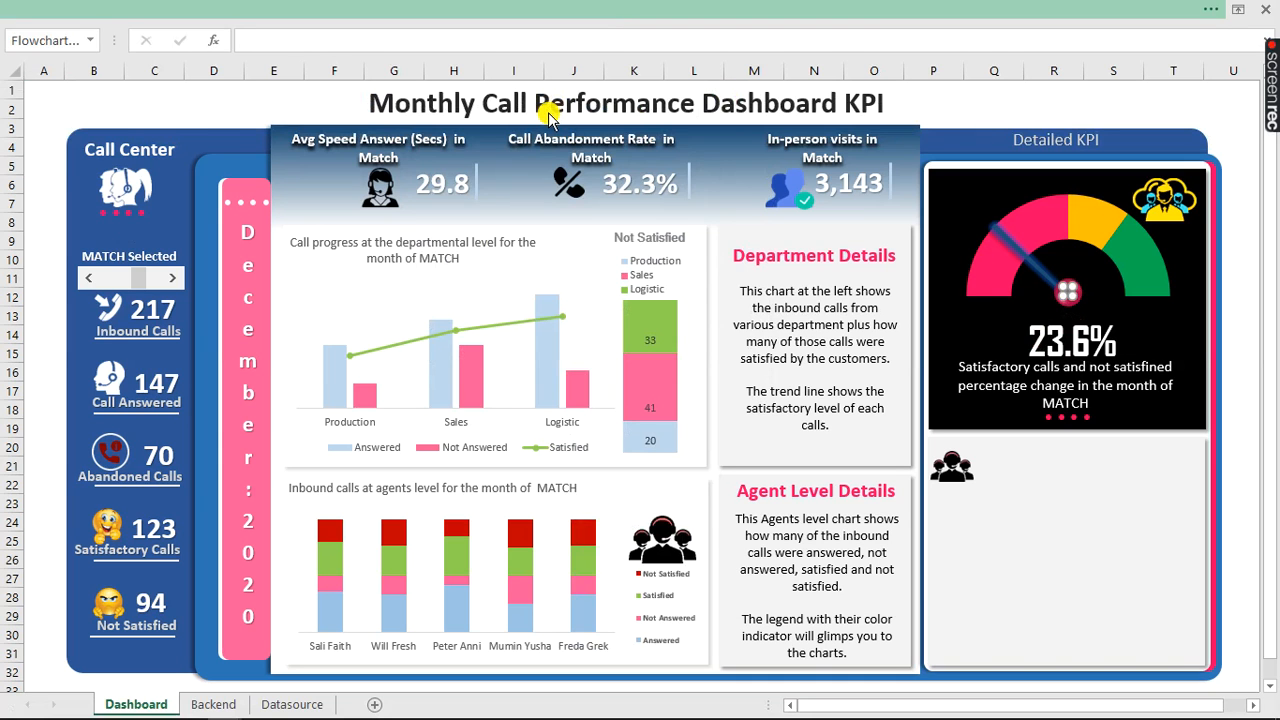
left_click(488, 84)
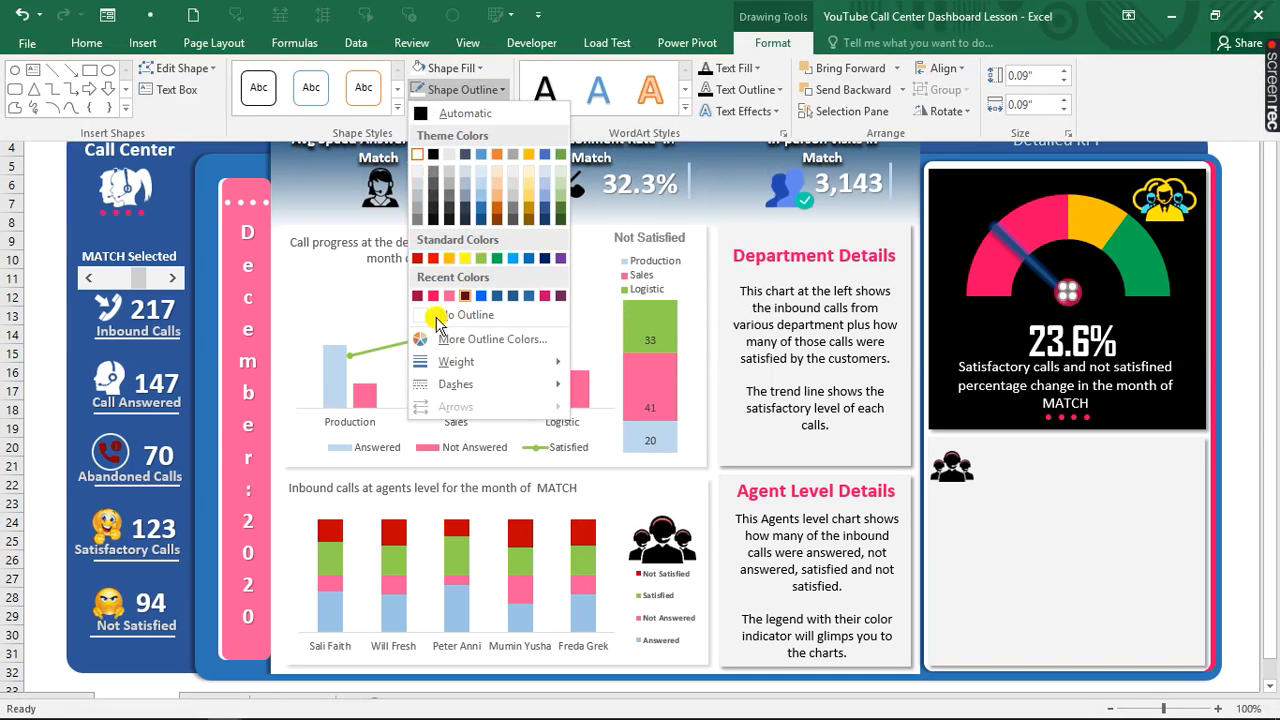
left_click(425, 318)
left_click(46, 196)
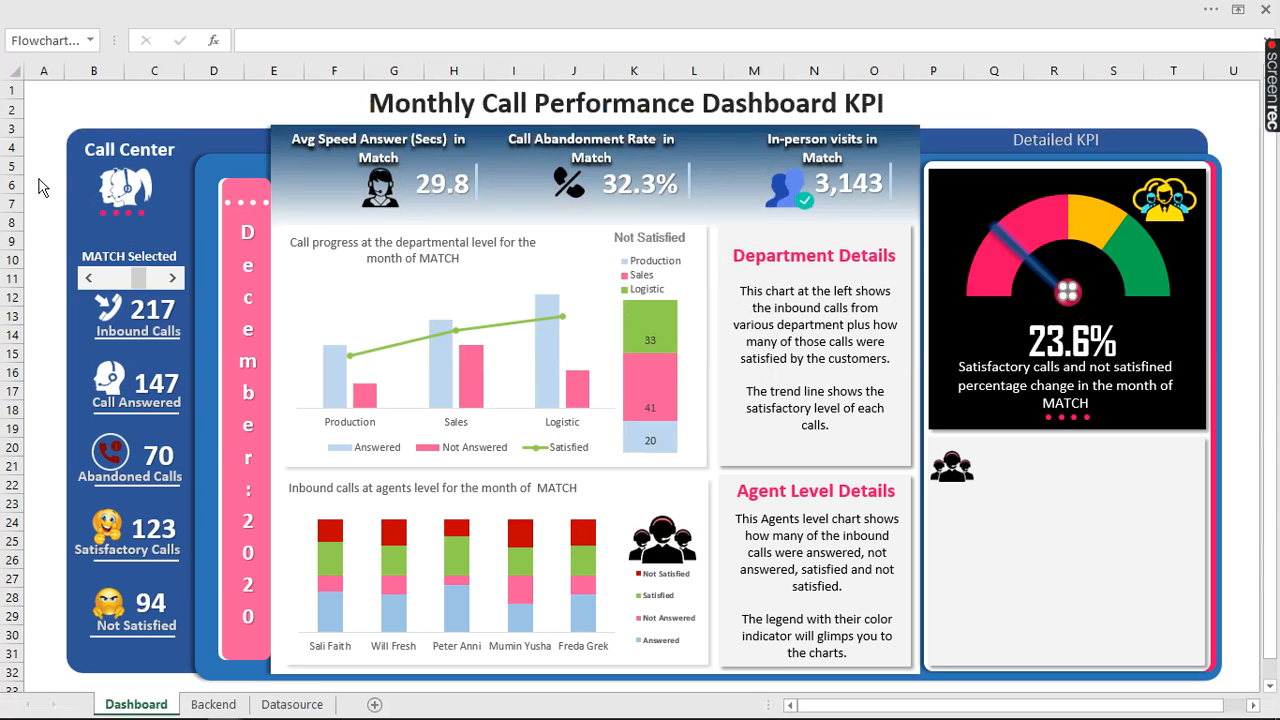
left_click(38, 178)
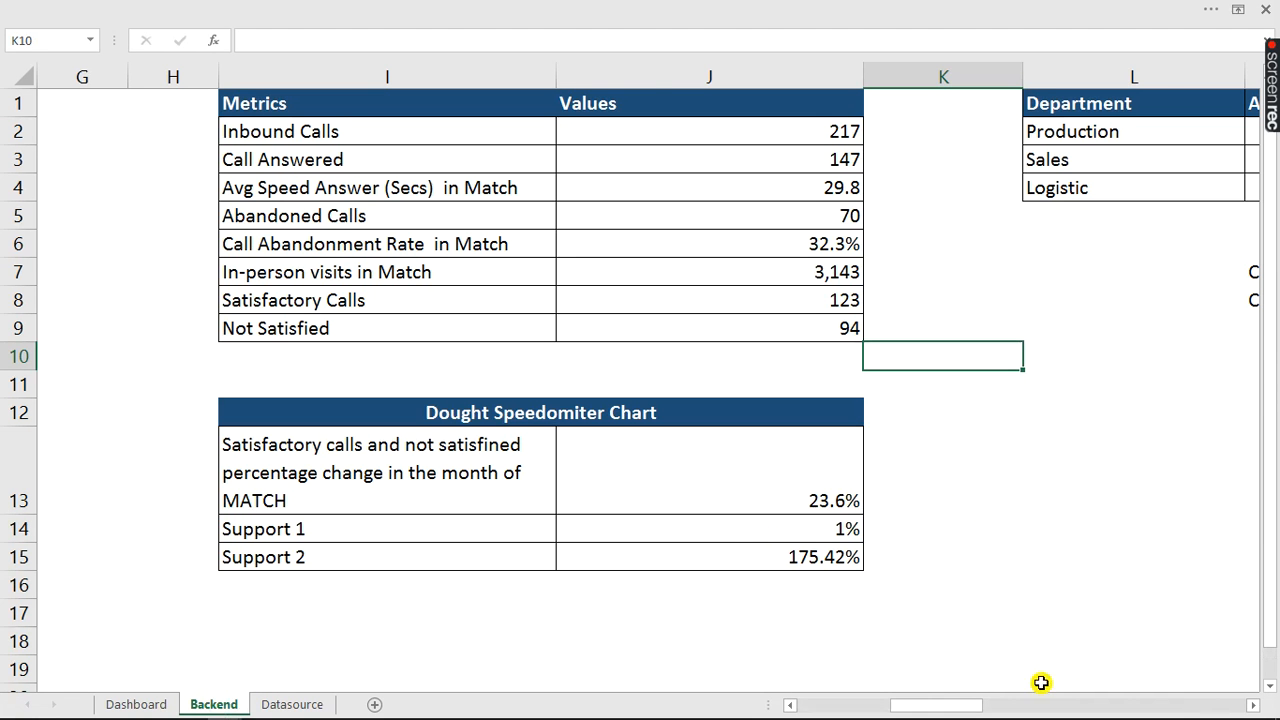
- In the Backend sheet's agents table, enter =V2+ROWS(V2:V2)/100000 in cell X2 as the first agent's unique value
left_click_drag(947, 706, 1108, 715)
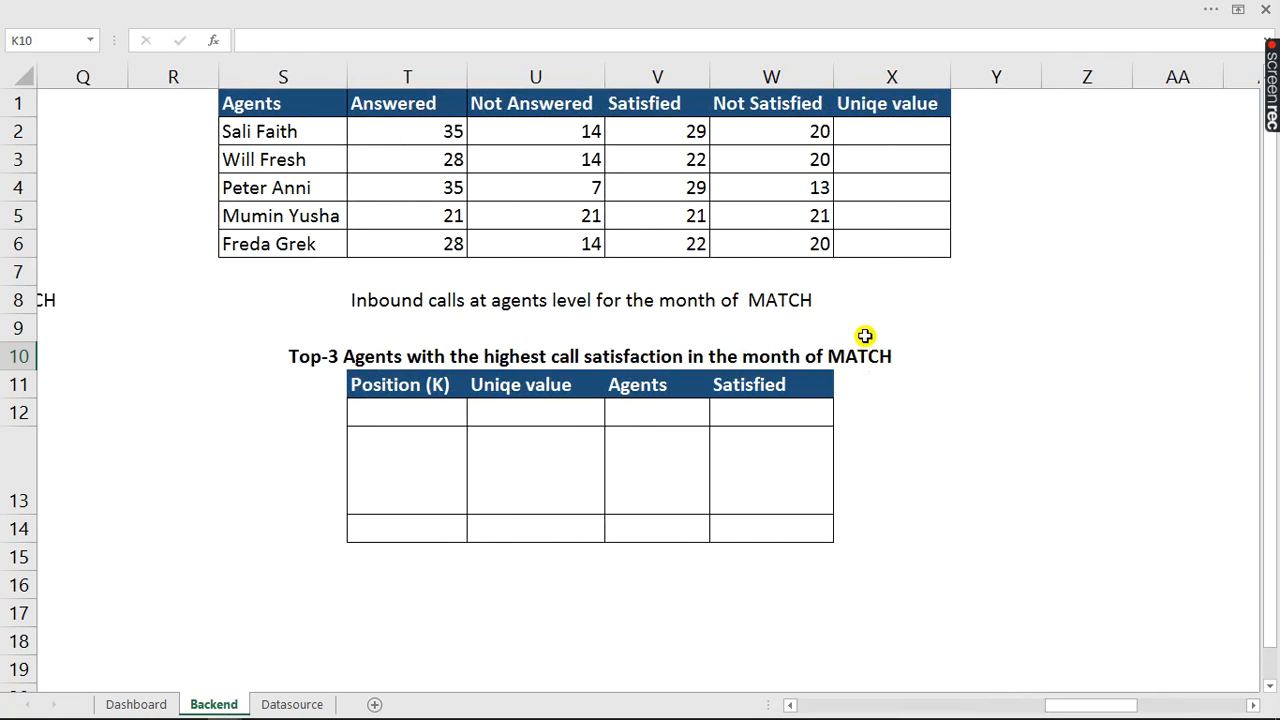
left_click(694, 164)
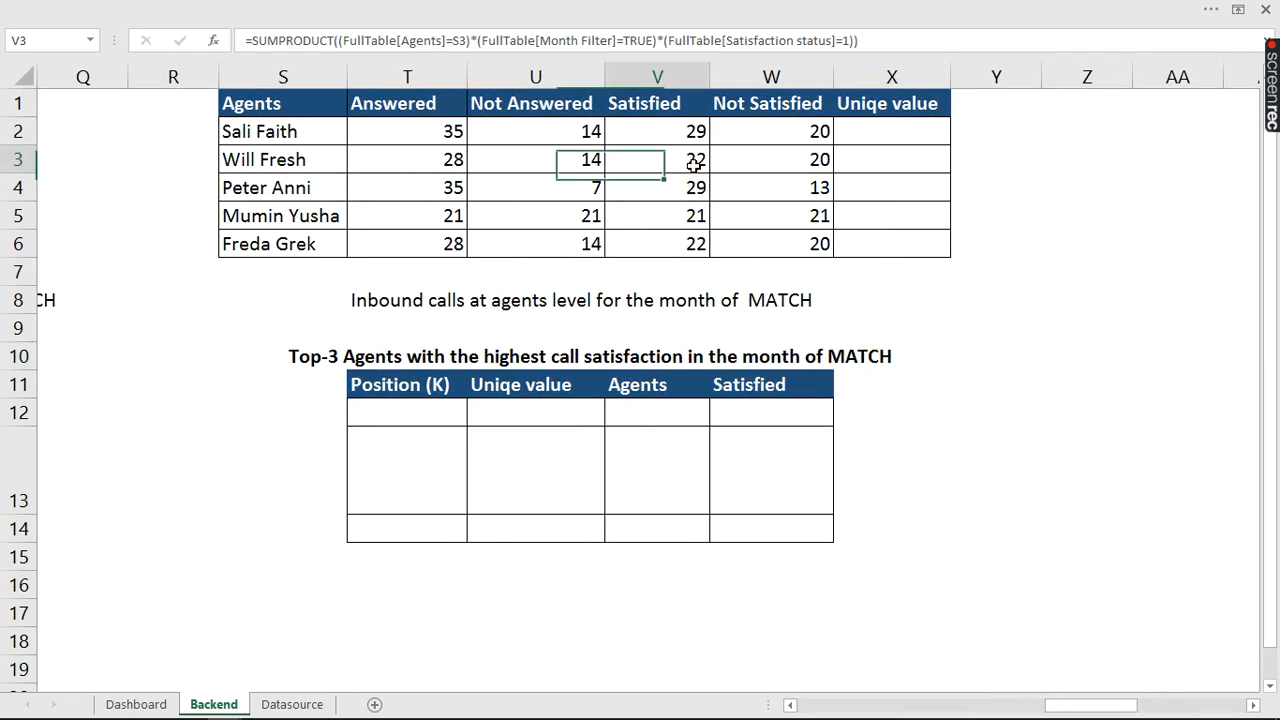
left_click(700, 244)
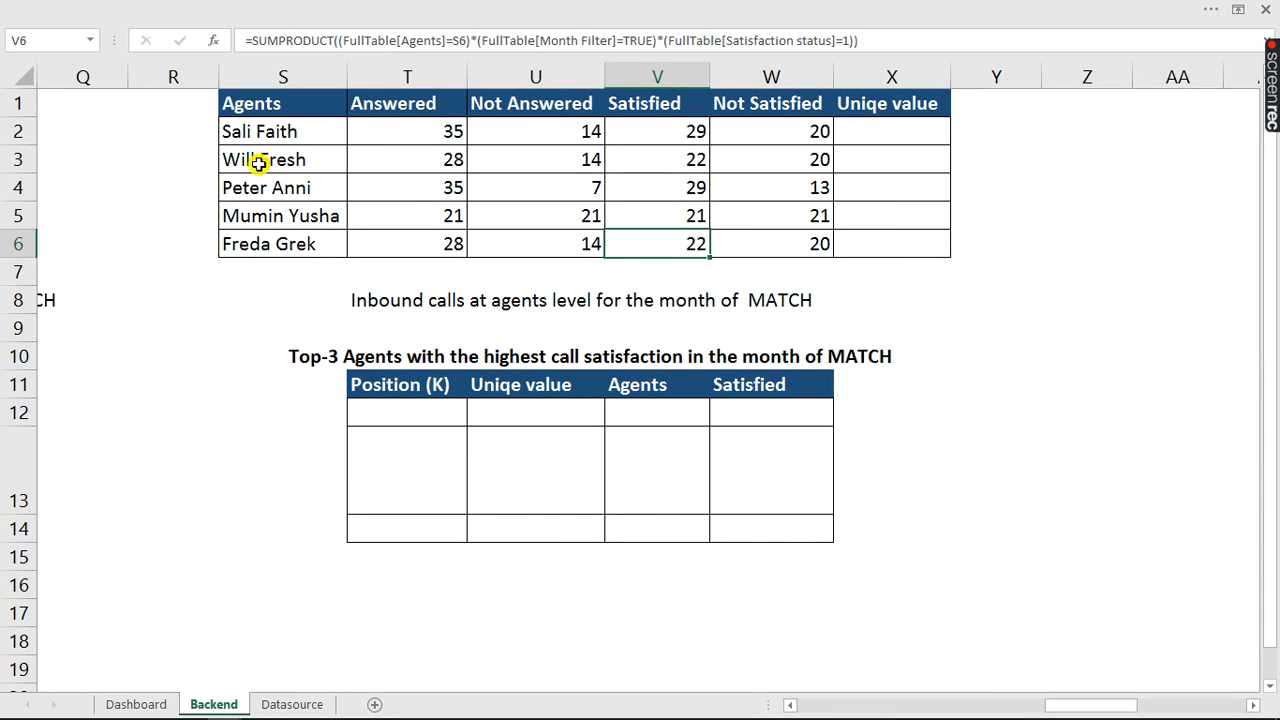
left_click(899, 132)
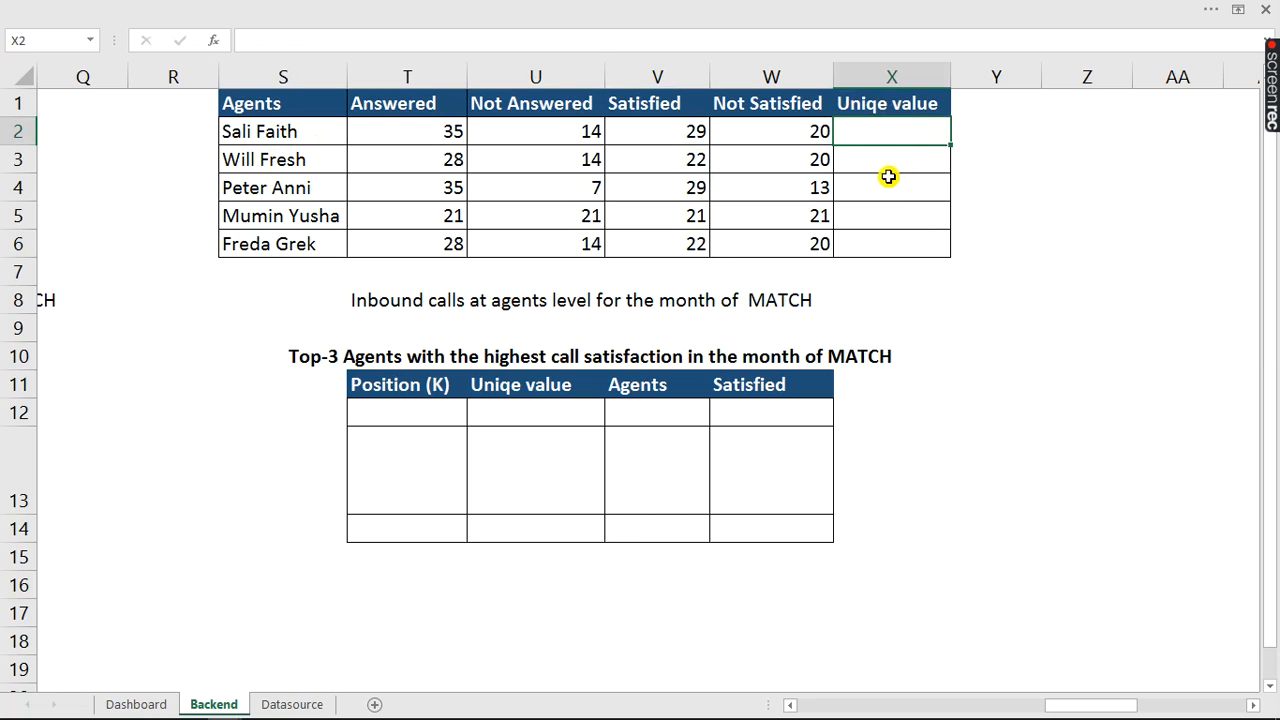
type("=")
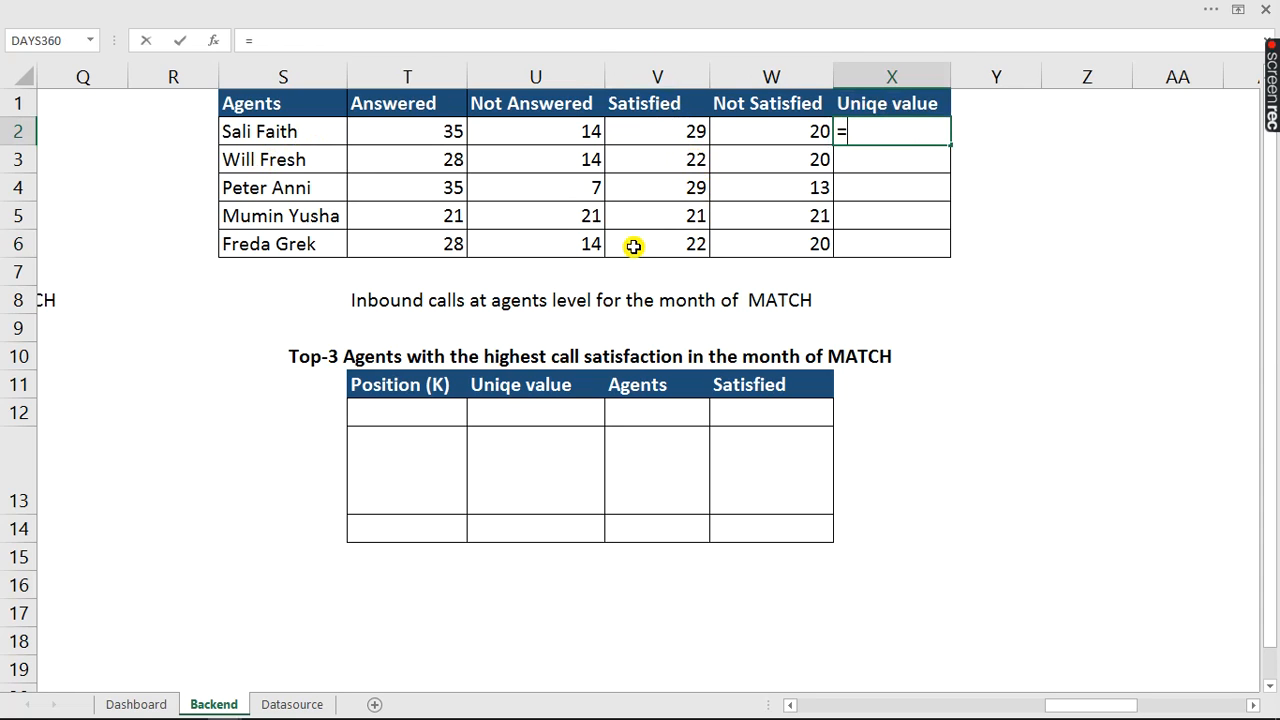
left_click(675, 128)
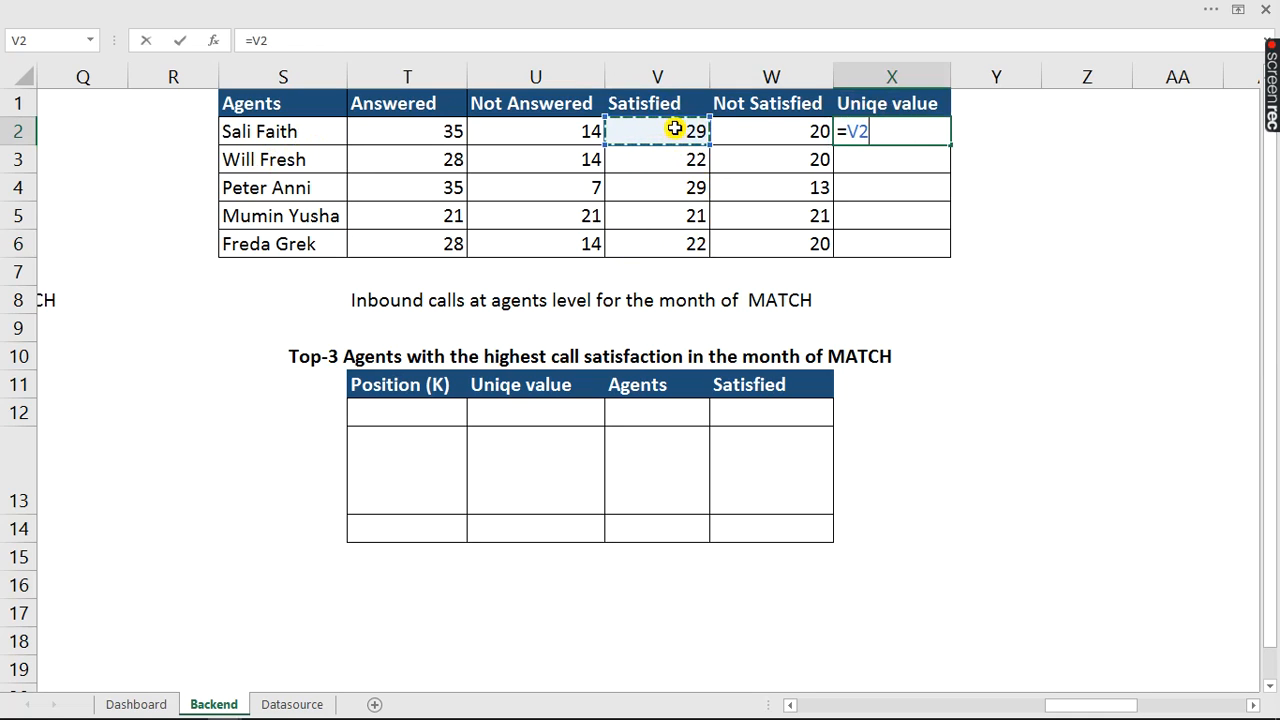
type("+rows")
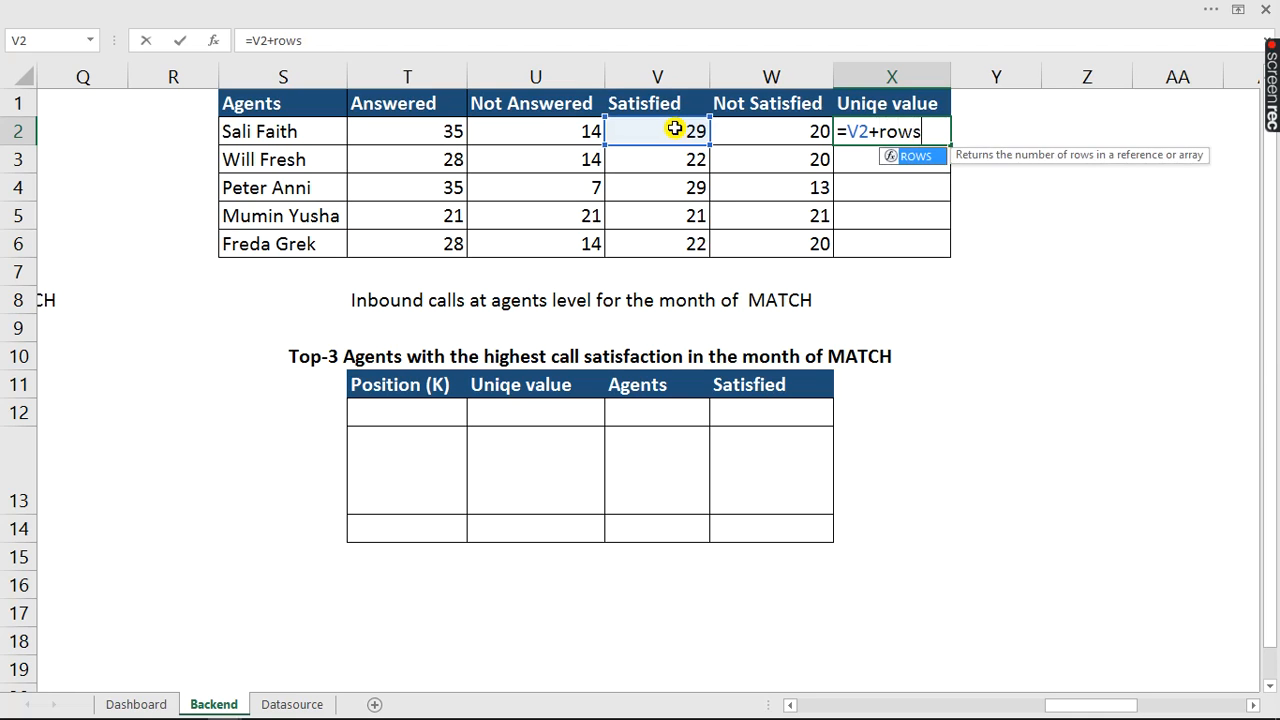
key("Tab")
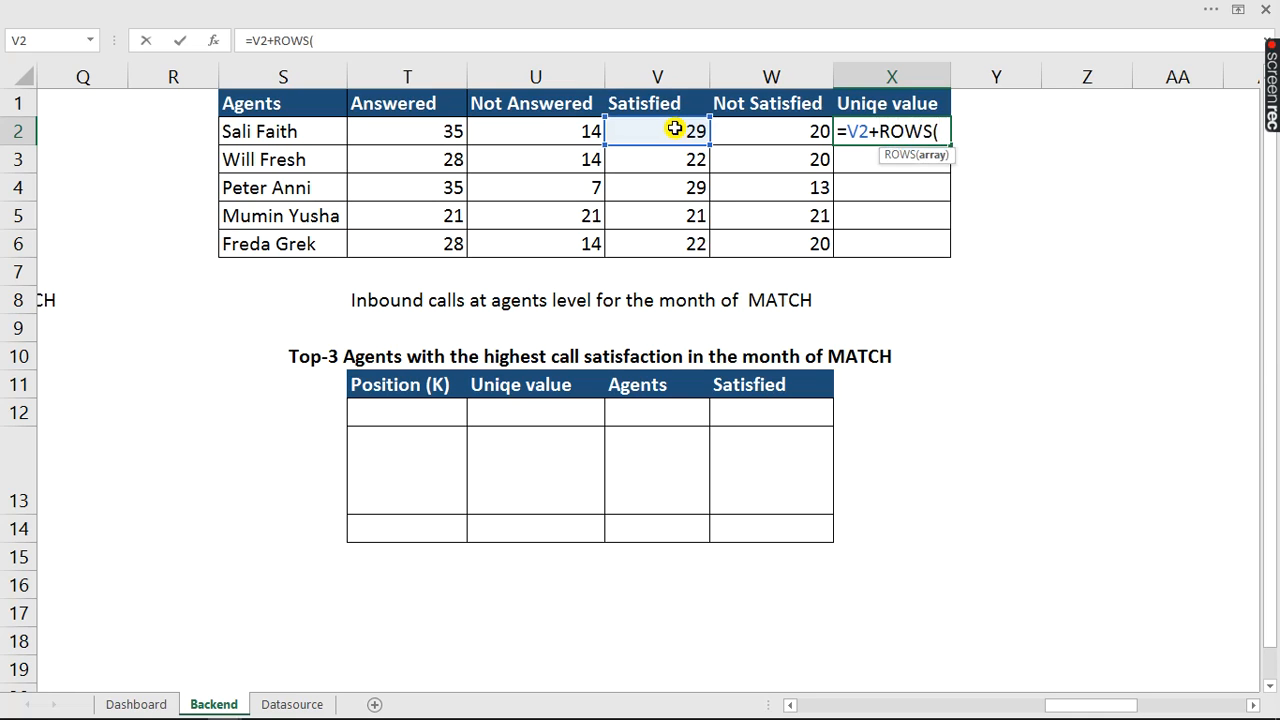
left_click(675, 128)
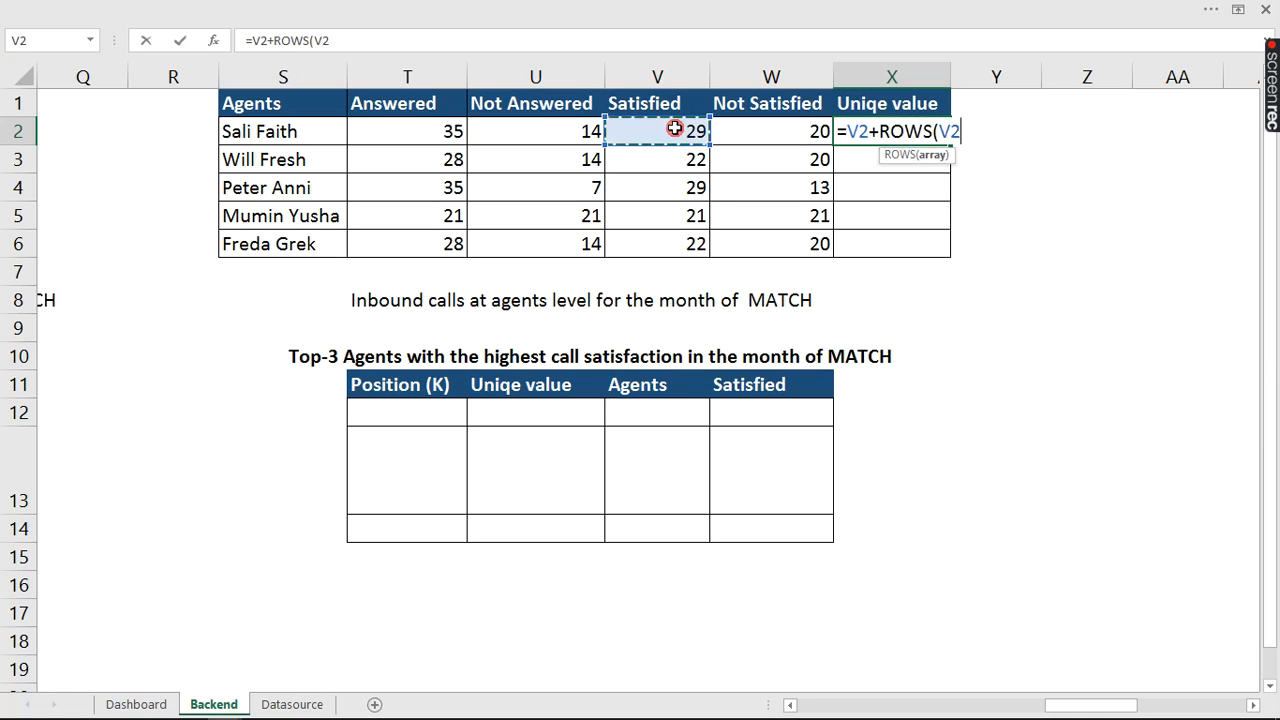
type(":V2")
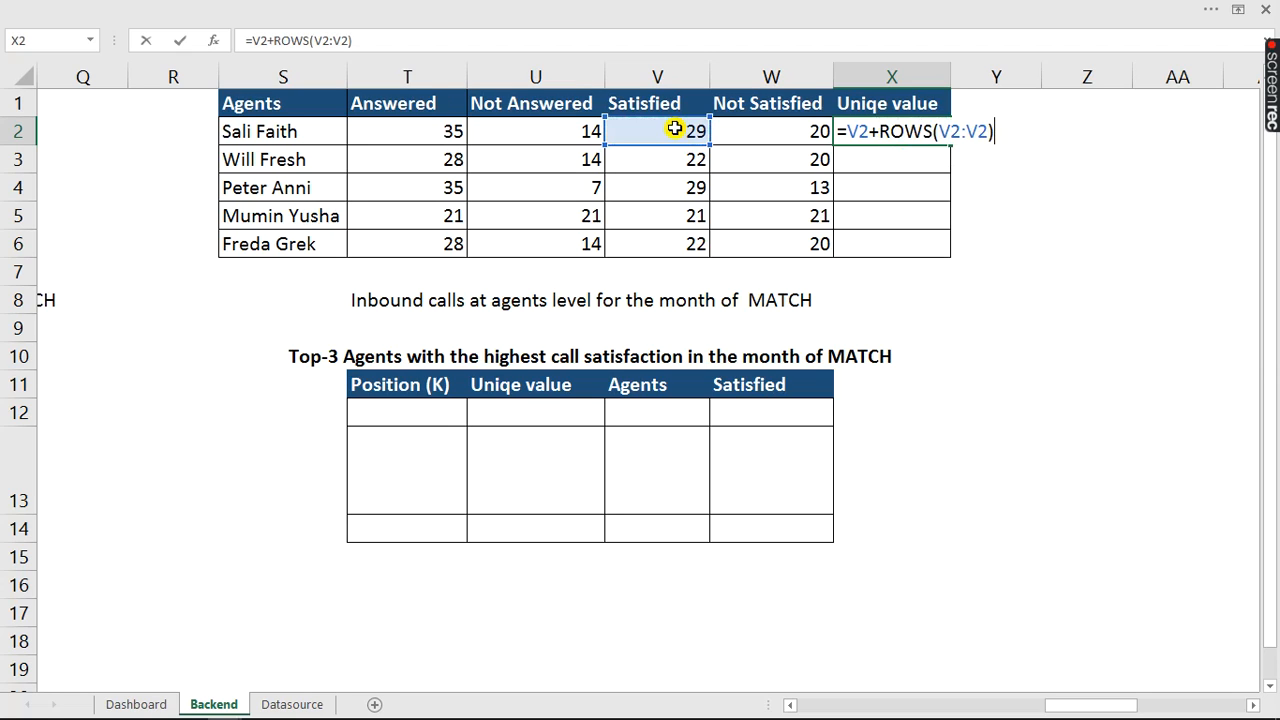
type(")/1000")
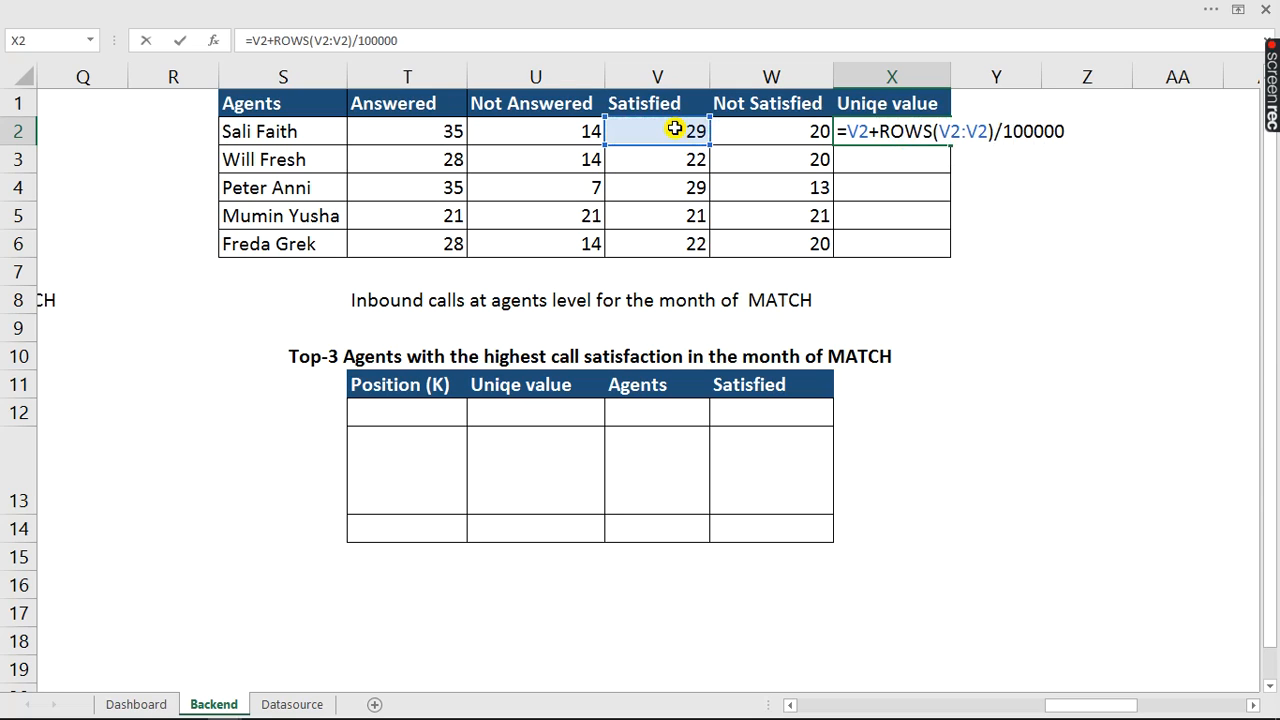
type("00")
key("Return")
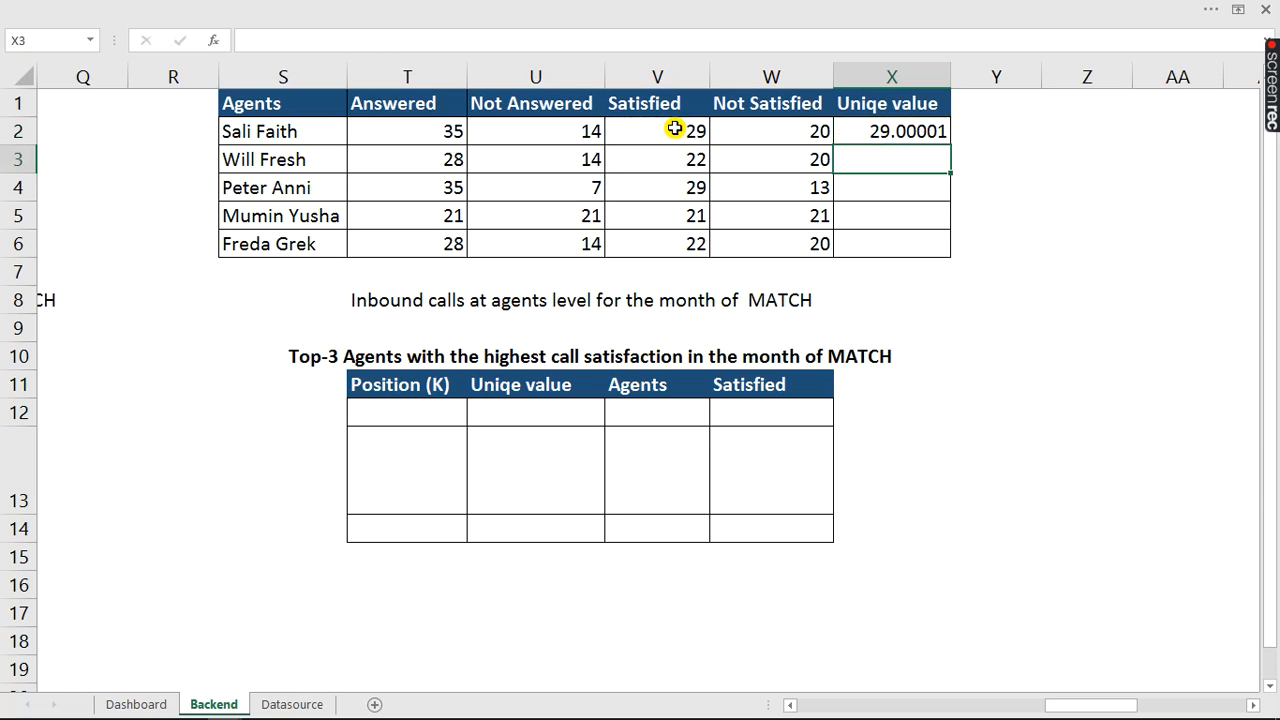
left_click(883, 128)
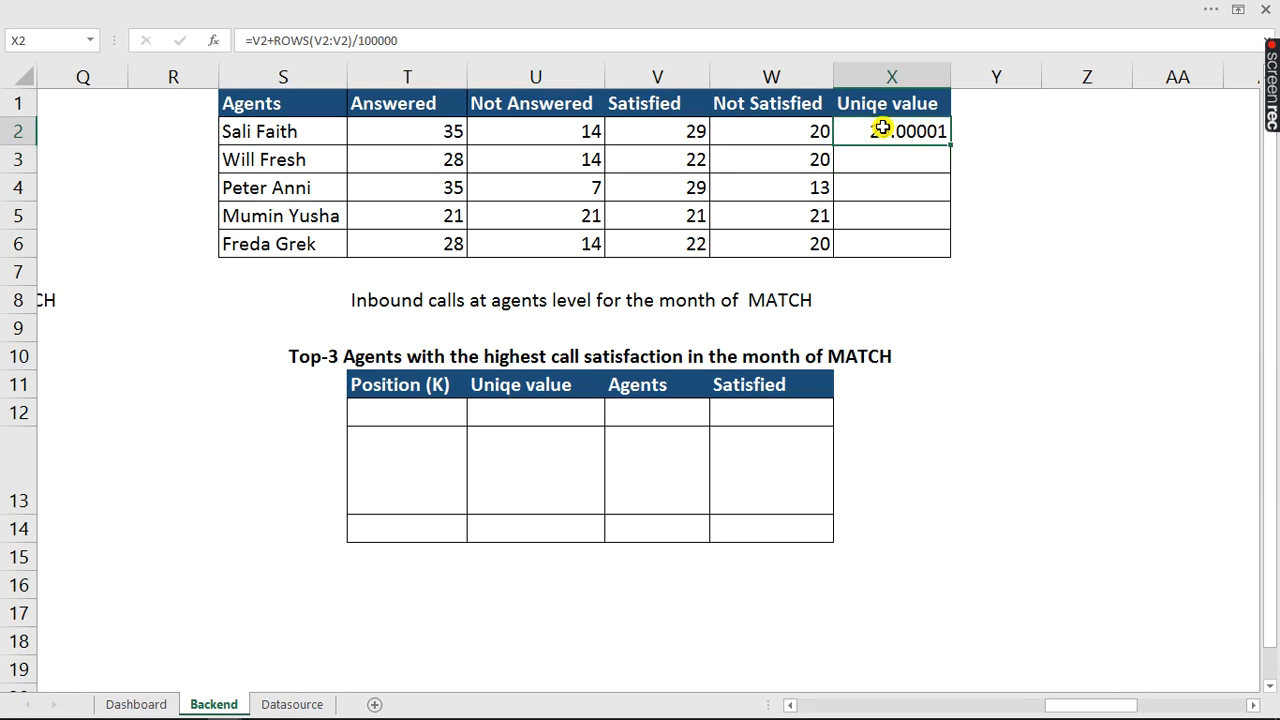
- Anchor the start of the ROWS range in X2 as $V$2 and fill the unique-value formula down to X6
left_click_drag(954, 146, 942, 257)
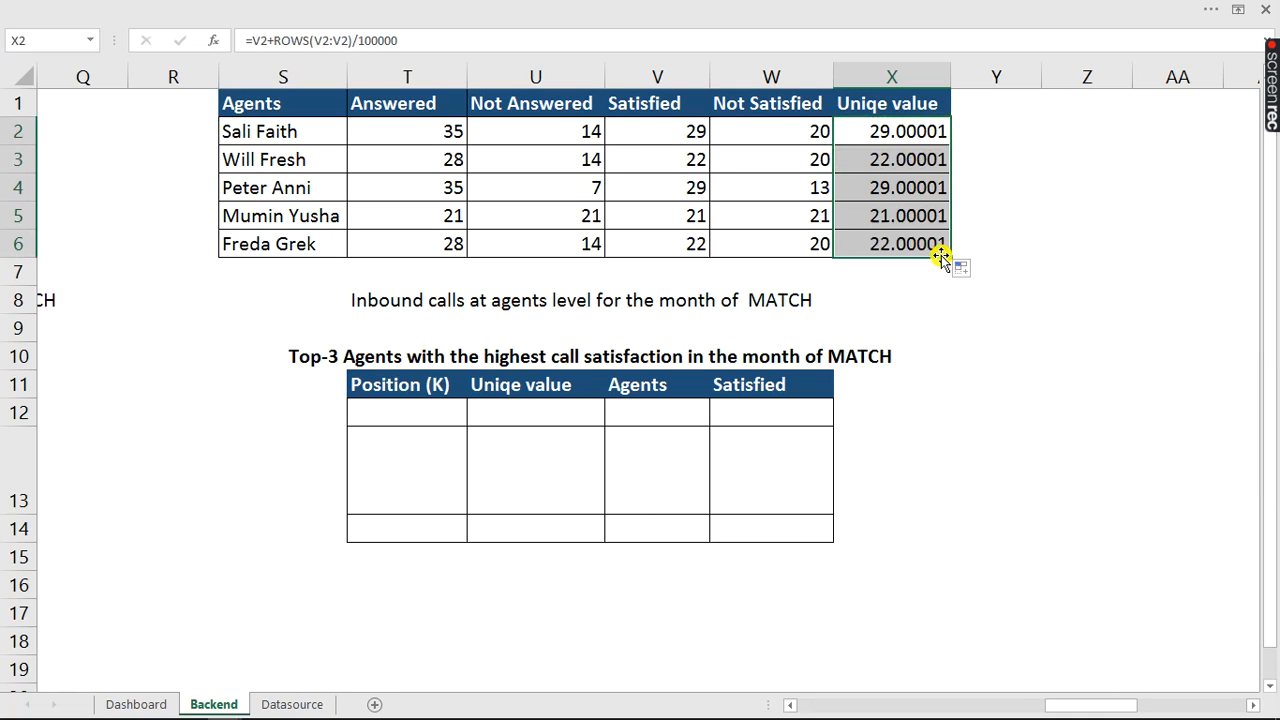
left_click(928, 131)
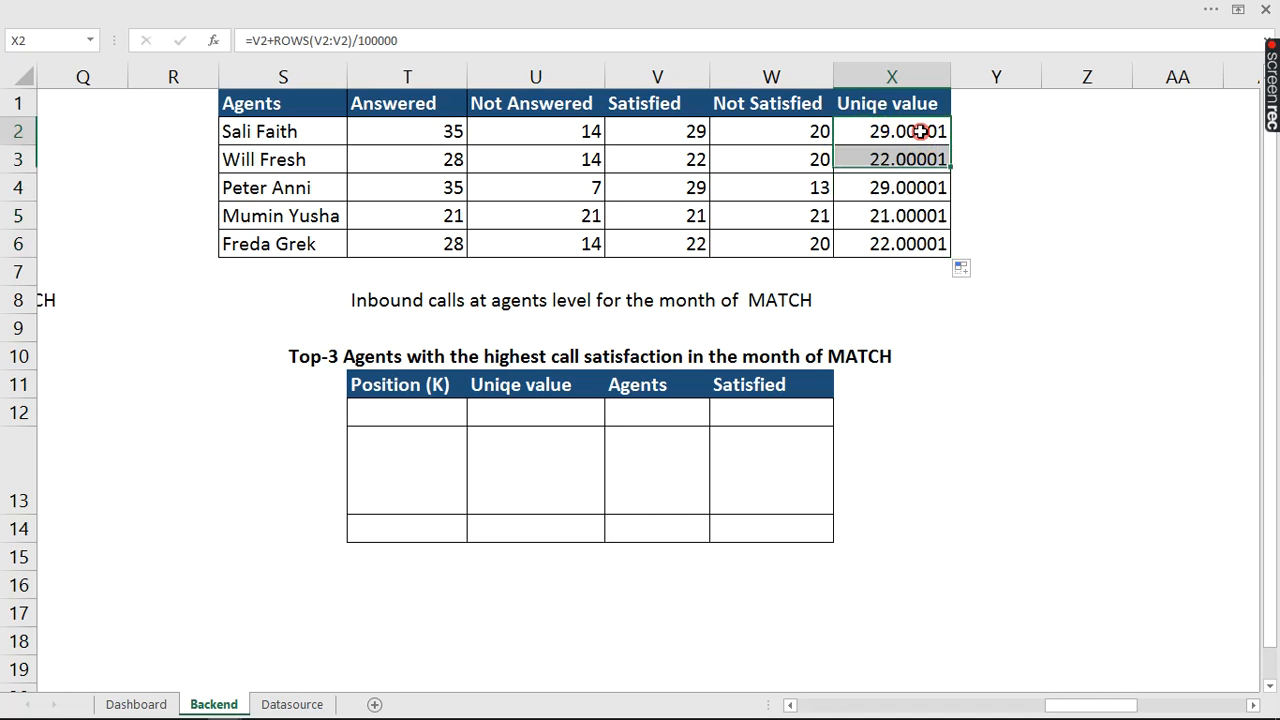
left_click(315, 39)
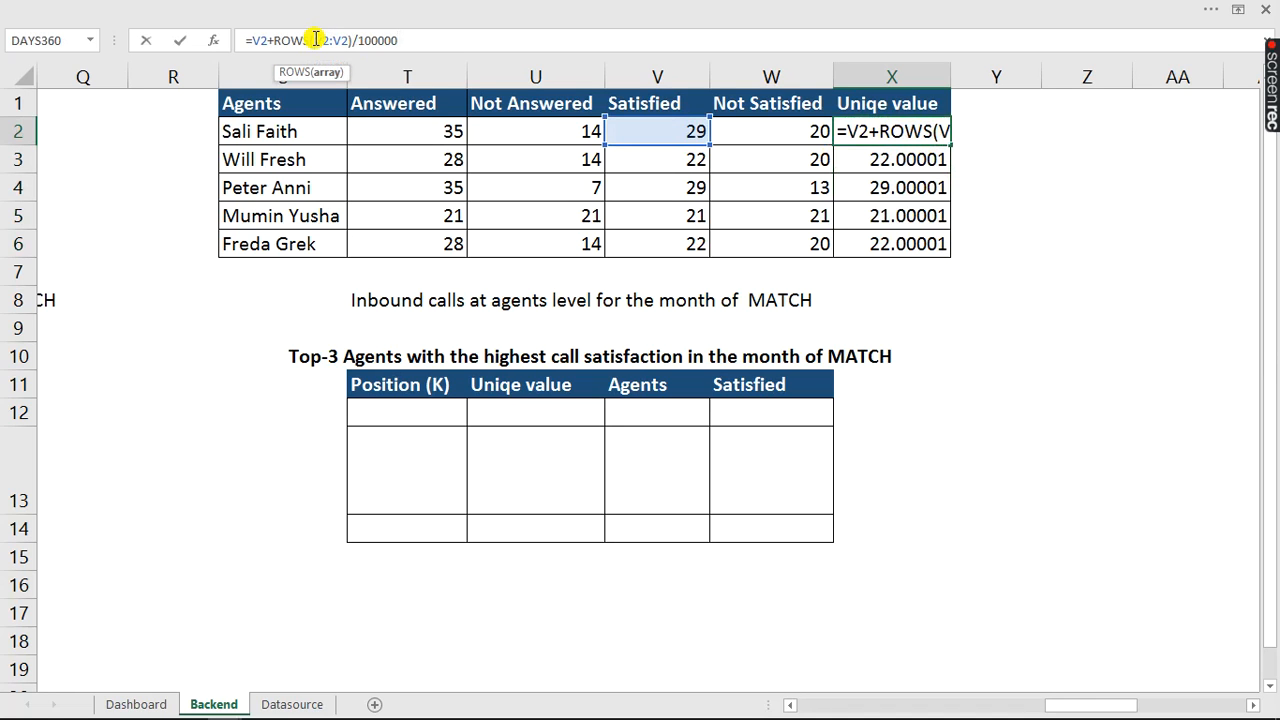
type("$")
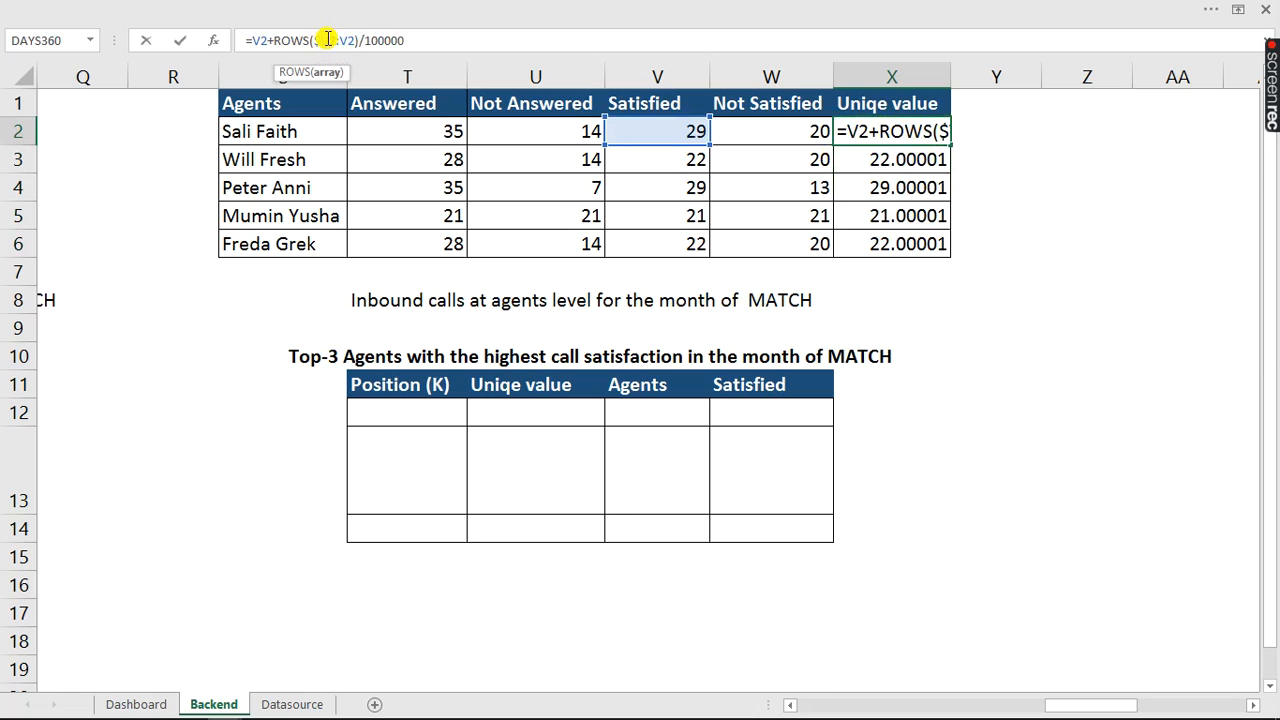
left_click(313, 40)
left_click(332, 41)
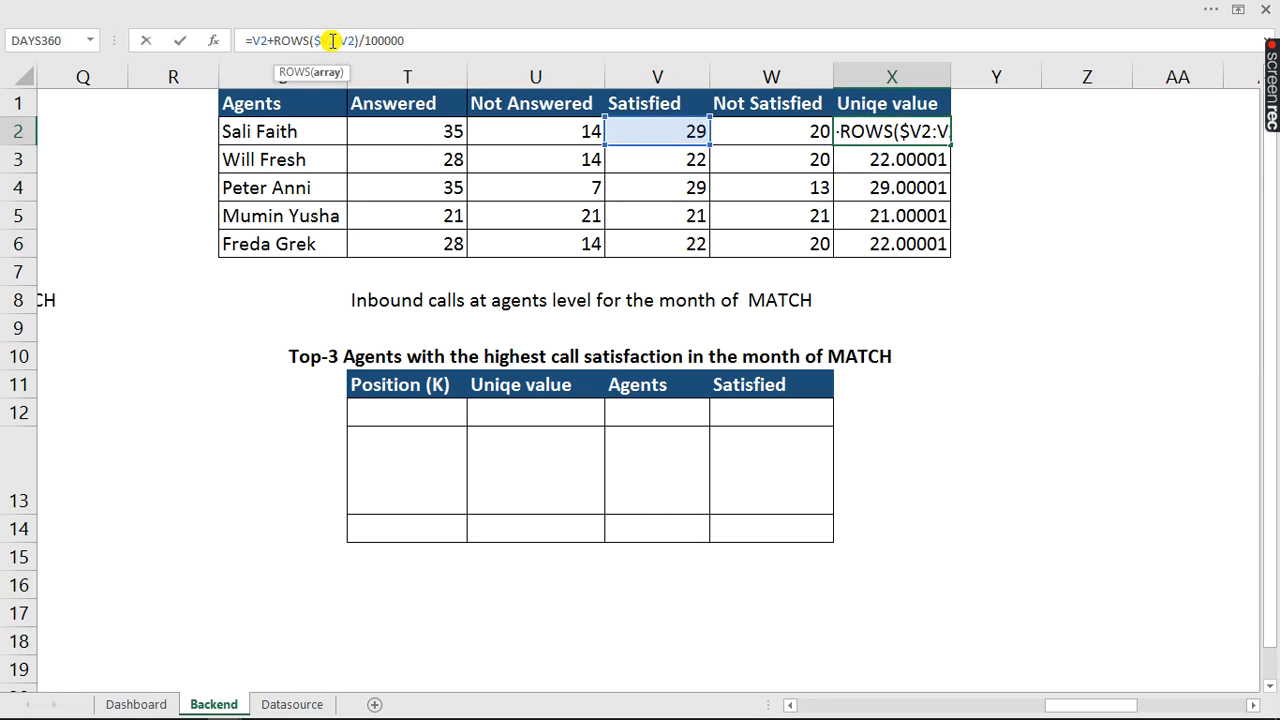
type("$")
key("Return")
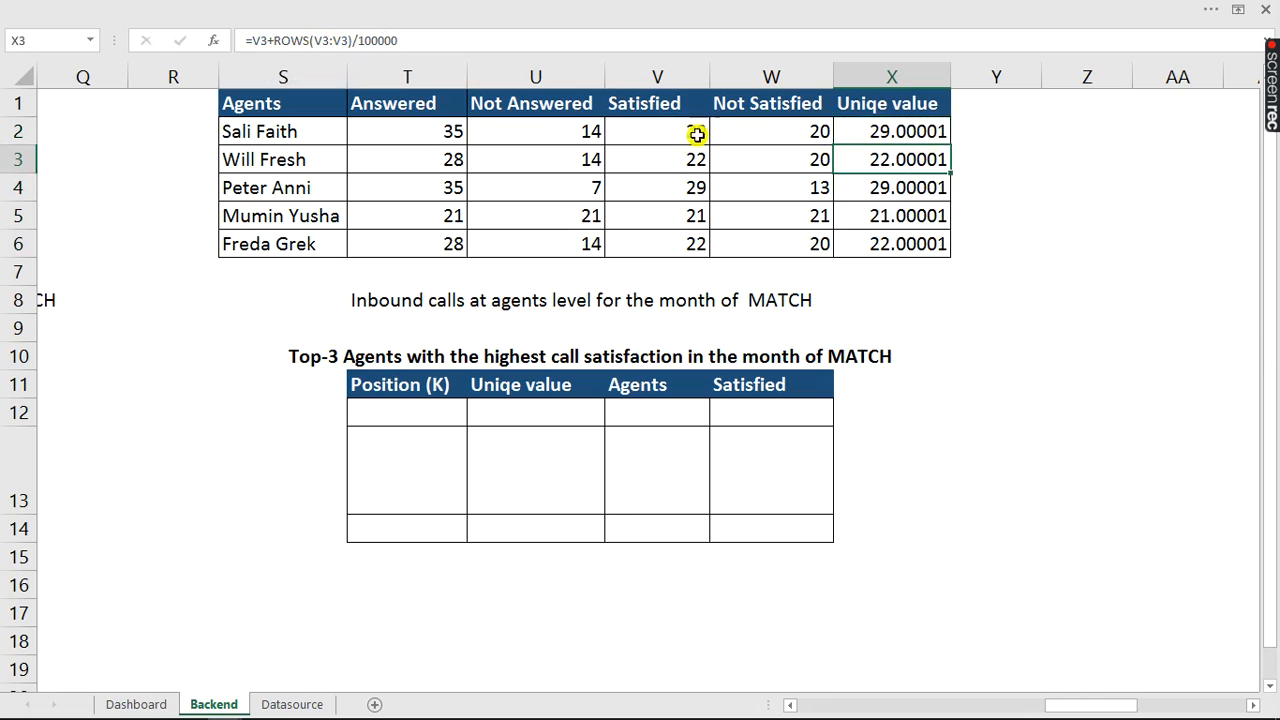
left_click(866, 122)
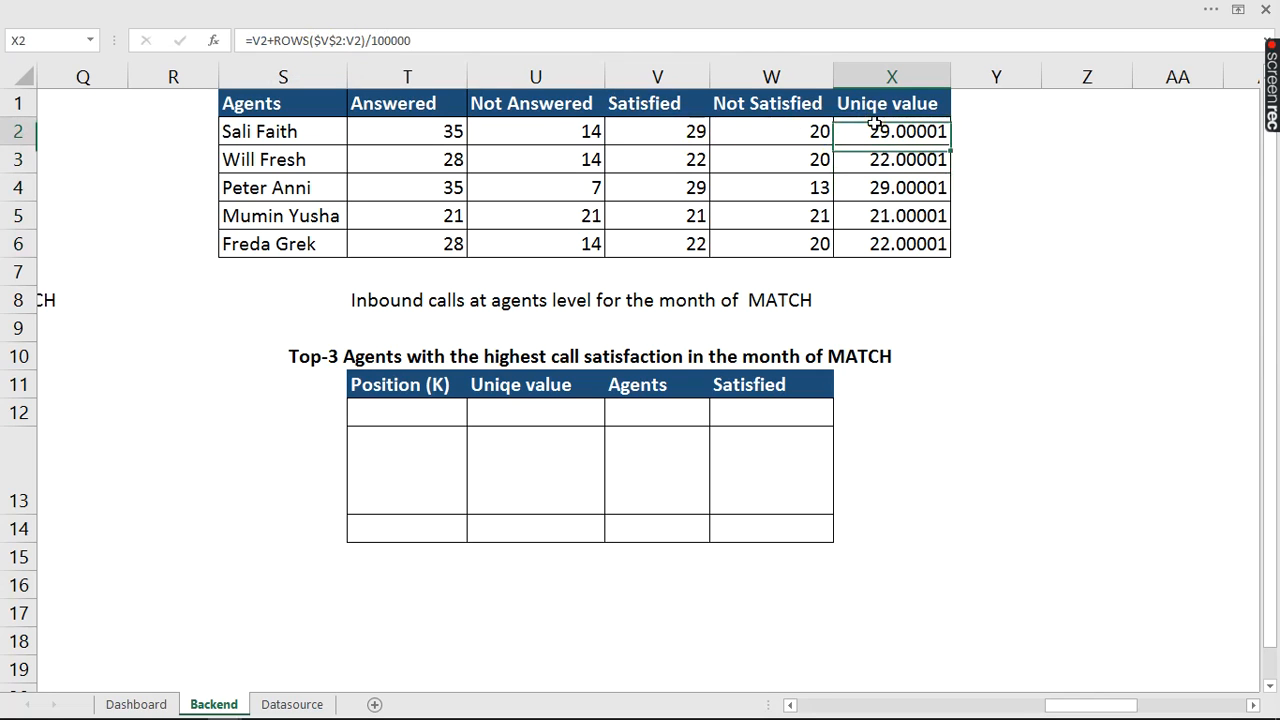
double_click(951, 145)
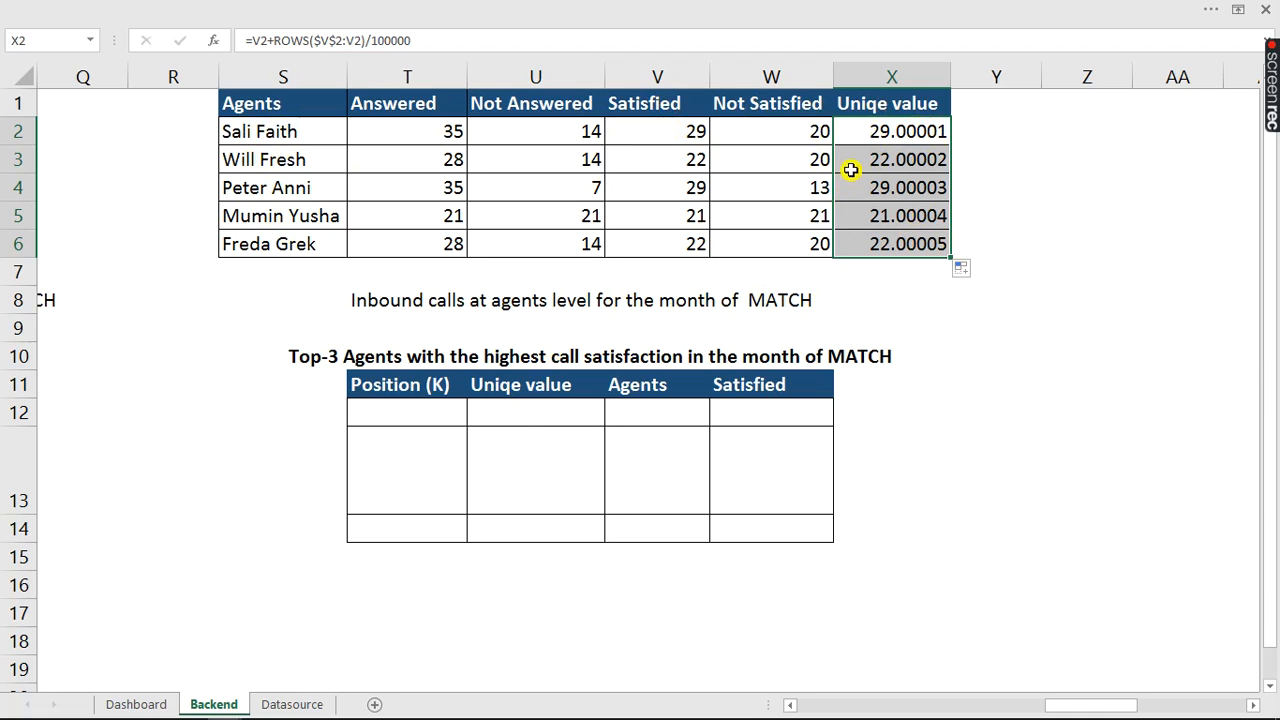
left_click(500, 409)
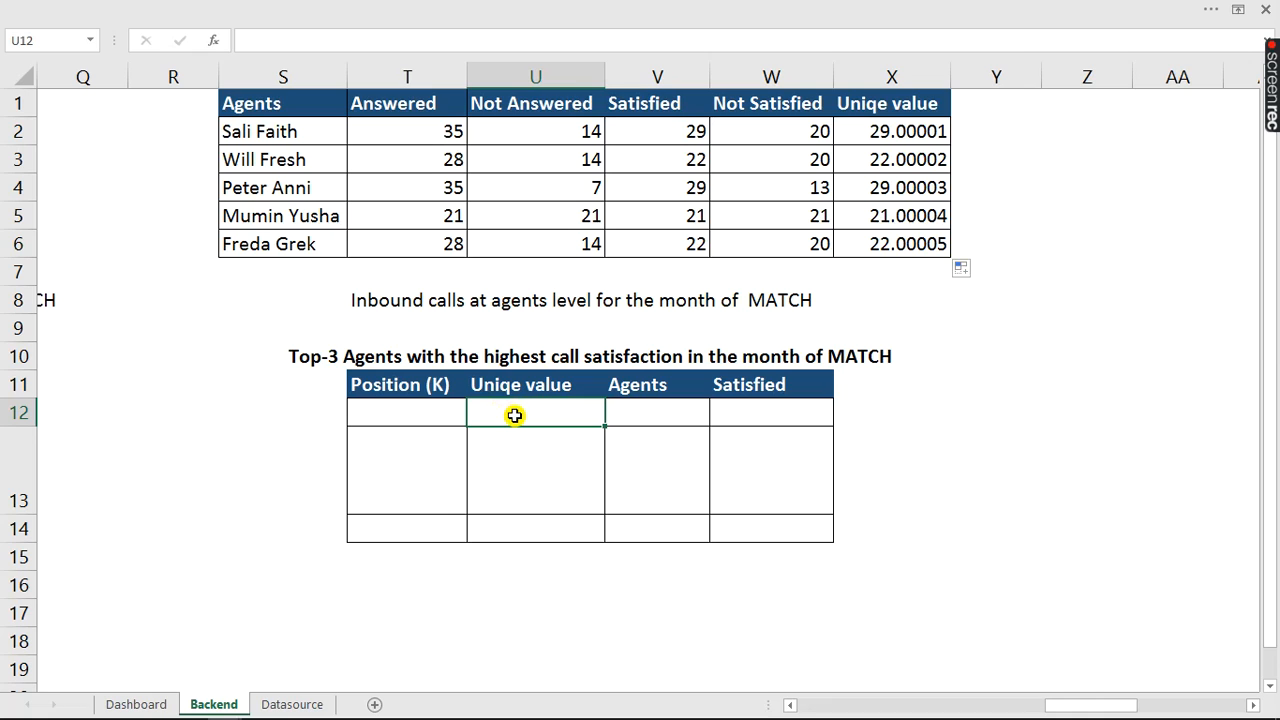
type("=la")
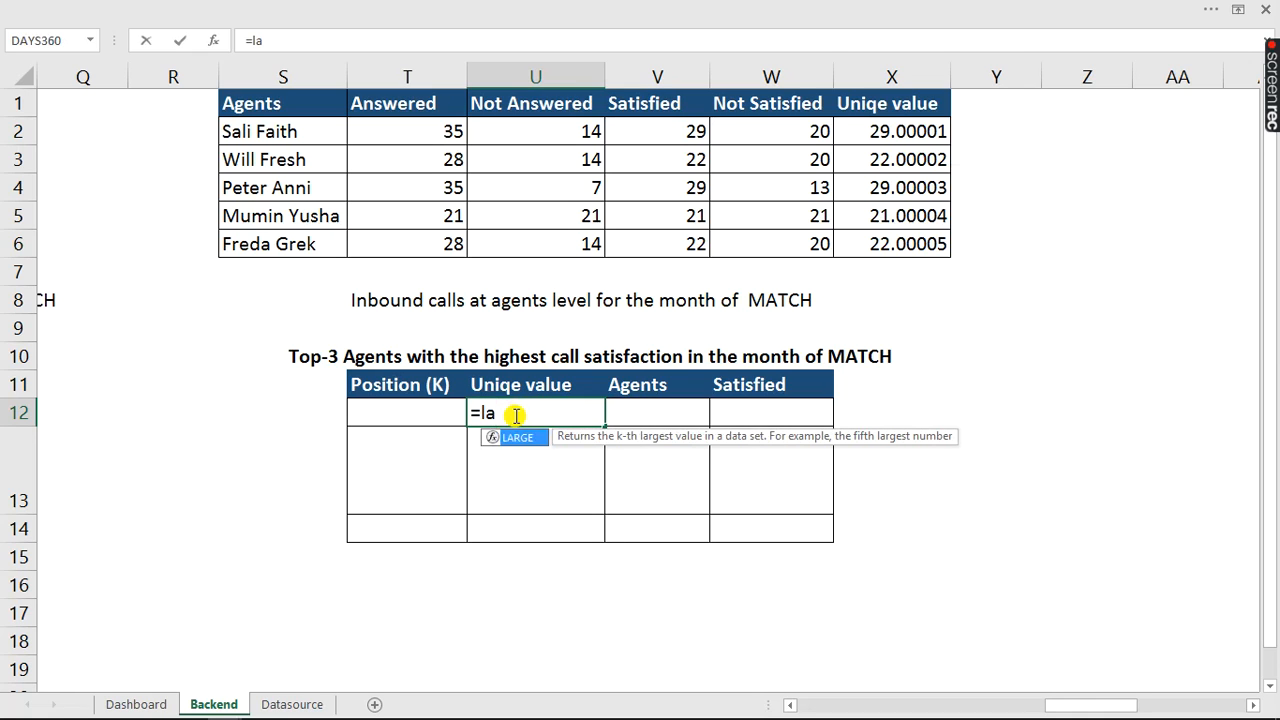
key("Tab")
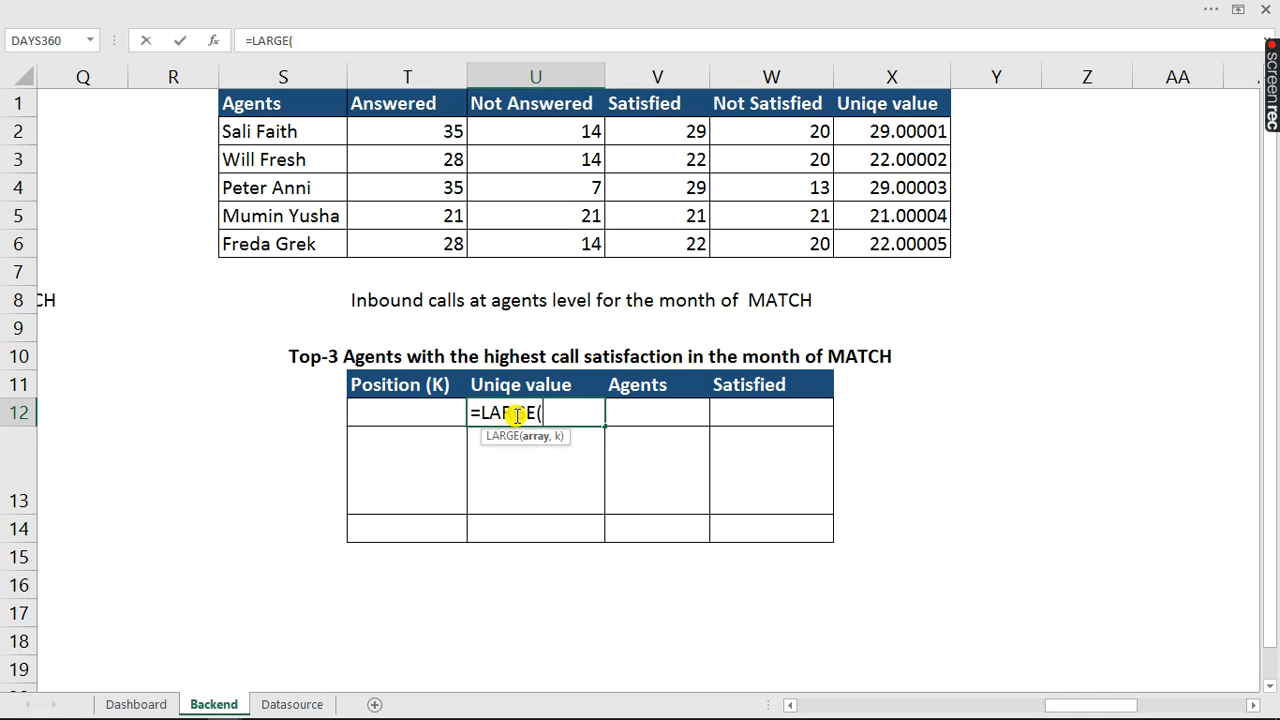
key("Escape")
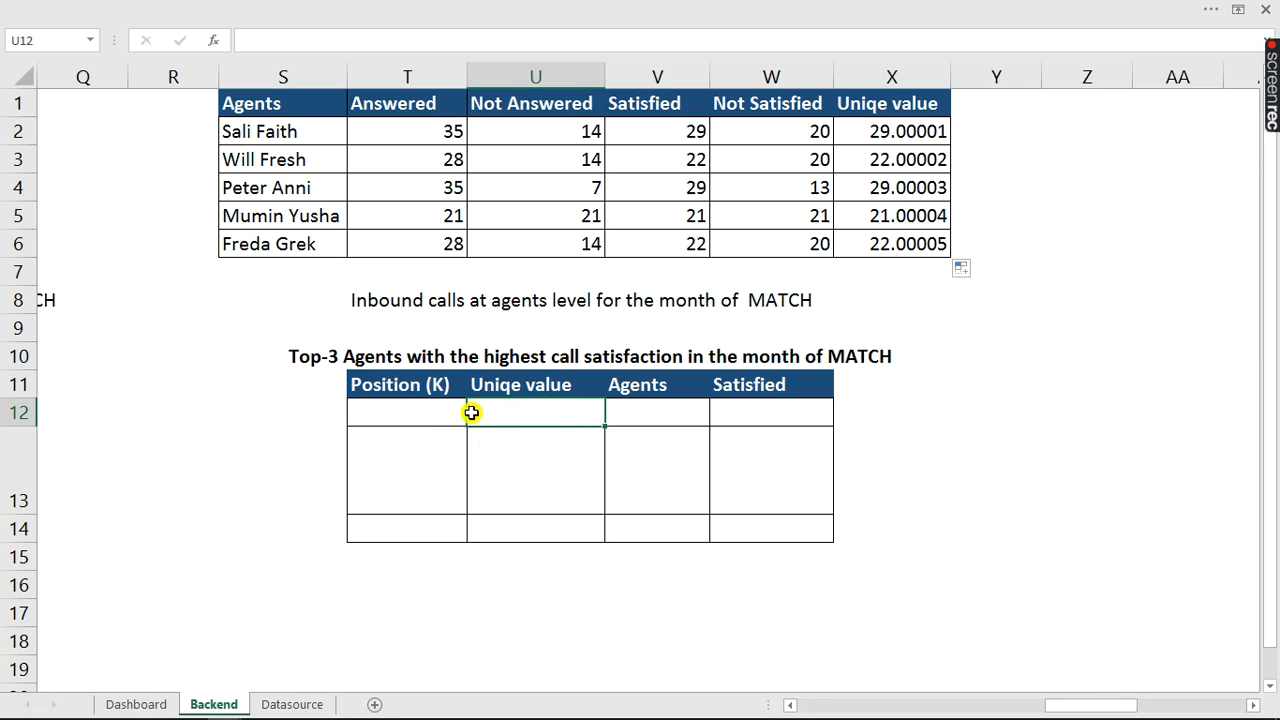
- Number the Position (K) column of the Top-3 Agents table 1, 2 and 3 in T12:T14
left_click(423, 417)
type("1")
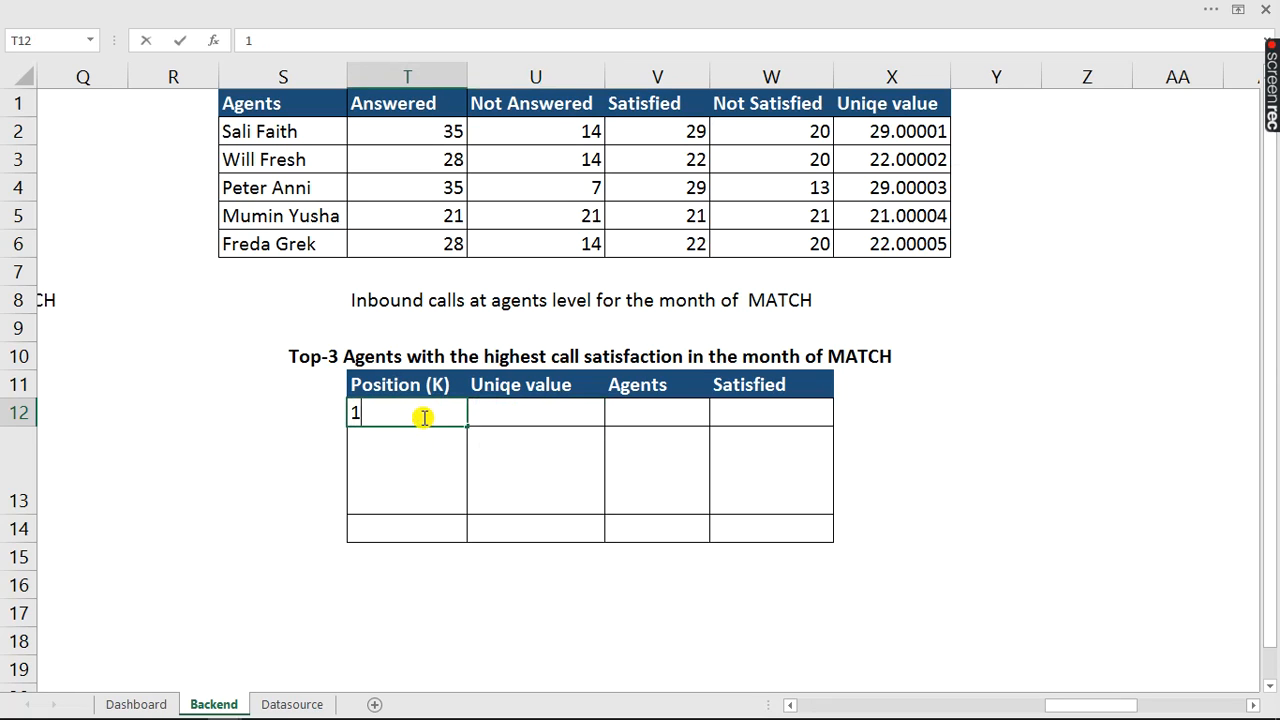
left_click(408, 457)
type("2")
left_click(402, 533)
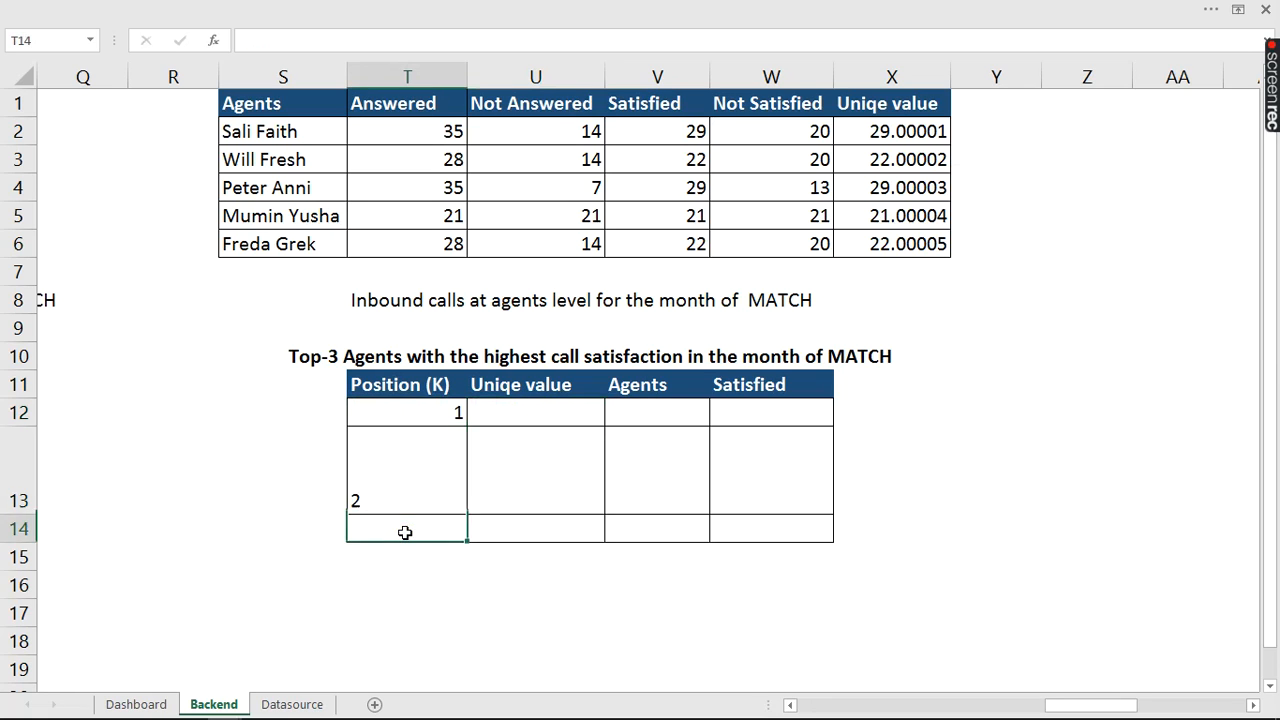
type("3")
- Write =LARGE(X2:X6,T12) in U12 as the unique value for the first position
left_click(533, 416)
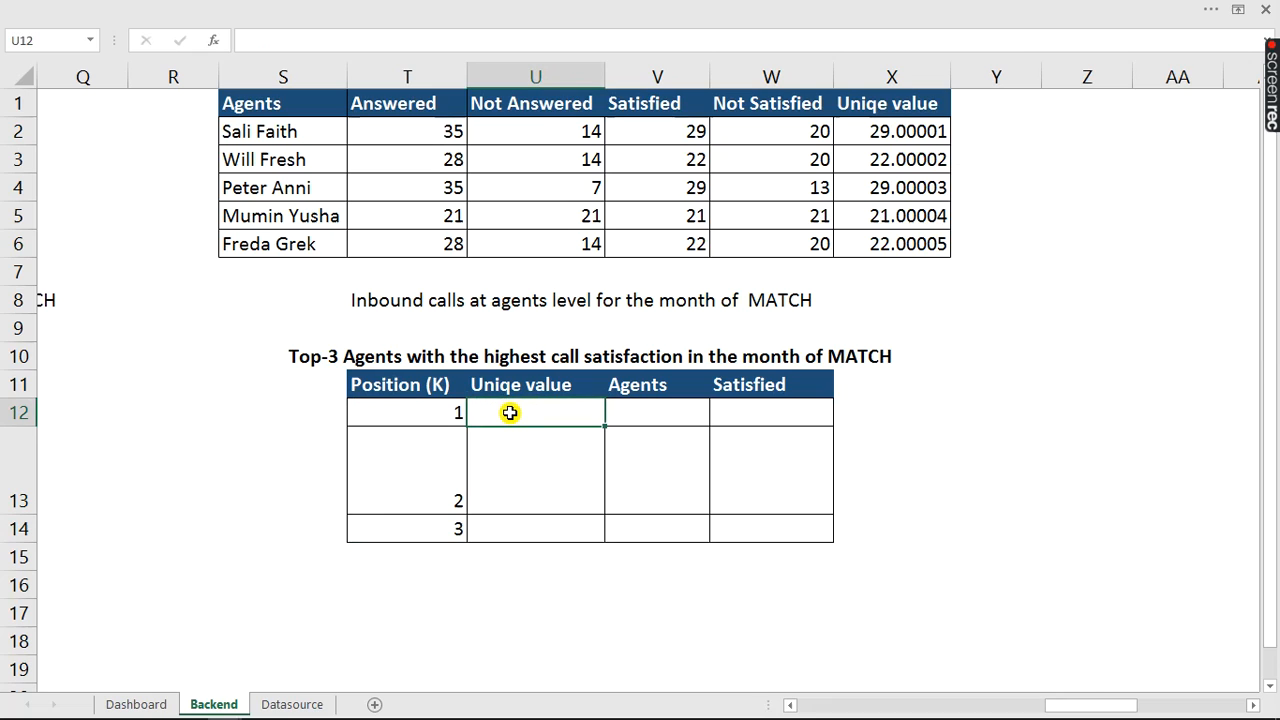
type("=lar")
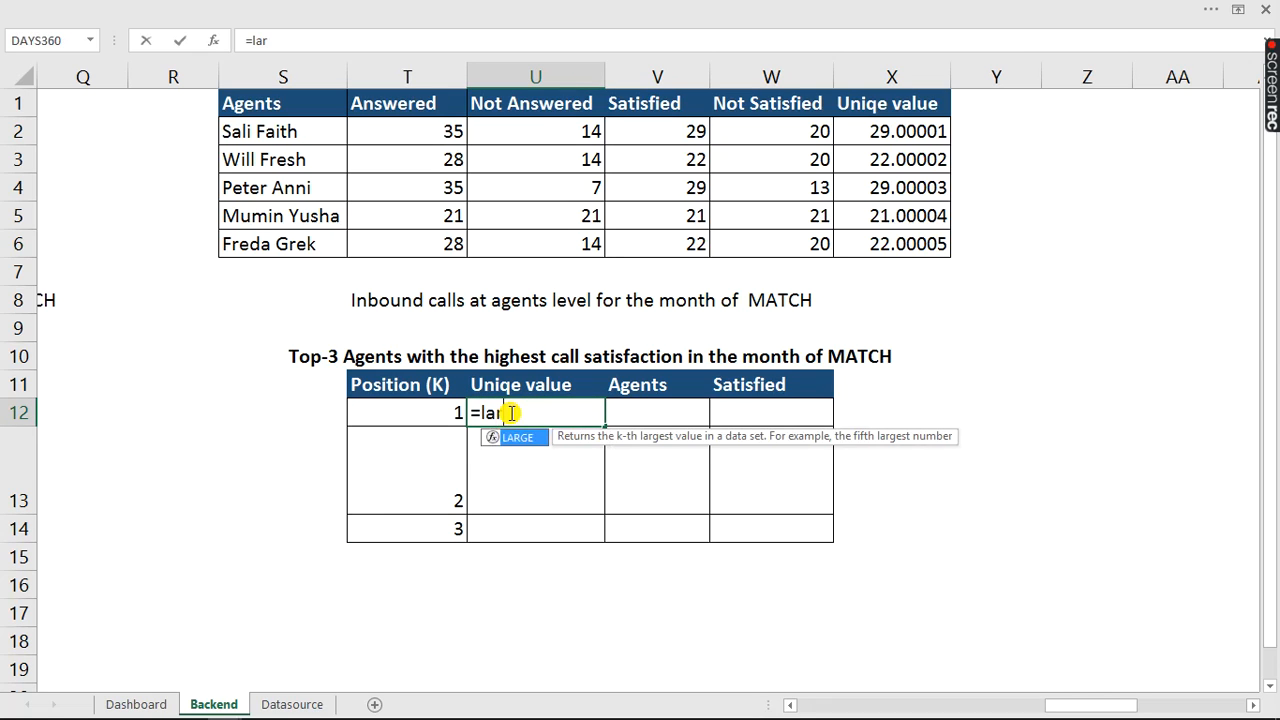
key("Tab")
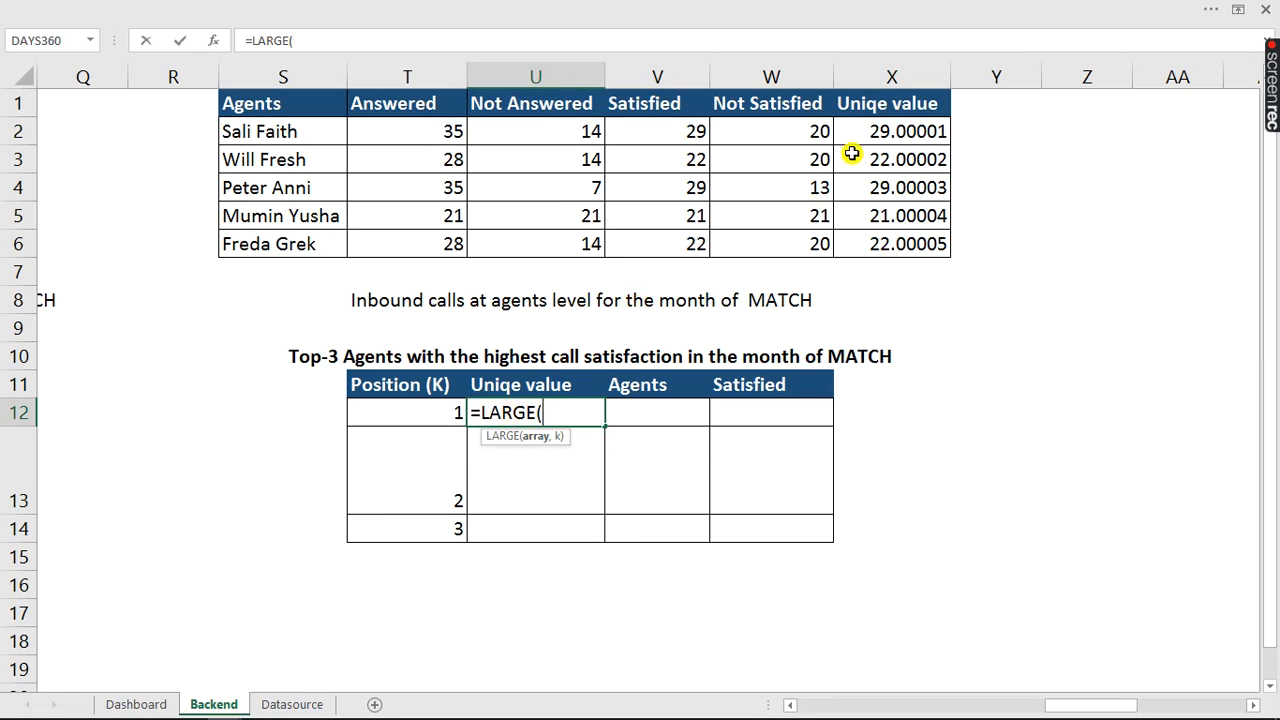
left_click_drag(889, 131, 890, 243)
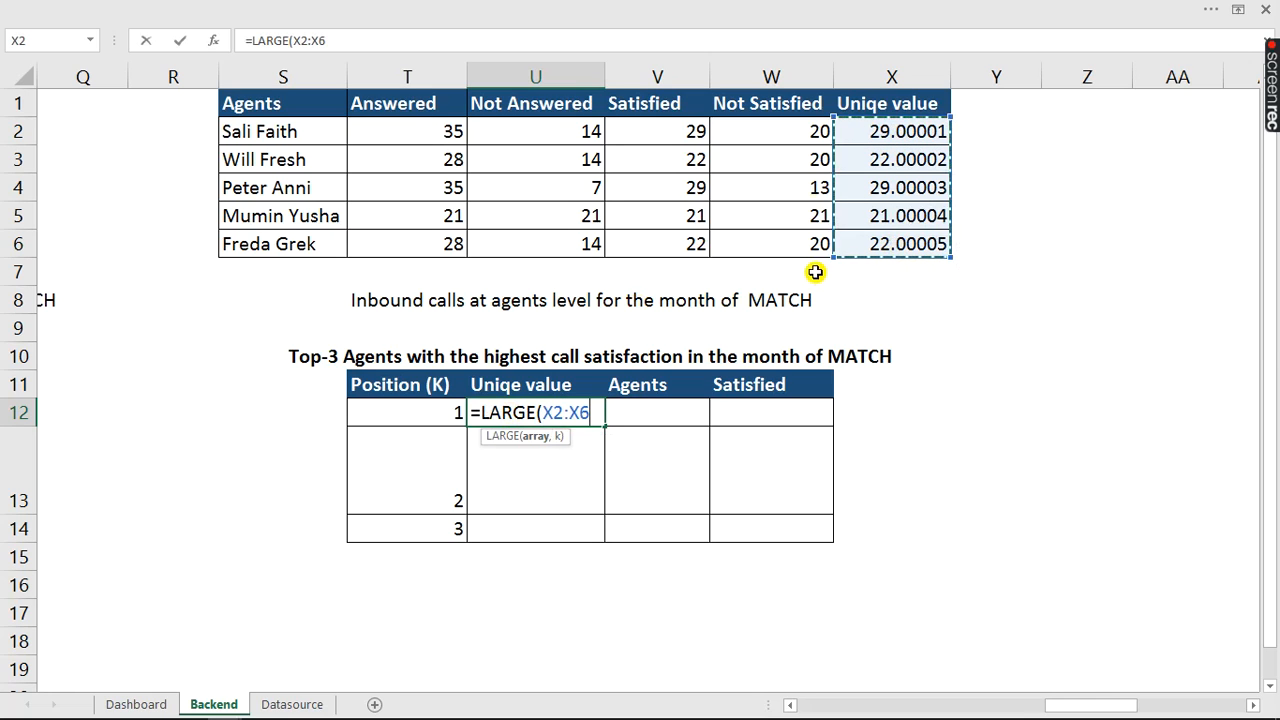
type(",")
left_click(403, 410)
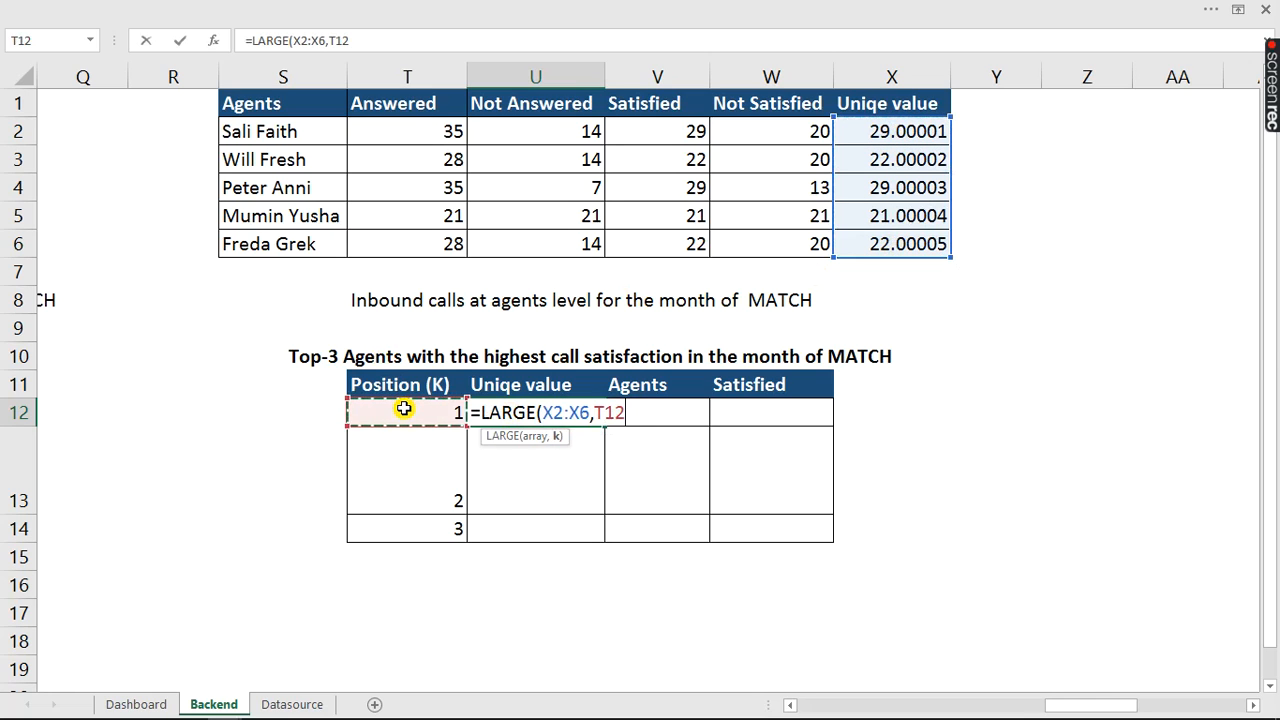
type(")")
- Make the LARGE array in U12 absolute as $X$2:$X$6 and fill the formula down to U14
left_click(545, 411)
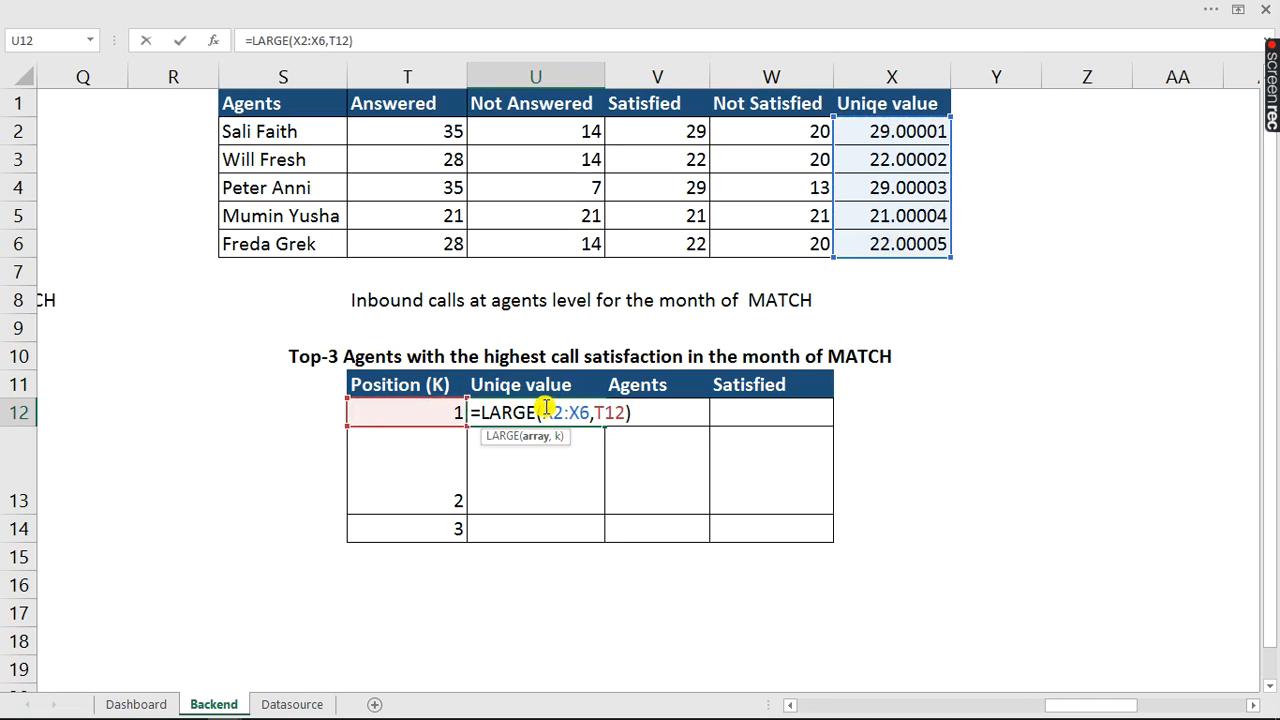
type("$")
left_click(564, 411)
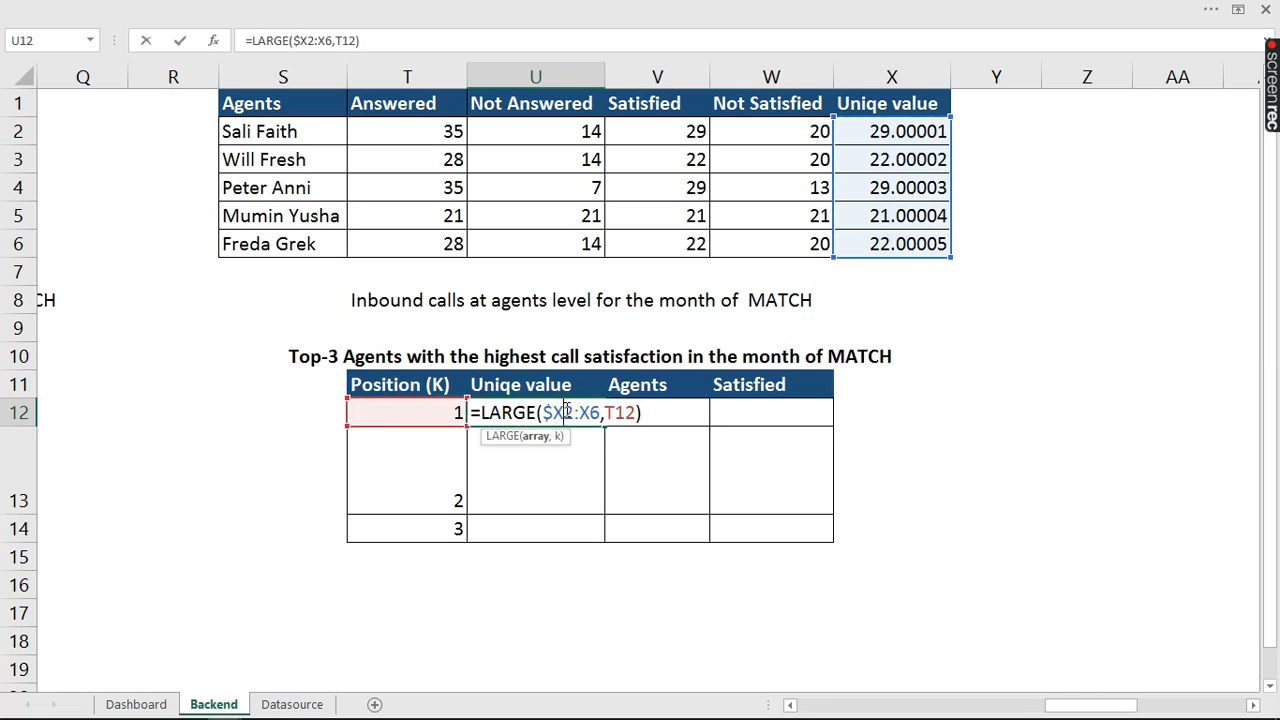
type("$")
left_click(592, 413)
type("$")
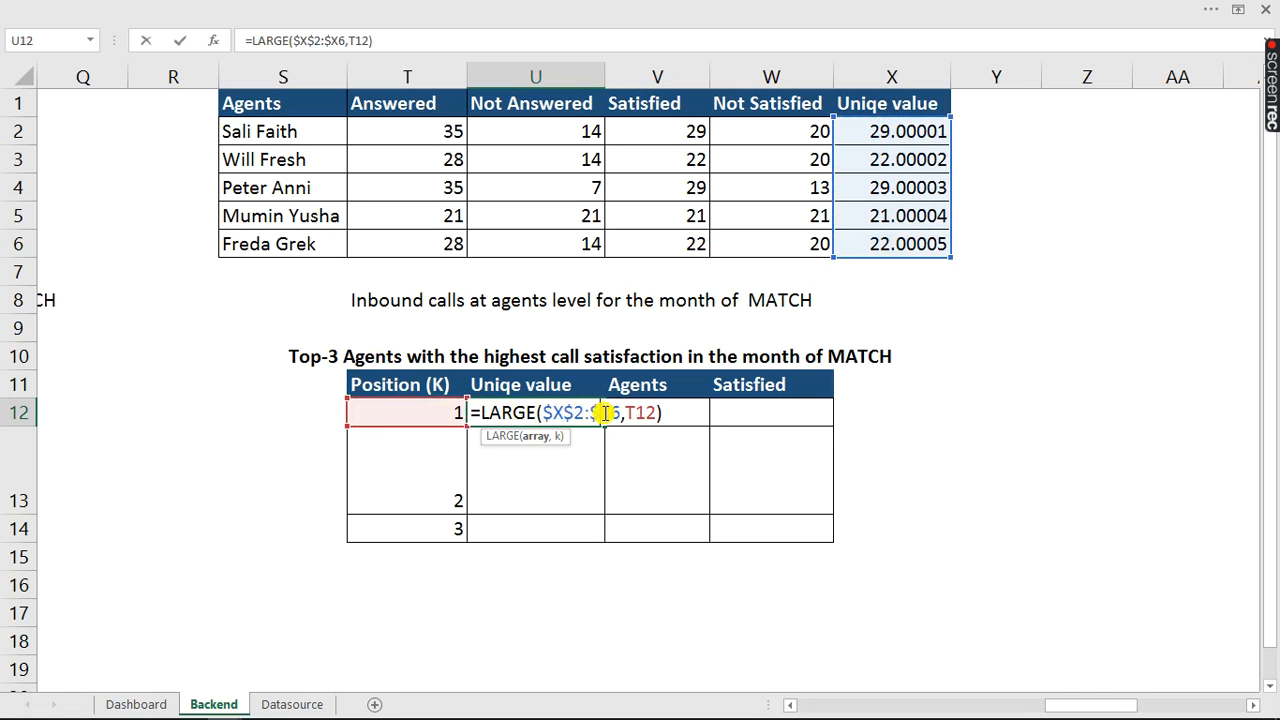
left_click(612, 413)
type("$")
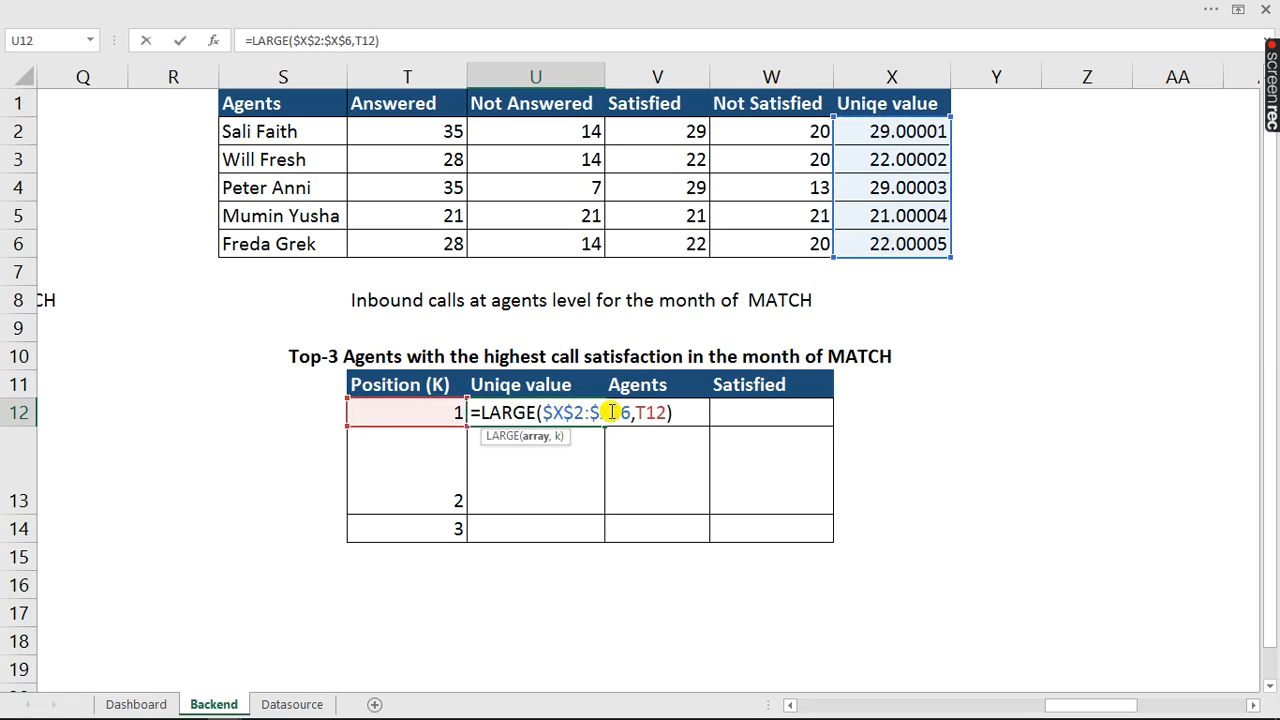
key("Return")
left_click(588, 410)
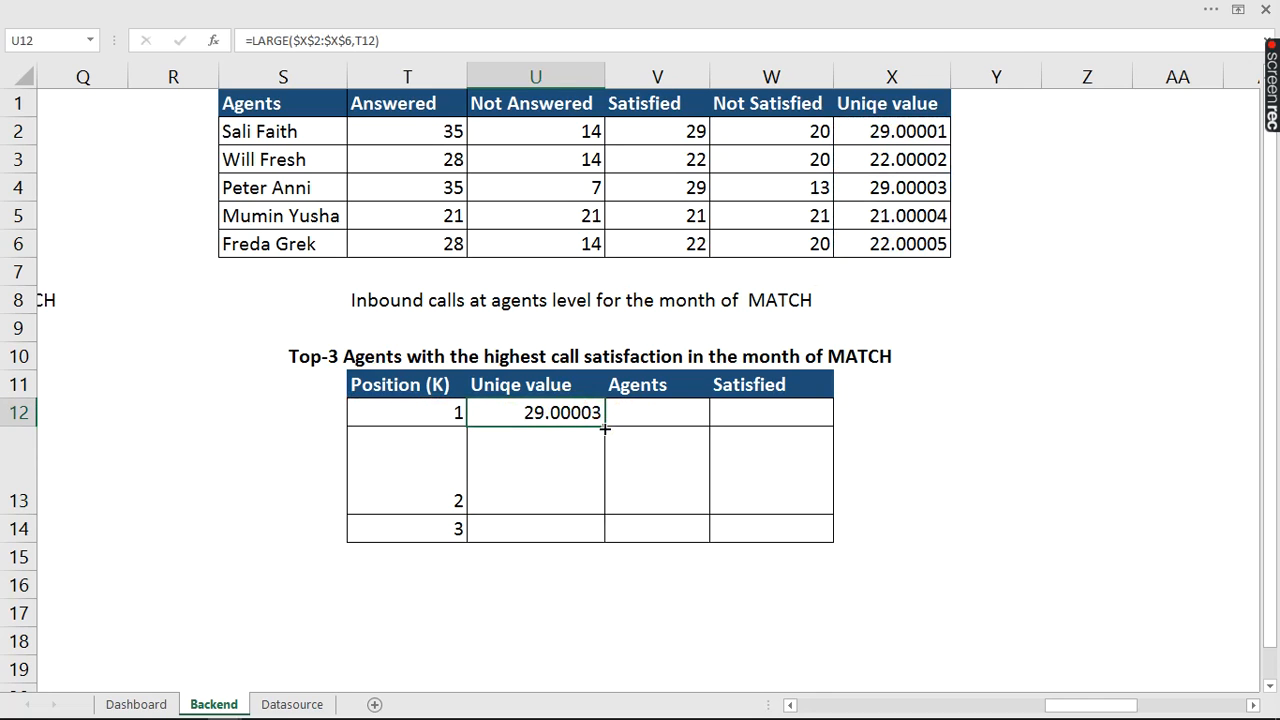
left_click_drag(605, 428, 583, 534)
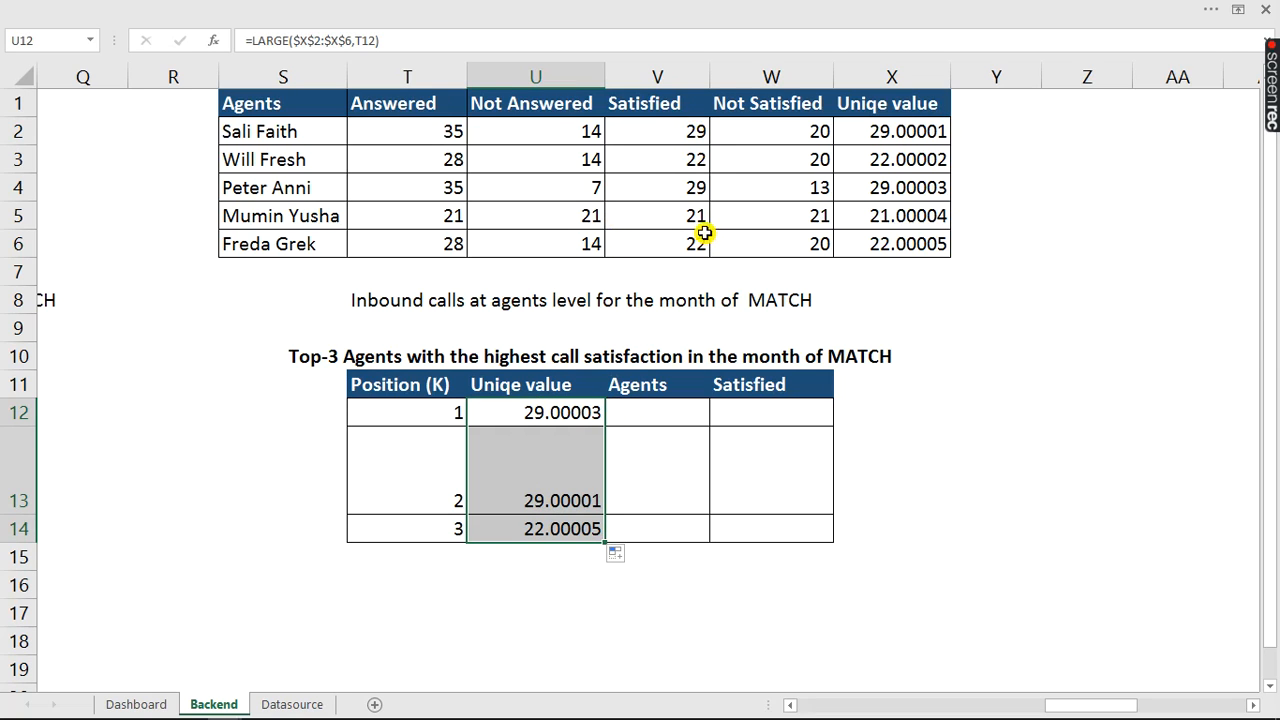
- Begin an INDEX formula in V12 over S2:X6, with MATCH(U12,X2:X6,0) as its row number
left_click(643, 410)
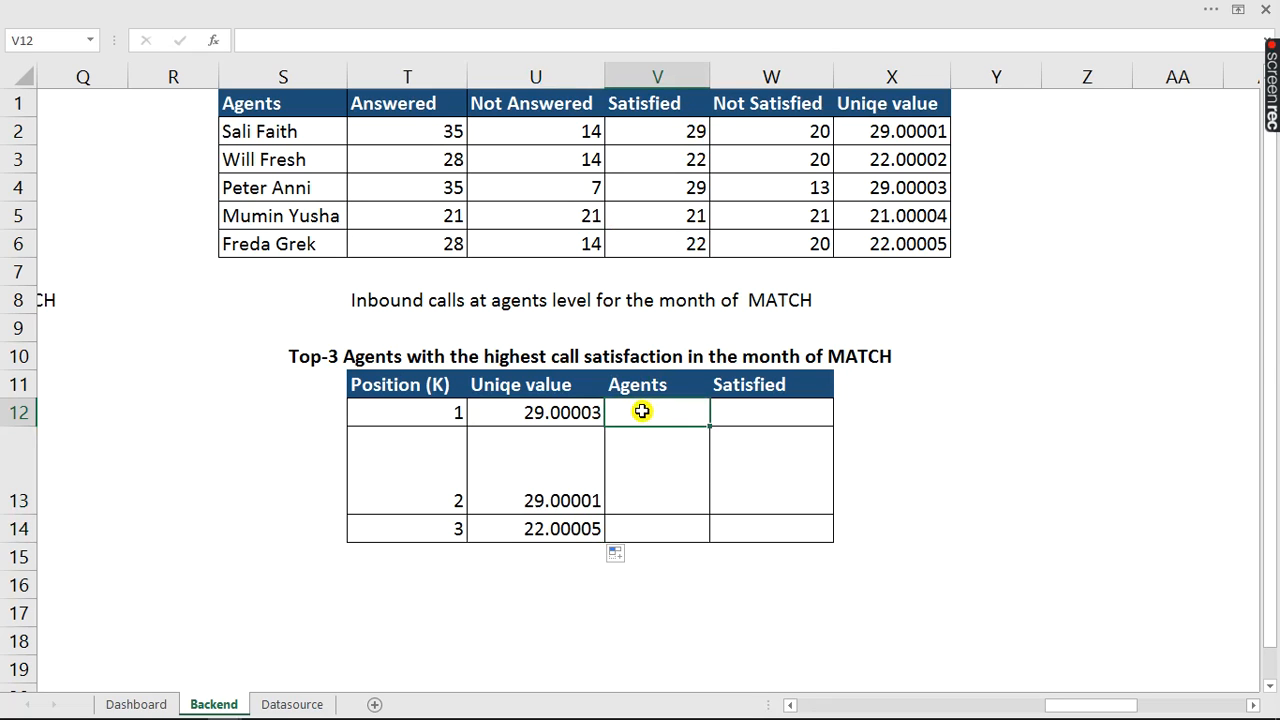
type("=ind")
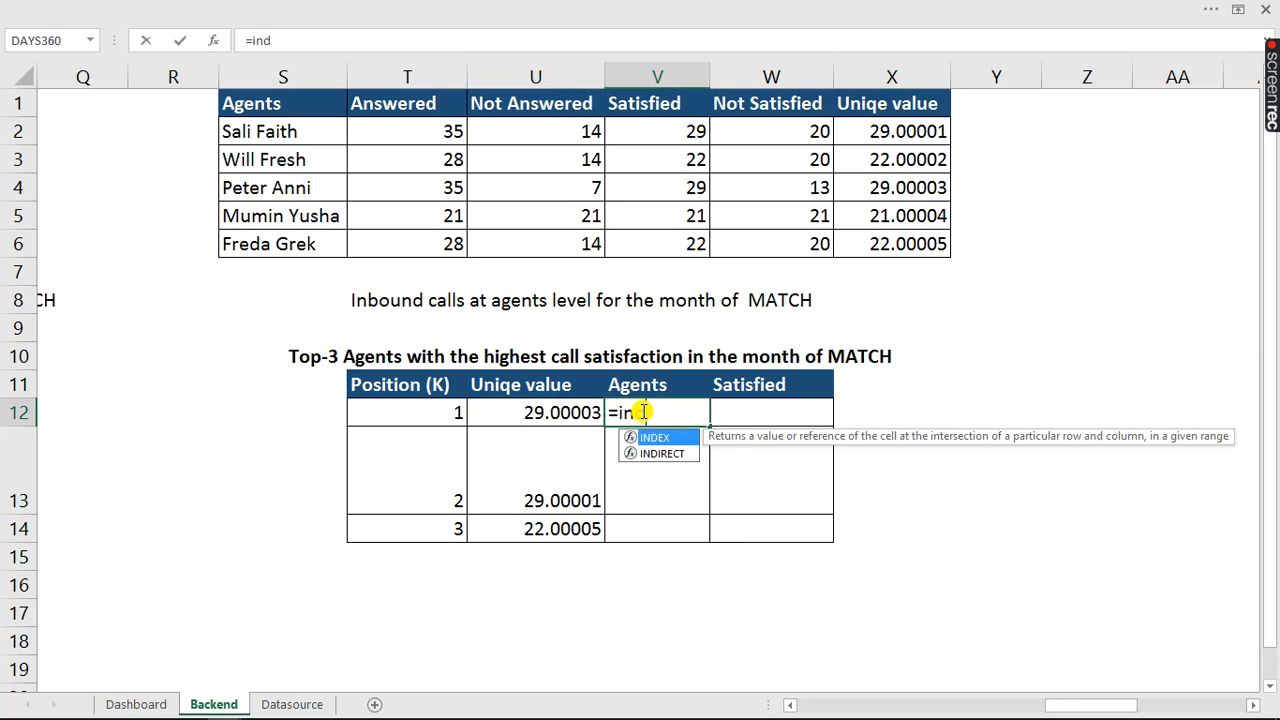
key("Tab")
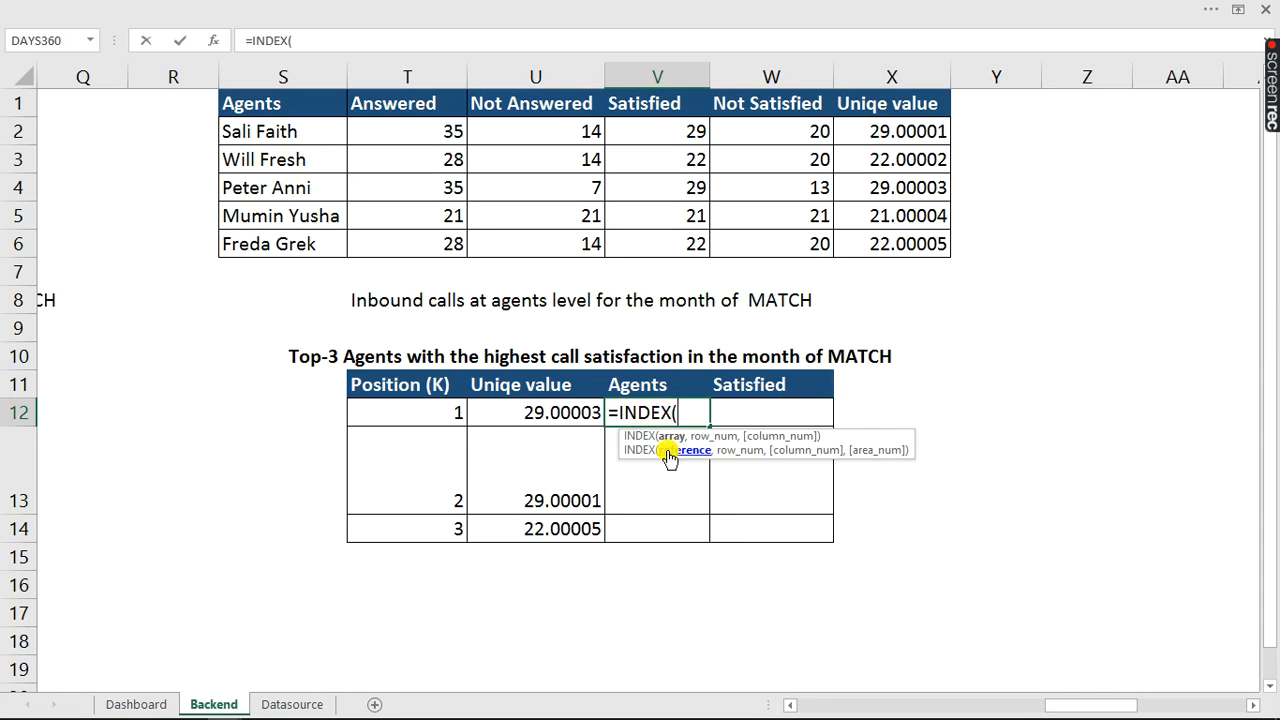
left_click_drag(275, 131, 886, 246)
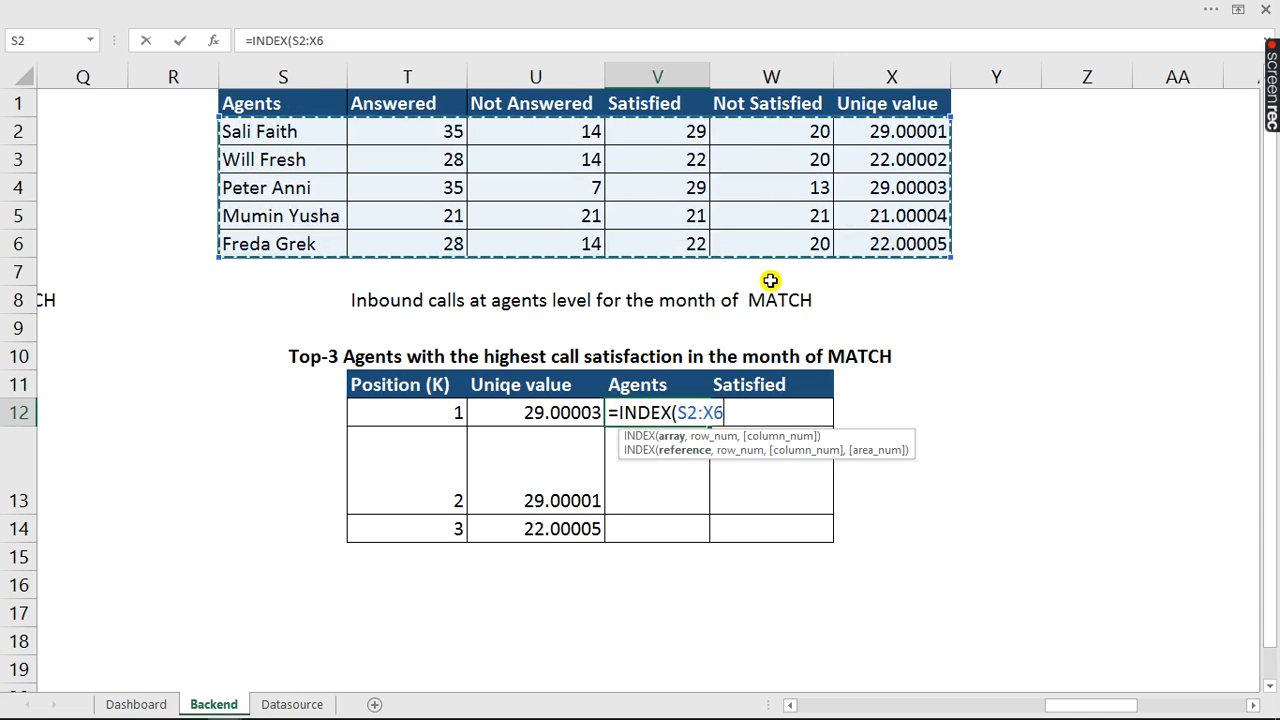
type(",")
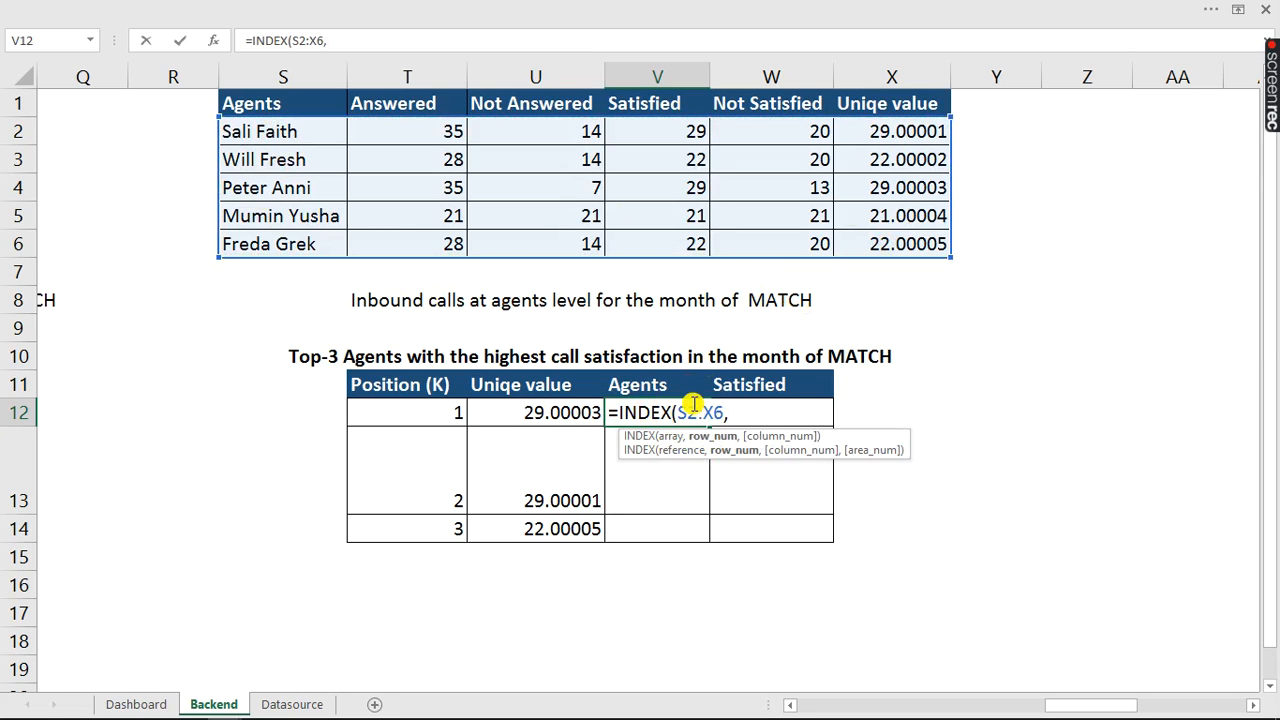
type("mat")
key("Tab")
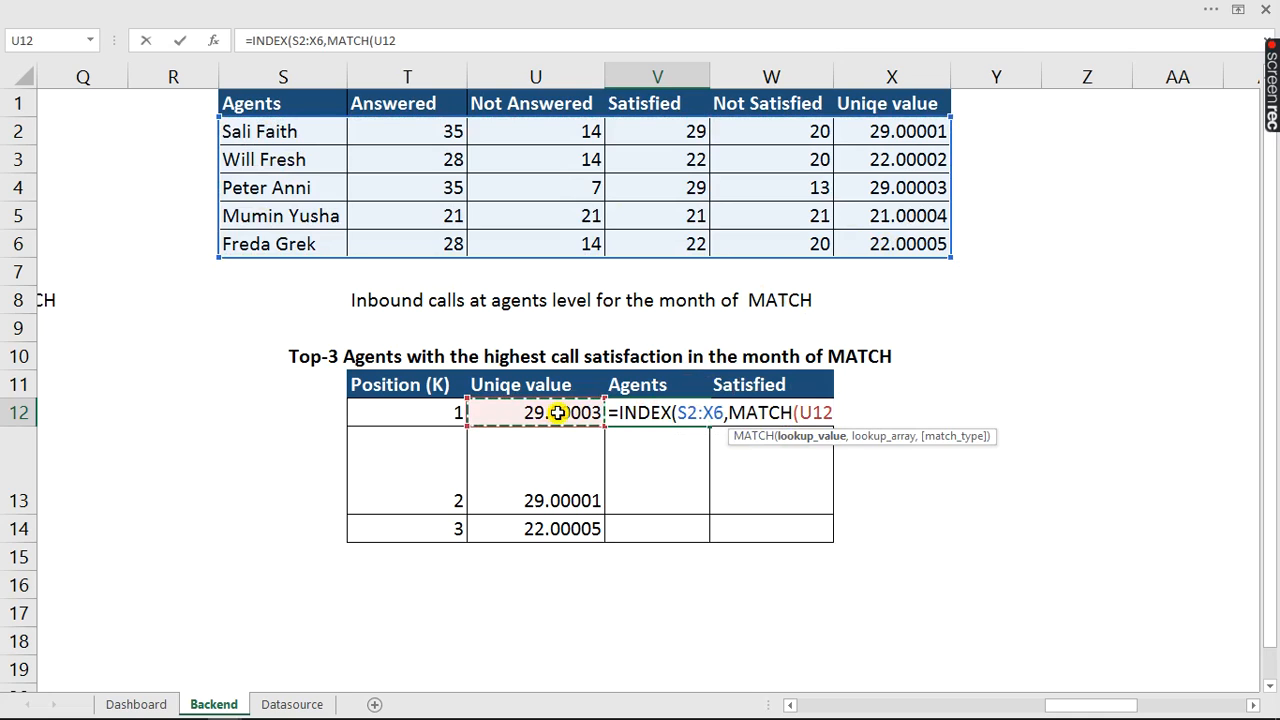
type(",")
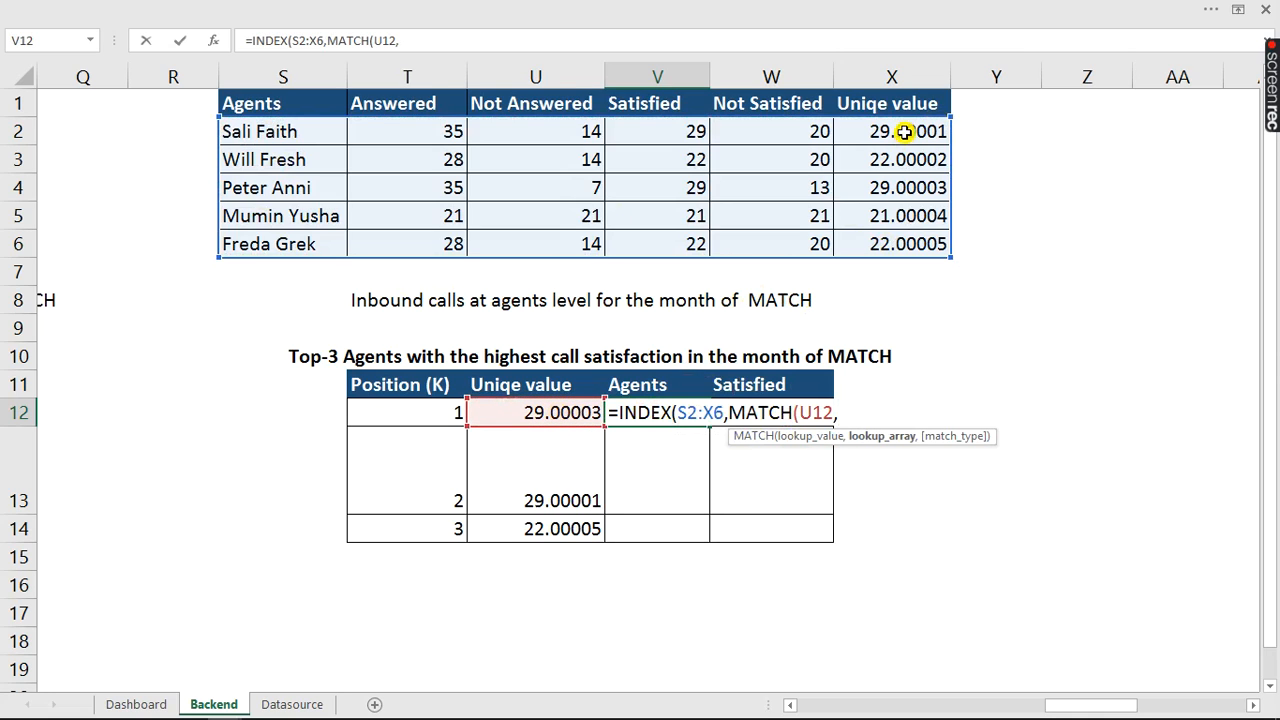
left_click_drag(905, 131, 903, 245)
type(",")
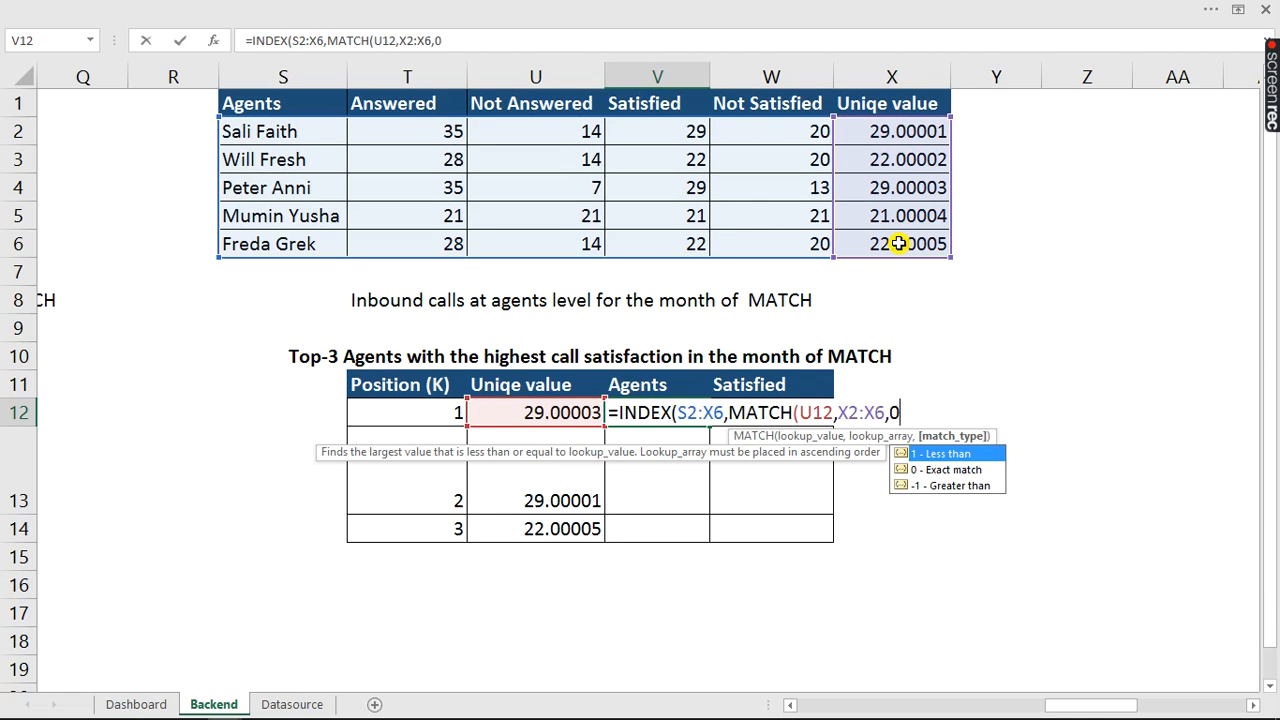
type("0),")
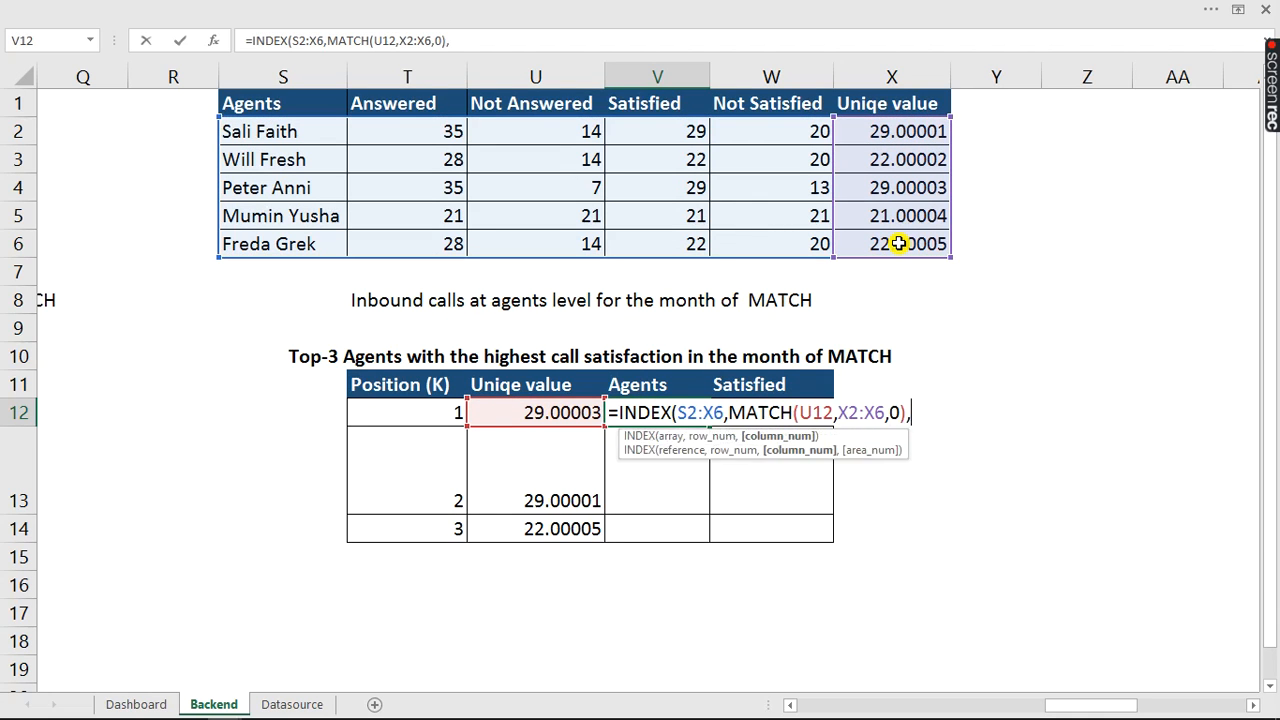
- Complete the V12 INDEX formula with MATCH(V11,S1:X1,0) as its column number and fill it down to V14
type("ma")
key("Tab")
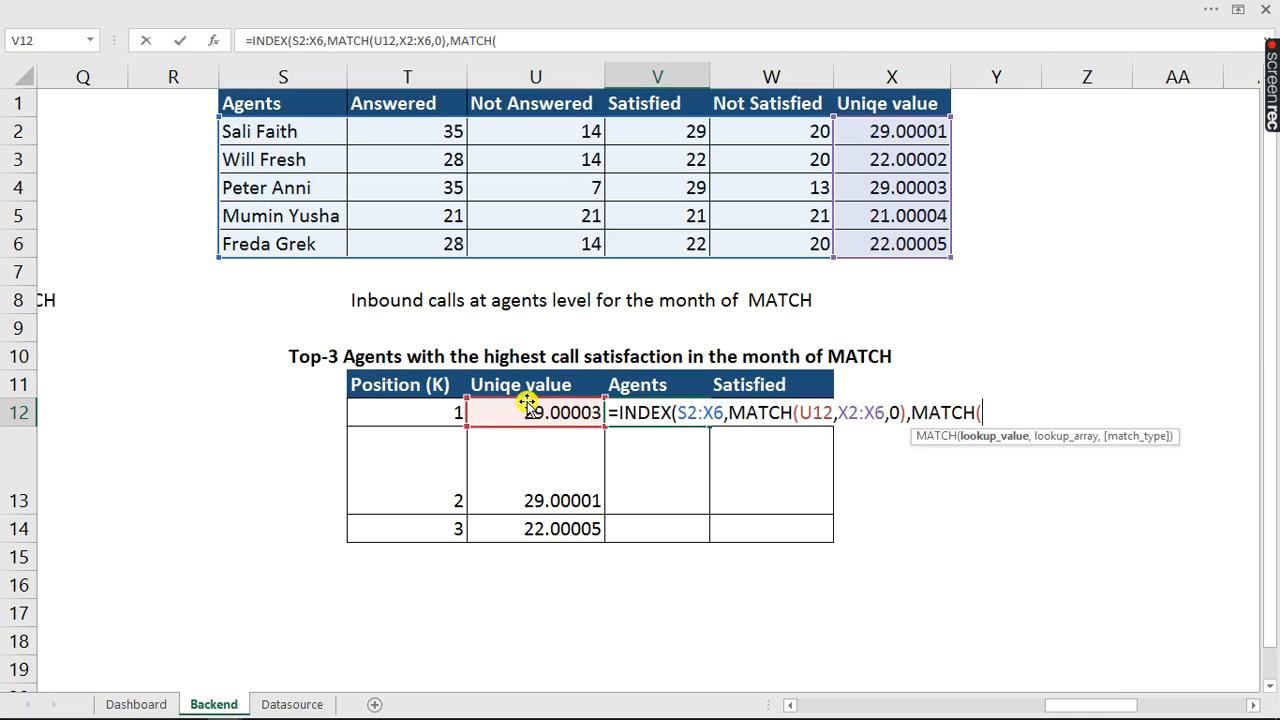
left_click(659, 385)
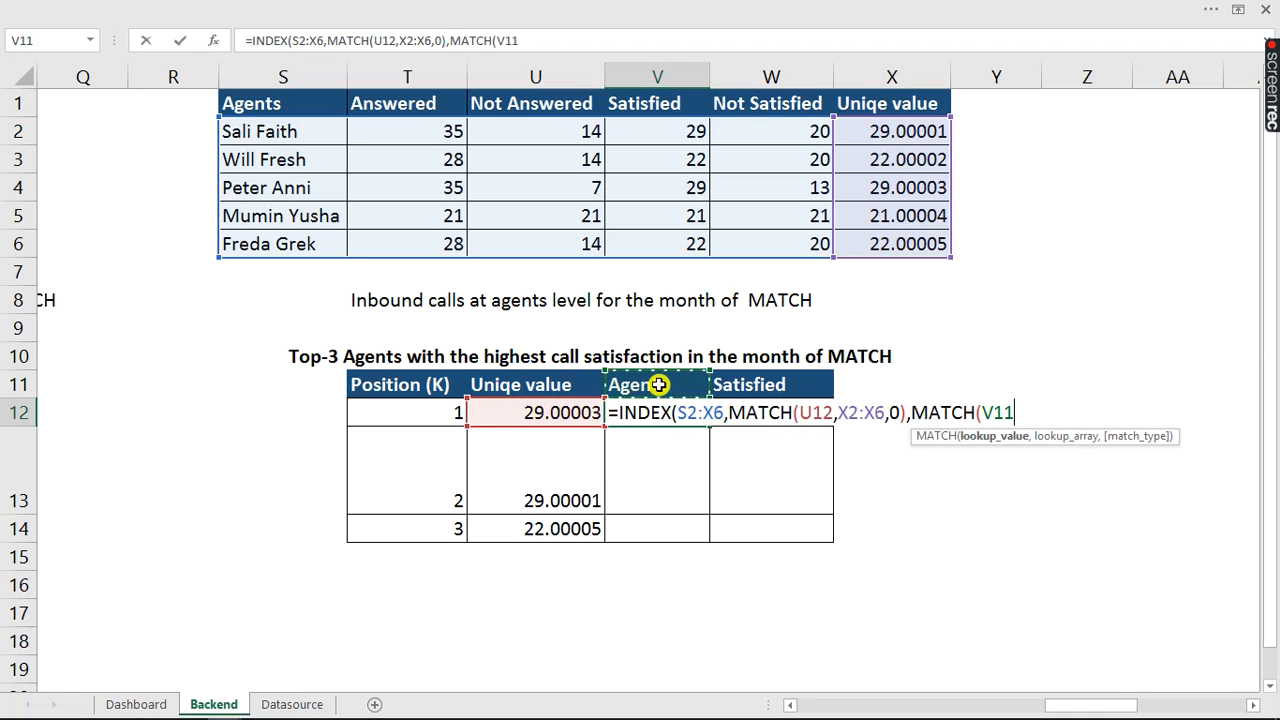
type(",")
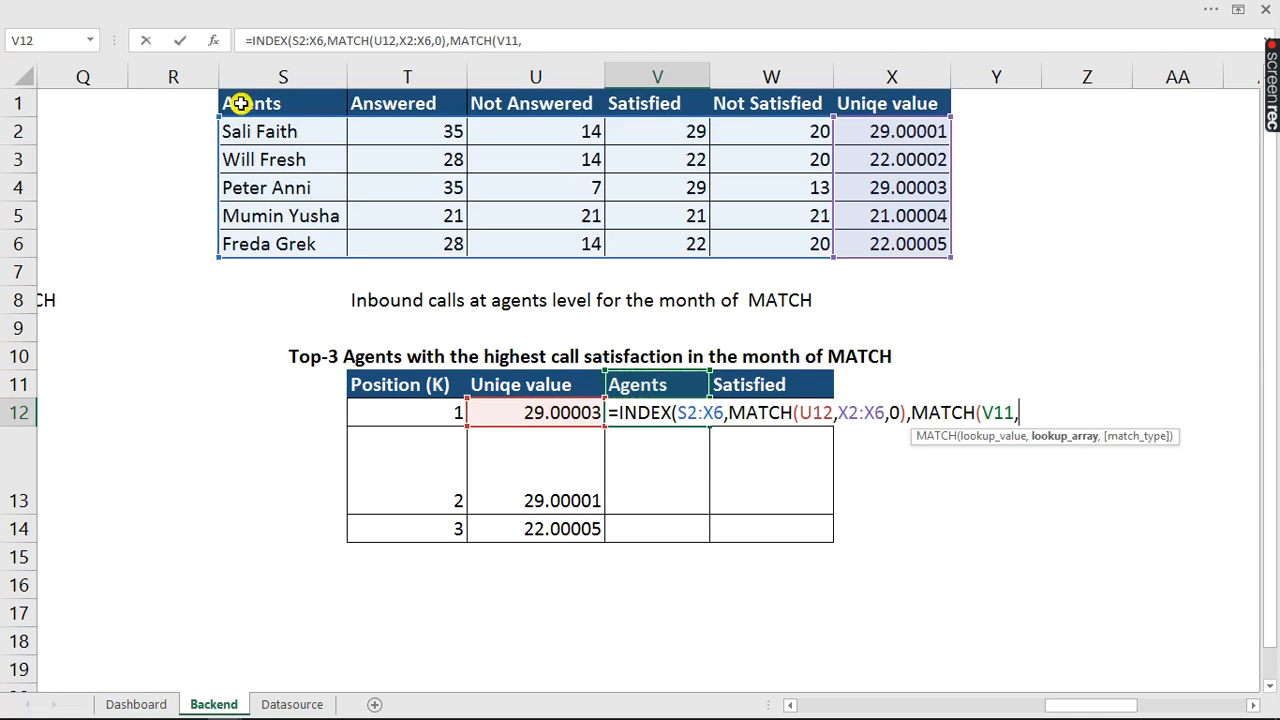
left_click(294, 104)
left_click_drag(294, 104, 903, 106)
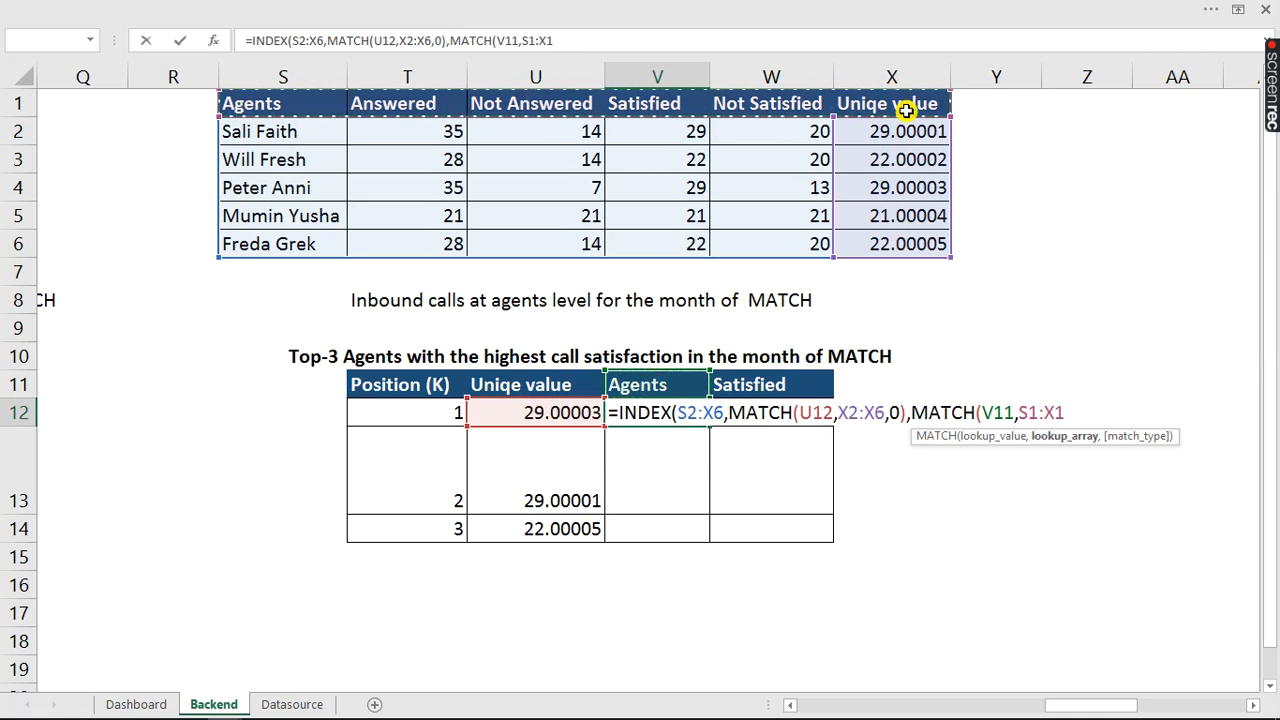
type(",")
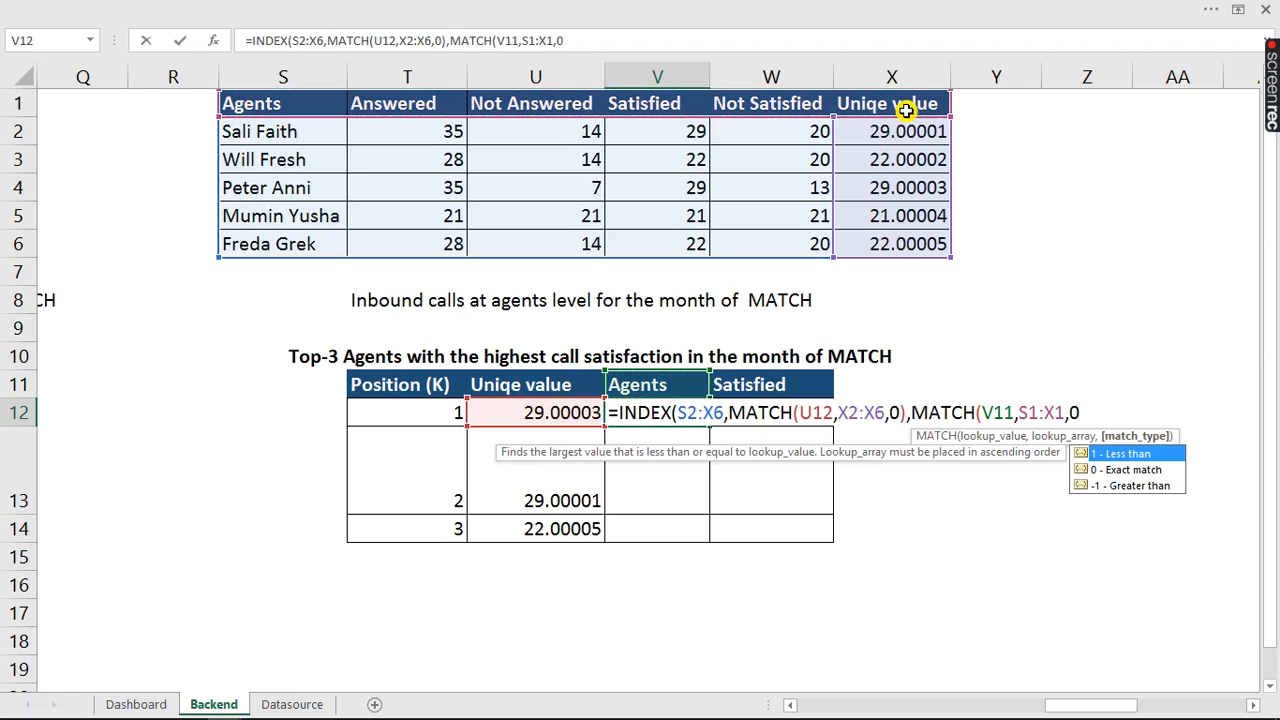
type("0)")
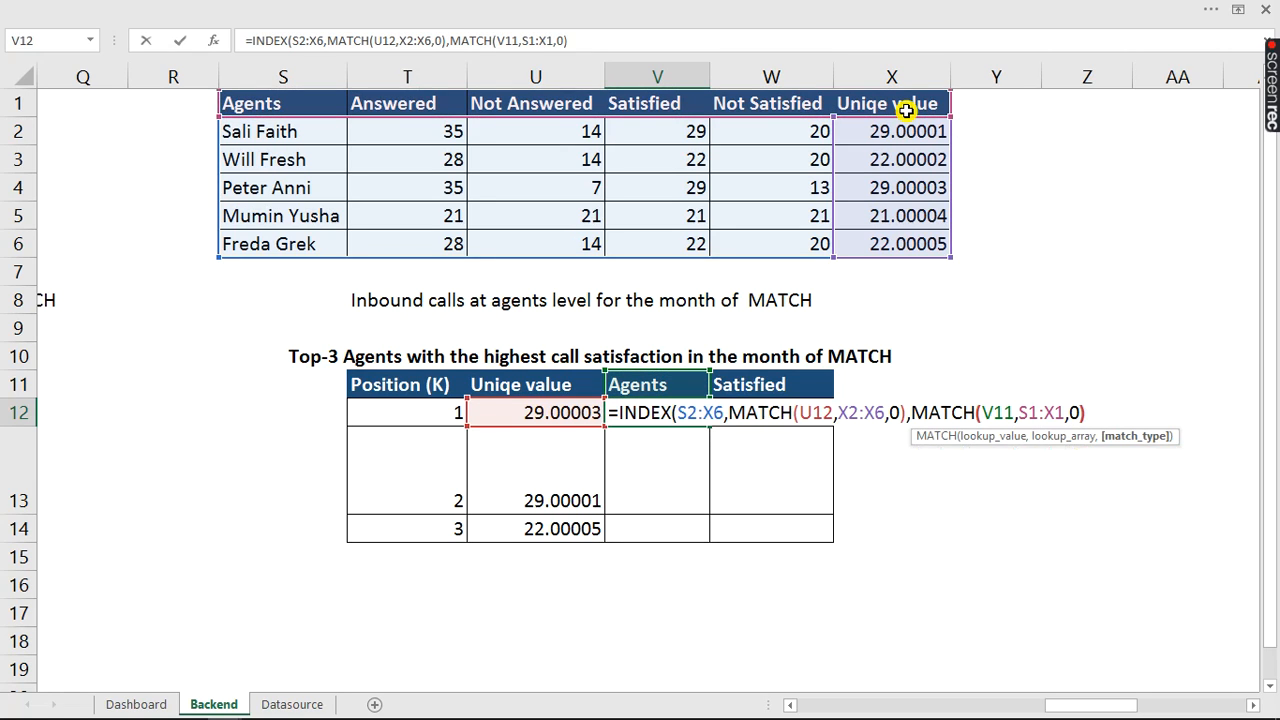
key("Return")
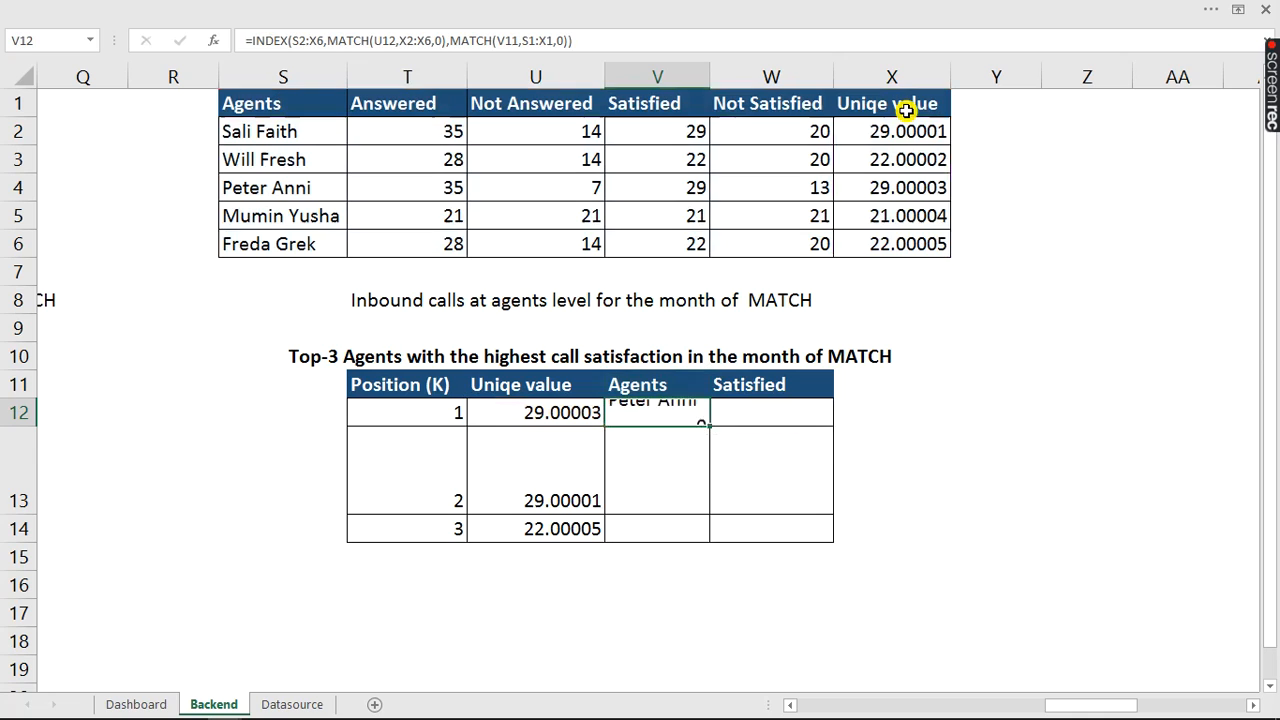
left_click(692, 411)
left_click_drag(710, 425, 709, 536)
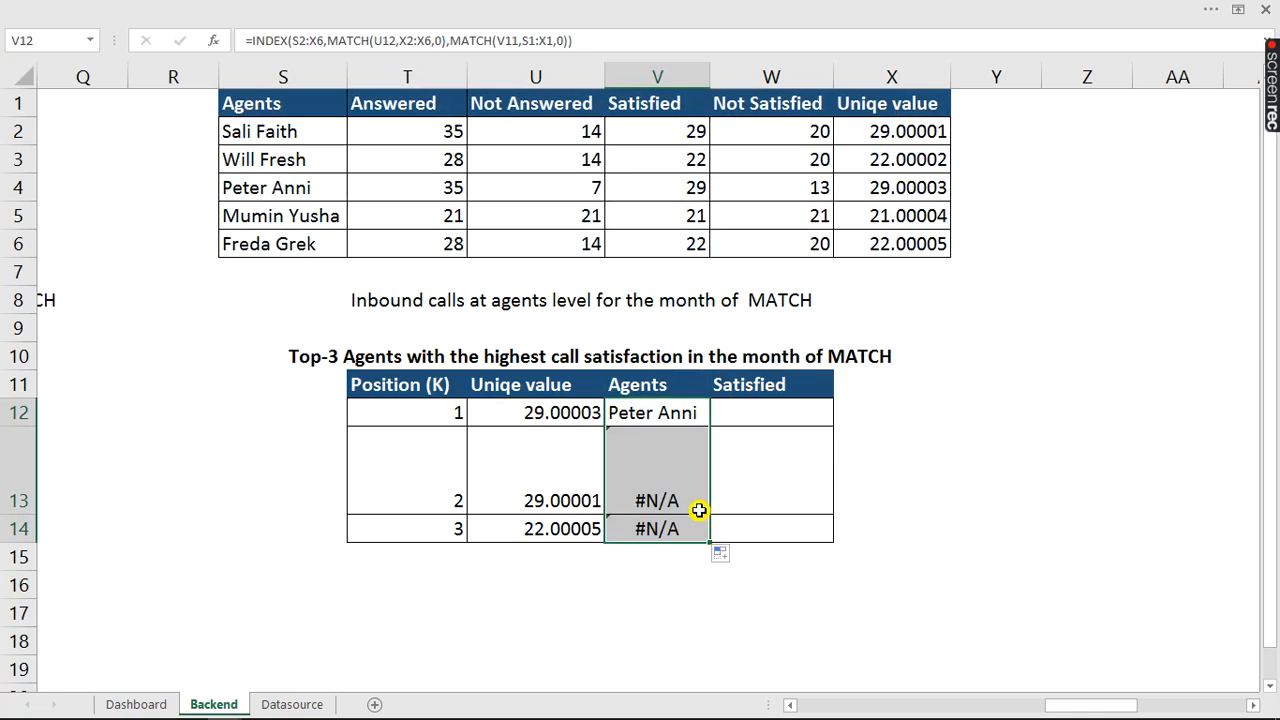
- Make the INDEX array in the V12 formula absolute as $S$2:$X$6
left_click(657, 411)
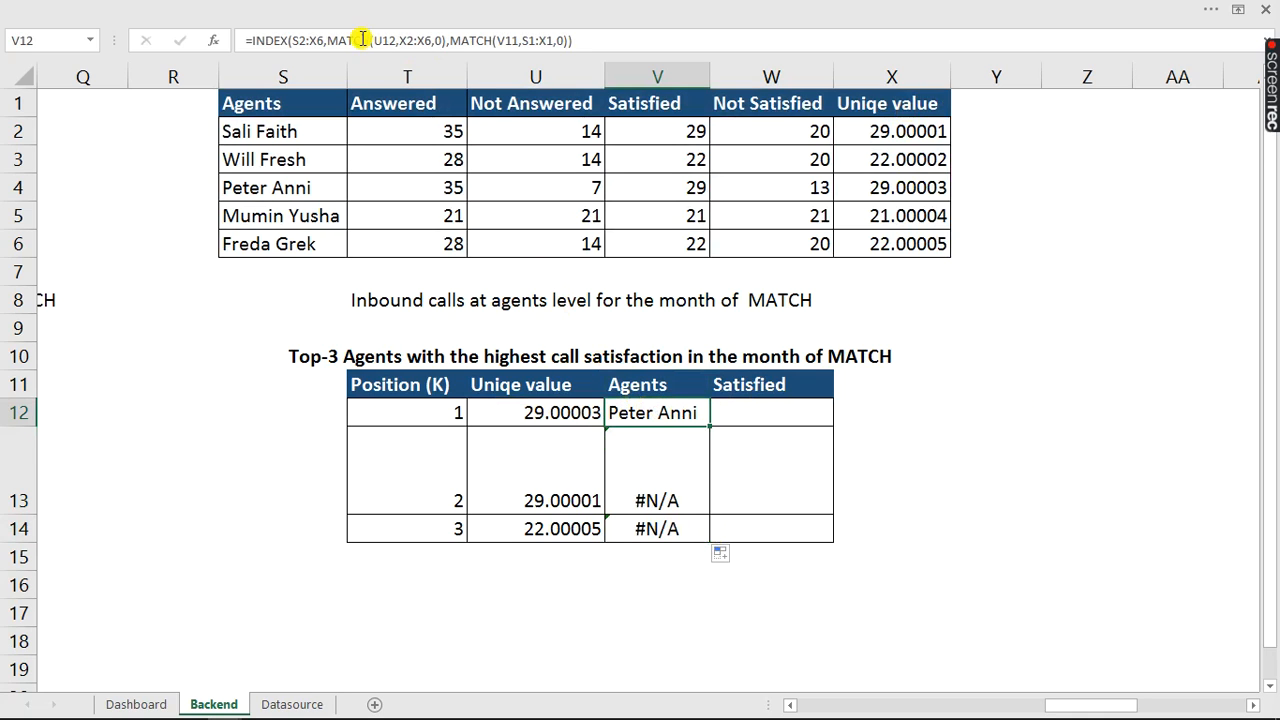
left_click(296, 37)
type("$")
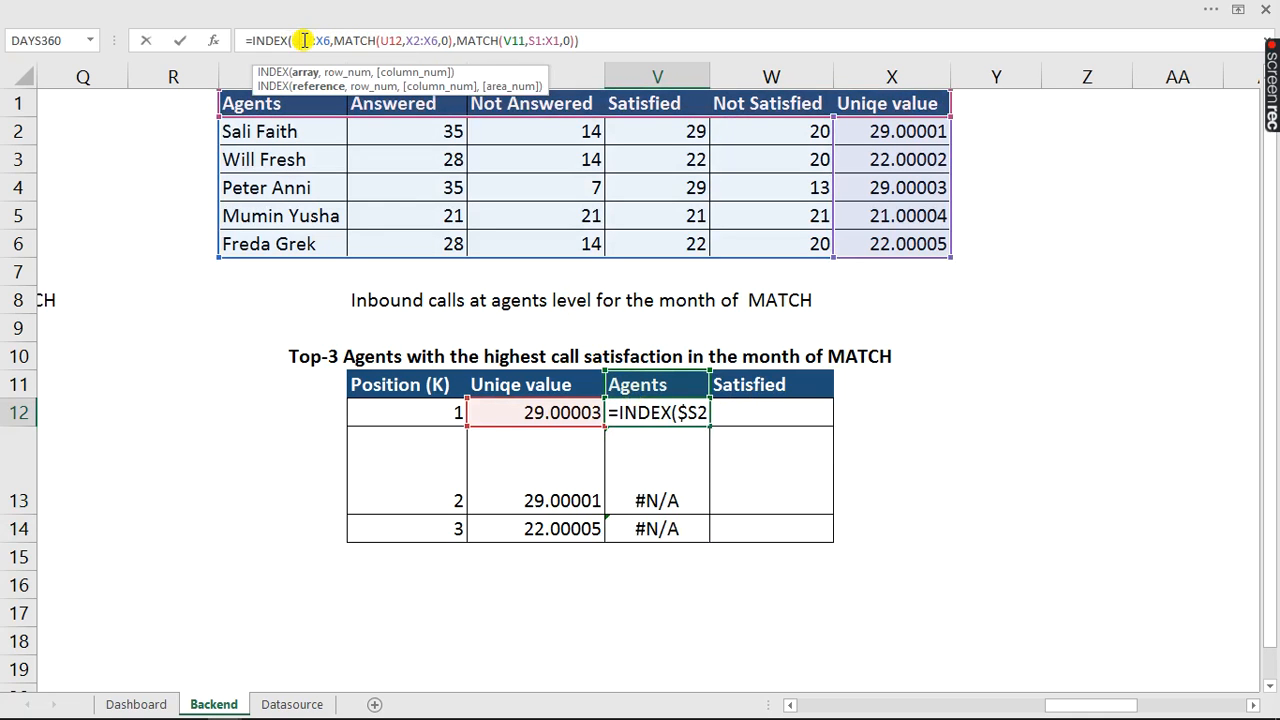
left_click(305, 40)
type("$")
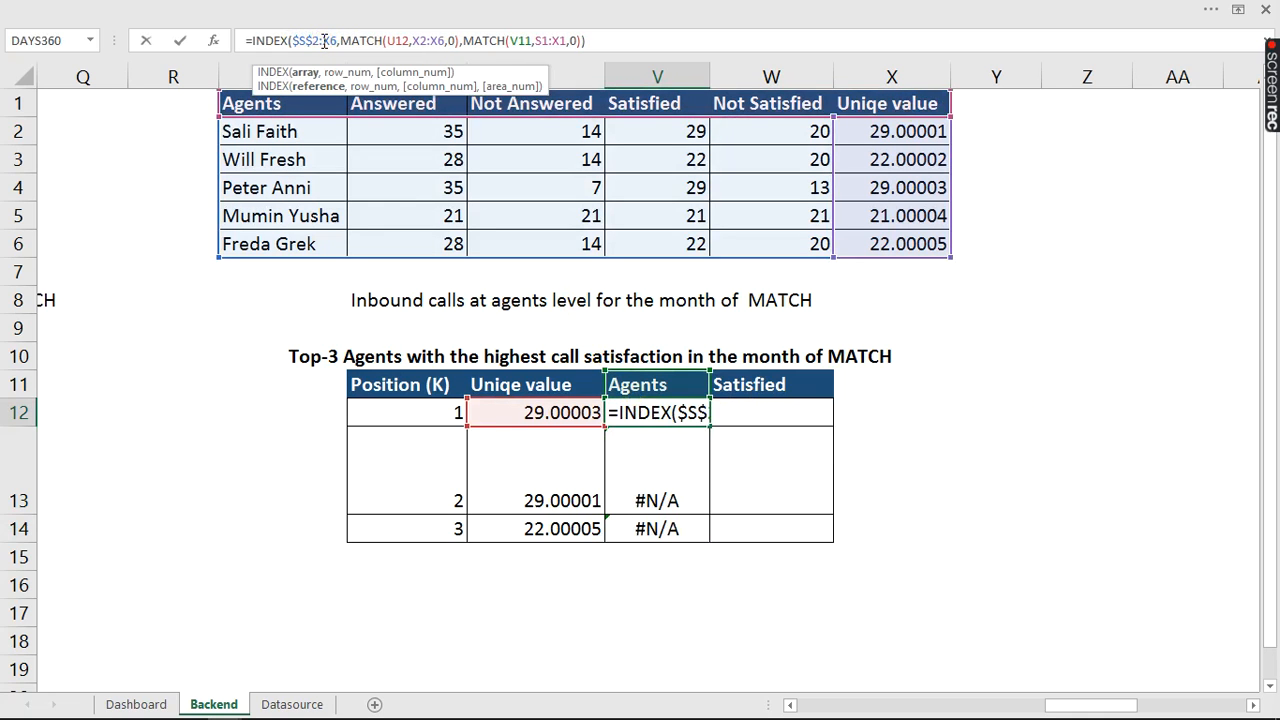
left_click(323, 41)
type("$")
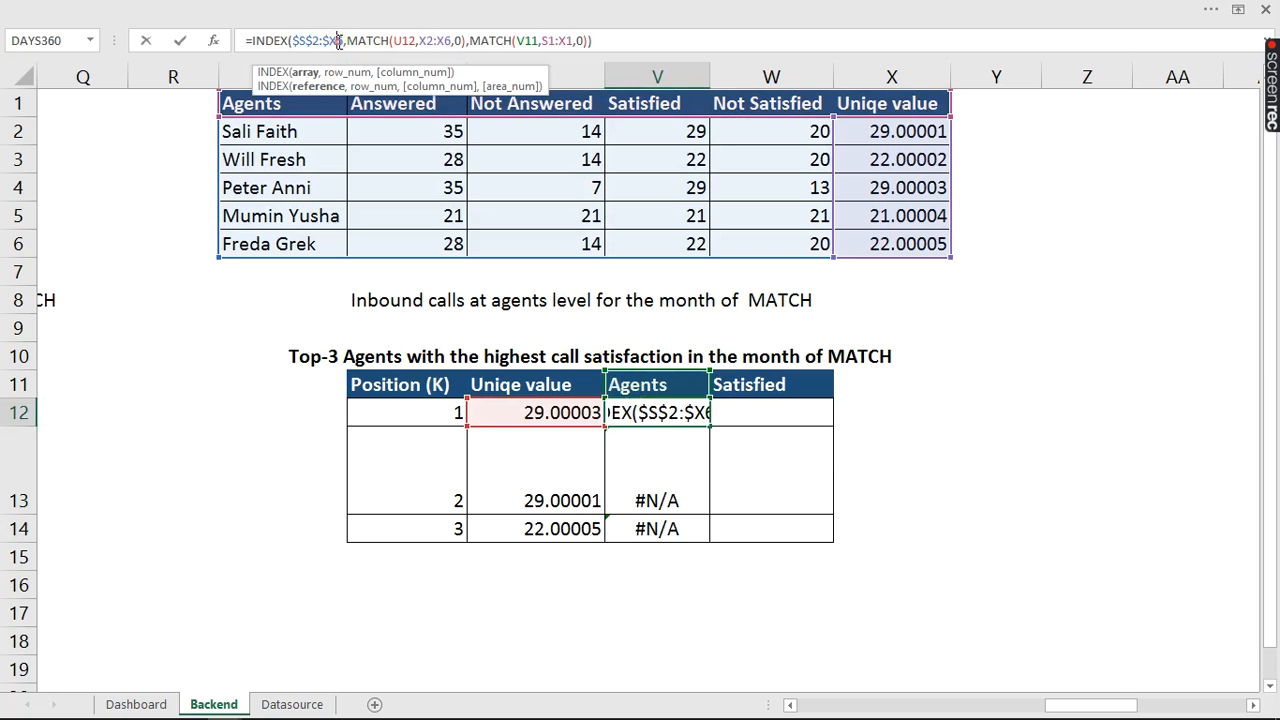
left_click(338, 41)
type("$")
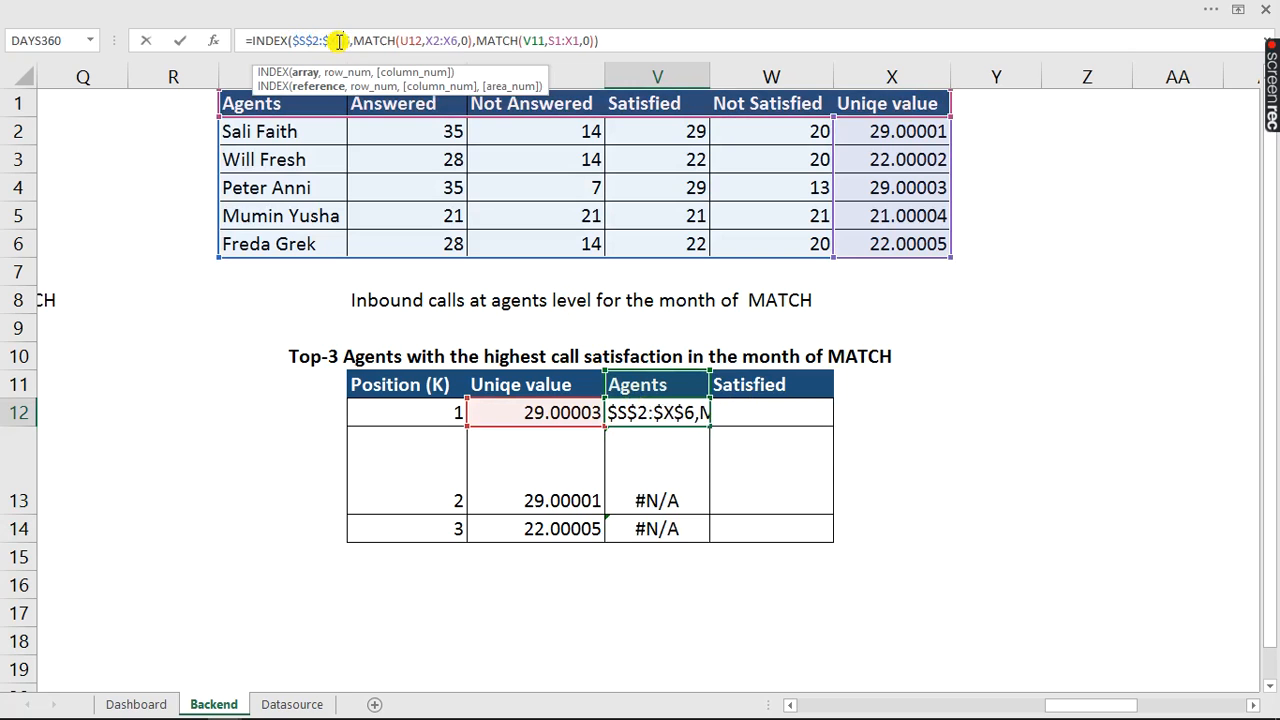
- Make the lookup array of the row-number MATCH in V12 absolute as $X$2:$X$6
left_click(427, 41)
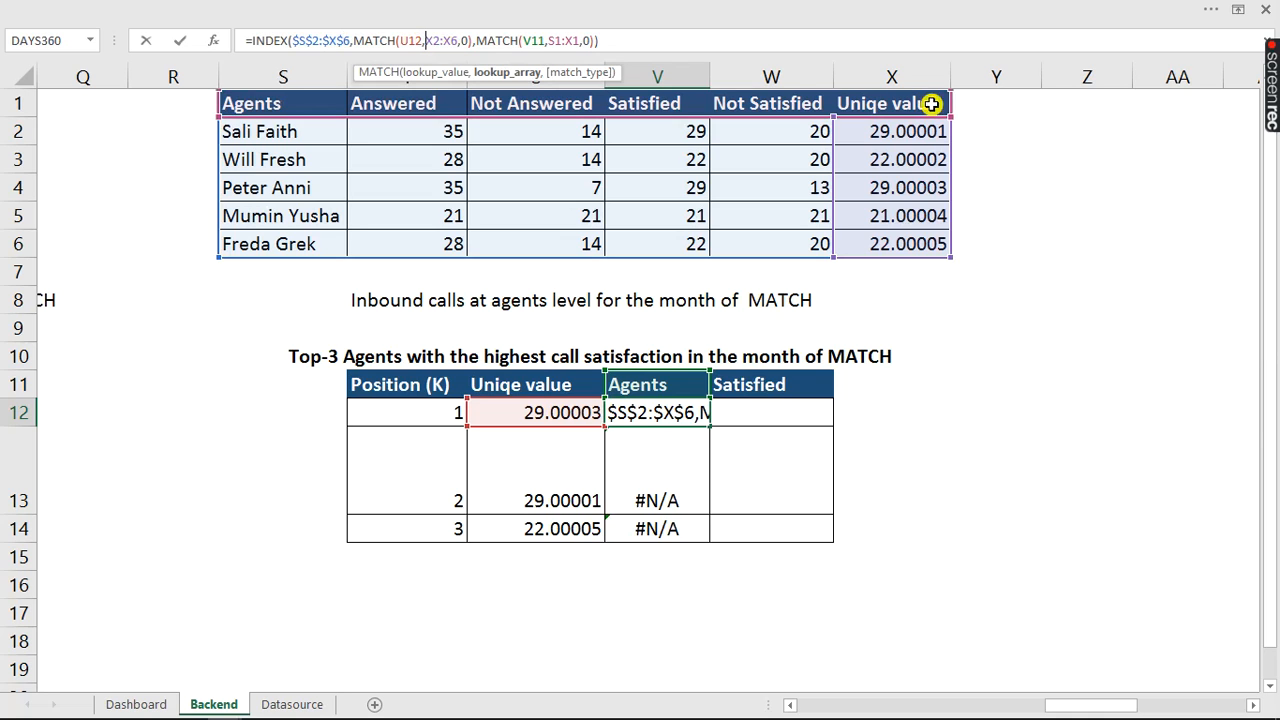
type("$")
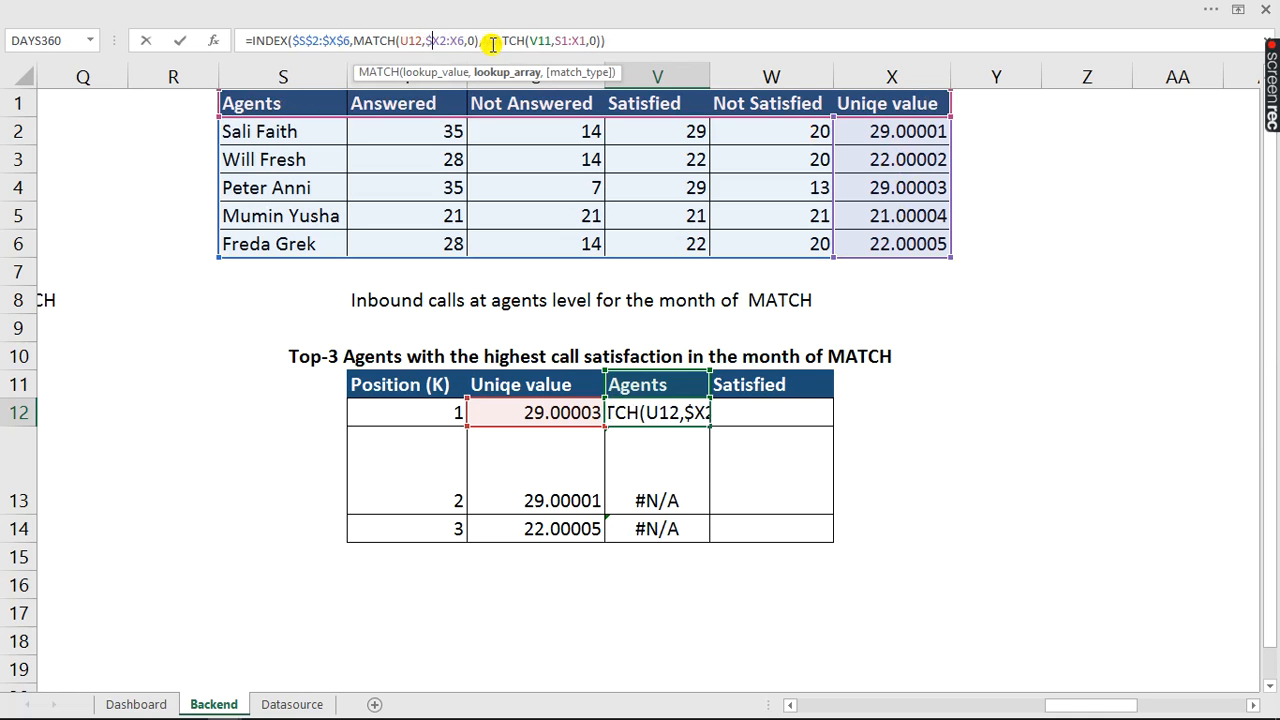
left_click(441, 41)
type("$")
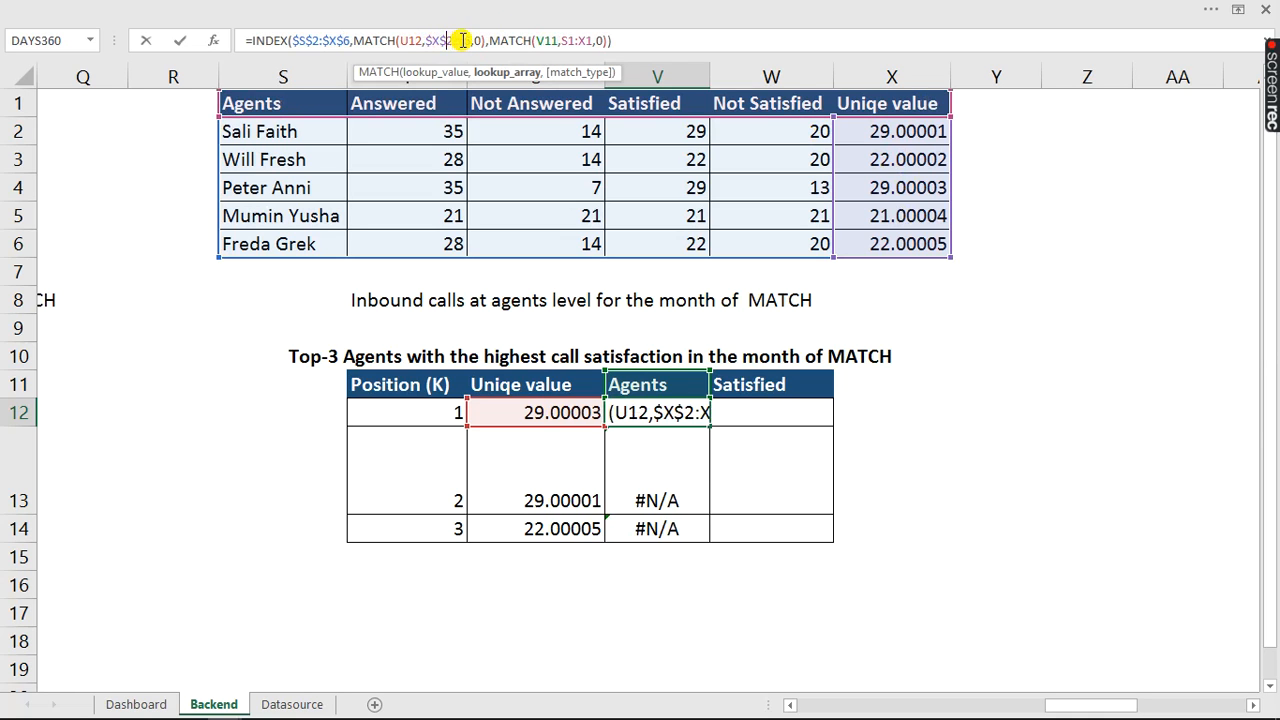
left_click(458, 41)
type("$")
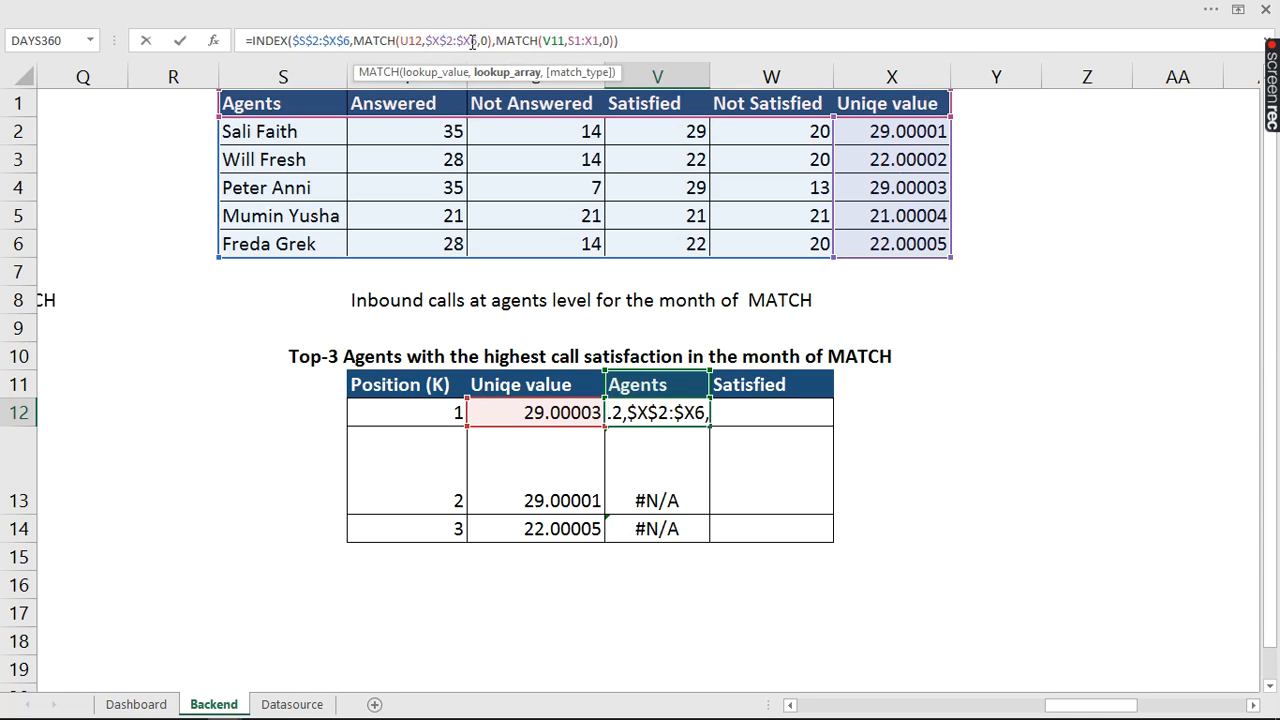
left_click(473, 41)
type("$")
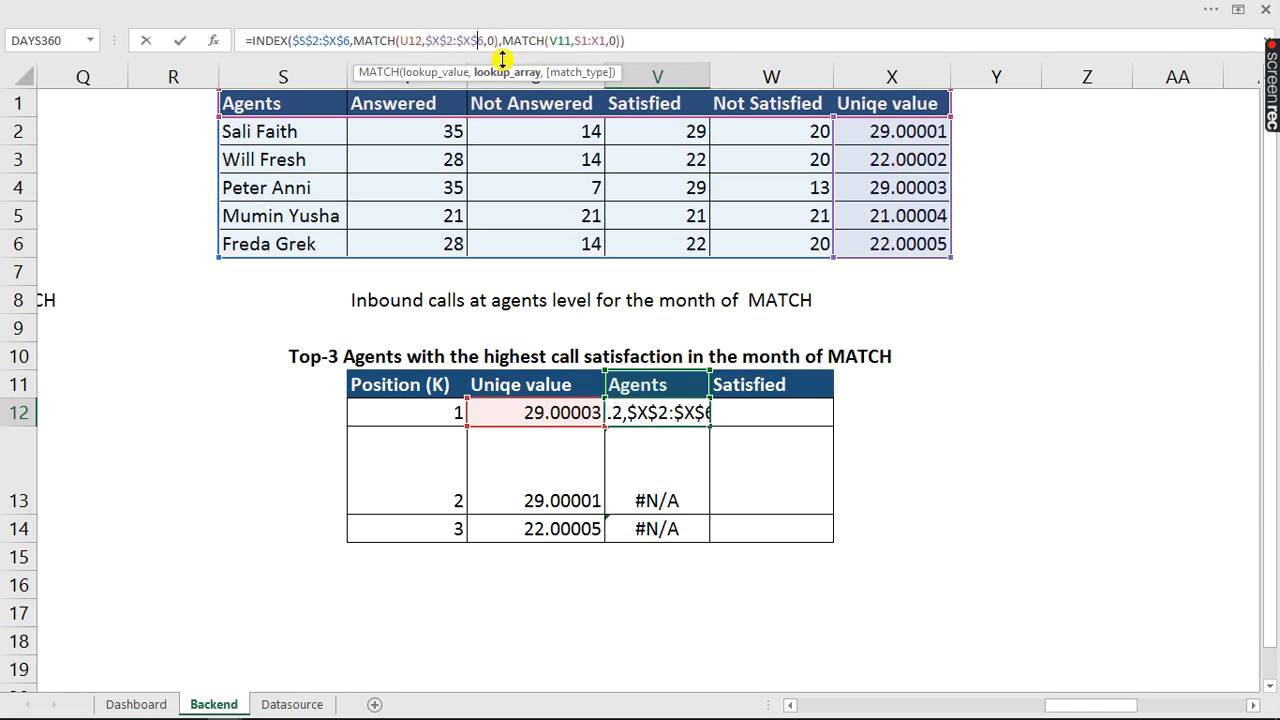
- Make the lookup value of the column-number MATCH in V12 absolute as $V$11
left_click(550, 41)
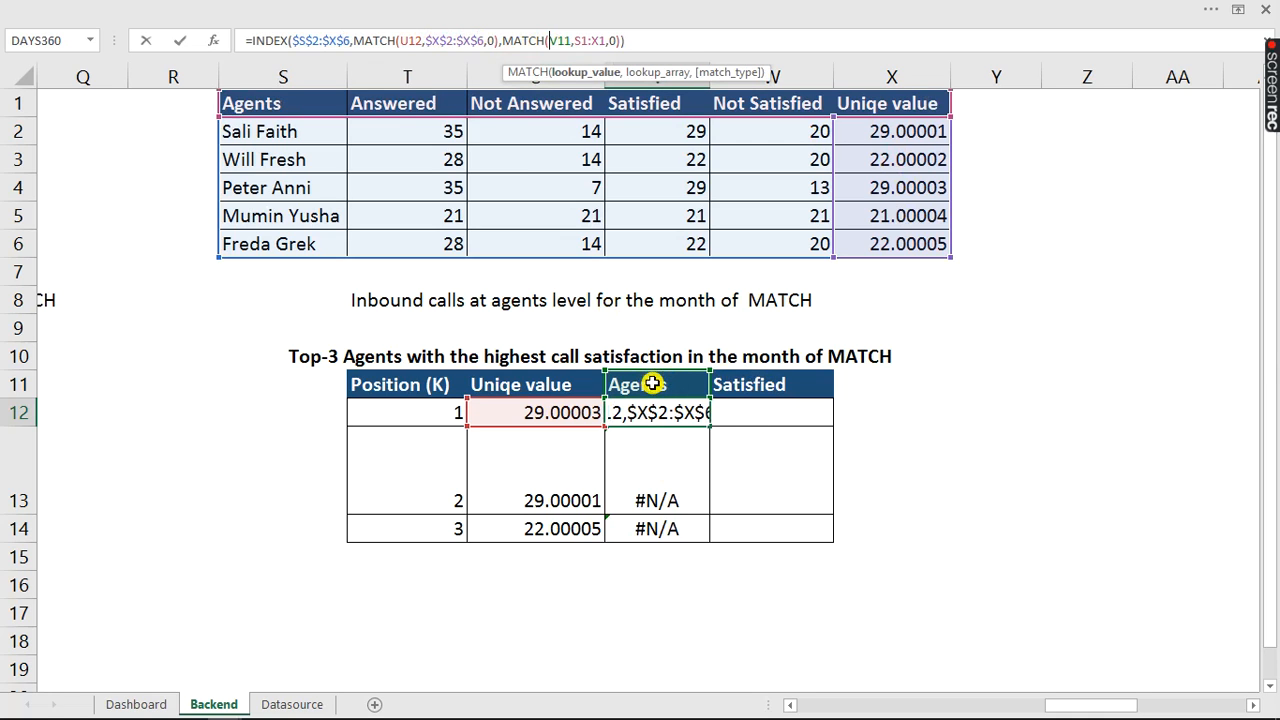
type("$")
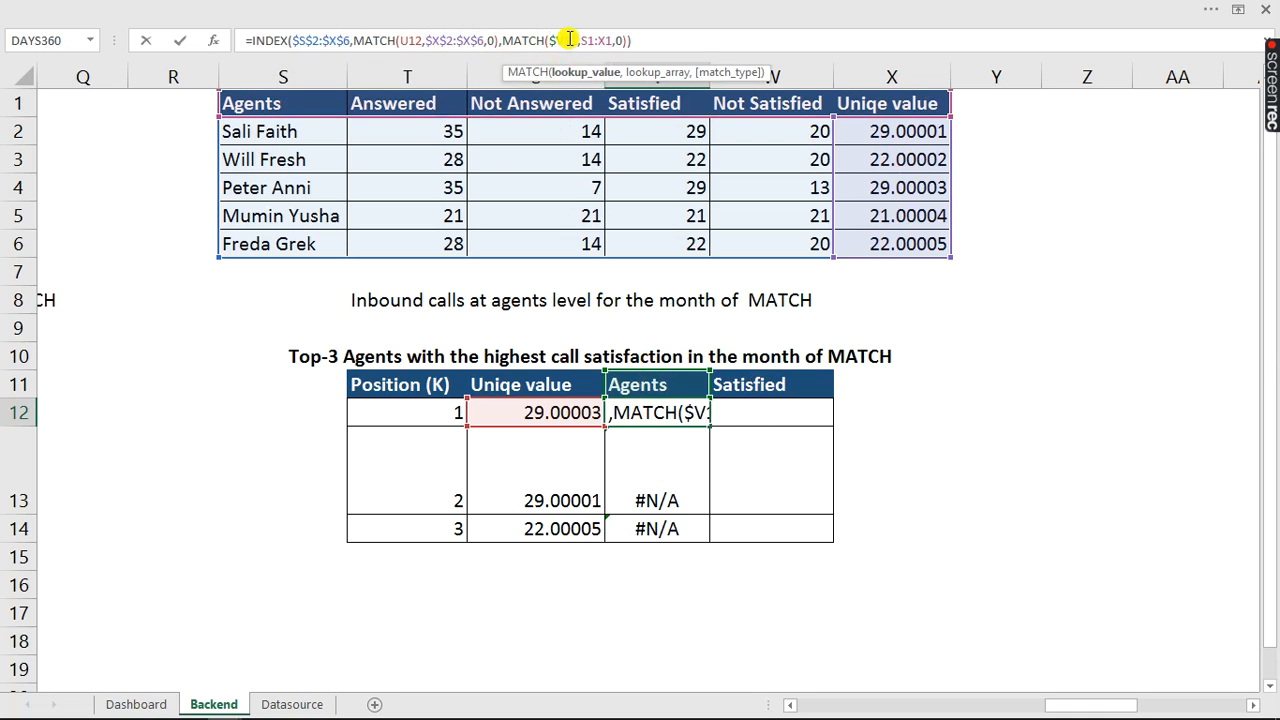
left_click(565, 41)
type("$")
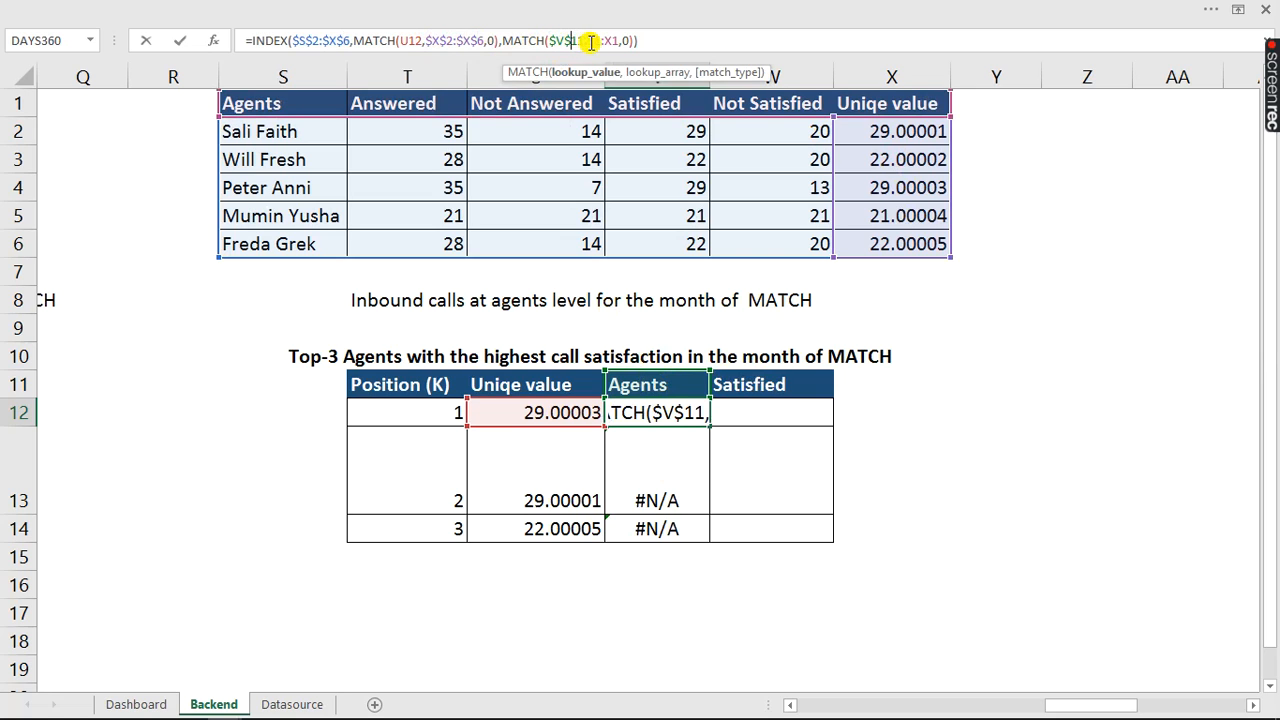
- Make the header lookup array in V12 absolute as $S$1:$X$1 and fill the formula down to V14
left_click(588, 41)
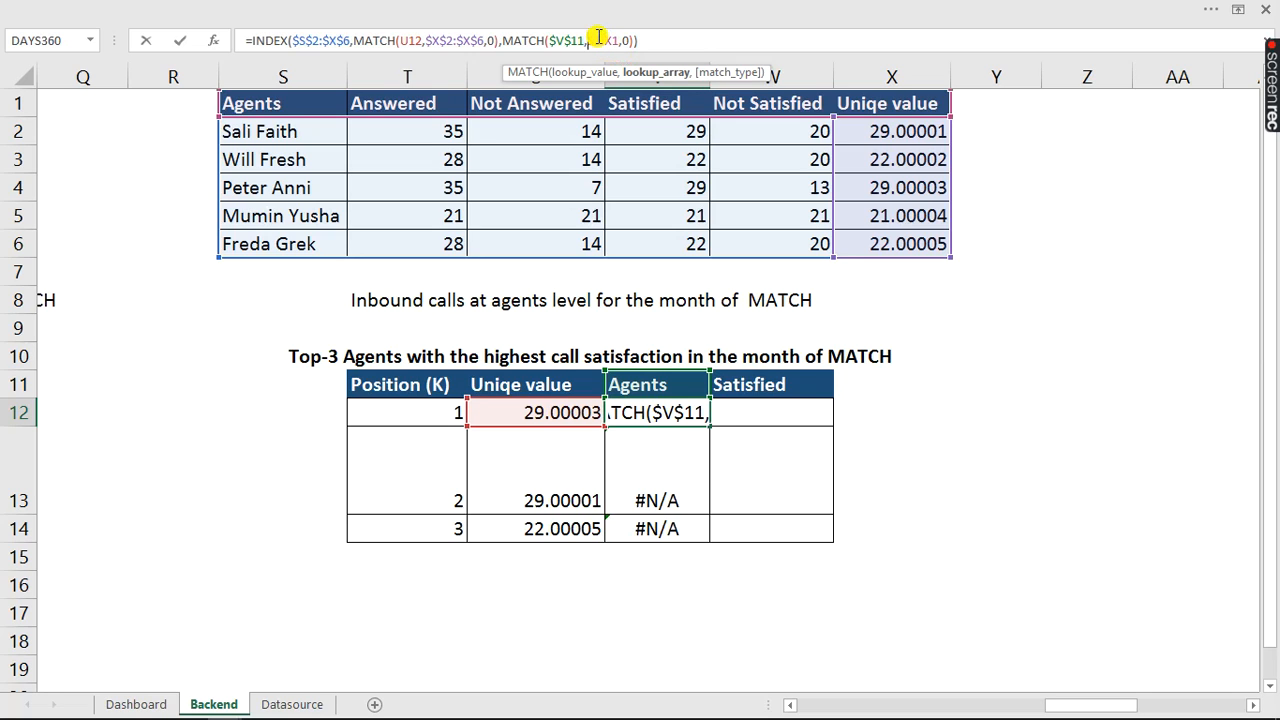
type("$S1:")
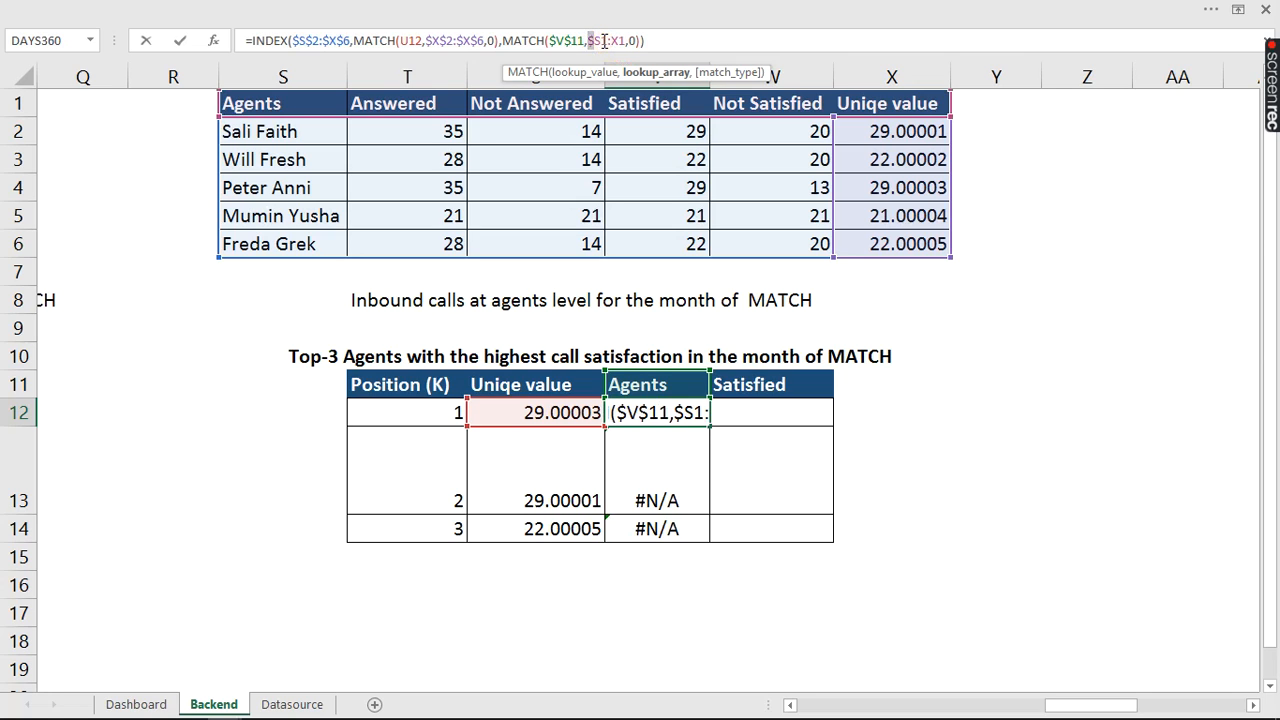
left_click(604, 40)
type("$X")
left_click(624, 40)
type("$")
left_click(633, 40)
type("$X$")
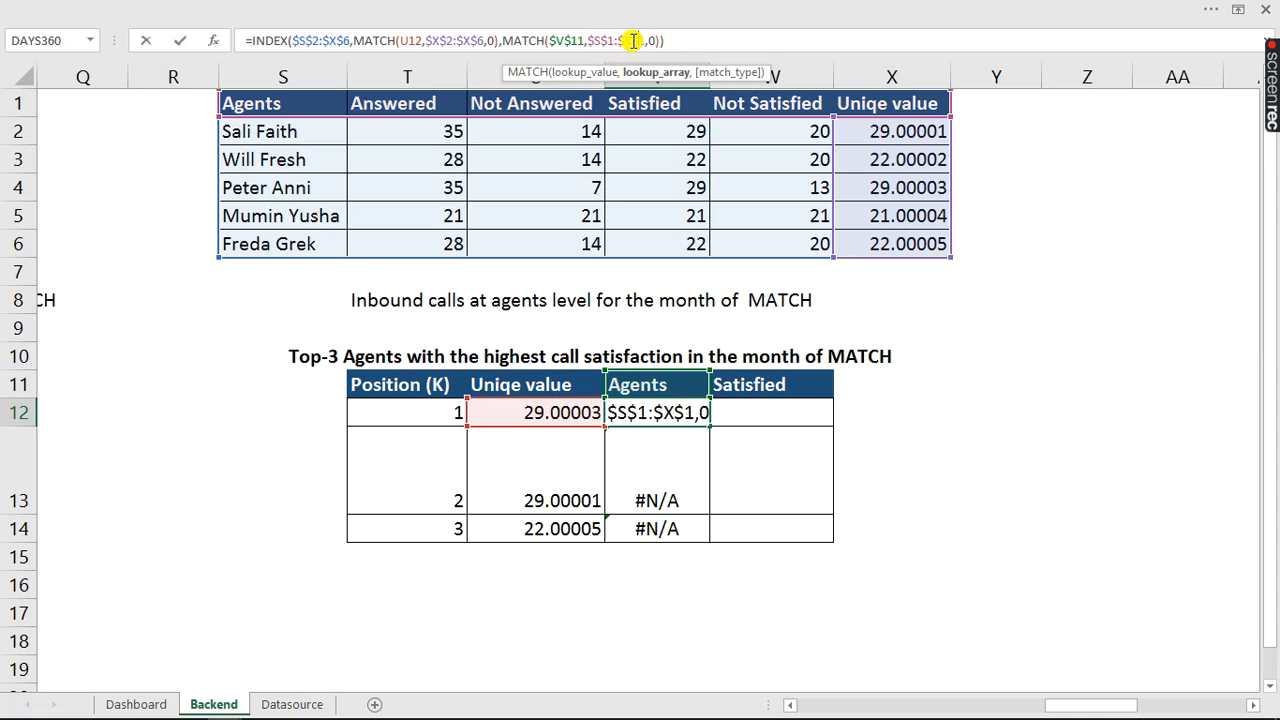
left_click(686, 406)
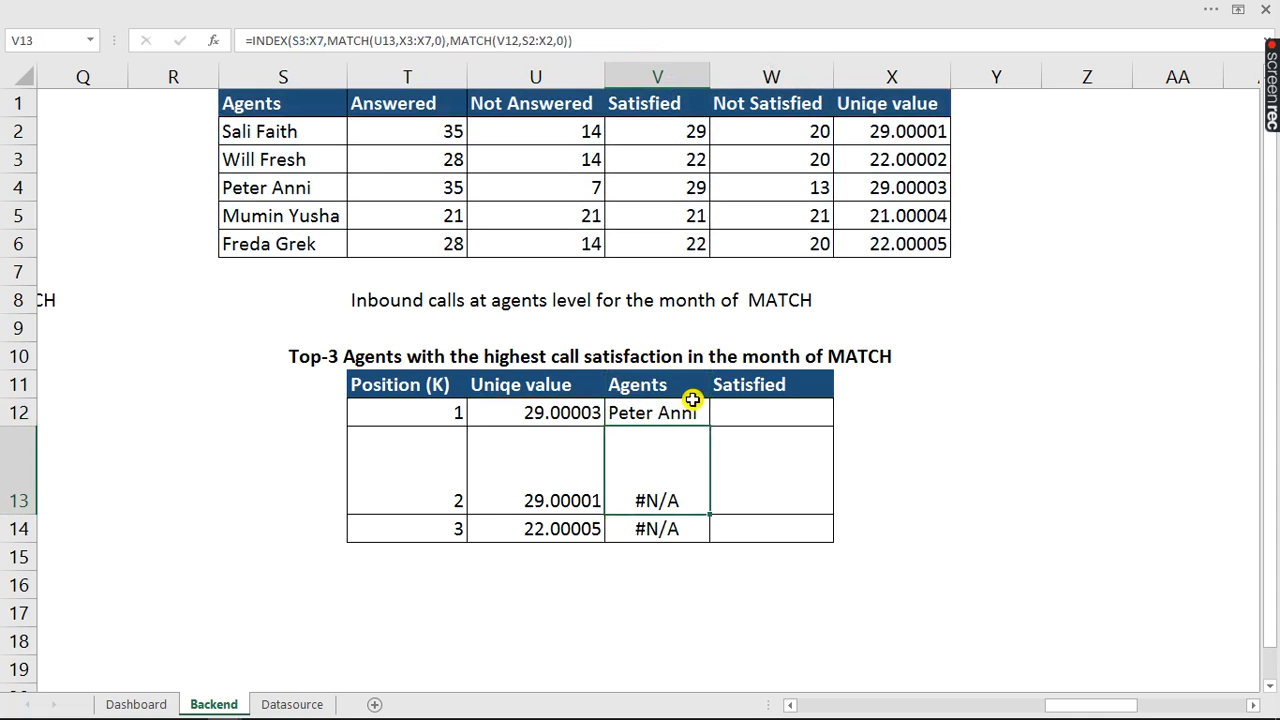
double_click(710, 426)
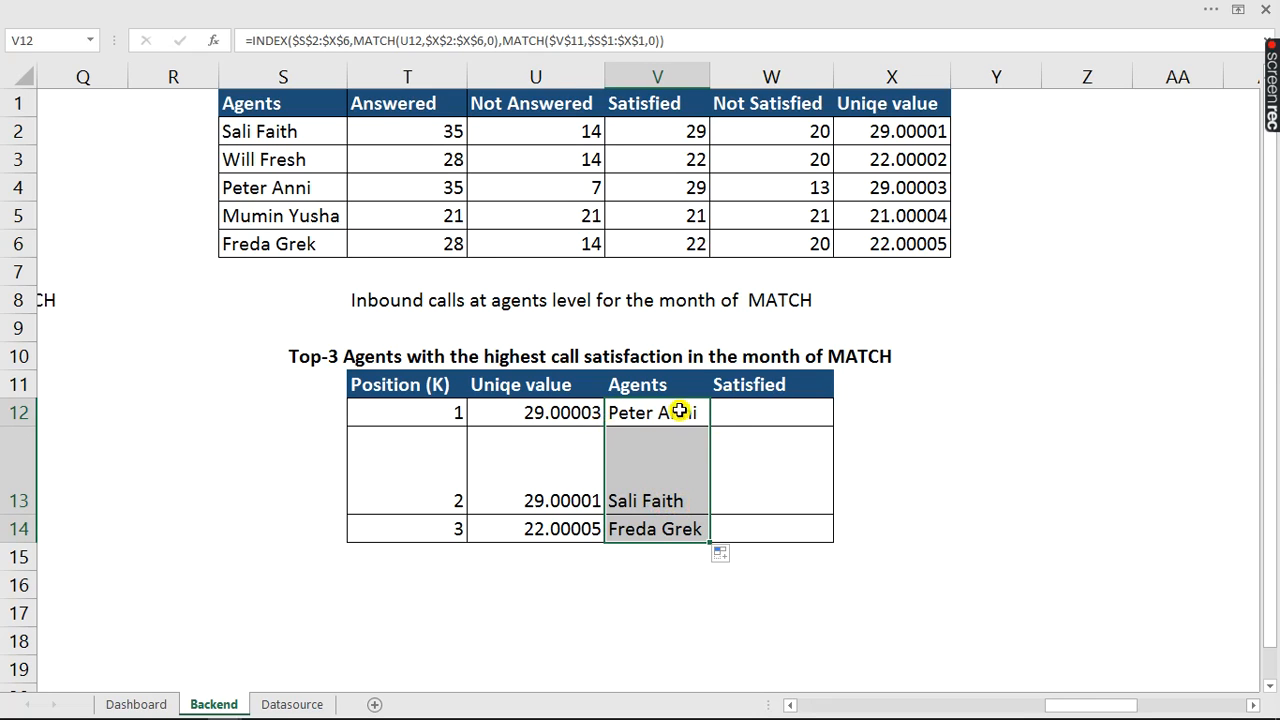
- Copy the V12 INDEX/MATCH formula text unchanged into W12 under the Satisfied header
left_click(748, 406)
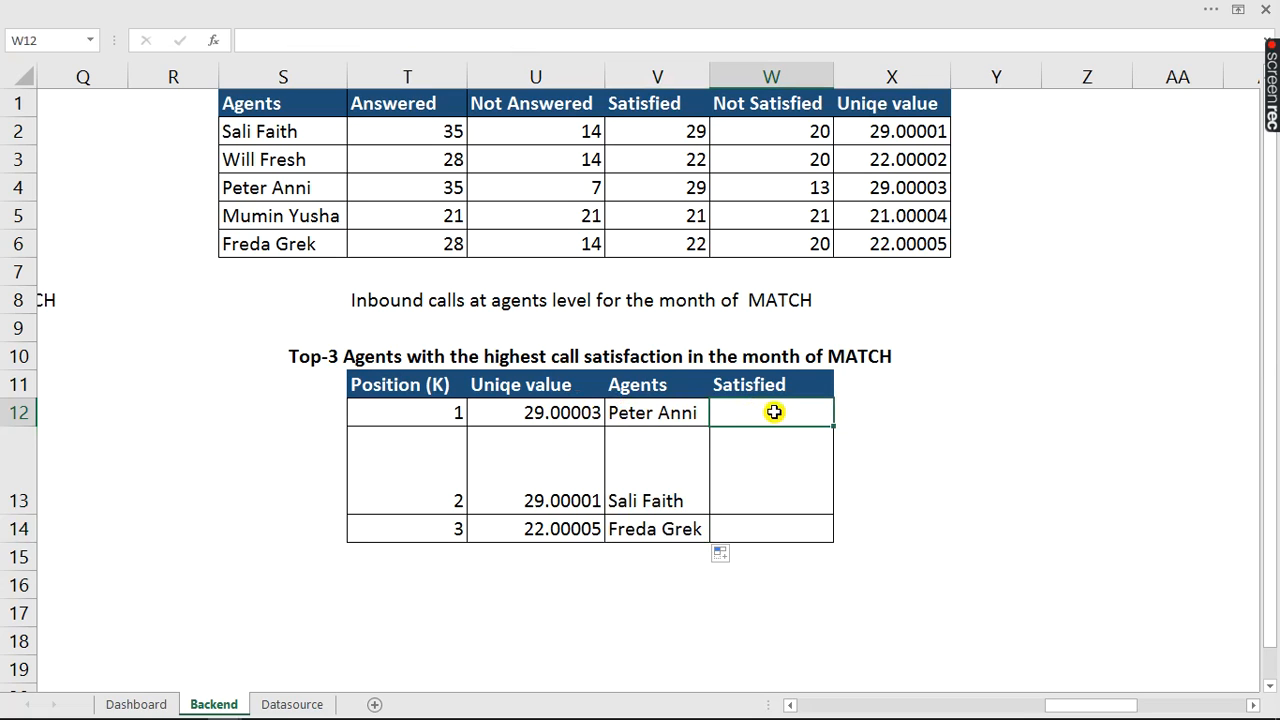
left_click(622, 412)
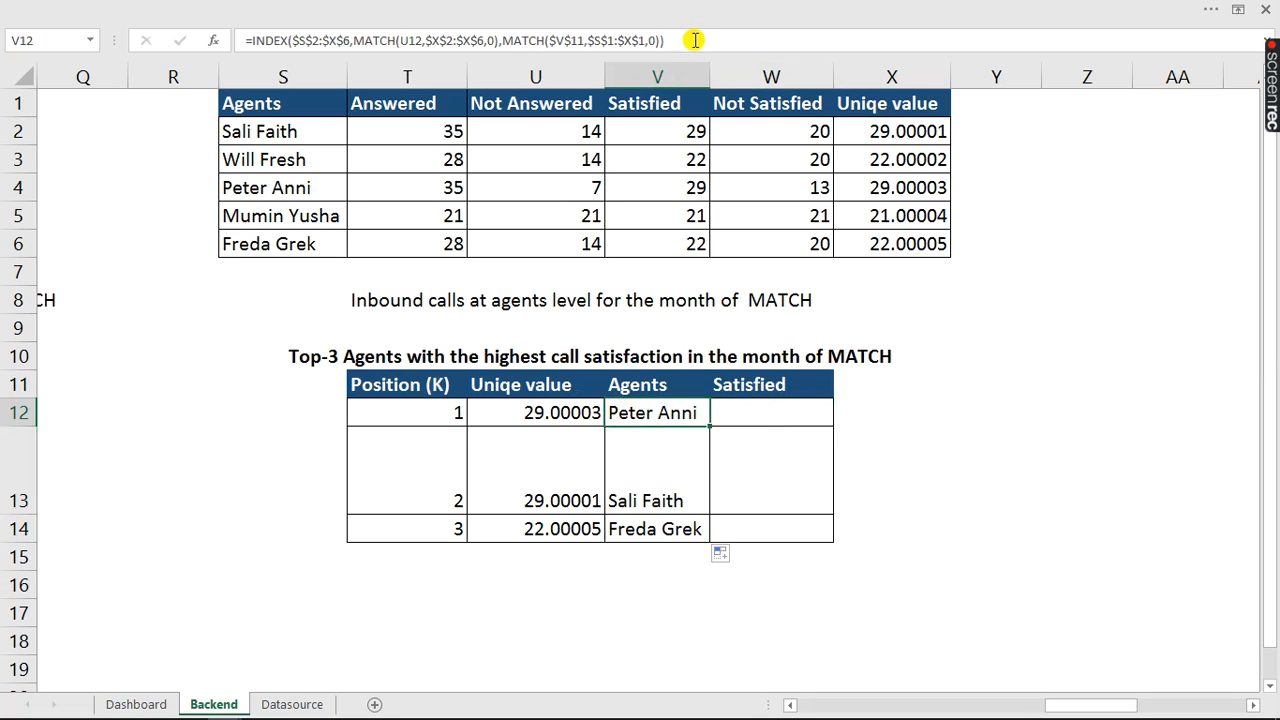
left_click(694, 40)
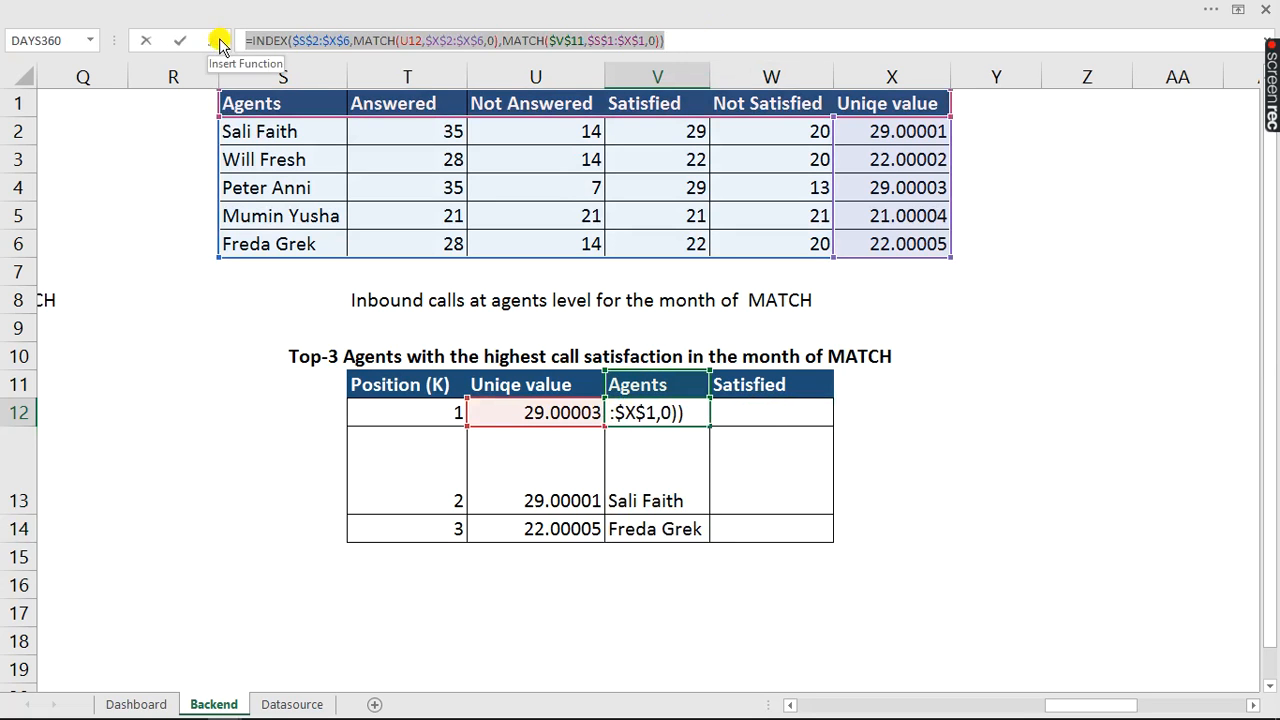
left_click(768, 411)
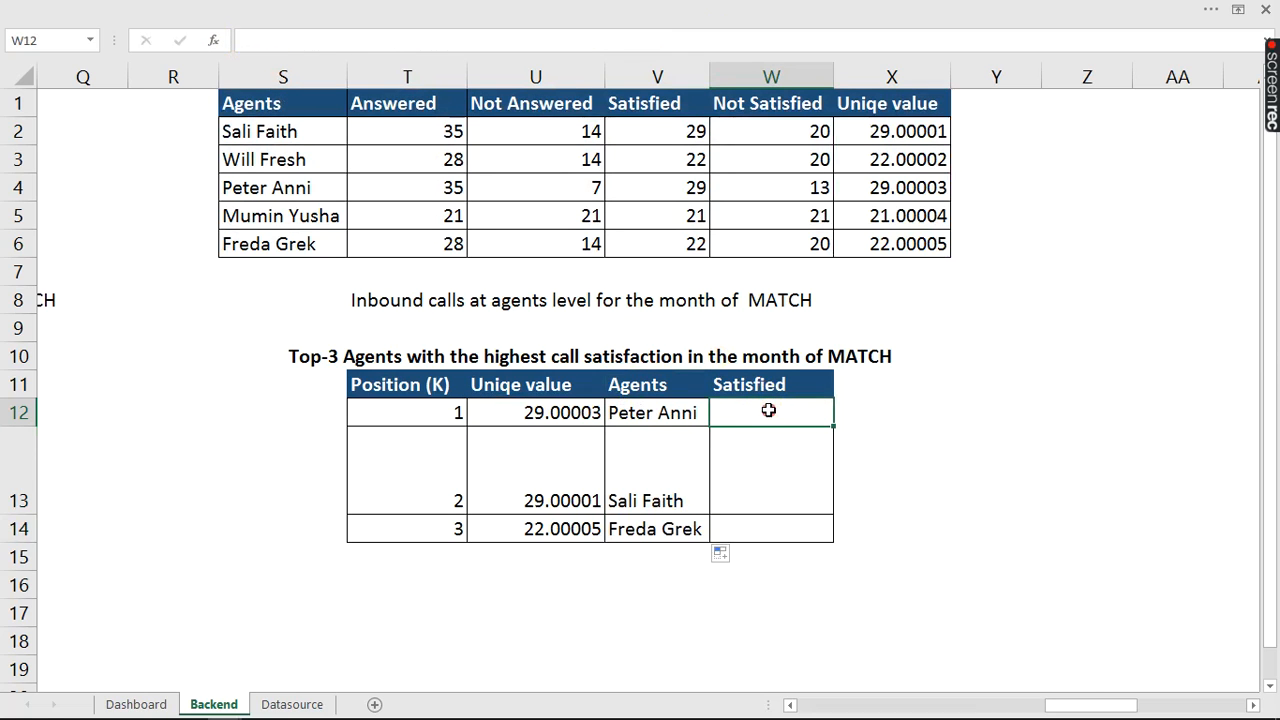
type("=INDEX($S$2:$X$6,MATCH(U12,$X$2:$X$6,0),MATCH($V$11,$S$1:$X$1,0))")
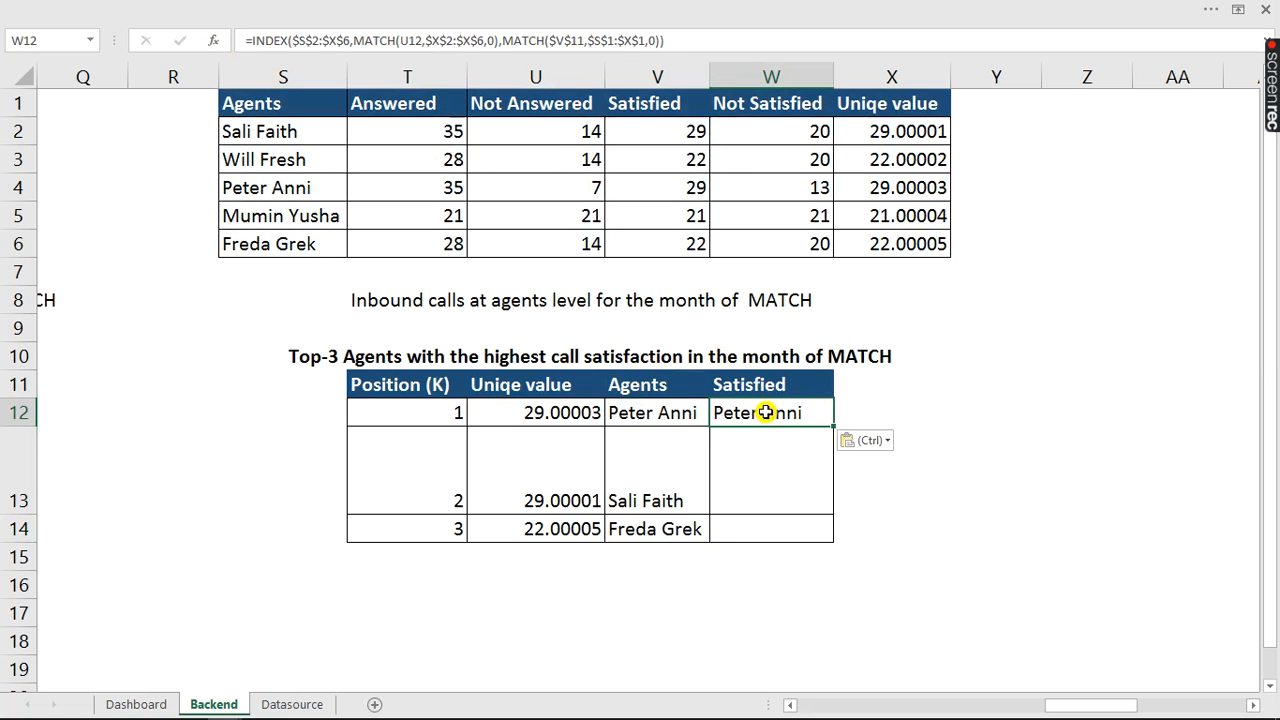
- Change the column-number lookup value in W12 to $W$11 and fill the formula down to W14
left_click(471, 40)
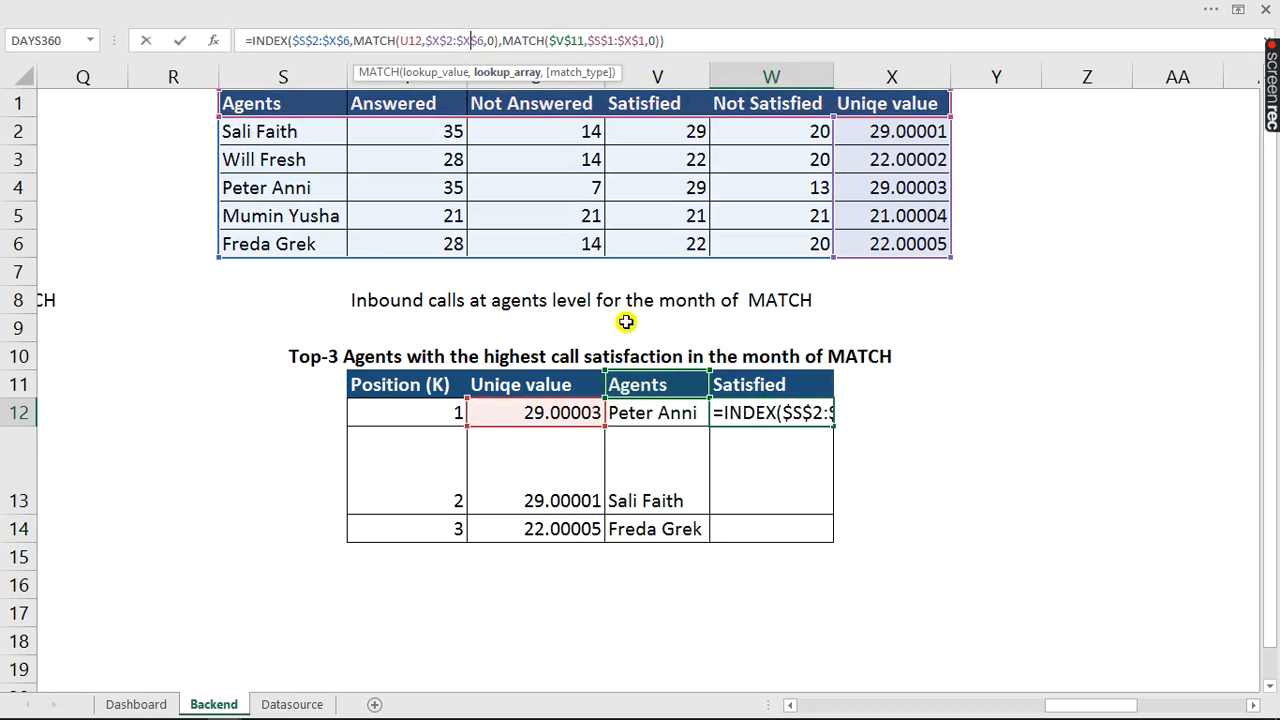
left_click_drag(622, 368, 730, 386)
key("Return")
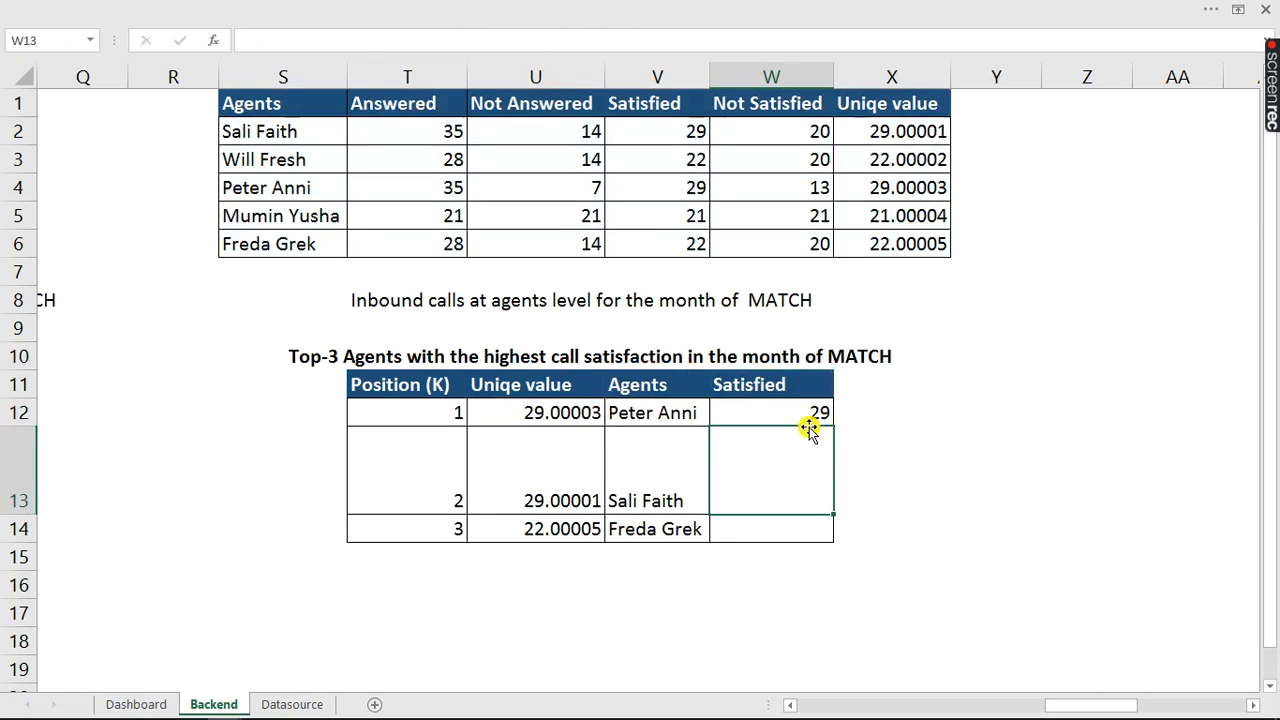
key("Up")
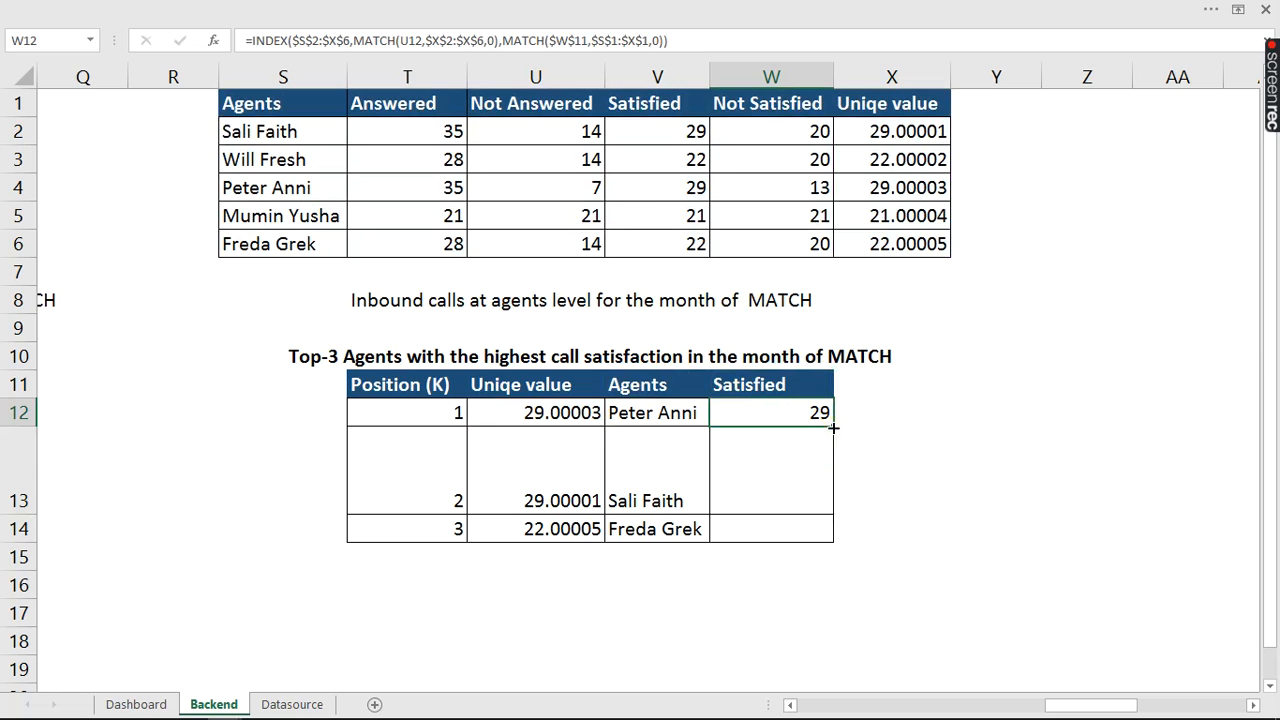
double_click(833, 427)
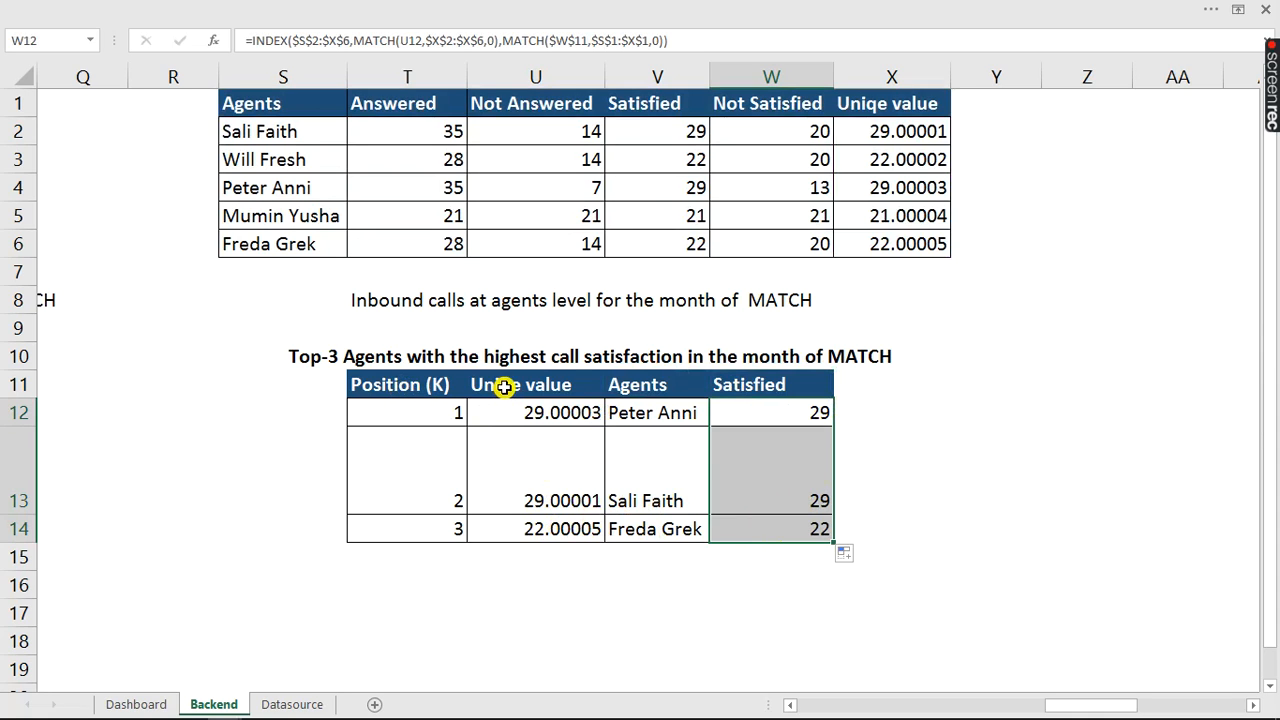
- Insert a 2-D clustered bar chart from the Agents and Satisfied columns of the top-3 table, V11:W14
left_click_drag(640, 388, 770, 528)
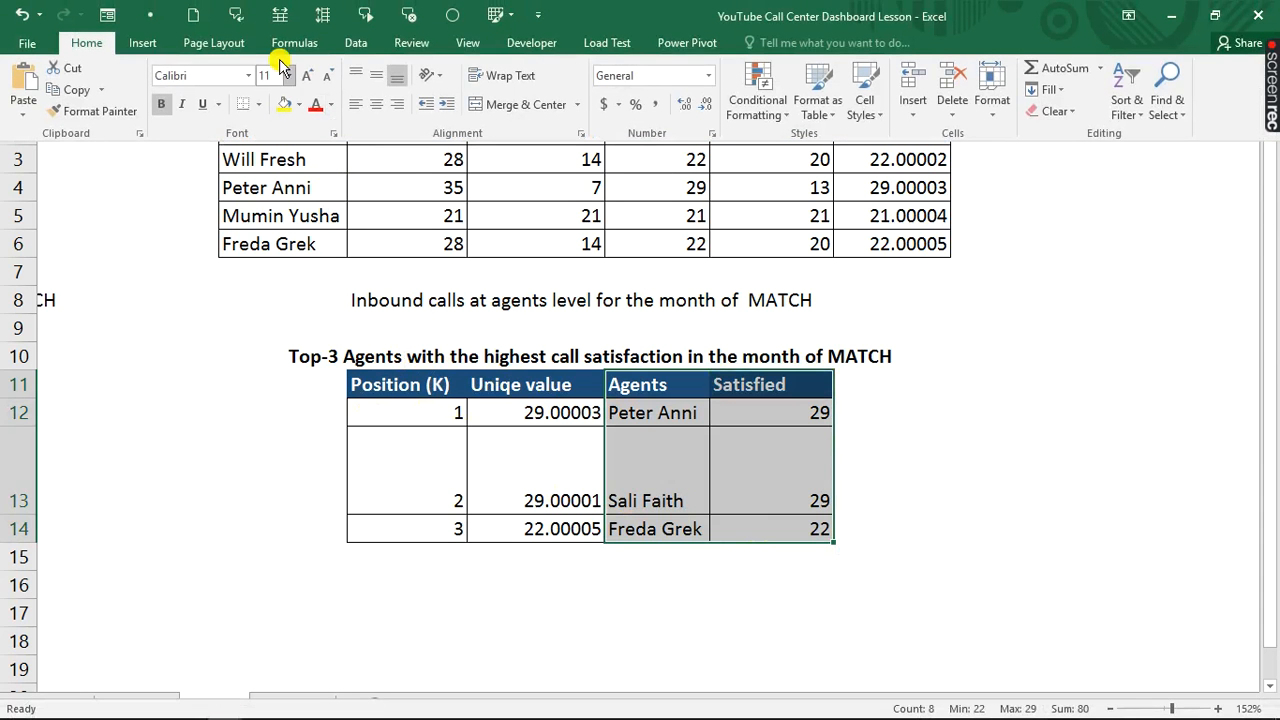
left_click(143, 43)
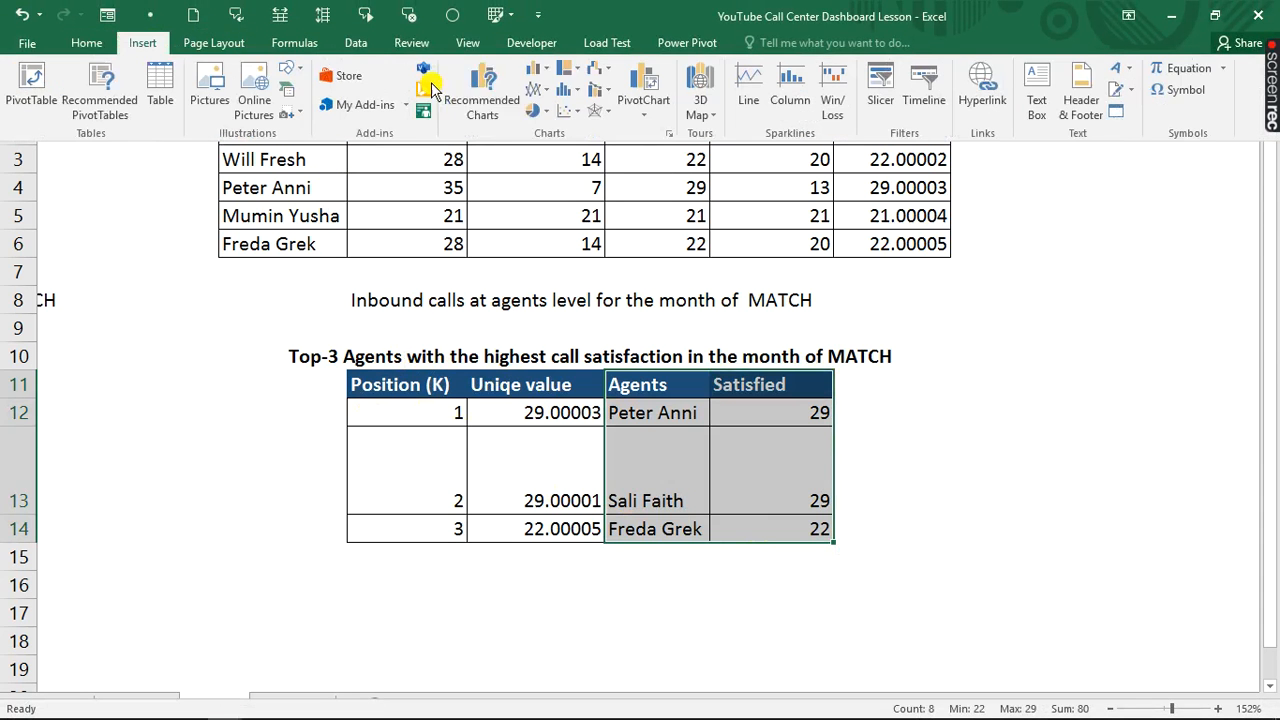
left_click(540, 68)
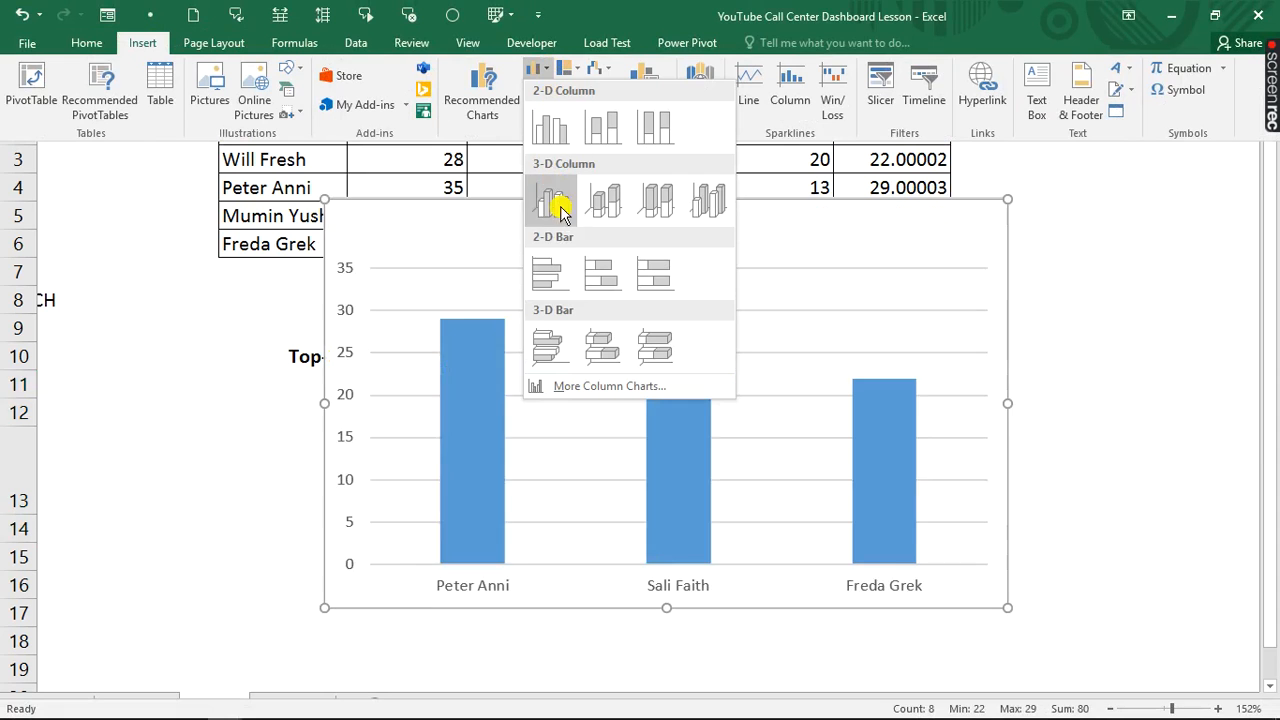
left_click(551, 276)
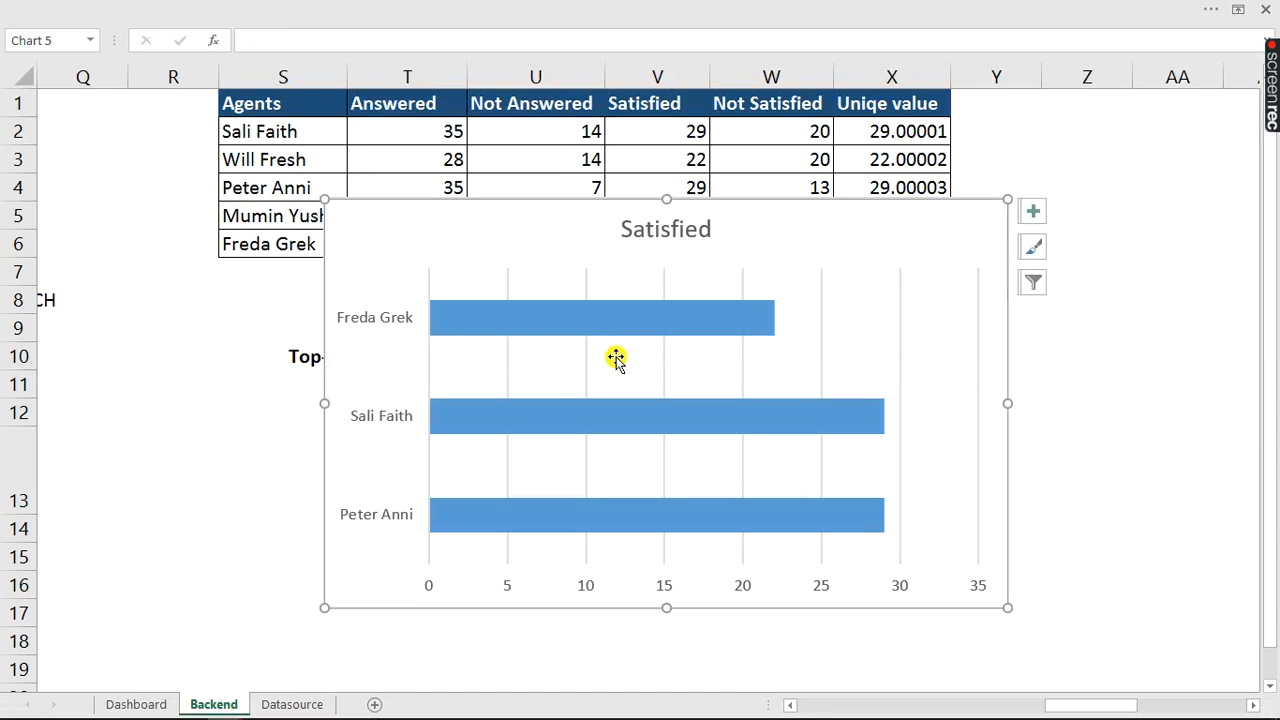
- Delete the chart's vertical gridlines and move the chart down to start just below the top-3 table's header row
left_click(507, 350)
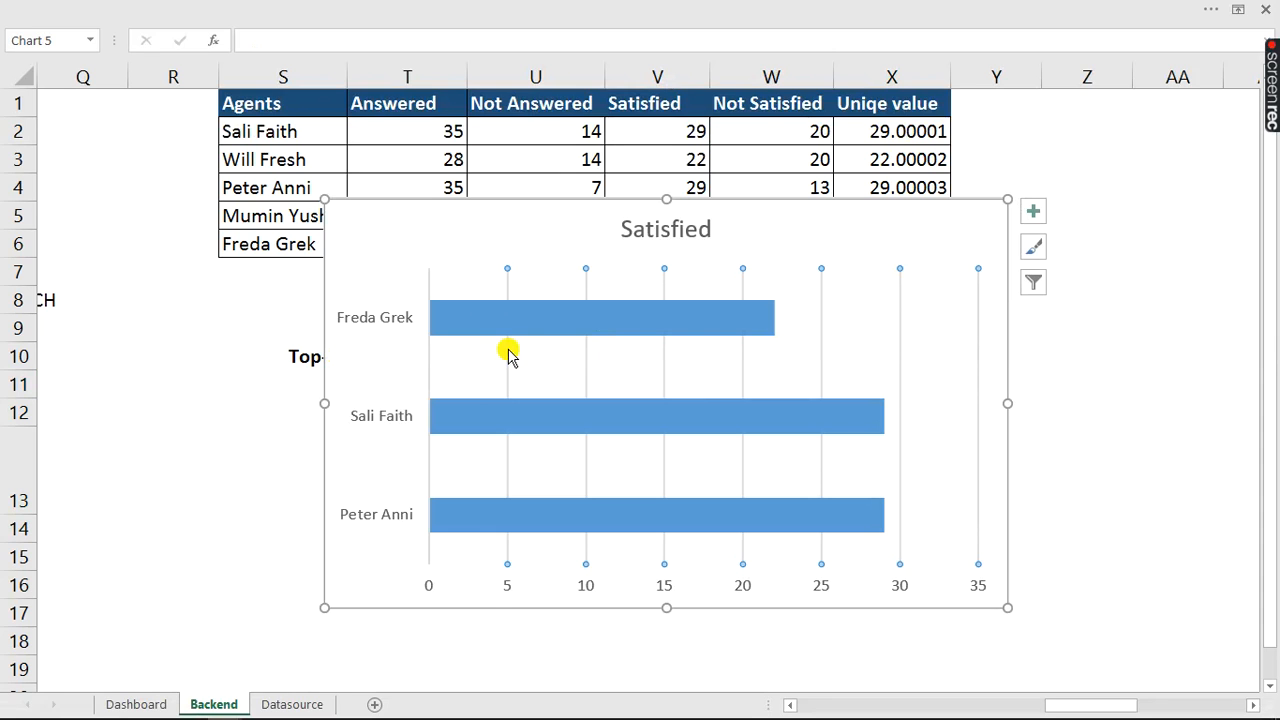
key("Delete")
left_click(643, 232)
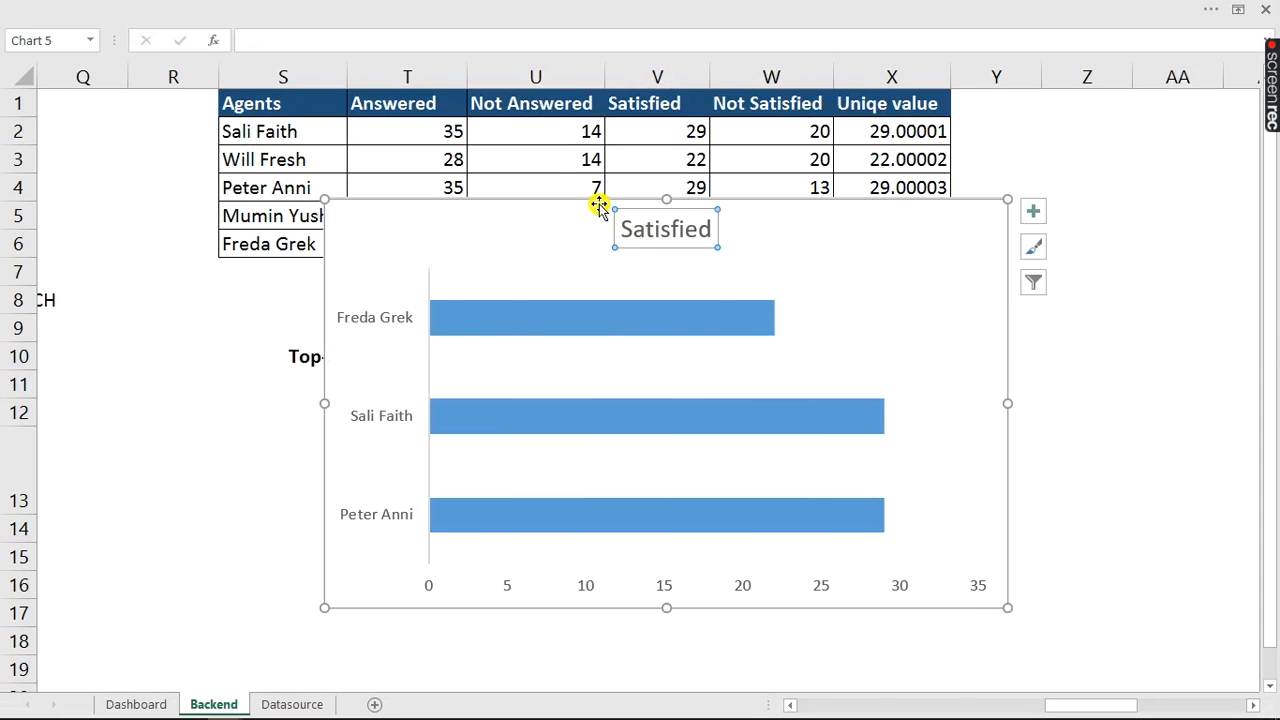
left_click_drag(598, 204, 570, 403)
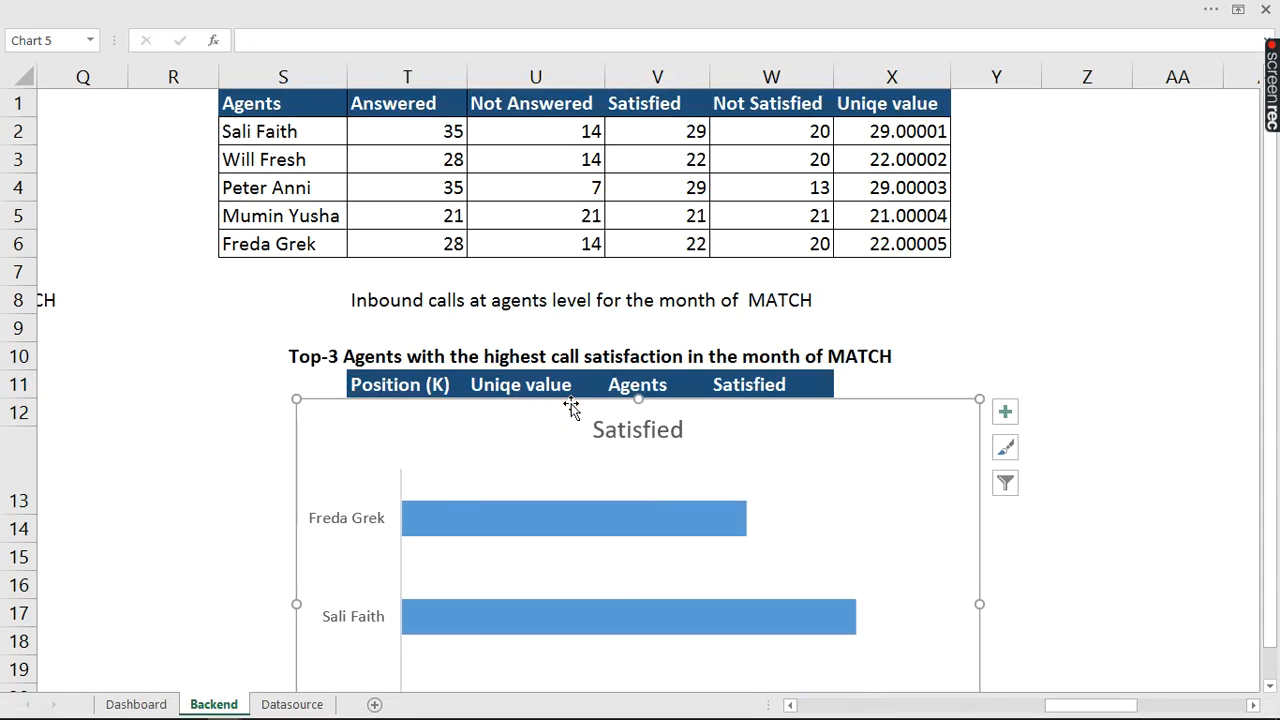
- Link the chart title to the top-3 heading in cell T10 with =Backend!$T$10
left_click(626, 430)
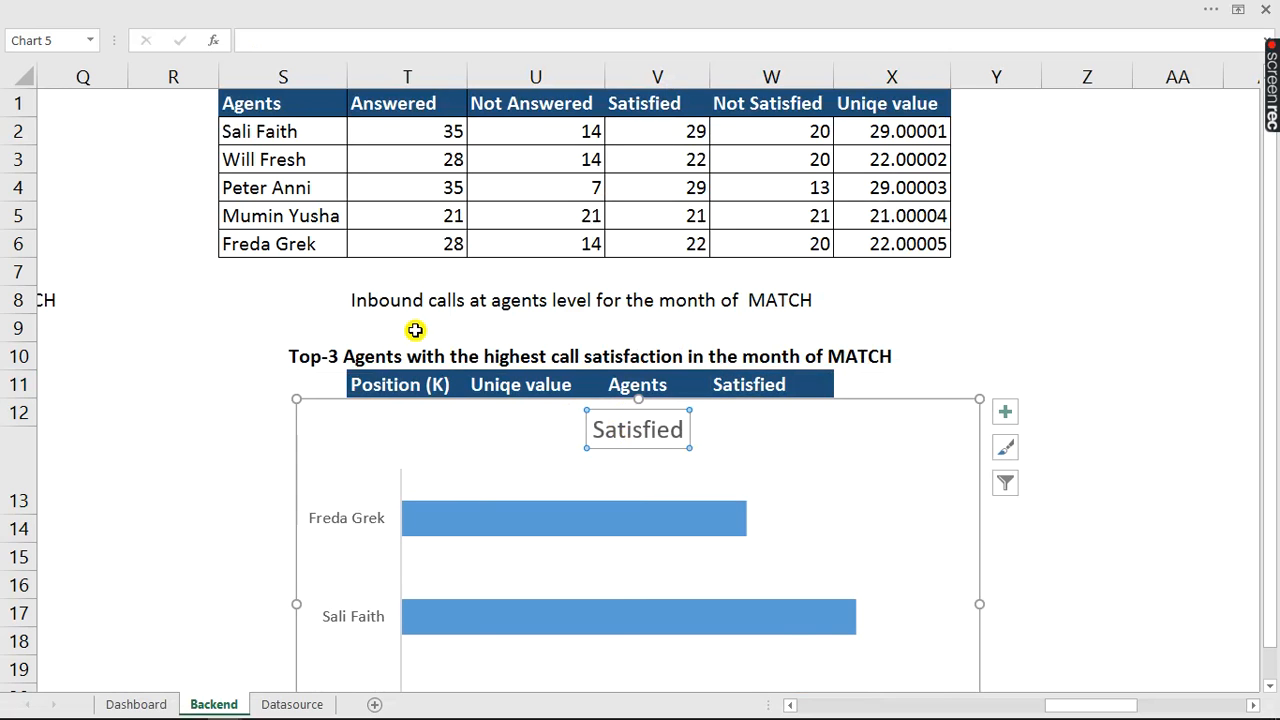
type("=")
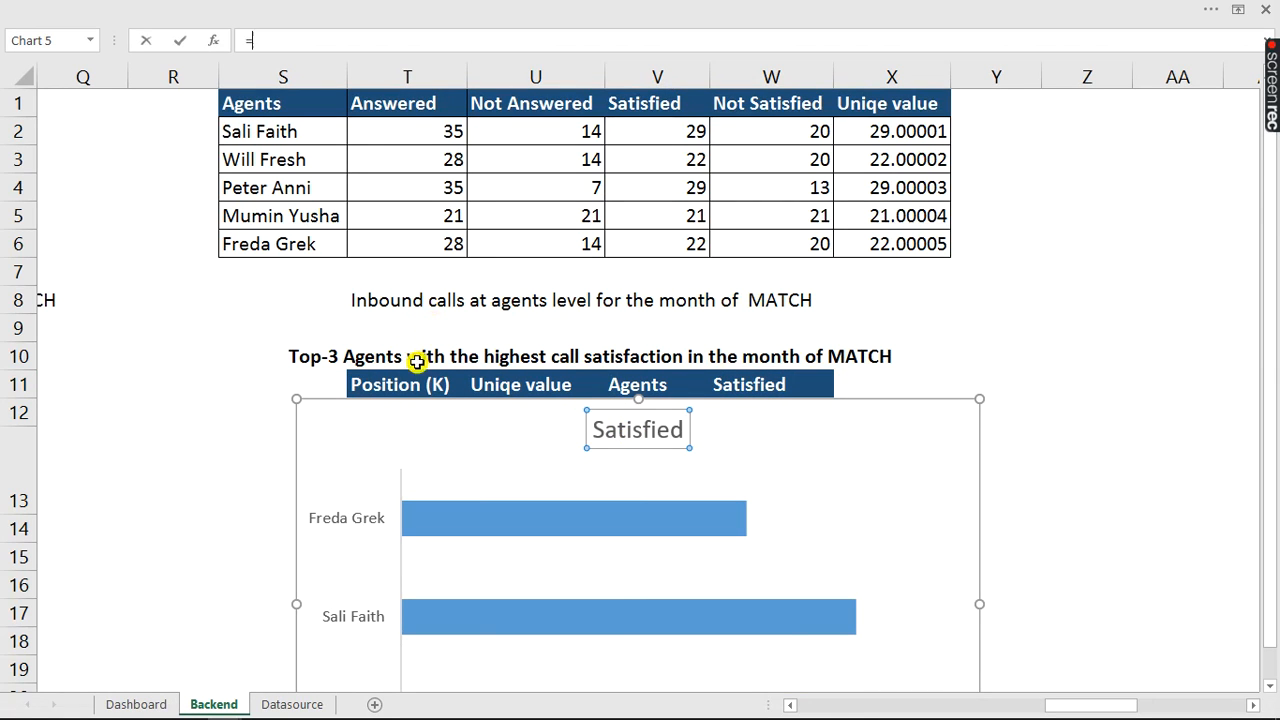
left_click(402, 360)
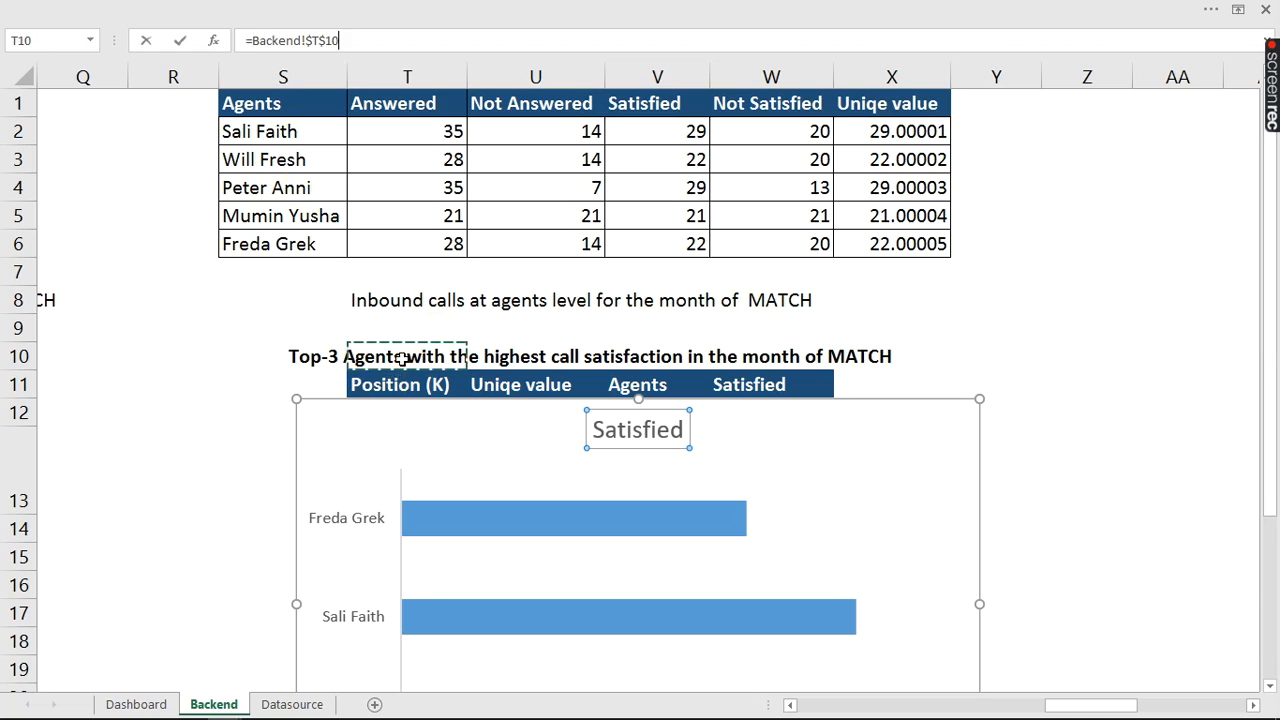
key("Return")
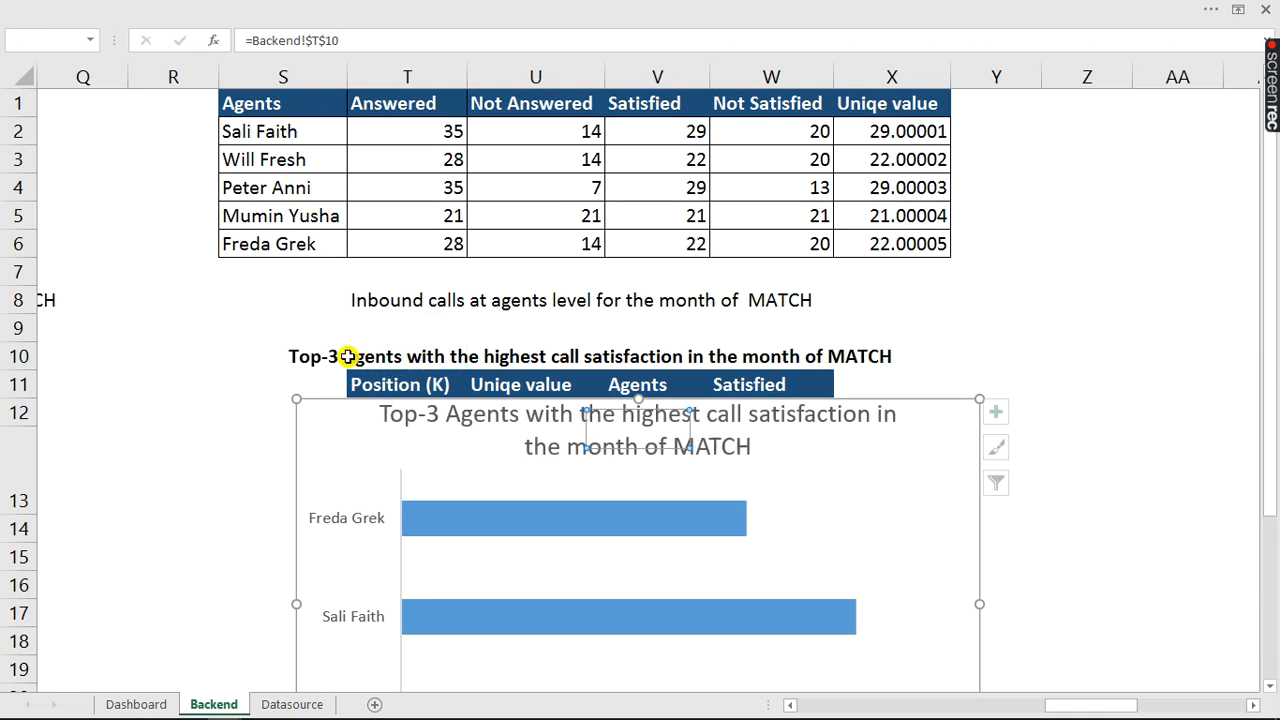
- Reduce the chart title's font size to 10
left_click(240, 8)
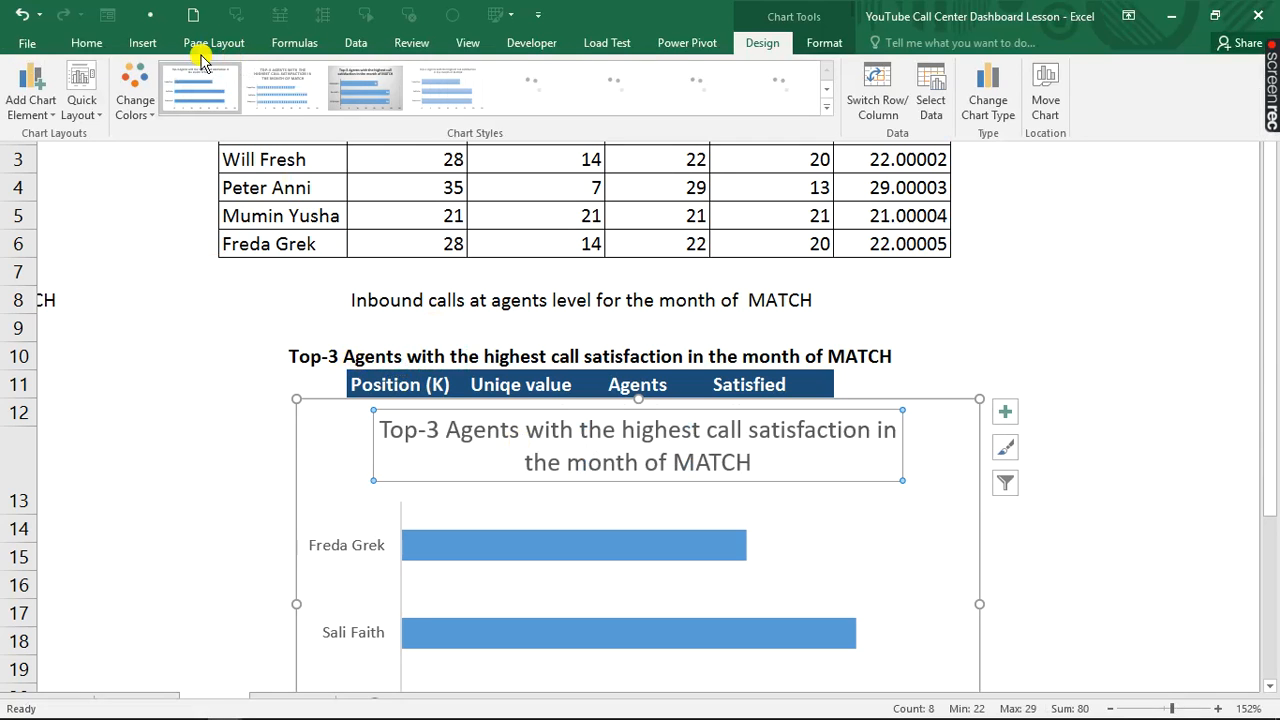
left_click(72, 42)
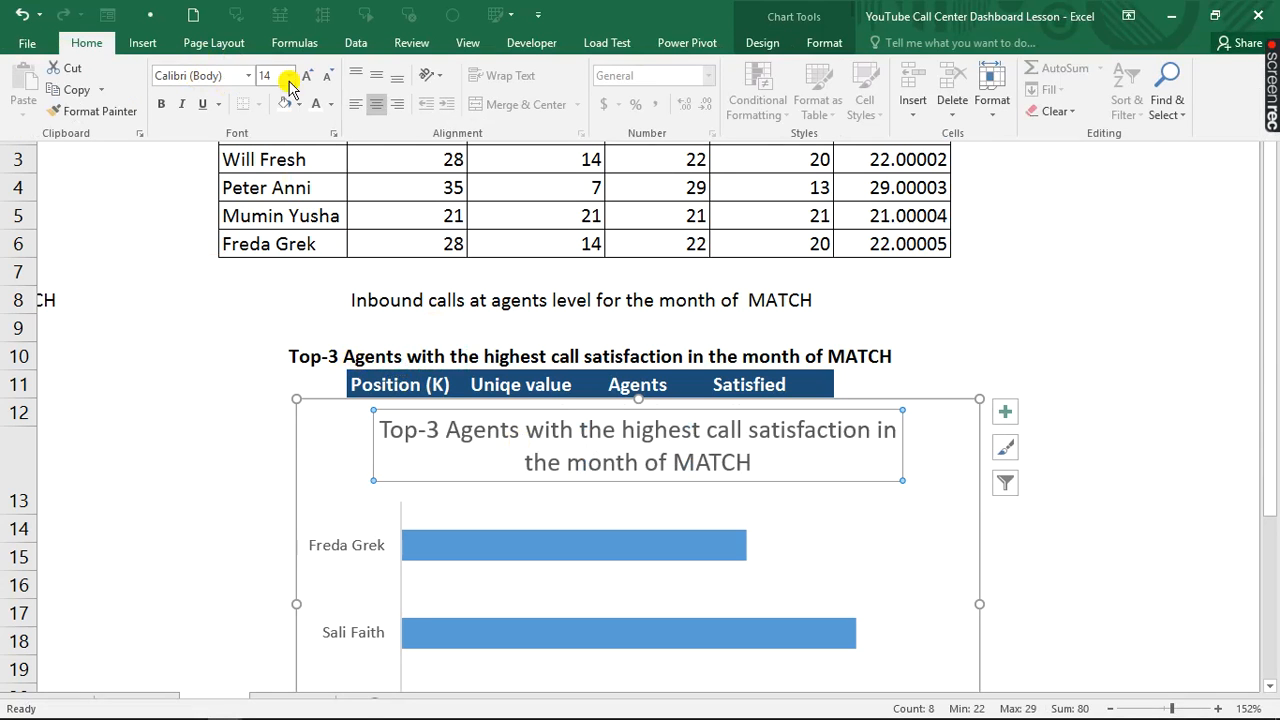
left_click(329, 77)
left_click(329, 77)
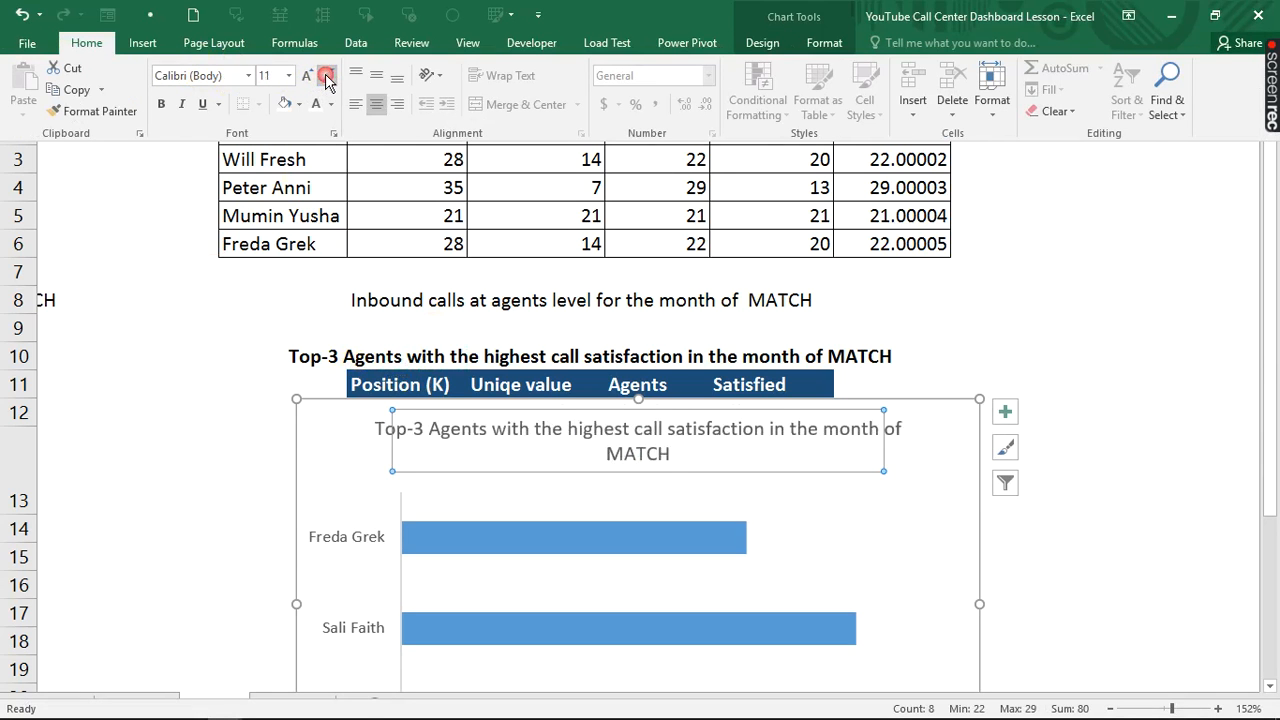
left_click(329, 77)
left_click(329, 77)
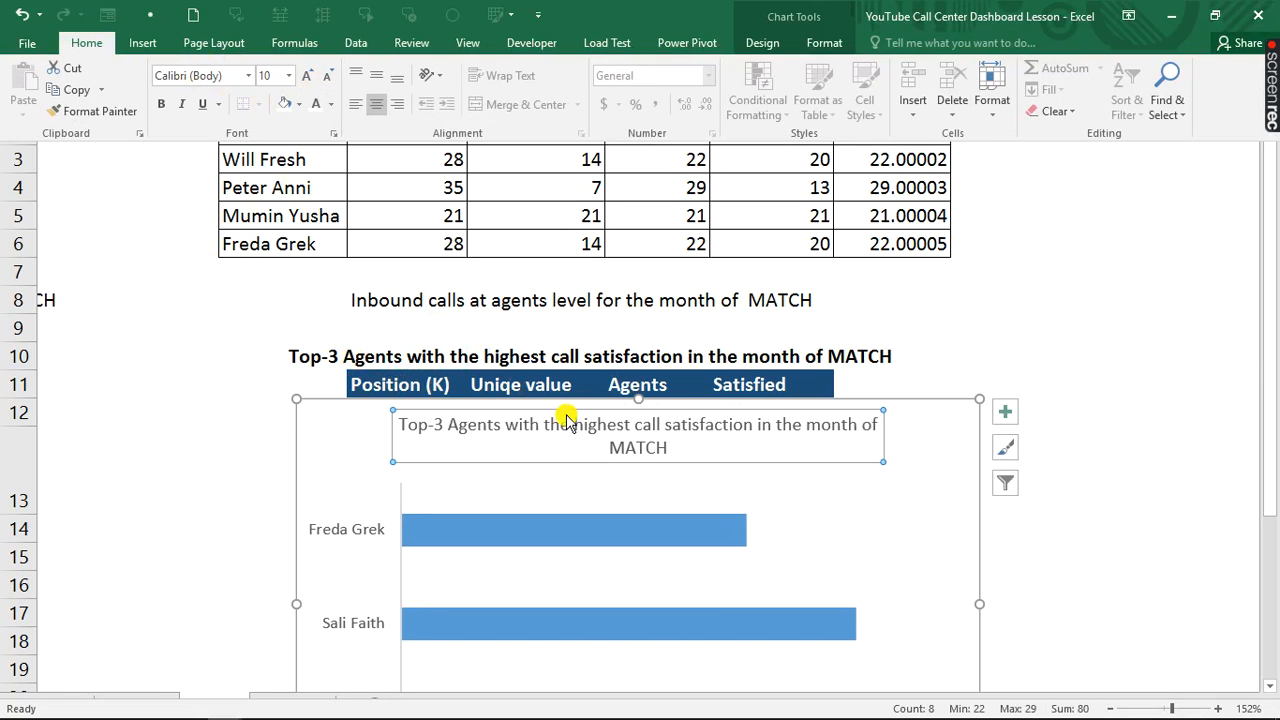
- Narrow the bar chart to about two-thirds of its width and move it to start in column R at row 8
left_click_drag(979, 603, 725, 588)
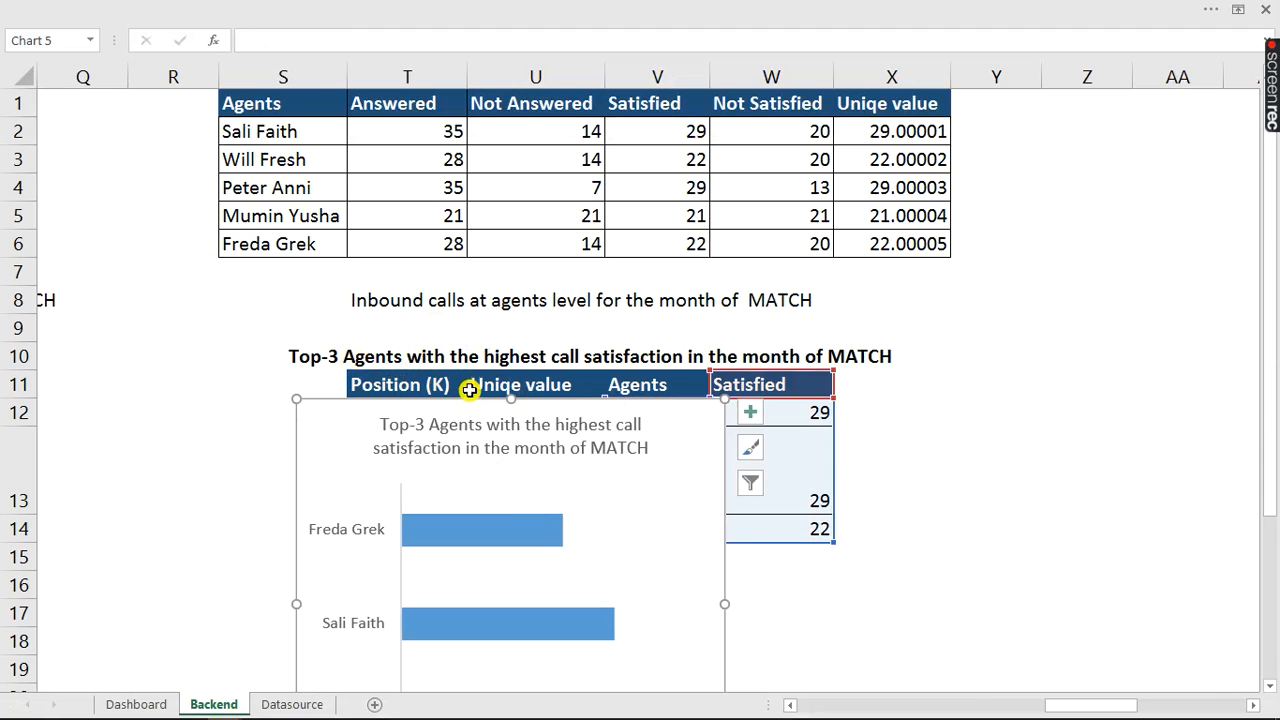
left_click_drag(512, 399, 351, 289)
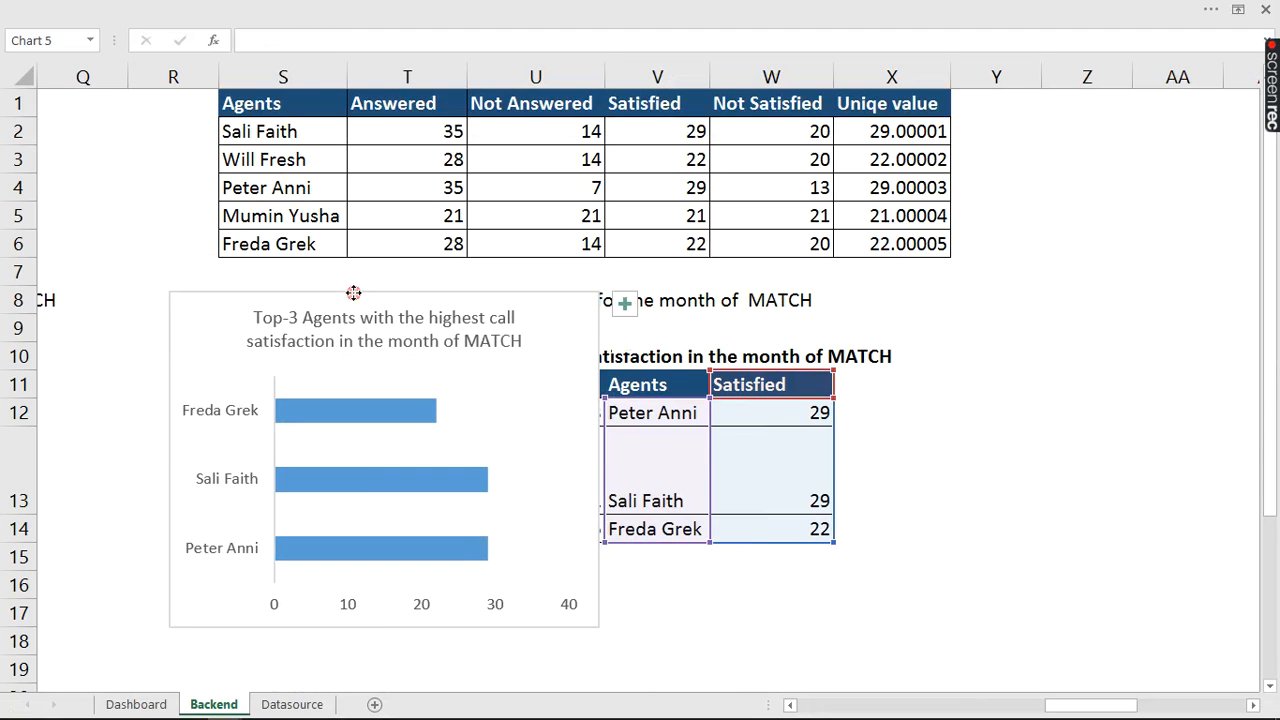
- Delete the chart's horizontal value axis and shorten the chart to end at about row 15
left_click(433, 612)
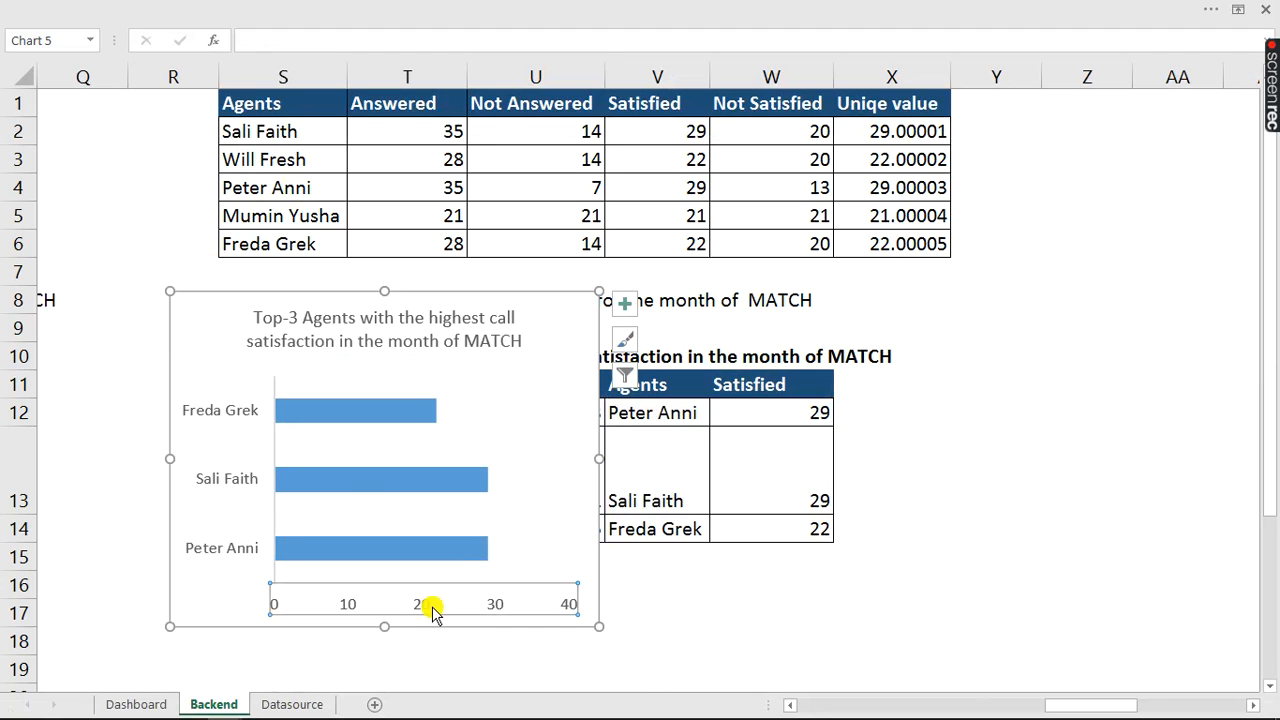
key("Delete")
left_click_drag(383, 611, 383, 556)
- Thicken the bars by setting the Satisfied data series' gap width to 44%
left_click(388, 461)
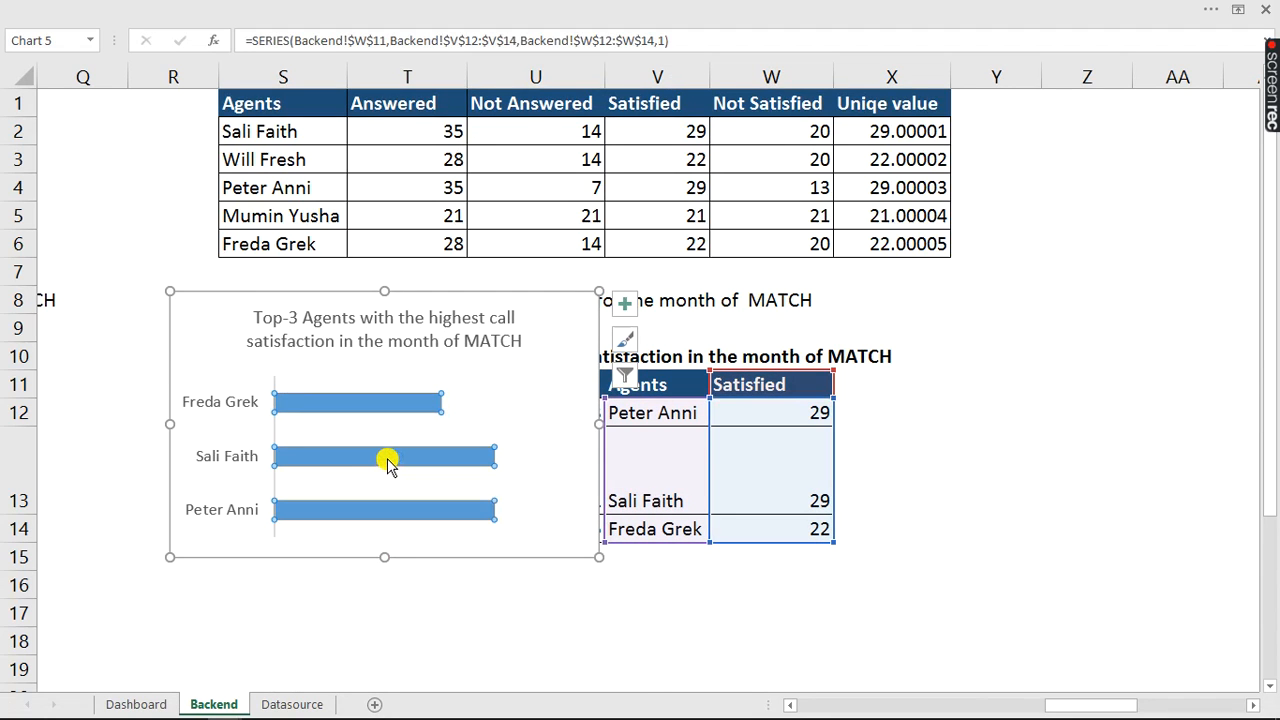
left_click(388, 461)
double_click(388, 460)
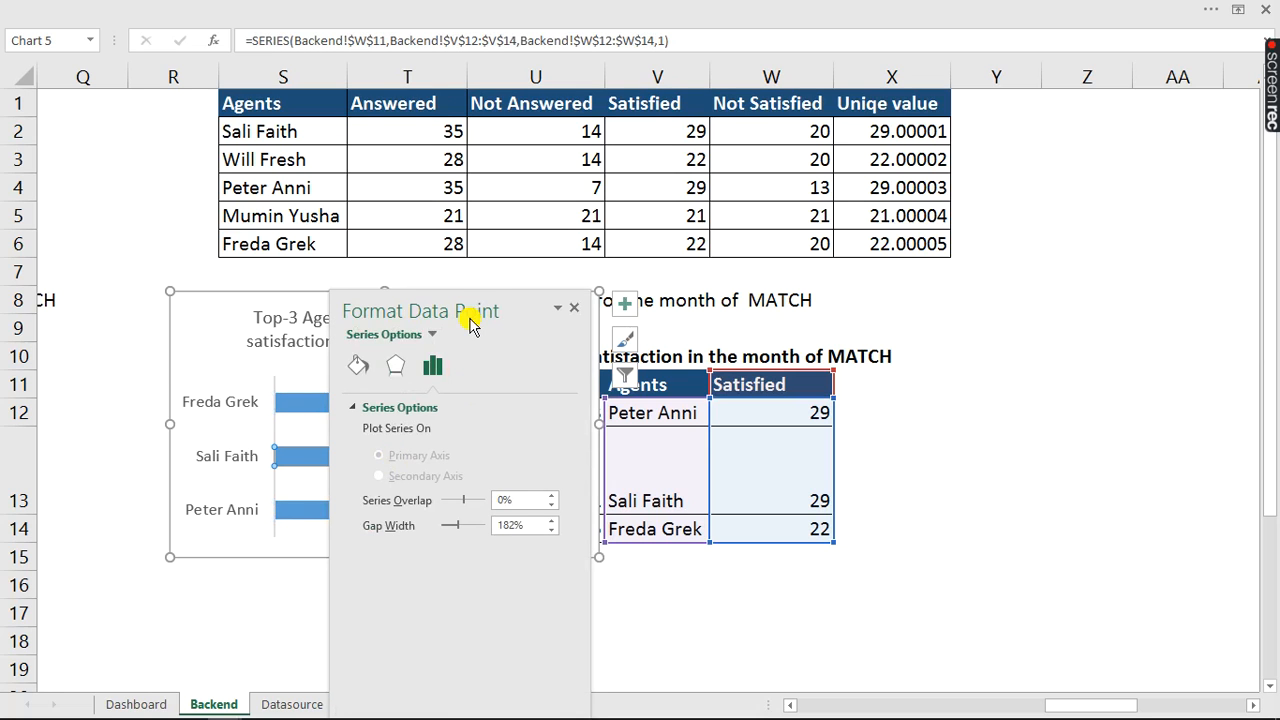
left_click_drag(483, 300, 950, 283)
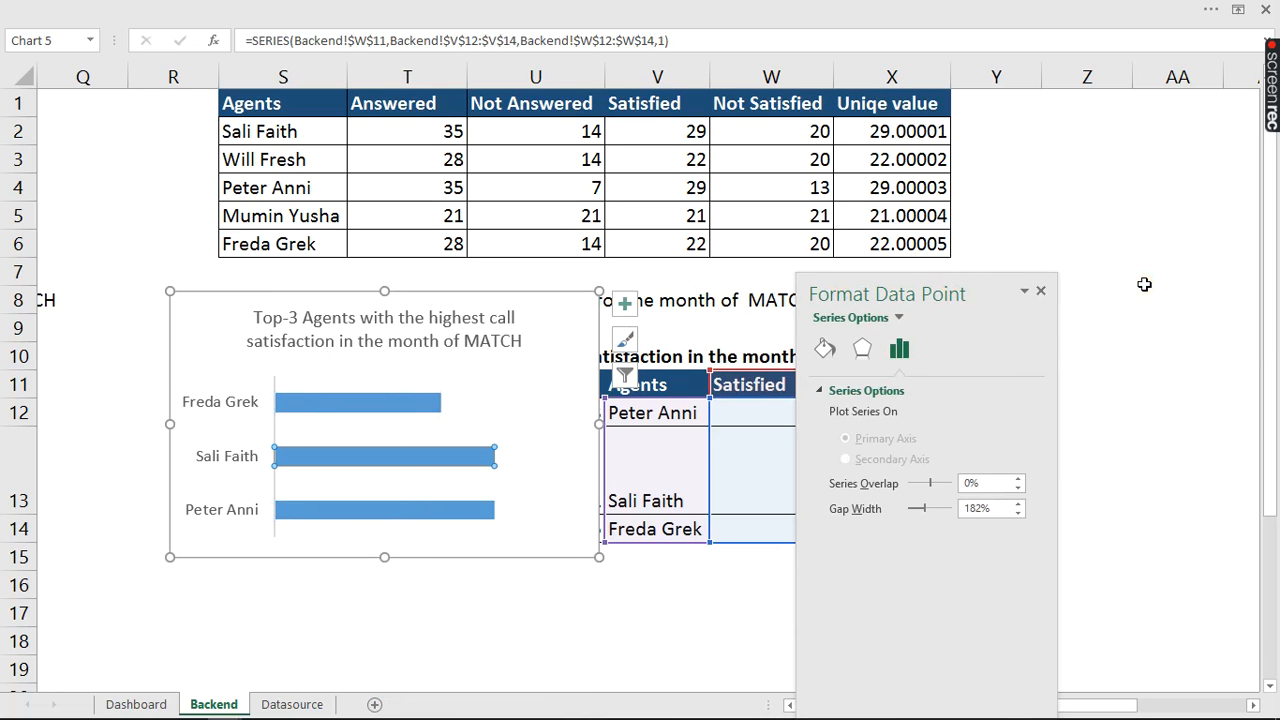
left_click(1143, 283)
left_click(416, 421)
left_click(416, 407)
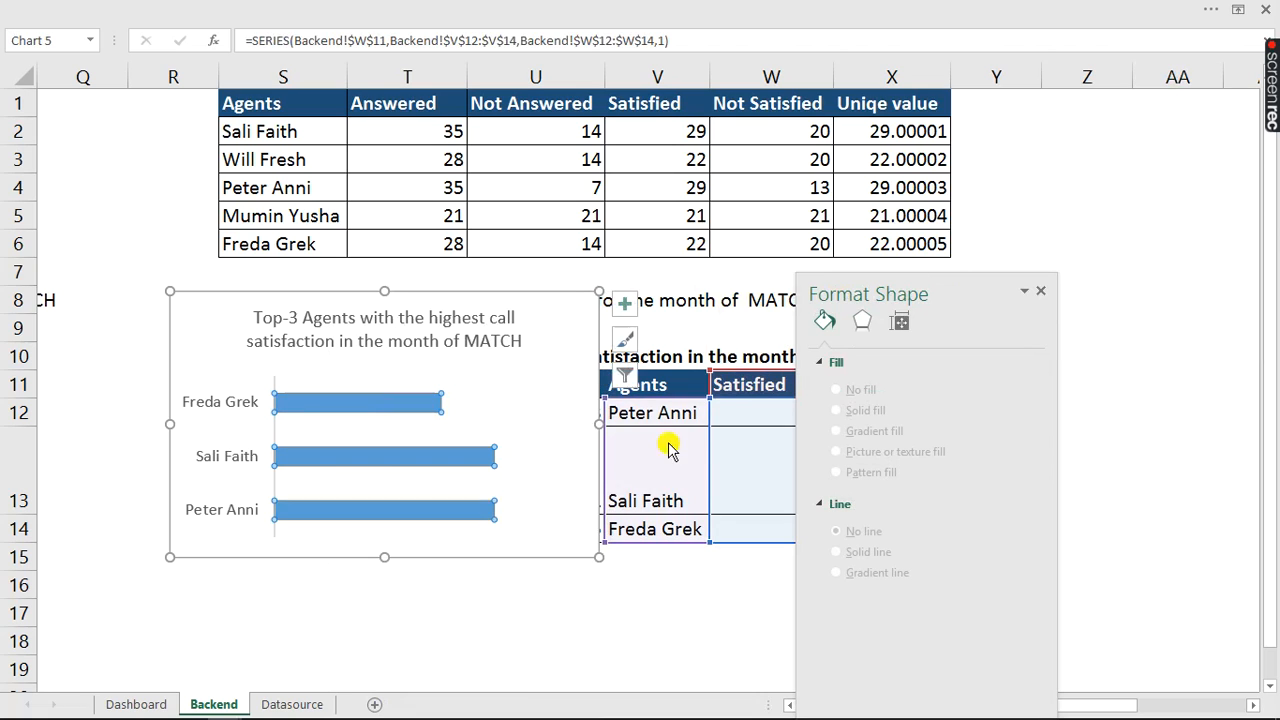
left_click(899, 345)
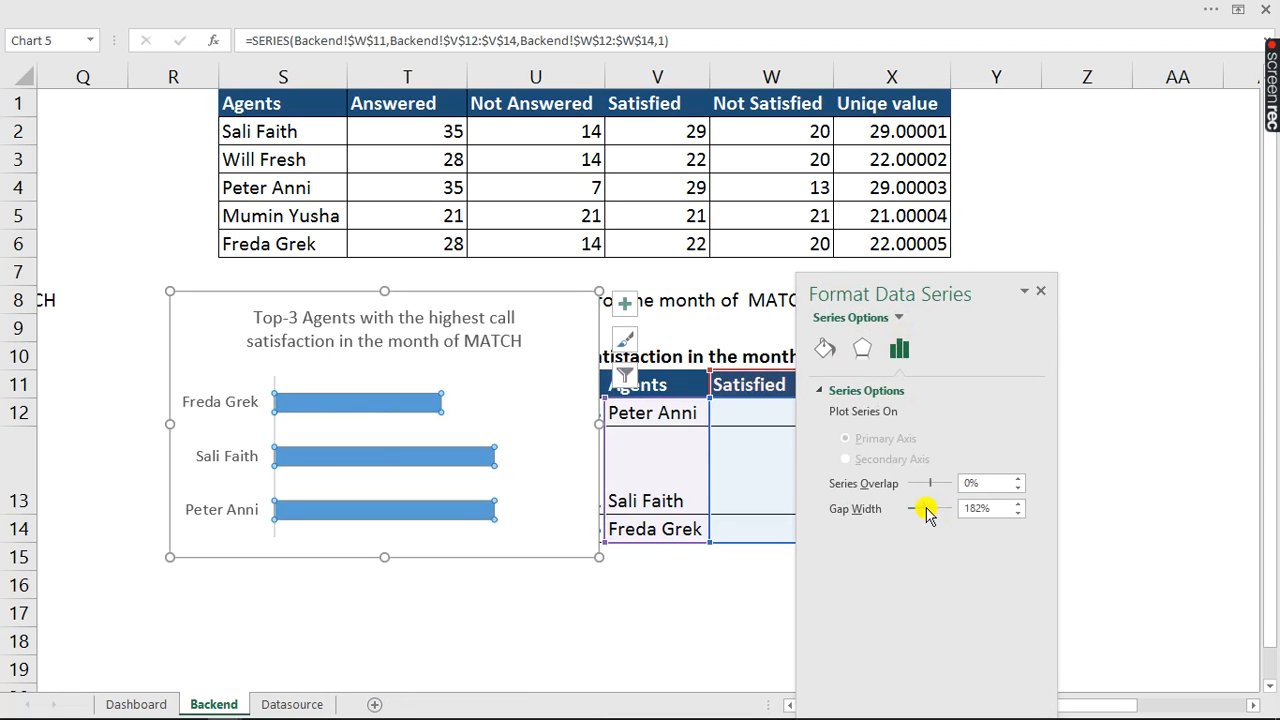
left_click_drag(938, 512, 916, 518)
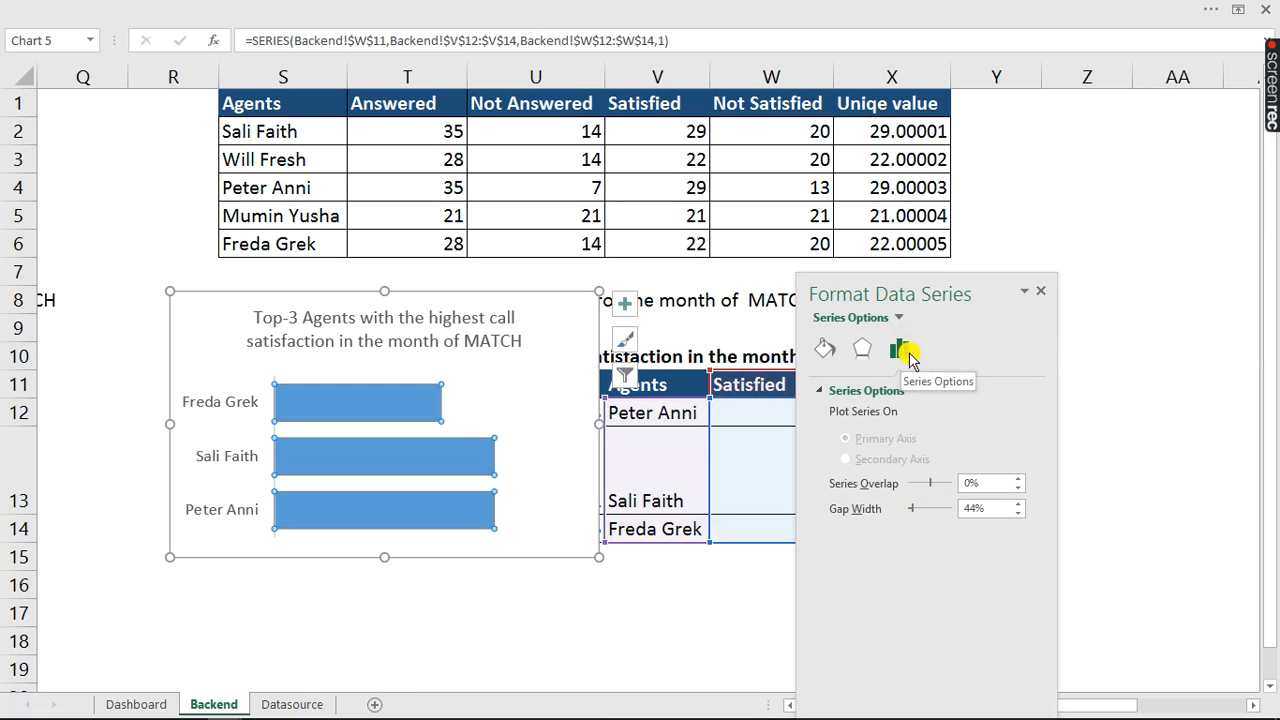
- Add data labels to the bars and position them at Inside Base
left_click(624, 302)
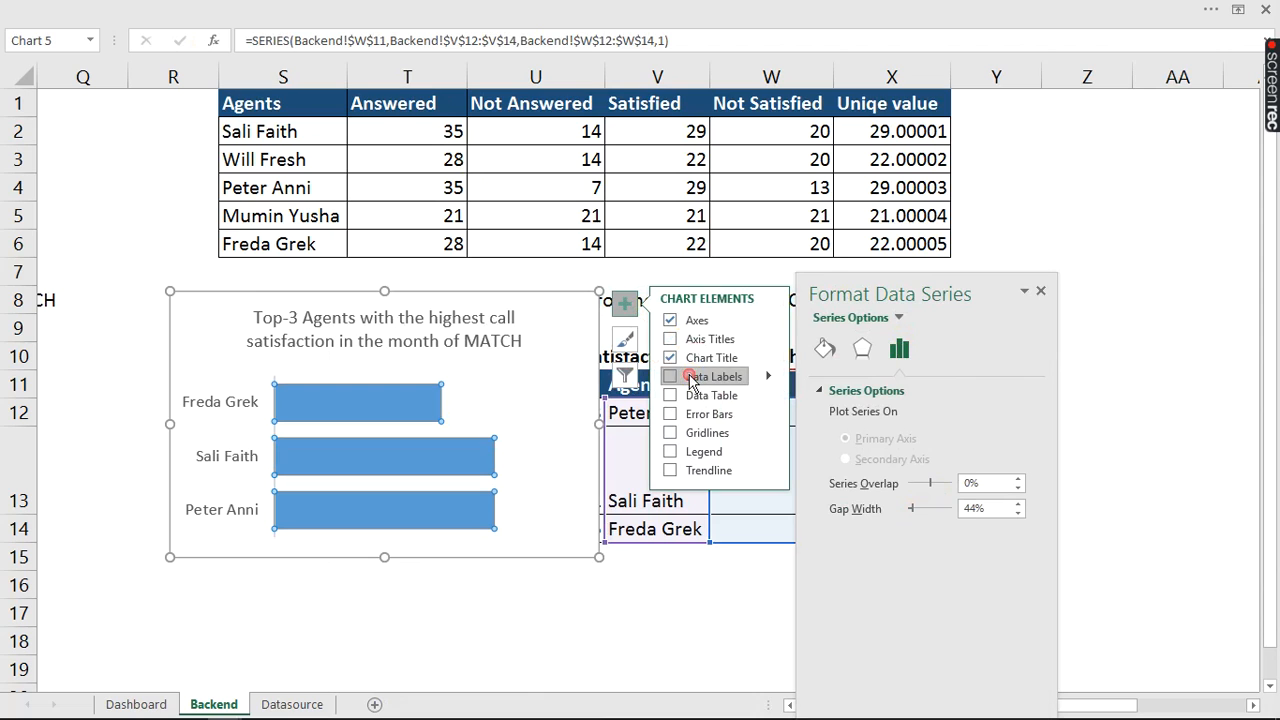
left_click(690, 378)
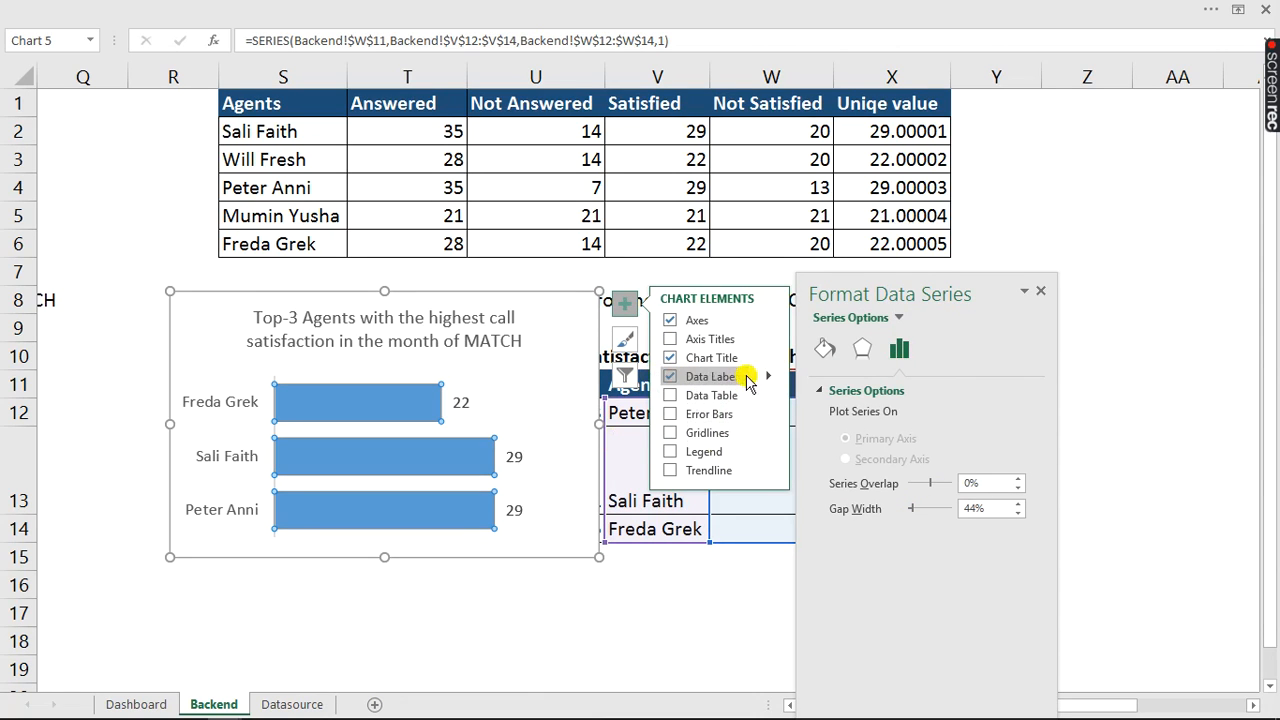
left_click(770, 378)
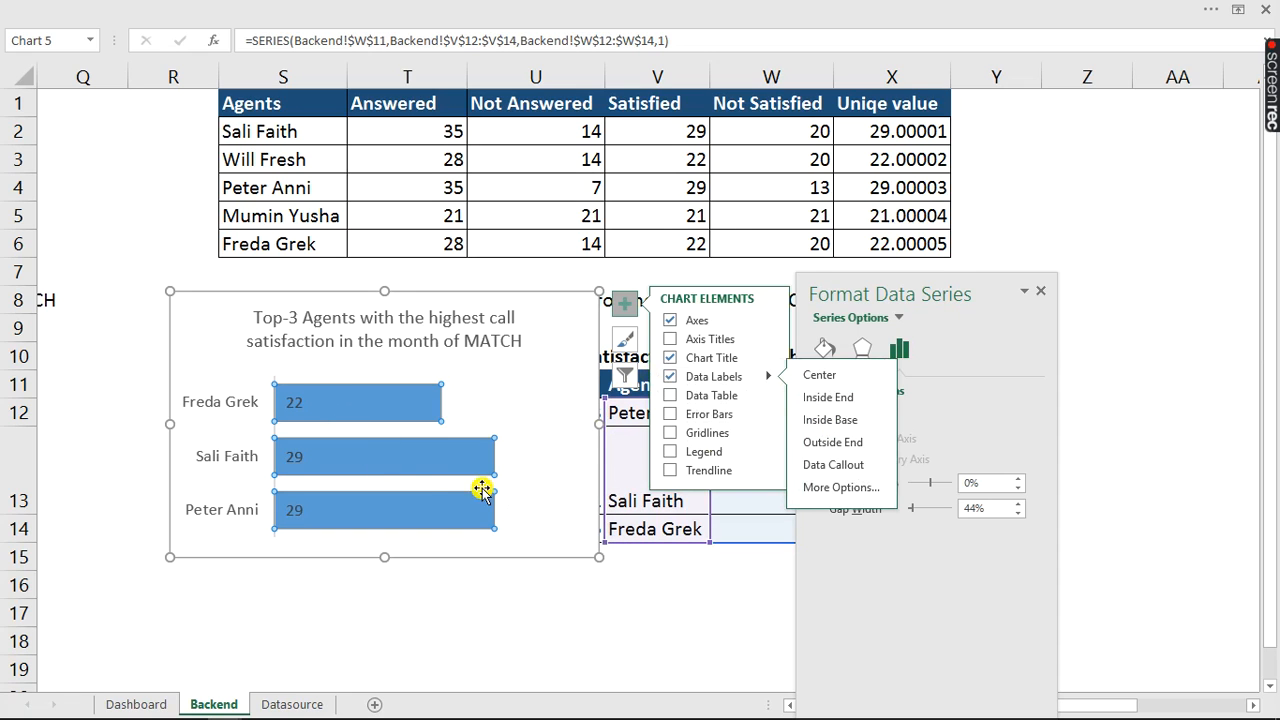
left_click(312, 408)
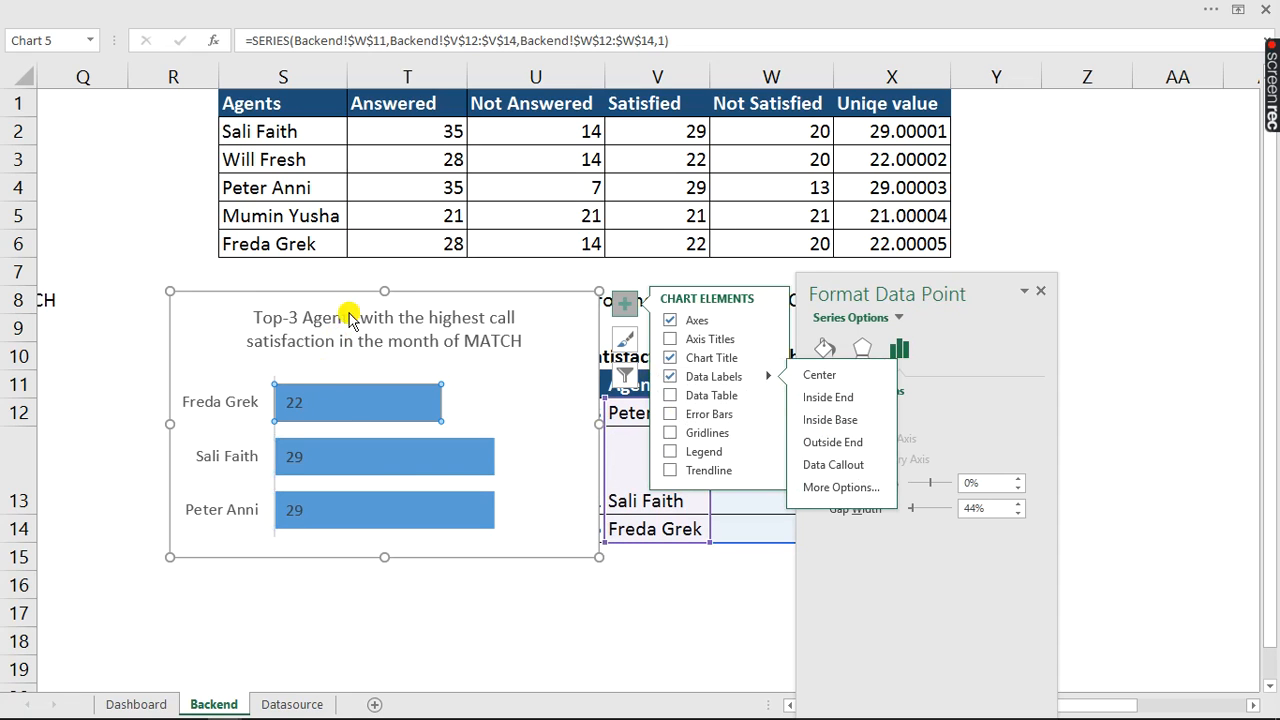
left_click(130, 226)
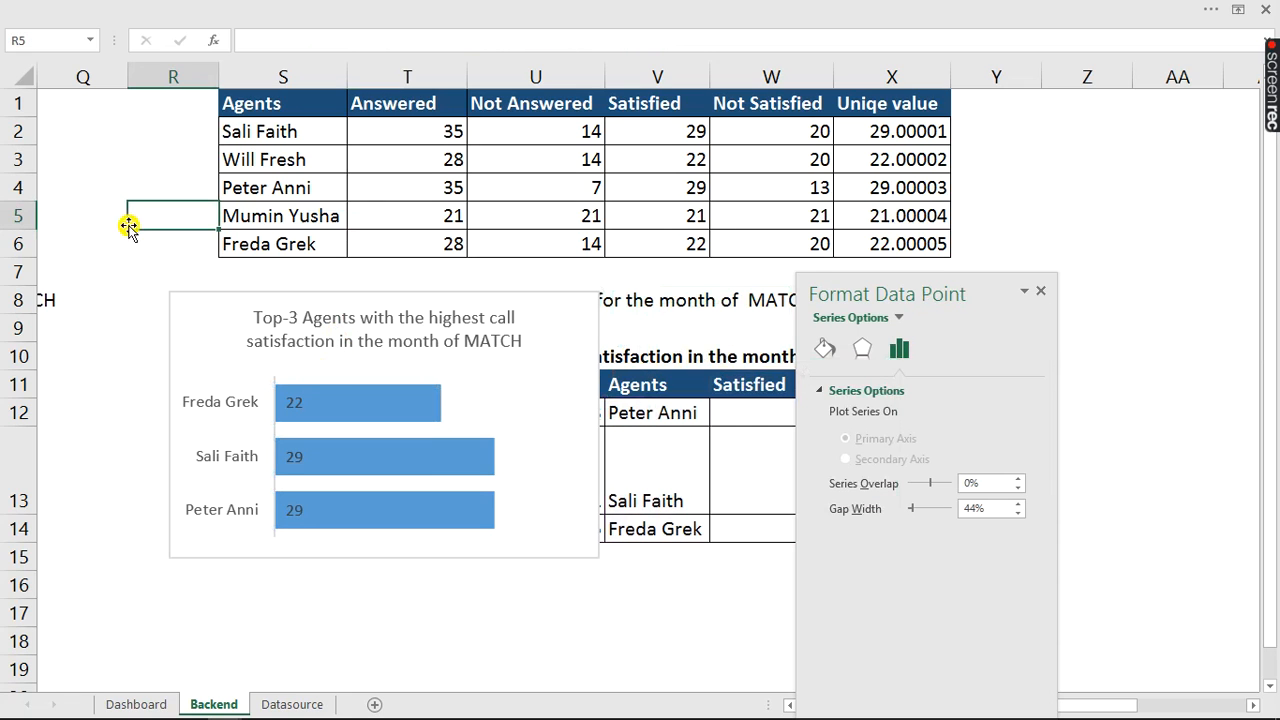
- Fill all bars of the Satisfied series with the light pink recent color
left_click(329, 401)
left_click(228, 4)
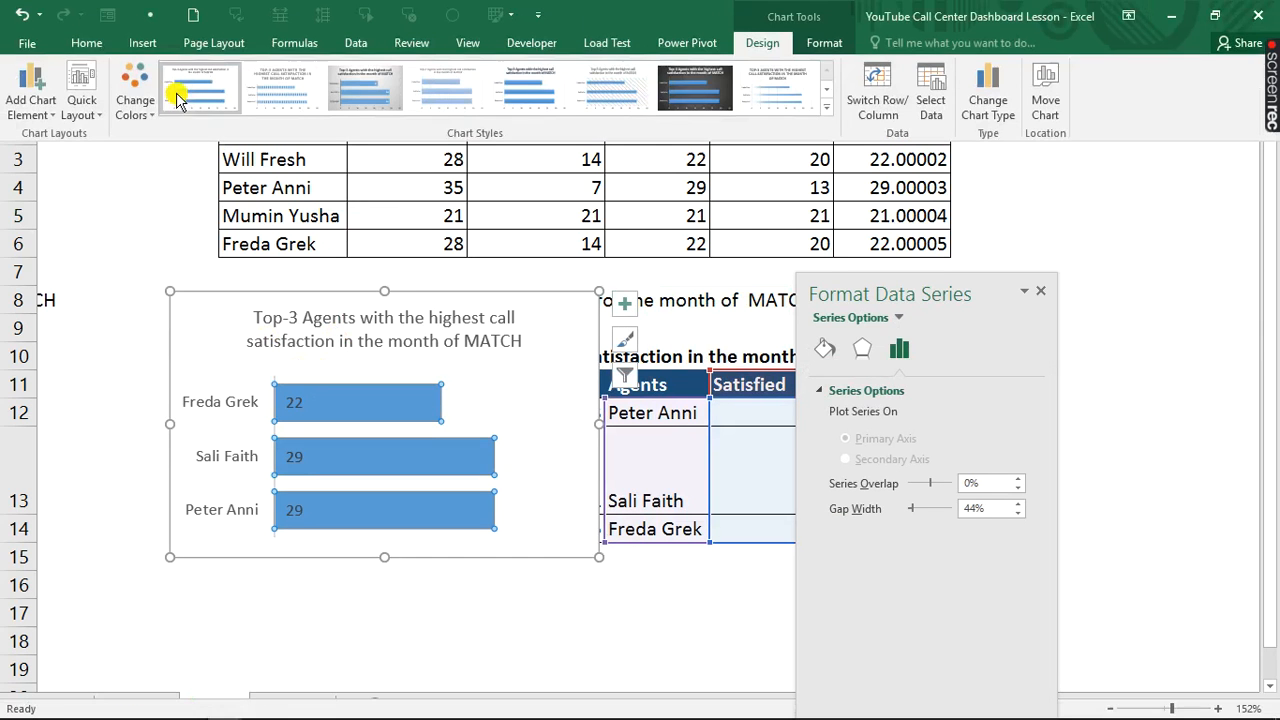
left_click(86, 42)
left_click(298, 104)
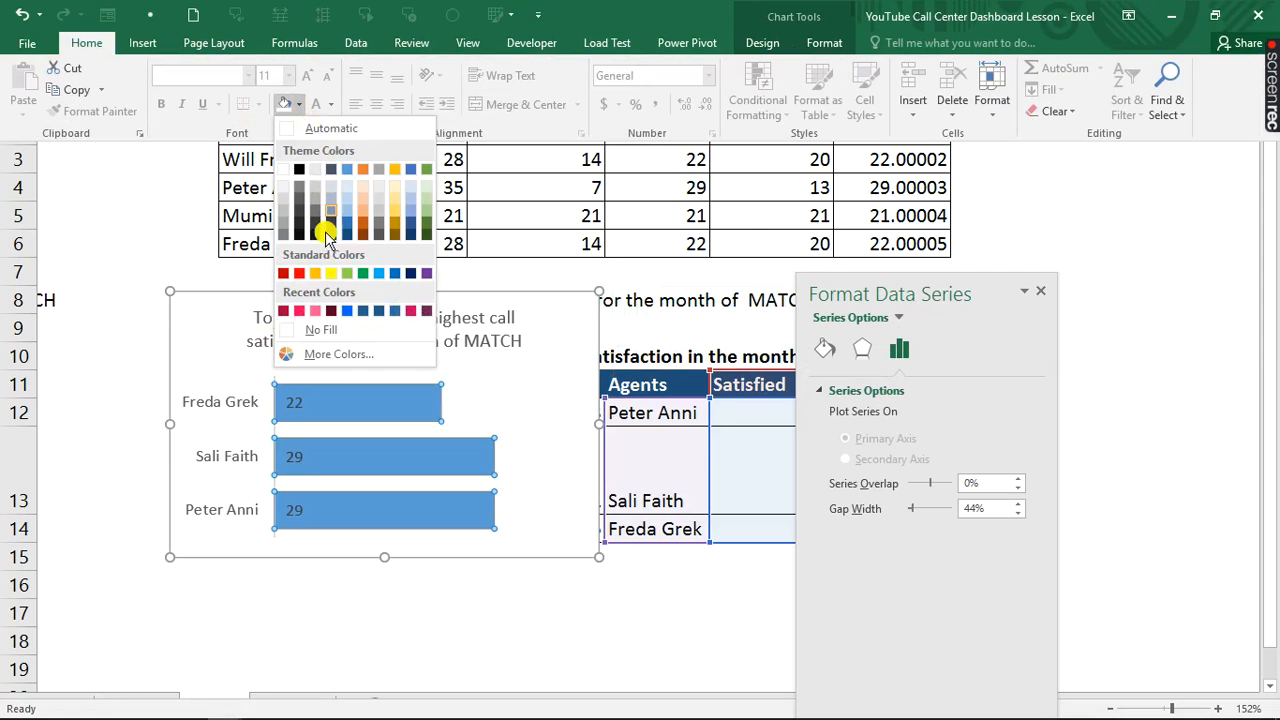
left_click(313, 313)
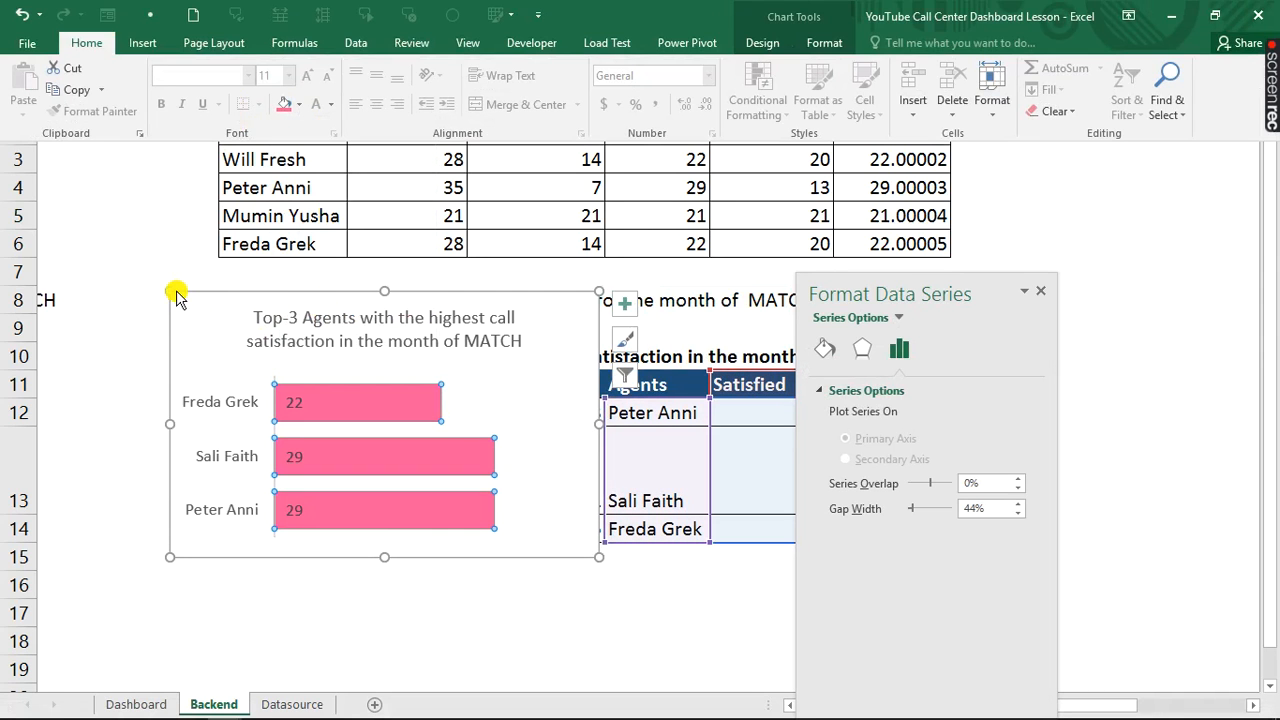
key("ctrl+shift+F1")
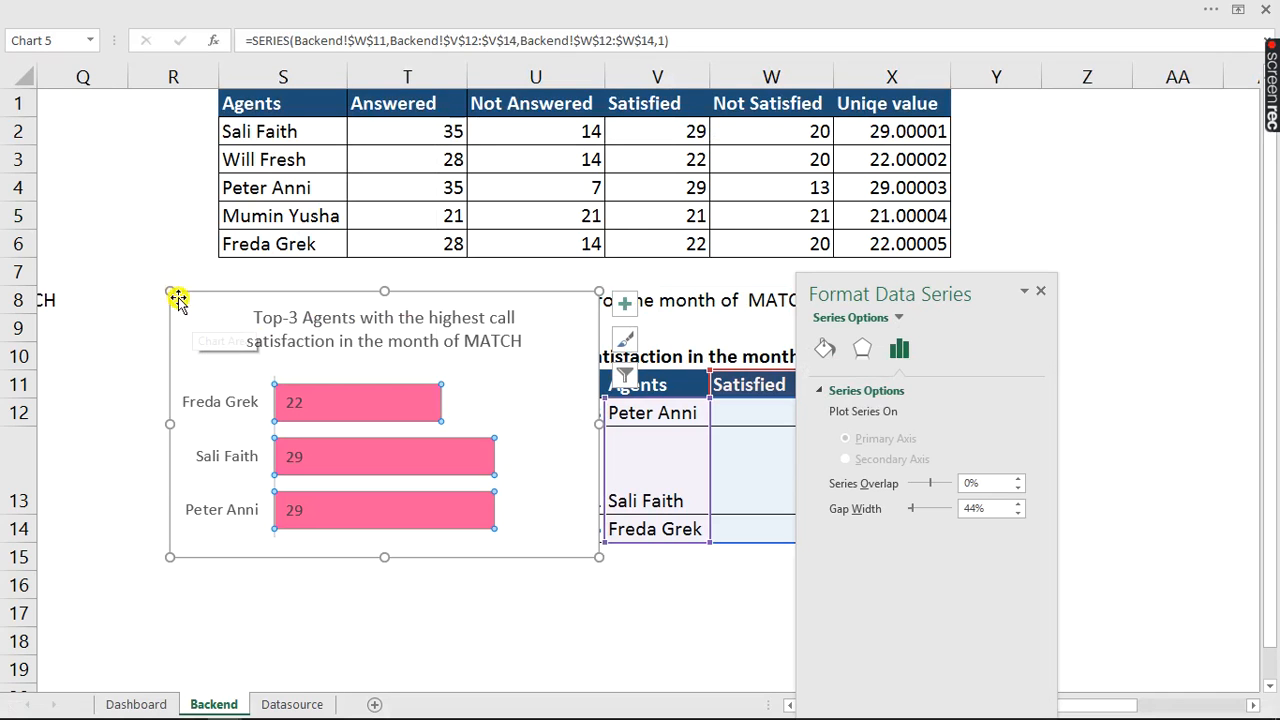
- Shrink the Top-3 Agents chart slightly and move it from the Backend sheet onto the Dashboard sheet's empty panel below the gauge
left_click_drag(170, 292, 205, 329)
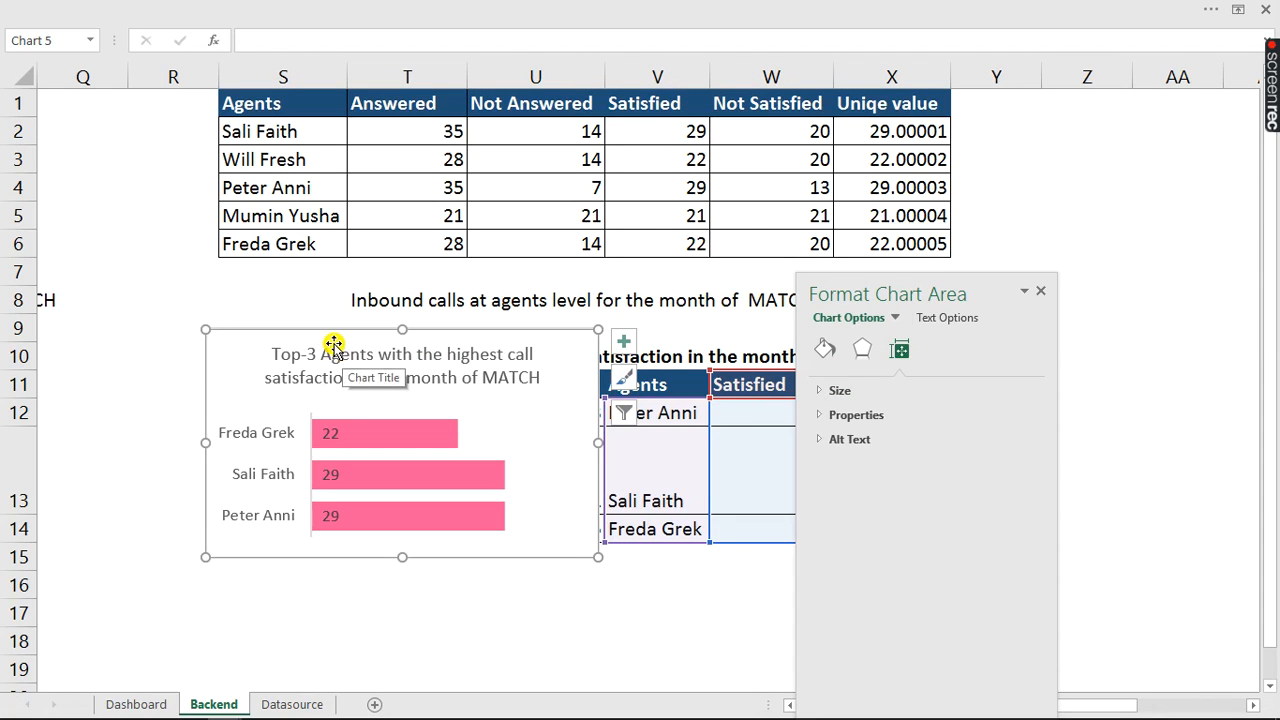
key("ctrl+x")
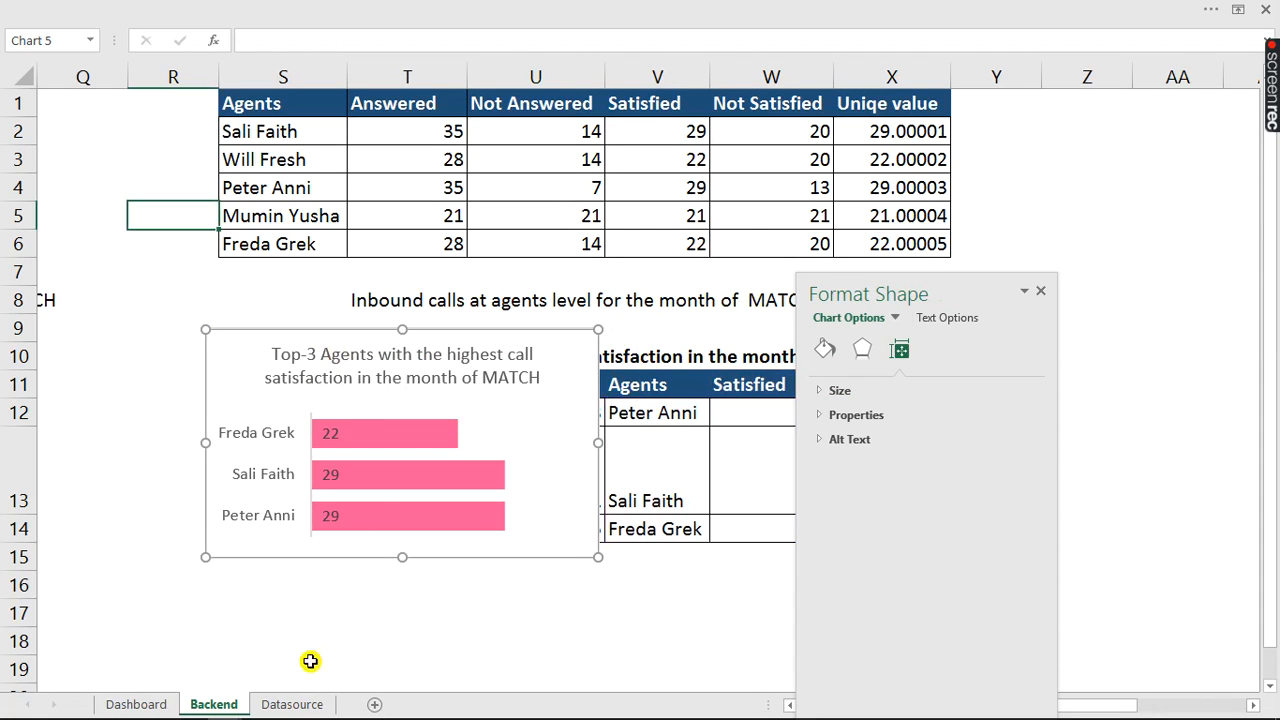
left_click(135, 705)
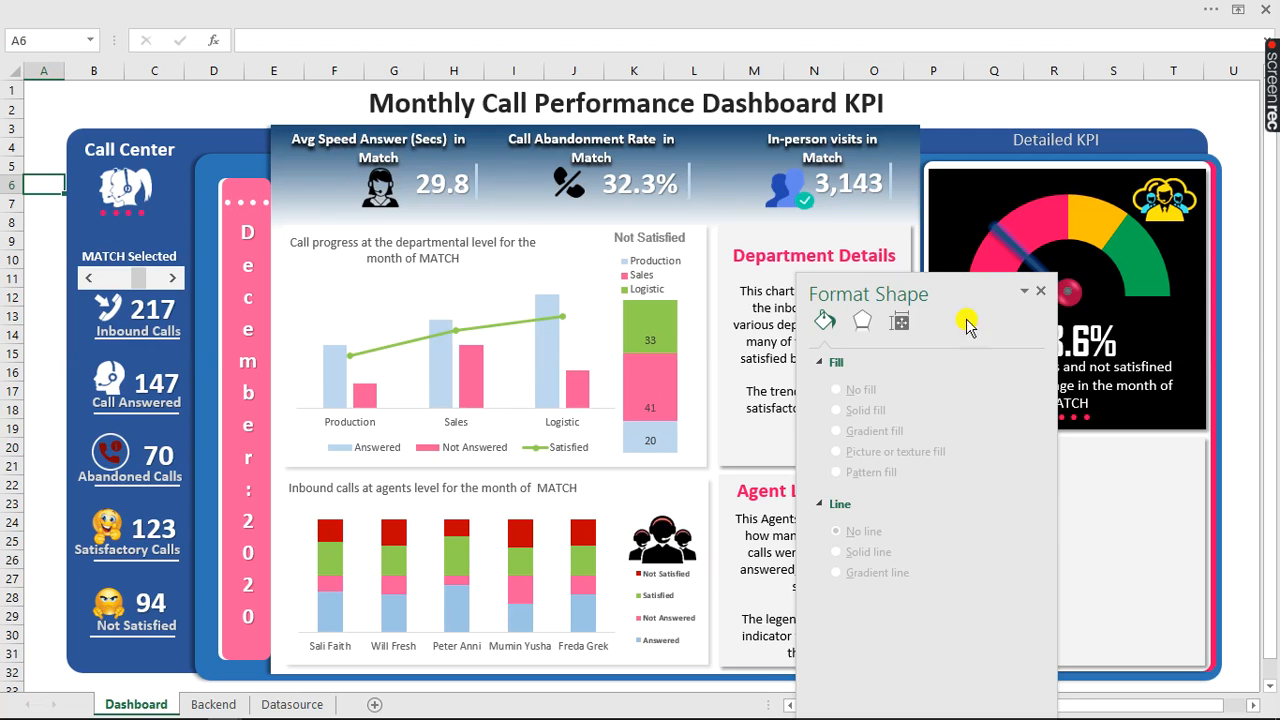
left_click_drag(958, 296, 530, 292)
left_click(1040, 541)
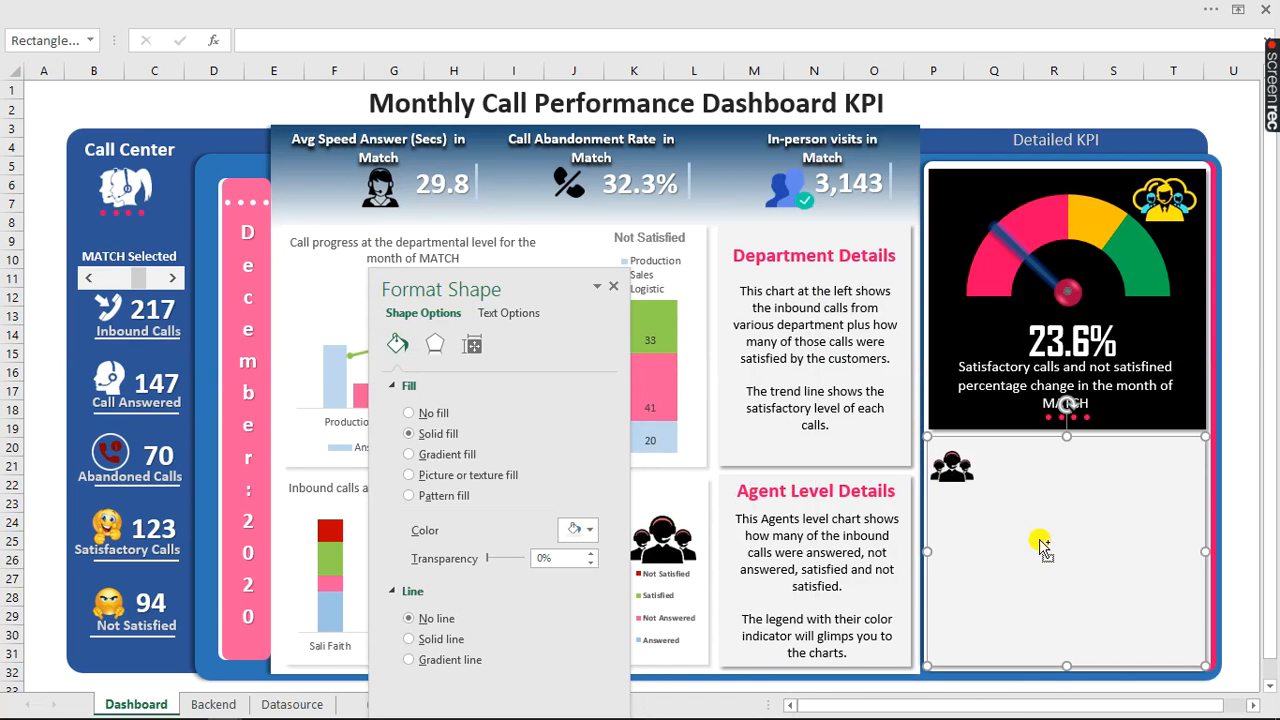
left_click(1040, 541)
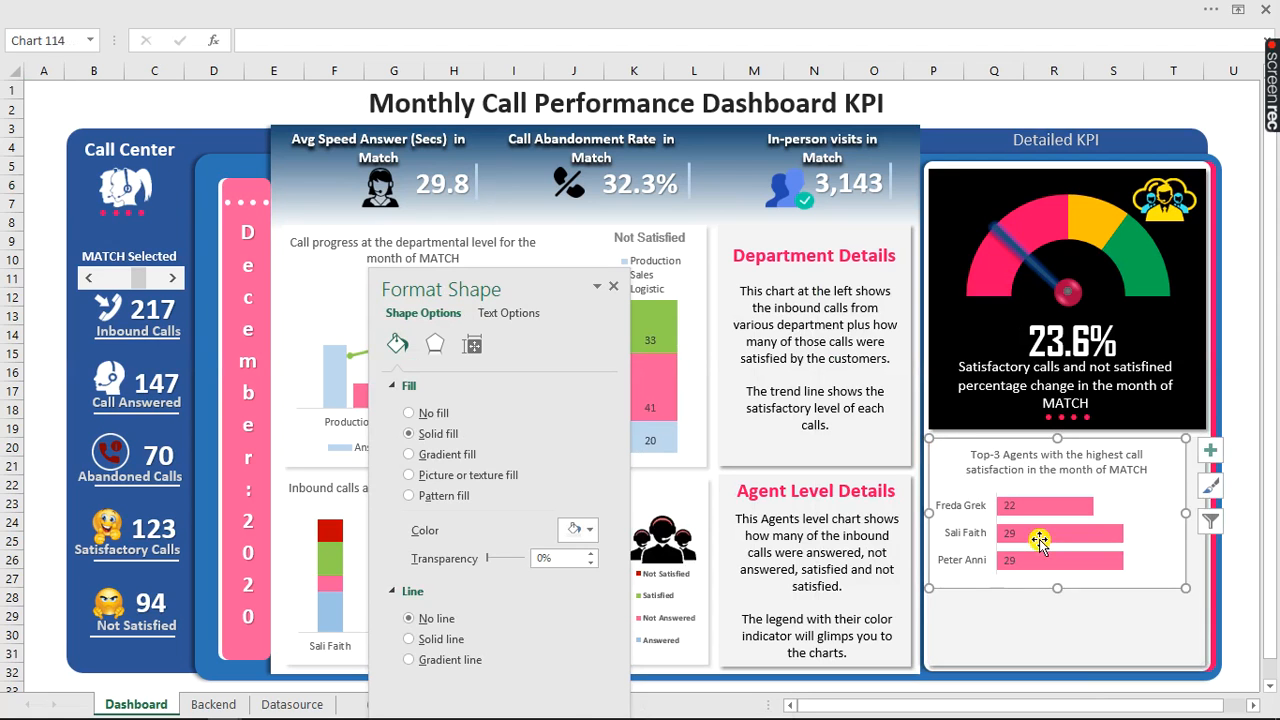
- Reposition the pasted chart and stretch its height and width to fill the panel below the gauge
mouse_move(1070, 442)
left_mouse_down()
mouse_move(1074, 462)
mouse_move(1081, 440)
left_mouse_up()
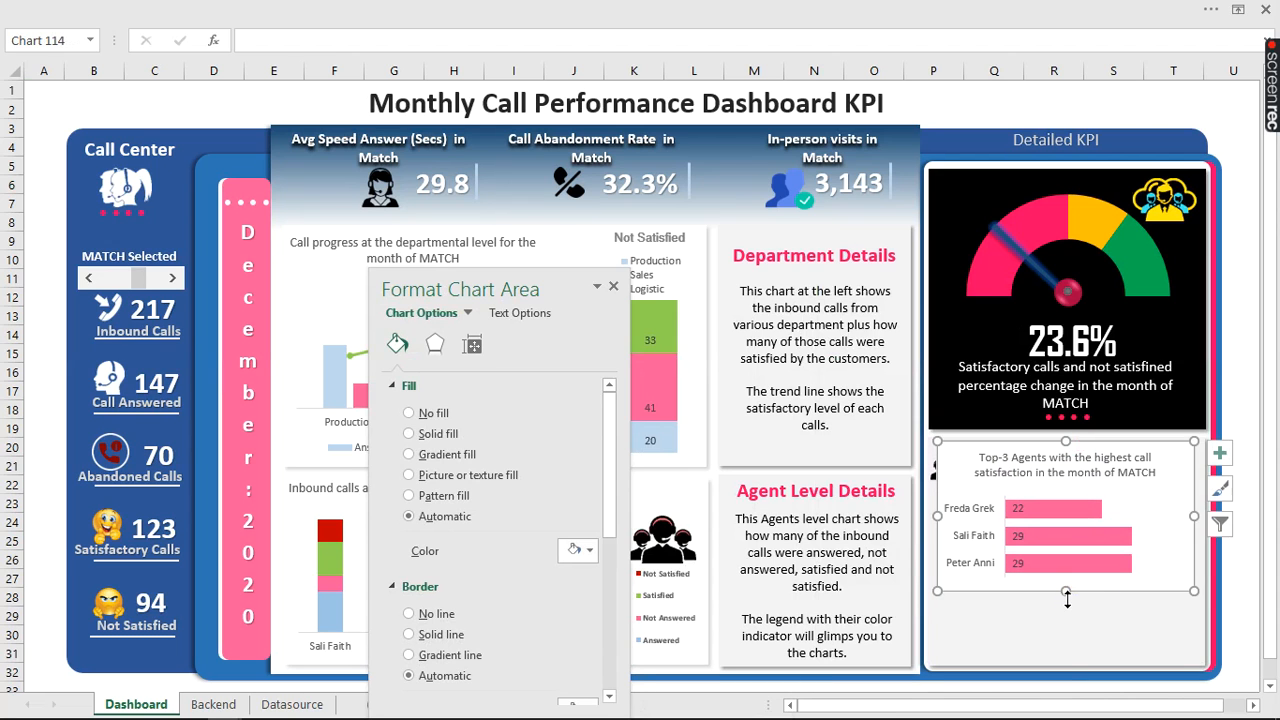
left_click_drag(1067, 597, 1068, 665)
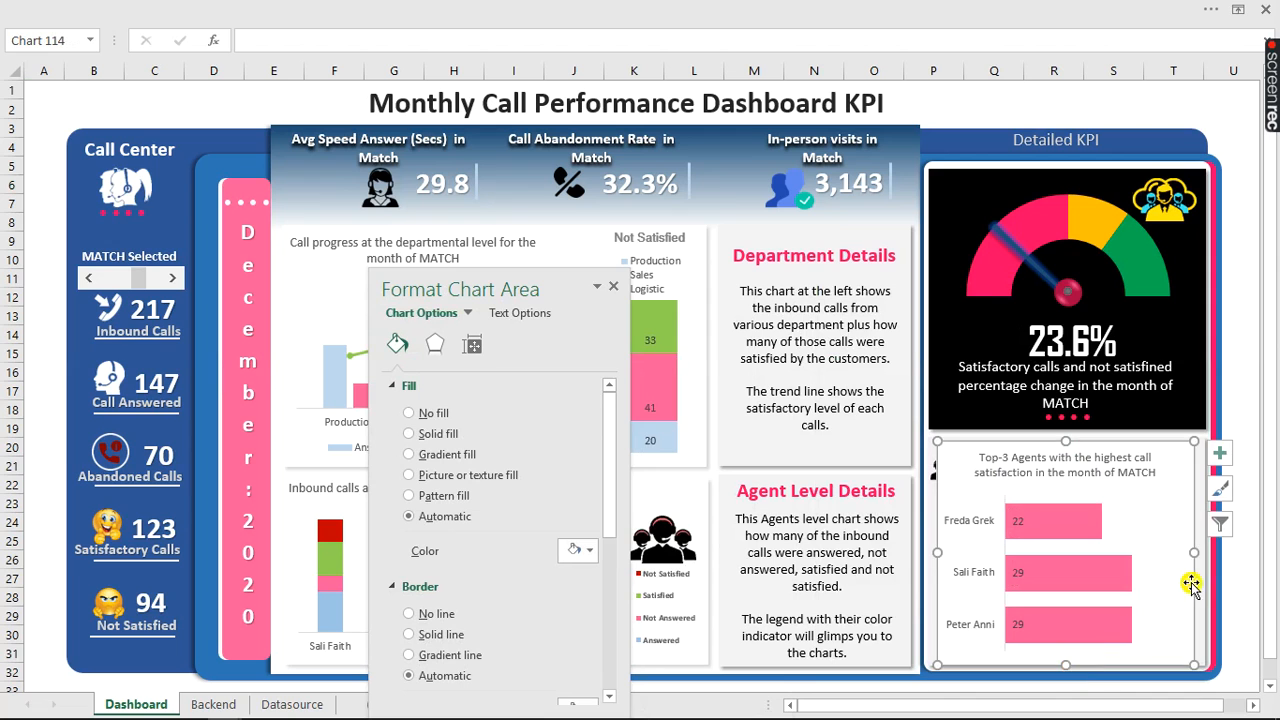
left_click_drag(1193, 551, 1206, 551)
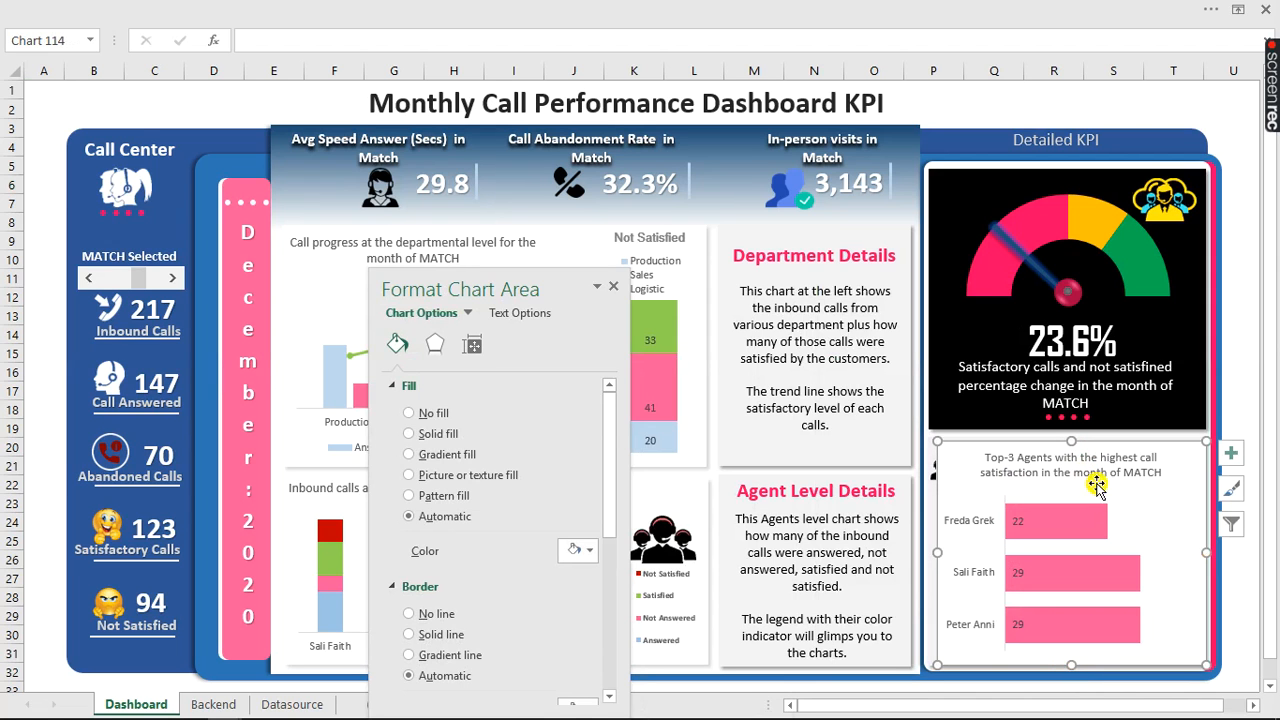
- Set the Top-3 Agents chart area to No fill and its border to No line, then close the formatting pane
left_click(409, 414)
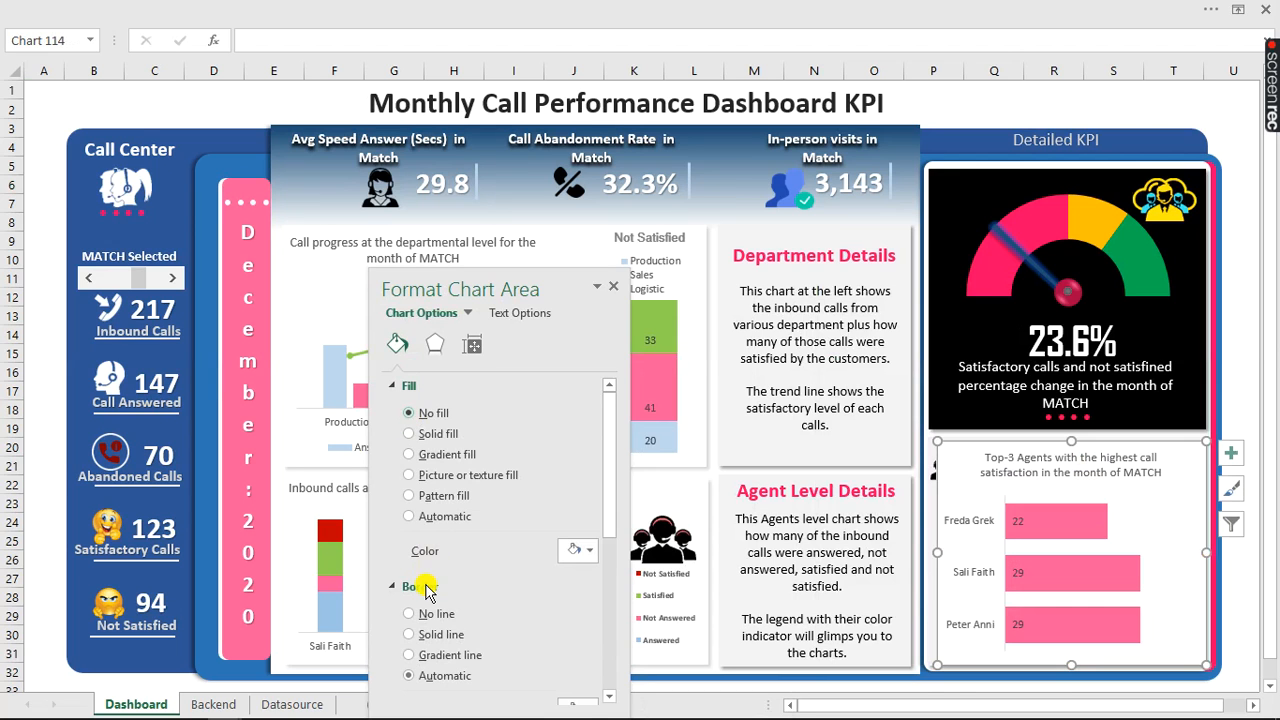
left_click(410, 577)
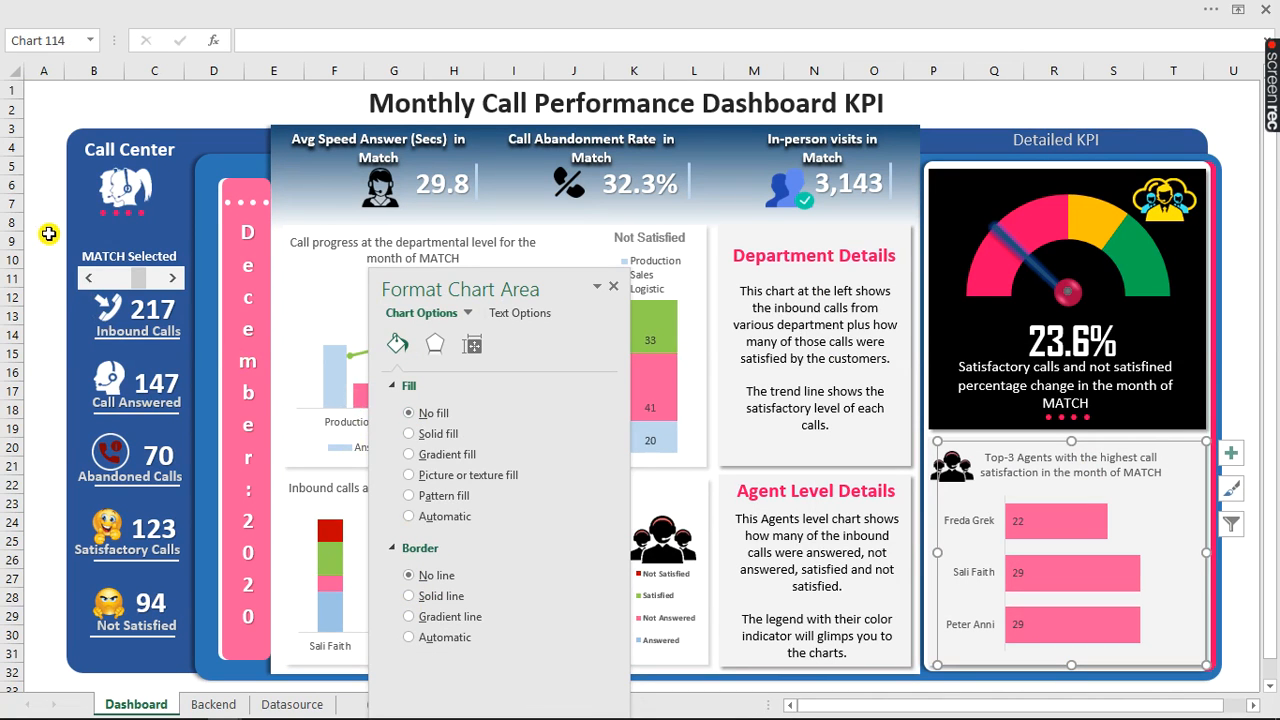
left_click(232, 104)
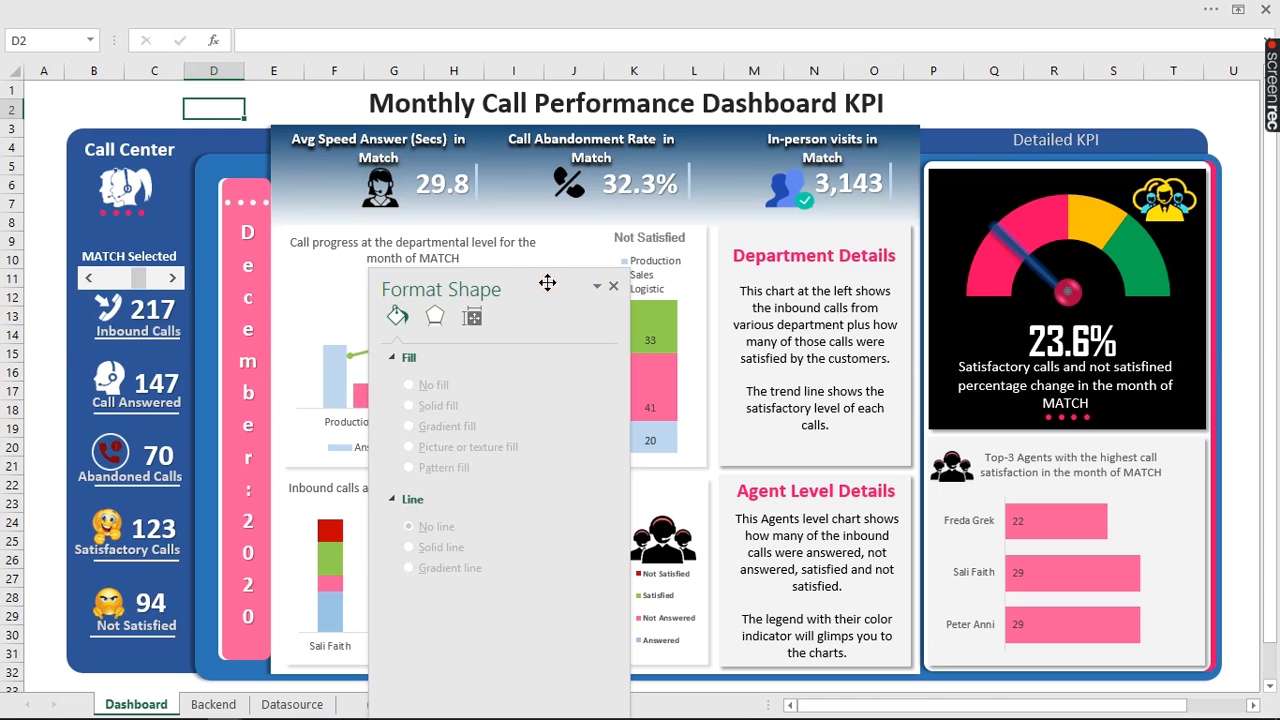
left_click_drag(547, 283, 871, 308)
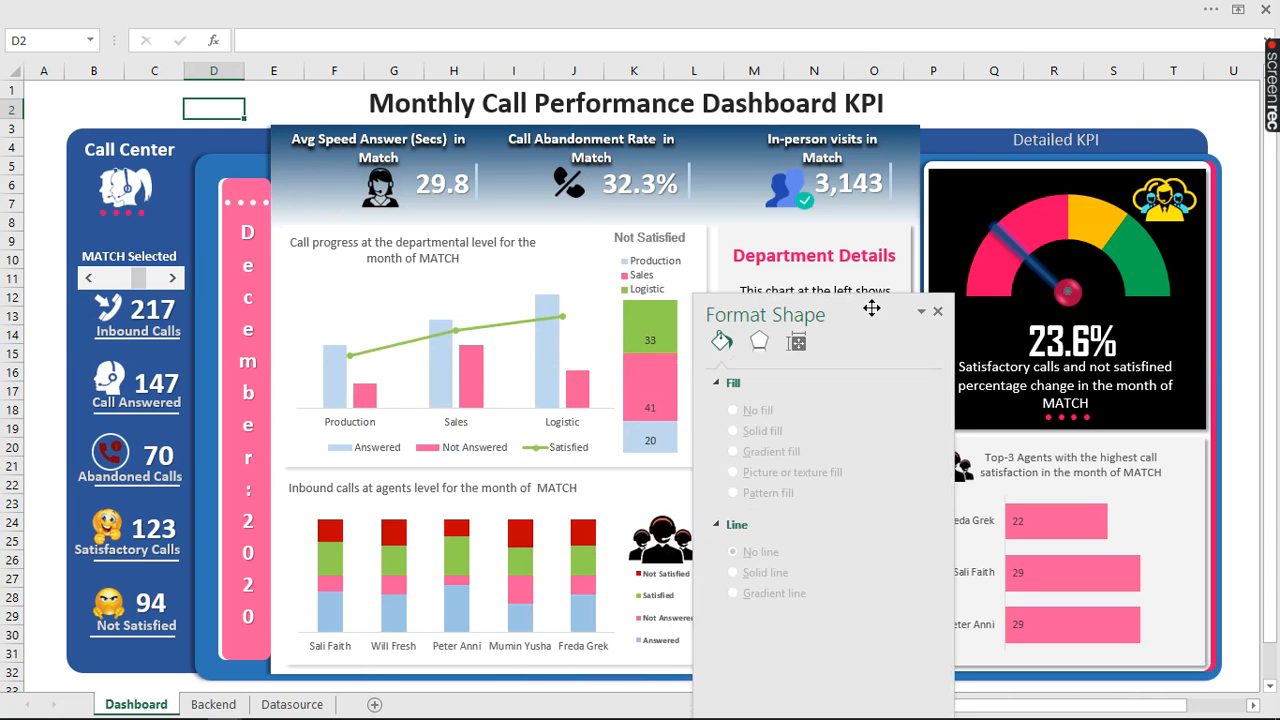
left_click(940, 311)
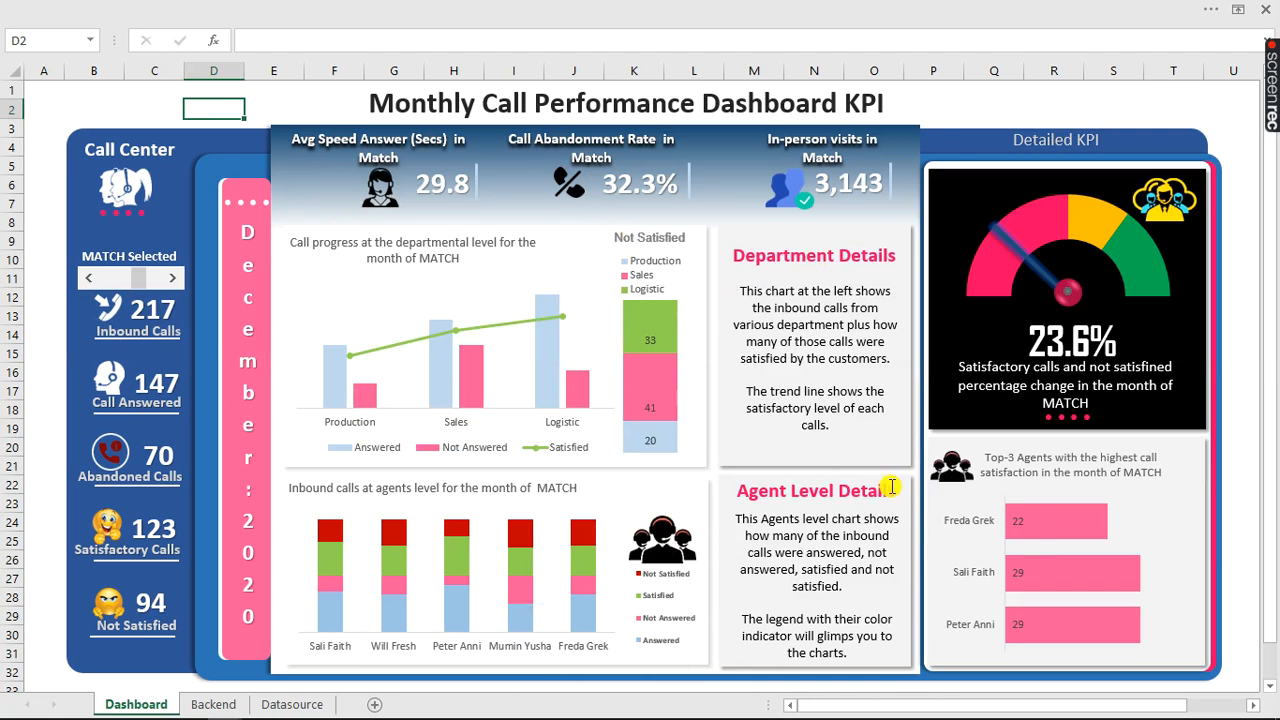
- Make the data labels of the Top-3 Agents chart bold and increase their font size by one step
left_click(1021, 527)
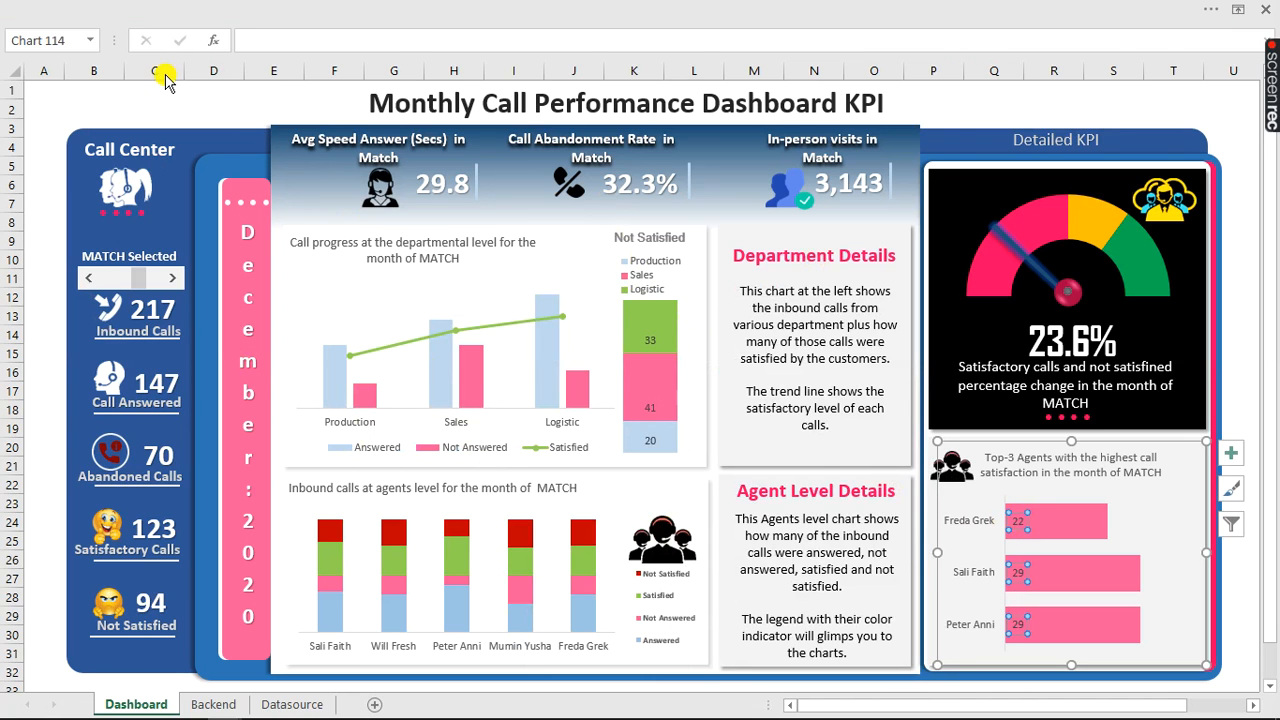
left_click(160, 10)
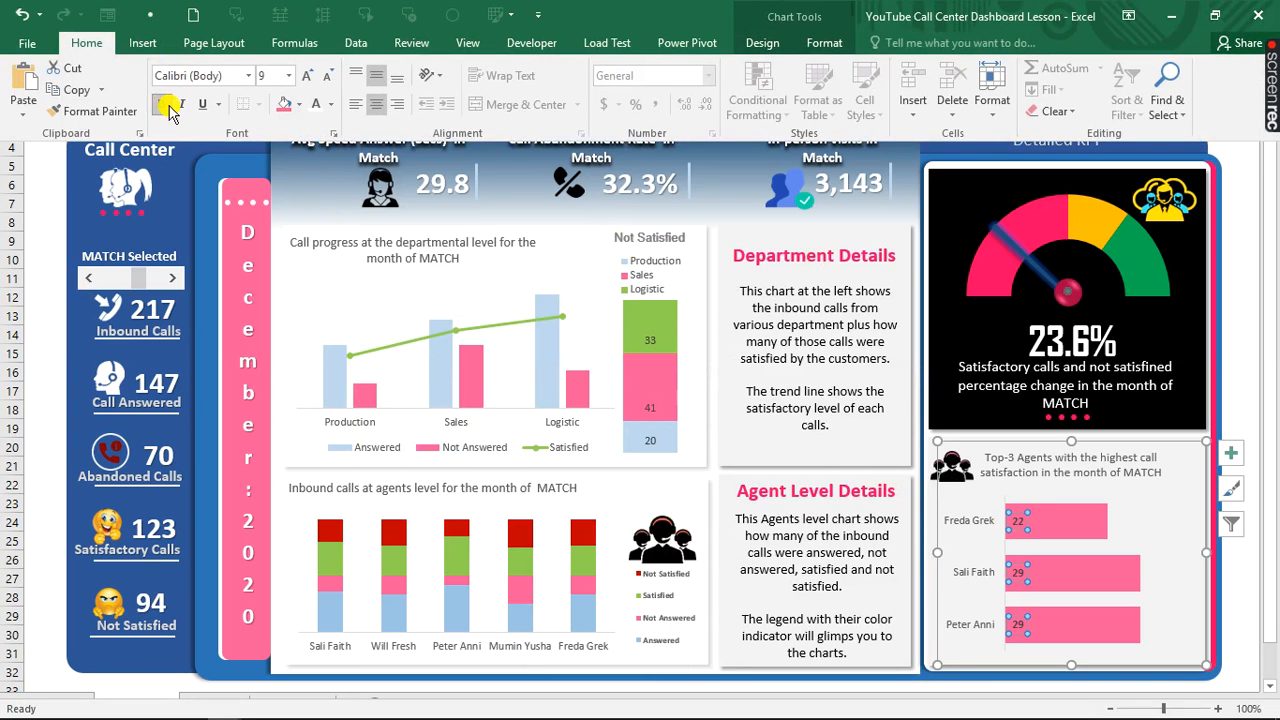
left_click(306, 78)
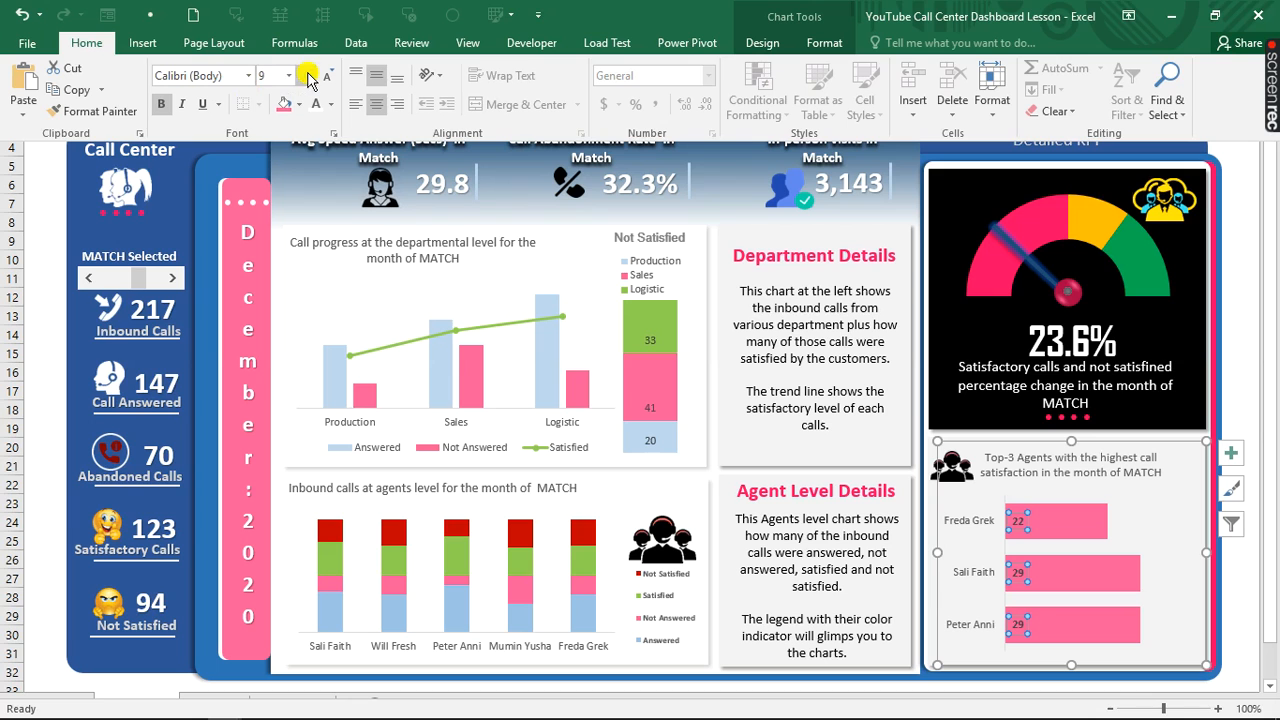
- Make the Logistic, Sales and Production data labels bold in the Not Satisfied stacked column chart
left_click(649, 342)
left_click(649, 341)
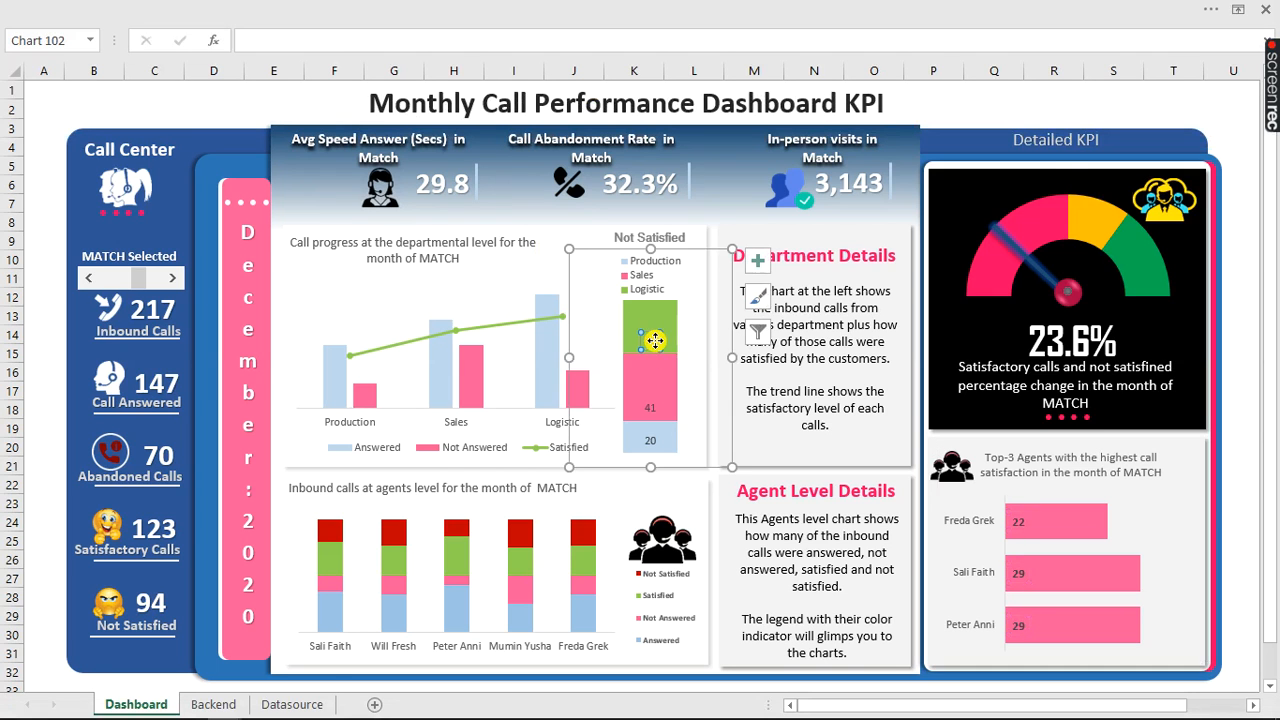
left_click(276, 9)
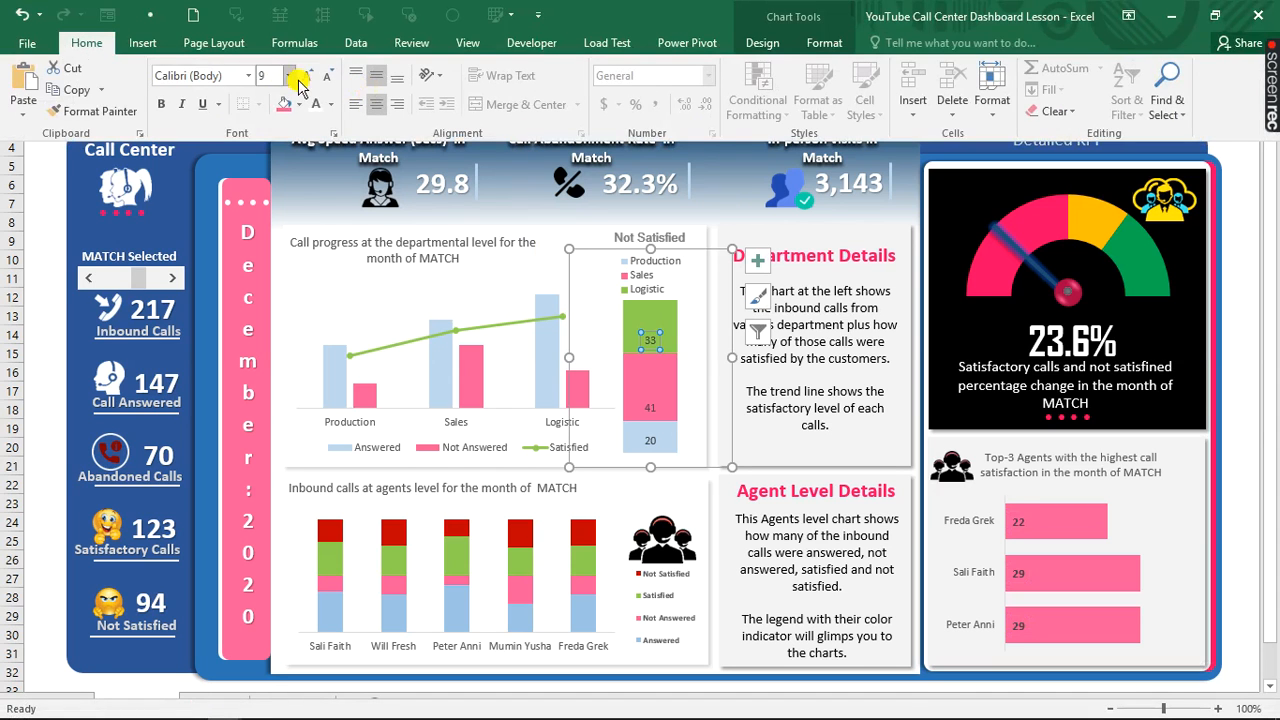
left_click(163, 105)
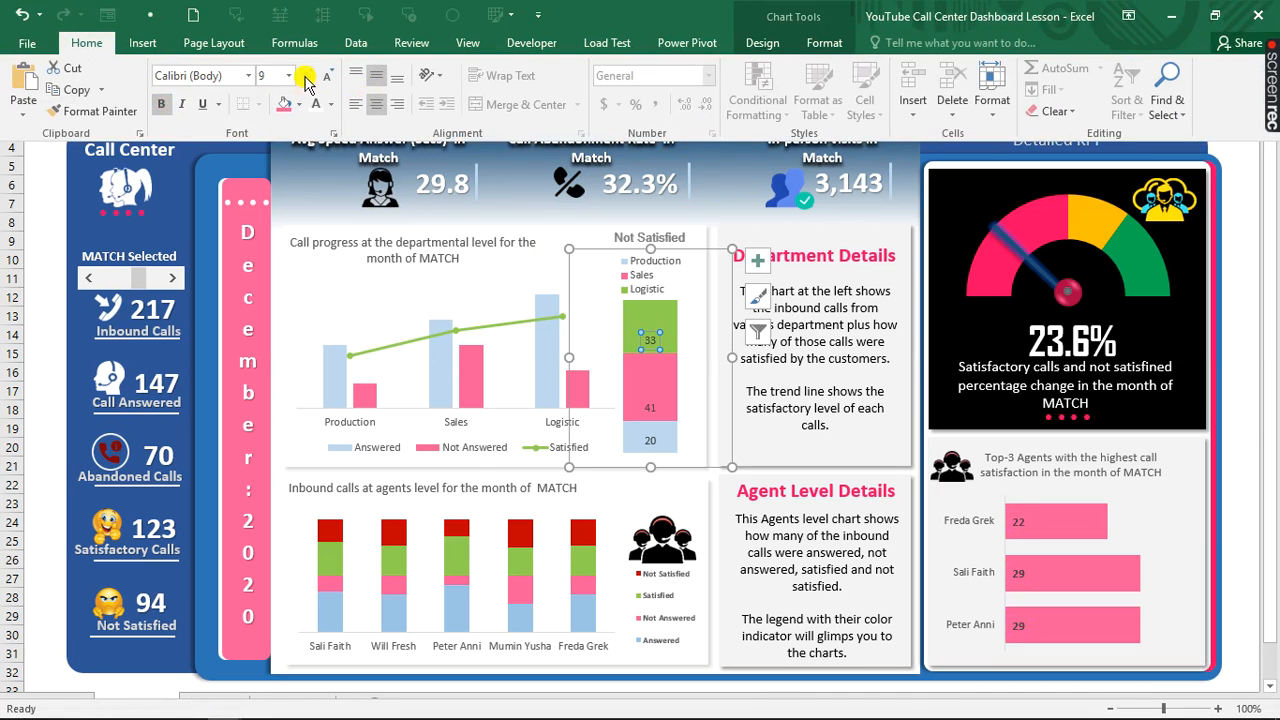
left_click(643, 409)
left_click(643, 409)
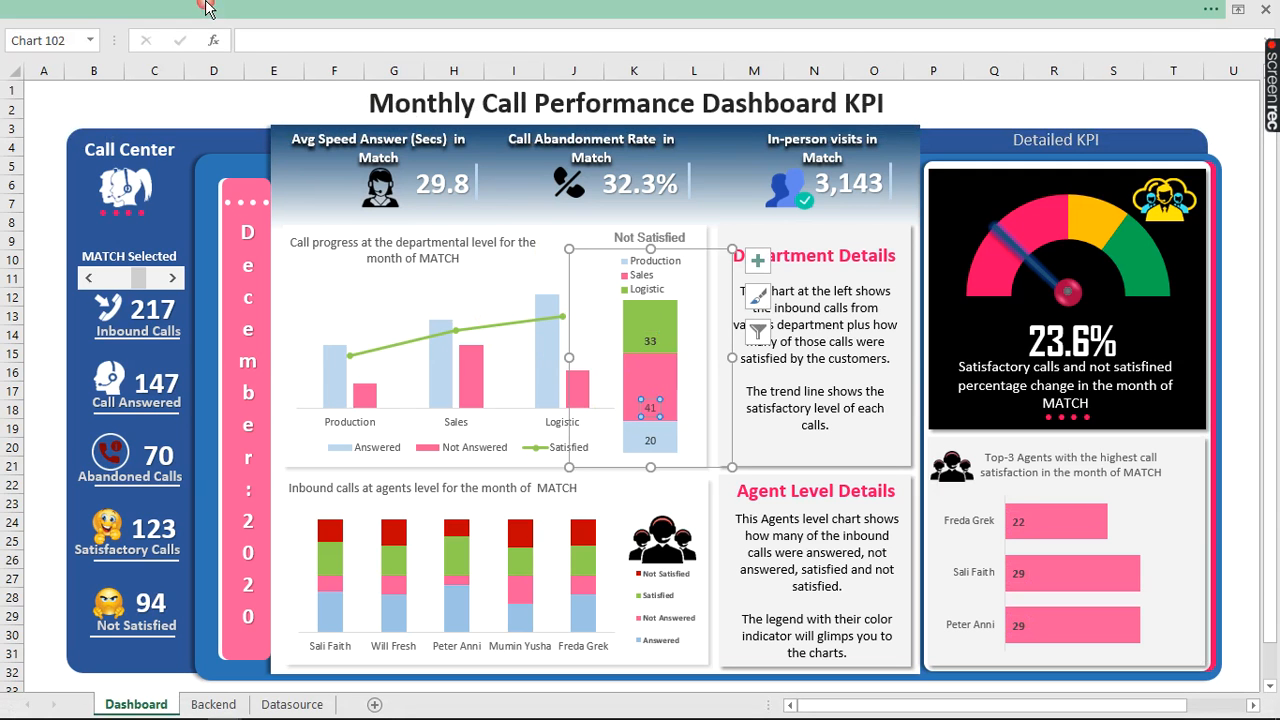
left_click(162, 102)
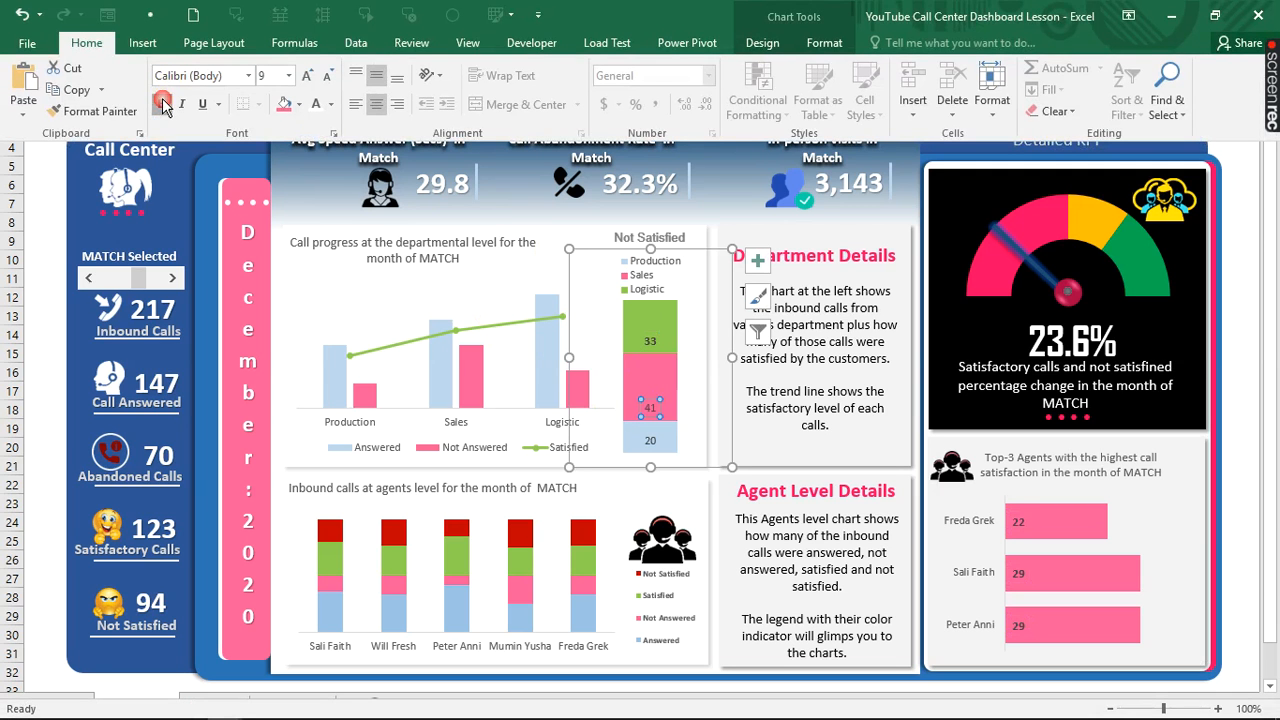
left_click(651, 443)
left_click(651, 443)
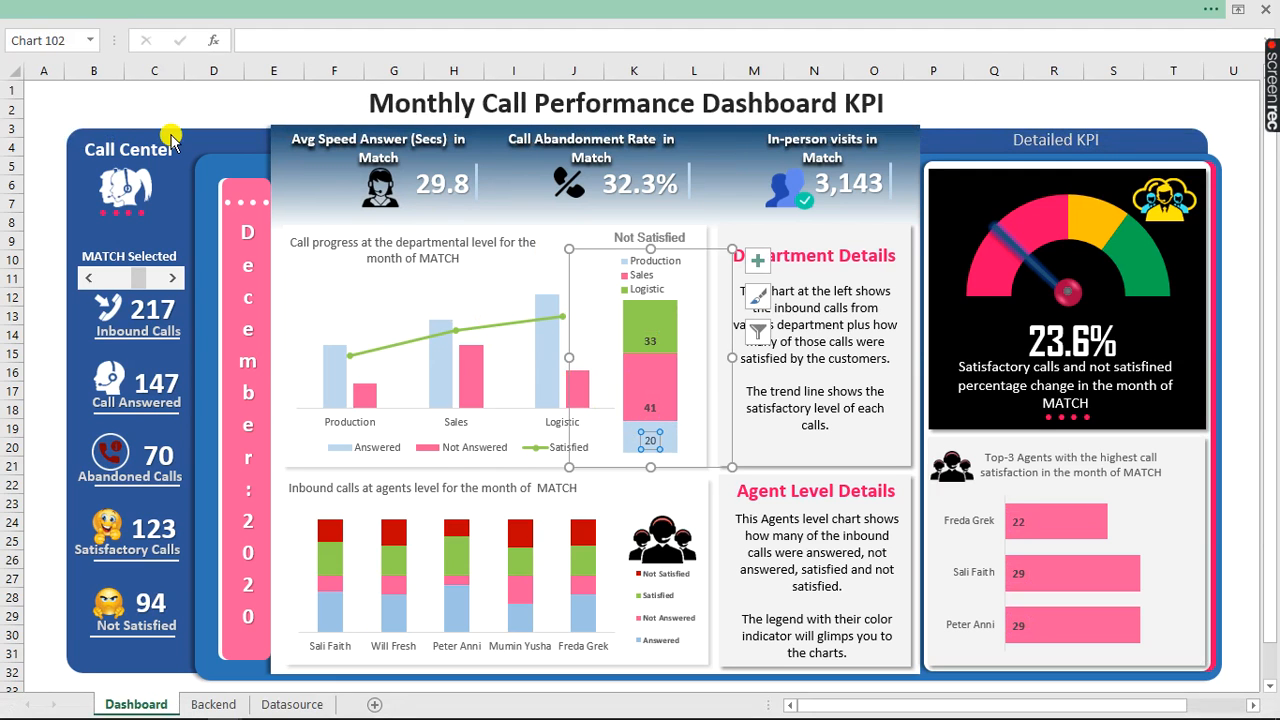
left_click(150, 9)
left_click(162, 104)
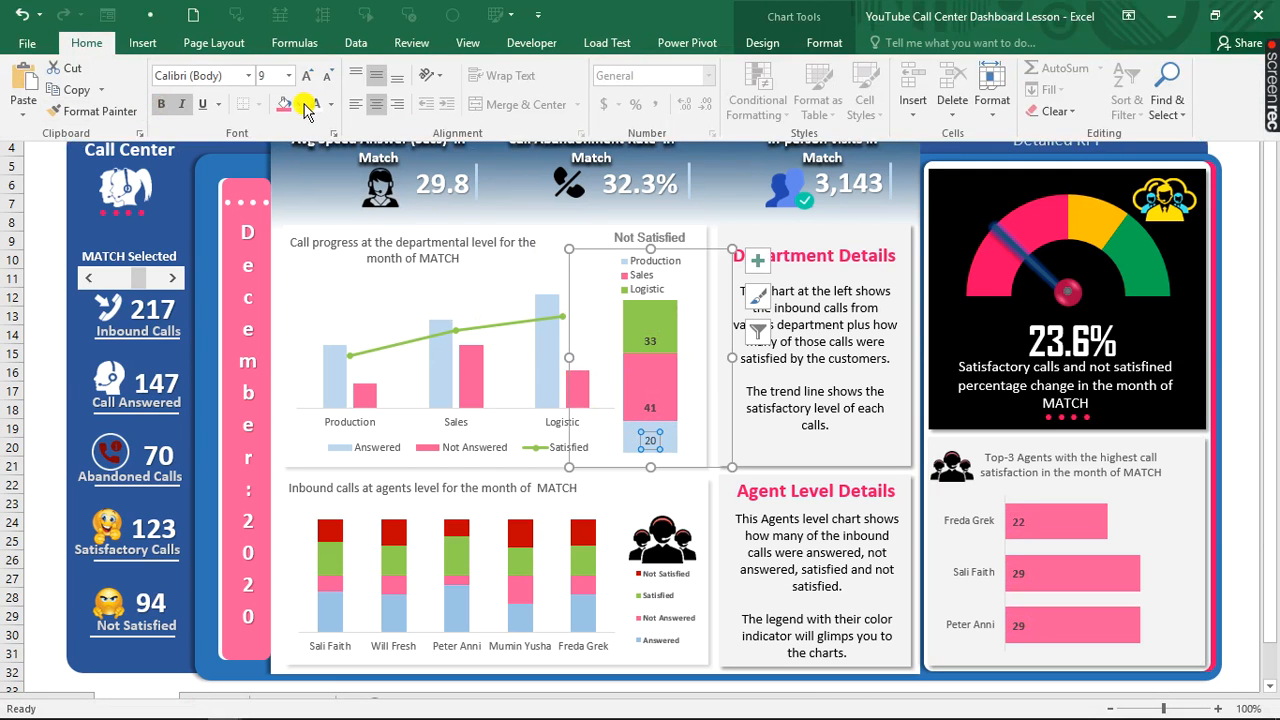
- Deselect the chart and set the dashboard's month selector to JUNUARY to test the charts
left_click(35, 177)
left_click(40, 160)
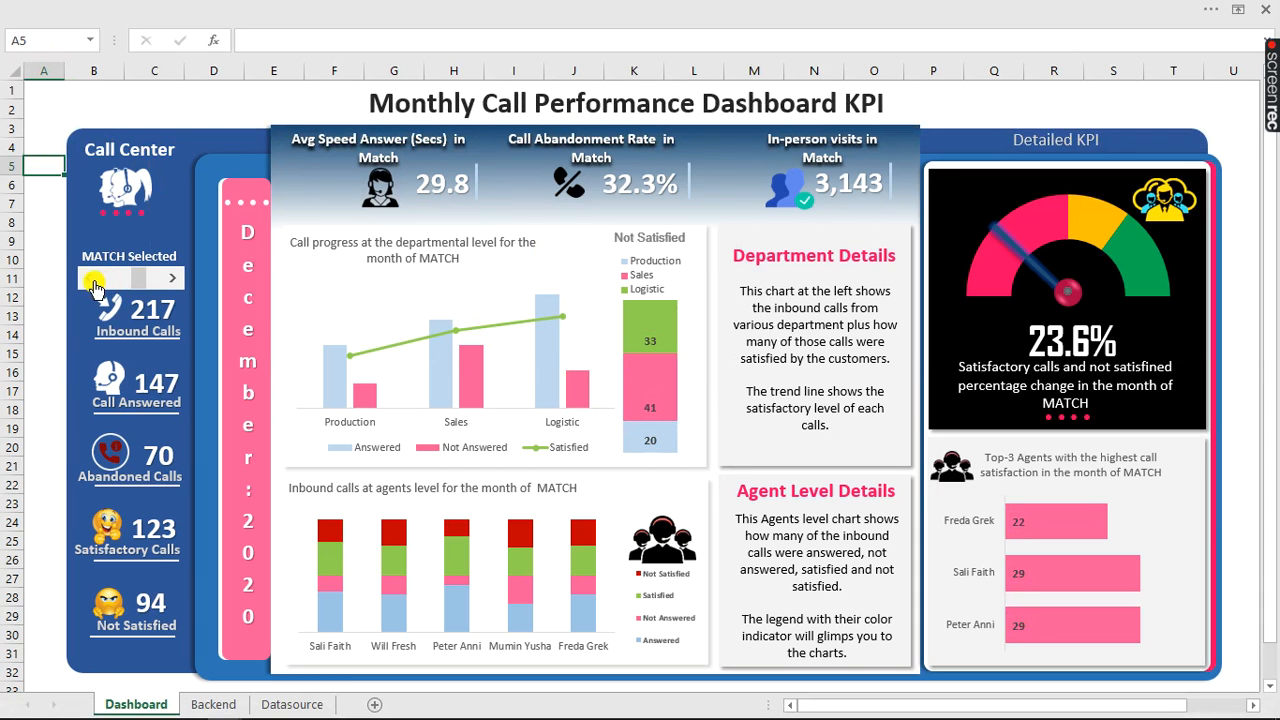
left_click(89, 278)
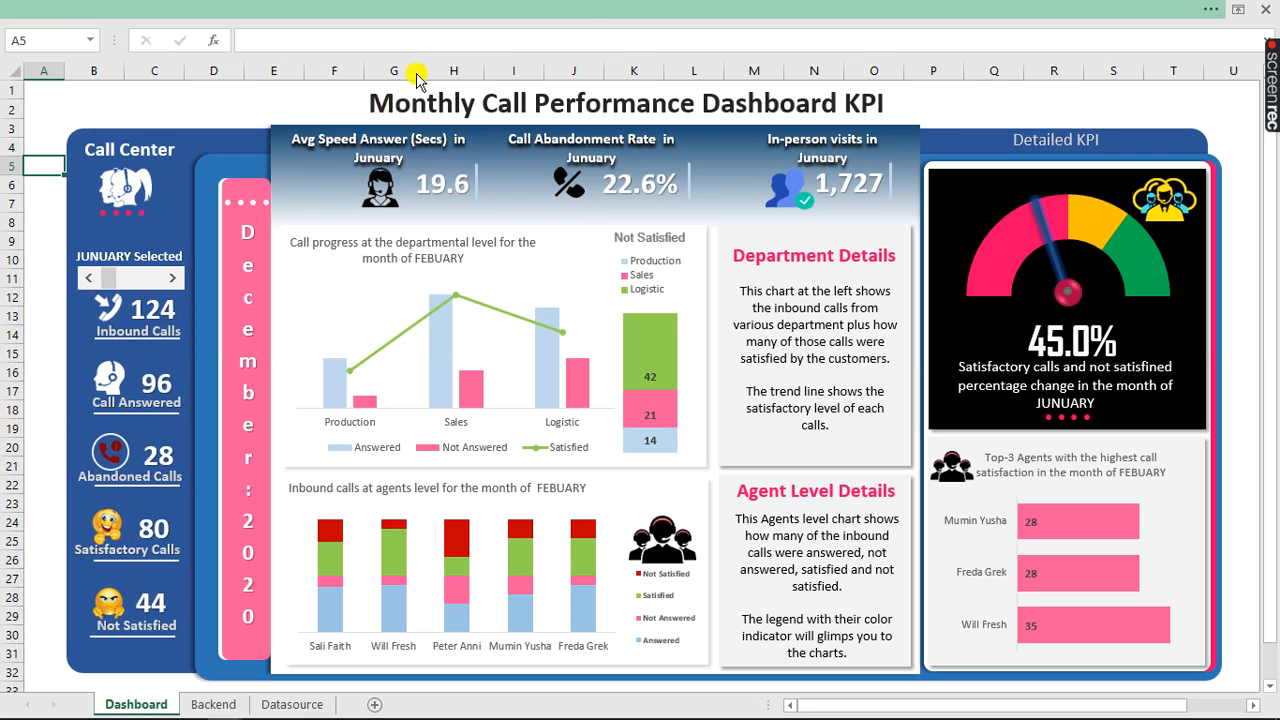
- Switch to the other open workbook window containing the finished February dashboard for comparison
left_click(590, 12)
left_click(467, 42)
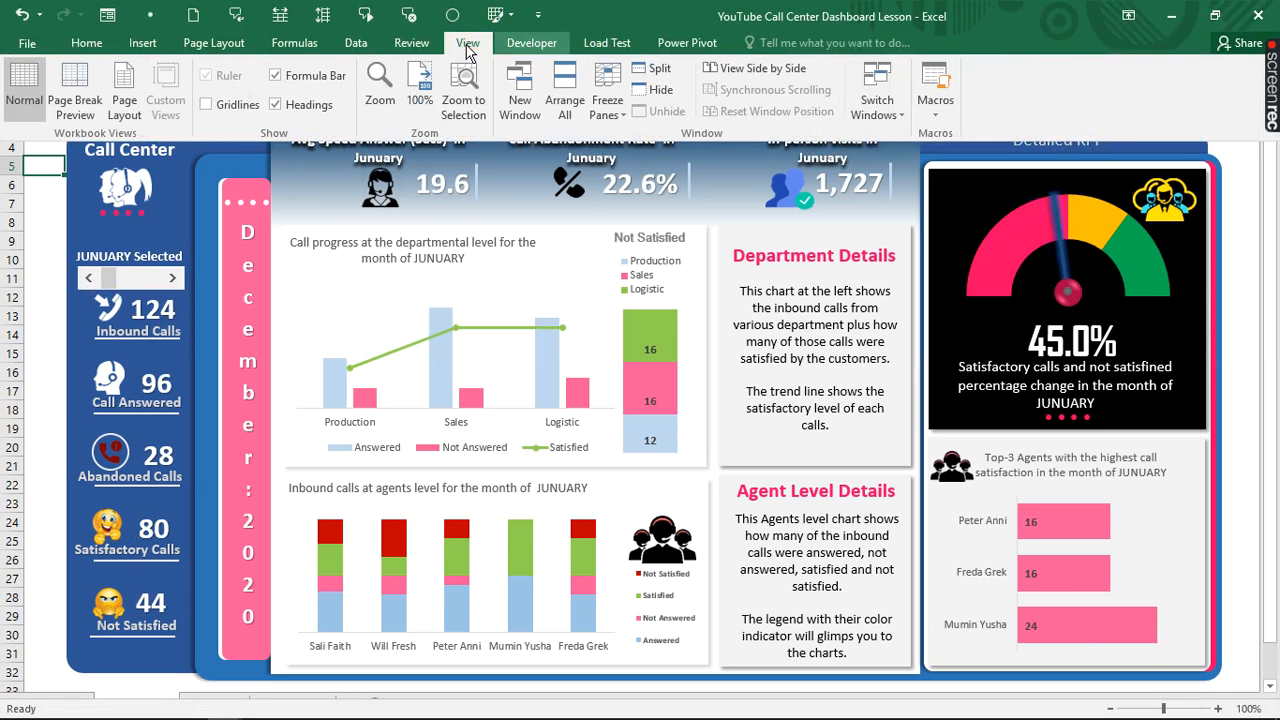
left_click(897, 110)
left_click(905, 131)
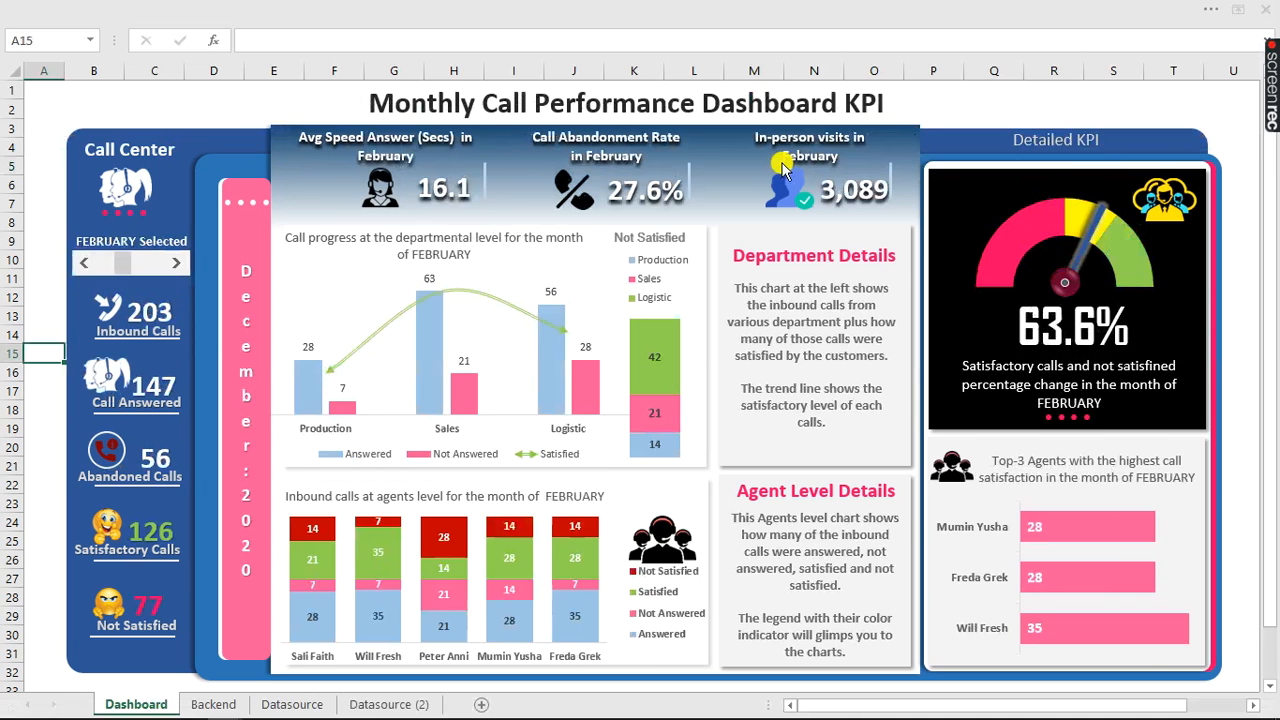